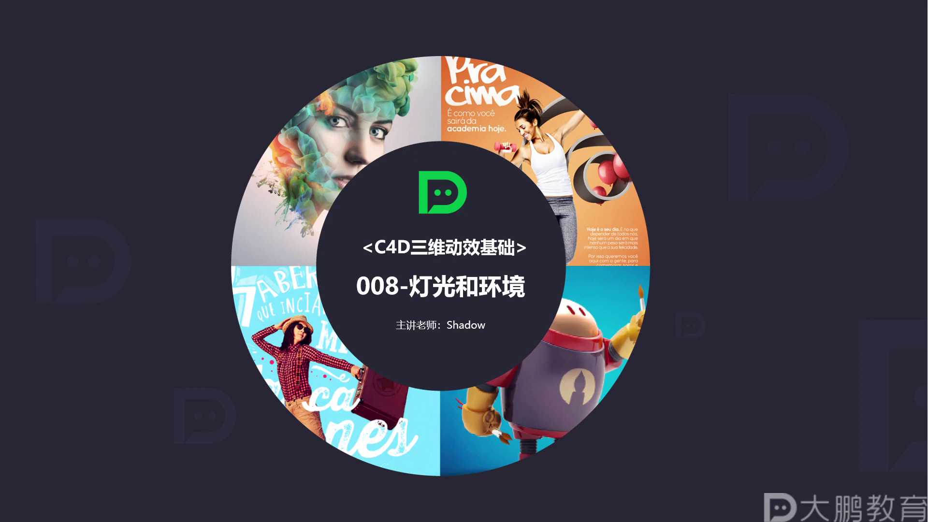
pyautogui.scroll(-2, 464, 261)
pyautogui.scroll(2, 464, 261)
pyautogui.scroll(-2, 464, 261)
pyautogui.scroll(-2, 464, 261)
pyautogui.click(113, 318)
pyautogui.press('Escape')
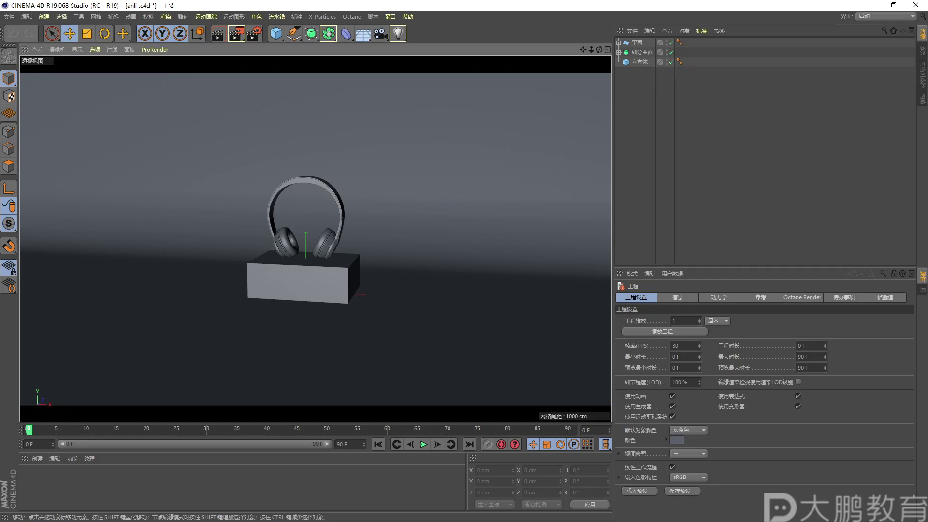
pyautogui.press('space')
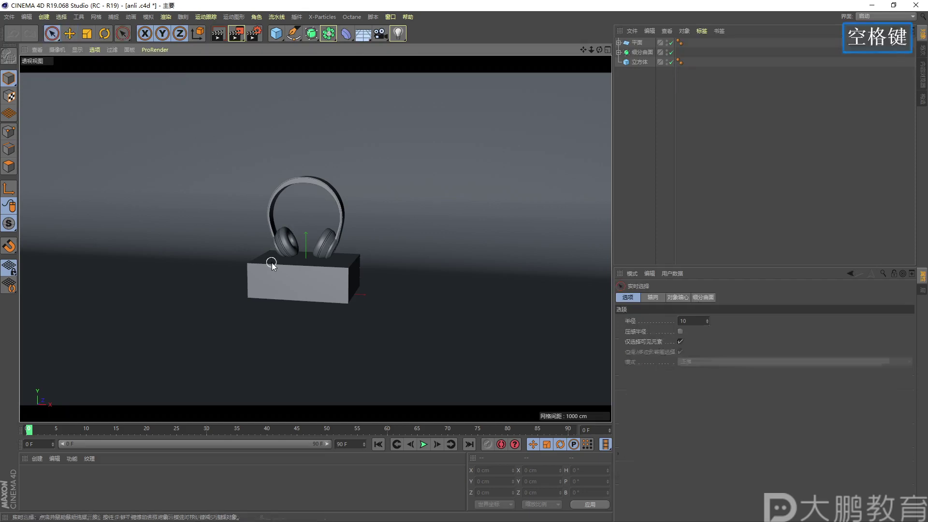
pyautogui.rightClick(269, 256)
pyautogui.press('space')
pyautogui.doubleClick(258, 249)
pyautogui.keyDown('alt'); pyautogui.click(234, 267); pyautogui.keyUp('alt')
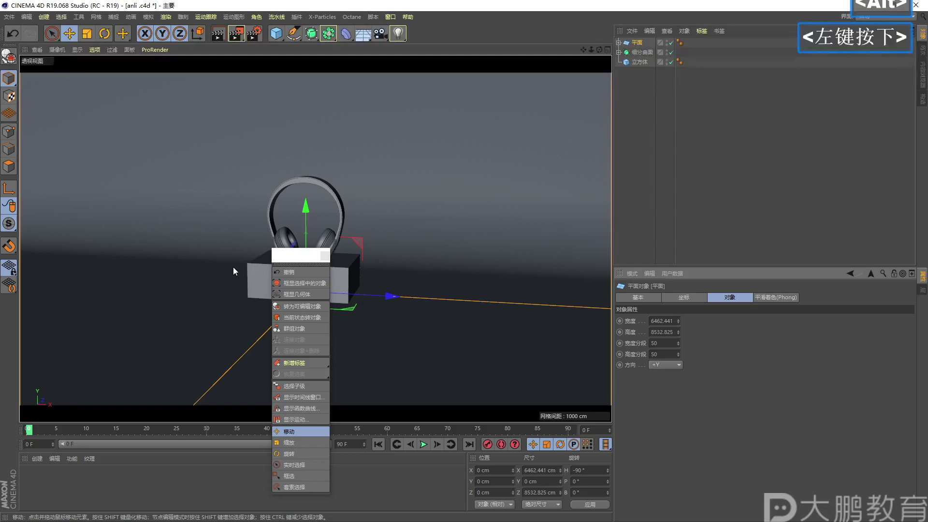
pyautogui.click(175, 172)
pyautogui.click(326, 258)
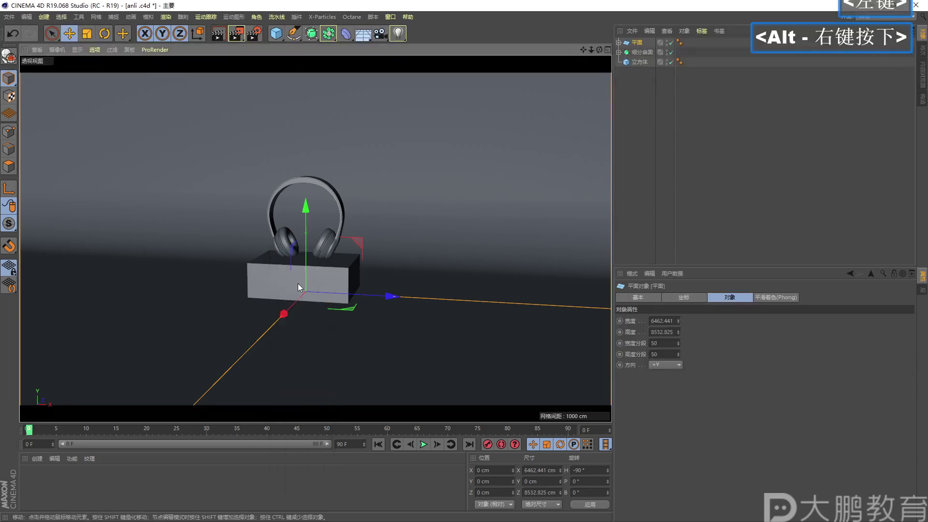
# Examine the headphones on the box and the backdrop from several angles and distances
pyautogui.keyDown('alt'); pyautogui.moveTo(298, 283); pyautogui.dragTo(329, 281, button='right'); pyautogui.keyUp('alt')
pyautogui.keyDown('alt'); pyautogui.moveTo(317, 269); pyautogui.dragTo(309, 281, button='middle'); pyautogui.keyUp('alt')
pyautogui.keyDown('alt'); pyautogui.moveTo(309, 281); pyautogui.dragTo(310, 268); pyautogui.keyUp('alt')
pyautogui.keyDown('alt'); pyautogui.moveTo(310, 267); pyautogui.dragTo(326, 263, button='right'); pyautogui.keyUp('alt')
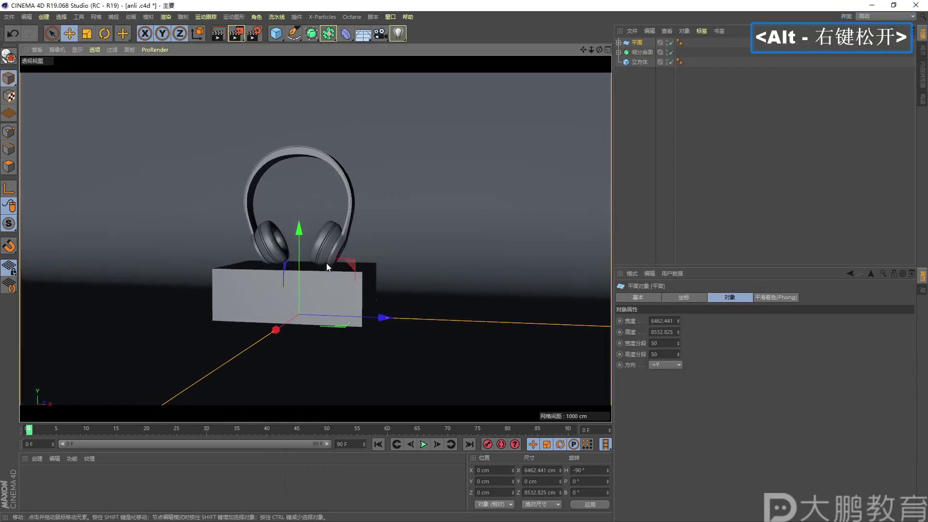
pyautogui.keyDown('alt'); pyautogui.moveTo(326, 263); pyautogui.dragTo(330, 250, button='middle'); pyautogui.keyUp('alt')
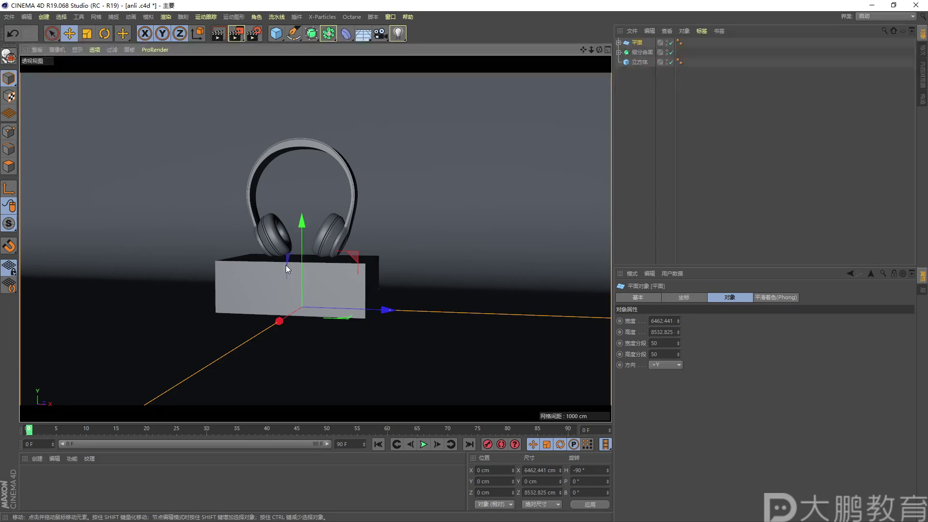
pyautogui.keyDown('alt'); pyautogui.moveTo(291, 278); pyautogui.dragTo(277, 300); pyautogui.keyUp('alt')
pyautogui.moveTo(277, 300)
pyautogui.keyDown('alt'); pyautogui.mouseDown(button='right')
pyautogui.moveTo(291, 291)
pyautogui.moveTo(278, 301)
pyautogui.mouseUp(button='right'); pyautogui.keyUp('alt')
pyautogui.keyDown('alt'); pyautogui.moveTo(278, 300); pyautogui.dragTo(283, 287); pyautogui.keyUp('alt')
pyautogui.keyDown('alt'); pyautogui.moveTo(283, 287); pyautogui.dragTo(299, 284, button='right'); pyautogui.keyUp('alt')
pyautogui.keyDown('alt'); pyautogui.moveTo(299, 283); pyautogui.dragTo(299, 284, button='middle'); pyautogui.keyUp('alt')
pyautogui.keyDown('alt'); pyautogui.moveTo(291, 297); pyautogui.dragTo(312, 294, button='right'); pyautogui.keyUp('alt')
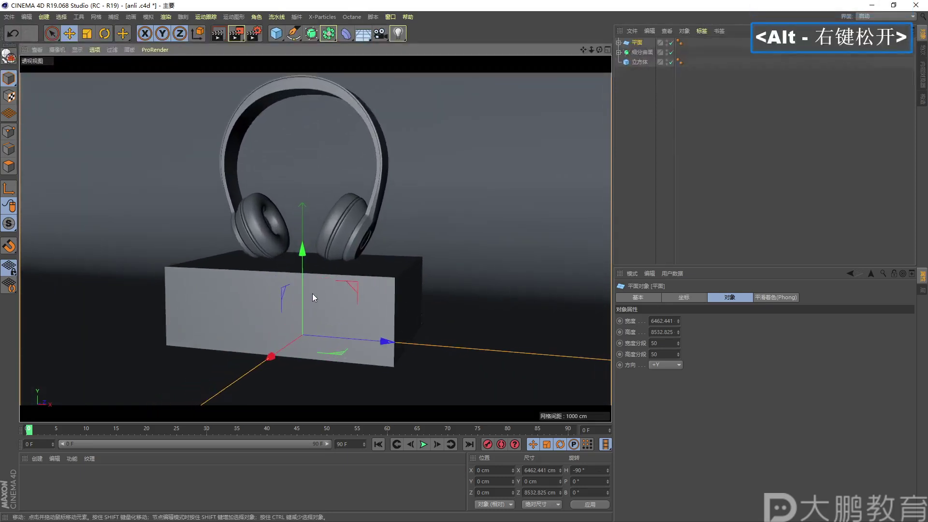
pyautogui.keyDown('alt'); pyautogui.moveTo(312, 294); pyautogui.dragTo(309, 271, button='middle'); pyautogui.keyUp('alt')
pyautogui.keyDown('alt'); pyautogui.moveTo(309, 271); pyautogui.dragTo(281, 289, button='right'); pyautogui.keyUp('alt')
pyautogui.keyDown('alt'); pyautogui.moveTo(282, 289); pyautogui.dragTo(282, 289); pyautogui.keyUp('alt')
pyautogui.keyDown('alt'); pyautogui.moveTo(281, 289); pyautogui.dragTo(380, 246, button='right'); pyautogui.keyUp('alt')
pyautogui.keyDown('alt'); pyautogui.moveTo(380, 245); pyautogui.dragTo(294, 293, button='middle'); pyautogui.keyUp('alt')
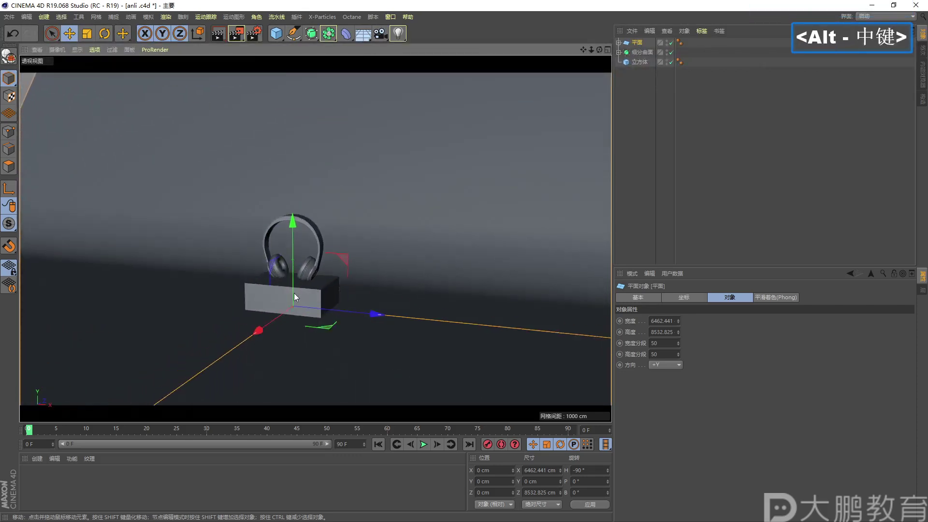
pyautogui.keyDown('alt'); pyautogui.moveTo(294, 293); pyautogui.dragTo(352, 273, button='right'); pyautogui.keyUp('alt')
pyautogui.keyDown('alt'); pyautogui.moveTo(352, 274); pyautogui.dragTo(334, 280); pyautogui.keyUp('alt')
pyautogui.keyDown('alt'); pyautogui.moveTo(309, 289); pyautogui.dragTo(331, 283, button='right'); pyautogui.keyUp('alt')
pyautogui.keyDown('alt'); pyautogui.moveTo(331, 283); pyautogui.dragTo(338, 278, button='middle'); pyautogui.keyUp('alt')
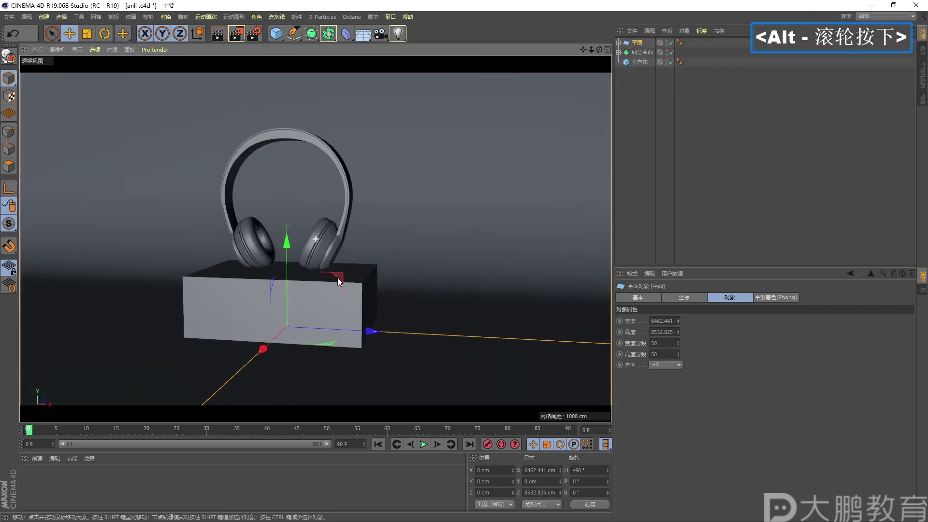
pyautogui.keyDown('alt'); pyautogui.moveTo(337, 278); pyautogui.dragTo(309, 292, button='right'); pyautogui.keyUp('alt')
pyautogui.keyDown('alt'); pyautogui.moveTo(326, 288); pyautogui.dragTo(306, 229); pyautogui.keyUp('alt')
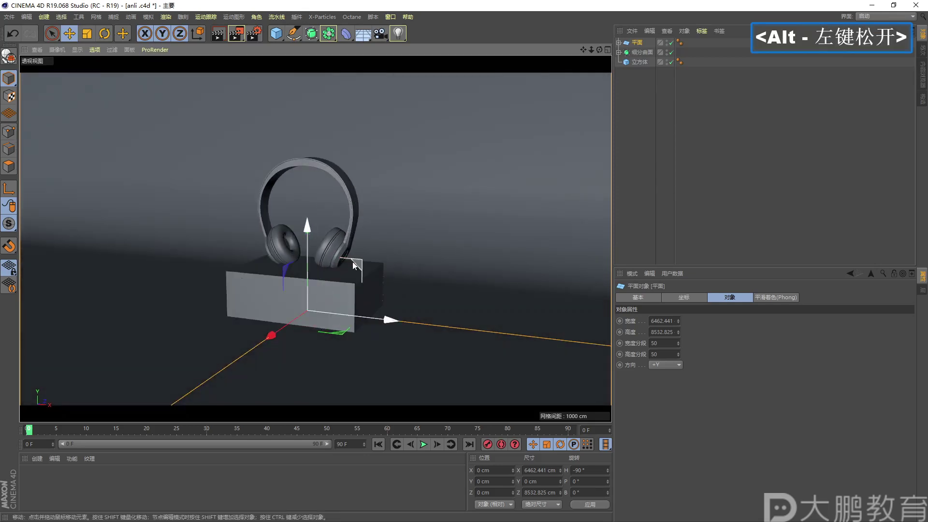
pyautogui.press('F2')
pyautogui.click(338, 210)
pyautogui.press('F2')
pyautogui.moveTo(261, 266); pyautogui.dragTo(356, 239)
pyautogui.press('Escape')
pyautogui.scroll(1, 287, 316)
pyautogui.scroll(-1, 288, 315)
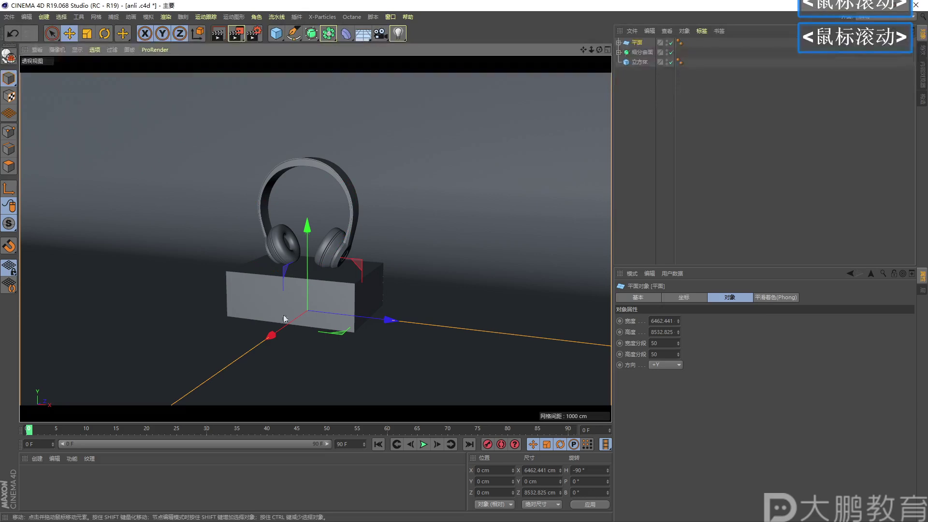
pyautogui.keyDown('alt'); pyautogui.moveTo(288, 318); pyautogui.dragTo(294, 312); pyautogui.keyUp('alt')
pyautogui.keyDown('alt'); pyautogui.moveTo(298, 311); pyautogui.dragTo(309, 308, button='right'); pyautogui.keyUp('alt')
pyautogui.keyDown('alt'); pyautogui.moveTo(310, 309); pyautogui.dragTo(304, 318, button='middle'); pyautogui.keyUp('alt')
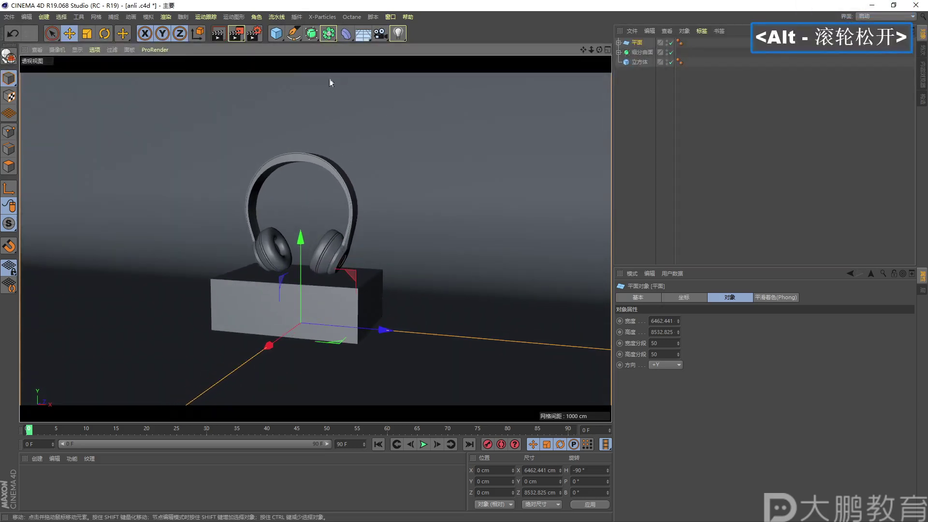
pyautogui.press('F2')
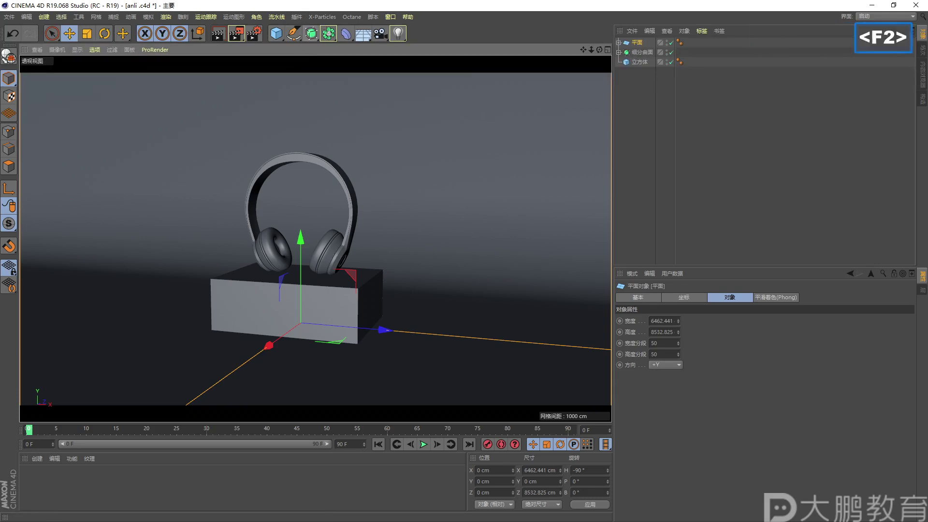
pyautogui.moveTo(381, 24); pyautogui.dragTo(396, 6)
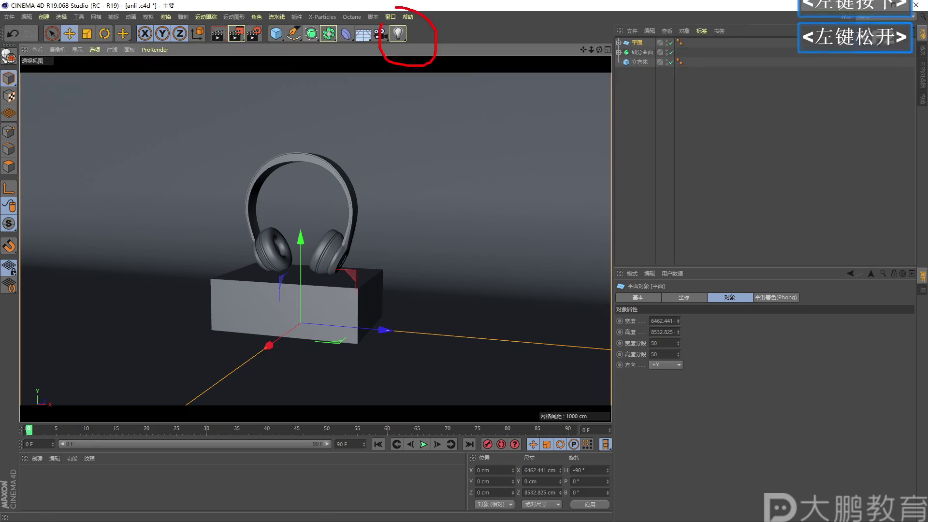
pyautogui.press('F2')
pyautogui.moveTo(399, 65); pyautogui.dragTo(457, 41)
pyautogui.press('F2')
pyautogui.press('Escape')
# Detach the list of light types into a floating palette over the viewport
pyautogui.click(398, 34)
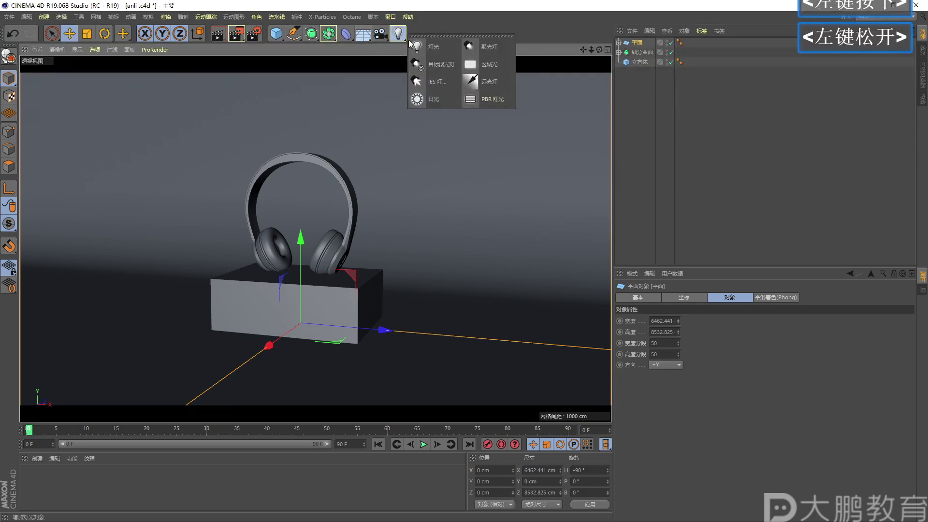
pyautogui.click(426, 35)
pyautogui.moveTo(428, 27); pyautogui.dragTo(269, 135)
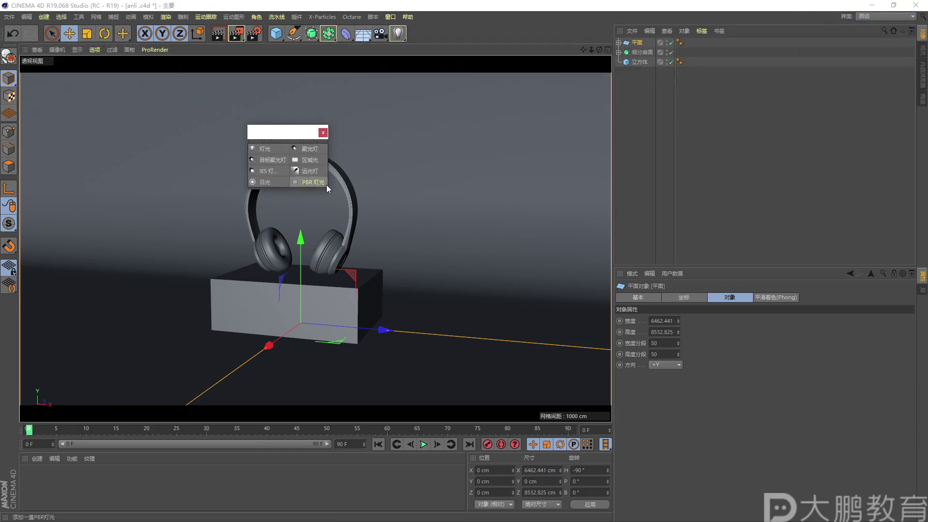
# Switch the floating light palette to larger icons, fit its window to them and place it clear of the headphones
pyautogui.moveTo(328, 186); pyautogui.dragTo(319, 215)
pyautogui.rightClick(344, 177)
pyautogui.rightClick(331, 182)
pyautogui.rightClick(317, 192)
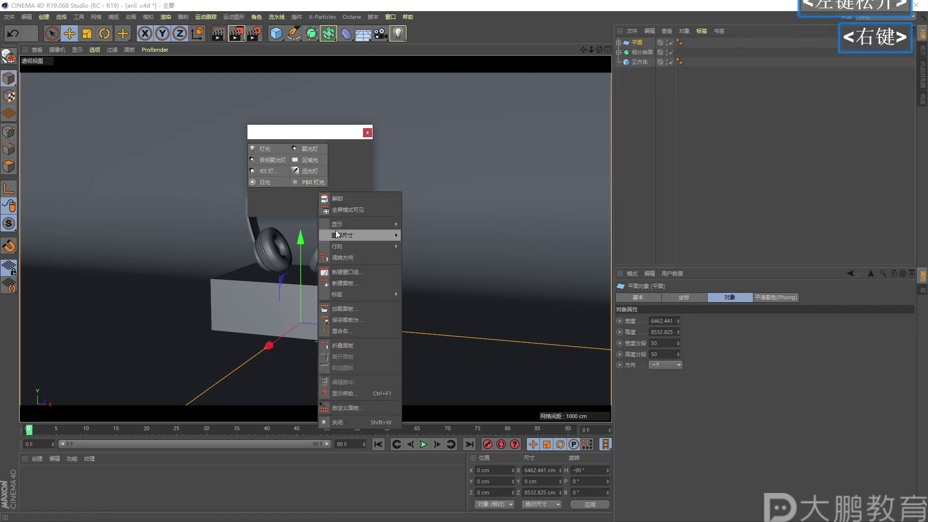
pyautogui.moveTo(345, 236)
pyautogui.click(420, 261)
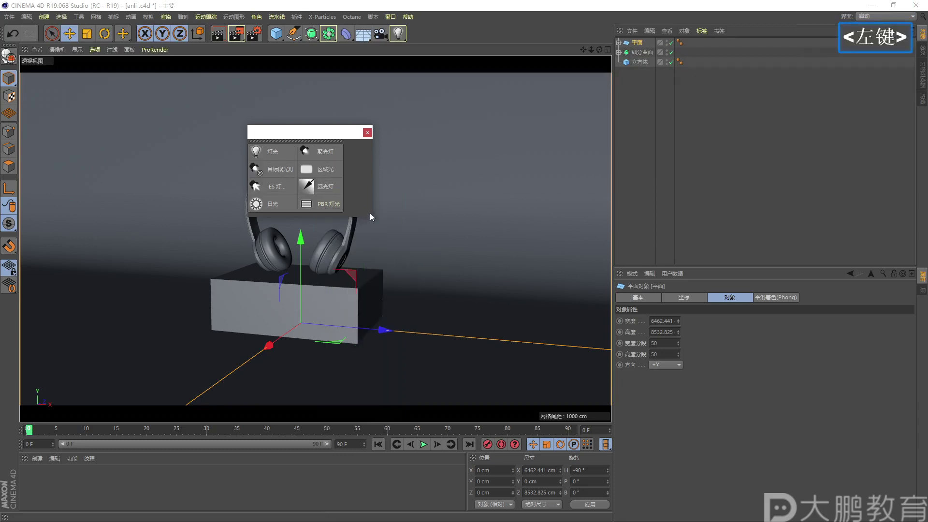
pyautogui.moveTo(370, 216); pyautogui.dragTo(355, 214)
pyautogui.moveTo(309, 138); pyautogui.dragTo(561, 87)
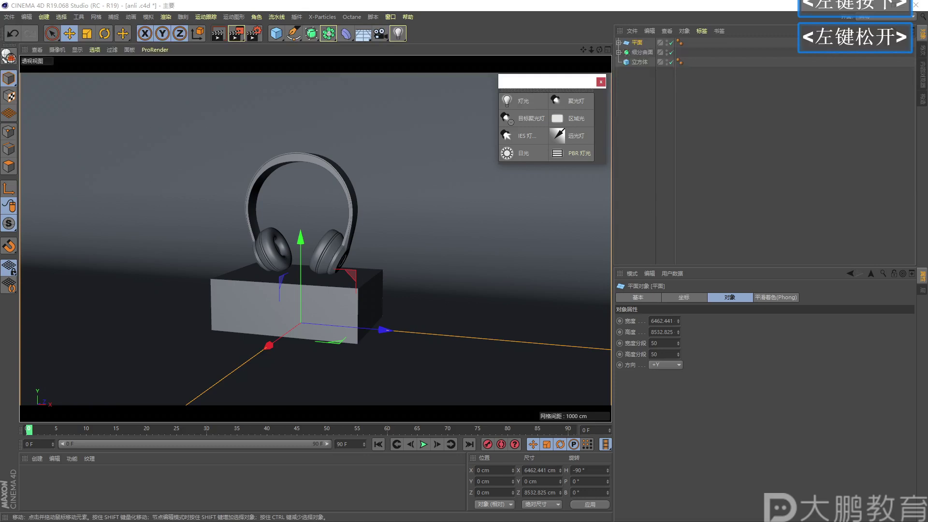
# Add a standard light (灯光) and raise it above the headphones to a Y position of about 765 cm
pyautogui.click(522, 102)
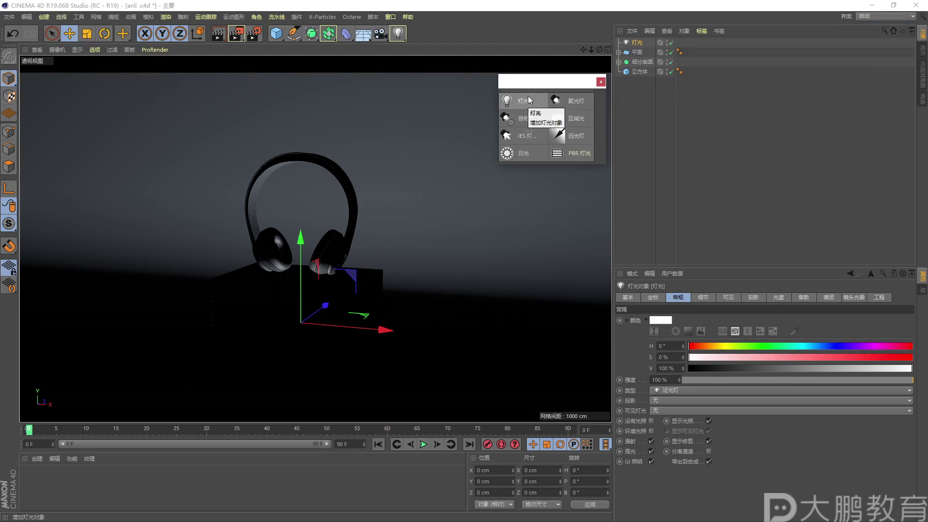
pyautogui.moveTo(301, 239); pyautogui.dragTo(297, 51)
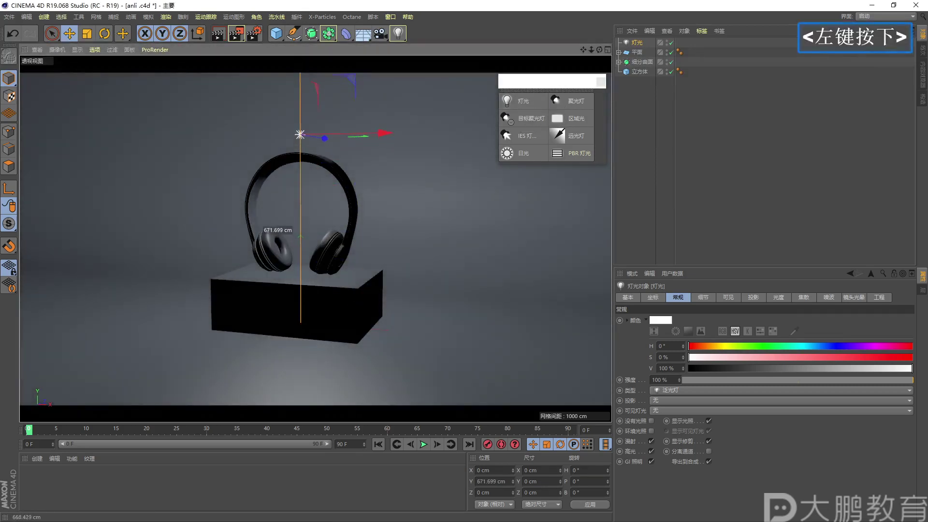
pyautogui.keyDown('alt'); pyautogui.moveTo(316, 274); pyautogui.dragTo(304, 273, button='right'); pyautogui.keyUp('alt')
pyautogui.keyDown('alt'); pyautogui.moveTo(303, 274); pyautogui.dragTo(278, 319, button='middle'); pyautogui.keyUp('alt')
pyautogui.keyDown('alt'); pyautogui.moveTo(276, 321); pyautogui.dragTo(257, 323); pyautogui.keyUp('alt')
pyautogui.keyDown('alt'); pyautogui.moveTo(261, 309); pyautogui.dragTo(262, 311, button='middle'); pyautogui.keyUp('alt')
pyautogui.keyDown('alt'); pyautogui.moveTo(262, 311); pyautogui.dragTo(273, 285, button='right'); pyautogui.keyUp('alt')
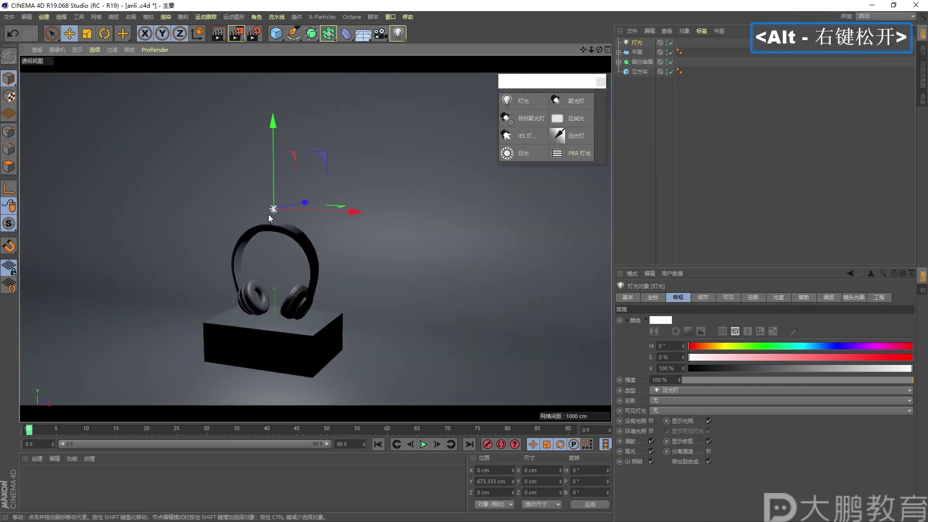
pyautogui.moveTo(277, 126); pyautogui.dragTo(276, 105)
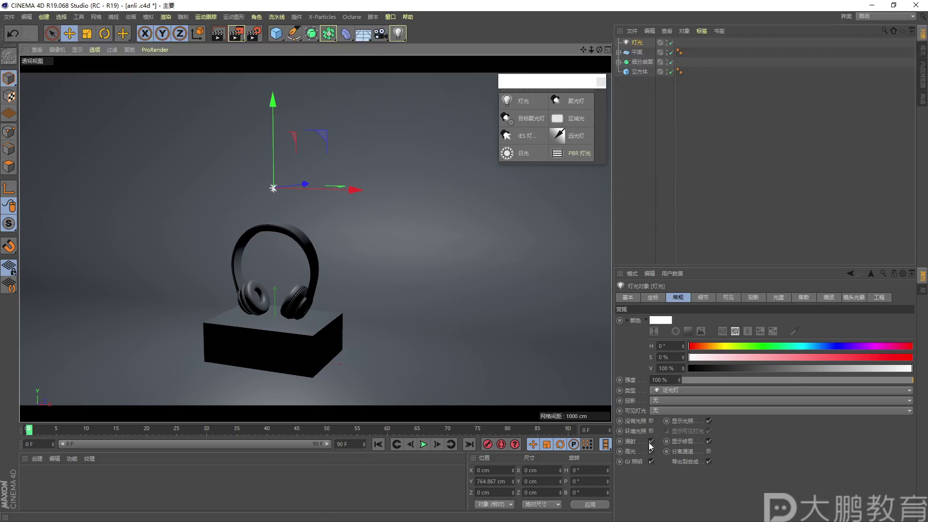
pyautogui.press('F2')
pyautogui.moveTo(628, 381)
pyautogui.mouseDown()
pyautogui.moveTo(650, 399)
pyautogui.moveTo(679, 397)
pyautogui.moveTo(638, 376)
pyautogui.mouseUp()
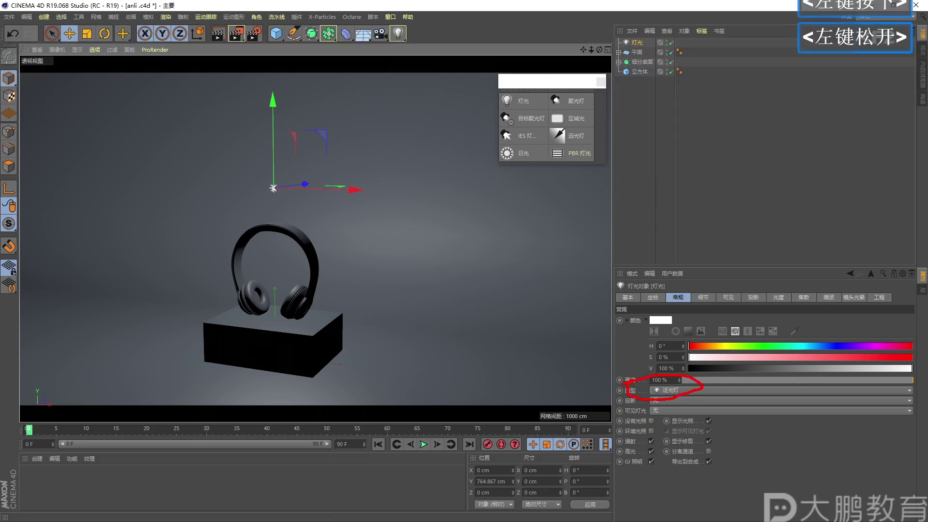
pyautogui.press('F2')
pyautogui.moveTo(269, 168); pyautogui.dragTo(250, 182)
pyautogui.press('F2')
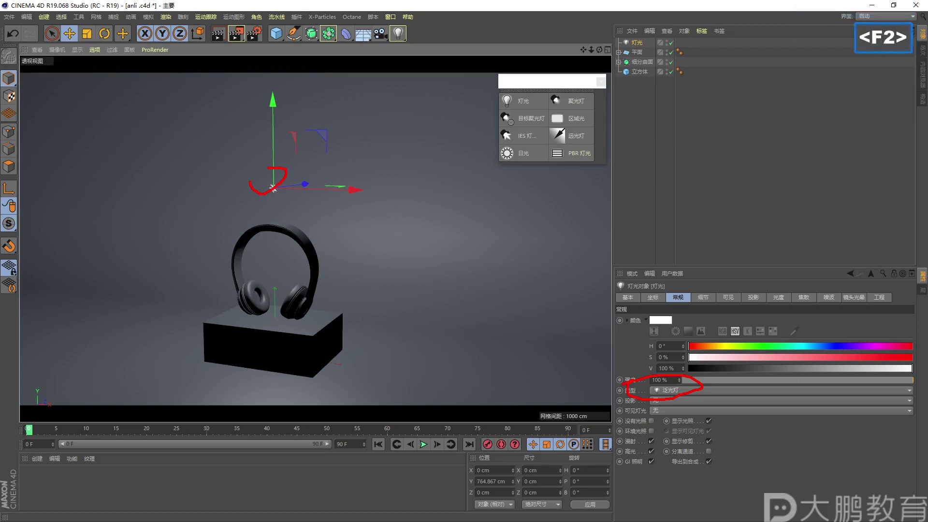
pyautogui.press('Escape')
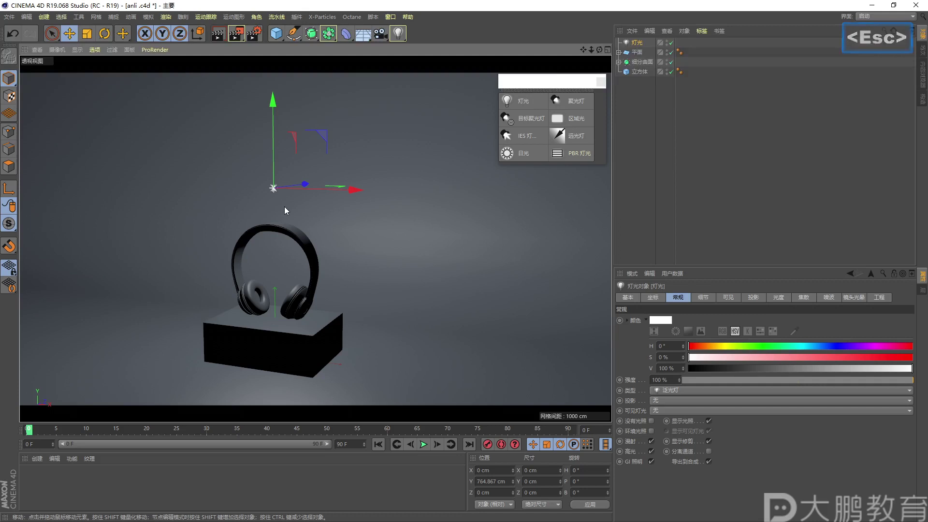
# Move the light along the X axis away from the headphones to about 784 cm
pyautogui.keyDown('alt'); pyautogui.moveTo(271, 227); pyautogui.dragTo(278, 232, button='right'); pyautogui.keyUp('alt')
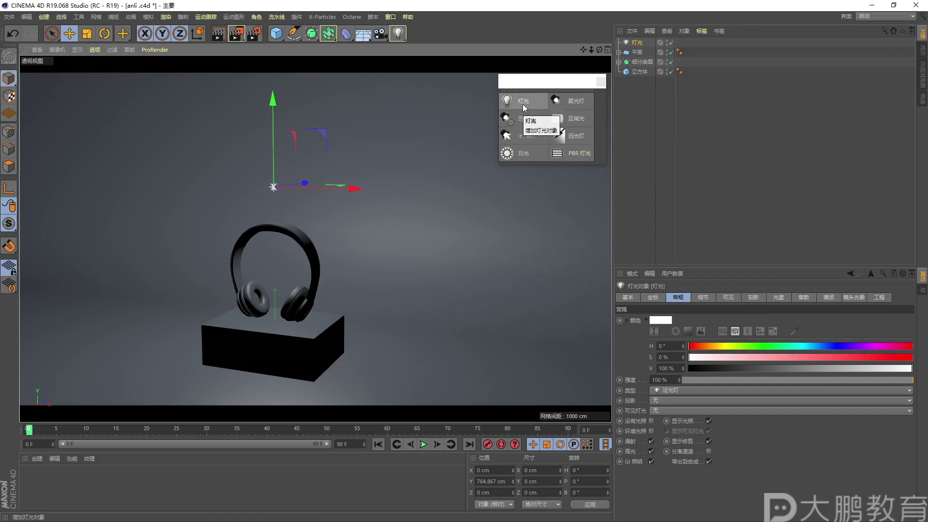
pyautogui.keyDown('alt'); pyautogui.moveTo(254, 265); pyautogui.dragTo(256, 263, button='right'); pyautogui.keyUp('alt')
pyautogui.keyDown('alt'); pyautogui.moveTo(257, 263); pyautogui.dragTo(265, 253, button='middle'); pyautogui.keyUp('alt')
pyautogui.keyDown('alt'); pyautogui.moveTo(265, 250); pyautogui.dragTo(267, 255); pyautogui.keyUp('alt')
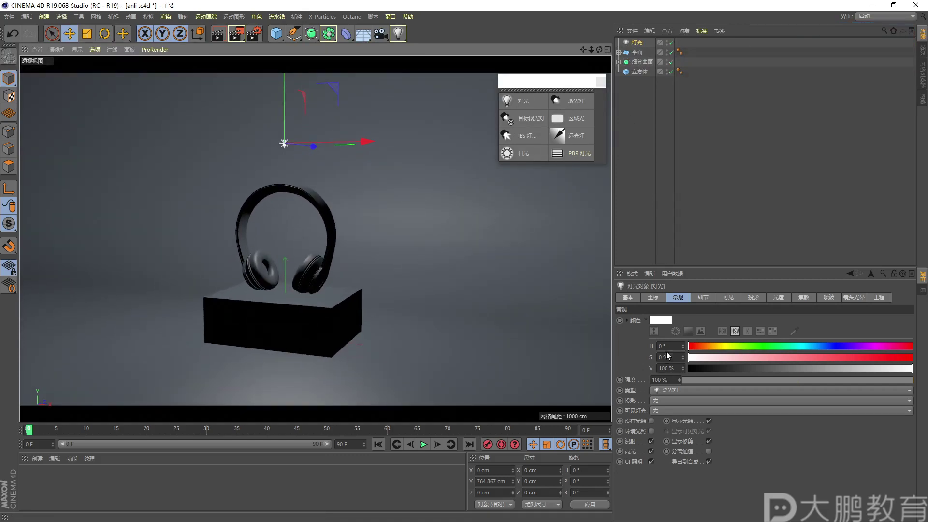
pyautogui.keyDown('alt'); pyautogui.moveTo(269, 296); pyautogui.dragTo(307, 290, button='right'); pyautogui.keyUp('alt')
pyautogui.keyDown('alt'); pyautogui.moveTo(302, 292); pyautogui.dragTo(292, 312, button='middle'); pyautogui.keyUp('alt')
pyautogui.moveTo(356, 208); pyautogui.dragTo(501, 231)
pyautogui.keyDown('alt'); pyautogui.moveTo(335, 267); pyautogui.dragTo(410, 143, button='right'); pyautogui.keyUp('alt')
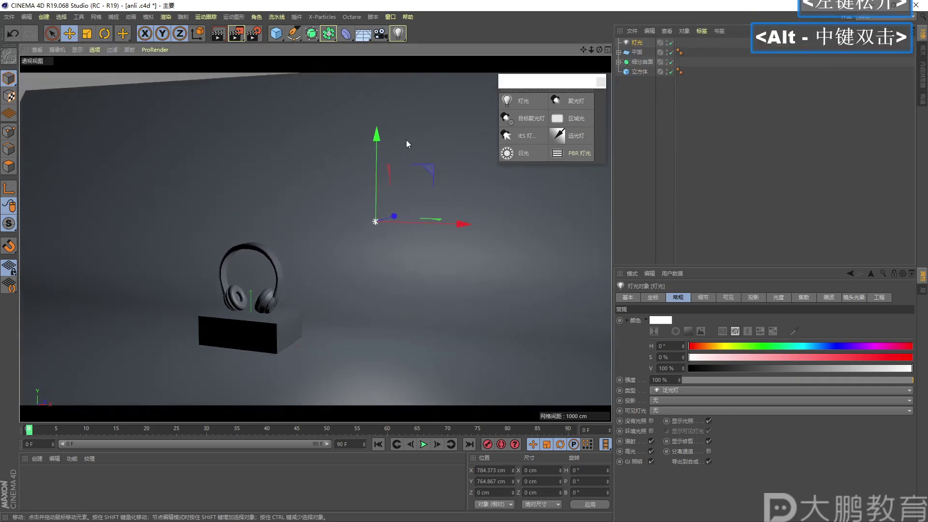
# Lower the light to a Y position of about 607 cm
pyautogui.keyDown('alt'); pyautogui.moveTo(372, 145); pyautogui.dragTo(228, 310); pyautogui.keyUp('alt')
pyautogui.keyDown('alt'); pyautogui.moveTo(248, 309); pyautogui.dragTo(261, 246, button='middle'); pyautogui.keyUp('alt')
pyautogui.keyDown('alt'); pyautogui.moveTo(261, 245); pyautogui.dragTo(274, 240, button='right'); pyautogui.keyUp('alt')
pyautogui.keyDown('alt'); pyautogui.moveTo(273, 239); pyautogui.dragTo(272, 235, button='middle'); pyautogui.keyUp('alt')
pyautogui.keyDown('alt'); pyautogui.moveTo(272, 234); pyautogui.dragTo(277, 231, button='right'); pyautogui.keyUp('alt')
pyautogui.keyDown('alt'); pyautogui.moveTo(277, 231); pyautogui.dragTo(247, 262, button='middle'); pyautogui.keyUp('alt')
# Set the renderer to Physical (物理) in the render settings and check the save options
pyautogui.click(254, 34)
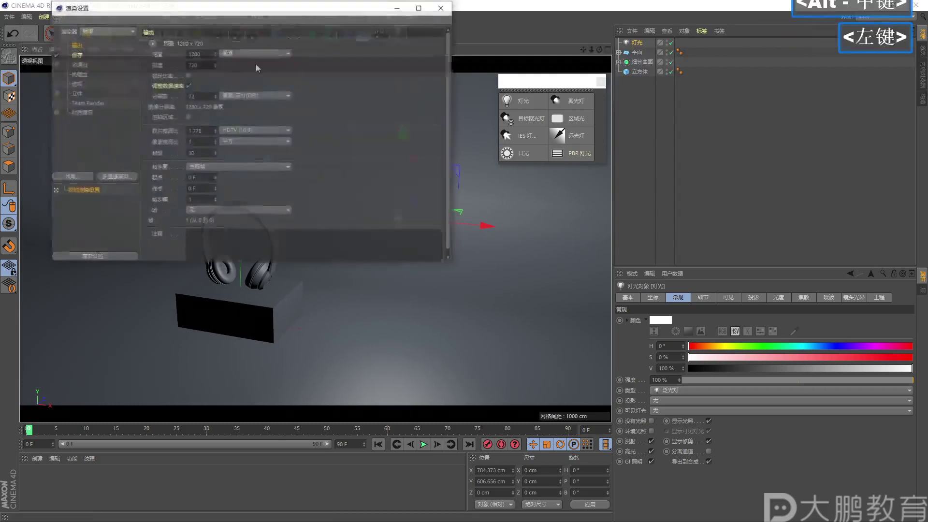
pyautogui.moveTo(197, 6); pyautogui.dragTo(148, 93)
pyautogui.click(128, 118)
pyautogui.click(130, 139)
pyautogui.click(119, 140)
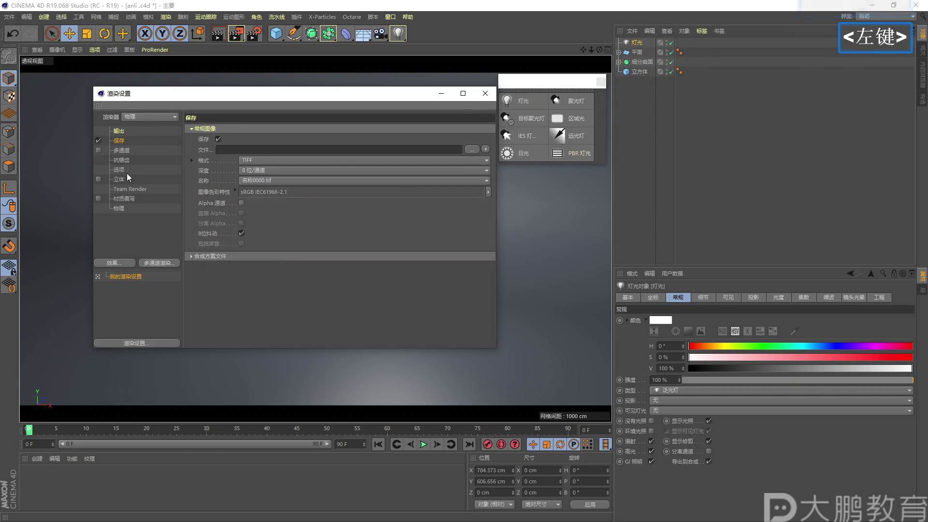
pyautogui.click(485, 93)
# Render the scene to the Picture Viewer and view the whole image
pyautogui.click(234, 35)
pyautogui.moveTo(0, 103); pyautogui.dragTo(457, 95)
pyautogui.scroll(-2, 334, 183)
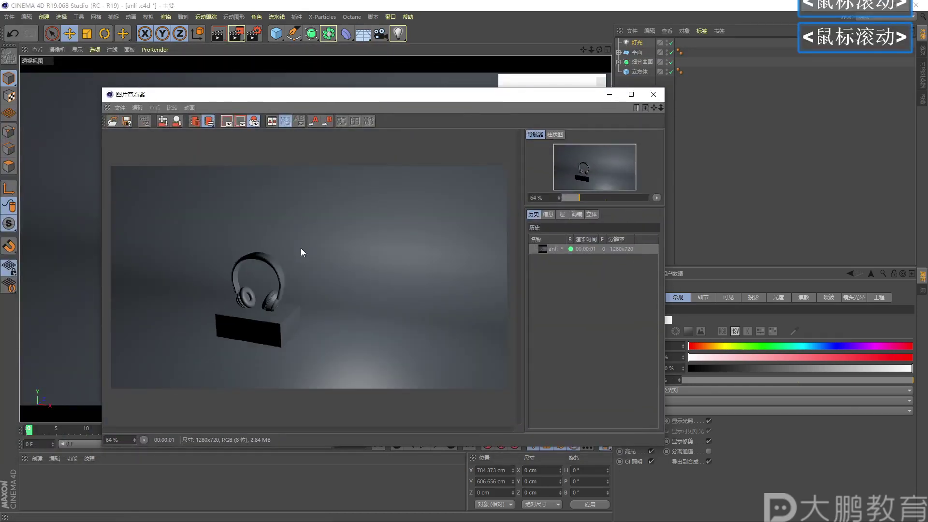
pyautogui.scroll(-1, 300, 252)
pyautogui.press('F2')
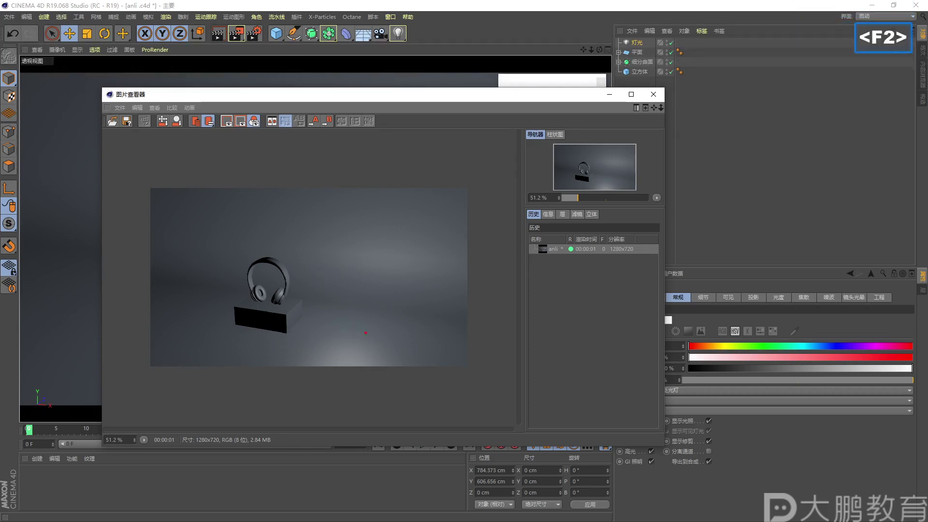
pyautogui.click(338, 333)
pyautogui.moveTo(370, 368); pyautogui.dragTo(347, 330)
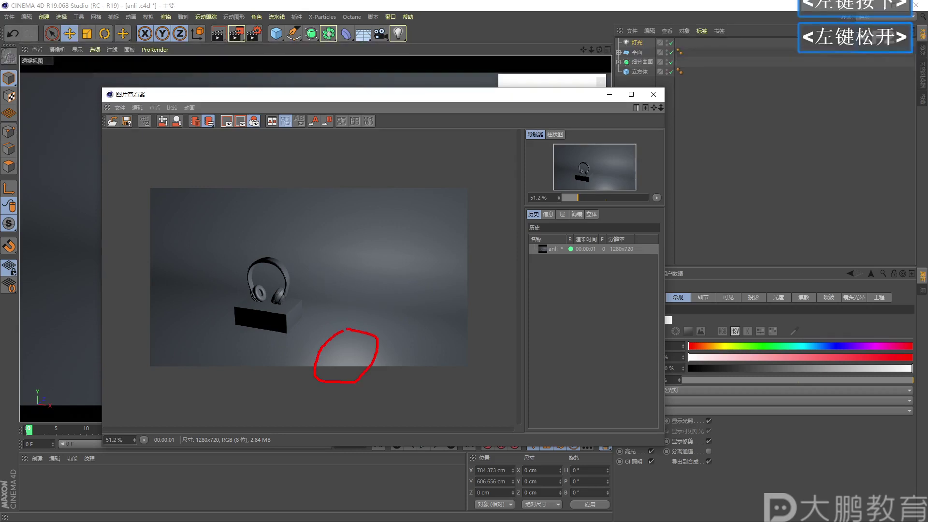
pyautogui.press('F2')
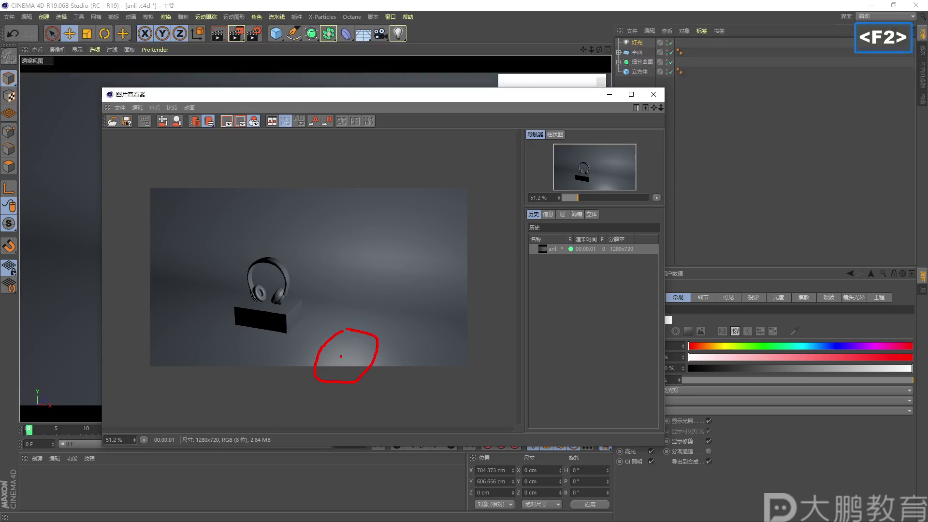
pyautogui.click(356, 288)
pyautogui.moveTo(338, 333); pyautogui.dragTo(324, 303)
pyautogui.moveTo(322, 333)
pyautogui.mouseDown()
pyautogui.moveTo(298, 341)
pyautogui.moveTo(286, 372)
pyautogui.mouseUp()
pyautogui.moveTo(293, 382)
pyautogui.mouseDown()
pyautogui.moveTo(290, 390)
pyautogui.moveTo(329, 390)
pyautogui.mouseUp()
pyautogui.moveTo(371, 375)
pyautogui.mouseDown()
pyautogui.moveTo(372, 384)
pyautogui.moveTo(387, 379)
pyautogui.mouseUp()
pyautogui.moveTo(389, 351)
pyautogui.mouseDown()
pyautogui.moveTo(401, 345)
pyautogui.moveTo(387, 328)
pyautogui.mouseUp()
pyautogui.press('Escape')
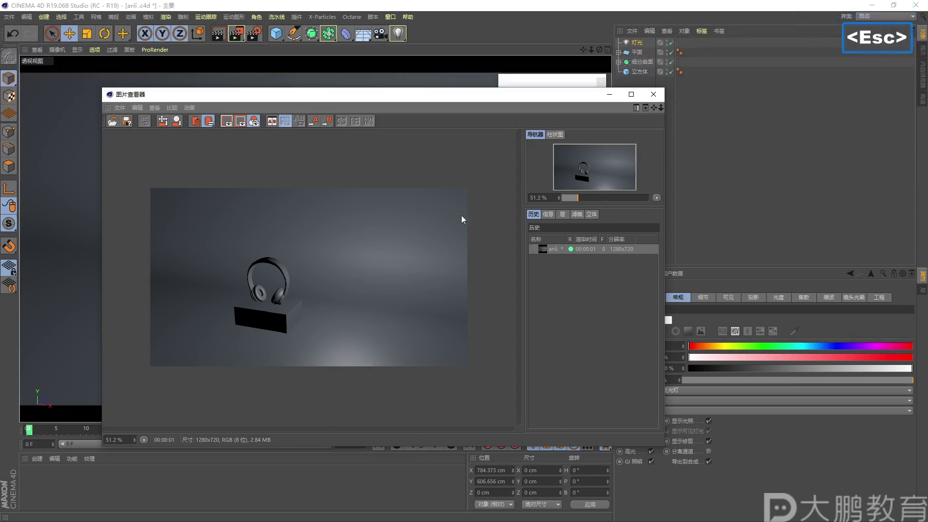
# Close the render window, add an area light and move it to about X -718 cm, Y 855 cm
pyautogui.click(646, 95)
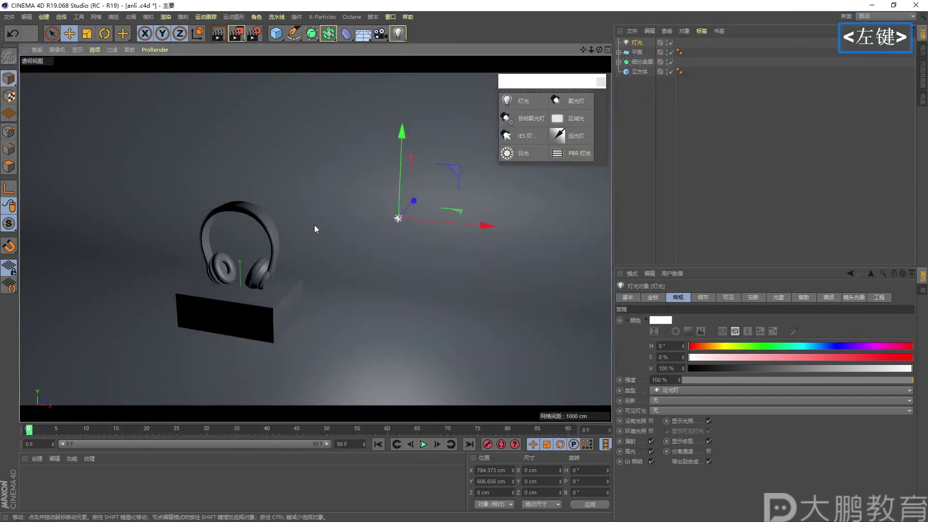
pyautogui.click(580, 121)
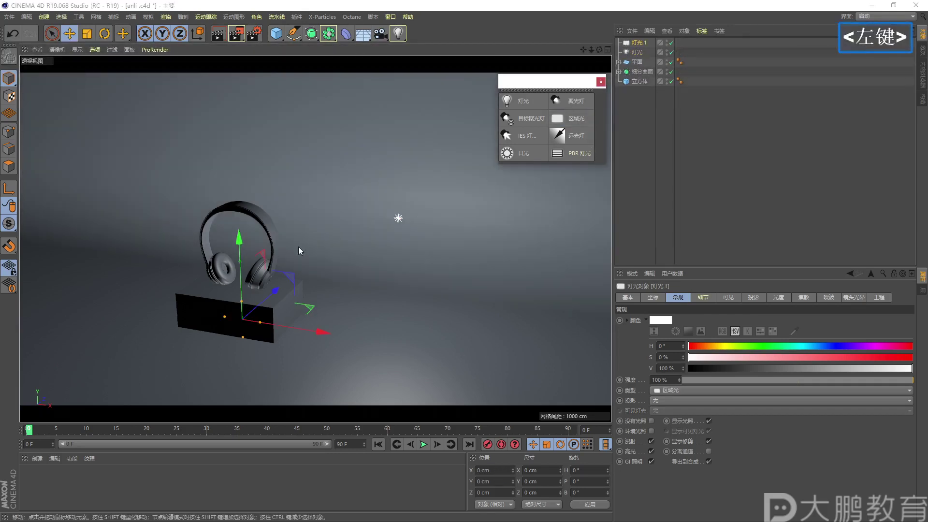
pyautogui.keyDown('alt'); pyautogui.moveTo(297, 247); pyautogui.dragTo(283, 264, button='right'); pyautogui.keyUp('alt')
pyautogui.keyDown('alt'); pyautogui.moveTo(283, 264); pyautogui.dragTo(338, 266, button='middle'); pyautogui.keyUp('alt')
pyautogui.moveTo(310, 237); pyautogui.dragTo(300, 94)
pyautogui.moveTo(391, 185); pyautogui.dragTo(283, 180)
pyautogui.keyDown('alt'); pyautogui.moveTo(291, 220); pyautogui.dragTo(331, 259, button='middle'); pyautogui.keyUp('alt')
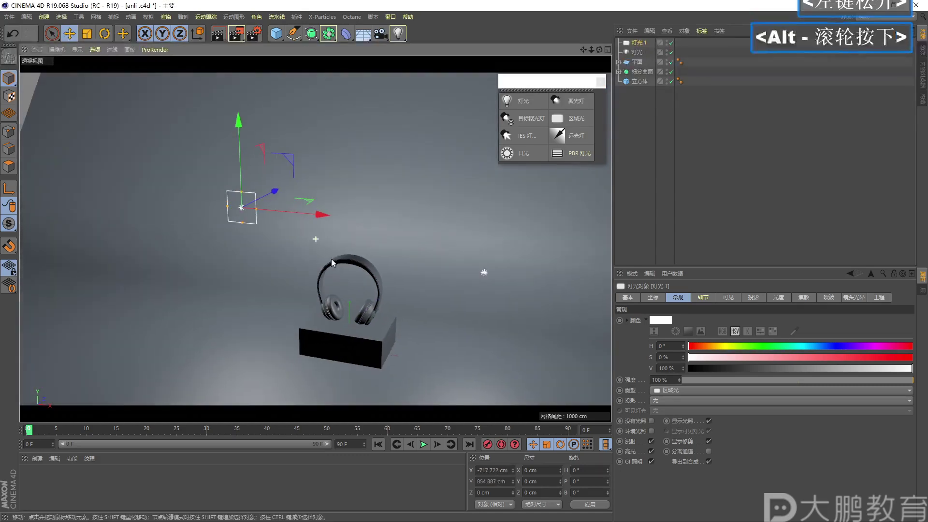
# Rotate the area light to a heading of -90° so that it faces the headphones
pyautogui.click(104, 33)
pyautogui.moveTo(261, 222); pyautogui.dragTo(158, 217)
pyautogui.click(69, 33)
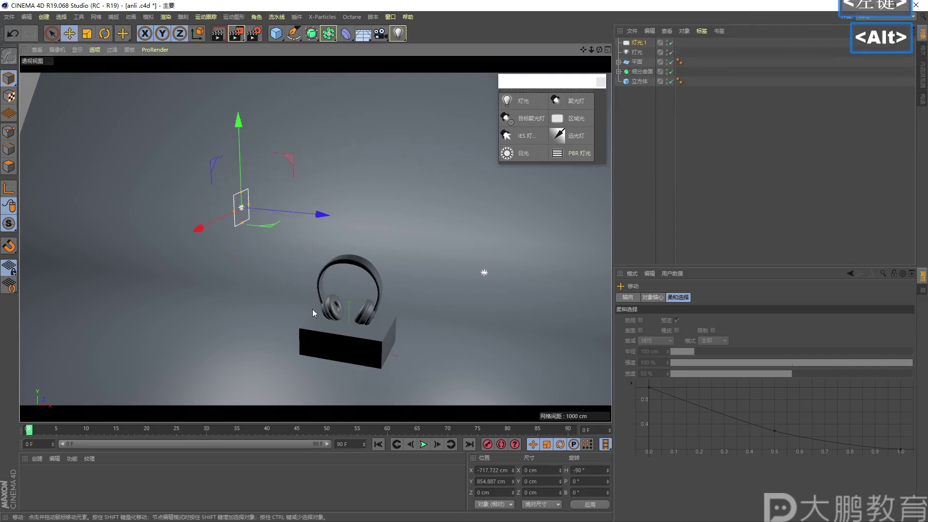
# Lower the area light to a Y position of about 563 cm and render the scene to the Picture Viewer
pyautogui.keyDown('alt'); pyautogui.moveTo(312, 308); pyautogui.dragTo(339, 310); pyautogui.keyUp('alt')
pyautogui.keyDown('alt'); pyautogui.moveTo(338, 309); pyautogui.dragTo(279, 283, button='middle'); pyautogui.keyUp('alt')
pyautogui.keyDown('alt'); pyautogui.moveTo(278, 283); pyautogui.dragTo(290, 280, button='right'); pyautogui.keyUp('alt')
pyautogui.moveTo(167, 94); pyautogui.dragTo(170, 143)
pyautogui.keyDown('alt'); pyautogui.moveTo(304, 254); pyautogui.dragTo(289, 258, button='middle'); pyautogui.keyUp('alt')
pyautogui.click(236, 34)
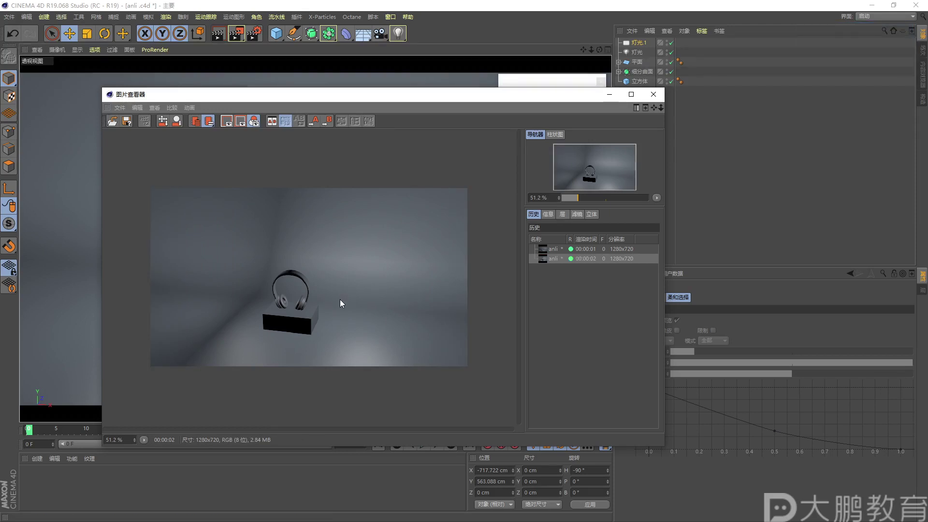
pyautogui.press('F2')
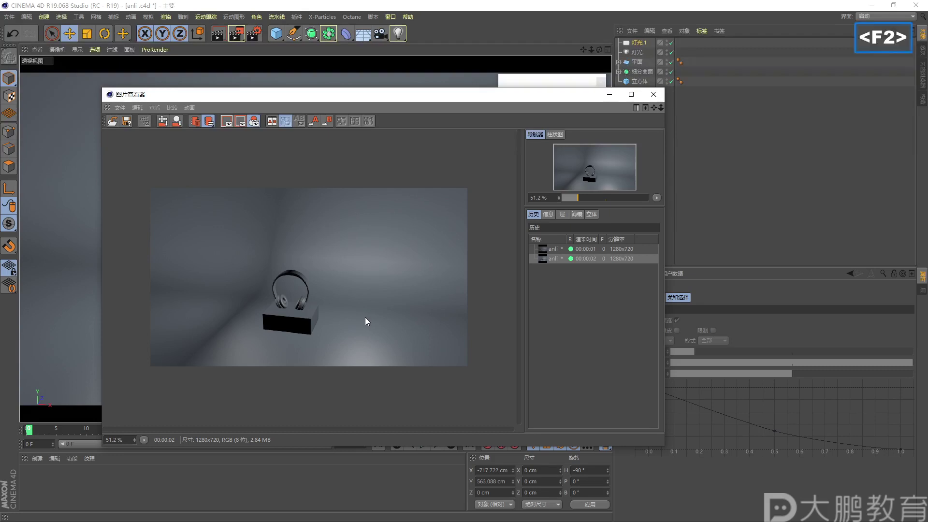
pyautogui.moveTo(369, 337)
pyautogui.mouseDown()
pyautogui.moveTo(366, 346)
pyautogui.moveTo(394, 318)
pyautogui.moveTo(419, 354)
pyautogui.moveTo(372, 378)
pyautogui.mouseUp()
pyautogui.moveTo(339, 366)
pyautogui.mouseDown()
pyautogui.moveTo(333, 379)
pyautogui.moveTo(355, 363)
pyautogui.mouseUp()
pyautogui.moveTo(358, 339)
pyautogui.mouseDown()
pyautogui.moveTo(348, 331)
pyautogui.moveTo(362, 317)
pyautogui.moveTo(340, 347)
pyautogui.mouseUp()
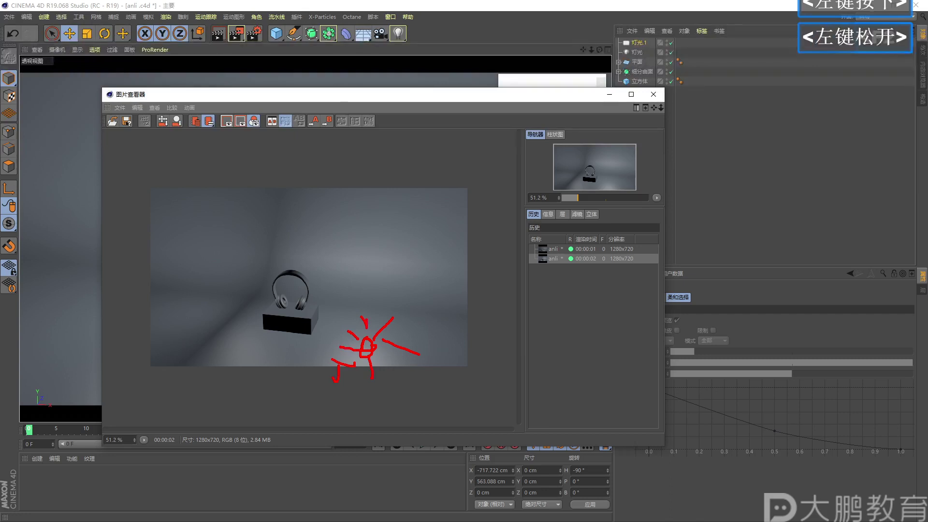
pyautogui.press('F2')
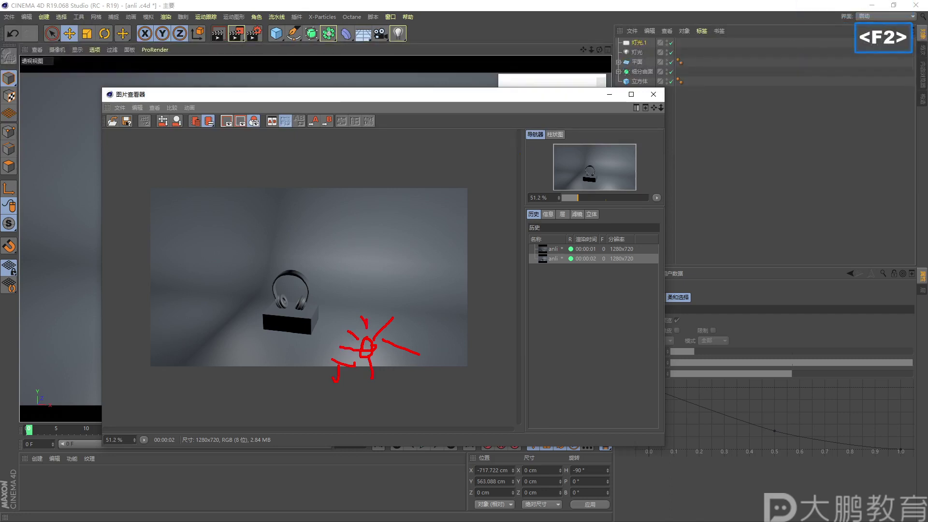
pyautogui.moveTo(180, 320)
pyautogui.mouseDown()
pyautogui.moveTo(179, 281)
pyautogui.moveTo(232, 241)
pyautogui.moveTo(238, 270)
pyautogui.moveTo(185, 319)
pyautogui.mouseUp()
pyautogui.click(224, 260)
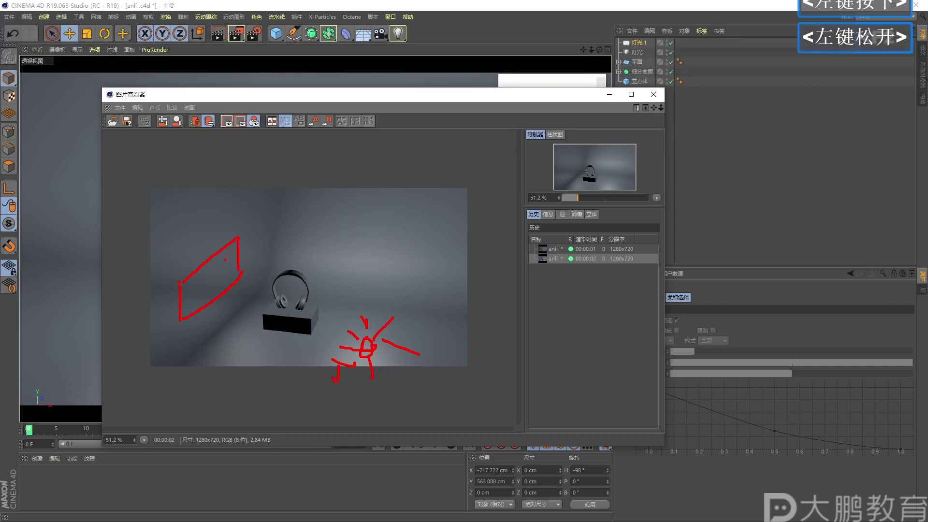
pyautogui.press('F2')
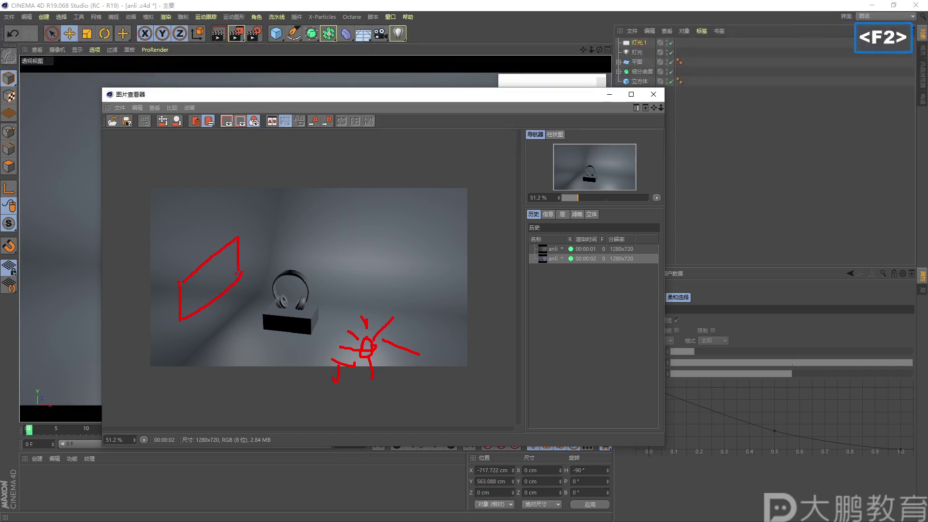
pyautogui.moveTo(237, 274); pyautogui.dragTo(263, 270)
pyautogui.moveTo(209, 316); pyautogui.dragTo(210, 332)
pyautogui.moveTo(204, 229); pyautogui.dragTo(177, 274)
pyautogui.press('F2')
pyautogui.click(187, 280)
pyautogui.moveTo(268, 203)
pyautogui.mouseDown()
pyautogui.moveTo(258, 269)
pyautogui.moveTo(161, 376)
pyautogui.mouseUp()
pyautogui.press('Escape')
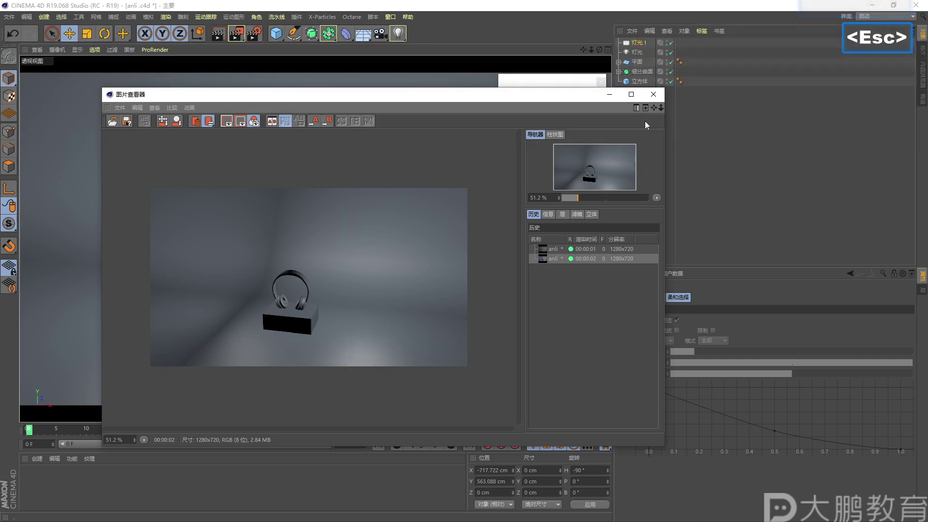
# Close the render window and delete the area light from the scene
pyautogui.click(654, 94)
pyautogui.press('F2')
pyautogui.moveTo(562, 119)
pyautogui.mouseDown()
pyautogui.moveTo(563, 130)
pyautogui.moveTo(532, 105)
pyautogui.mouseUp()
pyautogui.press('Escape')
pyautogui.click(637, 43)
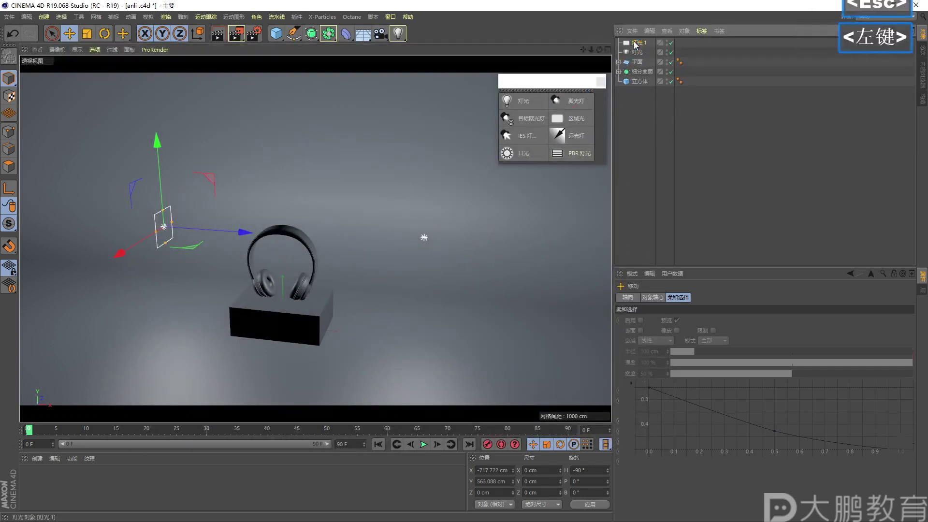
pyautogui.press('Delete')
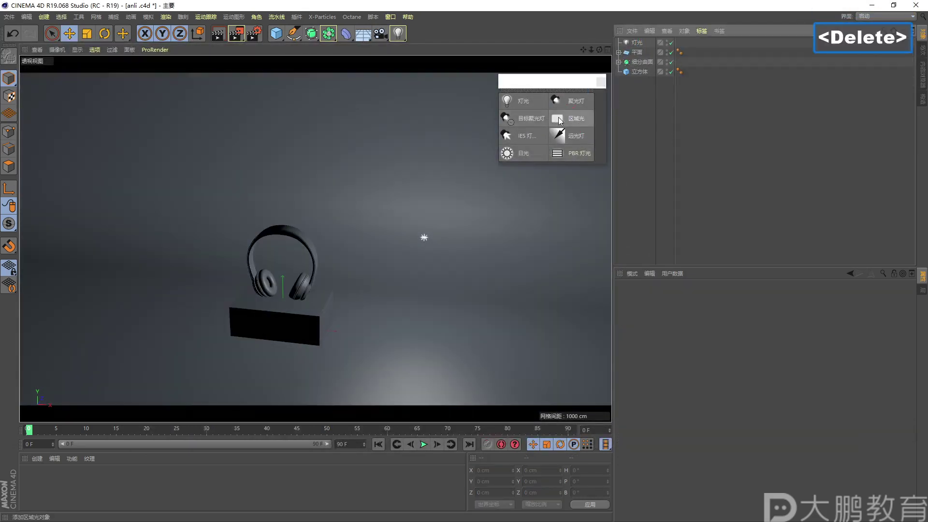
# Select the omni light to show its general settings
pyautogui.click(637, 43)
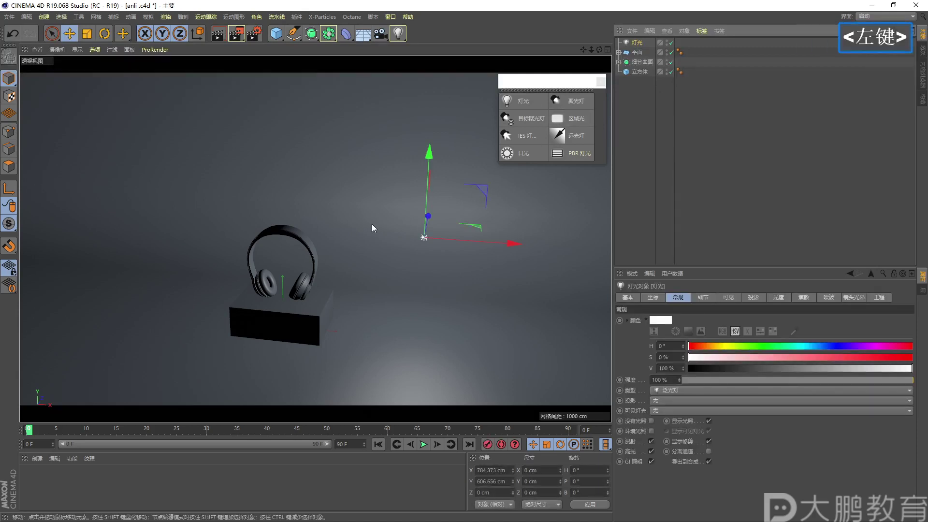
pyautogui.scroll(-2, 315, 239)
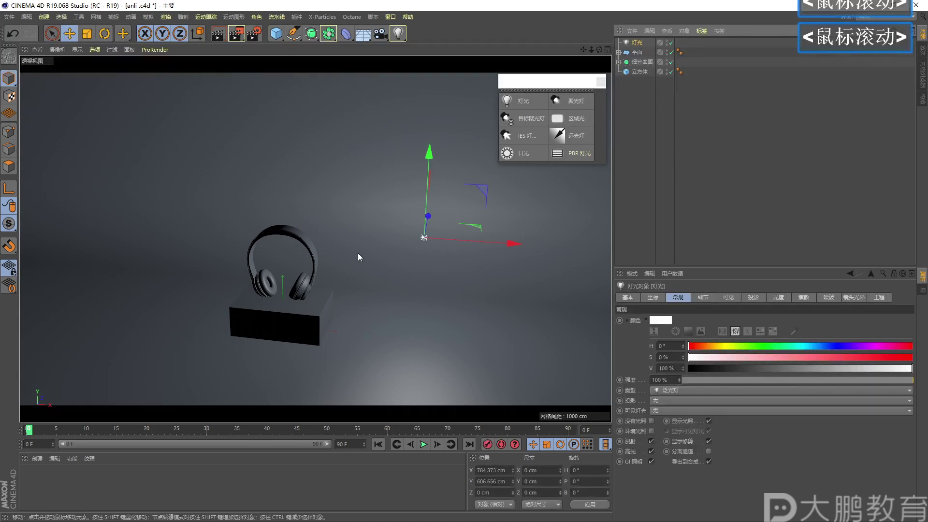
pyautogui.keyDown('alt'); pyautogui.moveTo(358, 253); pyautogui.dragTo(350, 260, button='right'); pyautogui.keyUp('alt')
pyautogui.keyDown('alt'); pyautogui.moveTo(351, 260); pyautogui.dragTo(335, 236, button='middle'); pyautogui.keyUp('alt')
pyautogui.moveTo(336, 237)
pyautogui.keyDown('alt'); pyautogui.mouseDown(button='right')
pyautogui.moveTo(320, 242)
pyautogui.moveTo(340, 246)
pyautogui.mouseUp(button='right'); pyautogui.keyUp('alt')
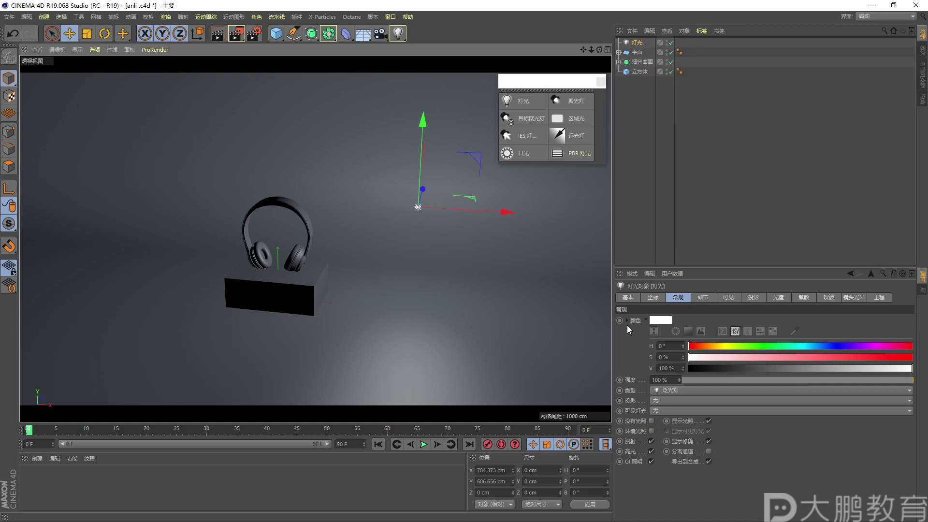
pyautogui.press('F2')
pyautogui.moveTo(636, 310); pyautogui.dragTo(619, 300)
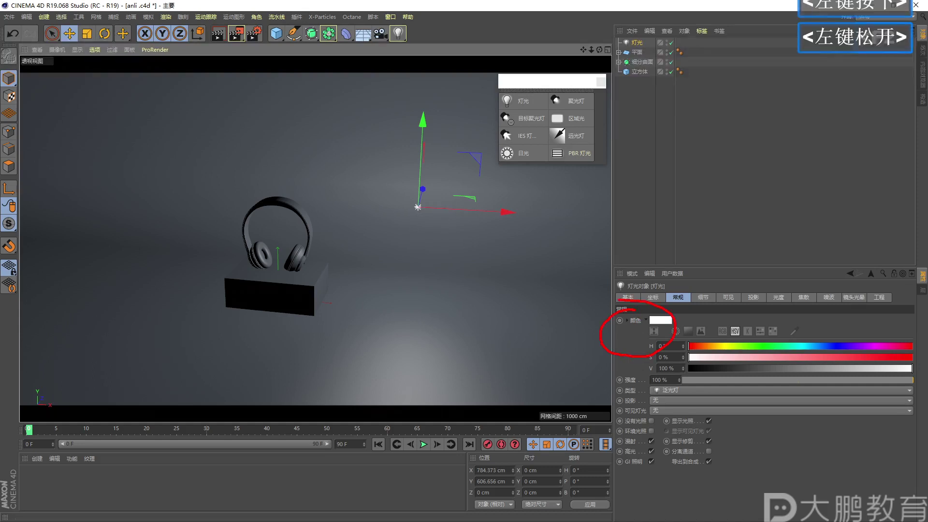
pyautogui.moveTo(510, 88)
pyautogui.mouseDown()
pyautogui.moveTo(505, 104)
pyautogui.moveTo(511, 90)
pyautogui.mouseUp()
pyautogui.press('F2')
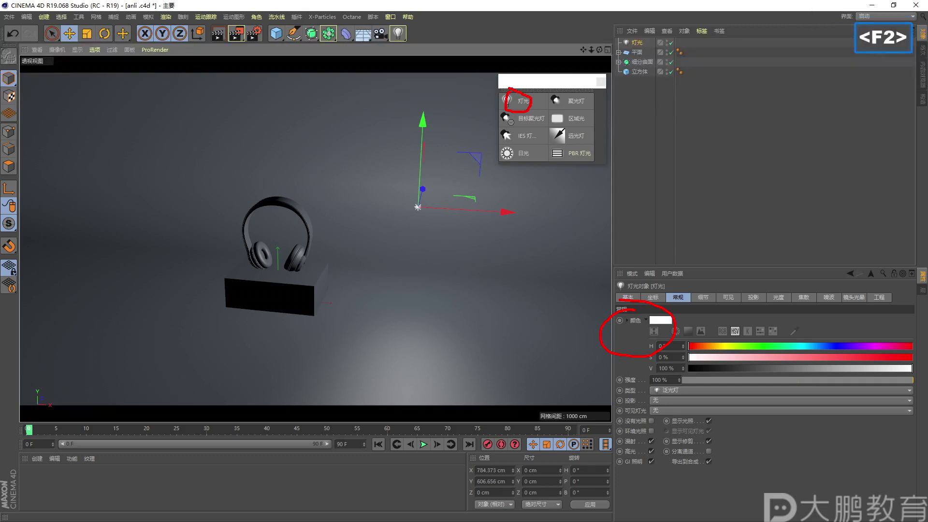
pyautogui.press('Escape')
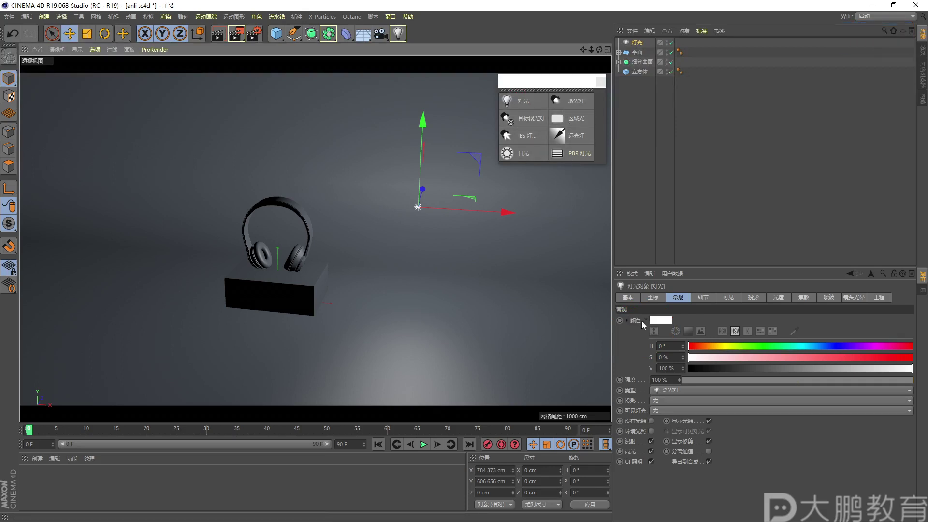
# Set the omni light's color to a pale yellow with hue 61° and saturation 28%
pyautogui.moveTo(653, 325)
pyautogui.click(658, 321)
pyautogui.click(671, 359)
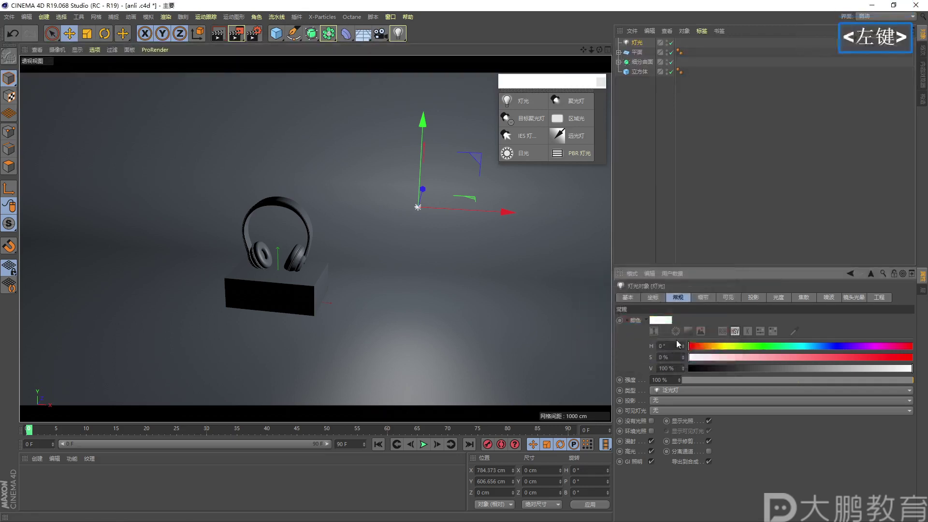
pyautogui.moveTo(725, 347)
pyautogui.mouseDown()
pyautogui.moveTo(758, 348)
pyautogui.moveTo(727, 354)
pyautogui.mouseUp()
pyautogui.click(750, 357)
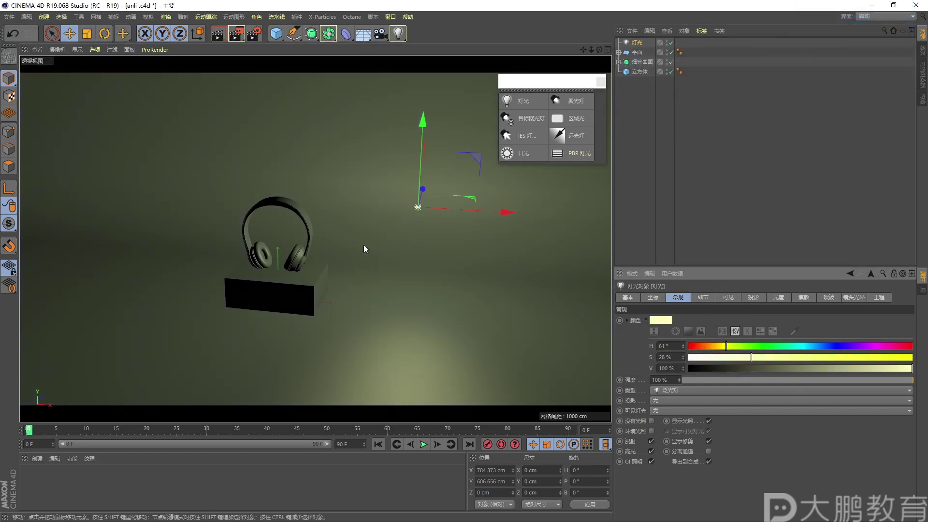
# Change the omni light's color to a pale cyan with hue 175° and saturation 22%
pyautogui.moveTo(728, 347); pyautogui.dragTo(797, 346)
pyautogui.click(749, 359)
pyautogui.moveTo(743, 363); pyautogui.dragTo(738, 361)
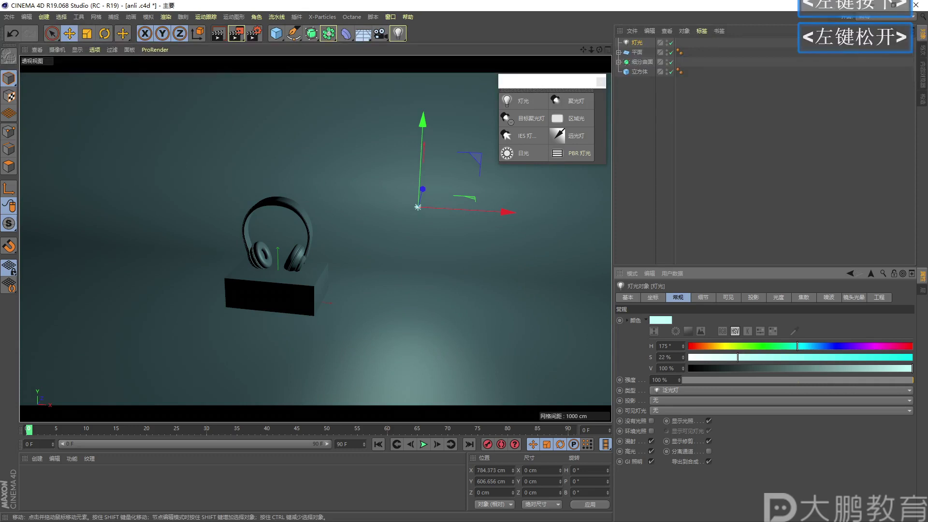
pyautogui.scroll(-1, 315, 239)
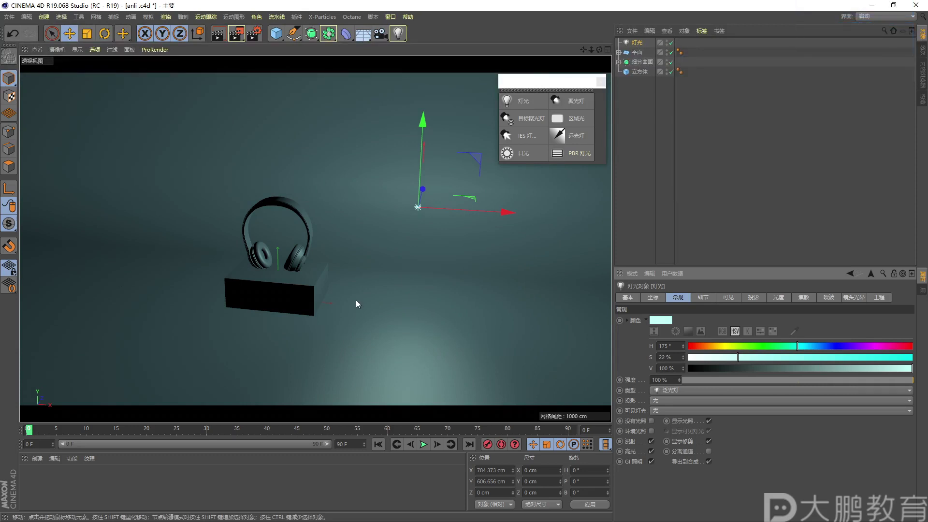
# Try a stronger saturation on the omni light, then settle on hue 178° and saturation 22%
pyautogui.moveTo(733, 361); pyautogui.dragTo(894, 358)
pyautogui.moveTo(797, 346); pyautogui.dragTo(737, 356)
pyautogui.scroll(-1, 561, 326)
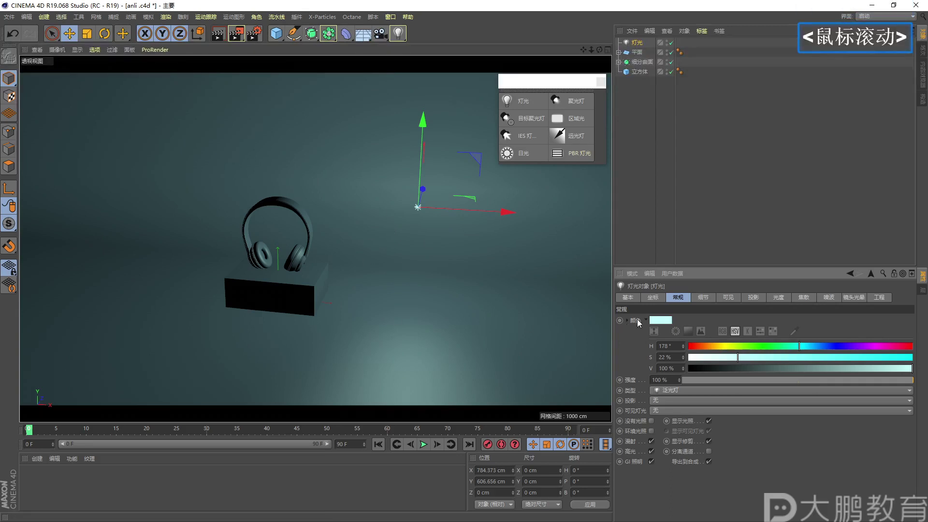
# Reset the omni light's color to white with hue 0°, saturation 0% and value 100%
pyautogui.moveTo(706, 360); pyautogui.dragTo(688, 358)
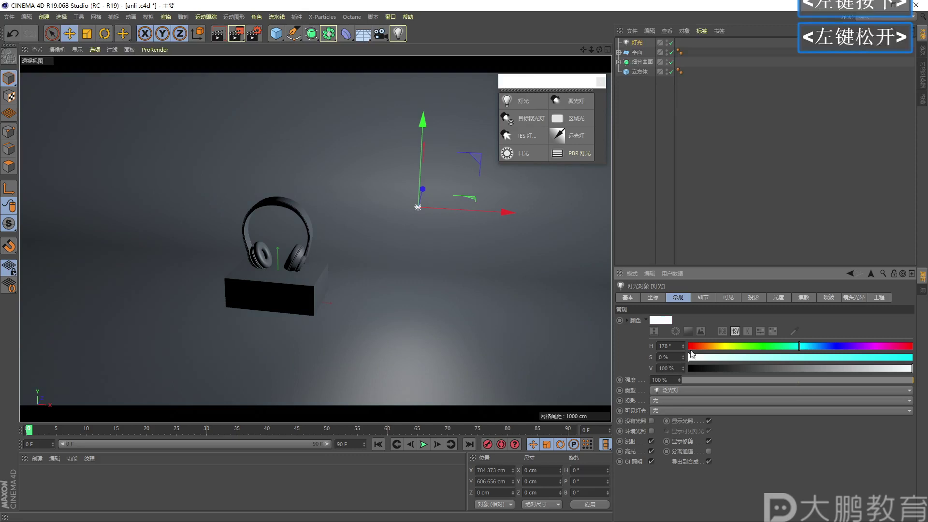
pyautogui.moveTo(806, 346); pyautogui.dragTo(630, 340)
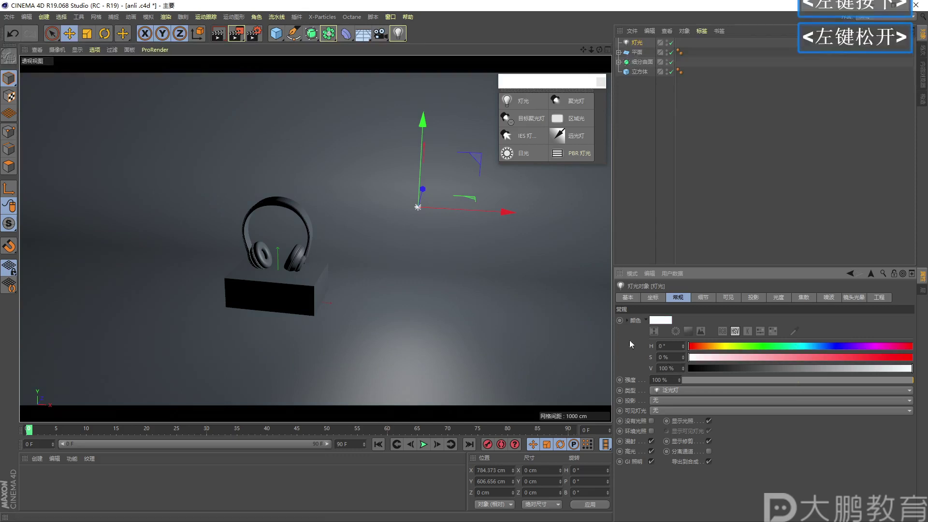
pyautogui.moveTo(803, 369); pyautogui.dragTo(916, 368)
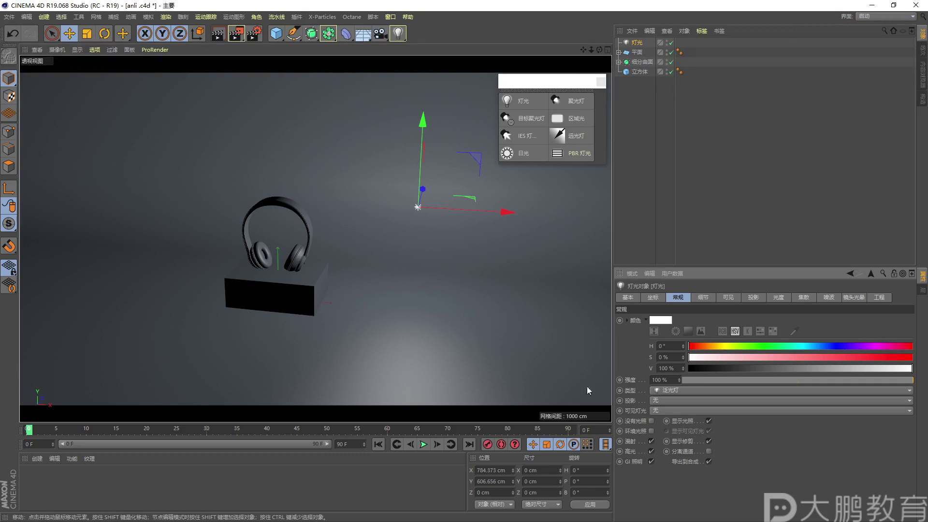
pyautogui.press('F2')
pyautogui.click(645, 383)
pyautogui.press('Escape')
pyautogui.press('F1')
pyautogui.click(642, 383)
pyautogui.moveTo(426, 231)
pyautogui.mouseDown()
pyautogui.moveTo(416, 263)
pyautogui.moveTo(433, 223)
pyautogui.mouseUp()
pyautogui.press('Escape')
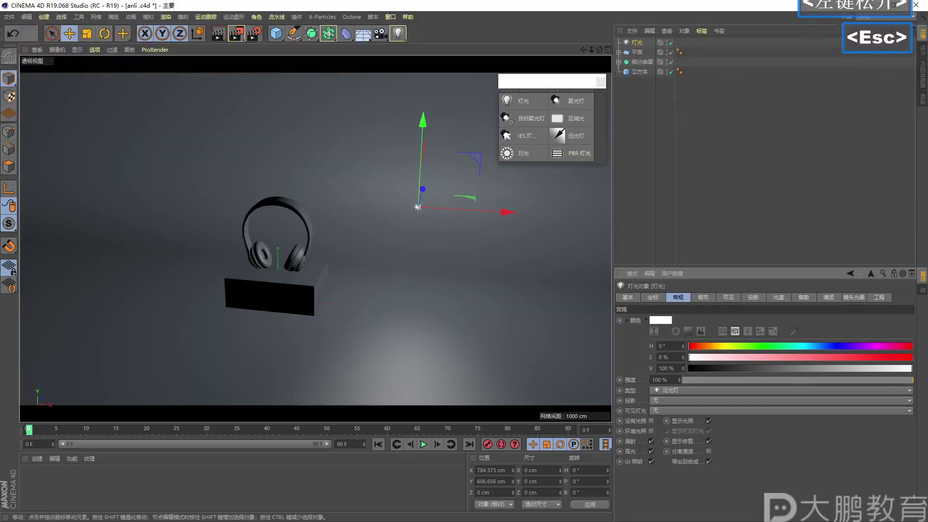
# Raise the omni light's intensity to 229%
pyautogui.scroll(-1, 626, 363)
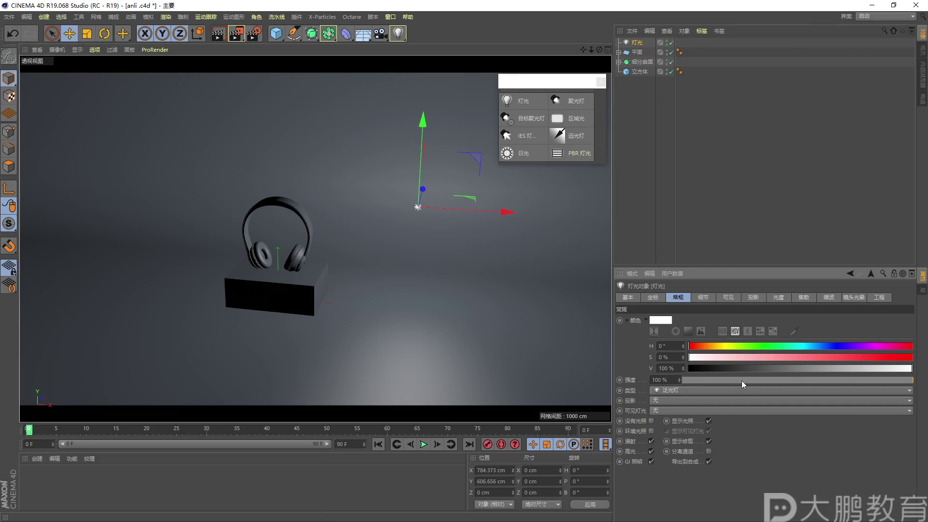
pyautogui.moveTo(680, 379); pyautogui.dragTo(743, 379)
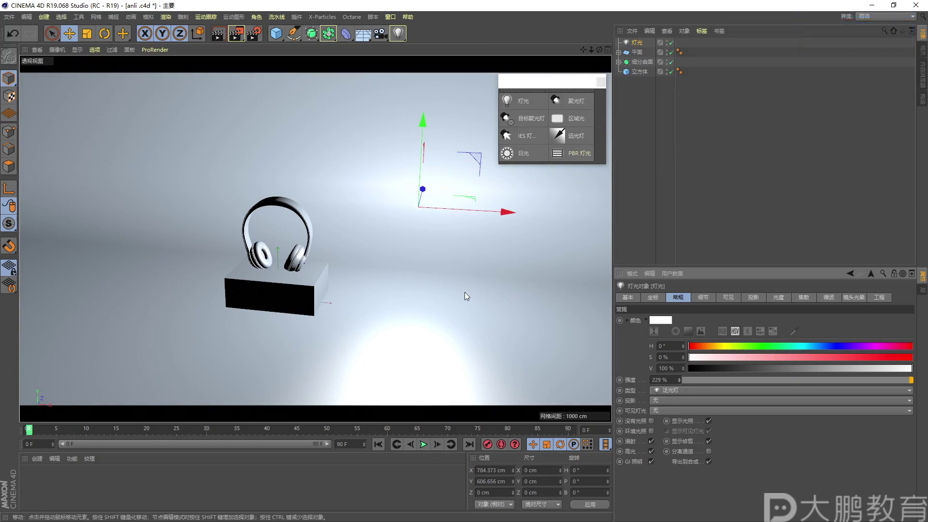
pyautogui.press('F2')
pyautogui.moveTo(385, 384)
pyautogui.mouseDown()
pyautogui.moveTo(392, 330)
pyautogui.moveTo(447, 335)
pyautogui.moveTo(376, 366)
pyautogui.moveTo(395, 341)
pyautogui.mouseUp()
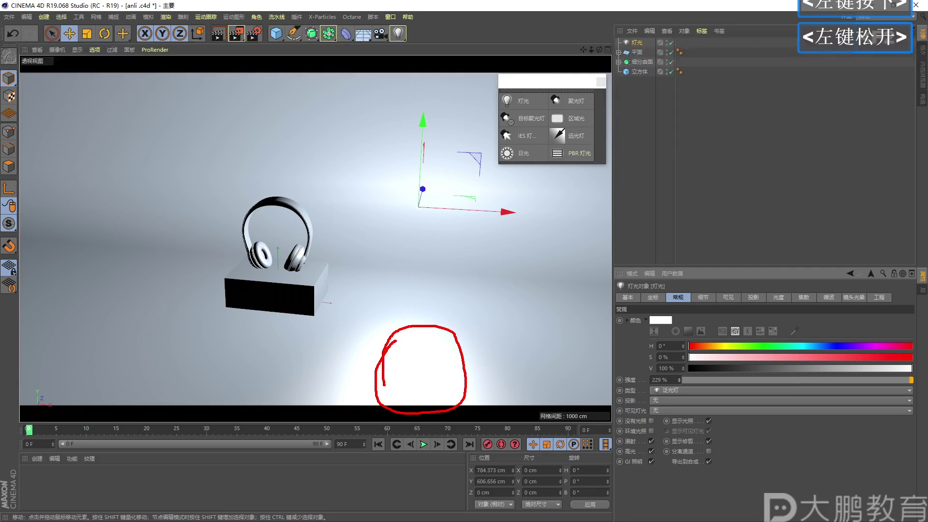
pyautogui.press('F2')
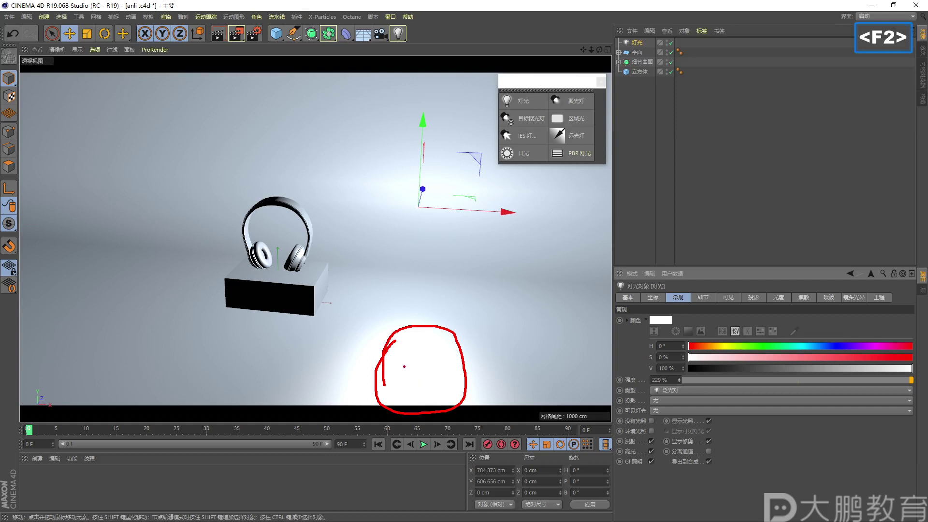
pyautogui.moveTo(379, 340); pyautogui.dragTo(428, 343)
pyautogui.moveTo(367, 371); pyautogui.dragTo(432, 373)
pyautogui.moveTo(357, 389); pyautogui.dragTo(405, 392)
pyautogui.moveTo(377, 356); pyautogui.dragTo(411, 357)
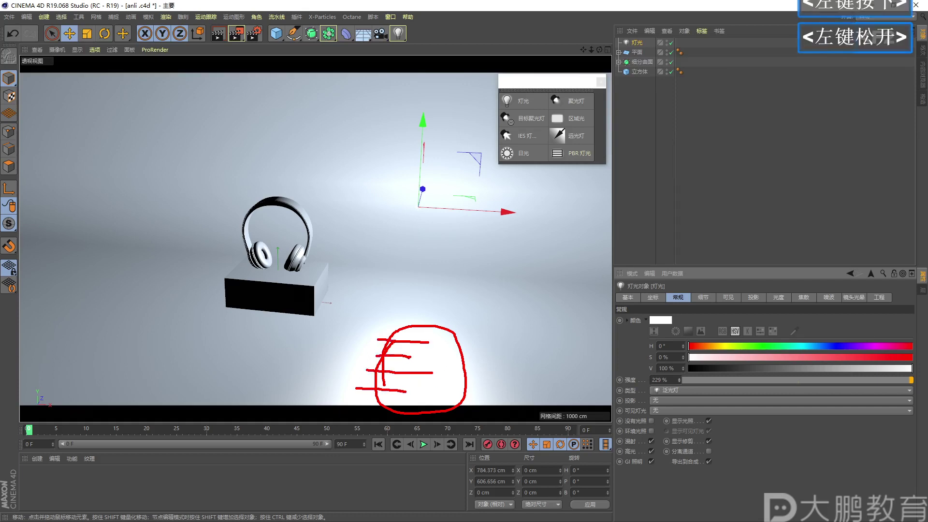
pyautogui.click(413, 358)
pyautogui.press('F2')
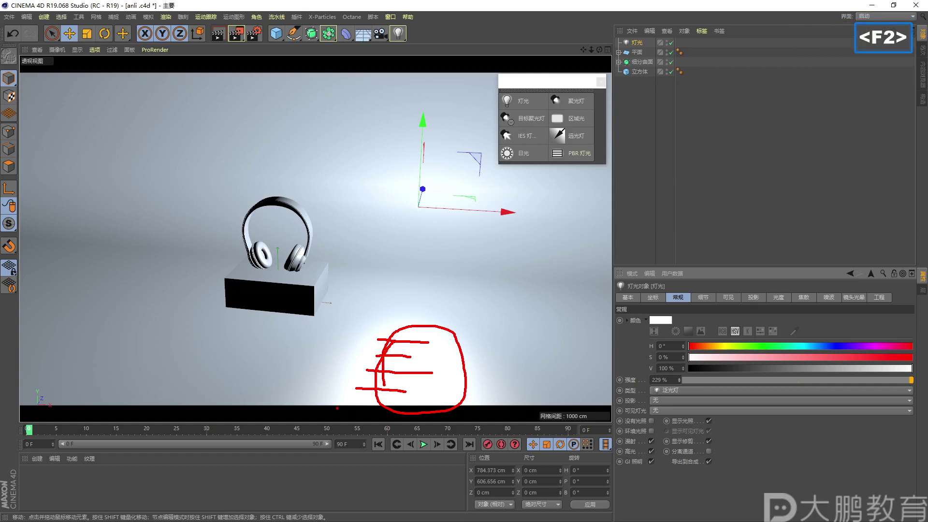
pyautogui.moveTo(340, 403)
pyautogui.mouseDown()
pyautogui.moveTo(362, 338)
pyautogui.moveTo(485, 344)
pyautogui.moveTo(491, 378)
pyautogui.mouseUp()
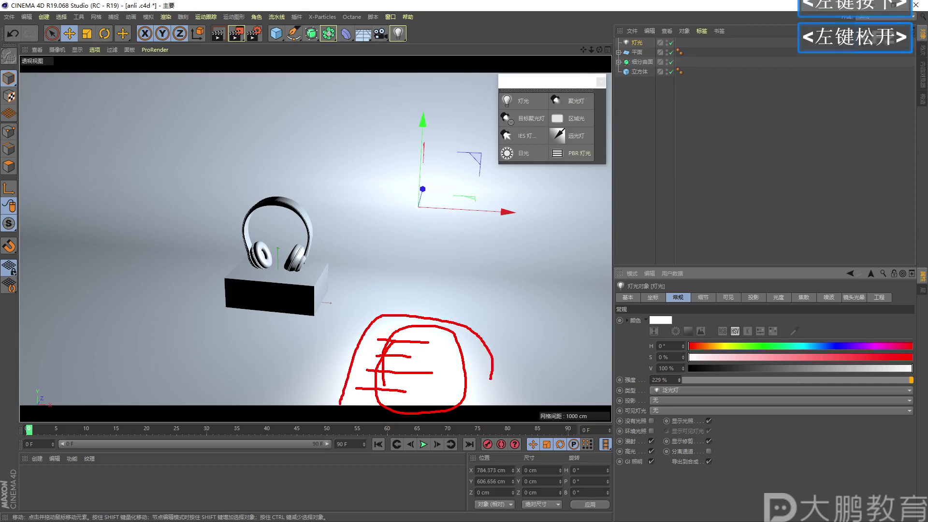
pyautogui.press('Escape')
pyautogui.press('F1')
pyautogui.click(452, 254)
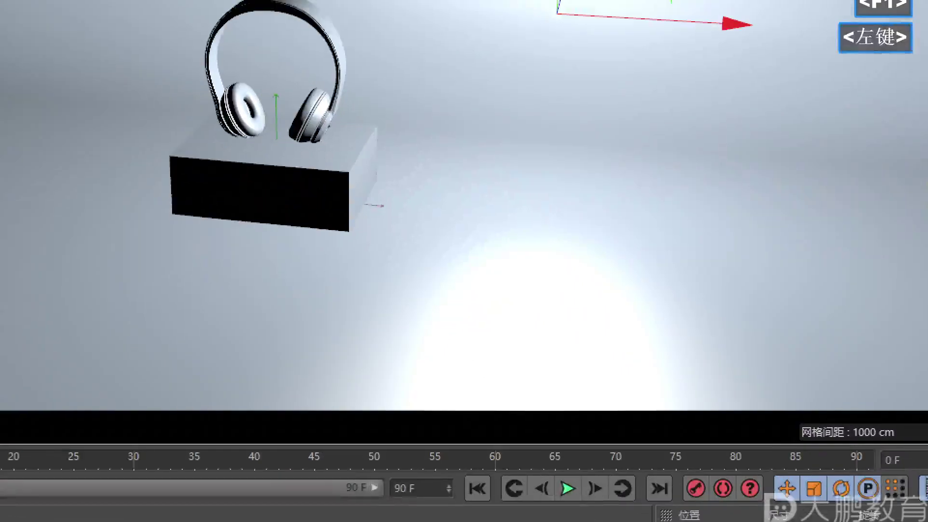
pyautogui.click(452, 255)
pyautogui.moveTo(344, 347)
pyautogui.mouseDown()
pyautogui.moveTo(518, 181)
pyautogui.moveTo(617, 376)
pyautogui.mouseUp()
pyautogui.moveTo(441, 211)
pyautogui.mouseDown()
pyautogui.moveTo(414, 280)
pyautogui.moveTo(467, 216)
pyautogui.mouseUp()
pyautogui.moveTo(423, 262); pyautogui.dragTo(460, 262)
pyautogui.doubleClick(459, 279)
pyautogui.moveTo(420, 313); pyautogui.dragTo(449, 309)
pyautogui.moveTo(373, 300); pyautogui.dragTo(405, 294)
pyautogui.moveTo(442, 231); pyautogui.dragTo(455, 228)
pyautogui.click(460, 222)
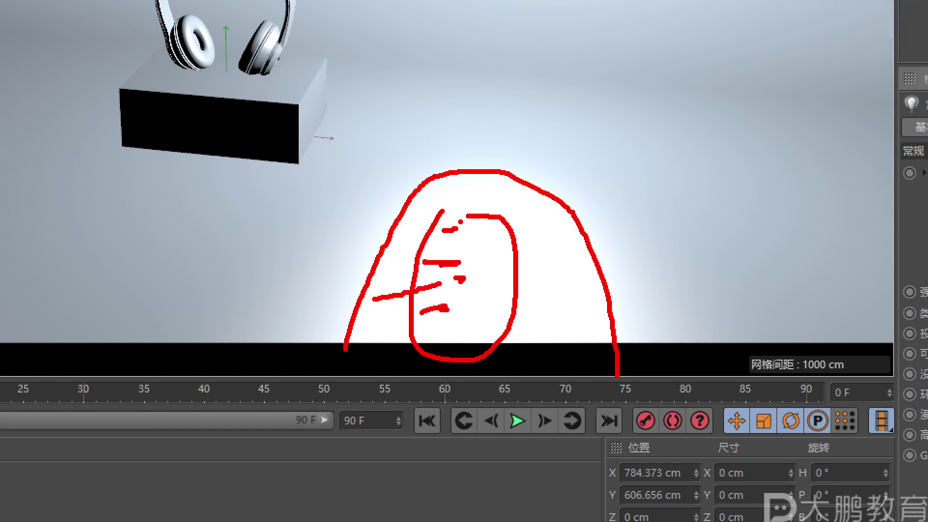
pyautogui.press('F1')
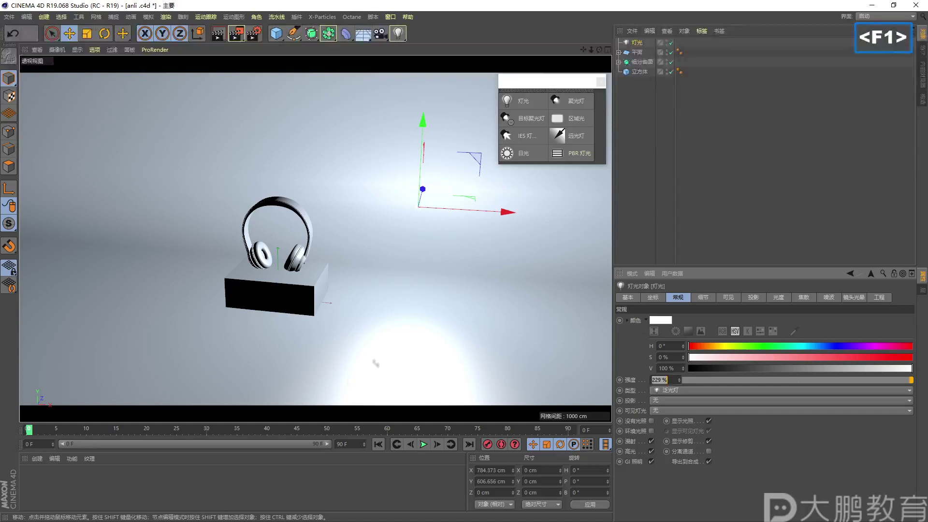
pyautogui.press('F2')
pyautogui.moveTo(345, 401); pyautogui.dragTo(365, 342)
pyautogui.moveTo(428, 389)
pyautogui.mouseDown()
pyautogui.moveTo(382, 364)
pyautogui.moveTo(411, 365)
pyautogui.mouseUp()
pyautogui.press('F2')
pyautogui.press('Escape')
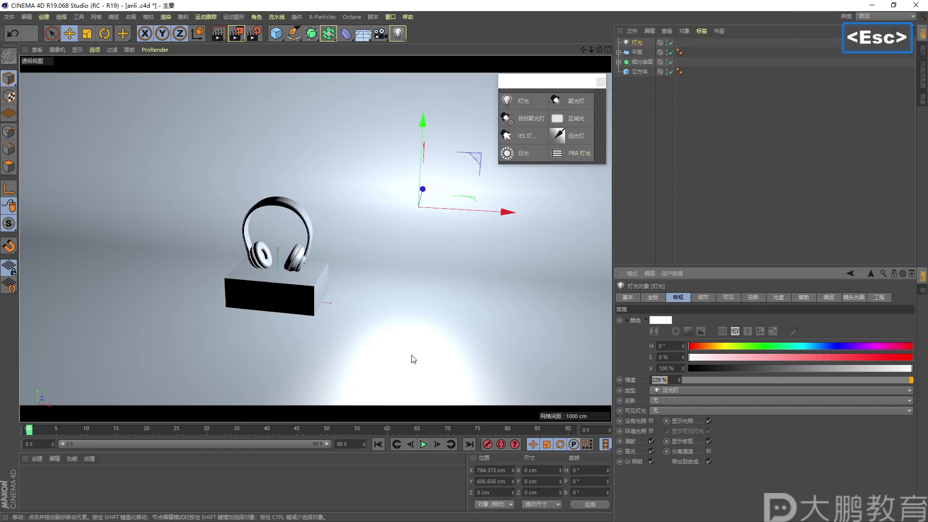
# Test the omni light's intensity down to 0%, then set it to 100%
pyautogui.rightClick(679, 380)
pyautogui.moveTo(747, 382); pyautogui.dragTo(685, 384)
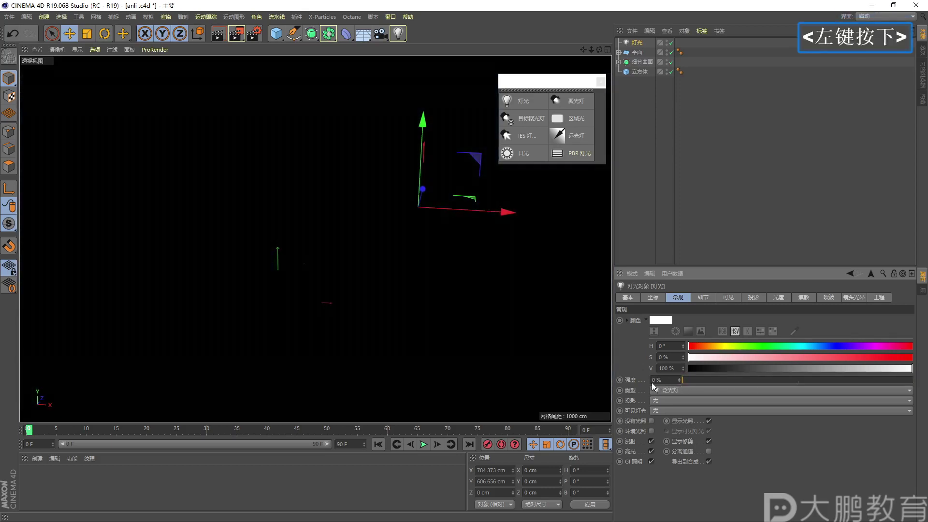
pyautogui.moveTo(654, 385); pyautogui.dragTo(911, 380)
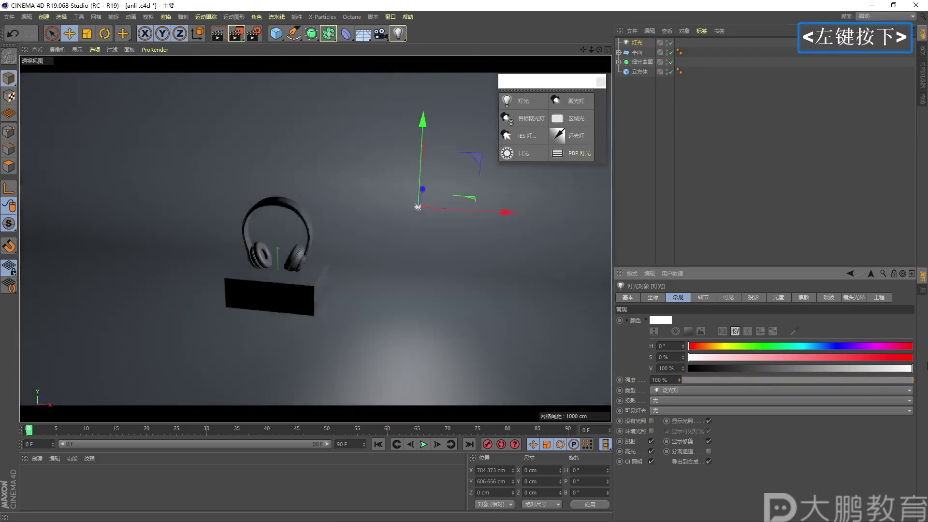
# Set the omni light's shadow type to Area
pyautogui.keyDown('alt'); pyautogui.moveTo(311, 274); pyautogui.dragTo(301, 279); pyautogui.keyUp('alt')
pyautogui.keyDown('alt'); pyautogui.moveTo(300, 278); pyautogui.dragTo(319, 269, button='middle'); pyautogui.keyUp('alt')
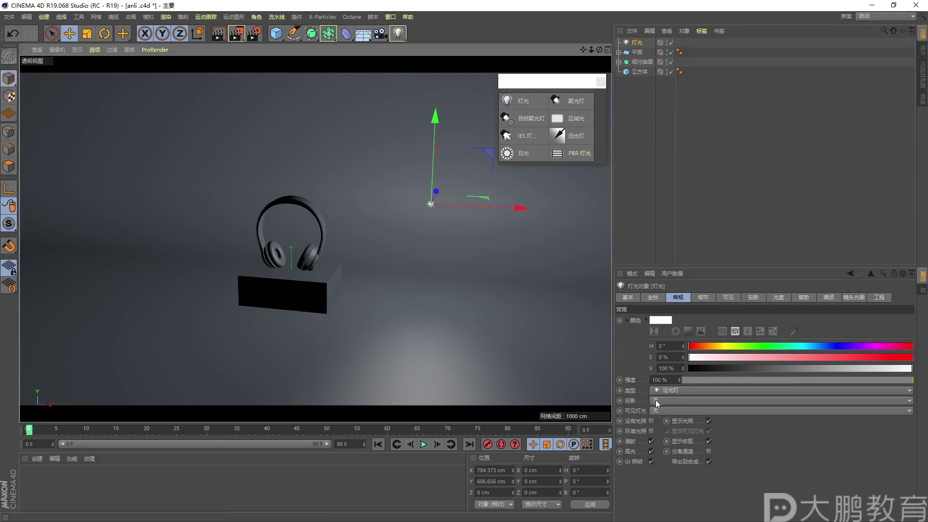
pyautogui.keyDown('alt'); pyautogui.moveTo(343, 314); pyautogui.dragTo(341, 320); pyautogui.keyUp('alt')
pyautogui.keyDown('alt'); pyautogui.moveTo(341, 320); pyautogui.dragTo(341, 322, button='middle'); pyautogui.keyUp('alt')
pyautogui.keyDown('alt'); pyautogui.moveTo(341, 321); pyautogui.dragTo(355, 314, button='right'); pyautogui.keyUp('alt')
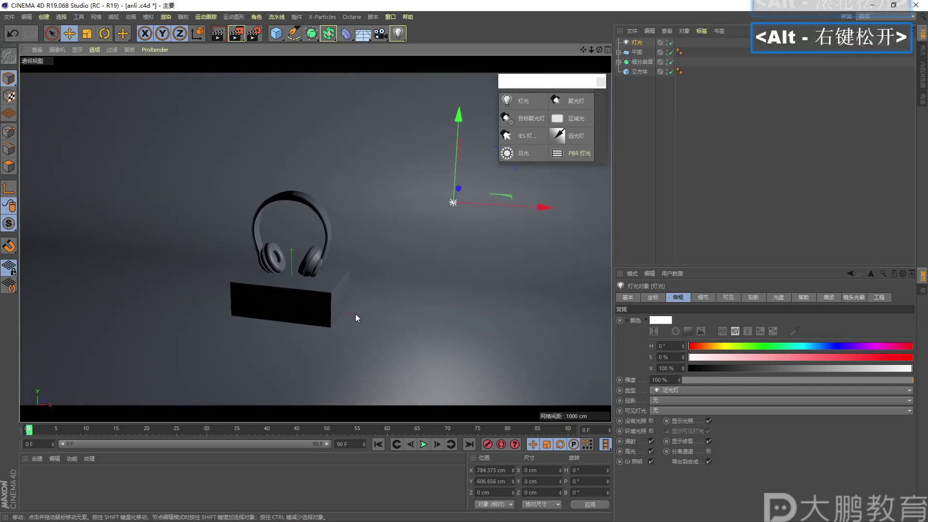
pyautogui.keyDown('alt'); pyautogui.moveTo(355, 314); pyautogui.dragTo(355, 314, button='middle'); pyautogui.keyUp('alt')
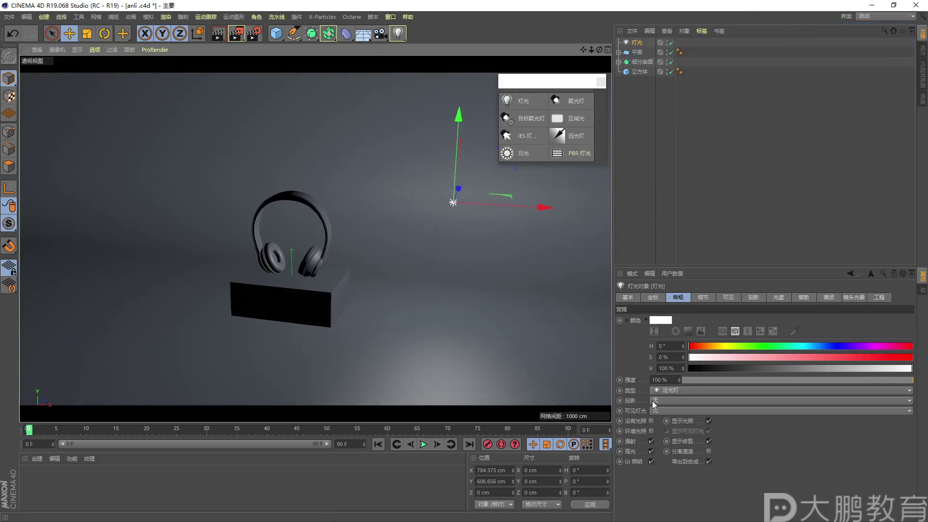
pyautogui.click(665, 400)
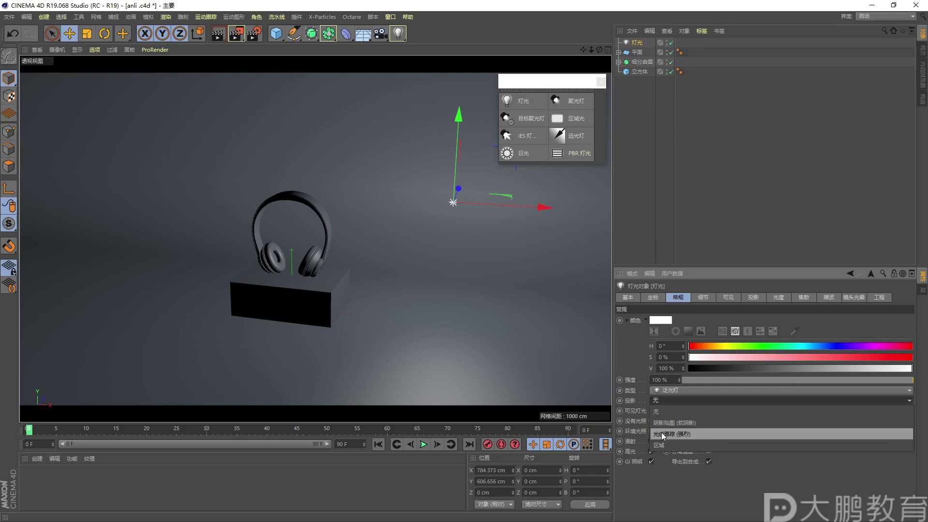
pyautogui.moveTo(639, 411); pyautogui.dragTo(637, 455)
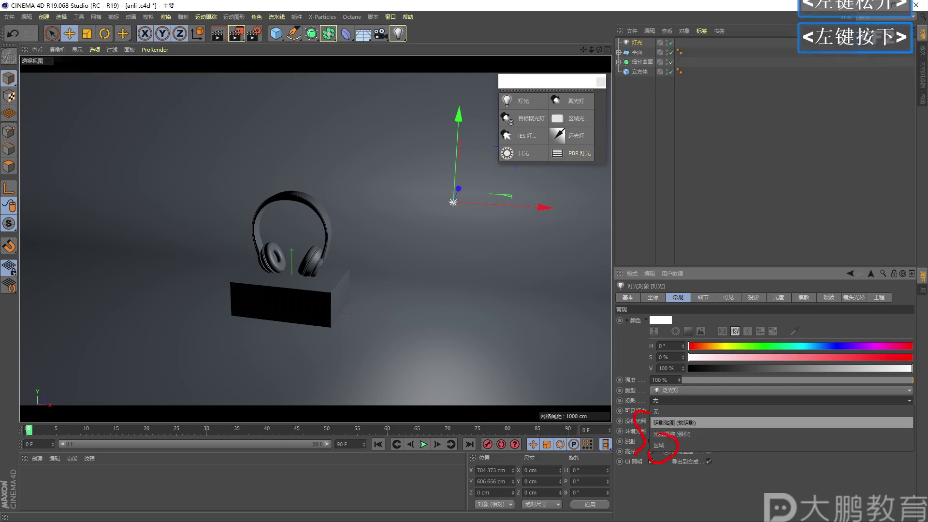
pyautogui.press('Escape')
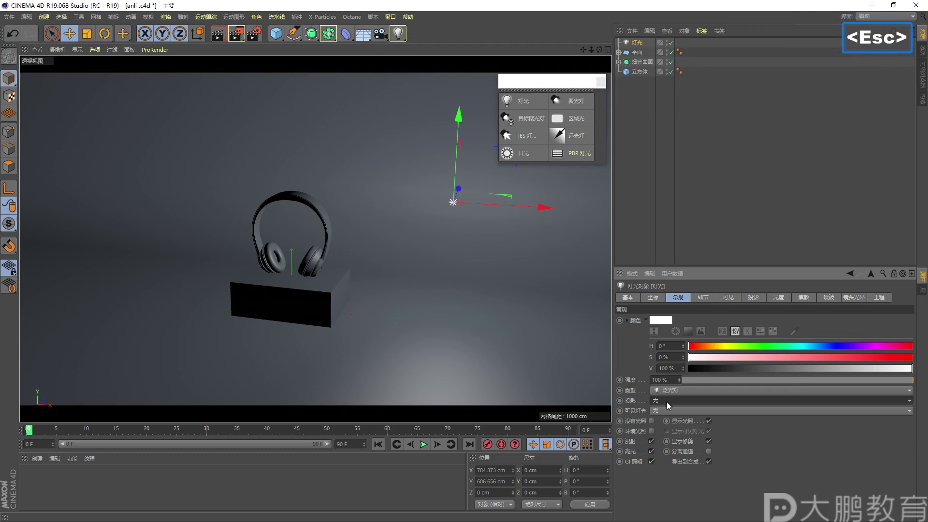
pyautogui.click(666, 400)
pyautogui.click(663, 448)
pyautogui.click(668, 402)
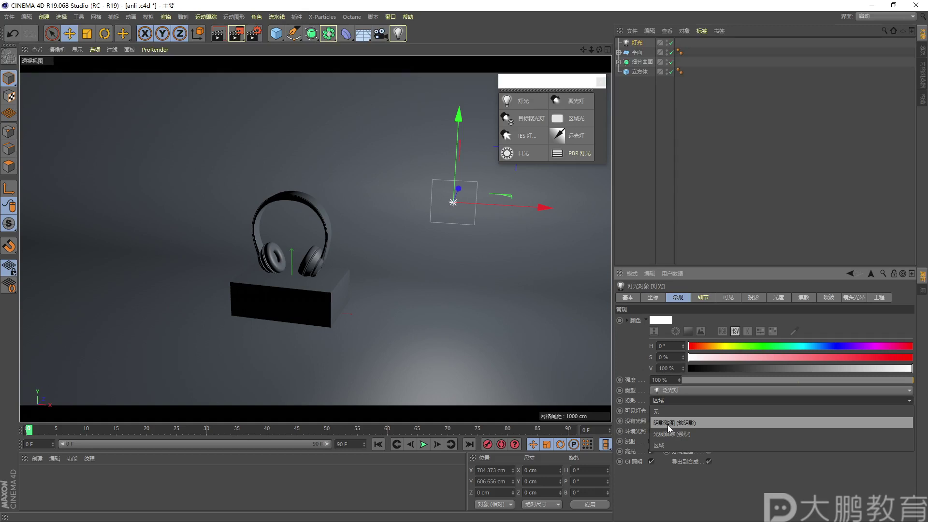
pyautogui.click(668, 444)
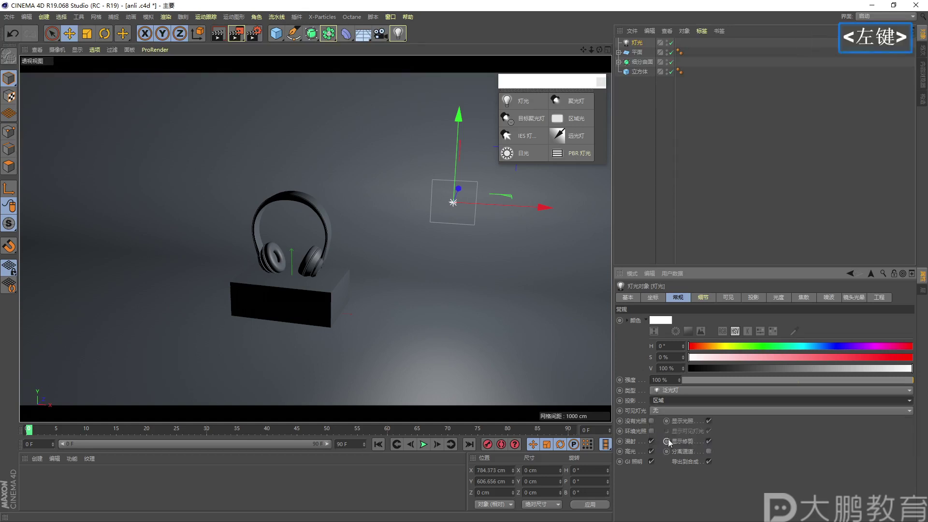
pyautogui.moveTo(338, 295)
pyautogui.keyDown('alt'); pyautogui.mouseDown(button='right')
pyautogui.moveTo(314, 300)
pyautogui.moveTo(329, 300)
pyautogui.mouseUp(button='right'); pyautogui.keyUp('alt')
pyautogui.keyDown('alt'); pyautogui.moveTo(329, 300); pyautogui.dragTo(338, 304, button='middle'); pyautogui.keyUp('alt')
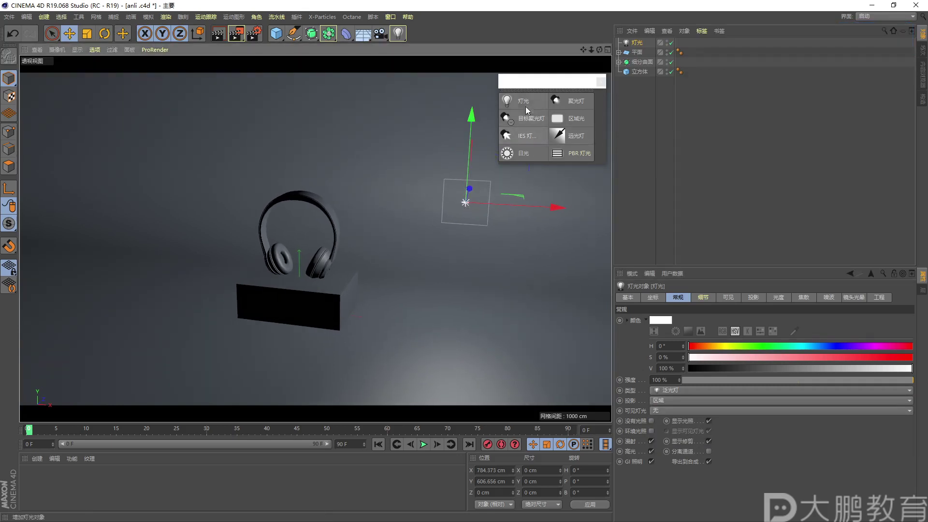
# Add an area light to the scene, then delete both the original omni light and the area light
pyautogui.click(636, 86)
pyautogui.click(638, 43)
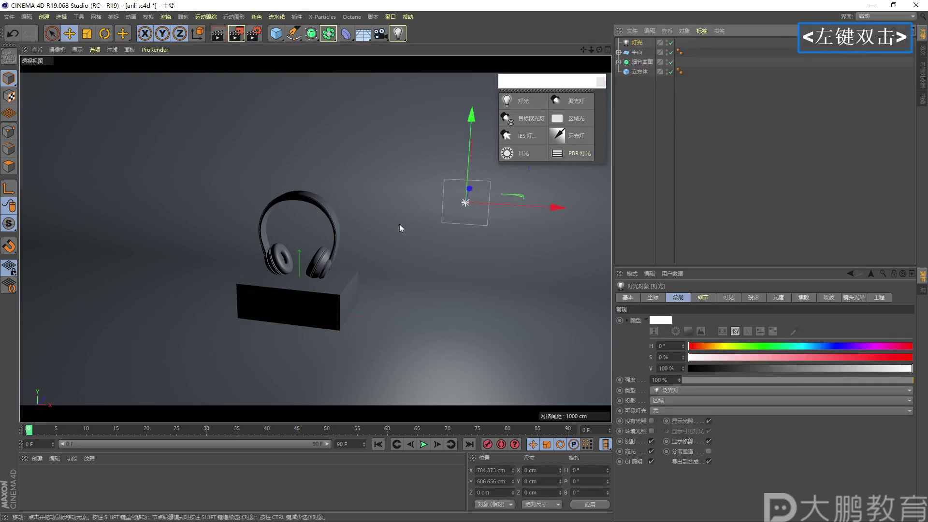
pyautogui.click(566, 118)
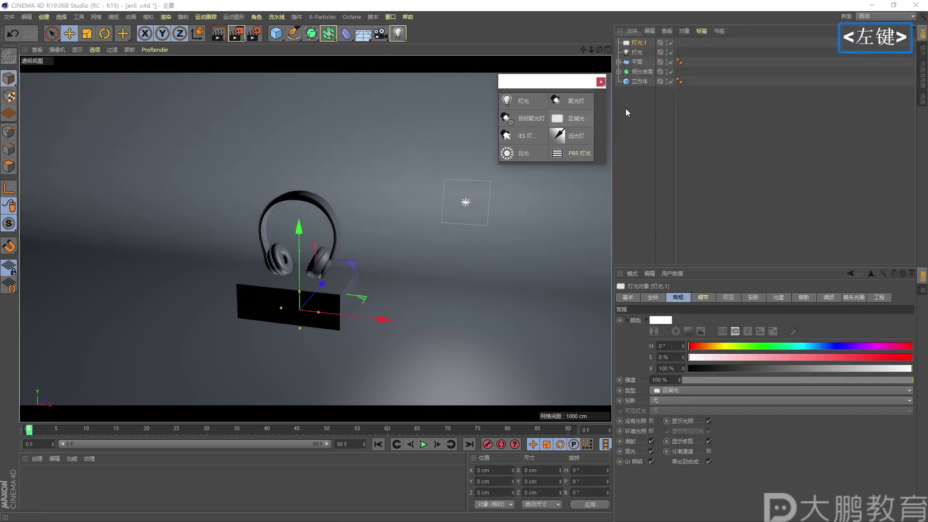
pyautogui.click(626, 109)
pyautogui.click(638, 52)
pyautogui.press('Delete')
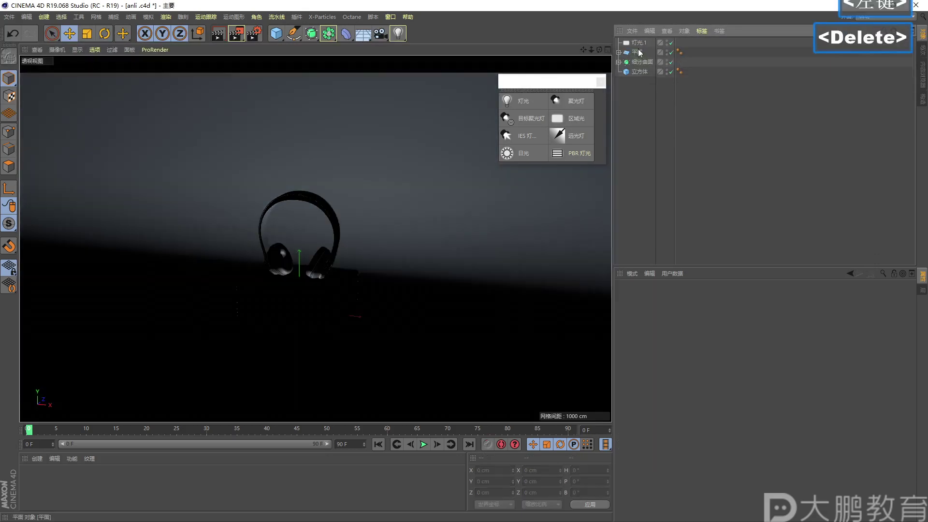
pyautogui.click(638, 44)
pyautogui.press('Delete')
# Add an omni light above and beside the headphones at about X 951 cm, Y 732 cm, and set its shadow type to Area
pyautogui.click(523, 102)
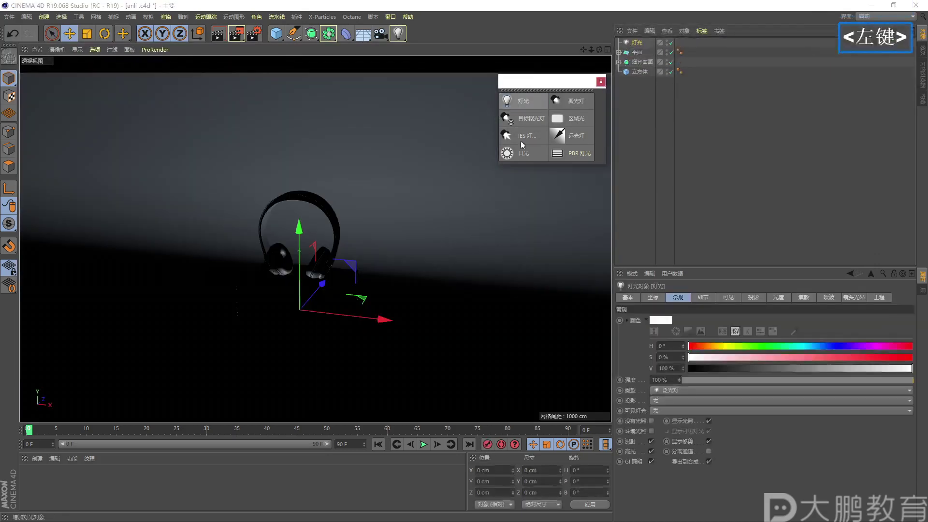
pyautogui.moveTo(298, 226); pyautogui.dragTo(306, 85)
pyautogui.moveTo(375, 170); pyautogui.dragTo(588, 201)
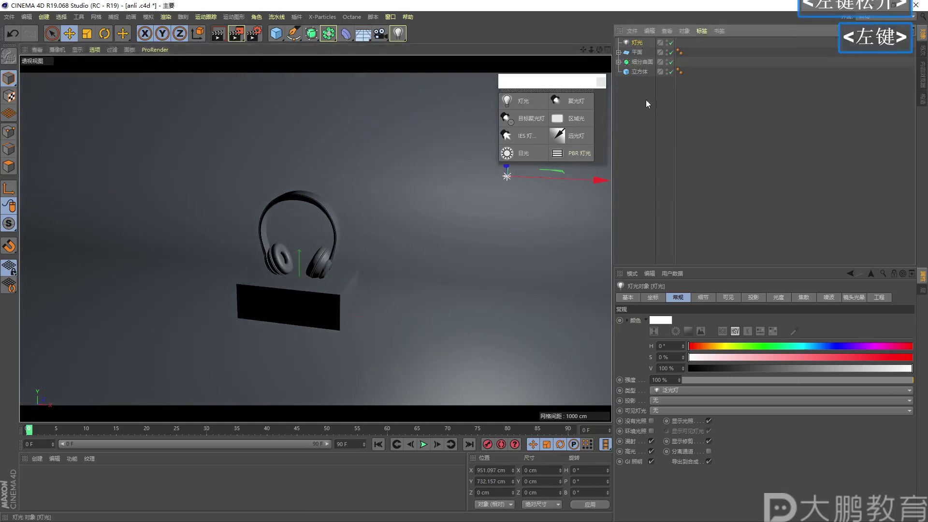
pyautogui.click(650, 401)
pyautogui.click(662, 446)
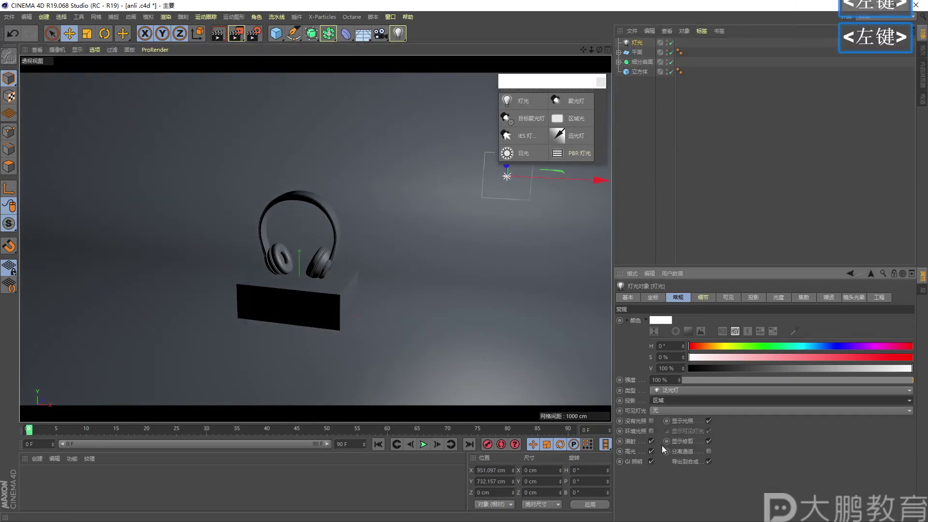
# Render the scene in the Picture Viewer, examine the shadow cast by the headphones and box, and close the viewer
pyautogui.keyDown('alt'); pyautogui.moveTo(501, 236); pyautogui.dragTo(460, 261, button='middle'); pyautogui.keyUp('alt')
pyautogui.keyDown('alt'); pyautogui.moveTo(460, 257); pyautogui.dragTo(469, 256, button='right'); pyautogui.keyUp('alt')
pyautogui.keyDown('alt'); pyautogui.moveTo(469, 256); pyautogui.dragTo(468, 244, button='middle'); pyautogui.keyUp('alt')
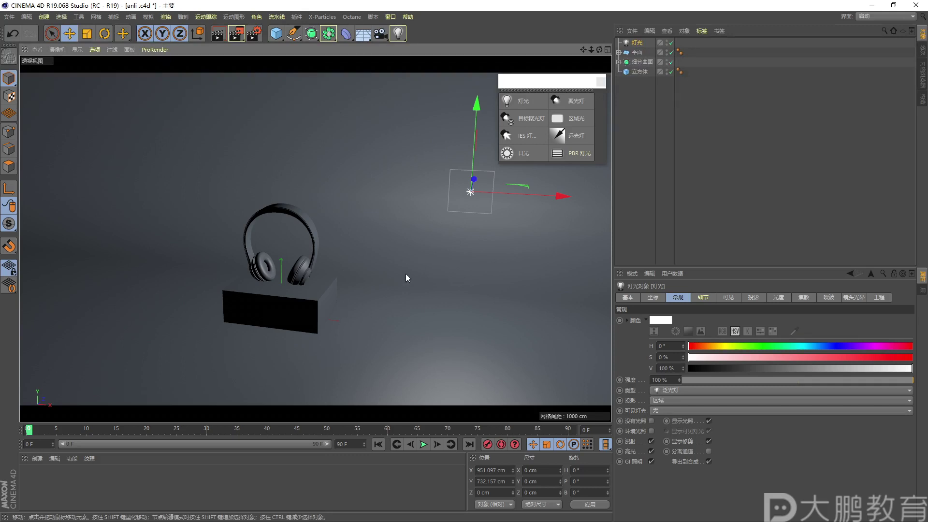
pyautogui.click(236, 33)
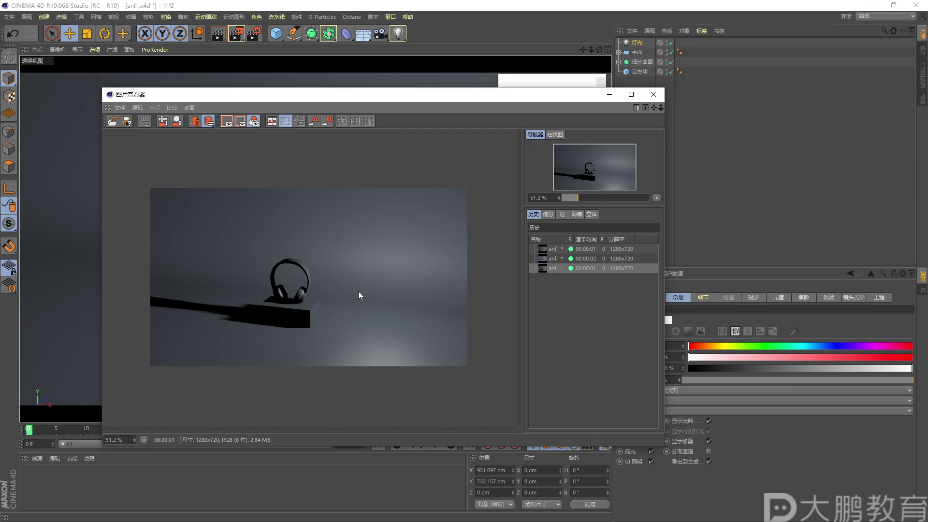
pyautogui.press('F2')
pyautogui.moveTo(396, 243)
pyautogui.mouseDown()
pyautogui.moveTo(427, 249)
pyautogui.moveTo(400, 235)
pyautogui.moveTo(237, 280)
pyautogui.moveTo(249, 288)
pyautogui.mouseUp()
pyautogui.press('Escape')
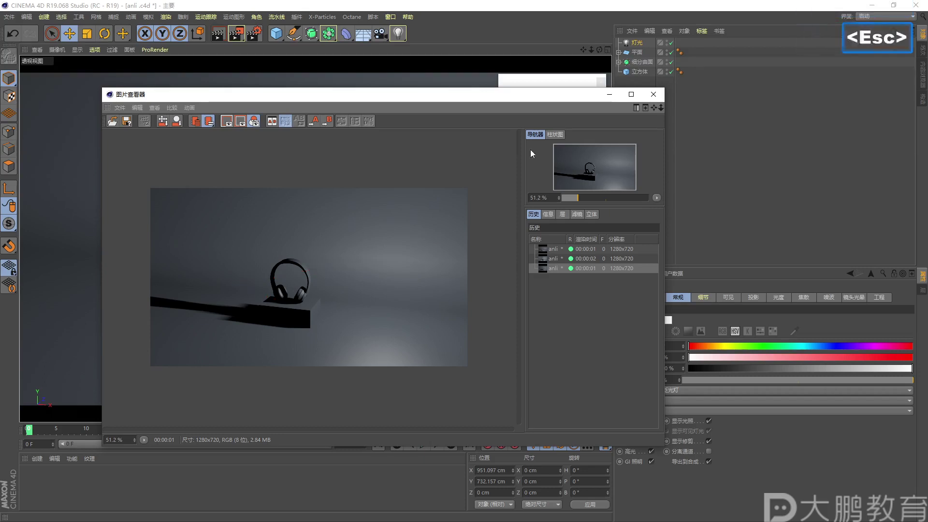
pyautogui.click(654, 95)
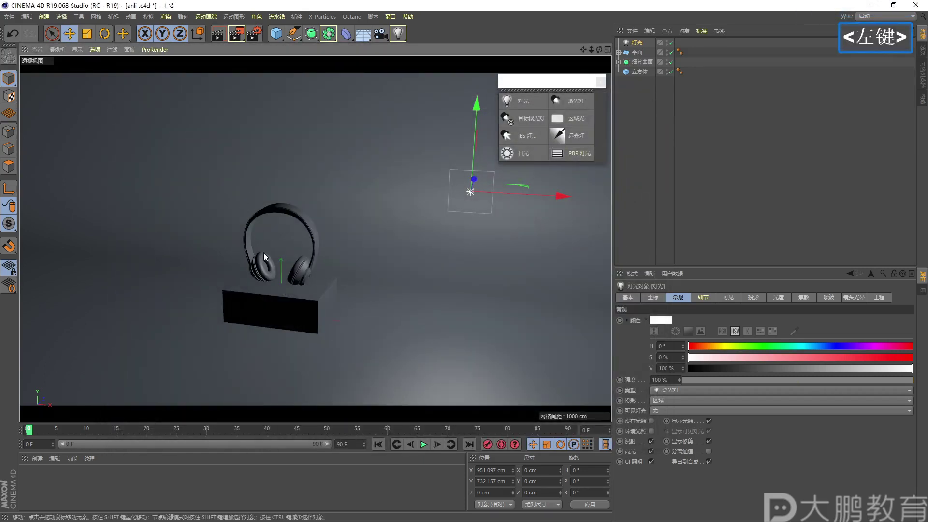
# Enable real-time shadow display in the perspective viewport, with Enhanced OpenGL kept on
pyautogui.moveTo(253, 213)
pyautogui.mouseDown()
pyautogui.moveTo(314, 312)
pyautogui.moveTo(256, 208)
pyautogui.mouseUp()
pyautogui.press('Escape')
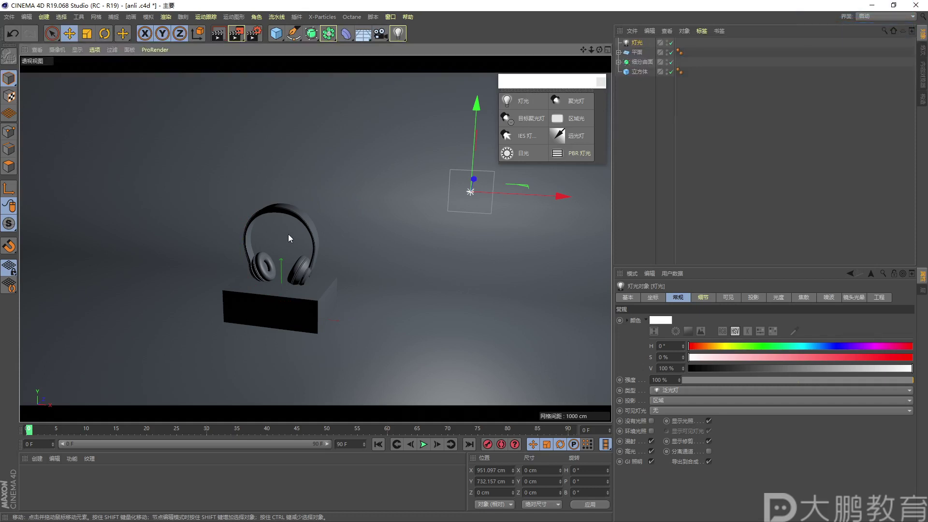
pyautogui.click(95, 50)
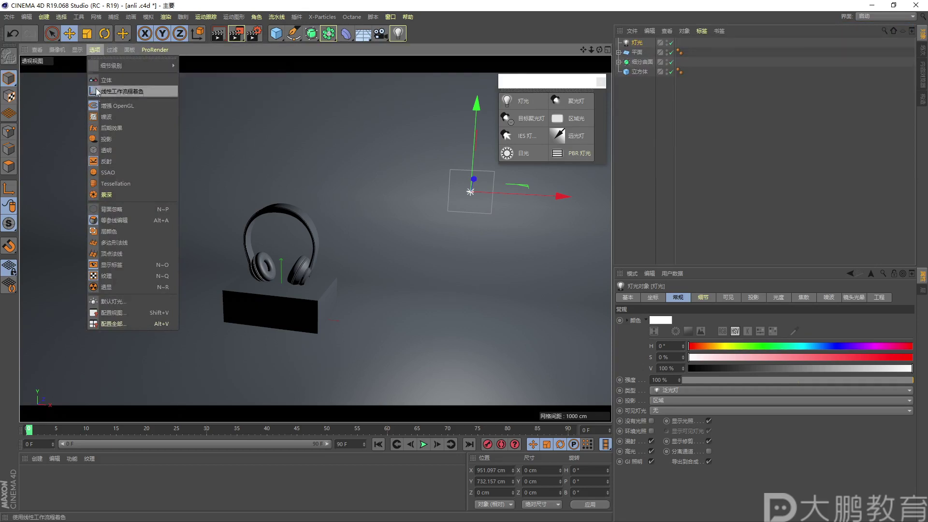
pyautogui.press('F2')
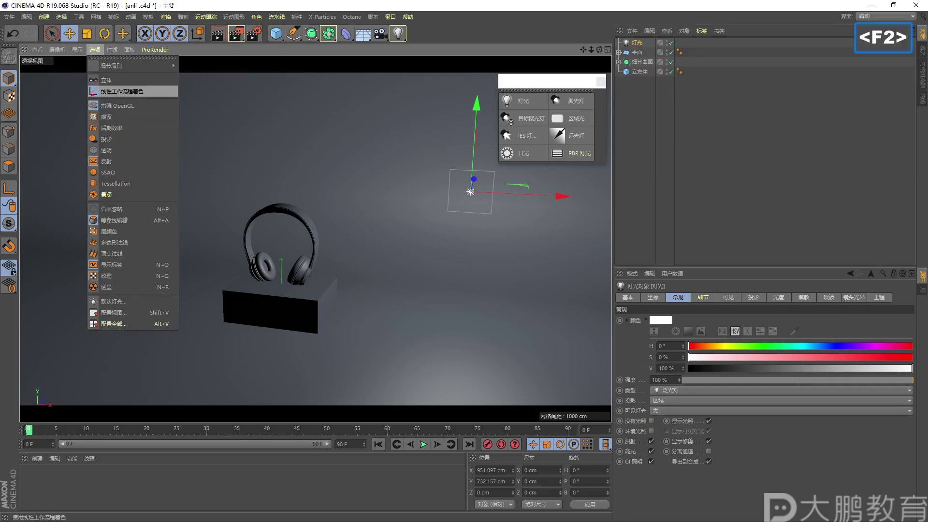
pyautogui.moveTo(101, 97); pyautogui.dragTo(84, 99)
pyautogui.press('F2')
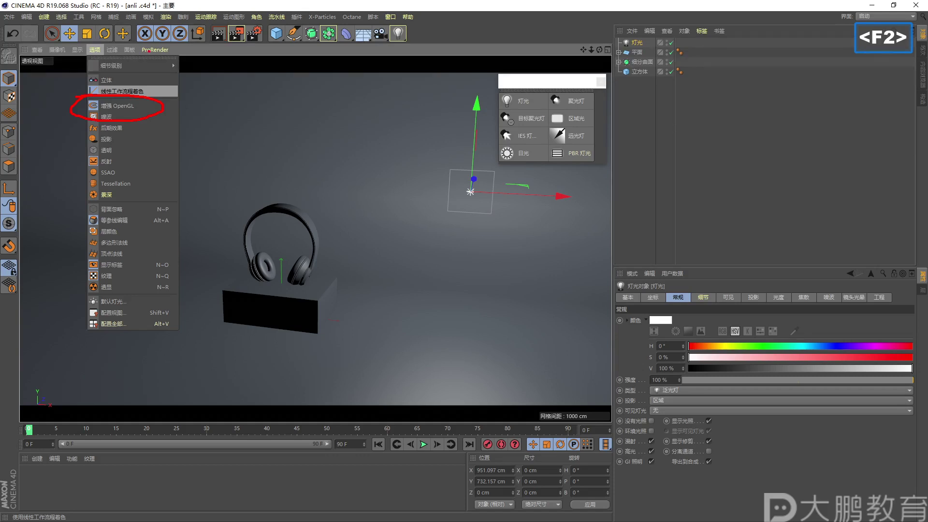
pyautogui.moveTo(149, 103)
pyautogui.mouseDown()
pyautogui.moveTo(155, 116)
pyautogui.moveTo(186, 92)
pyautogui.mouseUp()
pyautogui.moveTo(95, 129); pyautogui.dragTo(188, 142)
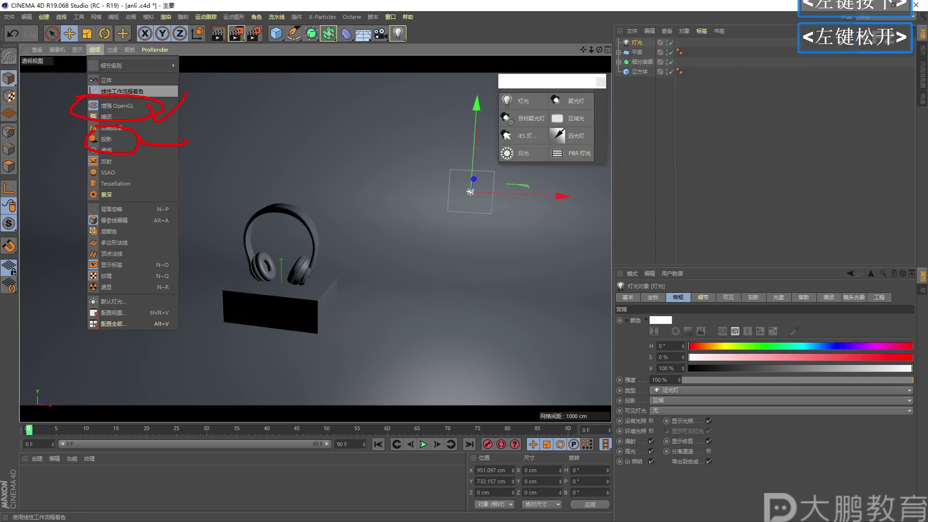
pyautogui.press('Escape')
pyautogui.click(95, 49)
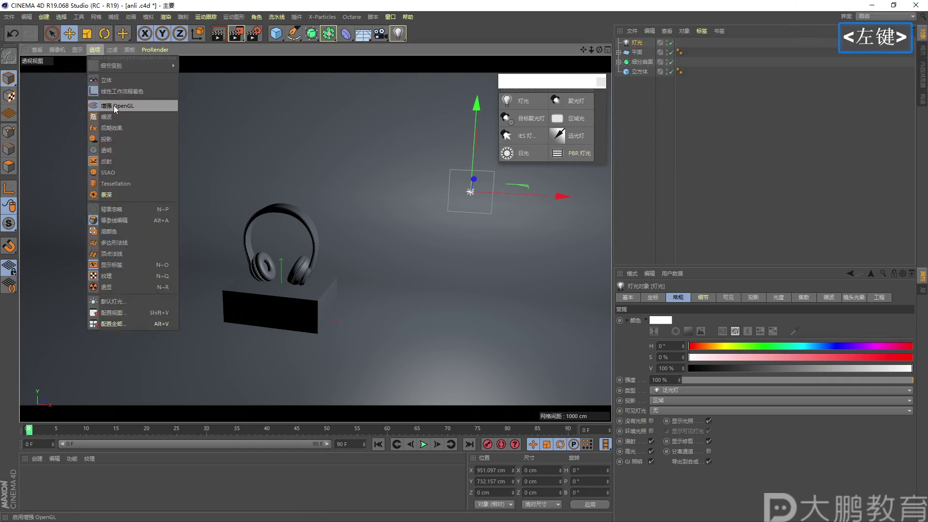
pyautogui.click(112, 140)
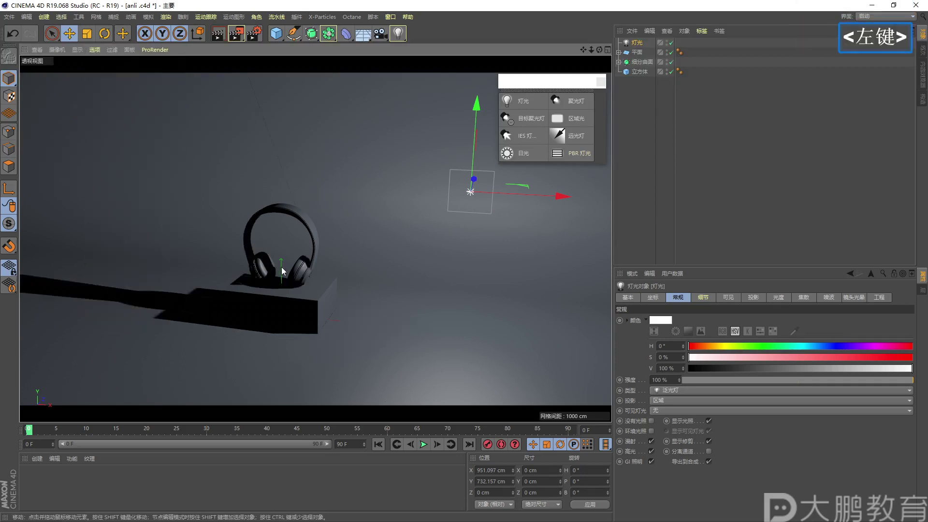
# Raise the omni light to about X 922.5 cm, Y 1257 cm and inspect how the shadow changes in the viewport
pyautogui.keyDown('alt'); pyautogui.moveTo(296, 269); pyautogui.dragTo(281, 291, button='right'); pyautogui.keyUp('alt')
pyautogui.keyDown('alt'); pyautogui.moveTo(296, 282); pyautogui.dragTo(302, 276, button='middle'); pyautogui.keyUp('alt')
pyautogui.moveTo(414, 145); pyautogui.dragTo(391, 180)
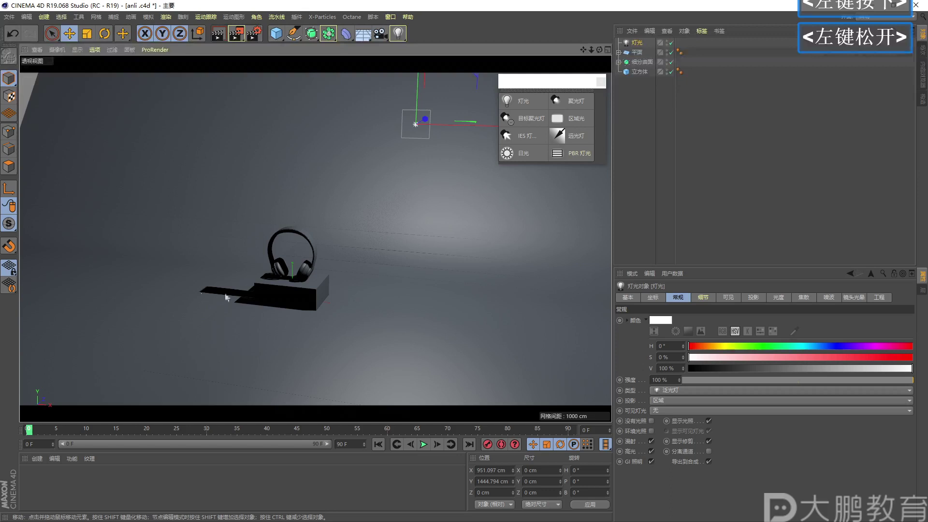
pyautogui.moveTo(419, 96); pyautogui.dragTo(393, 123)
pyautogui.moveTo(485, 152); pyautogui.dragTo(477, 218)
pyautogui.keyDown('alt'); pyautogui.moveTo(270, 290); pyautogui.dragTo(292, 289, button='right'); pyautogui.keyUp('alt')
pyautogui.keyDown('alt'); pyautogui.moveTo(292, 289); pyautogui.dragTo(250, 281, button='middle'); pyautogui.keyUp('alt')
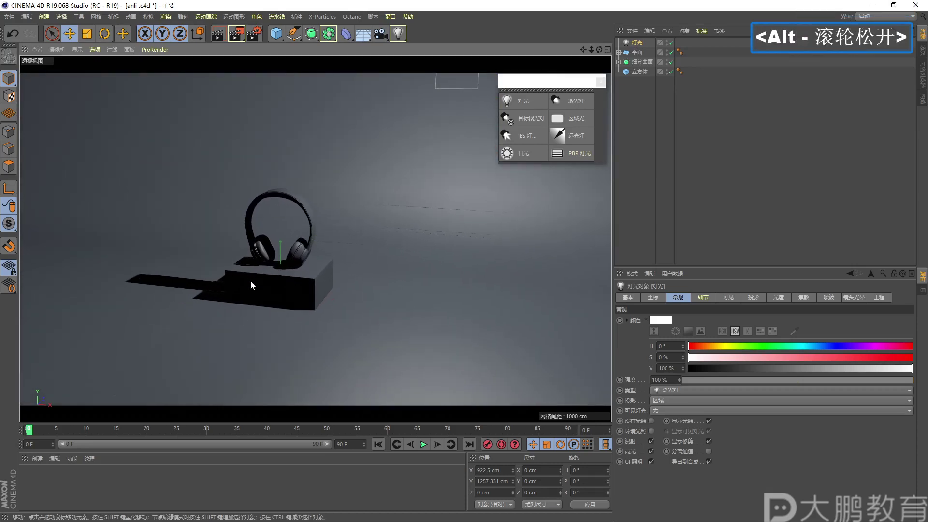
pyautogui.moveTo(260, 291)
pyautogui.keyDown('alt'); pyautogui.mouseDown()
pyautogui.moveTo(249, 289)
pyautogui.moveTo(265, 288)
pyautogui.mouseUp(); pyautogui.keyUp('alt')
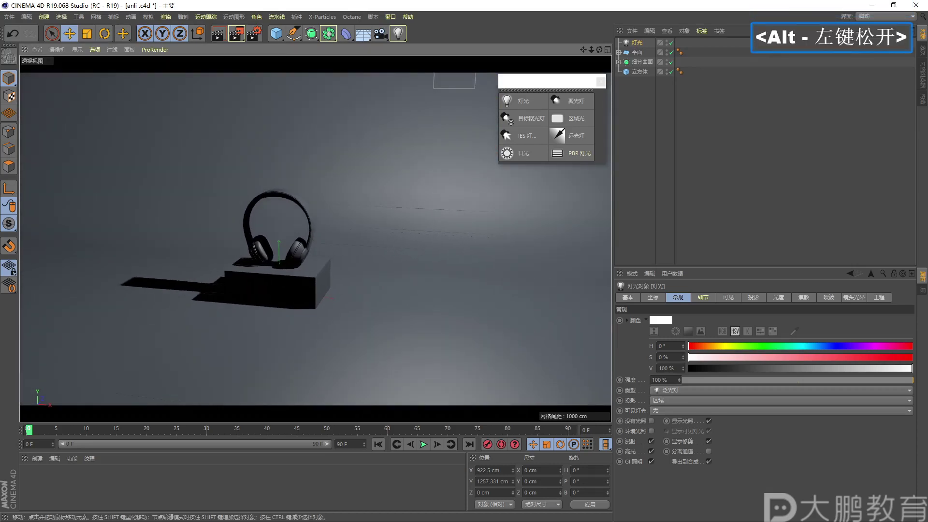
# Turn off real-time shadow display in the perspective viewport
pyautogui.scroll(-2, 265, 288)
pyautogui.keyDown('alt'); pyautogui.moveTo(285, 271); pyautogui.dragTo(294, 271, button='right'); pyautogui.keyUp('alt')
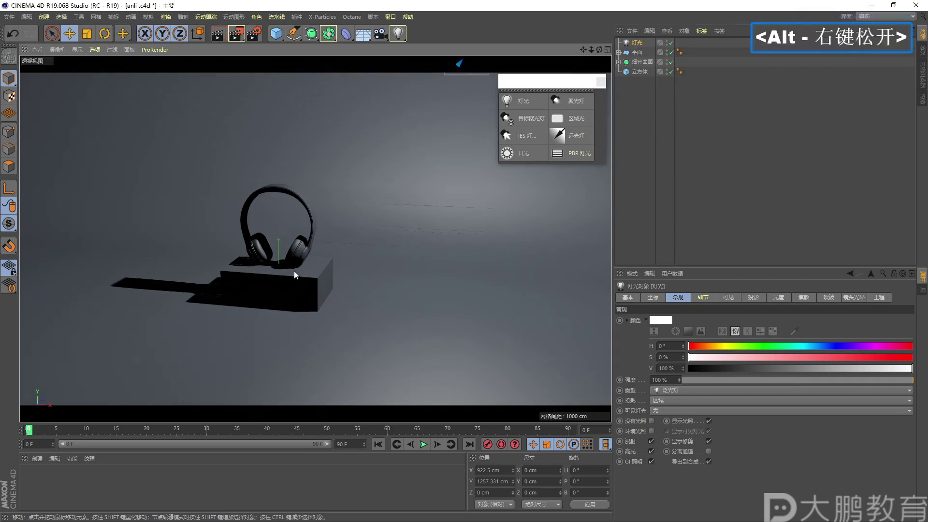
pyautogui.keyDown('alt'); pyautogui.moveTo(294, 270); pyautogui.dragTo(289, 243, button='middle'); pyautogui.keyUp('alt')
pyautogui.press('F2')
pyautogui.moveTo(169, 211); pyautogui.dragTo(320, 239)
pyautogui.press('Escape')
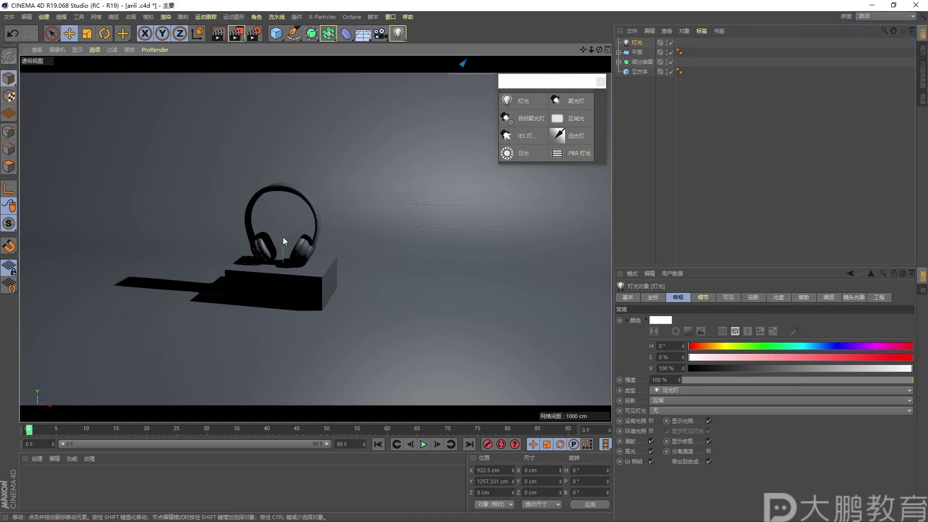
pyautogui.keyDown('alt'); pyautogui.moveTo(285, 263); pyautogui.dragTo(289, 227, button='right'); pyautogui.keyUp('alt')
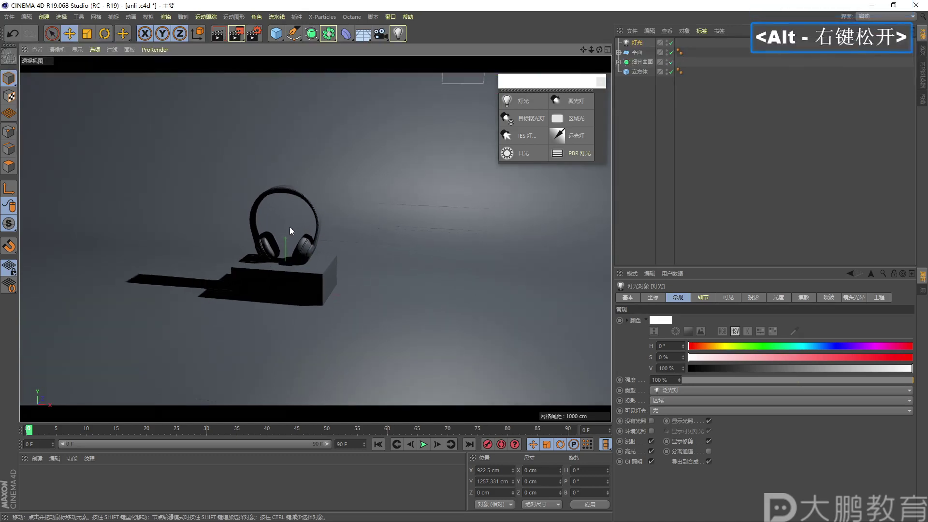
pyautogui.click(94, 50)
pyautogui.click(106, 139)
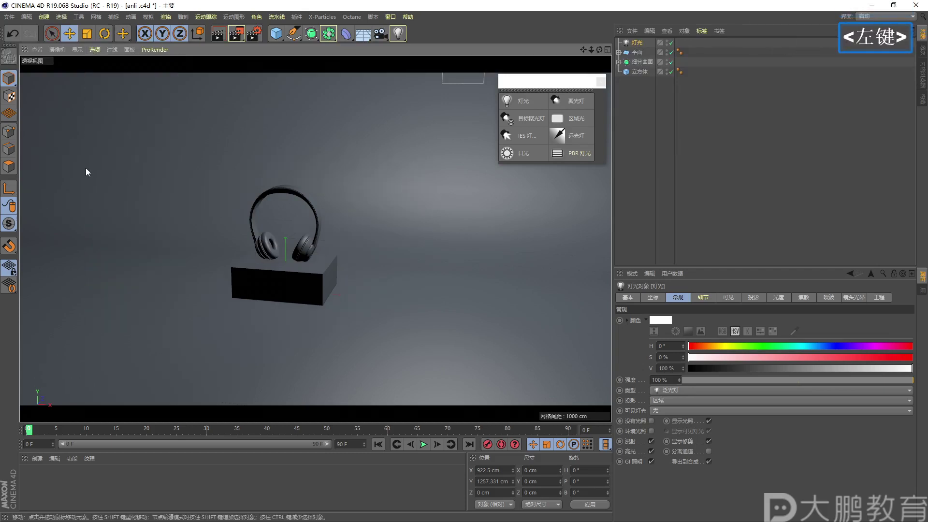
# Group the headphones' subdivision surface and the box cube under one null and name it 中间
pyautogui.keyDown('alt'); pyautogui.moveTo(311, 259); pyautogui.dragTo(285, 304, button='middle'); pyautogui.keyUp('alt')
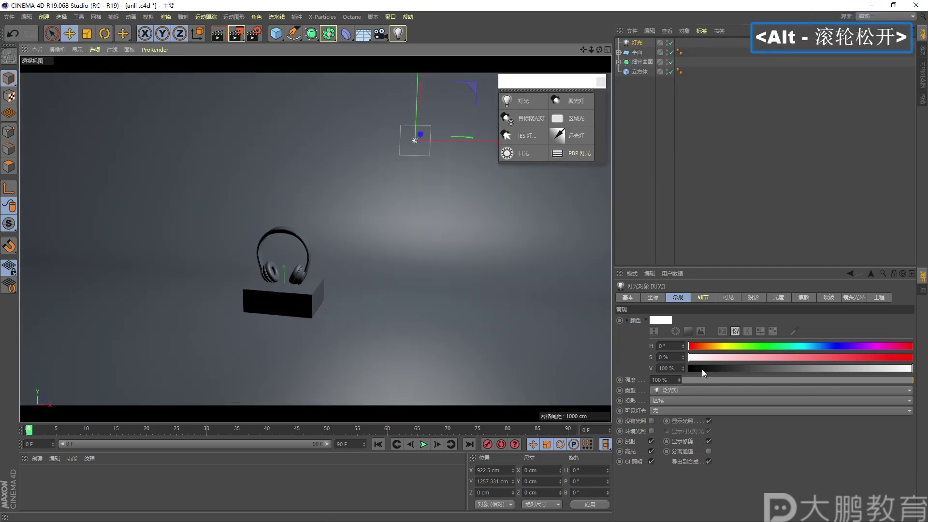
pyautogui.keyDown('alt'); pyautogui.moveTo(297, 271); pyautogui.dragTo(305, 271, button='right'); pyautogui.keyUp('alt')
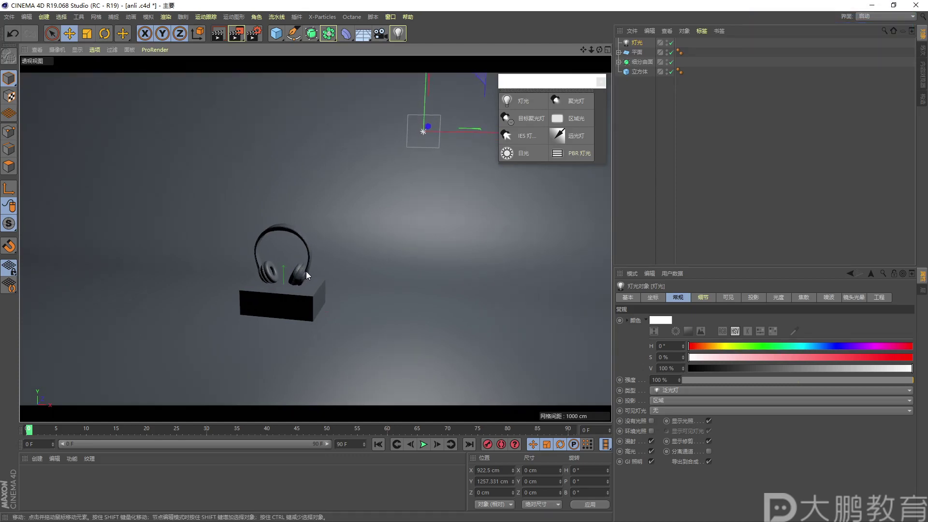
pyautogui.click(640, 62)
pyautogui.moveTo(640, 72); pyautogui.dragTo(639, 62)
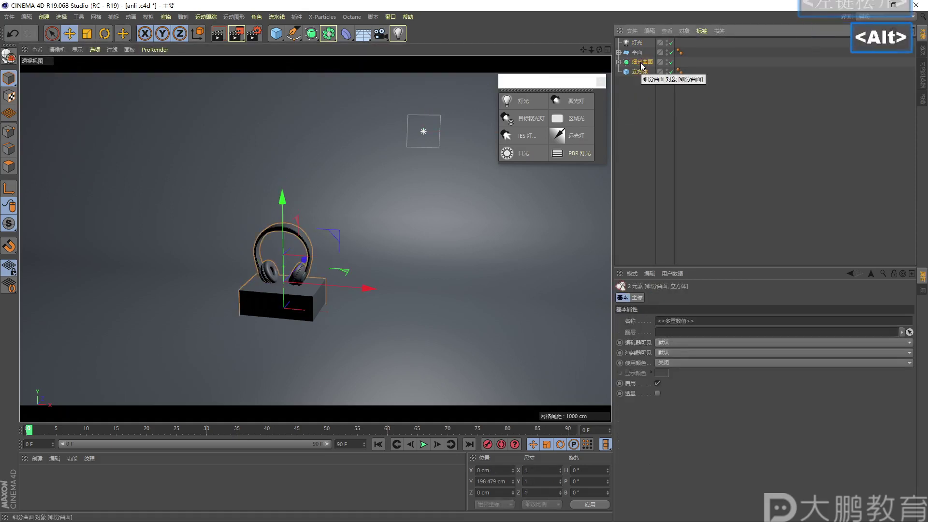
pyautogui.hotkey('alt', 'g')
pyautogui.doubleClick(635, 62)
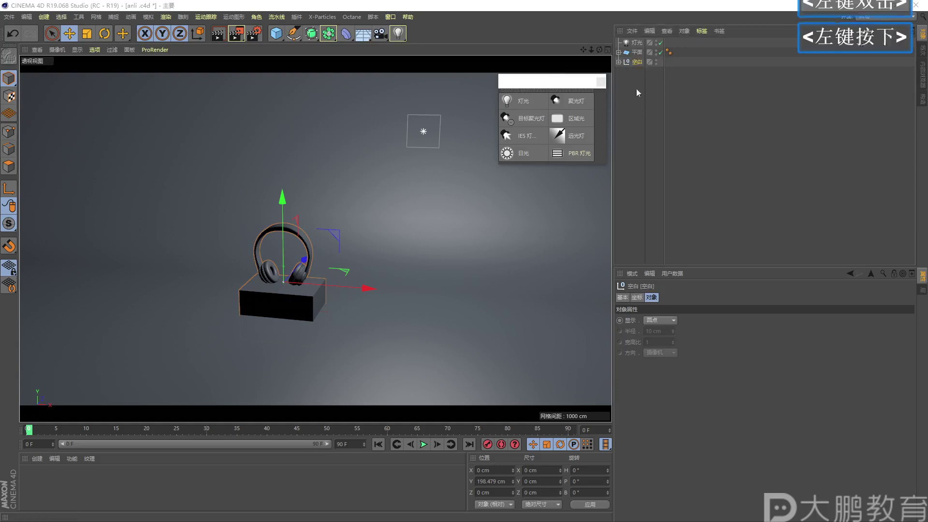
pyautogui.write('zhong')
pyautogui.press('BackSpace')
pyautogui.press('BackSpace')
pyautogui.press('BackSpace')
pyautogui.press('BackSpace')
pyautogui.press('BackSpace')
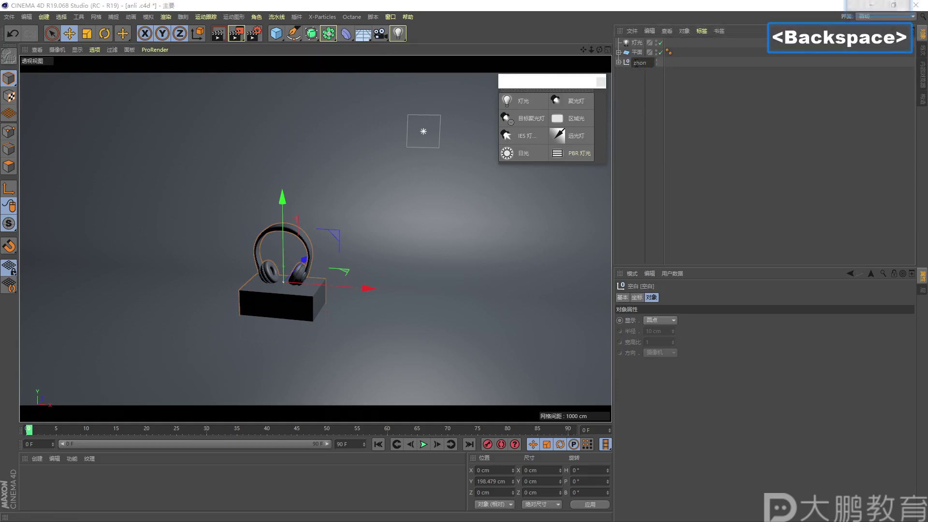
pyautogui.write('zhongjian')
pyautogui.press('space')
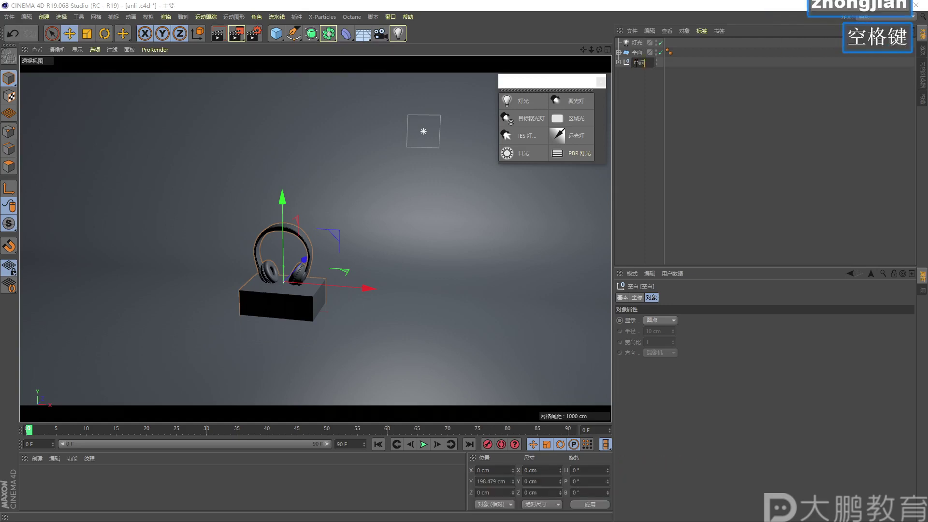
pyautogui.click(633, 77)
# Duplicate the 中间 group twice and move the first copy along X to about -1170 cm
pyautogui.keyDown('ctrl'); pyautogui.moveTo(635, 62); pyautogui.dragTo(633, 89); pyautogui.keyUp('ctrl')
pyautogui.click(638, 72)
pyautogui.moveTo(351, 285); pyautogui.dragTo(203, 270)
# Rename the moved headphone copy 左边 and the other copy 右边
pyautogui.doubleClick(639, 72)
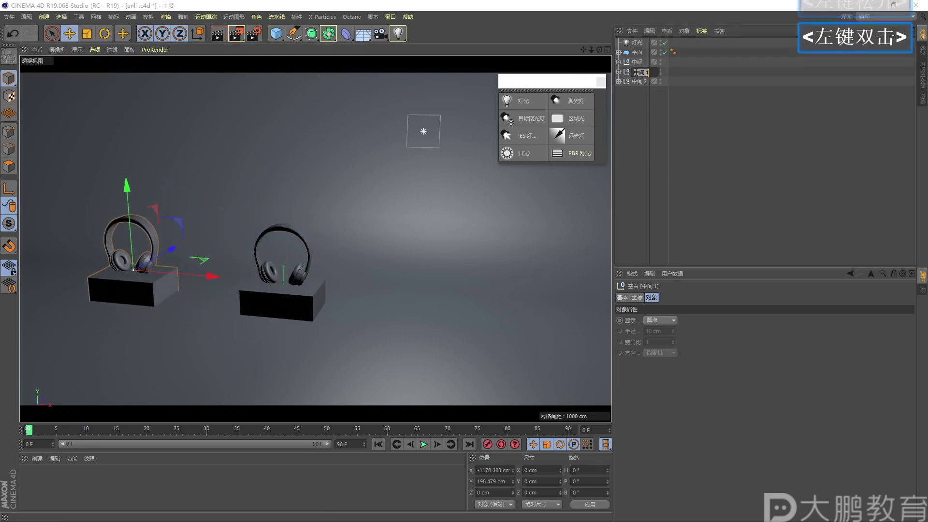
pyautogui.write('zuobian')
pyautogui.press('space')
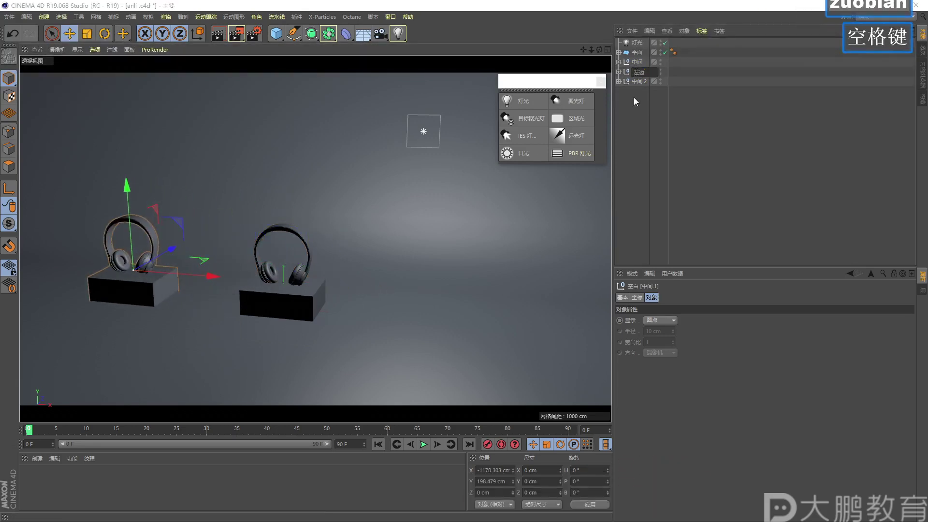
pyautogui.click(637, 112)
pyautogui.doubleClick(637, 81)
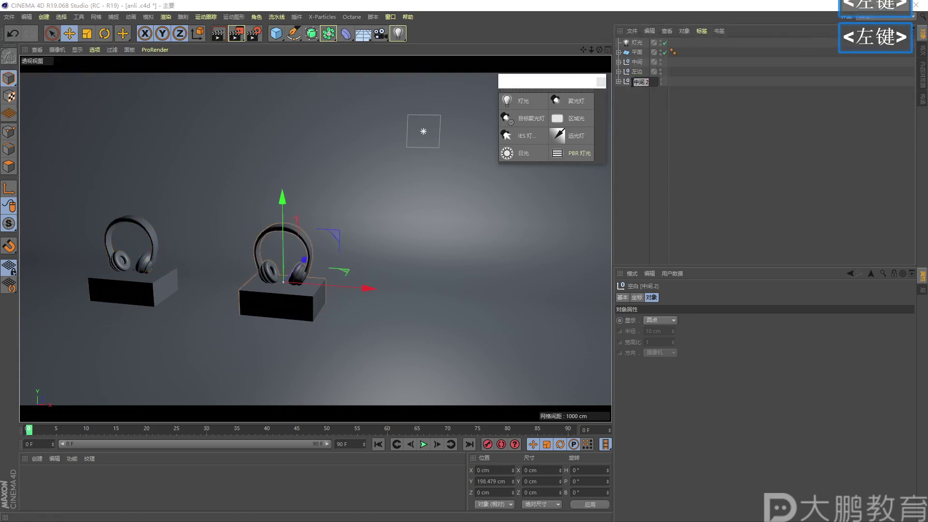
pyautogui.write('youbian')
pyautogui.press('space')
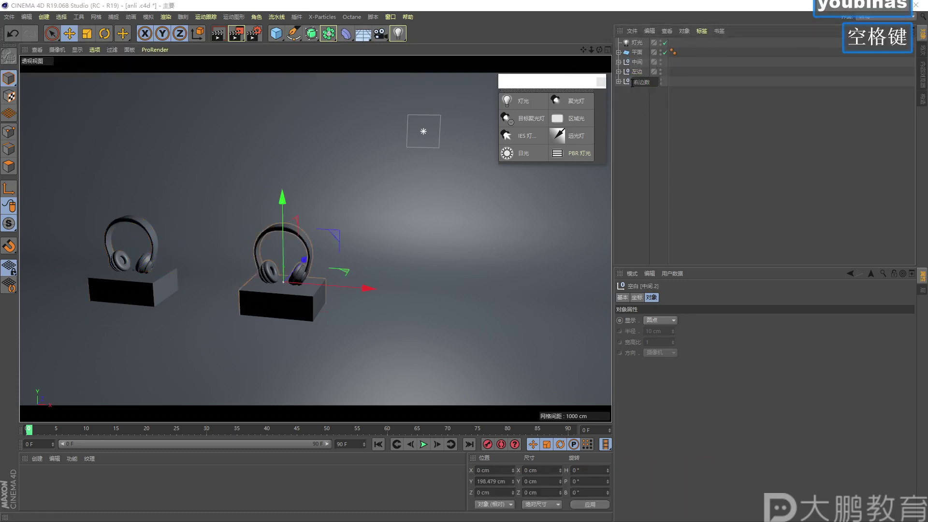
pyautogui.press('BackSpace')
pyautogui.click(642, 112)
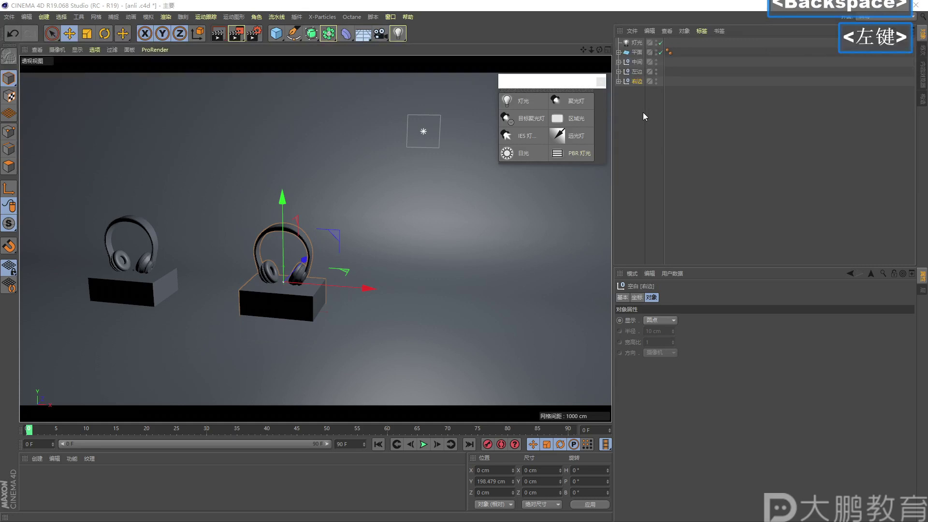
# Move the 右边 group along X to about 1145 cm, on the other side of the middle headphones
pyautogui.moveTo(368, 289); pyautogui.dragTo(531, 303)
pyautogui.keyDown('alt'); pyautogui.moveTo(354, 300); pyautogui.dragTo(356, 297); pyautogui.keyUp('alt')
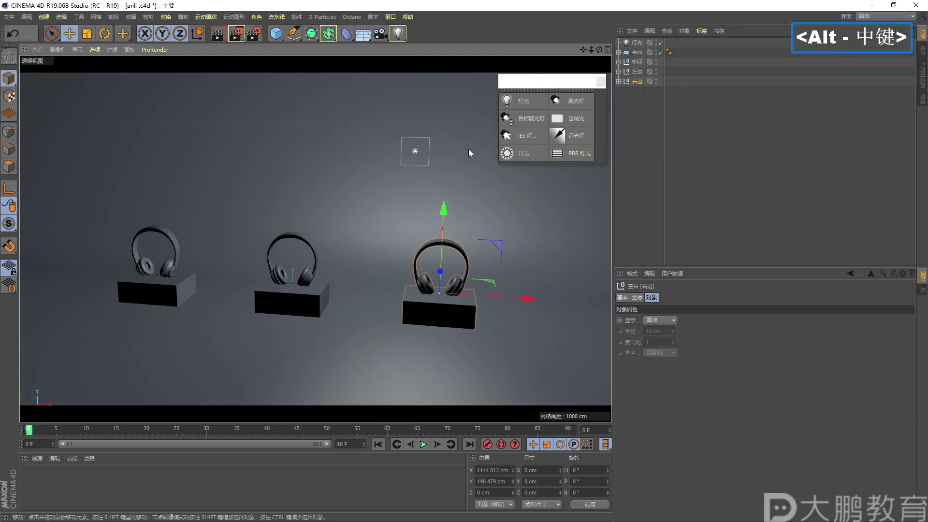
pyautogui.moveTo(401, 145)
pyautogui.mouseDown()
pyautogui.moveTo(399, 186)
pyautogui.moveTo(408, 110)
pyautogui.mouseUp()
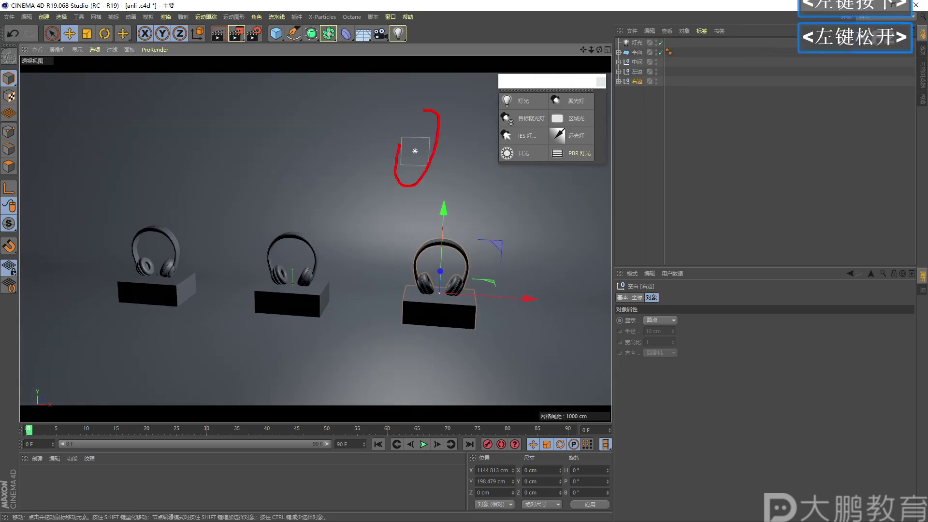
pyautogui.press('Escape')
# Set the omni light's shadow type to None and lower the light to about Y 1048 cm
pyautogui.click(635, 43)
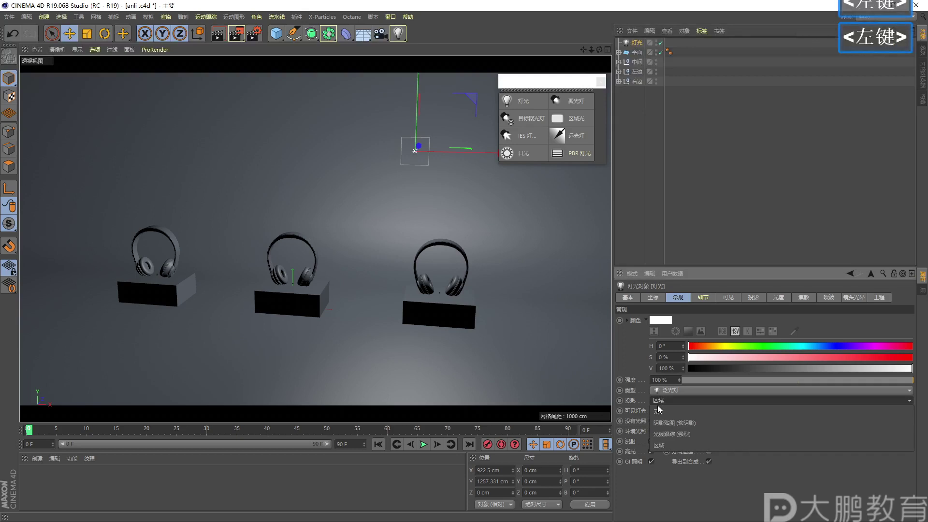
pyautogui.moveTo(416, 116); pyautogui.dragTo(409, 147)
pyautogui.keyDown('alt'); pyautogui.moveTo(378, 252); pyautogui.dragTo(392, 253, button='right'); pyautogui.keyUp('alt')
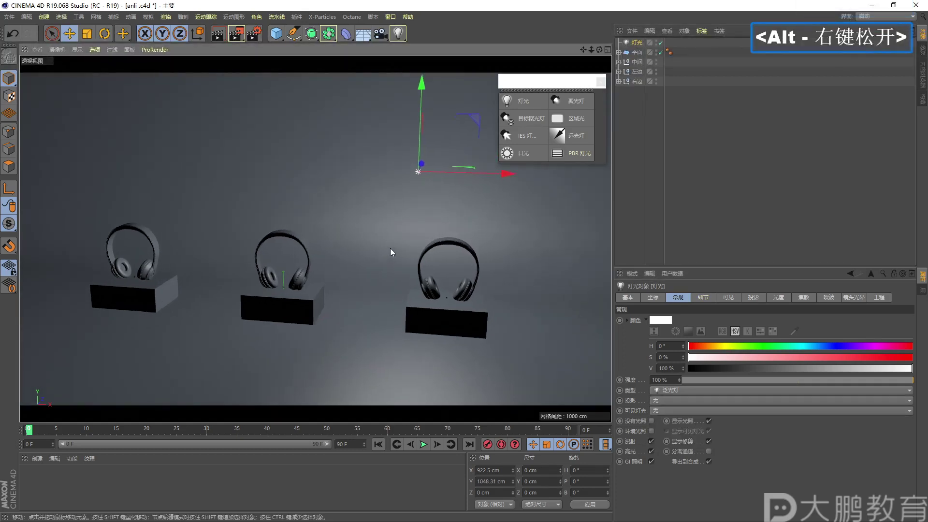
pyautogui.keyDown('alt'); pyautogui.moveTo(392, 253); pyautogui.dragTo(439, 177, button='middle'); pyautogui.keyUp('alt')
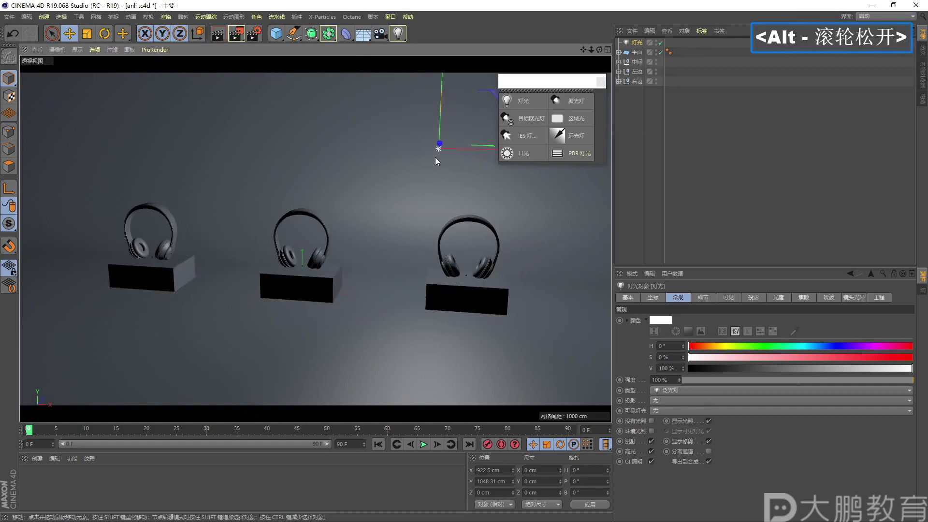
pyautogui.moveTo(427, 135)
pyautogui.mouseDown()
pyautogui.moveTo(431, 157)
pyautogui.moveTo(456, 136)
pyautogui.mouseUp()
pyautogui.press('F2')
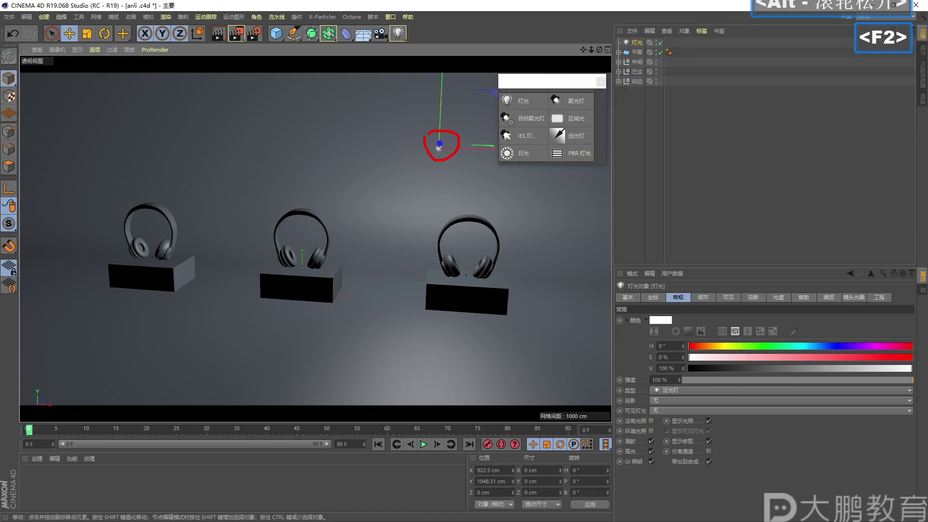
pyautogui.moveTo(428, 154)
pyautogui.mouseDown()
pyautogui.moveTo(341, 199)
pyautogui.moveTo(339, 211)
pyautogui.mouseUp()
pyautogui.moveTo(403, 177)
pyautogui.mouseDown()
pyautogui.moveTo(452, 232)
pyautogui.moveTo(450, 215)
pyautogui.mouseUp()
pyautogui.moveTo(410, 141)
pyautogui.mouseDown()
pyautogui.moveTo(172, 210)
pyautogui.moveTo(180, 207)
pyautogui.mouseUp()
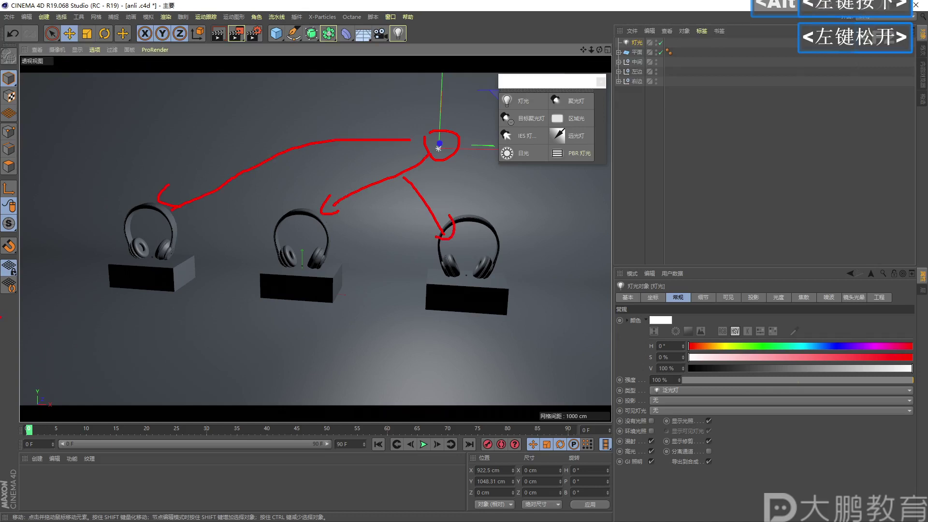
pyautogui.press('F2')
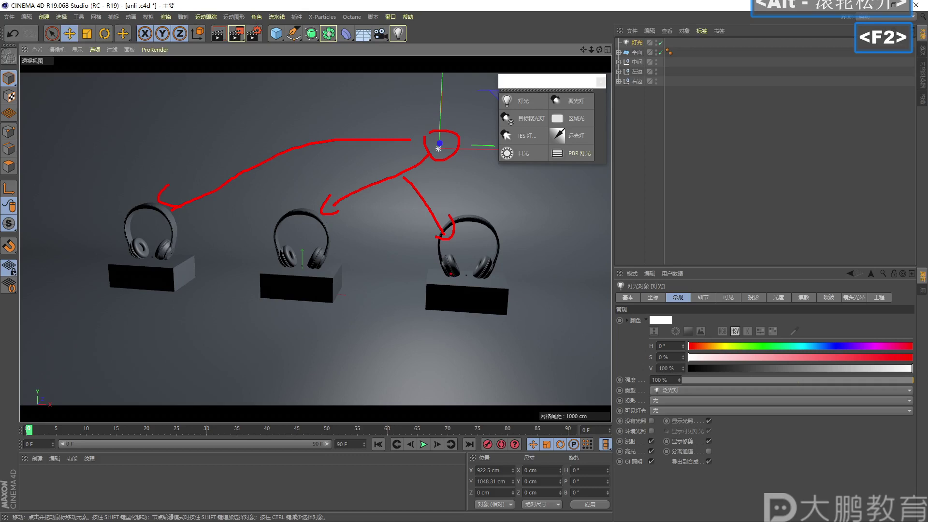
pyautogui.press('Escape')
pyautogui.scroll(-2, 764, 387)
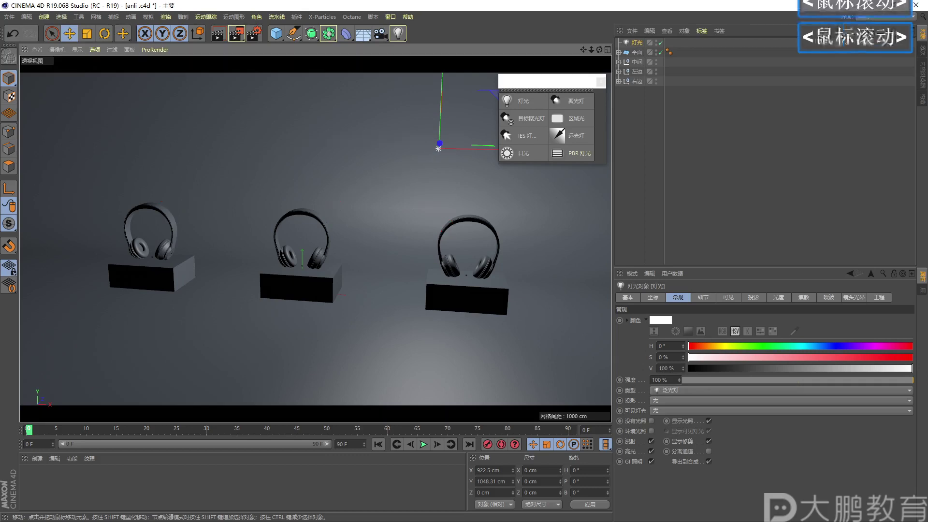
pyautogui.scroll(-2, 763, 387)
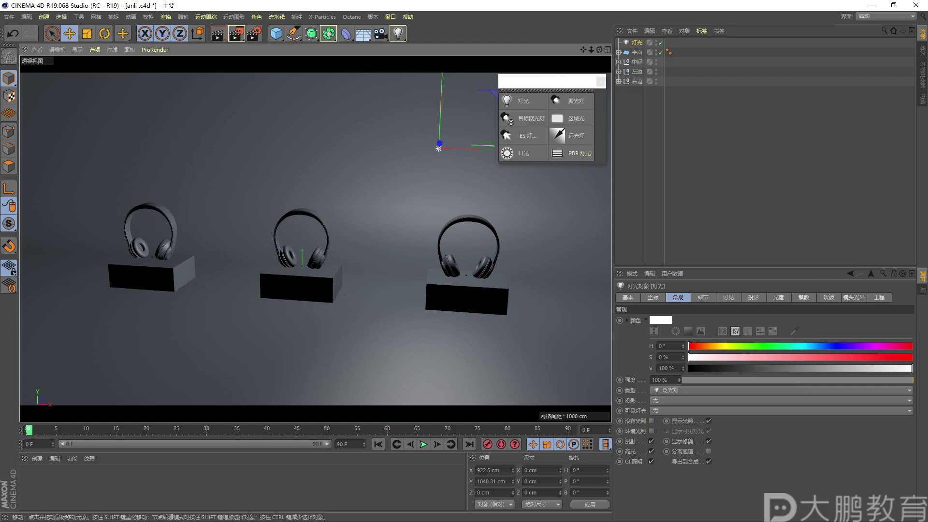
# Render the three headphones in the Picture Viewer, compare how the light falls on each, and close the viewer
pyautogui.keyDown('alt'); pyautogui.moveTo(267, 233); pyautogui.dragTo(277, 235, button='right'); pyautogui.keyUp('alt')
pyautogui.keyDown('alt'); pyautogui.moveTo(277, 235); pyautogui.dragTo(417, 200, button='middle'); pyautogui.keyUp('alt')
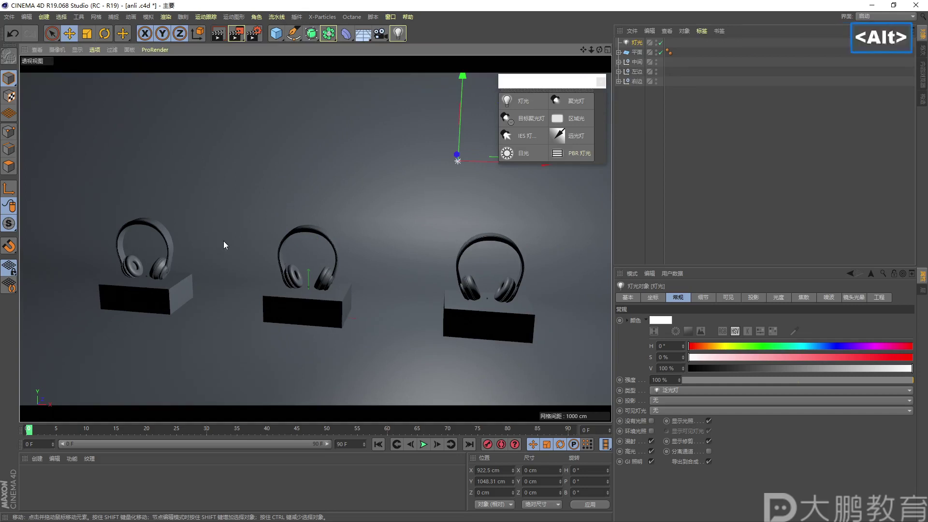
pyautogui.keyDown('alt'); pyautogui.moveTo(224, 242); pyautogui.dragTo(227, 242); pyautogui.keyUp('alt')
pyautogui.keyDown('alt'); pyautogui.moveTo(228, 242); pyautogui.dragTo(409, 282, button='middle'); pyautogui.keyUp('alt')
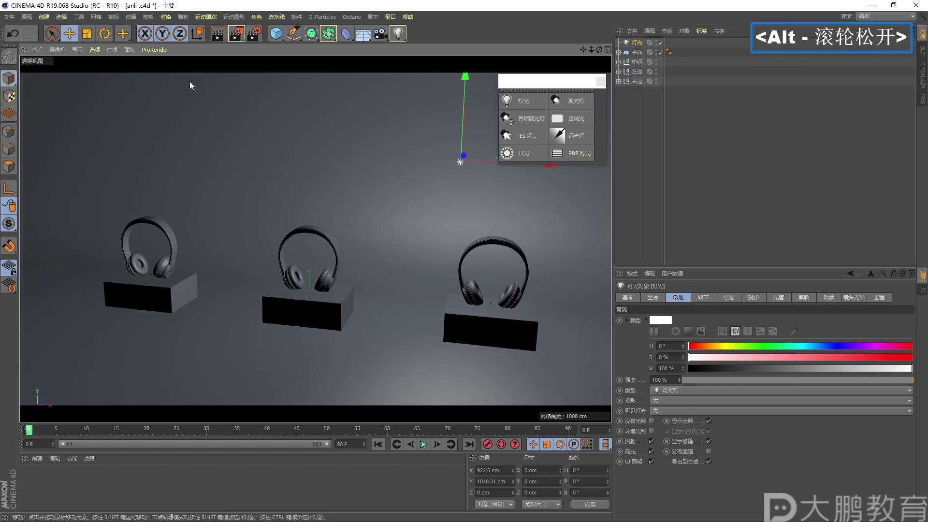
pyautogui.click(236, 40)
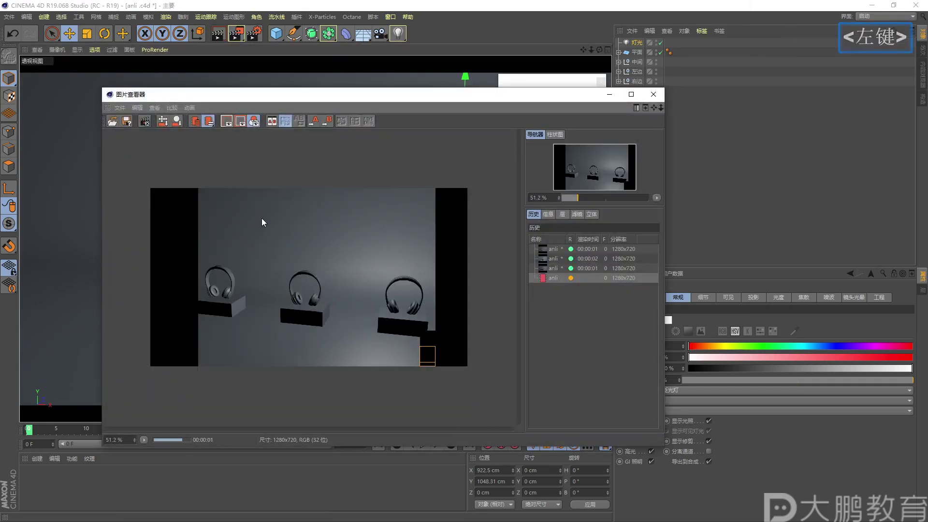
pyautogui.press('F2')
pyautogui.moveTo(221, 265)
pyautogui.mouseDown()
pyautogui.moveTo(235, 268)
pyautogui.moveTo(228, 277)
pyautogui.mouseUp()
pyautogui.moveTo(303, 265); pyautogui.dragTo(315, 277)
pyautogui.moveTo(397, 265); pyautogui.dragTo(390, 283)
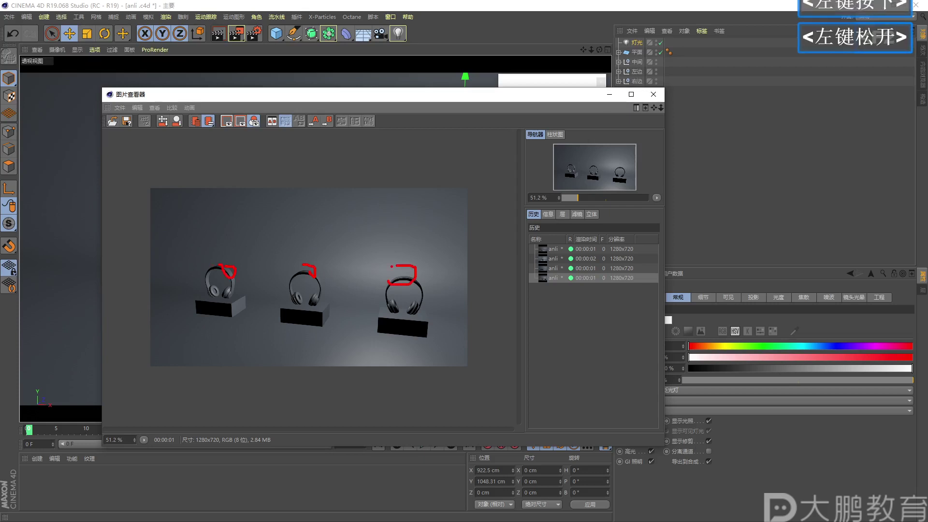
pyautogui.press('F2')
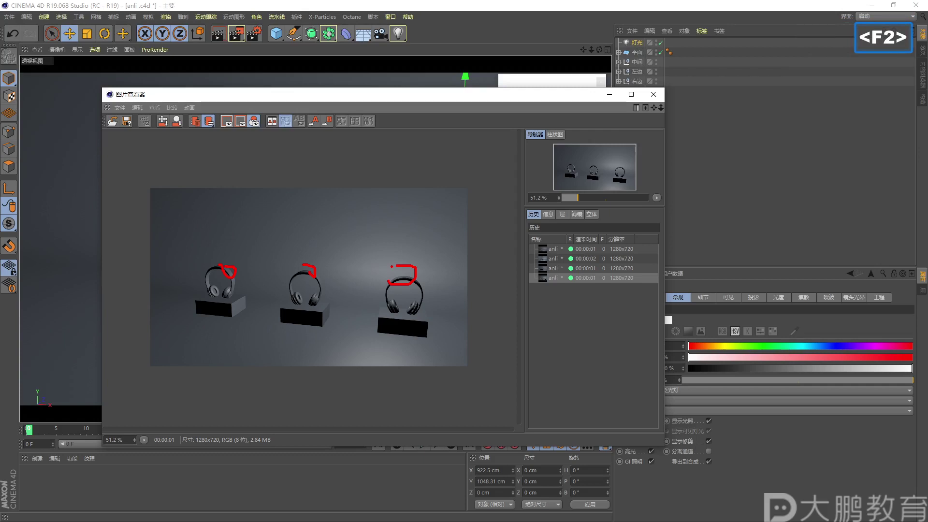
pyautogui.press('Escape')
pyautogui.click(653, 94)
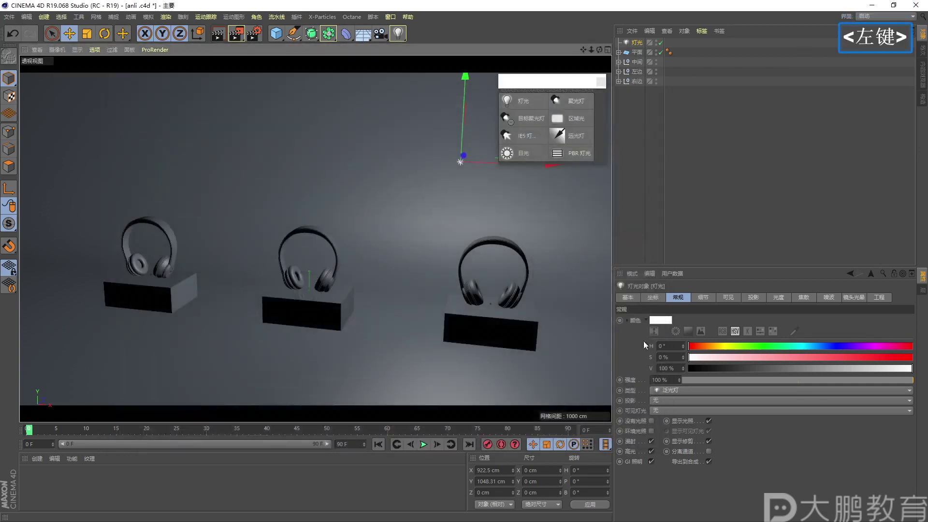
pyautogui.press('F2')
pyautogui.moveTo(682, 363)
pyautogui.mouseDown()
pyautogui.moveTo(686, 373)
pyautogui.moveTo(674, 360)
pyautogui.mouseUp()
pyautogui.press('F2')
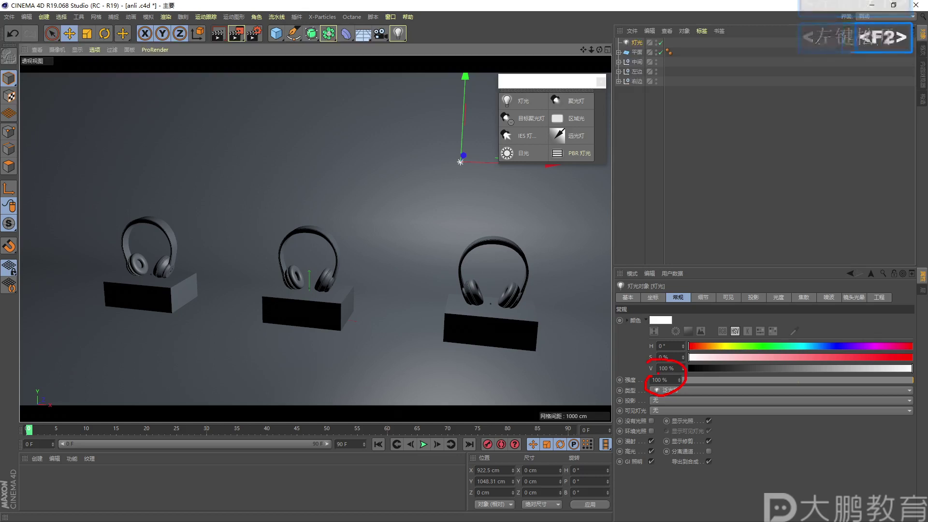
pyautogui.press('Escape')
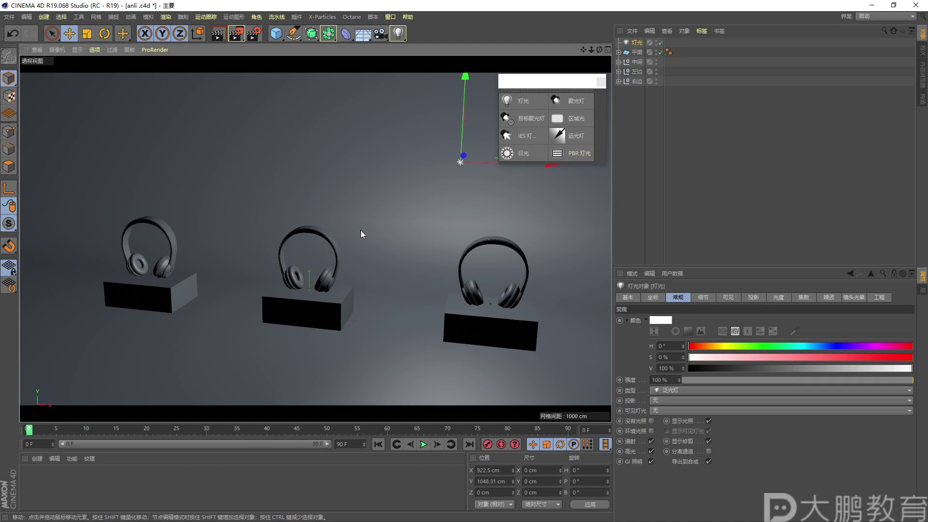
pyautogui.press('F2')
pyautogui.moveTo(391, 140)
pyautogui.mouseDown()
pyautogui.moveTo(355, 196)
pyautogui.moveTo(551, 177)
pyautogui.moveTo(377, 127)
pyautogui.mouseUp()
pyautogui.click(417, 140)
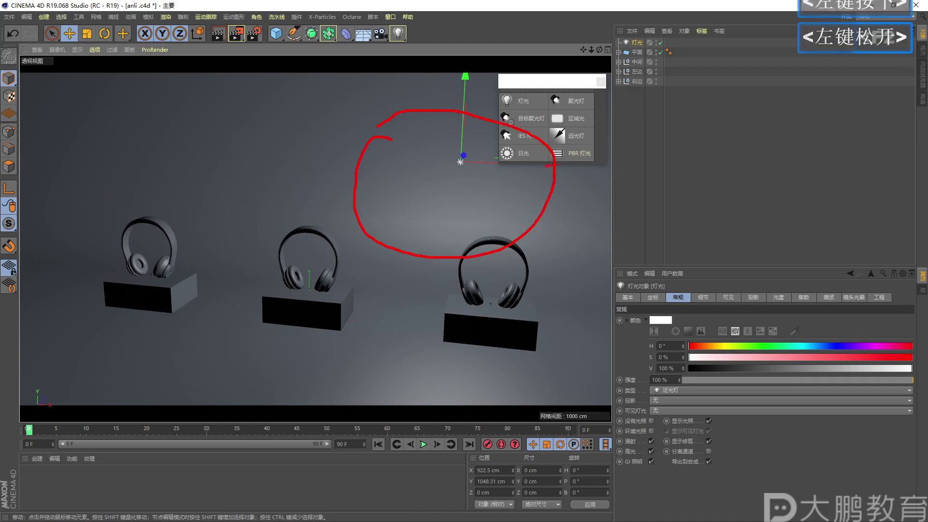
pyautogui.press('F2')
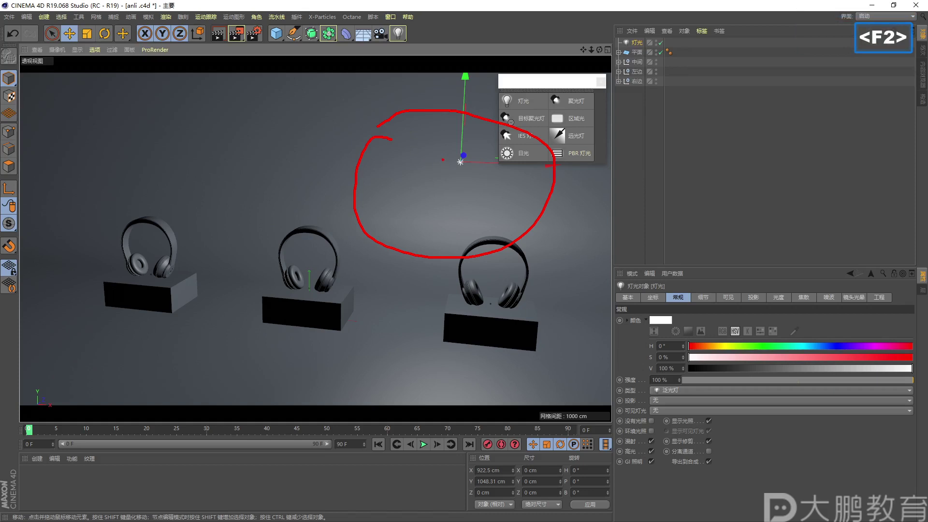
pyautogui.moveTo(351, 188)
pyautogui.mouseDown()
pyautogui.moveTo(269, 195)
pyautogui.moveTo(217, 226)
pyautogui.mouseUp()
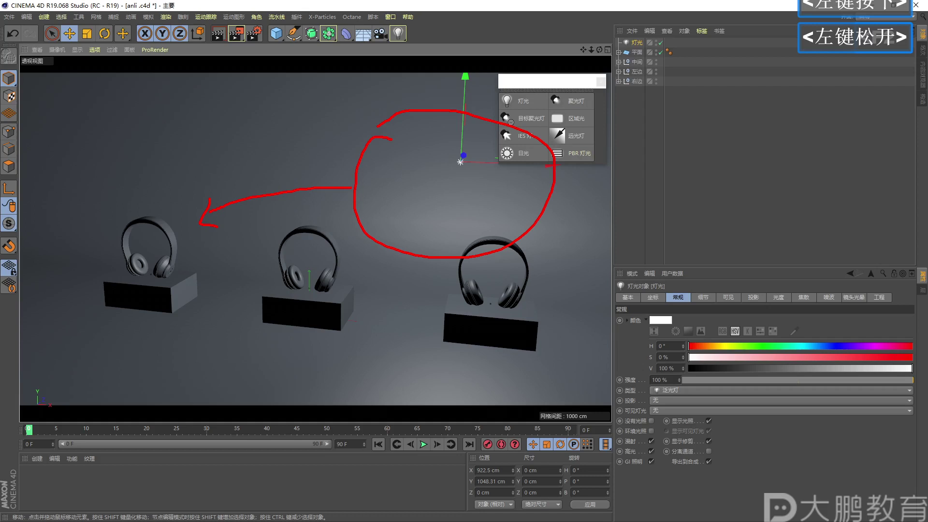
# Add a 扭曲 deformer with 球体 falloff, raise it to about Y 848 cm and stretch its falloff to about 271 cm along X
pyautogui.press('Escape')
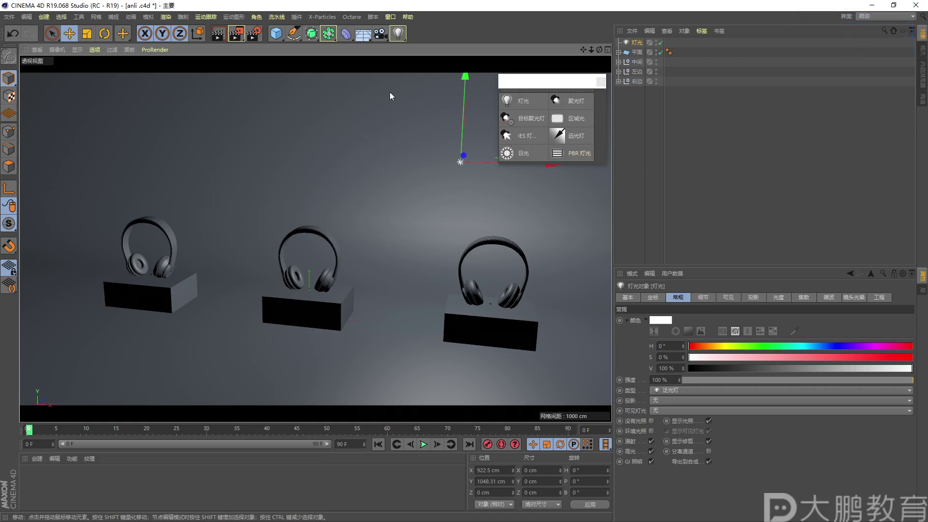
pyautogui.click(348, 37)
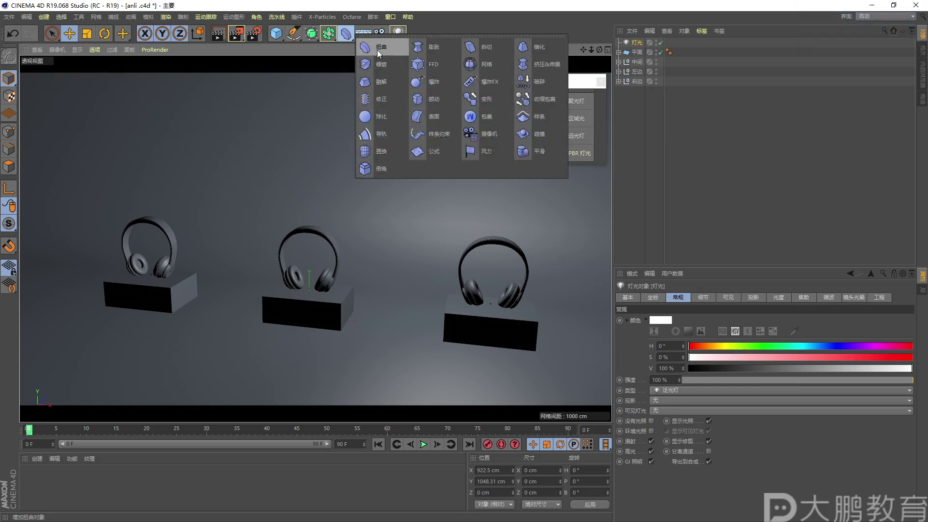
pyautogui.click(383, 52)
pyautogui.click(665, 297)
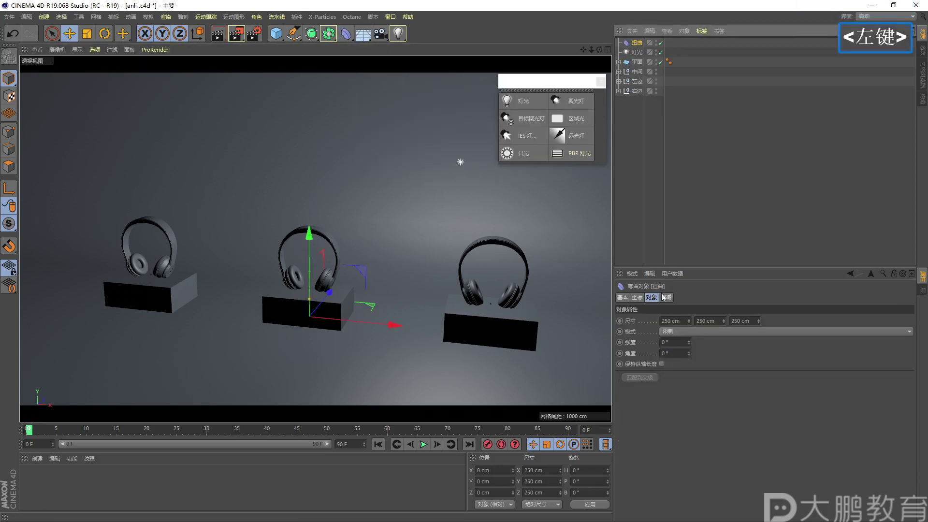
pyautogui.click(657, 320)
pyautogui.click(653, 412)
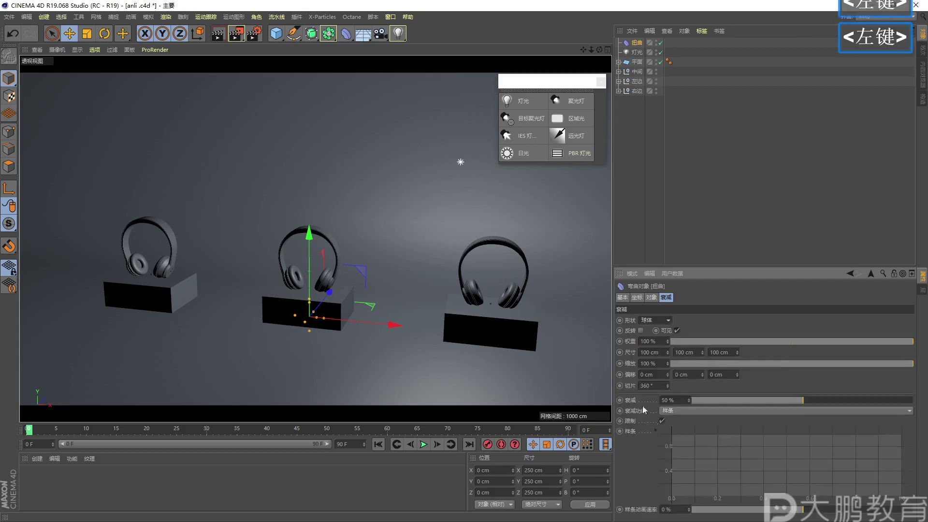
pyautogui.moveTo(319, 244); pyautogui.dragTo(314, 116)
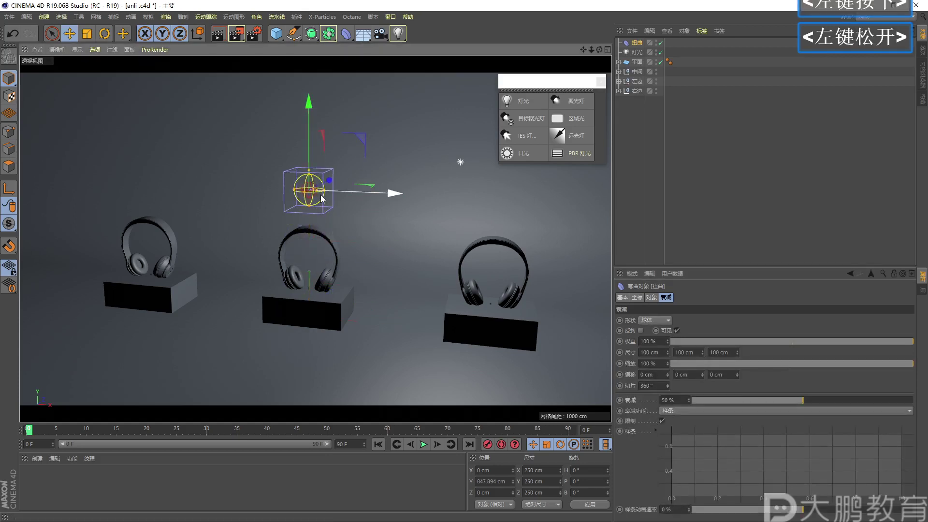
pyautogui.moveTo(323, 191); pyautogui.dragTo(351, 190)
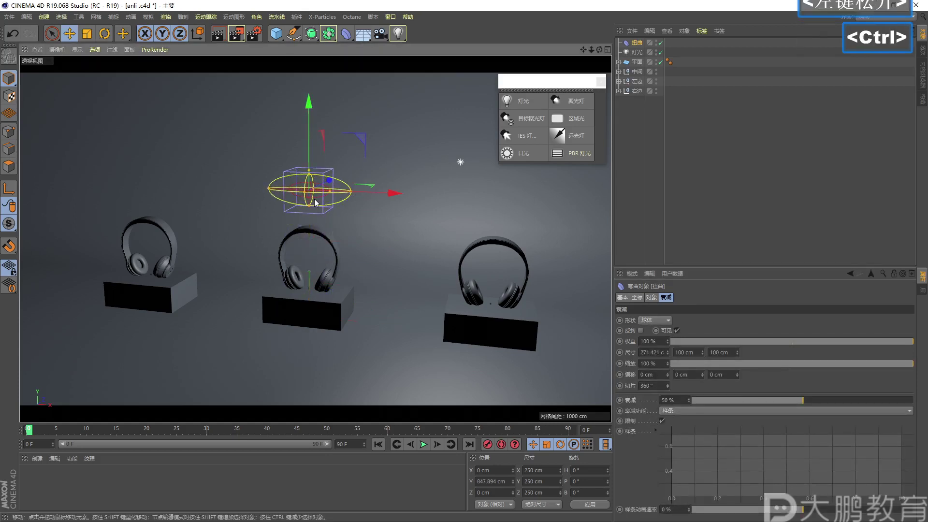
# Undo the falloff stretch and scale the 扭曲 deformer uniformly to 887 cm
pyautogui.hotkey('ctrl', 'a')
pyautogui.hotkey('ctrl', 'z')
pyautogui.hotkey('ctrl', 'z')
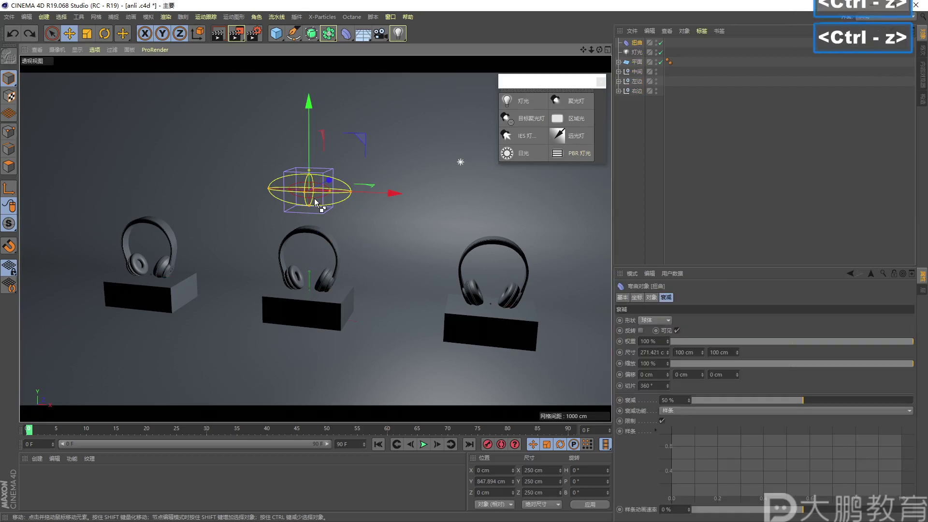
pyautogui.click(87, 34)
pyautogui.moveTo(387, 192); pyautogui.dragTo(623, 202)
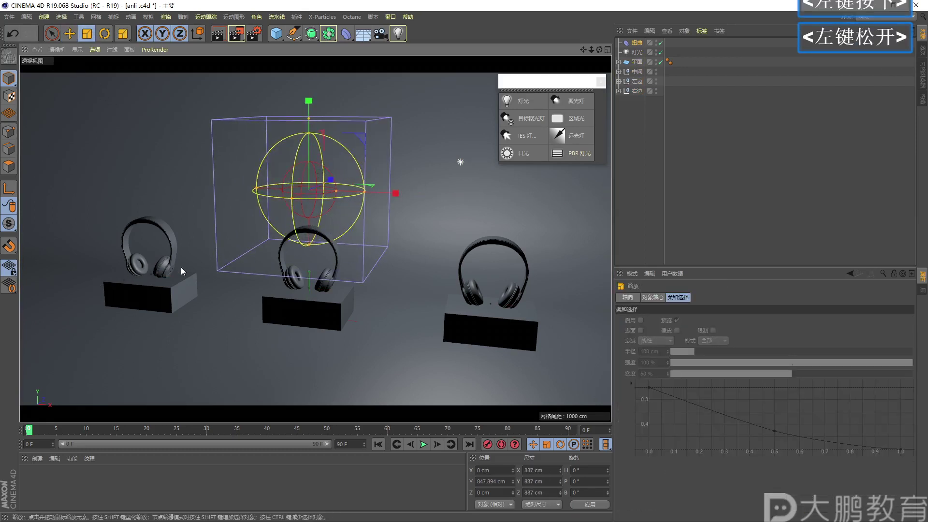
pyautogui.click(68, 36)
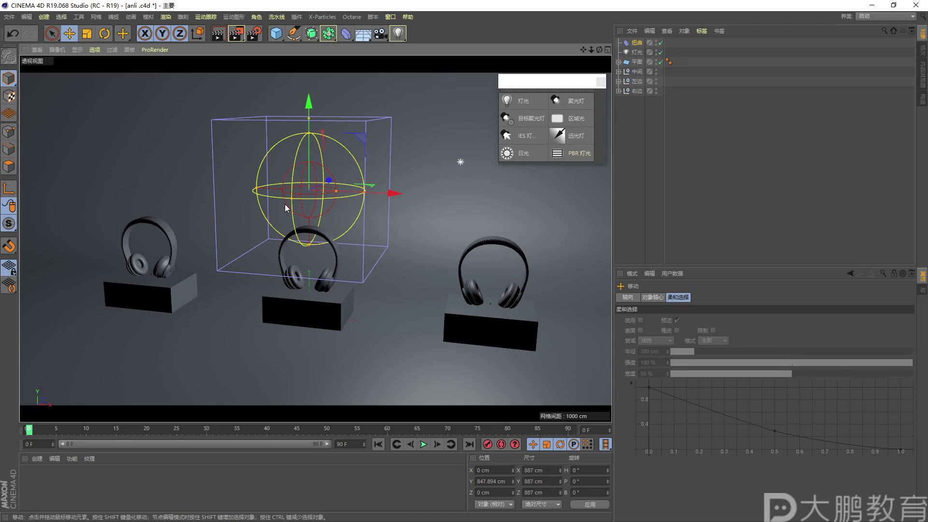
pyautogui.press('F2')
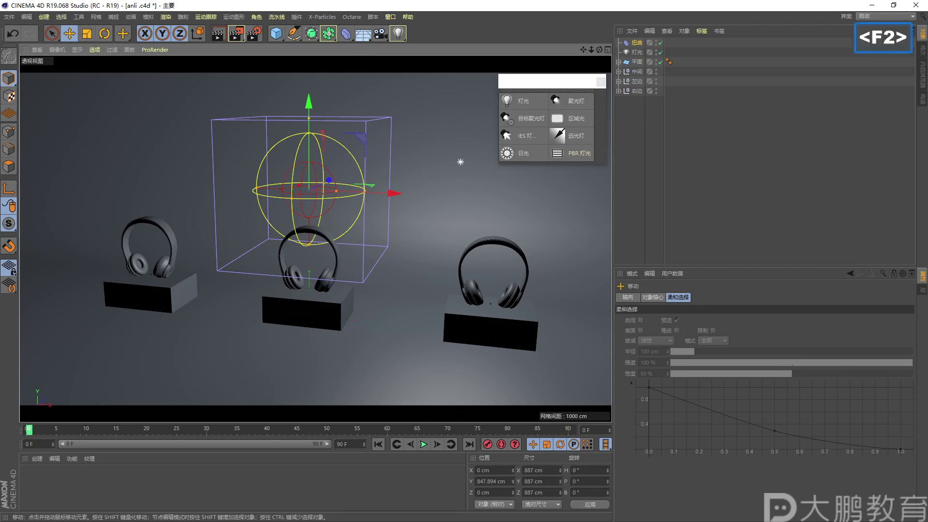
pyautogui.moveTo(296, 184)
pyautogui.mouseDown()
pyautogui.moveTo(294, 199)
pyautogui.moveTo(309, 190)
pyautogui.mouseUp()
pyautogui.moveTo(319, 191)
pyautogui.mouseDown()
pyautogui.moveTo(330, 199)
pyautogui.moveTo(321, 189)
pyautogui.mouseUp()
pyautogui.moveTo(257, 189)
pyautogui.mouseDown()
pyautogui.moveTo(291, 189)
pyautogui.moveTo(250, 193)
pyautogui.moveTo(256, 201)
pyautogui.mouseUp()
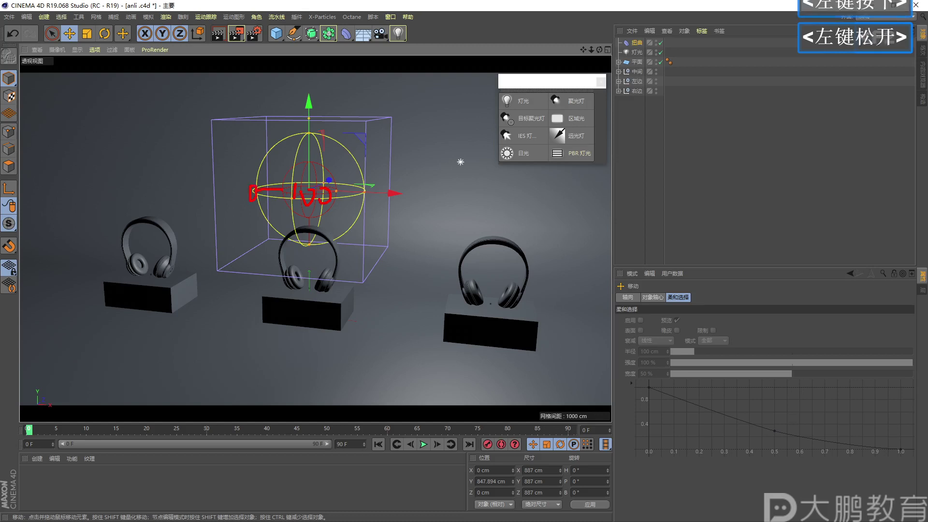
pyautogui.moveTo(256, 168)
pyautogui.mouseDown()
pyautogui.moveTo(179, 185)
pyautogui.moveTo(193, 192)
pyautogui.moveTo(148, 212)
pyautogui.mouseUp()
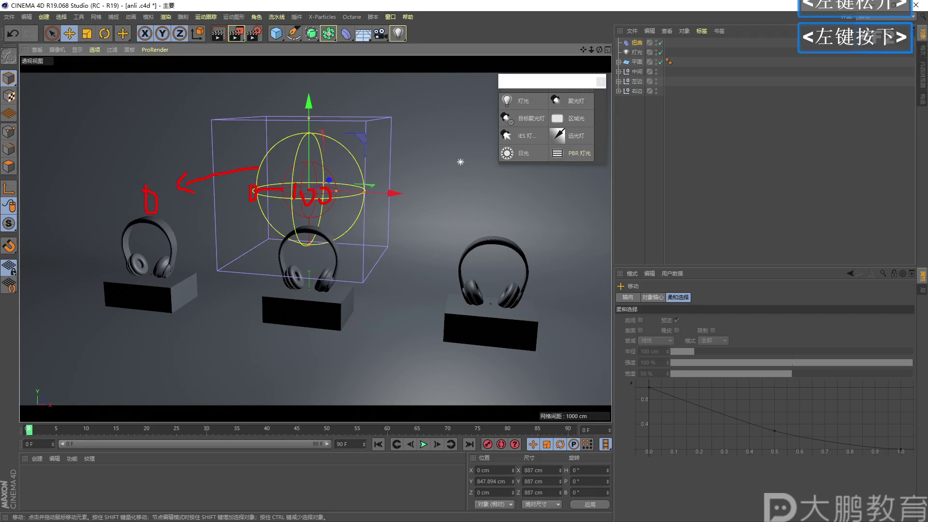
pyautogui.click(166, 190)
pyautogui.press('F2')
pyautogui.press('Escape')
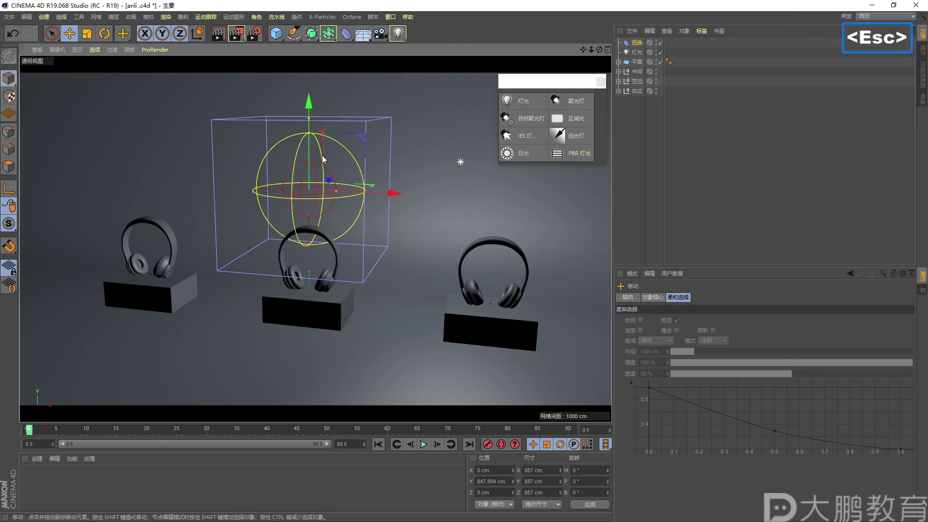
# Delete the 扭曲 deformer and show the omni light's detail settings
pyautogui.click(636, 44)
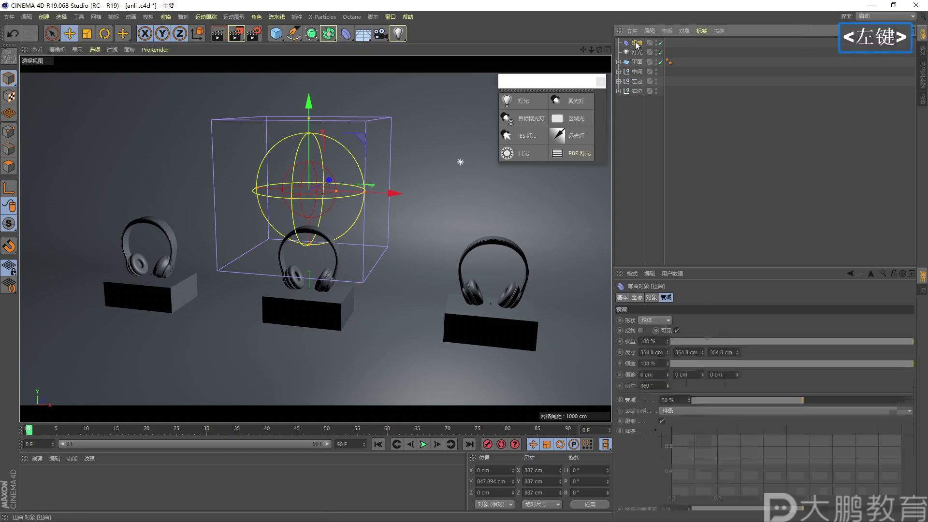
pyautogui.press('Delete')
pyautogui.click(636, 42)
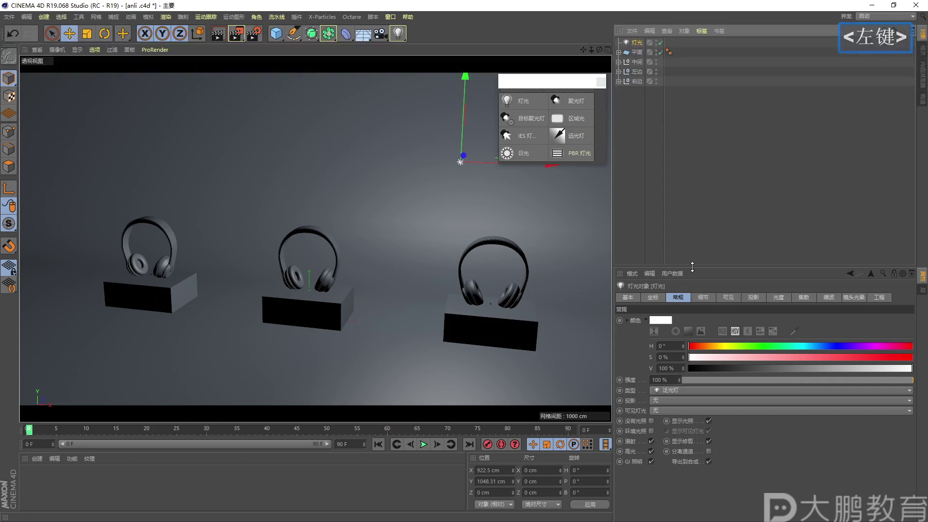
pyautogui.click(703, 299)
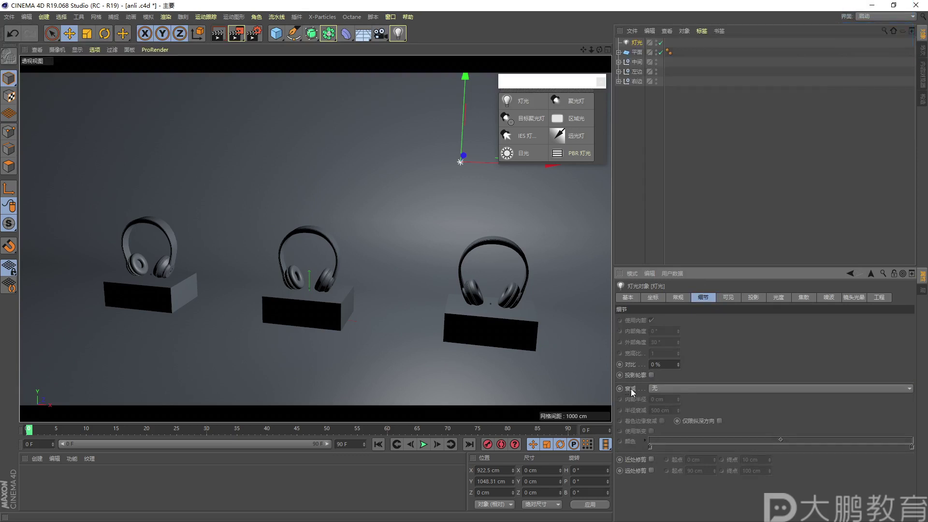
pyautogui.press('F1')
pyautogui.click(429, 221)
pyautogui.moveTo(429, 222); pyautogui.dragTo(408, 216)
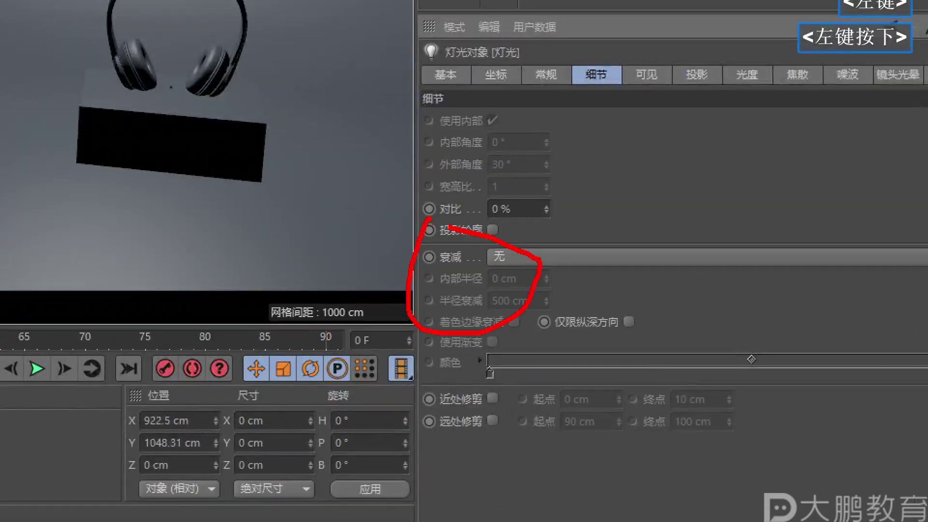
pyautogui.press('Escape')
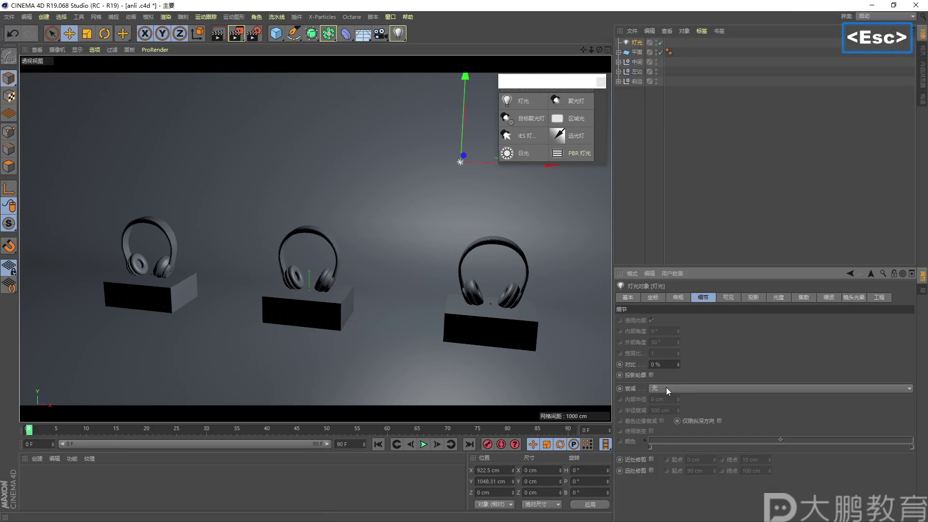
# Set the omni light's falloff to 平方倒数 (物理精度)
pyautogui.click(524, 255)
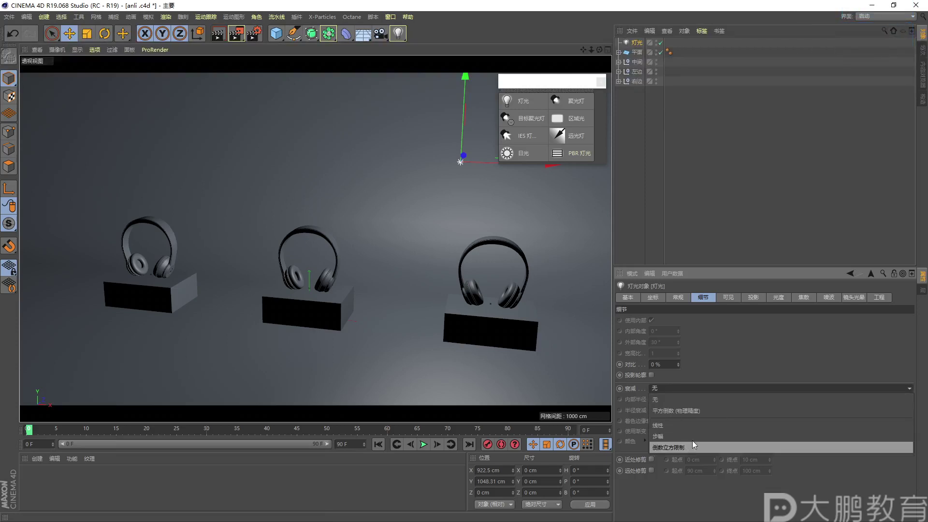
pyautogui.hotkey('ctrl', '1')
pyautogui.click(719, 424)
pyautogui.click(632, 404)
pyautogui.moveTo(642, 405); pyautogui.dragTo(643, 415)
pyautogui.moveTo(360, 309)
pyautogui.mouseDown()
pyautogui.moveTo(338, 264)
pyautogui.moveTo(312, 283)
pyautogui.mouseUp()
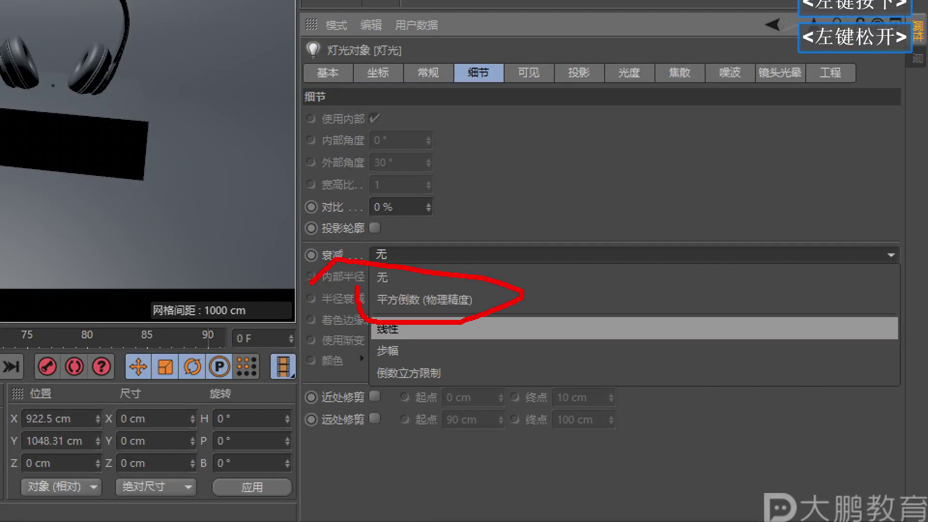
pyautogui.moveTo(523, 302); pyautogui.dragTo(586, 278)
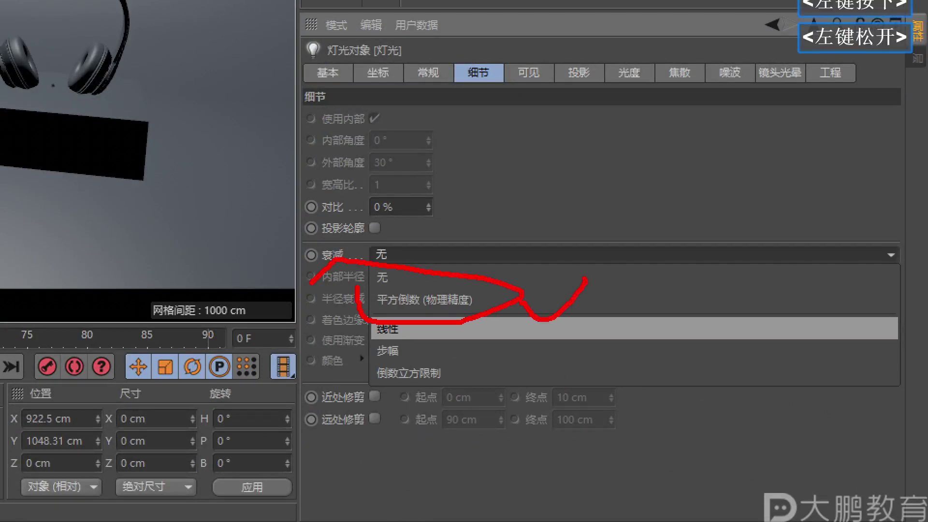
pyautogui.press('Escape')
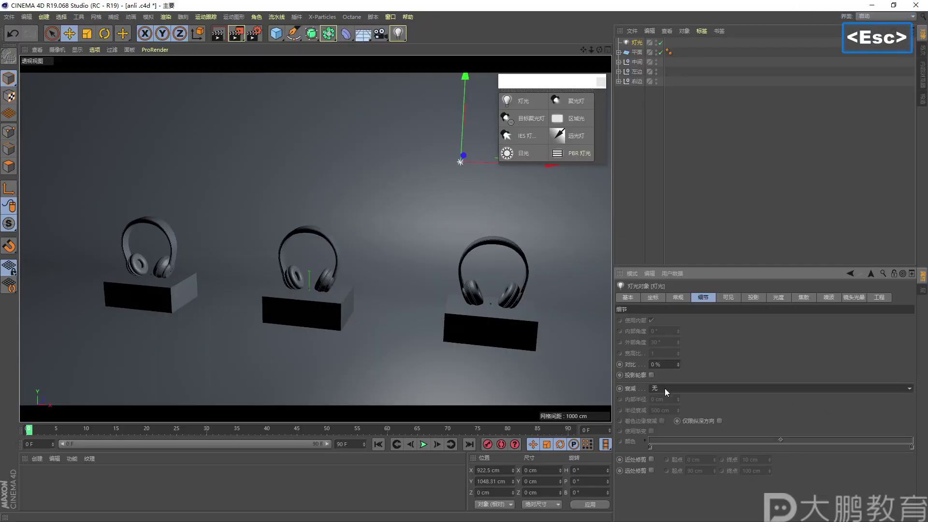
pyautogui.click(665, 387)
pyautogui.click(667, 410)
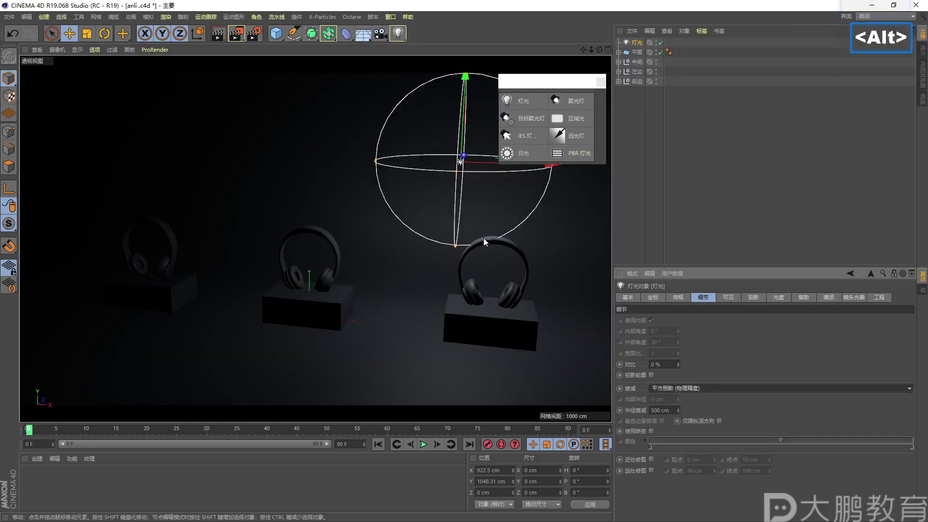
# Examine from several angles how the light fades with distance across the three headphones
pyautogui.keyDown('alt'); pyautogui.moveTo(484, 238); pyautogui.dragTo(461, 253, button='right'); pyautogui.keyUp('alt')
pyautogui.keyDown('alt'); pyautogui.moveTo(460, 254); pyautogui.dragTo(422, 286, button='middle'); pyautogui.keyUp('alt')
pyautogui.keyDown('alt'); pyautogui.moveTo(422, 286); pyautogui.dragTo(440, 281, button='right'); pyautogui.keyUp('alt')
pyautogui.keyDown('alt'); pyautogui.moveTo(440, 280); pyautogui.dragTo(442, 262, button='middle'); pyautogui.keyUp('alt')
pyautogui.keyDown('alt'); pyautogui.moveTo(443, 262); pyautogui.dragTo(459, 262, button='right'); pyautogui.keyUp('alt')
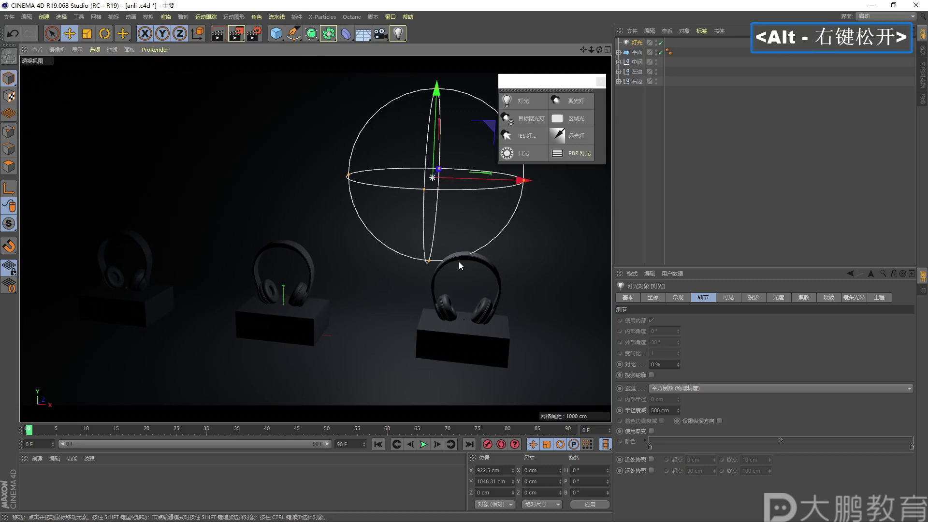
pyautogui.press('F2')
pyautogui.moveTo(406, 102)
pyautogui.mouseDown()
pyautogui.moveTo(501, 145)
pyautogui.moveTo(410, 114)
pyautogui.mouseUp()
pyautogui.click(375, 189)
pyautogui.moveTo(408, 165); pyautogui.dragTo(405, 204)
pyautogui.moveTo(416, 185); pyautogui.dragTo(422, 172)
pyautogui.moveTo(451, 186)
pyautogui.mouseDown()
pyautogui.moveTo(459, 186)
pyautogui.moveTo(453, 164)
pyautogui.mouseUp()
pyautogui.moveTo(365, 190)
pyautogui.mouseDown()
pyautogui.moveTo(249, 226)
pyautogui.moveTo(261, 232)
pyautogui.moveTo(47, 283)
pyautogui.moveTo(43, 300)
pyautogui.mouseUp()
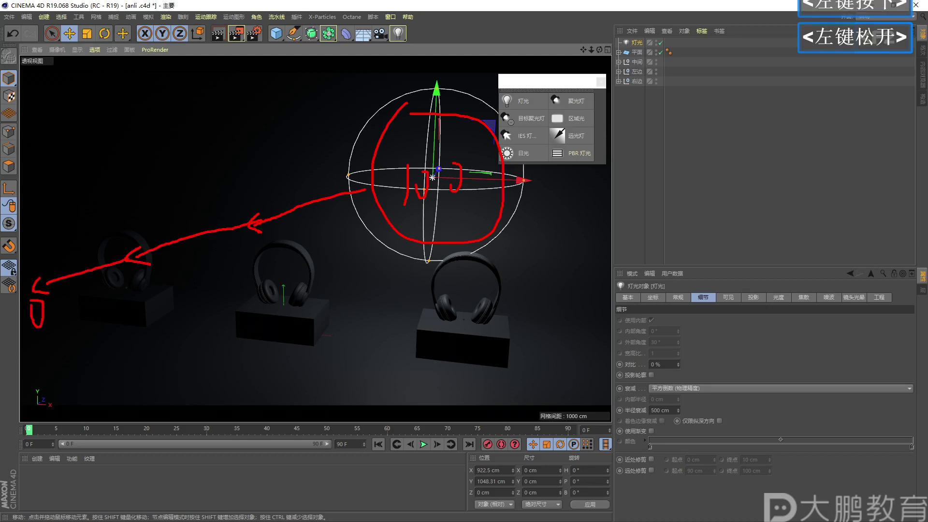
pyautogui.press('Escape')
pyautogui.keyDown('alt'); pyautogui.moveTo(401, 283); pyautogui.dragTo(385, 293, button='right'); pyautogui.keyUp('alt')
pyautogui.keyDown('alt'); pyautogui.moveTo(384, 293); pyautogui.dragTo(377, 264, button='middle'); pyautogui.keyUp('alt')
pyautogui.keyDown('alt'); pyautogui.moveTo(377, 263); pyautogui.dragTo(388, 262); pyautogui.keyUp('alt')
pyautogui.keyDown('alt'); pyautogui.moveTo(388, 263); pyautogui.dragTo(383, 277, button='middle'); pyautogui.keyUp('alt')
pyautogui.press('F2')
pyautogui.moveTo(409, 229)
pyautogui.mouseDown()
pyautogui.moveTo(476, 244)
pyautogui.moveTo(425, 205)
pyautogui.mouseUp()
pyautogui.moveTo(140, 231); pyautogui.dragTo(265, 214)
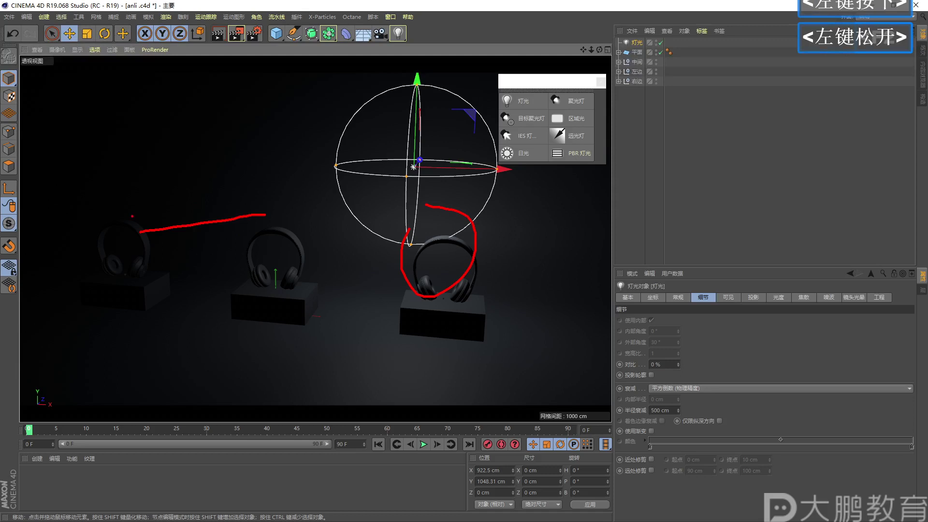
pyautogui.press('Escape')
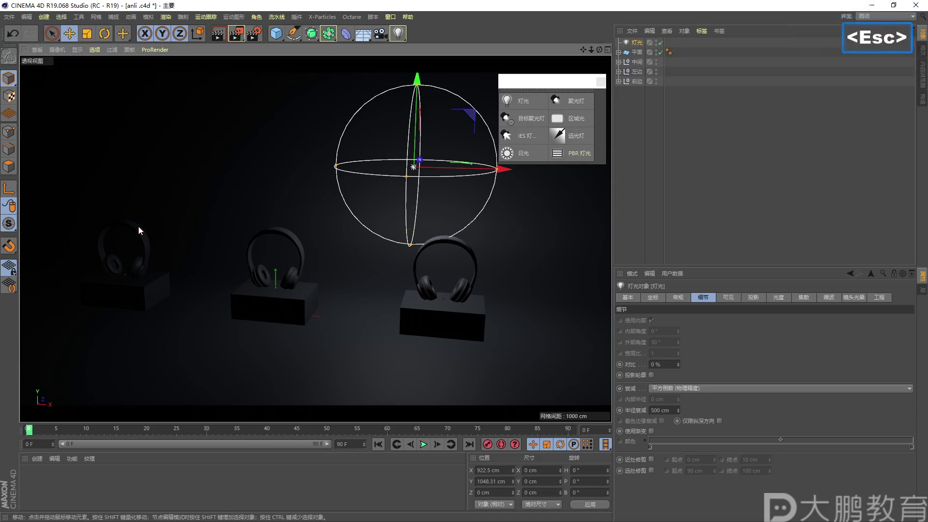
# Lower the omni light to about Y 742 cm and scale its falloff radius to about 622 cm
pyautogui.moveTo(394, 83); pyautogui.dragTo(396, 132)
pyautogui.click(87, 34)
pyautogui.moveTo(246, 186); pyautogui.dragTo(350, 130)
pyautogui.moveTo(272, 150); pyautogui.dragTo(203, 157)
pyautogui.click(70, 39)
pyautogui.keyDown('alt'); pyautogui.moveTo(253, 191); pyautogui.dragTo(276, 192, button='middle'); pyautogui.keyUp('alt')
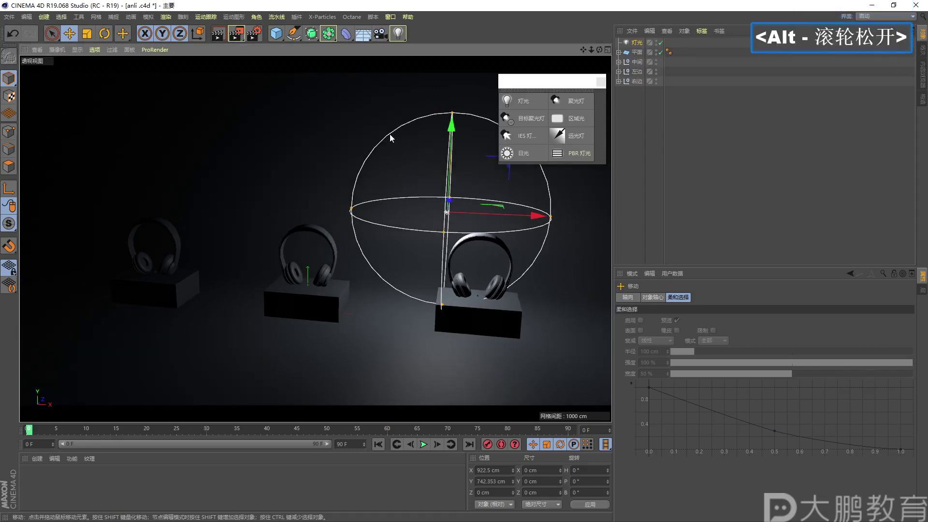
# Render the scene in the Picture Viewer, compare it with the previous render without falloff, and close the viewer
pyautogui.click(237, 33)
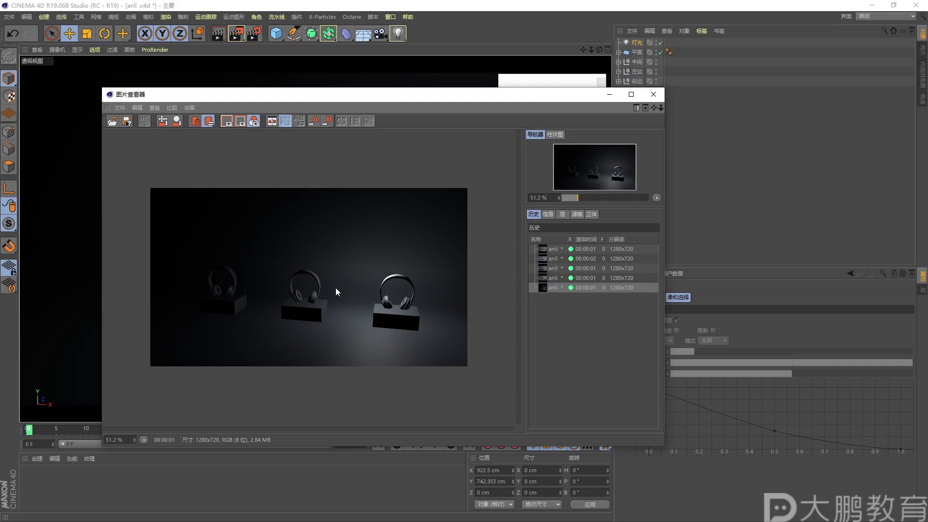
pyautogui.click(551, 278)
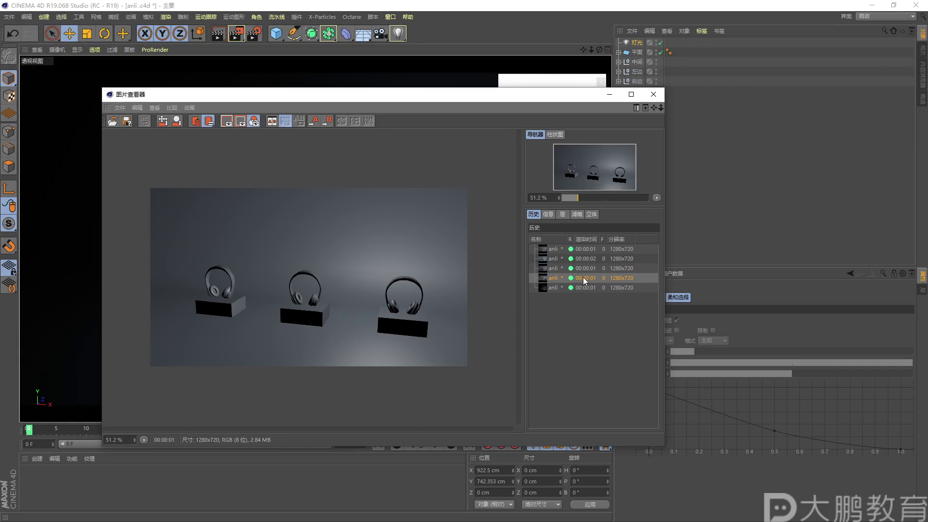
pyautogui.click(553, 287)
pyautogui.moveTo(378, 257)
pyautogui.mouseDown()
pyautogui.moveTo(379, 309)
pyautogui.moveTo(362, 216)
pyautogui.mouseUp()
pyautogui.press('Escape')
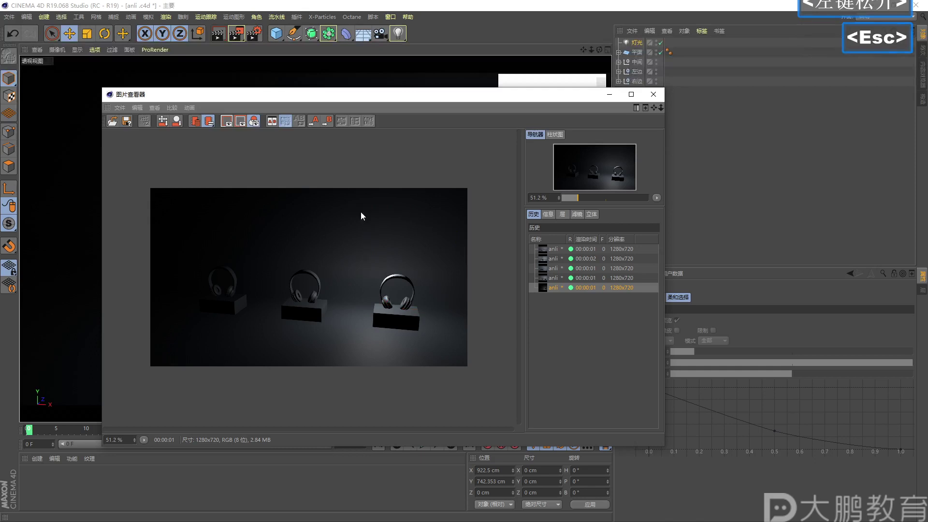
pyautogui.click(653, 94)
# Change the omni light's colour to a saturated blue
pyautogui.click(632, 44)
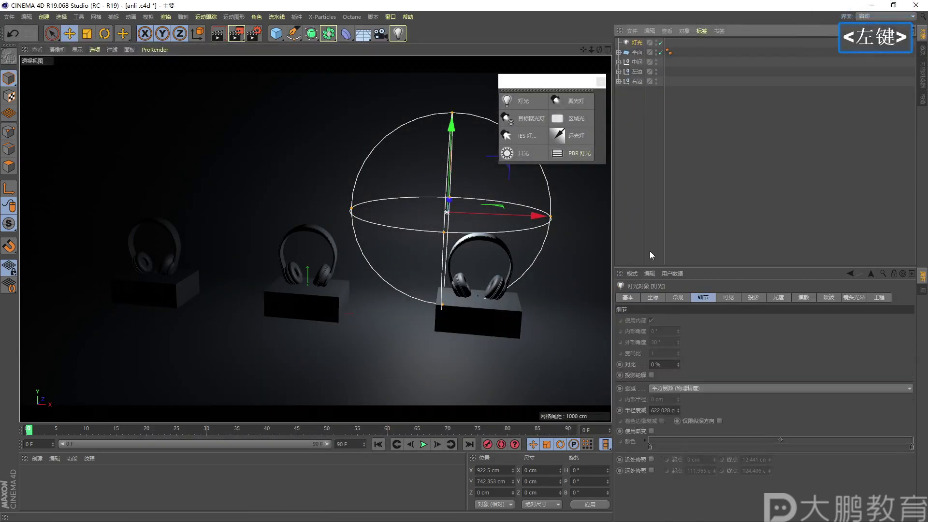
pyautogui.scroll(-1, 33, 259)
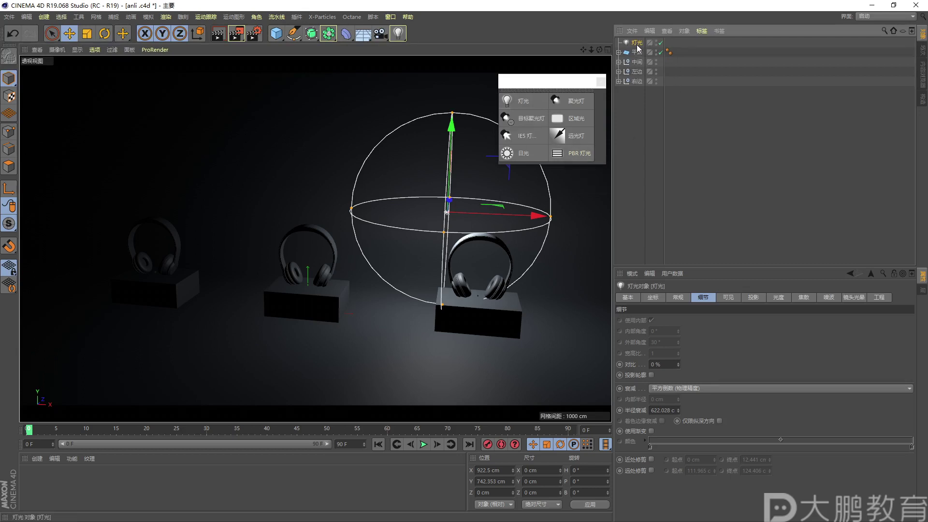
pyautogui.click(678, 298)
pyautogui.keyDown('alt'); pyautogui.moveTo(500, 254); pyautogui.dragTo(501, 257, button='right'); pyautogui.keyUp('alt')
pyautogui.moveTo(757, 346)
pyautogui.mouseDown()
pyautogui.moveTo(816, 344)
pyautogui.moveTo(854, 357)
pyautogui.mouseUp()
pyautogui.click(880, 369)
# Enlarge the blue light's falloff radius and duplicate the light along X to about -723 cm, near the 左边 headphones
pyautogui.click(87, 34)
pyautogui.moveTo(214, 192); pyautogui.dragTo(447, 170)
pyautogui.keyDown('alt'); pyautogui.moveTo(435, 190); pyautogui.dragTo(343, 186, button='right'); pyautogui.keyUp('alt')
pyautogui.click(72, 40)
pyautogui.keyDown('ctrl'); pyautogui.moveTo(534, 208); pyautogui.dragTo(352, 200); pyautogui.keyUp('ctrl')
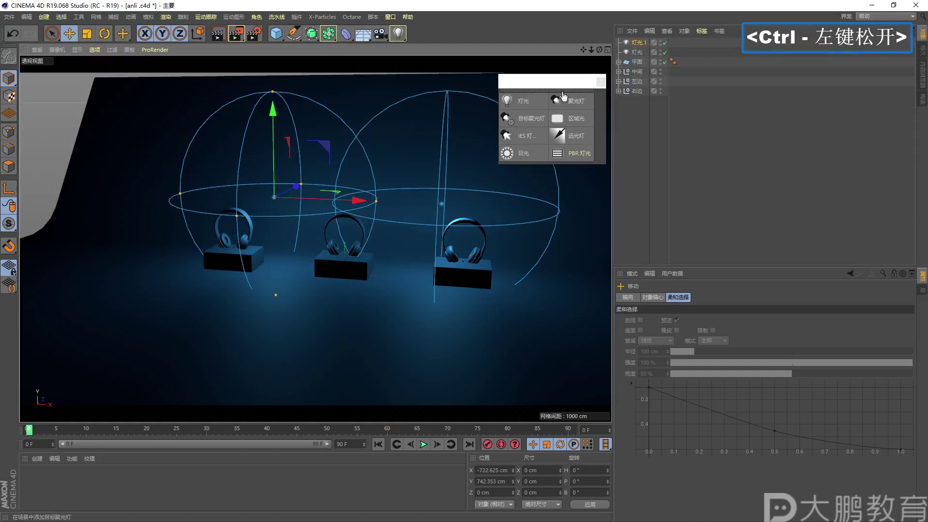
# Set the duplicated light's colour to purple with H 278°, S 67% and V 85%
pyautogui.click(627, 44)
pyautogui.moveTo(715, 344); pyautogui.dragTo(861, 343)
pyautogui.click(832, 358)
pyautogui.keyDown('alt'); pyautogui.moveTo(423, 282); pyautogui.dragTo(440, 294, button='right'); pyautogui.keyUp('alt')
pyautogui.keyDown('alt'); pyautogui.moveTo(440, 294); pyautogui.dragTo(417, 303, button='middle'); pyautogui.keyUp('alt')
pyautogui.keyDown('alt'); pyautogui.moveTo(417, 303); pyautogui.dragTo(408, 306, button='right'); pyautogui.keyUp('alt')
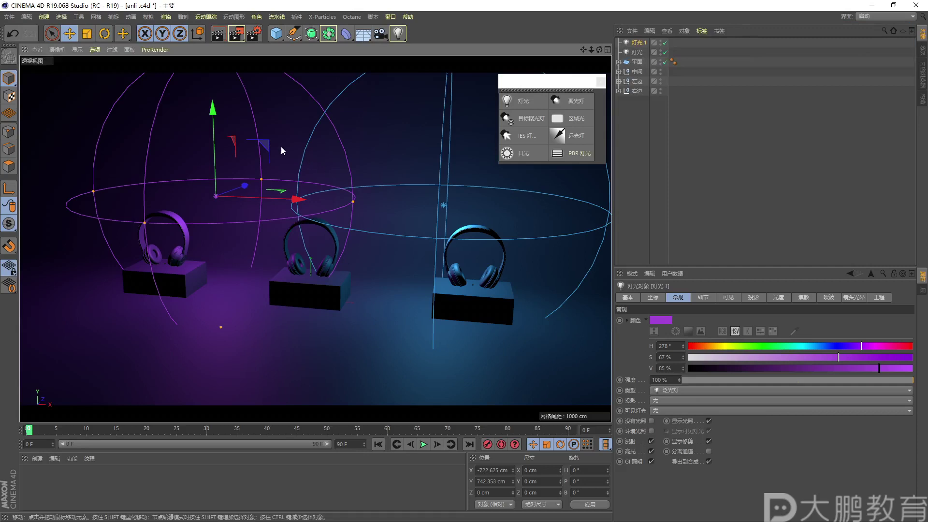
# Examine how the purple and blue lights meet and blend around the middle headphones
pyautogui.press('F2')
pyautogui.moveTo(269, 338); pyautogui.dragTo(298, 346)
pyautogui.moveTo(269, 360); pyautogui.dragTo(293, 364)
pyautogui.moveTo(259, 377)
pyautogui.mouseDown()
pyautogui.moveTo(295, 381)
pyautogui.moveTo(295, 390)
pyautogui.mouseUp()
pyautogui.moveTo(273, 354)
pyautogui.mouseDown()
pyautogui.moveTo(285, 358)
pyautogui.moveTo(303, 330)
pyautogui.mouseUp()
pyautogui.moveTo(302, 292); pyautogui.dragTo(249, 430)
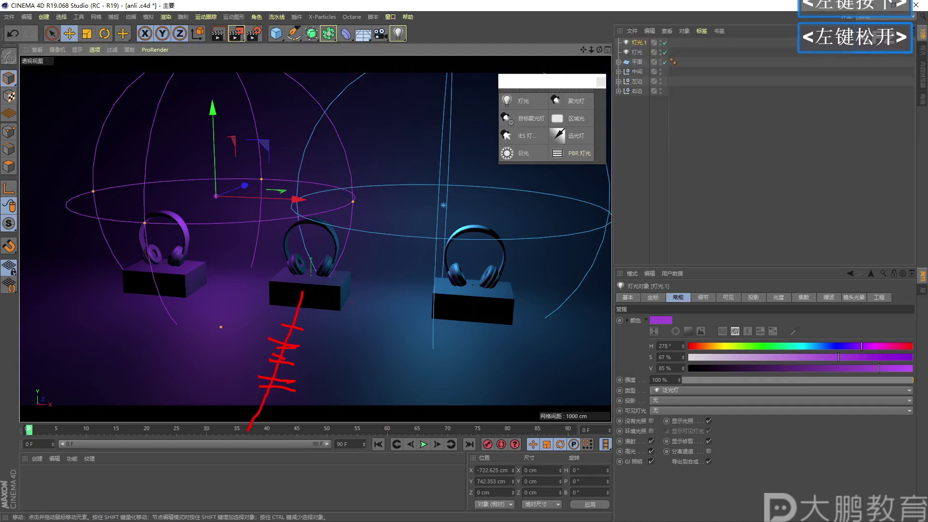
pyautogui.press('Escape')
pyautogui.keyDown('alt'); pyautogui.moveTo(310, 283); pyautogui.dragTo(310, 297, button='right'); pyautogui.keyUp('alt')
pyautogui.keyDown('alt'); pyautogui.moveTo(310, 298); pyautogui.dragTo(307, 315, button='middle'); pyautogui.keyUp('alt')
pyautogui.keyDown('alt'); pyautogui.moveTo(306, 315); pyautogui.dragTo(240, 257, button='right'); pyautogui.keyUp('alt')
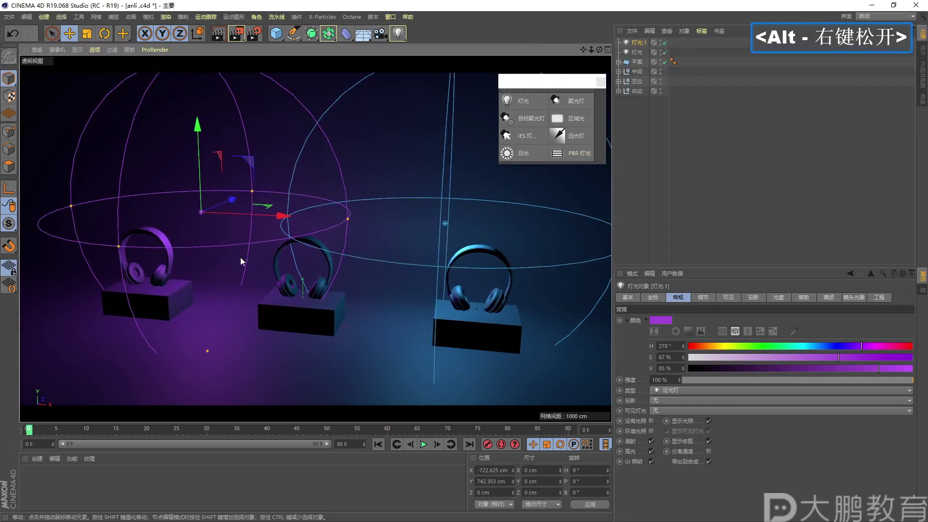
# Examine the overlap of the purple and blue lights' falloff ranges between the headphones
pyautogui.keyDown('alt'); pyautogui.moveTo(309, 289); pyautogui.dragTo(297, 290, button='right'); pyautogui.keyUp('alt')
pyautogui.keyDown('alt'); pyautogui.moveTo(297, 290); pyautogui.dragTo(321, 300, button='middle'); pyautogui.keyUp('alt')
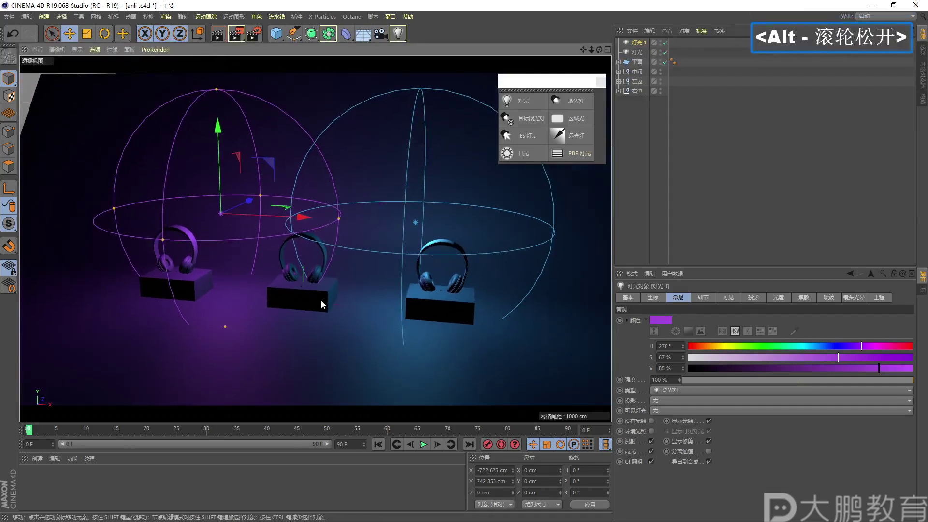
pyautogui.scroll(-1, 337, 305)
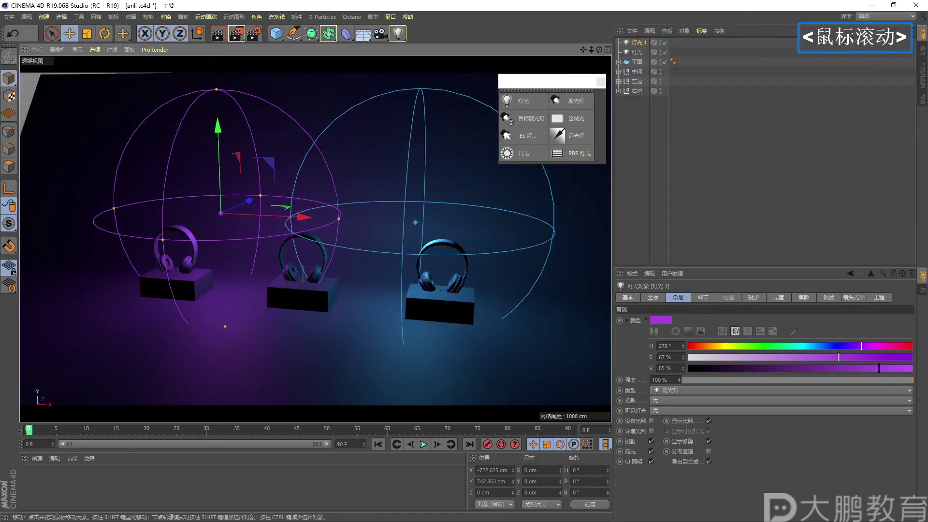
pyautogui.press('F2')
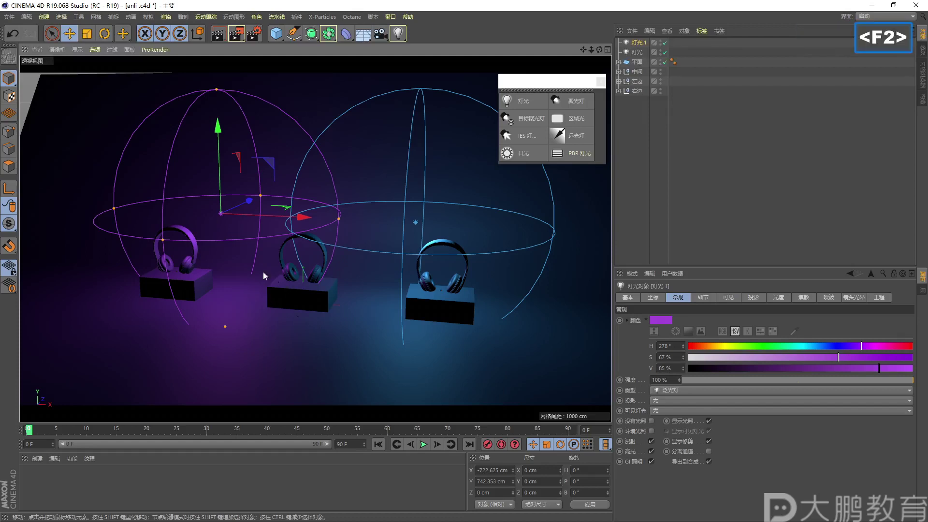
pyautogui.moveTo(181, 219)
pyautogui.mouseDown()
pyautogui.moveTo(230, 197)
pyautogui.moveTo(197, 196)
pyautogui.mouseUp()
pyautogui.moveTo(298, 227)
pyautogui.mouseDown()
pyautogui.moveTo(405, 277)
pyautogui.moveTo(304, 217)
pyautogui.mouseUp()
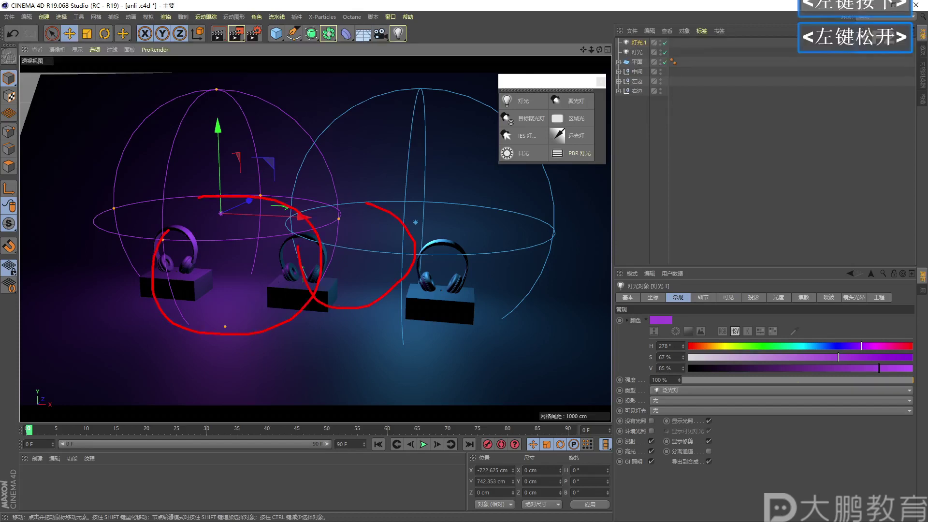
pyautogui.press('Escape')
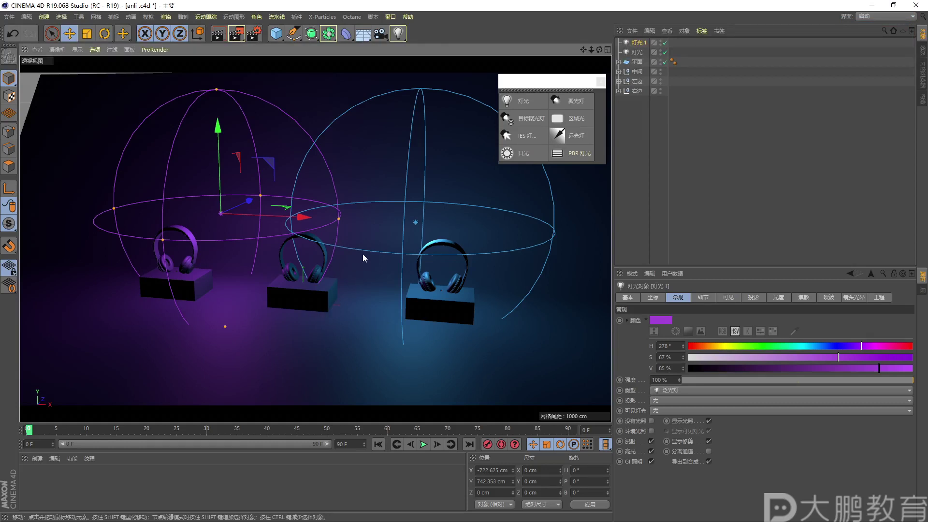
pyautogui.press('F2')
pyautogui.moveTo(556, 108)
pyautogui.mouseDown()
pyautogui.moveTo(561, 135)
pyautogui.moveTo(556, 111)
pyautogui.mouseUp()
pyautogui.press('Escape')
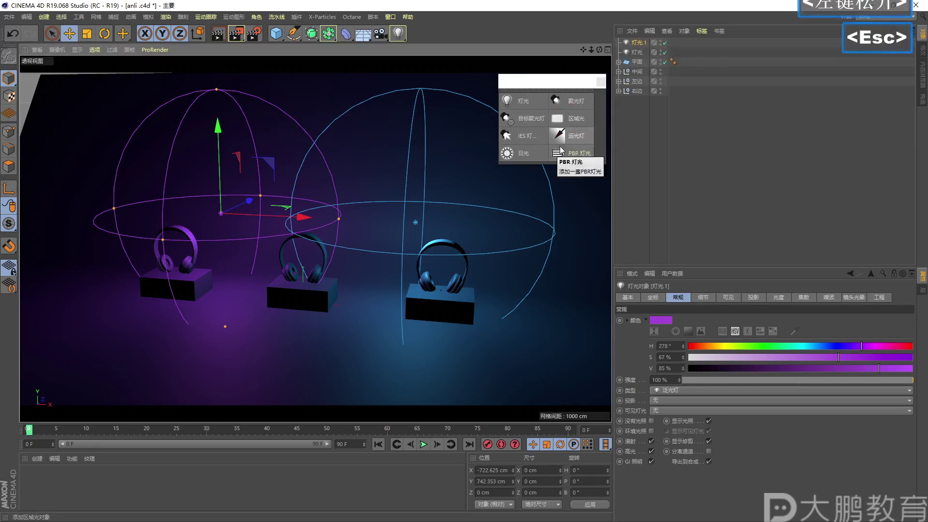
# Delete both omni lights, 灯光.1 and 灯光, from the scene
pyautogui.click(636, 44)
pyautogui.press('Delete')
pyautogui.click(637, 44)
pyautogui.press('Delete')
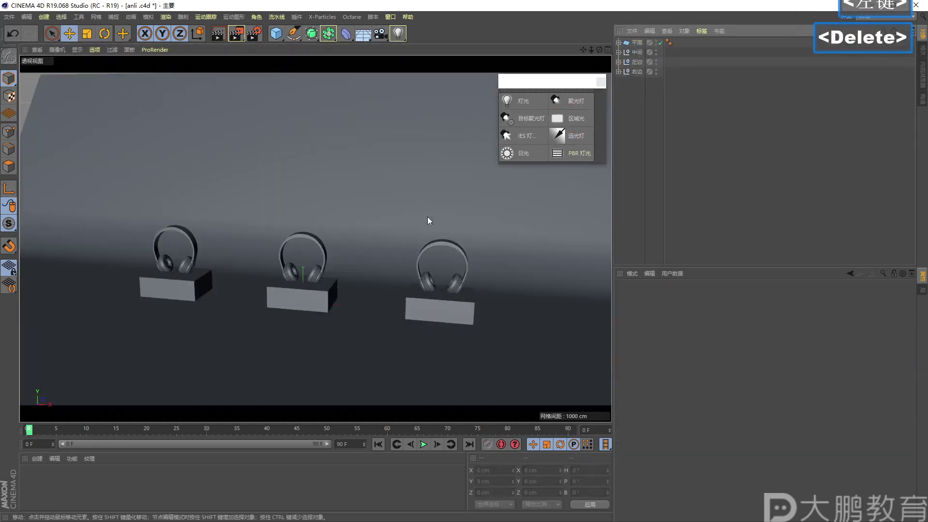
# Add an area light and raise it above the middle headphones to about Y 792 cm
pyautogui.click(557, 118)
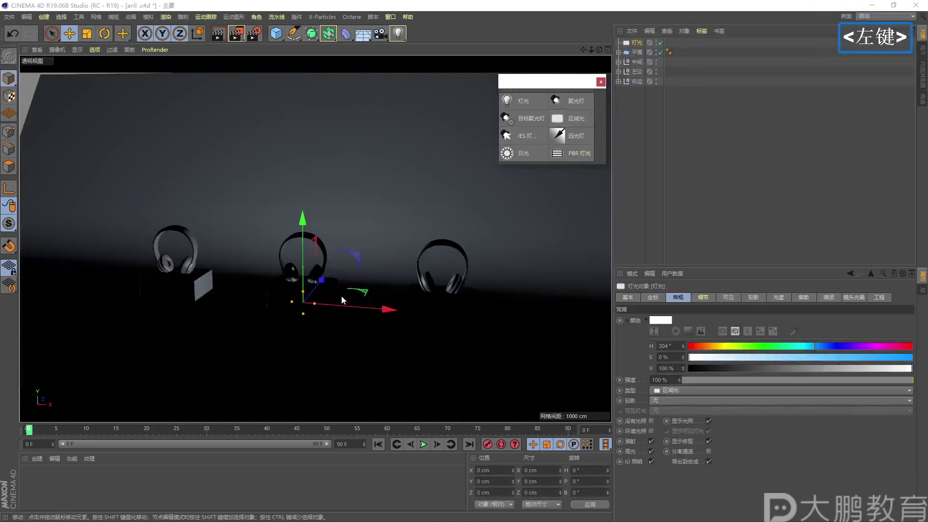
pyautogui.keyDown('alt'); pyautogui.moveTo(343, 299); pyautogui.dragTo(287, 314); pyautogui.keyUp('alt')
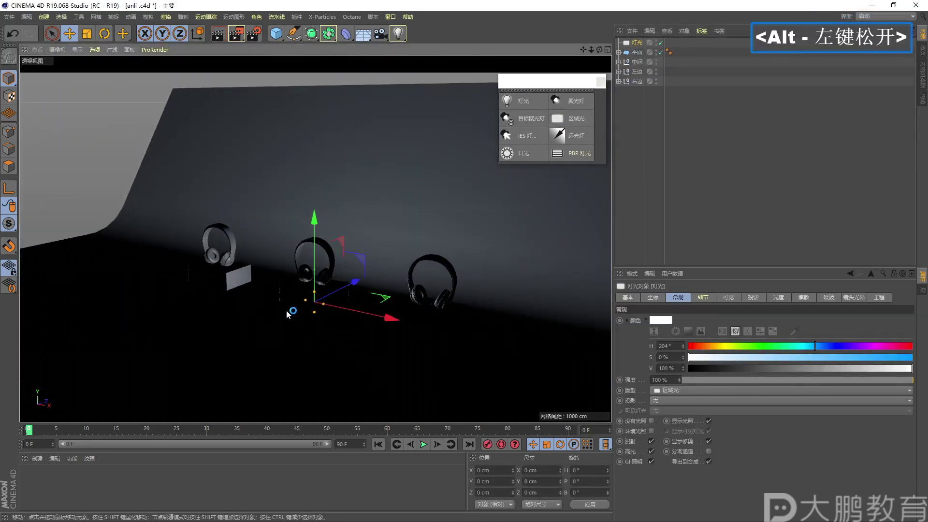
pyautogui.keyDown('alt'); pyautogui.moveTo(303, 288); pyautogui.dragTo(333, 292, button='right'); pyautogui.keyUp('alt')
pyautogui.keyDown('alt'); pyautogui.moveTo(332, 292); pyautogui.dragTo(320, 290, button='middle'); pyautogui.keyUp('alt')
pyautogui.keyDown('alt'); pyautogui.moveTo(320, 290); pyautogui.dragTo(328, 294, button='right'); pyautogui.keyUp('alt')
pyautogui.keyDown('alt'); pyautogui.moveTo(316, 302); pyautogui.dragTo(309, 270); pyautogui.keyUp('alt')
# Examine the area light's rectangular emitter and its facing direction from the side
pyautogui.moveTo(302, 223); pyautogui.dragTo(240, 255)
pyautogui.press('F2')
pyautogui.moveTo(307, 177); pyautogui.dragTo(314, 163)
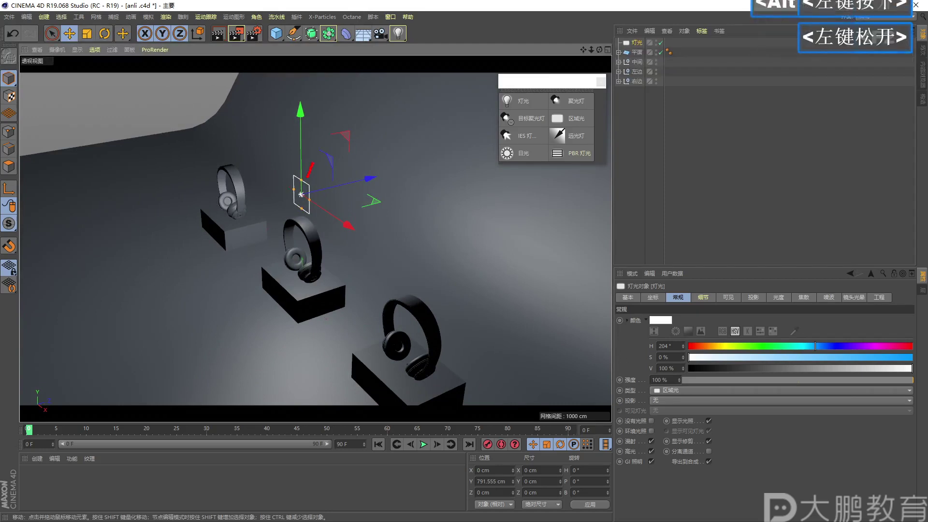
pyautogui.moveTo(251, 188); pyautogui.dragTo(213, 188)
pyautogui.moveTo(282, 208); pyautogui.dragTo(263, 231)
pyautogui.press('Escape')
# Lower the area light to about Y 586 cm and move it in front of the headphones to about Z -751 cm
pyautogui.keyDown('alt'); pyautogui.moveTo(267, 265); pyautogui.dragTo(300, 261, button='right'); pyautogui.keyUp('alt')
pyautogui.moveTo(306, 101); pyautogui.dragTo(309, 134)
pyautogui.keyDown('alt'); pyautogui.moveTo(358, 215); pyautogui.dragTo(382, 215, button='right'); pyautogui.keyUp('alt')
pyautogui.moveTo(367, 222)
pyautogui.keyDown('alt'); pyautogui.mouseDown()
pyautogui.moveTo(292, 254)
pyautogui.moveTo(246, 248)
pyautogui.moveTo(209, 275)
pyautogui.moveTo(264, 280)
pyautogui.moveTo(254, 285)
pyautogui.mouseUp(); pyautogui.keyUp('alt')
pyautogui.press('F2')
pyautogui.press('Escape')
pyautogui.keyDown('alt'); pyautogui.moveTo(253, 285); pyautogui.dragTo(312, 209, button='right'); pyautogui.keyUp('alt')
pyautogui.moveTo(327, 185); pyautogui.dragTo(235, 250)
pyautogui.keyDown('alt'); pyautogui.scroll(-2, 237, 252); pyautogui.keyUp('alt')
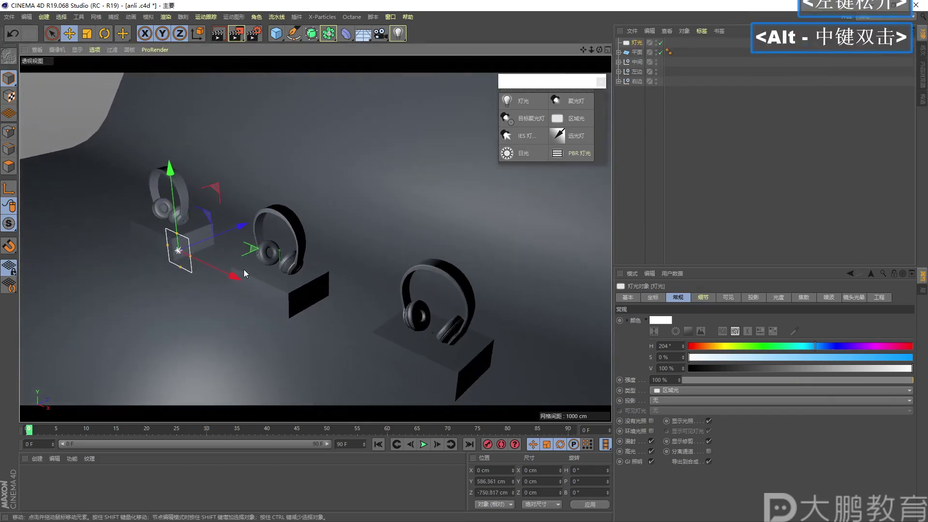
pyautogui.click(198, 241)
pyautogui.press('Escape')
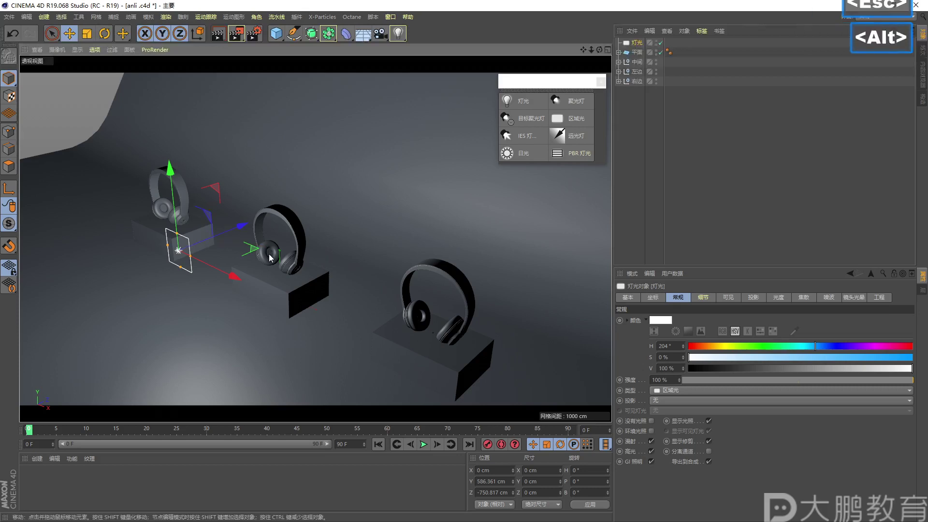
# Move the area light farther from the headphones along Z to about -975 cm
pyautogui.keyDown('alt'); pyautogui.moveTo(269, 257); pyautogui.dragTo(234, 199, button='middle'); pyautogui.keyUp('alt')
pyautogui.moveTo(234, 200); pyautogui.dragTo(258, 260)
pyautogui.keyDown('alt'); pyautogui.moveTo(258, 260); pyautogui.dragTo(271, 238, button='middle'); pyautogui.keyUp('alt')
pyautogui.keyDown('alt'); pyautogui.moveTo(271, 238); pyautogui.dragTo(285, 241, button='right'); pyautogui.keyUp('alt')
pyautogui.keyDown('alt'); pyautogui.moveTo(285, 241); pyautogui.dragTo(288, 235, button='middle'); pyautogui.keyUp('alt')
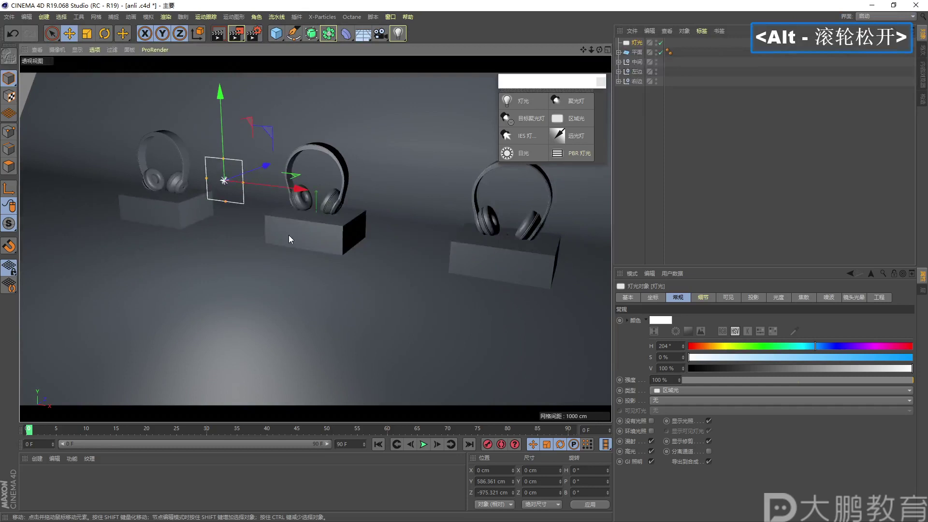
pyautogui.keyDown('alt'); pyautogui.moveTo(327, 250); pyautogui.dragTo(315, 262, button='right'); pyautogui.keyUp('alt')
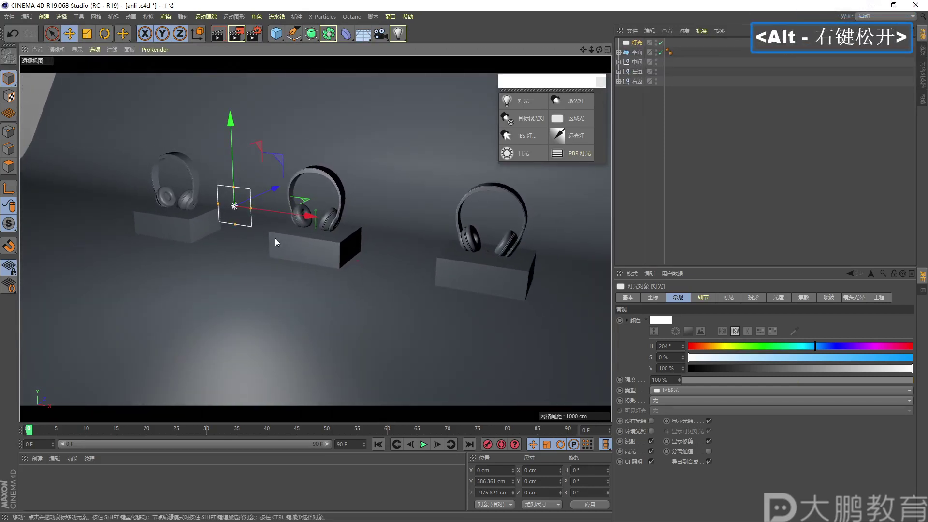
# Select the area light and examine its colour setting and the categories of its attributes
pyautogui.click(636, 45)
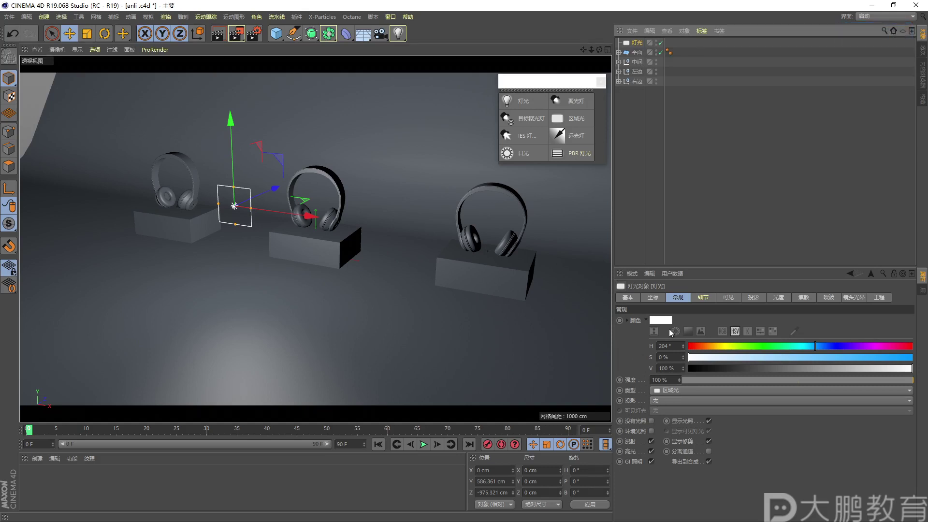
pyautogui.press('F2')
pyautogui.moveTo(671, 332); pyautogui.dragTo(653, 320)
pyautogui.press('Escape')
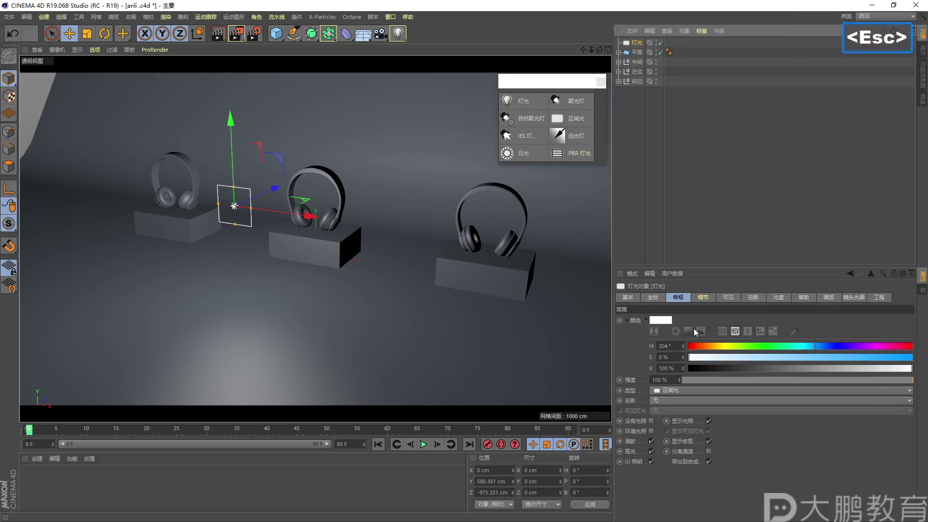
pyautogui.press('F2')
pyautogui.moveTo(235, 183)
pyautogui.mouseDown()
pyautogui.moveTo(226, 223)
pyautogui.moveTo(233, 183)
pyautogui.mouseUp()
pyautogui.press('Escape')
pyautogui.press('F2')
pyautogui.moveTo(611, 286)
pyautogui.mouseDown()
pyautogui.moveTo(610, 315)
pyautogui.moveTo(808, 314)
pyautogui.moveTo(888, 278)
pyautogui.mouseUp()
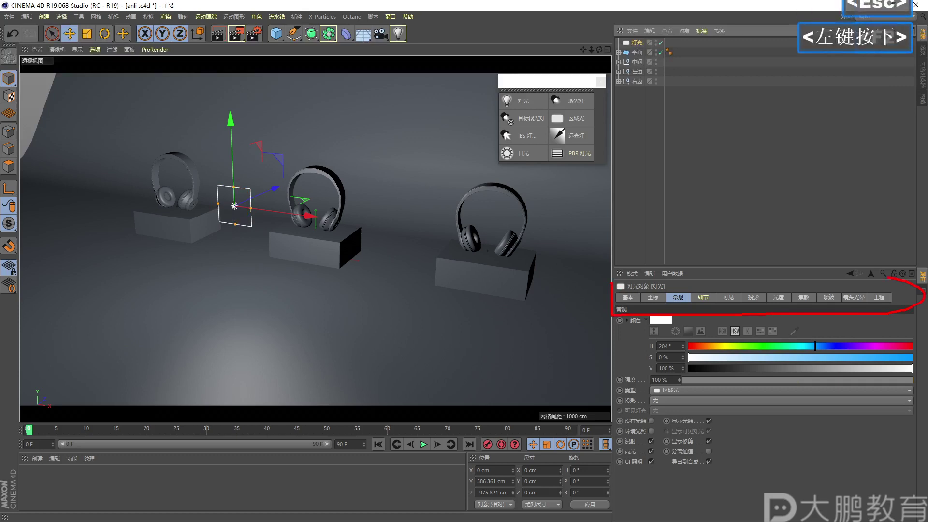
# Set the area light's shadow type to 区域 and enable shadow (投影) display in the viewport
pyautogui.click(654, 400)
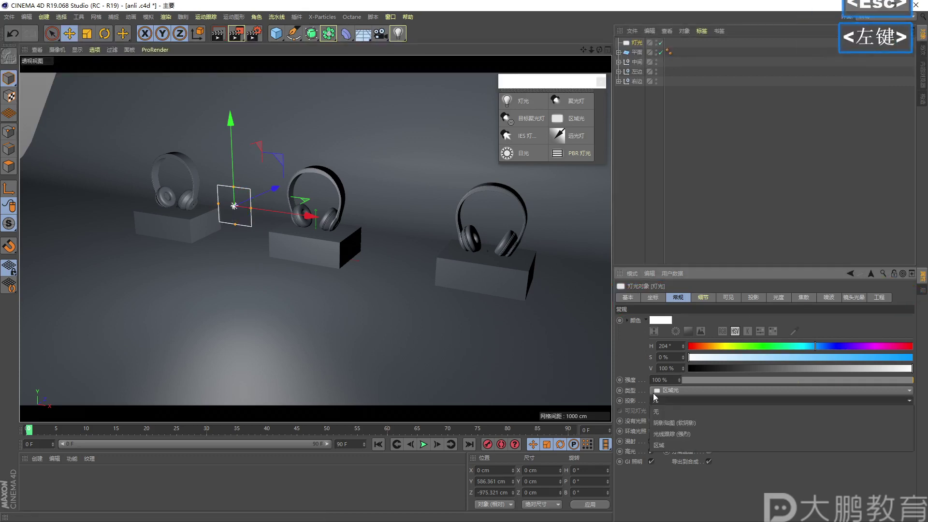
pyautogui.click(661, 443)
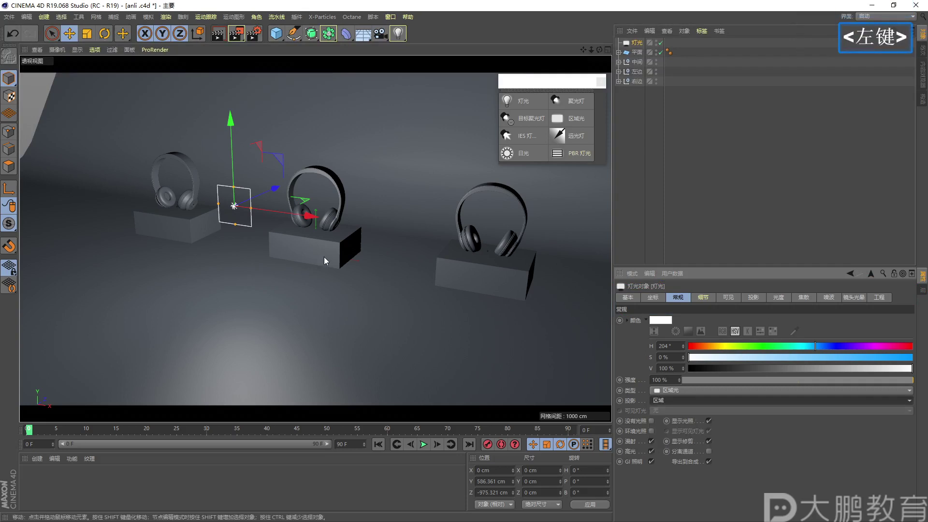
pyautogui.click(95, 50)
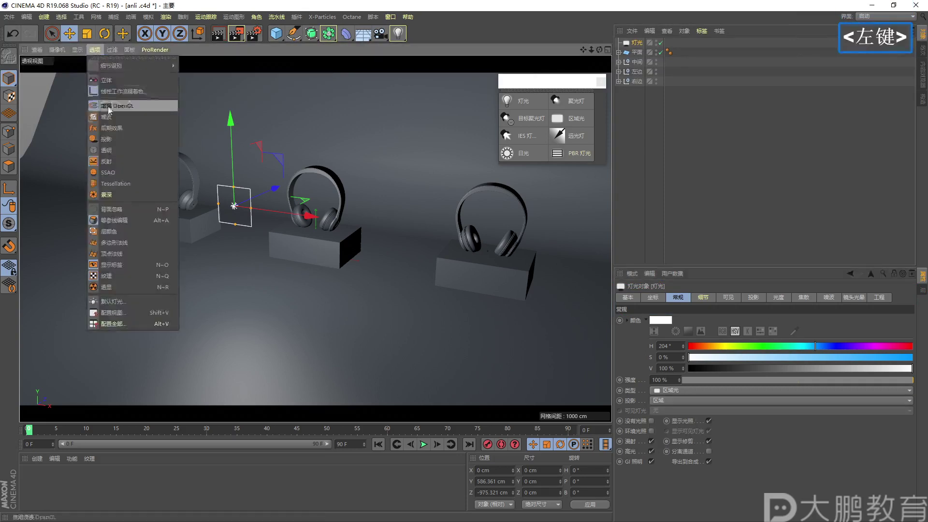
pyautogui.click(107, 139)
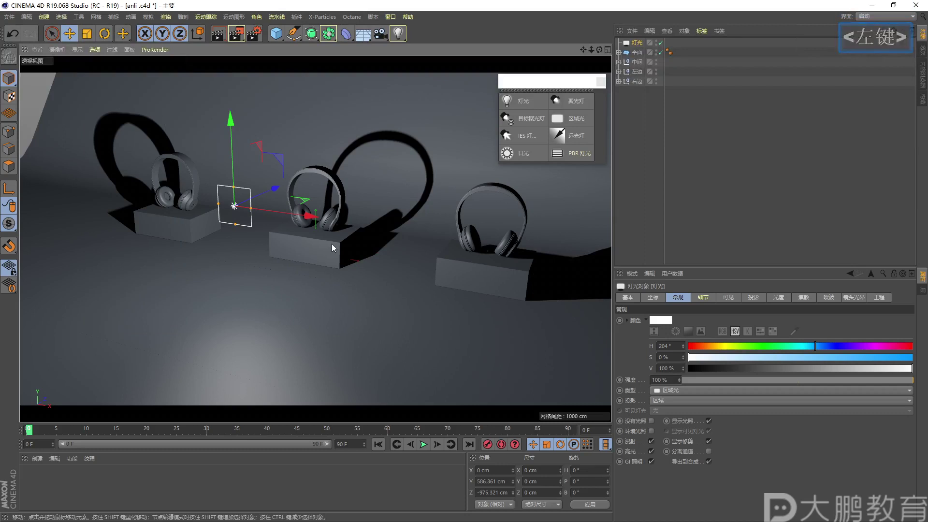
# Move the area light farther back to about Z -1636 cm and lower it to about Y 566 cm
pyautogui.keyDown('alt'); pyautogui.moveTo(336, 238); pyautogui.dragTo(329, 263); pyautogui.keyUp('alt')
pyautogui.keyDown('alt'); pyautogui.moveTo(329, 261); pyautogui.dragTo(355, 263, button='middle'); pyautogui.keyUp('alt')
pyautogui.moveTo(323, 211); pyautogui.dragTo(295, 252)
pyautogui.moveTo(295, 252)
pyautogui.keyDown('alt'); pyautogui.mouseDown(button='right')
pyautogui.moveTo(306, 257)
pyautogui.moveTo(300, 252)
pyautogui.mouseUp(button='right'); pyautogui.keyUp('alt')
pyautogui.moveTo(260, 175); pyautogui.dragTo(261, 193)
# Examine the headphone shadows on the backdrop with viewport shadow display enabled
pyautogui.click(95, 50)
pyautogui.click(120, 142)
pyautogui.press('F2')
pyautogui.moveTo(116, 207); pyautogui.dragTo(135, 208)
pyautogui.moveTo(173, 156); pyautogui.dragTo(233, 167)
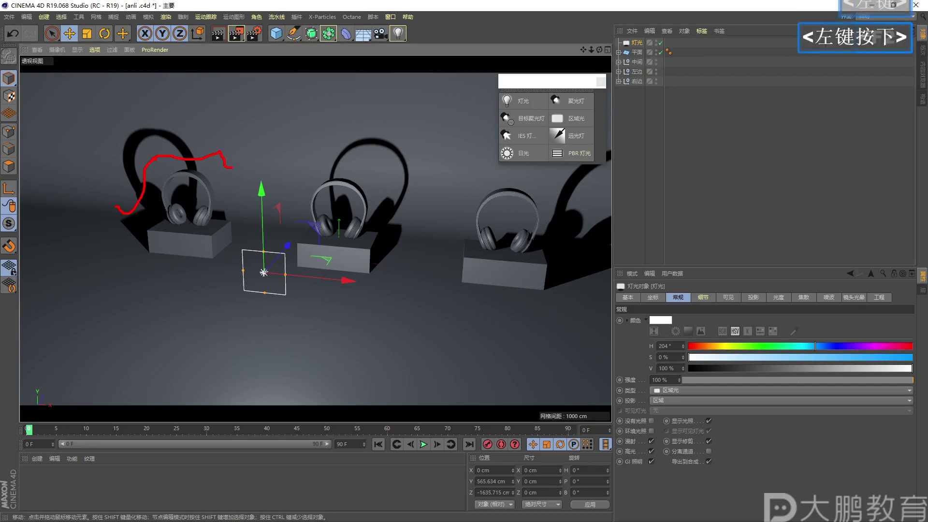
pyautogui.moveTo(553, 211); pyautogui.dragTo(565, 209)
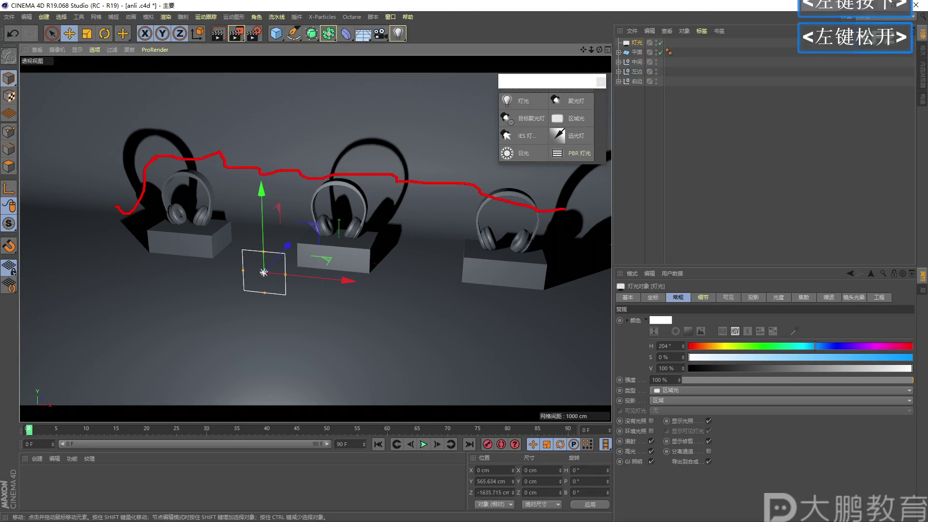
pyautogui.press('F2')
pyautogui.moveTo(145, 162)
pyautogui.mouseDown()
pyautogui.moveTo(508, 293)
pyautogui.moveTo(334, 165)
pyautogui.moveTo(157, 174)
pyautogui.mouseUp()
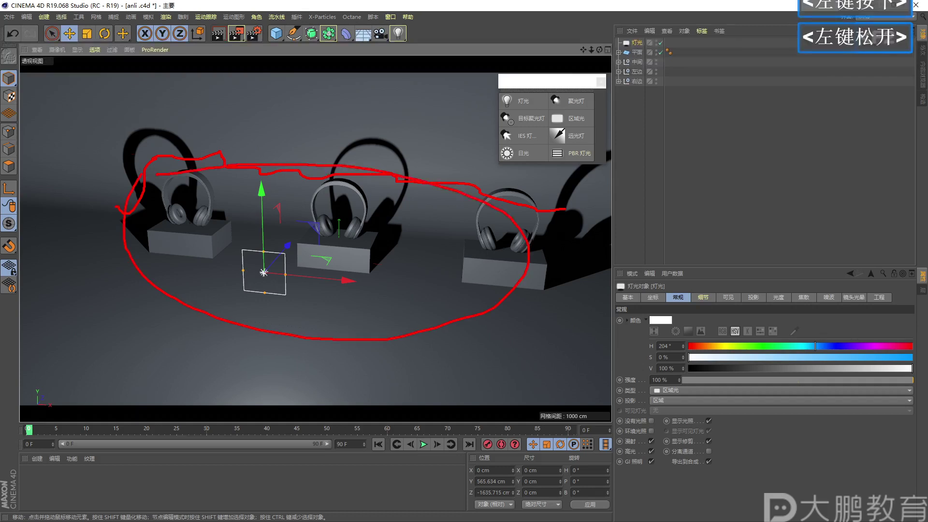
pyautogui.press('Escape')
# Render the scene to the picture viewer, inspect the area shadows and close the viewer
pyautogui.keyDown('alt'); pyautogui.moveTo(294, 239); pyautogui.dragTo(315, 236, button='right'); pyautogui.keyUp('alt')
pyautogui.click(236, 34)
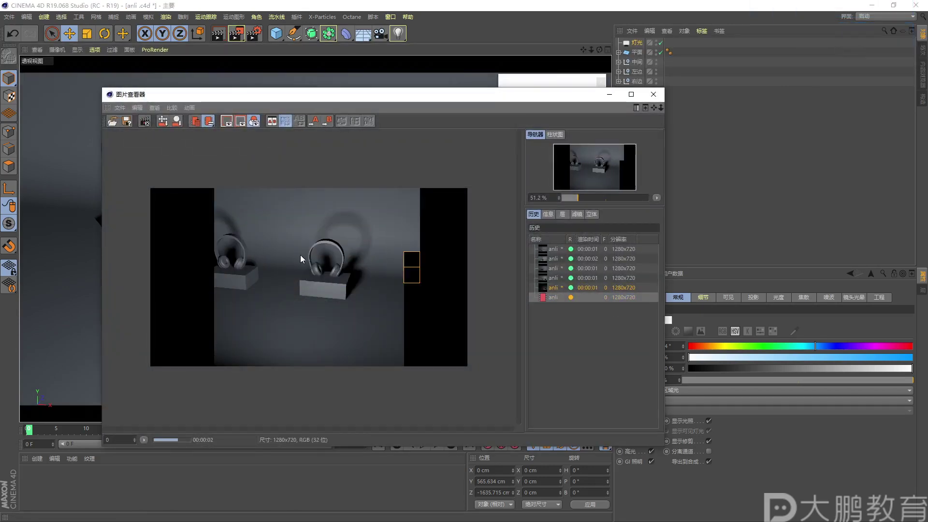
pyautogui.scroll(1, 360, 234)
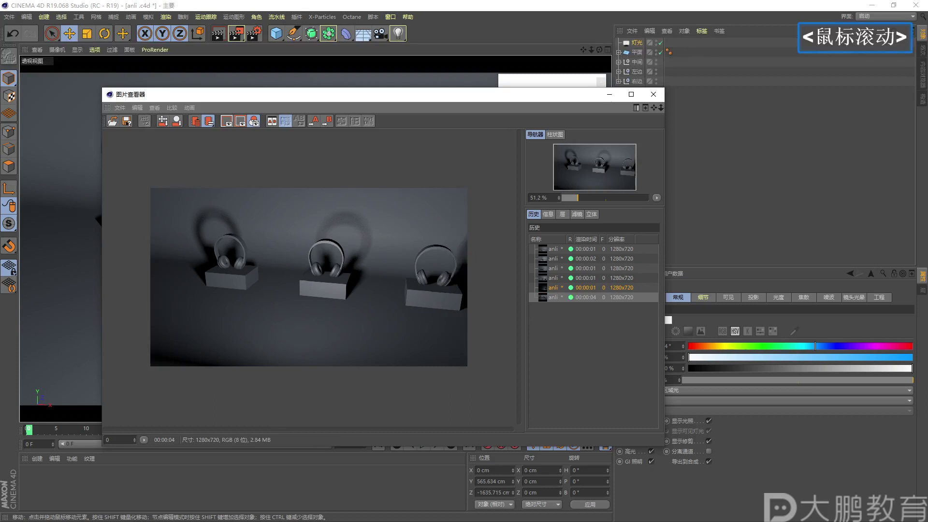
pyautogui.click(653, 95)
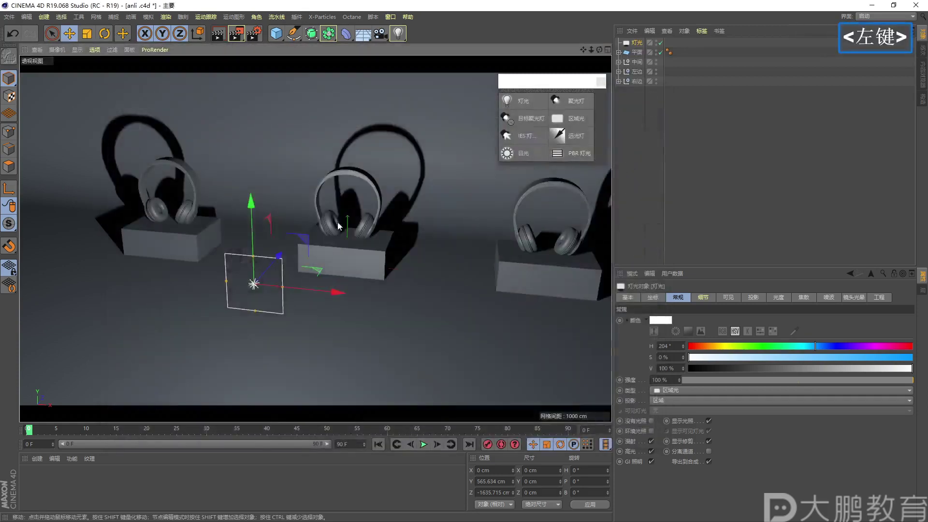
# Turn off shadow (投影) display in the viewport
pyautogui.click(99, 50)
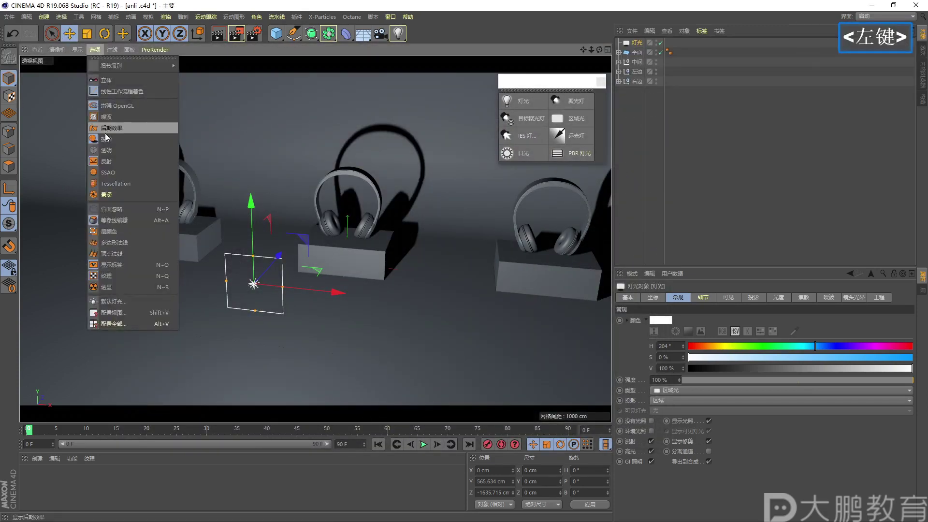
pyautogui.click(260, 141)
pyautogui.click(95, 50)
pyautogui.click(101, 130)
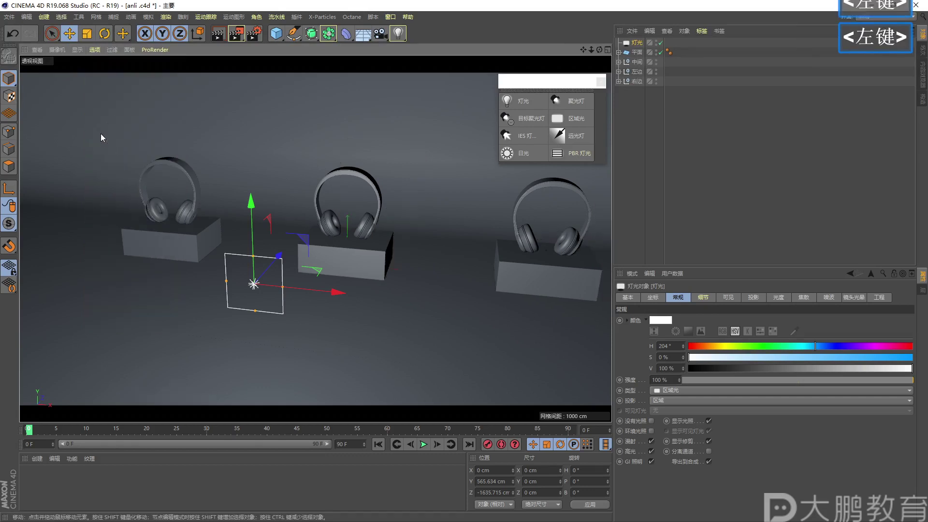
pyautogui.click(95, 51)
pyautogui.click(105, 129)
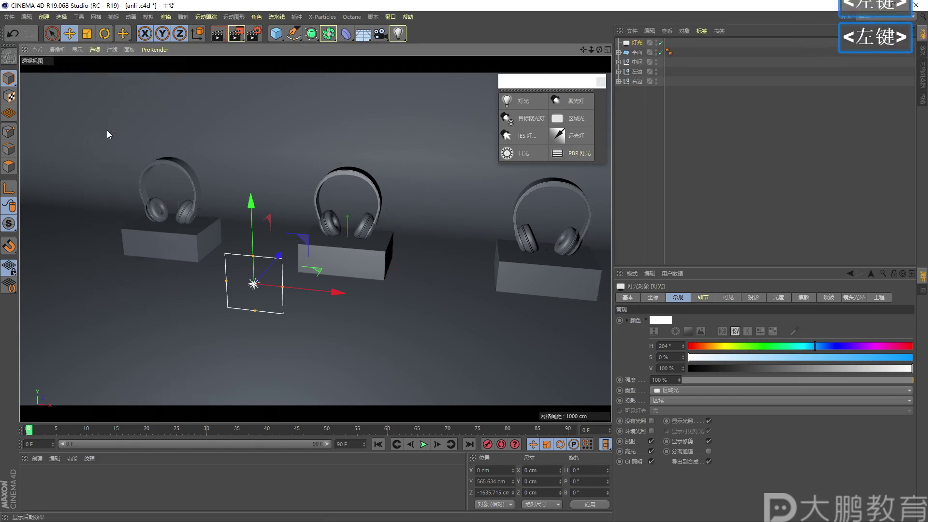
# Examine the selected area light's HSV colour controls together with its emitter in the viewport
pyautogui.keyDown('alt'); pyautogui.moveTo(367, 170); pyautogui.dragTo(321, 182, button='right'); pyautogui.keyUp('alt')
pyautogui.keyDown('alt'); pyautogui.moveTo(321, 181); pyautogui.dragTo(324, 166, button='middle'); pyautogui.keyUp('alt')
pyautogui.click(637, 43)
pyautogui.keyDown('alt'); pyautogui.moveTo(330, 222); pyautogui.dragTo(355, 222, button='right'); pyautogui.keyUp('alt')
pyautogui.scroll(1, 346, 306)
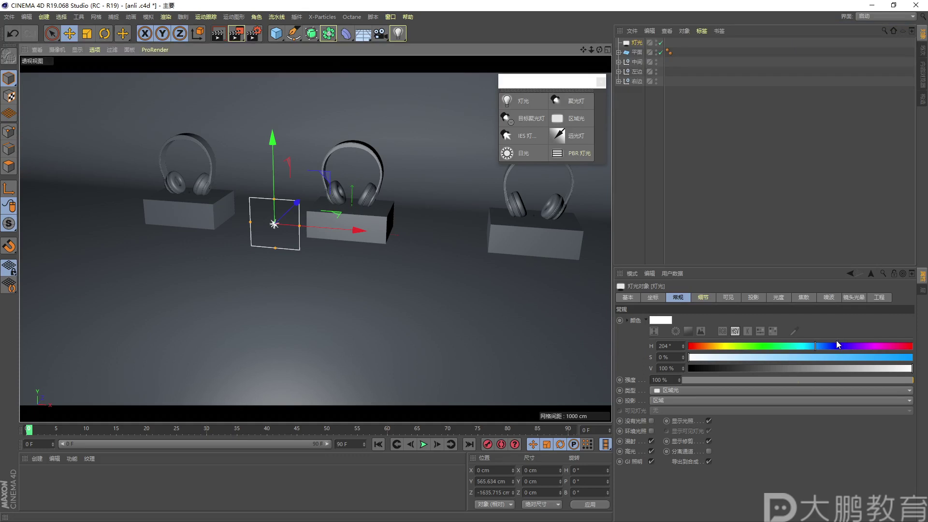
pyautogui.press('F2')
pyautogui.moveTo(797, 346); pyautogui.dragTo(793, 355)
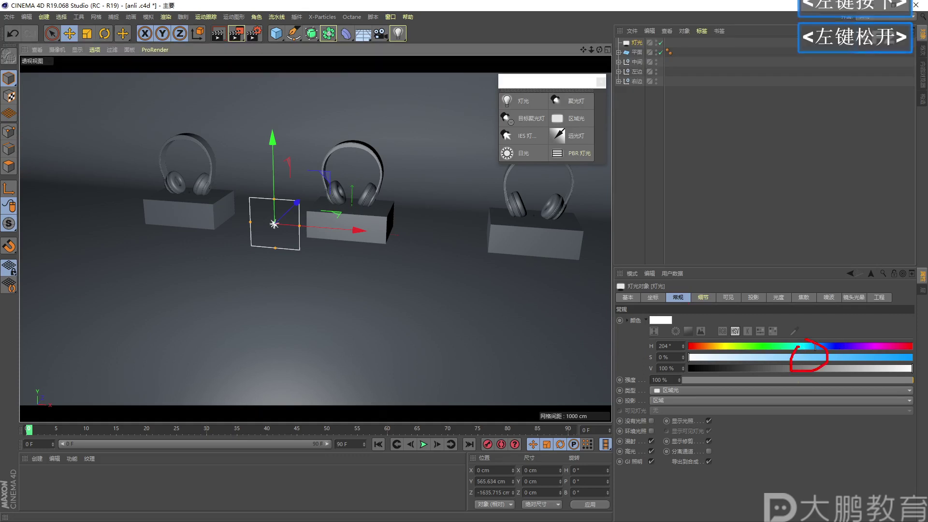
pyautogui.press('F2')
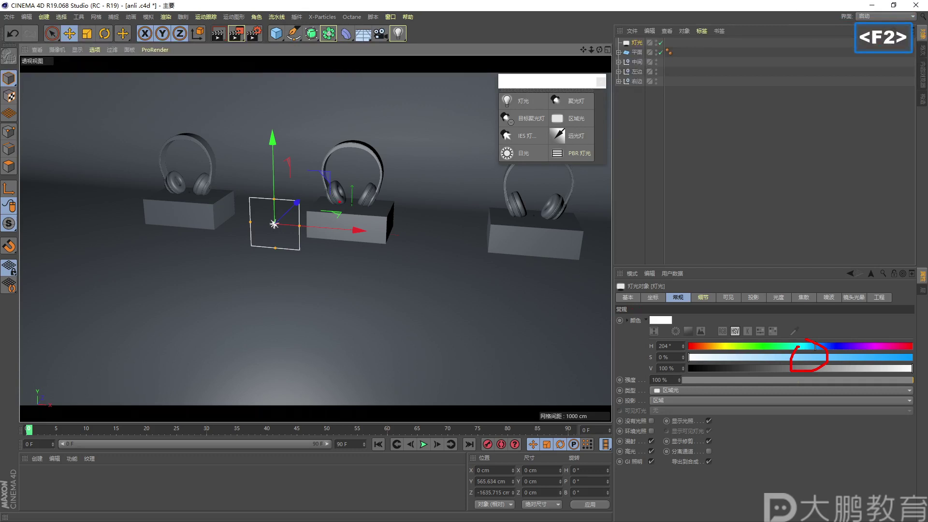
pyautogui.moveTo(222, 173); pyautogui.dragTo(267, 199)
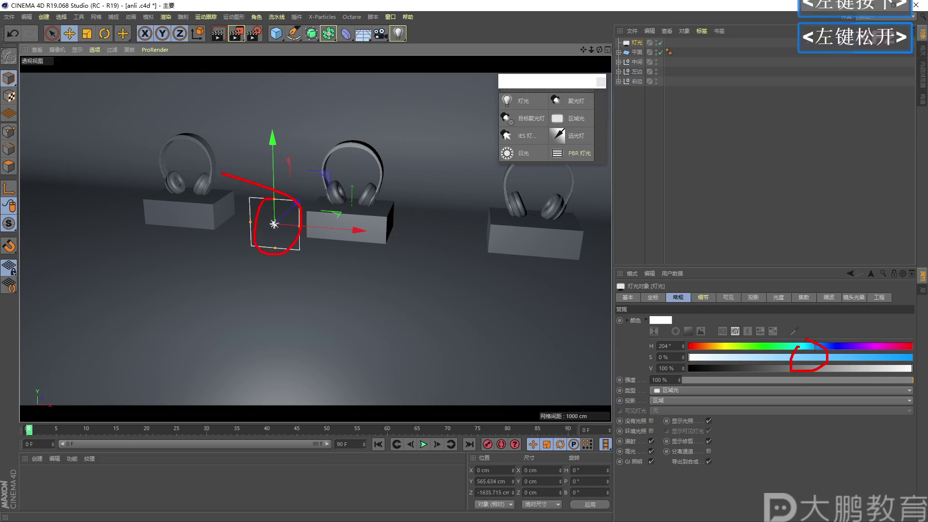
pyautogui.press('Escape')
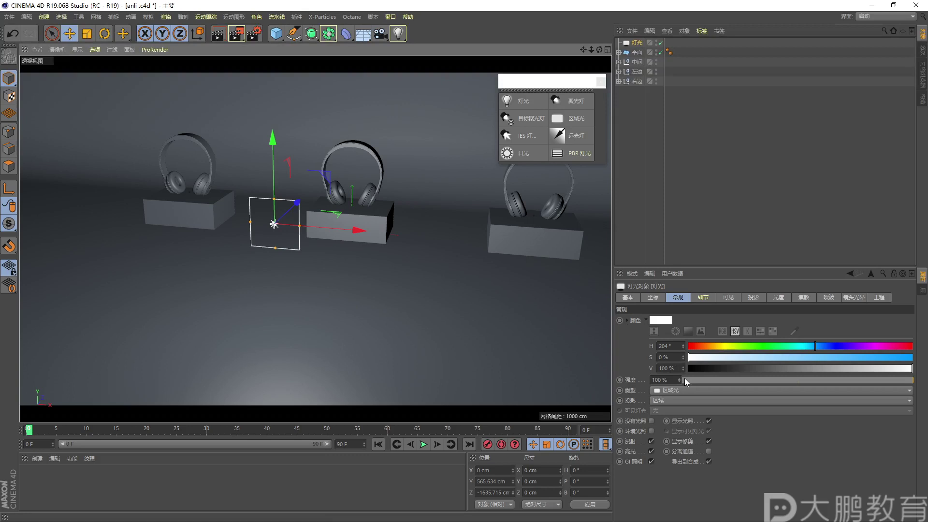
# Try the area light's intensity at 60%, restore it to 100%, and set the shadow type (投影) to 无 (None)
pyautogui.moveTo(678, 381)
pyautogui.mouseDown()
pyautogui.moveTo(725, 380)
pyautogui.moveTo(677, 378)
pyautogui.mouseUp()
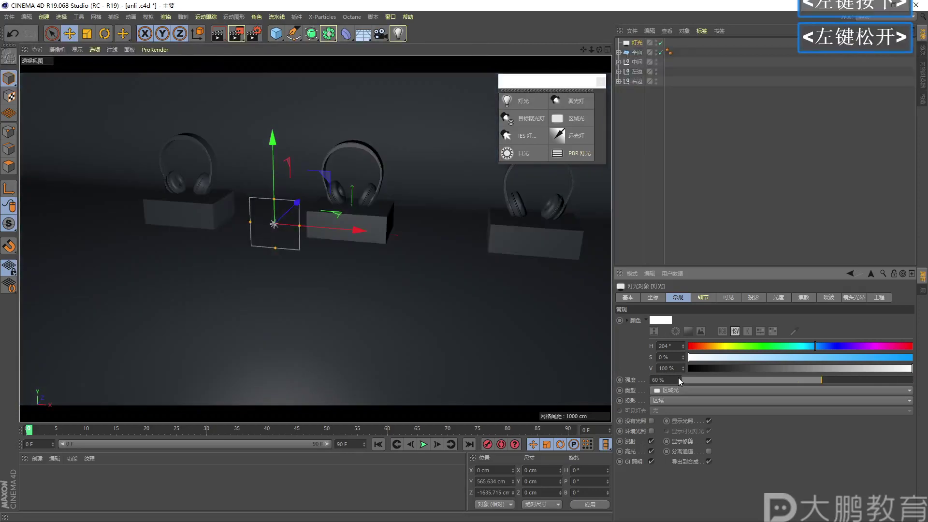
pyautogui.rightClick(677, 378)
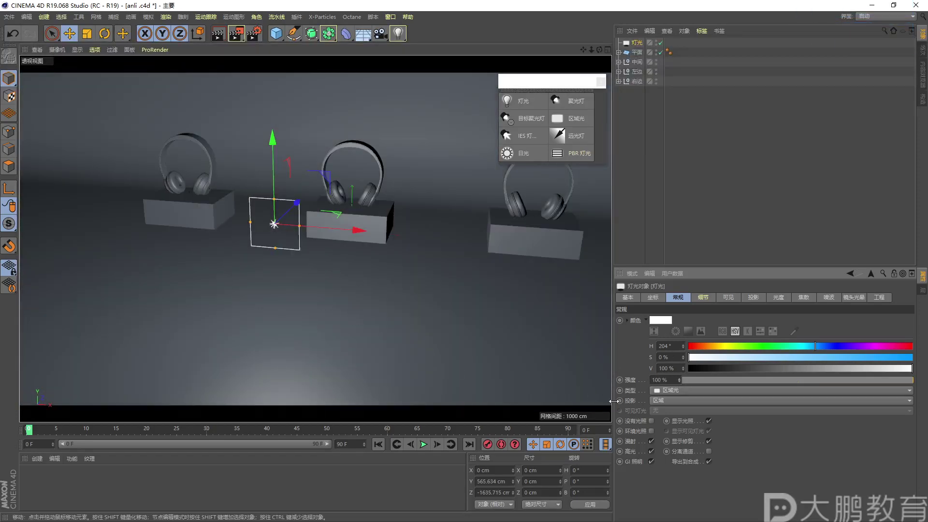
pyautogui.click(661, 401)
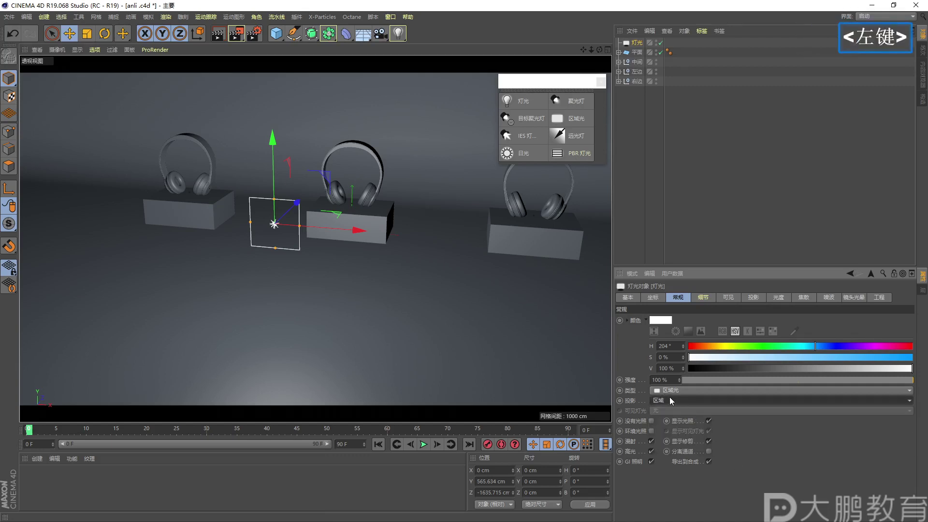
pyautogui.click(668, 410)
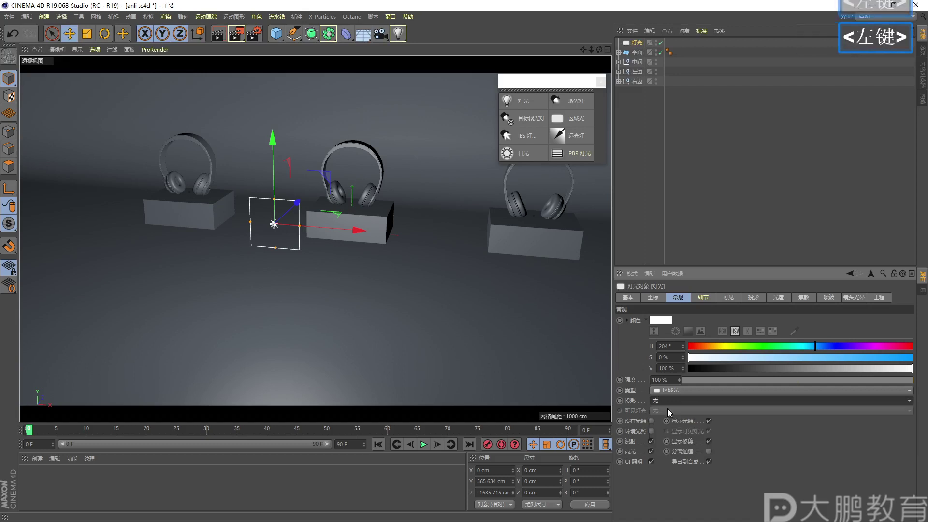
# Set the area light's falloff (衰减) in the detail settings to inverse square, 平方倒数 (物理精度)
pyautogui.click(699, 297)
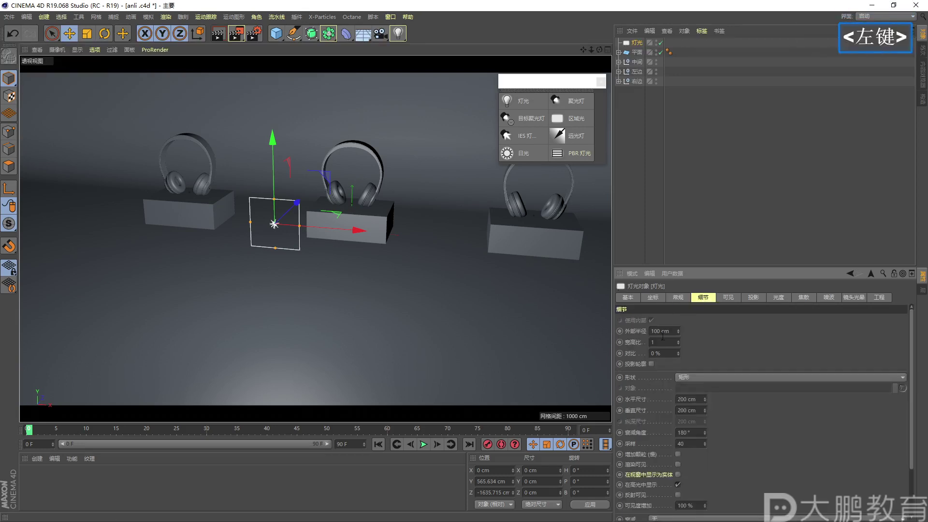
pyautogui.scroll(-3, 642, 417)
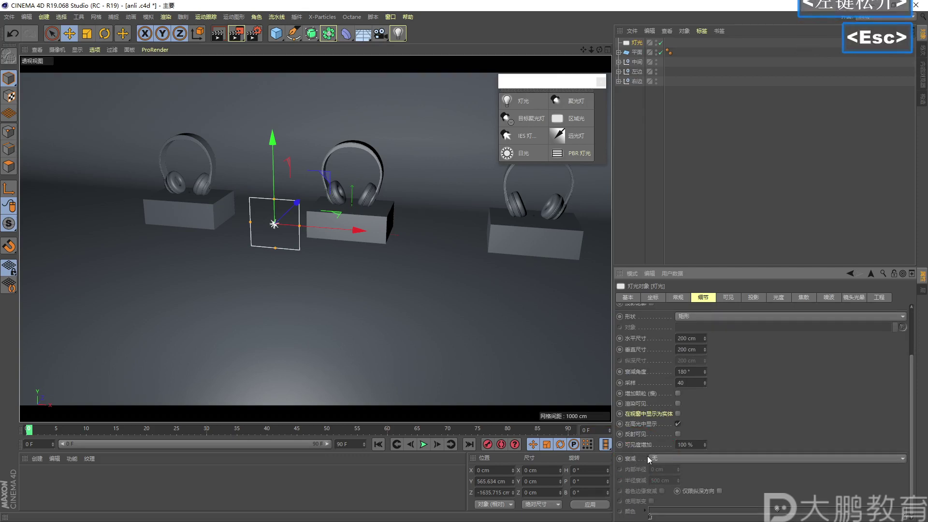
pyautogui.click(654, 458)
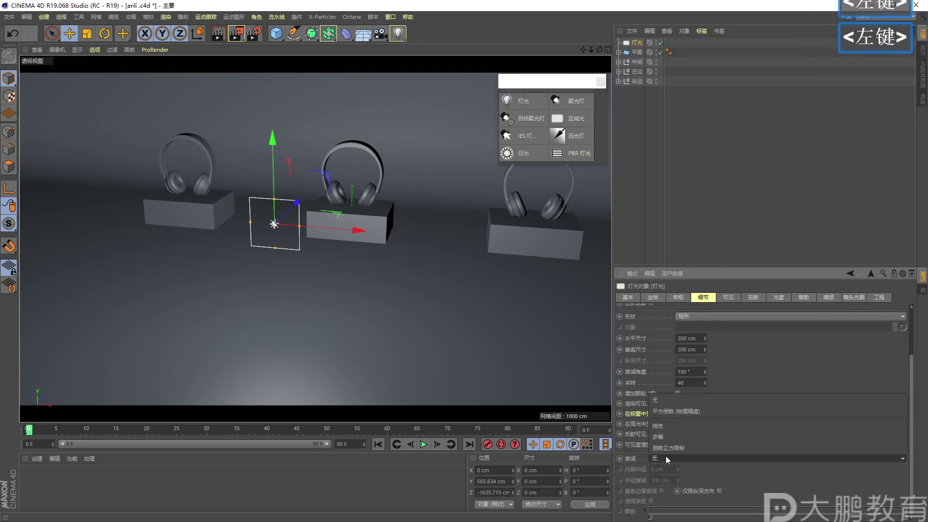
pyautogui.click(665, 411)
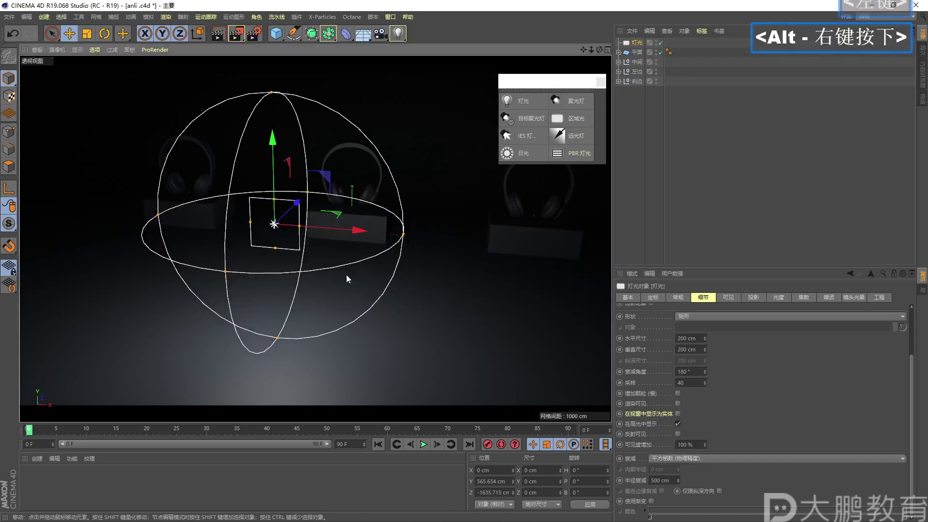
# Move the area light along its Z axis to about -505 cm and scale it up to about 306 cm square
pyautogui.keyDown('alt'); pyautogui.moveTo(347, 275); pyautogui.dragTo(326, 271, button='right'); pyautogui.keyUp('alt')
pyautogui.keyDown('alt'); pyautogui.moveTo(326, 271); pyautogui.dragTo(301, 314, button='middle'); pyautogui.keyUp('alt')
pyautogui.keyDown('alt'); pyautogui.moveTo(300, 314); pyautogui.dragTo(270, 317); pyautogui.keyUp('alt')
pyautogui.keyDown('alt'); pyautogui.moveTo(270, 317); pyautogui.dragTo(290, 307, button='right'); pyautogui.keyUp('alt')
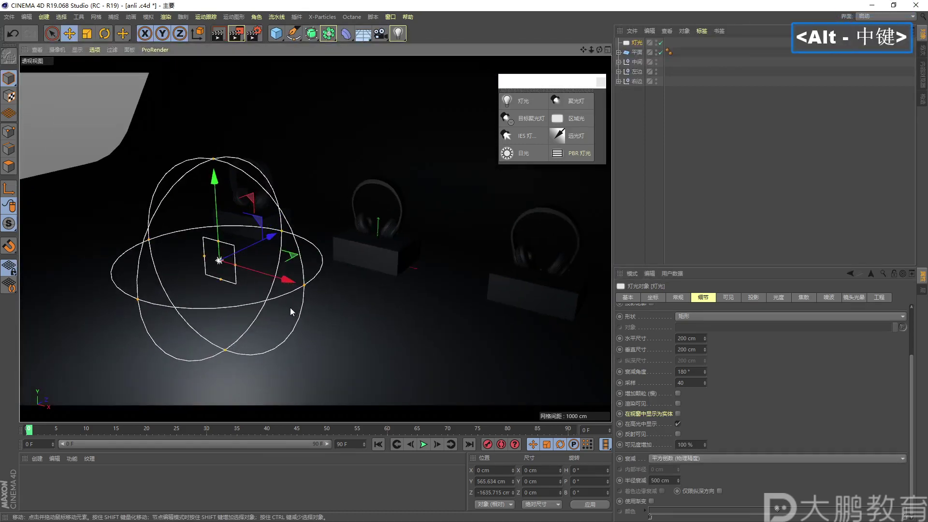
pyautogui.moveTo(272, 237); pyautogui.dragTo(380, 189)
pyautogui.keyDown('alt'); pyautogui.moveTo(349, 230); pyautogui.dragTo(373, 235, button='right'); pyautogui.keyUp('alt')
pyautogui.keyDown('alt'); pyautogui.moveTo(363, 237); pyautogui.dragTo(392, 230); pyautogui.keyUp('alt')
pyautogui.press('t')
pyautogui.moveTo(143, 254); pyautogui.dragTo(267, 220)
pyautogui.keyDown('alt'); pyautogui.moveTo(361, 207); pyautogui.dragTo(347, 230, button='right'); pyautogui.keyUp('alt')
pyautogui.keyDown('alt'); pyautogui.moveTo(347, 230); pyautogui.dragTo(345, 244, button='middle'); pyautogui.keyUp('alt')
# Examine the light's falloff range around the middle headphones and toward the headphones beside them
pyautogui.press('F2')
pyautogui.moveTo(328, 147); pyautogui.dragTo(409, 294)
pyautogui.moveTo(326, 197); pyautogui.dragTo(326, 256)
pyautogui.moveTo(349, 235)
pyautogui.mouseDown()
pyautogui.moveTo(349, 255)
pyautogui.moveTo(350, 222)
pyautogui.mouseUp()
pyautogui.moveTo(366, 243); pyautogui.dragTo(371, 220)
pyautogui.moveTo(170, 197); pyautogui.dragTo(110, 207)
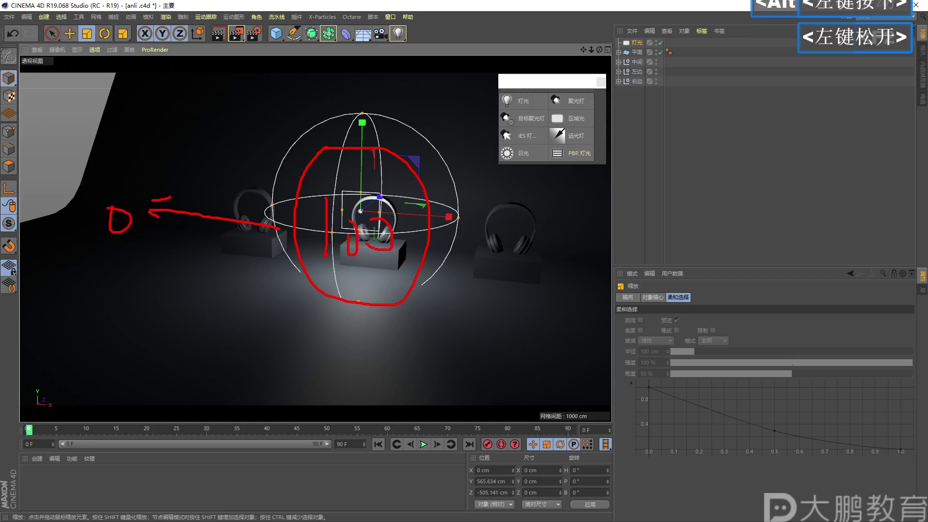
pyautogui.press('Escape')
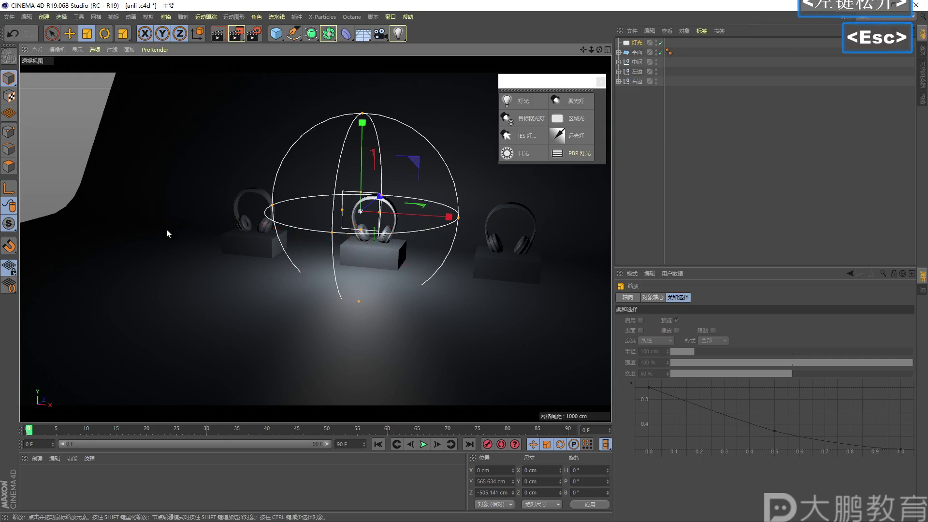
# Reselect the area light and set its falloff (衰减) to 无 (None)
pyautogui.click(635, 44)
pyautogui.scroll(-3, 661, 435)
pyautogui.click(660, 461)
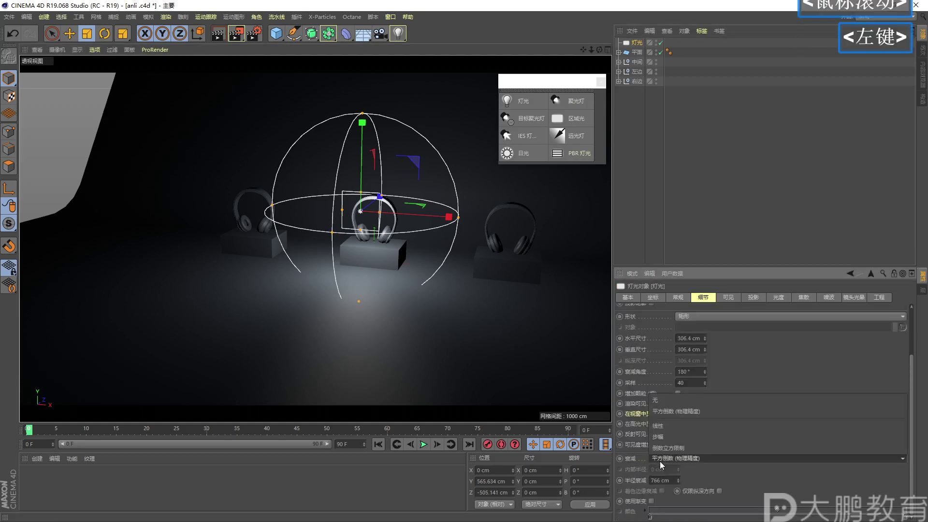
pyautogui.click(662, 401)
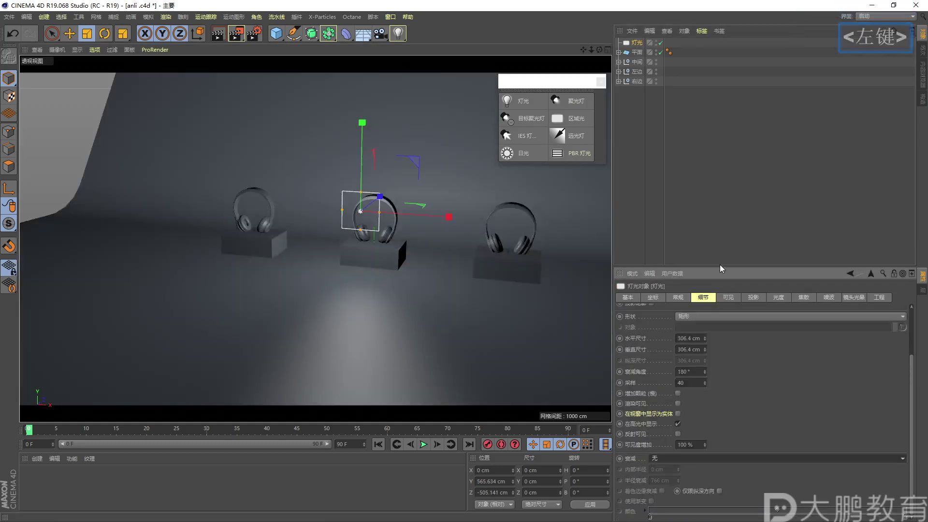
# Enlarge the attribute area and examine the radius, shape and size settings together with the light's rectangular emitter
pyautogui.moveTo(725, 272); pyautogui.dragTo(725, 191)
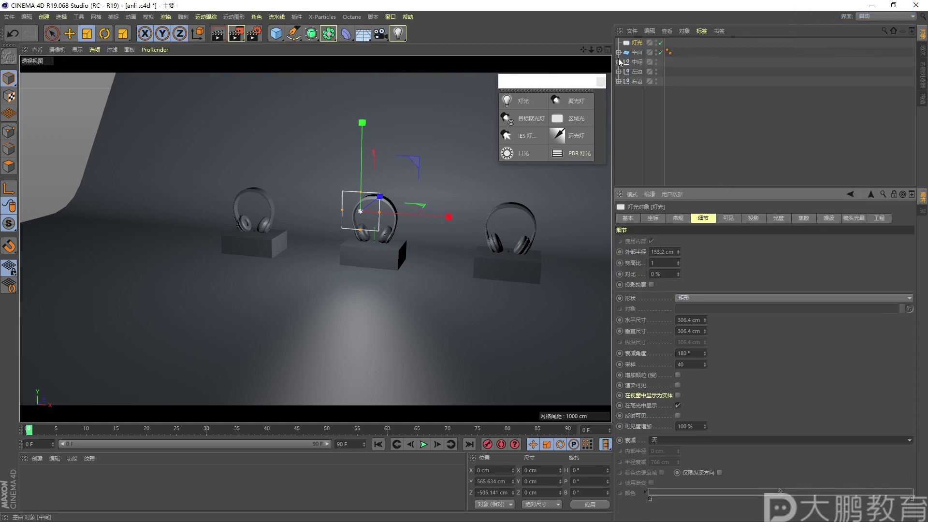
pyautogui.press('F2')
pyautogui.moveTo(620, 245)
pyautogui.mouseDown()
pyautogui.moveTo(609, 255)
pyautogui.moveTo(607, 283)
pyautogui.mouseUp()
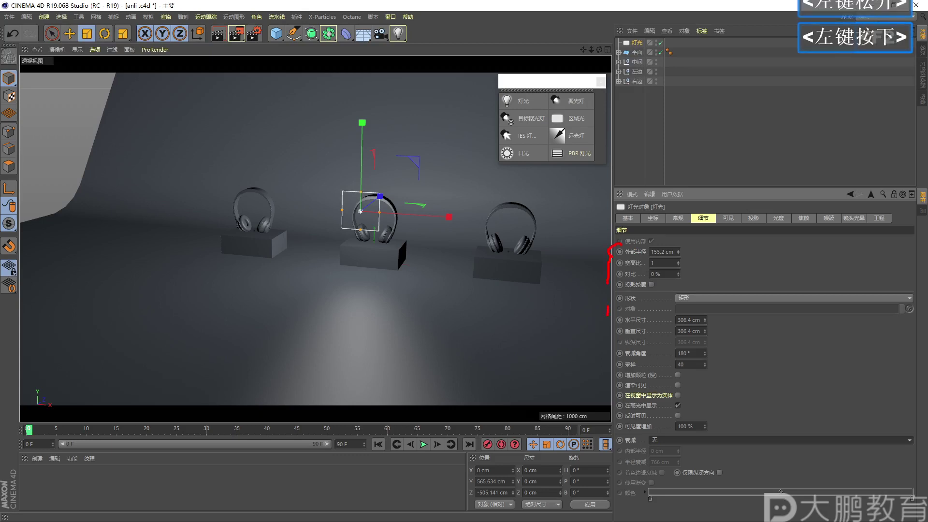
pyautogui.moveTo(613, 332); pyautogui.dragTo(698, 374)
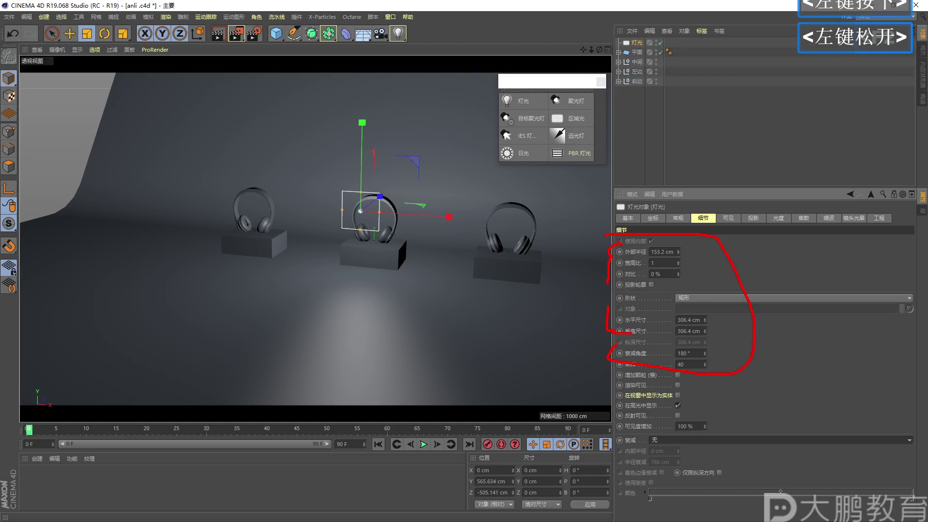
pyautogui.press('F2')
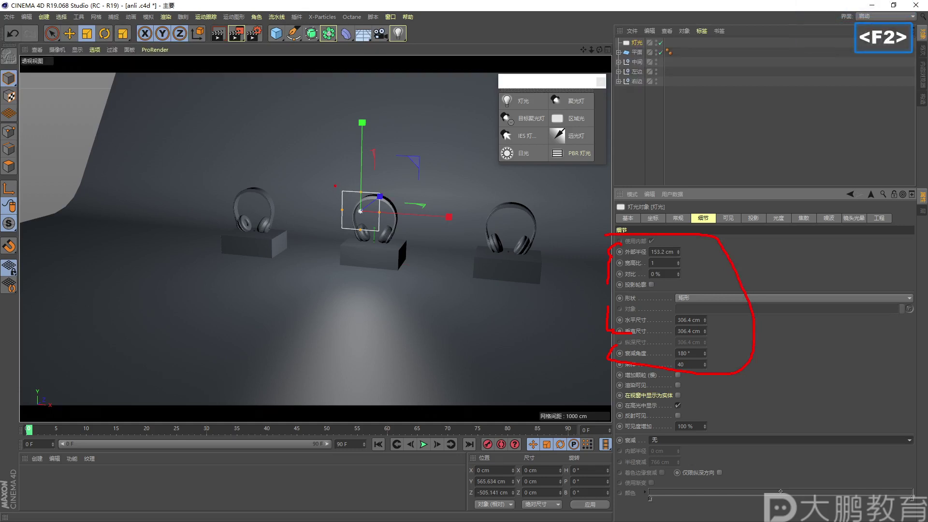
pyautogui.moveTo(335, 186); pyautogui.dragTo(338, 238)
pyautogui.moveTo(333, 185)
pyautogui.mouseDown()
pyautogui.moveTo(404, 188)
pyautogui.moveTo(388, 219)
pyautogui.mouseUp()
pyautogui.moveTo(339, 237); pyautogui.dragTo(397, 240)
pyautogui.press('Escape')
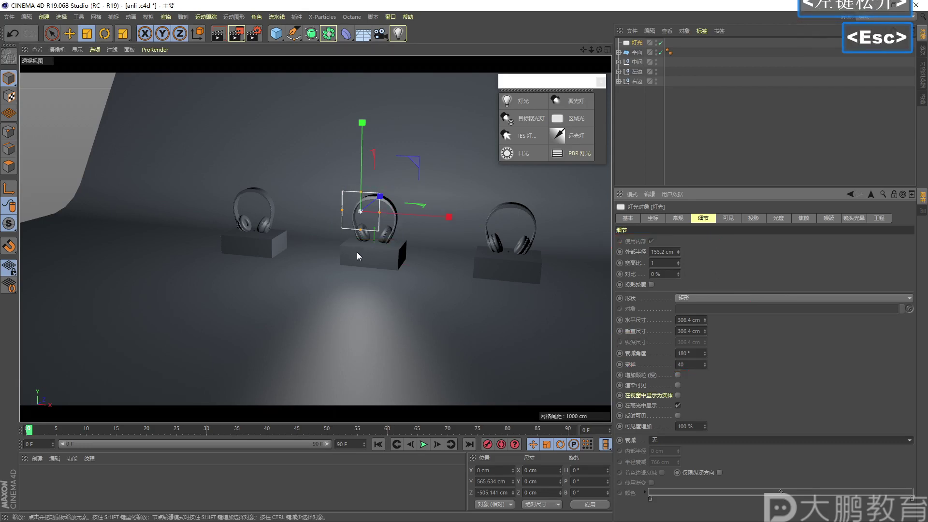
# Switch to the Move tool and reselect the area light
pyautogui.keyDown('alt'); pyautogui.moveTo(353, 251); pyautogui.dragTo(390, 247, button='right'); pyautogui.keyUp('alt')
pyautogui.keyDown('alt'); pyautogui.moveTo(390, 247); pyautogui.dragTo(363, 274, button='middle'); pyautogui.keyUp('alt')
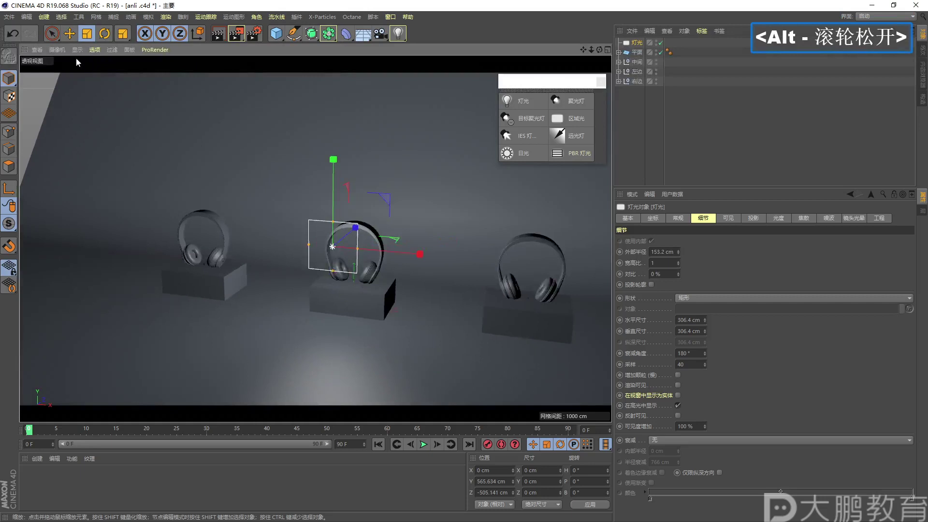
pyautogui.click(69, 33)
pyautogui.click(628, 43)
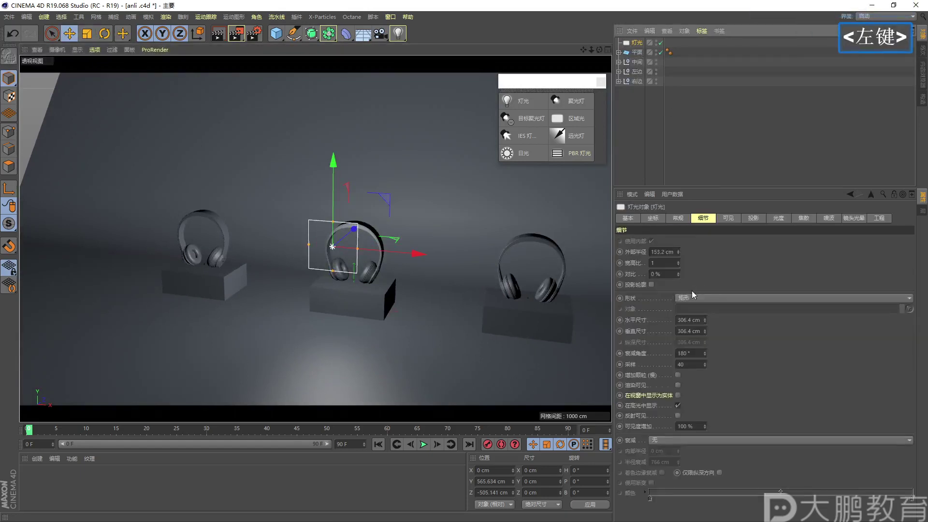
# Adjust the area light's outer radius to 207.2 cm and aspect ratio to 1.09, and reset its contrast to 0%
pyautogui.moveTo(680, 254); pyautogui.dragTo(677, 275)
pyautogui.rightClick(679, 265)
pyautogui.rightClick(679, 275)
pyautogui.rightClick(677, 276)
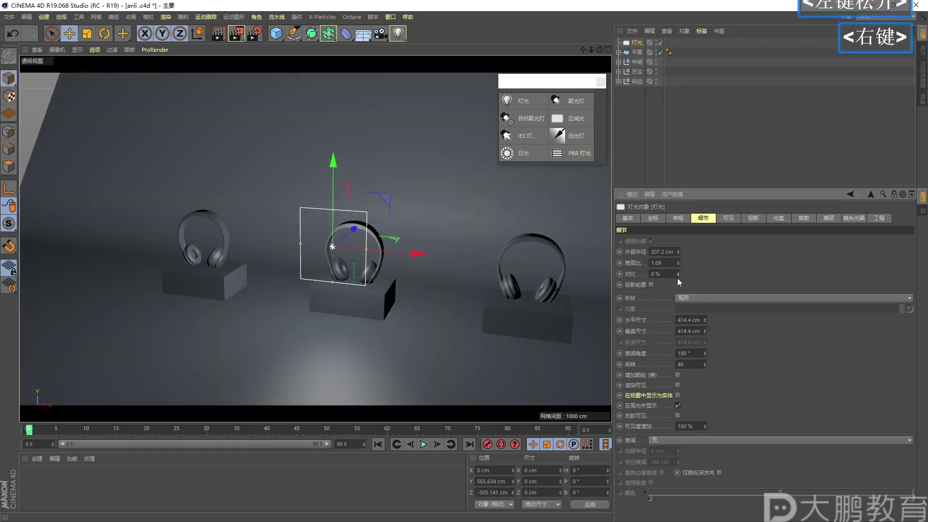
# Try other horizontal and vertical emitter sizes, including 741.4 cm vertically, and reset both sizes to 200 cm
pyautogui.moveTo(705, 323); pyautogui.dragTo(705, 332)
pyautogui.rightClick(705, 323)
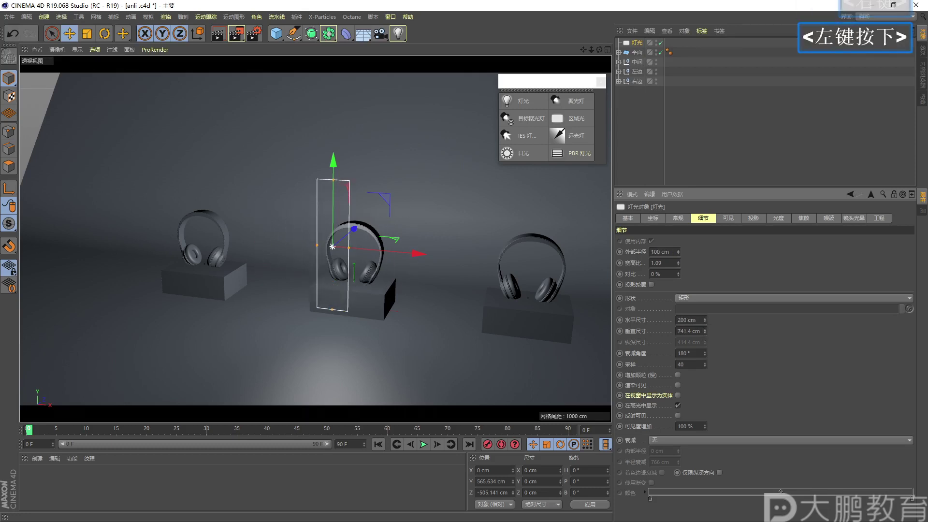
pyautogui.rightClick(705, 332)
# Resize the emitter with its viewport handles to about 681 by 460 cm and move the light back to about Z -1046 cm
pyautogui.keyDown('alt'); pyautogui.moveTo(296, 254); pyautogui.dragTo(310, 254, button='right'); pyautogui.keyUp('alt')
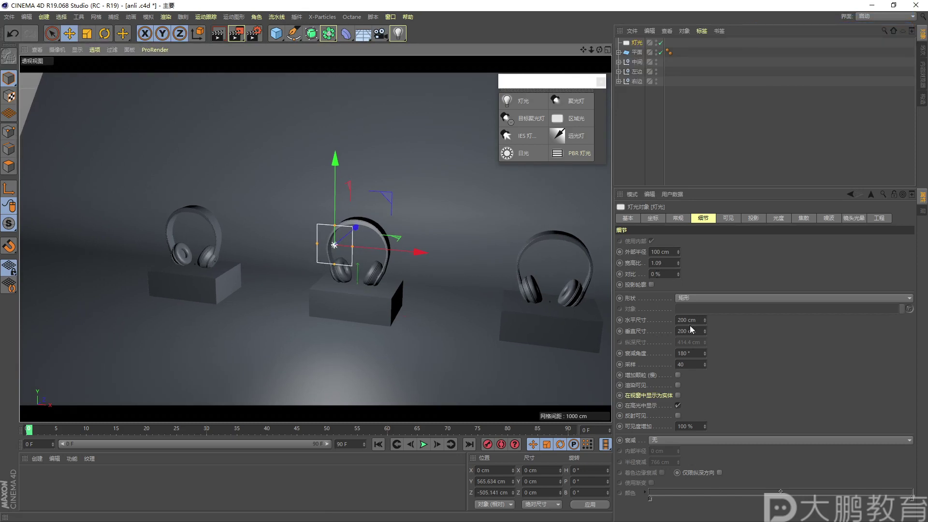
pyautogui.moveTo(423, 265)
pyautogui.keyDown('alt'); pyautogui.mouseDown(button='right')
pyautogui.moveTo(391, 272)
pyautogui.moveTo(406, 269)
pyautogui.mouseUp(button='right'); pyautogui.keyUp('alt')
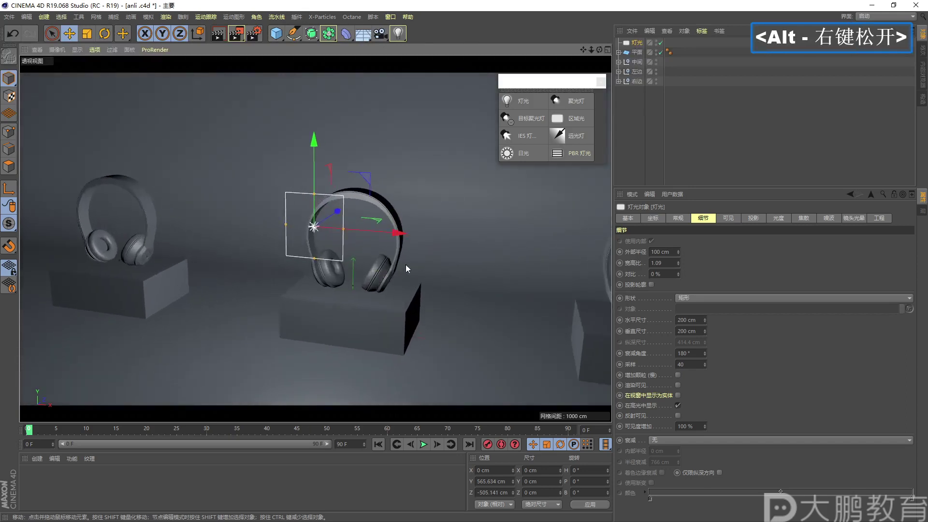
pyautogui.press('F2')
pyautogui.moveTo(325, 210); pyautogui.dragTo(337, 226)
pyautogui.press('Escape')
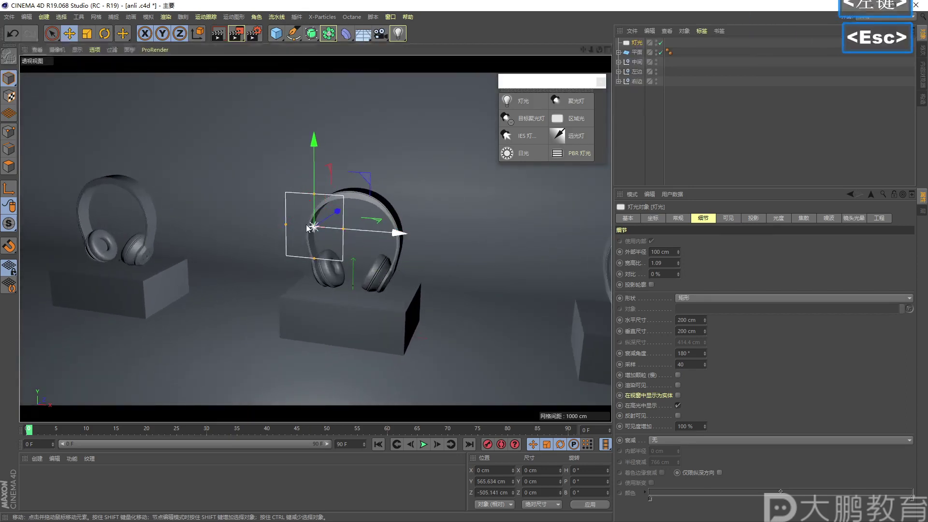
pyautogui.keyDown('alt'); pyautogui.moveTo(345, 253); pyautogui.dragTo(337, 243, button='right'); pyautogui.keyUp('alt')
pyautogui.moveTo(343, 234); pyautogui.dragTo(403, 237)
pyautogui.moveTo(319, 205); pyautogui.dragTo(321, 167)
pyautogui.keyDown('alt'); pyautogui.moveTo(321, 166); pyautogui.dragTo(321, 235, button='right'); pyautogui.keyUp('alt')
pyautogui.keyDown('alt'); pyautogui.moveTo(319, 236); pyautogui.dragTo(305, 211, button='middle'); pyautogui.keyUp('alt')
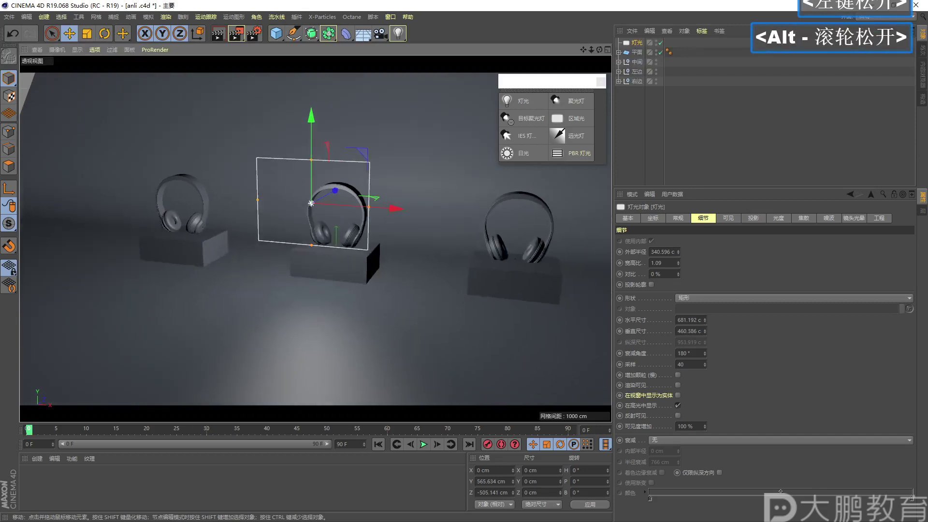
pyautogui.keyDown('alt'); pyautogui.moveTo(312, 238); pyautogui.dragTo(352, 301); pyautogui.keyUp('alt')
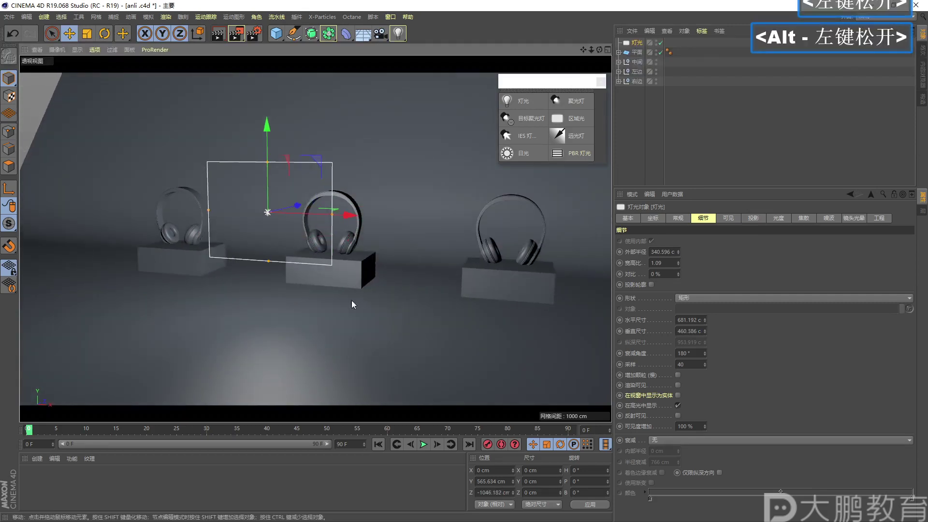
# Check the area light's shadow settings and set its shadow type (投影) to 区域 (Area) in the general attributes
pyautogui.click(752, 219)
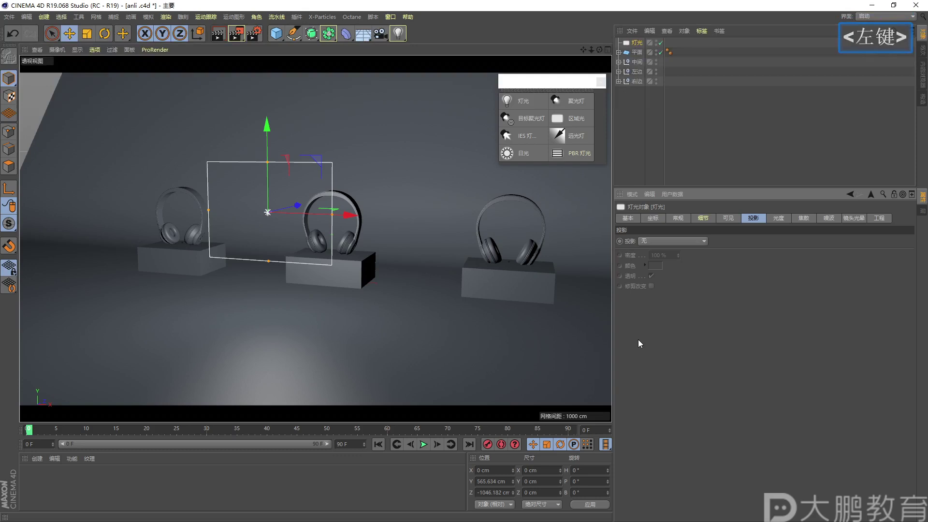
pyautogui.press('F2')
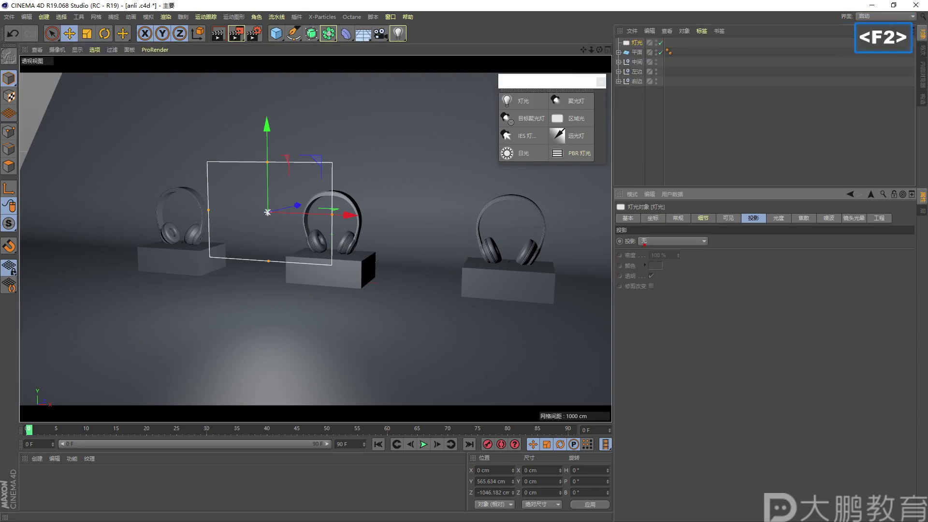
pyautogui.moveTo(644, 244); pyautogui.dragTo(647, 241)
pyautogui.press('Escape')
pyautogui.click(677, 219)
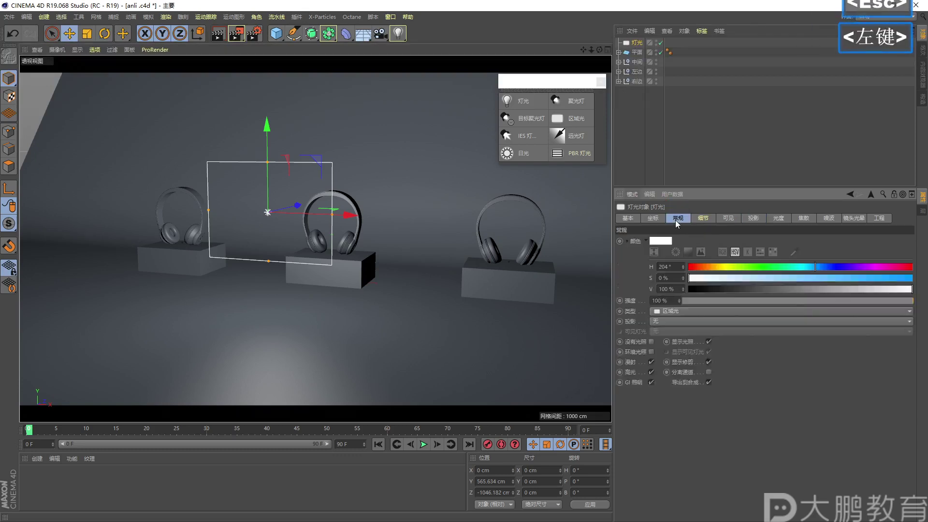
pyautogui.click(661, 321)
pyautogui.click(665, 366)
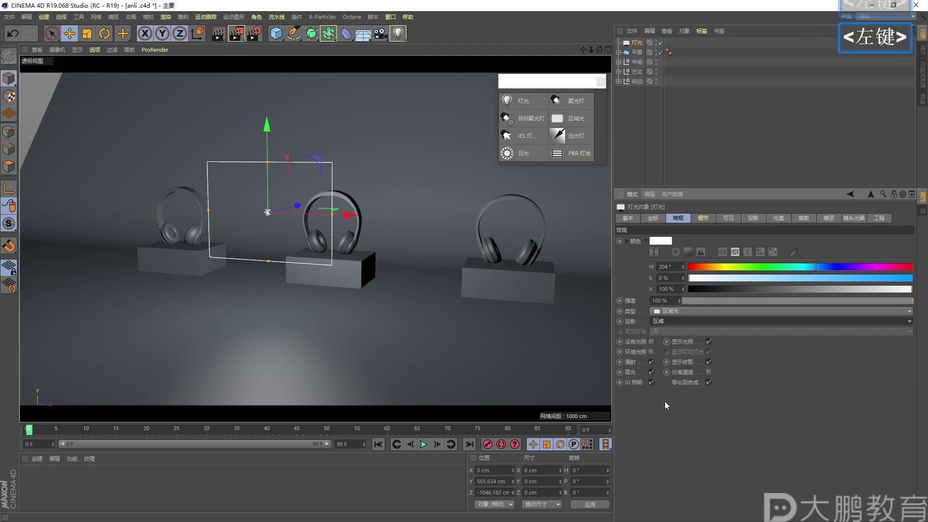
# Examine the area light's shadow settings, focusing on density (密度), color (颜色) and transparency (透明)
pyautogui.click(752, 219)
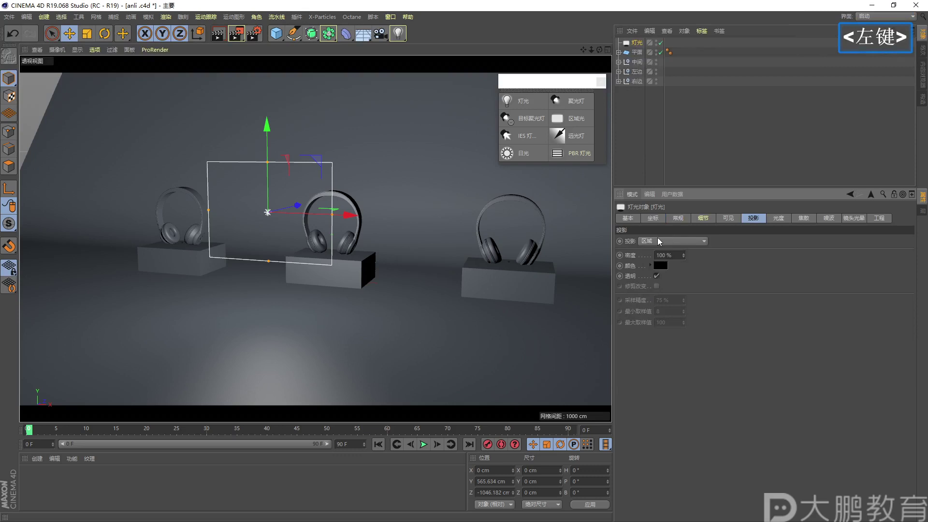
pyautogui.press('F2')
pyautogui.moveTo(655, 237)
pyautogui.mouseDown()
pyautogui.moveTo(669, 293)
pyautogui.moveTo(646, 219)
pyautogui.mouseUp()
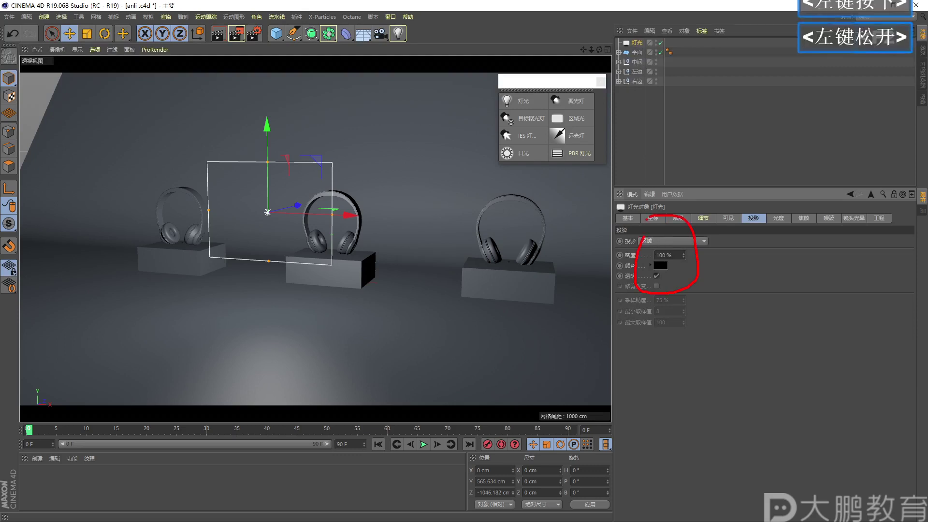
pyautogui.press('F1')
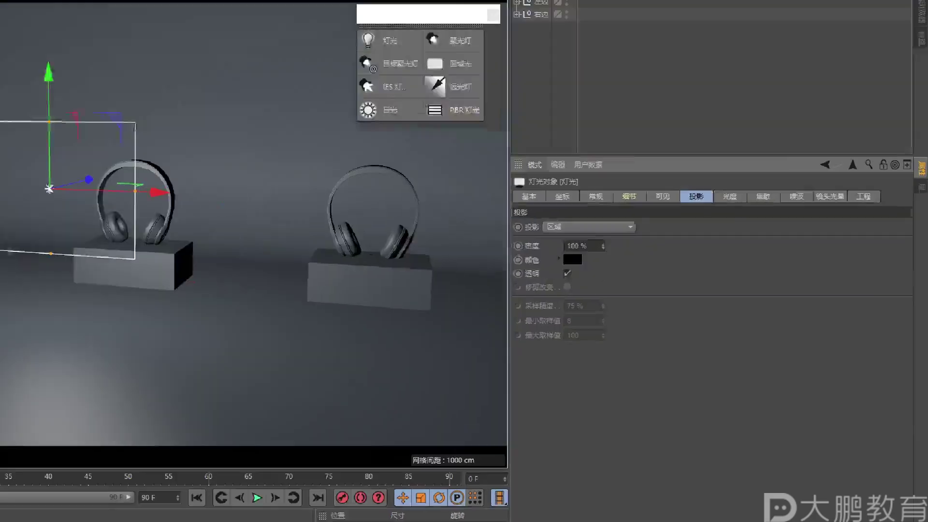
pyautogui.click(764, 274)
pyautogui.click(503, 263)
pyautogui.moveTo(509, 257)
pyautogui.mouseDown()
pyautogui.moveTo(612, 270)
pyautogui.moveTo(459, 251)
pyautogui.moveTo(458, 260)
pyautogui.mouseUp()
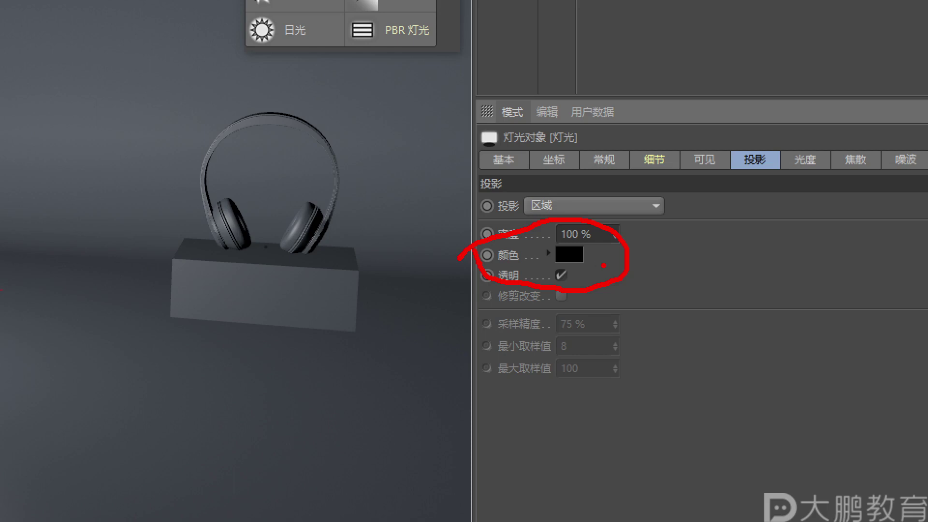
pyautogui.press('Escape')
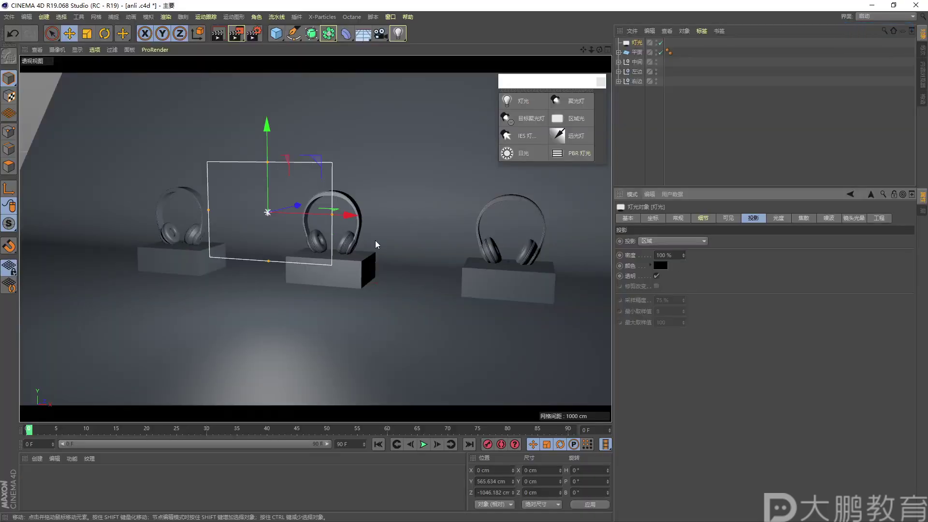
# Reset the area light's outer radius to 100 cm and its horizontal and vertical sizes to 200 cm
pyautogui.keyDown('alt'); pyautogui.moveTo(342, 239); pyautogui.dragTo(324, 261); pyautogui.keyUp('alt')
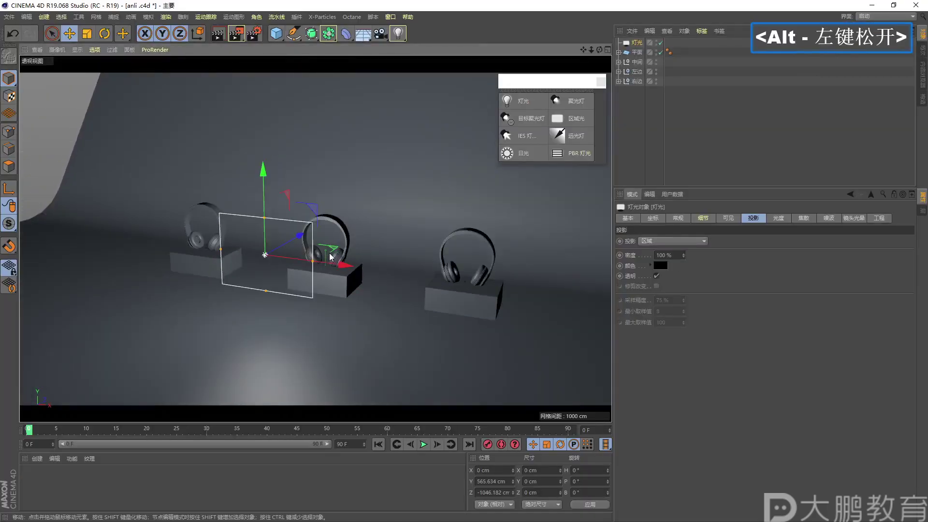
pyautogui.keyDown('alt'); pyautogui.moveTo(329, 256); pyautogui.dragTo(351, 248, button='middle'); pyautogui.keyUp('alt')
pyautogui.keyDown('alt'); pyautogui.moveTo(352, 249); pyautogui.dragTo(364, 237); pyautogui.keyUp('alt')
pyautogui.keyDown('alt'); pyautogui.moveTo(357, 230); pyautogui.dragTo(344, 236, button='right'); pyautogui.keyUp('alt')
pyautogui.keyDown('alt'); pyautogui.moveTo(344, 236); pyautogui.dragTo(363, 237); pyautogui.keyUp('alt')
pyautogui.keyDown('alt'); pyautogui.moveTo(362, 238); pyautogui.dragTo(294, 220, button='middle'); pyautogui.keyUp('alt')
pyautogui.keyDown('alt'); pyautogui.moveTo(295, 219); pyautogui.dragTo(312, 220, button='right'); pyautogui.keyUp('alt')
pyautogui.keyDown('alt'); pyautogui.moveTo(312, 220); pyautogui.dragTo(319, 217, button='middle'); pyautogui.keyUp('alt')
pyautogui.keyDown('alt'); pyautogui.moveTo(319, 217); pyautogui.dragTo(325, 216, button='right'); pyautogui.keyUp('alt')
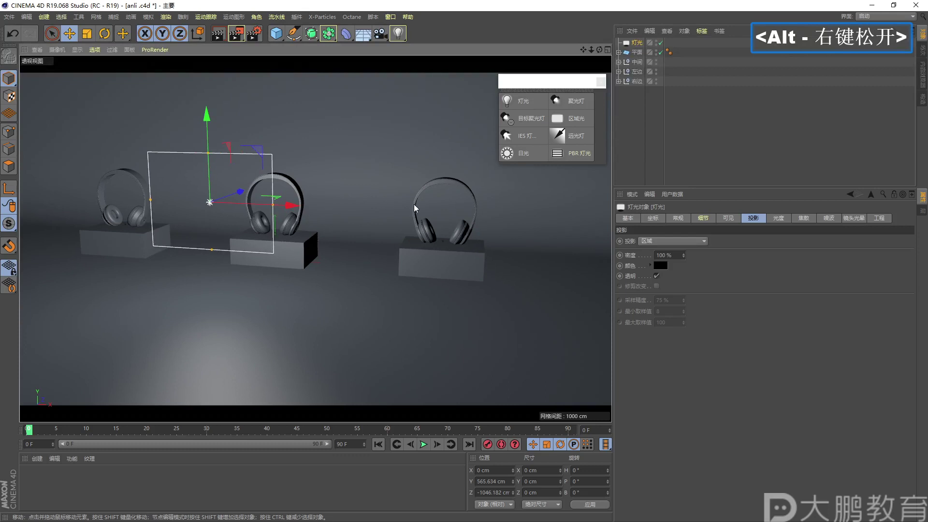
pyautogui.click(682, 220)
pyautogui.click(703, 218)
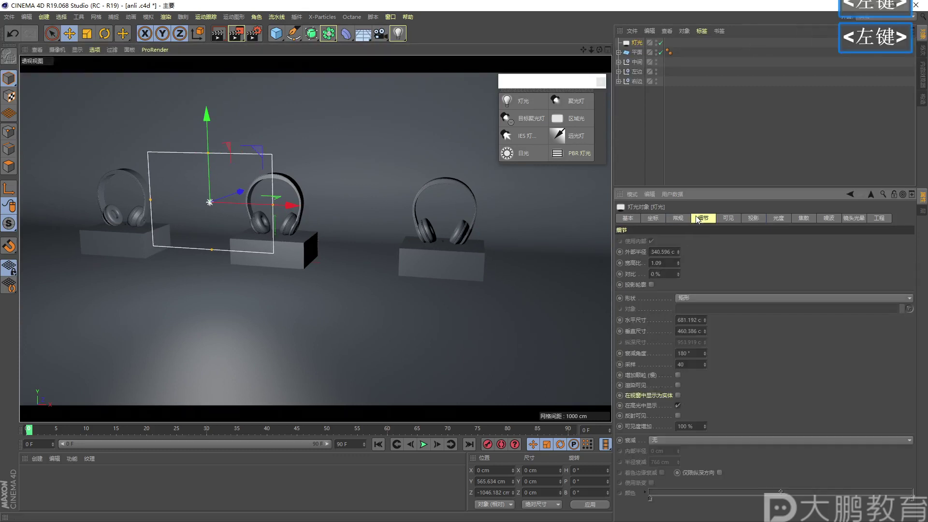
pyautogui.rightClick(679, 252)
pyautogui.rightClick(705, 331)
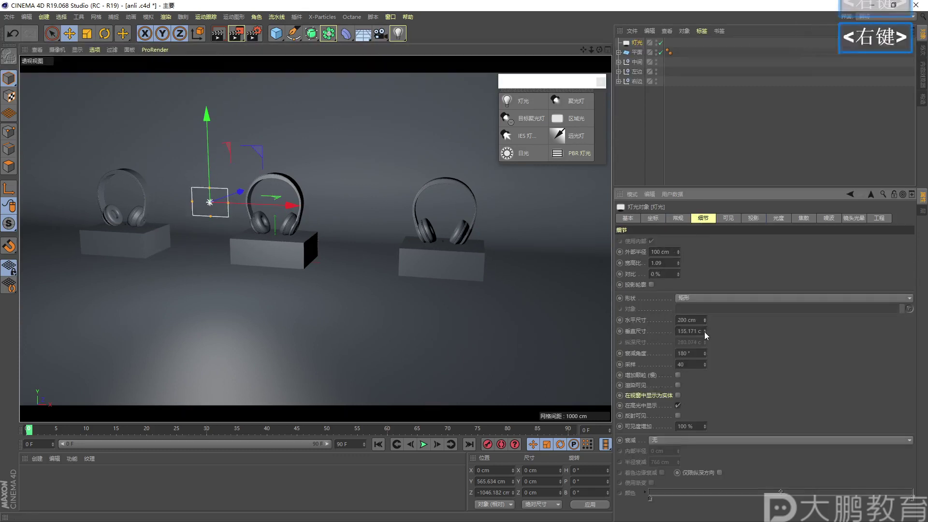
# Render the scene to the Picture Viewer and examine the shadows cast by the three headphones
pyautogui.click(752, 217)
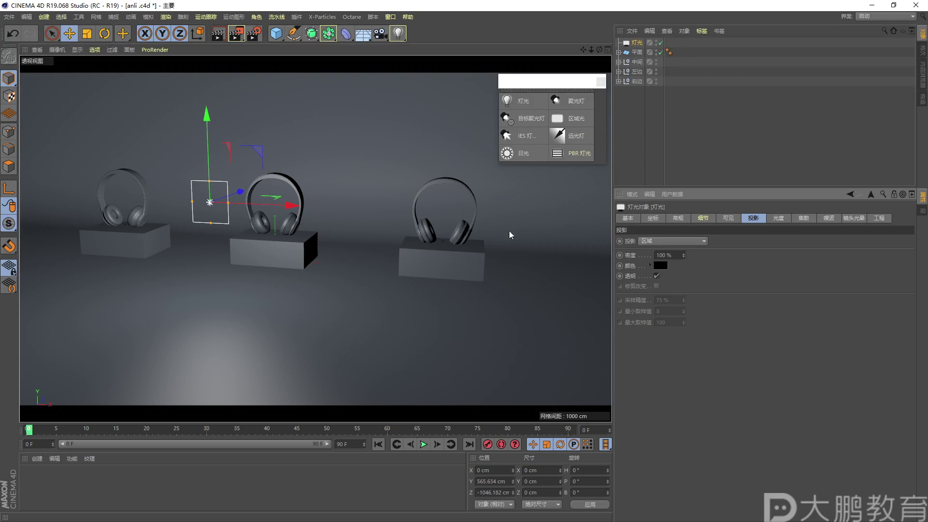
pyautogui.click(238, 35)
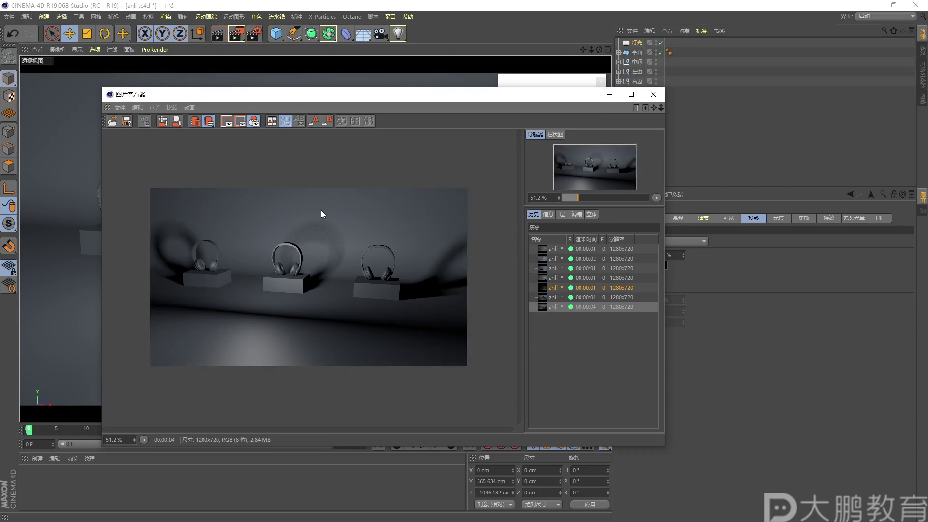
pyautogui.press('F2')
pyautogui.moveTo(283, 256)
pyautogui.mouseDown()
pyautogui.moveTo(292, 232)
pyautogui.moveTo(319, 241)
pyautogui.moveTo(313, 263)
pyautogui.mouseUp()
pyautogui.moveTo(179, 270); pyautogui.dragTo(193, 256)
pyautogui.moveTo(423, 282)
pyautogui.mouseDown()
pyautogui.moveTo(445, 252)
pyautogui.moveTo(454, 280)
pyautogui.mouseUp()
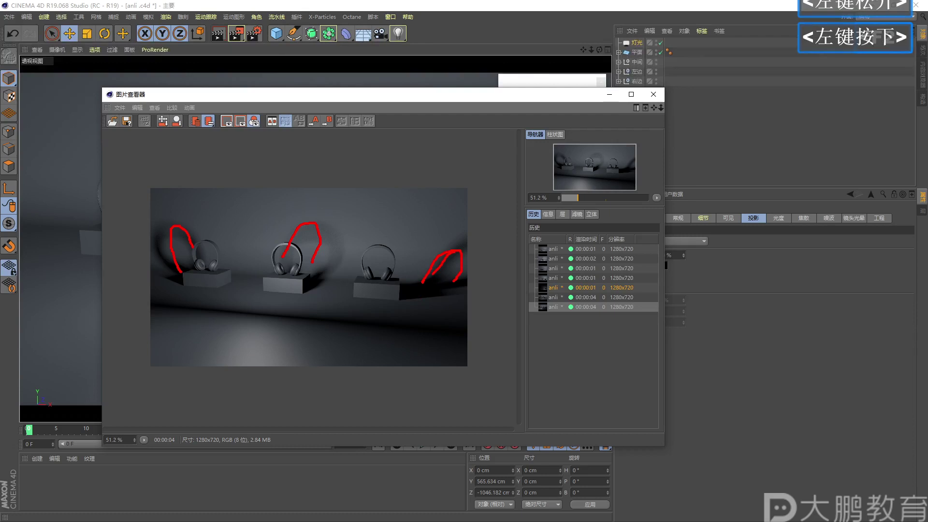
pyautogui.press('Escape')
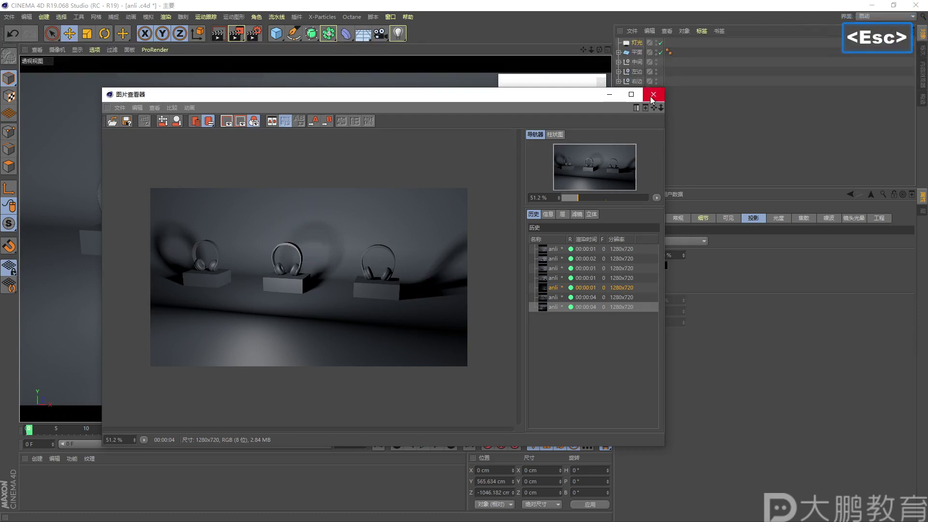
pyautogui.click(652, 94)
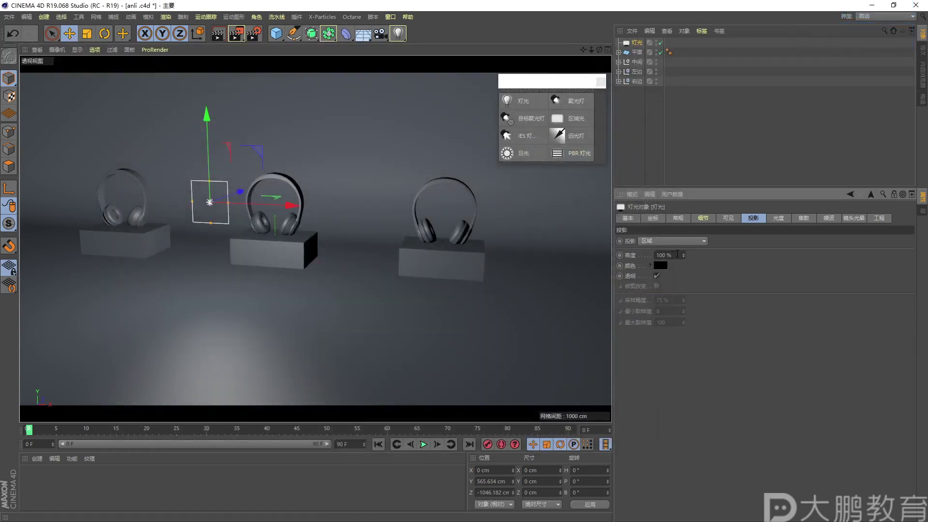
# Set the area light's shadow density (密度) to 300% and render the scene to the Picture Viewer
pyautogui.click(677, 254)
pyautogui.write('300')
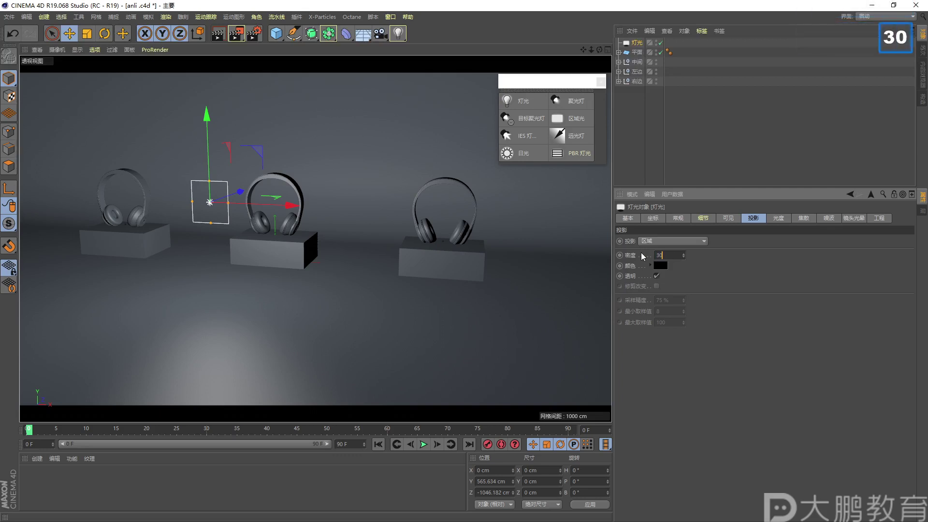
pyautogui.click(696, 289)
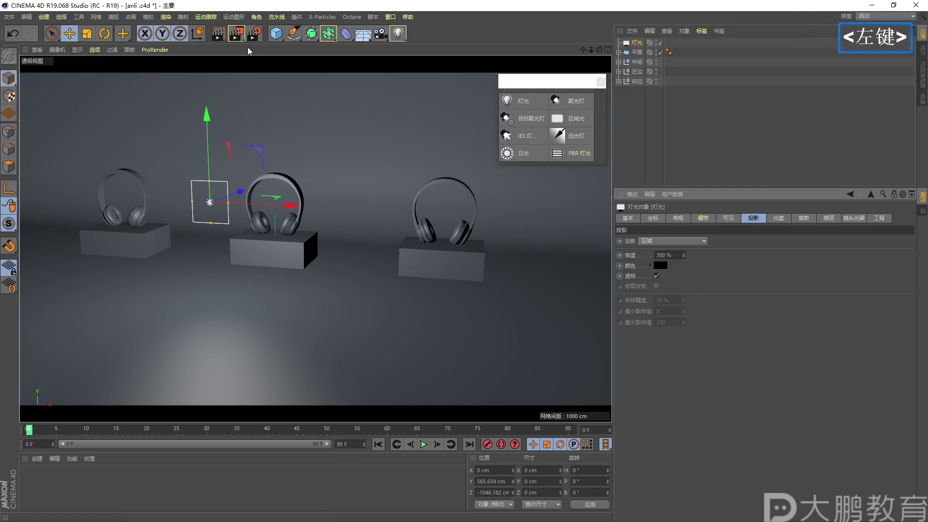
pyautogui.click(236, 33)
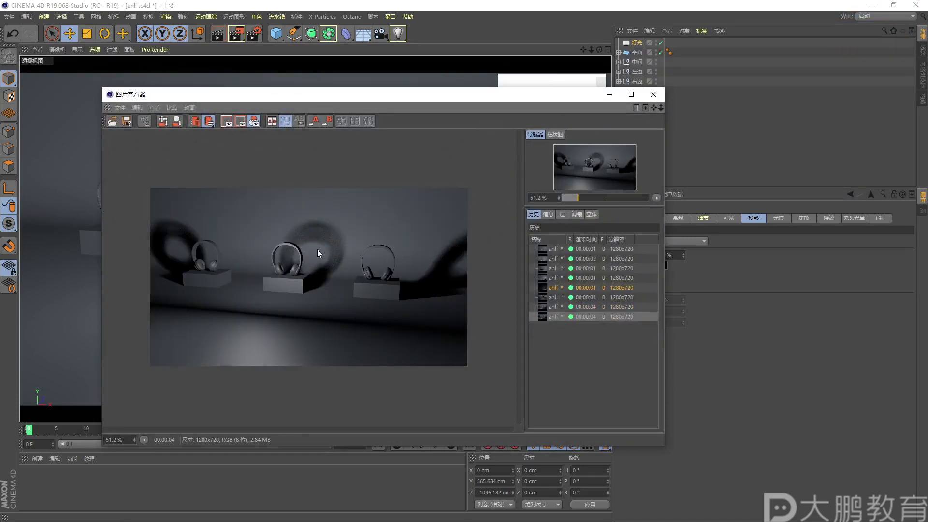
# Compare the 300% density render with the previous render in the history, and close the Picture Viewer
pyautogui.click(554, 306)
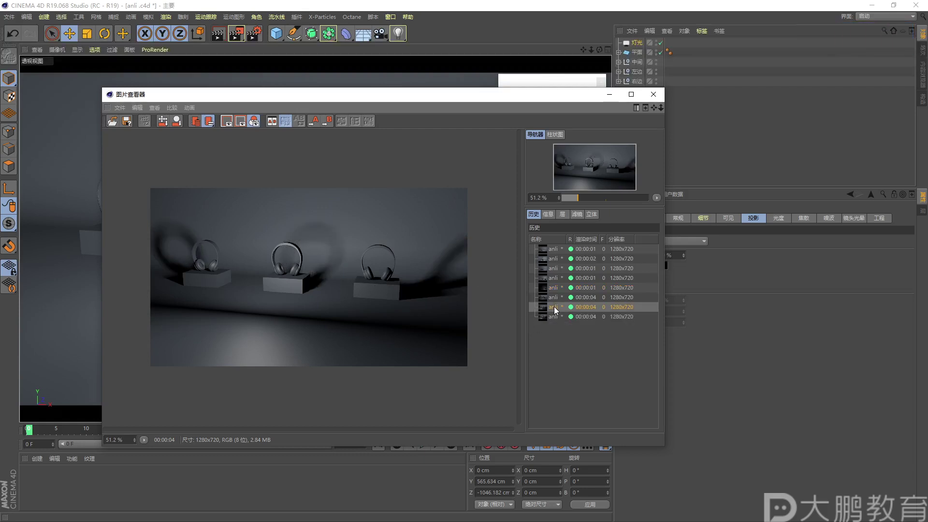
pyautogui.click(558, 317)
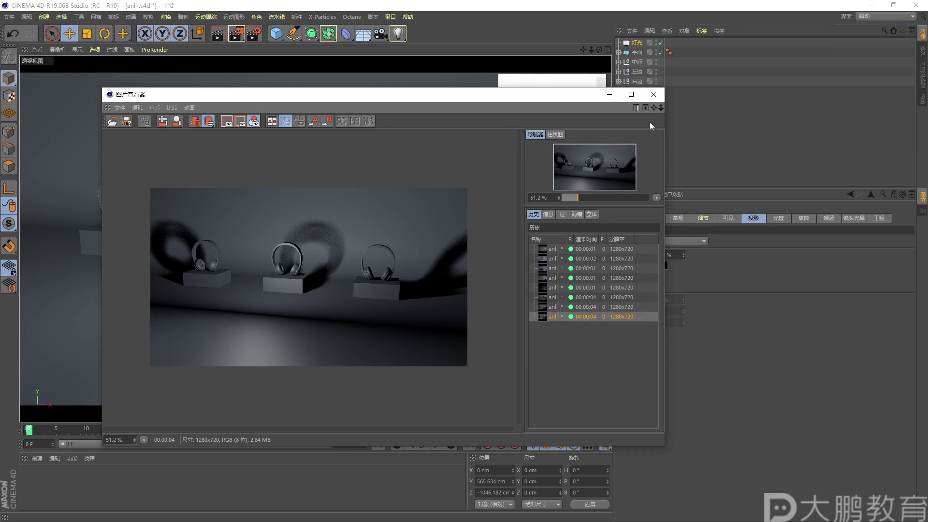
pyautogui.click(653, 96)
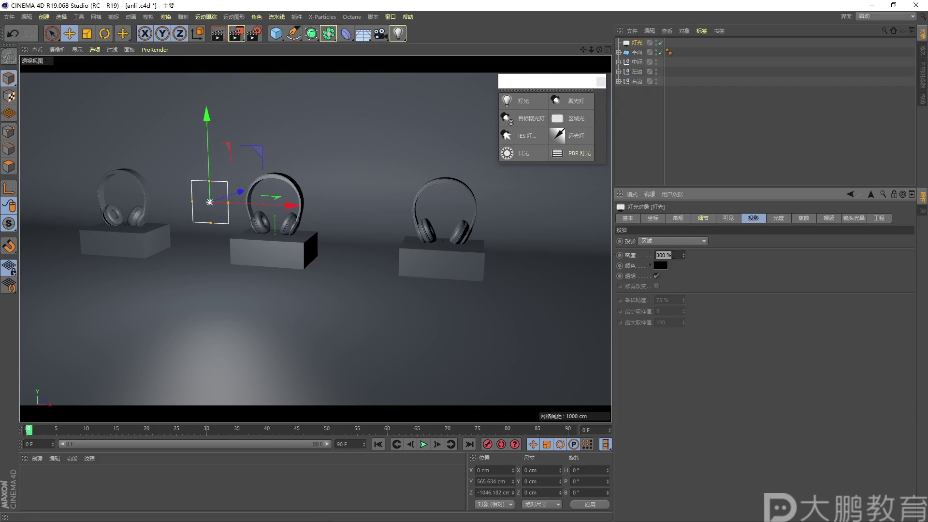
# Set the shadow density (密度) to 50% and render the scene to check the shadows
pyautogui.moveTo(674, 254); pyautogui.dragTo(591, 254)
pyautogui.write('50')
pyautogui.click(743, 301)
pyautogui.click(238, 35)
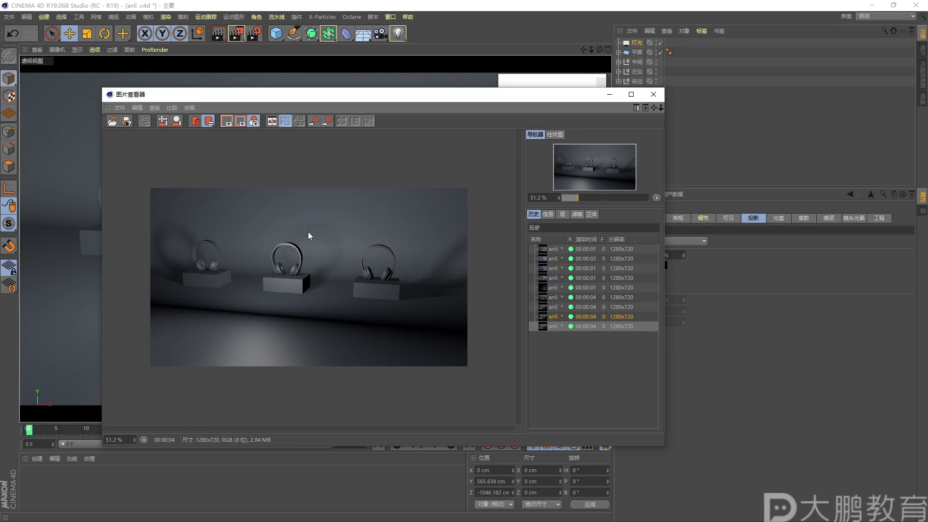
pyautogui.doubleClick(653, 94)
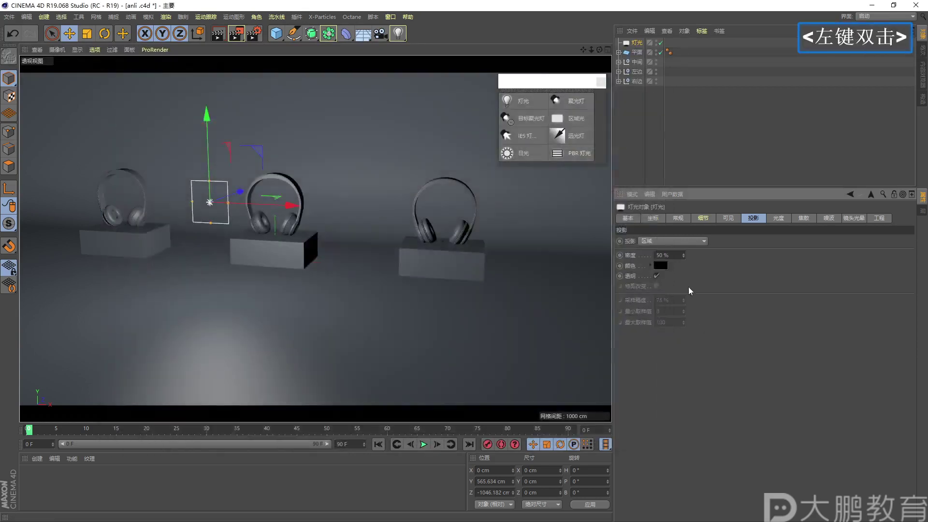
# Reset the area light's shadow density (密度) to 100%
pyautogui.rightClick(683, 256)
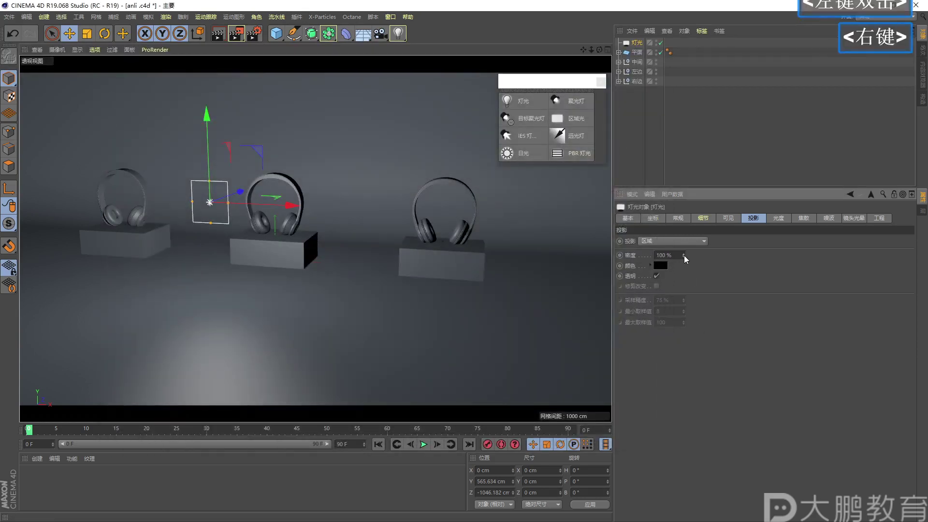
pyautogui.click(703, 219)
pyautogui.click(744, 219)
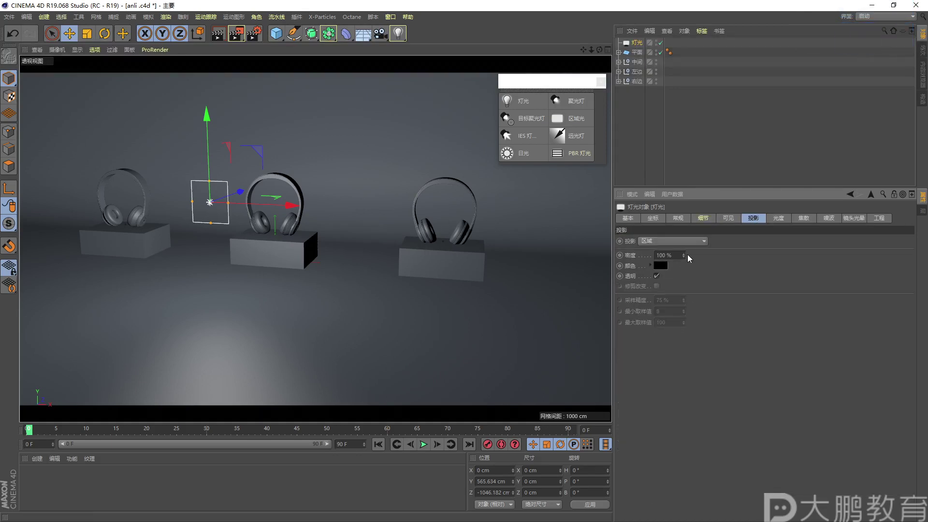
# Enlarge the area light's emitter with its viewport handles to about 2106 by 912 cm and move the light back to about Z -1285 cm
pyautogui.click(703, 219)
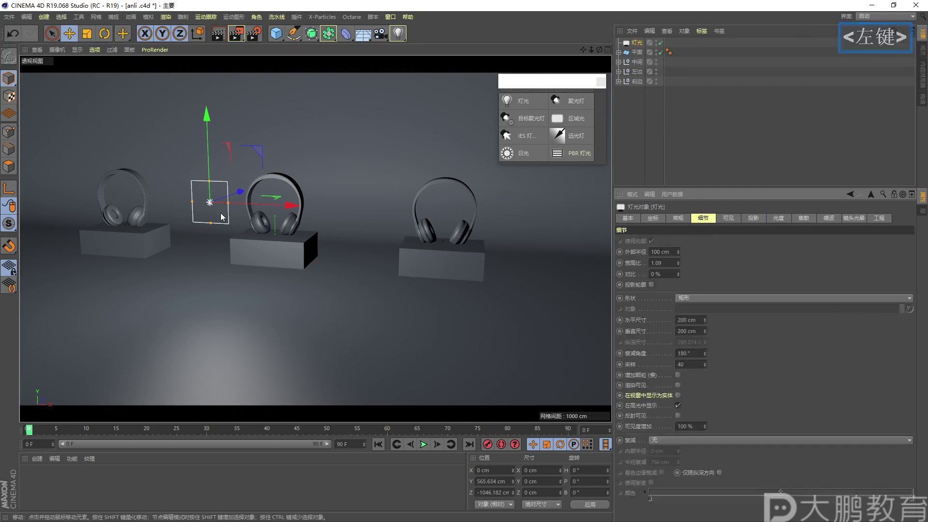
pyautogui.keyDown('alt'); pyautogui.moveTo(230, 211); pyautogui.dragTo(264, 207, button='right'); pyautogui.keyUp('alt')
pyautogui.keyDown('alt'); pyautogui.moveTo(264, 207); pyautogui.dragTo(275, 210, button='middle'); pyautogui.keyUp('alt')
pyautogui.keyDown('alt'); pyautogui.moveTo(307, 236); pyautogui.dragTo(252, 212, button='right'); pyautogui.keyUp('alt')
pyautogui.keyDown('alt'); pyautogui.moveTo(252, 212); pyautogui.dragTo(269, 215, button='middle'); pyautogui.keyUp('alt')
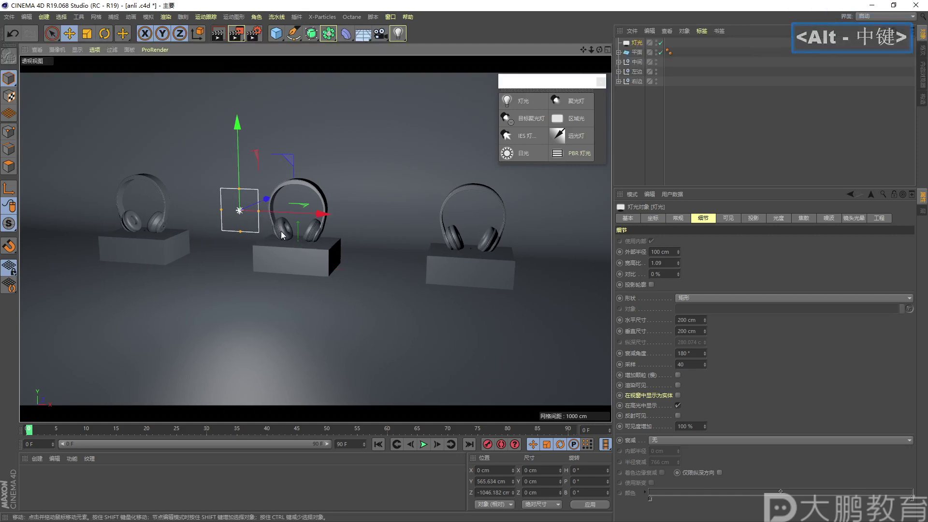
pyautogui.keyDown('alt'); pyautogui.moveTo(268, 218); pyautogui.dragTo(273, 228, button='right'); pyautogui.keyUp('alt')
pyautogui.moveTo(259, 211); pyautogui.dragTo(400, 213)
pyautogui.keyDown('alt'); pyautogui.moveTo(271, 222); pyautogui.dragTo(261, 213, button='right'); pyautogui.keyUp('alt')
pyautogui.keyDown('alt'); pyautogui.moveTo(261, 212); pyautogui.dragTo(222, 309); pyautogui.keyUp('alt')
pyautogui.moveTo(356, 237); pyautogui.dragTo(388, 238)
pyautogui.keyDown('alt'); pyautogui.moveTo(335, 243); pyautogui.dragTo(314, 257, button='right'); pyautogui.keyUp('alt')
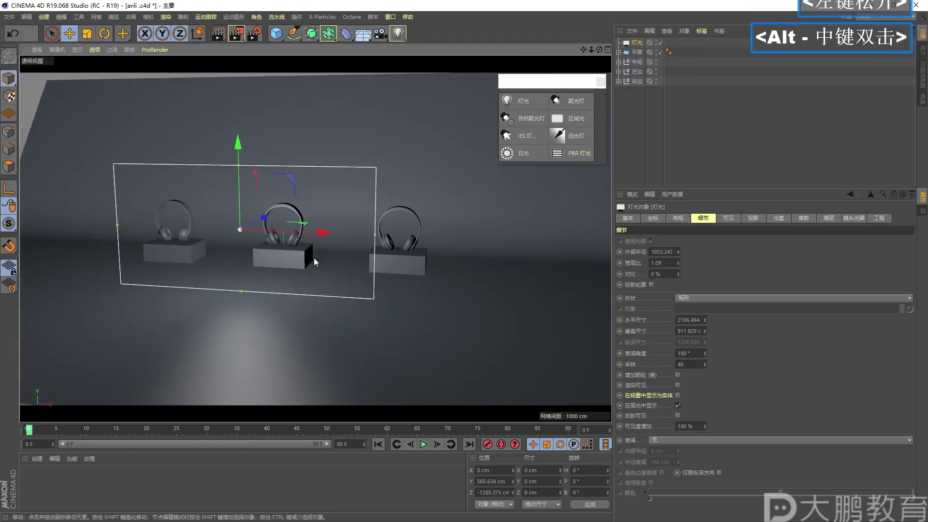
pyautogui.keyDown('alt'); pyautogui.moveTo(314, 257); pyautogui.dragTo(290, 258); pyautogui.keyUp('alt')
pyautogui.scroll(-2, 290, 258)
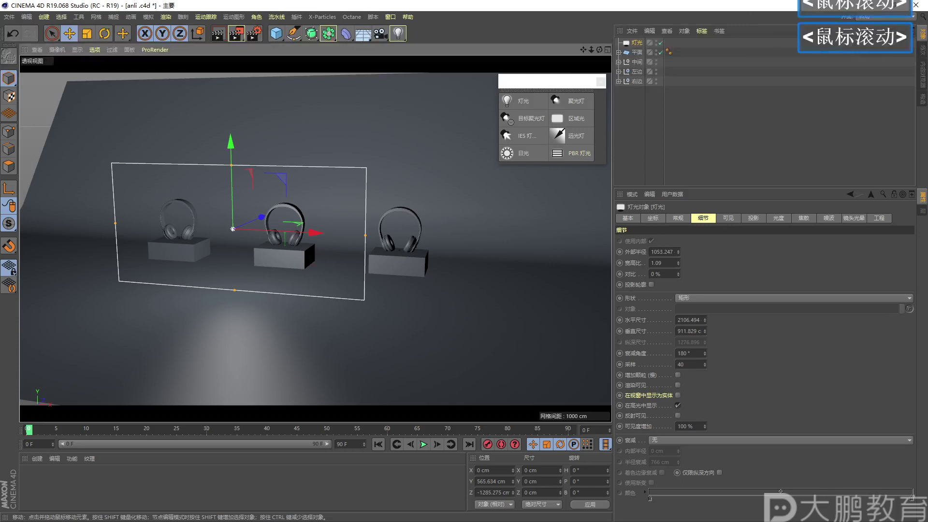
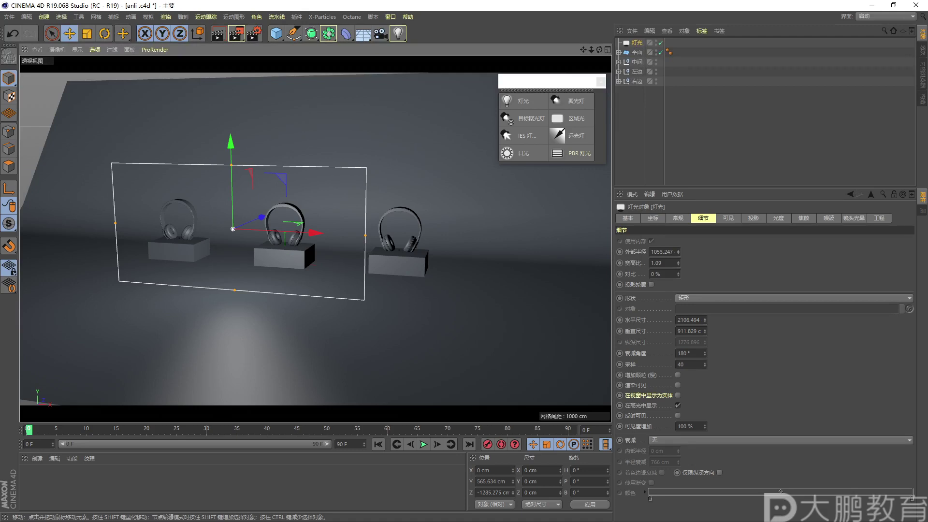
# Reset the area light's outer radius (外部半径) to 100 cm and its horizontal and vertical sizes to 200 cm
pyautogui.keyDown('alt'); pyautogui.moveTo(254, 249); pyautogui.dragTo(223, 254, button='right'); pyautogui.keyUp('alt')
pyautogui.keyDown('alt'); pyautogui.moveTo(223, 253); pyautogui.dragTo(244, 252); pyautogui.keyUp('alt')
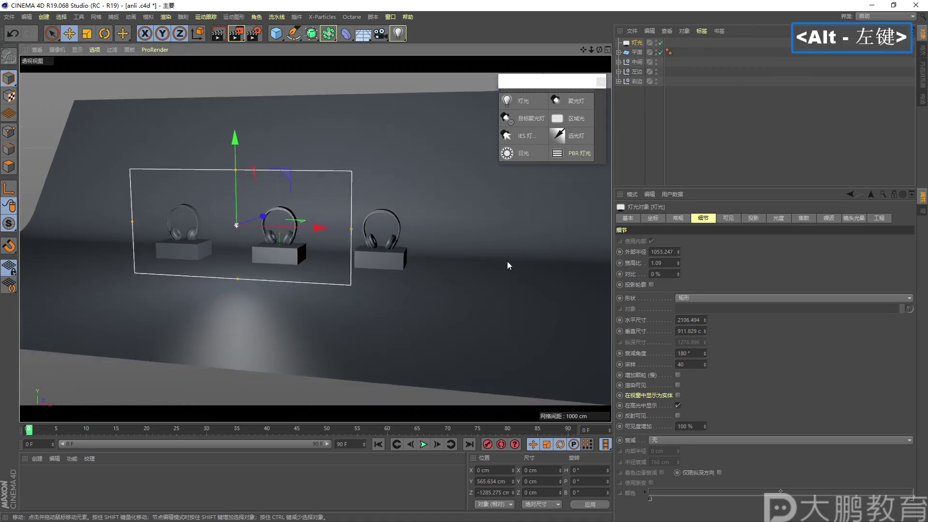
pyautogui.click(674, 219)
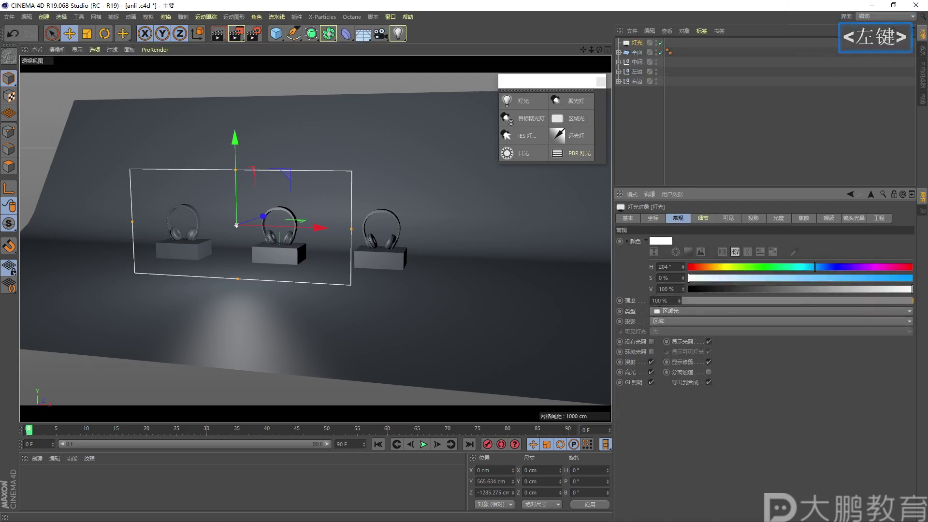
pyautogui.click(703, 218)
pyautogui.keyDown('alt'); pyautogui.moveTo(555, 245); pyautogui.dragTo(245, 261); pyautogui.keyUp('alt')
pyautogui.keyDown('alt'); pyautogui.moveTo(245, 261); pyautogui.dragTo(288, 251, button='right'); pyautogui.keyUp('alt')
pyautogui.keyDown('alt'); pyautogui.moveTo(288, 251); pyautogui.dragTo(303, 259, button='middle'); pyautogui.keyUp('alt')
pyautogui.keyDown('alt'); pyautogui.moveTo(302, 260); pyautogui.dragTo(294, 270, button='right'); pyautogui.keyUp('alt')
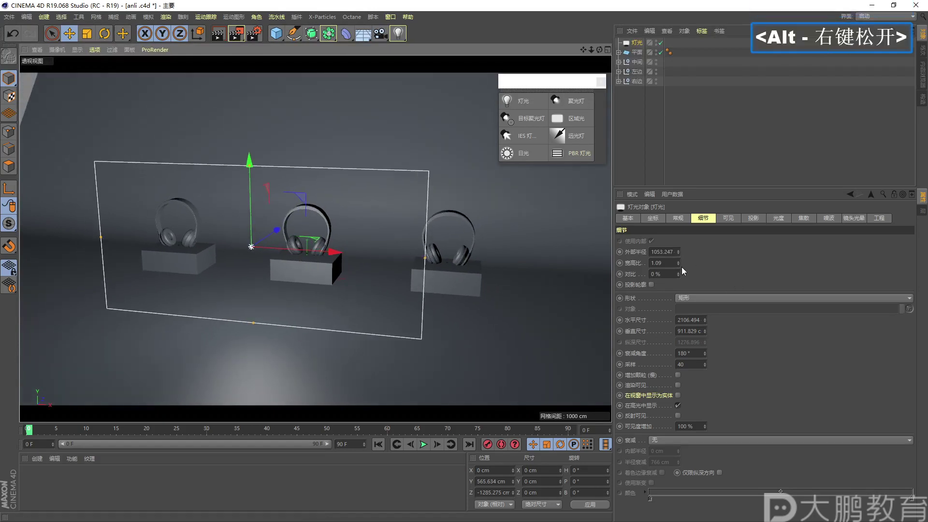
pyautogui.rightClick(679, 252)
pyautogui.rightClick(704, 331)
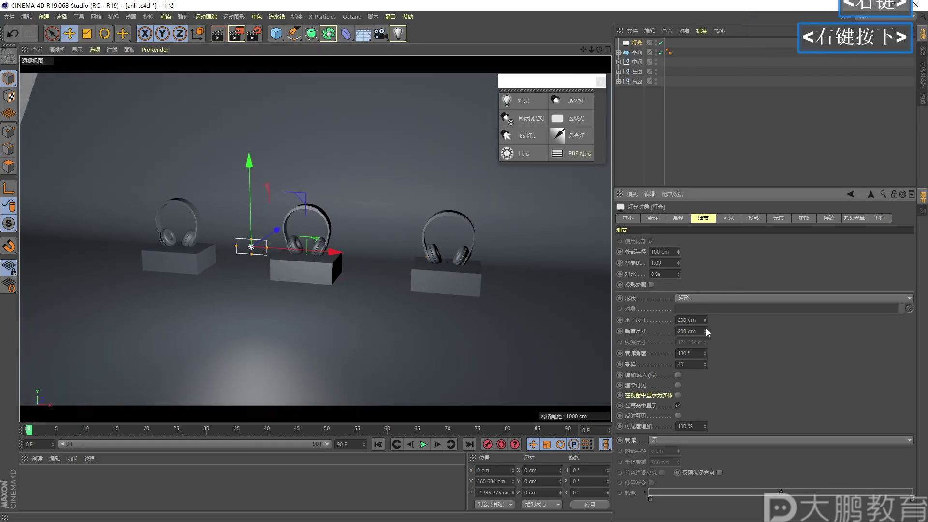
# Render the headphone scene with the 200 cm square emitter to check its shadows, and close the Picture Viewer
pyautogui.keyDown('alt'); pyautogui.moveTo(386, 278); pyautogui.dragTo(385, 260, button='middle'); pyautogui.keyUp('alt')
pyautogui.keyDown('alt'); pyautogui.moveTo(385, 260); pyautogui.dragTo(396, 260, button='right'); pyautogui.keyUp('alt')
pyautogui.keyDown('alt'); pyautogui.moveTo(363, 263); pyautogui.dragTo(376, 263, button='middle'); pyautogui.keyUp('alt')
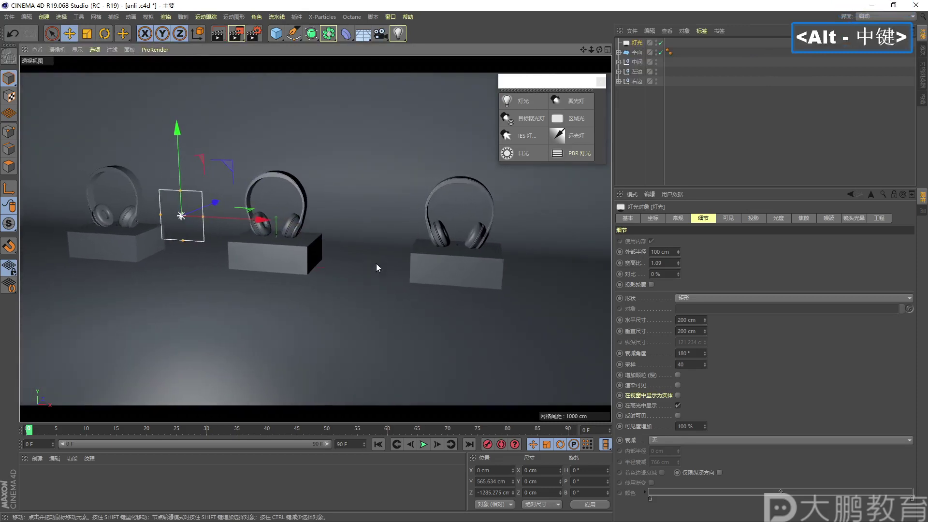
pyautogui.keyDown('alt'); pyautogui.moveTo(373, 263); pyautogui.dragTo(376, 260); pyautogui.keyUp('alt')
pyautogui.keyDown('alt'); pyautogui.moveTo(376, 260); pyautogui.dragTo(381, 264, button='middle'); pyautogui.keyUp('alt')
pyautogui.click(753, 218)
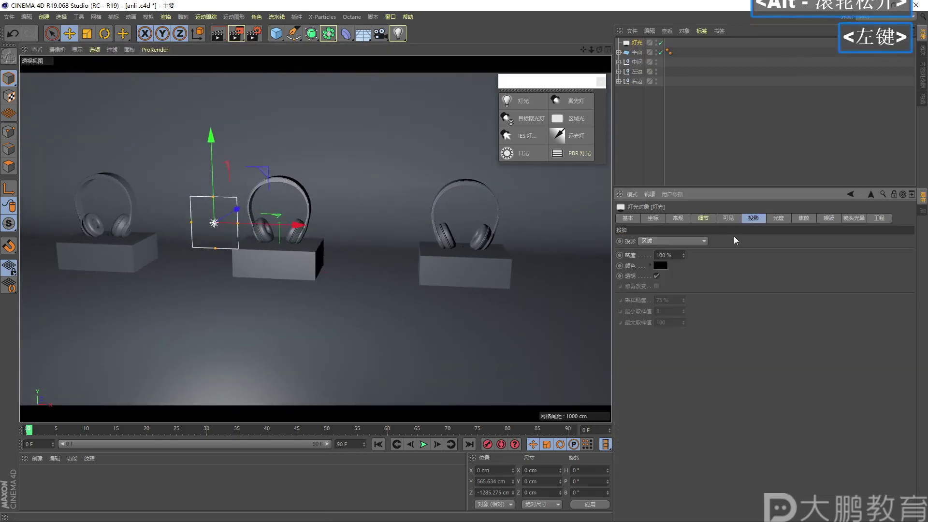
pyautogui.click(701, 218)
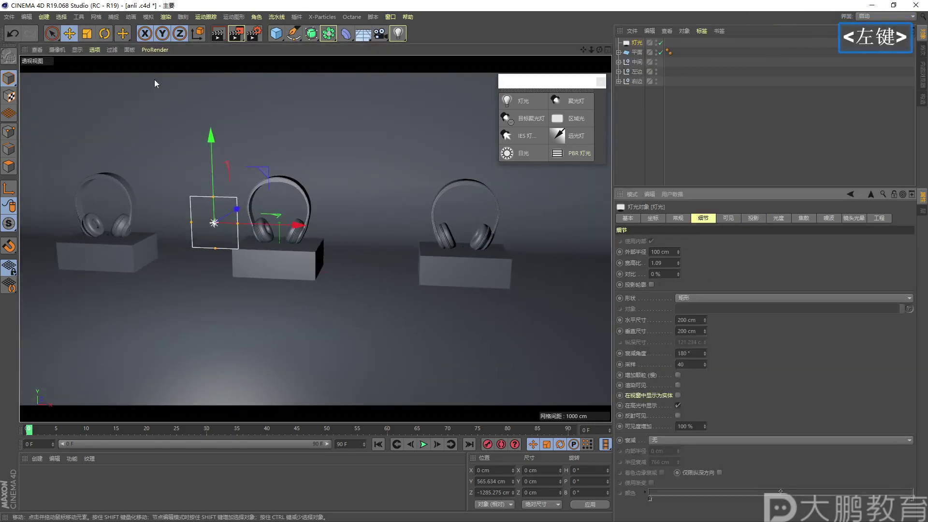
pyautogui.click(235, 35)
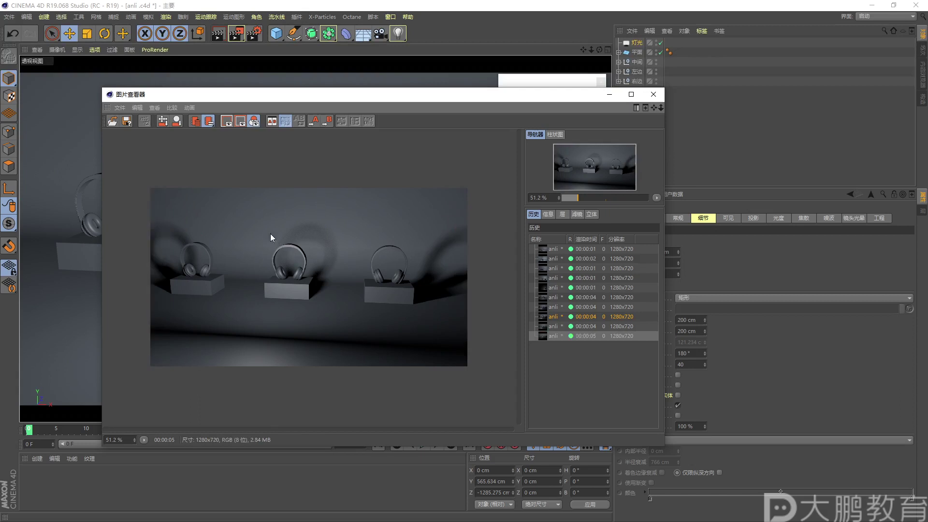
pyautogui.click(652, 94)
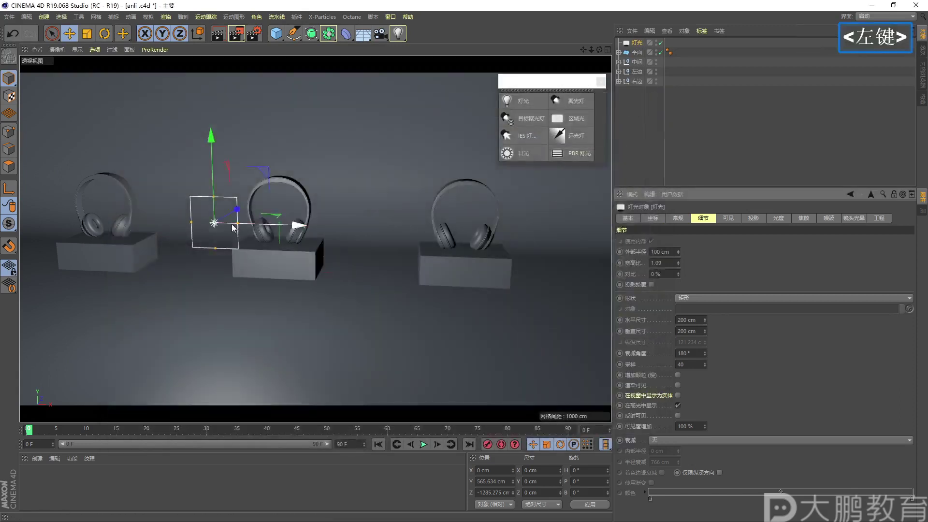
# Enlarge the area light's emitter with its viewport handles to about 1644 by 924 cm and render the scene
pyautogui.moveTo(237, 223); pyautogui.dragTo(414, 227)
pyautogui.moveTo(213, 196); pyautogui.dragTo(228, 97)
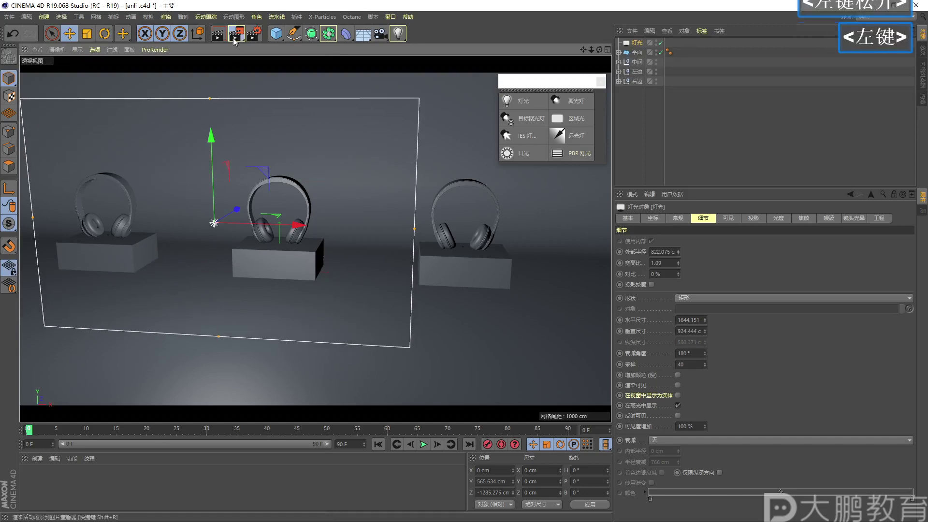
pyautogui.click(233, 36)
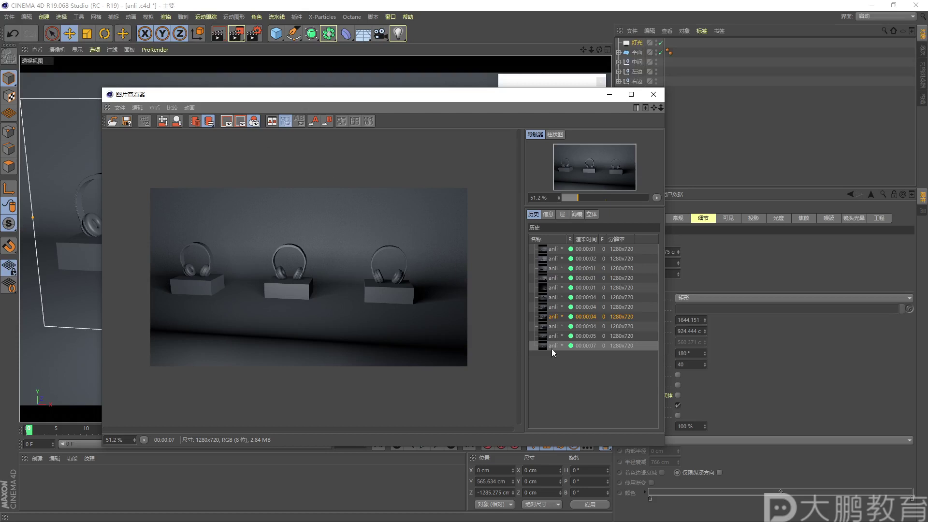
# Compare the large-emitter render with the preceding 200 cm render in the history, and close the Picture Viewer
pyautogui.click(558, 336)
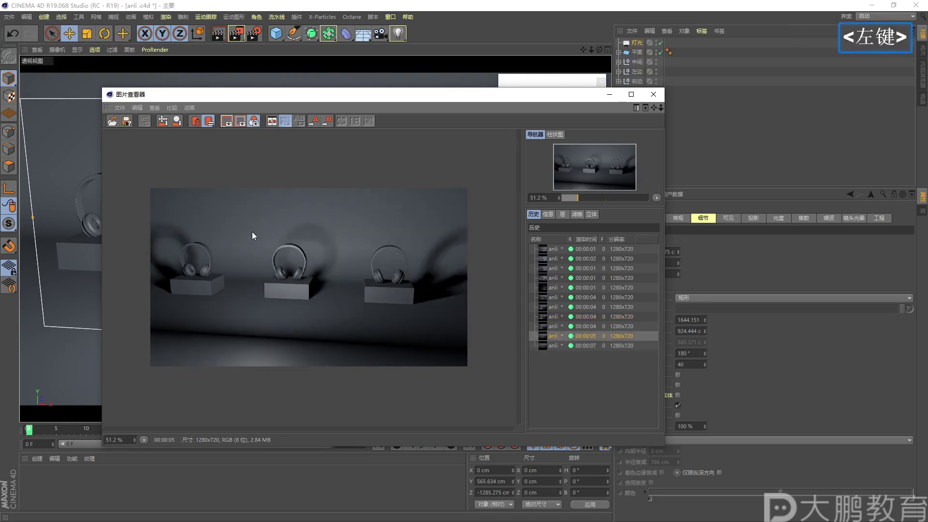
pyautogui.click(555, 345)
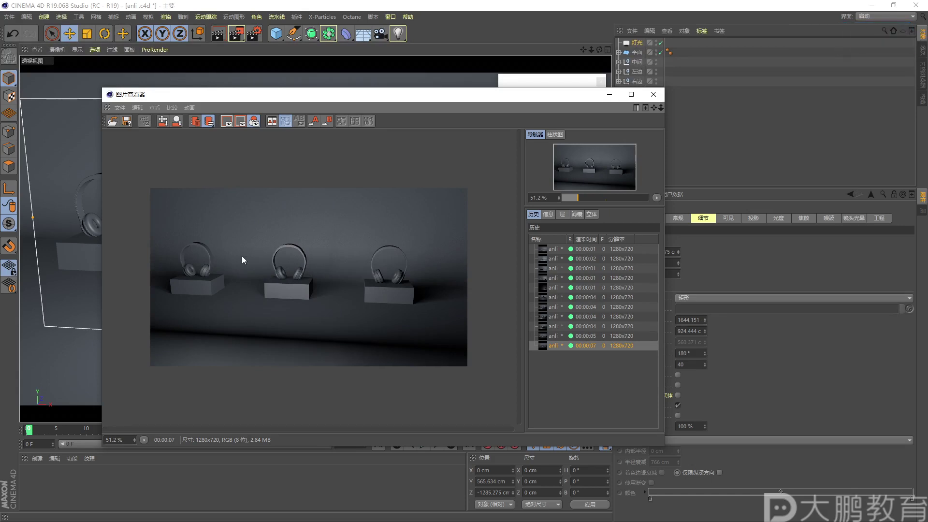
pyautogui.click(634, 106)
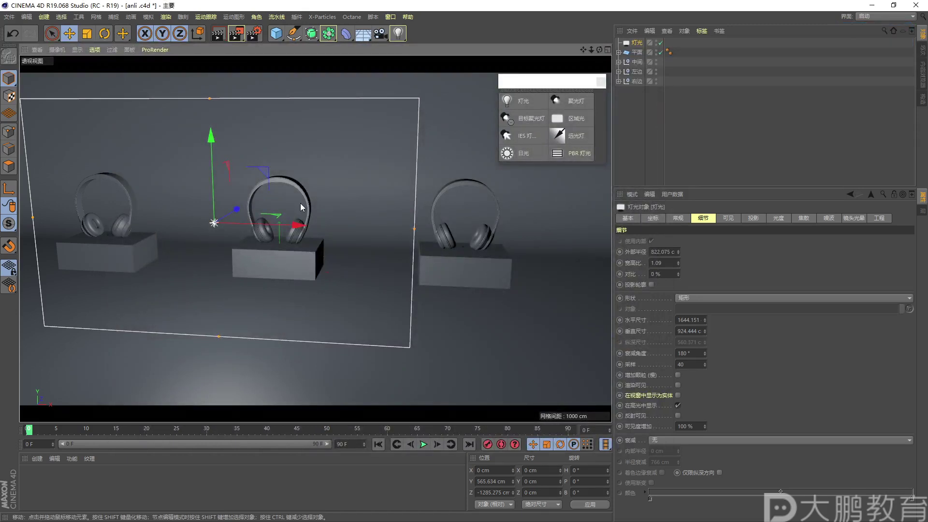
# Shrink the area light's emitter with its viewport handles to about 37 by 64 cm and render the scene
pyautogui.moveTo(414, 229); pyautogui.dragTo(347, 227)
pyautogui.moveTo(211, 97); pyautogui.dragTo(211, 149)
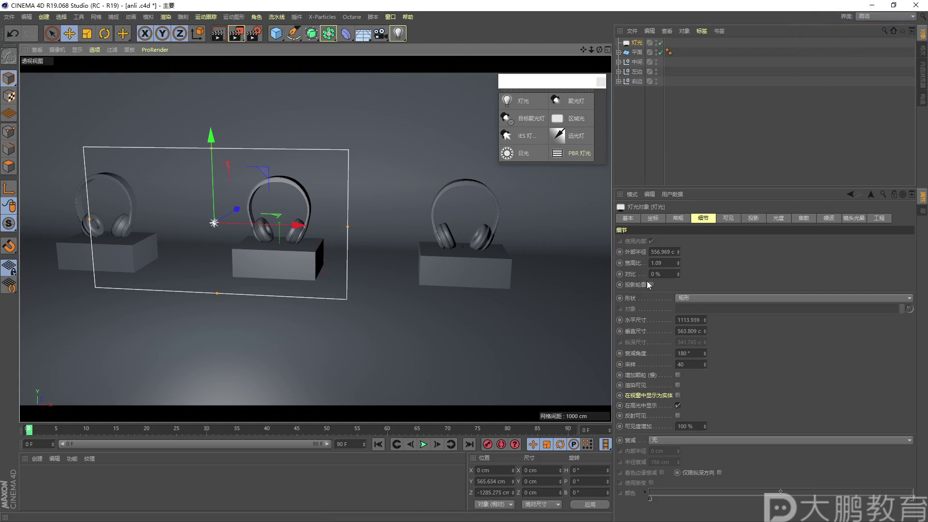
pyautogui.moveTo(348, 226); pyautogui.dragTo(213, 220)
pyautogui.click(237, 33)
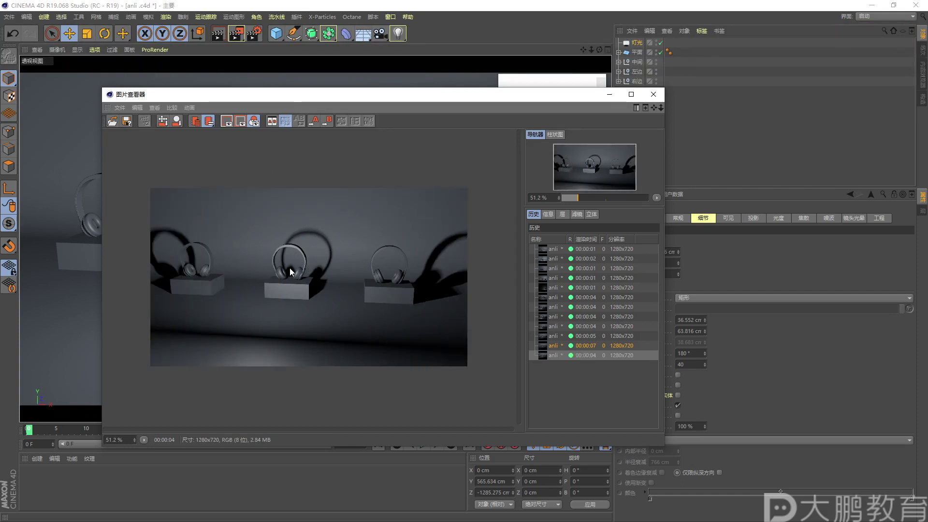
# Compare the small-emitter render with the large-emitter one in the history, and close the Picture Viewer
pyautogui.click(556, 348)
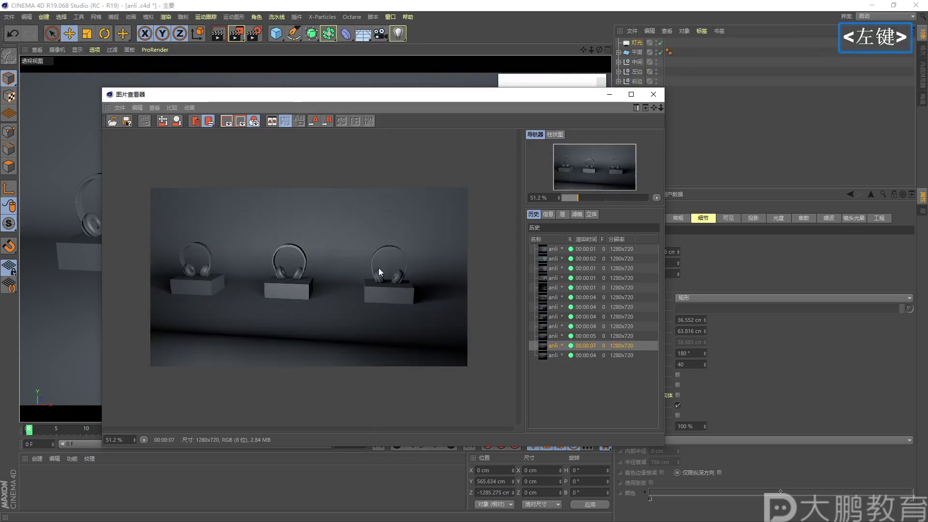
pyautogui.click(549, 355)
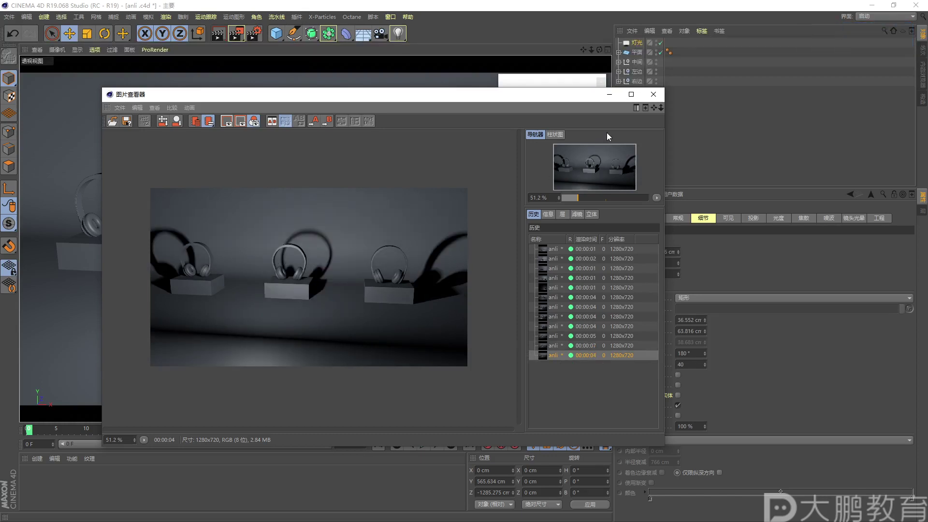
pyautogui.click(653, 94)
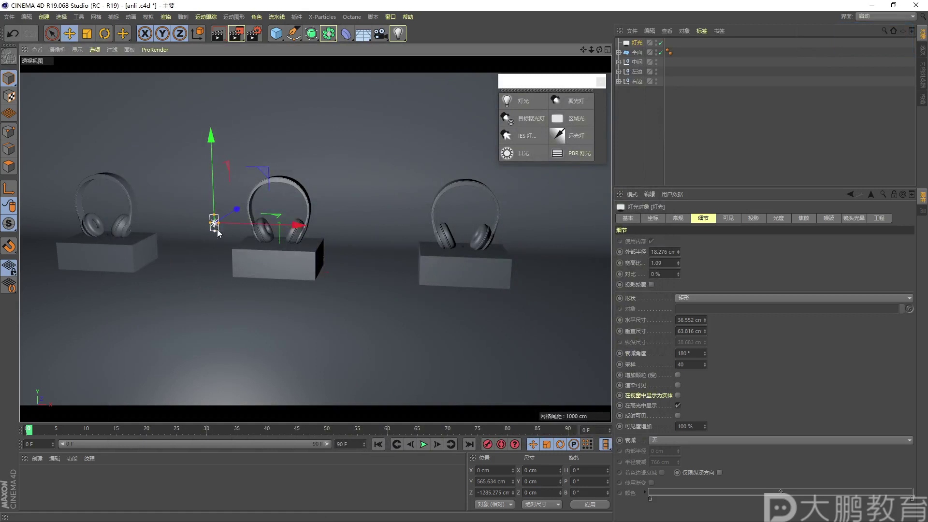
# Reset the area light's horizontal (水平尺寸) and vertical (垂直尺寸) sizes to 200 cm
pyautogui.rightClick(706, 321)
pyautogui.rightClick(706, 330)
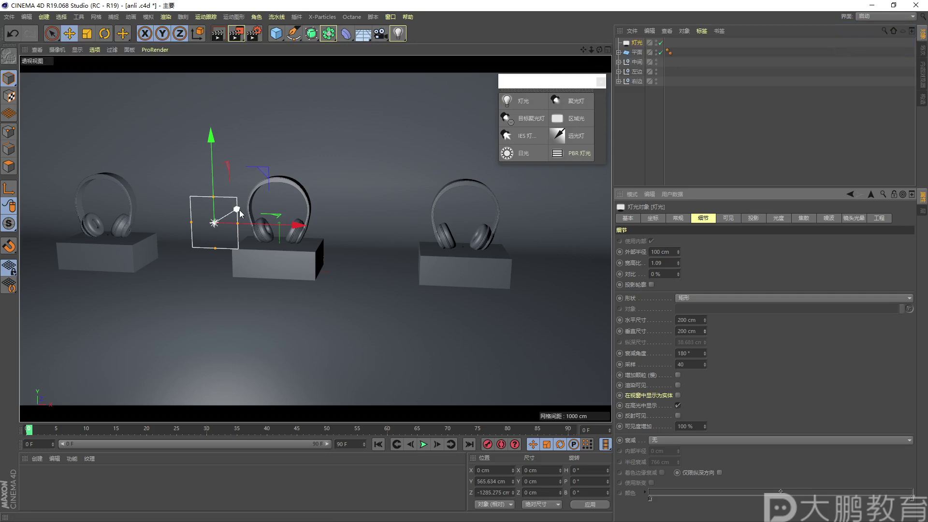
pyautogui.scroll(-2, 270, 232)
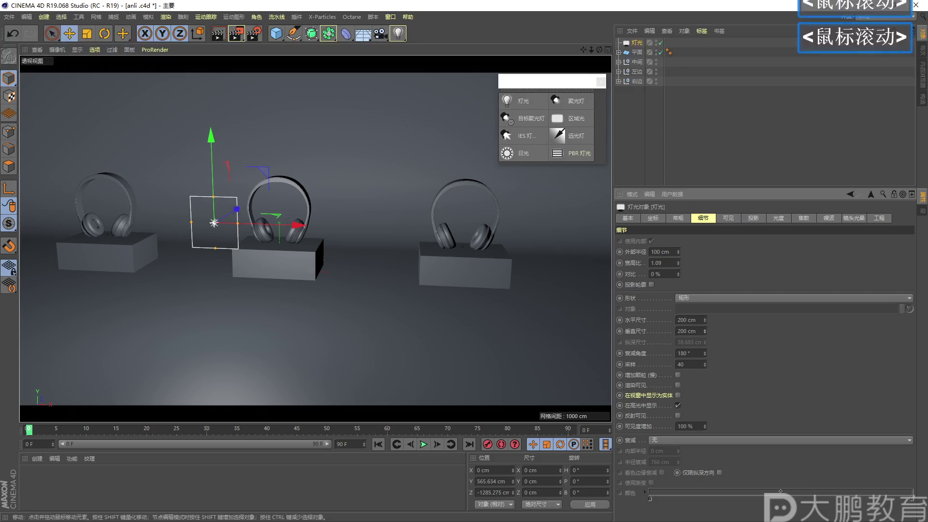
pyautogui.keyDown('alt'); pyautogui.moveTo(313, 257); pyautogui.dragTo(310, 271, button='right'); pyautogui.keyUp('alt')
pyautogui.keyDown('alt'); pyautogui.moveTo(310, 271); pyautogui.dragTo(297, 264, button='middle'); pyautogui.keyUp('alt')
pyautogui.keyDown('alt'); pyautogui.moveTo(296, 264); pyautogui.dragTo(301, 266, button='right'); pyautogui.keyUp('alt')
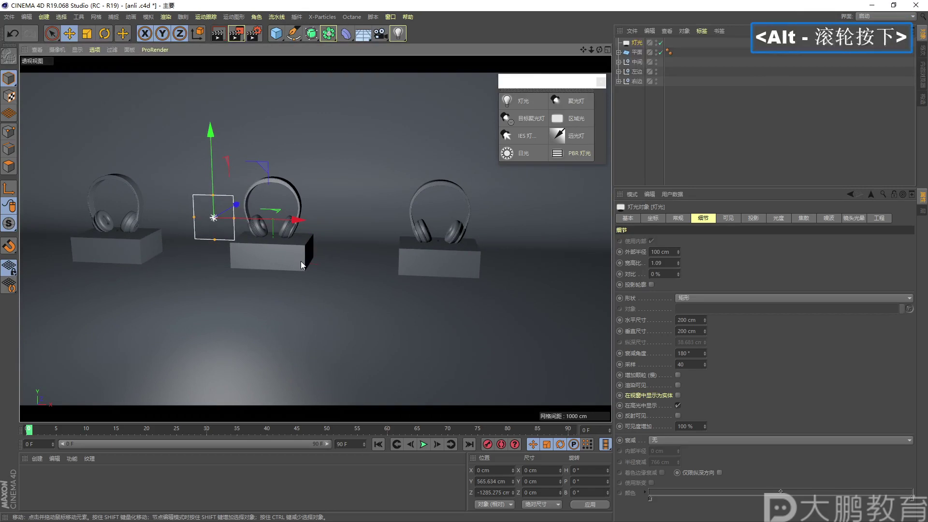
# Review the area light's shadow (投影) settings and open its project (工程) settings
pyautogui.click(709, 220)
pyautogui.click(753, 218)
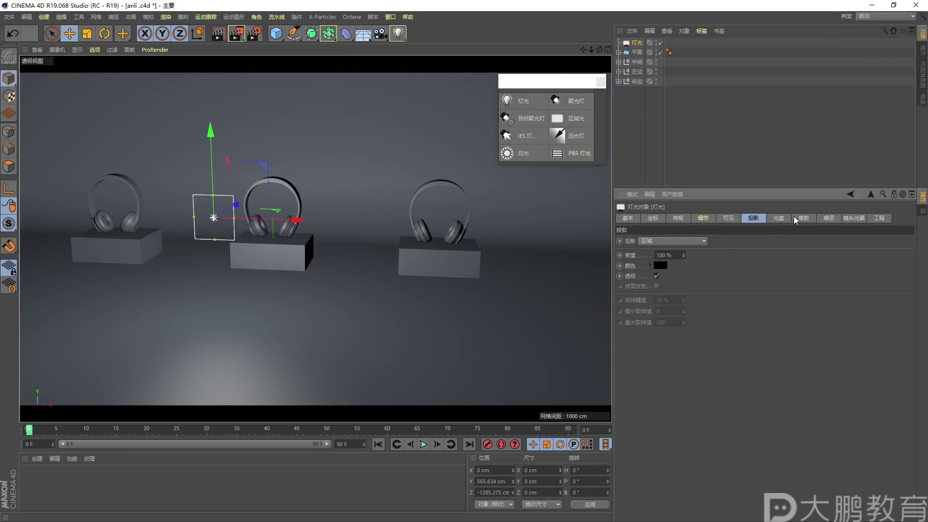
pyautogui.click(806, 219)
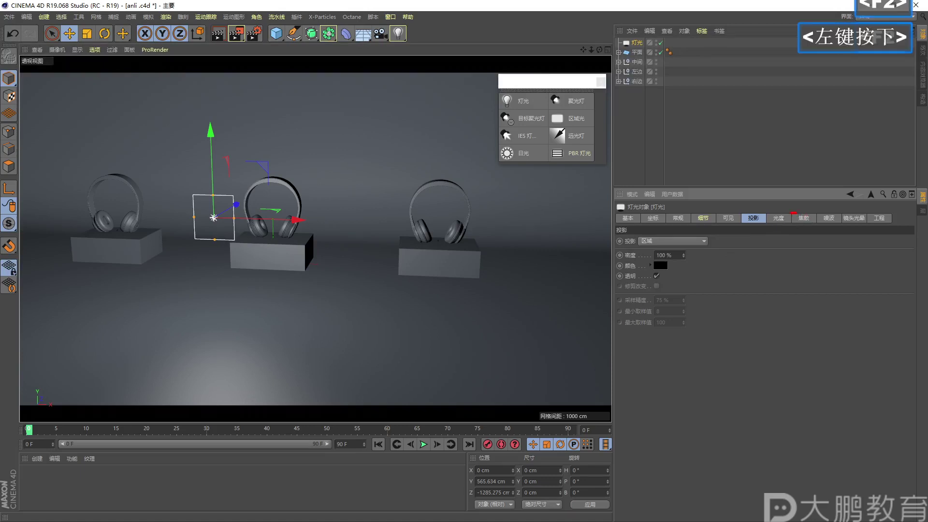
pyautogui.press('Escape')
pyautogui.click(879, 218)
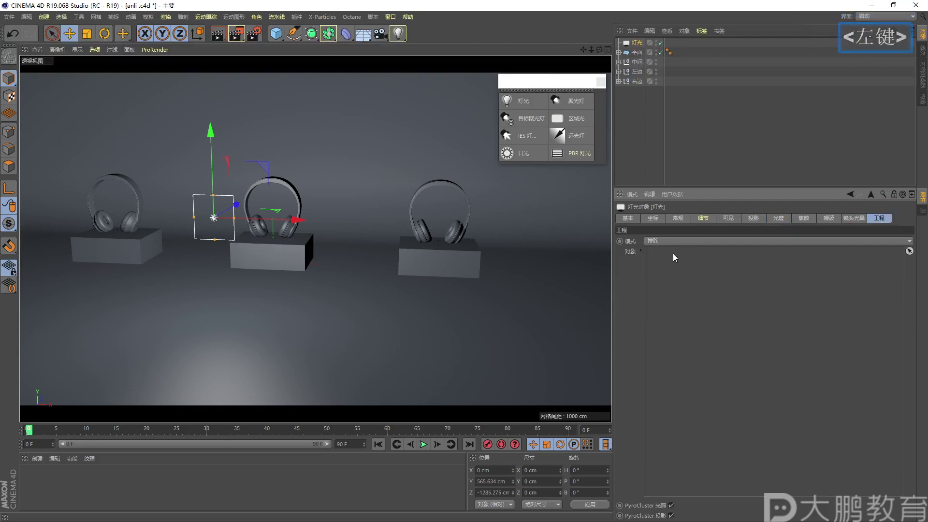
# Switch the area light's project mode (模式) to 包括 to see its effect, and set it back to 排除
pyautogui.click(674, 241)
pyautogui.press('F1')
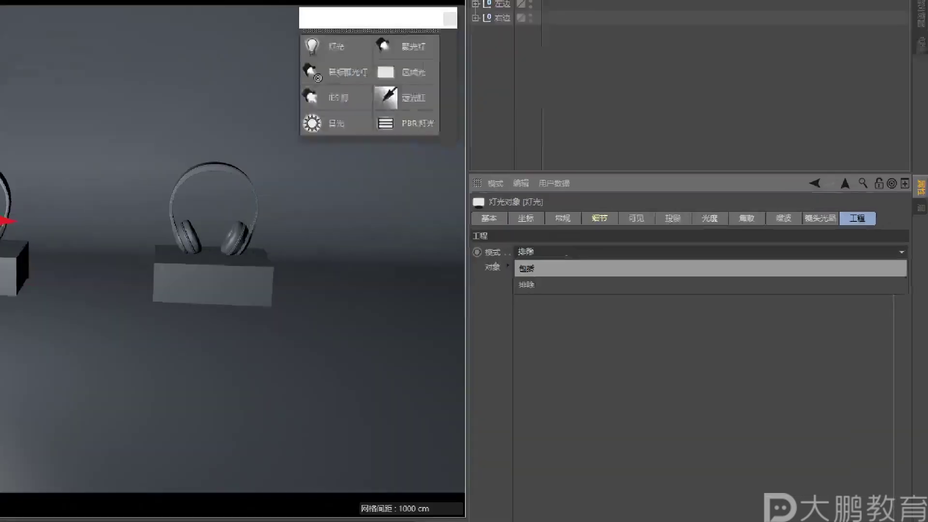
pyautogui.doubleClick(676, 247)
pyautogui.moveTo(397, 241); pyautogui.dragTo(367, 277)
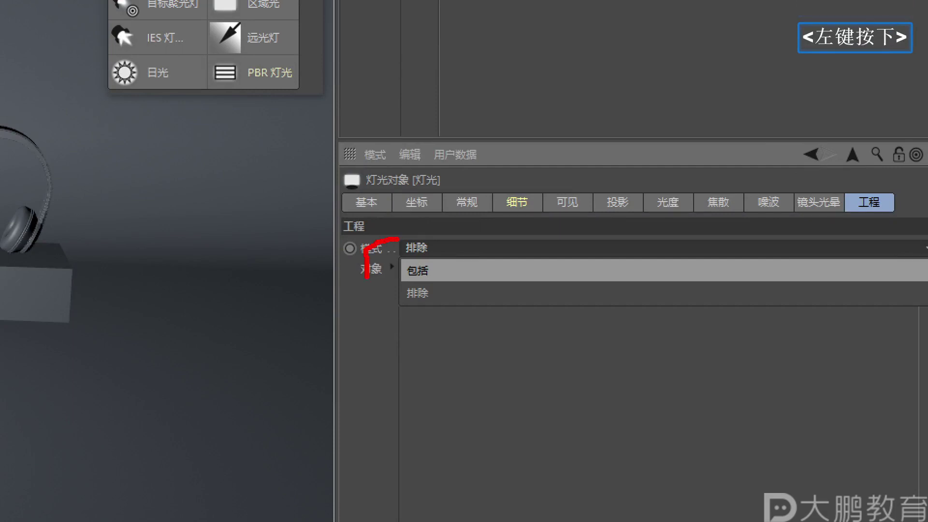
pyautogui.moveTo(384, 412); pyautogui.dragTo(389, 418)
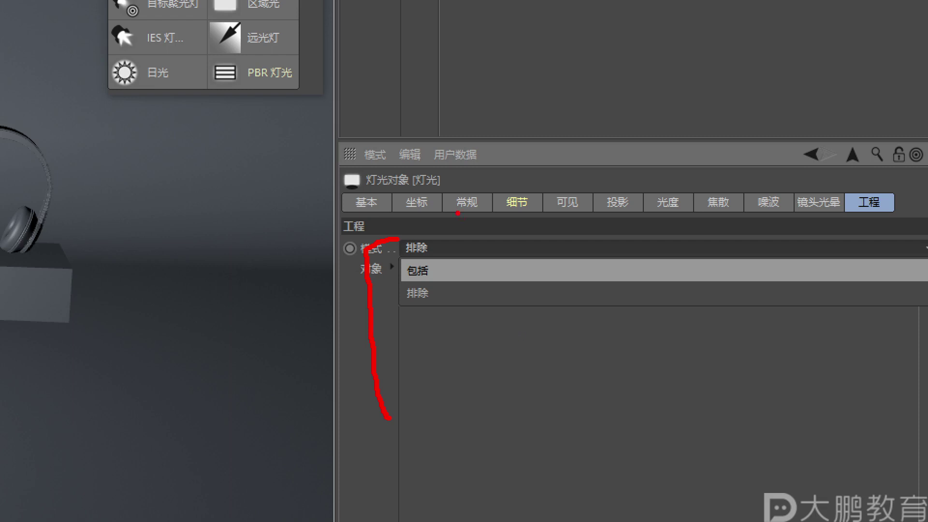
pyautogui.moveTo(402, 231)
pyautogui.mouseDown()
pyautogui.moveTo(441, 263)
pyautogui.moveTo(416, 225)
pyautogui.mouseUp()
pyautogui.moveTo(494, 35)
pyautogui.mouseDown()
pyautogui.moveTo(563, 222)
pyautogui.moveTo(496, 476)
pyautogui.moveTo(539, 476)
pyautogui.mouseUp()
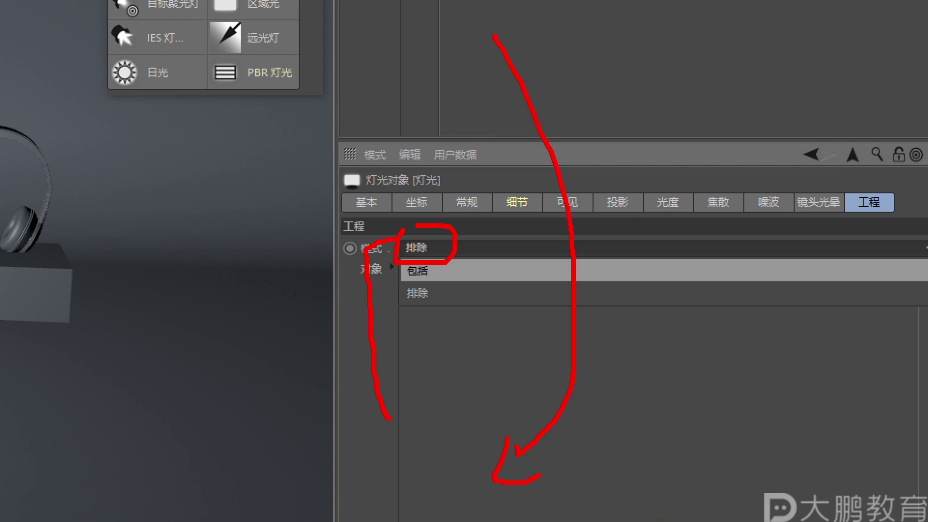
pyautogui.moveTo(406, 274); pyautogui.dragTo(401, 256)
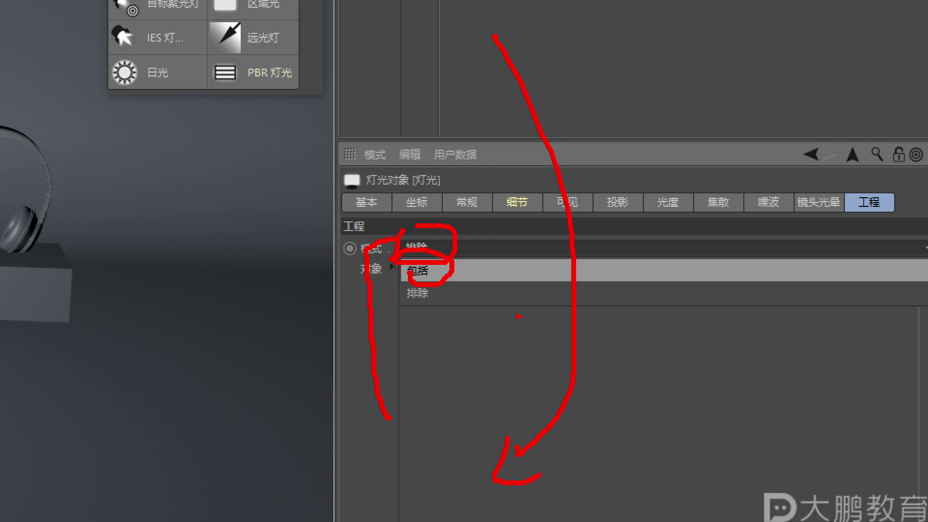
pyautogui.press('Escape')
pyautogui.click(463, 269)
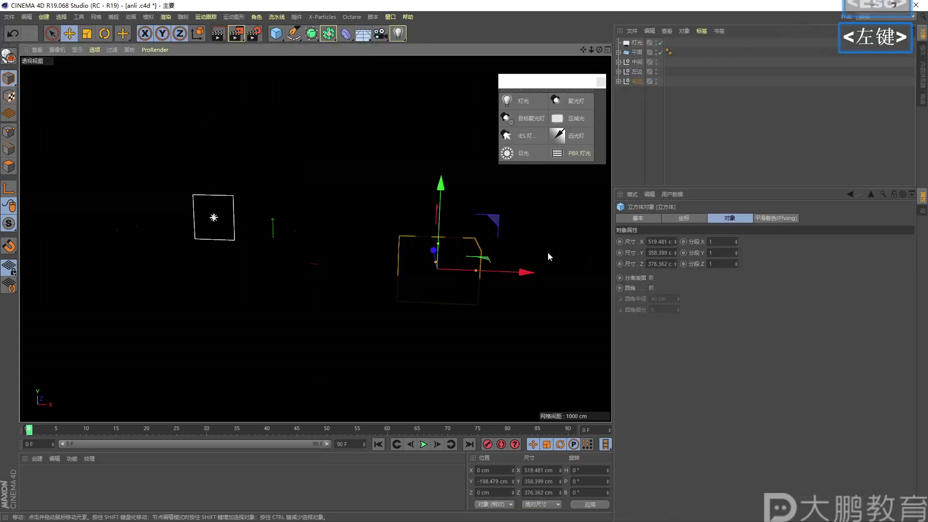
pyautogui.click(636, 43)
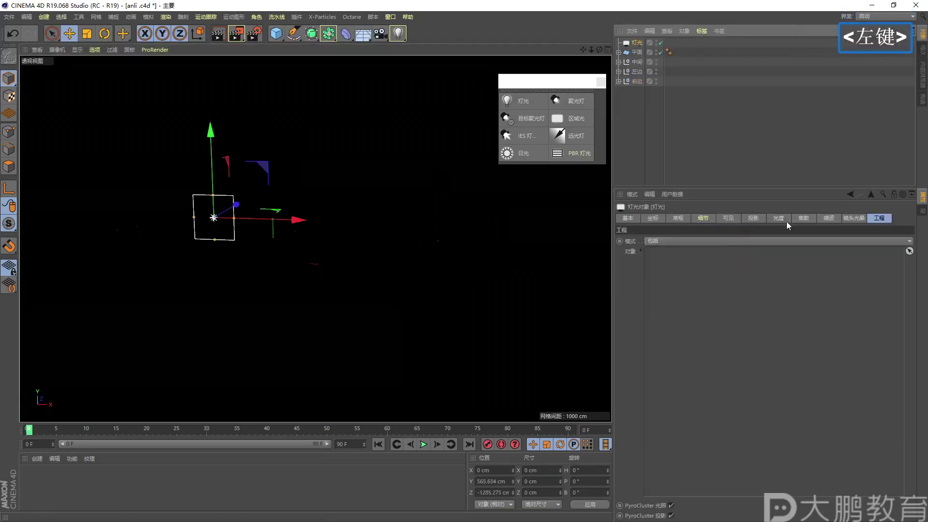
pyautogui.click(683, 240)
pyautogui.click(663, 263)
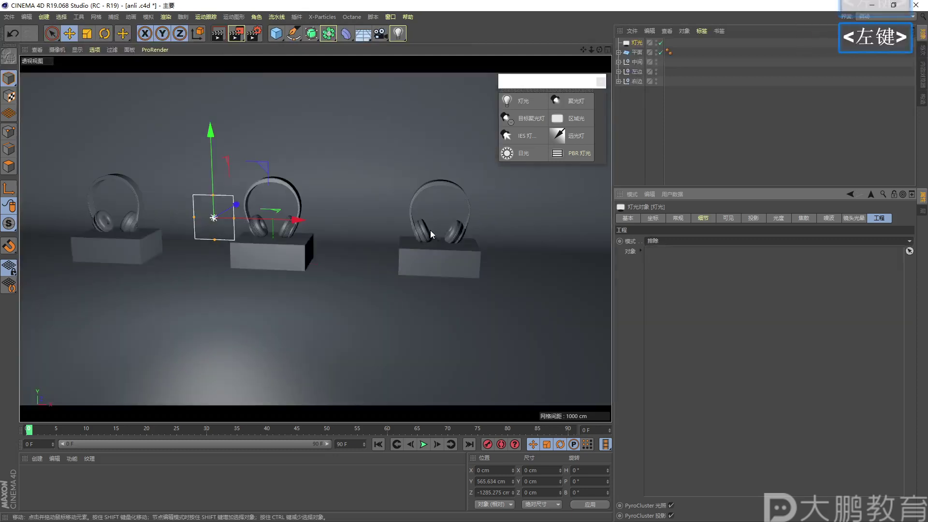
# Exclude the 右边 and 左边 groups from the area light by adding them to its project object list (对象)
pyautogui.keyDown('alt'); pyautogui.moveTo(383, 245); pyautogui.dragTo(498, 241, button='right'); pyautogui.keyUp('alt')
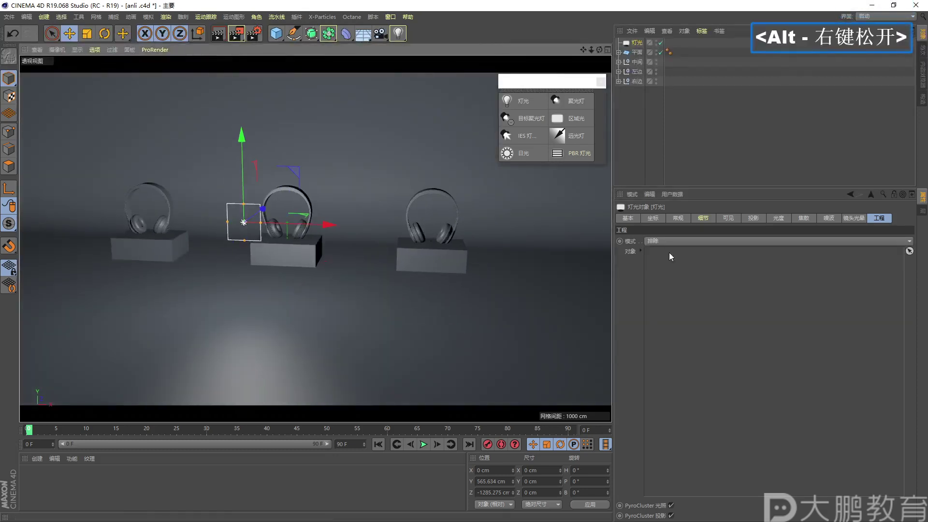
pyautogui.moveTo(637, 81); pyautogui.dragTo(664, 276)
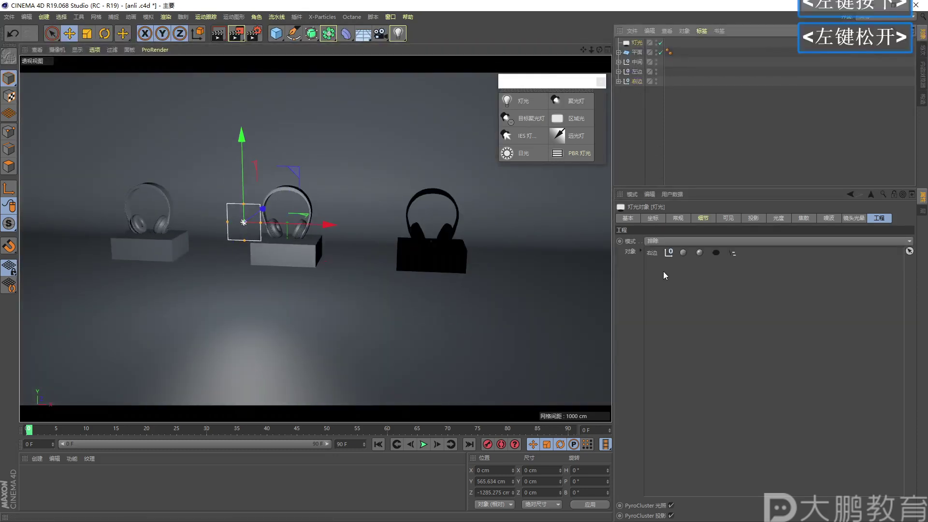
pyautogui.moveTo(637, 72); pyautogui.dragTo(662, 279)
pyautogui.keyDown('alt'); pyautogui.moveTo(321, 278); pyautogui.dragTo(340, 279, button='right'); pyautogui.keyUp('alt')
pyautogui.keyDown('alt'); pyautogui.moveTo(339, 279); pyautogui.dragTo(359, 267, button='middle'); pyautogui.keyUp('alt')
pyautogui.keyDown('alt'); pyautogui.moveTo(358, 267); pyautogui.dragTo(339, 273); pyautogui.keyUp('alt')
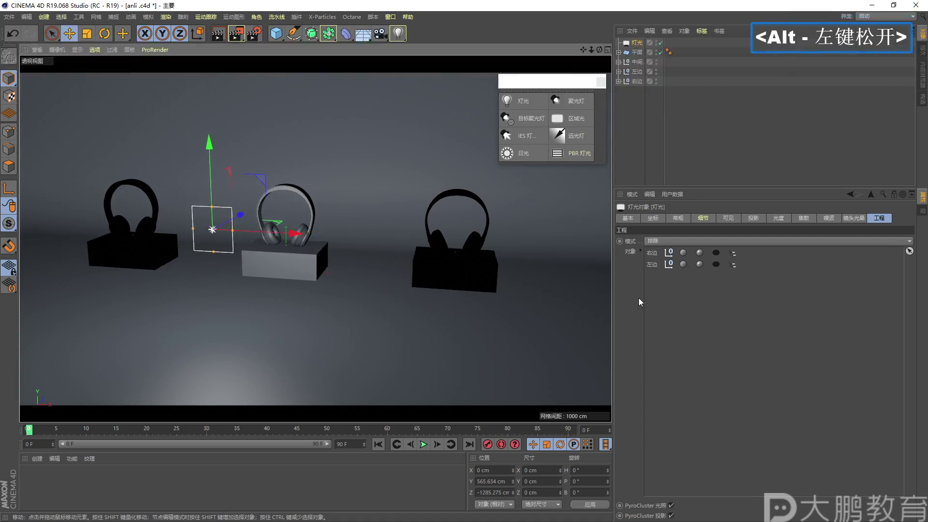
# Inspect the exclusion's effect on the headphones from another angle and look over the area light's project mode (模式) options
pyautogui.keyDown('alt'); pyautogui.moveTo(356, 287); pyautogui.dragTo(313, 282); pyautogui.keyUp('alt')
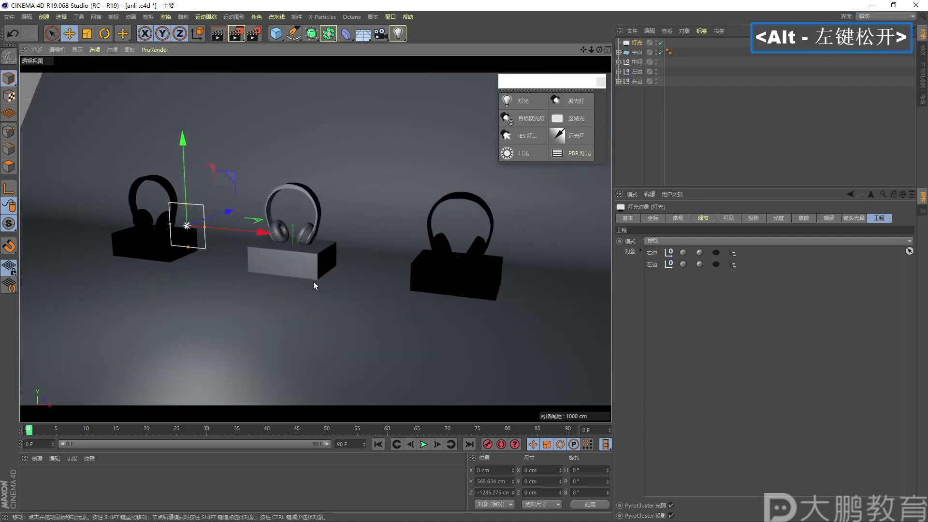
pyautogui.press('F2')
pyautogui.click(264, 232)
pyautogui.click(263, 232)
pyautogui.press('Escape')
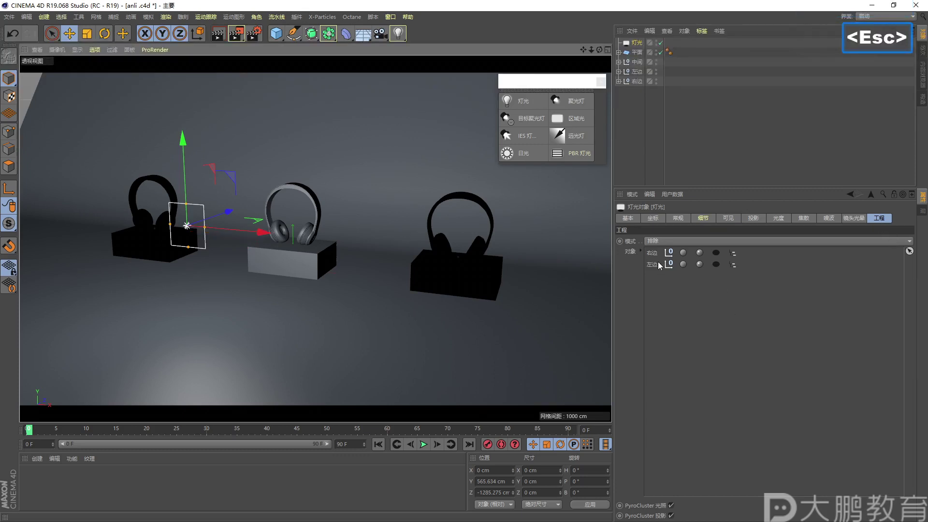
pyautogui.click(658, 241)
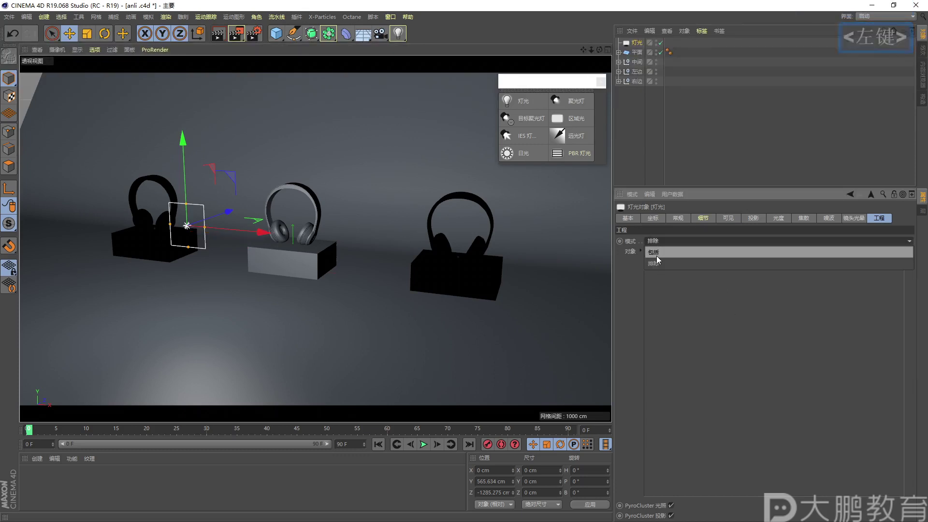
pyautogui.press('F2')
pyautogui.moveTo(644, 228); pyautogui.dragTo(613, 280)
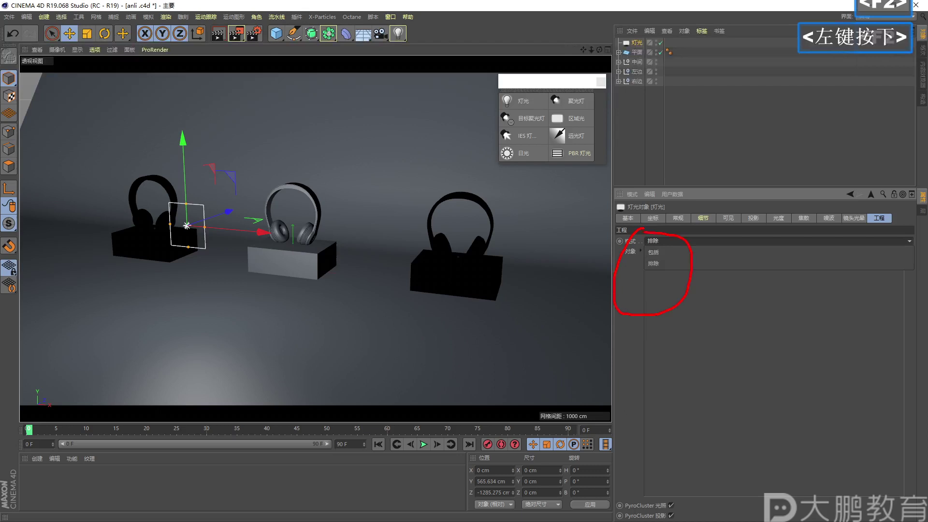
pyautogui.press('F2')
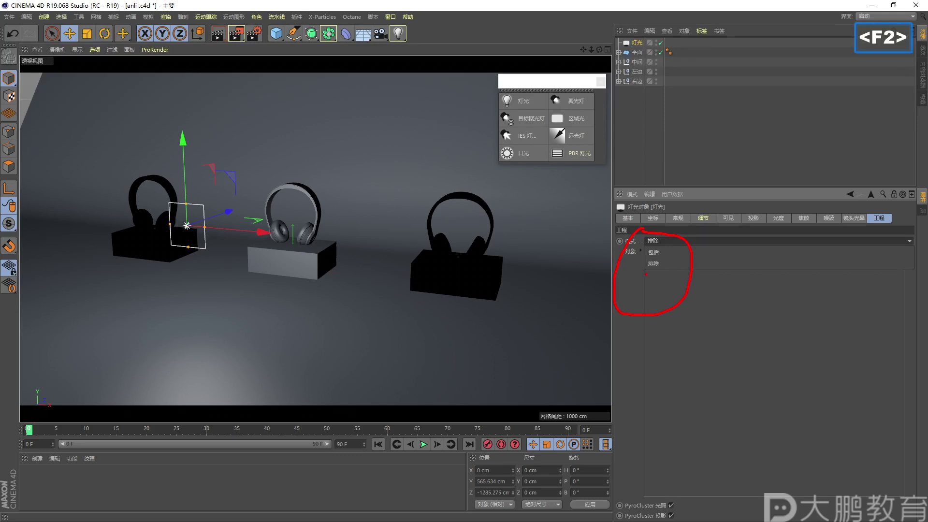
pyautogui.press('Escape')
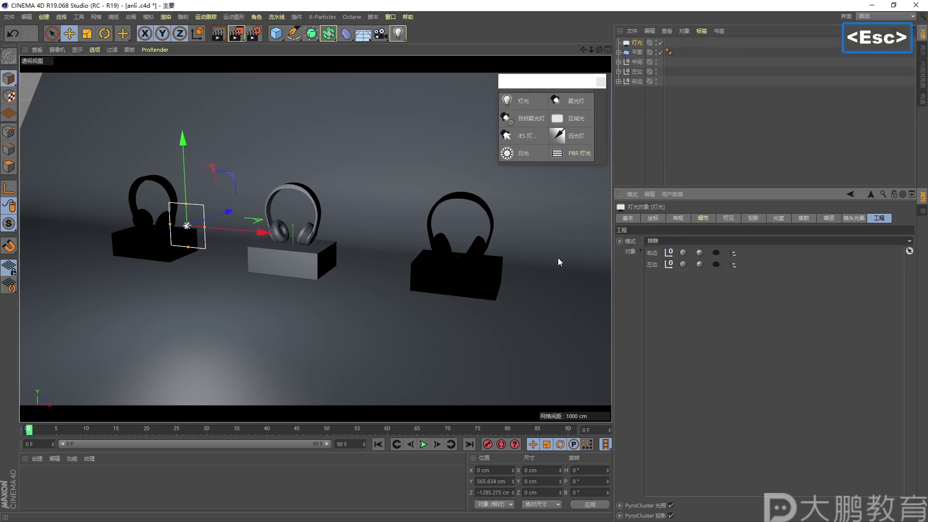
# Remove the 左边 and 右边 groups from the area light's project object list (对象)
pyautogui.click(652, 264)
pyautogui.press('Delete')
pyautogui.click(657, 254)
pyautogui.press('Delete')
# Limit the area light to the 中间 group with project mode 包括, and render the scene to check it
pyautogui.click(660, 242)
pyautogui.click(661, 254)
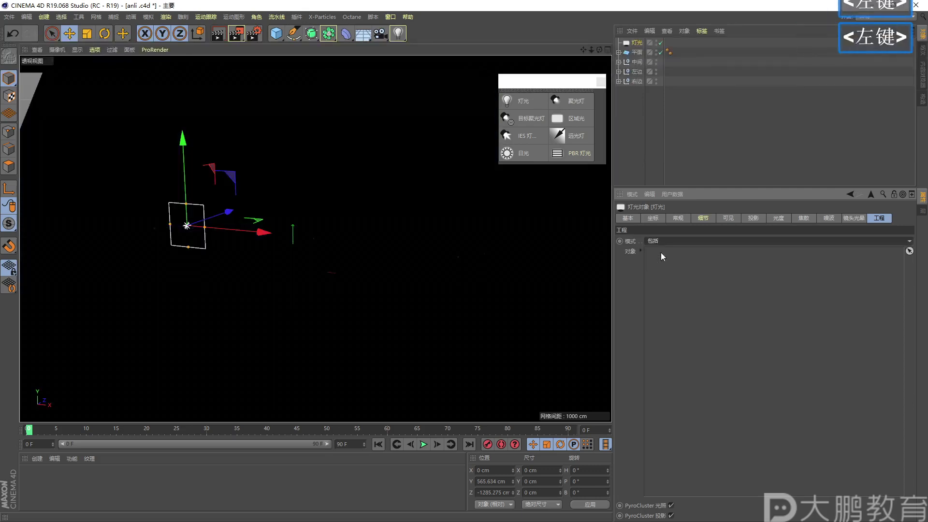
pyautogui.moveTo(637, 65); pyautogui.dragTo(659, 301)
pyautogui.moveTo(260, 266); pyautogui.dragTo(277, 195)
pyautogui.press('Escape')
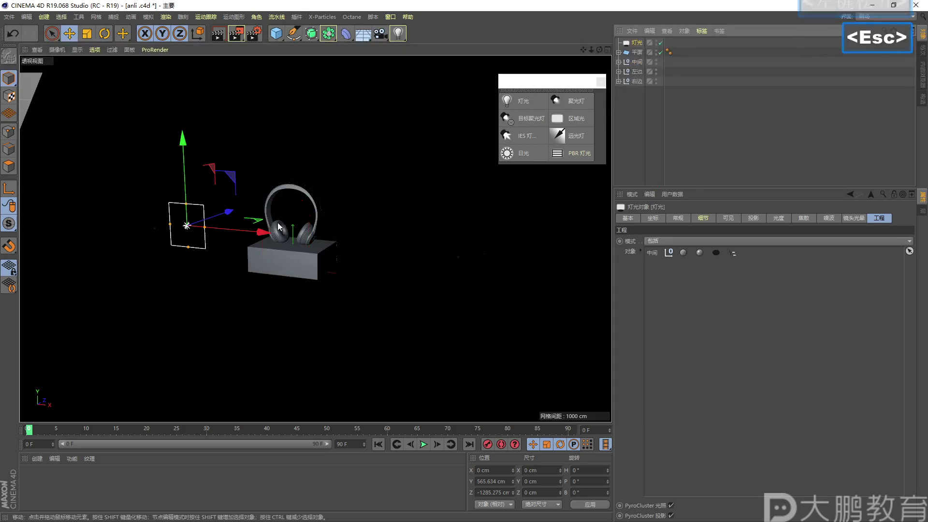
pyautogui.click(235, 36)
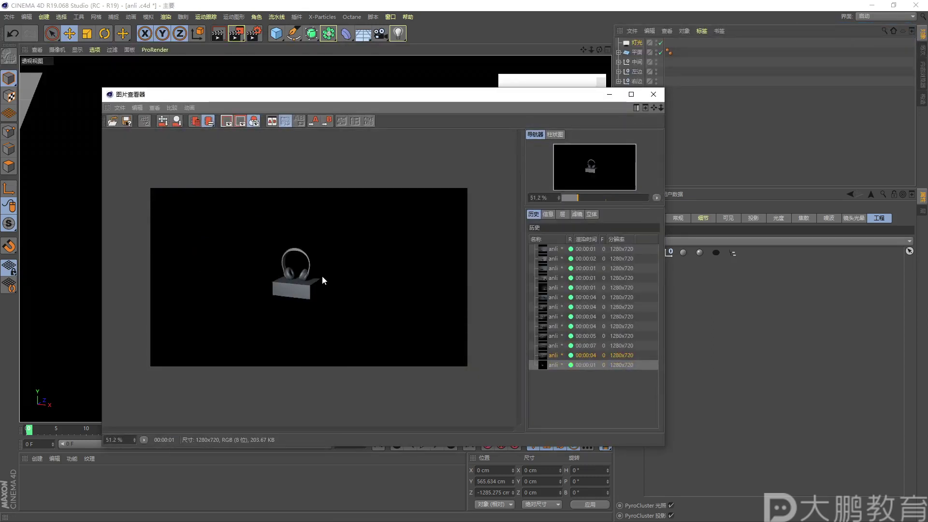
pyautogui.click(653, 94)
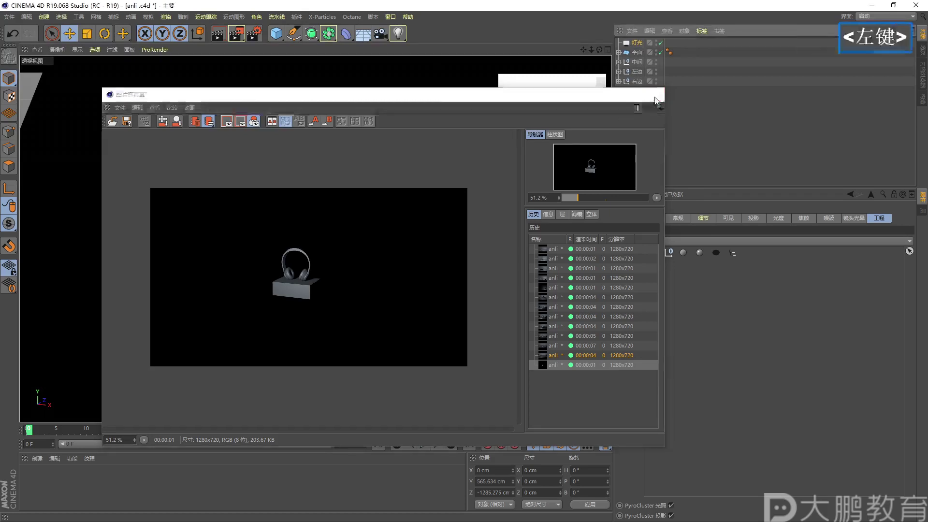
# Remove the 中间 group from the area light's object list and set the project mode back to 排除
pyautogui.click(652, 253)
pyautogui.press('Delete')
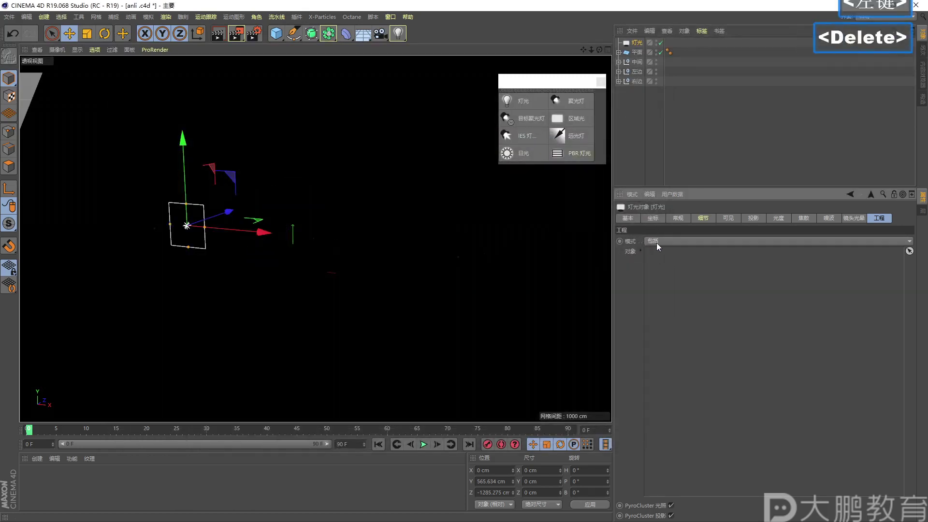
pyautogui.click(656, 242)
pyautogui.click(658, 253)
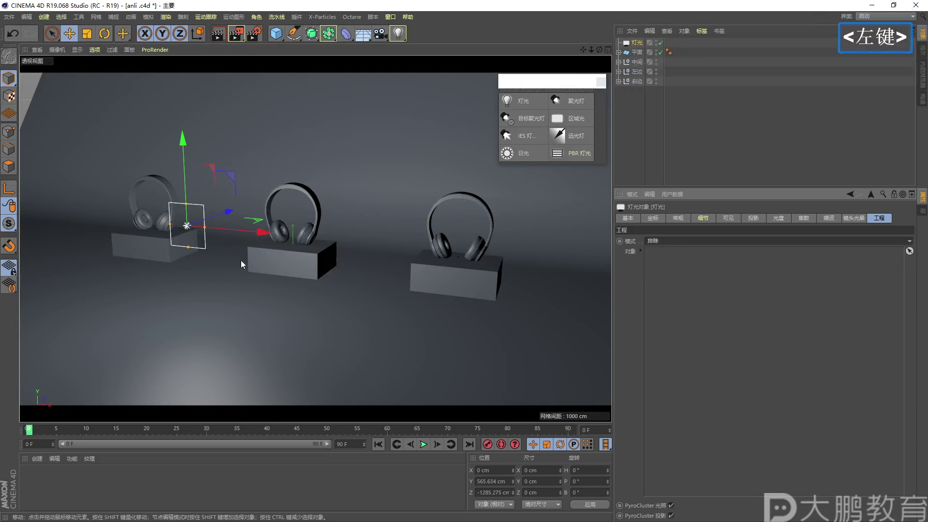
pyautogui.scroll(1, 241, 263)
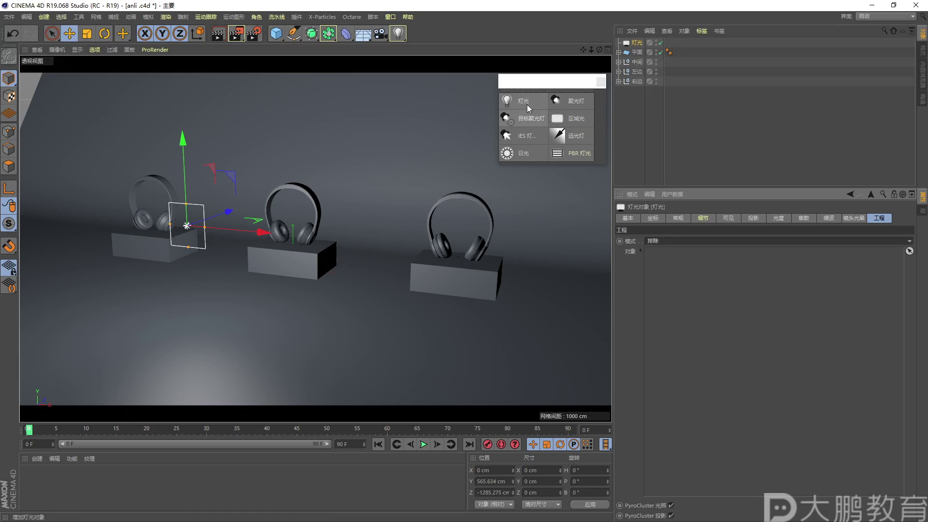
pyautogui.press('F2')
pyautogui.moveTo(519, 97); pyautogui.dragTo(511, 95)
pyautogui.moveTo(567, 111); pyautogui.dragTo(587, 106)
pyautogui.press('Escape')
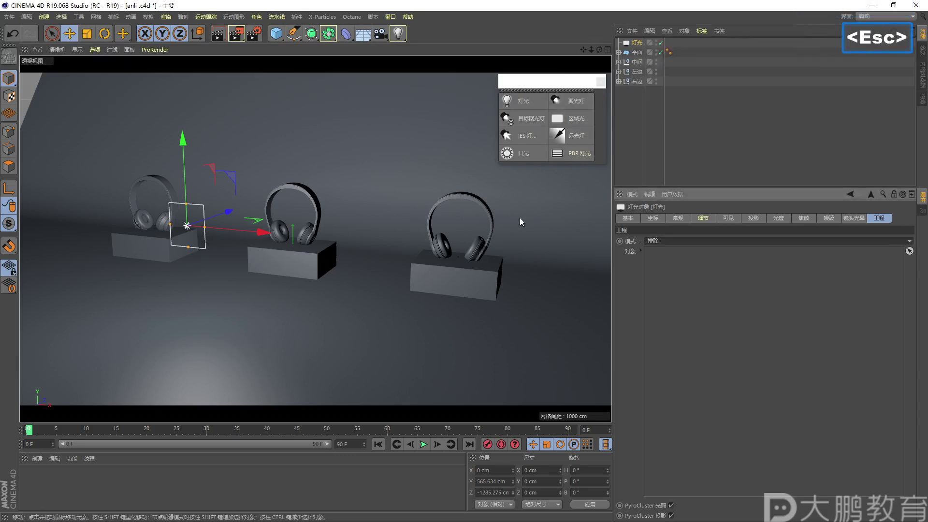
# Review the area light's general (常规) settings: colour (颜色), intensity (强度), type (类型) and shadow (投影)
pyautogui.click(628, 218)
pyautogui.click(656, 218)
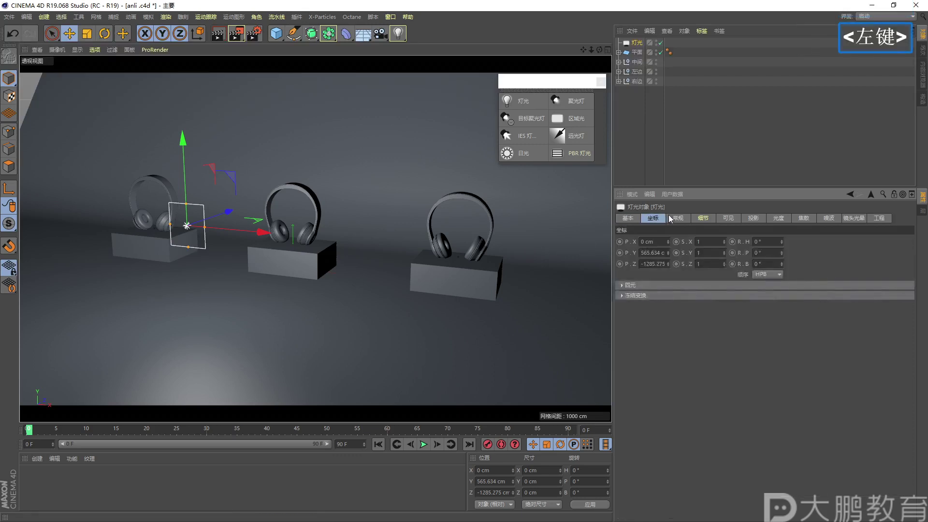
pyautogui.click(674, 218)
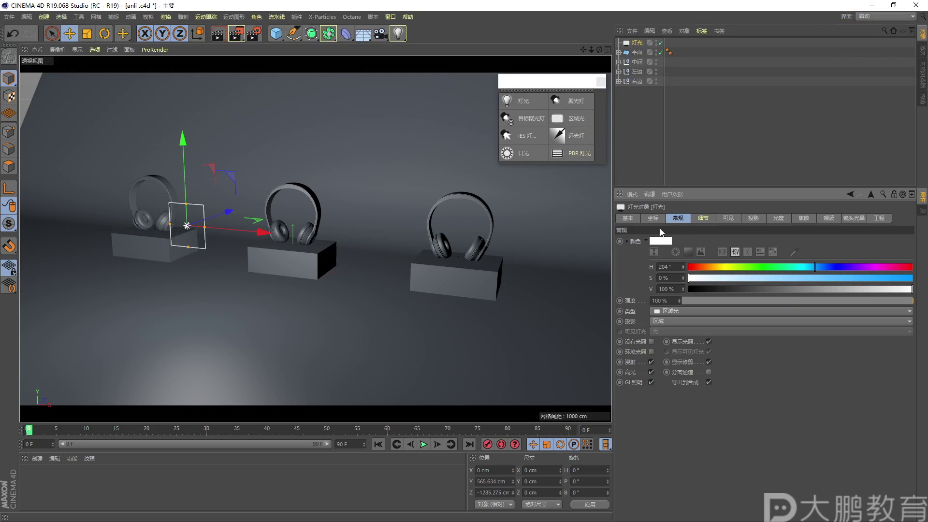
pyautogui.press('F2')
pyautogui.moveTo(652, 230); pyautogui.dragTo(652, 230)
pyautogui.moveTo(650, 267)
pyautogui.mouseDown()
pyautogui.moveTo(657, 226)
pyautogui.moveTo(466, 131)
pyautogui.moveTo(496, 101)
pyautogui.mouseUp()
pyautogui.press('F2')
pyautogui.press('F2')
pyautogui.moveTo(570, 113)
pyautogui.mouseDown()
pyautogui.moveTo(592, 126)
pyautogui.moveTo(583, 111)
pyautogui.mouseUp()
pyautogui.moveTo(574, 115)
pyautogui.mouseDown()
pyautogui.moveTo(584, 124)
pyautogui.moveTo(574, 125)
pyautogui.mouseUp()
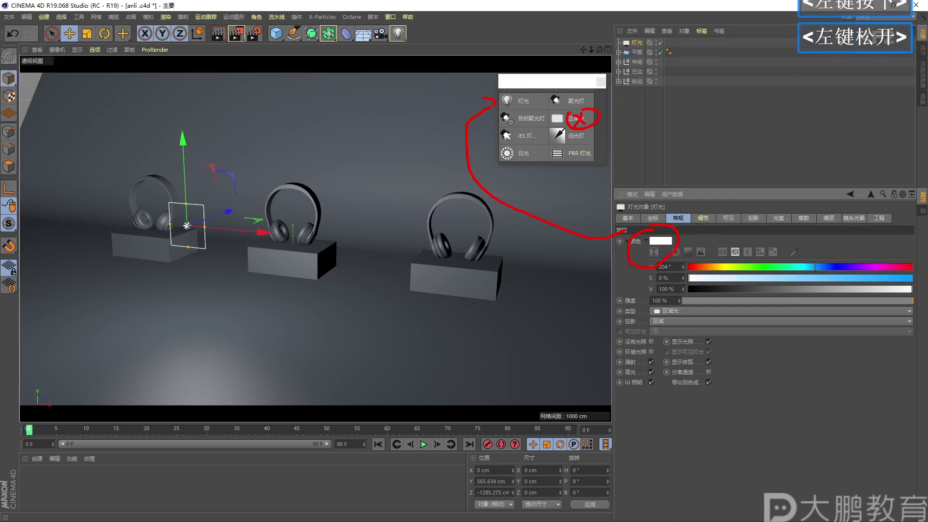
pyautogui.moveTo(639, 295); pyautogui.dragTo(619, 308)
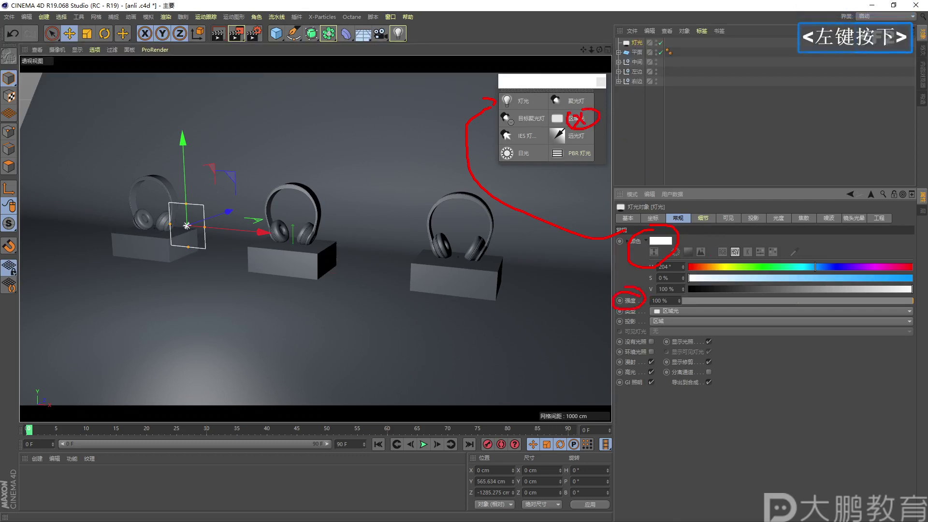
pyautogui.press('F2')
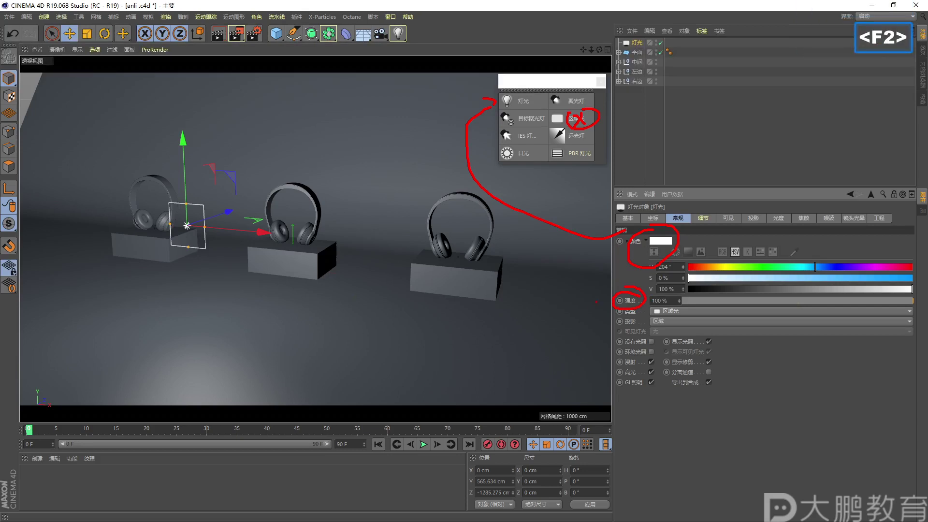
pyautogui.moveTo(648, 313)
pyautogui.mouseDown()
pyautogui.moveTo(635, 342)
pyautogui.moveTo(651, 311)
pyautogui.moveTo(690, 324)
pyautogui.mouseUp()
pyautogui.press('F2')
pyautogui.press('Escape')
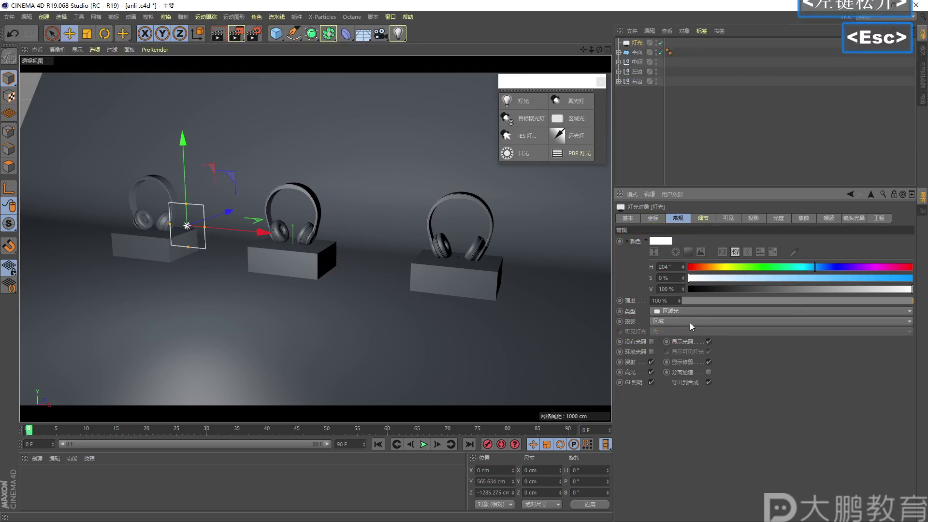
# Examine the area light's detail (细节) settings, including its shape, size and falloff (衰减) options
pyautogui.click(703, 218)
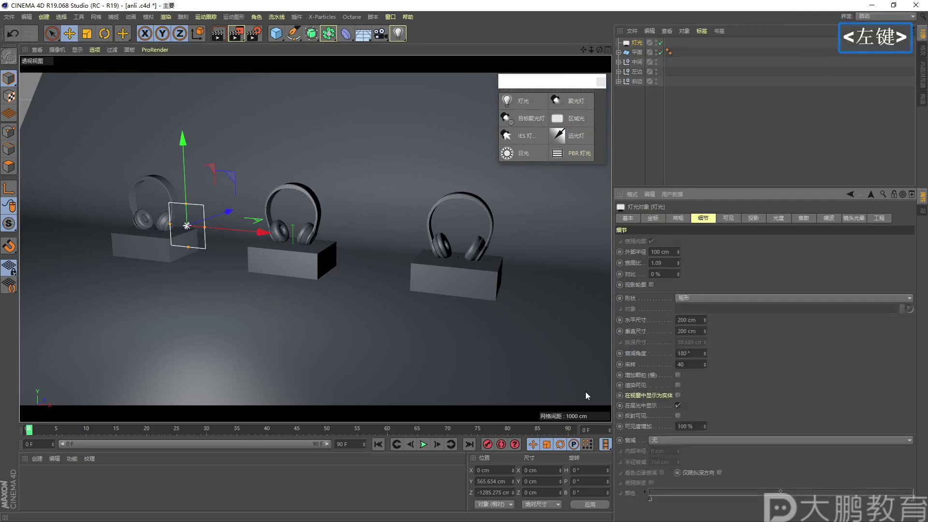
pyautogui.scroll(2, 590, 410)
pyautogui.press('F2')
pyautogui.moveTo(624, 428); pyautogui.dragTo(625, 419)
pyautogui.moveTo(410, 240)
pyautogui.mouseDown()
pyautogui.moveTo(471, 227)
pyautogui.moveTo(389, 261)
pyautogui.moveTo(395, 249)
pyautogui.mouseUp()
pyautogui.press('F2')
pyautogui.press('Escape')
pyautogui.click(665, 441)
pyautogui.click(683, 439)
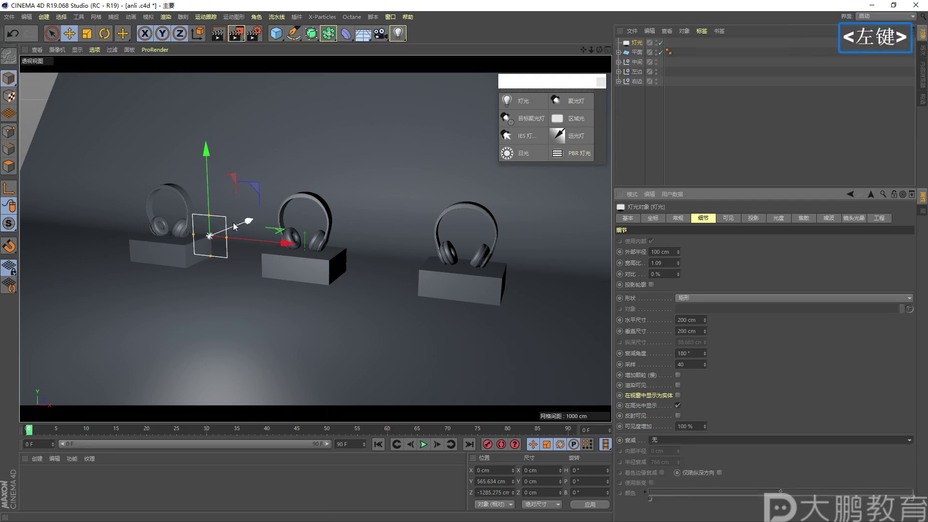
pyautogui.moveTo(626, 253)
pyautogui.mouseDown()
pyautogui.moveTo(677, 395)
pyautogui.moveTo(628, 225)
pyautogui.mouseUp()
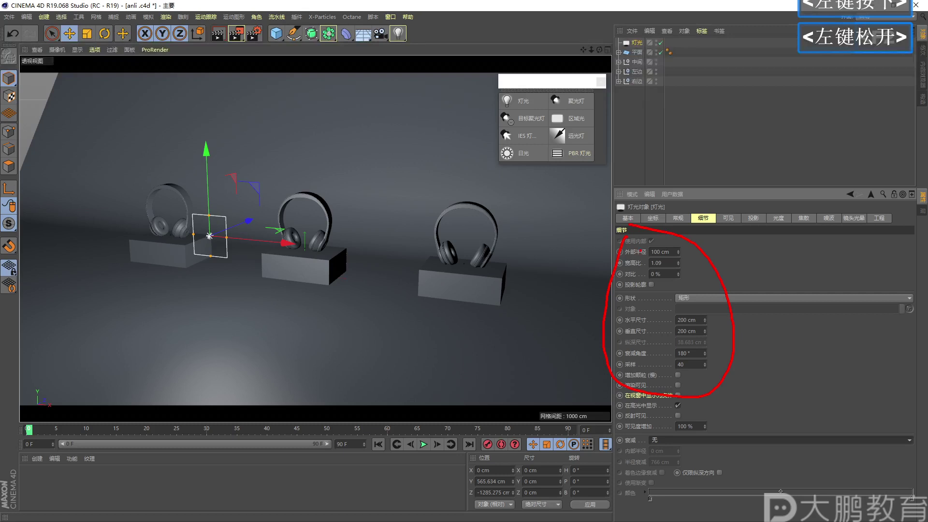
pyautogui.press('F2')
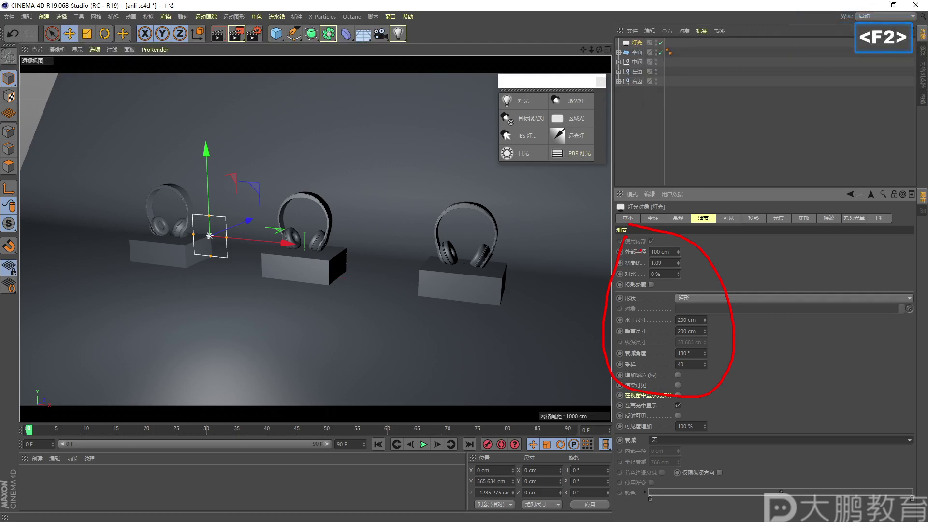
pyautogui.press('Escape')
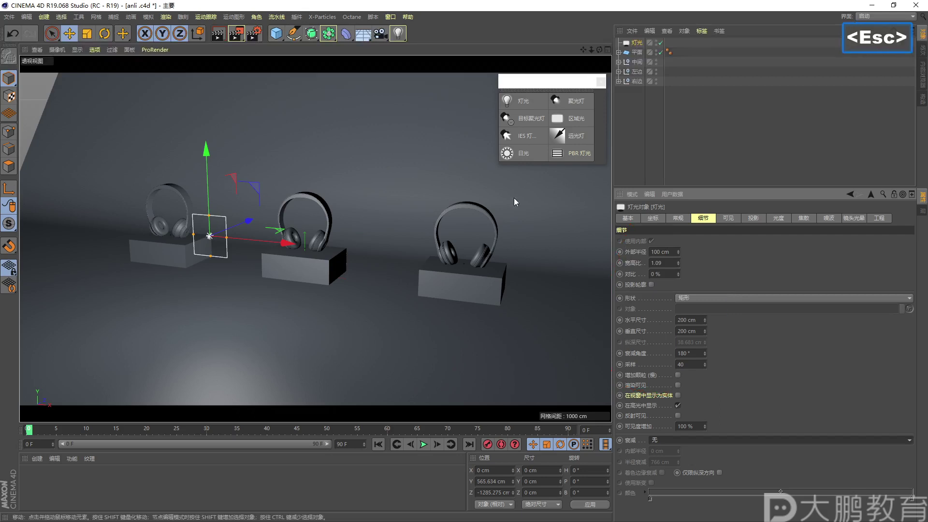
# Review the density (密度), colour (颜色) and transparency (透明) options in the area light's shadow (投影) settings
pyautogui.click(753, 218)
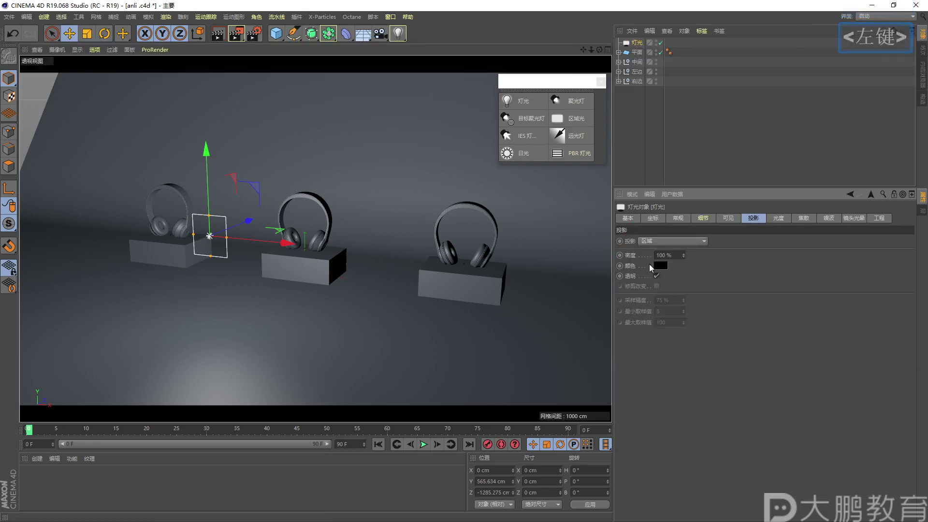
pyautogui.press('F2')
pyautogui.moveTo(648, 260)
pyautogui.mouseDown()
pyautogui.moveTo(626, 278)
pyautogui.moveTo(675, 264)
pyautogui.moveTo(694, 247)
pyautogui.mouseUp()
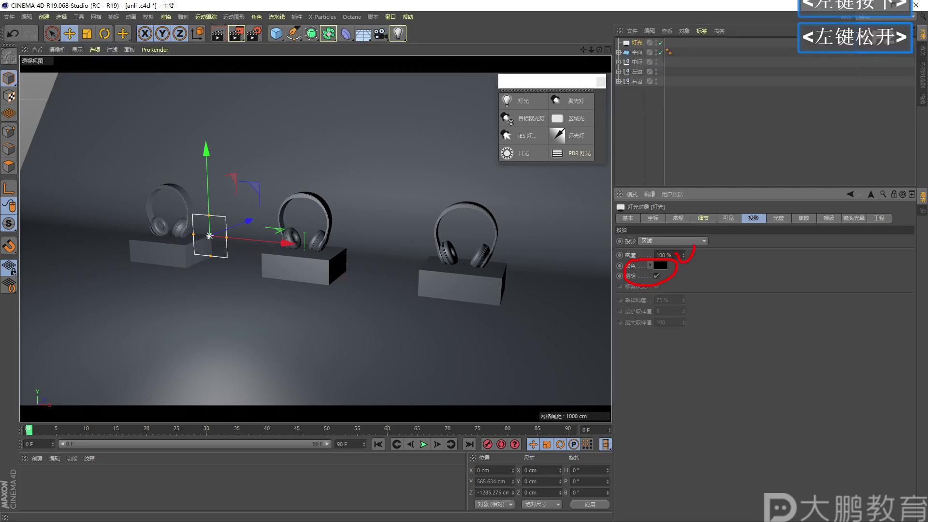
pyautogui.press('F2')
pyautogui.press('Escape')
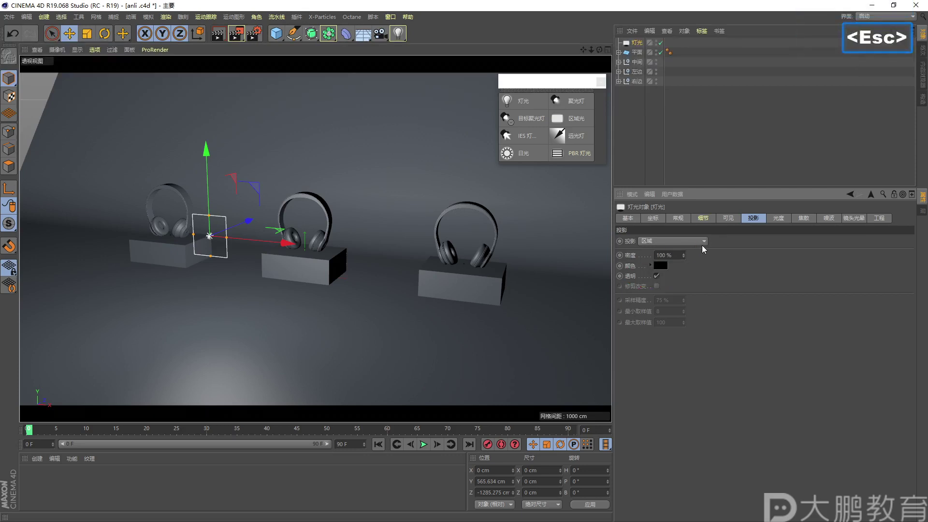
# Review the mode (模式) and object list (对象) in the area light's project (工程) settings
pyautogui.click(878, 218)
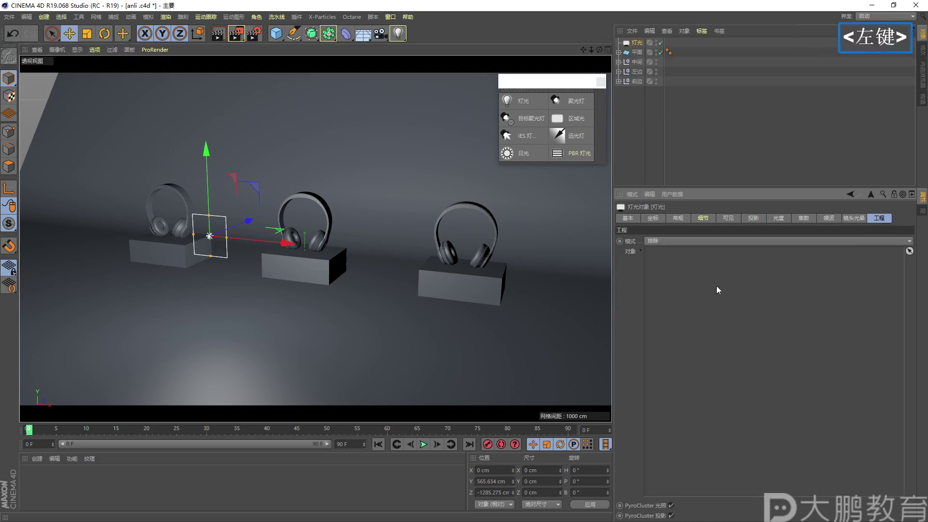
pyautogui.click(659, 244)
pyautogui.click(673, 294)
pyautogui.press('F2')
pyautogui.moveTo(653, 257)
pyautogui.mouseDown()
pyautogui.moveTo(642, 275)
pyautogui.moveTo(656, 243)
pyautogui.mouseUp()
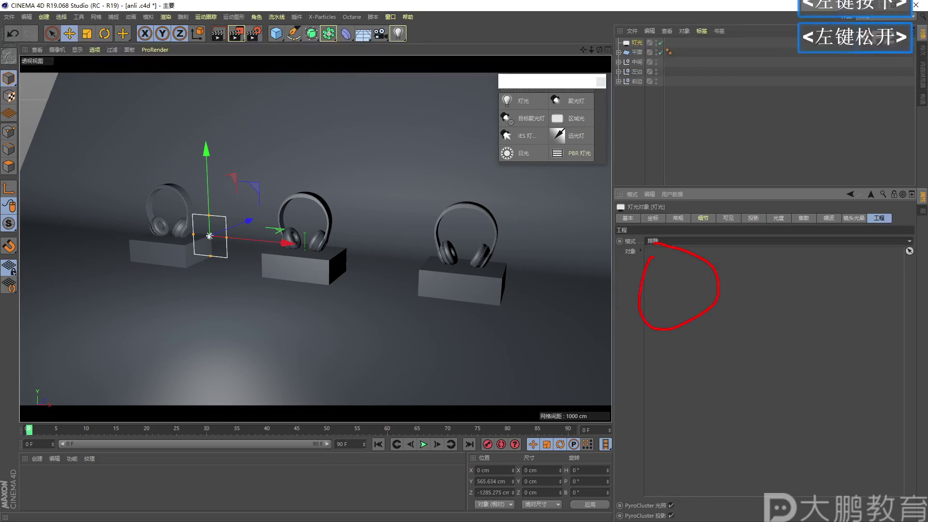
pyautogui.press('F2')
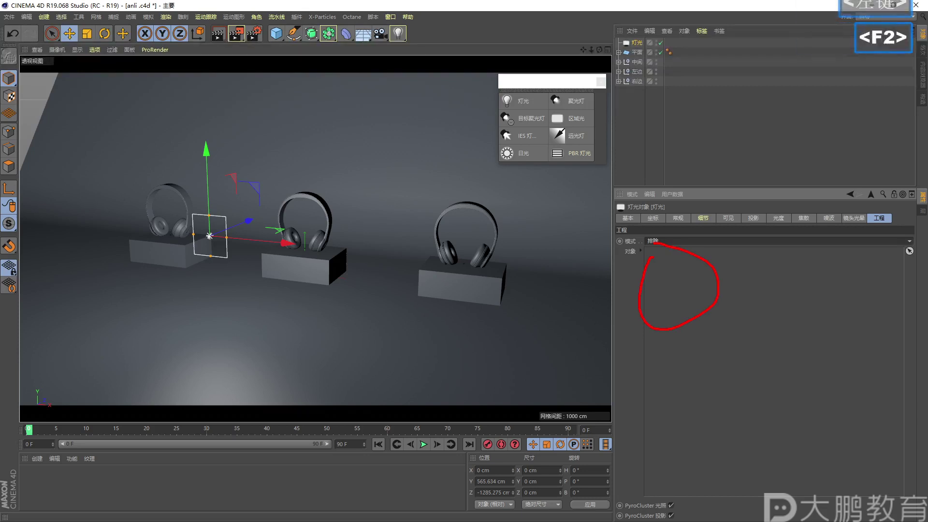
pyautogui.press('Escape')
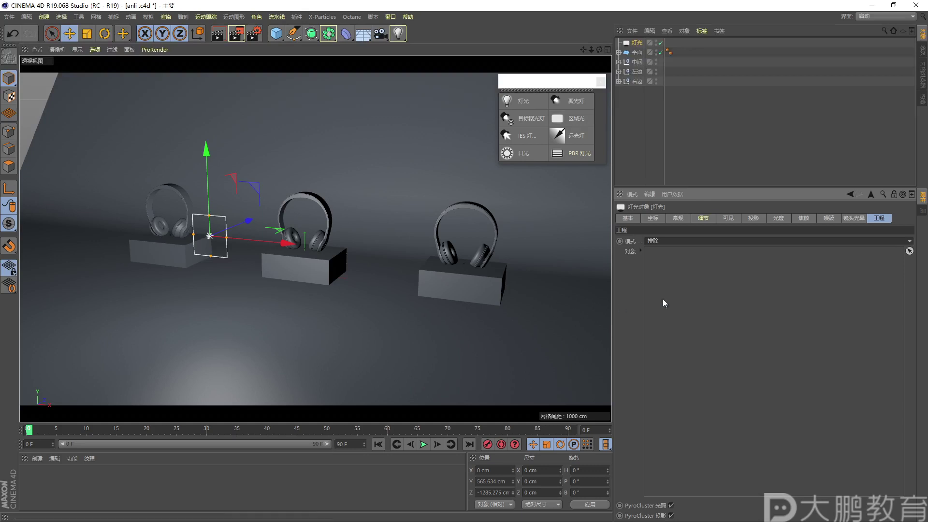
# Check the visible light (可见灯光) option in the area light's general (常规) settings
pyautogui.click(677, 219)
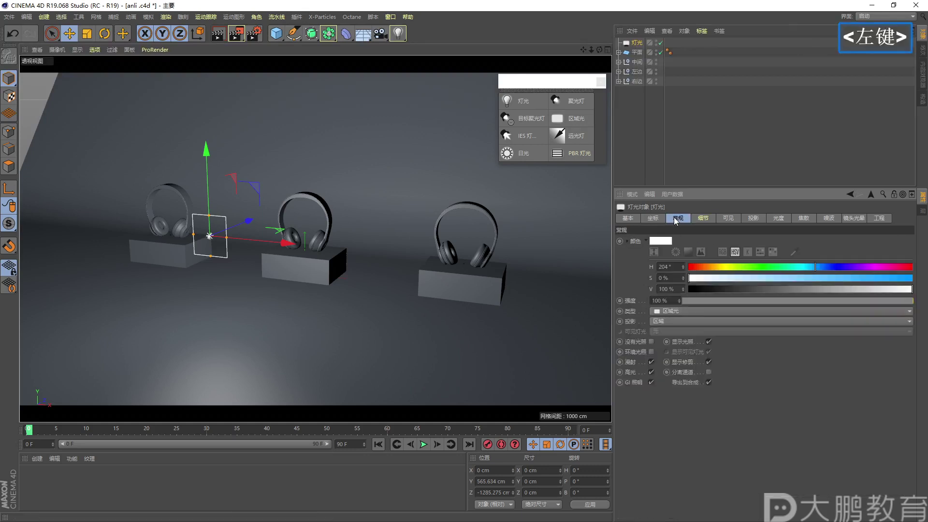
pyautogui.press('F2')
pyautogui.moveTo(614, 327); pyautogui.dragTo(624, 323)
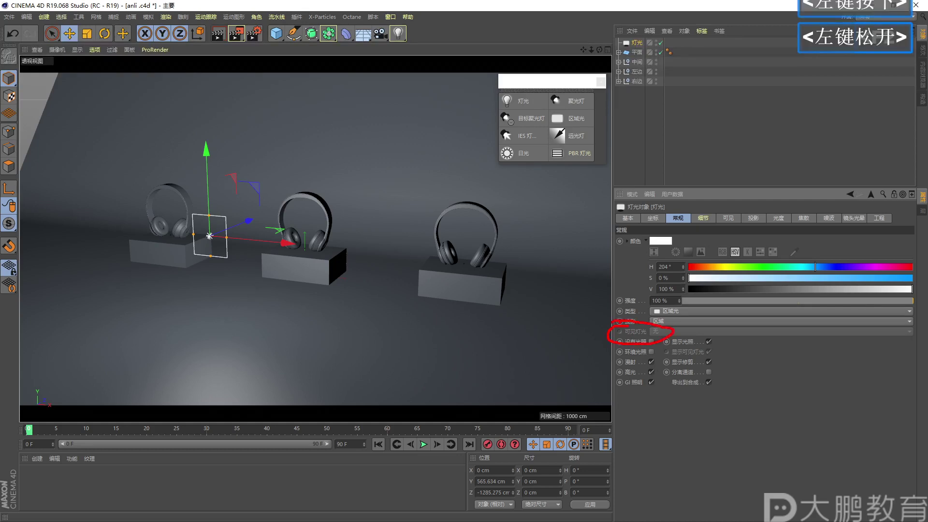
pyautogui.moveTo(499, 93); pyautogui.dragTo(587, 121)
pyautogui.press('F2')
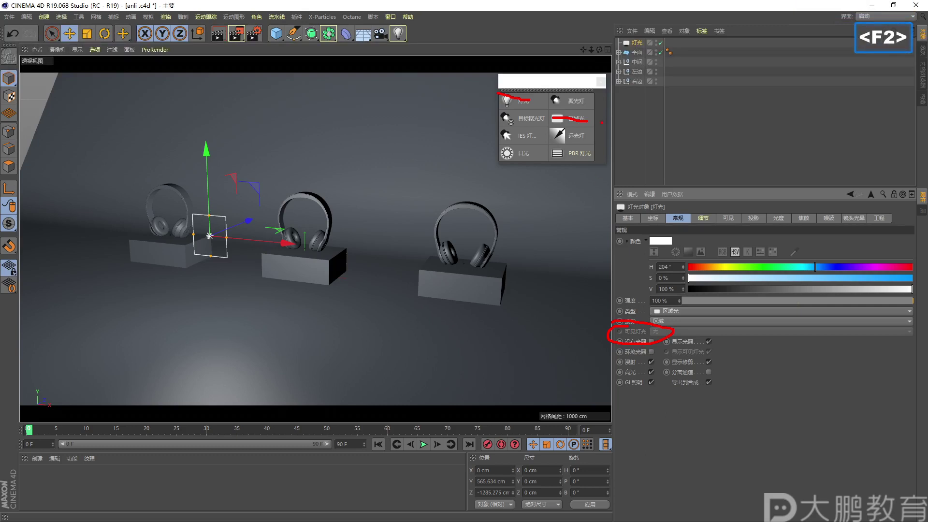
# Delete the area light from the scene
pyautogui.click(602, 101)
pyautogui.press('Escape')
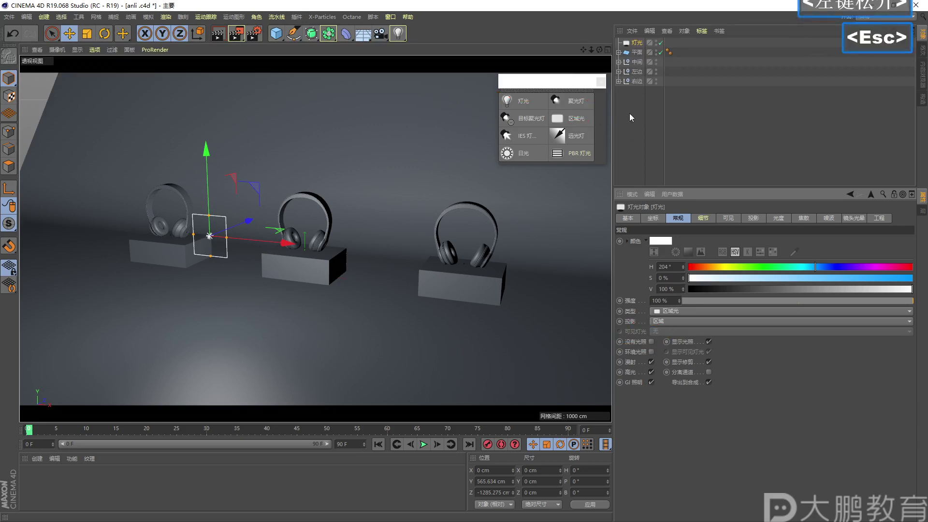
pyautogui.click(636, 42)
pyautogui.press('Delete')
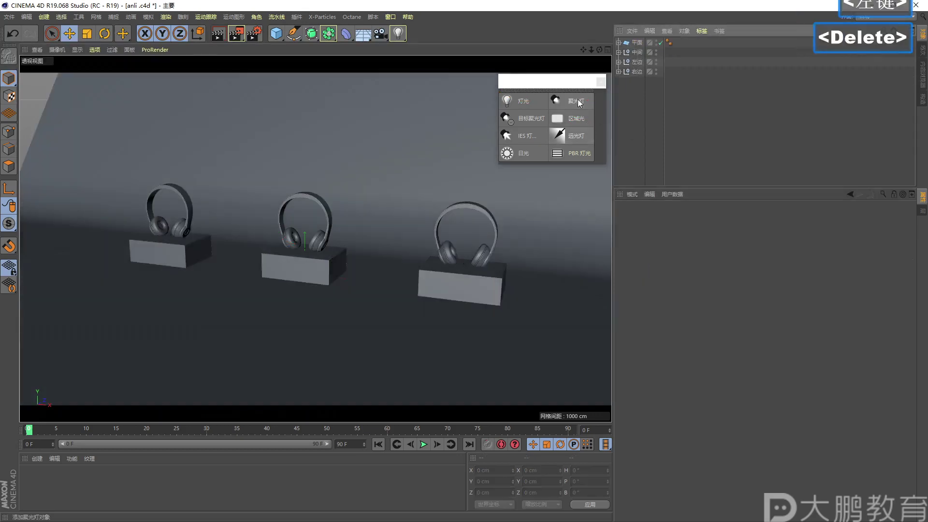
# Add a spotlight (聚光灯) and raise it to about 854 cm in Y
pyautogui.click(580, 103)
pyautogui.keyDown('alt'); pyautogui.moveTo(407, 221); pyautogui.dragTo(360, 252, button='right'); pyautogui.keyUp('alt')
pyautogui.moveTo(326, 244); pyautogui.dragTo(321, 168)
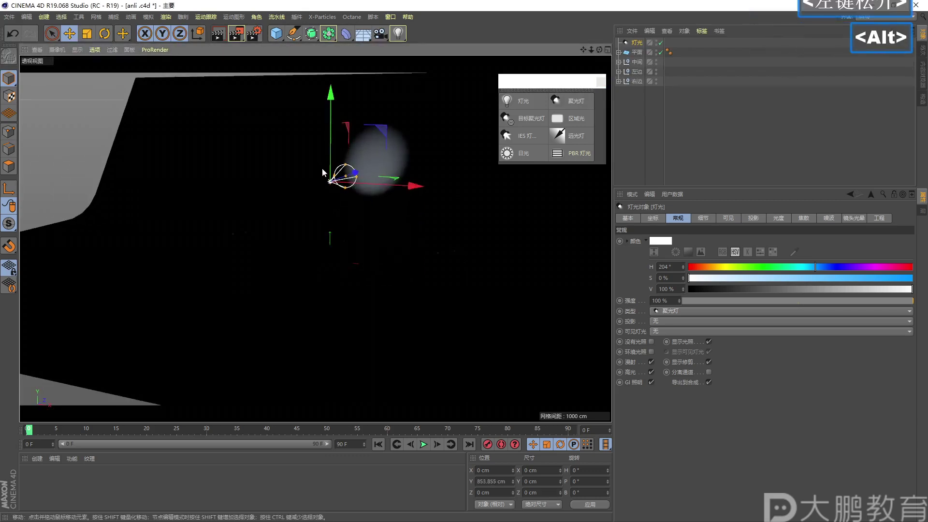
pyautogui.keyDown('alt'); pyautogui.moveTo(323, 172); pyautogui.dragTo(121, 79, button='right'); pyautogui.keyUp('alt')
# Rotate the spotlight to a pitch of -90° so it points straight down at the middle headphones
pyautogui.click(105, 34)
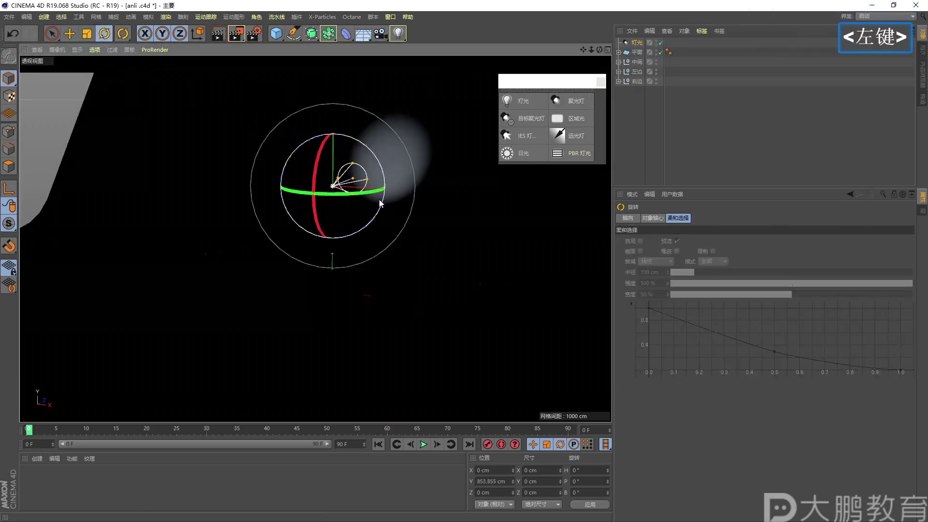
pyautogui.moveTo(318, 167); pyautogui.dragTo(342, 133)
pyautogui.press('e')
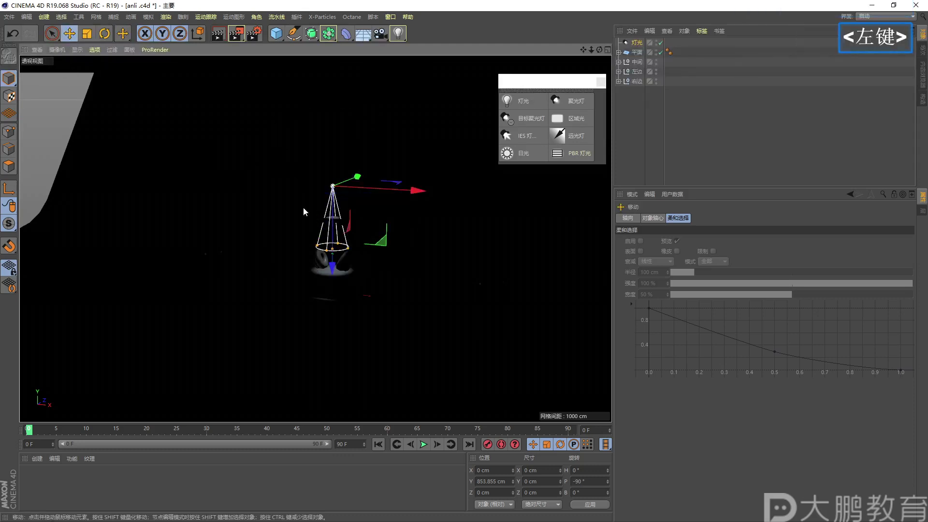
# Raise the spotlight above the middle headphones to about 1293 cm in Y
pyautogui.moveTo(333, 194)
pyautogui.mouseDown()
pyautogui.moveTo(334, 119)
pyautogui.moveTo(335, 168)
pyautogui.mouseUp()
pyautogui.press('F2')
pyautogui.moveTo(332, 126); pyautogui.dragTo(332, 127)
pyautogui.click(330, 195)
pyautogui.press('Escape')
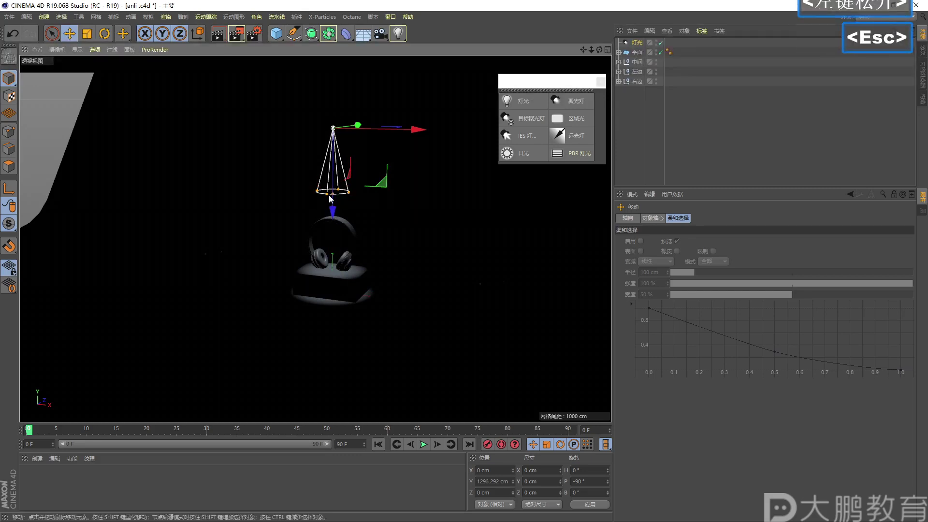
pyautogui.keyDown('alt'); pyautogui.moveTo(331, 229); pyautogui.dragTo(341, 213, button='right'); pyautogui.keyUp('alt')
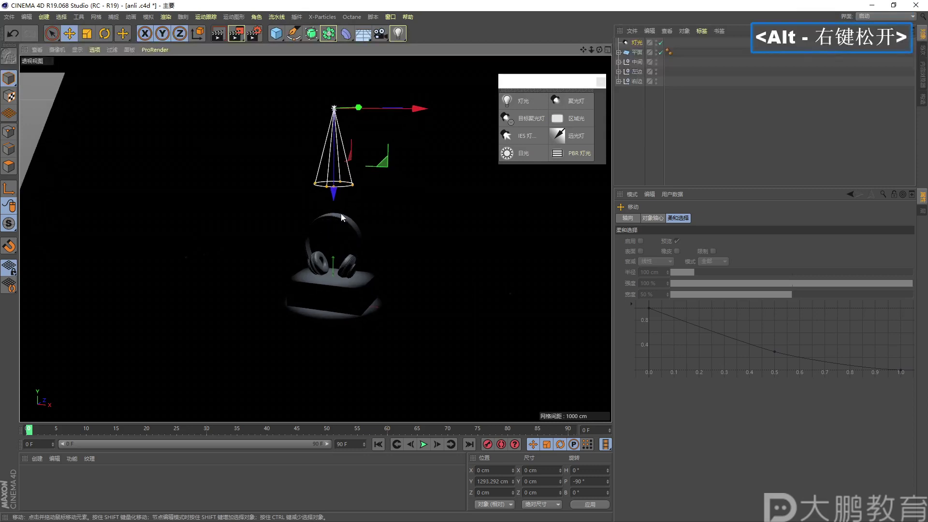
# Reshape the spotlight's cone to an outer angle of about 55°, extend it down to the headphones, and raise the light to about 1340 cm in Y
pyautogui.moveTo(324, 190); pyautogui.dragTo(309, 196)
pyautogui.keyDown('alt'); pyautogui.moveTo(310, 196); pyautogui.dragTo(308, 216, button='middle'); pyautogui.keyUp('alt')
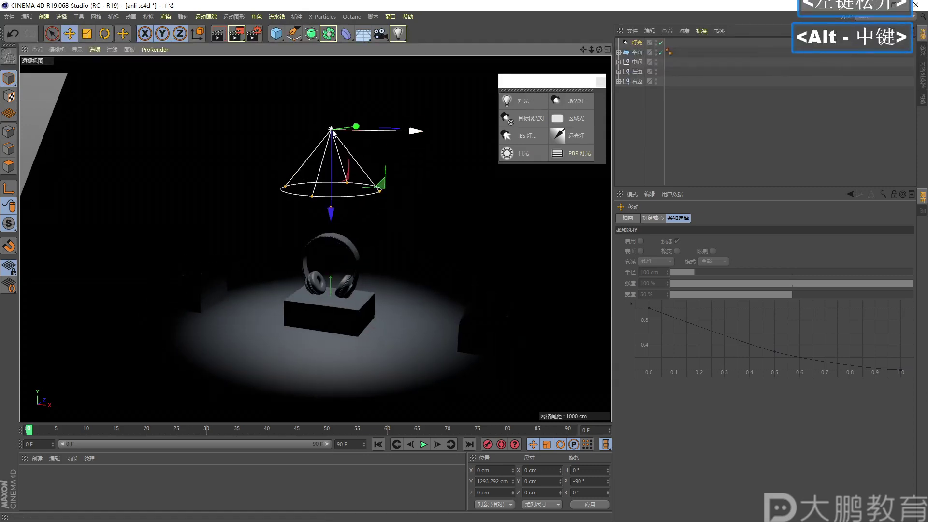
pyautogui.moveTo(331, 204); pyautogui.dragTo(342, 282)
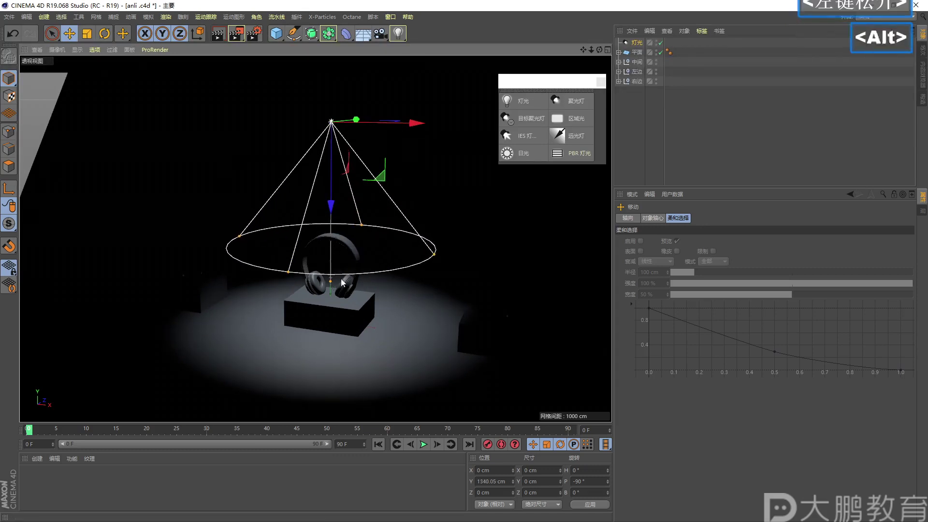
pyautogui.keyDown('alt'); pyautogui.moveTo(343, 282); pyautogui.dragTo(355, 284, button='right'); pyautogui.keyUp('alt')
pyautogui.moveTo(418, 258); pyautogui.dragTo(389, 272)
pyautogui.keyDown('alt'); pyautogui.moveTo(372, 284); pyautogui.dragTo(380, 256, button='right'); pyautogui.keyUp('alt')
pyautogui.keyDown('alt'); pyautogui.moveTo(380, 256); pyautogui.dragTo(379, 236, button='middle'); pyautogui.keyUp('alt')
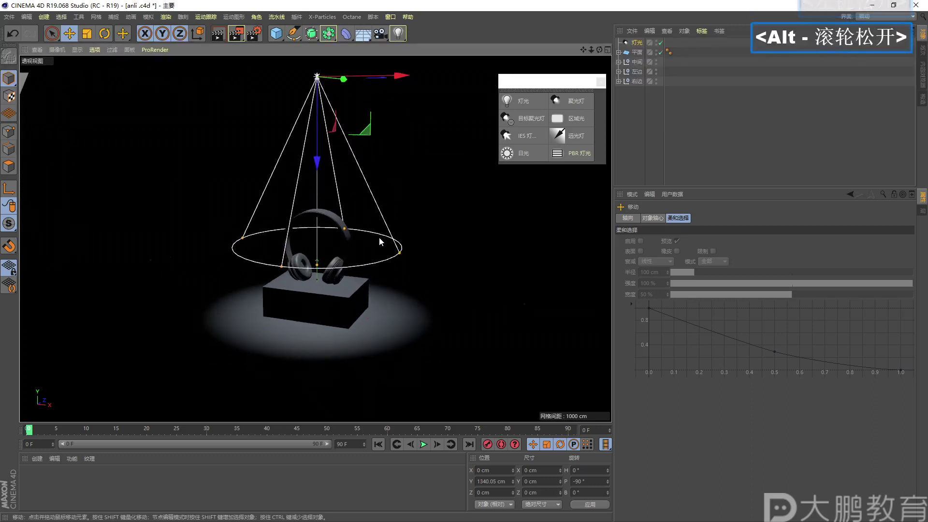
pyautogui.scroll(1, 379, 237)
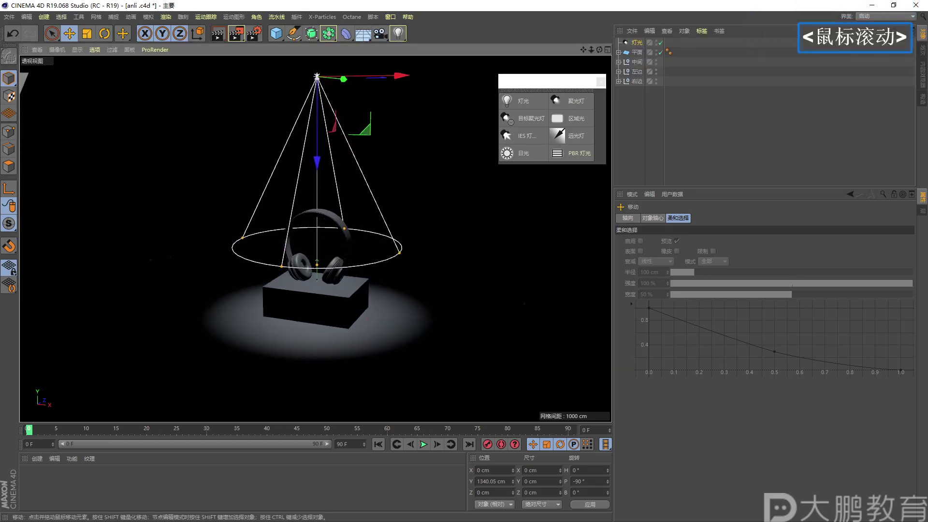
# Review the spotlight's detail (细节), shadow (投影) and project (工程) settings
pyautogui.click(633, 44)
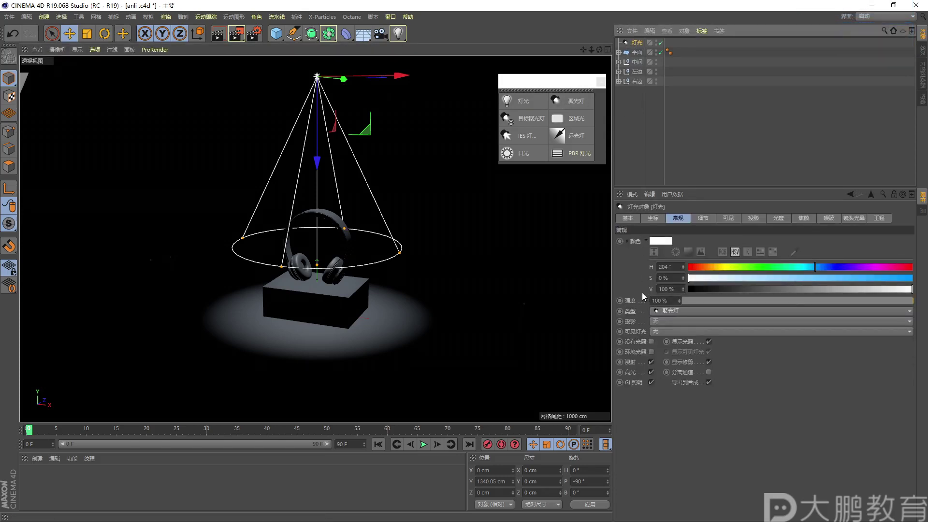
pyautogui.click(702, 218)
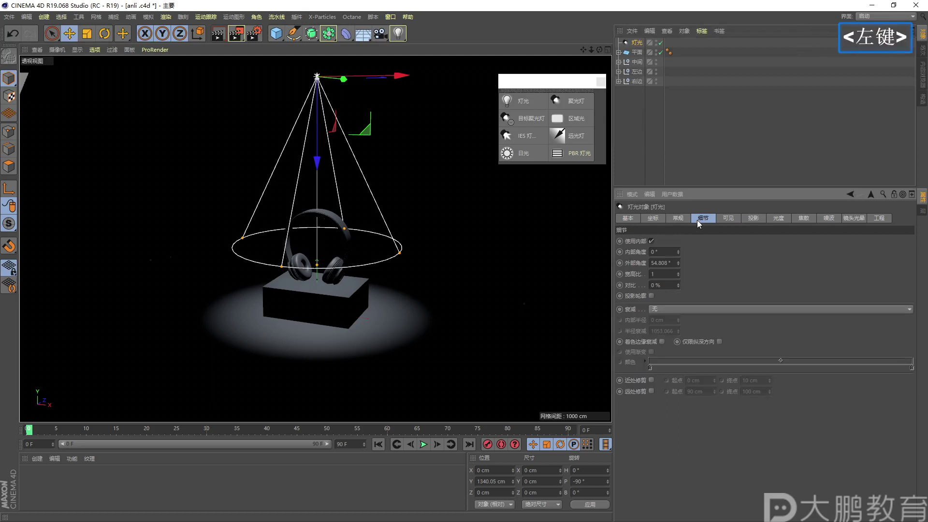
pyautogui.click(753, 218)
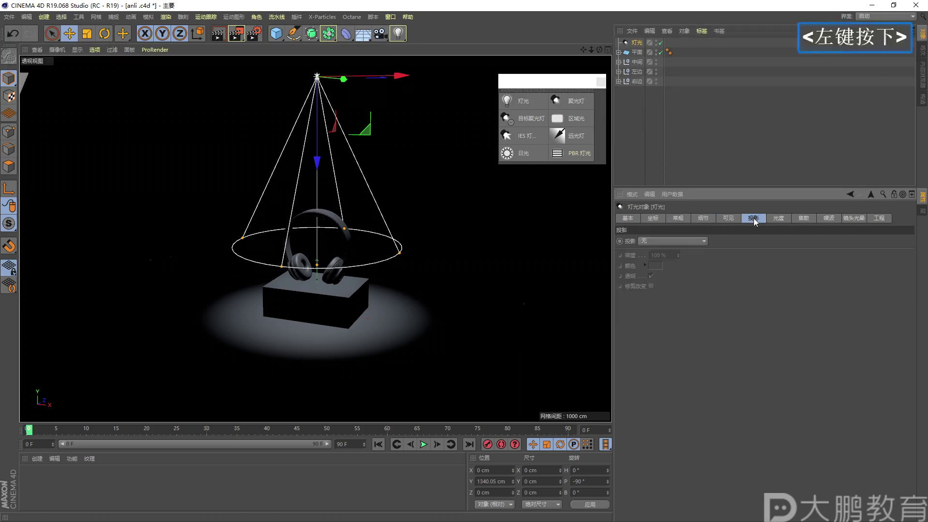
pyautogui.click(873, 221)
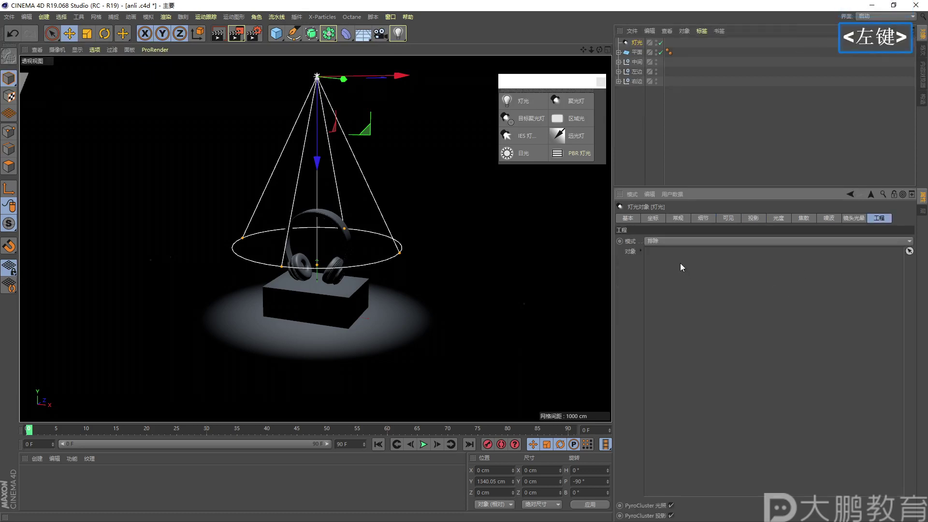
# Check the visible light (可见灯光) option in the spotlight's general (常规) settings
pyautogui.click(657, 220)
pyautogui.click(677, 219)
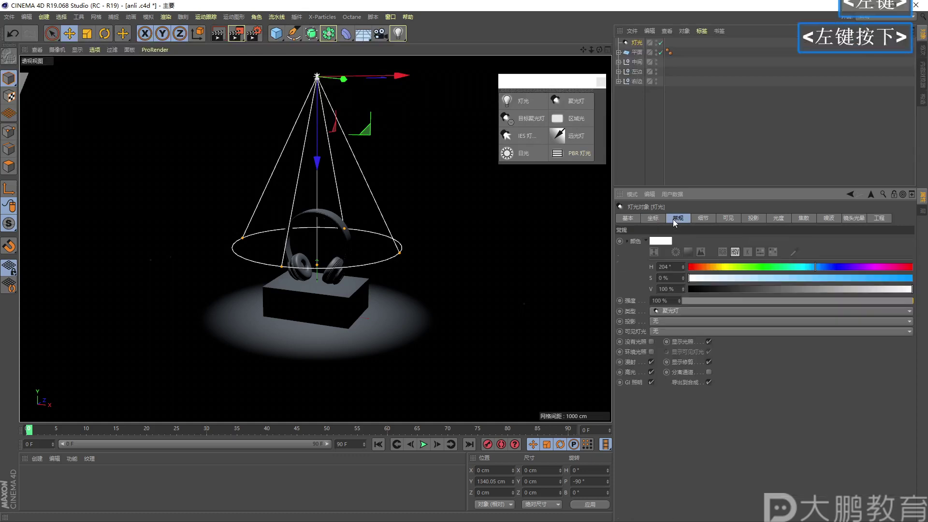
pyautogui.press('F2')
pyautogui.moveTo(623, 317)
pyautogui.mouseDown()
pyautogui.moveTo(617, 326)
pyautogui.moveTo(629, 318)
pyautogui.mouseUp()
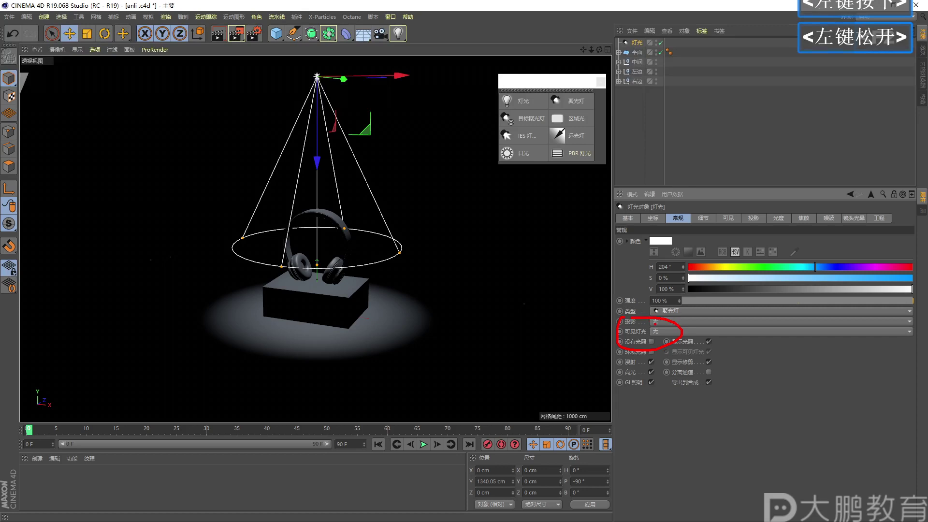
pyautogui.press('F2')
pyautogui.press('Escape')
# Render the spotlit headphones to the Picture Viewer and examine the lit floor area and the space under the light
pyautogui.keyDown('alt'); pyautogui.moveTo(349, 277); pyautogui.dragTo(364, 237, button='middle'); pyautogui.keyUp('alt')
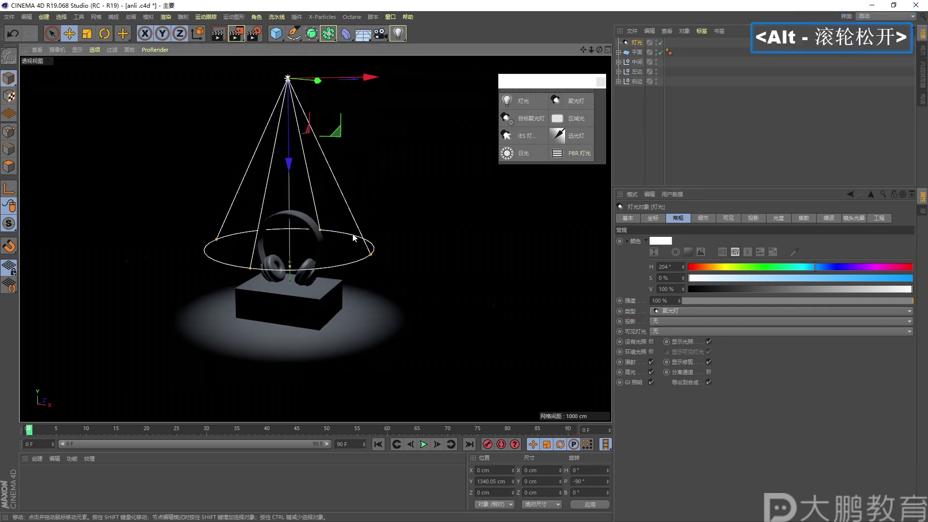
pyautogui.click(236, 37)
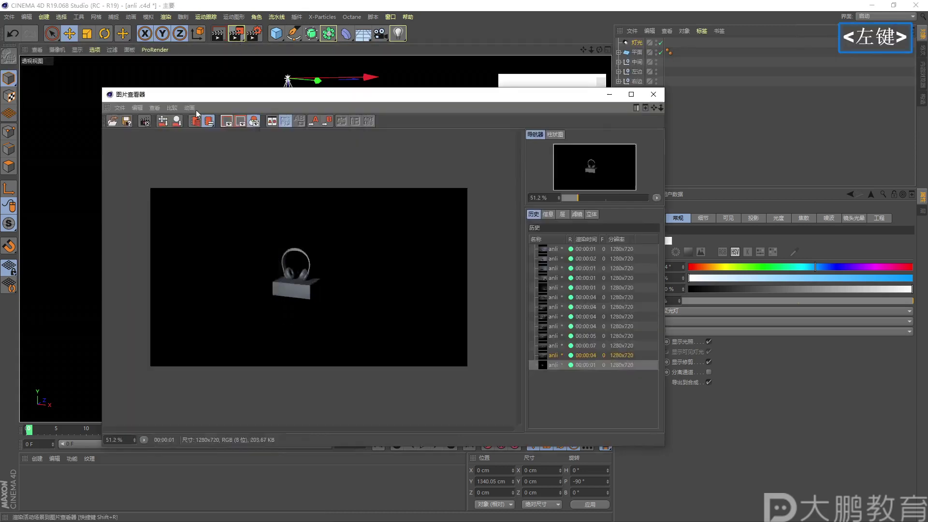
pyautogui.scroll(1, 186, 264)
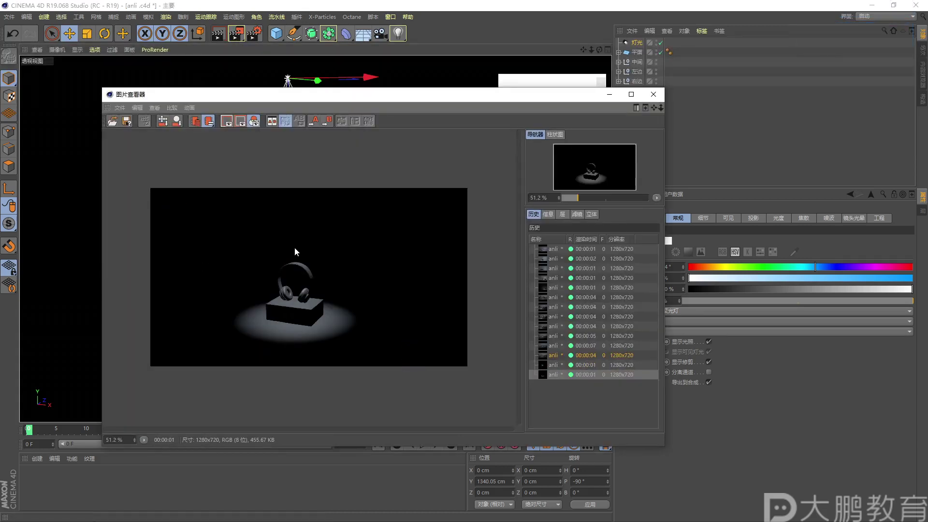
pyautogui.press('F2')
pyautogui.moveTo(254, 297)
pyautogui.mouseDown()
pyautogui.moveTo(234, 333)
pyautogui.moveTo(352, 337)
pyautogui.moveTo(329, 286)
pyautogui.moveTo(263, 289)
pyautogui.mouseUp()
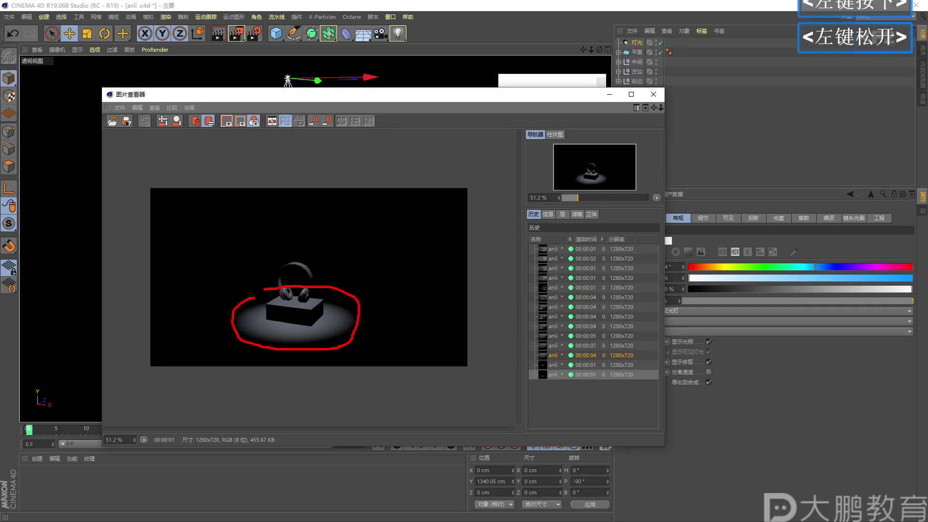
pyautogui.press('F2')
pyautogui.moveTo(287, 193); pyautogui.dragTo(270, 250)
pyautogui.moveTo(293, 193)
pyautogui.mouseDown()
pyautogui.moveTo(320, 247)
pyautogui.moveTo(305, 252)
pyautogui.mouseUp()
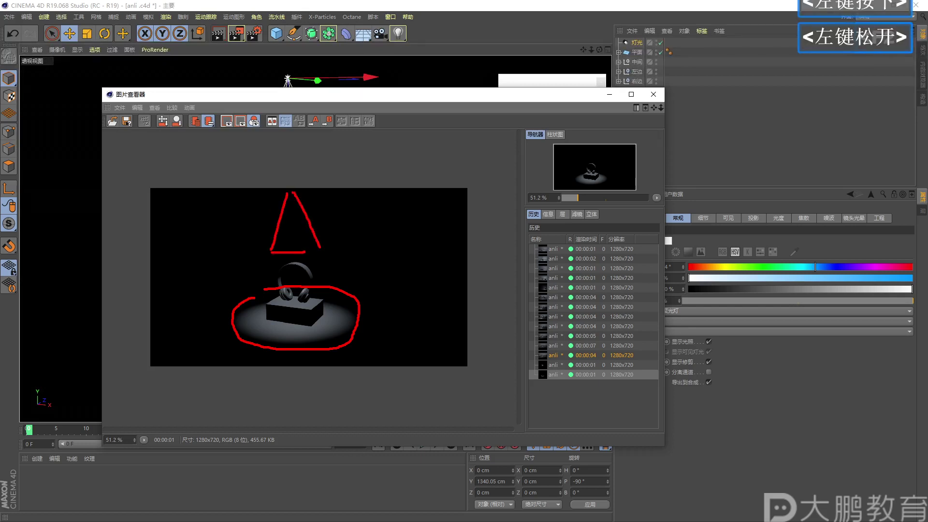
pyautogui.moveTo(385, 229); pyautogui.dragTo(408, 225)
pyautogui.moveTo(372, 255)
pyautogui.mouseDown()
pyautogui.moveTo(413, 251)
pyautogui.moveTo(373, 269)
pyautogui.mouseUp()
pyautogui.moveTo(404, 256); pyautogui.dragTo(415, 277)
pyautogui.press('Escape')
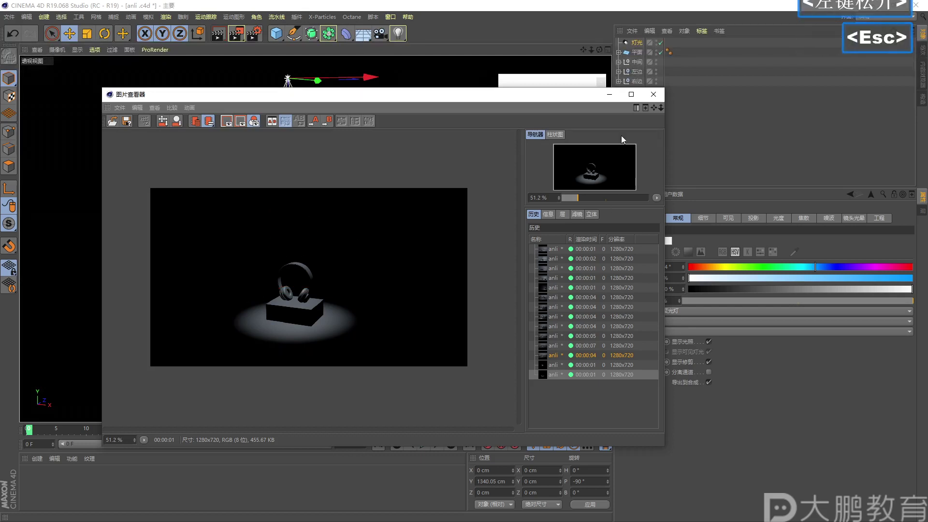
pyautogui.click(653, 96)
# Set the spotlight's visible light (可见灯光) to 可见 and extend its visible range down to the top of the headphones
pyautogui.click(651, 106)
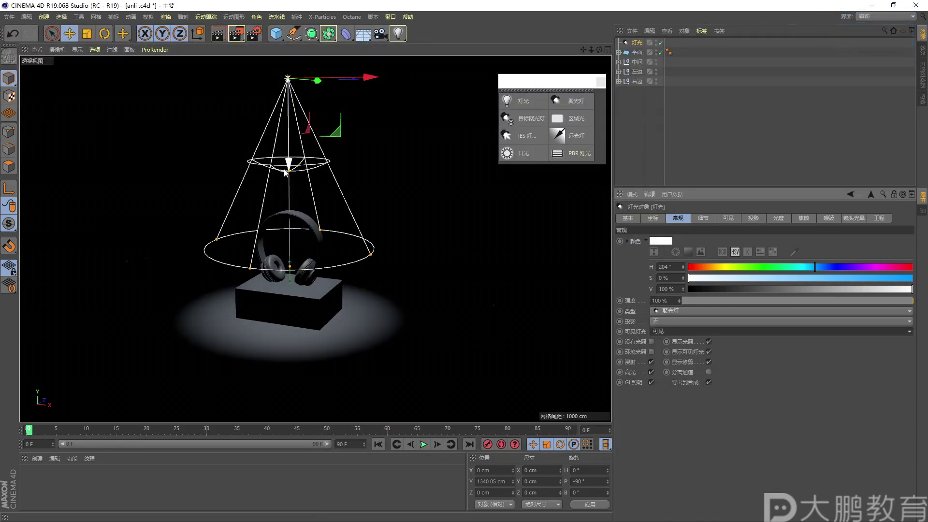
pyautogui.press('F2')
pyautogui.moveTo(262, 157)
pyautogui.mouseDown()
pyautogui.moveTo(293, 179)
pyautogui.moveTo(256, 153)
pyautogui.mouseUp()
pyautogui.press('Escape')
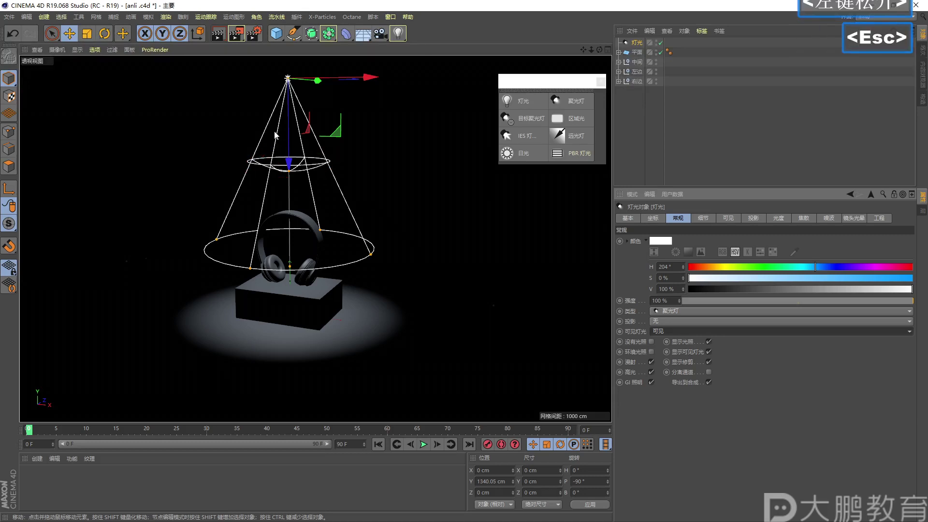
pyautogui.press('F2')
pyautogui.click(264, 130)
pyautogui.moveTo(248, 168)
pyautogui.mouseDown()
pyautogui.moveTo(315, 100)
pyautogui.moveTo(300, 93)
pyautogui.mouseUp()
pyautogui.press('Escape')
pyautogui.moveTo(290, 173); pyautogui.dragTo(293, 196)
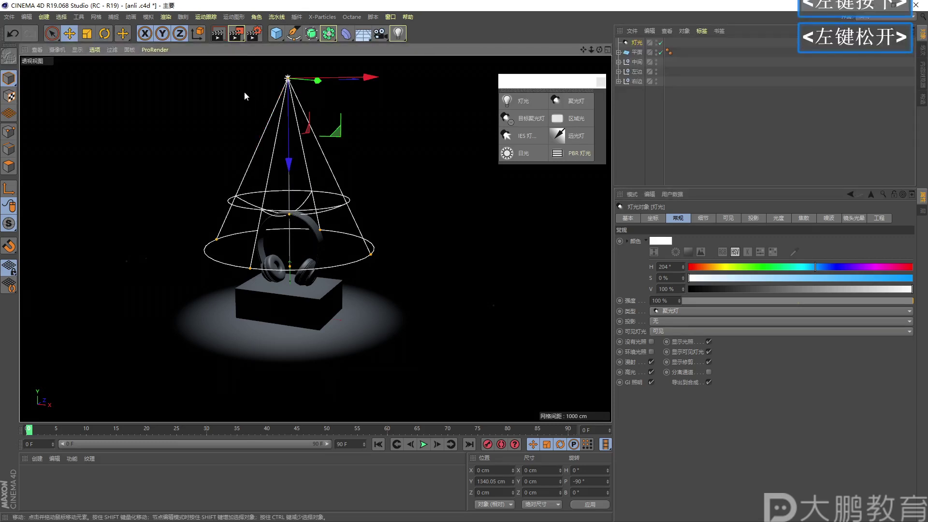
# Render the visible light beam to the Picture Viewer and compare it with the previous render
pyautogui.click(235, 40)
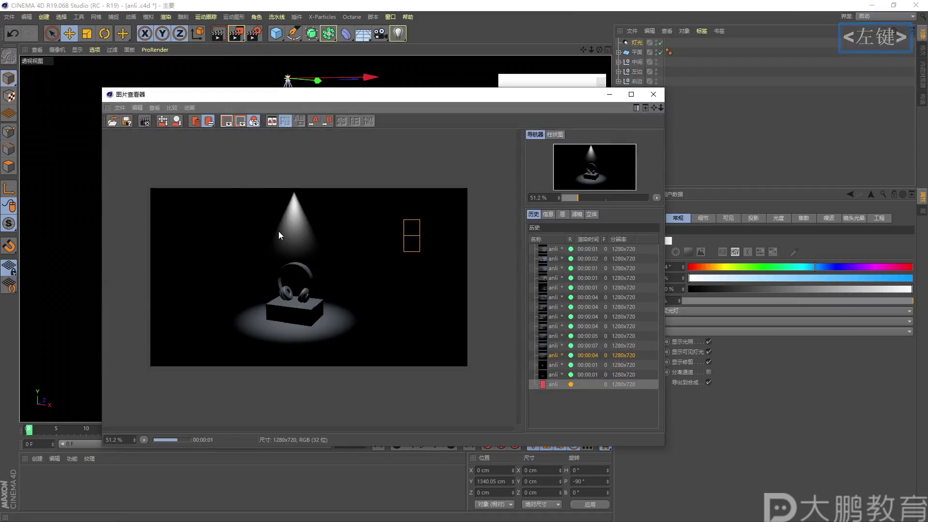
pyautogui.press('F2')
pyautogui.moveTo(289, 195)
pyautogui.mouseDown()
pyautogui.moveTo(264, 259)
pyautogui.moveTo(321, 225)
pyautogui.moveTo(297, 193)
pyautogui.mouseUp()
pyautogui.moveTo(269, 291)
pyautogui.mouseDown()
pyautogui.moveTo(349, 323)
pyautogui.moveTo(289, 292)
pyautogui.mouseUp()
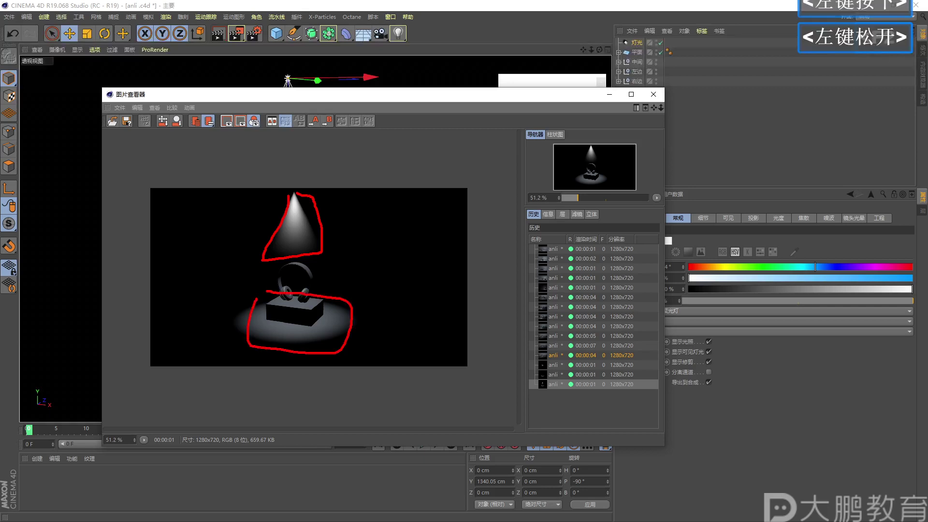
pyautogui.press('Escape')
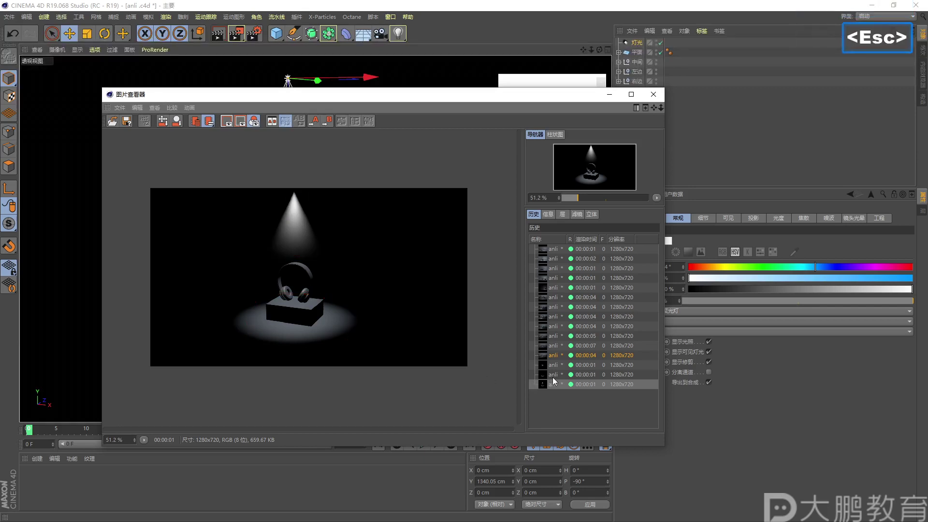
pyautogui.click(553, 375)
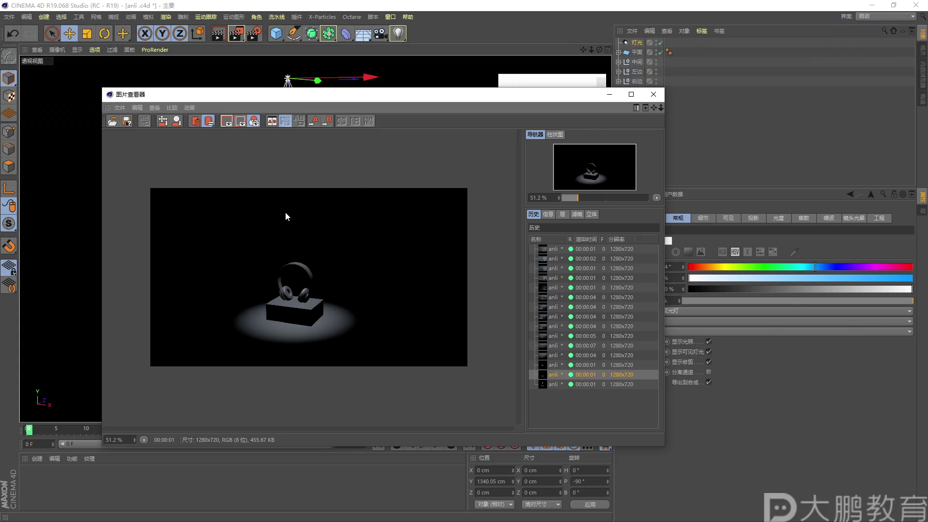
pyautogui.click(552, 385)
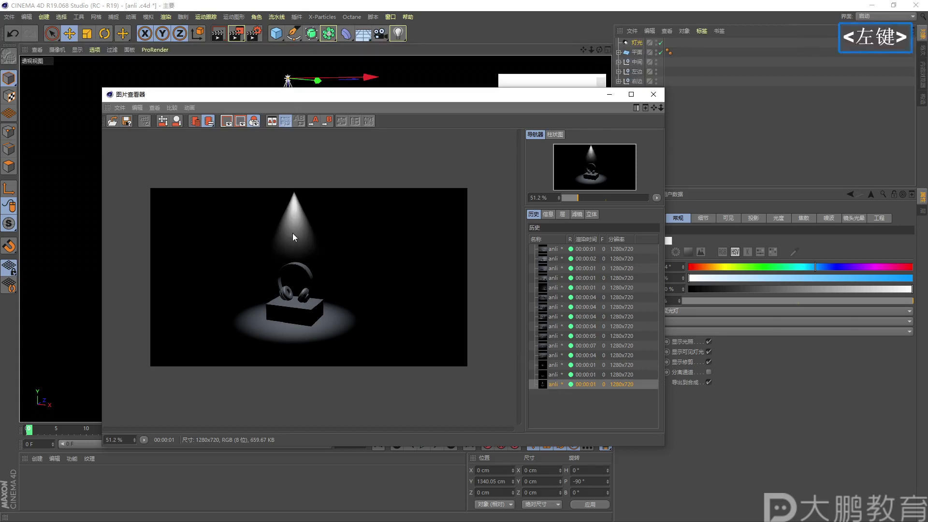
pyautogui.click(653, 94)
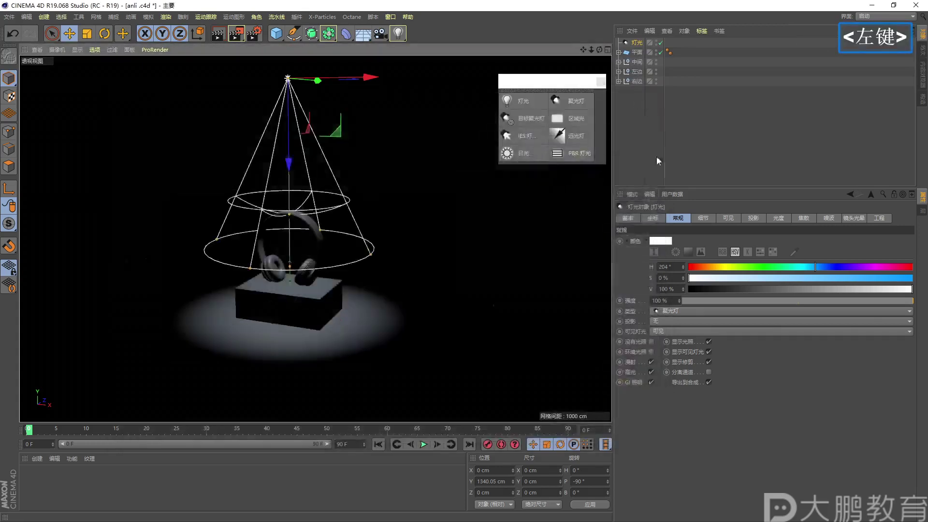
# Review the visible light (可见灯光) types and set the spotlight to 正向测定体积
pyautogui.click(666, 330)
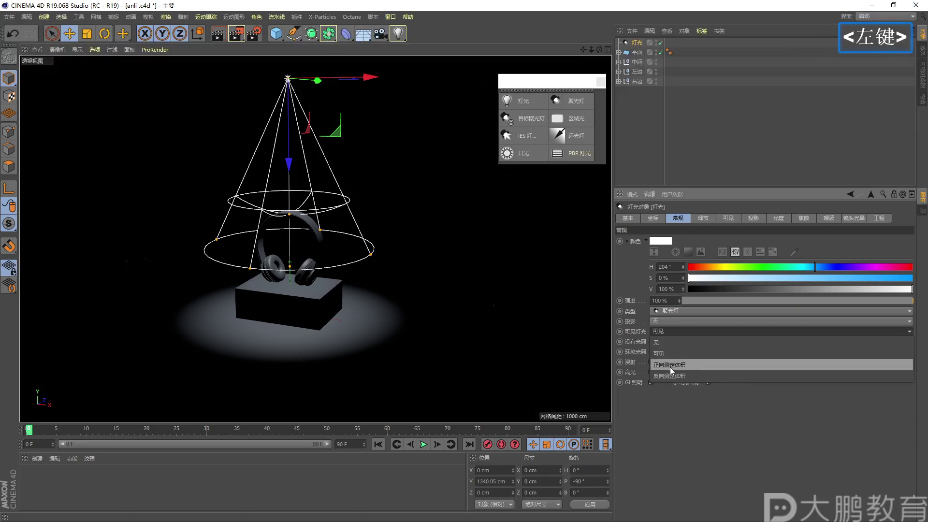
pyautogui.press('F1')
pyautogui.doubleClick(467, 259)
pyautogui.moveTo(416, 245)
pyautogui.mouseDown()
pyautogui.moveTo(424, 307)
pyautogui.moveTo(541, 220)
pyautogui.moveTo(392, 238)
pyautogui.mouseUp()
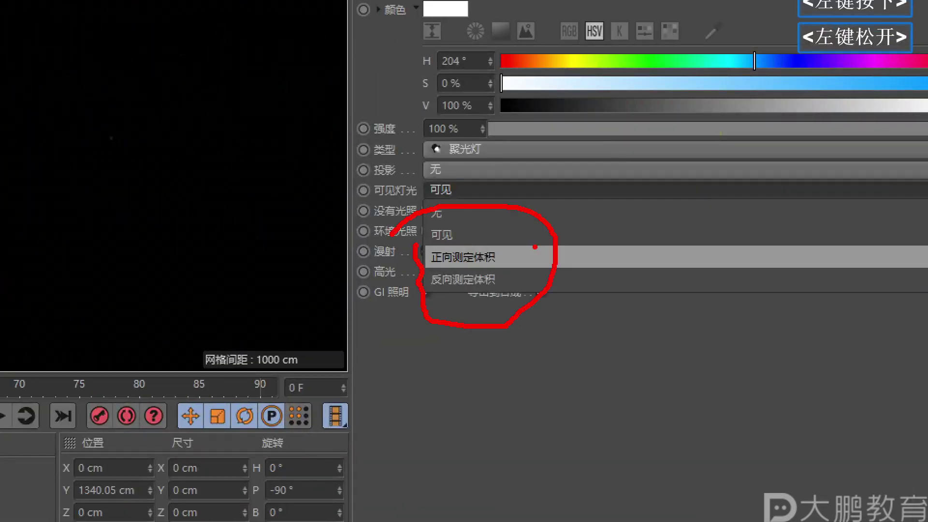
pyautogui.moveTo(531, 248); pyautogui.dragTo(567, 236)
pyautogui.moveTo(561, 277); pyautogui.dragTo(529, 296)
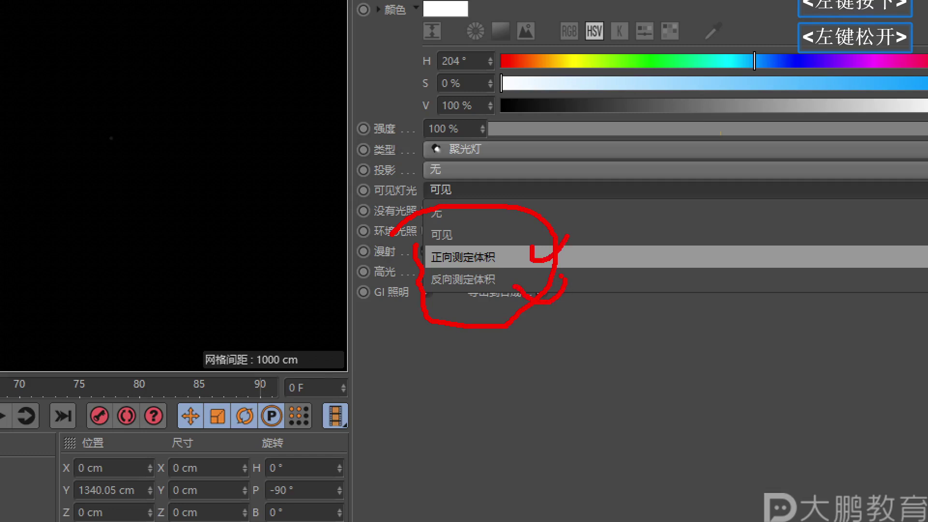
pyautogui.press('Escape')
pyautogui.click(671, 362)
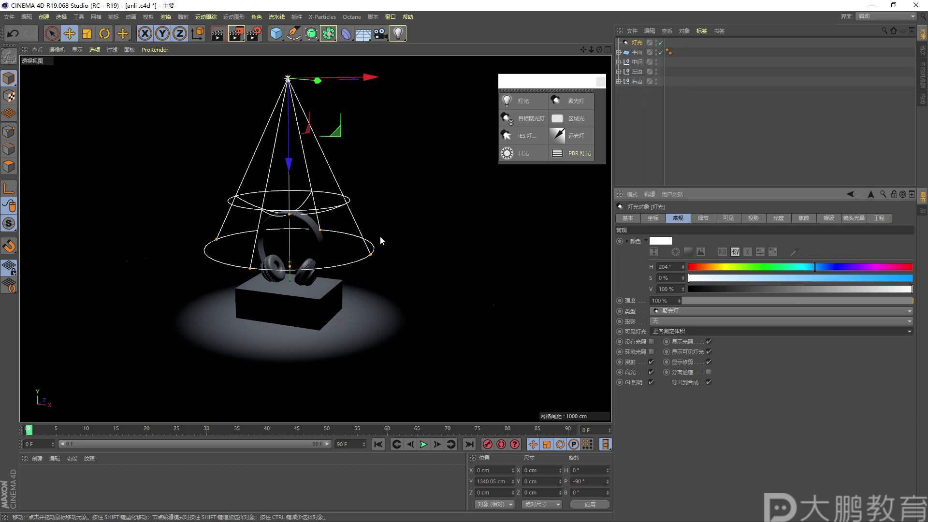
# Copy the box under the headphones and make it a slab about 1430 × 59 × 2158 cm across the spotlight cone, at about Y 733 cm
pyautogui.click(297, 320)
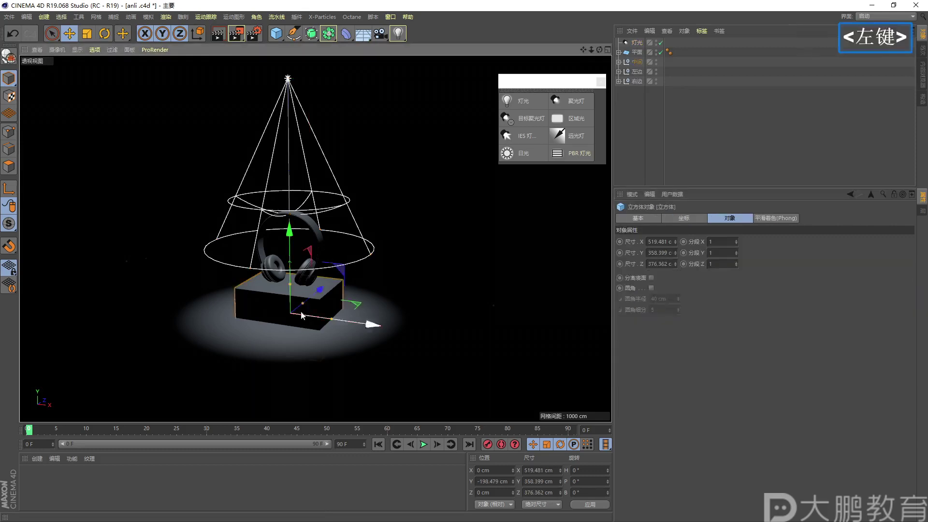
pyautogui.keyDown('ctrl'); pyautogui.moveTo(288, 234); pyautogui.dragTo(414, 187); pyautogui.keyUp('ctrl')
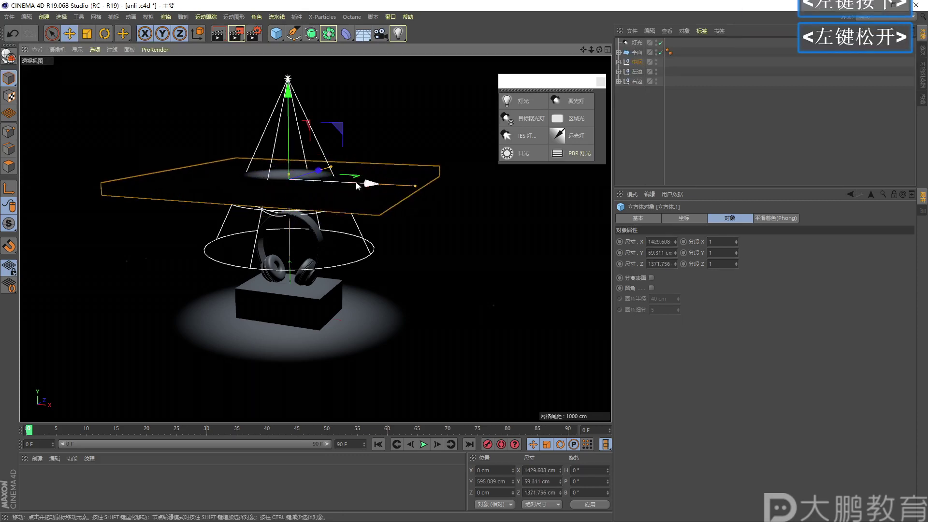
pyautogui.keyDown('ctrl'); pyautogui.click(267, 205); pyautogui.keyUp('ctrl')
pyautogui.click(286, 203)
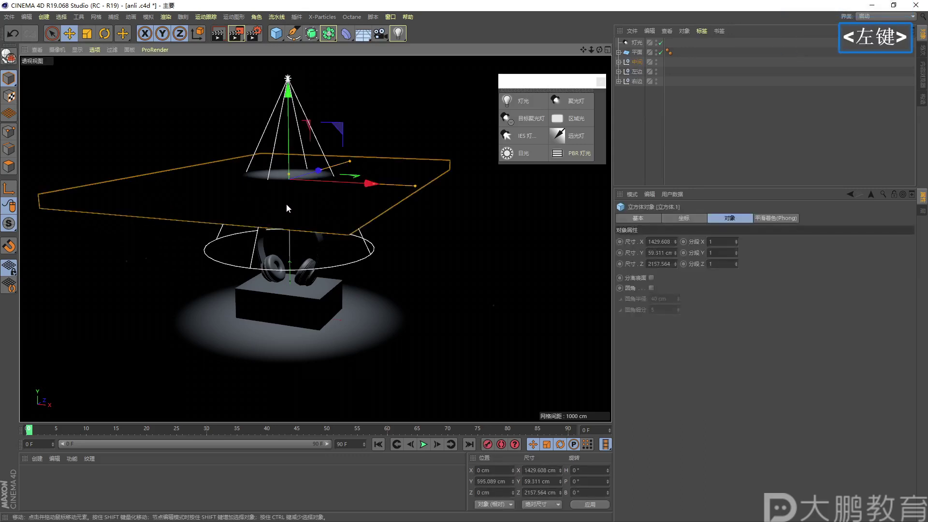
pyautogui.keyDown('alt'); pyautogui.moveTo(286, 204); pyautogui.dragTo(292, 216, button='right'); pyautogui.keyUp('alt')
pyautogui.moveTo(291, 216)
pyautogui.keyDown('alt'); pyautogui.mouseDown()
pyautogui.moveTo(295, 176)
pyautogui.moveTo(300, 205)
pyautogui.mouseUp(); pyautogui.keyUp('alt')
pyautogui.keyDown('alt'); pyautogui.moveTo(300, 205); pyautogui.dragTo(285, 213, button='right'); pyautogui.keyUp('alt')
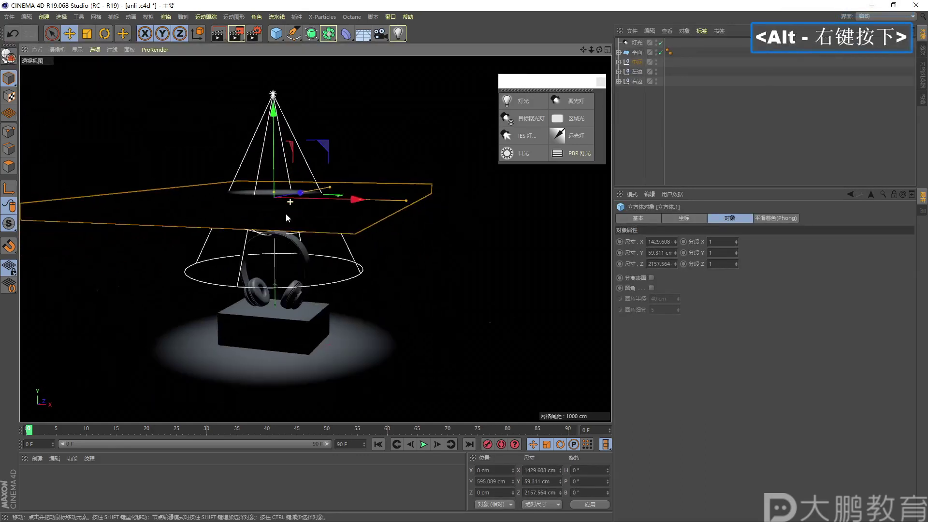
pyautogui.keyDown('alt'); pyautogui.moveTo(286, 213); pyautogui.dragTo(295, 128, button='middle'); pyautogui.keyUp('alt')
pyautogui.moveTo(293, 127); pyautogui.dragTo(293, 101)
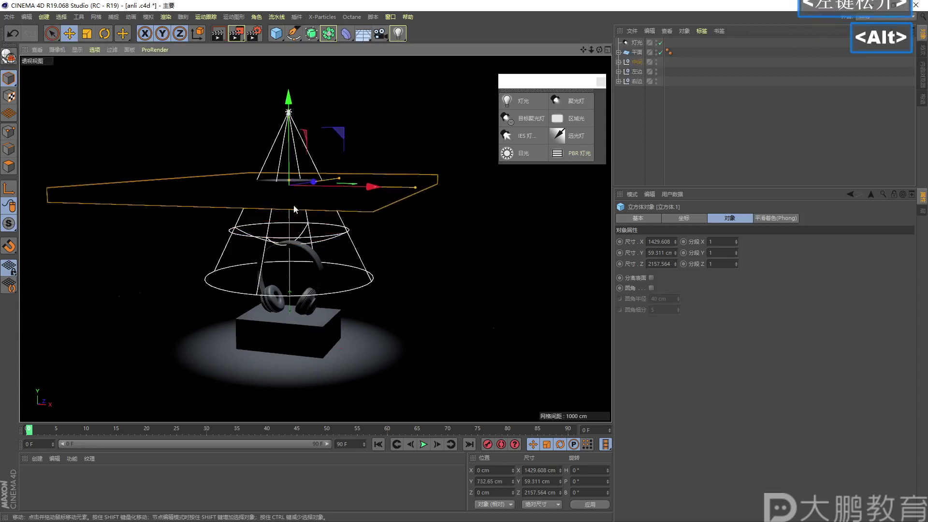
# Lower the slab above the headphones to about Y 682 cm so it still cuts across the spotlight cone
pyautogui.click(287, 249)
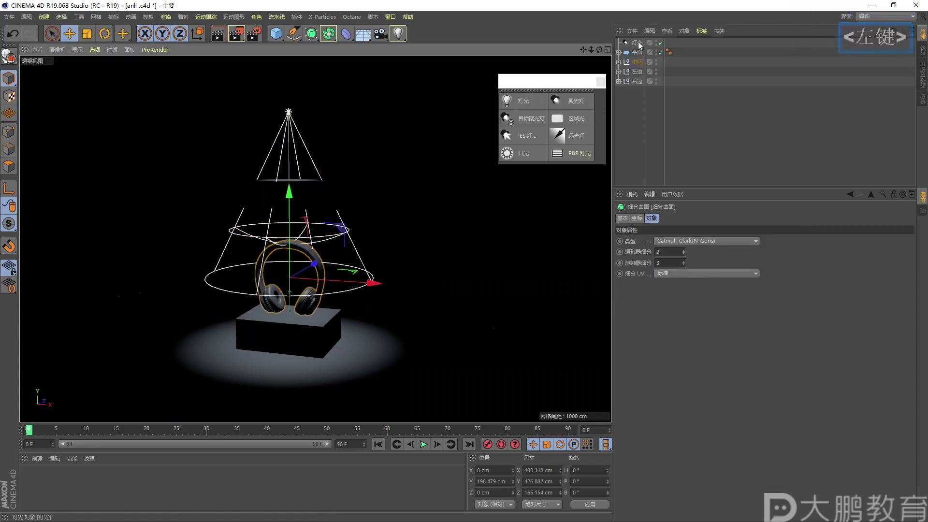
pyautogui.moveTo(290, 244); pyautogui.dragTo(293, 225)
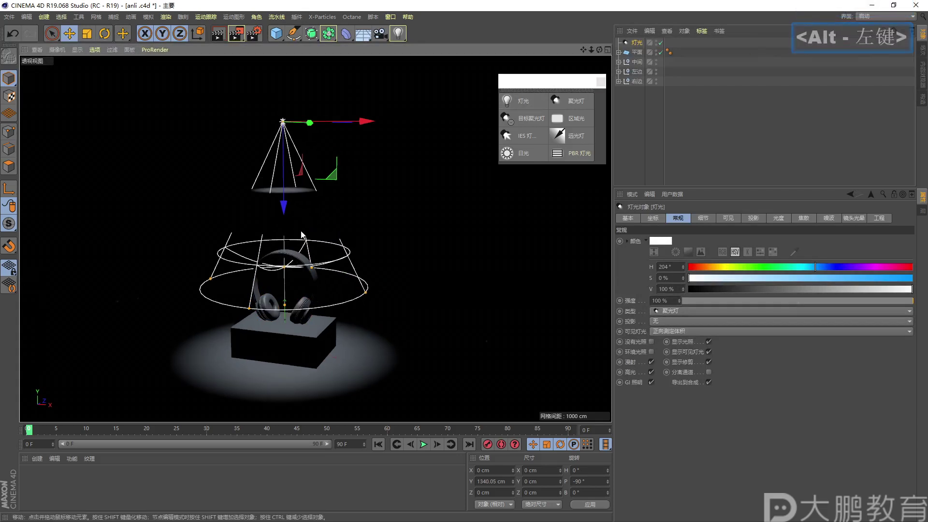
pyautogui.click(294, 208)
pyautogui.keyDown('alt'); pyautogui.moveTo(294, 209); pyautogui.dragTo(297, 217, button='right'); pyautogui.keyUp('alt')
pyautogui.moveTo(296, 216)
pyautogui.keyDown('alt'); pyautogui.mouseDown()
pyautogui.moveTo(284, 195)
pyautogui.moveTo(290, 205)
pyautogui.mouseUp(); pyautogui.keyUp('alt')
pyautogui.keyDown('alt'); pyautogui.moveTo(290, 205); pyautogui.dragTo(293, 213, button='middle'); pyautogui.keyUp('alt')
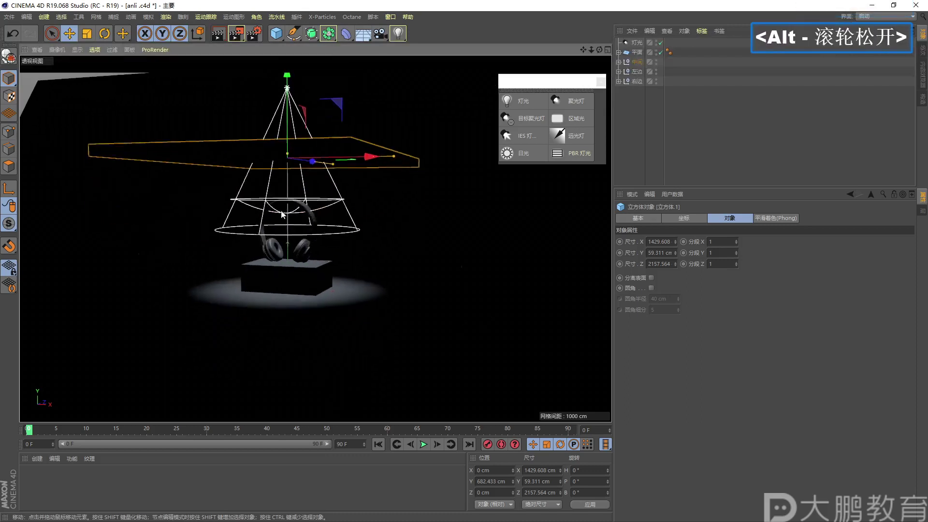
pyautogui.keyDown('alt'); pyautogui.moveTo(293, 212); pyautogui.dragTo(295, 220, button='right'); pyautogui.keyUp('alt')
pyautogui.keyDown('alt'); pyautogui.moveTo(294, 220); pyautogui.dragTo(291, 238); pyautogui.keyUp('alt')
pyautogui.keyDown('alt'); pyautogui.moveTo(292, 238); pyautogui.dragTo(297, 224, button='middle'); pyautogui.keyUp('alt')
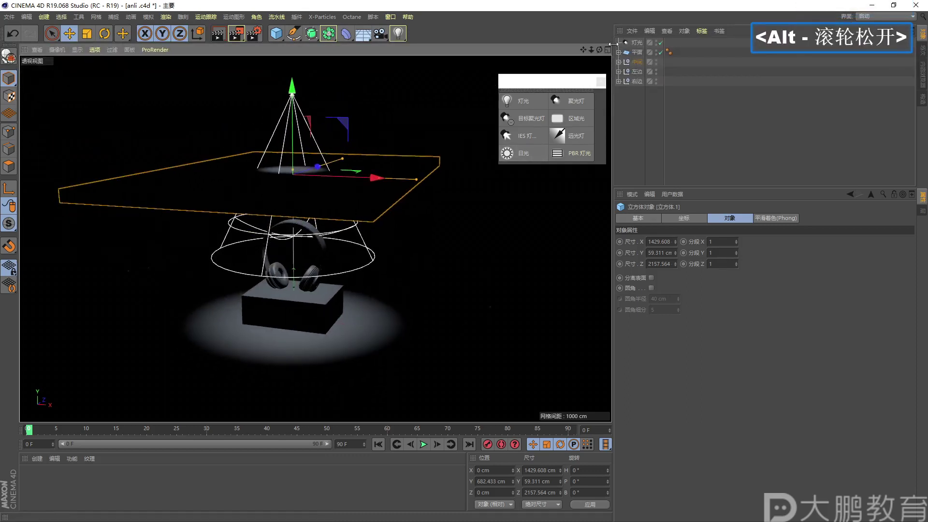
# Render the spotlight with 正向测定体积 to the Picture Viewer and examine the beam above and below the slab
pyautogui.click(637, 43)
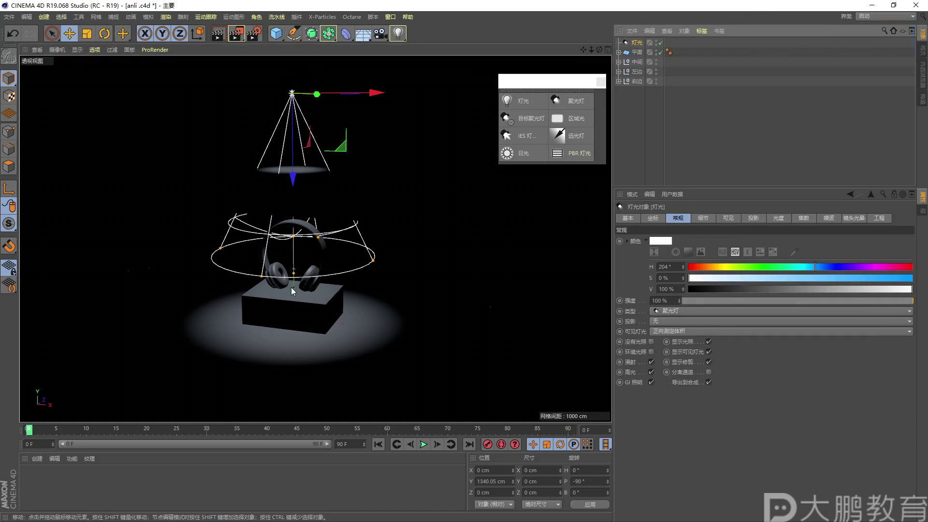
pyautogui.click(236, 34)
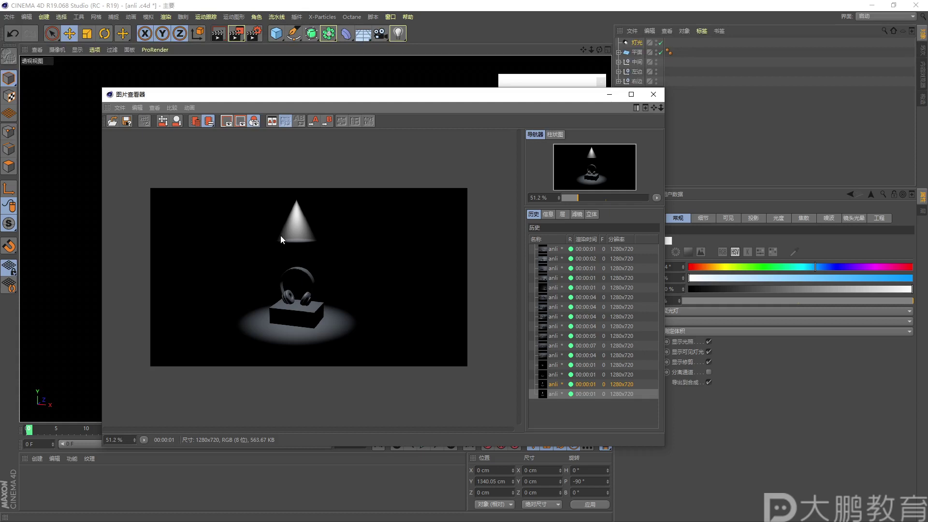
pyautogui.press('F2')
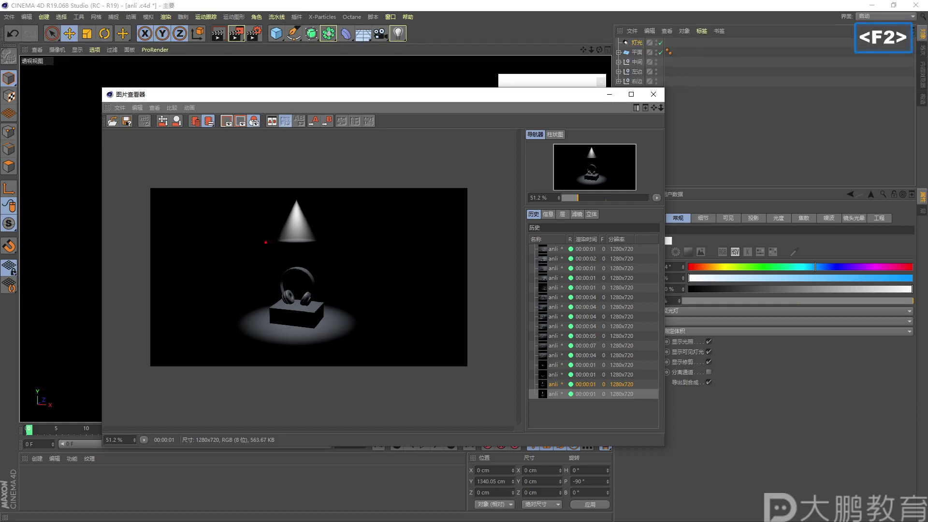
pyautogui.moveTo(257, 243); pyautogui.dragTo(370, 245)
pyautogui.moveTo(277, 251)
pyautogui.mouseDown()
pyautogui.moveTo(285, 265)
pyautogui.moveTo(320, 252)
pyautogui.mouseUp()
pyautogui.press('F2')
pyautogui.moveTo(264, 309)
pyautogui.mouseDown()
pyautogui.moveTo(329, 308)
pyautogui.moveTo(297, 303)
pyautogui.moveTo(294, 294)
pyautogui.moveTo(306, 293)
pyautogui.mouseUp()
pyautogui.press('Escape')
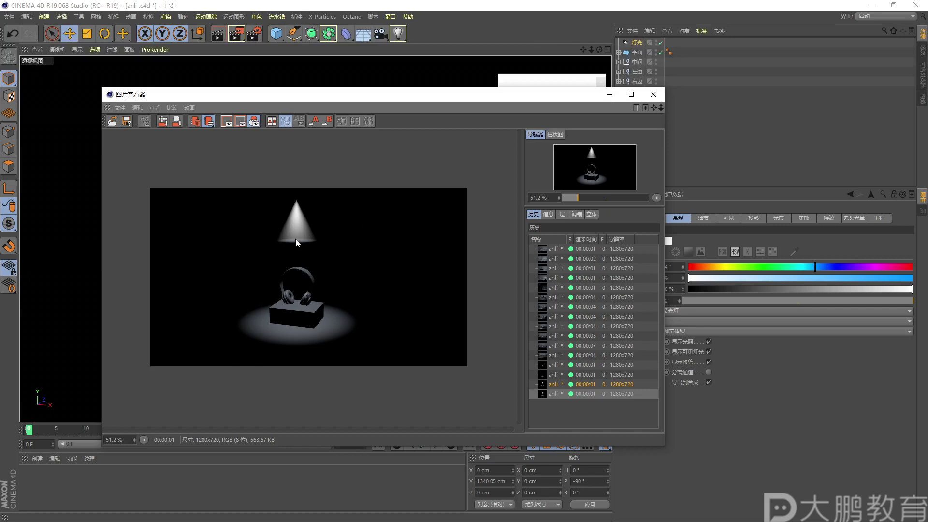
pyautogui.press('F2')
pyautogui.moveTo(293, 203)
pyautogui.mouseDown()
pyautogui.moveTo(287, 227)
pyautogui.moveTo(326, 239)
pyautogui.mouseUp()
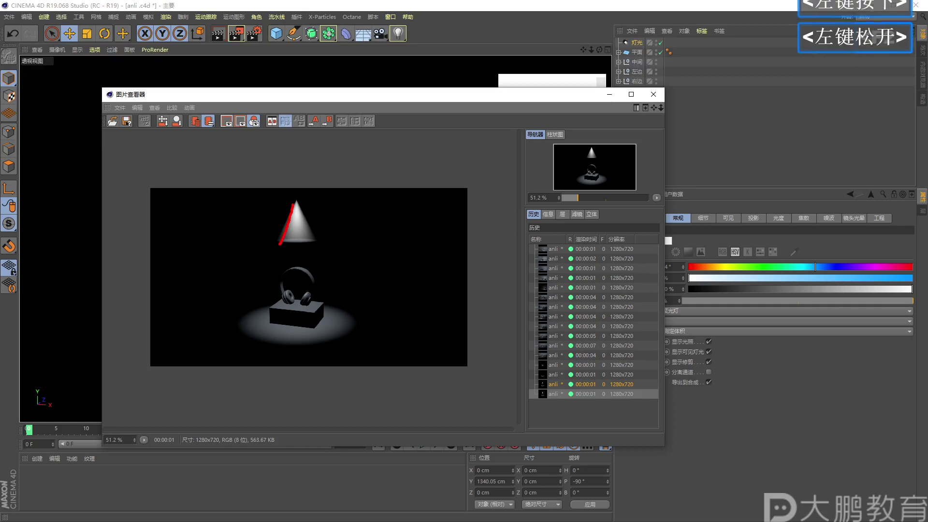
pyautogui.moveTo(297, 203); pyautogui.dragTo(317, 231)
pyautogui.moveTo(262, 296)
pyautogui.mouseDown()
pyautogui.moveTo(314, 338)
pyautogui.moveTo(288, 292)
pyautogui.mouseUp()
pyautogui.press('Escape')
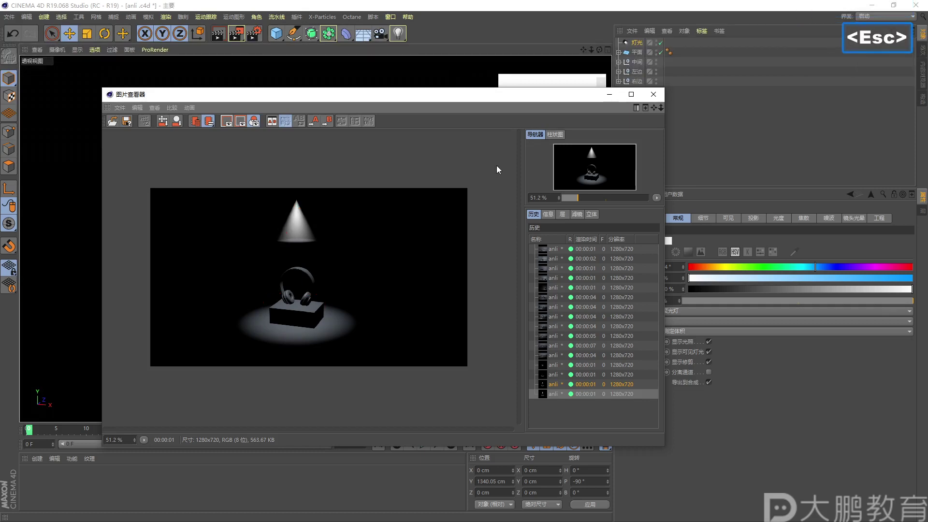
pyautogui.click(653, 94)
# Set the spotlight's visible light (可见灯光) to 反向测定体积 and render it to the Picture Viewer
pyautogui.click(656, 331)
pyautogui.click(674, 376)
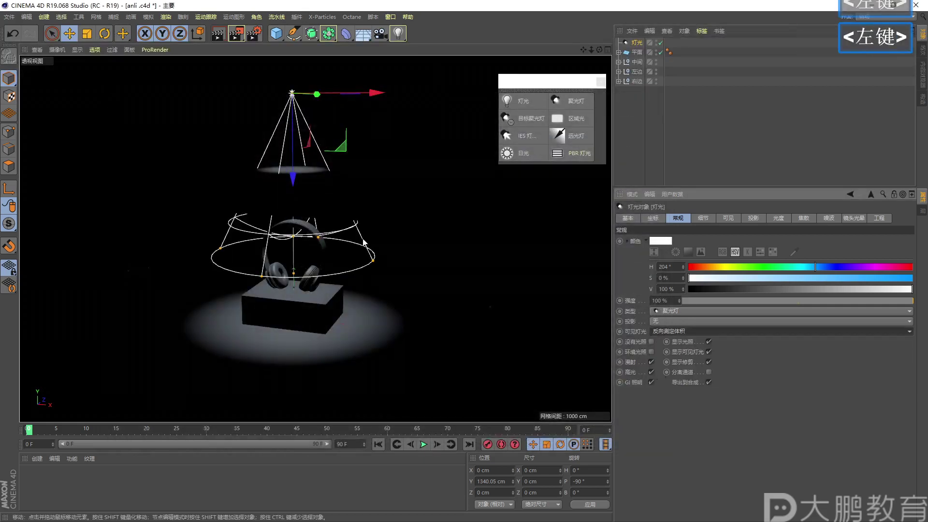
pyautogui.click(236, 34)
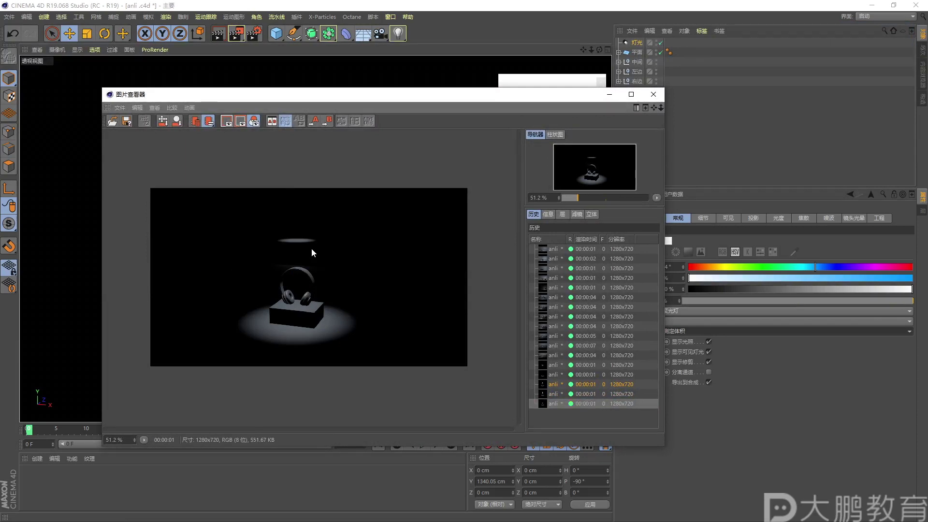
pyautogui.click(653, 98)
# Render the 反向测定体积 light again from a lower view angle and examine the light above and below the slab
pyautogui.moveTo(289, 276)
pyautogui.keyDown('alt'); pyautogui.mouseDown()
pyautogui.moveTo(293, 246)
pyautogui.moveTo(293, 277)
pyautogui.mouseUp(); pyautogui.keyUp('alt')
pyautogui.keyDown('alt'); pyautogui.moveTo(288, 245); pyautogui.dragTo(286, 237); pyautogui.keyUp('alt')
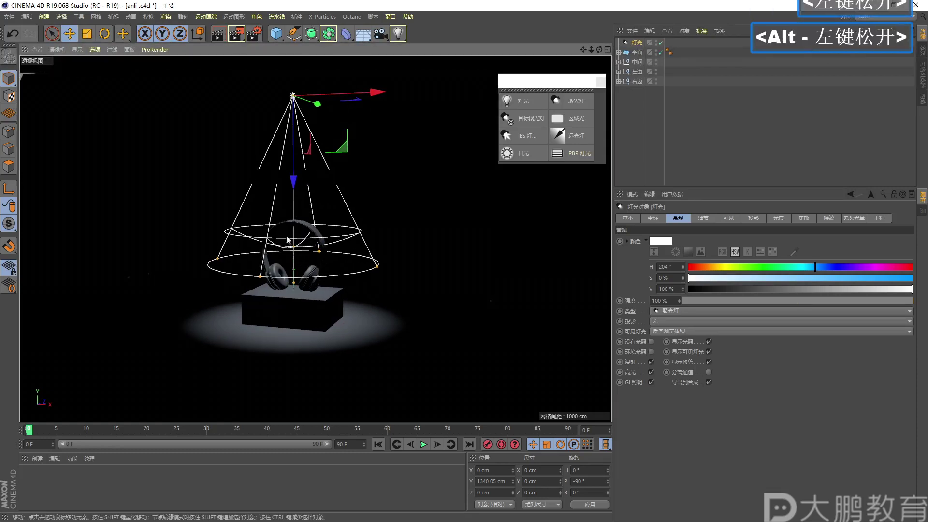
pyautogui.click(234, 37)
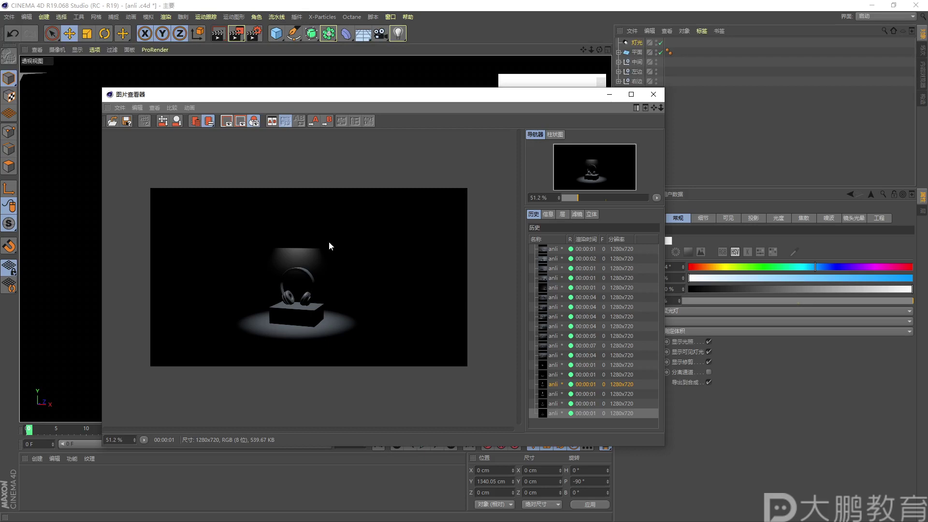
pyautogui.press('F2')
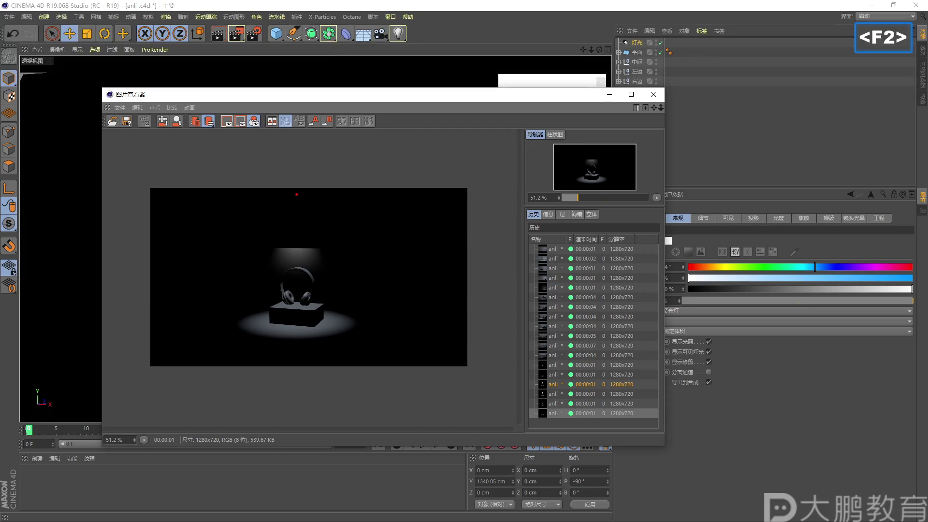
pyautogui.moveTo(300, 193); pyautogui.dragTo(278, 235)
pyautogui.moveTo(300, 193)
pyautogui.mouseDown()
pyautogui.moveTo(317, 227)
pyautogui.moveTo(325, 223)
pyautogui.mouseUp()
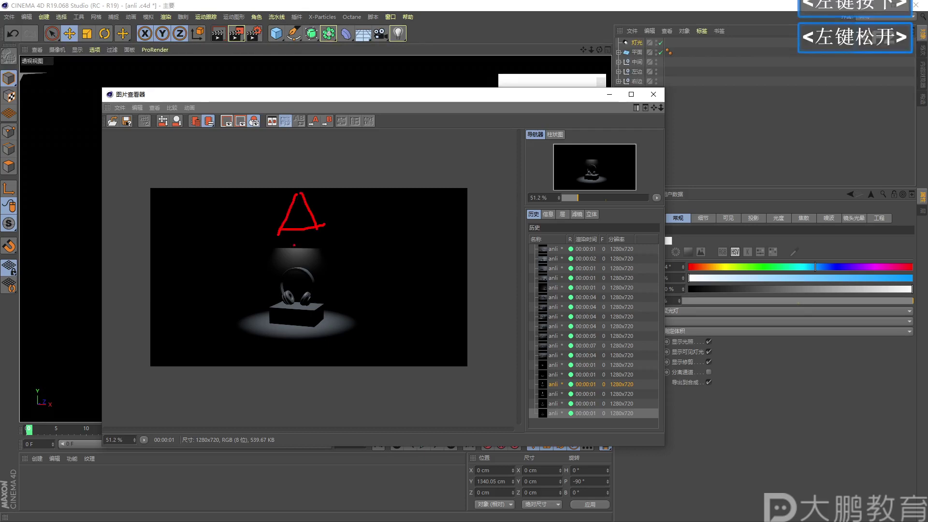
pyautogui.moveTo(274, 250)
pyautogui.mouseDown()
pyautogui.moveTo(303, 279)
pyautogui.moveTo(320, 251)
pyautogui.mouseUp()
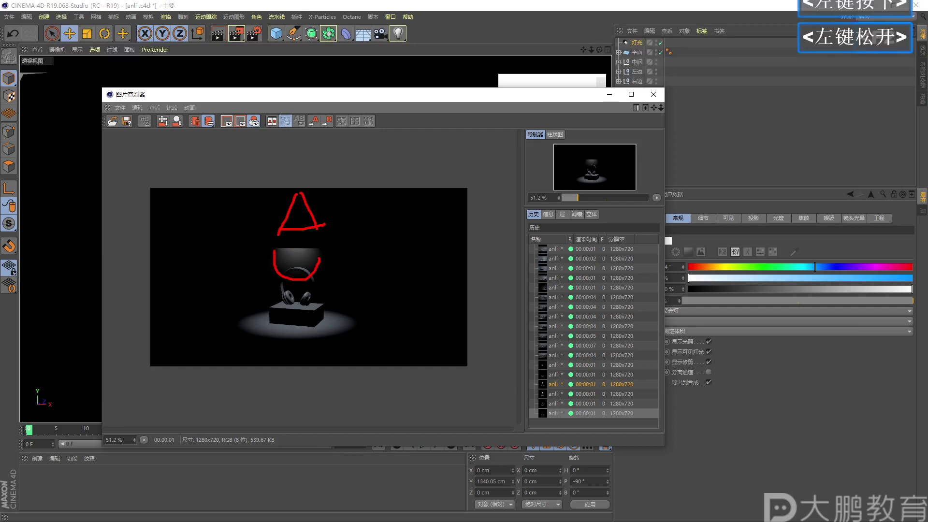
pyautogui.press('F2')
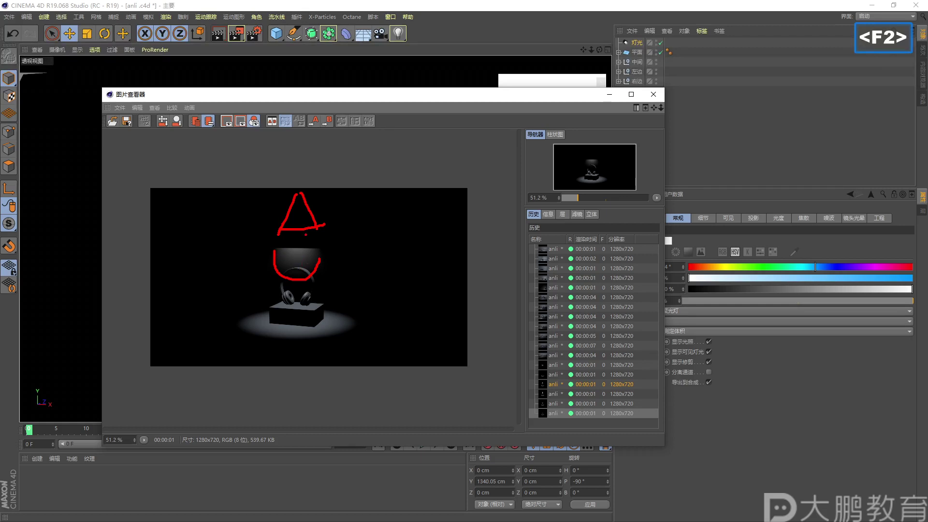
pyautogui.click(282, 214)
pyautogui.moveTo(282, 215)
pyautogui.mouseDown()
pyautogui.moveTo(318, 216)
pyautogui.moveTo(300, 225)
pyautogui.mouseUp()
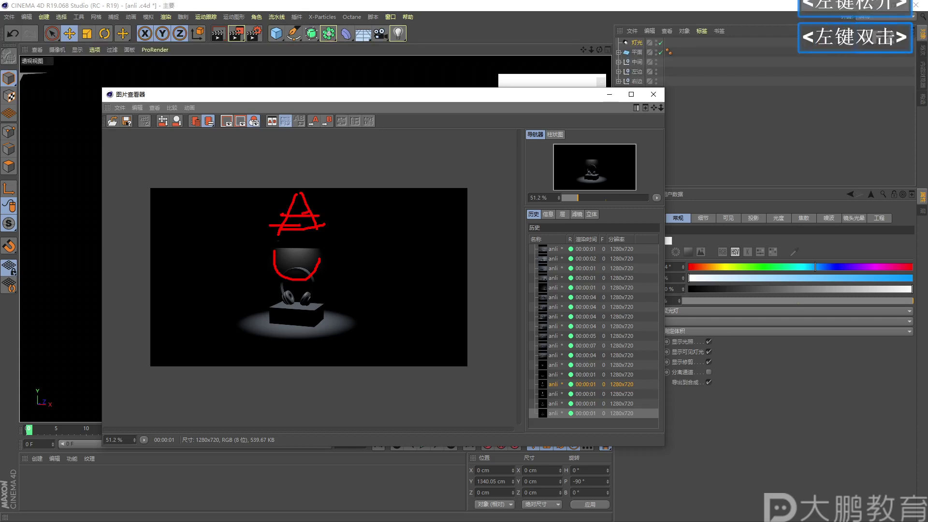
pyautogui.press('F2')
pyautogui.moveTo(277, 254)
pyautogui.mouseDown()
pyautogui.moveTo(316, 251)
pyautogui.moveTo(307, 262)
pyautogui.mouseUp()
pyautogui.press('F2')
pyautogui.press('Escape')
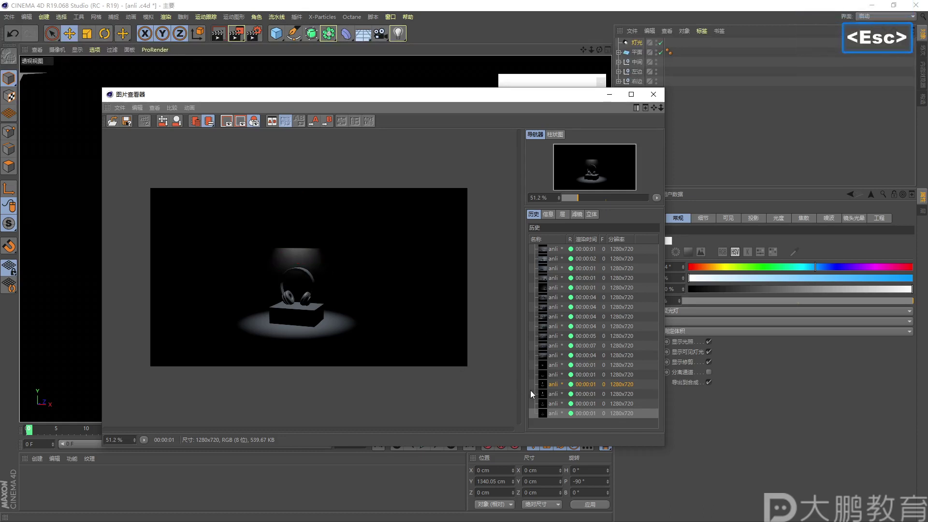
# Compare the earlier 反向测定体积 and 正向测定体积 renders from the Picture Viewer history
pyautogui.click(549, 404)
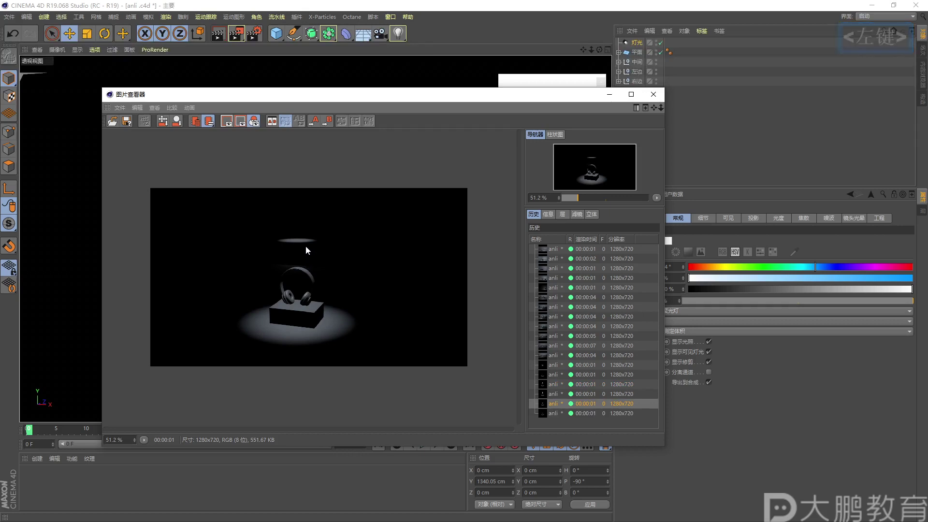
pyautogui.press('F2')
pyautogui.moveTo(279, 244)
pyautogui.mouseDown()
pyautogui.moveTo(296, 204)
pyautogui.moveTo(314, 243)
pyautogui.moveTo(281, 244)
pyautogui.mouseUp()
pyautogui.press('Escape')
pyautogui.click(543, 393)
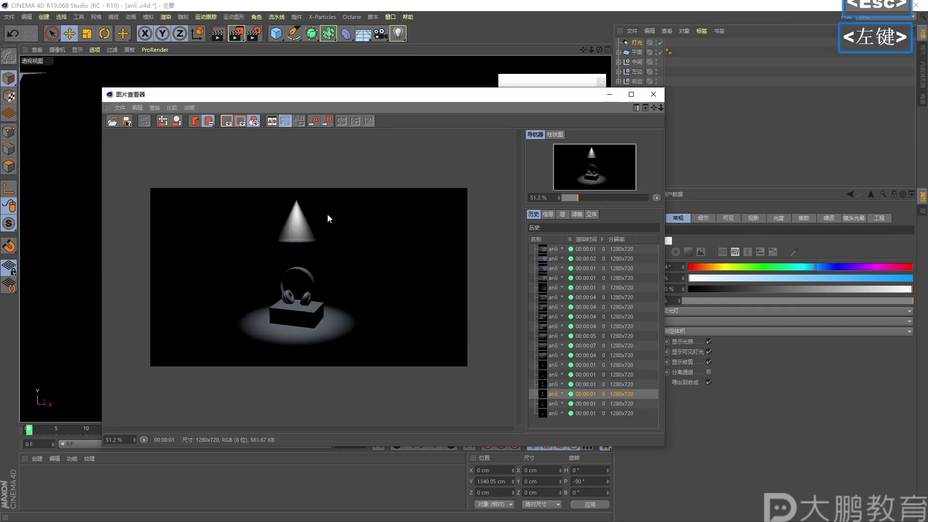
pyautogui.press('F2')
pyautogui.moveTo(283, 199)
pyautogui.mouseDown()
pyautogui.moveTo(276, 235)
pyautogui.moveTo(314, 232)
pyautogui.mouseUp()
pyautogui.moveTo(275, 263)
pyautogui.mouseDown()
pyautogui.moveTo(330, 272)
pyautogui.moveTo(319, 265)
pyautogui.mouseUp()
pyautogui.press('Escape')
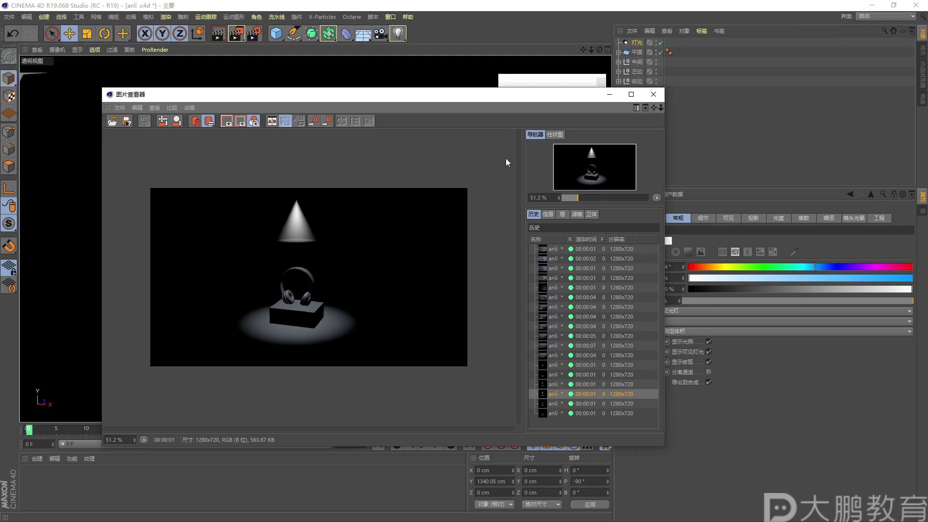
pyautogui.click(653, 94)
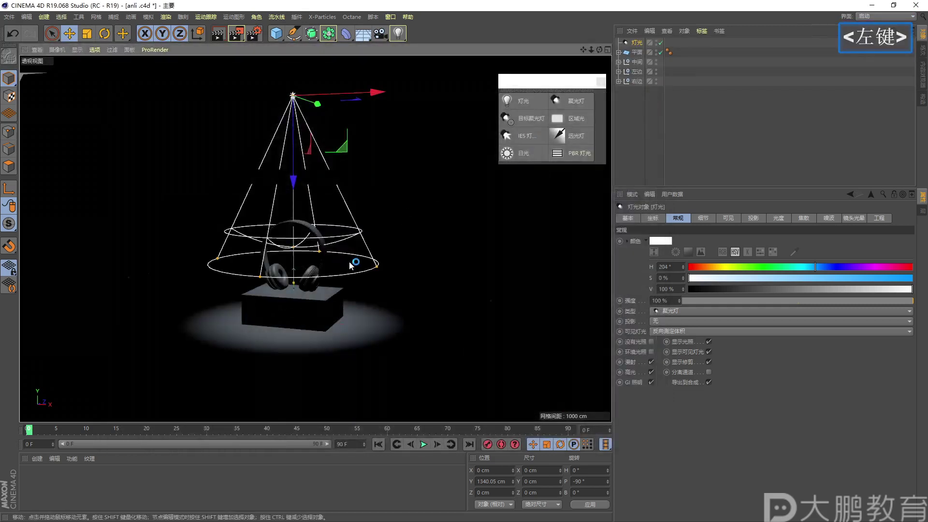
# Review the spotlight's visible light (可见灯光) types while keeping 反向测定体积 selected
pyautogui.click(679, 331)
pyautogui.click(677, 422)
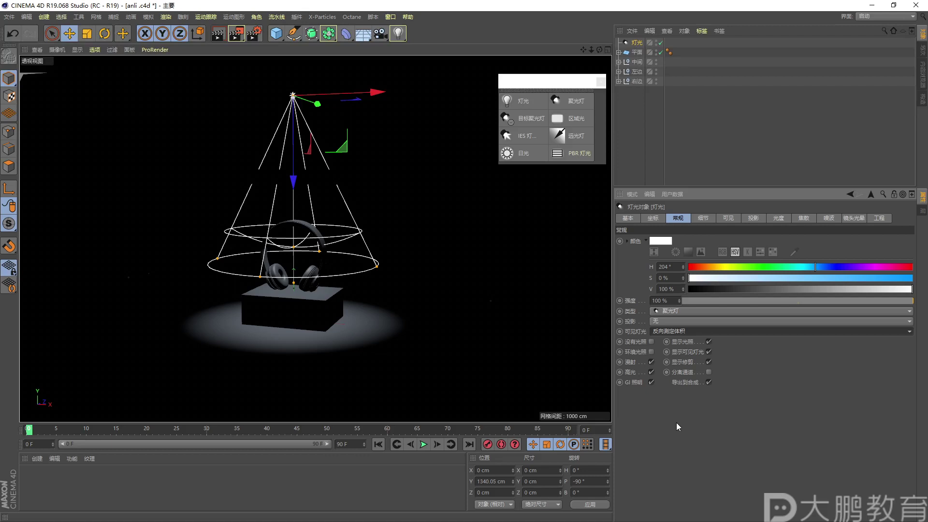
pyautogui.click(675, 413)
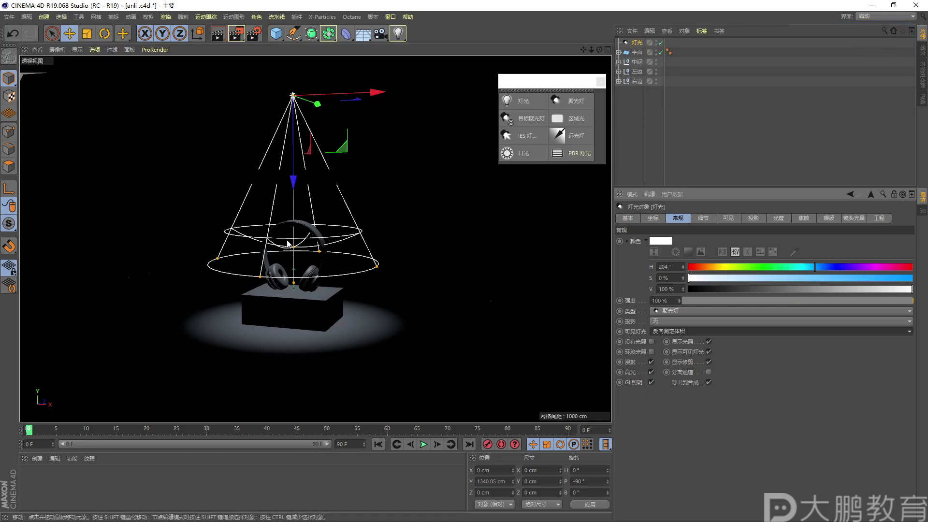
pyautogui.keyDown('alt'); pyautogui.moveTo(290, 245); pyautogui.dragTo(290, 247); pyautogui.keyUp('alt')
pyautogui.keyDown('alt'); pyautogui.moveTo(290, 248); pyautogui.dragTo(288, 250, button='middle'); pyautogui.keyUp('alt')
pyautogui.keyDown('alt'); pyautogui.moveTo(288, 250); pyautogui.dragTo(285, 246, button='right'); pyautogui.keyUp('alt')
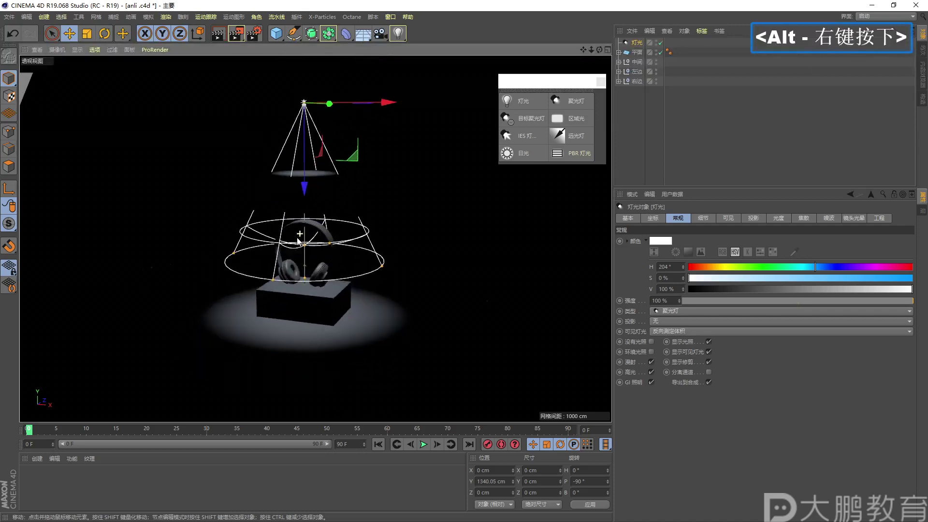
pyautogui.click(660, 331)
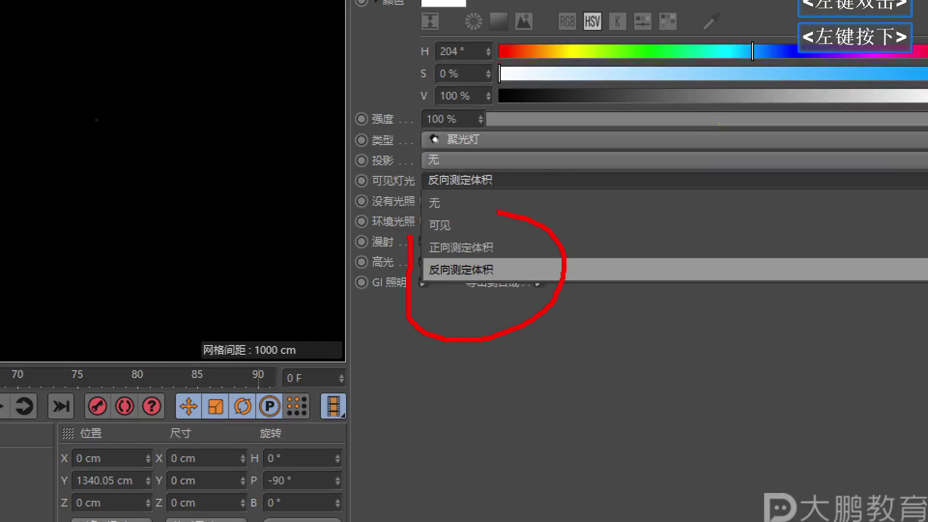
pyautogui.moveTo(498, 211); pyautogui.dragTo(403, 242)
pyautogui.press('Escape')
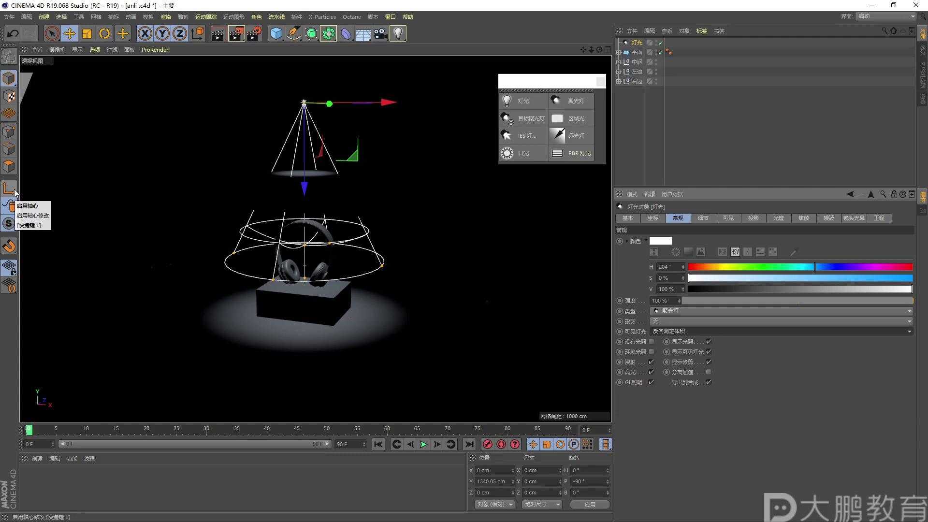
pyautogui.press('F2')
pyautogui.moveTo(5, 180); pyautogui.dragTo(6, 193)
pyautogui.press('Escape')
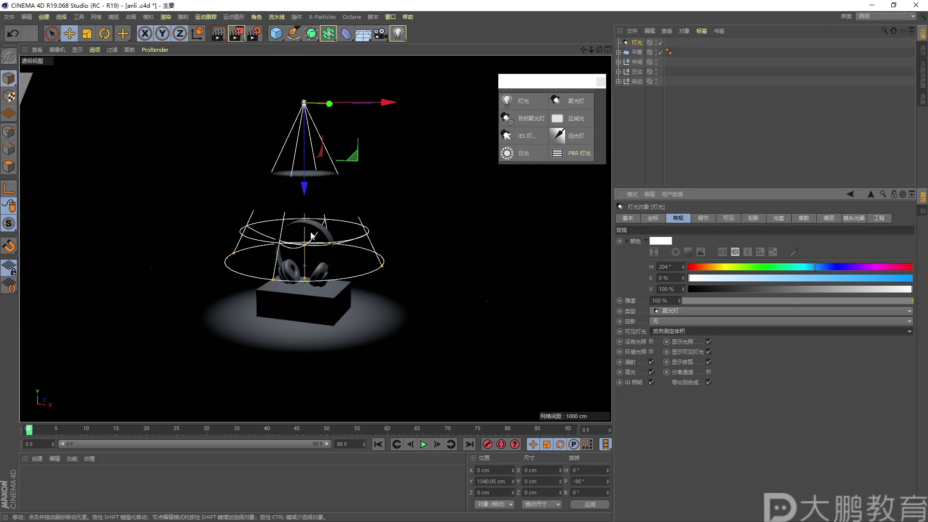
# Create a new empty project, add a default 200 cm cube and make it editable
pyautogui.click(289, 306)
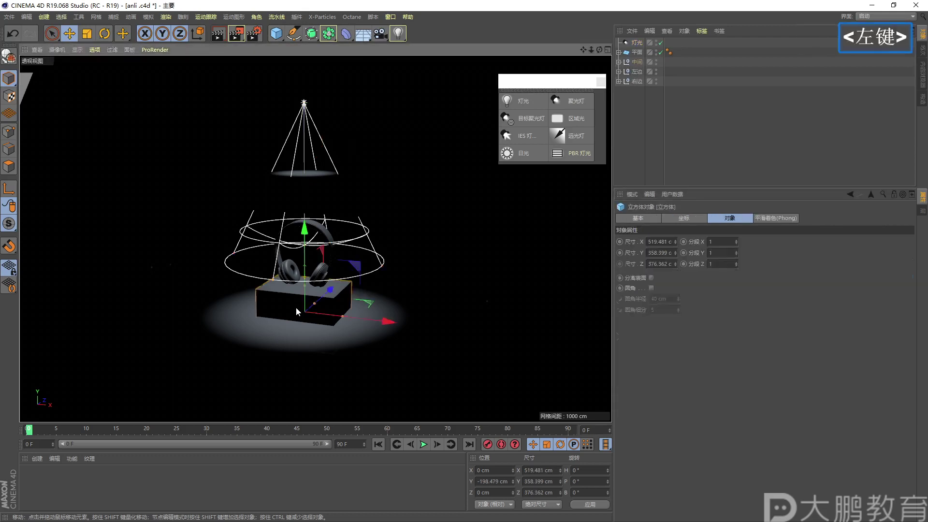
pyautogui.click(29, 20)
pyautogui.doubleClick(9, 17)
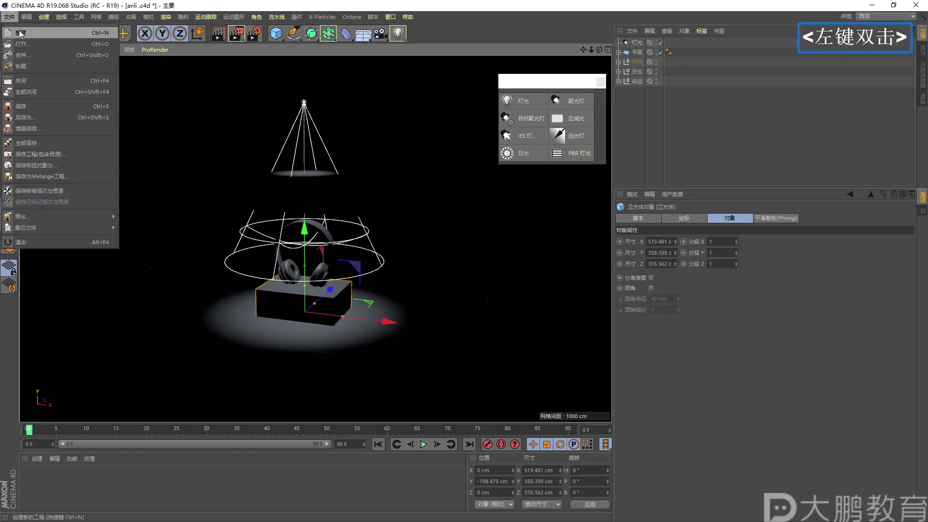
pyautogui.click(20, 33)
pyautogui.click(113, 50)
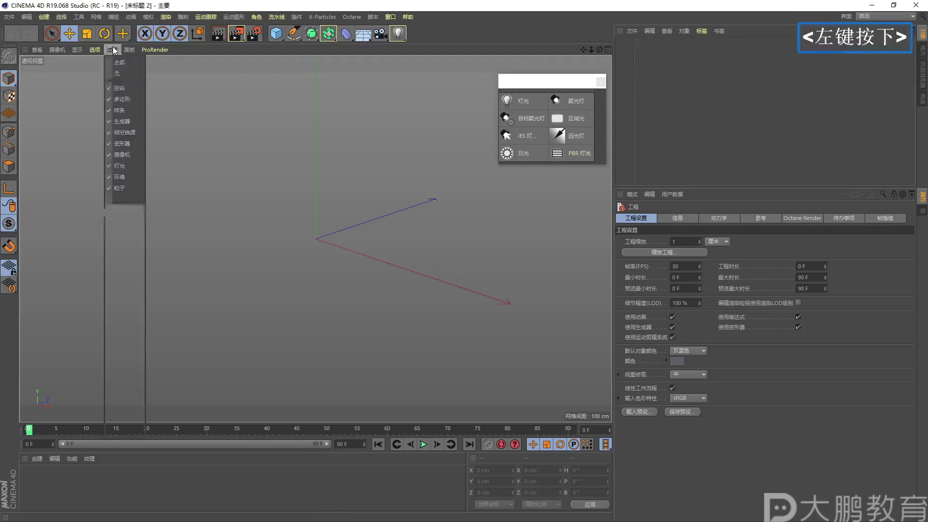
pyautogui.click(120, 213)
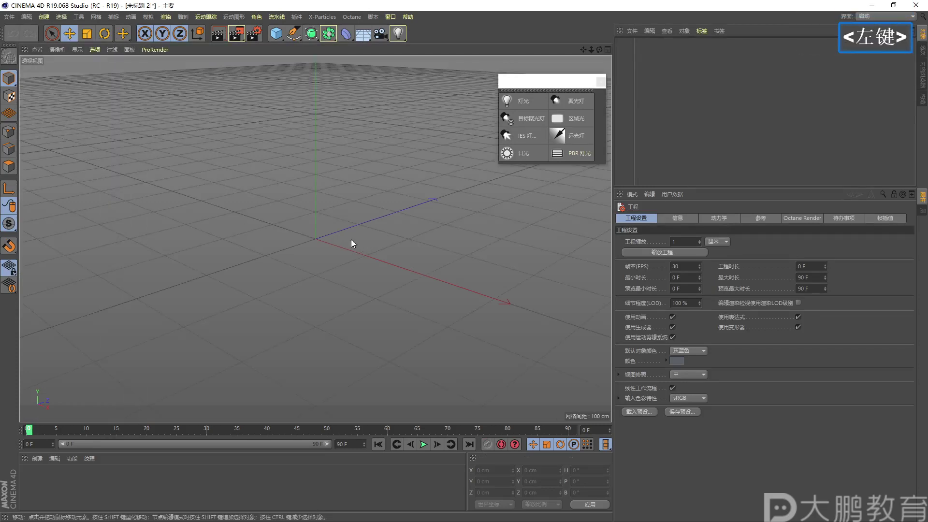
pyautogui.click(275, 33)
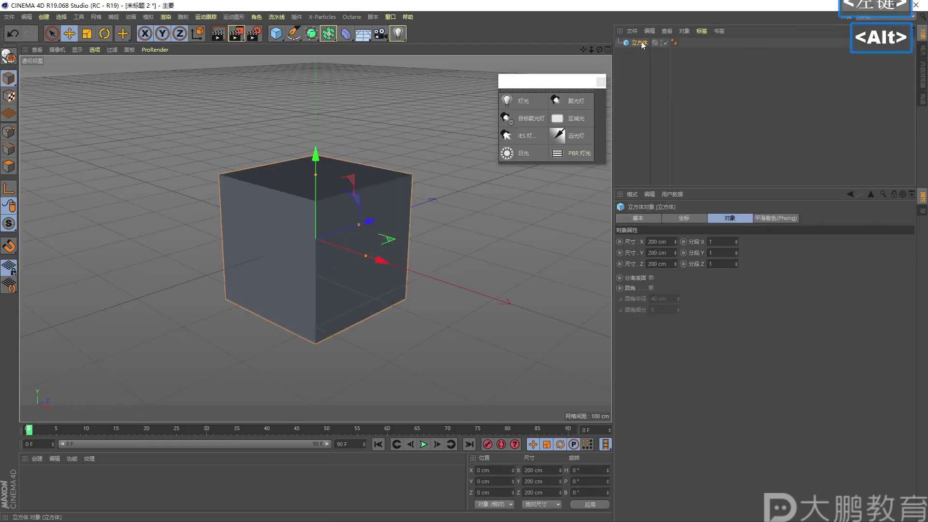
pyautogui.click(9, 57)
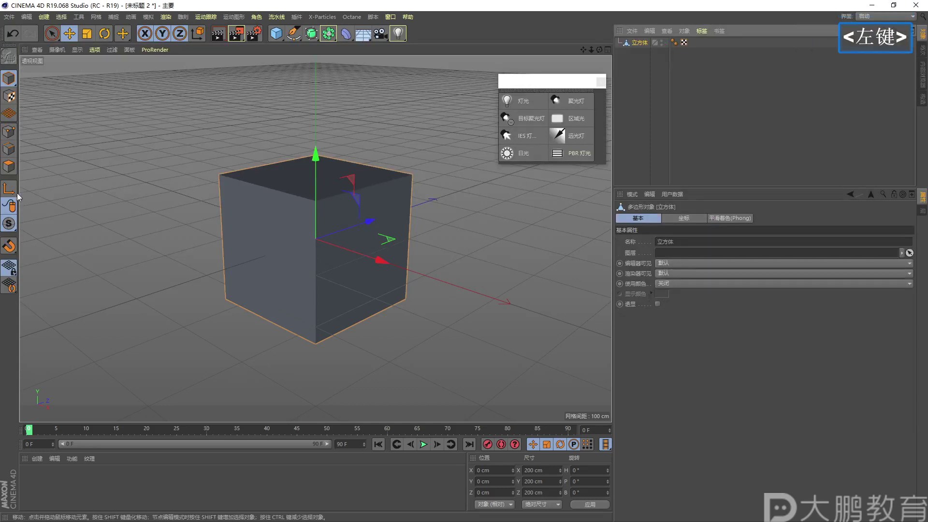
# Move only the cube's axis outside its geometry to about -442 cm in X, and leave axis editing
pyautogui.moveTo(359, 259); pyautogui.dragTo(203, 194)
pyautogui.keyDown('alt'); pyautogui.moveTo(245, 252); pyautogui.dragTo(122, 186); pyautogui.keyUp('alt')
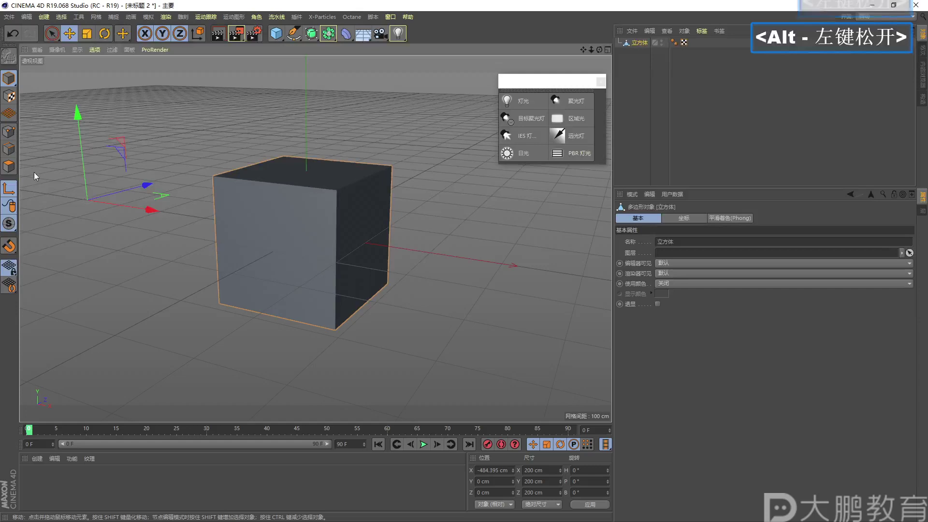
pyautogui.keyDown('alt'); pyautogui.moveTo(161, 204); pyautogui.dragTo(196, 202, button='middle'); pyautogui.keyUp('alt')
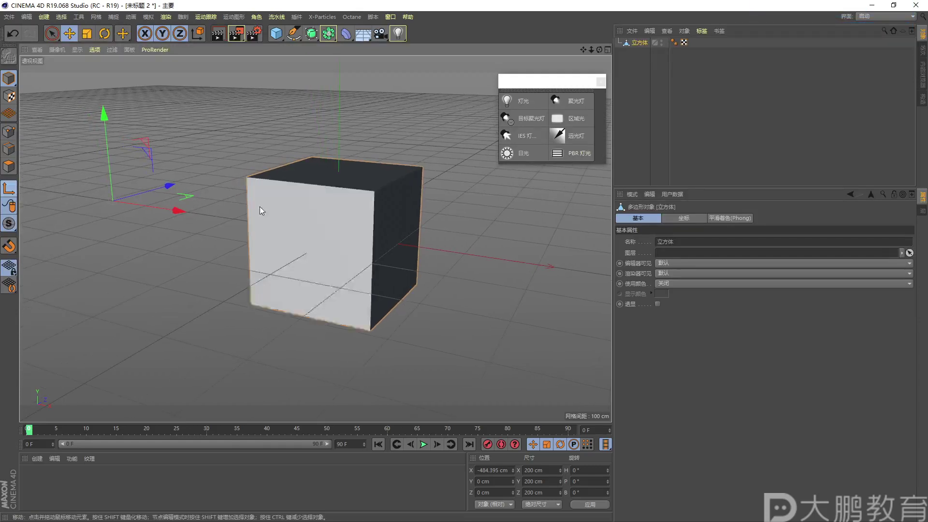
pyautogui.moveTo(193, 215); pyautogui.dragTo(194, 221)
pyautogui.click(8, 188)
# Run 轴对齐 with 轴对齐到对象 and 全部点 to return the cube's axis to its centre, and close the dialog
pyautogui.click(97, 18)
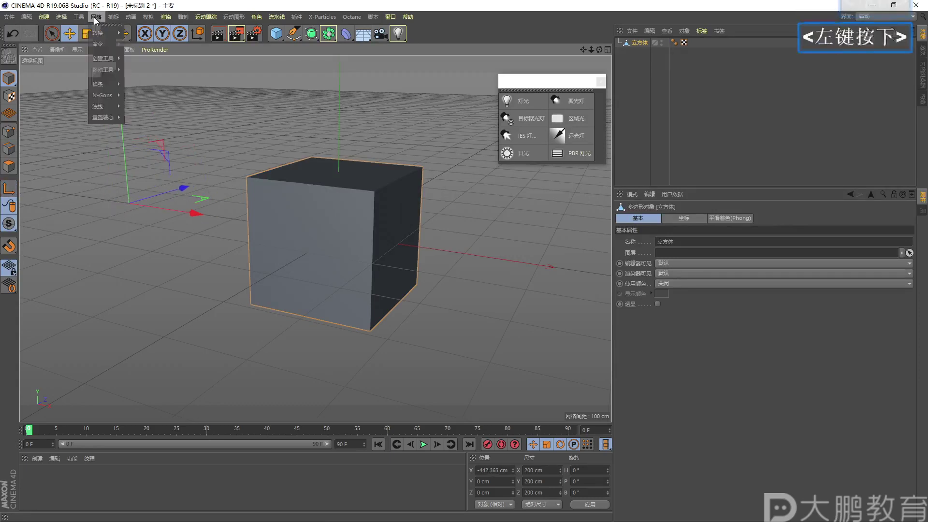
pyautogui.moveTo(96, 117)
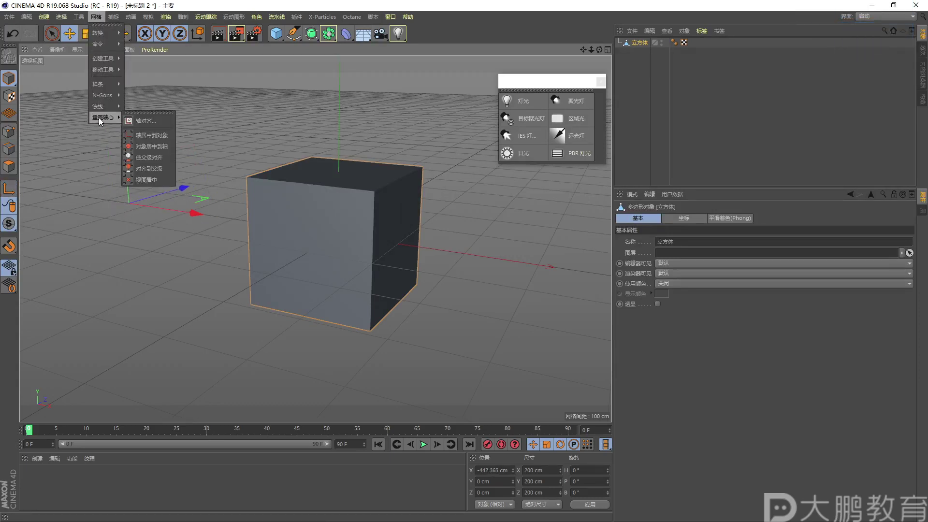
pyautogui.click(136, 121)
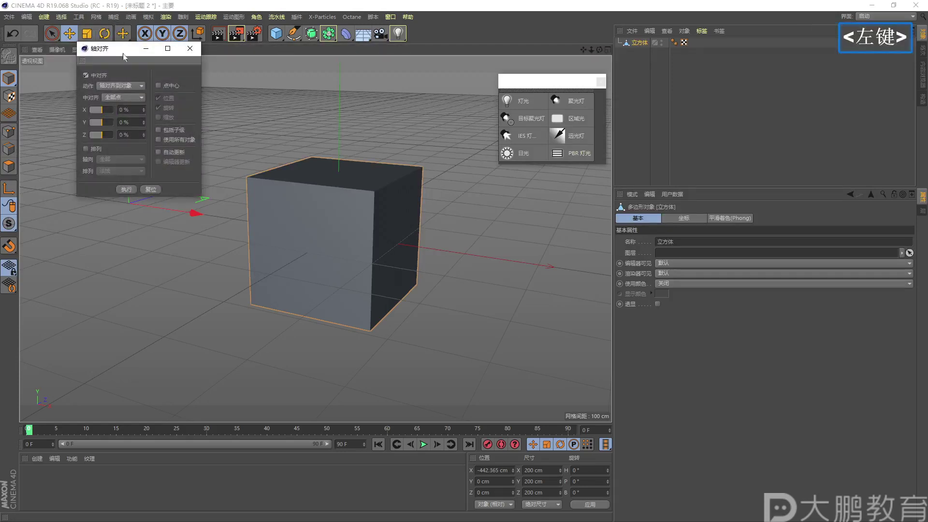
pyautogui.moveTo(130, 54); pyautogui.dragTo(146, 117)
pyautogui.click(141, 253)
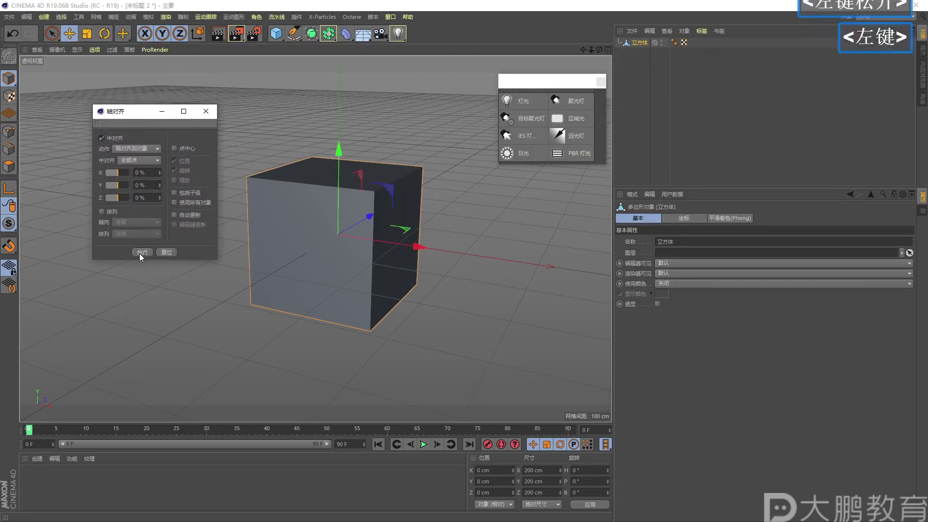
pyautogui.press('F2')
pyautogui.moveTo(327, 226); pyautogui.dragTo(339, 232)
pyautogui.press('Escape')
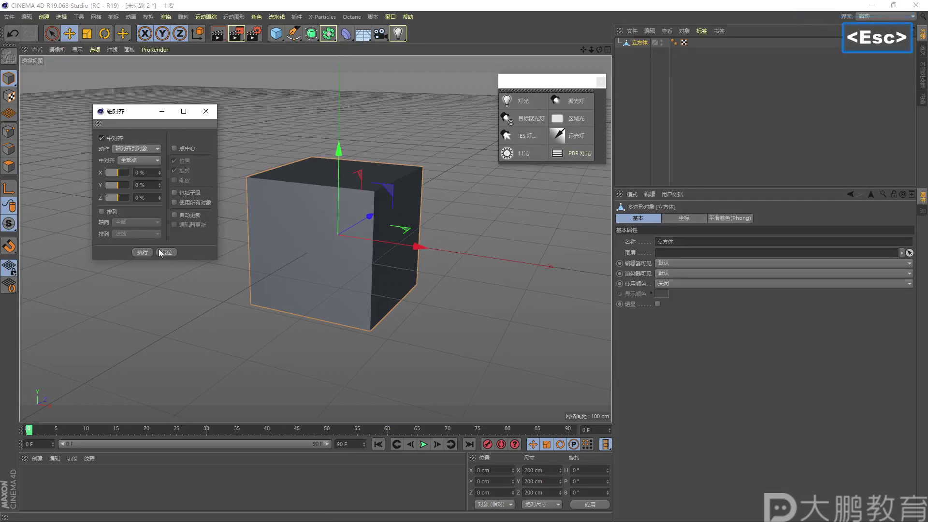
pyautogui.click(206, 110)
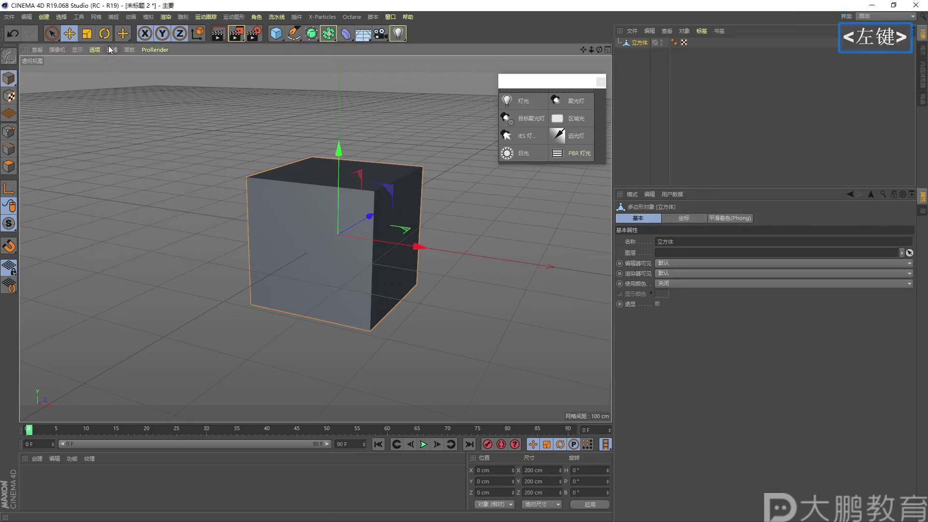
# Reopen the 轴对齐 settings to review where they are, and close them without executing
pyautogui.click(104, 19)
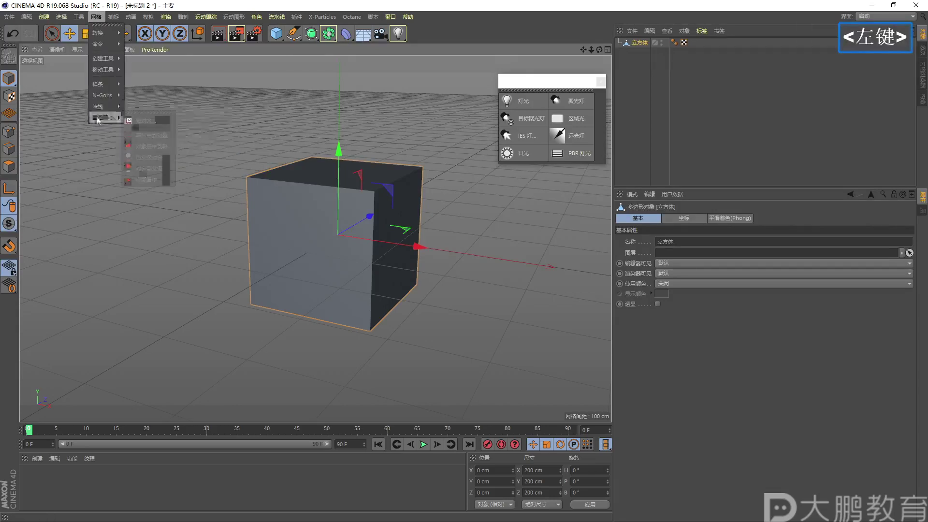
pyautogui.click(129, 120)
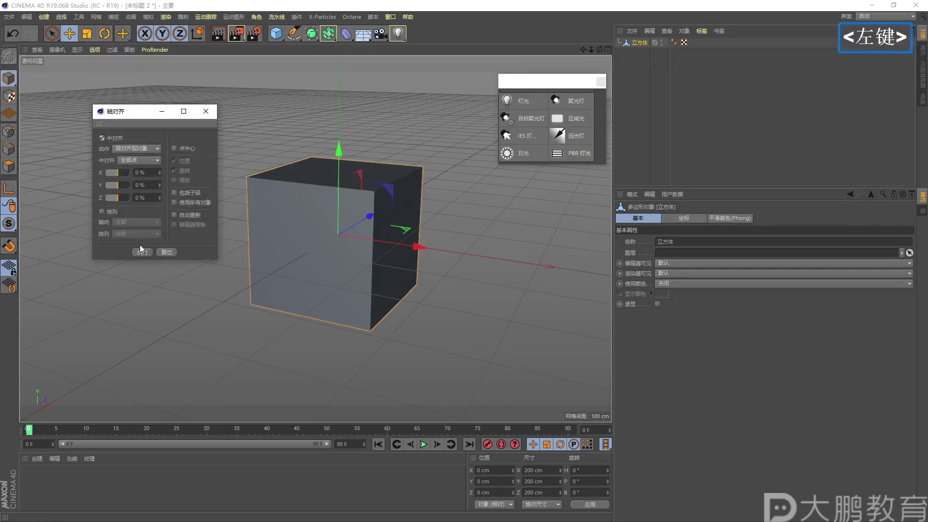
pyautogui.click(205, 115)
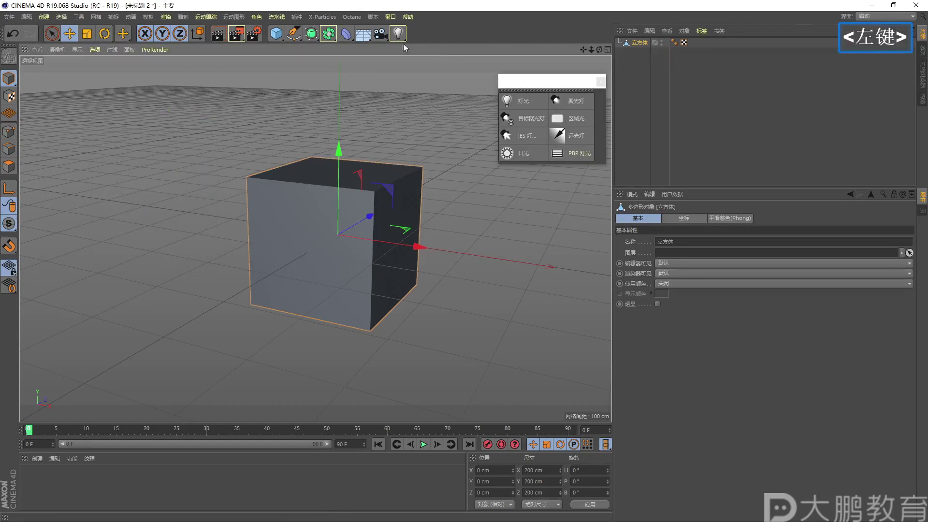
# Return to the anli.c4d project and delete the large flat slab between the spotlight and the middle headphones
pyautogui.click(389, 17)
pyautogui.click(393, 288)
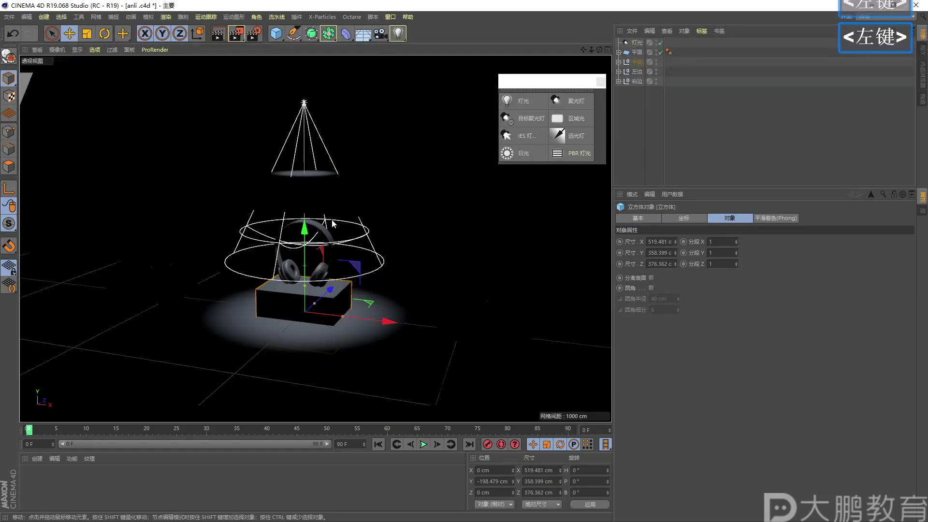
pyautogui.scroll(1, 162, 289)
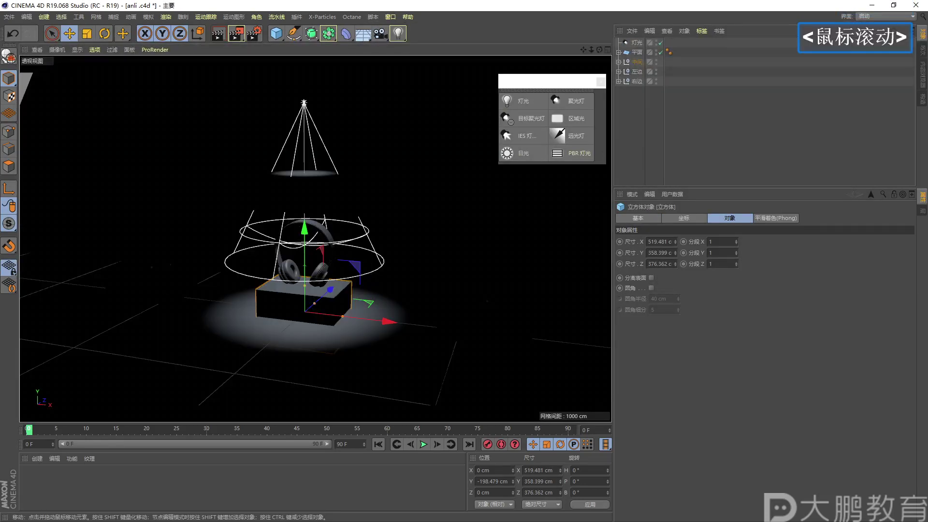
pyautogui.keyDown('alt'); pyautogui.moveTo(360, 285); pyautogui.dragTo(358, 280, button='right'); pyautogui.keyUp('alt')
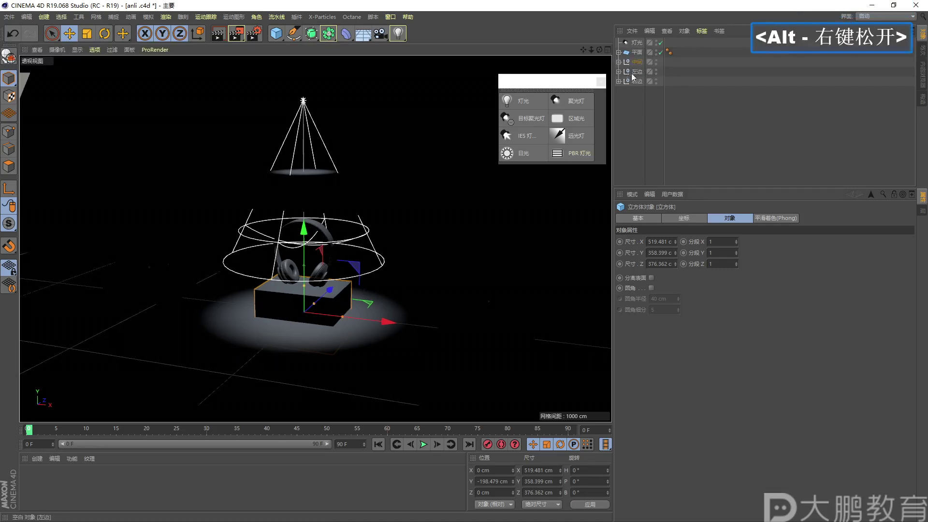
pyautogui.click(636, 43)
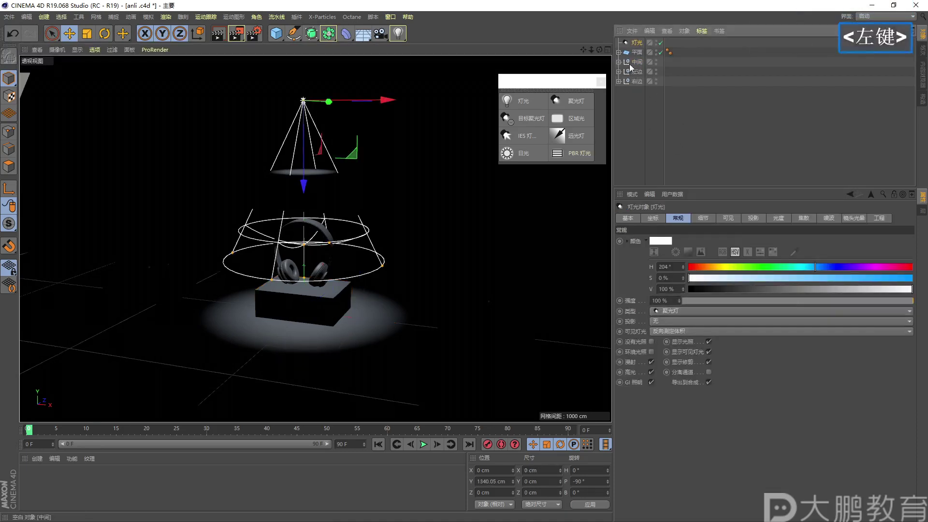
pyautogui.click(329, 187)
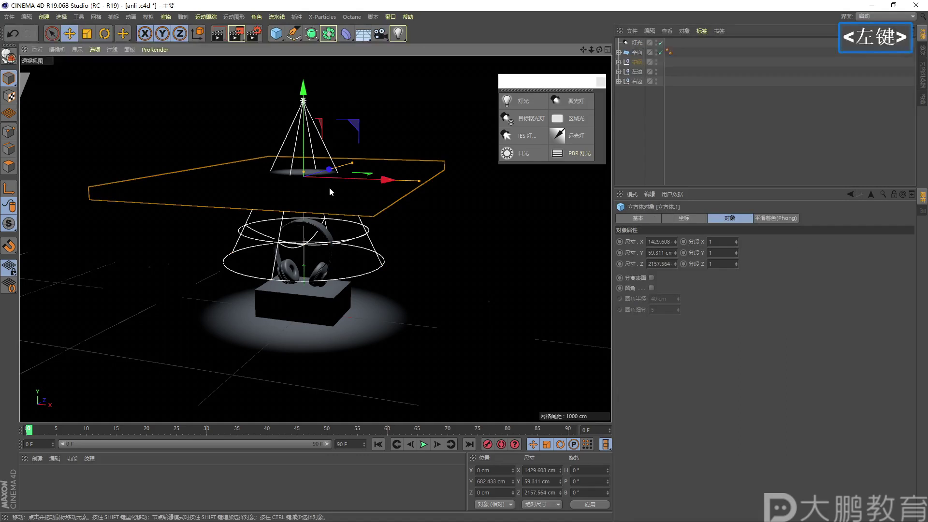
pyautogui.press('Delete')
# Set the spotlight's 可见灯光 to 无 and delete the spotlight from the scene
pyautogui.click(636, 42)
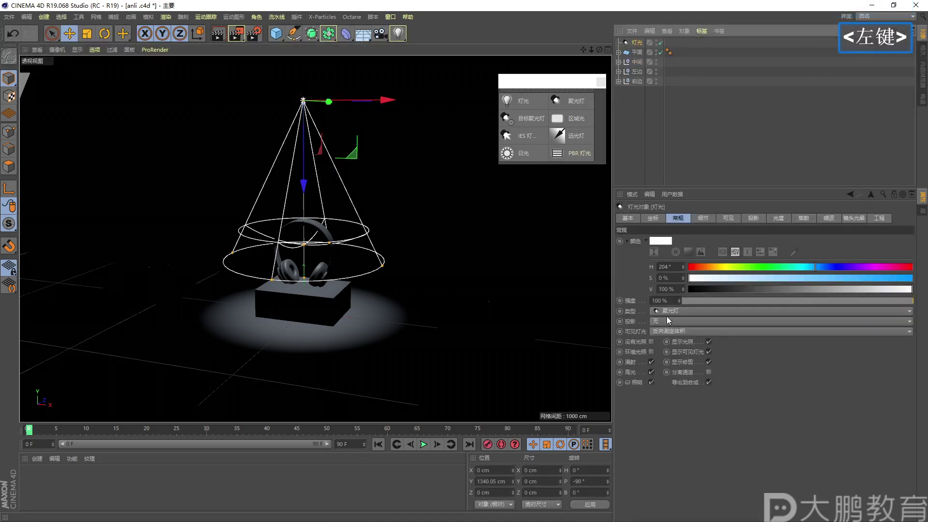
pyautogui.click(664, 330)
pyautogui.click(668, 338)
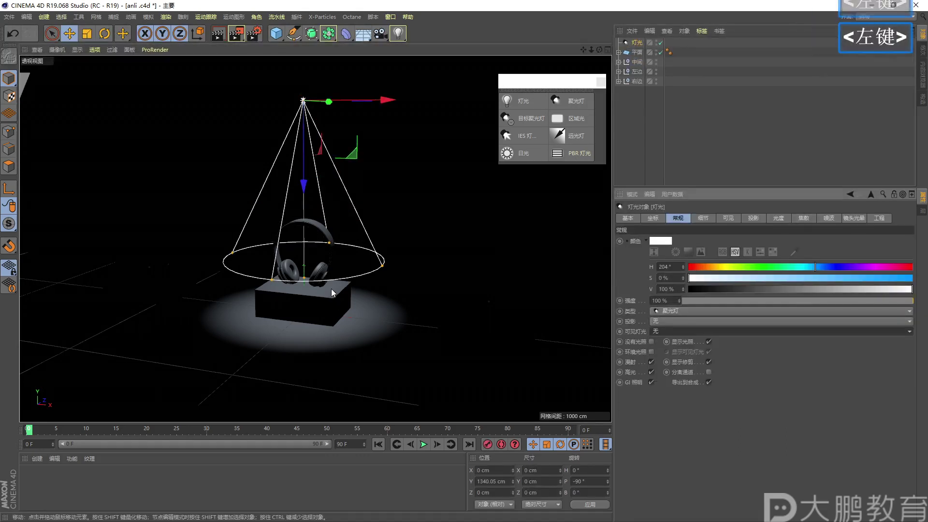
pyautogui.scroll(1, 262, 283)
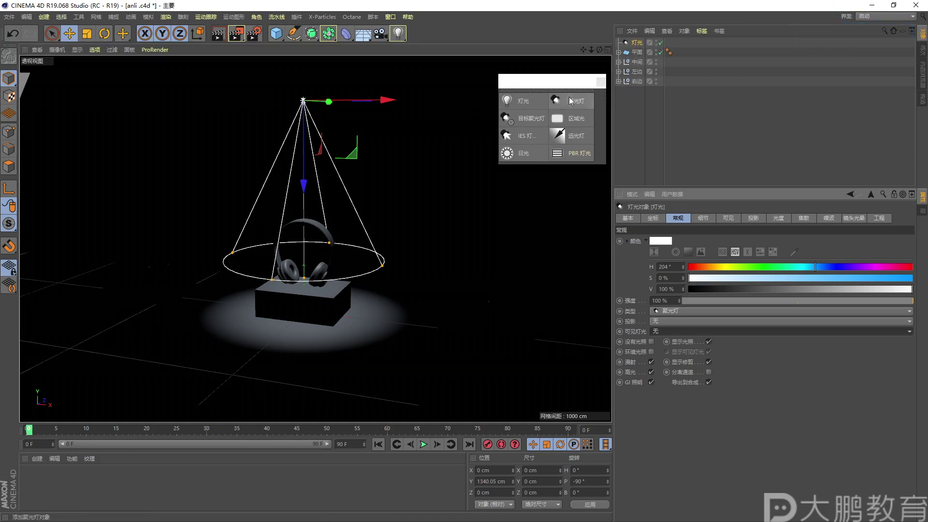
pyautogui.click(605, 77)
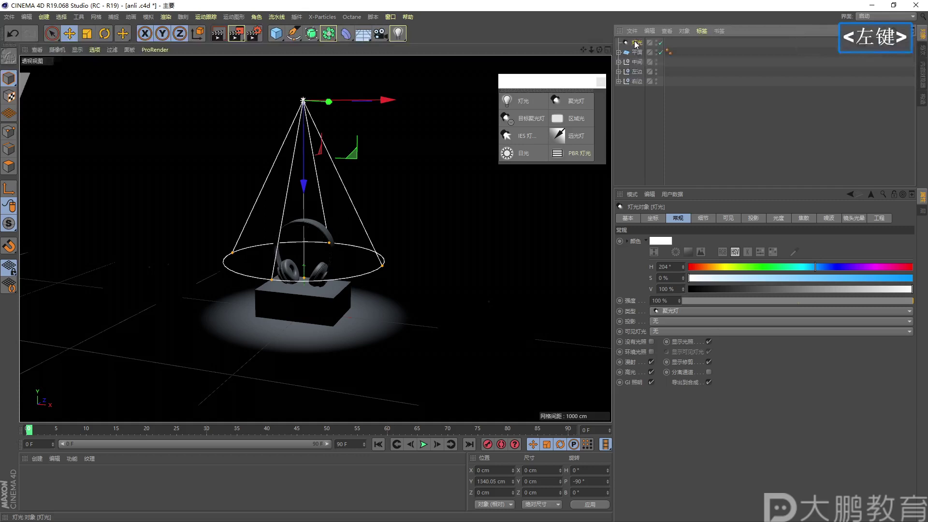
pyautogui.press('Delete')
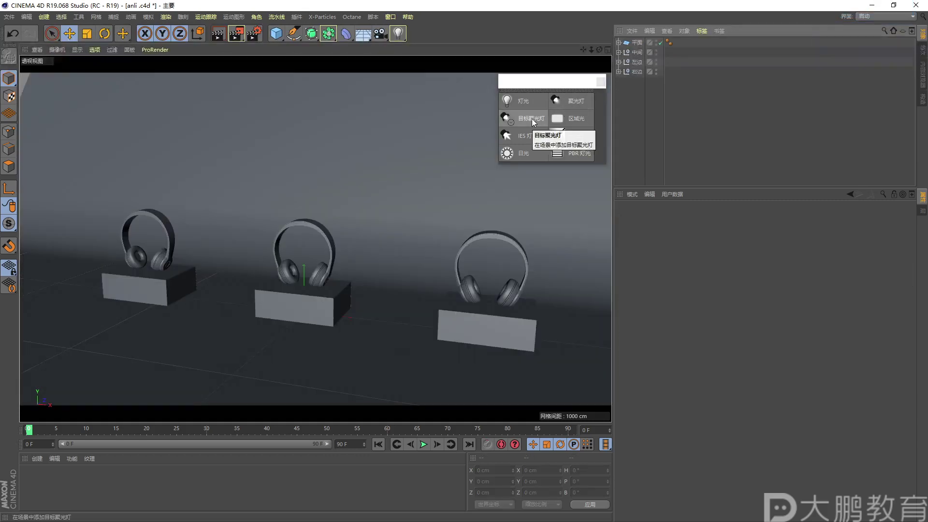
pyautogui.press('F2')
pyautogui.moveTo(505, 109)
pyautogui.mouseDown()
pyautogui.moveTo(552, 121)
pyautogui.moveTo(538, 109)
pyautogui.moveTo(515, 108)
pyautogui.mouseUp()
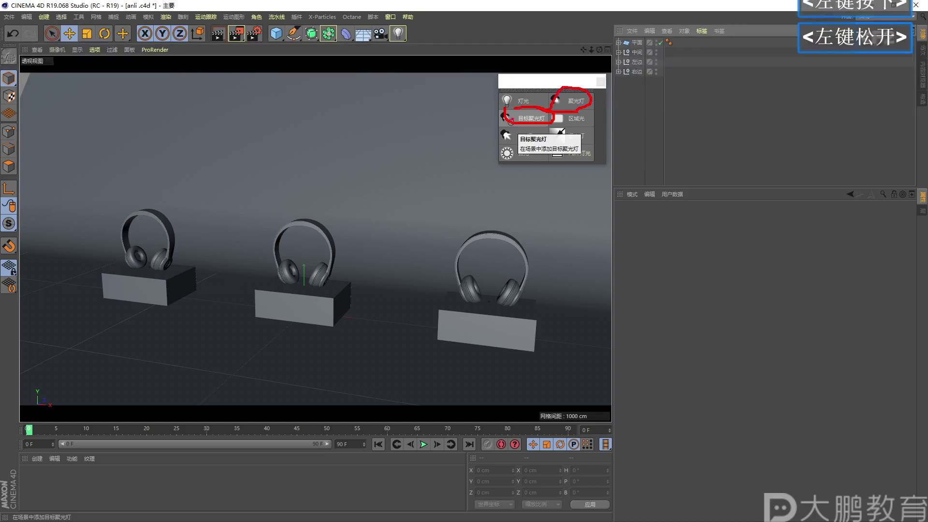
pyautogui.press('Escape')
pyautogui.click(636, 127)
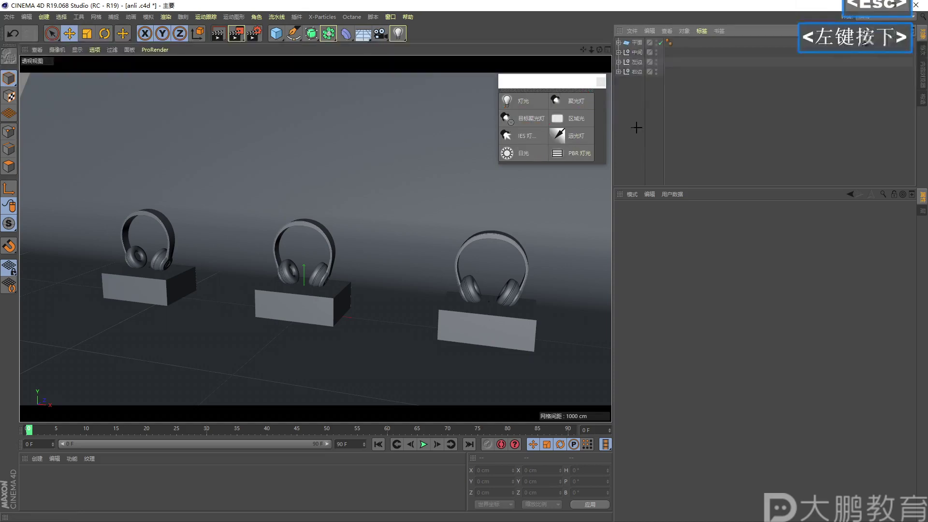
# Add a 目标聚光灯 and move it above the middle headphones, to about X 31, Y 1619, Z 31 cm
pyautogui.click(526, 118)
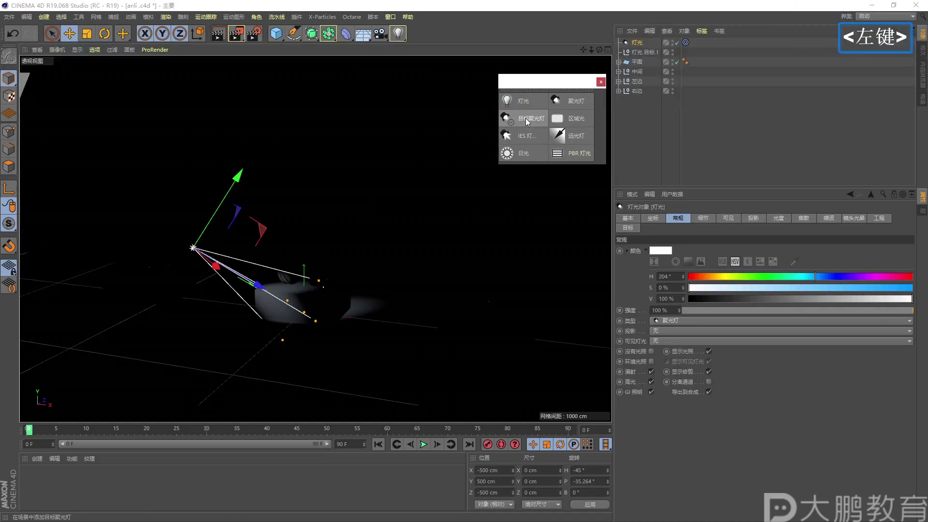
pyautogui.keyDown('alt'); pyautogui.moveTo(319, 257); pyautogui.dragTo(304, 267, button='right'); pyautogui.keyUp('alt')
pyautogui.keyDown('alt'); pyautogui.middleClick(304, 267); pyautogui.keyUp('alt')
pyautogui.moveTo(275, 181); pyautogui.dragTo(416, 128)
pyautogui.moveTo(306, 249); pyautogui.dragTo(307, 162)
pyautogui.moveTo(367, 80); pyautogui.dragTo(308, 199)
pyautogui.keyDown('alt'); pyautogui.moveTo(308, 271); pyautogui.dragTo(329, 272, button='right'); pyautogui.keyUp('alt')
pyautogui.keyDown('alt'); pyautogui.moveTo(329, 271); pyautogui.dragTo(355, 268, button='middle'); pyautogui.keyUp('alt')
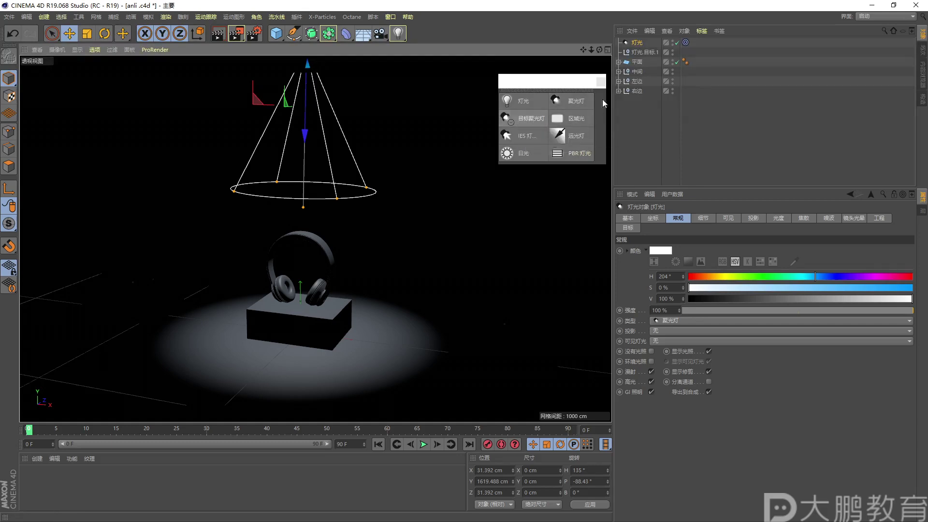
pyautogui.press('F2')
pyautogui.moveTo(624, 30); pyautogui.dragTo(614, 45)
pyautogui.moveTo(696, 55)
pyautogui.mouseDown()
pyautogui.moveTo(628, 26)
pyautogui.moveTo(611, 59)
pyautogui.moveTo(574, 65)
pyautogui.moveTo(612, 59)
pyautogui.mouseUp()
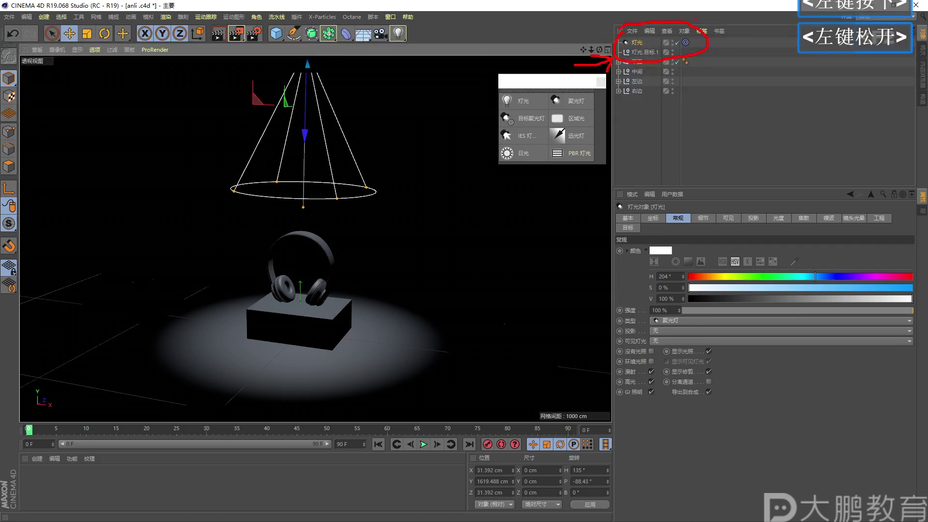
pyautogui.press('F2')
pyautogui.click(692, 41)
pyautogui.press('Escape')
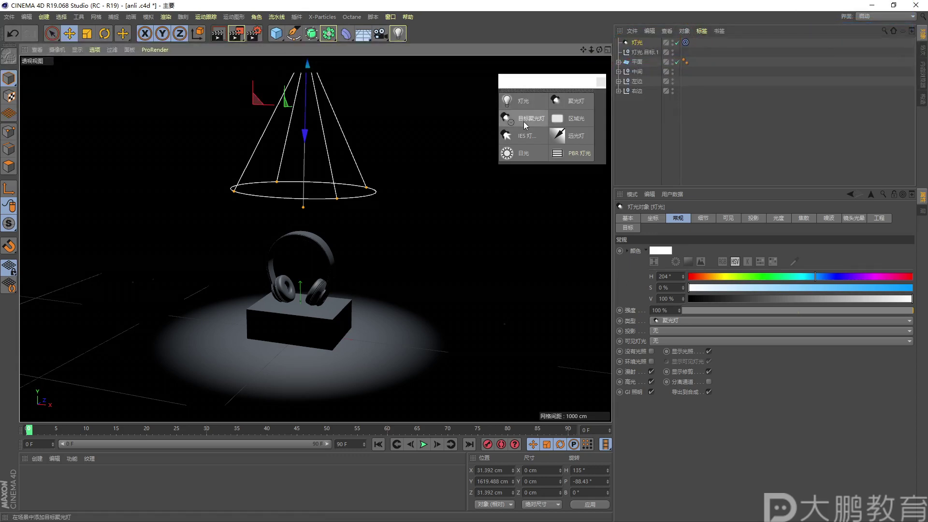
pyautogui.press('F2')
pyautogui.moveTo(496, 123)
pyautogui.mouseDown()
pyautogui.moveTo(522, 128)
pyautogui.moveTo(516, 110)
pyautogui.moveTo(505, 112)
pyautogui.mouseUp()
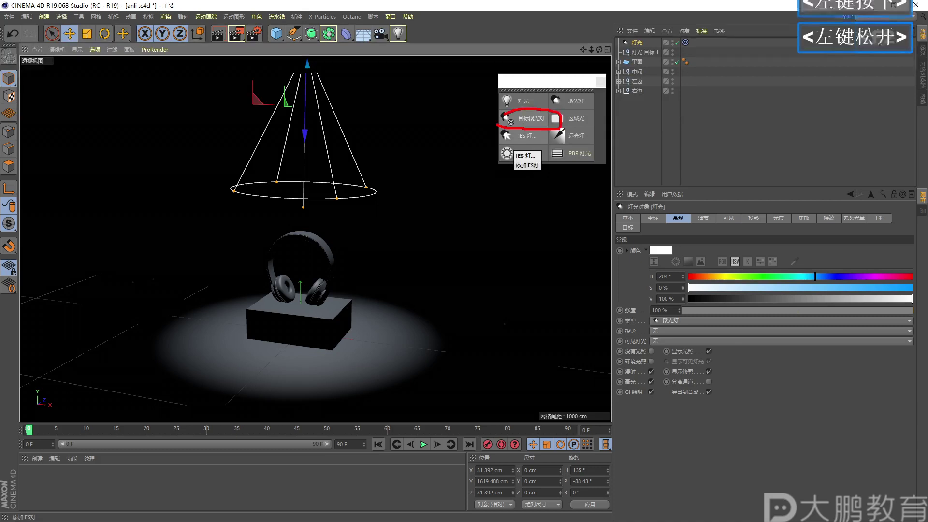
pyautogui.press('F2')
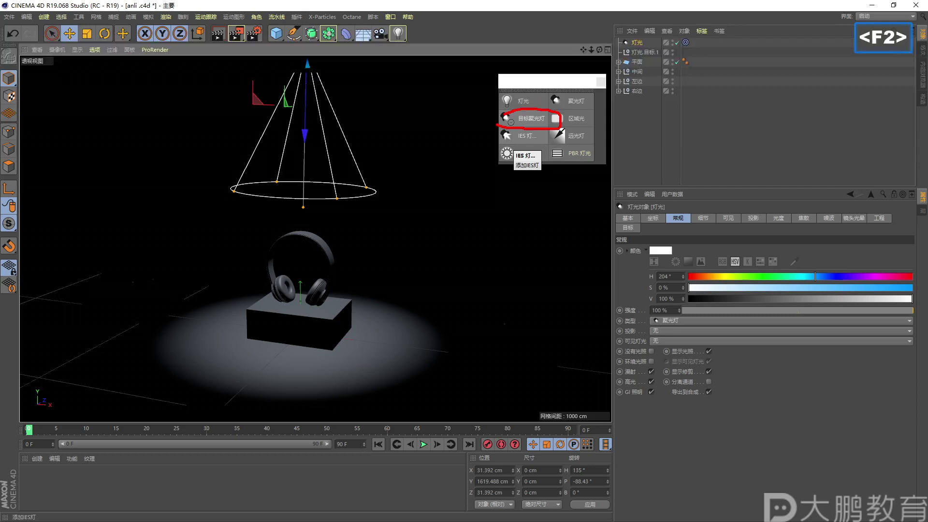
pyautogui.moveTo(512, 115); pyautogui.dragTo(514, 113)
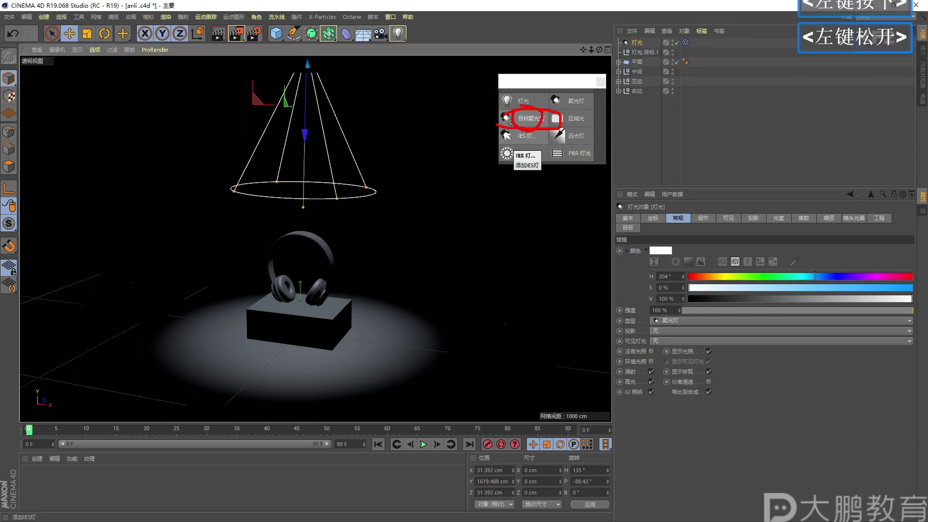
pyautogui.press('F2')
pyautogui.press('Escape')
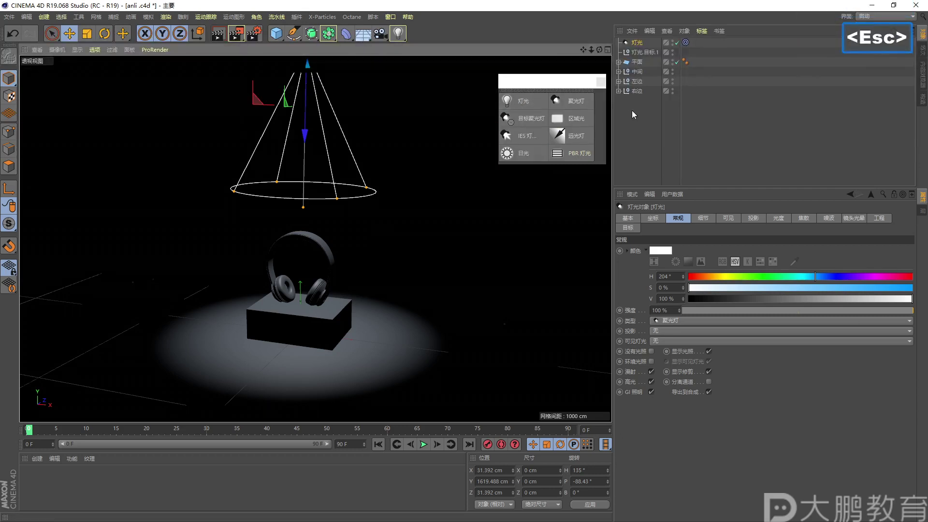
# Move the spotlight's target null 灯光.目标.1 across the floor to about X -20, Z 156 cm
pyautogui.moveTo(370, 223)
pyautogui.keyDown('alt'); pyautogui.mouseDown(button='right')
pyautogui.moveTo(352, 242)
pyautogui.moveTo(377, 232)
pyautogui.mouseUp(button='right'); pyautogui.keyUp('alt')
pyautogui.click(639, 52)
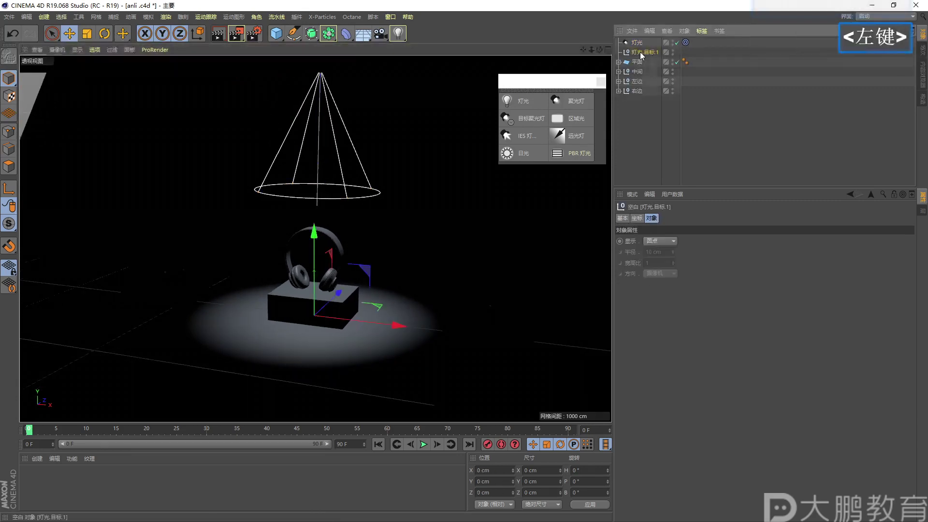
pyautogui.keyDown('alt'); pyautogui.moveTo(397, 277); pyautogui.dragTo(365, 296, button='right'); pyautogui.keyUp('alt')
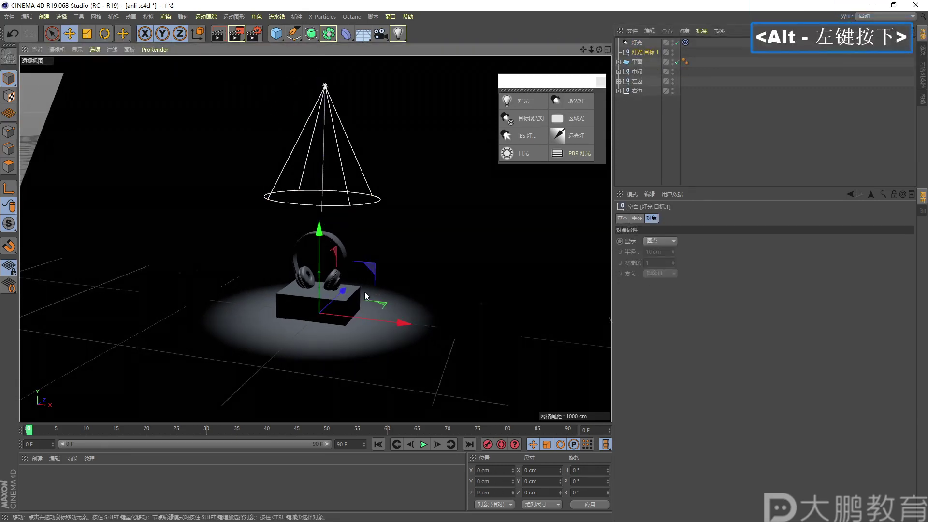
pyautogui.moveTo(341, 291); pyautogui.dragTo(403, 314)
pyautogui.keyDown('alt'); pyautogui.moveTo(403, 314); pyautogui.dragTo(407, 273, button='right'); pyautogui.keyUp('alt')
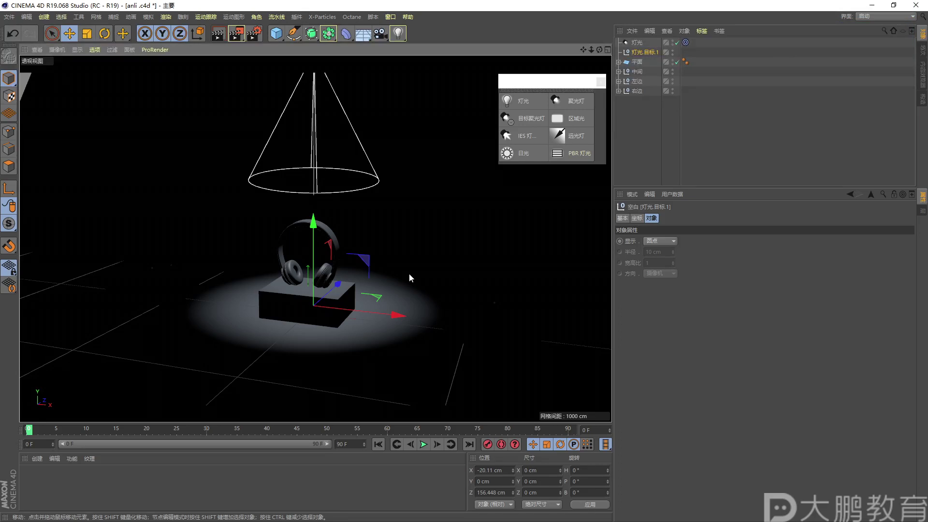
pyautogui.press('F2')
pyautogui.moveTo(309, 226); pyautogui.dragTo(301, 227)
pyautogui.press('F2')
pyautogui.press('Escape')
# Delete the spotlight's target null 灯光.目标.1 from the scene
pyautogui.click(641, 53)
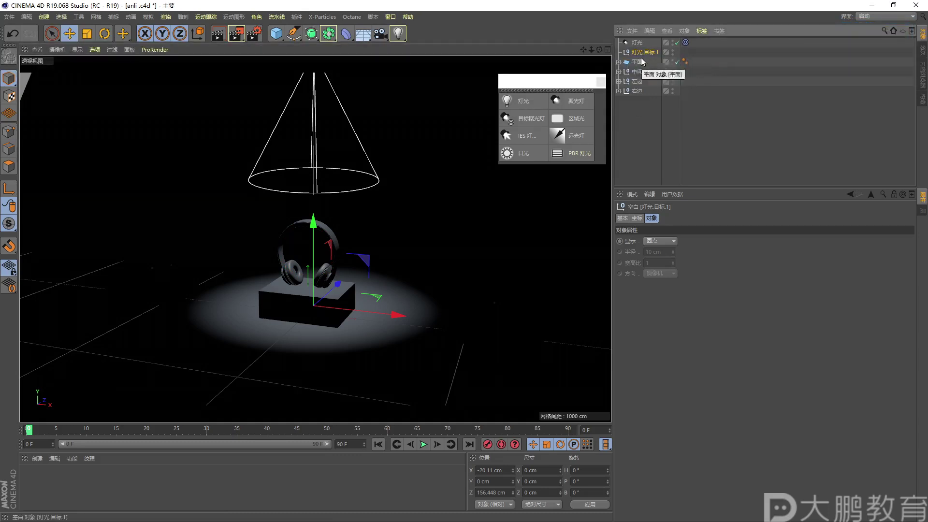
pyautogui.click(642, 149)
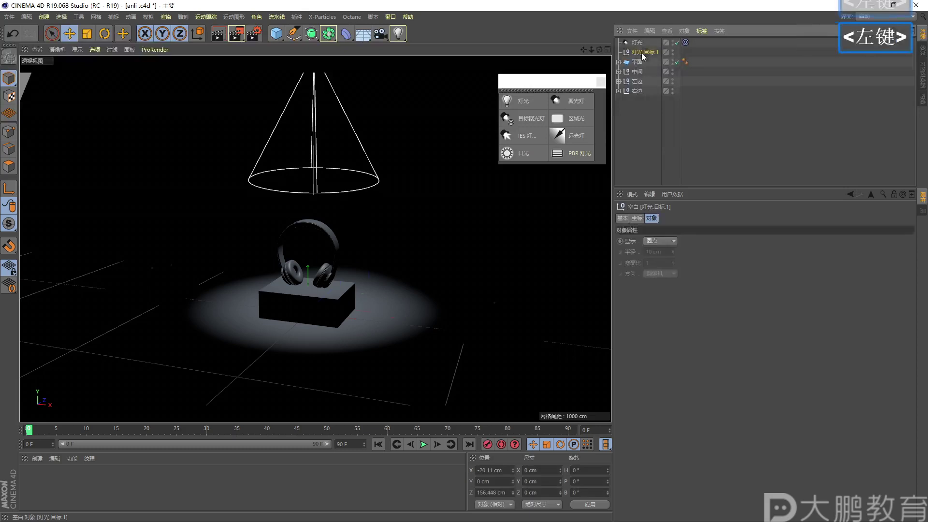
pyautogui.press('Delete')
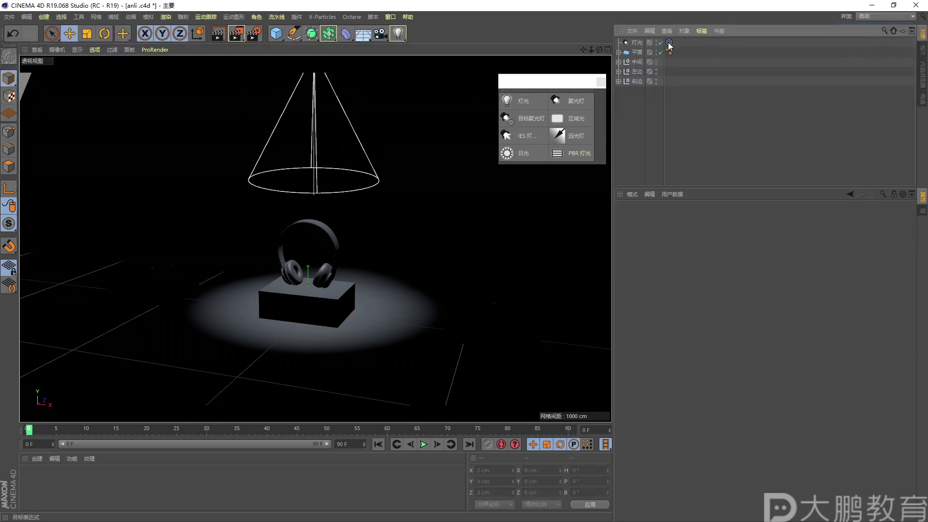
pyautogui.press('F2')
pyautogui.moveTo(663, 32)
pyautogui.mouseDown()
pyautogui.moveTo(661, 46)
pyautogui.moveTo(680, 30)
pyautogui.mouseUp()
pyautogui.press('Escape')
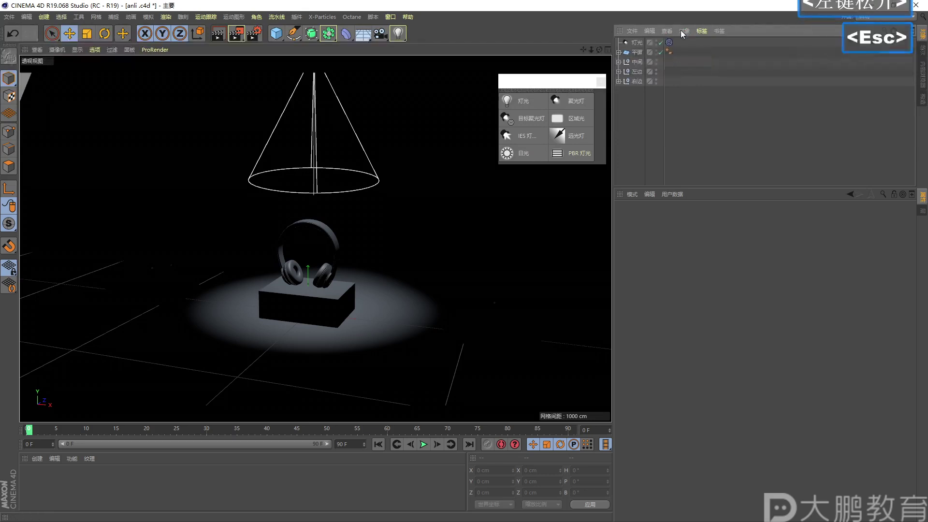
# Open the spotlight's 目标 tag and assign the 中间 group as its 目标对象
pyautogui.click(669, 44)
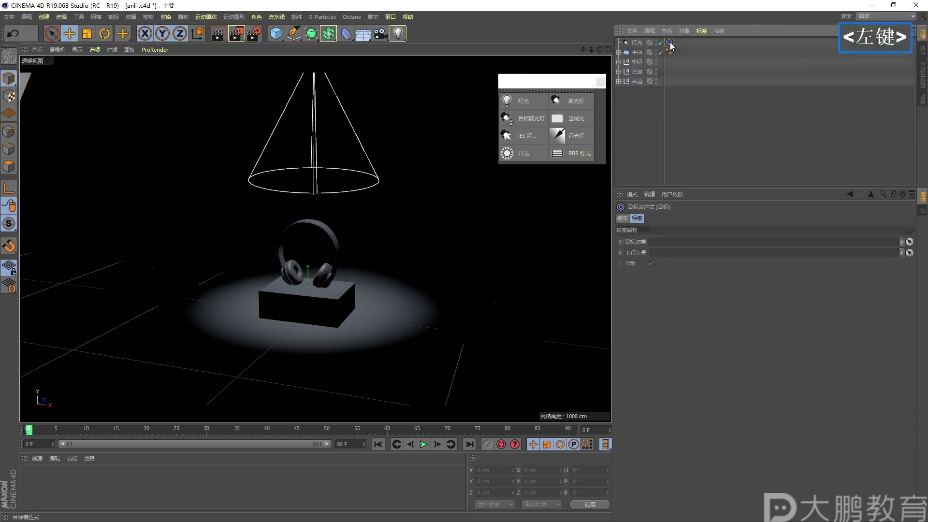
pyautogui.press('F1')
pyautogui.click(655, 236)
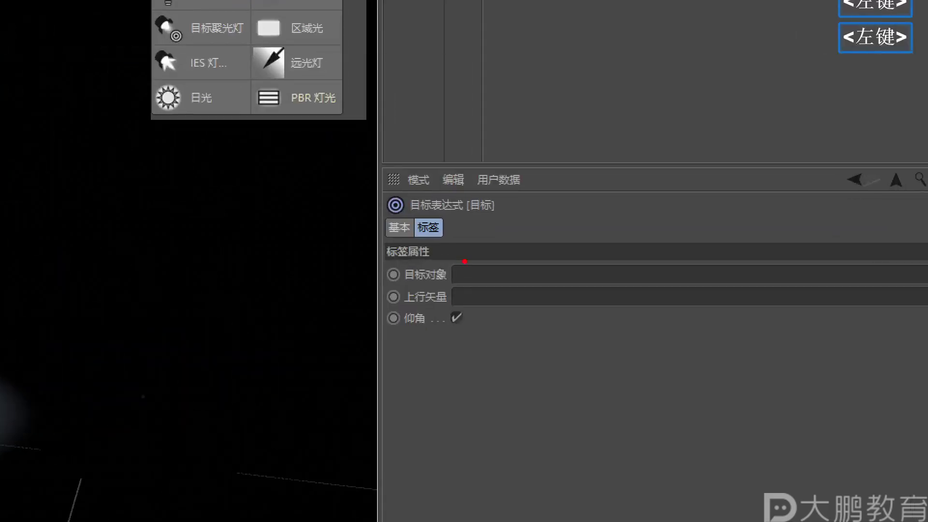
pyautogui.moveTo(390, 257)
pyautogui.mouseDown()
pyautogui.moveTo(445, 298)
pyautogui.moveTo(355, 226)
pyautogui.mouseUp()
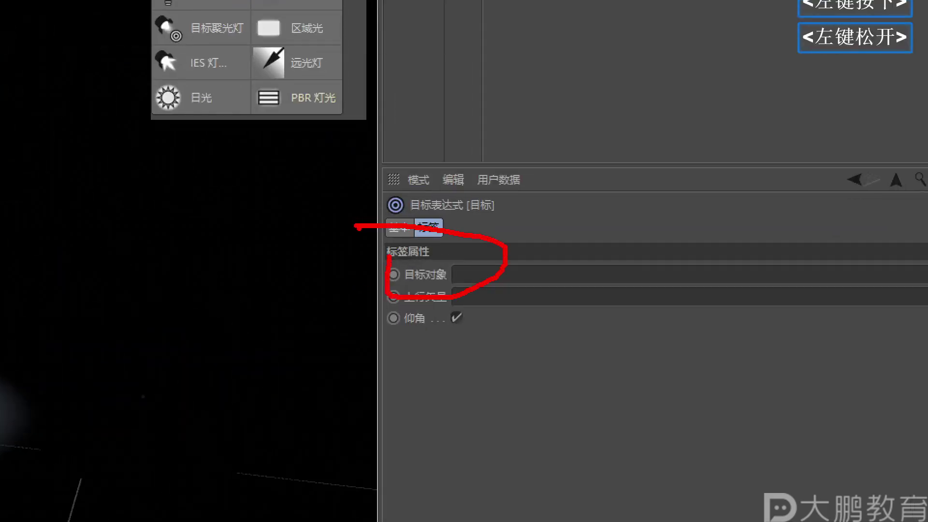
pyautogui.press('Escape')
pyautogui.click(637, 62)
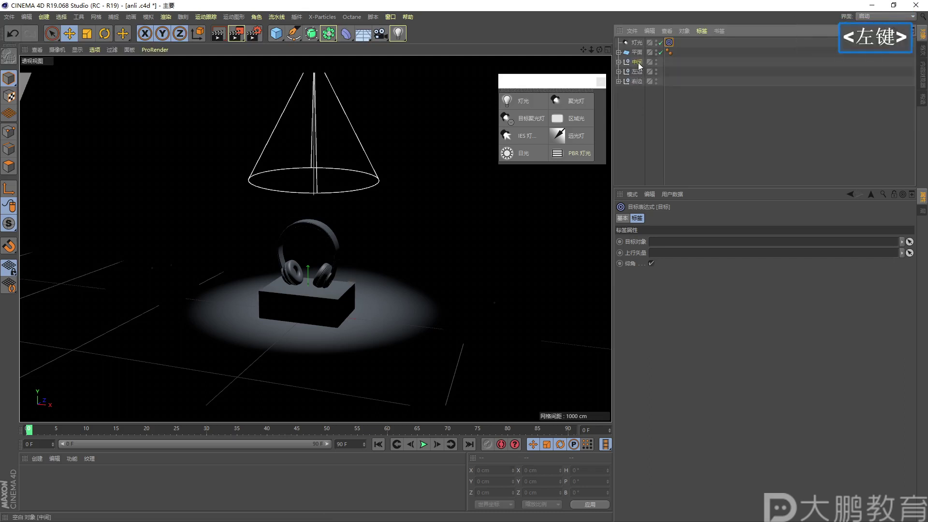
pyautogui.click(638, 62)
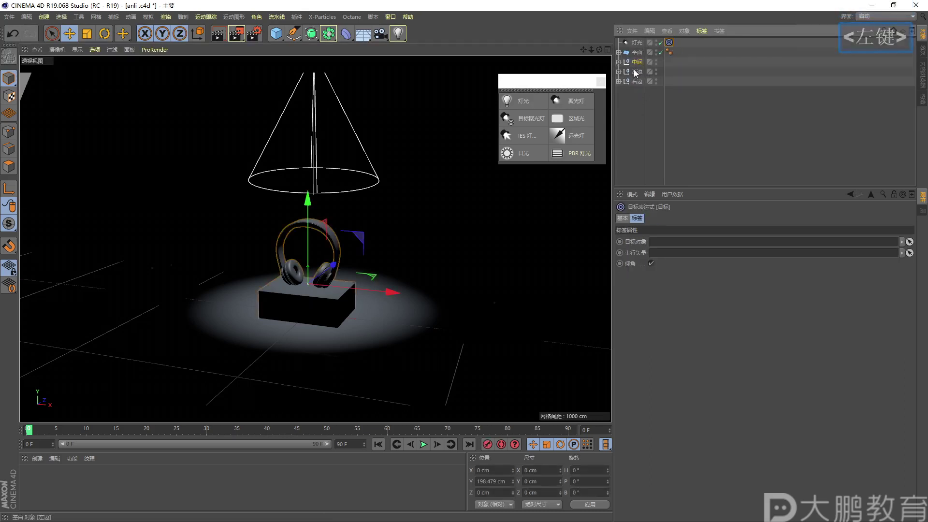
pyautogui.moveTo(637, 62); pyautogui.dragTo(653, 79)
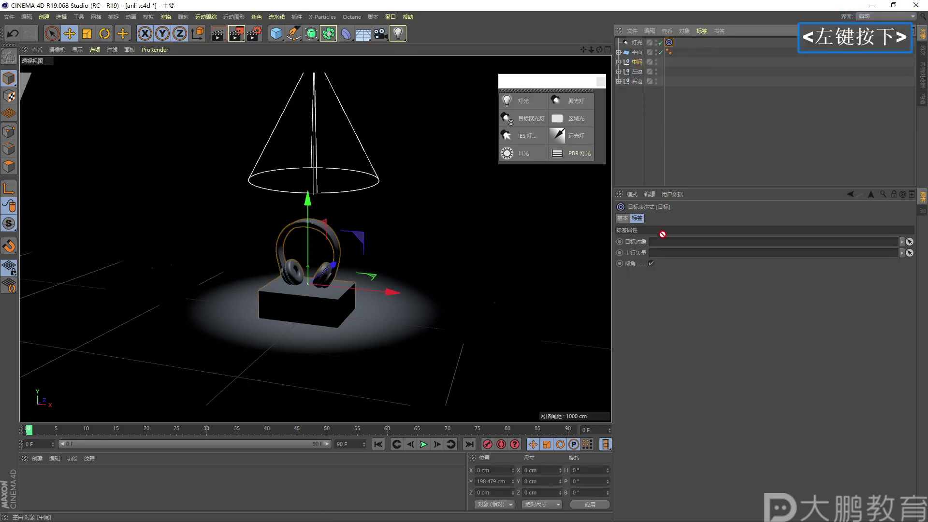
pyautogui.moveTo(665, 245); pyautogui.dragTo(666, 244)
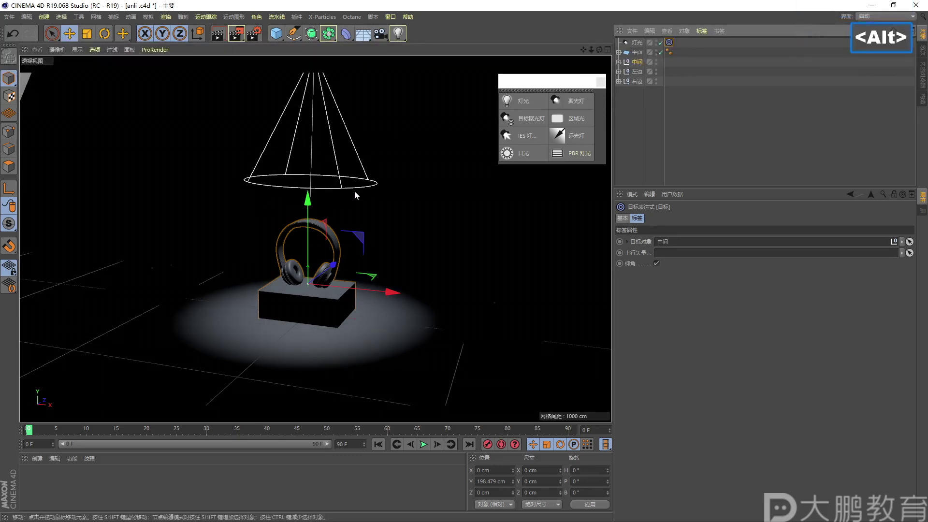
# Move the 中间 headphones group along the X axis, undo a move once, and leave it at about X -68 cm
pyautogui.keyDown('alt'); pyautogui.moveTo(354, 192); pyautogui.dragTo(319, 192, button='right'); pyautogui.keyUp('alt')
pyautogui.click(637, 62)
pyautogui.moveTo(405, 265); pyautogui.dragTo(450, 287)
pyautogui.hotkey('ctrl', 'z')
pyautogui.moveTo(274, 256); pyautogui.dragTo(390, 282)
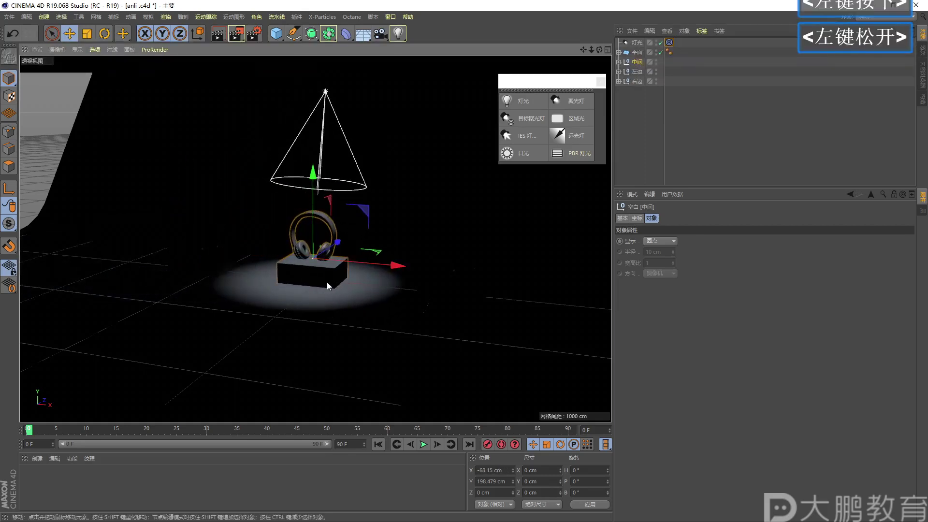
pyautogui.keyDown('alt'); pyautogui.moveTo(329, 273); pyautogui.dragTo(350, 268, button='right'); pyautogui.keyUp('alt')
pyautogui.keyDown('alt'); pyautogui.moveTo(350, 267); pyautogui.dragTo(343, 286, button='middle'); pyautogui.keyUp('alt')
pyautogui.keyDown('alt'); pyautogui.moveTo(330, 284); pyautogui.dragTo(346, 274, button='right'); pyautogui.keyUp('alt')
pyautogui.keyDown('alt'); pyautogui.moveTo(346, 274); pyautogui.dragTo(345, 291, button='middle'); pyautogui.keyUp('alt')
# Select the target spotlight and delete it from the scene
pyautogui.click(634, 43)
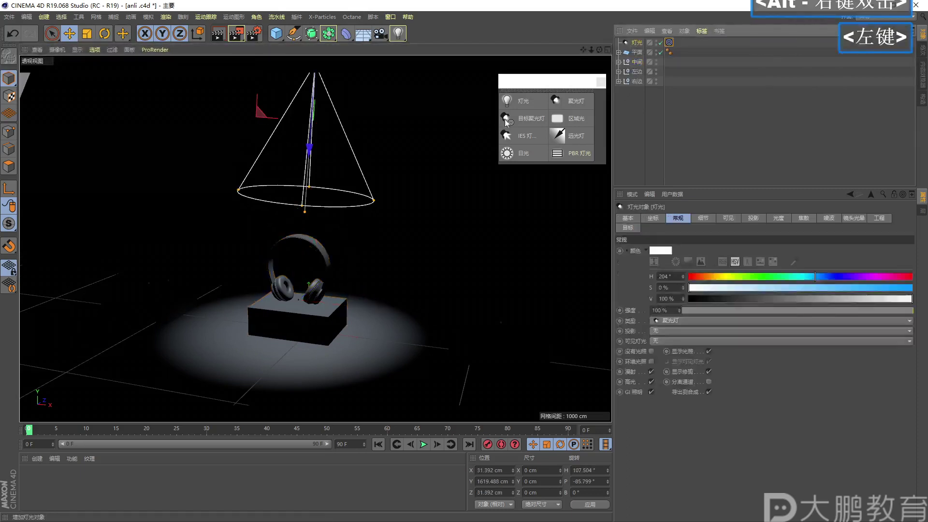
pyautogui.press('F2')
pyautogui.moveTo(511, 111)
pyautogui.mouseDown()
pyautogui.moveTo(543, 119)
pyautogui.moveTo(517, 111)
pyautogui.mouseUp()
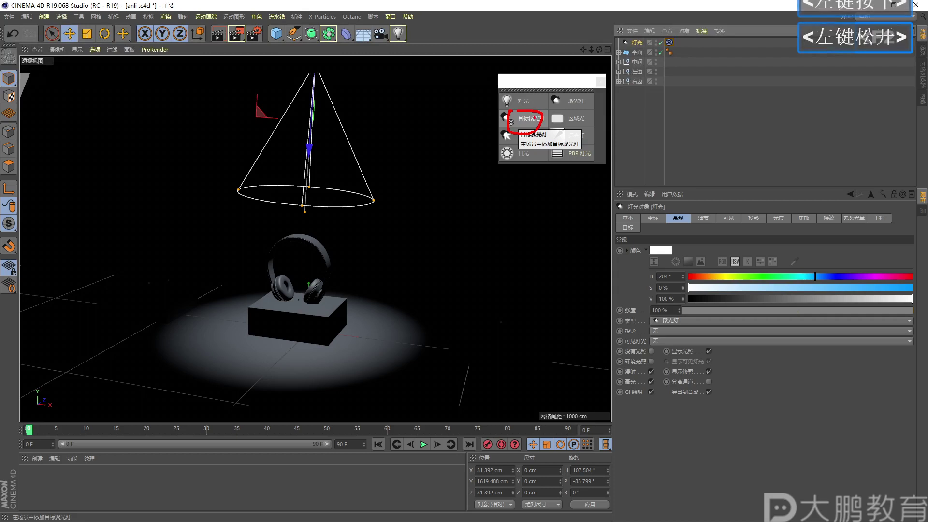
pyautogui.press('Escape')
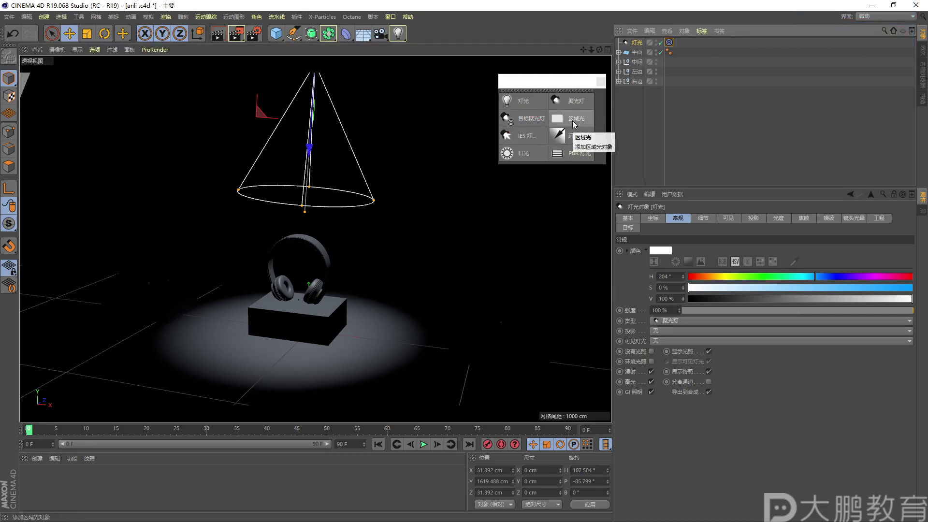
pyautogui.click(639, 45)
pyautogui.press('Delete')
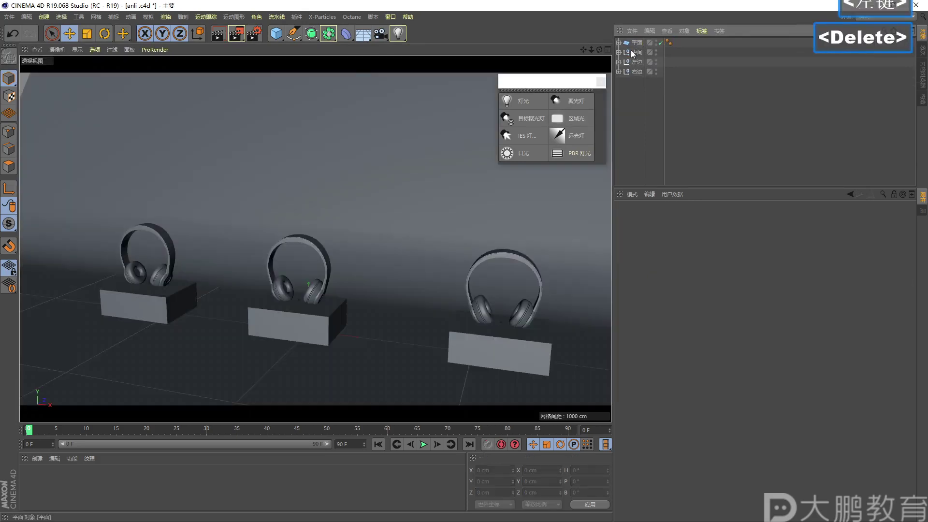
# Add a 区域光 and move it in front of the headphones, to about Y 701, Z -1125 cm
pyautogui.click(575, 121)
pyautogui.moveTo(307, 249); pyautogui.dragTo(308, 128)
pyautogui.moveTo(333, 205); pyautogui.dragTo(296, 254)
pyautogui.keyDown('alt'); pyautogui.moveTo(297, 253); pyautogui.dragTo(375, 183, button='middle'); pyautogui.keyUp('alt')
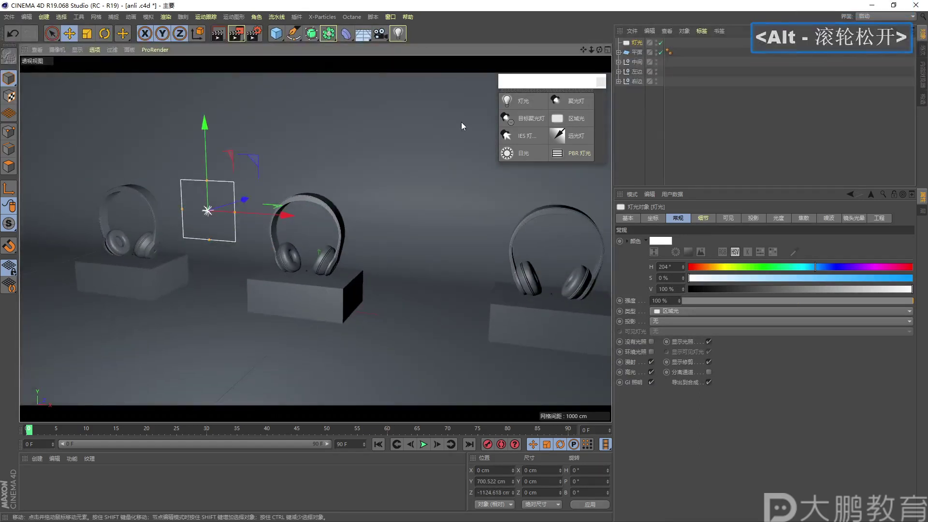
# Add a 目标 tag to the area light and assign the 中间 group as its 目标对象
pyautogui.rightClick(634, 47)
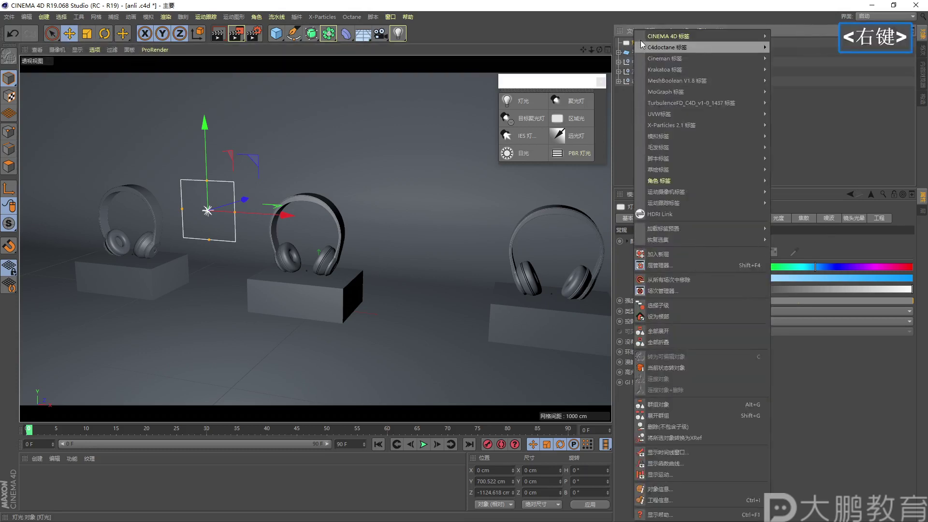
pyautogui.moveTo(641, 41)
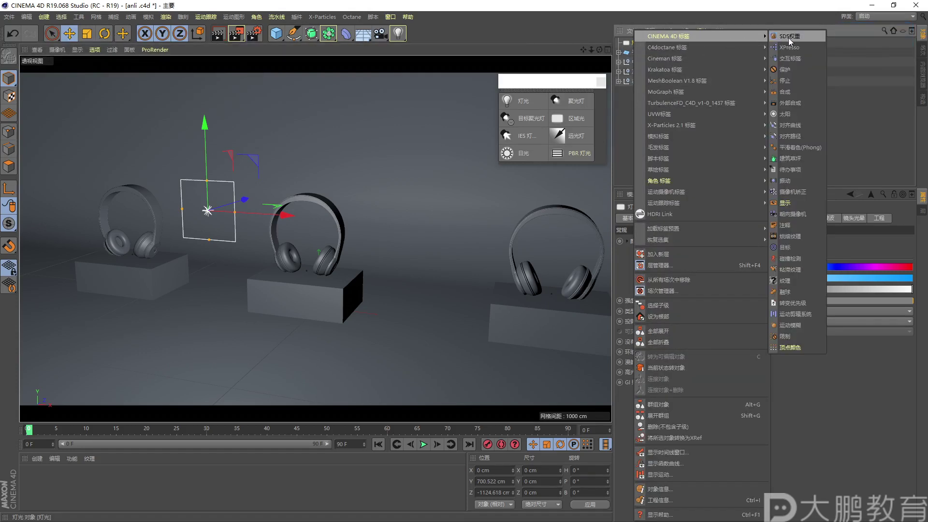
pyautogui.click(798, 249)
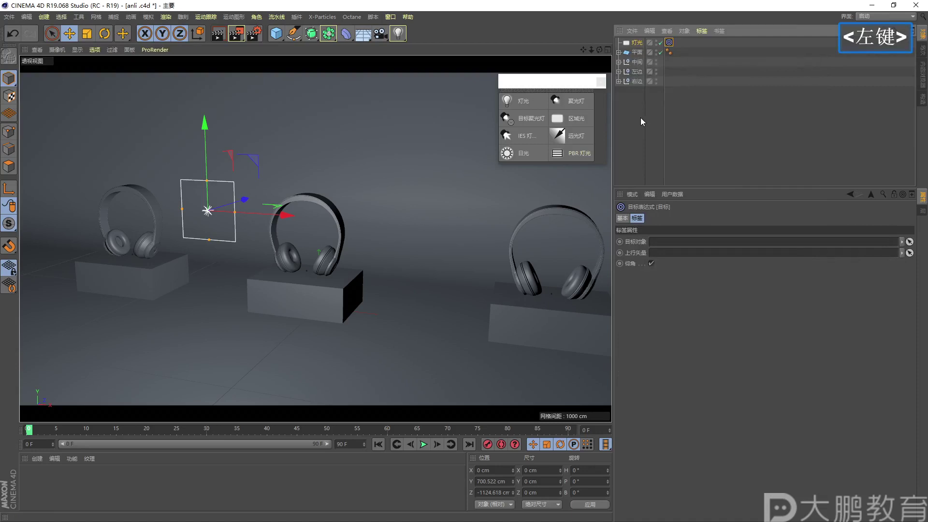
pyautogui.click(643, 115)
pyautogui.click(668, 43)
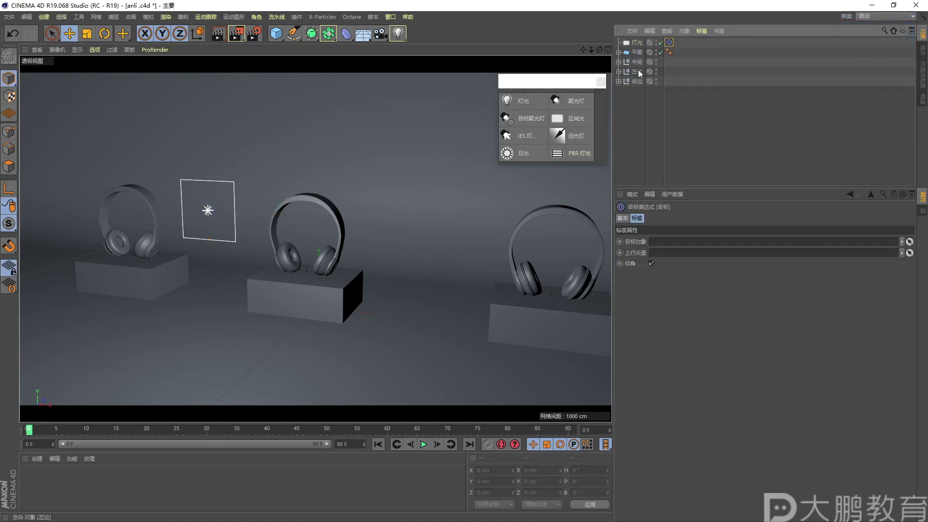
pyautogui.moveTo(639, 64); pyautogui.dragTo(639, 65)
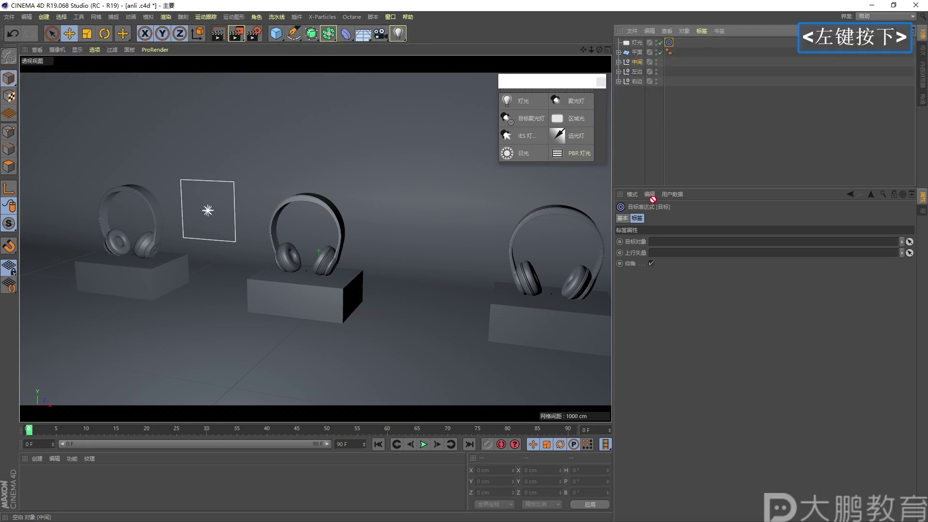
pyautogui.moveTo(662, 247); pyautogui.dragTo(662, 246)
# Move the area light around the headphones, ending at about X -156, Y 1134, Z -1087 cm
pyautogui.keyDown('alt'); pyautogui.moveTo(307, 190); pyautogui.dragTo(290, 203, button='right'); pyautogui.keyUp('alt')
pyautogui.moveTo(638, 46); pyautogui.dragTo(638, 46)
pyautogui.keyDown('alt'); pyautogui.moveTo(332, 218); pyautogui.dragTo(271, 22); pyautogui.keyUp('alt')
pyautogui.keyDown('alt'); pyautogui.moveTo(154, 248); pyautogui.dragTo(128, 247, button='right'); pyautogui.keyUp('alt')
pyautogui.keyDown('alt'); pyautogui.moveTo(165, 245); pyautogui.dragTo(147, 254, button='middle'); pyautogui.keyUp('alt')
pyautogui.moveTo(190, 99); pyautogui.dragTo(279, 66)
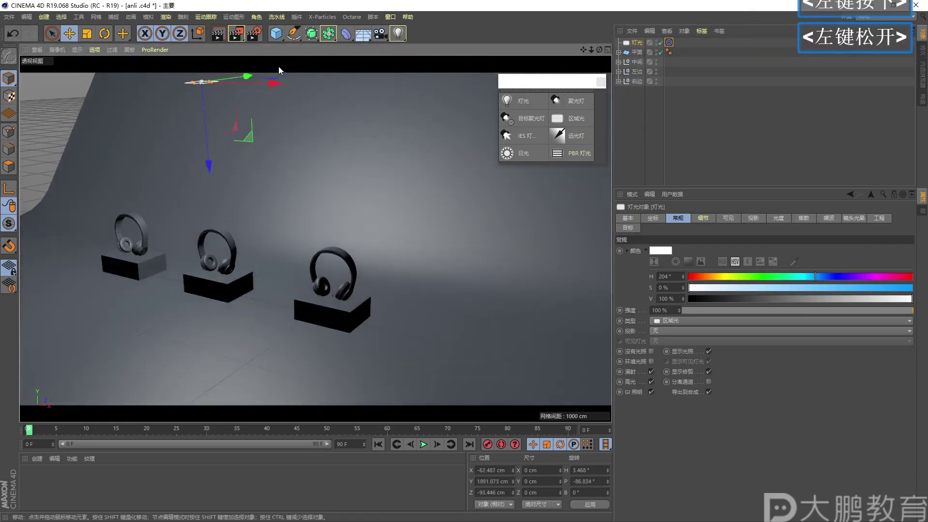
pyautogui.moveTo(208, 166); pyautogui.dragTo(210, 247)
pyautogui.moveTo(254, 151); pyautogui.dragTo(185, 200)
pyautogui.keyDown('alt'); pyautogui.moveTo(190, 251); pyautogui.dragTo(214, 252, button='right'); pyautogui.keyUp('alt')
pyautogui.moveTo(176, 188)
pyautogui.mouseDown()
pyautogui.moveTo(376, 188)
pyautogui.moveTo(167, 181)
pyautogui.mouseUp()
pyautogui.keyDown('alt'); pyautogui.moveTo(205, 225); pyautogui.dragTo(315, 238, button='right'); pyautogui.keyUp('alt')
pyautogui.keyDown('alt'); pyautogui.moveTo(314, 238); pyautogui.dragTo(297, 225, button='right'); pyautogui.keyUp('alt')
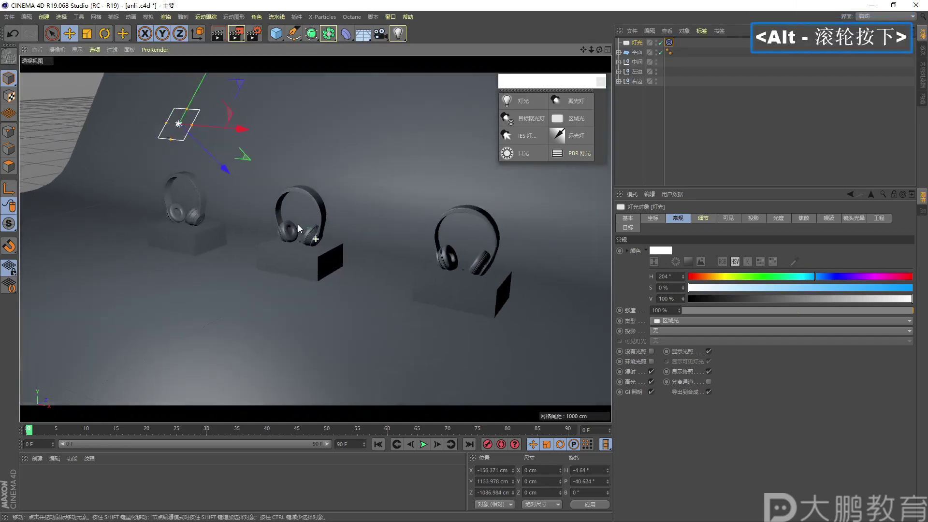
pyautogui.keyDown('alt'); pyautogui.moveTo(297, 225); pyautogui.dragTo(319, 218, button='middle'); pyautogui.keyUp('alt')
pyautogui.press('F2')
pyautogui.moveTo(660, 39); pyautogui.dragTo(661, 20)
pyautogui.press('Escape')
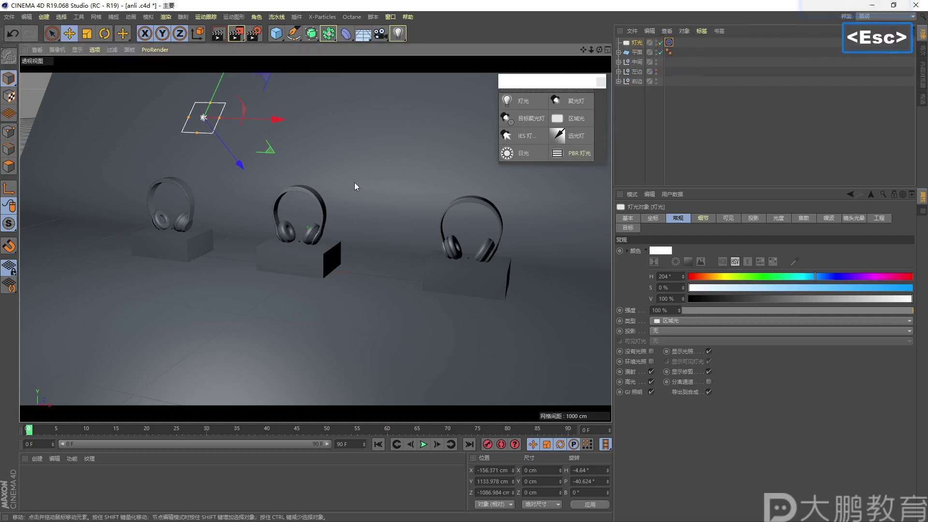
# Move the area light horizontally to about X -184, Z -1164 cm
pyautogui.keyDown('alt'); pyautogui.moveTo(355, 182); pyautogui.dragTo(338, 190, button='right'); pyautogui.keyUp('alt')
pyautogui.keyDown('alt'); pyautogui.moveTo(338, 190); pyautogui.dragTo(330, 197, button='middle'); pyautogui.keyUp('alt')
pyautogui.keyDown('alt'); pyautogui.moveTo(324, 170); pyautogui.dragTo(287, 181); pyautogui.keyUp('alt')
pyautogui.keyDown('alt'); pyautogui.moveTo(294, 200); pyautogui.dragTo(331, 200, button='right'); pyautogui.keyUp('alt')
pyautogui.keyDown('alt'); pyautogui.moveTo(334, 200); pyautogui.dragTo(336, 205, button='middle'); pyautogui.keyUp('alt')
pyautogui.keyDown('alt'); pyautogui.moveTo(334, 208); pyautogui.dragTo(318, 257, button='right'); pyautogui.keyUp('alt')
pyautogui.moveTo(269, 173); pyautogui.dragTo(301, 175)
pyautogui.scroll(-2, 301, 175)
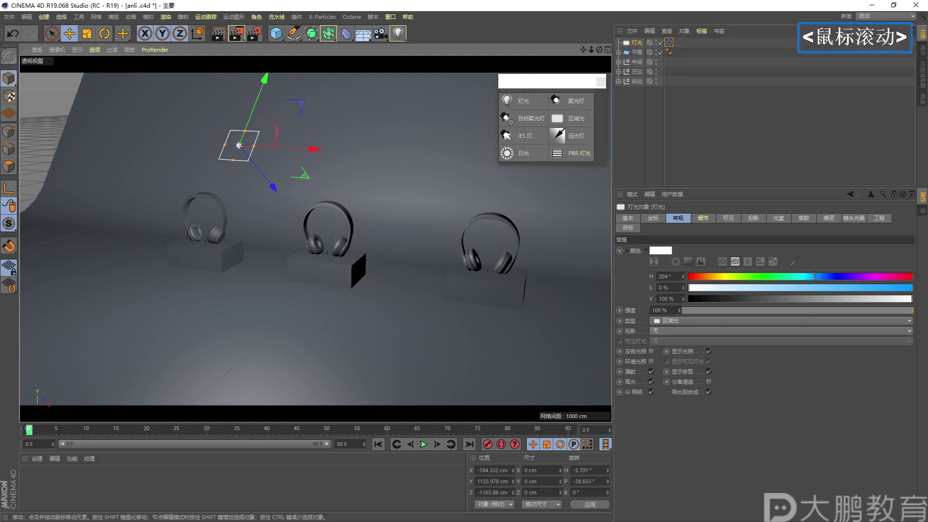
# Delete the area light from the scene
pyautogui.click(637, 43)
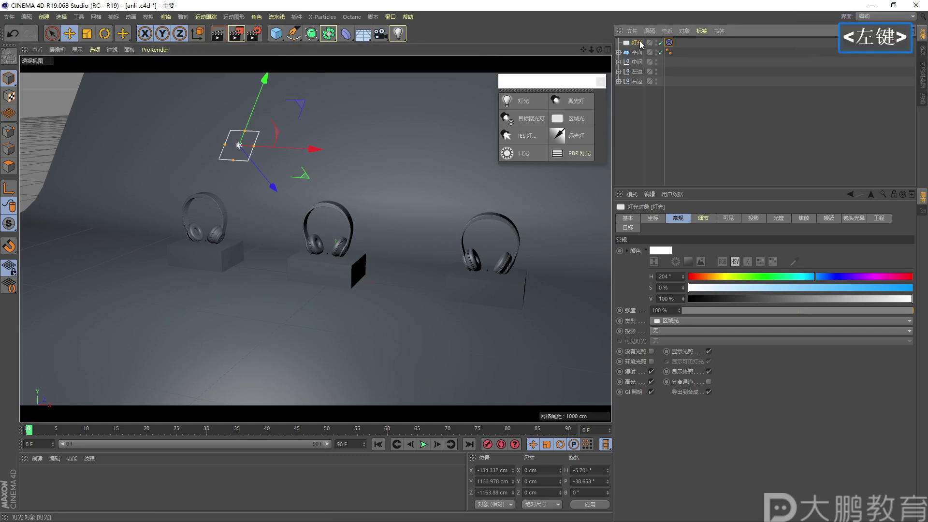
pyautogui.press('Delete')
pyautogui.keyDown('alt'); pyautogui.moveTo(303, 241); pyautogui.dragTo(333, 232, button='right'); pyautogui.keyUp('alt')
pyautogui.keyDown('alt'); pyautogui.moveTo(333, 232); pyautogui.dragTo(300, 213, button='middle'); pyautogui.keyUp('alt')
pyautogui.keyDown('alt'); pyautogui.moveTo(311, 207); pyautogui.dragTo(294, 218, button='right'); pyautogui.keyUp('alt')
# Add a 目标 tag to the 平面 object and open the tag's settings
pyautogui.rightClick(641, 32)
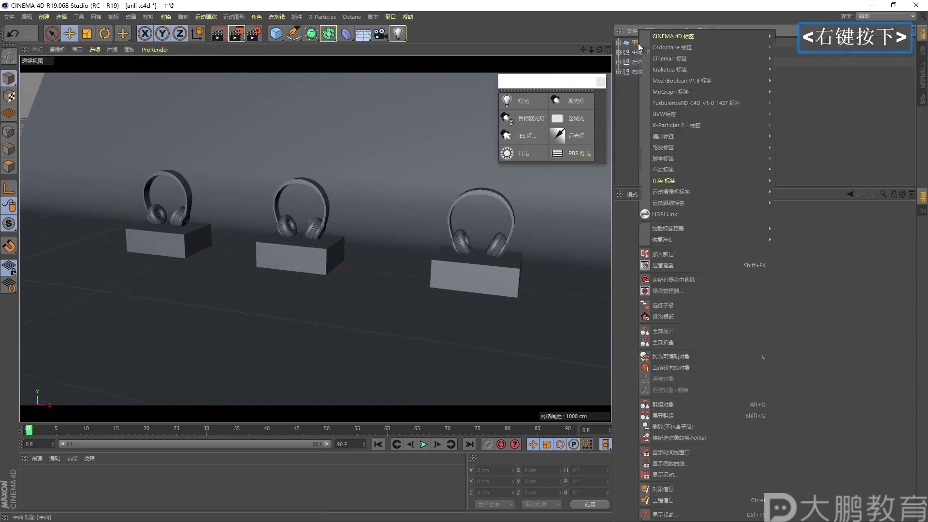
pyautogui.moveTo(663, 37)
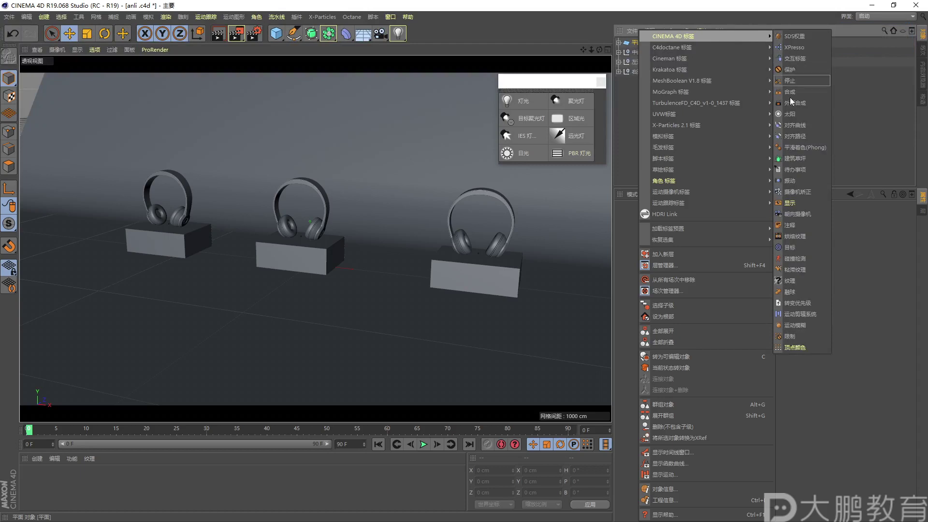
pyautogui.click(791, 248)
pyautogui.click(668, 42)
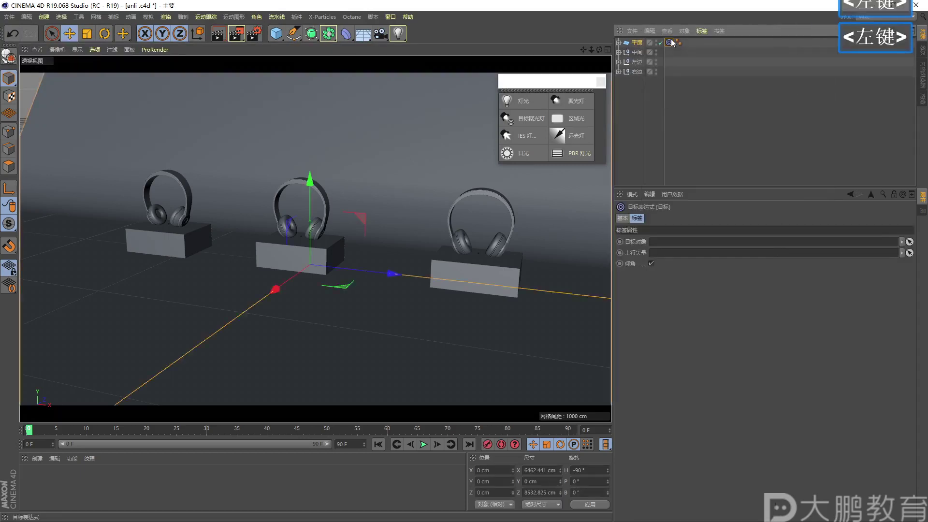
pyautogui.press('F1')
pyautogui.doubleClick(652, 244)
pyautogui.moveTo(402, 228)
pyautogui.mouseDown()
pyautogui.moveTo(395, 232)
pyautogui.moveTo(408, 210)
pyautogui.mouseUp()
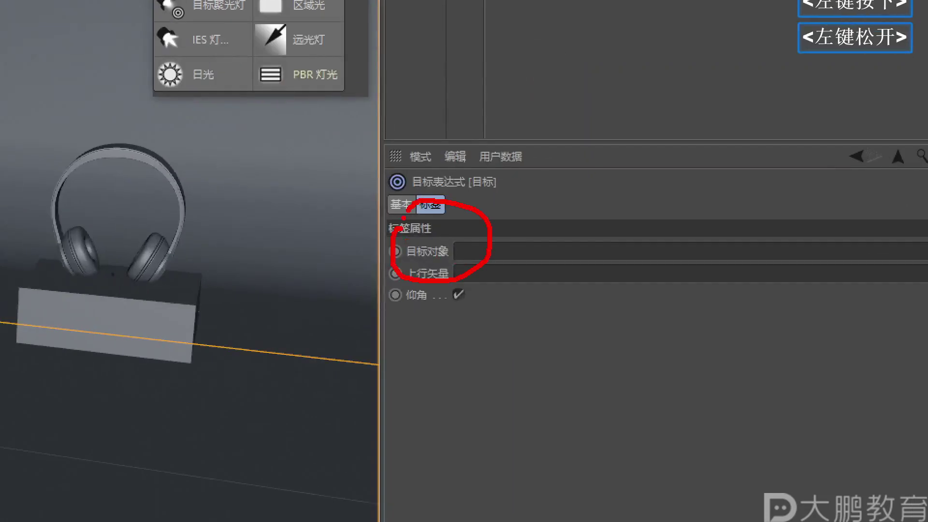
pyautogui.moveTo(491, 234); pyautogui.dragTo(570, 227)
pyautogui.press('Escape')
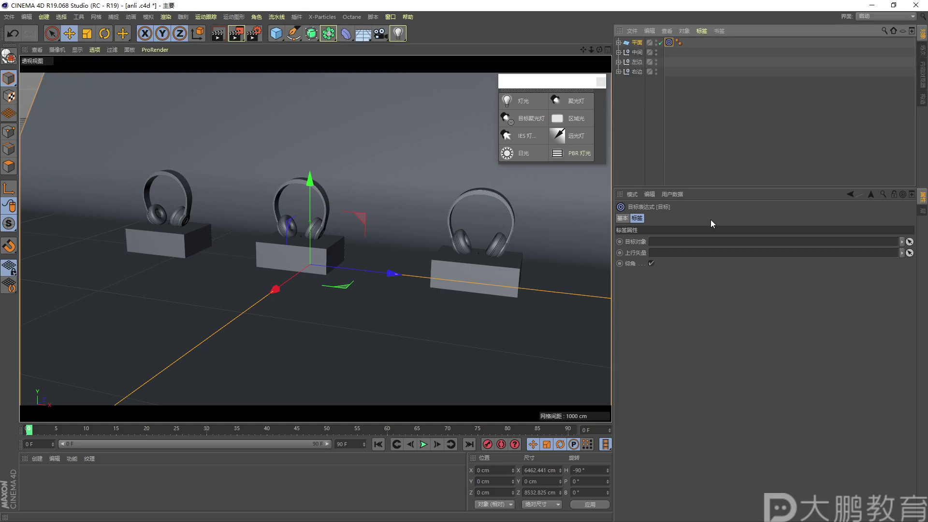
# Delete the 目标 tag from the 平面 object and reselect the object
pyautogui.keyDown('alt'); pyautogui.moveTo(390, 219); pyautogui.dragTo(358, 240, button='right'); pyautogui.keyUp('alt')
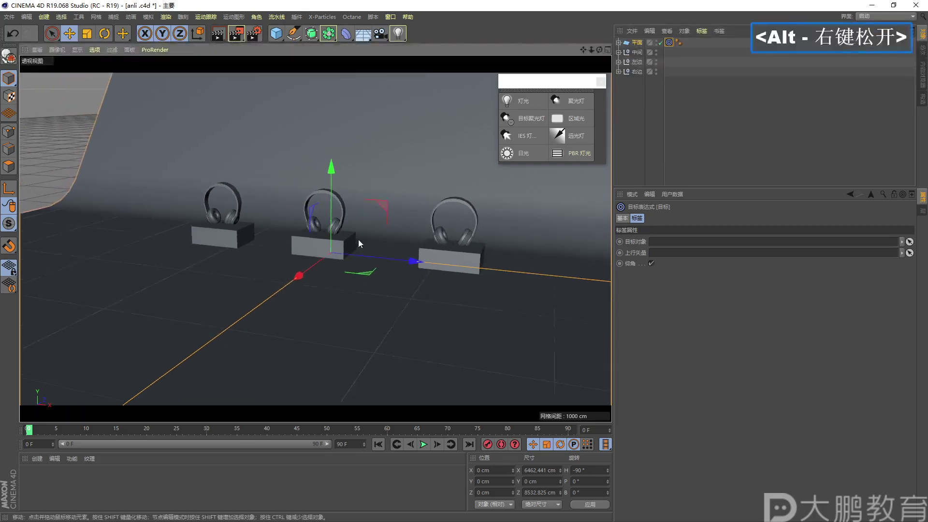
pyautogui.keyDown('alt'); pyautogui.moveTo(358, 239); pyautogui.dragTo(351, 248, button='middle'); pyautogui.keyUp('alt')
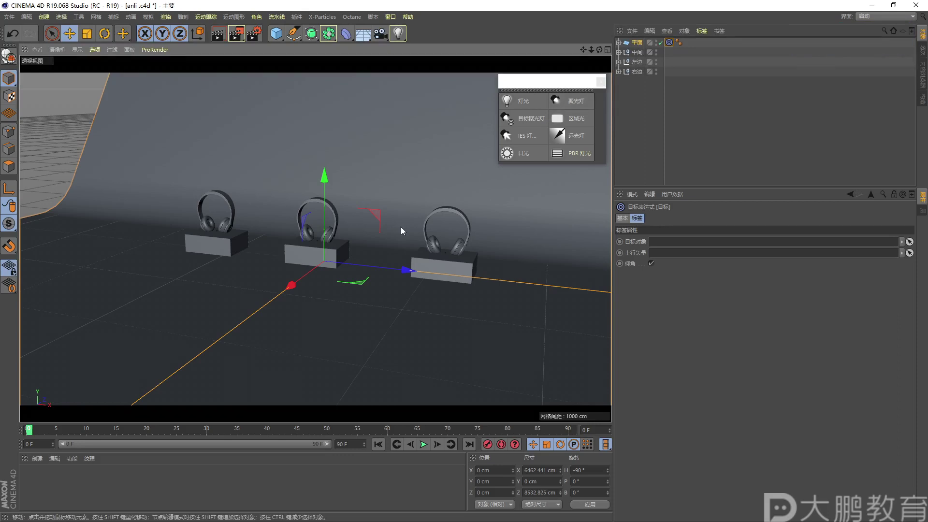
pyautogui.keyDown('alt'); pyautogui.moveTo(401, 227); pyautogui.dragTo(416, 230, button='right'); pyautogui.keyUp('alt')
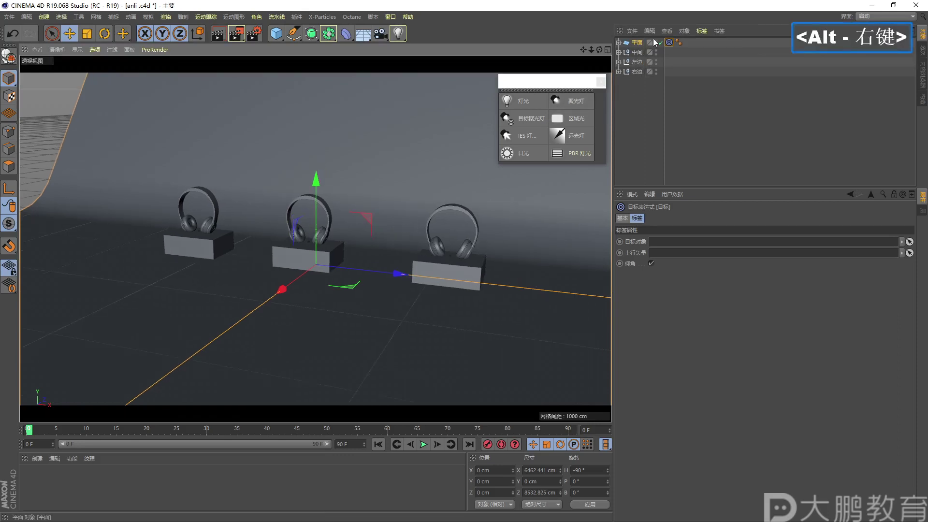
pyautogui.click(669, 42)
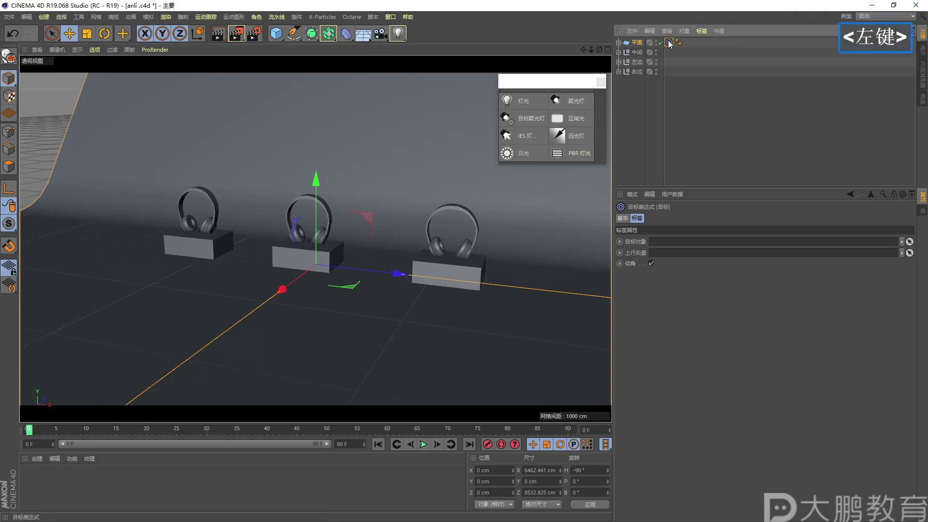
pyautogui.press('Delete')
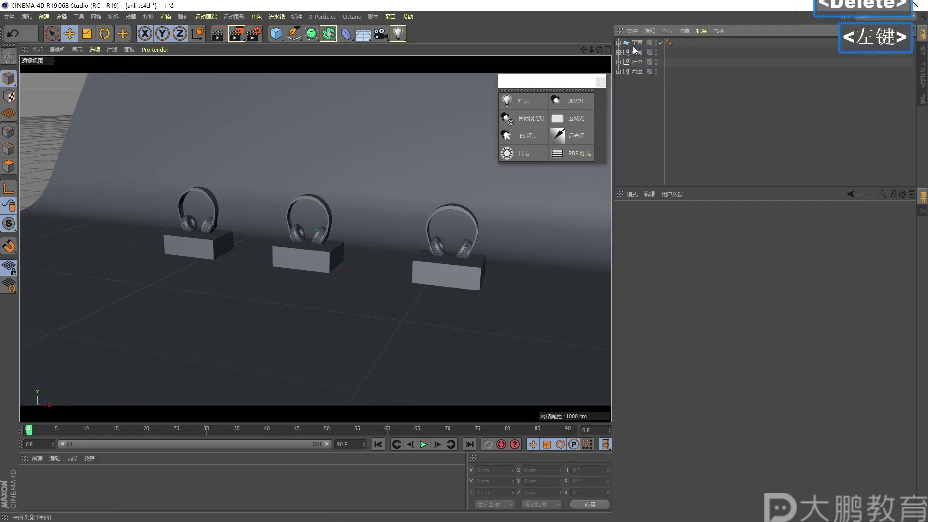
pyautogui.click(634, 44)
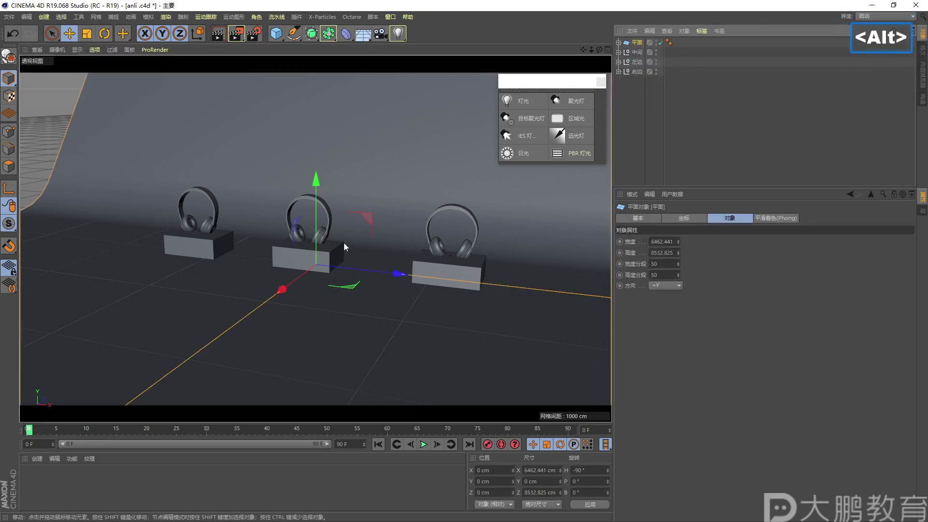
pyautogui.keyDown('alt'); pyautogui.moveTo(343, 243); pyautogui.dragTo(357, 237, button='right'); pyautogui.keyUp('alt')
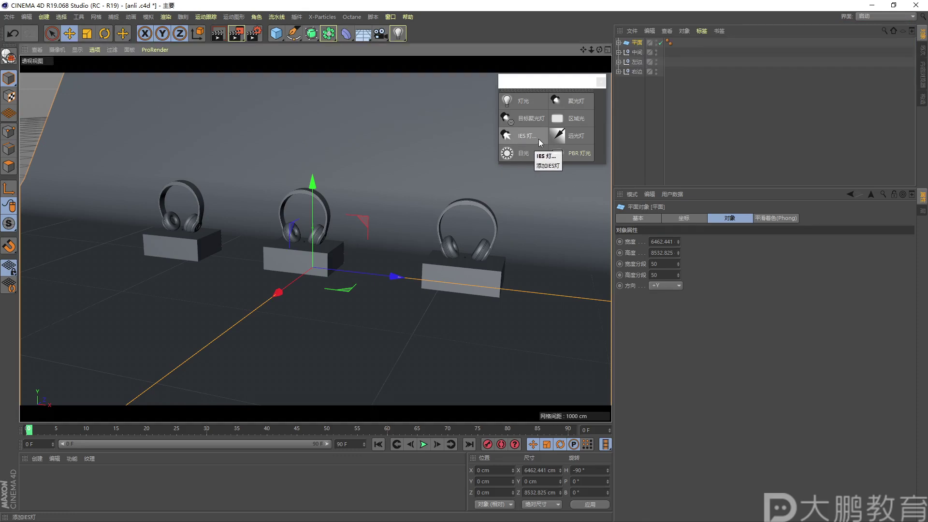
pyautogui.press('F2')
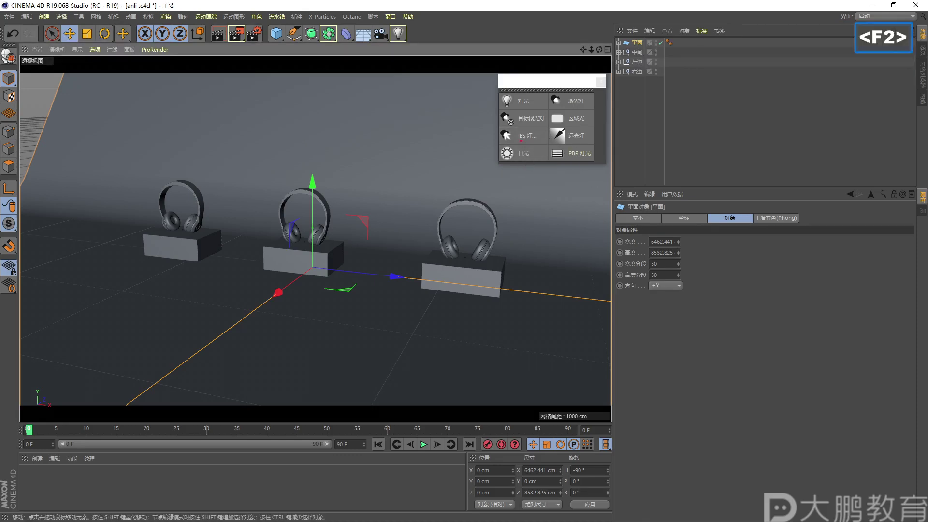
pyautogui.moveTo(516, 128); pyautogui.dragTo(540, 170)
pyautogui.press('F2')
pyautogui.press('Escape')
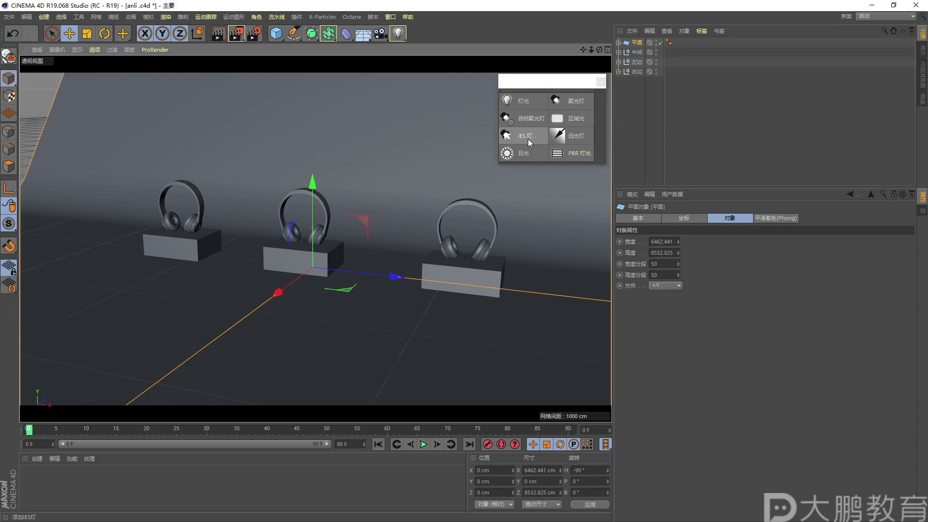
# Try to add an IES light to the scene
pyautogui.click(528, 138)
pyautogui.click(300, 311)
pyautogui.click(916, 7)
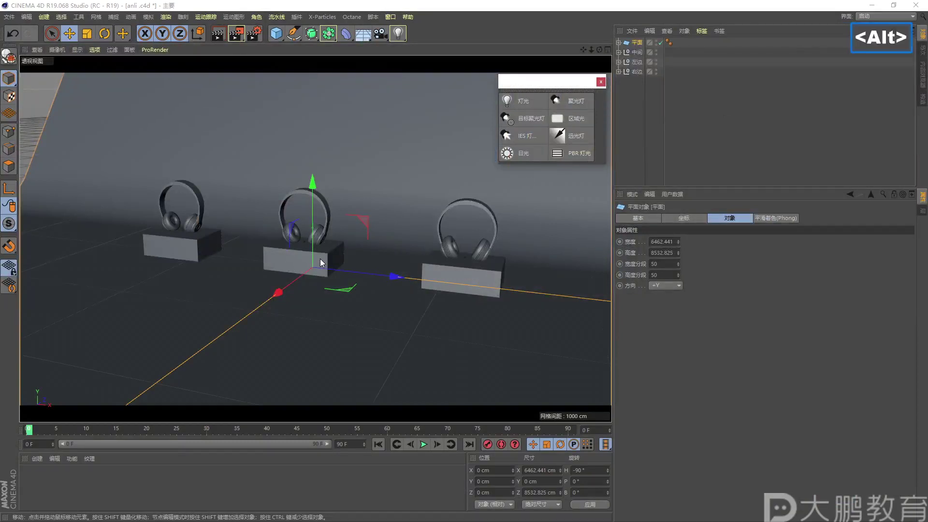
pyautogui.keyDown('alt'); pyautogui.moveTo(320, 259); pyautogui.dragTo(451, 225, button='right'); pyautogui.keyUp('alt')
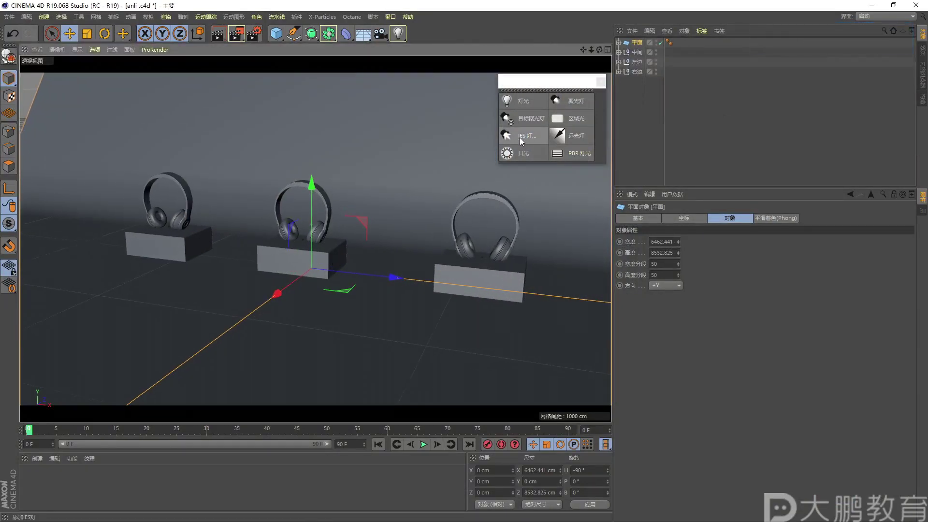
pyautogui.keyDown('alt'); pyautogui.moveTo(285, 281); pyautogui.dragTo(306, 263, button='right'); pyautogui.keyUp('alt')
pyautogui.keyDown('alt'); pyautogui.moveTo(307, 252); pyautogui.dragTo(300, 288, button='middle'); pyautogui.keyUp('alt')
pyautogui.keyDown('alt'); pyautogui.moveTo(301, 285); pyautogui.dragTo(314, 275, button='right'); pyautogui.keyUp('alt')
pyautogui.keyDown('alt'); pyautogui.moveTo(315, 275); pyautogui.dragTo(317, 270); pyautogui.keyUp('alt')
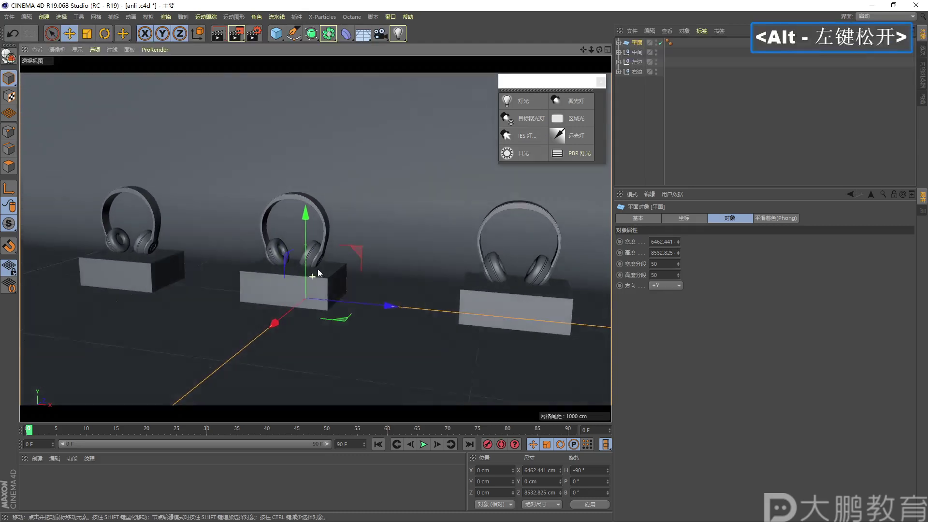
pyautogui.keyDown('alt'); pyautogui.moveTo(317, 269); pyautogui.dragTo(316, 255, button='middle'); pyautogui.keyUp('alt')
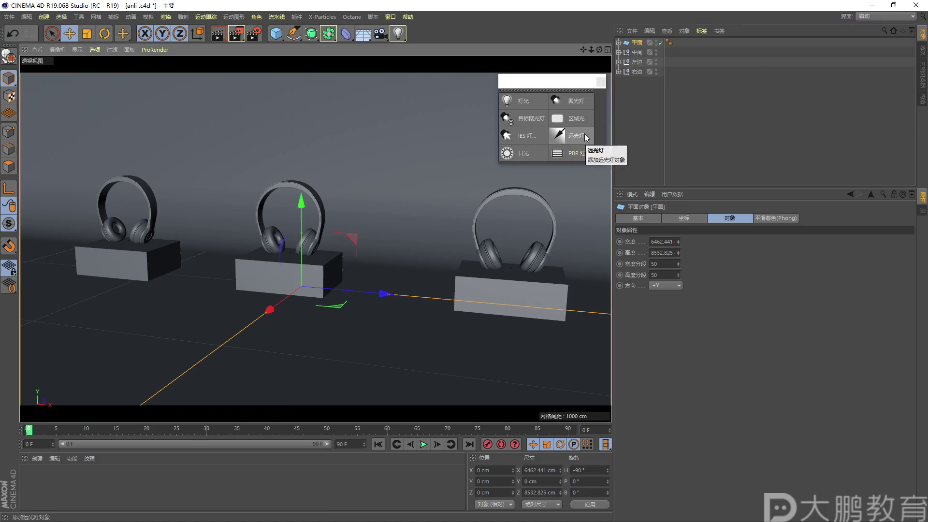
pyautogui.press('F2')
pyautogui.moveTo(281, 192); pyautogui.dragTo(290, 194)
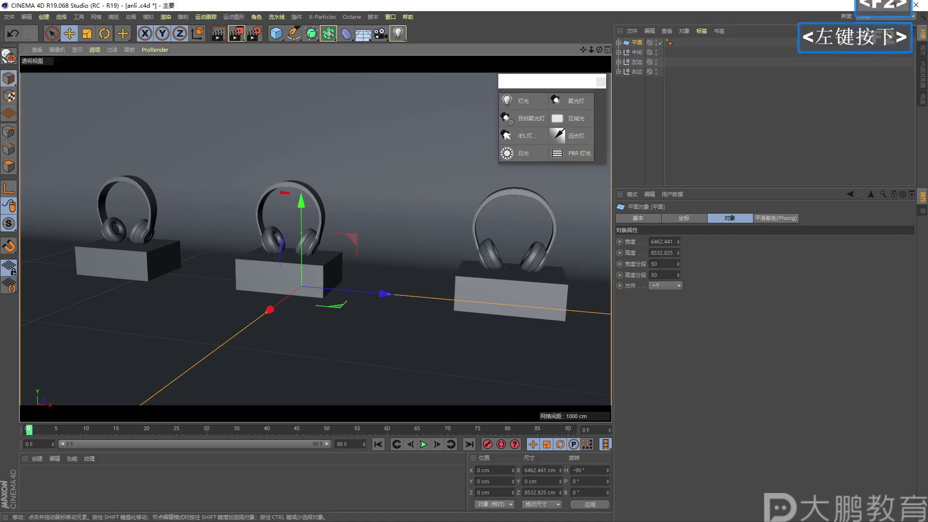
pyautogui.moveTo(534, 191); pyautogui.dragTo(538, 189)
pyautogui.press('F2')
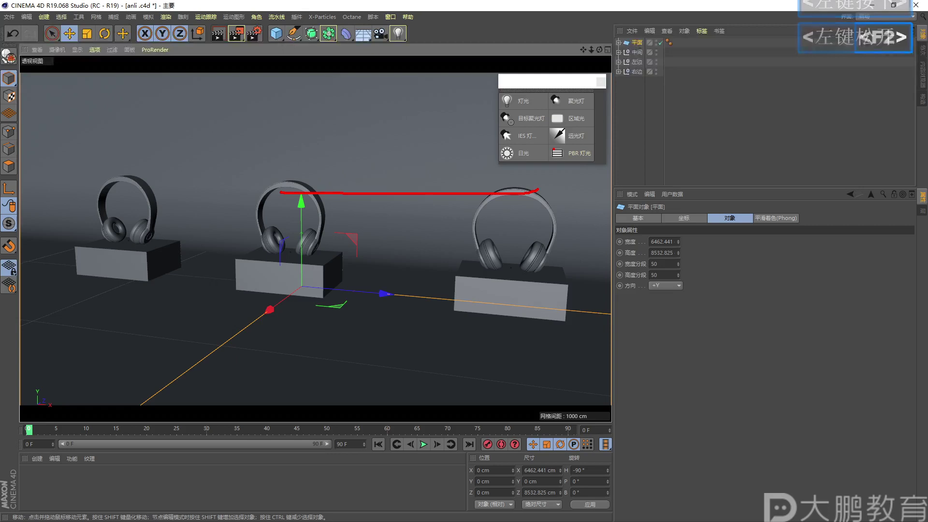
pyautogui.press('Escape')
# Add a 日光 light to the scene and open the settings of its 太阳 tag
pyautogui.click(523, 155)
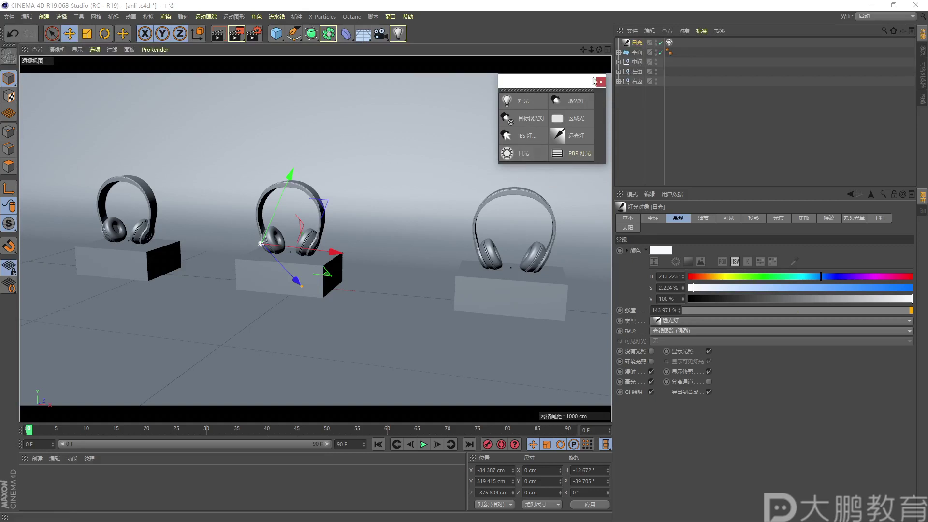
pyautogui.click(669, 43)
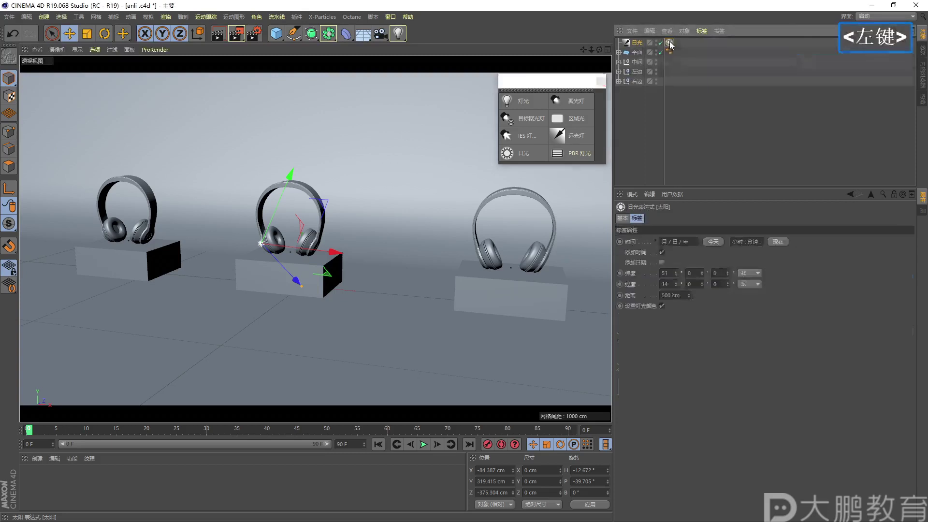
pyautogui.press('F1')
pyautogui.click(677, 248)
pyautogui.click(465, 262)
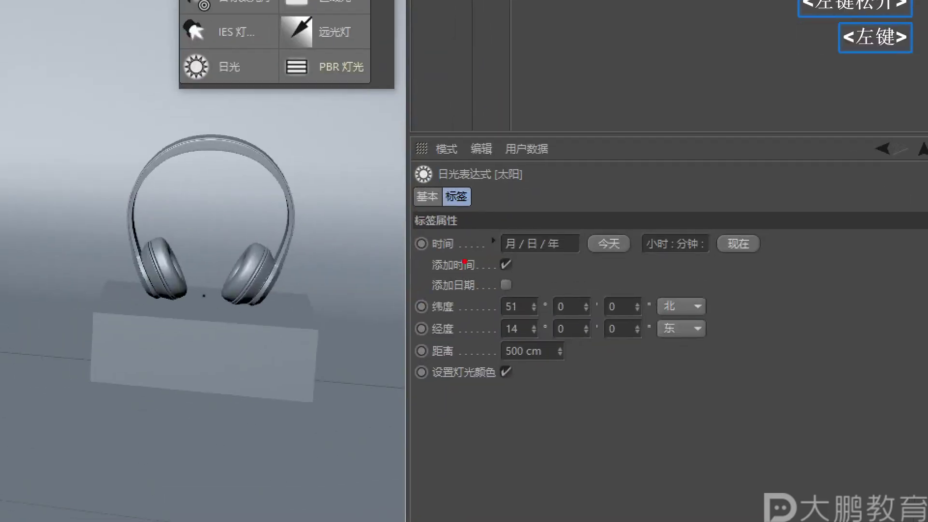
pyautogui.moveTo(415, 226); pyautogui.dragTo(400, 327)
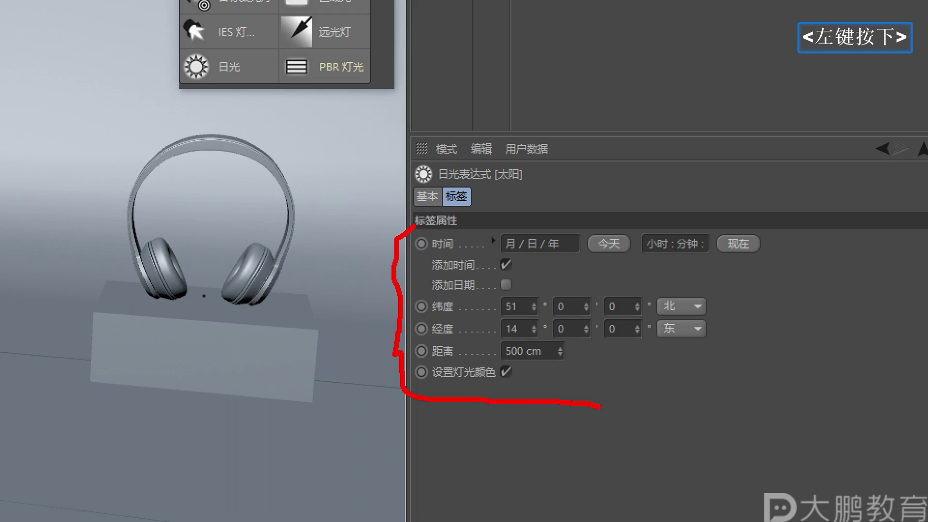
pyautogui.press('Escape')
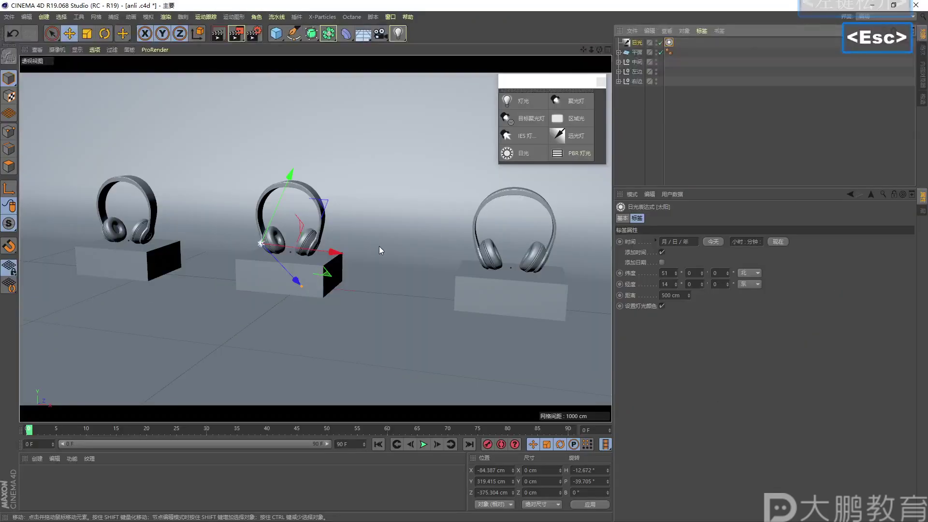
pyautogui.keyDown('alt'); pyautogui.moveTo(379, 246); pyautogui.dragTo(365, 257, button='right'); pyautogui.keyUp('alt')
pyautogui.keyDown('alt'); pyautogui.moveTo(364, 257); pyautogui.dragTo(337, 237, button='middle'); pyautogui.keyUp('alt')
pyautogui.keyDown('alt'); pyautogui.moveTo(337, 237); pyautogui.dragTo(396, 249, button='right'); pyautogui.keyUp('alt')
pyautogui.keyDown('alt'); pyautogui.moveTo(395, 248); pyautogui.dragTo(451, 251, button='middle'); pyautogui.keyUp('alt')
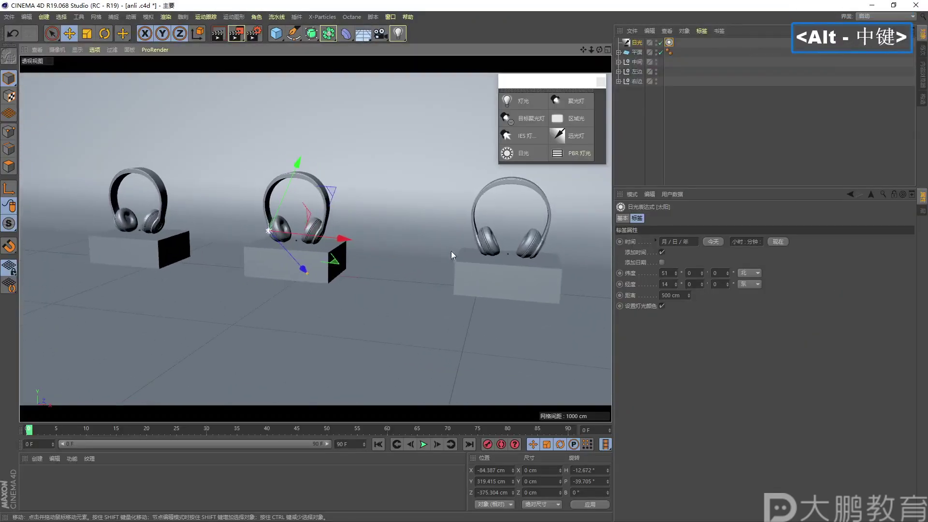
# Set the 太阳 tag's latitude to 51° 24′ north and its longitude to 0° east
pyautogui.moveTo(701, 273); pyautogui.dragTo(676, 290)
pyautogui.keyDown('alt'); pyautogui.moveTo(419, 231); pyautogui.dragTo(379, 258, button='right'); pyautogui.keyUp('alt')
pyautogui.keyDown('alt'); pyautogui.moveTo(379, 258); pyautogui.dragTo(379, 266); pyautogui.keyUp('alt')
pyautogui.keyDown('alt'); pyautogui.moveTo(379, 265); pyautogui.dragTo(386, 263, button='right'); pyautogui.keyUp('alt')
pyautogui.keyDown('alt'); pyautogui.moveTo(386, 264); pyautogui.dragTo(361, 261, button='middle'); pyautogui.keyUp('alt')
pyautogui.keyDown('alt'); pyautogui.moveTo(361, 261); pyautogui.dragTo(390, 252, button='right'); pyautogui.keyUp('alt')
pyautogui.keyDown('alt'); pyautogui.moveTo(391, 253); pyautogui.dragTo(409, 257, button='middle'); pyautogui.keyUp('alt')
pyautogui.keyDown('alt'); pyautogui.moveTo(409, 257); pyautogui.dragTo(397, 273); pyautogui.keyUp('alt')
pyautogui.keyDown('alt'); pyautogui.moveTo(398, 273); pyautogui.dragTo(390, 271, button='right'); pyautogui.keyUp('alt')
pyautogui.keyDown('alt'); pyautogui.moveTo(385, 271); pyautogui.dragTo(392, 270, button='middle'); pyautogui.keyUp('alt')
pyautogui.keyDown('alt'); pyautogui.moveTo(391, 271); pyautogui.dragTo(378, 269); pyautogui.keyUp('alt')
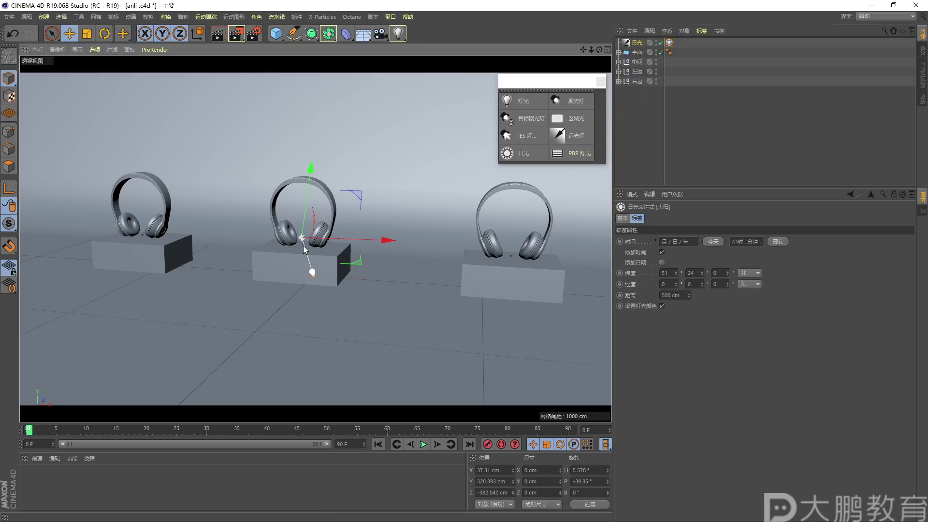
# Delete the 日光 light from the scene
pyautogui.click(637, 43)
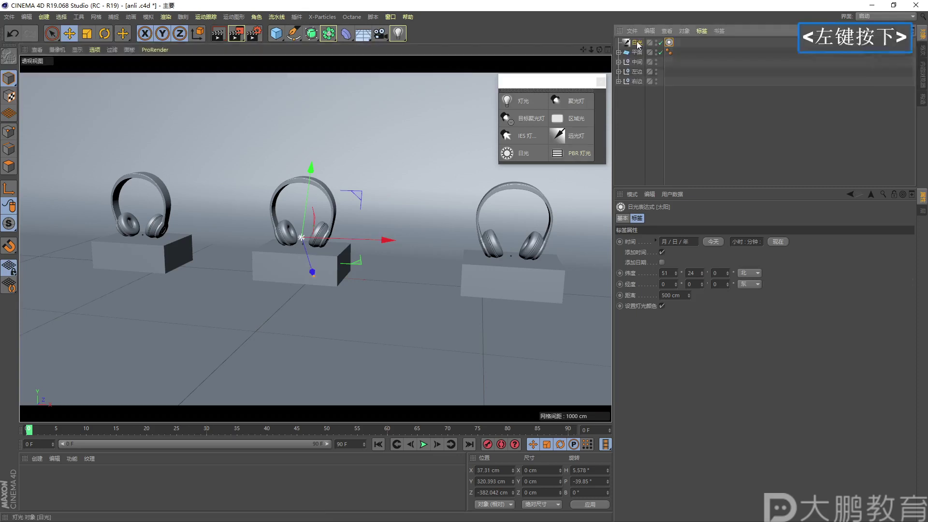
pyautogui.press('Delete')
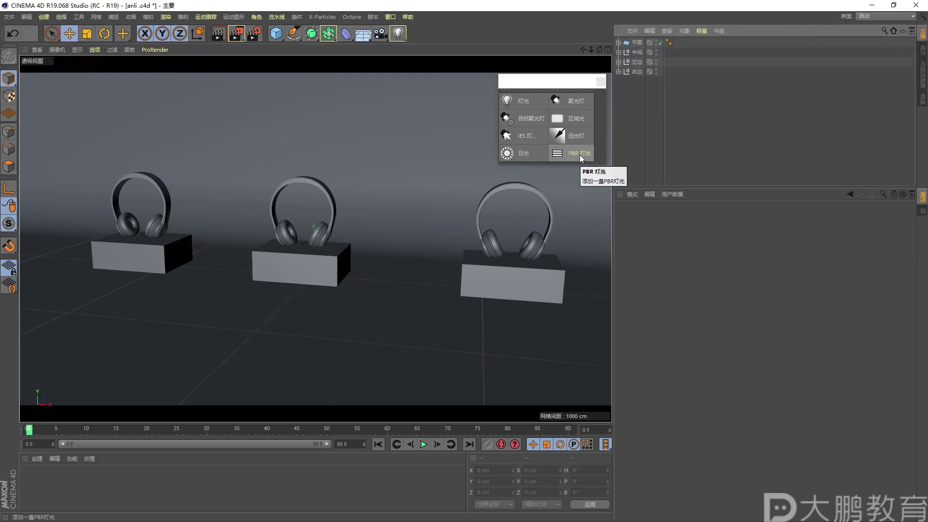
pyautogui.press('F2')
pyautogui.moveTo(580, 144)
pyautogui.mouseDown()
pyautogui.moveTo(556, 168)
pyautogui.moveTo(592, 144)
pyautogui.mouseUp()
pyautogui.press('Escape')
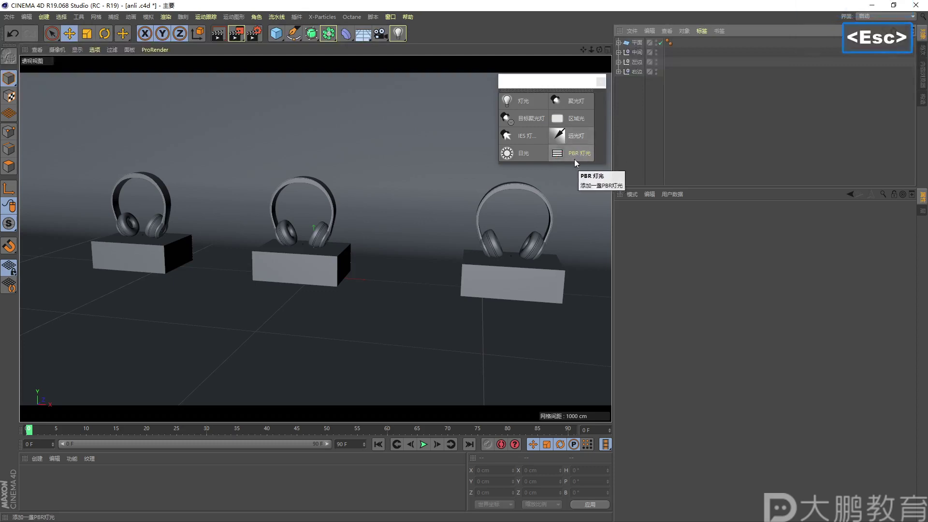
pyautogui.keyDown('alt'); pyautogui.moveTo(317, 256); pyautogui.dragTo(387, 251, button='middle'); pyautogui.keyUp('alt')
pyautogui.press('F2')
pyautogui.moveTo(521, 93)
pyautogui.mouseDown()
pyautogui.moveTo(530, 105)
pyautogui.moveTo(522, 107)
pyautogui.mouseUp()
pyautogui.moveTo(580, 90)
pyautogui.mouseDown()
pyautogui.moveTo(571, 116)
pyautogui.moveTo(617, 121)
pyautogui.moveTo(634, 104)
pyautogui.mouseUp()
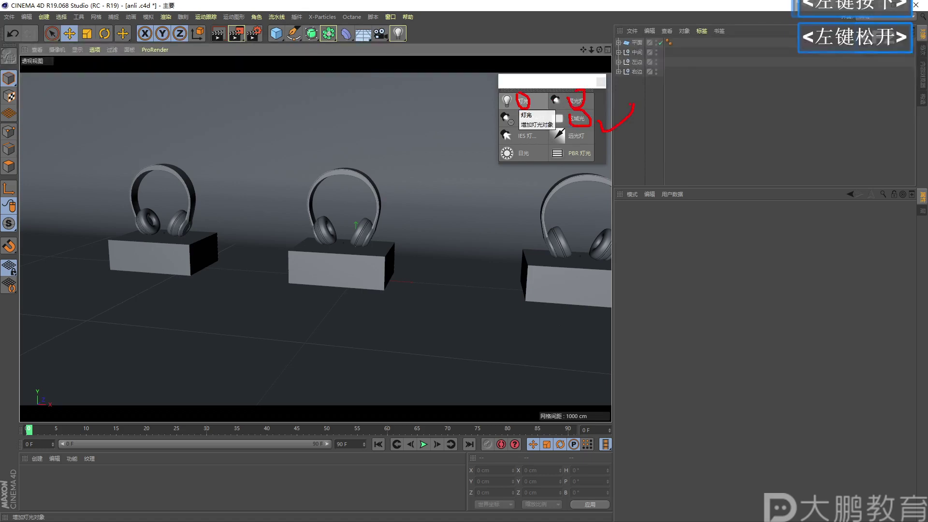
pyautogui.press('F2')
pyautogui.moveTo(532, 88)
pyautogui.mouseDown()
pyautogui.moveTo(544, 100)
pyautogui.moveTo(531, 101)
pyautogui.mouseUp()
pyautogui.moveTo(592, 84)
pyautogui.mouseDown()
pyautogui.moveTo(583, 104)
pyautogui.moveTo(598, 99)
pyautogui.mouseUp()
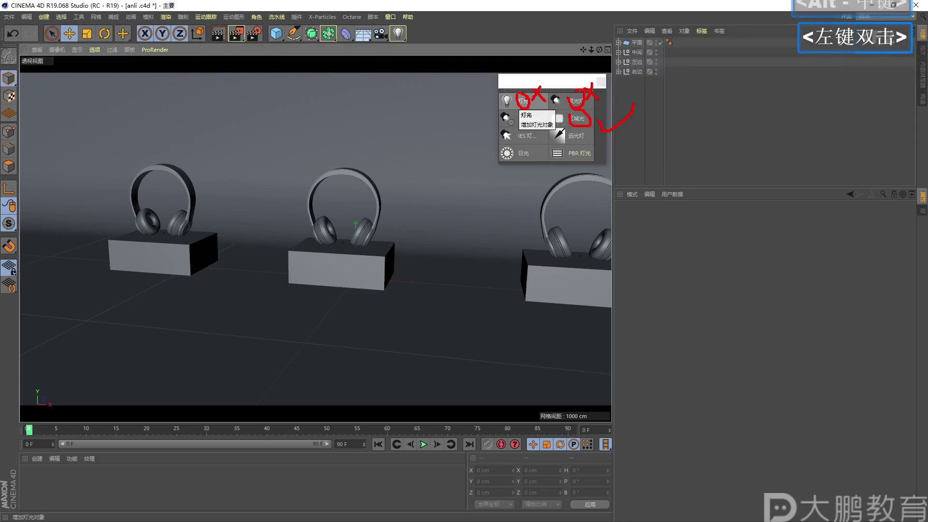
pyautogui.press('F2')
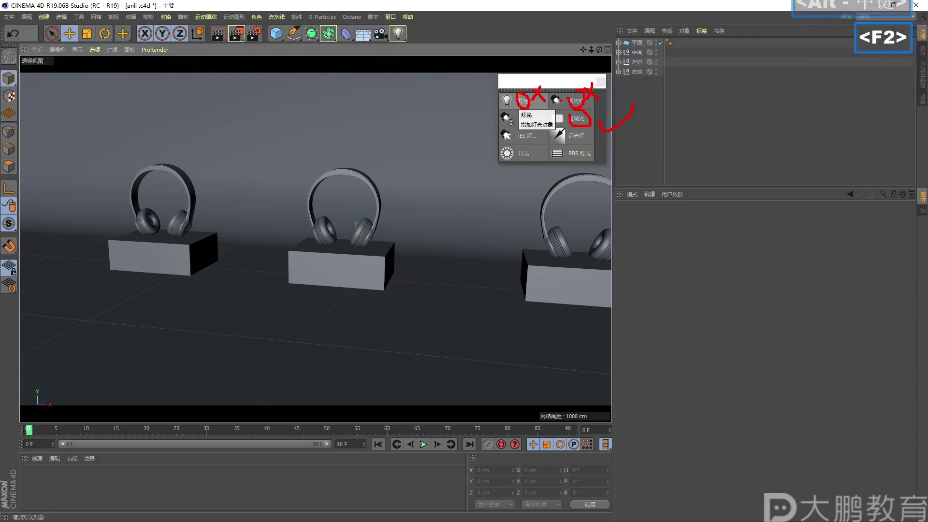
pyautogui.press('Escape')
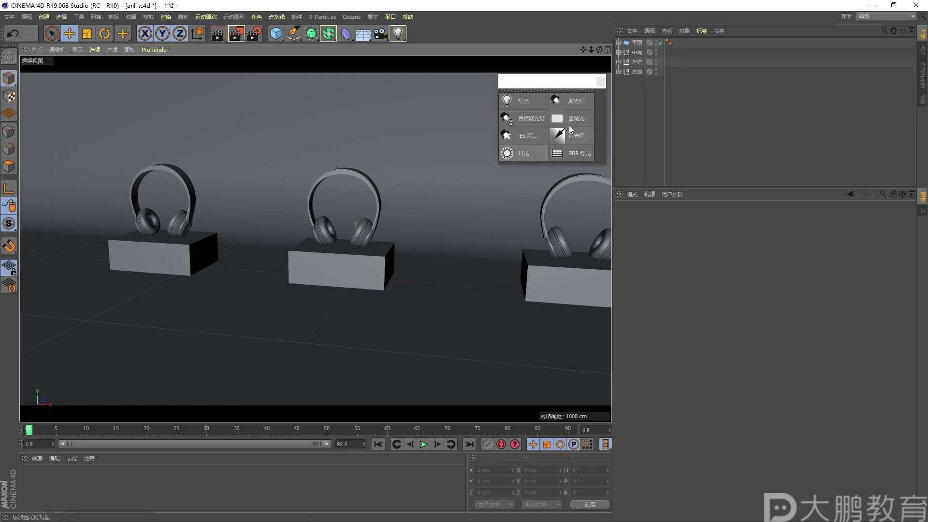
pyautogui.scroll(-1, 315, 238)
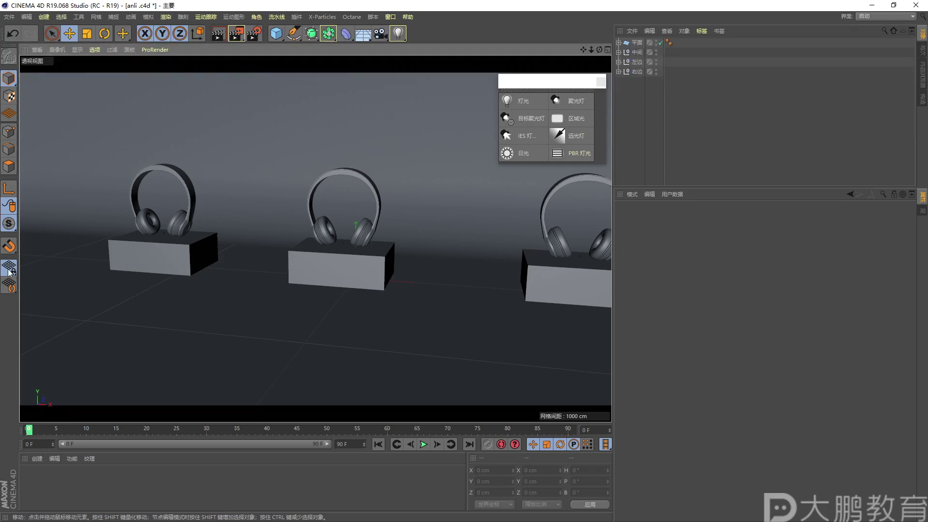
pyautogui.scroll(-1, 8, 269)
pyautogui.scroll(-1, 8, 268)
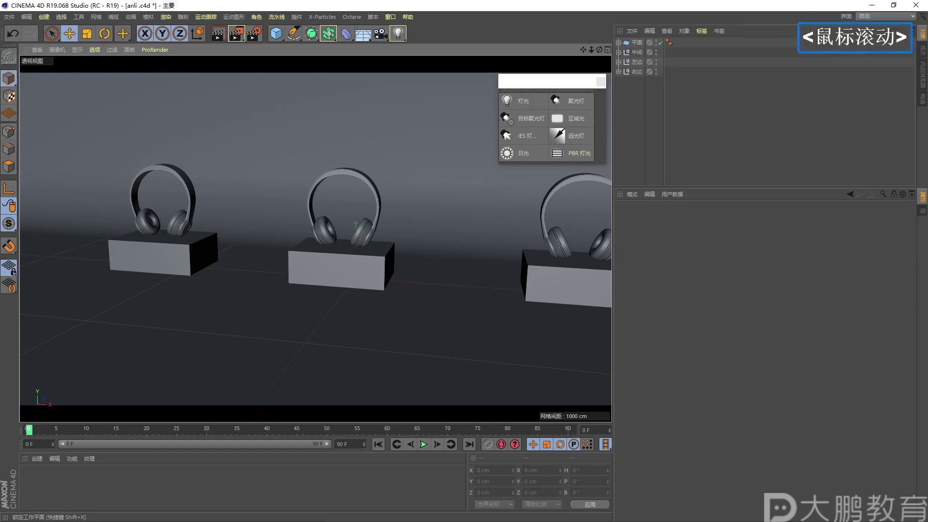
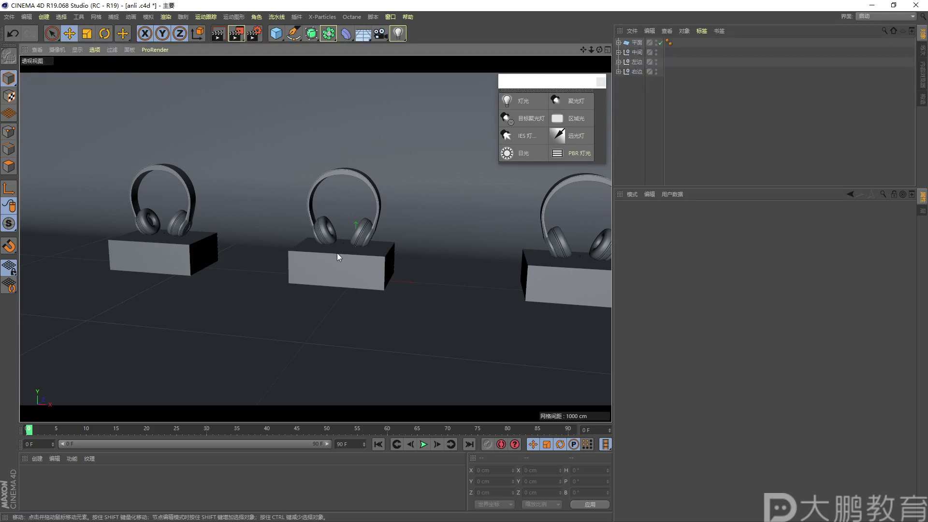
pyautogui.keyDown('alt'); pyautogui.moveTo(373, 261); pyautogui.dragTo(389, 266, button='right'); pyautogui.keyUp('alt')
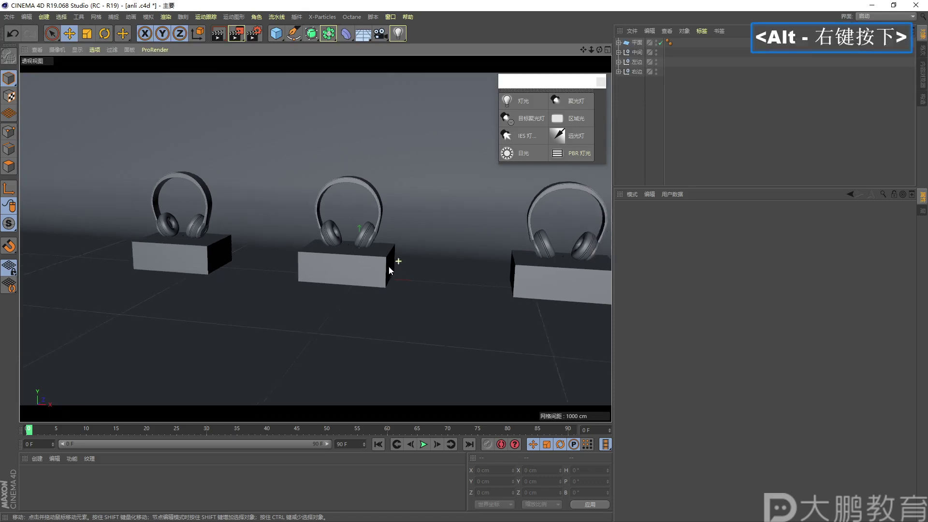
pyautogui.keyDown('alt'); pyautogui.moveTo(389, 266); pyautogui.dragTo(338, 261, button='middle'); pyautogui.keyUp('alt')
pyautogui.keyDown('alt'); pyautogui.moveTo(338, 262); pyautogui.dragTo(330, 265); pyautogui.keyUp('alt')
pyautogui.keyDown('alt'); pyautogui.moveTo(330, 265); pyautogui.dragTo(338, 266, button='right'); pyautogui.keyUp('alt')
pyautogui.keyDown('alt'); pyautogui.moveTo(338, 265); pyautogui.dragTo(323, 268, button='middle'); pyautogui.keyUp('alt')
pyautogui.keyDown('alt'); pyautogui.moveTo(323, 269); pyautogui.dragTo(332, 267, button='right'); pyautogui.keyUp('alt')
pyautogui.keyDown('alt'); pyautogui.moveTo(332, 267); pyautogui.dragTo(322, 272, button='middle'); pyautogui.keyUp('alt')
pyautogui.keyDown('alt'); pyautogui.moveTo(322, 271); pyautogui.dragTo(329, 272, button='right'); pyautogui.keyUp('alt')
pyautogui.keyDown('alt'); pyautogui.moveTo(329, 272); pyautogui.dragTo(328, 285, button='middle'); pyautogui.keyUp('alt')
pyautogui.keyDown('alt'); pyautogui.moveTo(329, 285); pyautogui.dragTo(326, 285); pyautogui.keyUp('alt')
pyautogui.keyDown('alt'); pyautogui.moveTo(323, 278); pyautogui.dragTo(320, 267, button='middle'); pyautogui.keyUp('alt')
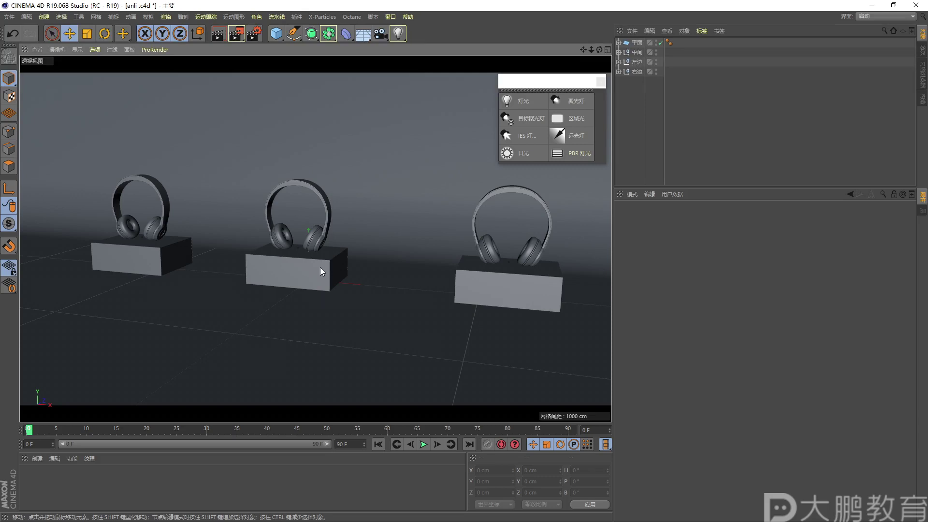
pyautogui.keyDown('alt'); pyautogui.moveTo(334, 267); pyautogui.dragTo(333, 263, button='middle'); pyautogui.keyUp('alt')
pyautogui.keyDown('alt'); pyautogui.moveTo(333, 263); pyautogui.dragTo(337, 263, button='right'); pyautogui.keyUp('alt')
pyautogui.keyDown('alt'); pyautogui.moveTo(338, 263); pyautogui.dragTo(330, 265, button='middle'); pyautogui.keyUp('alt')
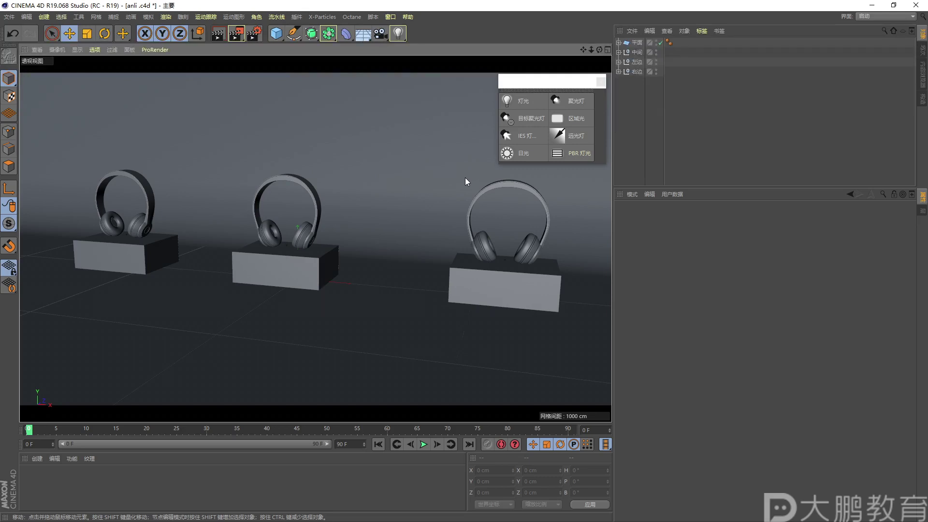
# Open the 三点布光.png lighting diagram in the image viewer and enlarge it to fill the screen
pyautogui.doubleClick(185, 174)
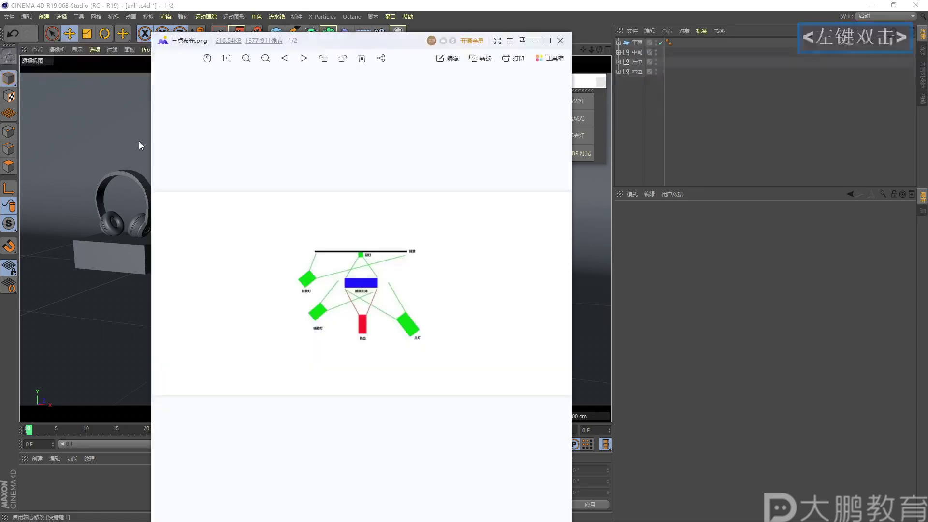
pyautogui.click(548, 40)
pyautogui.scroll(3, 427, 269)
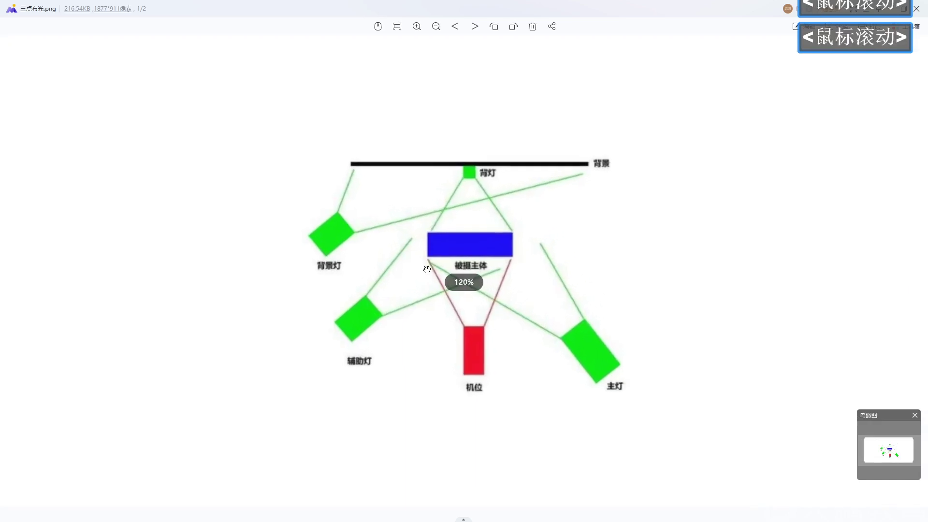
pyautogui.moveTo(442, 268); pyautogui.dragTo(437, 245)
pyautogui.scroll(1, 449, 261)
pyautogui.scroll(1, 450, 261)
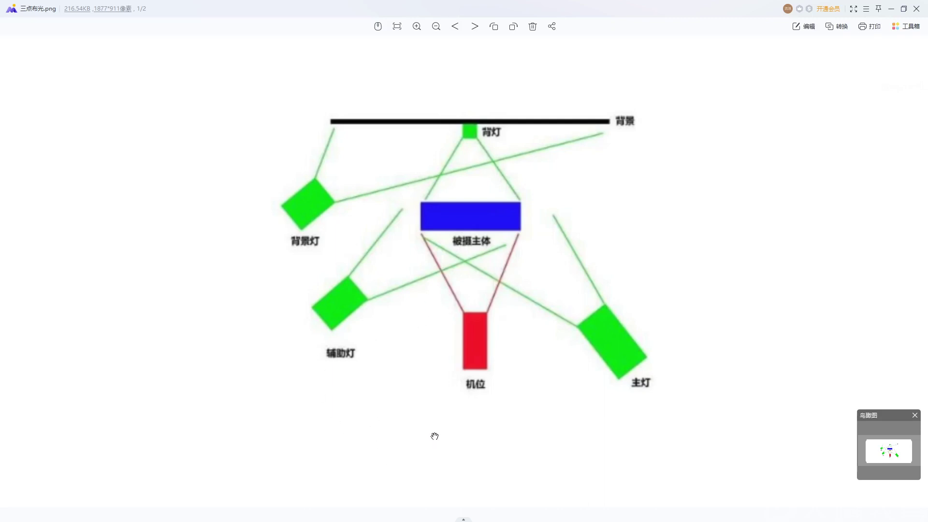
# Mark the 主灯, 辅助灯, 背灯 and 背景灯 in red on the diagram and clear the marks
pyautogui.press('F2')
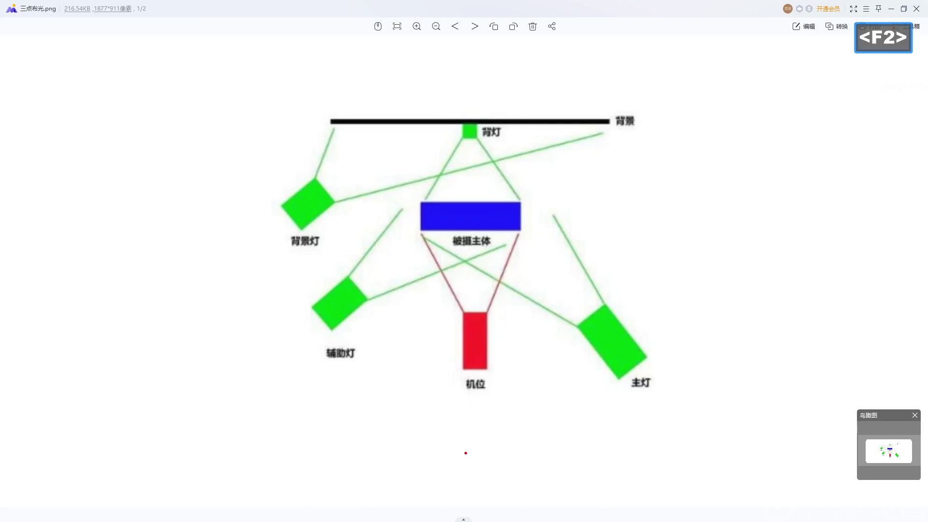
pyautogui.moveTo(590, 354)
pyautogui.mouseDown()
pyautogui.moveTo(631, 345)
pyautogui.moveTo(609, 345)
pyautogui.mouseUp()
pyautogui.moveTo(331, 323)
pyautogui.mouseDown()
pyautogui.moveTo(327, 333)
pyautogui.moveTo(305, 313)
pyautogui.mouseUp()
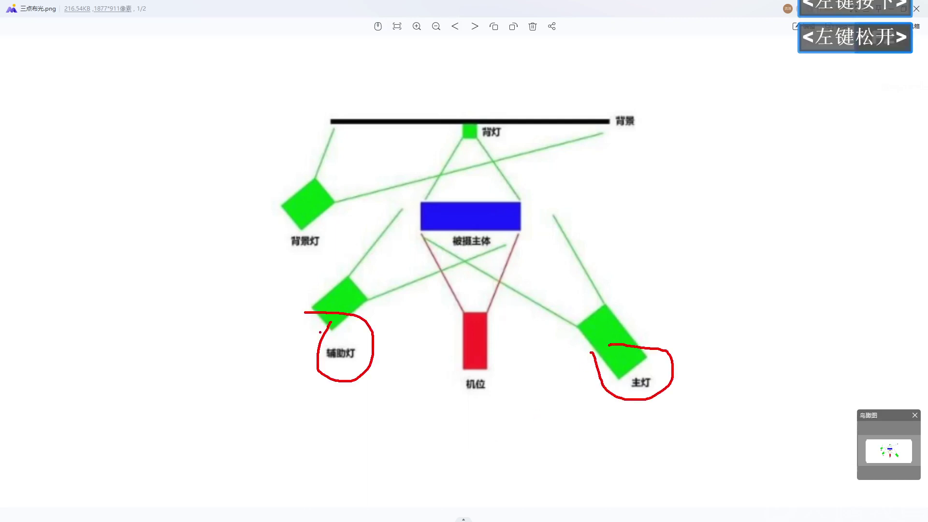
pyautogui.press('F2')
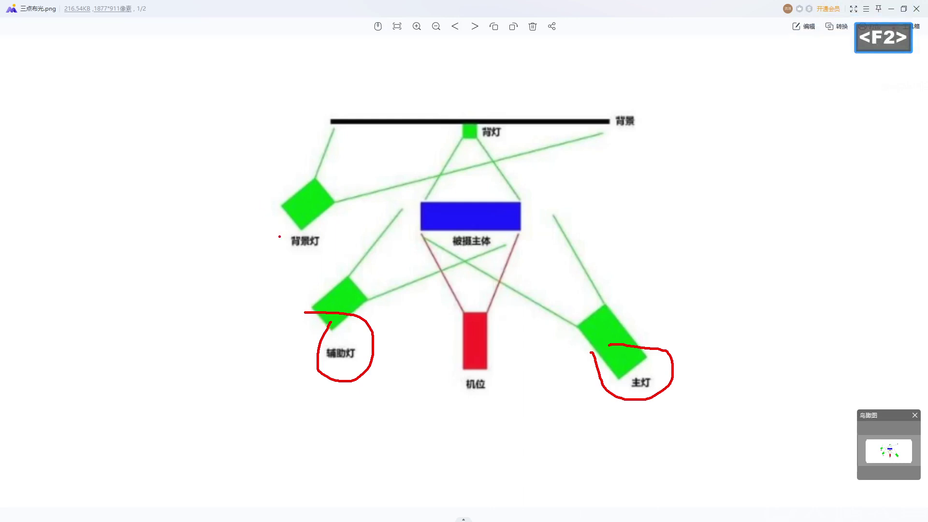
pyautogui.moveTo(463, 117)
pyautogui.mouseDown()
pyautogui.moveTo(502, 143)
pyautogui.moveTo(467, 108)
pyautogui.mouseUp()
pyautogui.press('F2')
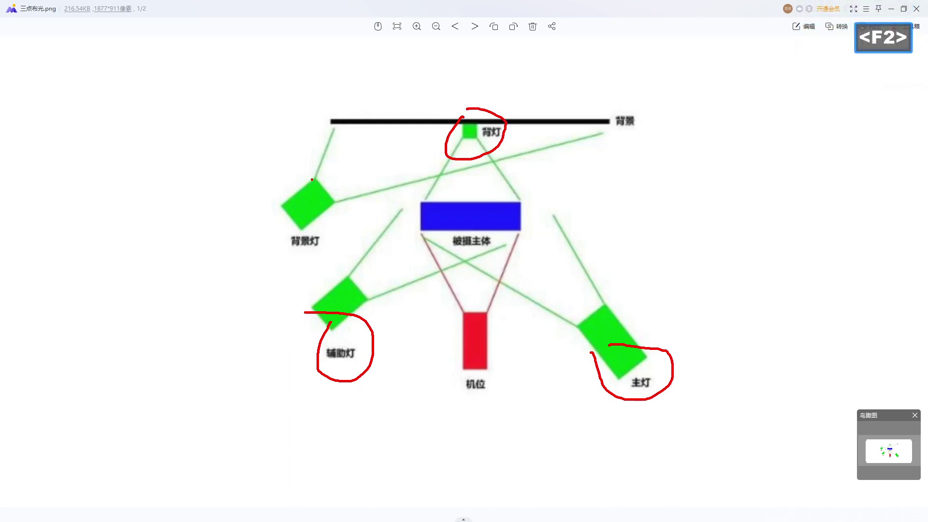
pyautogui.moveTo(287, 188)
pyautogui.mouseDown()
pyautogui.moveTo(308, 236)
pyautogui.moveTo(279, 221)
pyautogui.mouseUp()
pyautogui.press('F2')
pyautogui.moveTo(321, 188)
pyautogui.mouseDown()
pyautogui.moveTo(347, 152)
pyautogui.moveTo(356, 155)
pyautogui.mouseUp()
pyautogui.press('Escape')
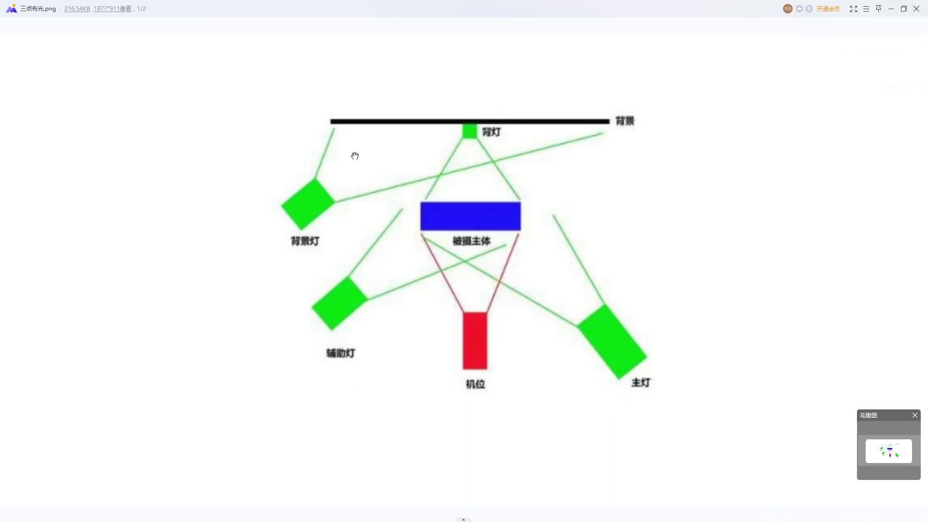
# Connect the 辅助灯 and 主灯 with red lines, mark the light directions around the 被摄主体, and erase the annotations
pyautogui.moveTo(598, 363)
pyautogui.mouseDown()
pyautogui.moveTo(653, 415)
pyautogui.moveTo(636, 377)
pyautogui.moveTo(440, 362)
pyautogui.moveTo(372, 341)
pyautogui.moveTo(311, 307)
pyautogui.mouseUp()
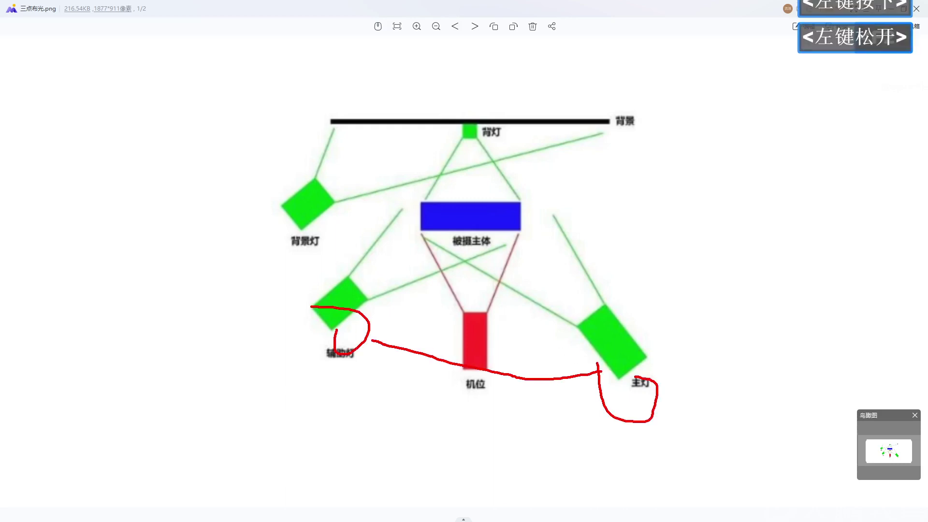
pyautogui.press('F2')
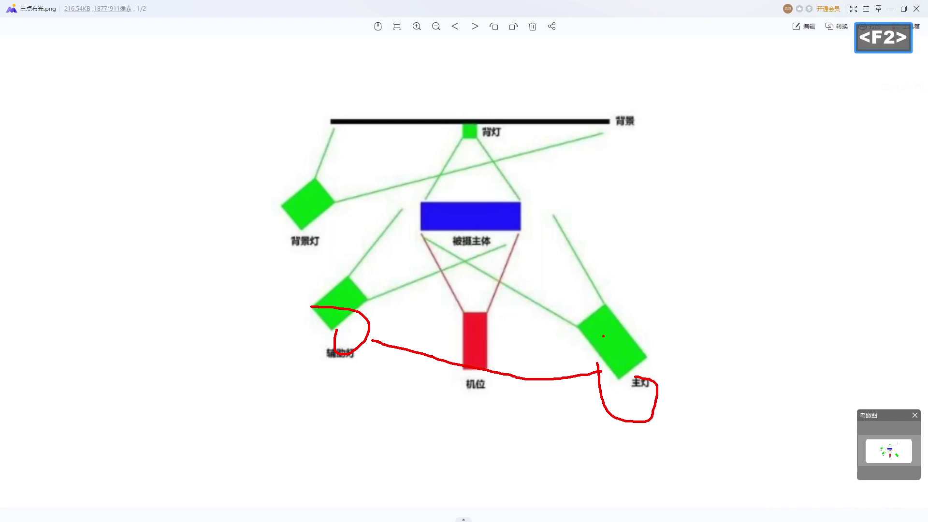
pyautogui.moveTo(363, 323)
pyautogui.mouseDown()
pyautogui.moveTo(567, 321)
pyautogui.moveTo(581, 330)
pyautogui.mouseUp()
pyautogui.press('F2')
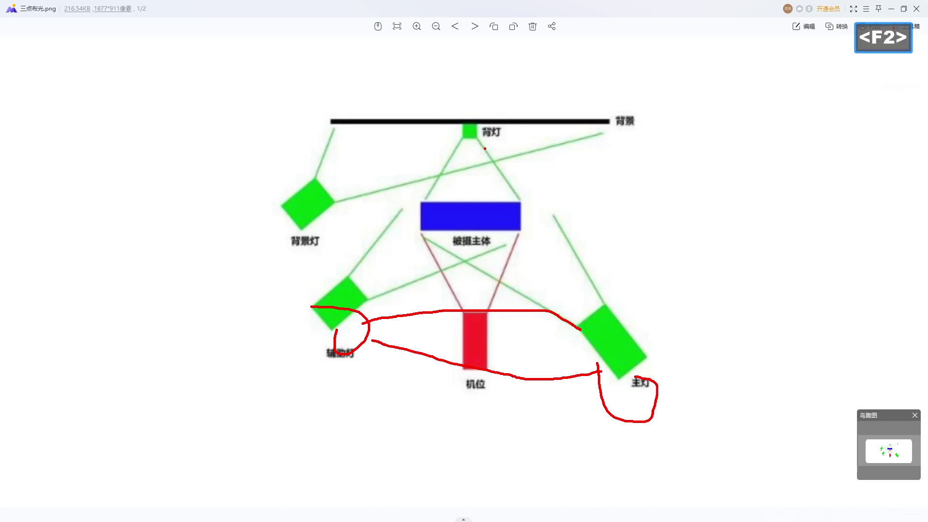
pyautogui.moveTo(459, 208)
pyautogui.mouseDown()
pyautogui.moveTo(458, 215)
pyautogui.moveTo(425, 185)
pyautogui.mouseUp()
pyautogui.moveTo(372, 270); pyautogui.dragTo(441, 229)
pyautogui.moveTo(528, 232); pyautogui.dragTo(582, 286)
pyautogui.moveTo(476, 146); pyautogui.dragTo(480, 184)
pyautogui.press('F2')
pyautogui.press('Escape')
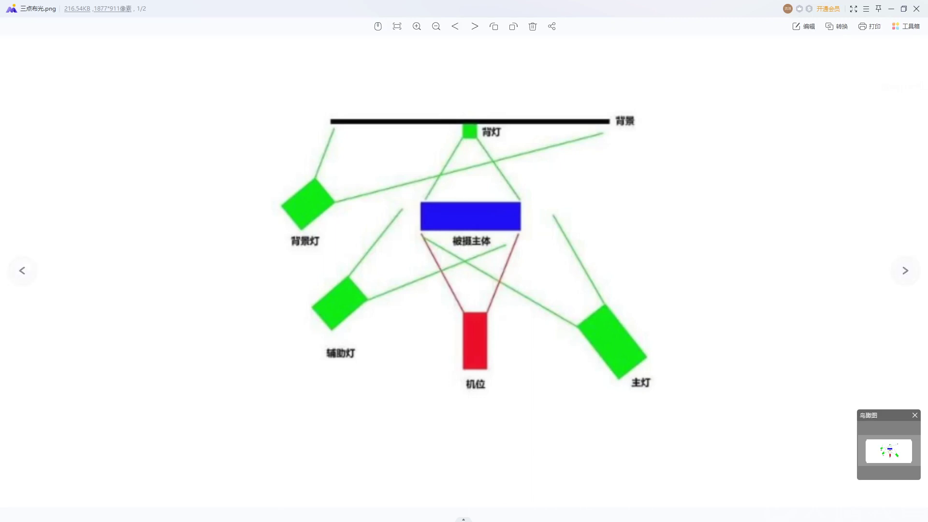
# Draw a red line between the 主灯 and 机位 and an arrow from the 被摄主体 to the 机位, and erase both
pyautogui.scroll(-2, 459, 197)
pyautogui.scroll(-2, 67, 332)
pyautogui.press('F2')
pyautogui.moveTo(629, 366); pyautogui.dragTo(473, 370)
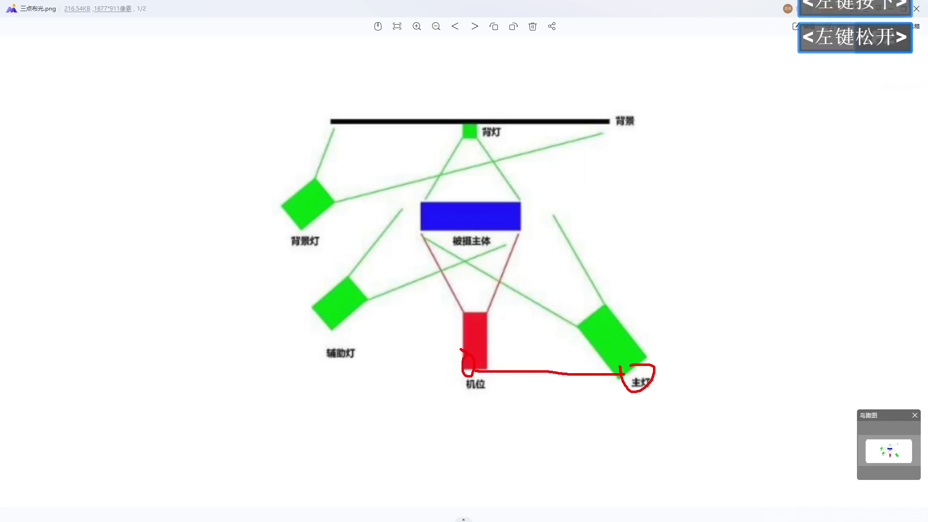
pyautogui.moveTo(473, 249)
pyautogui.mouseDown()
pyautogui.moveTo(467, 341)
pyautogui.moveTo(506, 317)
pyautogui.mouseUp()
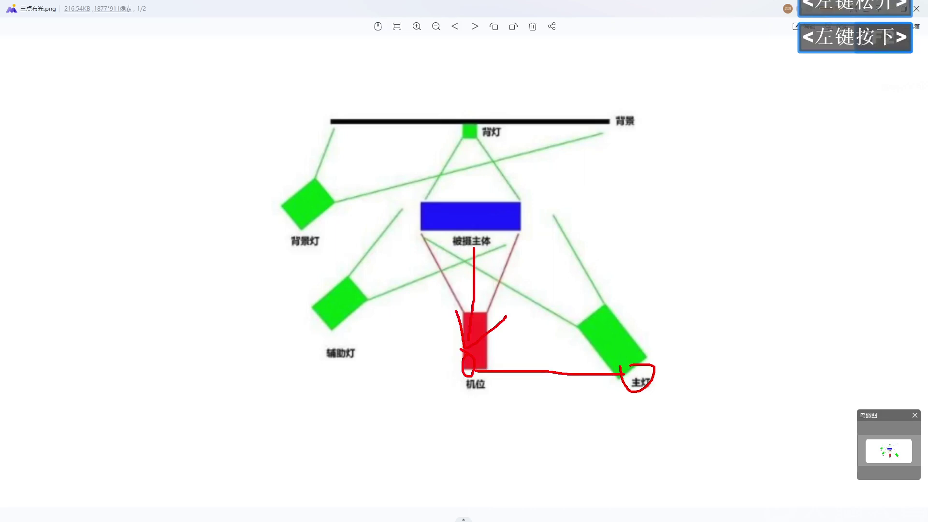
pyautogui.press('F2')
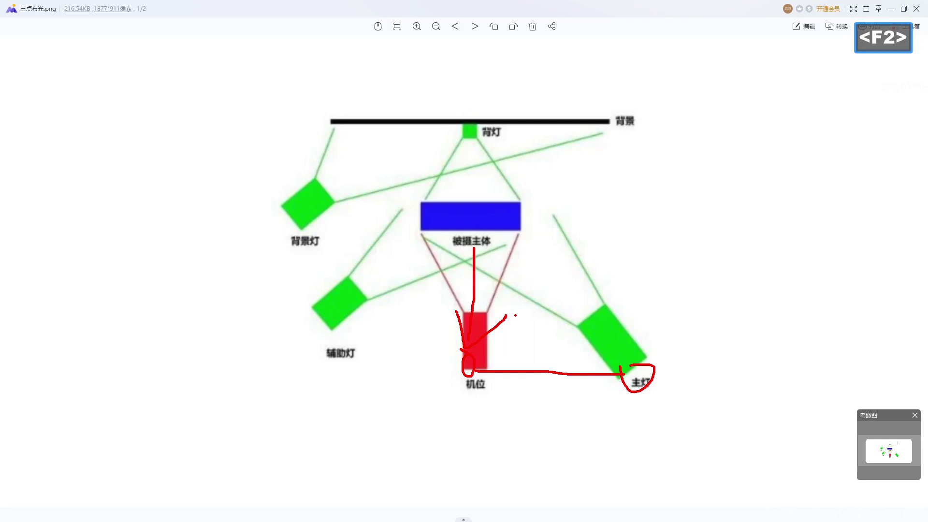
pyautogui.press('Escape')
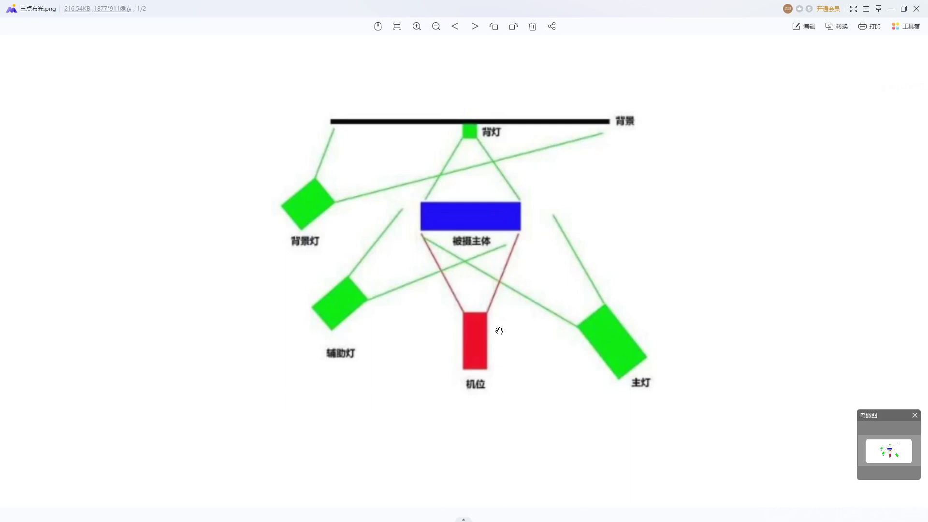
# Close the lighting diagram and view 光源对人的影响.png enlarged in the image viewer
pyautogui.click(916, 9)
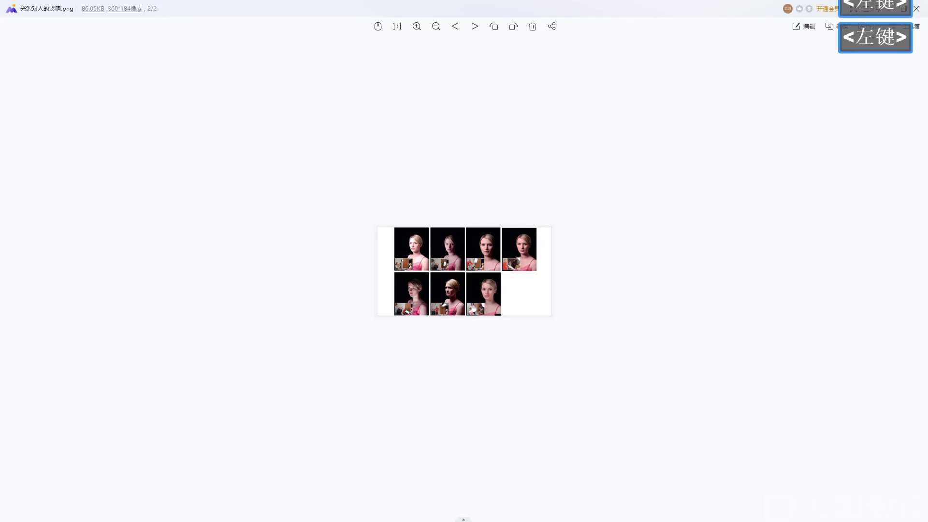
pyautogui.scroll(1, 473, 288)
pyautogui.scroll(8, 473, 288)
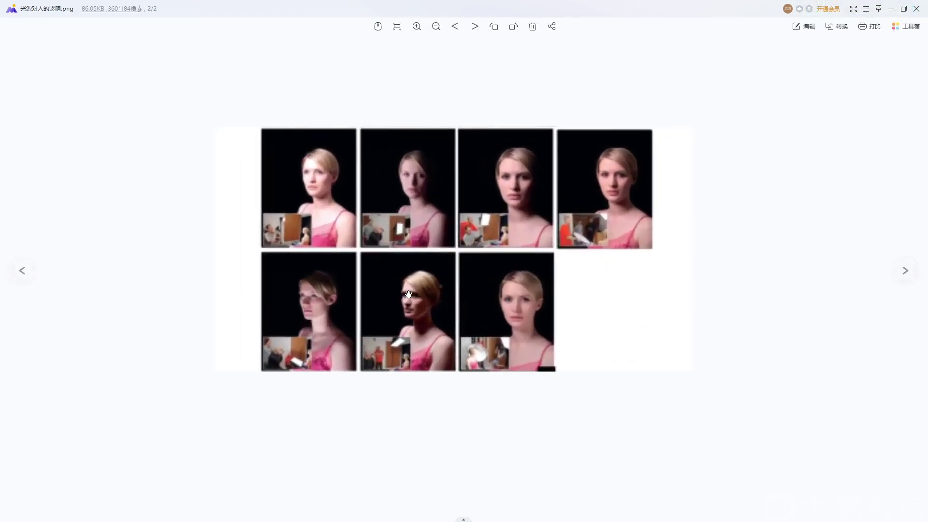
pyautogui.scroll(1, 383, 255)
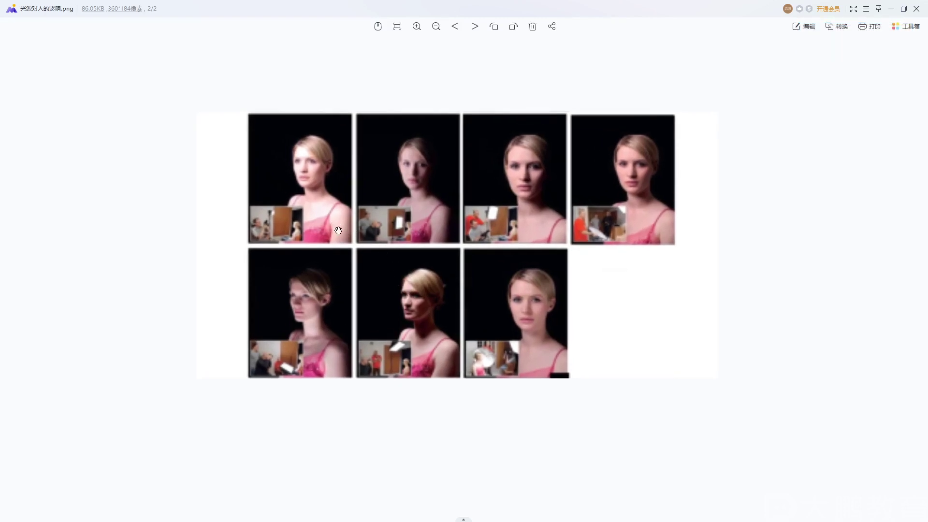
# Mark the light panel, hair and shoulder on the first portrait in red, with an arrow for the light direction
pyautogui.press('F2')
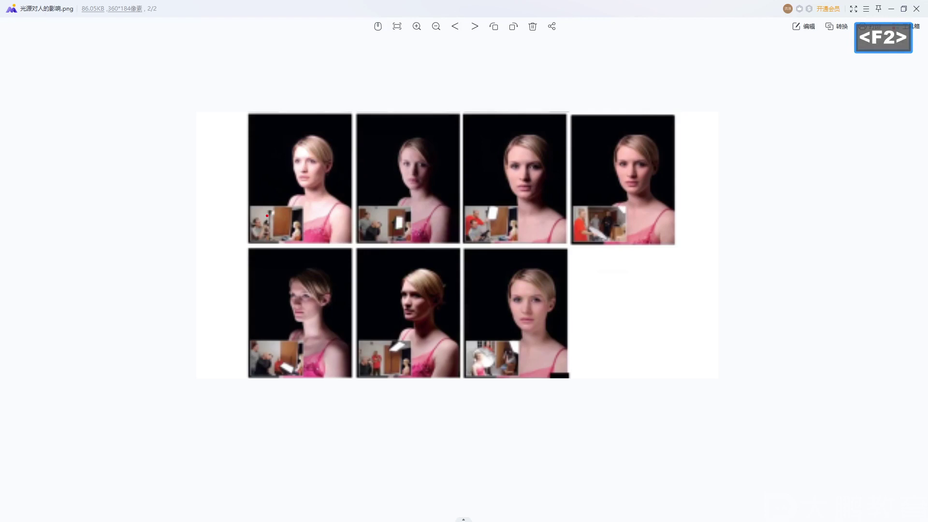
pyautogui.moveTo(267, 213)
pyautogui.mouseDown()
pyautogui.moveTo(273, 207)
pyautogui.moveTo(261, 207)
pyautogui.mouseUp()
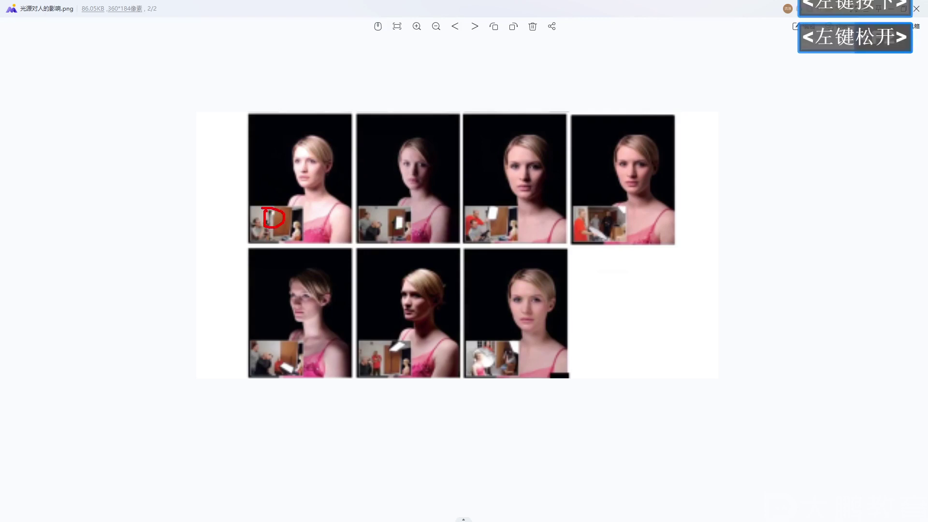
pyautogui.press('F2')
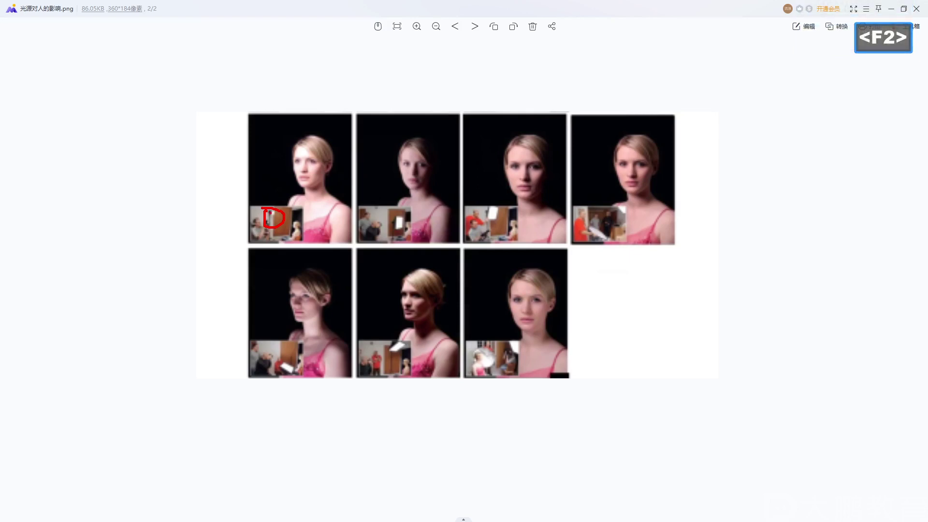
pyautogui.moveTo(287, 147)
pyautogui.mouseDown()
pyautogui.moveTo(300, 154)
pyautogui.moveTo(289, 139)
pyautogui.mouseUp()
pyautogui.moveTo(319, 194)
pyautogui.mouseDown()
pyautogui.moveTo(320, 216)
pyautogui.moveTo(319, 207)
pyautogui.mouseUp()
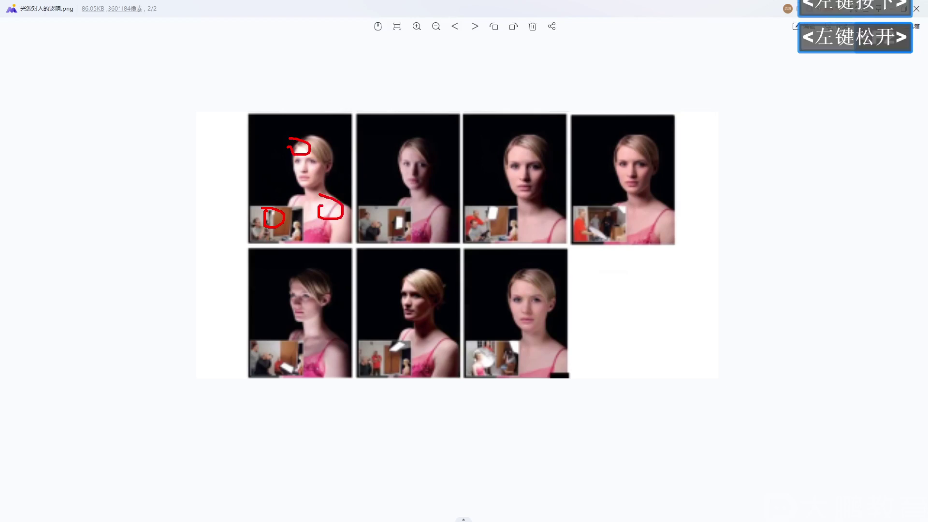
pyautogui.press('F2')
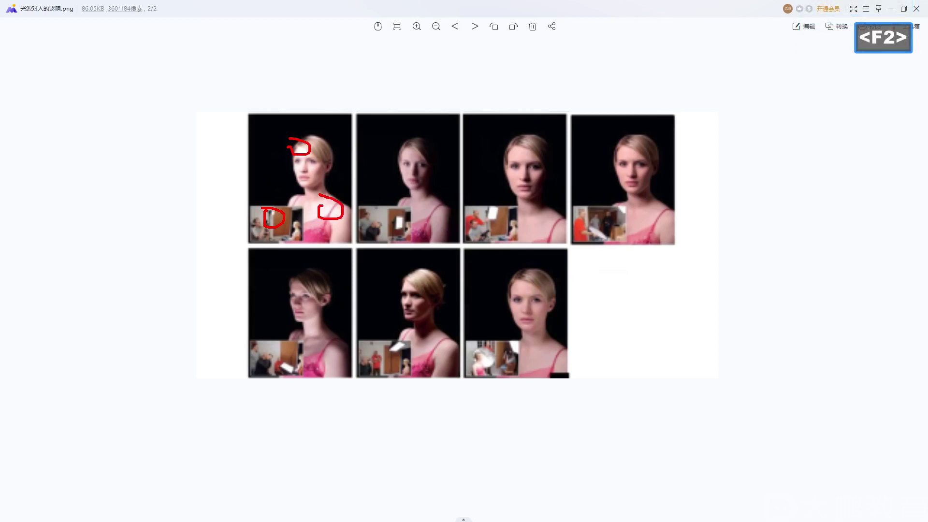
pyautogui.moveTo(212, 166); pyautogui.dragTo(262, 180)
pyautogui.moveTo(256, 172); pyautogui.dragTo(263, 184)
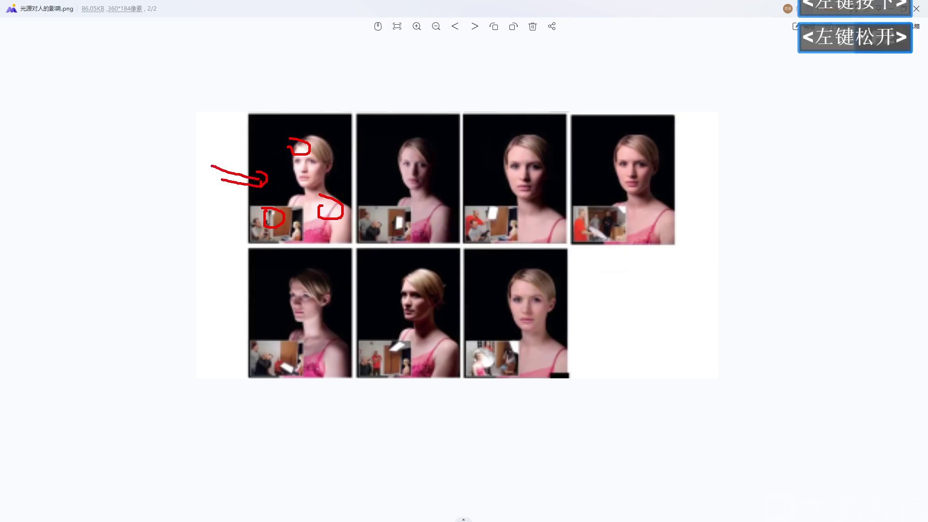
# Mark the light panel, both sides of the face and the shoulder area on the second portrait in red
pyautogui.press('F2')
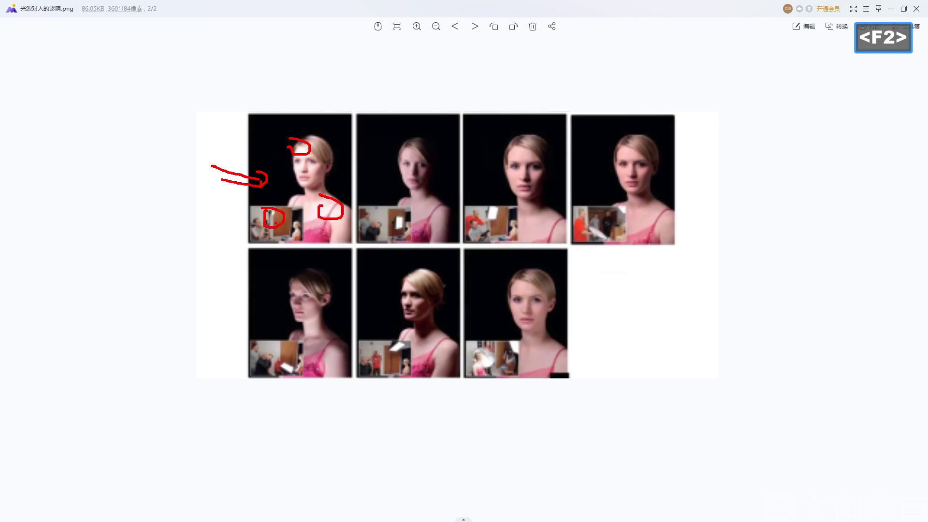
pyautogui.moveTo(386, 213)
pyautogui.mouseDown()
pyautogui.moveTo(387, 231)
pyautogui.moveTo(406, 211)
pyautogui.moveTo(403, 227)
pyautogui.moveTo(387, 231)
pyautogui.mouseUp()
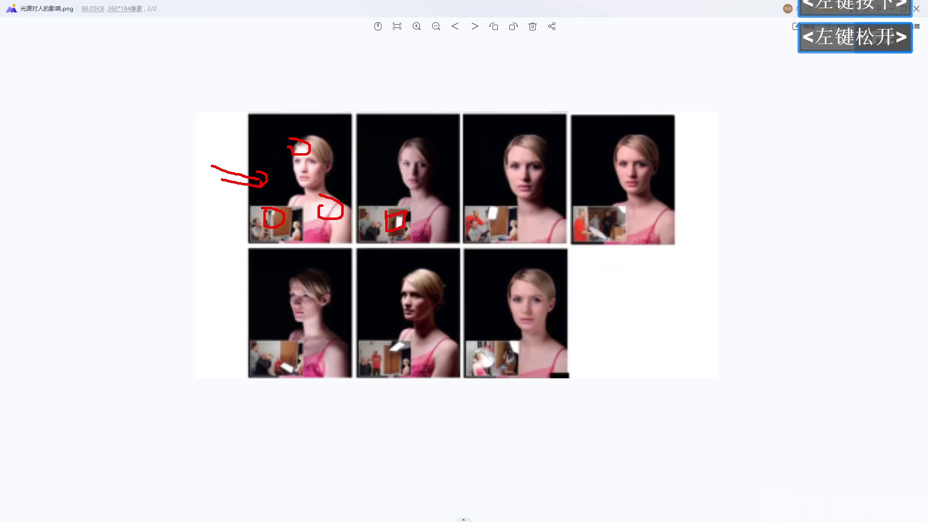
pyautogui.press('F2')
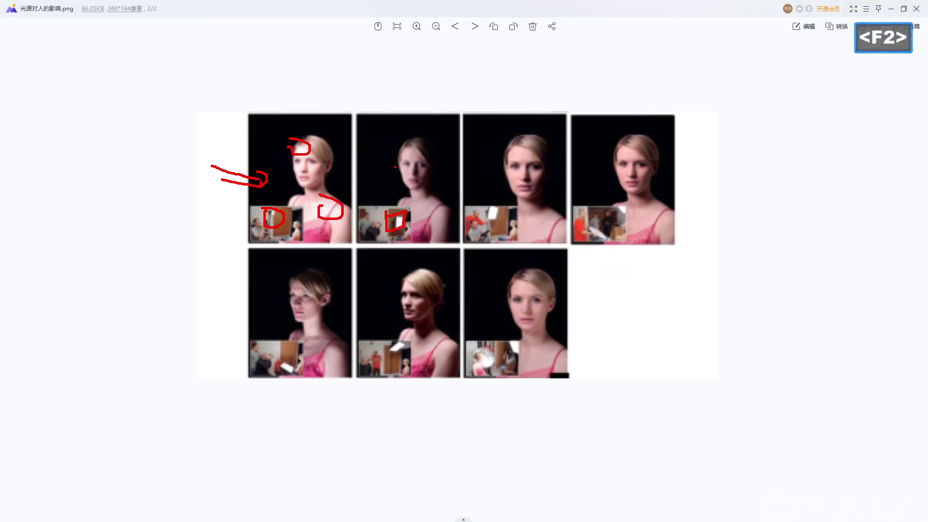
pyautogui.moveTo(402, 154); pyautogui.dragTo(400, 202)
pyautogui.moveTo(334, 209); pyautogui.dragTo(344, 207)
pyautogui.moveTo(423, 208); pyautogui.dragTo(415, 208)
pyautogui.click(424, 166)
pyautogui.moveTo(429, 155)
pyautogui.mouseDown()
pyautogui.moveTo(425, 177)
pyautogui.moveTo(438, 196)
pyautogui.moveTo(454, 160)
pyautogui.moveTo(432, 151)
pyautogui.mouseUp()
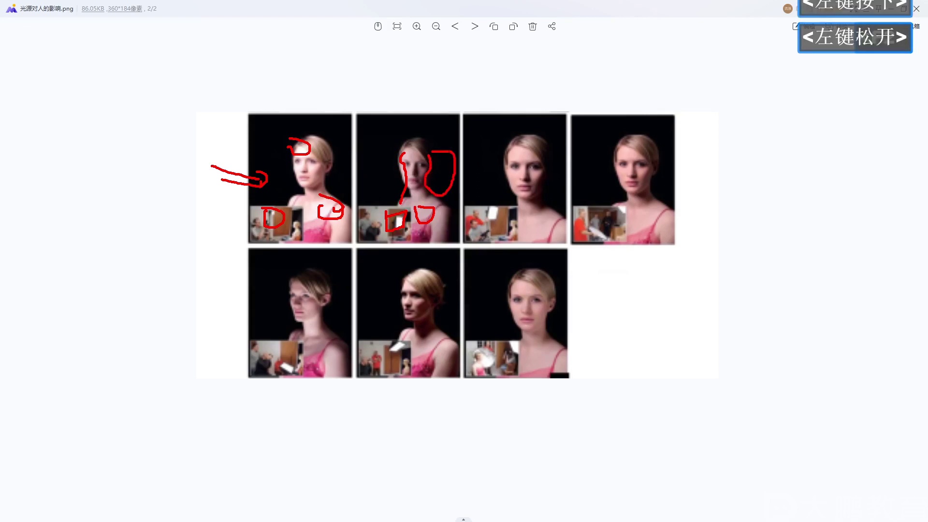
# Mark the third portrait in red with an arrow toward the hair and a loop around the shadowed side of the face
pyautogui.press('F2')
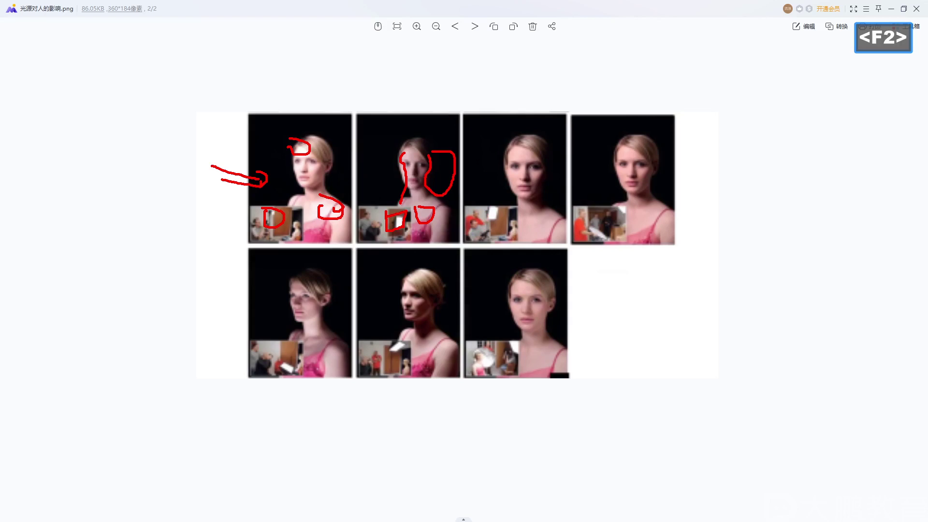
pyautogui.moveTo(484, 134)
pyautogui.mouseDown()
pyautogui.moveTo(501, 151)
pyautogui.moveTo(506, 141)
pyautogui.mouseUp()
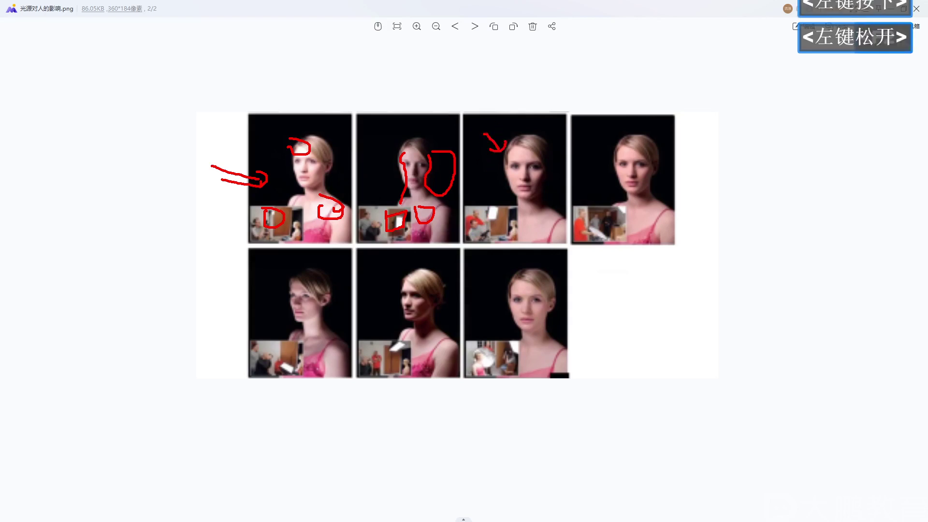
pyautogui.press('F2')
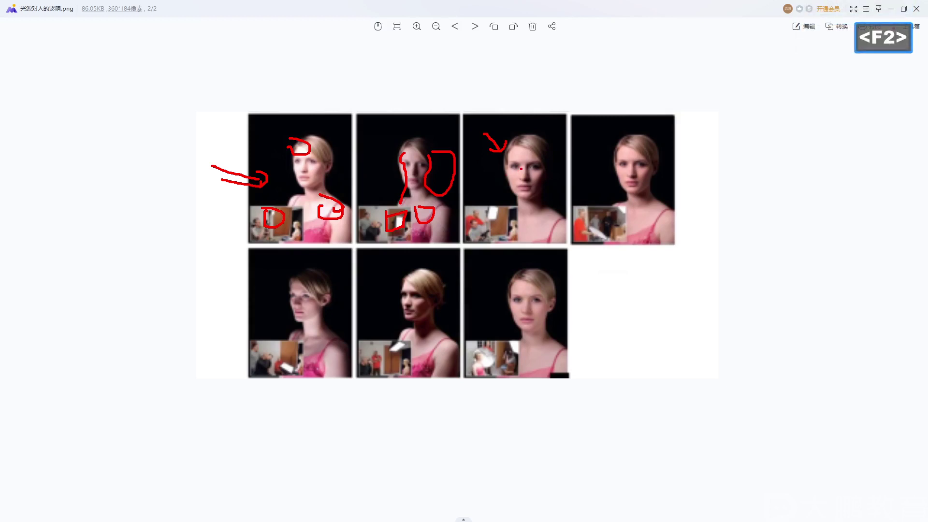
pyautogui.moveTo(553, 169)
pyautogui.mouseDown()
pyautogui.moveTo(544, 192)
pyautogui.moveTo(561, 179)
pyautogui.moveTo(556, 169)
pyautogui.mouseUp()
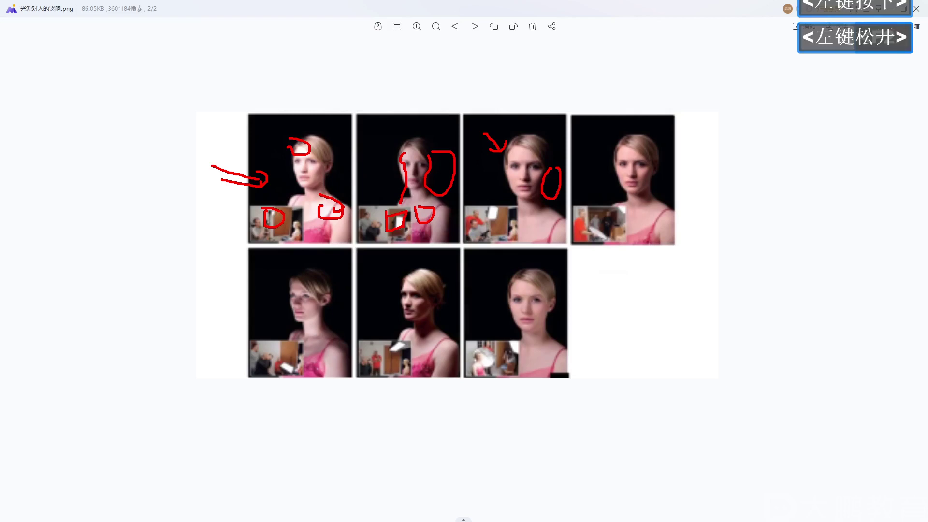
# Mark both light panels in the fourth portrait's inset in red, with a line and a loop along the two sides of the face
pyautogui.press('F2')
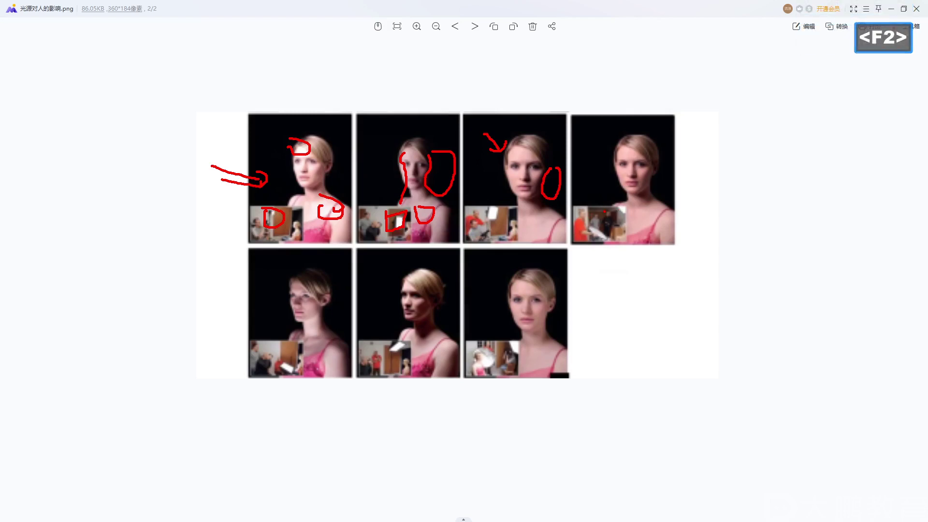
pyautogui.moveTo(608, 207)
pyautogui.mouseDown()
pyautogui.moveTo(629, 217)
pyautogui.moveTo(620, 206)
pyautogui.mouseUp()
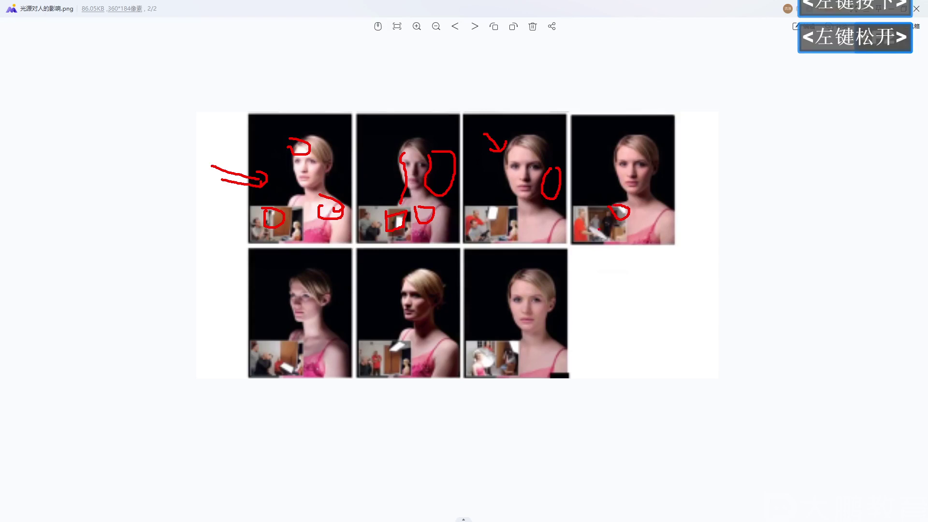
pyautogui.press('F2')
pyautogui.moveTo(583, 227); pyautogui.dragTo(609, 244)
pyautogui.press('F2')
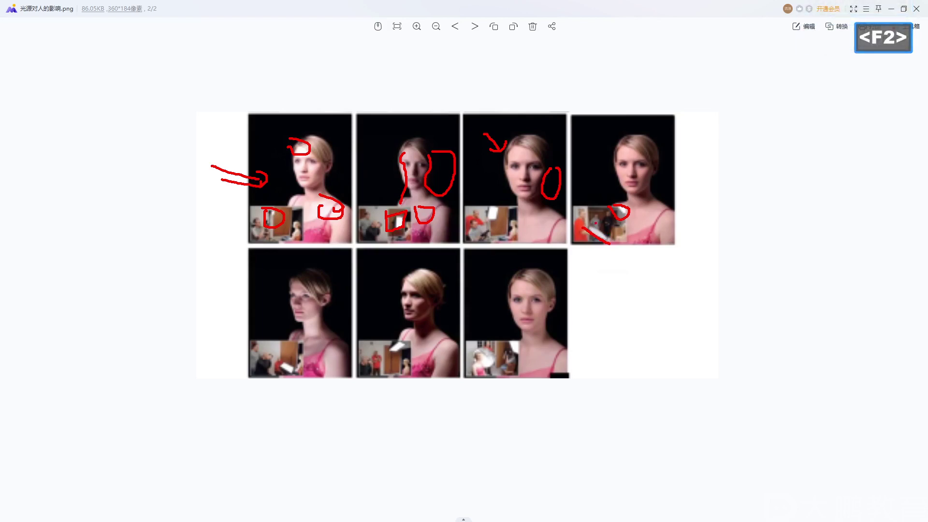
pyautogui.moveTo(609, 241); pyautogui.dragTo(595, 231)
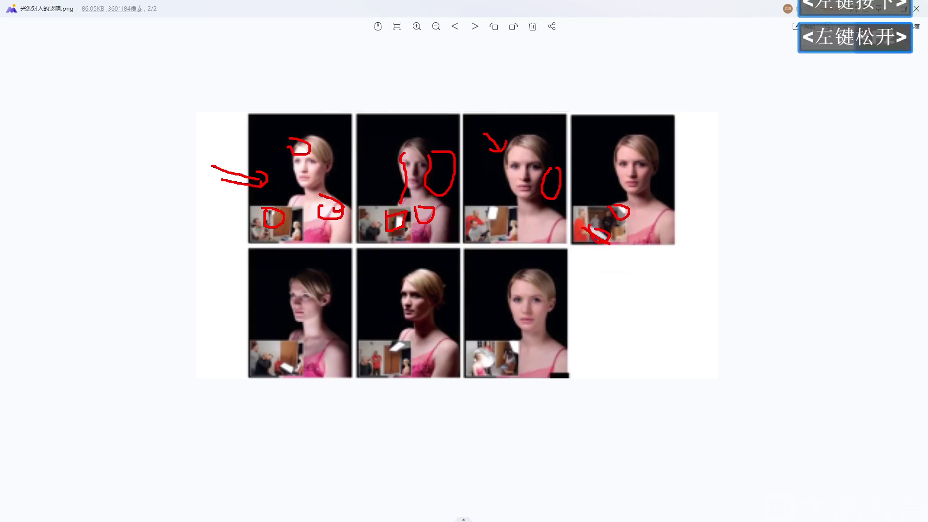
pyautogui.press('F2')
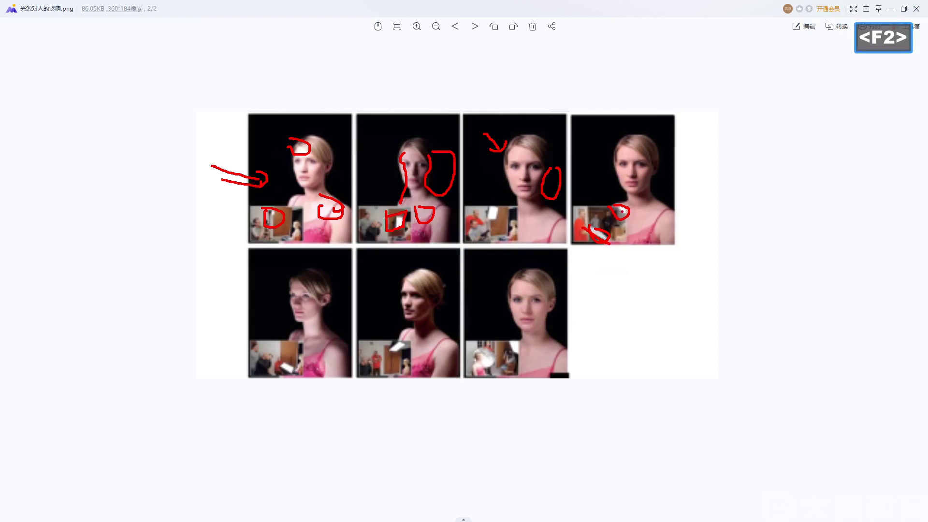
pyautogui.moveTo(605, 143); pyautogui.dragTo(622, 193)
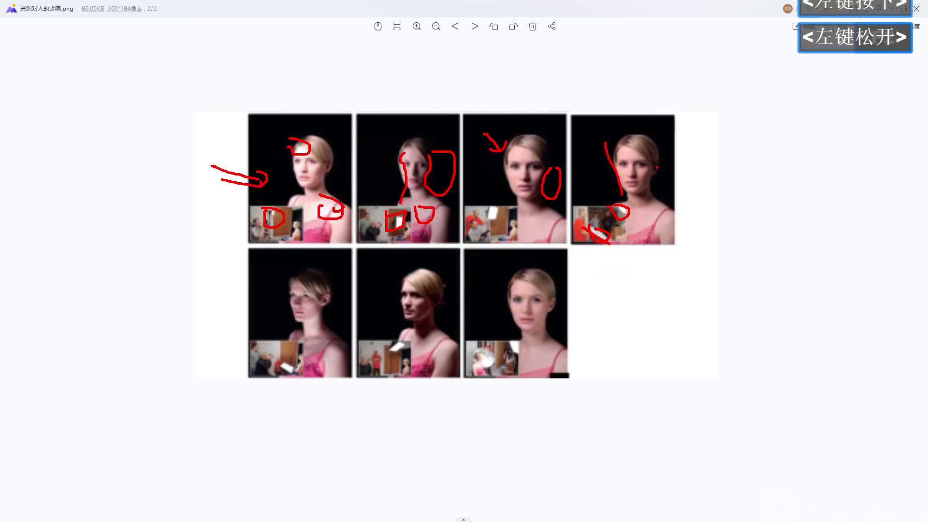
pyautogui.moveTo(661, 158)
pyautogui.mouseDown()
pyautogui.moveTo(647, 170)
pyautogui.moveTo(647, 201)
pyautogui.moveTo(674, 201)
pyautogui.moveTo(663, 158)
pyautogui.mouseUp()
# Draw a large red loop from the fifth portrait's head down past its inset, with a short horizontal line across it
pyautogui.press('F2')
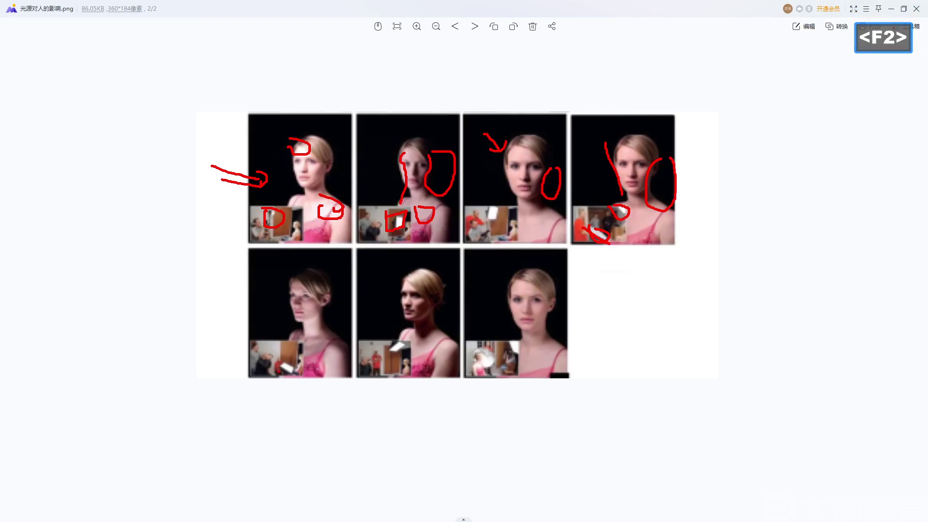
pyautogui.moveTo(273, 279)
pyautogui.mouseDown()
pyautogui.moveTo(259, 384)
pyautogui.moveTo(327, 294)
pyautogui.moveTo(290, 274)
pyautogui.mouseUp()
pyautogui.press('F2')
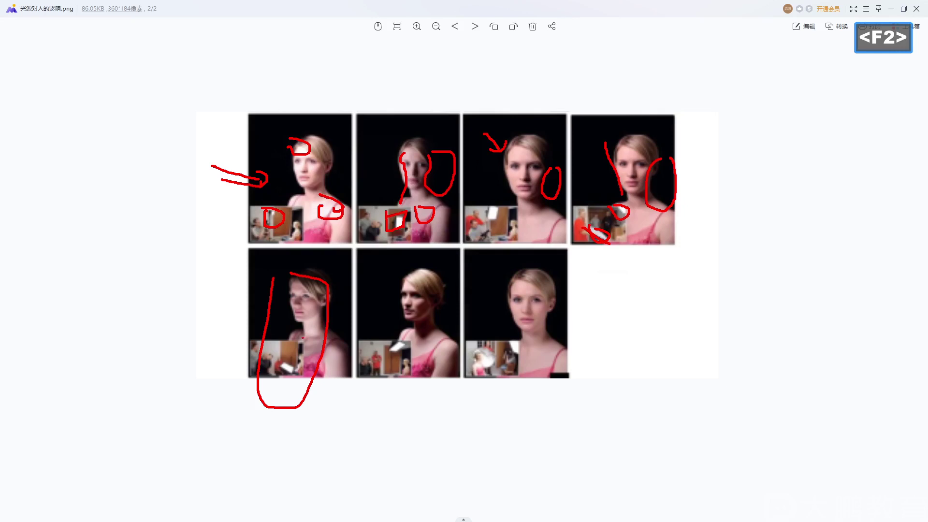
pyautogui.moveTo(278, 322)
pyautogui.mouseDown()
pyautogui.moveTo(255, 324)
pyautogui.moveTo(289, 322)
pyautogui.mouseUp()
# Draw a red arrow from above and a loop around the head on the sixth portrait, and erase all marks
pyautogui.press('F2')
pyautogui.moveTo(383, 241)
pyautogui.mouseDown()
pyautogui.moveTo(401, 285)
pyautogui.moveTo(402, 273)
pyautogui.moveTo(452, 310)
pyautogui.moveTo(429, 251)
pyautogui.mouseUp()
pyautogui.press('F2')
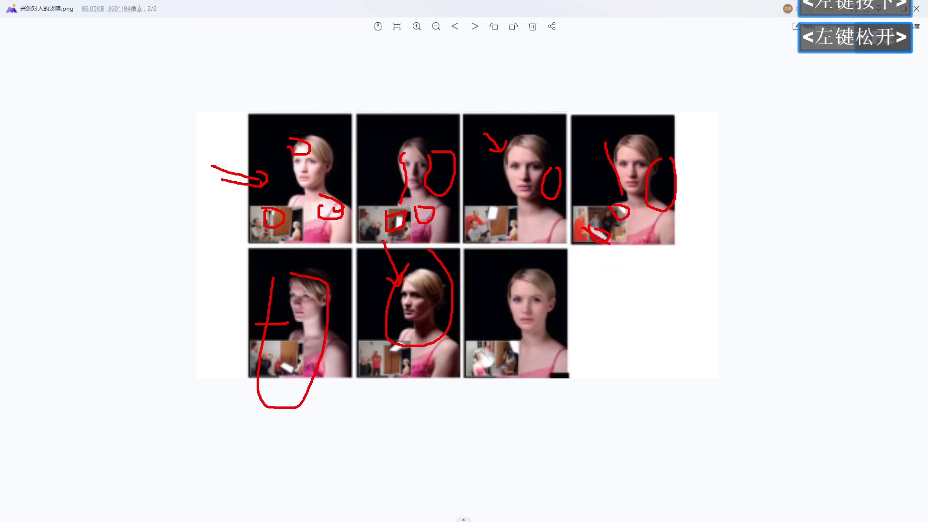
pyautogui.press('Escape')
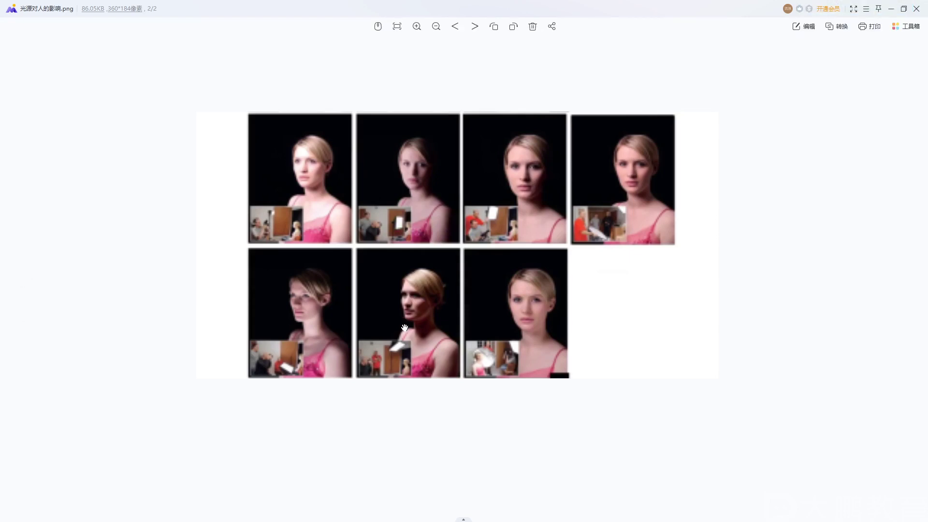
# Draw a red line below the sixth portrait's chin and an arrow from above toward the head, and erase both
pyautogui.press('F2')
pyautogui.moveTo(387, 325); pyautogui.dragTo(448, 316)
pyautogui.moveTo(385, 235)
pyautogui.mouseDown()
pyautogui.moveTo(402, 264)
pyautogui.moveTo(408, 252)
pyautogui.mouseUp()
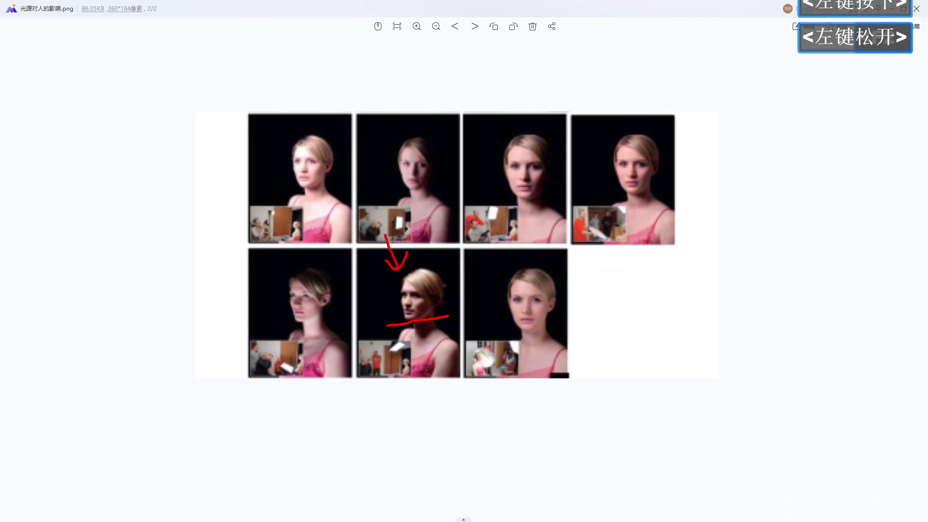
pyautogui.press('Escape')
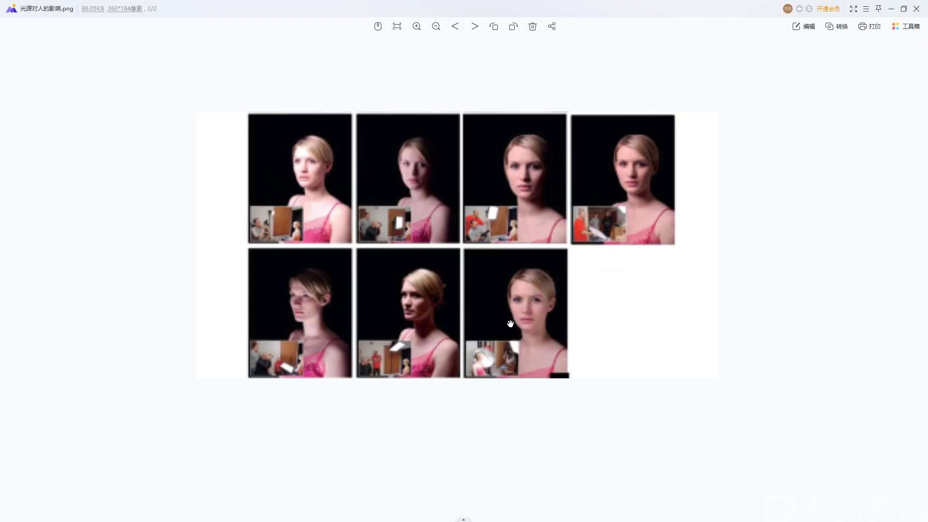
# Mark the fourth portrait again in red with a light-direction arrow, its two inset lights and the shadowed side of the face
pyautogui.press('F2')
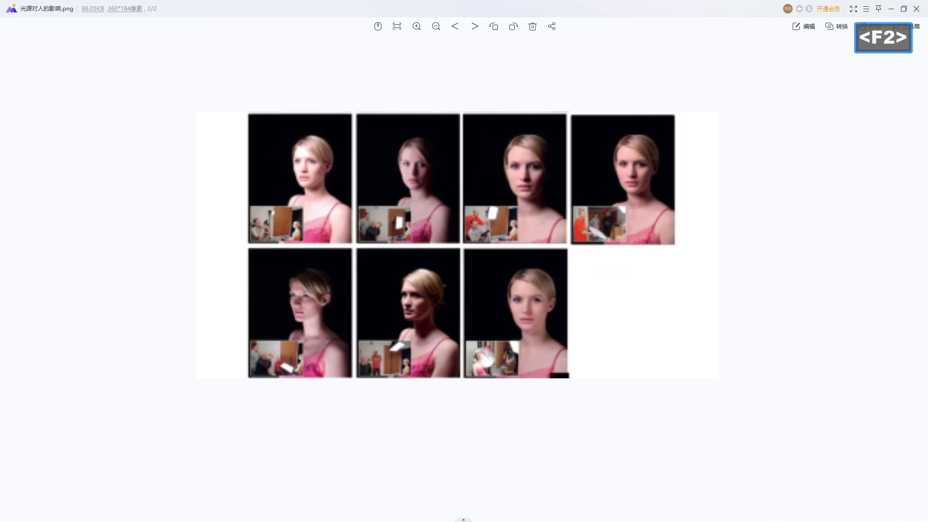
pyautogui.moveTo(595, 162)
pyautogui.mouseDown()
pyautogui.moveTo(625, 218)
pyautogui.moveTo(620, 208)
pyautogui.mouseUp()
pyautogui.moveTo(595, 234)
pyautogui.mouseDown()
pyautogui.moveTo(596, 244)
pyautogui.moveTo(601, 230)
pyautogui.mouseUp()
pyautogui.moveTo(641, 169)
pyautogui.mouseDown()
pyautogui.moveTo(643, 190)
pyautogui.moveTo(665, 176)
pyautogui.moveTo(646, 165)
pyautogui.mouseUp()
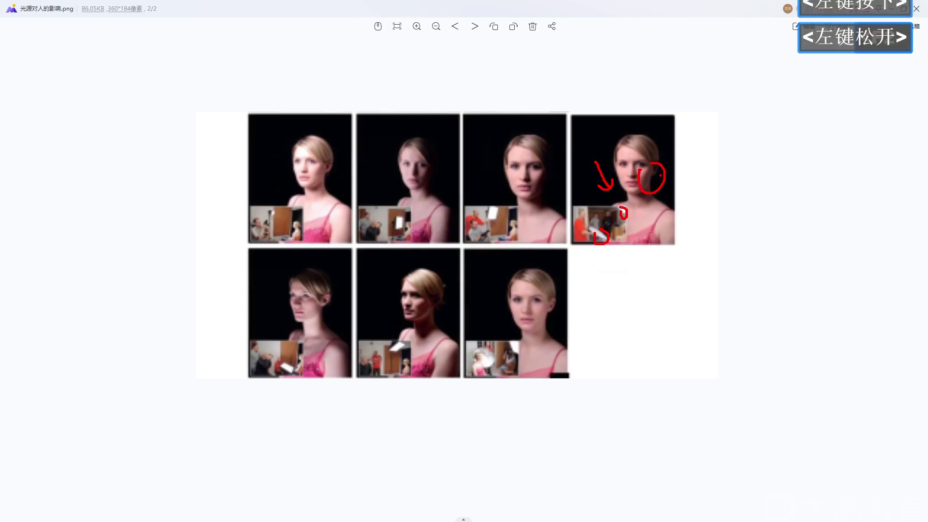
# Circle both inset lights and the head of the seventh portrait in red, and erase all marks
pyautogui.press('F2')
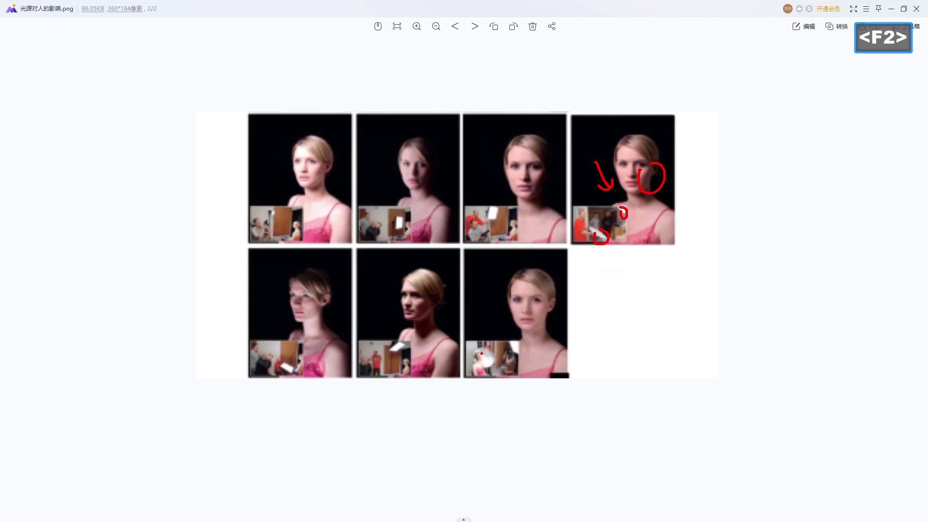
pyautogui.moveTo(480, 349); pyautogui.dragTo(521, 339)
pyautogui.press('F2')
pyautogui.moveTo(494, 274)
pyautogui.mouseDown()
pyautogui.moveTo(502, 343)
pyautogui.moveTo(544, 258)
pyautogui.moveTo(503, 259)
pyautogui.mouseUp()
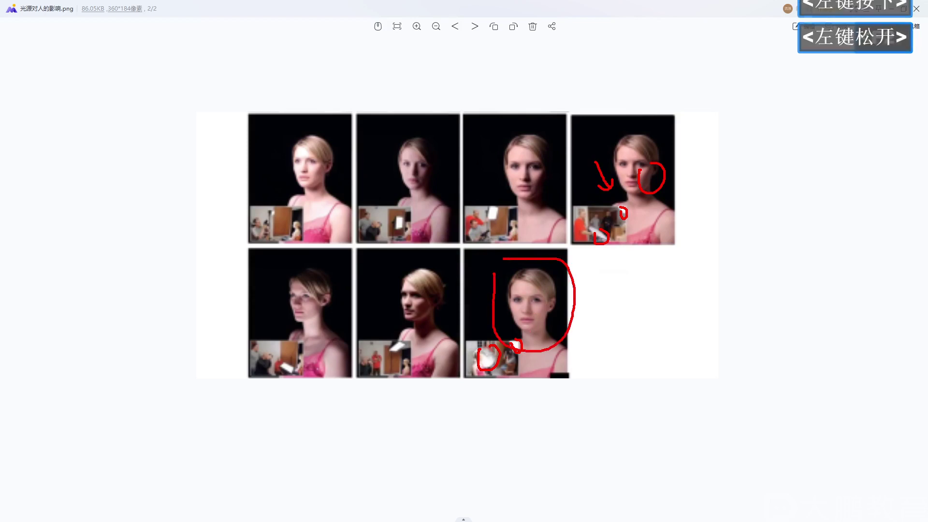
pyautogui.press('F2')
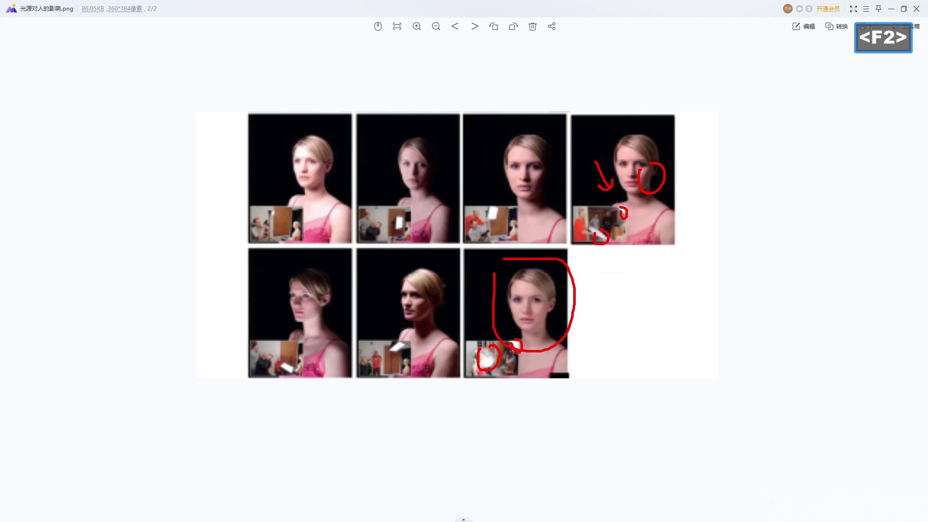
pyautogui.press('Escape')
# Close 光源对人的影响.png and open the OOO.c4d scene in Cinema 4D
pyautogui.scroll(-1, 553, 268)
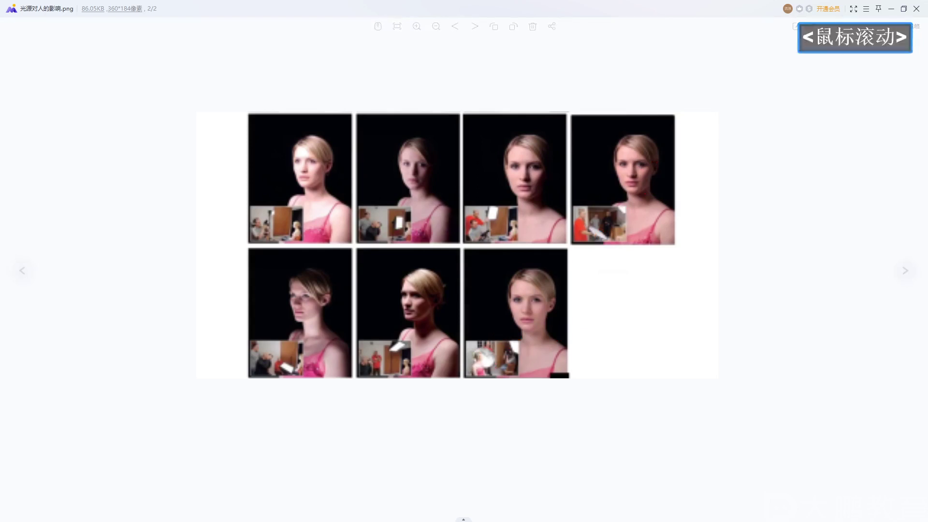
pyautogui.scroll(-1, 553, 268)
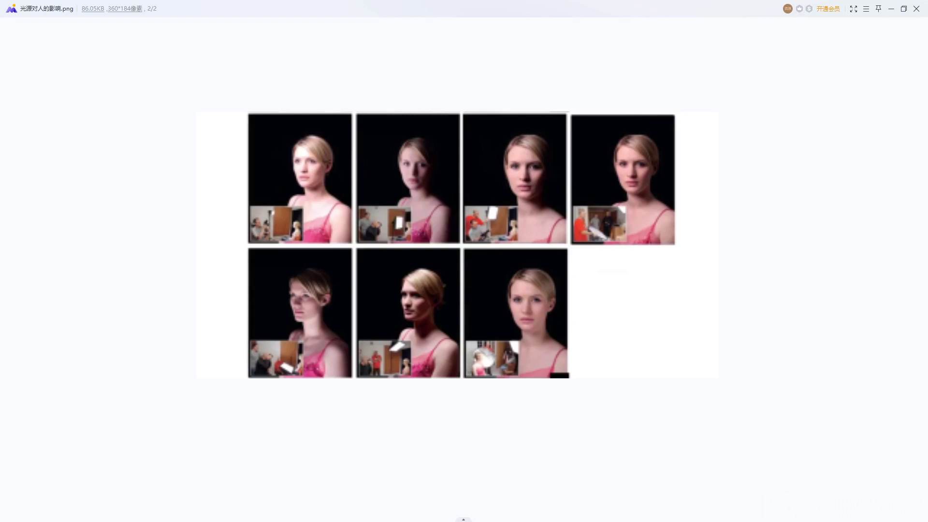
pyautogui.scroll(2, 457, 245)
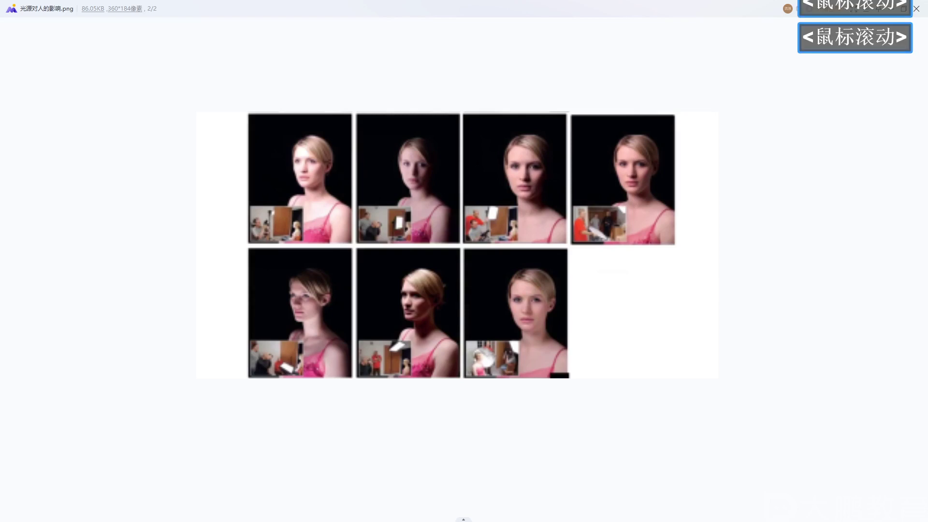
pyautogui.click(916, 9)
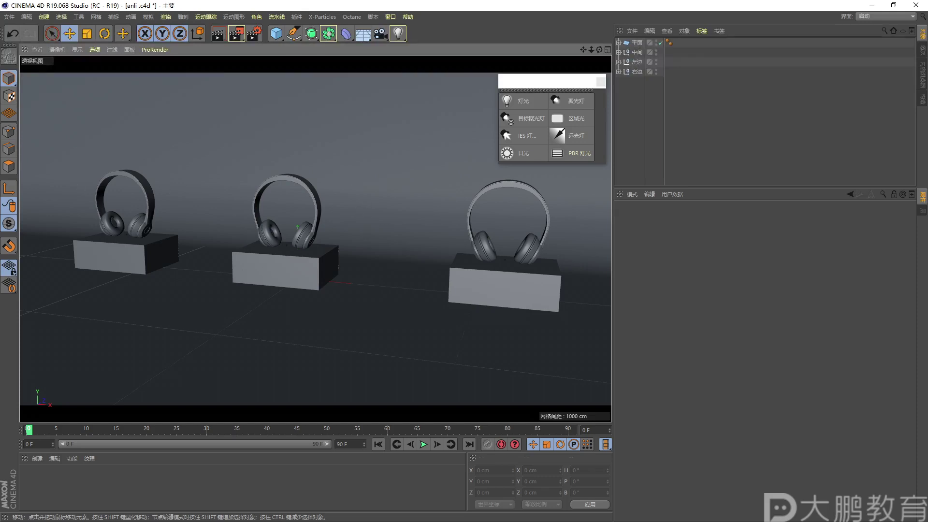
pyautogui.doubleClick(228, 276)
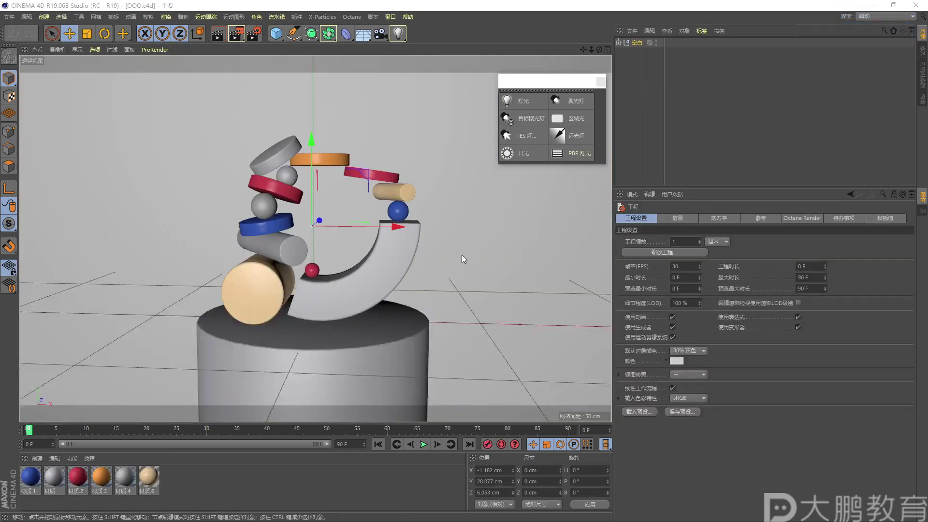
# Close the floating light palette and examine the stacked shapes on the cylinder pedestal from several angles
pyautogui.click(600, 82)
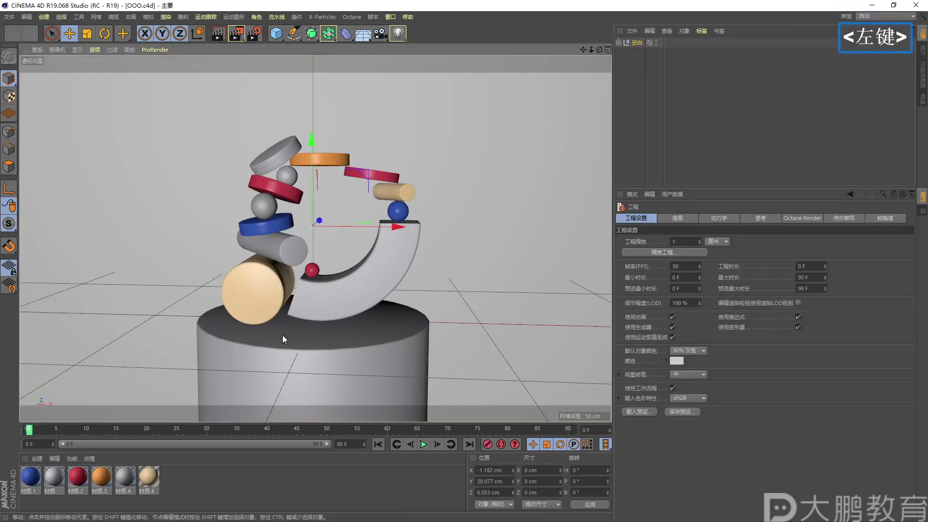
pyautogui.keyDown('alt'); pyautogui.moveTo(306, 344); pyautogui.dragTo(323, 334); pyautogui.keyUp('alt')
pyautogui.keyDown('alt'); pyautogui.moveTo(324, 334); pyautogui.dragTo(309, 307, button='middle'); pyautogui.keyUp('alt')
pyautogui.moveTo(309, 307)
pyautogui.keyDown('alt'); pyautogui.mouseDown(button='right')
pyautogui.moveTo(327, 302)
pyautogui.moveTo(317, 313)
pyautogui.mouseUp(button='right'); pyautogui.keyUp('alt')
pyautogui.keyDown('alt'); pyautogui.moveTo(317, 312); pyautogui.dragTo(311, 330); pyautogui.keyUp('alt')
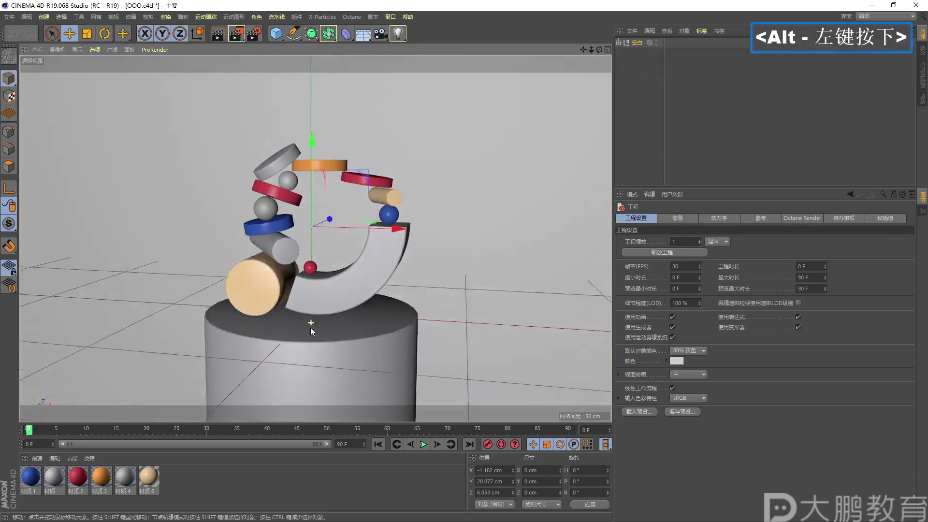
pyautogui.keyDown('alt'); pyautogui.moveTo(294, 270); pyautogui.dragTo(299, 271, button='right'); pyautogui.keyUp('alt')
pyautogui.moveTo(300, 271)
pyautogui.keyDown('alt'); pyautogui.mouseDown(button='middle')
pyautogui.moveTo(312, 273)
pyautogui.moveTo(311, 265)
pyautogui.mouseUp(button='middle'); pyautogui.keyUp('alt')
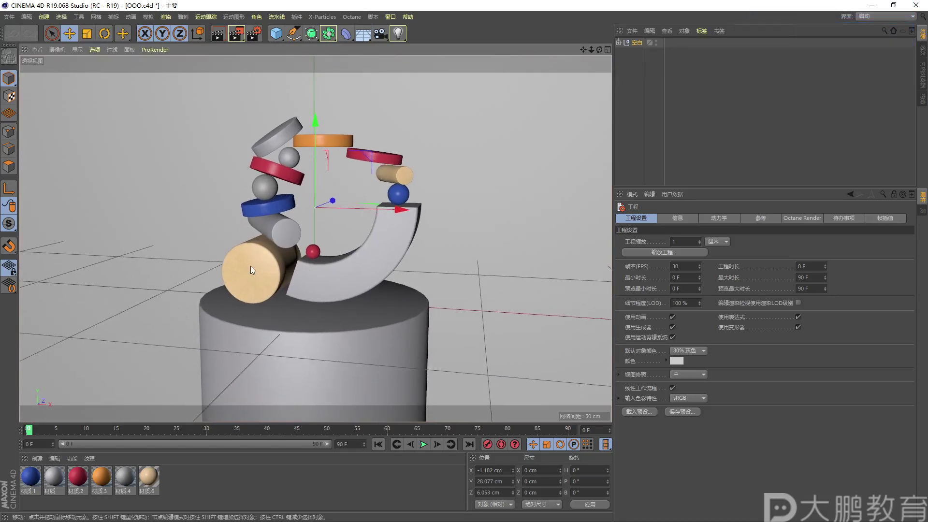
pyautogui.keyDown('alt'); pyautogui.moveTo(303, 315); pyautogui.dragTo(318, 314); pyautogui.keyUp('alt')
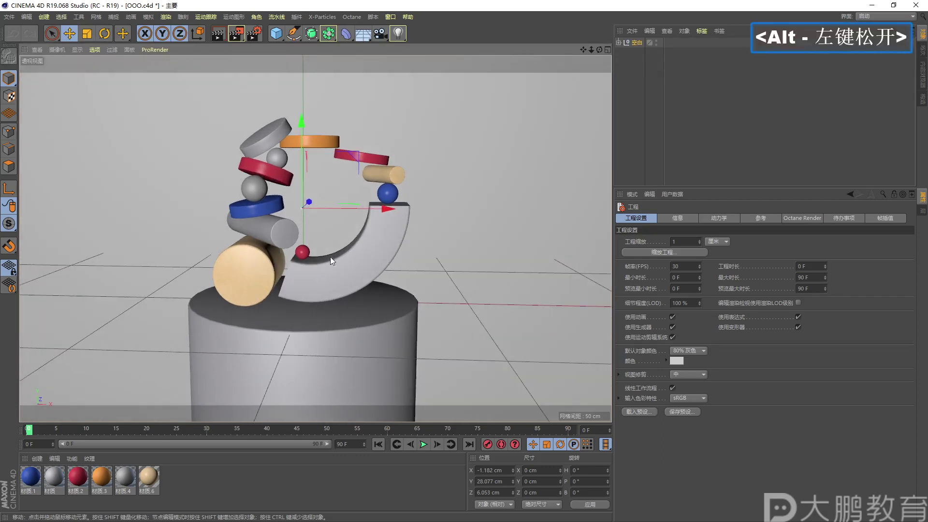
# Try to render the scene to the Picture Viewer, agreeing to overwrite OOOo.jpg, and close the viewer
pyautogui.click(240, 35)
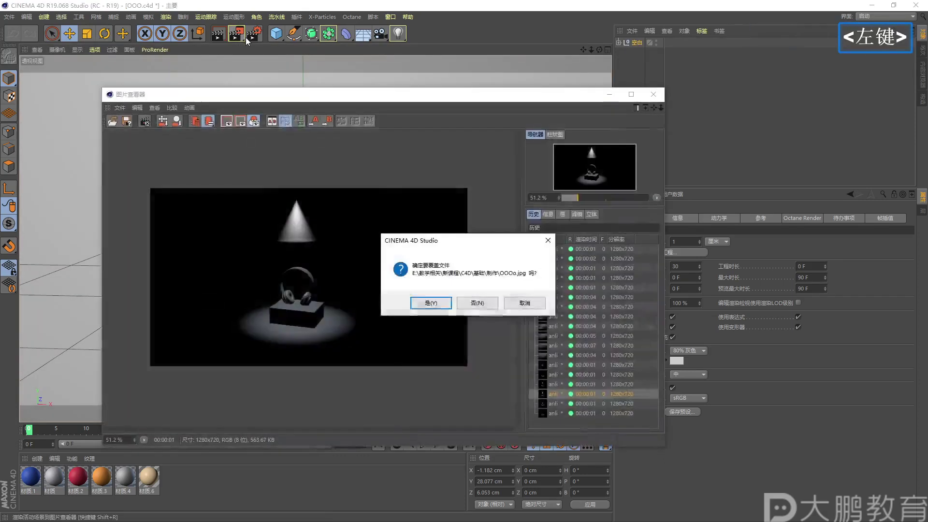
pyautogui.click(429, 303)
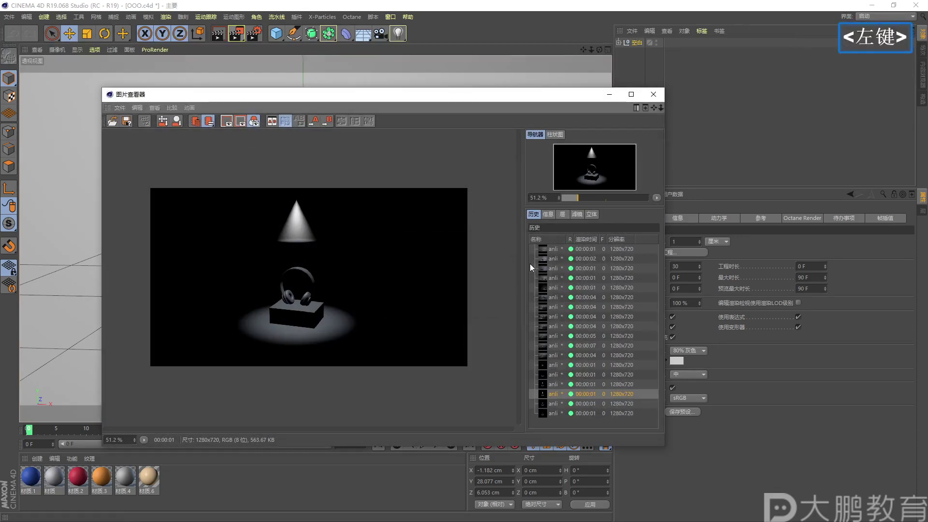
pyautogui.click(653, 95)
# Open the render settings, look through the renderer choices, keep ProRender and circle it in red
pyautogui.click(252, 35)
pyautogui.click(142, 116)
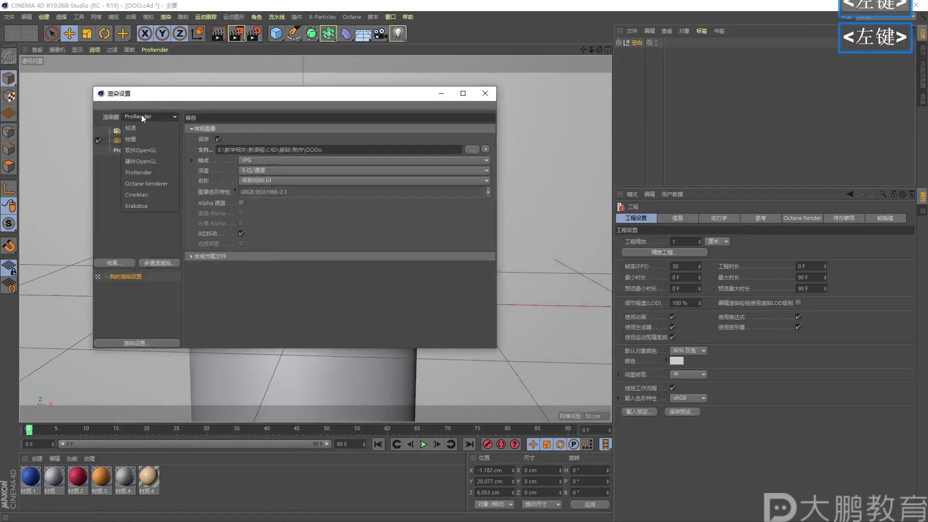
pyautogui.click(121, 173)
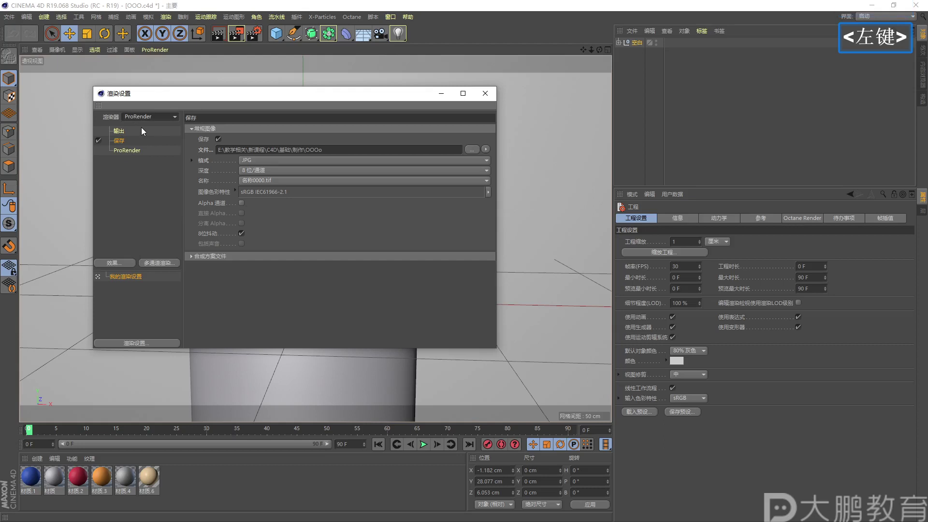
pyautogui.press('F2')
pyautogui.moveTo(140, 108)
pyautogui.mouseDown()
pyautogui.moveTo(128, 126)
pyautogui.moveTo(140, 107)
pyautogui.mouseUp()
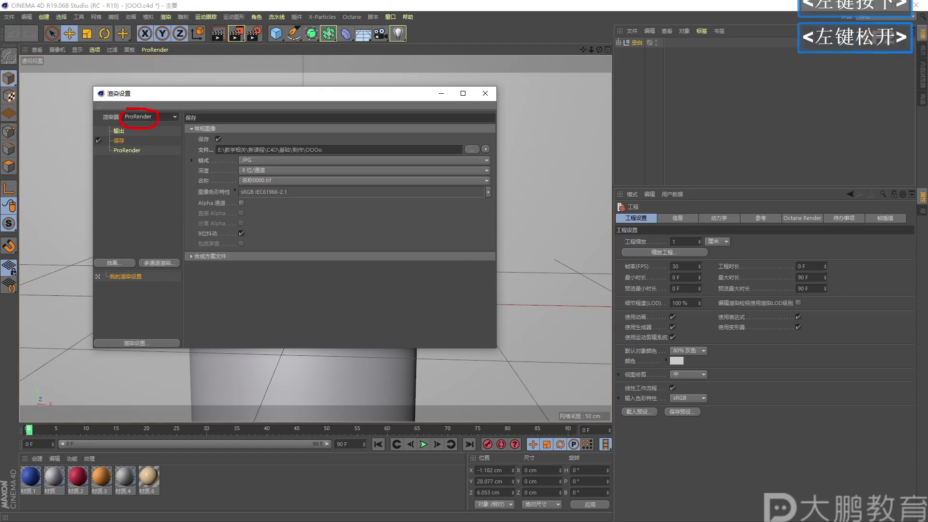
pyautogui.press('F2')
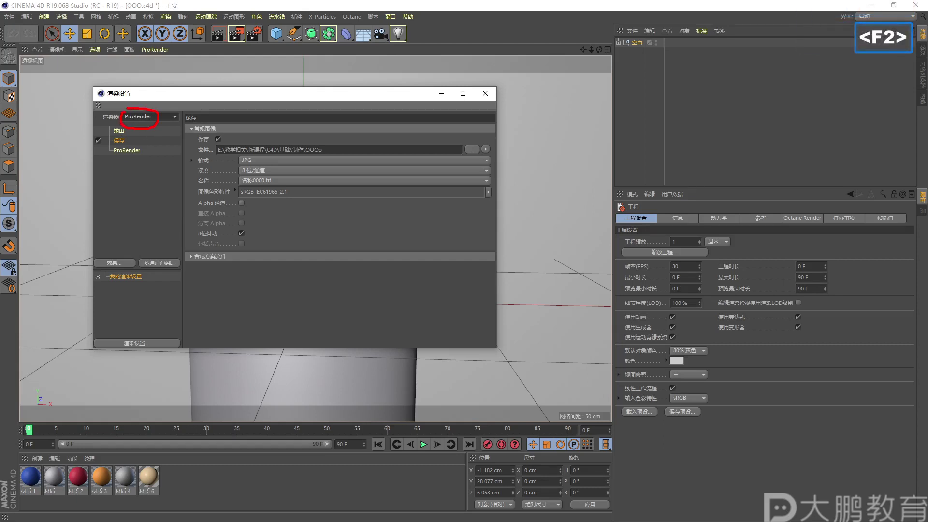
# Mark the viewport's ProRender entry with a red circle and cross, and set the renderer to Physical (物理)
pyautogui.moveTo(133, 56); pyautogui.dragTo(139, 42)
pyautogui.moveTo(196, 47); pyautogui.dragTo(182, 67)
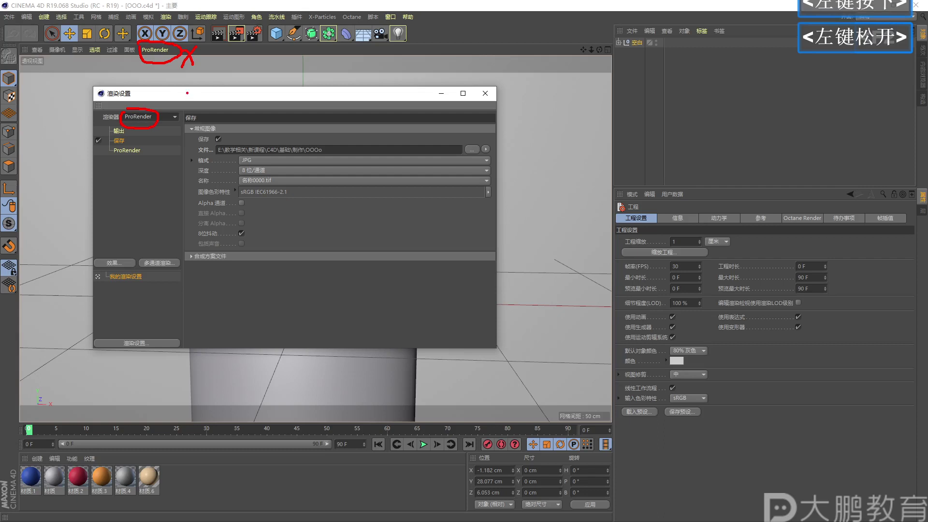
pyautogui.press('F2')
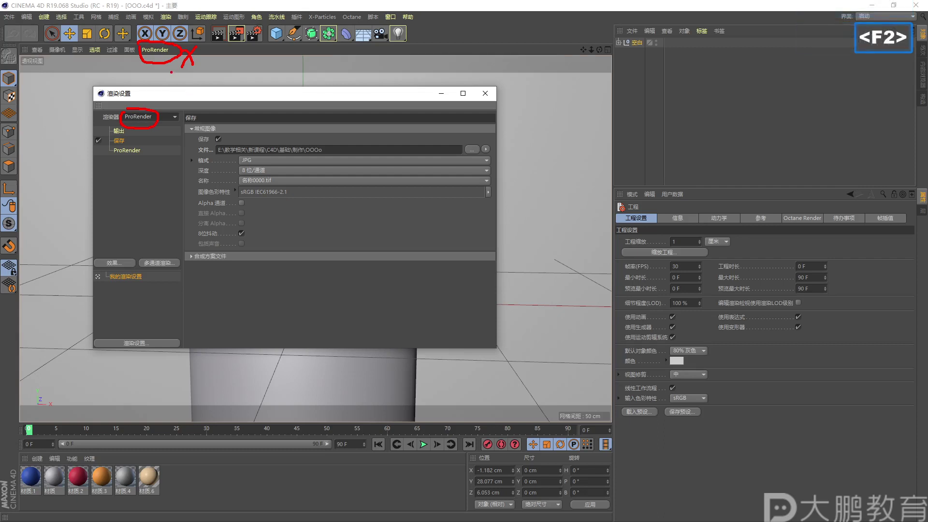
pyautogui.press('Escape')
pyautogui.click(148, 118)
pyautogui.click(140, 140)
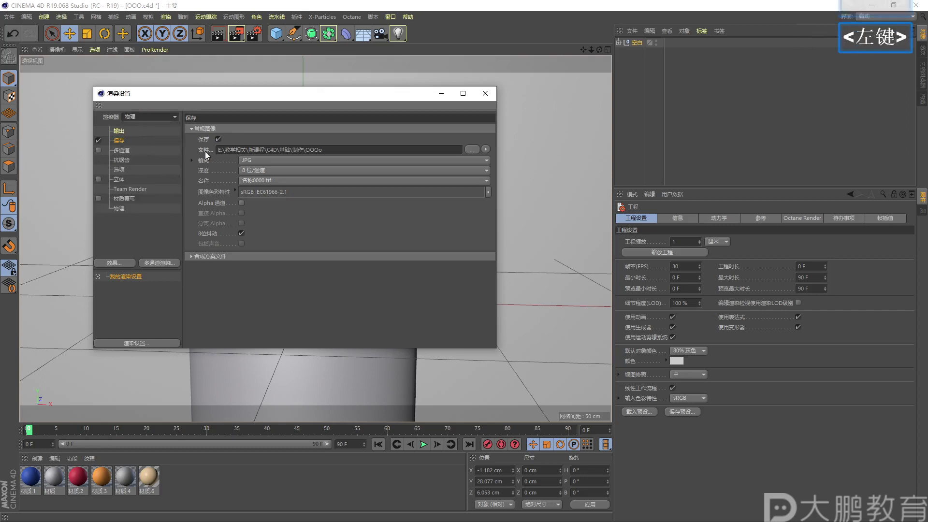
# Clear the output file path, disable saving of the regular image, and close the render settings
pyautogui.click(218, 139)
pyautogui.click(218, 140)
pyautogui.click(319, 148)
pyautogui.moveTo(319, 145); pyautogui.dragTo(150, 163)
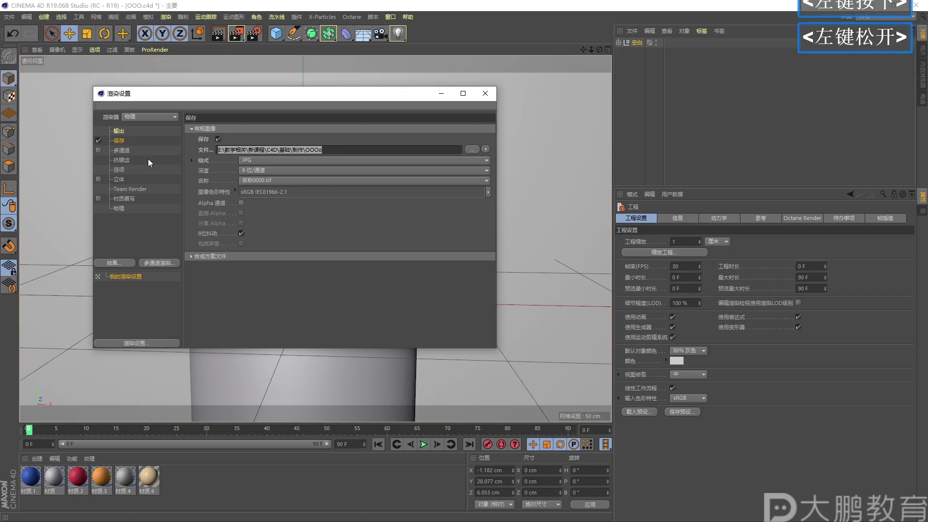
pyautogui.press('BackSpace')
pyautogui.click(216, 141)
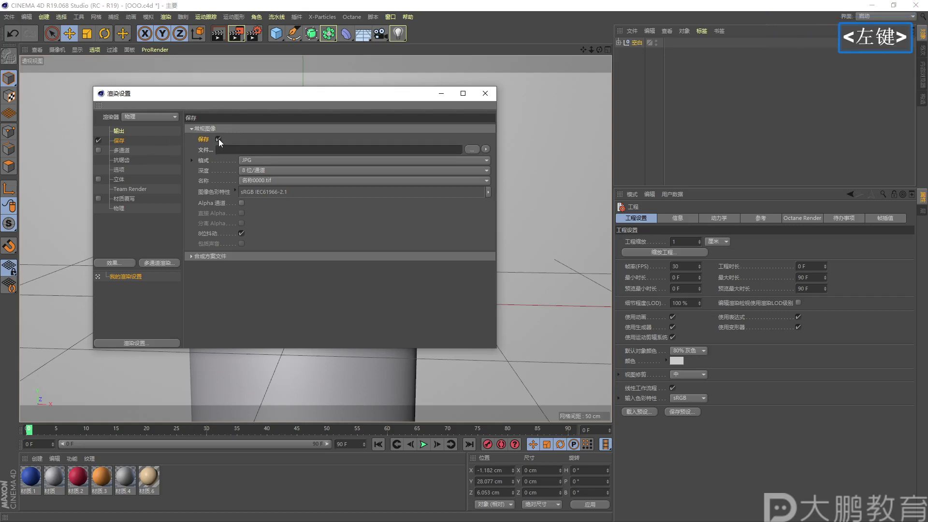
pyautogui.click(218, 139)
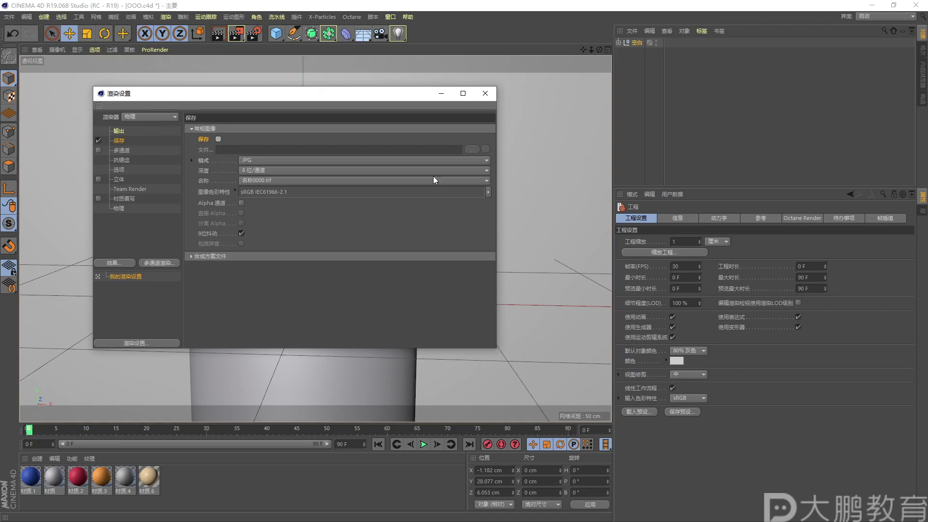
pyautogui.click(485, 93)
# Render the scene to the Picture Viewer and remove all images from its history, agreeing to discard the unsaved files
pyautogui.keyDown('alt'); pyautogui.moveTo(275, 259); pyautogui.dragTo(272, 281); pyautogui.keyUp('alt')
pyautogui.click(236, 33)
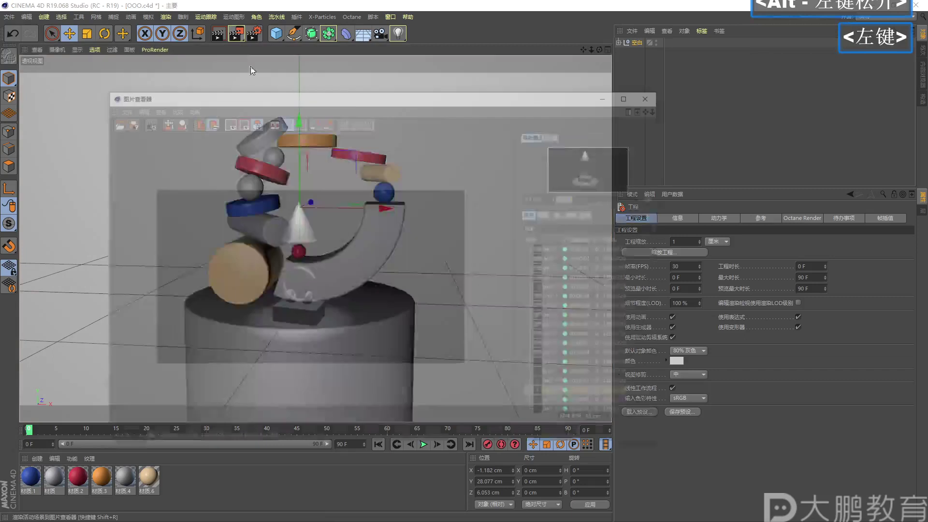
pyautogui.click(551, 414)
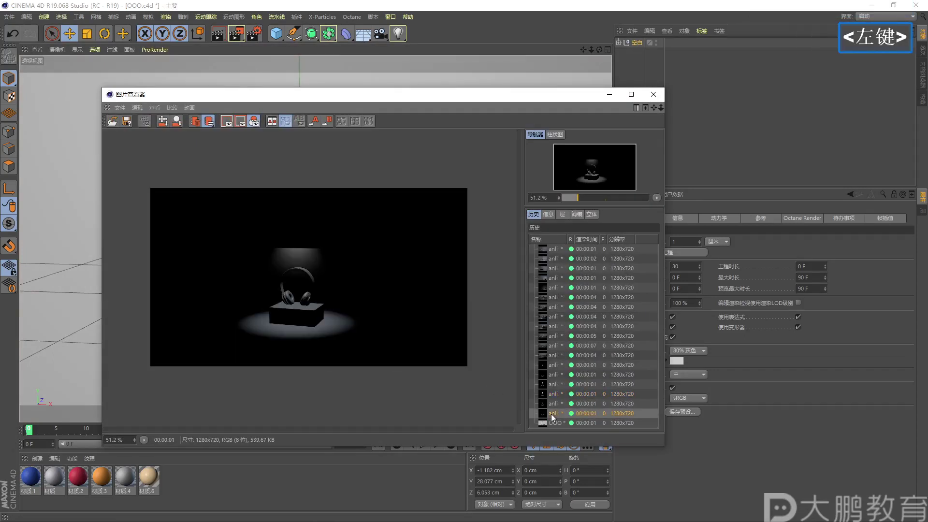
pyautogui.keyDown('shift'); pyautogui.click(553, 251); pyautogui.keyUp('shift')
pyautogui.rightClick(553, 250)
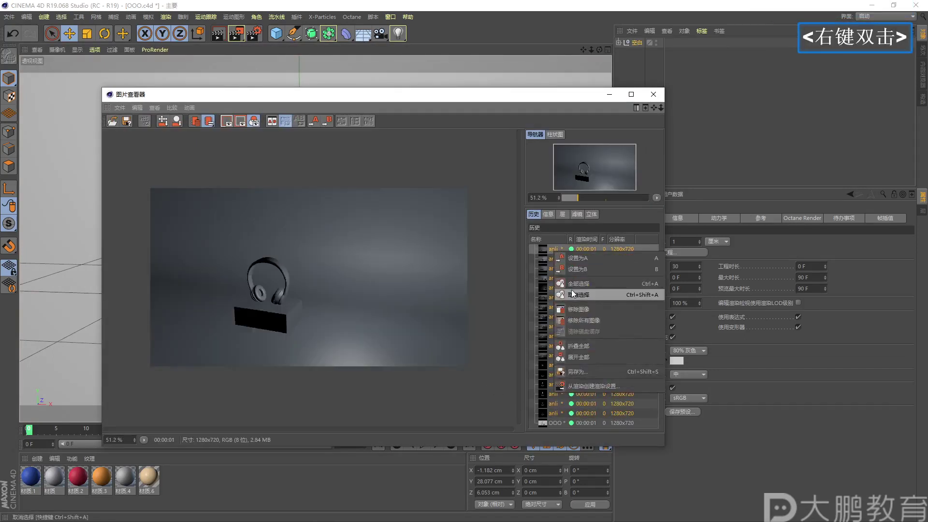
pyautogui.click(582, 320)
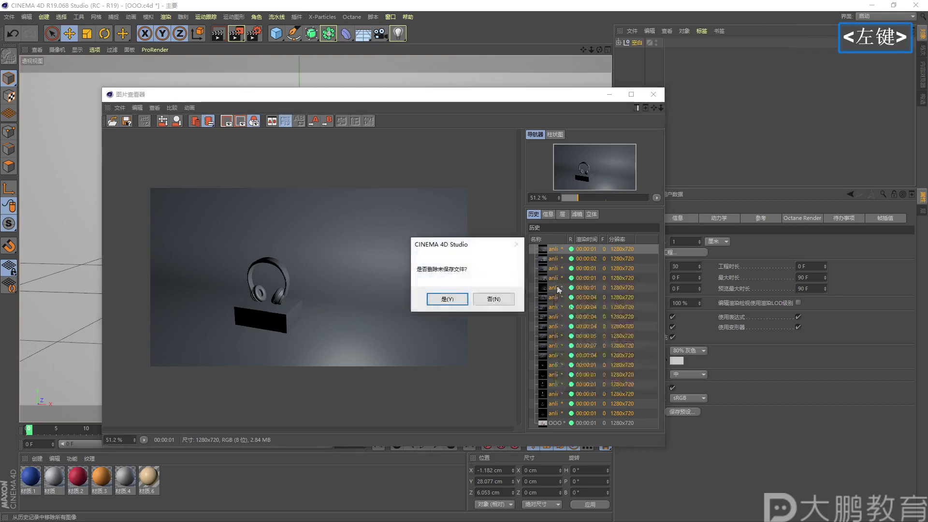
pyautogui.click(447, 299)
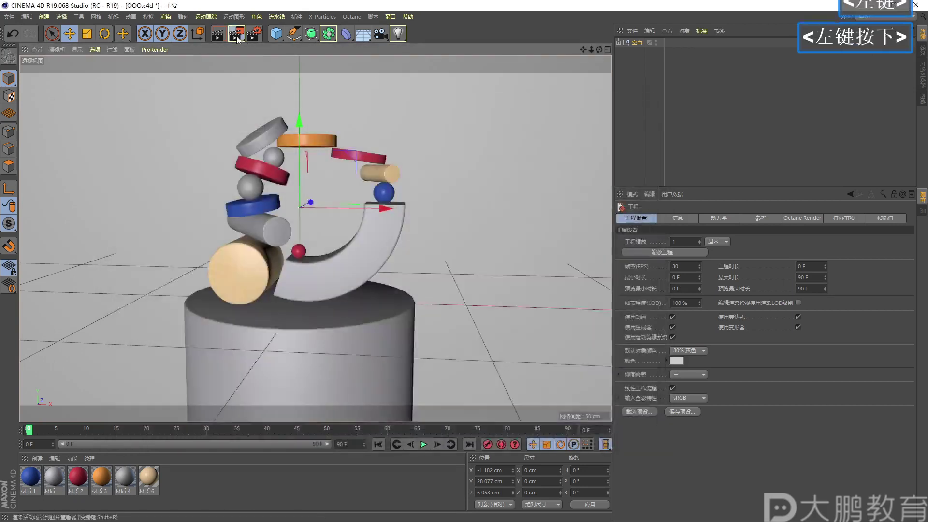
# Render the scene to the Picture Viewer again, inspect the image enlarged, and close the viewer
pyautogui.click(236, 33)
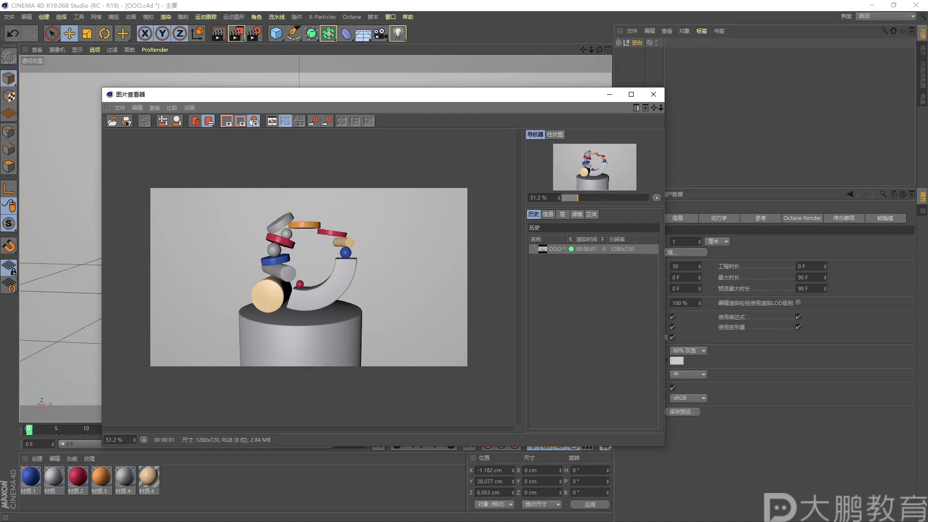
pyautogui.scroll(1, 308, 269)
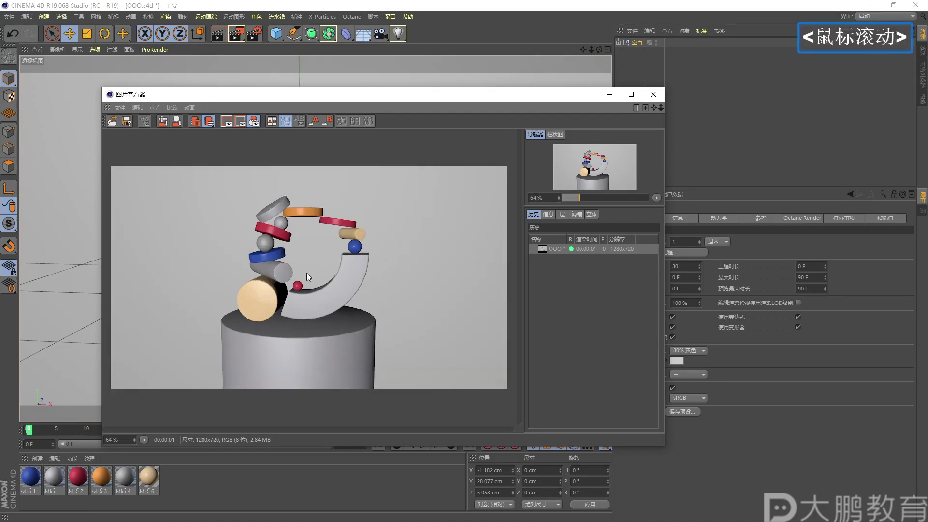
pyautogui.scroll(-1, 307, 273)
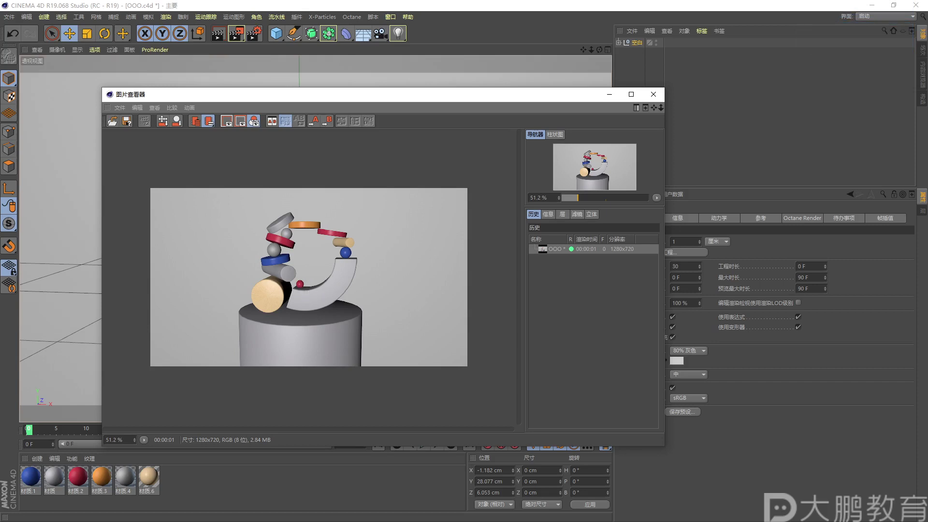
pyautogui.scroll(1, 307, 271)
pyautogui.click(653, 93)
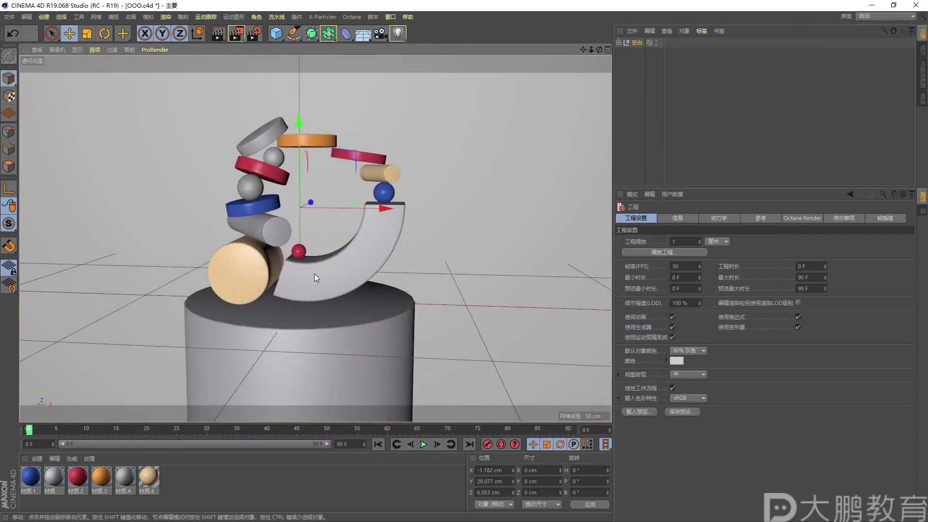
# Render the scene from the current view and from a slightly rotated view, and compare the renders in the history
pyautogui.click(236, 35)
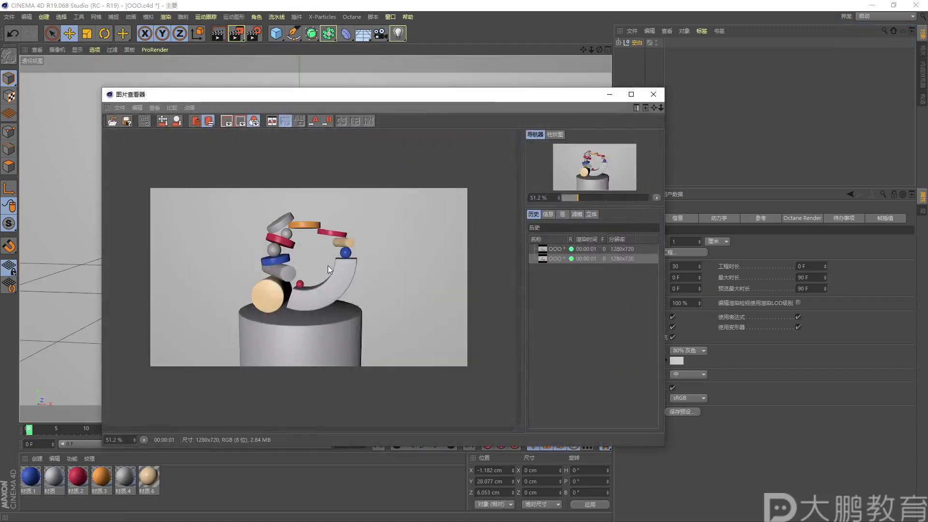
pyautogui.click(653, 94)
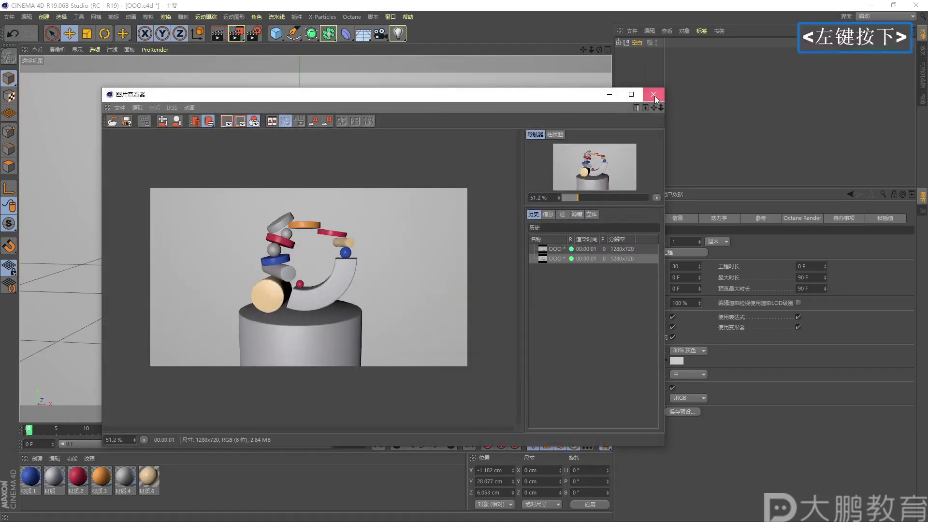
pyautogui.keyDown('alt'); pyautogui.moveTo(347, 296); pyautogui.dragTo(337, 294); pyautogui.keyUp('alt')
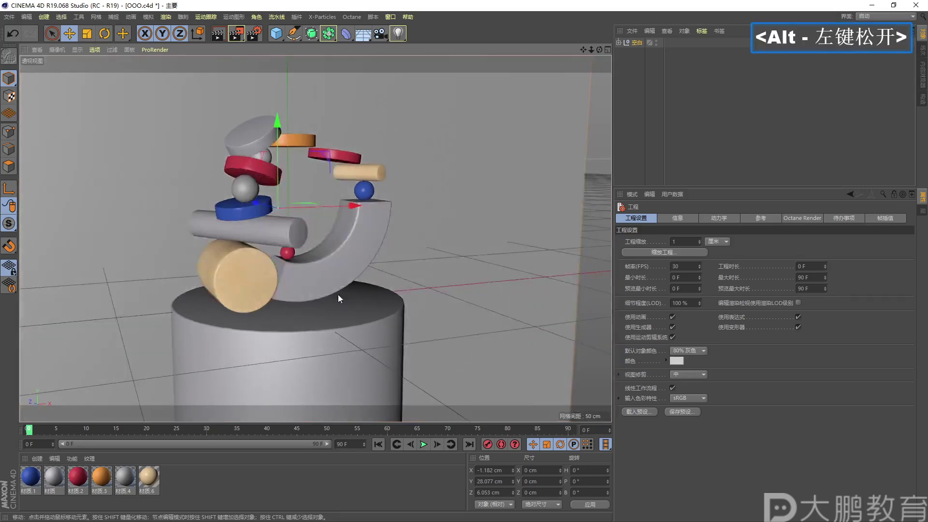
pyautogui.click(235, 36)
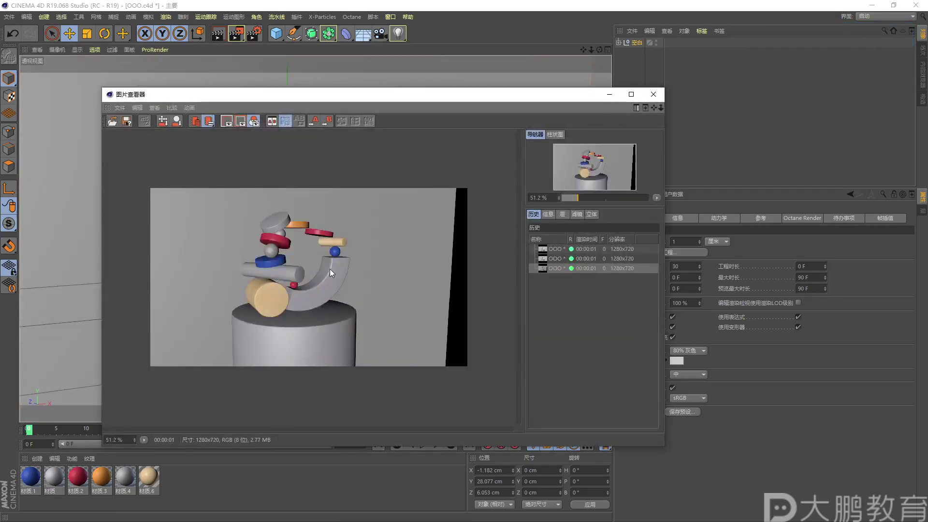
pyautogui.click(555, 259)
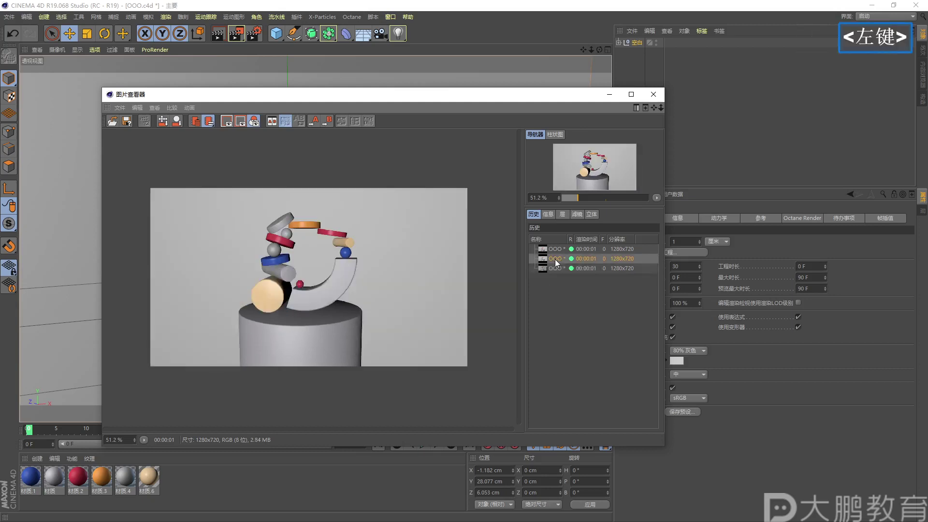
pyautogui.click(556, 250)
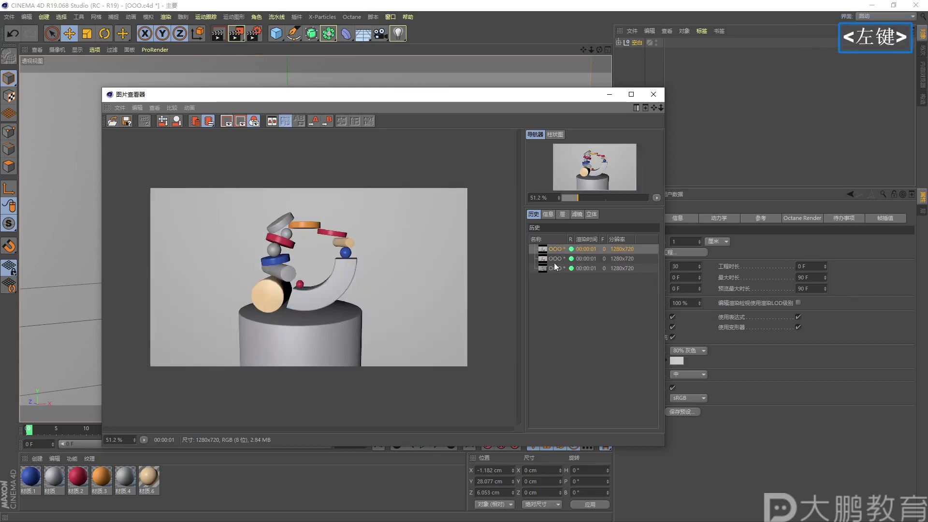
pyautogui.click(556, 268)
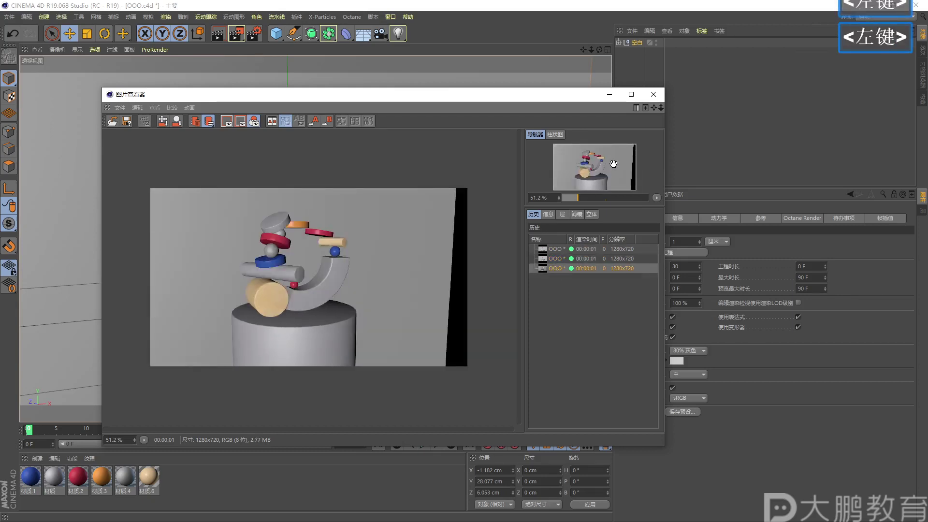
pyautogui.click(654, 94)
# Reframe the stacked shapes from the front and mark the camera tool in red on the magnified screen
pyautogui.keyDown('alt'); pyautogui.moveTo(317, 277); pyautogui.dragTo(269, 277); pyautogui.keyUp('alt')
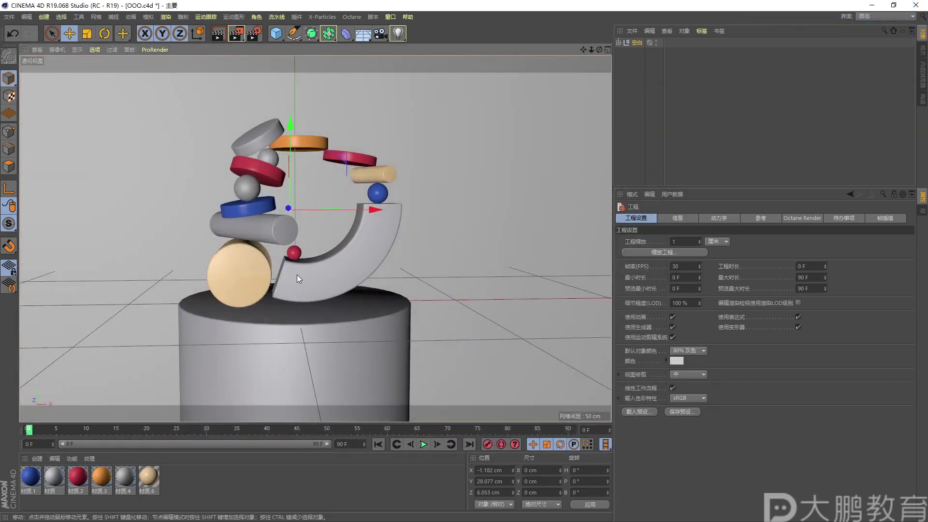
pyautogui.keyDown('alt'); pyautogui.moveTo(307, 275); pyautogui.dragTo(323, 256, button='right'); pyautogui.keyUp('alt')
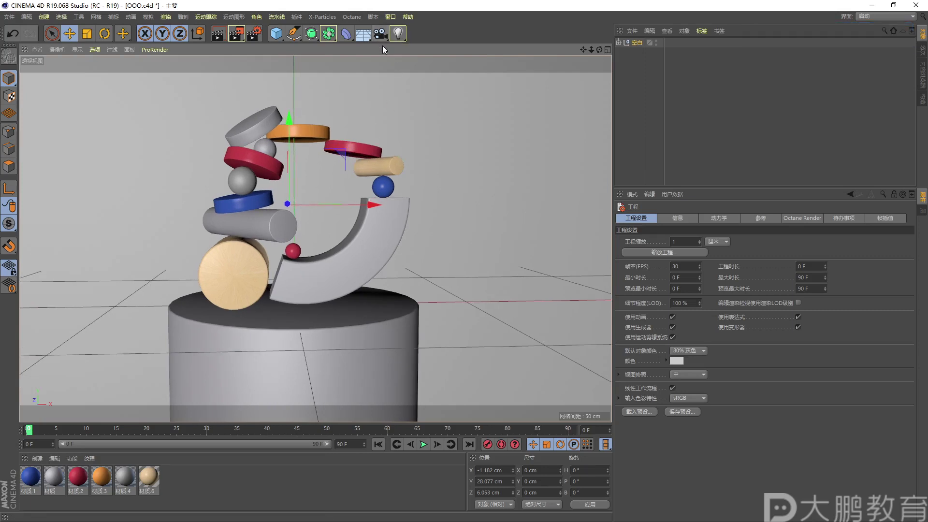
pyautogui.press('F2')
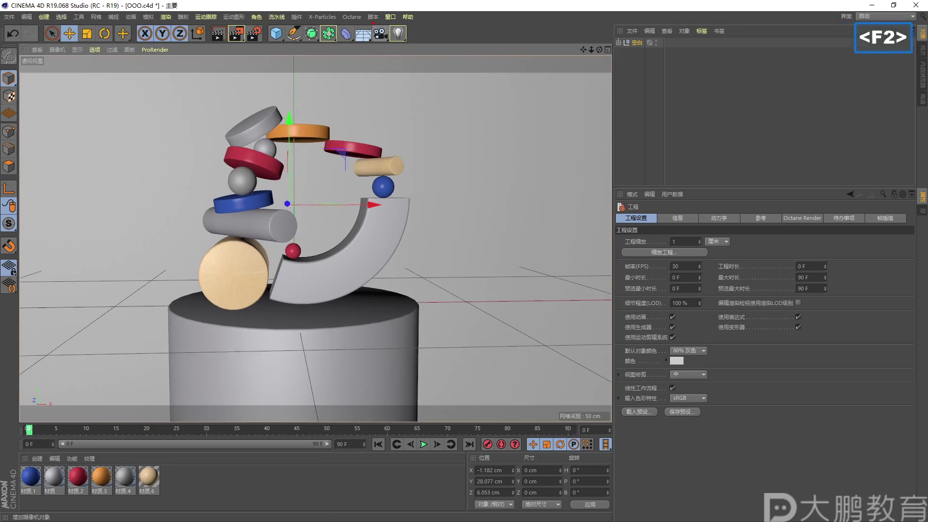
pyautogui.press('Escape')
pyautogui.press('F1')
pyautogui.doubleClick(447, 51)
pyautogui.moveTo(446, 51); pyautogui.dragTo(497, 73)
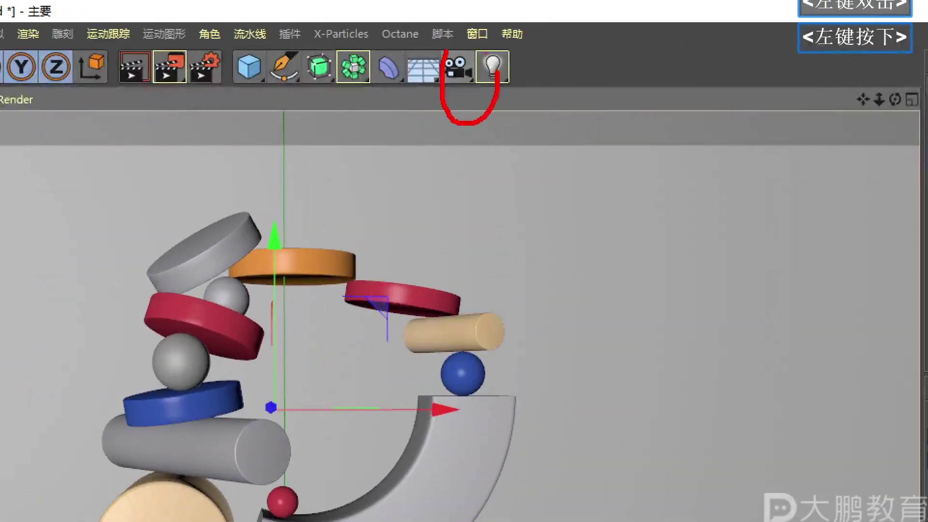
pyautogui.press('Escape')
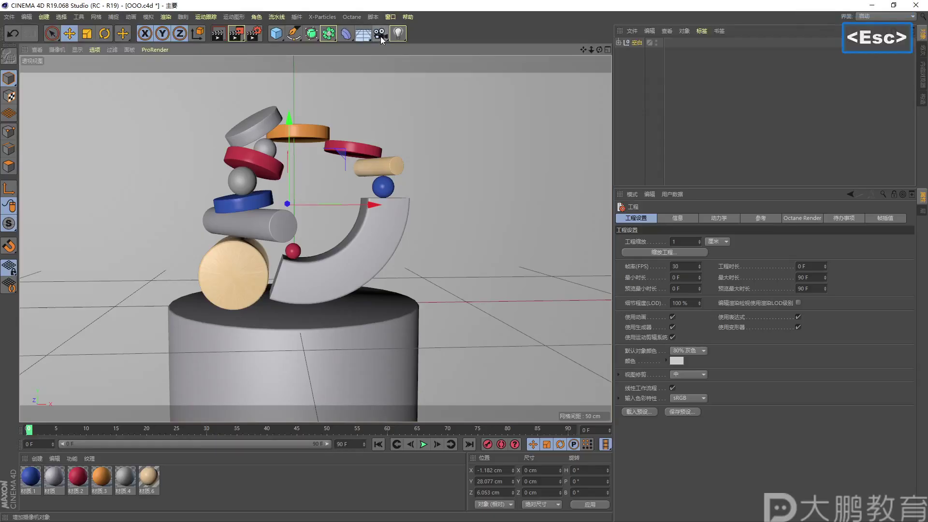
# Add a camera from the current view and examine its position relative to the pedestal and backdrop from outside
pyautogui.click(380, 35)
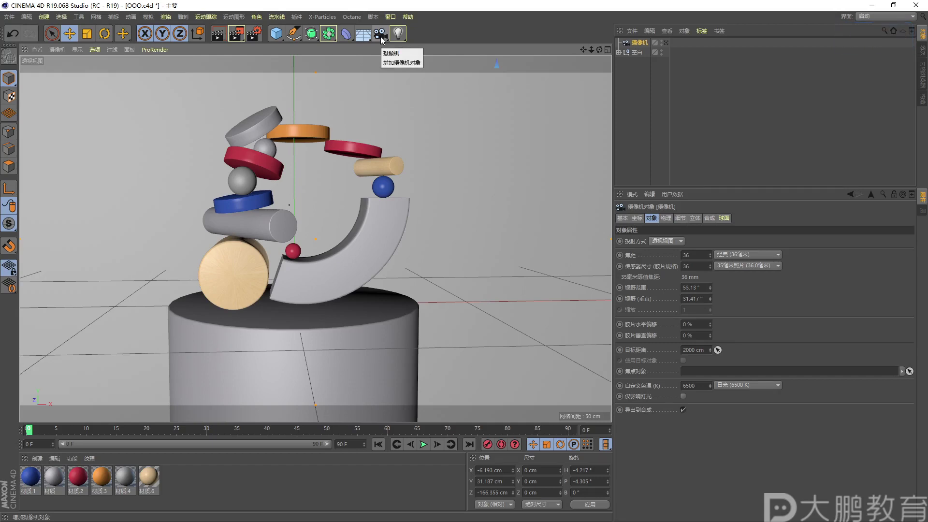
pyautogui.press('alt')
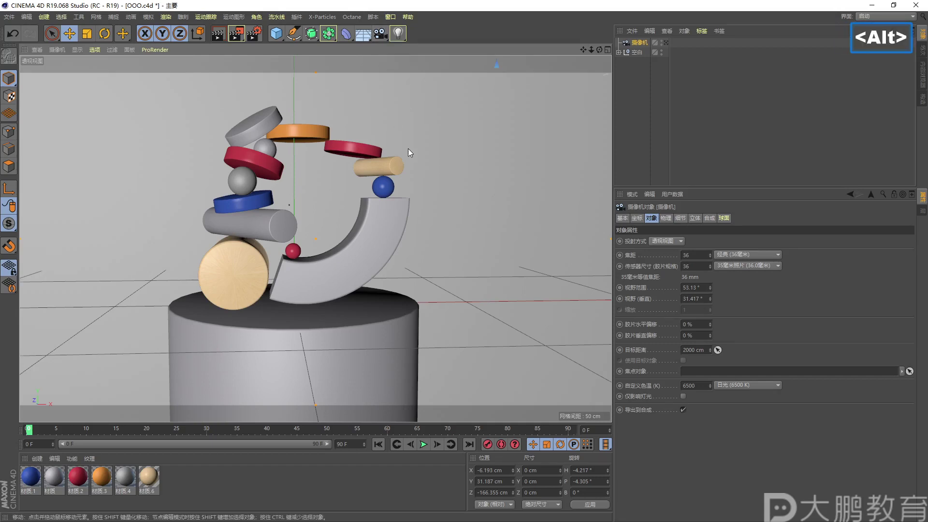
pyautogui.keyDown('alt'); pyautogui.moveTo(408, 149); pyautogui.dragTo(364, 202, button='right'); pyautogui.keyUp('alt')
pyautogui.keyDown('alt'); pyautogui.moveTo(363, 202); pyautogui.dragTo(430, 210); pyautogui.keyUp('alt')
pyautogui.keyDown('alt'); pyautogui.moveTo(430, 209); pyautogui.dragTo(425, 201, button='right'); pyautogui.keyUp('alt')
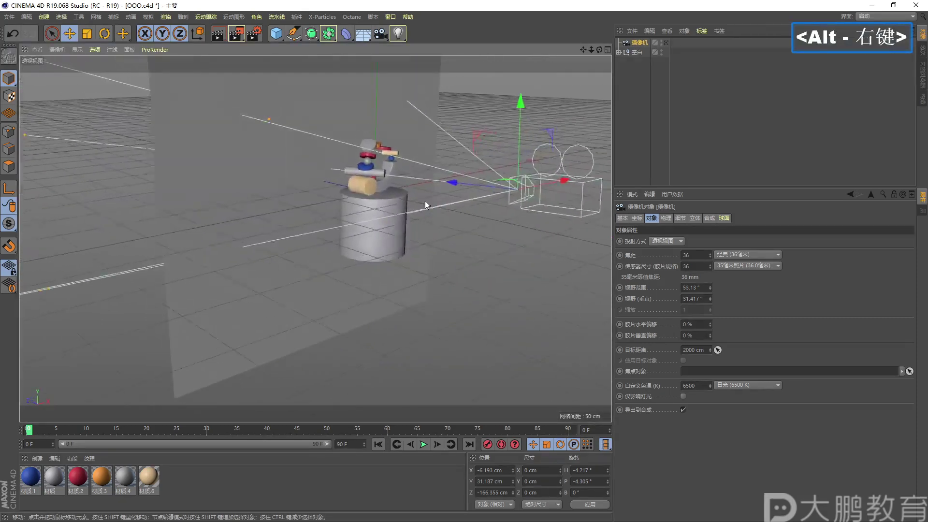
pyautogui.keyDown('alt'); pyautogui.moveTo(425, 201); pyautogui.dragTo(372, 204); pyautogui.keyUp('alt')
pyautogui.keyDown('alt'); pyautogui.moveTo(372, 204); pyautogui.dragTo(358, 190, button='right'); pyautogui.keyUp('alt')
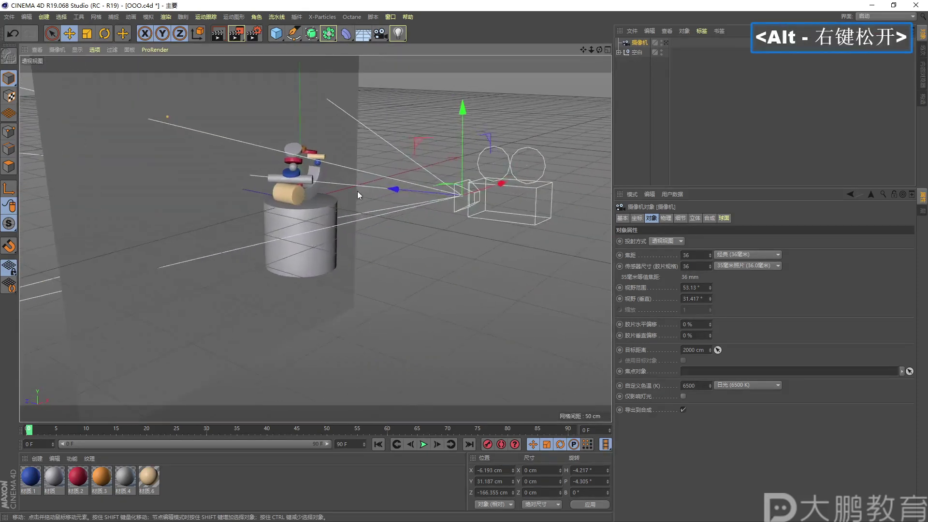
pyautogui.keyDown('alt'); pyautogui.moveTo(358, 190); pyautogui.dragTo(349, 181, button='middle'); pyautogui.keyUp('alt')
pyautogui.keyDown('alt'); pyautogui.moveTo(395, 192); pyautogui.dragTo(407, 191, button='right'); pyautogui.keyUp('alt')
pyautogui.keyDown('alt'); pyautogui.moveTo(352, 193); pyautogui.dragTo(375, 192, button='middle'); pyautogui.keyUp('alt')
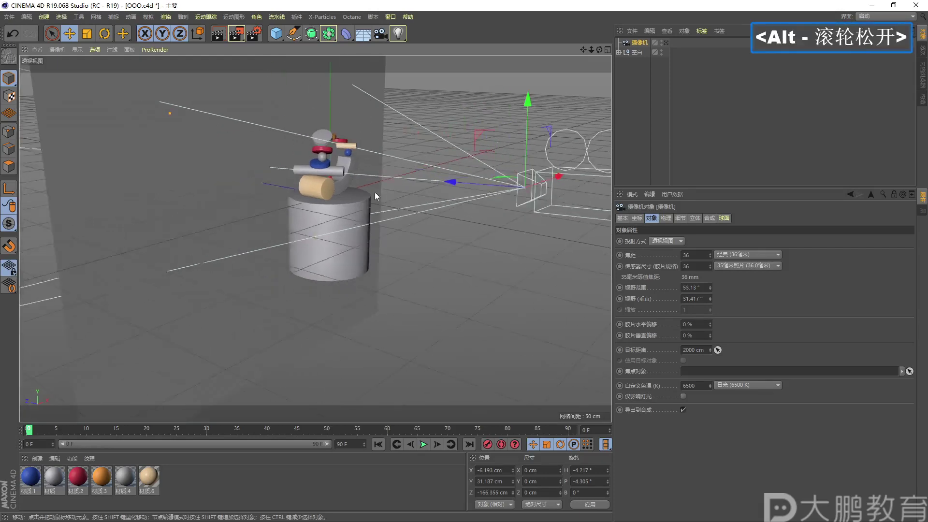
pyautogui.keyDown('alt'); pyautogui.moveTo(428, 182); pyautogui.dragTo(375, 193, button='right'); pyautogui.keyUp('alt')
pyautogui.keyDown('alt'); pyautogui.moveTo(375, 193); pyautogui.dragTo(359, 193); pyautogui.keyUp('alt')
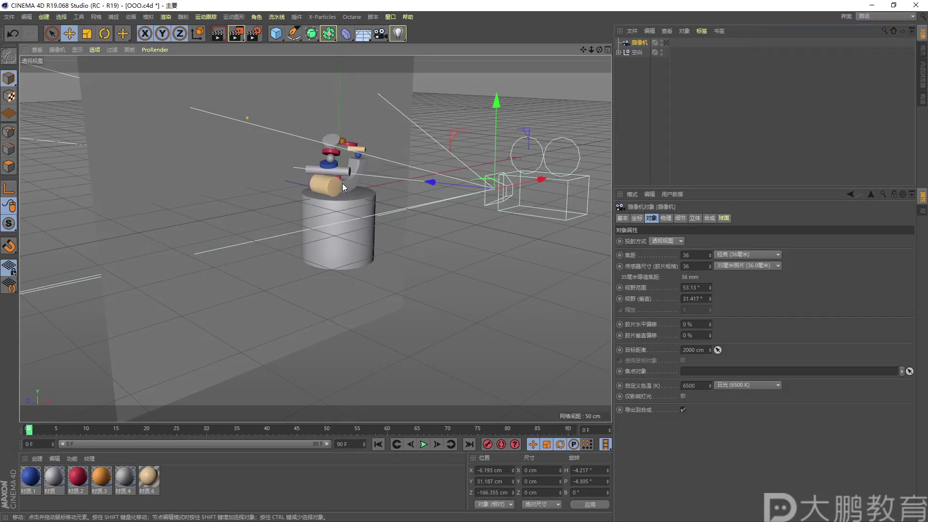
# Delete the camera and sketch a temporary red line beside the pedestal to indicate the viewing direction
pyautogui.click(639, 42)
pyautogui.press('Delete')
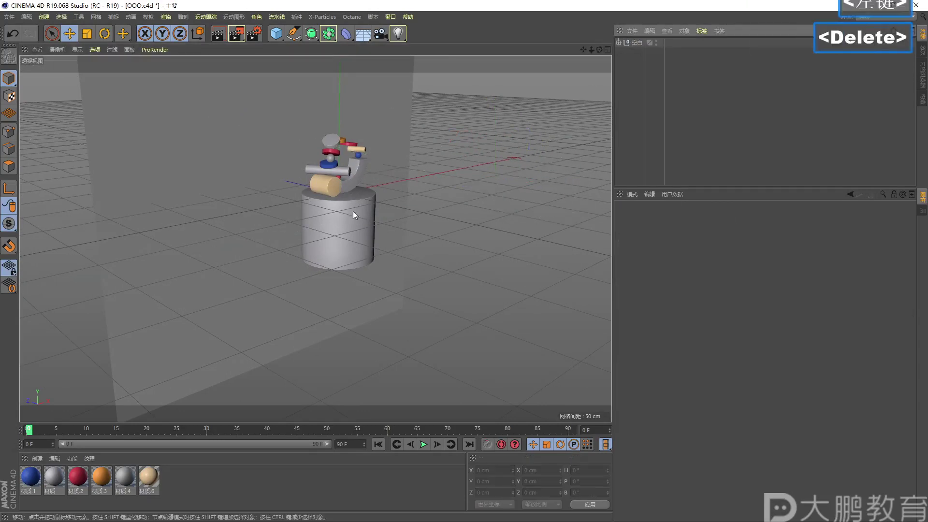
pyautogui.press('F2')
pyautogui.moveTo(304, 304); pyautogui.dragTo(316, 221)
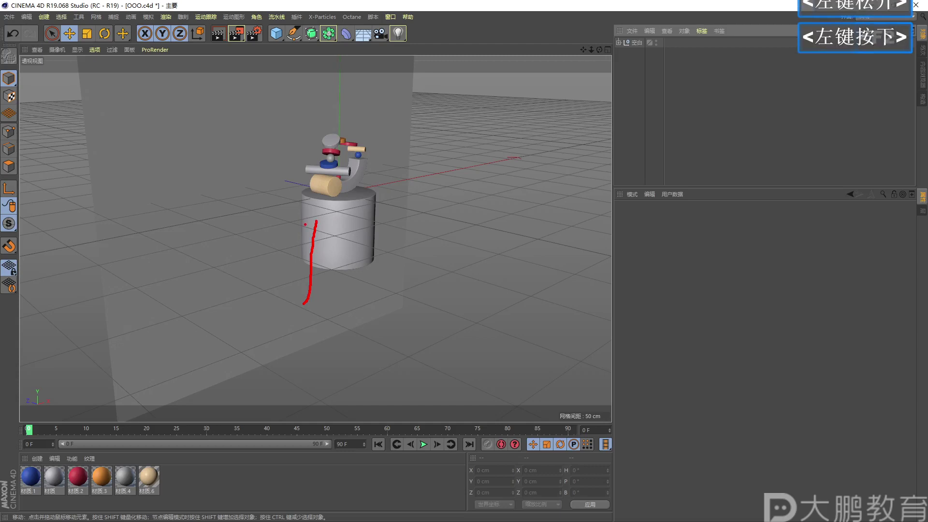
pyautogui.press('Escape')
# Add a camera from the current oblique view and examine its placement in front of the pedestal and backdrop
pyautogui.click(376, 38)
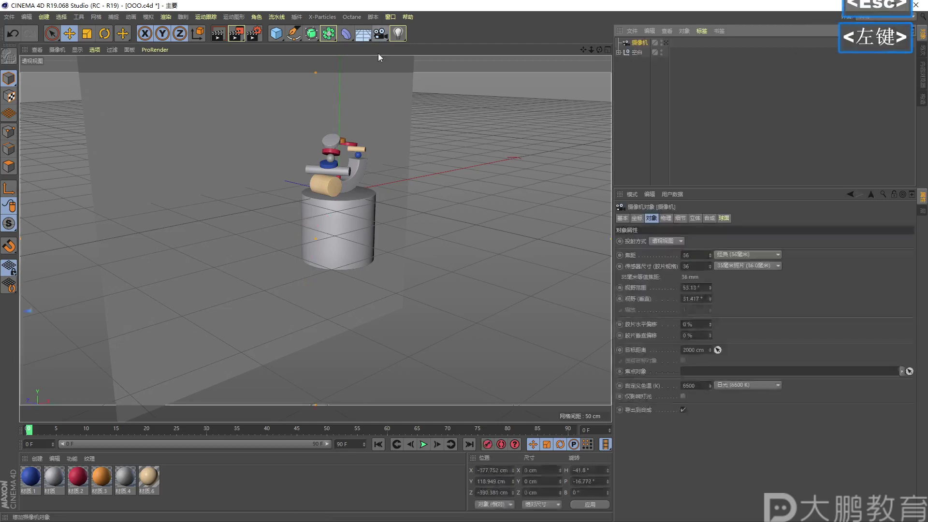
pyautogui.keyDown('alt'); pyautogui.moveTo(402, 188); pyautogui.dragTo(389, 215, button='right'); pyautogui.keyUp('alt')
pyautogui.keyDown('alt'); pyautogui.moveTo(389, 215); pyautogui.dragTo(408, 219); pyautogui.keyUp('alt')
pyautogui.keyDown('alt'); pyautogui.moveTo(408, 219); pyautogui.dragTo(407, 213, button='right'); pyautogui.keyUp('alt')
pyautogui.keyDown('alt'); pyautogui.moveTo(407, 214); pyautogui.dragTo(381, 214, button='middle'); pyautogui.keyUp('alt')
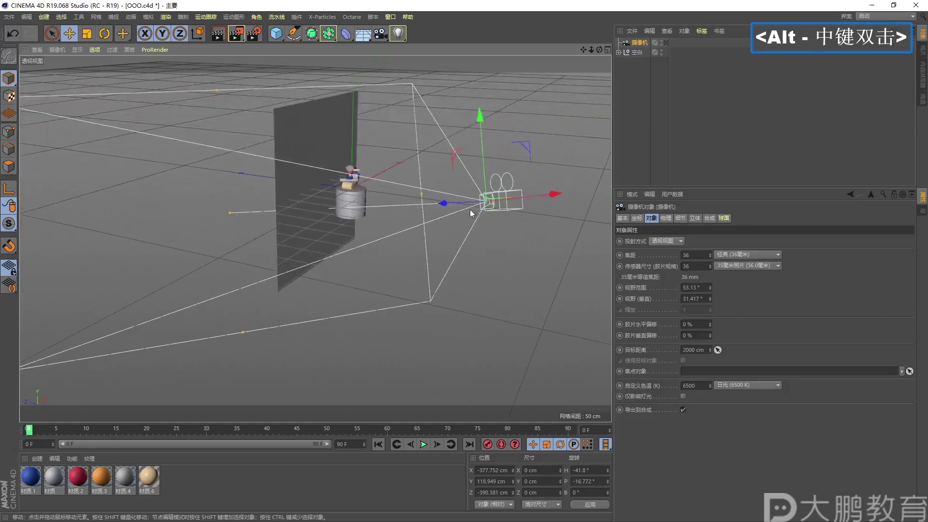
# Reset the camera's X, Y and Z position to 0 cm and its heading and pitch to 0°
pyautogui.keyDown('alt'); pyautogui.moveTo(472, 213); pyautogui.dragTo(436, 210); pyautogui.keyUp('alt')
pyautogui.keyDown('alt'); pyautogui.moveTo(436, 209); pyautogui.dragTo(456, 150, button='right'); pyautogui.keyUp('alt')
pyautogui.keyDown('alt'); pyautogui.moveTo(455, 154); pyautogui.dragTo(426, 175, button='middle'); pyautogui.keyUp('alt')
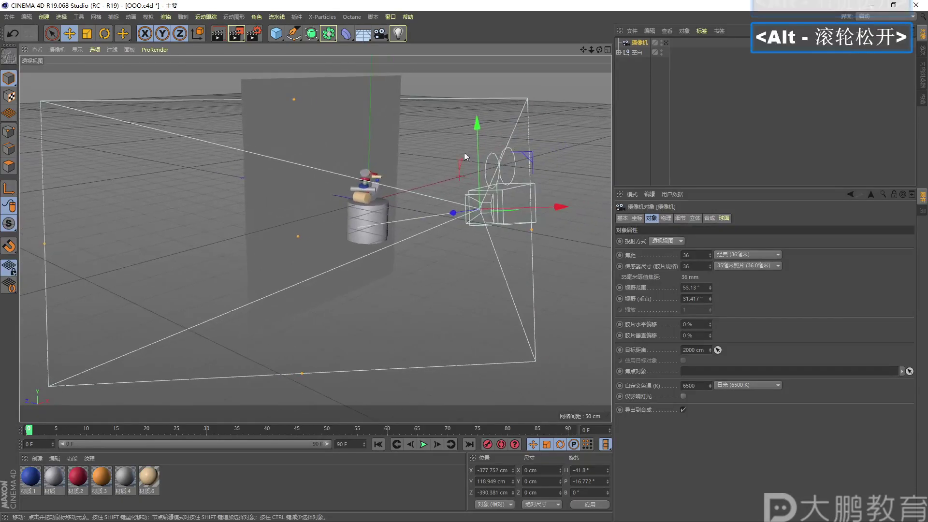
pyautogui.click(637, 218)
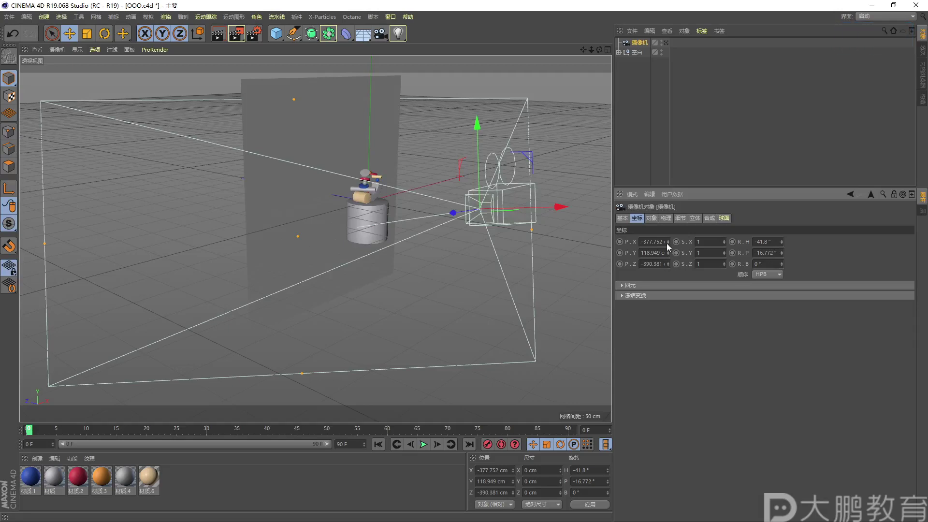
pyautogui.rightClick(667, 243)
pyautogui.rightClick(668, 253)
pyautogui.rightClick(669, 263)
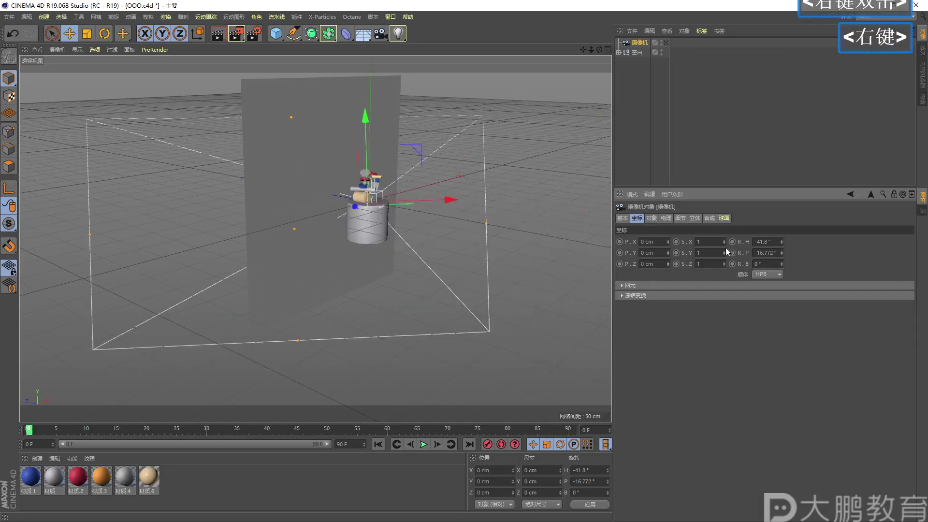
pyautogui.rightClick(782, 241)
pyautogui.rightClick(782, 252)
# Pull the camera back along its Z axis to about -286.75 cm, in front of the pedestal
pyautogui.keyDown('alt'); pyautogui.moveTo(457, 252); pyautogui.dragTo(451, 241); pyautogui.keyUp('alt')
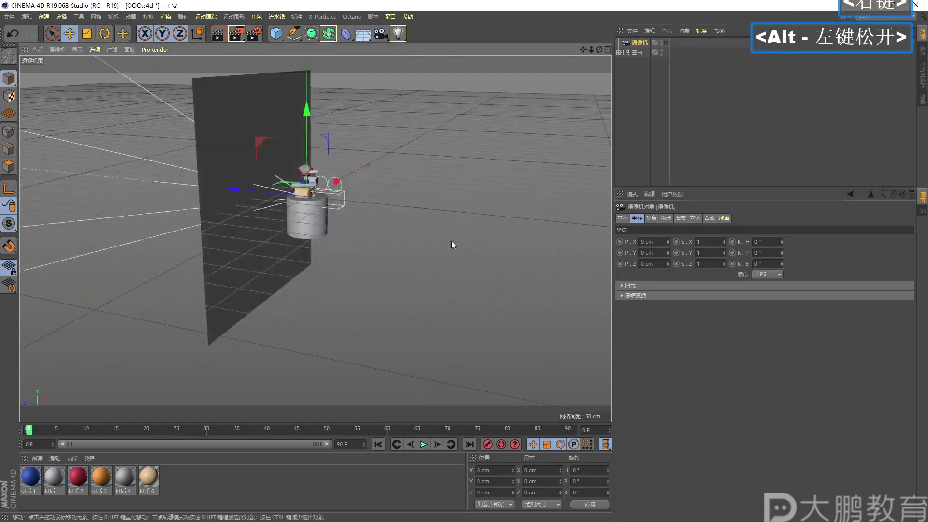
pyautogui.keyDown('alt'); pyautogui.moveTo(383, 244); pyautogui.dragTo(455, 245, button='middle'); pyautogui.keyUp('alt')
pyautogui.keyDown('alt'); pyautogui.moveTo(457, 245); pyautogui.dragTo(471, 246, button='right'); pyautogui.keyUp('alt')
pyautogui.keyDown('alt'); pyautogui.moveTo(425, 226); pyautogui.dragTo(410, 225, button='right'); pyautogui.keyUp('alt')
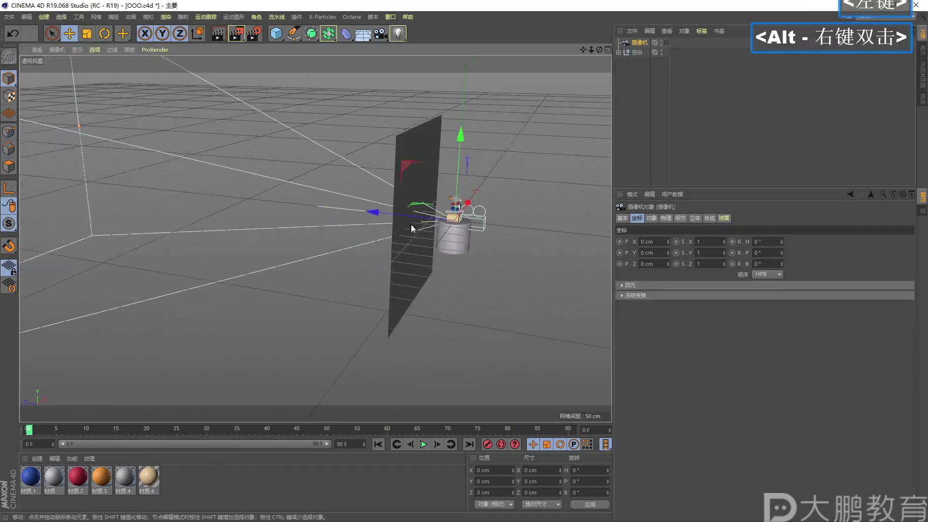
pyautogui.moveTo(370, 214); pyautogui.dragTo(500, 240)
pyautogui.keyDown('alt'); pyautogui.moveTo(457, 252); pyautogui.dragTo(361, 231, button='middle'); pyautogui.keyUp('alt')
pyautogui.keyDown('alt'); pyautogui.moveTo(361, 231); pyautogui.dragTo(320, 224); pyautogui.keyUp('alt')
pyautogui.keyDown('alt'); pyautogui.moveTo(333, 225); pyautogui.dragTo(362, 226, button='right'); pyautogui.keyUp('alt')
pyautogui.keyDown('alt'); pyautogui.moveTo(376, 241); pyautogui.dragTo(356, 245); pyautogui.keyUp('alt')
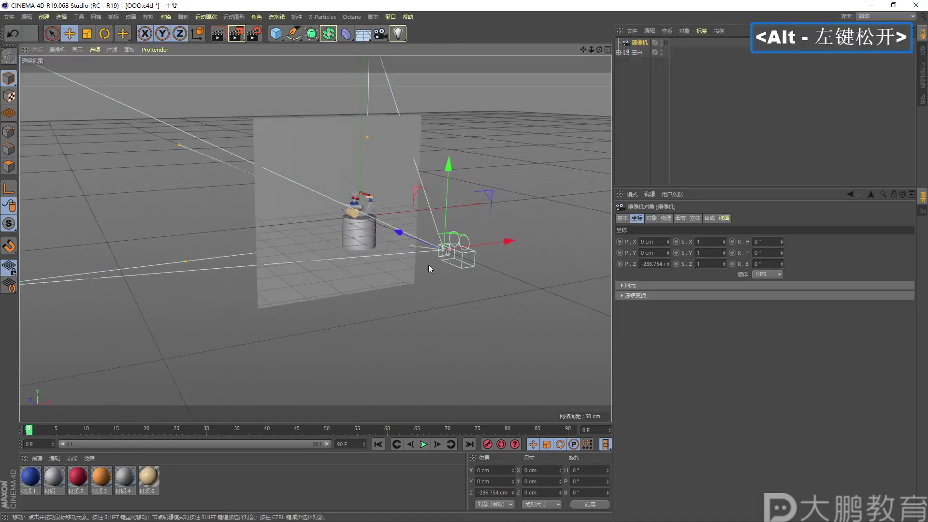
# Examine the camera's placement facing the pedestal and backdrop from several outside angles
pyautogui.keyDown('alt'); pyautogui.moveTo(379, 230); pyautogui.dragTo(353, 237, button='right'); pyautogui.keyUp('alt')
pyautogui.keyDown('alt'); pyautogui.moveTo(354, 237); pyautogui.dragTo(300, 228, button='middle'); pyautogui.keyUp('alt')
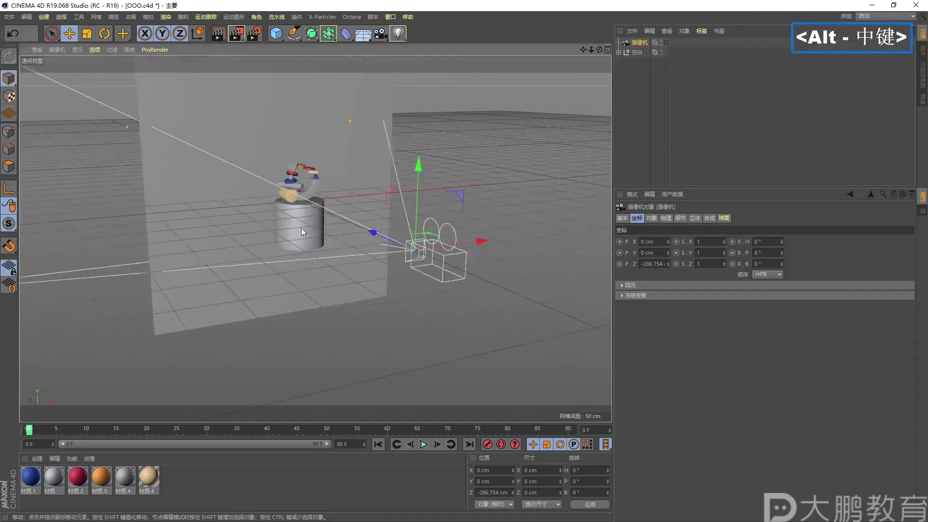
pyautogui.press('F2')
pyautogui.click(425, 262)
pyautogui.press('Escape')
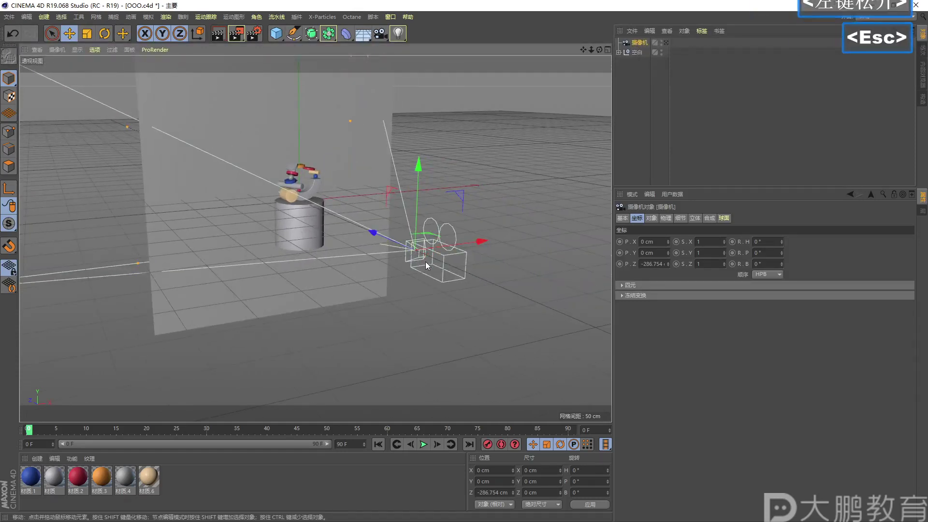
pyautogui.moveTo(427, 274)
pyautogui.keyDown('alt'); pyautogui.mouseDown()
pyautogui.moveTo(385, 258)
pyautogui.moveTo(430, 259)
pyautogui.mouseUp(); pyautogui.keyUp('alt')
pyautogui.keyDown('alt'); pyautogui.moveTo(421, 256); pyautogui.dragTo(474, 232, button='right'); pyautogui.keyUp('alt')
pyautogui.keyDown('alt'); pyautogui.moveTo(474, 232); pyautogui.dragTo(443, 218, button='middle'); pyautogui.keyUp('alt')
pyautogui.keyDown('alt'); pyautogui.moveTo(443, 218); pyautogui.dragTo(406, 223, button='right'); pyautogui.keyUp('alt')
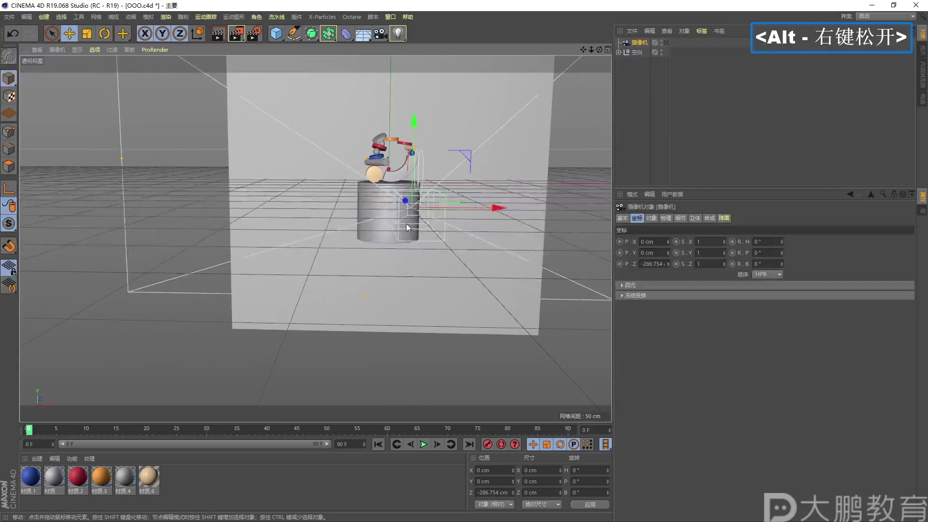
pyautogui.keyDown('alt'); pyautogui.moveTo(405, 223); pyautogui.dragTo(394, 242, button='middle'); pyautogui.keyUp('alt')
pyautogui.keyDown('alt'); pyautogui.moveTo(394, 242); pyautogui.dragTo(401, 256); pyautogui.keyUp('alt')
pyautogui.keyDown('alt'); pyautogui.moveTo(326, 264); pyautogui.dragTo(339, 261); pyautogui.keyUp('alt')
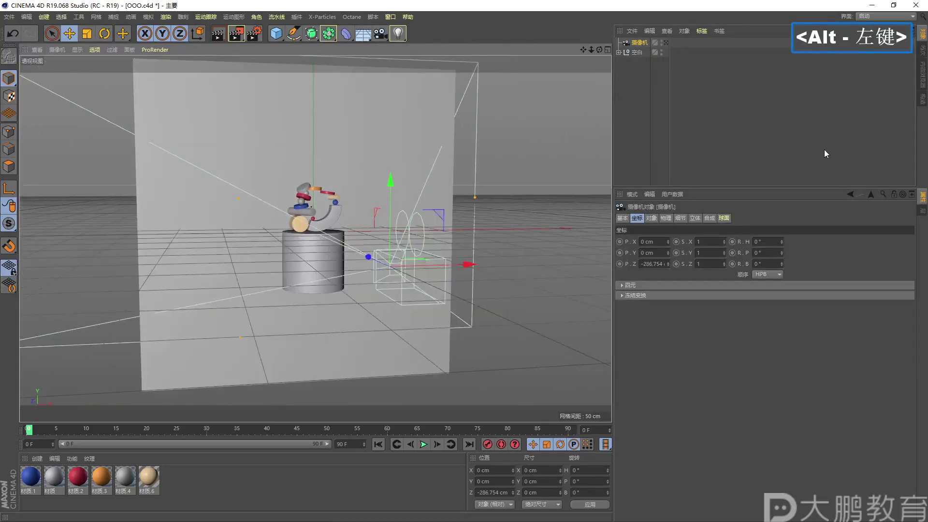
# Magnify the object list, mark the camera's entry and its view toggle in red, and clear the marks
pyautogui.press('F1')
pyautogui.click(674, 88)
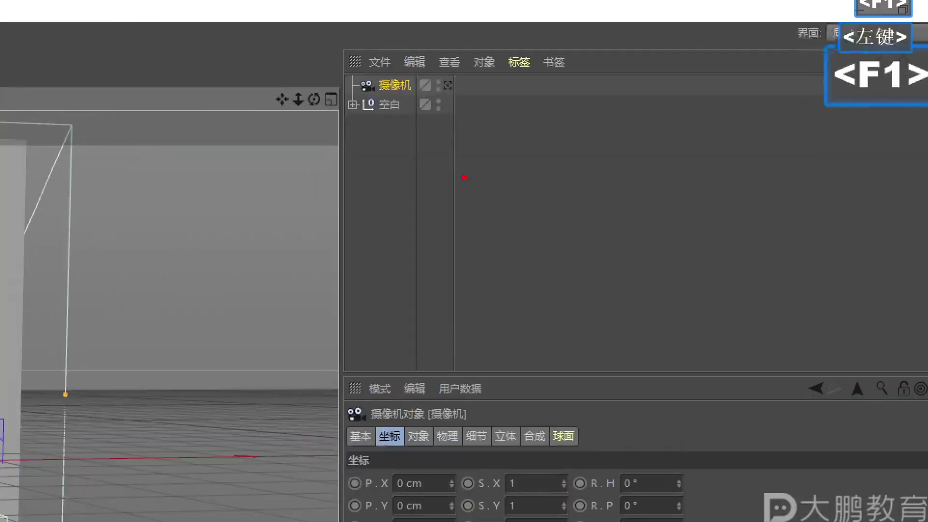
pyautogui.moveTo(333, 96)
pyautogui.mouseDown()
pyautogui.moveTo(487, 98)
pyautogui.moveTo(429, 64)
pyautogui.mouseUp()
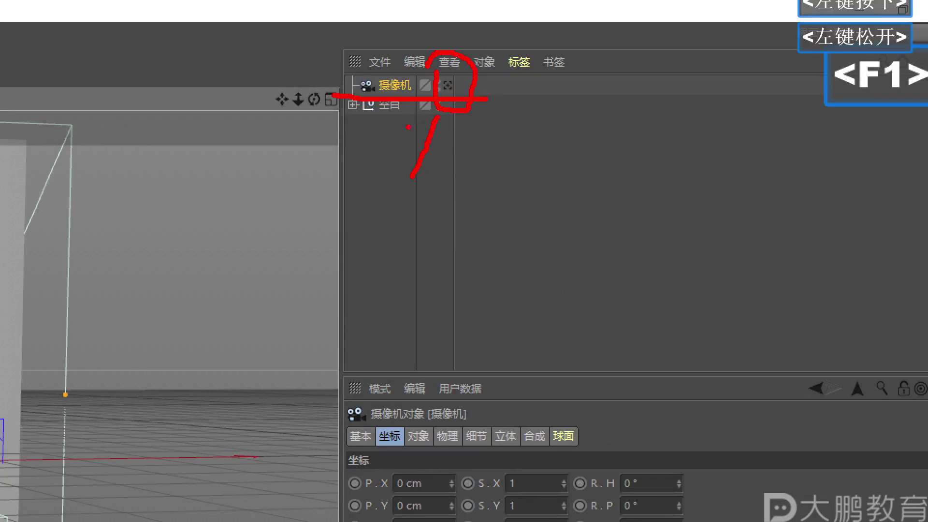
pyautogui.press('Escape')
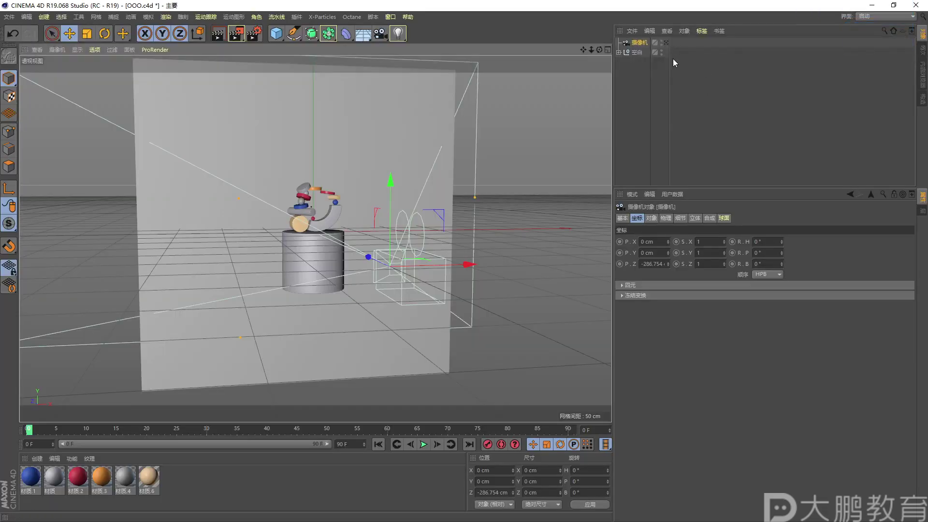
# Switch between the camera's view and the free perspective view, and examine the camera from outside
pyautogui.click(665, 43)
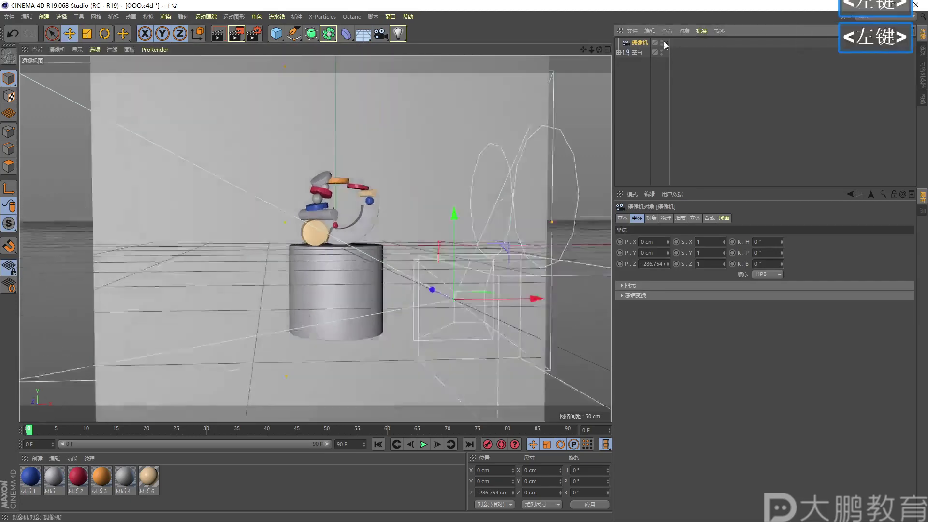
pyautogui.click(666, 42)
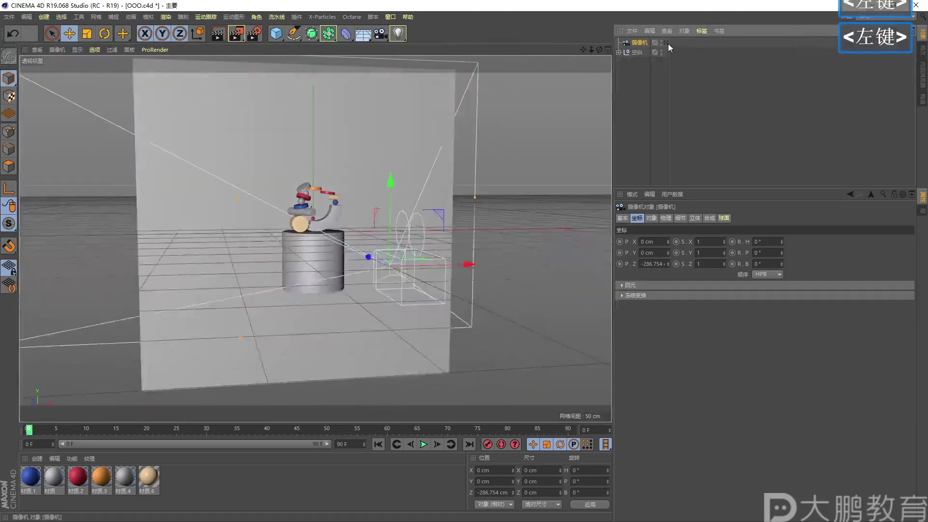
pyautogui.click(668, 44)
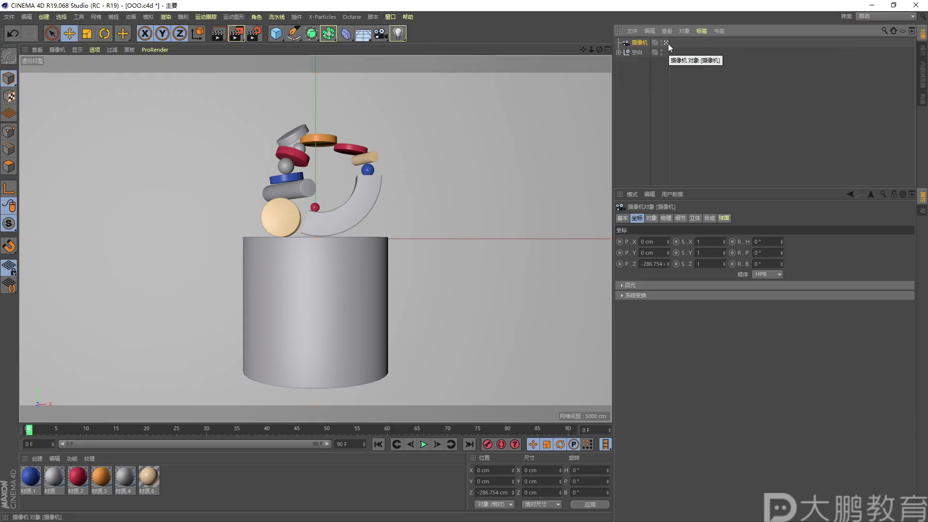
pyautogui.click(668, 42)
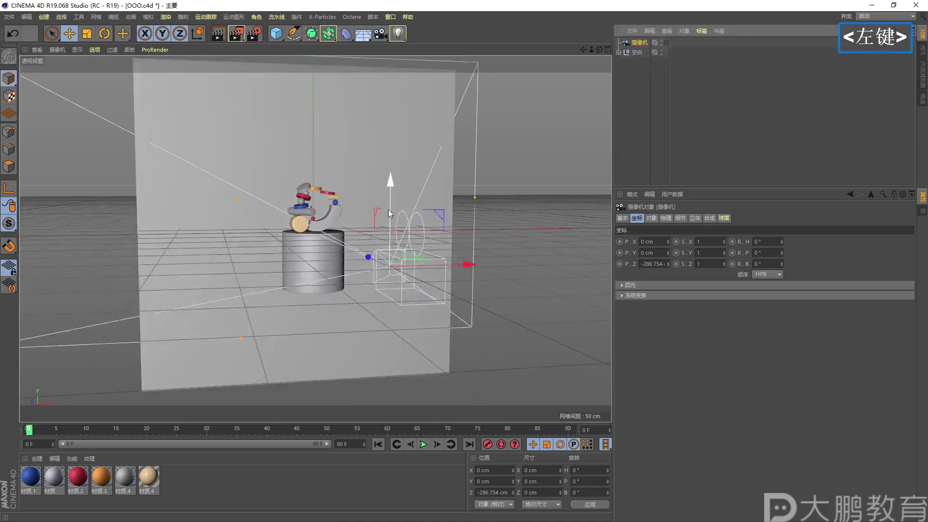
pyautogui.keyDown('alt'); pyautogui.moveTo(387, 210); pyautogui.dragTo(396, 208, button='right'); pyautogui.keyUp('alt')
pyautogui.keyDown('alt'); pyautogui.moveTo(395, 208); pyautogui.dragTo(402, 222); pyautogui.keyUp('alt')
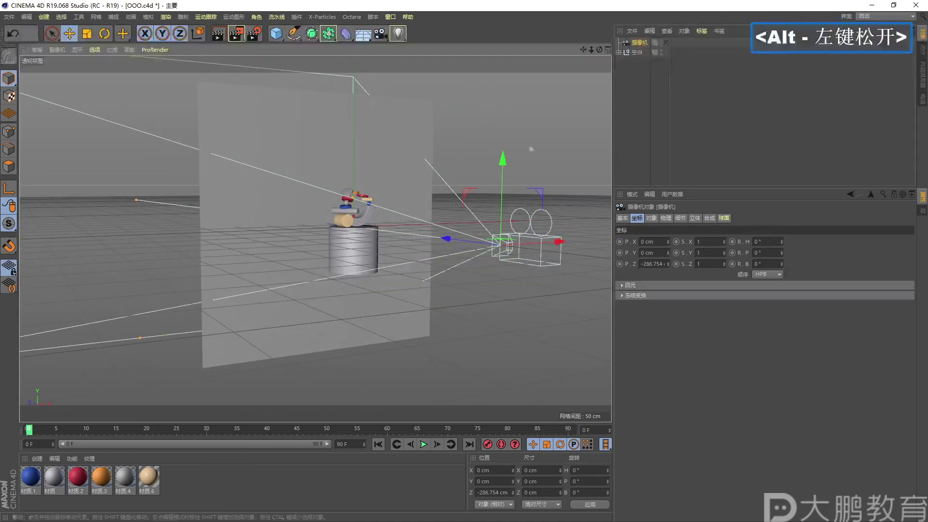
# Look through the camera and set its position to 25 cm in Y and about -151.75 cm in Z
pyautogui.click(666, 42)
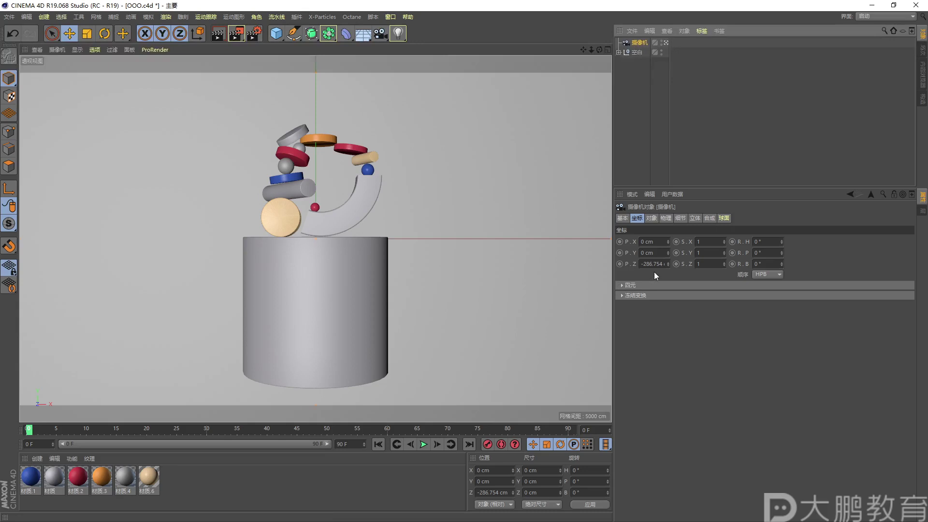
pyautogui.moveTo(666, 266); pyautogui.dragTo(666, 237)
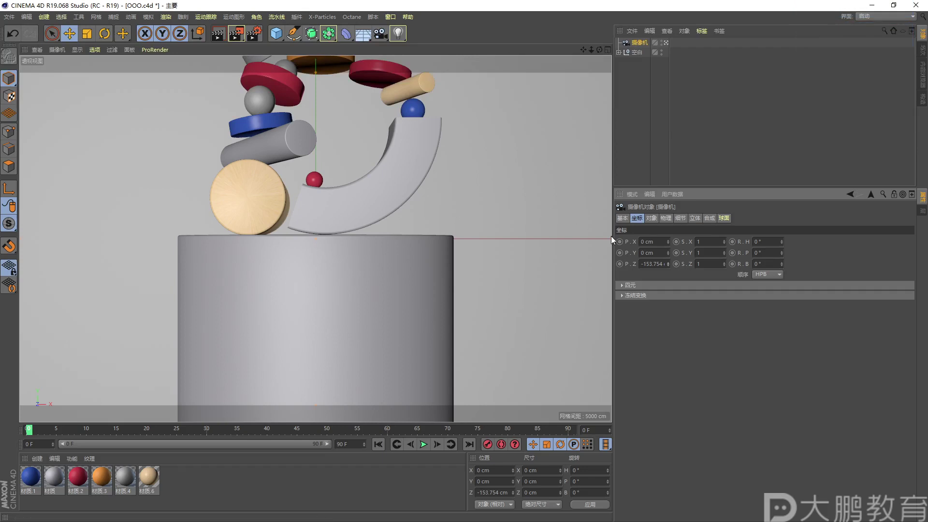
pyautogui.moveTo(669, 253)
pyautogui.mouseDown()
pyautogui.moveTo(669, 241)
pyautogui.moveTo(668, 263)
pyautogui.mouseUp()
pyautogui.click(669, 263)
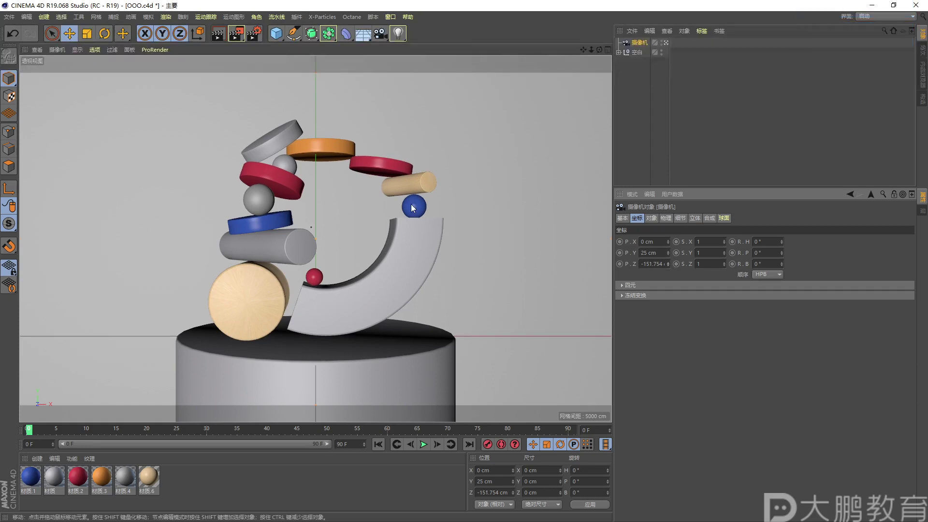
# Circle the dimmed bands above and below the camera view and its two side edges in red, and clear the marks
pyautogui.press('F2')
pyautogui.moveTo(145, 65)
pyautogui.mouseDown()
pyautogui.moveTo(580, 67)
pyautogui.moveTo(129, 60)
pyautogui.mouseUp()
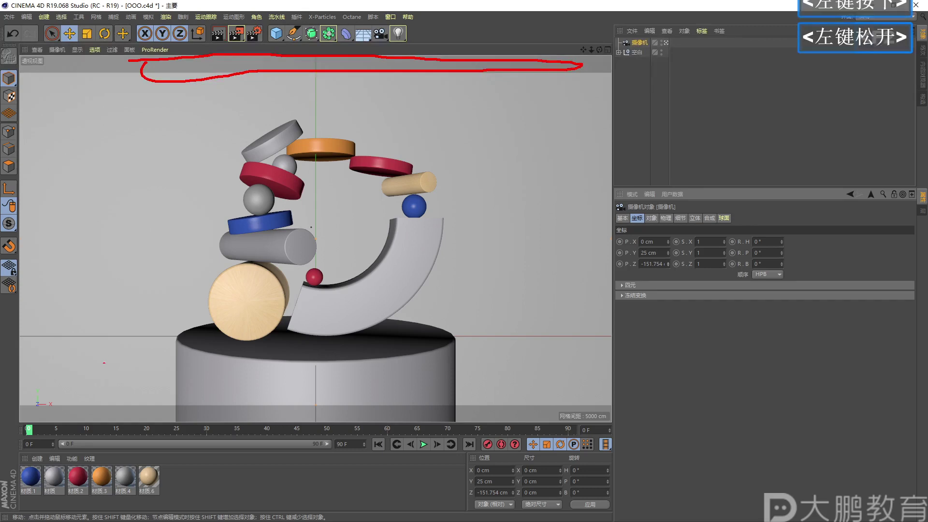
pyautogui.moveTo(61, 402)
pyautogui.mouseDown()
pyautogui.moveTo(41, 415)
pyautogui.moveTo(357, 432)
pyautogui.moveTo(498, 407)
pyautogui.moveTo(50, 407)
pyautogui.mouseUp()
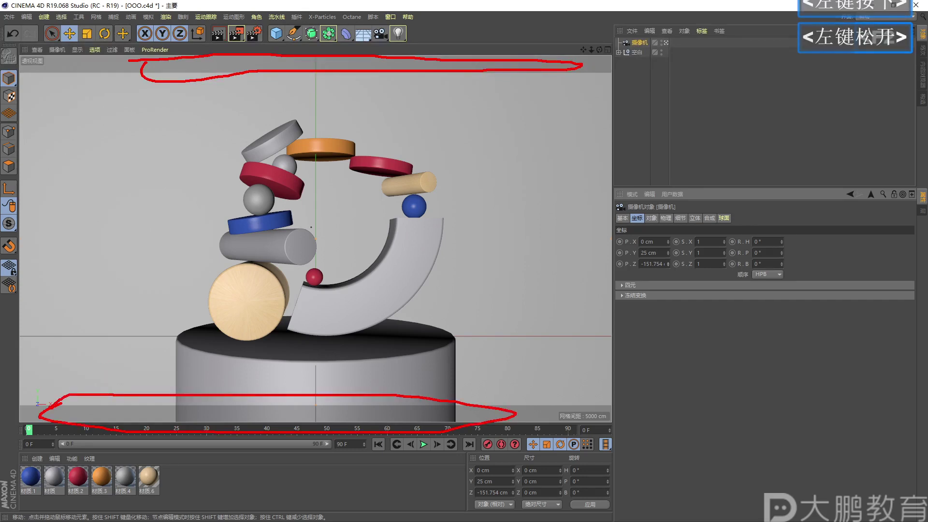
pyautogui.press('F2')
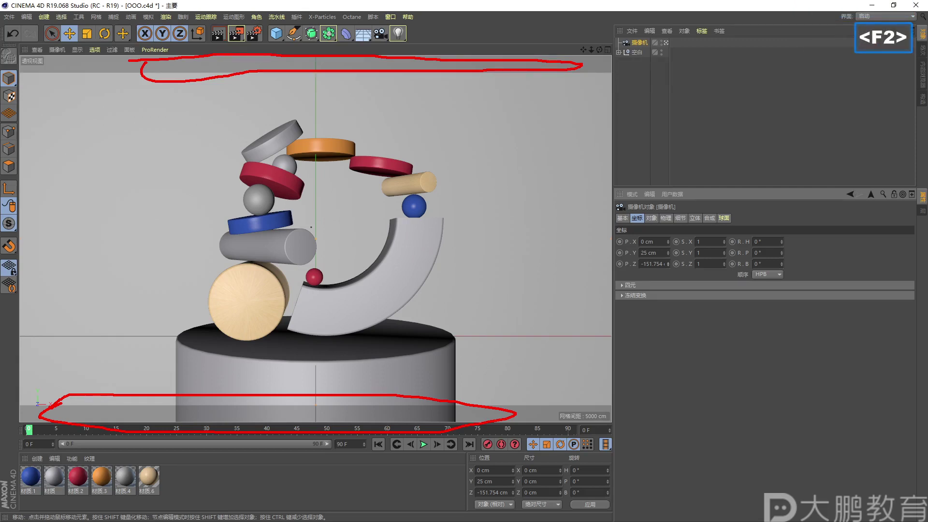
pyautogui.moveTo(38, 240)
pyautogui.mouseDown()
pyautogui.moveTo(27, 294)
pyautogui.moveTo(5, 237)
pyautogui.mouseUp()
pyautogui.moveTo(580, 218); pyautogui.dragTo(582, 218)
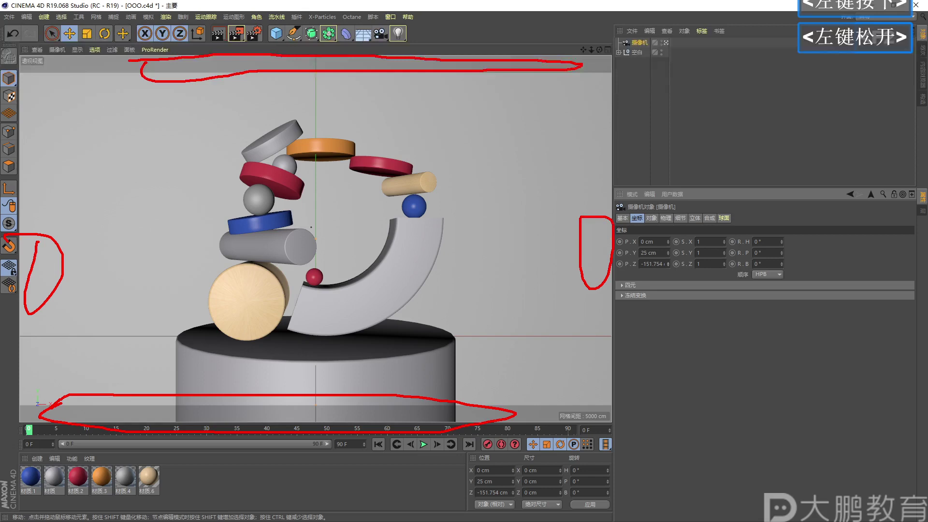
pyautogui.press('F2')
pyautogui.press('Escape')
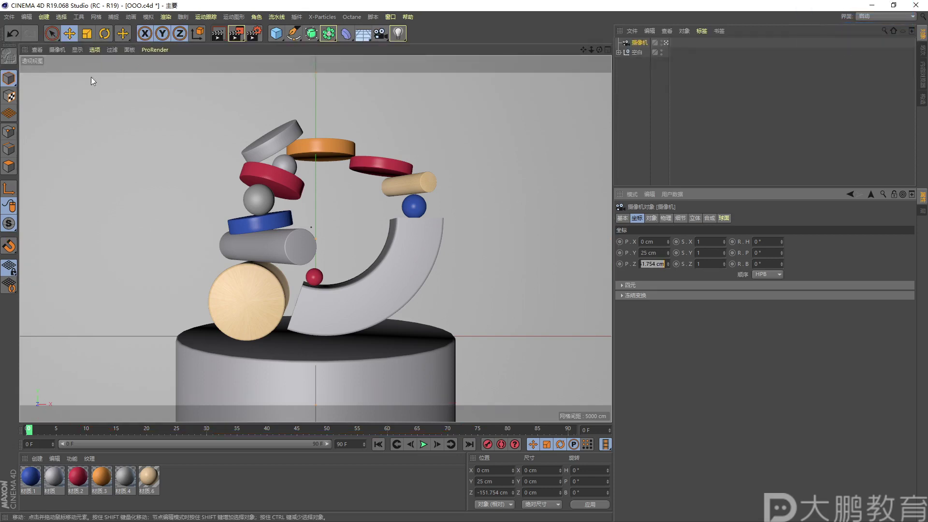
pyautogui.click(611, 155)
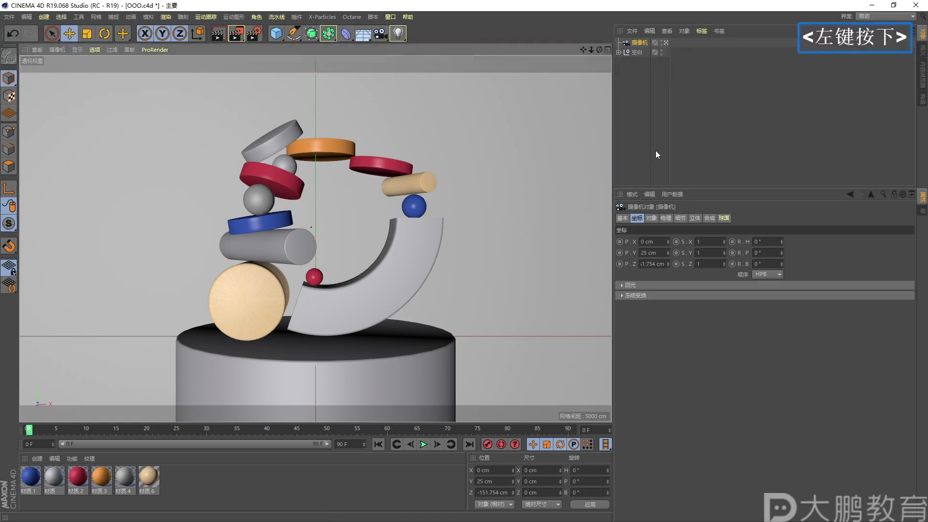
pyautogui.keyDown('alt'); pyautogui.moveTo(611, 153); pyautogui.dragTo(561, 165, button='middle'); pyautogui.keyUp('alt')
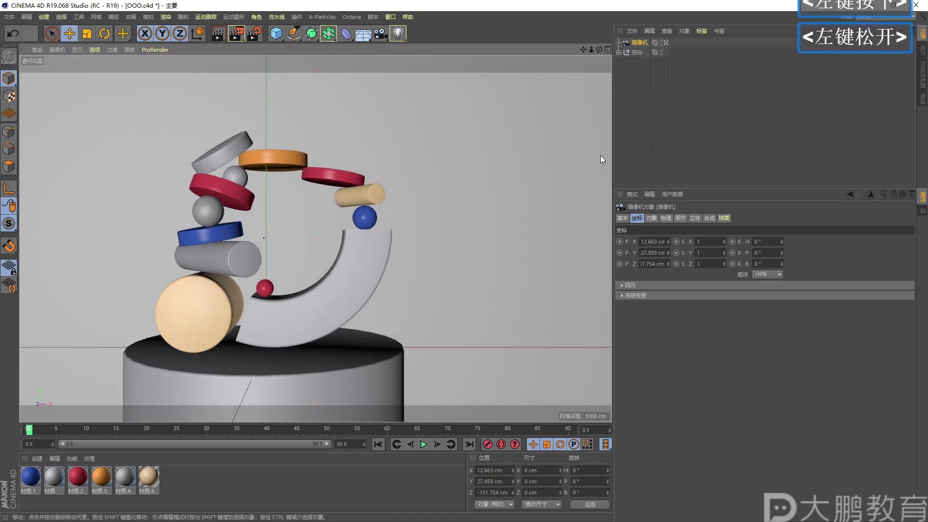
pyautogui.hotkey('ctrl', 'z')
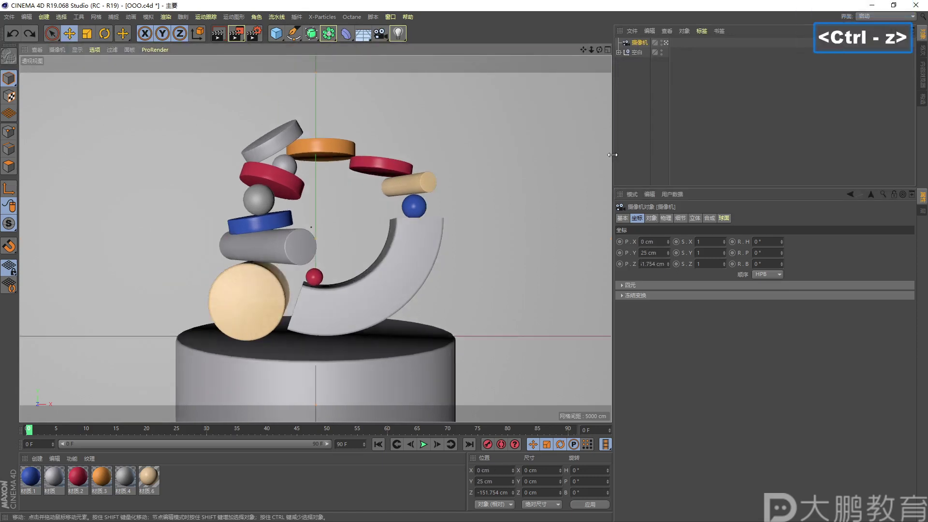
# Widen the viewport and temporarily mark the dimmed bands on both sides of the camera view in red
pyautogui.moveTo(612, 155); pyautogui.dragTo(750, 151)
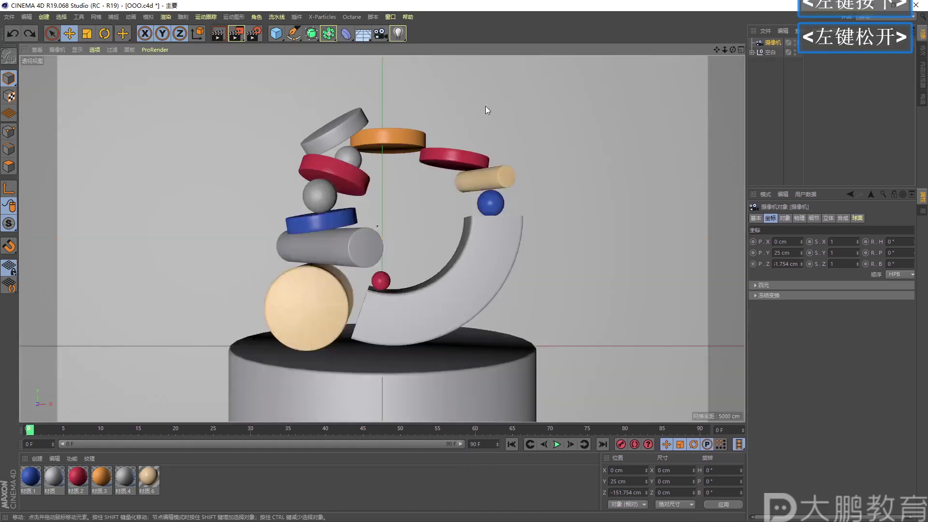
pyautogui.press('F2')
pyautogui.moveTo(28, 115)
pyautogui.mouseDown()
pyautogui.moveTo(38, 199)
pyautogui.moveTo(48, 129)
pyautogui.mouseUp()
pyautogui.moveTo(710, 208); pyautogui.dragTo(713, 223)
pyautogui.press('Escape')
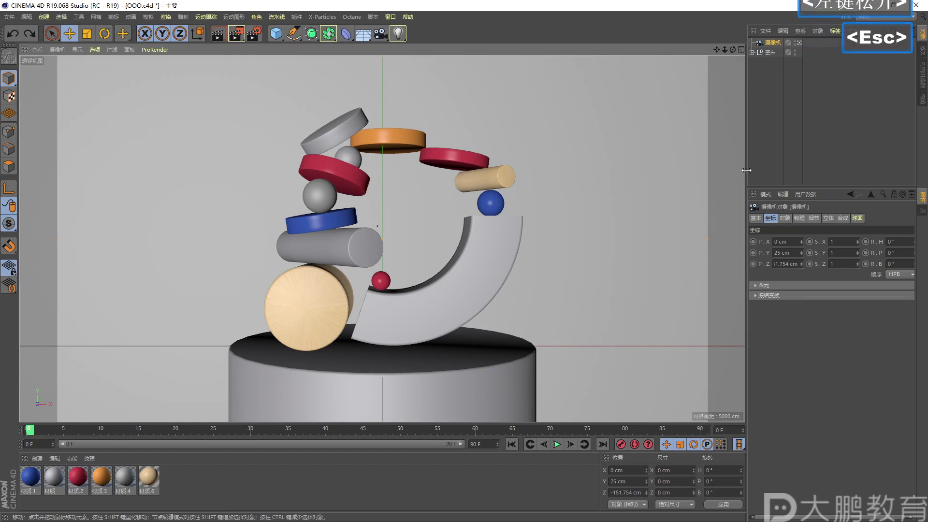
# Narrow the viewport and temporarily circle the dimmed bands above and below the camera view in red
pyautogui.moveTo(747, 167); pyautogui.dragTo(453, 141)
pyautogui.moveTo(170, 82)
pyautogui.mouseDown()
pyautogui.moveTo(168, 108)
pyautogui.moveTo(166, 83)
pyautogui.mouseUp()
pyautogui.moveTo(156, 349)
pyautogui.mouseDown()
pyautogui.moveTo(199, 380)
pyautogui.moveTo(166, 358)
pyautogui.mouseUp()
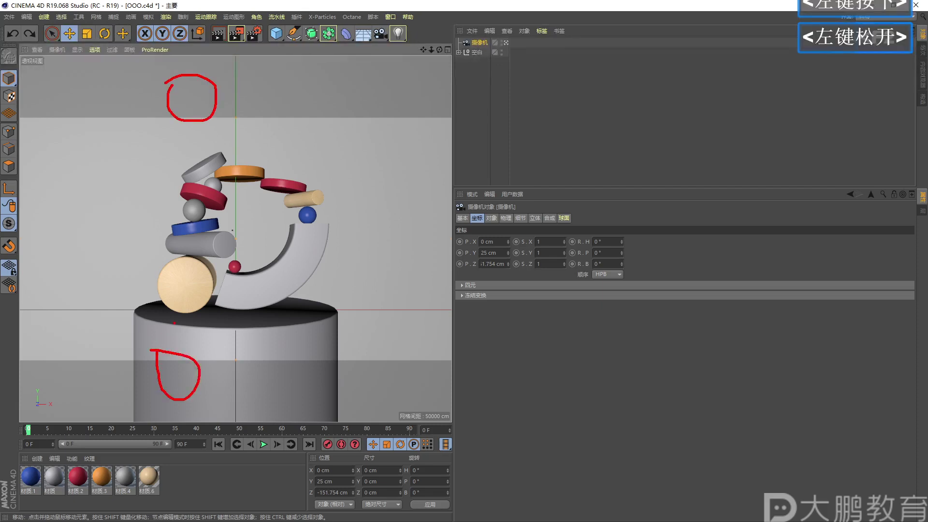
pyautogui.press('Escape')
# Widen the viewport again and outline the dimmed bands above and below the camera view with red rectangles
pyautogui.moveTo(452, 182); pyautogui.dragTo(601, 187)
pyautogui.press('F2')
pyautogui.moveTo(20, 57)
pyautogui.keyDown('ctrl'); pyautogui.mouseDown()
pyautogui.moveTo(81, 78)
pyautogui.moveTo(600, 76)
pyautogui.mouseUp(); pyautogui.keyUp('ctrl')
pyautogui.press('F2')
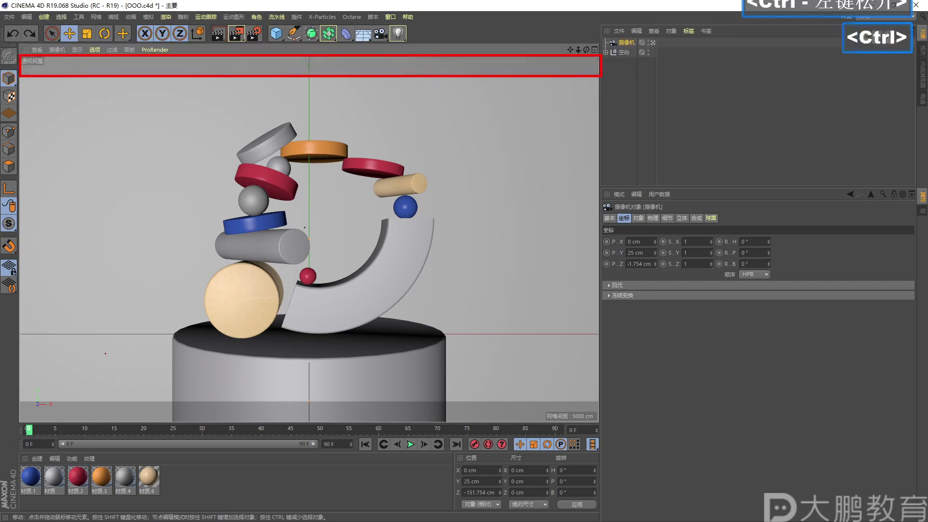
pyautogui.moveTo(16, 403)
pyautogui.keyDown('ctrl'); pyautogui.mouseDown()
pyautogui.moveTo(342, 420)
pyautogui.moveTo(615, 418)
pyautogui.moveTo(605, 425)
pyautogui.mouseUp(); pyautogui.keyUp('ctrl')
pyautogui.press('F2')
# Outline the bright camera frame between the dimmed bands with a green rectangle and clear all annotations
pyautogui.press('capslock')
pyautogui.press('g')
pyautogui.press('capslock')
pyautogui.press('F2')
pyautogui.keyDown('ctrl'); pyautogui.moveTo(20, 79); pyautogui.dragTo(592, 399); pyautogui.keyUp('ctrl')
pyautogui.press('F2')
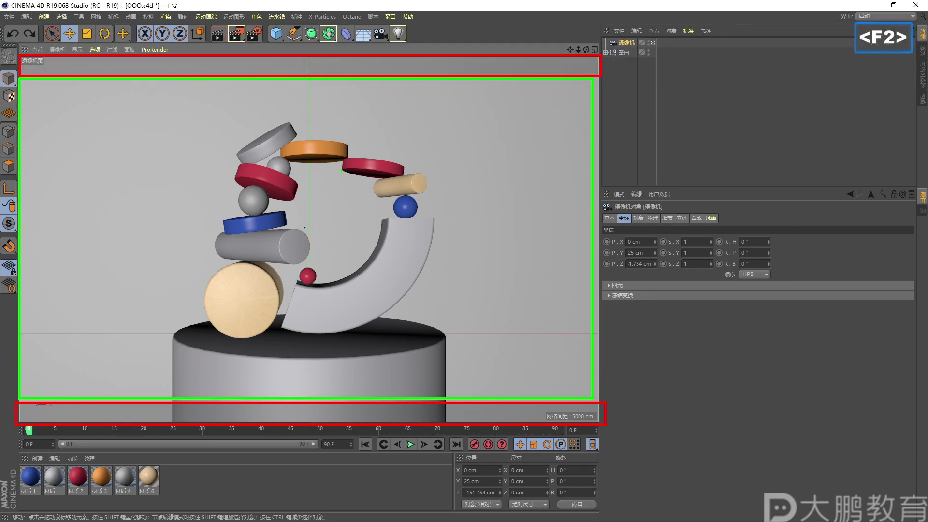
pyautogui.press('Escape')
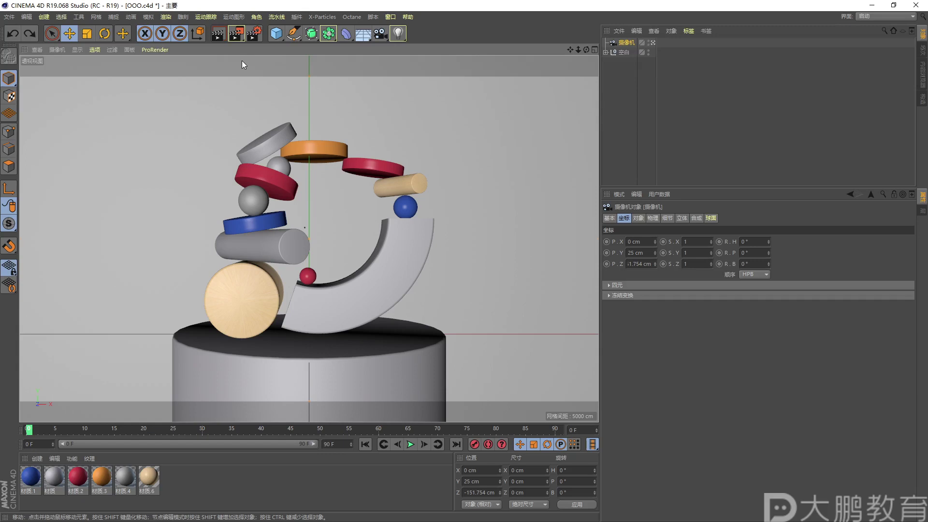
# Temporarily mark the upper dimmed band in red and select the backdrop plane
pyautogui.press('F2')
pyautogui.press('capslock')
pyautogui.press('r')
pyautogui.moveTo(218, 70)
pyautogui.mouseDown()
pyautogui.moveTo(269, 79)
pyautogui.moveTo(231, 63)
pyautogui.mouseUp()
pyautogui.press('Escape')
pyautogui.click(243, 97)
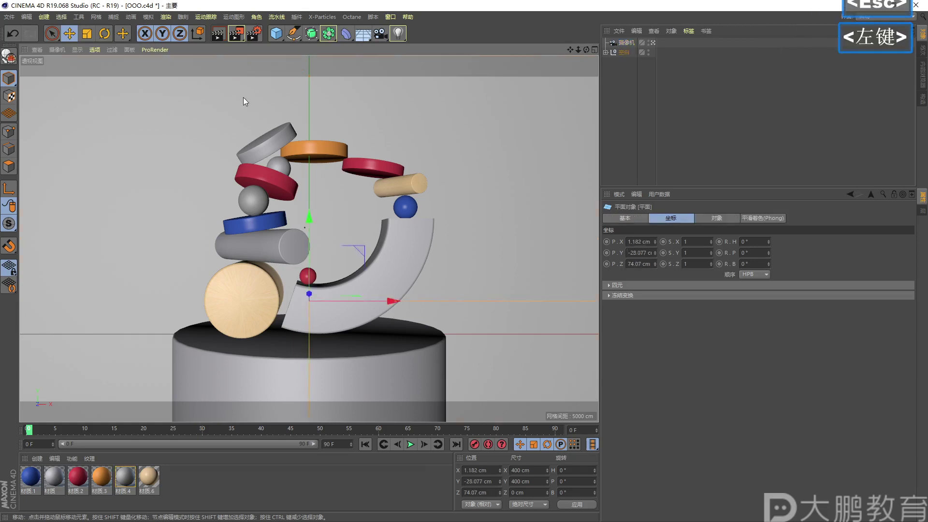
# Open the perspective viewport's view settings and temporarily mark the border shading options, including opacity and border colour, in red
pyautogui.hotkey('shift', 'v')
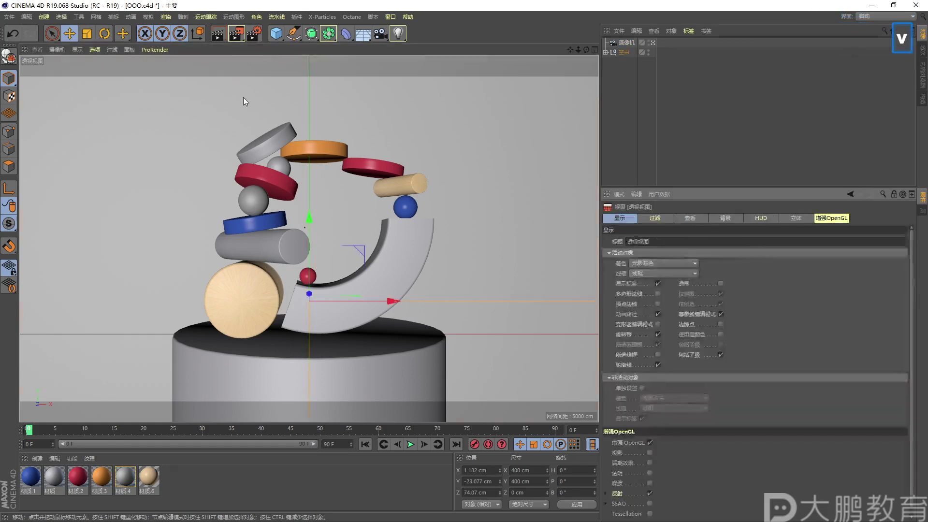
pyautogui.click(689, 219)
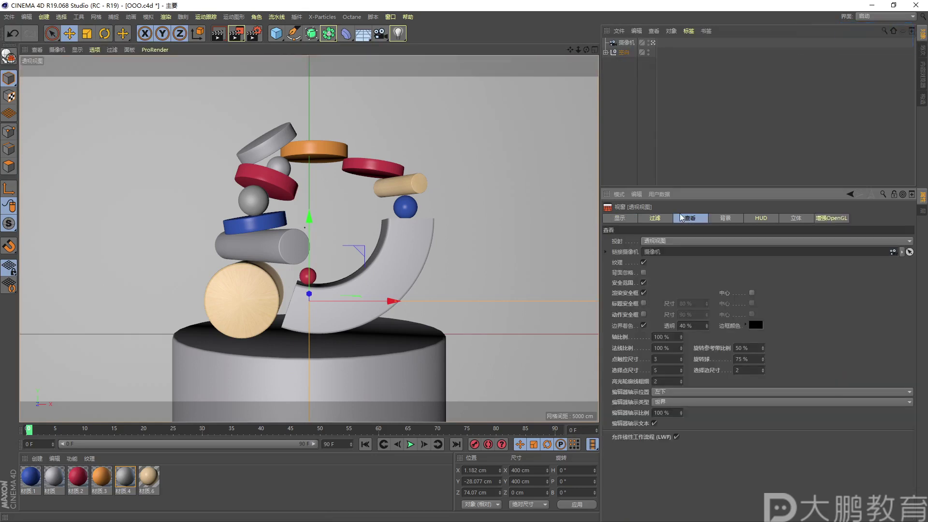
pyautogui.press('F1')
pyautogui.click(681, 217)
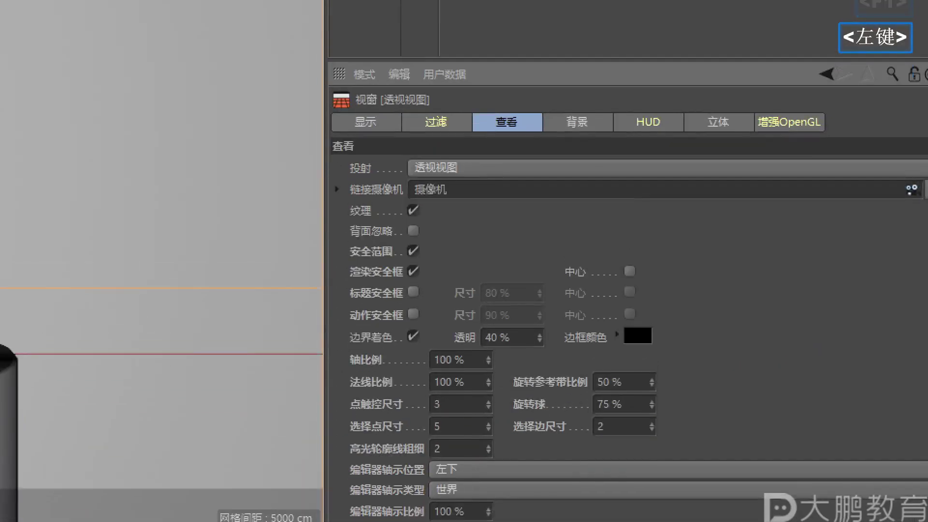
pyautogui.click(485, 291)
pyautogui.moveTo(449, 318)
pyautogui.mouseDown()
pyautogui.moveTo(483, 377)
pyautogui.moveTo(464, 323)
pyautogui.moveTo(385, 333)
pyautogui.mouseUp()
pyautogui.moveTo(611, 327)
pyautogui.mouseDown()
pyautogui.moveTo(601, 353)
pyautogui.moveTo(672, 341)
pyautogui.mouseUp()
pyautogui.press('Escape')
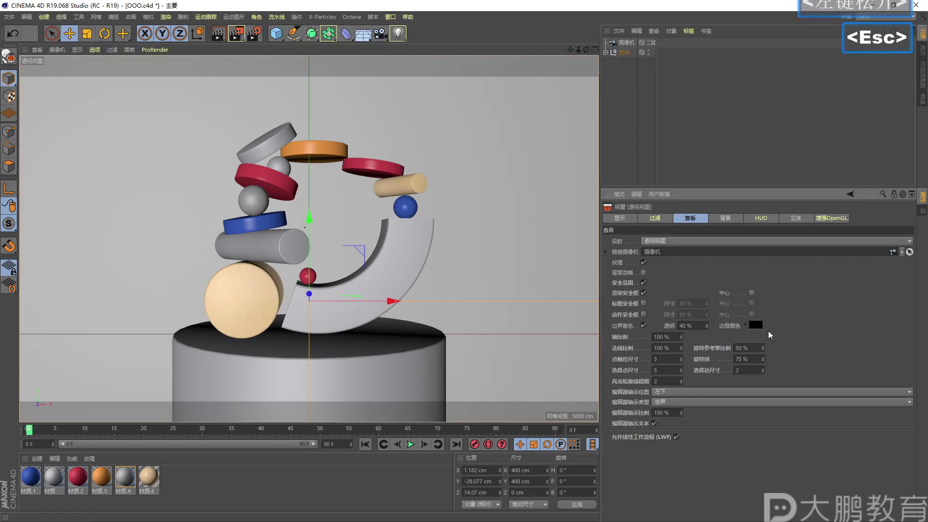
# Set the viewport border shading's opacity to 100% and temporarily outline the camera frame between the solid bands
pyautogui.click(540, 337)
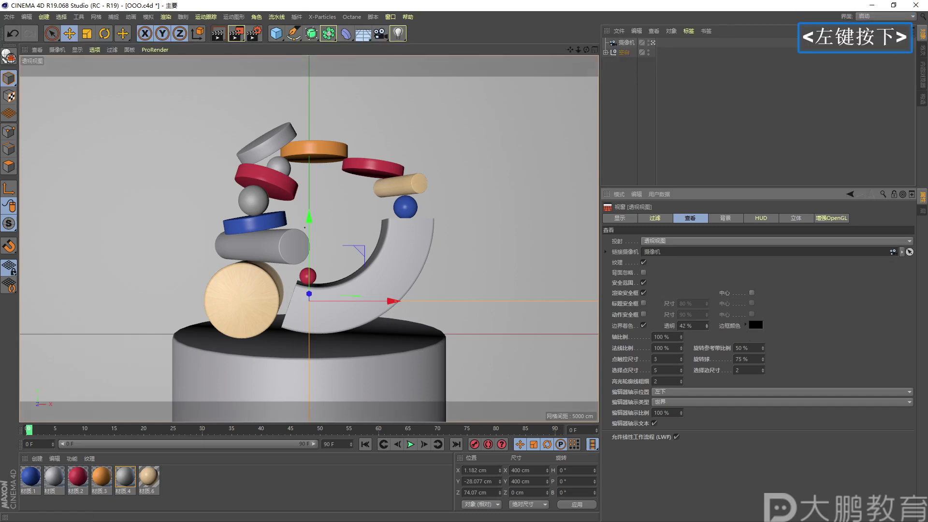
pyautogui.moveTo(707, 324); pyautogui.dragTo(708, 324)
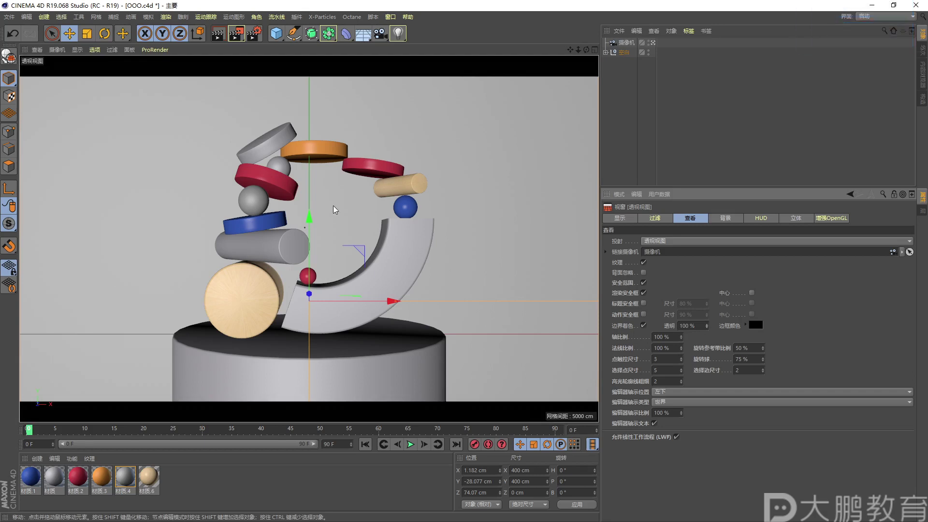
pyautogui.press('F2')
pyautogui.moveTo(22, 79)
pyautogui.keyDown('ctrl'); pyautogui.mouseDown()
pyautogui.moveTo(31, 191)
pyautogui.moveTo(251, 323)
pyautogui.moveTo(566, 383)
pyautogui.moveTo(595, 398)
pyautogui.mouseUp(); pyautogui.keyUp('ctrl')
pyautogui.press('F2')
pyautogui.press('F2')
pyautogui.press('Escape')
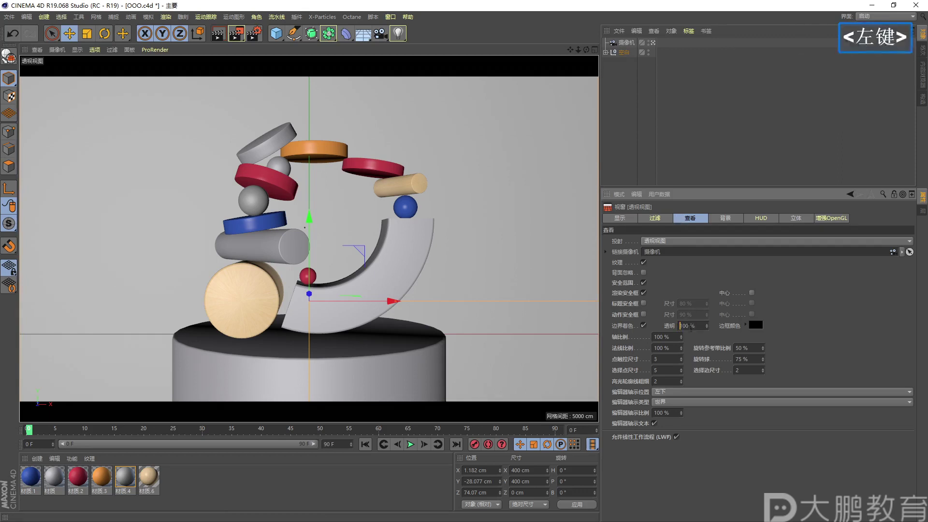
pyautogui.click(681, 326)
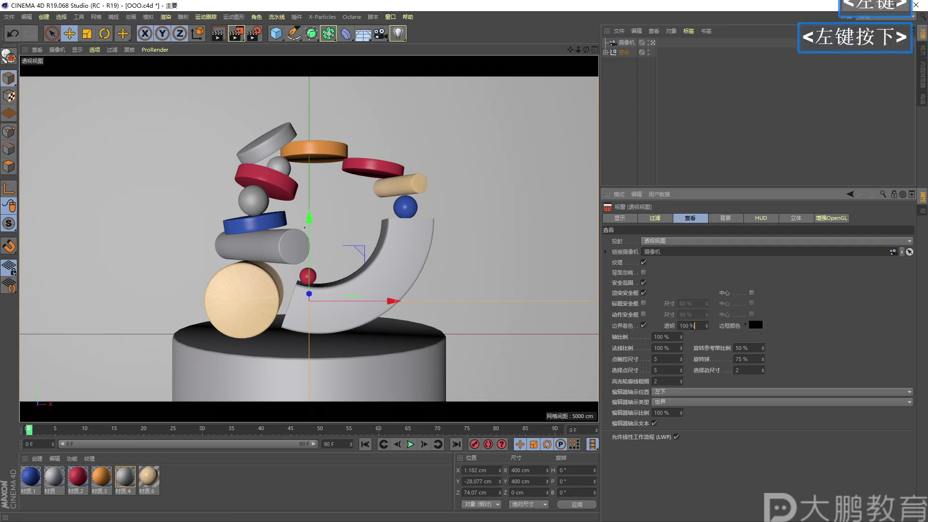
pyautogui.click(822, 339)
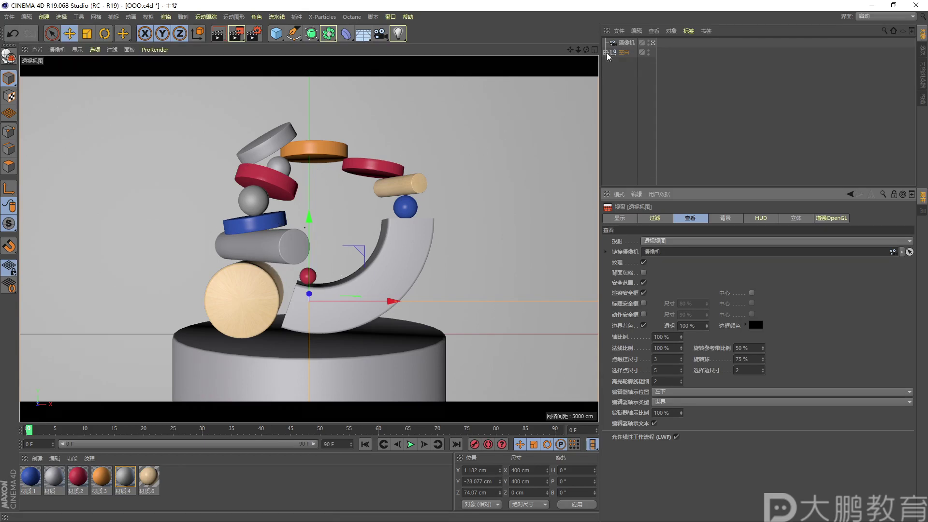
# Select the camera, temporarily circle its Composition category in red, and open the composition helper settings
pyautogui.click(626, 42)
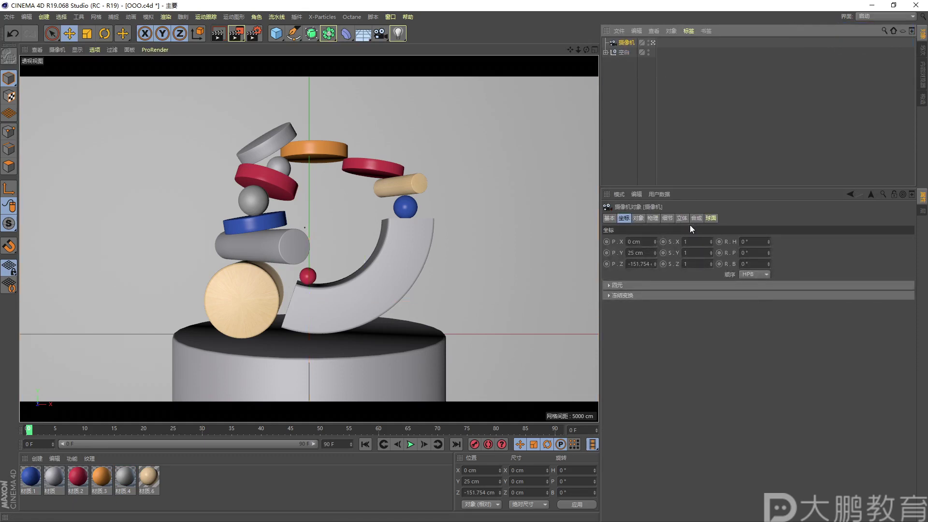
pyautogui.press('F1')
pyautogui.doubleClick(451, 257)
pyautogui.moveTo(468, 233)
pyautogui.mouseDown()
pyautogui.moveTo(486, 267)
pyautogui.moveTo(483, 230)
pyautogui.mouseUp()
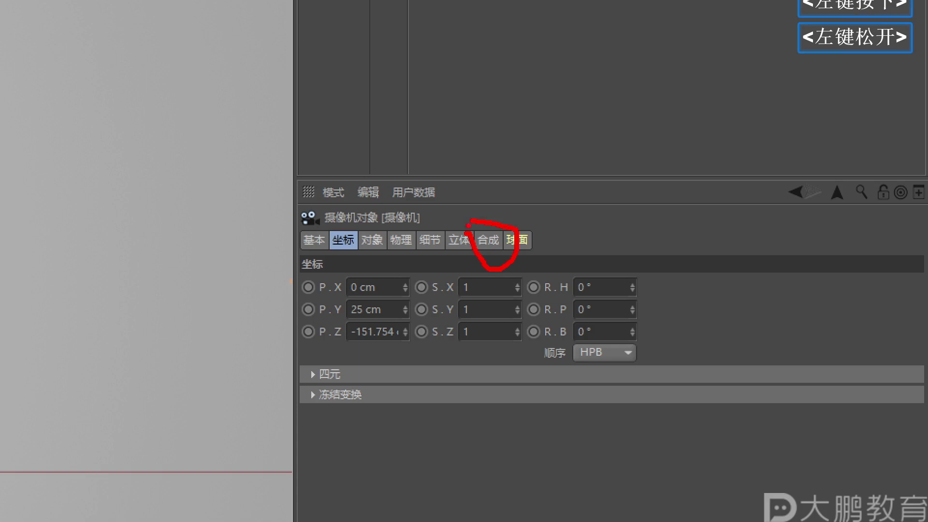
pyautogui.click(492, 244)
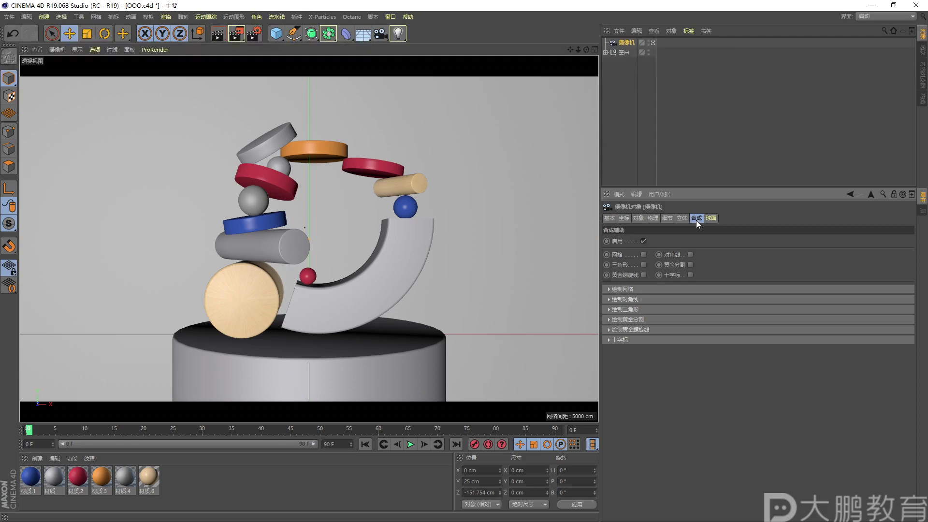
# Temporarily mark the camera's grid, triangle, golden spiral, golden section and diagonal composition aids in red
pyautogui.press('F1')
pyautogui.doubleClick(645, 245)
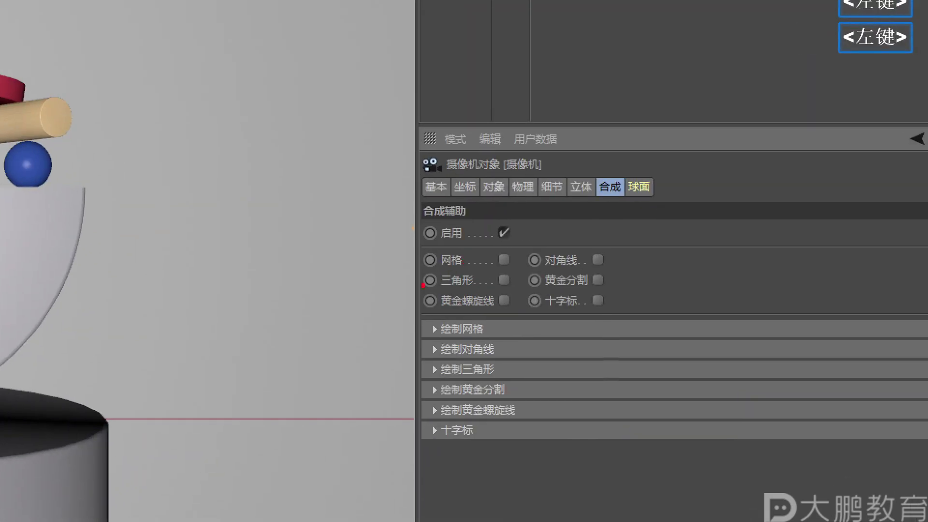
pyautogui.moveTo(384, 247); pyautogui.dragTo(410, 252)
pyautogui.moveTo(394, 292); pyautogui.dragTo(426, 279)
pyautogui.moveTo(398, 323); pyautogui.dragTo(431, 304)
pyautogui.moveTo(532, 289); pyautogui.dragTo(534, 302)
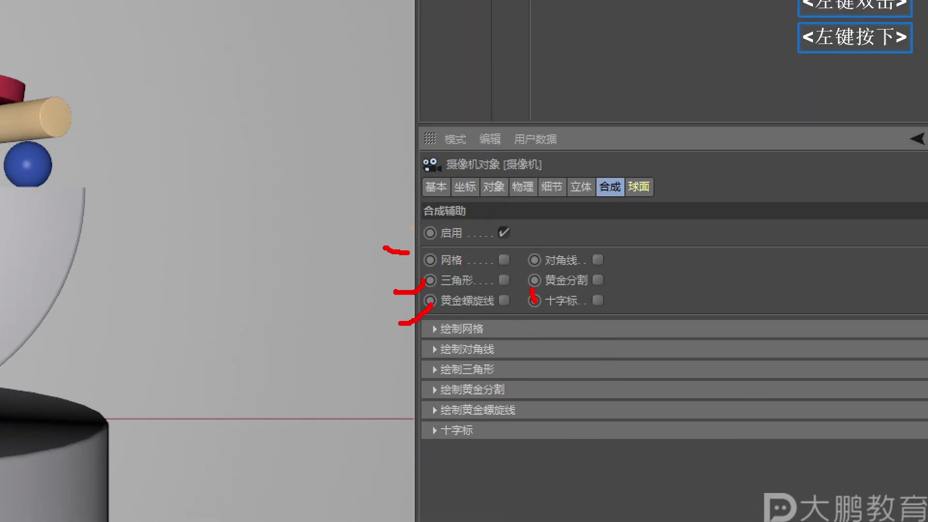
pyautogui.moveTo(529, 247); pyautogui.dragTo(538, 260)
pyautogui.press('Escape')
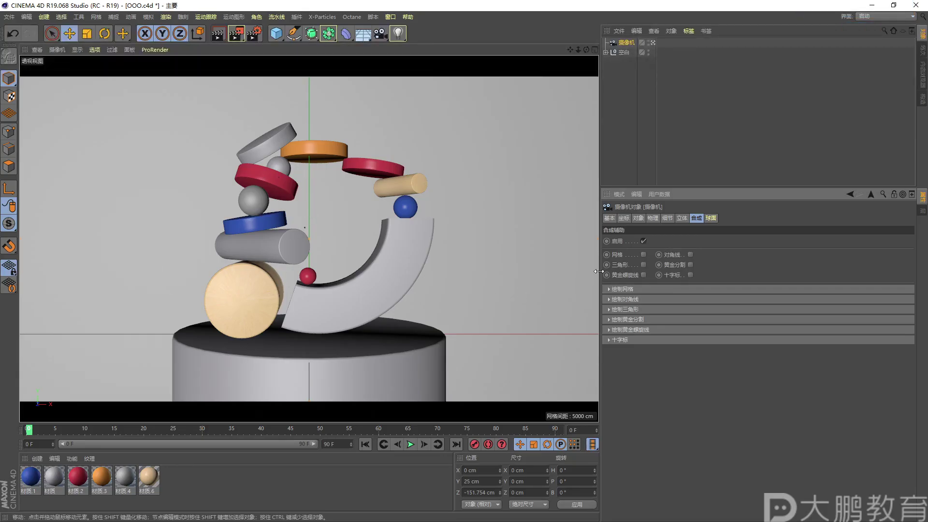
# Show the camera's composition grid, temporarily mark the area around the stacked objects, and hide the grid again
pyautogui.click(643, 254)
pyautogui.press('F2')
pyautogui.moveTo(214, 122)
pyautogui.mouseDown()
pyautogui.moveTo(205, 391)
pyautogui.moveTo(249, 120)
pyautogui.moveTo(418, 379)
pyautogui.mouseUp()
pyautogui.press('Escape')
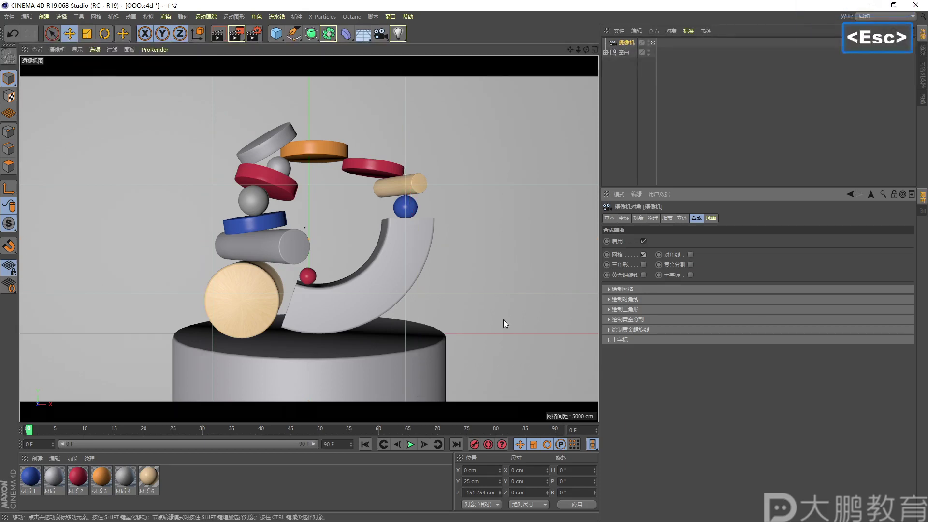
pyautogui.click(644, 254)
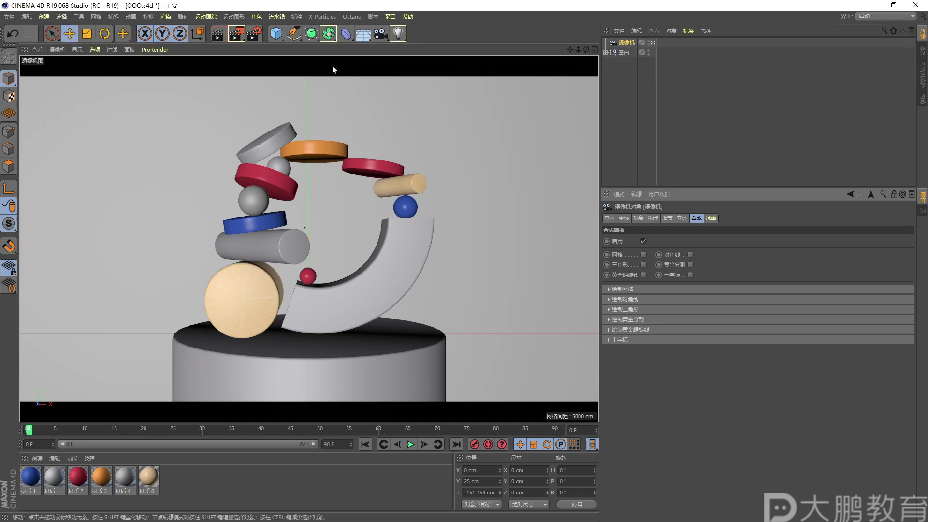
# Open the render settings, temporarily circle the renderer selector in red, and look through the available renderers
pyautogui.click(253, 38)
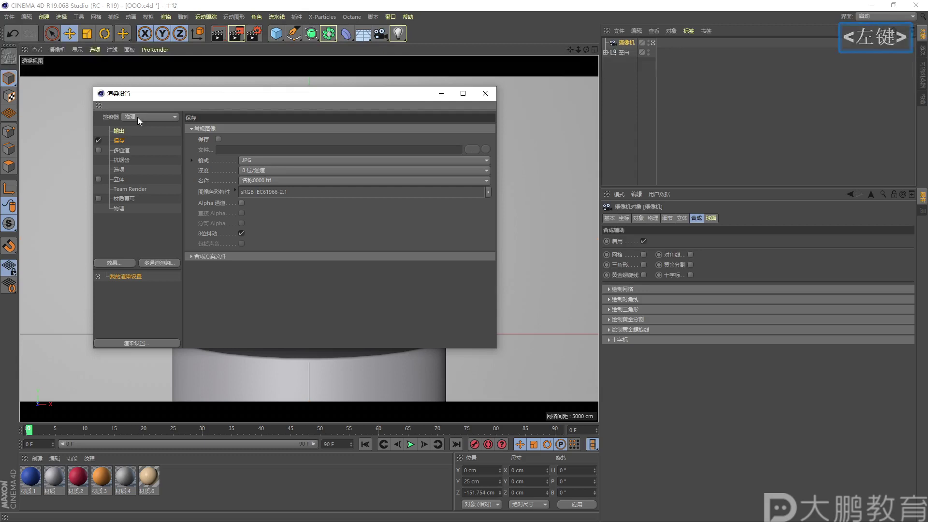
pyautogui.press('F2')
pyautogui.moveTo(140, 103)
pyautogui.mouseDown()
pyautogui.moveTo(176, 121)
pyautogui.moveTo(133, 112)
pyautogui.mouseUp()
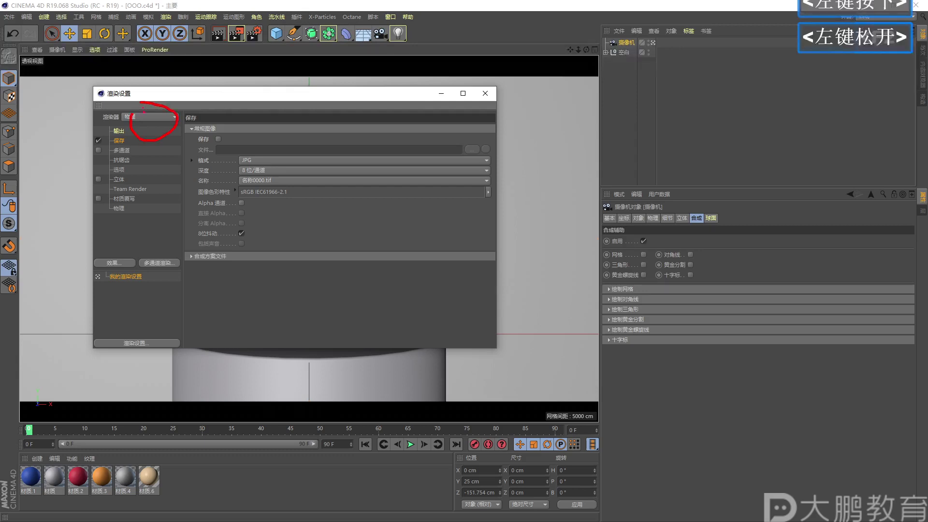
pyautogui.press('Escape')
pyautogui.click(141, 115)
pyautogui.click(158, 167)
pyautogui.click(479, 94)
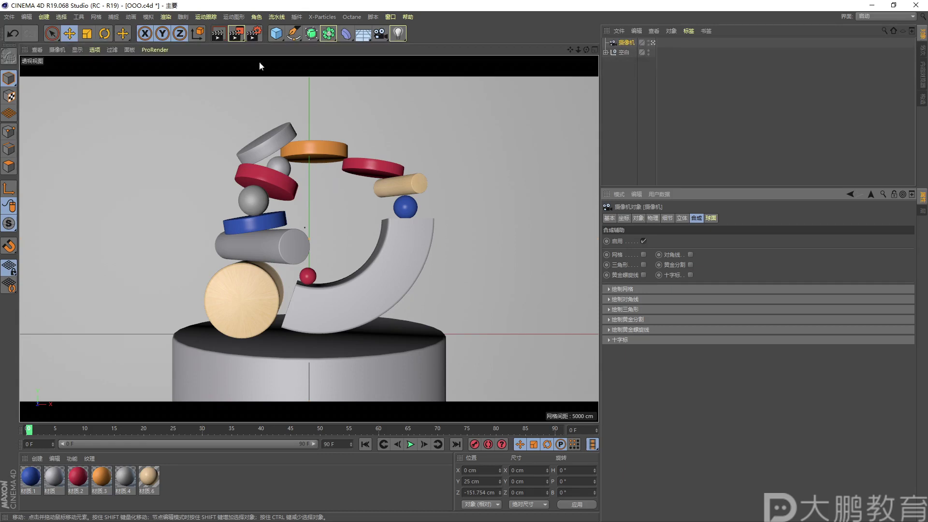
# Set the renderer to Physical in the render settings and close them
pyautogui.click(253, 41)
pyautogui.click(140, 118)
pyautogui.click(137, 139)
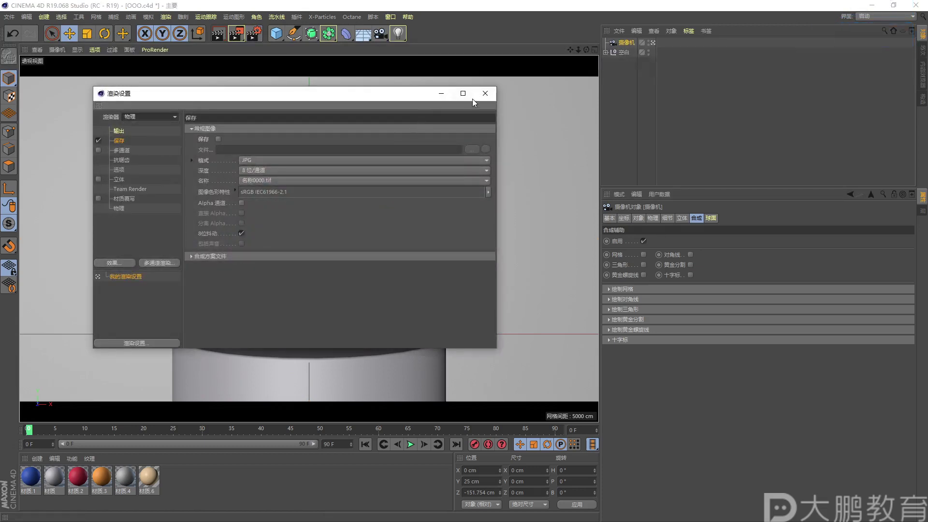
pyautogui.click(485, 93)
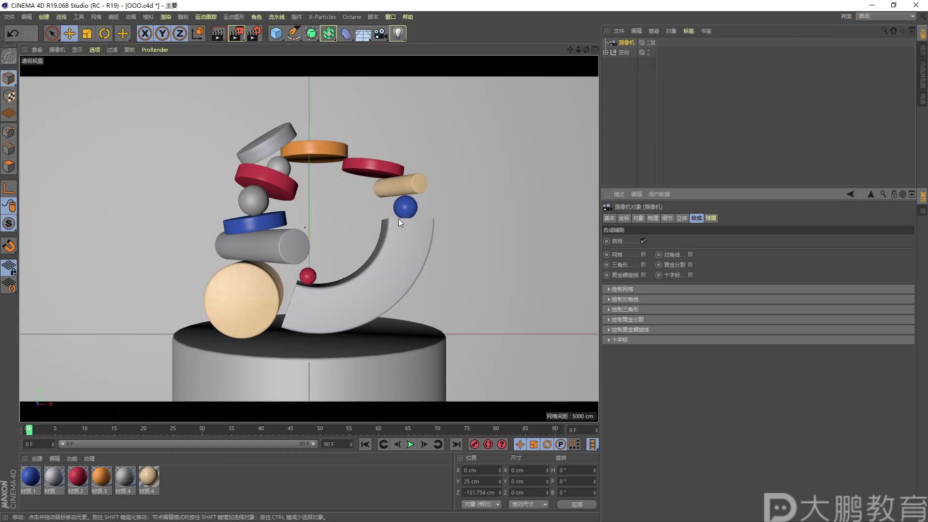
# Temporarily mark the camera's view activation toggle in the object list in red
pyautogui.press('F2')
pyautogui.moveTo(646, 39); pyautogui.dragTo(650, 51)
pyautogui.press('Escape')
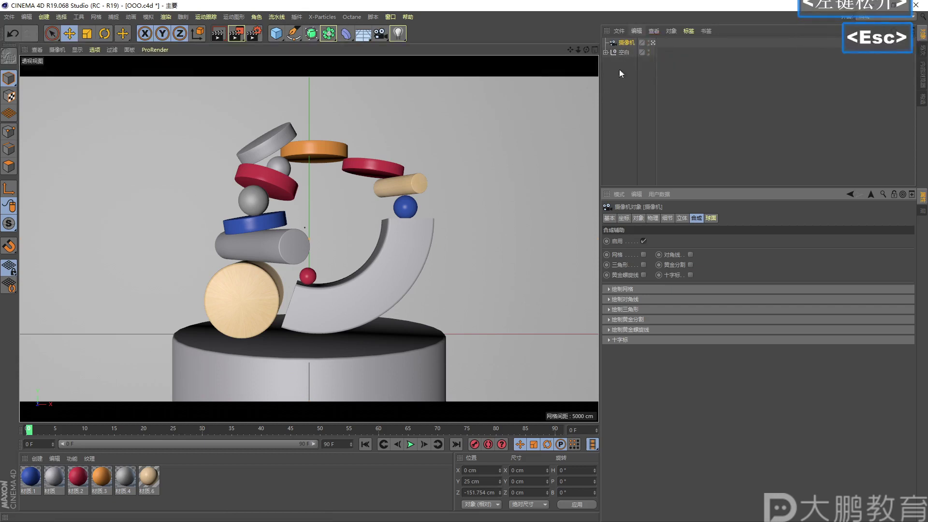
# Swing the active camera around the stacked objects and away from them to demonstrate an angled, off-centre view
pyautogui.keyDown('alt'); pyautogui.moveTo(357, 252); pyautogui.dragTo(306, 284, button='right'); pyautogui.keyUp('alt')
pyautogui.keyDown('alt'); pyautogui.moveTo(306, 285); pyautogui.dragTo(326, 292); pyautogui.keyUp('alt')
pyautogui.keyDown('alt'); pyautogui.moveTo(326, 292); pyautogui.dragTo(339, 289, button='right'); pyautogui.keyUp('alt')
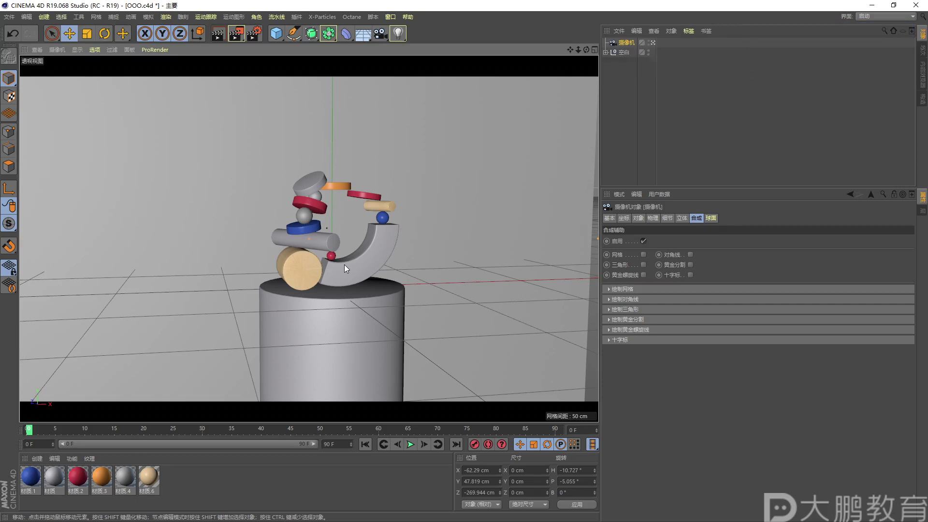
pyautogui.keyDown('alt'); pyautogui.moveTo(351, 299); pyautogui.dragTo(316, 294); pyautogui.keyUp('alt')
pyautogui.keyDown('alt'); pyautogui.moveTo(315, 294); pyautogui.dragTo(356, 296, button='right'); pyautogui.keyUp('alt')
pyautogui.keyDown('alt'); pyautogui.moveTo(357, 296); pyautogui.dragTo(294, 295, button='middle'); pyautogui.keyUp('alt')
pyautogui.keyDown('alt'); pyautogui.moveTo(295, 295); pyautogui.dragTo(323, 300); pyautogui.keyUp('alt')
pyautogui.keyDown('alt'); pyautogui.moveTo(323, 300); pyautogui.dragTo(312, 306, button='right'); pyautogui.keyUp('alt')
pyautogui.keyDown('alt'); pyautogui.moveTo(312, 306); pyautogui.dragTo(365, 290); pyautogui.keyUp('alt')
pyautogui.keyDown('alt'); pyautogui.moveTo(365, 290); pyautogui.dragTo(376, 257, button='middle'); pyautogui.keyUp('alt')
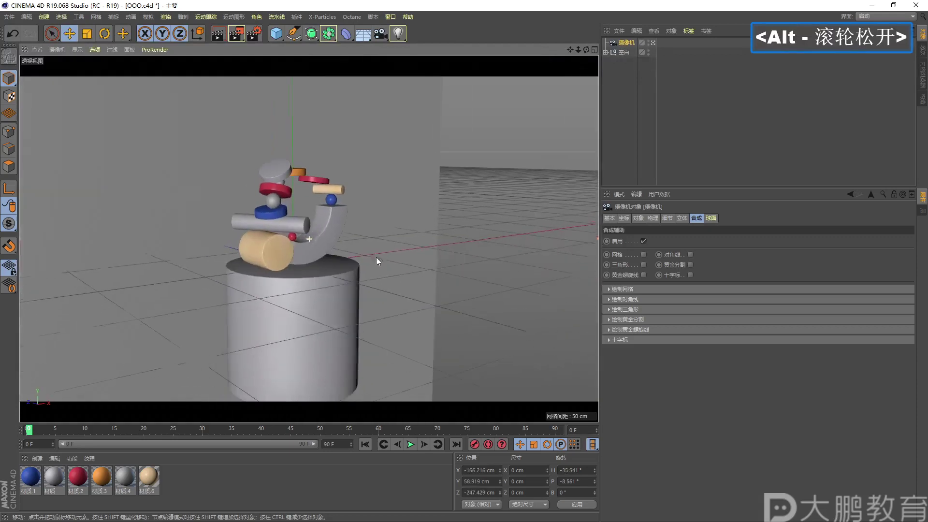
# Reset the camera's X, Y and Z position and its heading and pitch rotation to 0
pyautogui.click(626, 44)
pyautogui.click(624, 218)
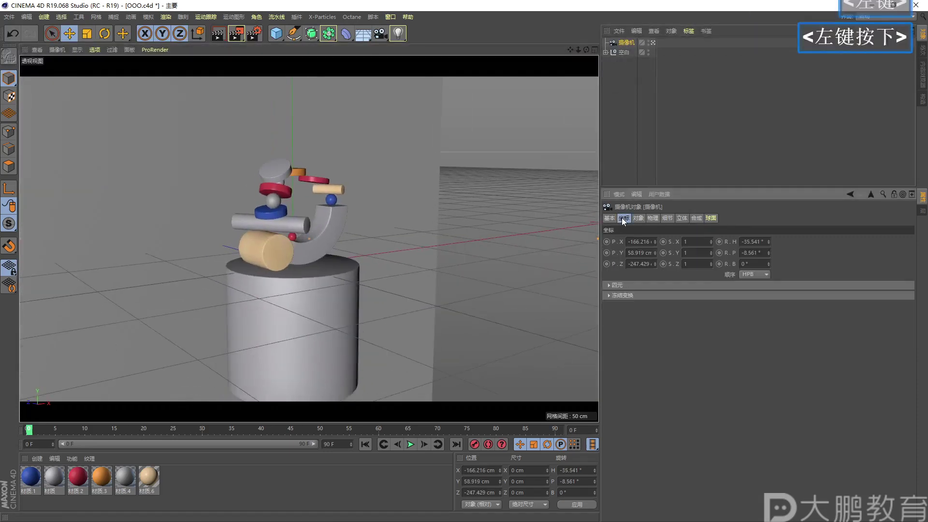
pyautogui.rightClick(655, 242)
pyautogui.rightClick(655, 253)
pyautogui.rightClick(655, 264)
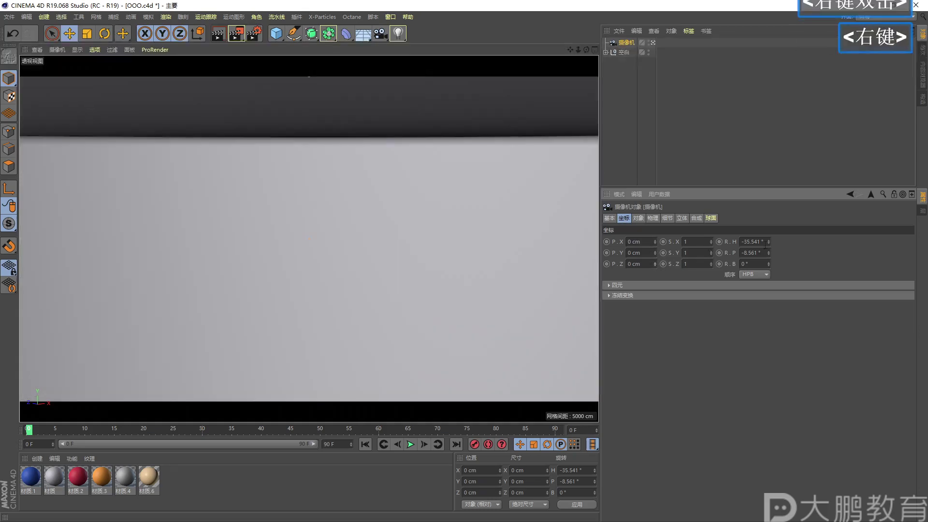
pyautogui.rightClick(769, 241)
pyautogui.rightClick(769, 253)
pyautogui.keyDown('alt'); pyautogui.moveTo(468, 253); pyautogui.dragTo(367, 301, button='right'); pyautogui.keyUp('alt')
pyautogui.rightClick(656, 242)
pyautogui.rightClick(656, 253)
pyautogui.rightClick(656, 264)
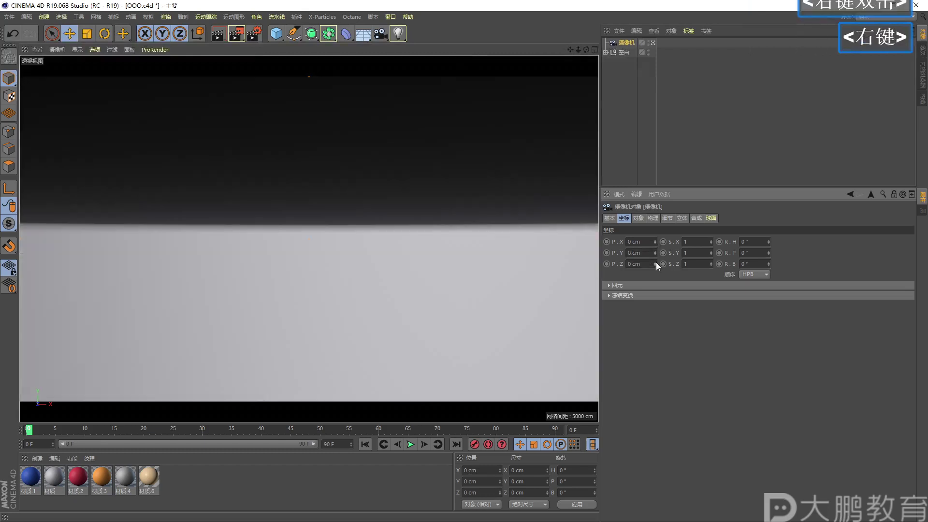
# Pull the camera straight back from outside its view, and refine its position through the camera to Y 22 cm and Z -164.106 cm
pyautogui.click(653, 42)
pyautogui.keyDown('alt'); pyautogui.moveTo(464, 163); pyautogui.dragTo(454, 172, button='right'); pyautogui.keyUp('alt')
pyautogui.keyDown('alt'); pyautogui.moveTo(454, 172); pyautogui.dragTo(411, 251); pyautogui.keyUp('alt')
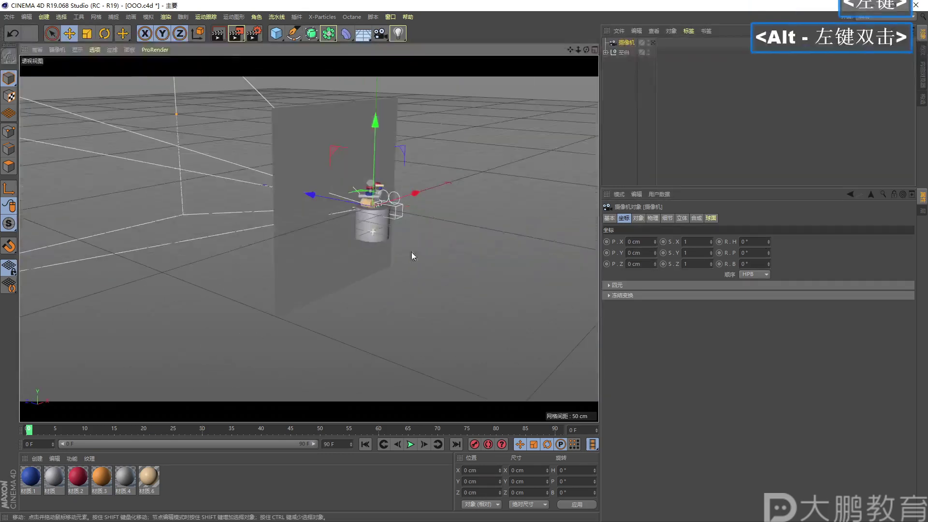
pyautogui.moveTo(315, 198); pyautogui.dragTo(399, 233)
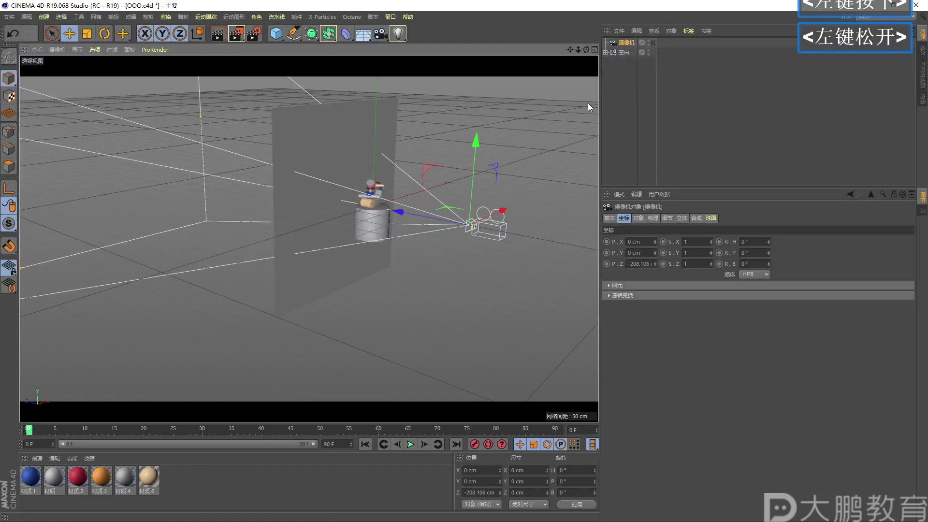
pyautogui.click(653, 42)
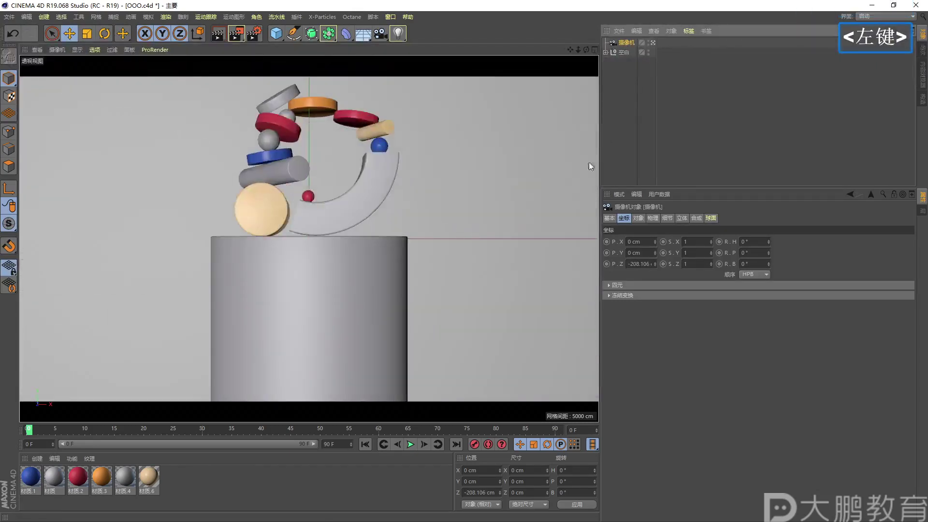
pyautogui.moveTo(655, 252)
pyautogui.mouseDown()
pyautogui.moveTo(656, 245)
pyautogui.moveTo(659, 268)
pyautogui.moveTo(653, 258)
pyautogui.mouseUp()
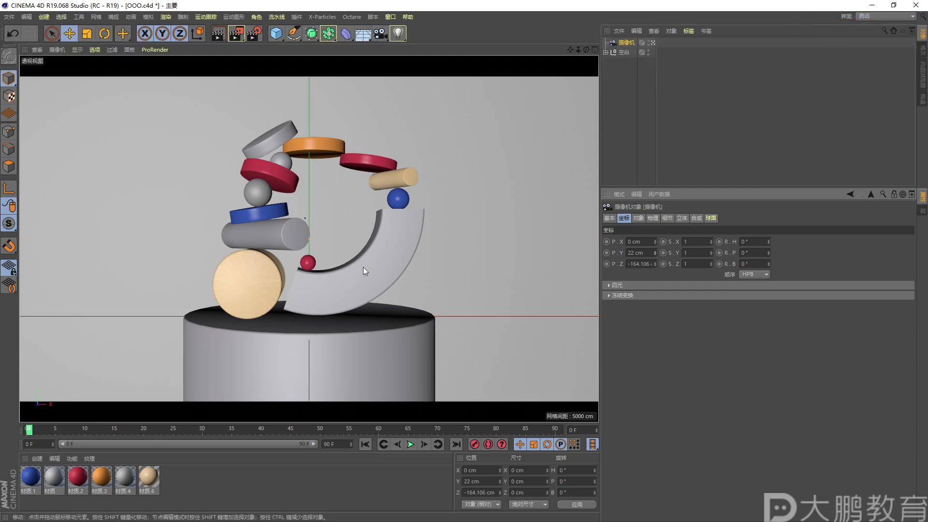
# Leave the camera view, inspect the camera's placement around the pedestal from outside, and return to the camera view
pyautogui.click(652, 43)
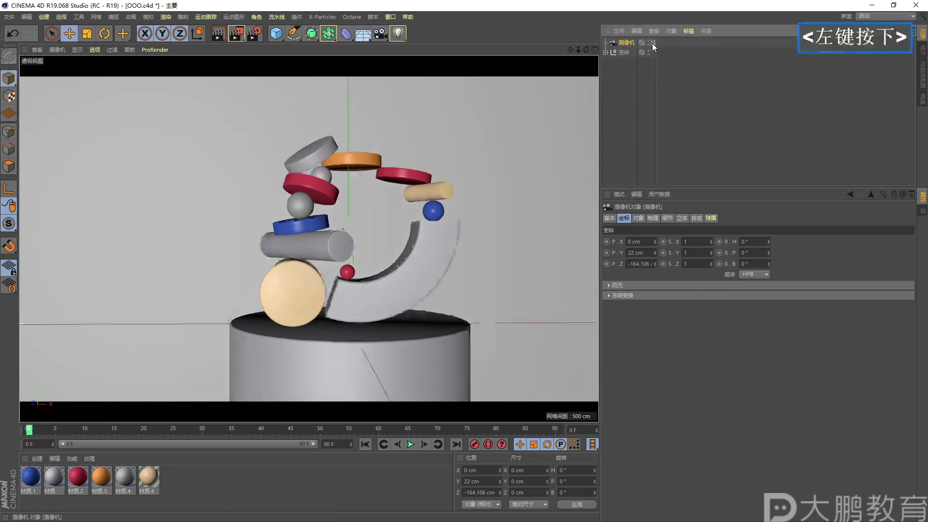
pyautogui.keyDown('alt'); pyautogui.moveTo(447, 232); pyautogui.dragTo(393, 233, button='right'); pyautogui.keyUp('alt')
pyautogui.keyDown('alt'); pyautogui.moveTo(394, 233); pyautogui.dragTo(373, 216); pyautogui.keyUp('alt')
pyautogui.keyDown('alt'); pyautogui.moveTo(373, 216); pyautogui.dragTo(478, 192, button='right'); pyautogui.keyUp('alt')
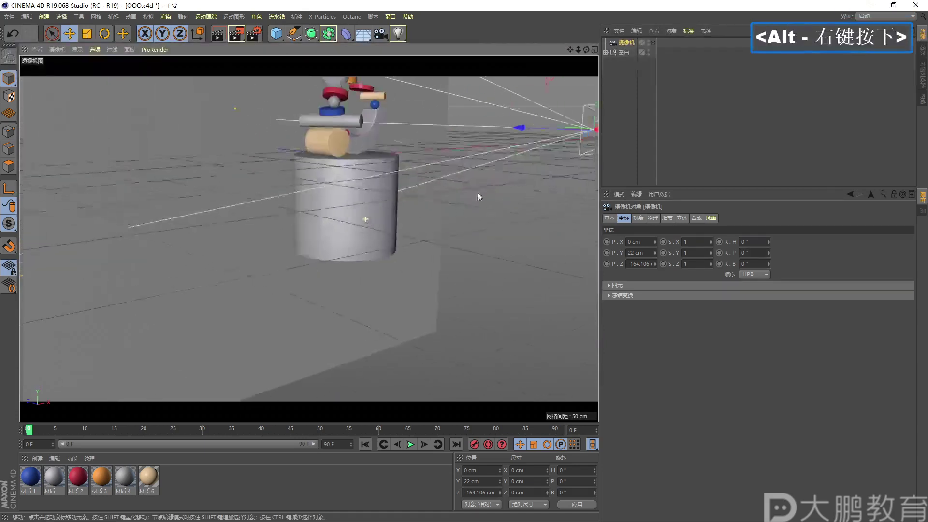
pyautogui.keyDown('alt'); pyautogui.moveTo(377, 167); pyautogui.dragTo(356, 256, button='middle'); pyautogui.keyUp('alt')
pyautogui.keyDown('alt'); pyautogui.moveTo(356, 256); pyautogui.dragTo(335, 243); pyautogui.keyUp('alt')
pyautogui.moveTo(334, 243)
pyautogui.keyDown('alt'); pyautogui.mouseDown(button='right')
pyautogui.moveTo(374, 234)
pyautogui.moveTo(355, 253)
pyautogui.mouseUp(button='right'); pyautogui.keyUp('alt')
pyautogui.click(652, 42)
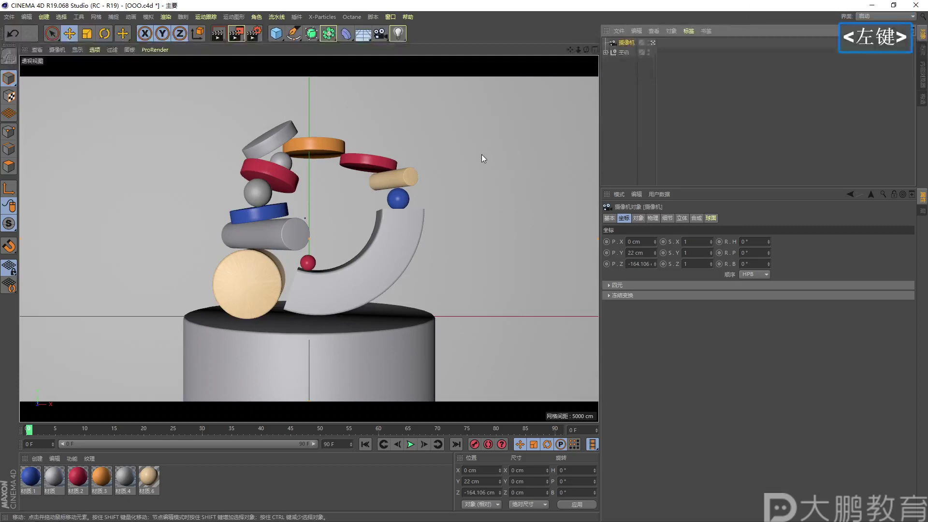
pyautogui.scroll(1, 305, 218)
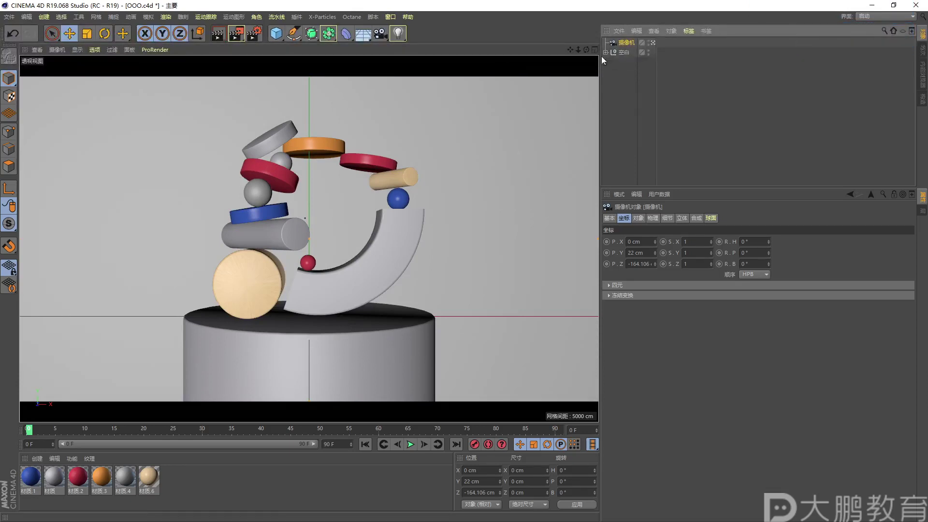
# Add a Protection tag (保护) to the camera to lock its position, scale and rotation
pyautogui.click(630, 44)
pyautogui.rightClick(628, 45)
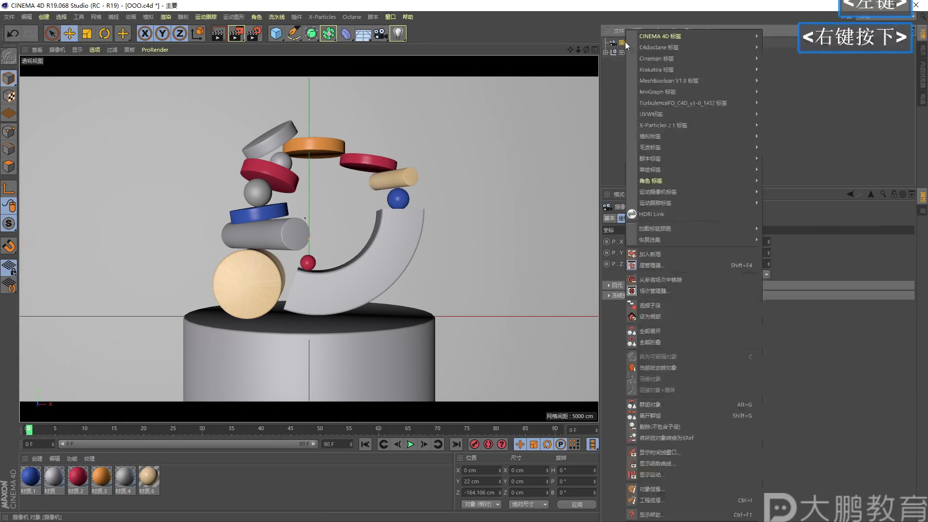
pyautogui.moveTo(633, 38)
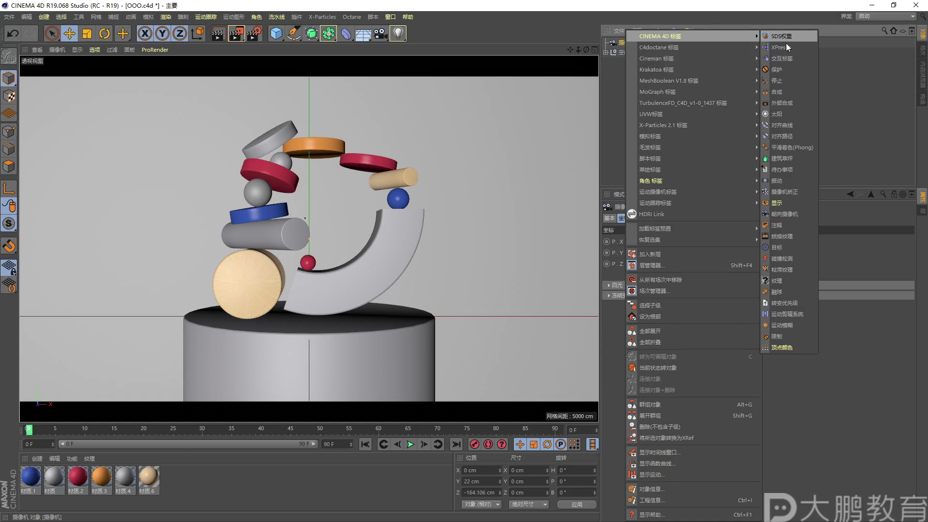
pyautogui.press('F2')
pyautogui.click(778, 70)
pyautogui.press('Escape')
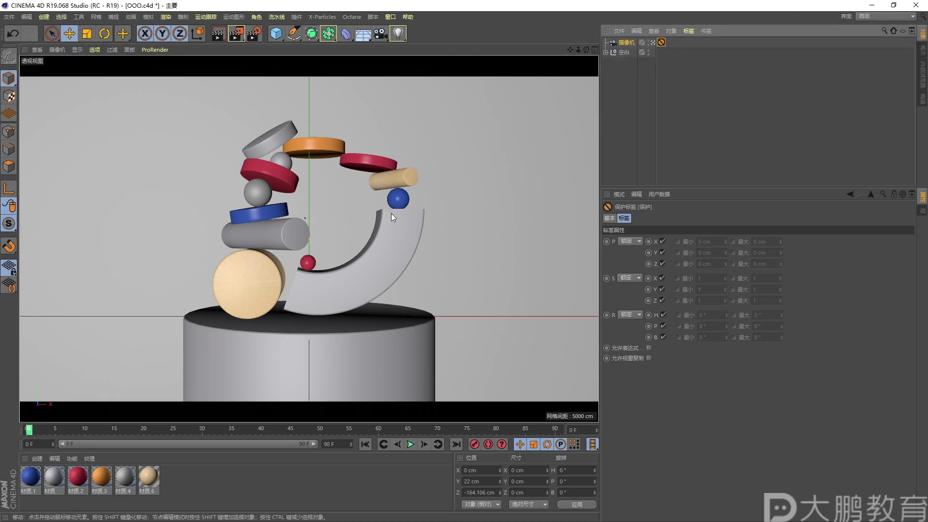
# Try to orbit and zoom the view through the protected camera to test the lock
pyautogui.keyDown('alt'); pyautogui.moveTo(393, 199); pyautogui.dragTo(293, 267, button='right'); pyautogui.keyUp('alt')
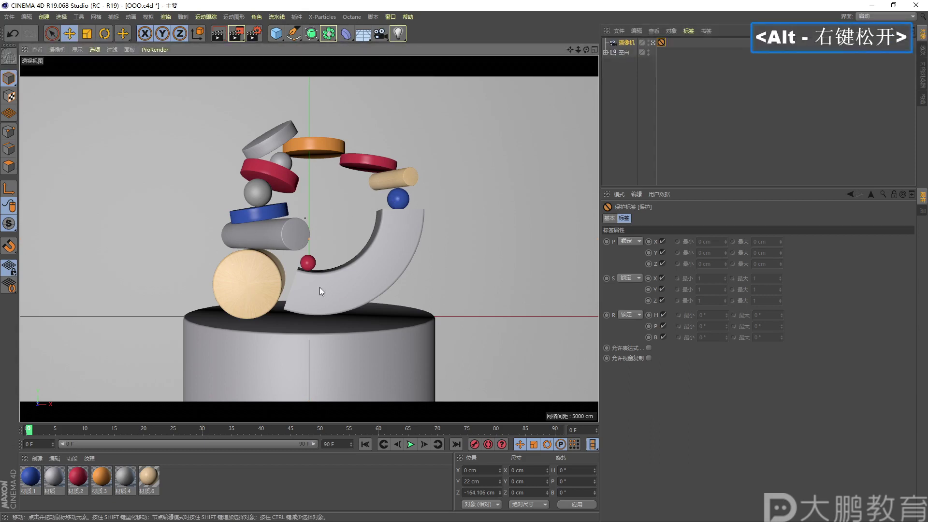
pyautogui.keyDown('alt'); pyautogui.moveTo(342, 282); pyautogui.dragTo(319, 236, button='right'); pyautogui.keyUp('alt')
pyautogui.keyDown('alt'); pyautogui.rightClick(345, 228); pyautogui.keyUp('alt')
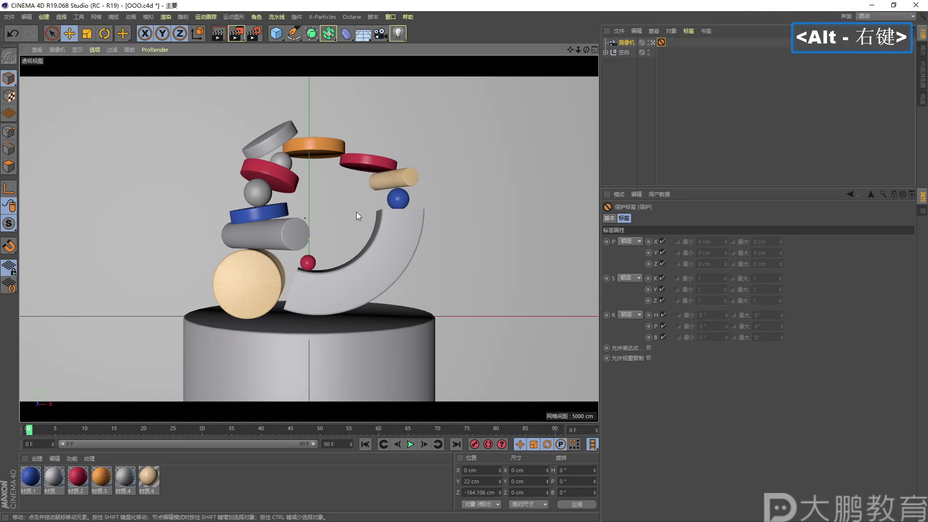
# Leave the camera view, inspect the pedestal and protected camera from outside, and return to the camera view to test zooming
pyautogui.click(653, 43)
pyautogui.keyDown('alt'); pyautogui.moveTo(447, 165); pyautogui.dragTo(377, 224, button='right'); pyautogui.keyUp('alt')
pyautogui.keyDown('alt'); pyautogui.moveTo(377, 224); pyautogui.dragTo(257, 225); pyautogui.keyUp('alt')
pyautogui.keyDown('alt'); pyautogui.moveTo(257, 225); pyautogui.dragTo(360, 207, button='right'); pyautogui.keyUp('alt')
pyautogui.keyDown('alt'); pyautogui.moveTo(360, 206); pyautogui.dragTo(296, 244, button='middle'); pyautogui.keyUp('alt')
pyautogui.keyDown('alt'); pyautogui.moveTo(297, 243); pyautogui.dragTo(339, 233, button='right'); pyautogui.keyUp('alt')
pyautogui.keyDown('alt'); pyautogui.moveTo(339, 233); pyautogui.dragTo(430, 231); pyautogui.keyUp('alt')
pyautogui.keyDown('alt'); pyautogui.moveTo(430, 231); pyautogui.dragTo(350, 248, button='right'); pyautogui.keyUp('alt')
pyautogui.keyDown('alt'); pyautogui.moveTo(350, 248); pyautogui.dragTo(336, 255); pyautogui.keyUp('alt')
pyautogui.keyDown('alt'); pyautogui.moveTo(337, 255); pyautogui.dragTo(405, 235, button='right'); pyautogui.keyUp('alt')
pyautogui.keyDown('alt'); pyautogui.moveTo(405, 237); pyautogui.dragTo(362, 255, button='middle'); pyautogui.keyUp('alt')
pyautogui.moveTo(362, 255)
pyautogui.keyDown('alt'); pyautogui.mouseDown(button='right')
pyautogui.moveTo(340, 253)
pyautogui.moveTo(362, 245)
pyautogui.mouseUp(button='right'); pyautogui.keyUp('alt')
pyautogui.keyDown('alt'); pyautogui.moveTo(361, 242); pyautogui.dragTo(338, 227); pyautogui.keyUp('alt')
pyautogui.keyDown('alt'); pyautogui.moveTo(338, 227); pyautogui.dragTo(310, 231, button='right'); pyautogui.keyUp('alt')
pyautogui.keyDown('alt'); pyautogui.moveTo(309, 231); pyautogui.dragTo(370, 227, button='middle'); pyautogui.keyUp('alt')
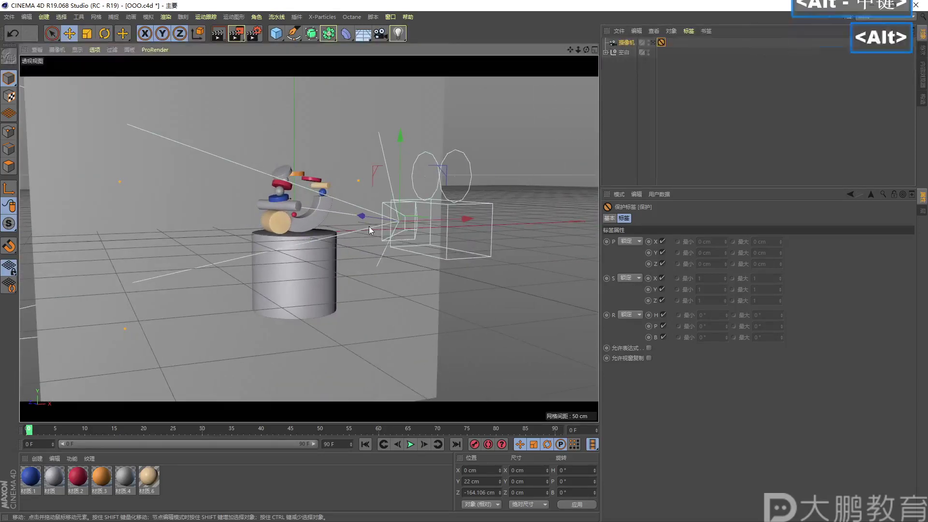
pyautogui.keyDown('alt'); pyautogui.moveTo(369, 226); pyautogui.dragTo(456, 244); pyautogui.keyUp('alt')
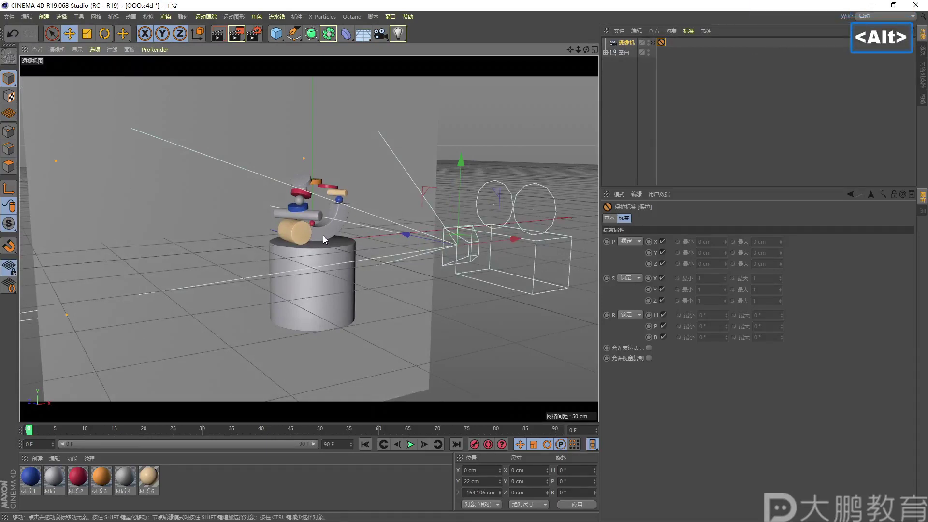
pyautogui.click(653, 42)
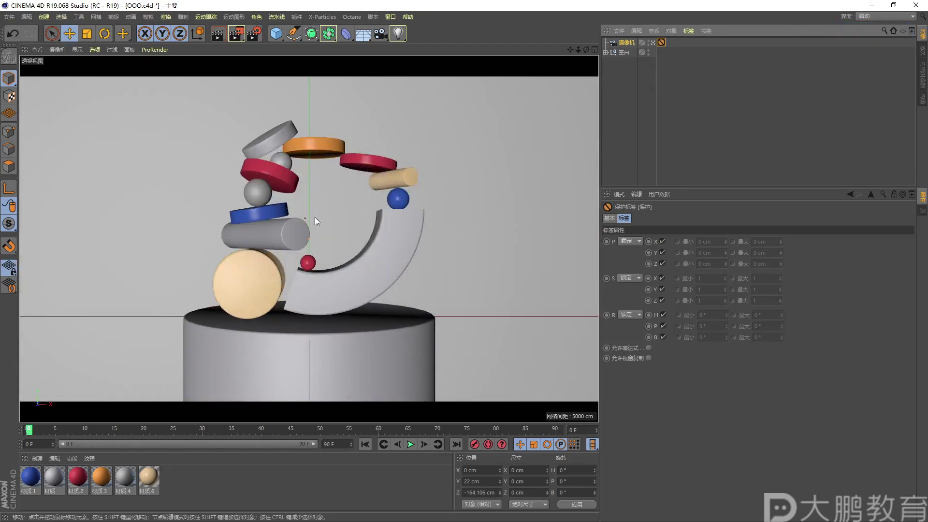
pyautogui.scroll(-3, 425, 87)
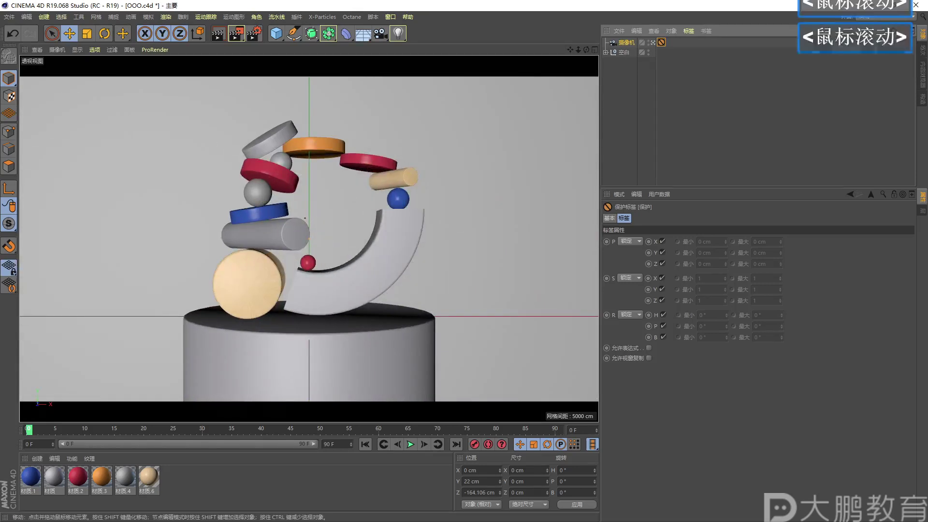
pyautogui.click(662, 44)
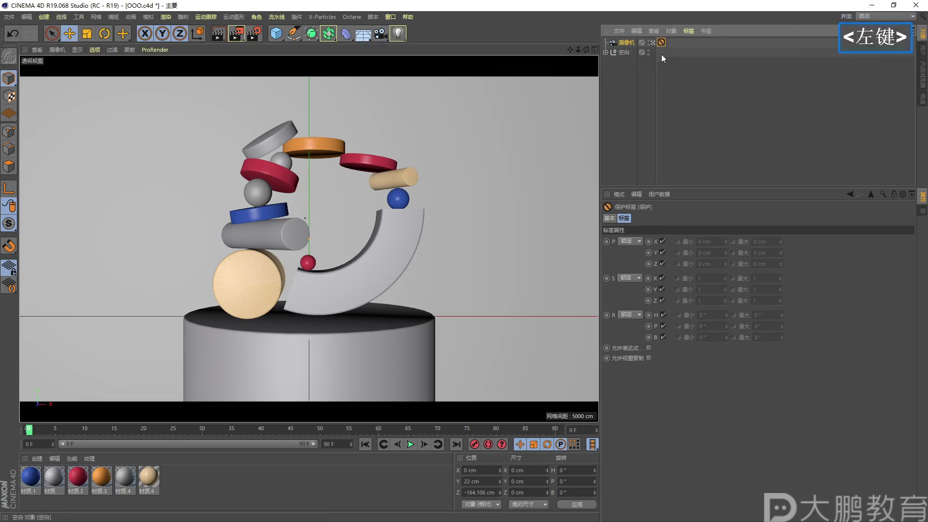
pyautogui.scroll(-3, 105, 221)
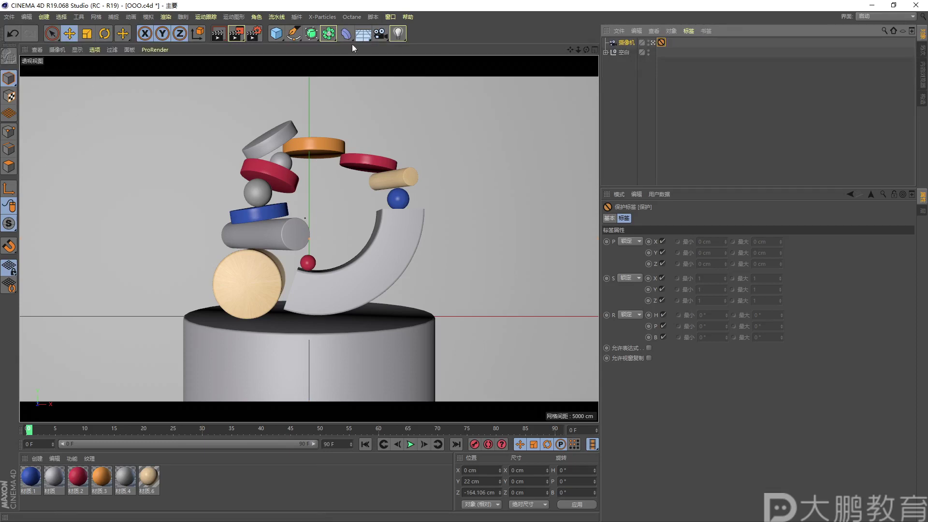
# Add an area light and, outside the camera view, pull it forward from the pedestal to Z -166.69 cm
pyautogui.click(398, 33)
pyautogui.click(486, 68)
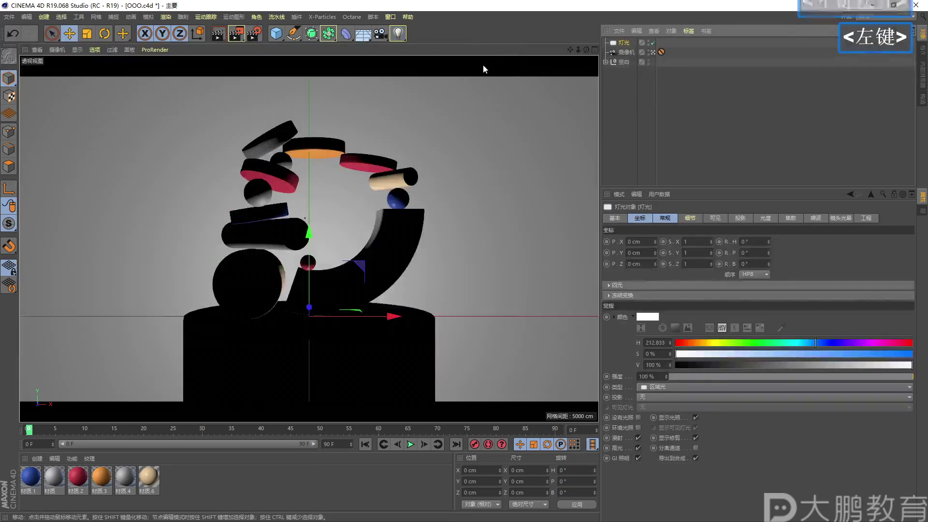
pyautogui.click(654, 52)
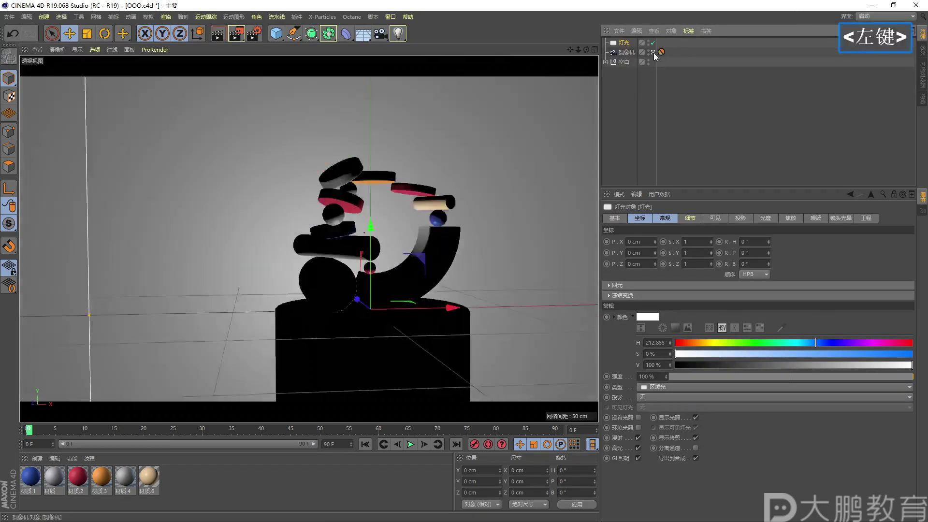
pyautogui.keyDown('alt'); pyautogui.moveTo(364, 273); pyautogui.dragTo(358, 254, button='right'); pyautogui.keyUp('alt')
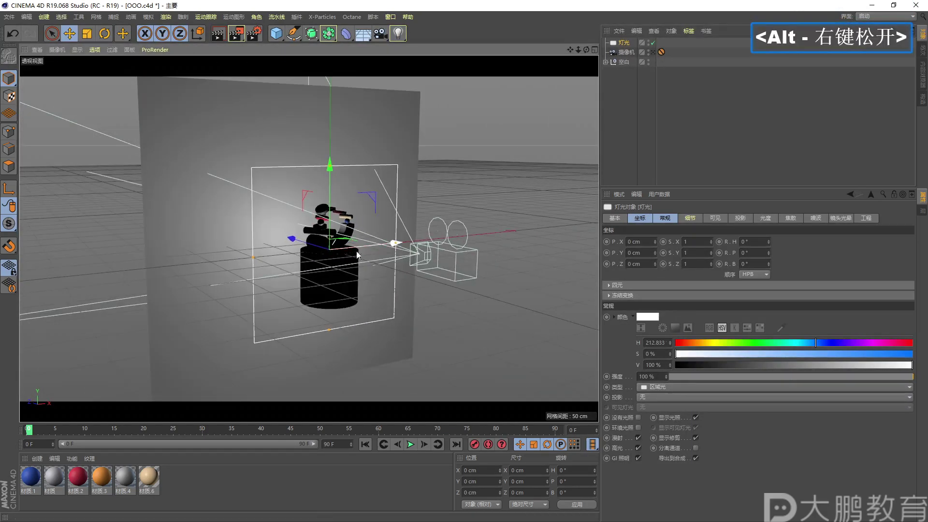
pyautogui.moveTo(293, 235); pyautogui.dragTo(375, 265)
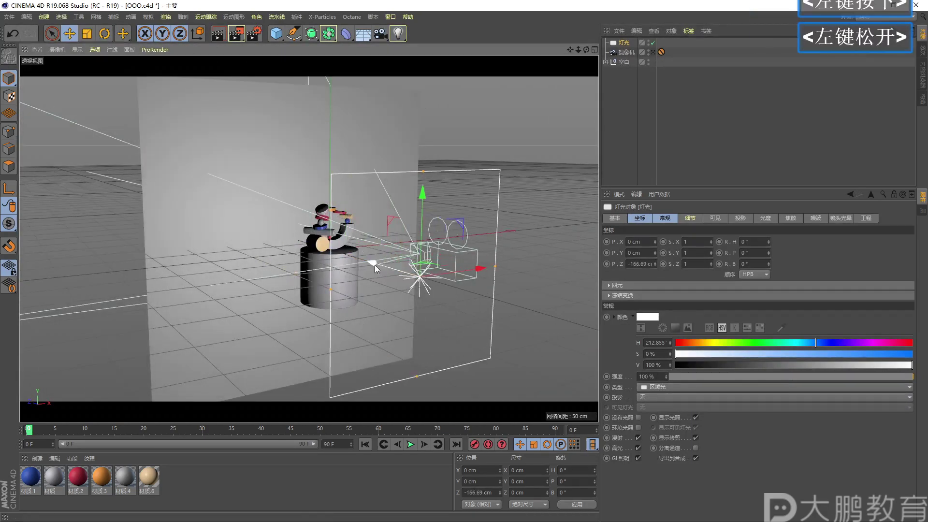
# In the top view, move the area light behind the camera to Z -233.527 cm and sideways to X 219.255 cm
pyautogui.middleClick(405, 263)
pyautogui.middleClick(425, 167)
pyautogui.keyDown('alt'); pyautogui.moveTo(425, 167); pyautogui.dragTo(350, 228, button='right'); pyautogui.keyUp('alt')
pyautogui.keyDown('alt'); pyautogui.moveTo(350, 227); pyautogui.dragTo(315, 249, button='middle'); pyautogui.keyUp('alt')
pyautogui.moveTo(313, 193); pyautogui.dragTo(312, 207)
pyautogui.keyDown('alt'); pyautogui.moveTo(313, 253); pyautogui.dragTo(353, 255, button='right'); pyautogui.keyUp('alt')
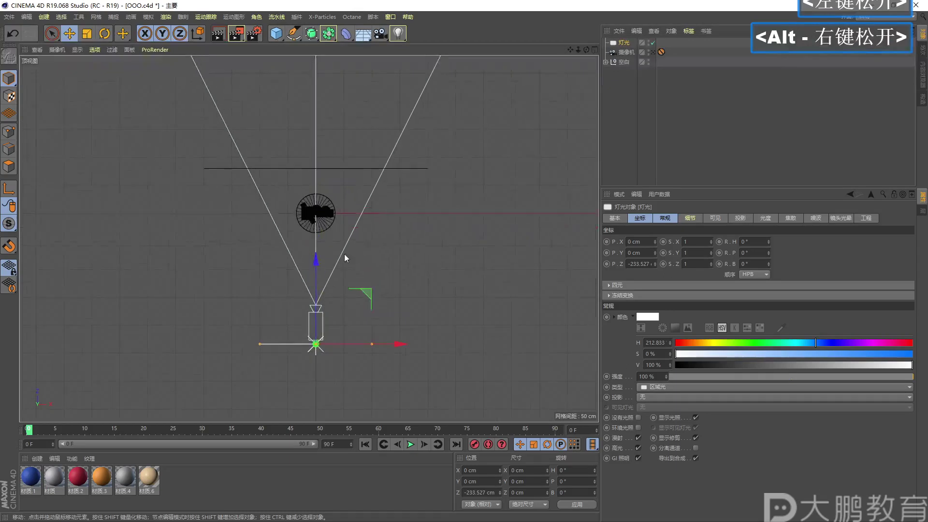
pyautogui.keyDown('alt'); pyautogui.moveTo(344, 254); pyautogui.dragTo(327, 223, button='middle'); pyautogui.keyUp('alt')
pyautogui.moveTo(380, 312); pyautogui.dragTo(502, 311)
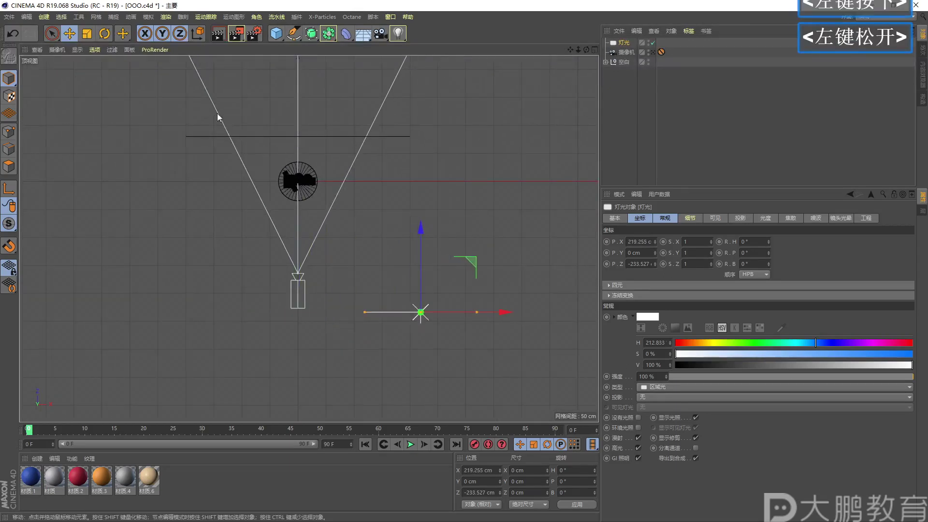
# Rotate the area light to a 40° heading towards the pedestal and move it closer to X 157.687 cm, Z -160.154 cm
pyautogui.click(109, 36)
pyautogui.moveTo(399, 265); pyautogui.dragTo(378, 289)
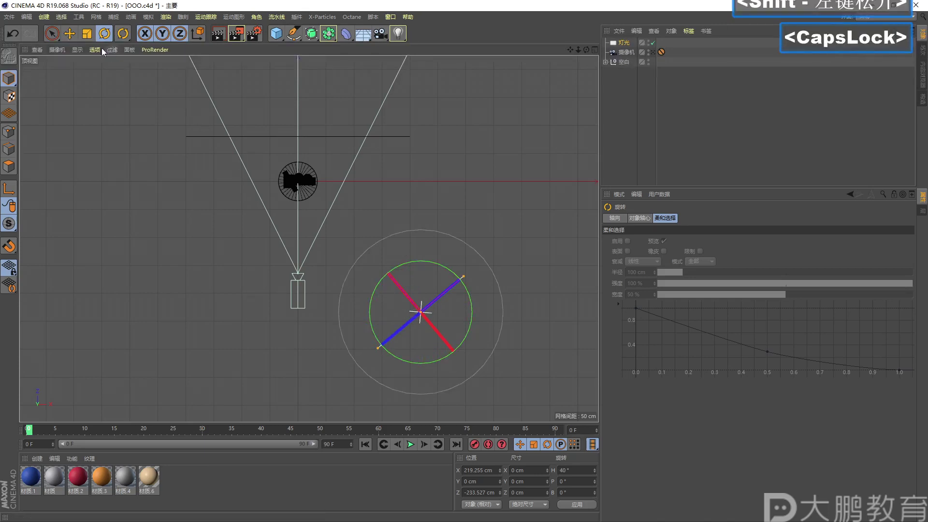
pyautogui.click(70, 34)
pyautogui.moveTo(362, 243); pyautogui.dragTo(333, 207)
# Return to the perspective view and look through the camera to check the side lighting on the objects
pyautogui.middleClick(319, 258)
pyautogui.middleClick(270, 197)
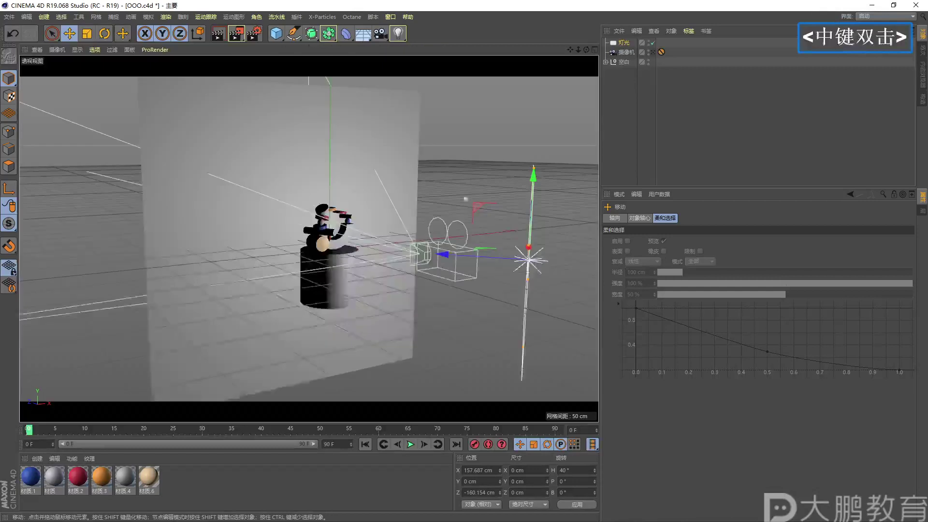
pyautogui.click(653, 52)
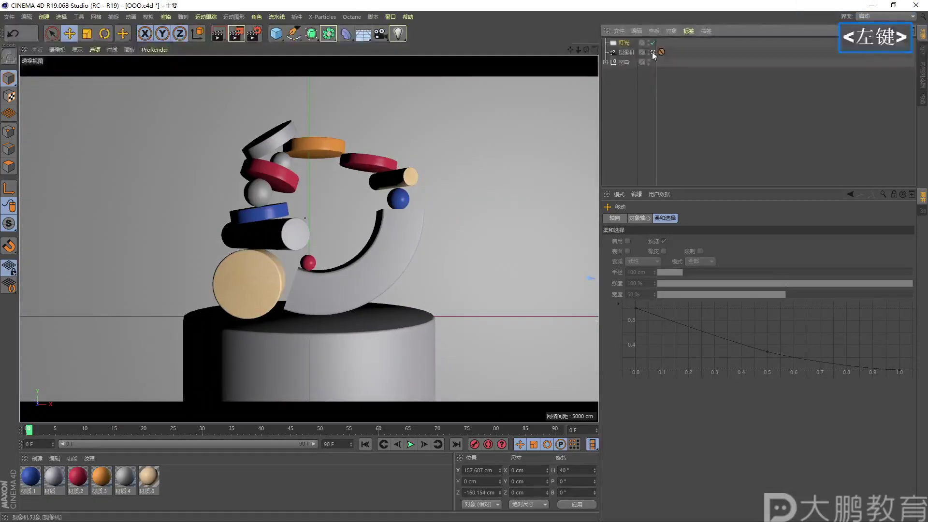
pyautogui.press('F2')
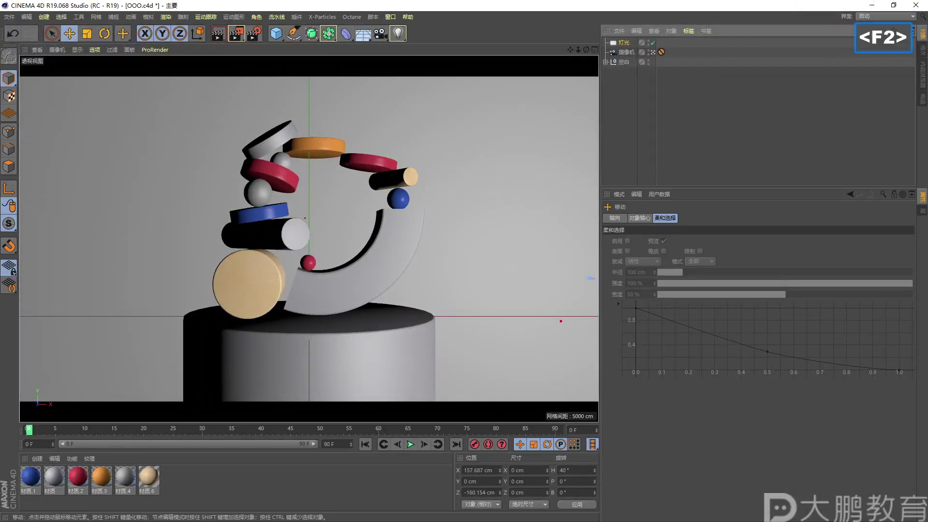
pyautogui.moveTo(547, 222)
pyautogui.mouseDown()
pyautogui.moveTo(507, 363)
pyautogui.moveTo(546, 218)
pyautogui.mouseUp()
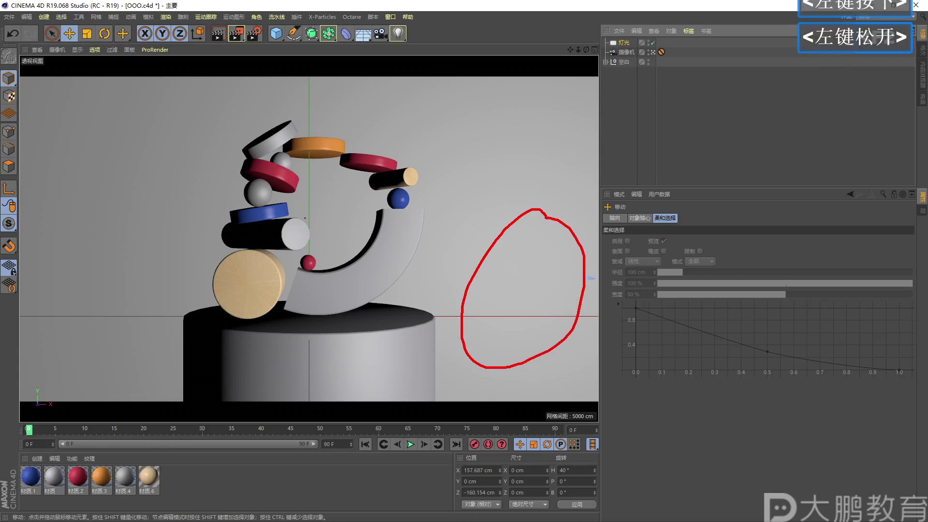
pyautogui.press('F2')
pyautogui.moveTo(174, 323); pyautogui.dragTo(159, 293)
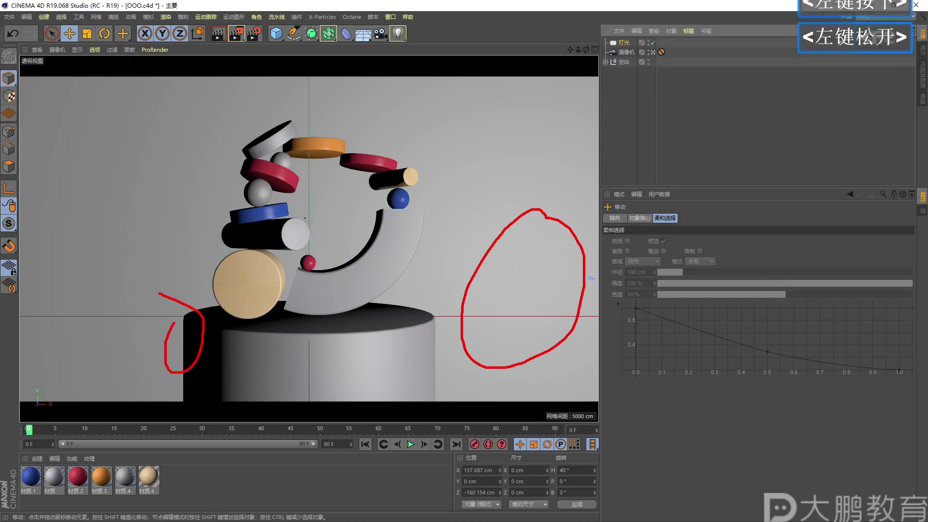
pyautogui.press('Escape')
pyautogui.scroll(-1, 310, 237)
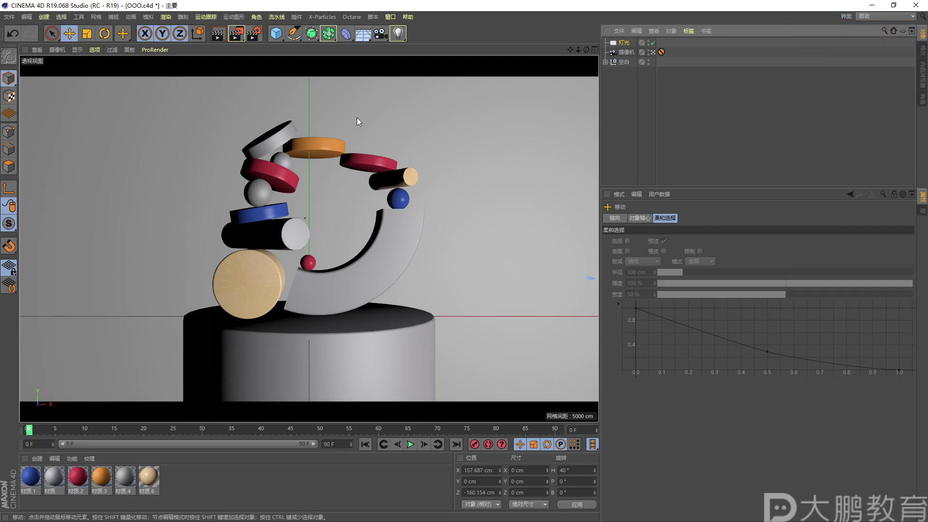
# Render the camera view to the Picture Viewer and look through the earlier renders in its history
pyautogui.click(235, 35)
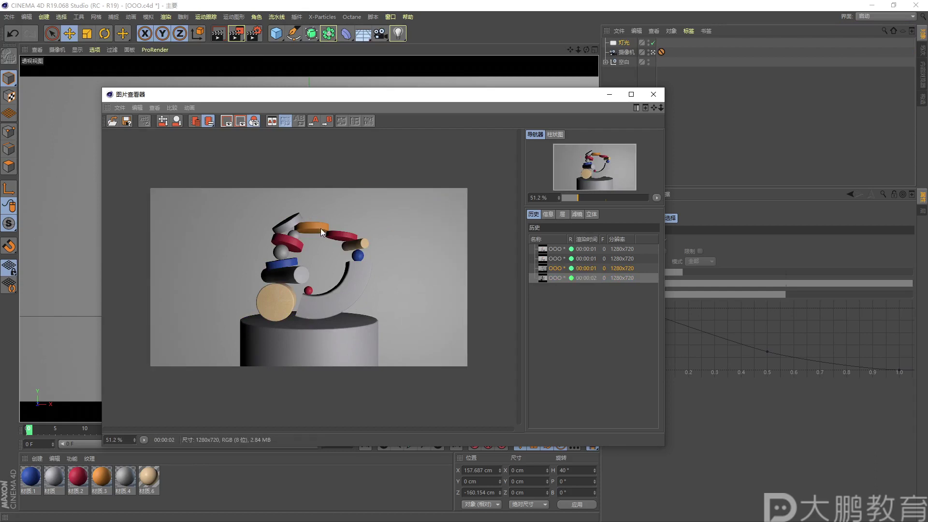
pyautogui.click(557, 268)
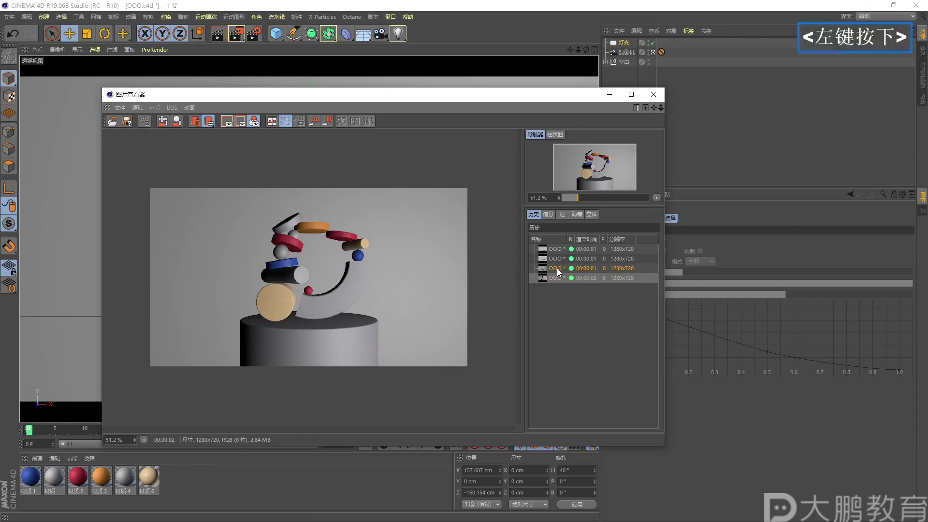
pyautogui.click(554, 265)
pyautogui.click(553, 260)
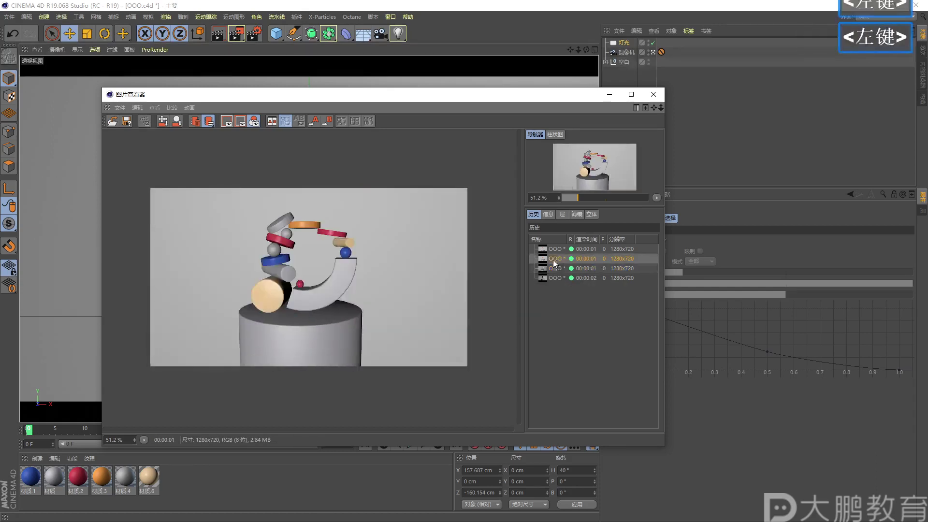
pyautogui.click(551, 251)
pyautogui.click(552, 271)
pyautogui.click(553, 269)
# Remove the angled off-centre render and the first evenly lit render from the Picture Viewer history
pyautogui.rightClick(553, 270)
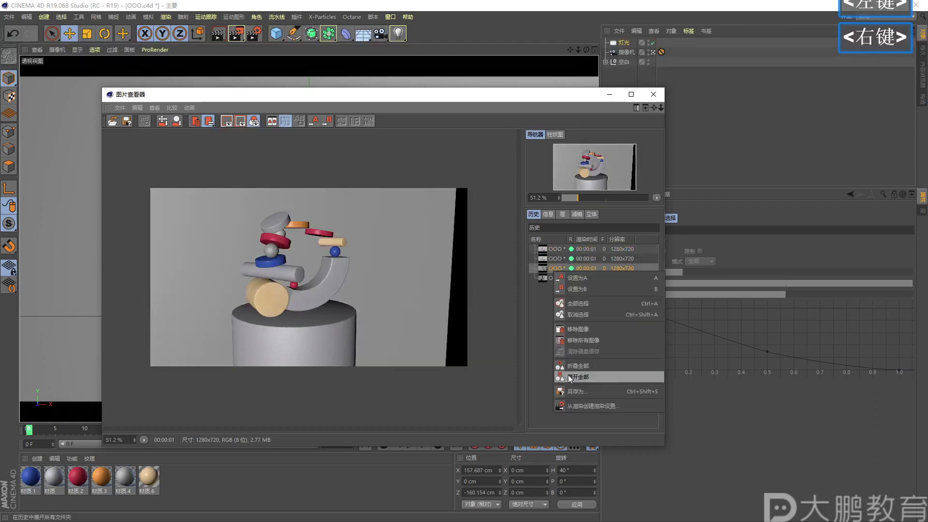
pyautogui.click(566, 340)
pyautogui.click(447, 298)
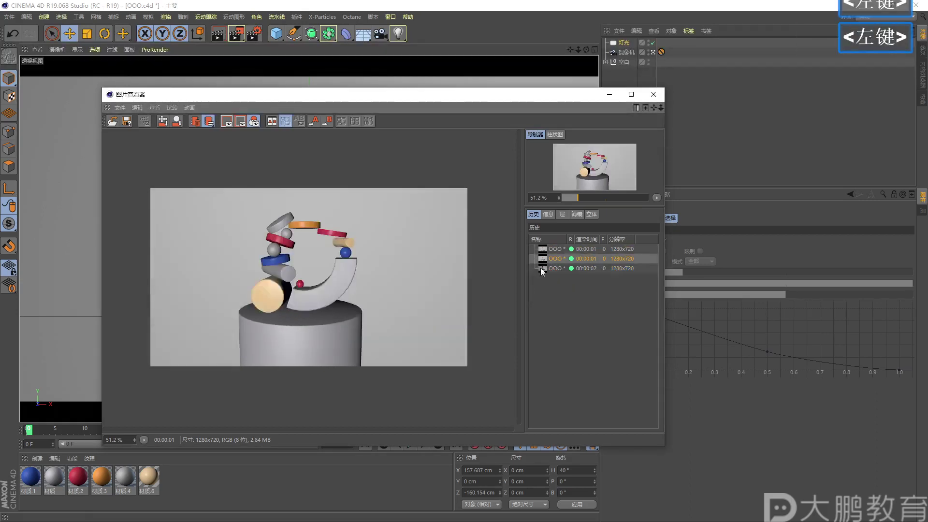
pyautogui.click(551, 250)
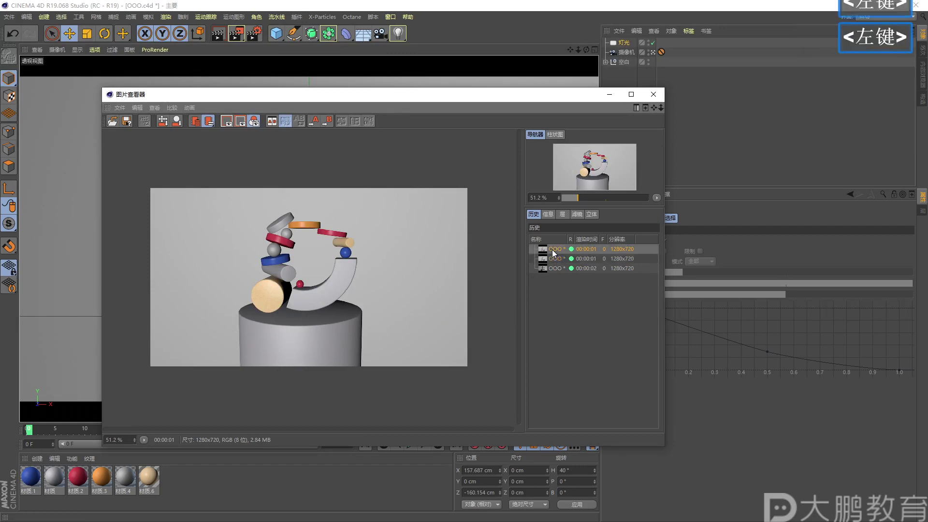
pyautogui.rightClick(552, 249)
pyautogui.click(564, 321)
pyautogui.click(494, 299)
# Compare the remaining render under default lighting with the new render lit by the area light
pyautogui.click(551, 260)
pyautogui.click(552, 250)
pyautogui.click(553, 259)
pyautogui.click(553, 249)
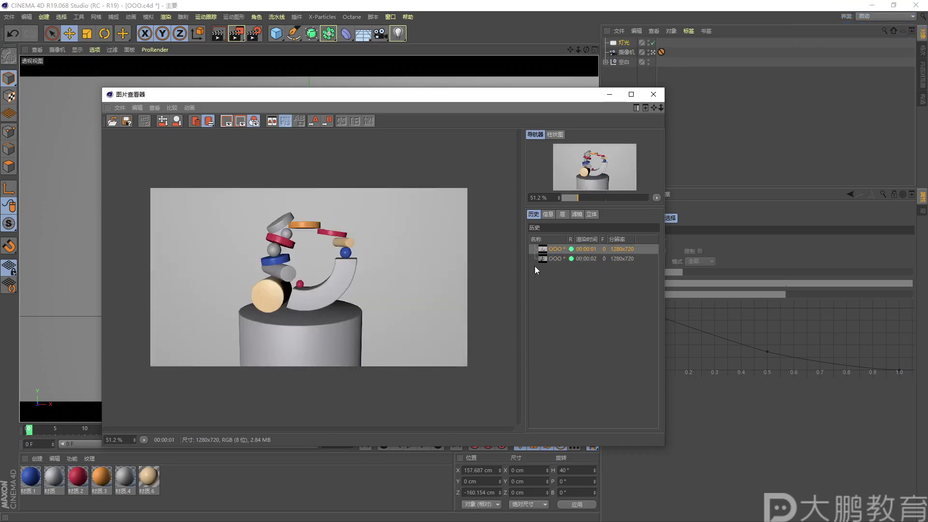
pyautogui.click(552, 260)
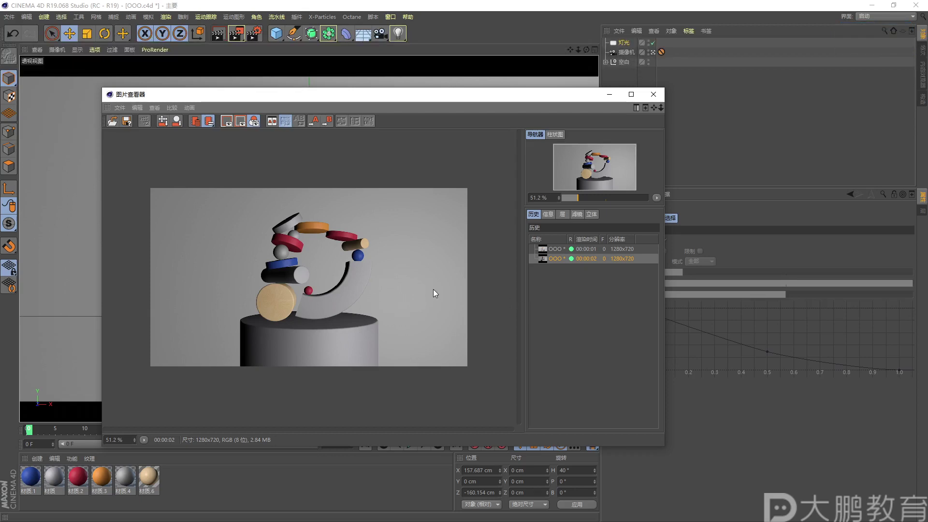
pyautogui.press('F2')
pyautogui.moveTo(397, 289)
pyautogui.mouseDown()
pyautogui.moveTo(416, 338)
pyautogui.moveTo(382, 273)
pyautogui.mouseUp()
pyautogui.moveTo(211, 332)
pyautogui.mouseDown()
pyautogui.moveTo(227, 362)
pyautogui.moveTo(221, 319)
pyautogui.mouseUp()
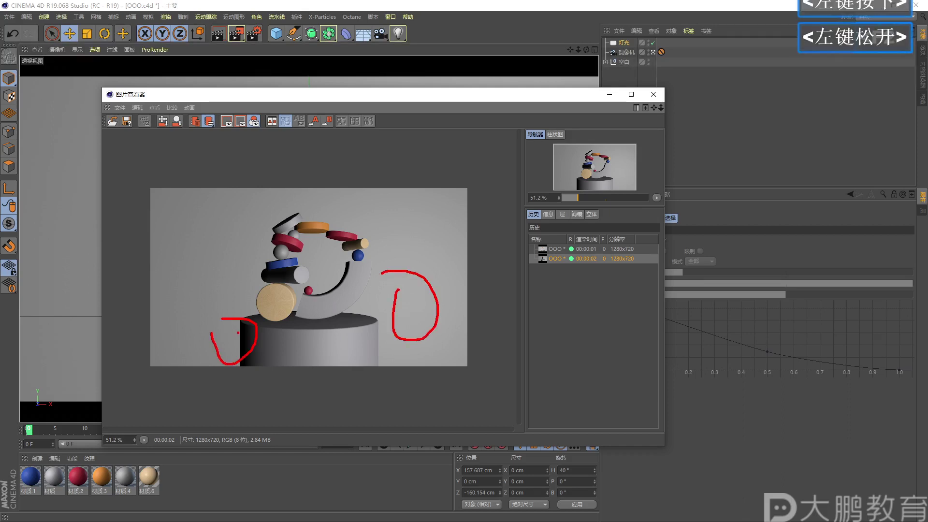
pyautogui.press('Escape')
# Close the Picture Viewer and select the area light to show its settings
pyautogui.click(655, 97)
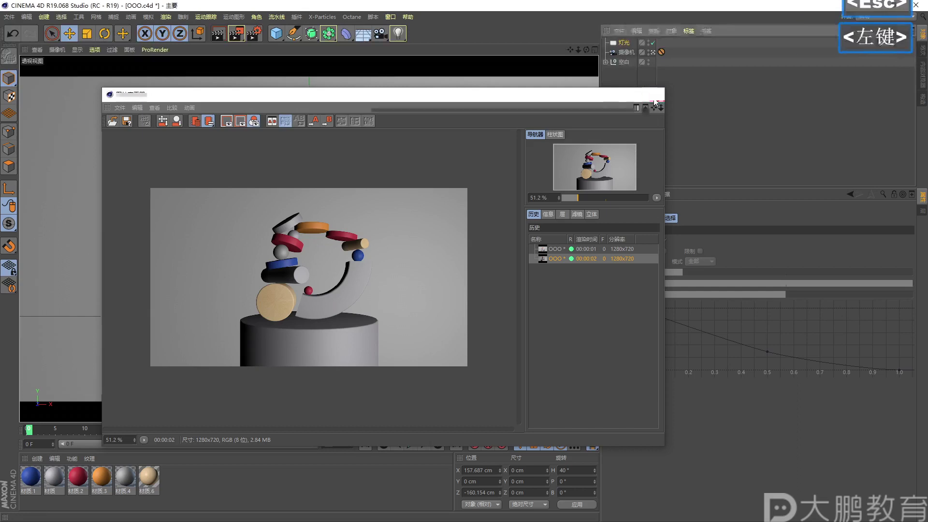
pyautogui.click(625, 44)
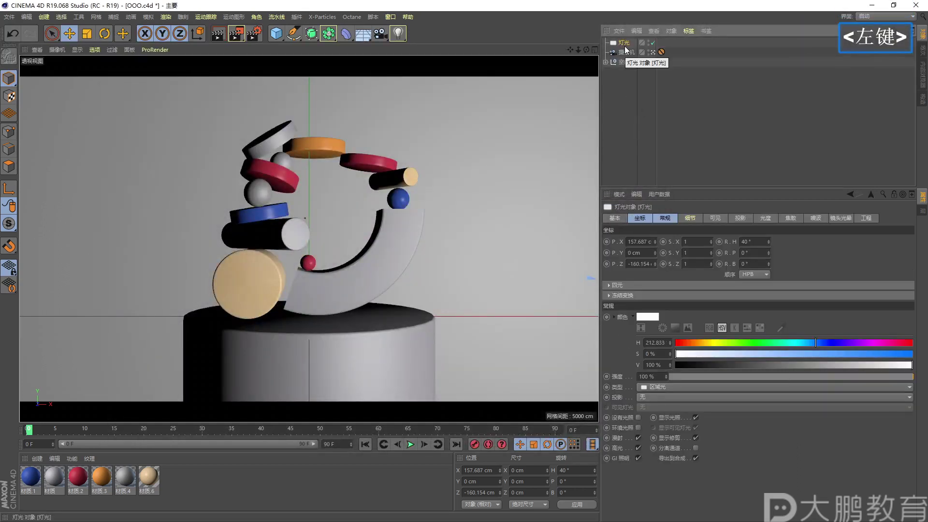
# Set the area light's shadow type to Area (区域), render to the Picture Viewer and show the new render
pyautogui.click(643, 398)
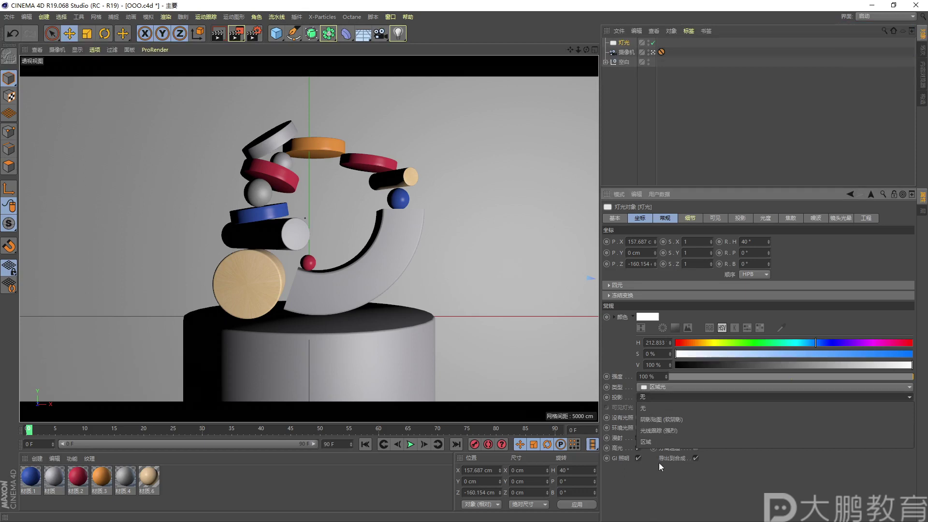
pyautogui.click(647, 441)
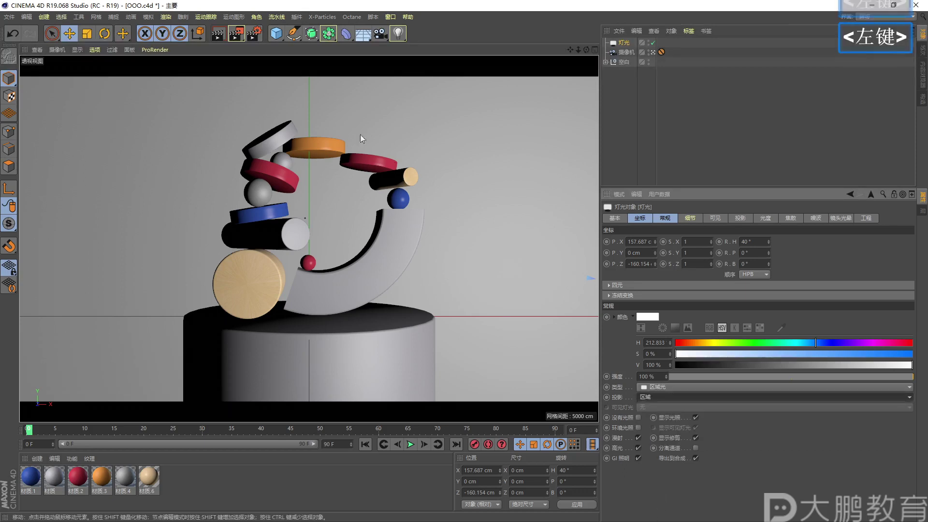
pyautogui.click(236, 35)
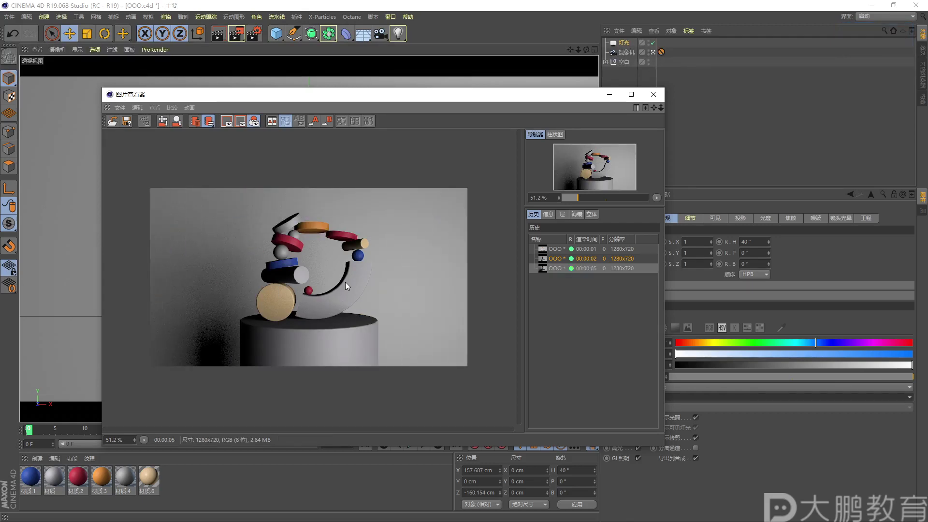
pyautogui.click(552, 269)
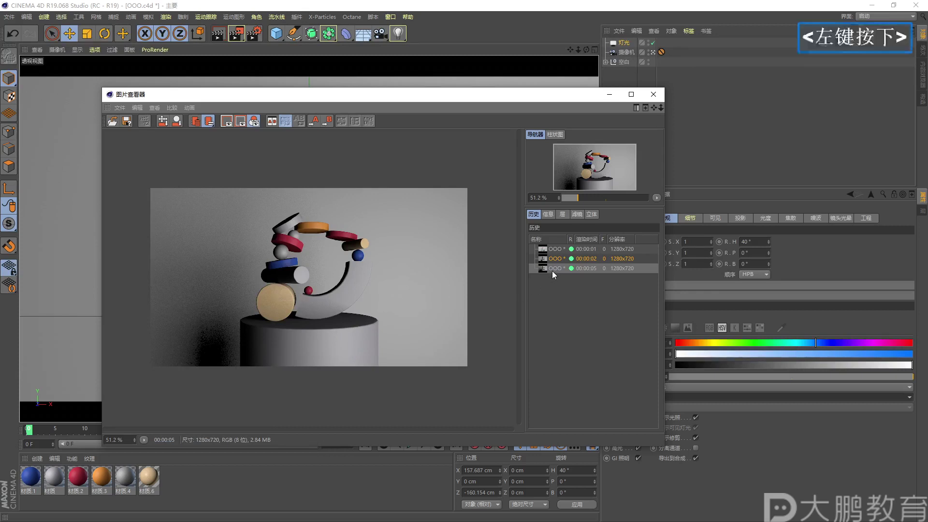
# Examine the area shadow on the backdrop beside the pedestal in the new render
pyautogui.press('F2')
pyautogui.moveTo(194, 329)
pyautogui.mouseDown()
pyautogui.moveTo(215, 371)
pyautogui.moveTo(207, 282)
pyautogui.moveTo(215, 312)
pyautogui.mouseUp()
pyautogui.moveTo(232, 309)
pyautogui.mouseDown()
pyautogui.moveTo(222, 323)
pyautogui.moveTo(194, 327)
pyautogui.mouseUp()
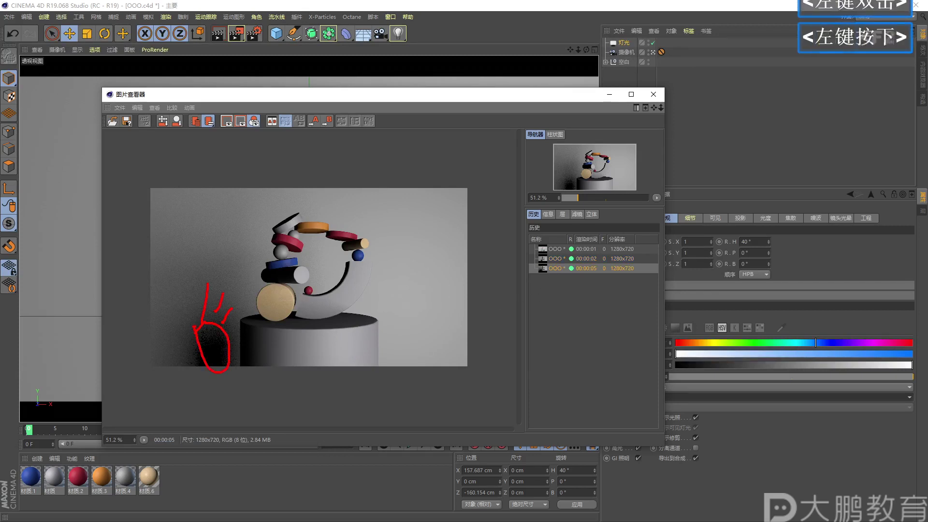
pyautogui.press('F2')
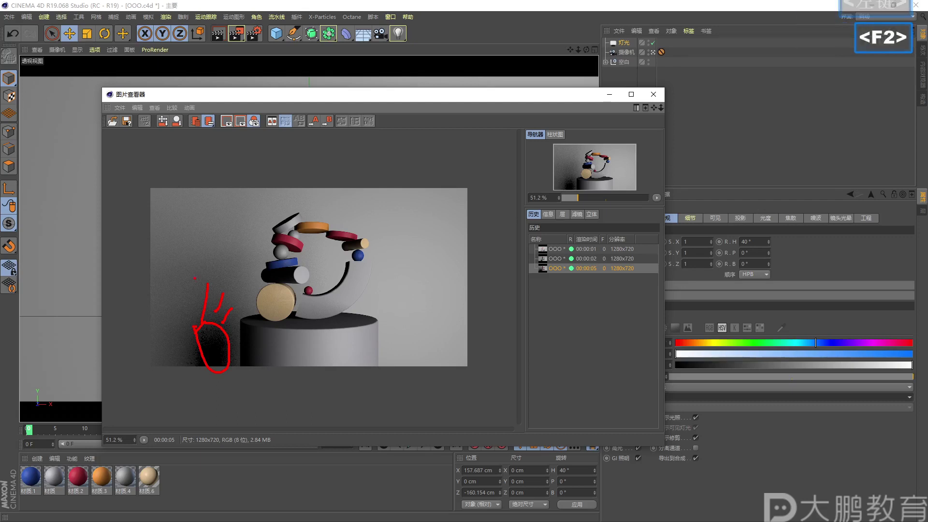
pyautogui.moveTo(176, 277)
pyautogui.mouseDown()
pyautogui.moveTo(178, 355)
pyautogui.moveTo(216, 274)
pyautogui.mouseUp()
pyautogui.moveTo(236, 343); pyautogui.dragTo(236, 372)
pyautogui.moveTo(178, 354)
pyautogui.mouseDown()
pyautogui.moveTo(177, 379)
pyautogui.moveTo(237, 373)
pyautogui.mouseUp()
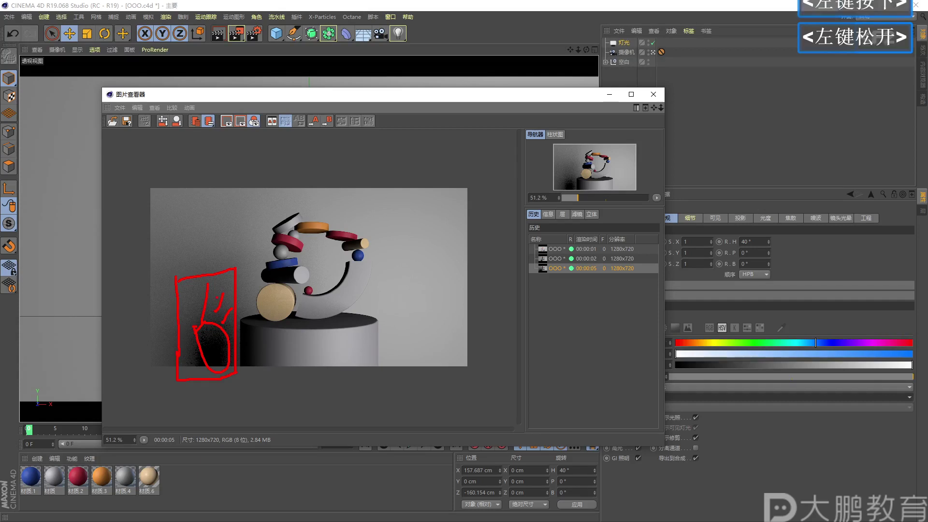
pyautogui.press('F2')
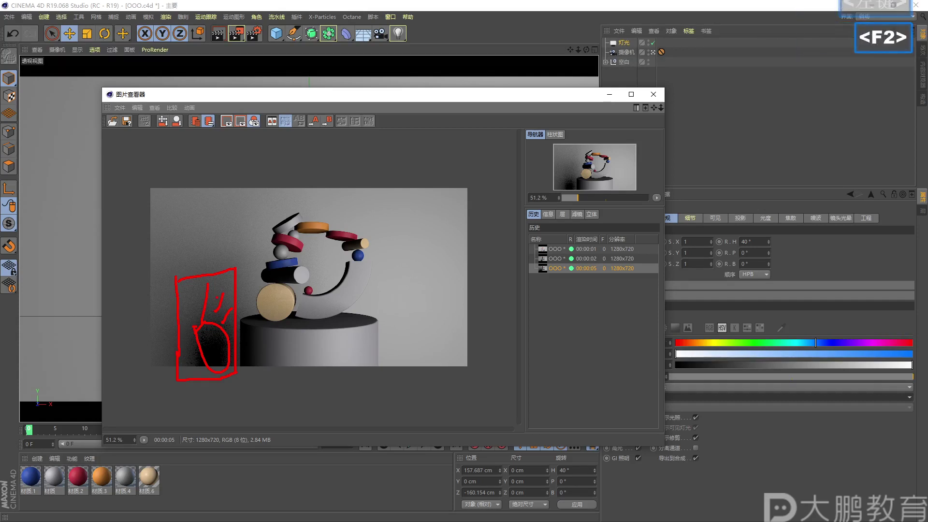
pyautogui.moveTo(189, 292); pyautogui.dragTo(220, 307)
pyautogui.press('Escape')
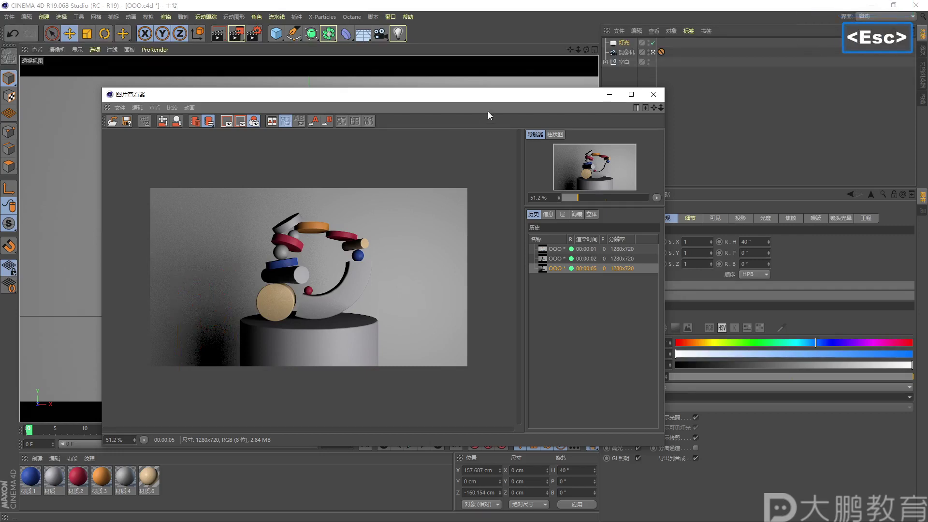
pyautogui.press('F2')
pyautogui.moveTo(203, 321)
pyautogui.mouseDown()
pyautogui.moveTo(242, 338)
pyautogui.moveTo(210, 301)
pyautogui.mouseUp()
pyautogui.press('Escape')
# Close the Picture Viewer and leave the scene camera to view the light and backdrop from outside
pyautogui.click(654, 94)
pyautogui.click(652, 52)
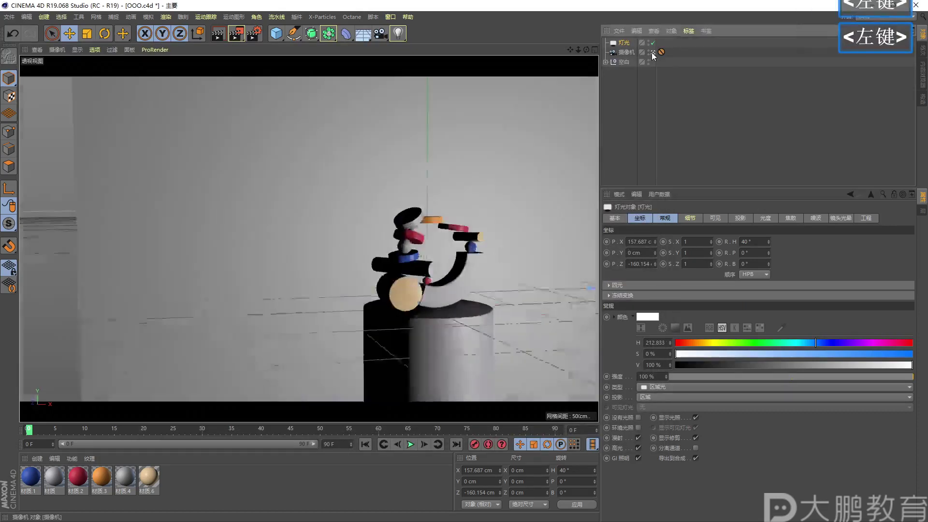
pyautogui.keyDown('alt'); pyautogui.moveTo(379, 271); pyautogui.dragTo(323, 246); pyautogui.keyUp('alt')
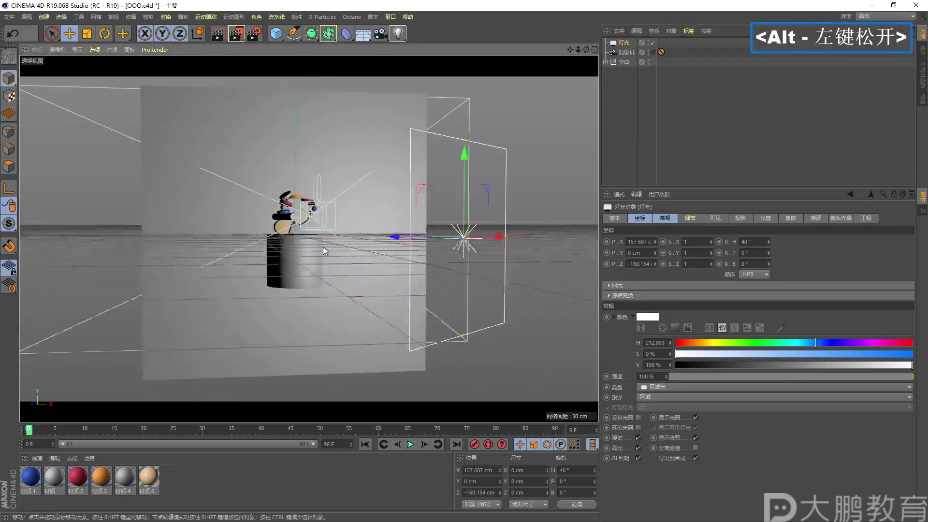
pyautogui.keyDown('alt'); pyautogui.moveTo(323, 246); pyautogui.dragTo(316, 257, button='middle'); pyautogui.keyUp('alt')
pyautogui.keyDown('alt'); pyautogui.moveTo(316, 256); pyautogui.dragTo(288, 283, button='right'); pyautogui.keyUp('alt')
pyautogui.keyDown('alt'); pyautogui.moveTo(288, 283); pyautogui.dragTo(256, 290); pyautogui.keyUp('alt')
pyautogui.keyDown('alt'); pyautogui.moveTo(257, 290); pyautogui.dragTo(275, 288, button='right'); pyautogui.keyUp('alt')
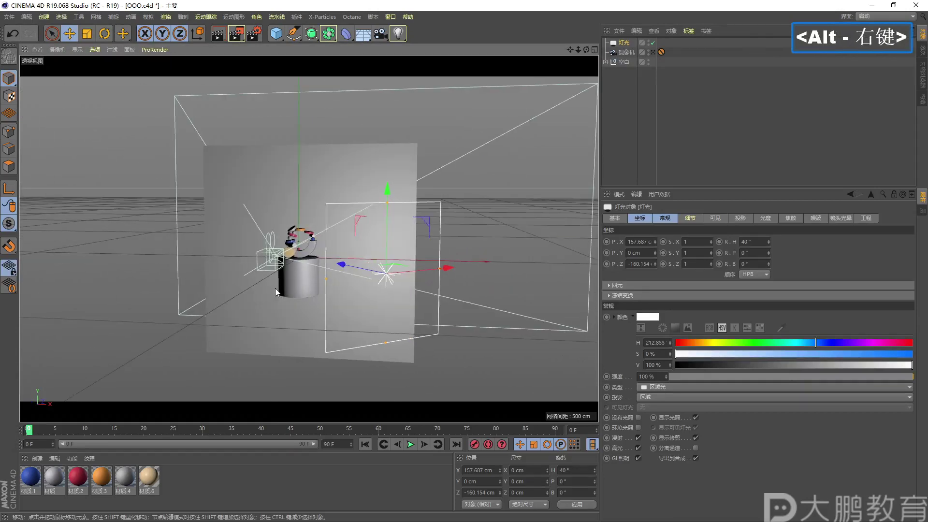
# Duplicate the area light toward the opposite side of the set and rotate the copy to a heading of -25°
pyautogui.keyDown('alt'); pyautogui.moveTo(413, 268); pyautogui.dragTo(328, 269, button='right'); pyautogui.keyUp('alt')
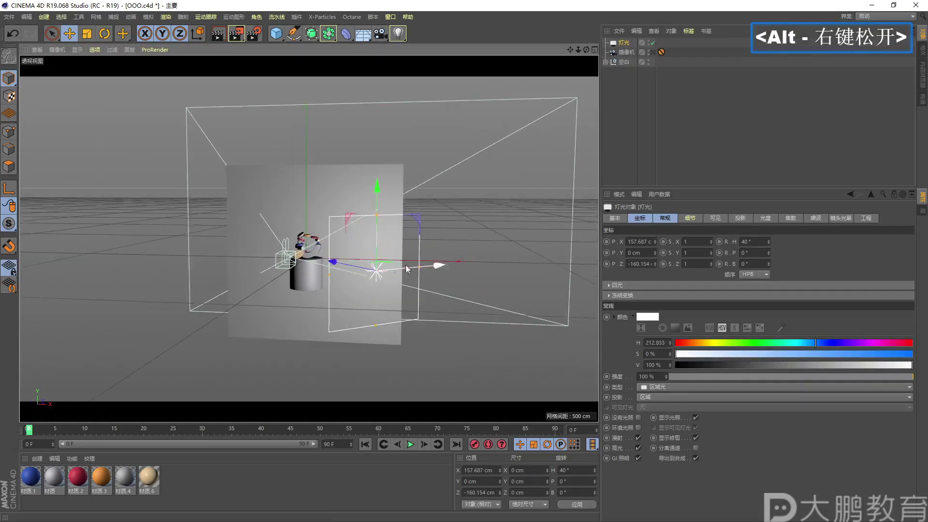
pyautogui.keyDown('ctrl'); pyautogui.moveTo(441, 263); pyautogui.dragTo(122, 117); pyautogui.keyUp('ctrl')
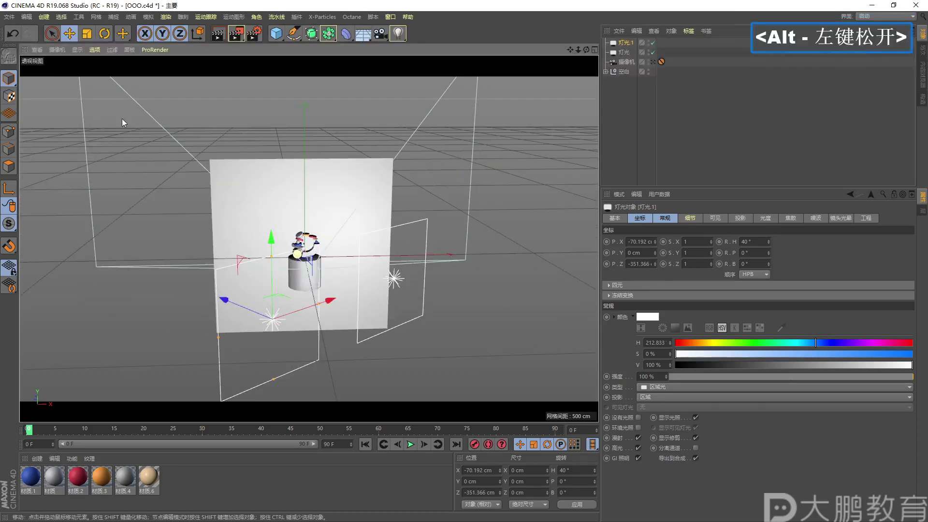
pyautogui.click(105, 35)
pyautogui.moveTo(247, 338); pyautogui.dragTo(193, 321)
pyautogui.click(70, 33)
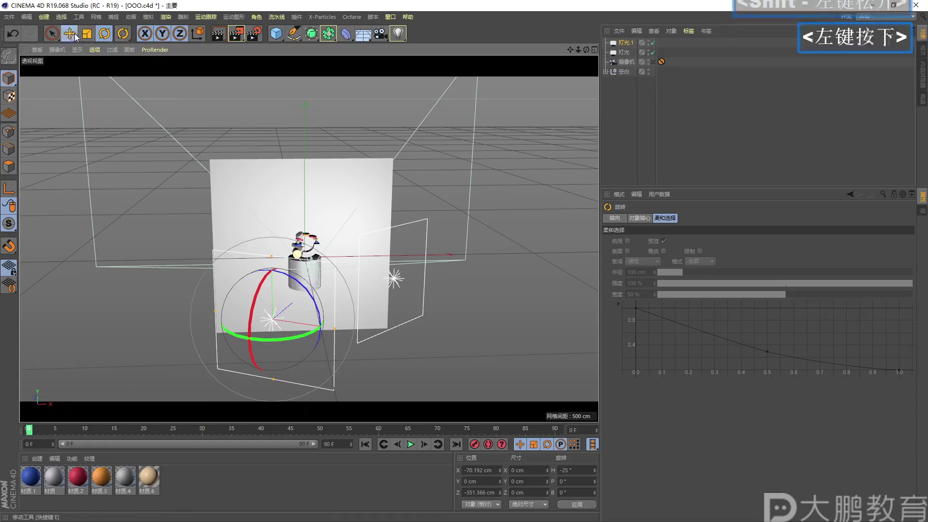
# Position the copied light opposite the original at about X -192.6 cm and Z -139.1 cm, using the top view
pyautogui.moveTo(337, 342); pyautogui.dragTo(252, 333)
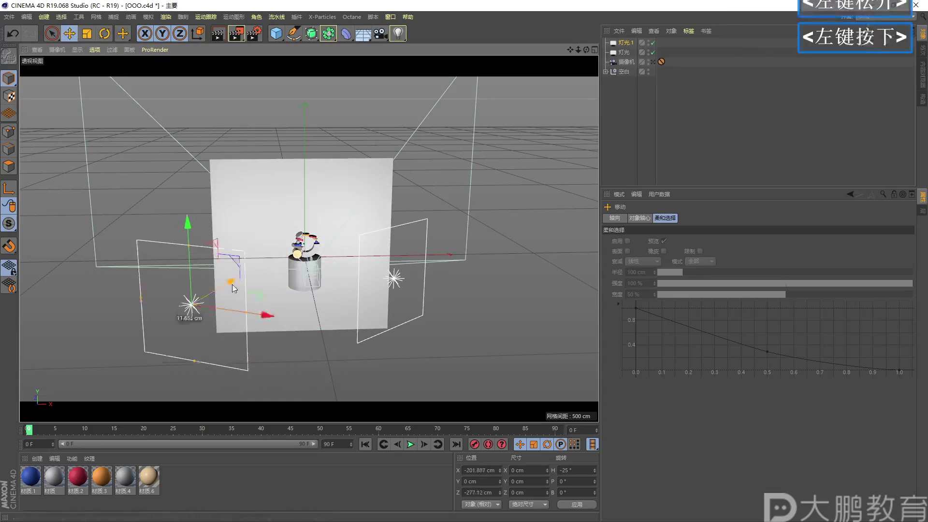
pyautogui.middleClick(296, 274)
pyautogui.middleClick(398, 204)
pyautogui.moveTo(232, 237); pyautogui.dragTo(252, 193)
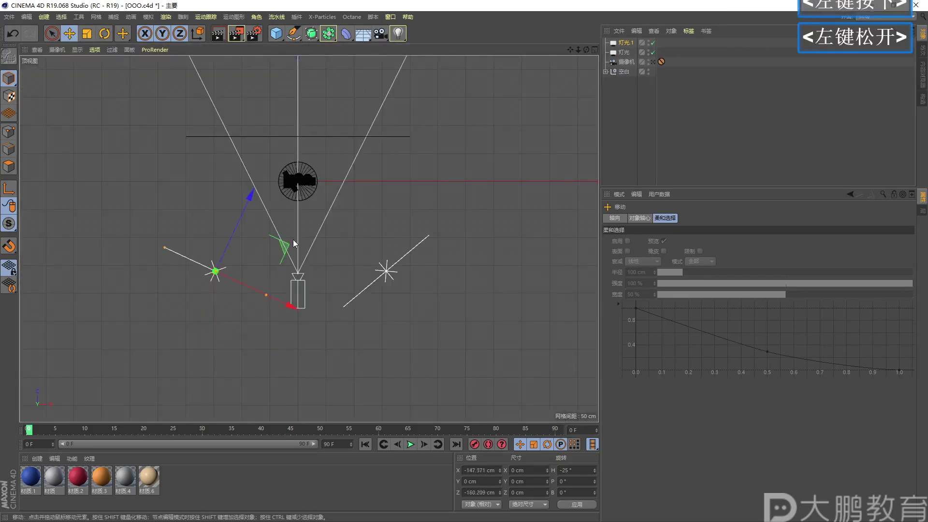
pyautogui.moveTo(292, 303); pyautogui.dragTo(271, 285)
pyautogui.middleClick(288, 285)
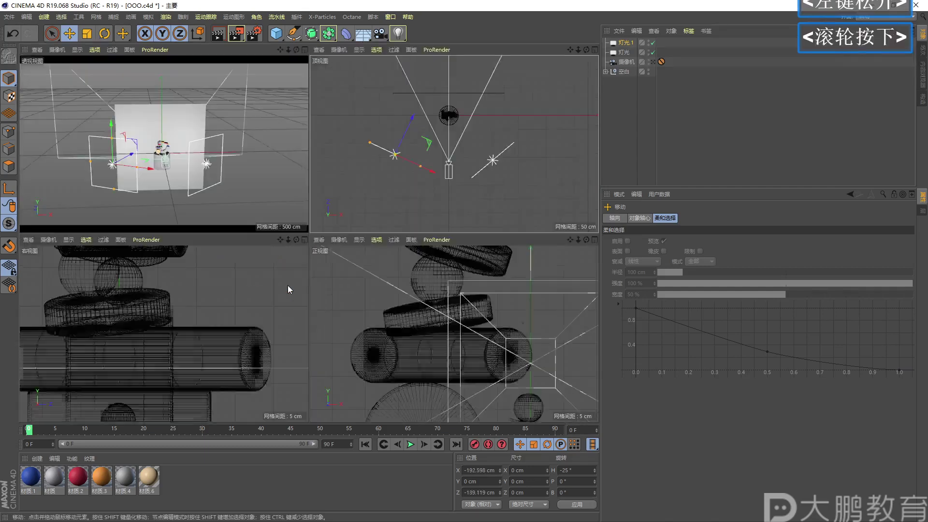
# Check the copied light's direction toward the pedestal and delete the copy
pyautogui.middleClick(240, 202)
pyautogui.keyDown('alt'); pyautogui.moveTo(265, 257); pyautogui.dragTo(214, 280, button='right'); pyautogui.keyUp('alt')
pyautogui.moveTo(198, 298)
pyautogui.mouseDown()
pyautogui.moveTo(291, 268)
pyautogui.moveTo(280, 267)
pyautogui.mouseUp()
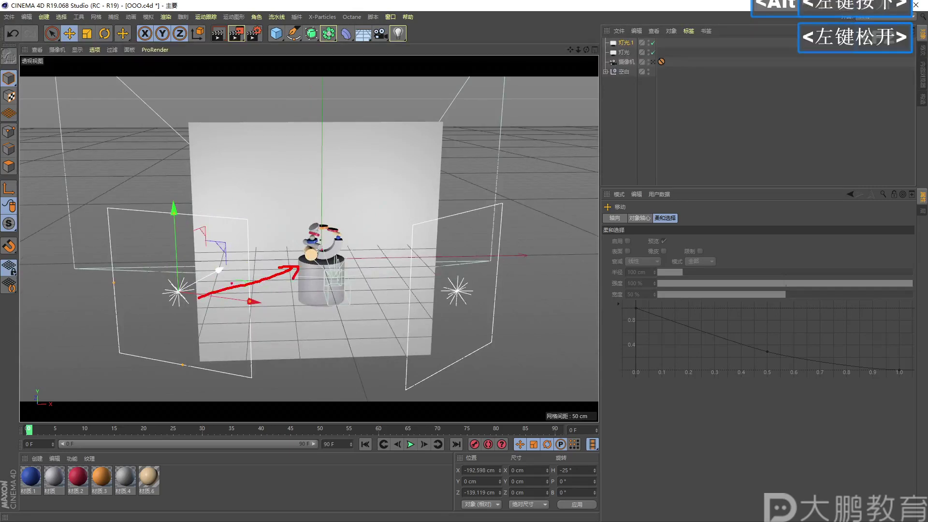
pyautogui.press('F2')
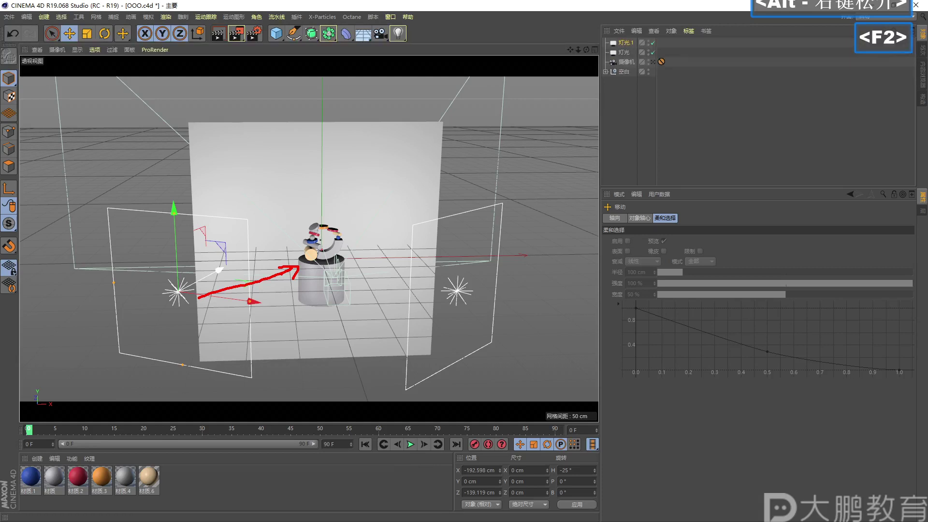
pyautogui.press('Escape')
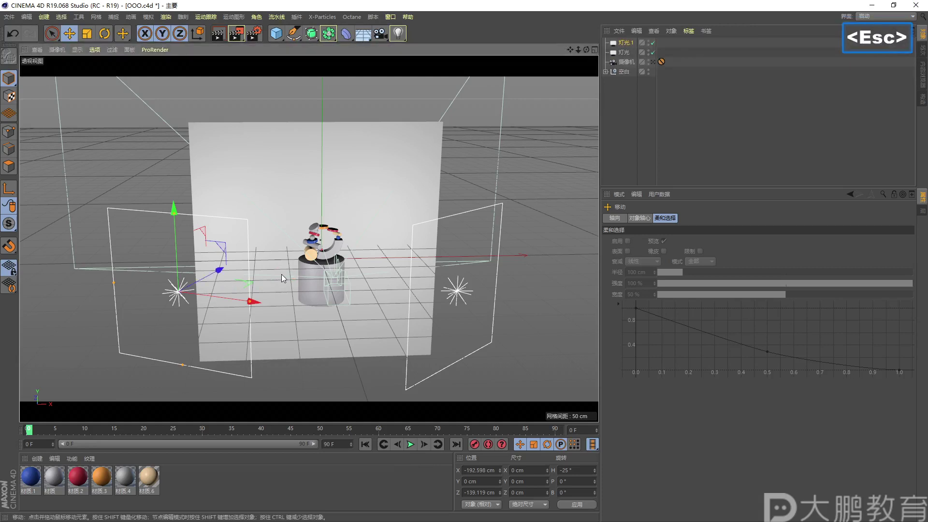
pyautogui.click(622, 44)
pyautogui.press('Delete')
# Add a CINEMA 4D Target tag to the area light and assign the null object 空白 as its target
pyautogui.click(622, 45)
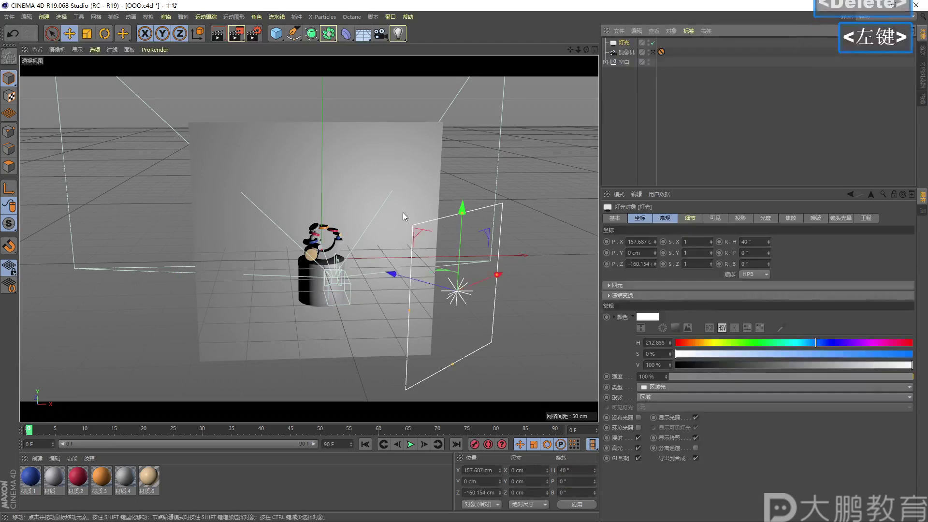
pyautogui.rightClick(622, 44)
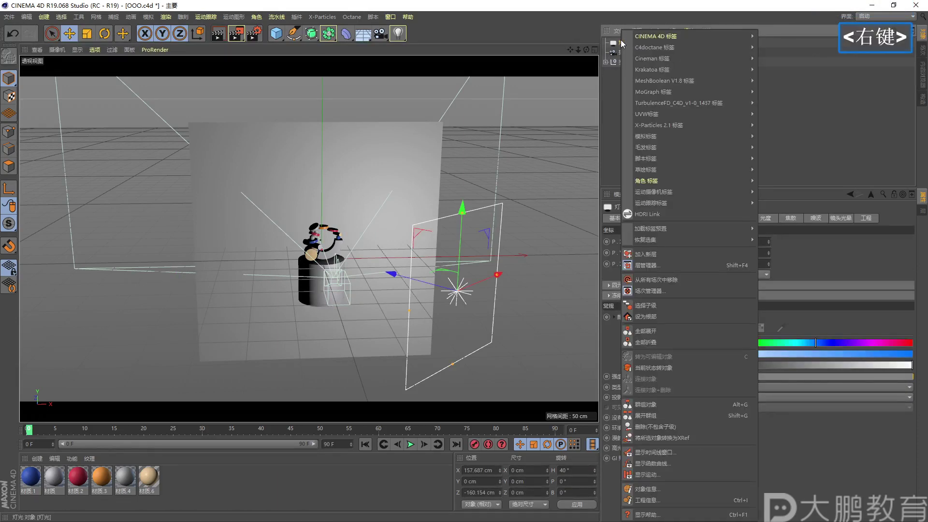
pyautogui.moveTo(657, 36)
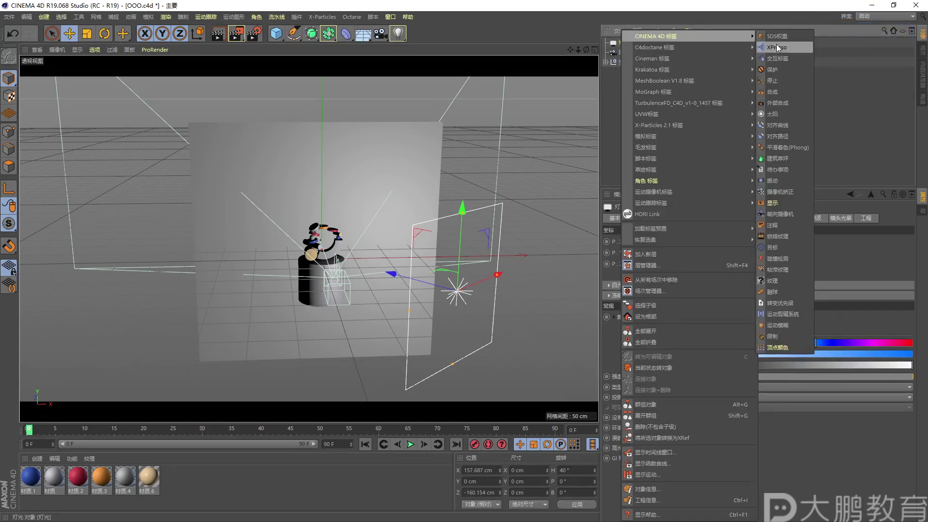
pyautogui.click(772, 247)
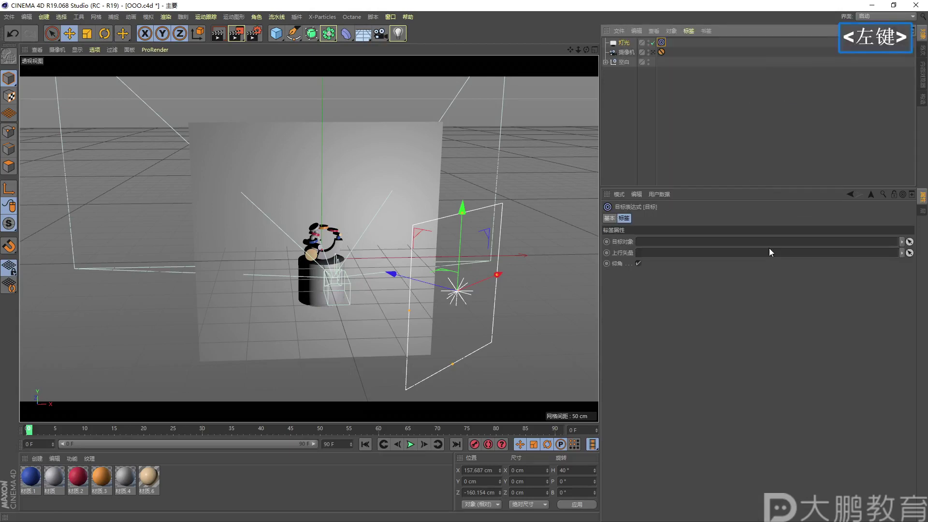
pyautogui.click(642, 125)
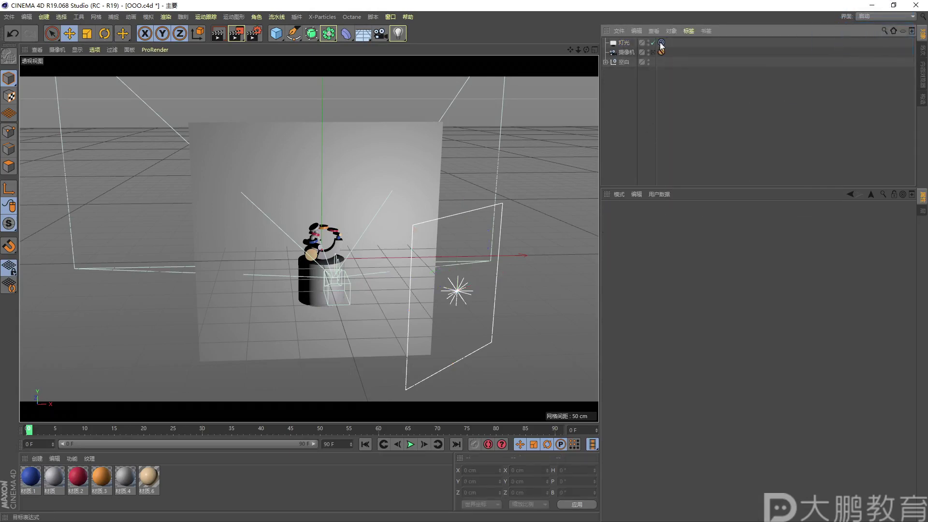
pyautogui.click(662, 43)
pyautogui.moveTo(622, 62); pyautogui.dragTo(641, 241)
# Raise the targeted area light to about Y 44.8 cm and check that it aims at the stacked objects
pyautogui.click(629, 43)
pyautogui.moveTo(473, 208); pyautogui.dragTo(465, 169)
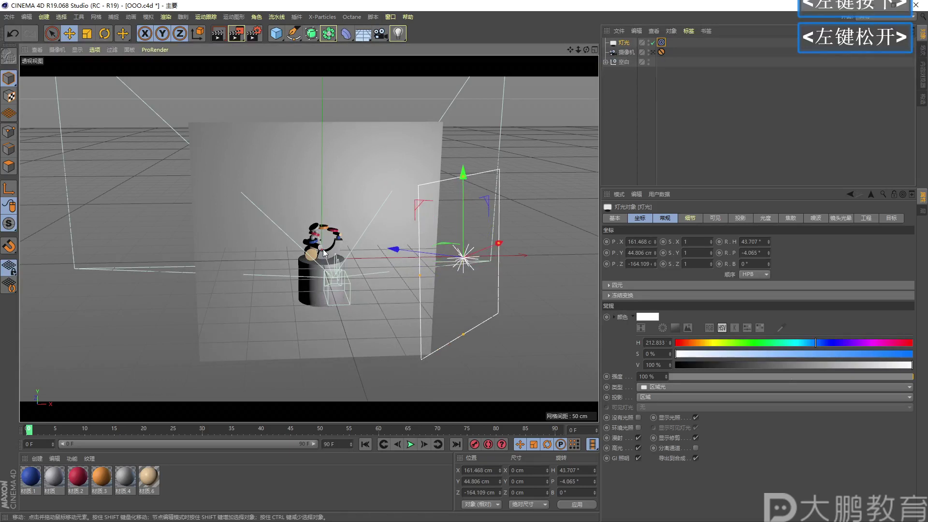
pyautogui.press('F2')
pyautogui.moveTo(321, 227)
pyautogui.mouseDown()
pyautogui.moveTo(319, 264)
pyautogui.moveTo(315, 226)
pyautogui.mouseUp()
pyautogui.press('Escape')
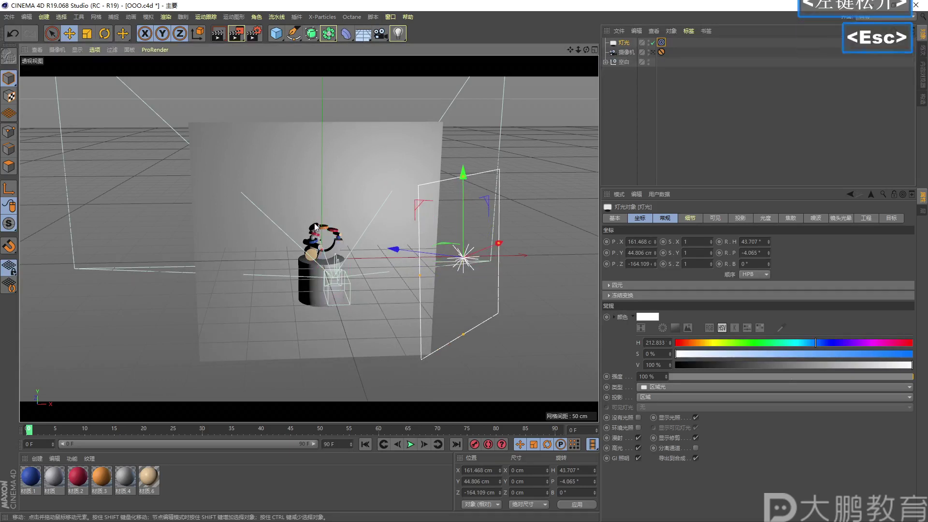
# Duplicate the targeted area light and move the copy to the opposite side of the pedestal
pyautogui.keyDown('alt'); pyautogui.moveTo(355, 246); pyautogui.dragTo(341, 259, button='right'); pyautogui.keyUp('alt')
pyautogui.keyDown('ctrl'); pyautogui.moveTo(475, 245); pyautogui.dragTo(281, 307); pyautogui.keyUp('ctrl')
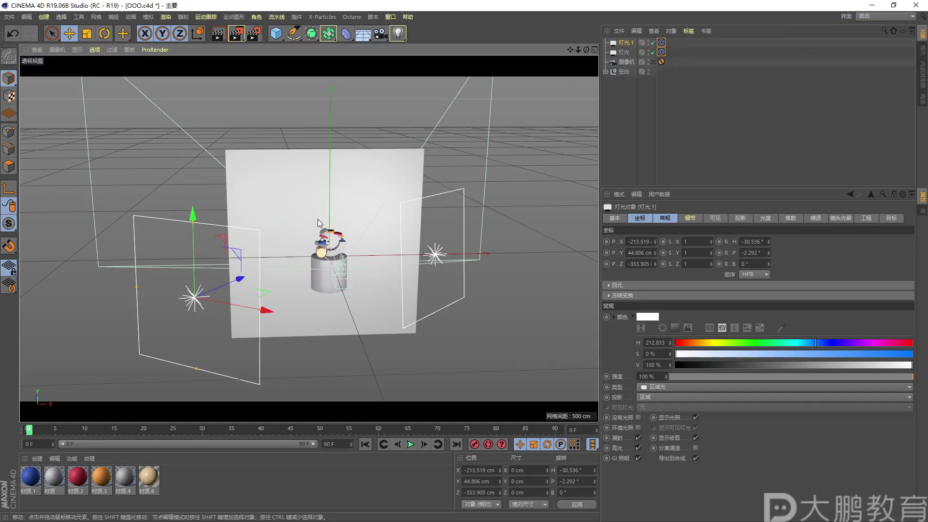
pyautogui.moveTo(240, 278); pyautogui.dragTo(304, 253)
pyautogui.moveTo(337, 279); pyautogui.dragTo(292, 274)
# Refine the copied light's position from the top view to about X -132.5, Y 34.6, Z -124.3 cm
pyautogui.middleClick(387, 187)
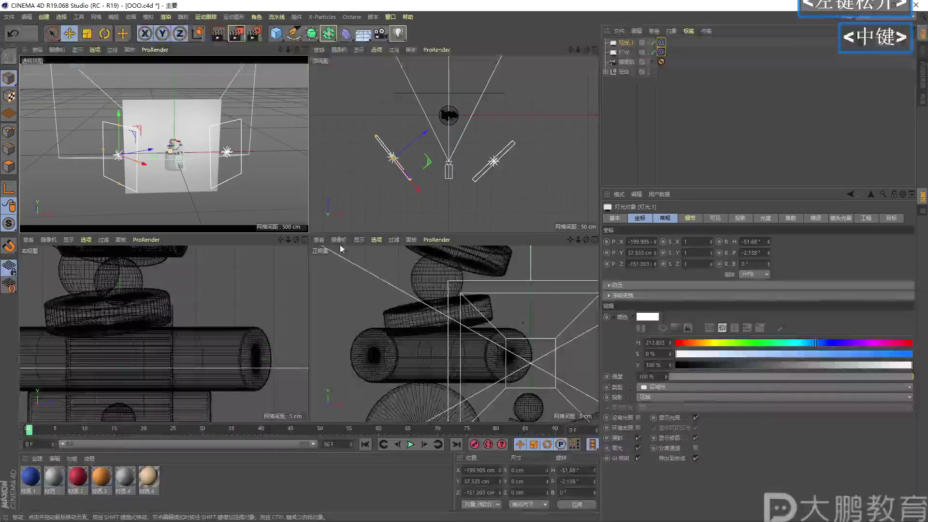
pyautogui.middleClick(387, 187)
pyautogui.moveTo(237, 330); pyautogui.dragTo(285, 337)
pyautogui.moveTo(264, 231); pyautogui.dragTo(285, 206)
pyautogui.moveTo(297, 316); pyautogui.dragTo(284, 305)
pyautogui.moveTo(274, 200); pyautogui.dragTo(282, 192)
pyautogui.middleClick(277, 186)
pyautogui.middleClick(267, 174)
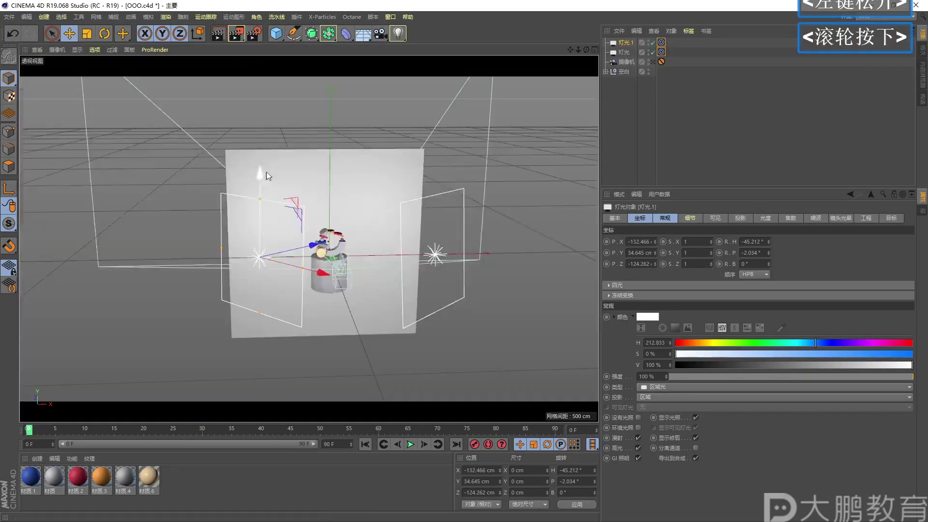
# Examine the roles and placement of the two area lights on either side of the pedestal
pyautogui.press('F2')
pyautogui.moveTo(436, 224); pyautogui.dragTo(422, 237)
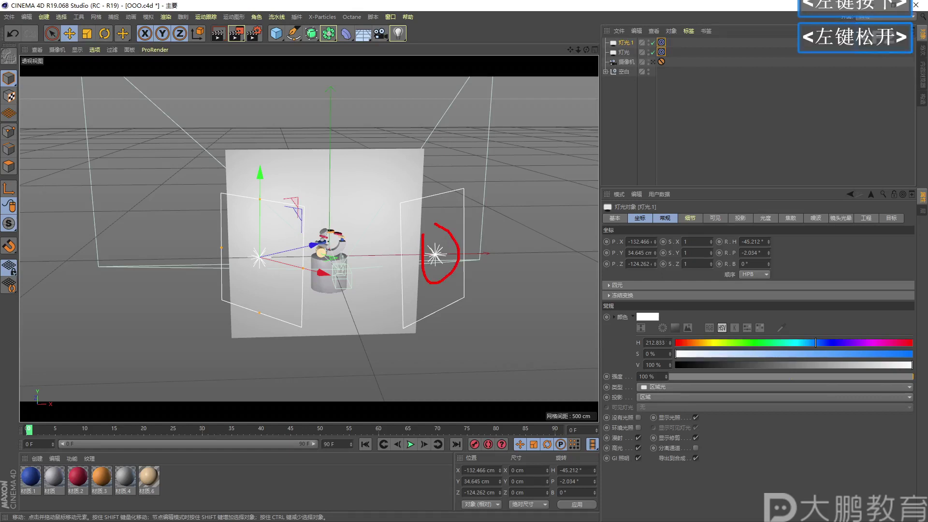
pyautogui.press('F2')
pyautogui.moveTo(483, 226); pyautogui.dragTo(488, 233)
pyautogui.moveTo(478, 247)
pyautogui.mouseDown()
pyautogui.moveTo(503, 246)
pyautogui.moveTo(508, 268)
pyautogui.mouseUp()
pyautogui.moveTo(503, 263)
pyautogui.mouseDown()
pyautogui.moveTo(481, 295)
pyautogui.moveTo(502, 288)
pyautogui.mouseUp()
pyautogui.moveTo(231, 242)
pyautogui.mouseDown()
pyautogui.moveTo(274, 242)
pyautogui.moveTo(234, 235)
pyautogui.mouseUp()
pyautogui.press('Escape')
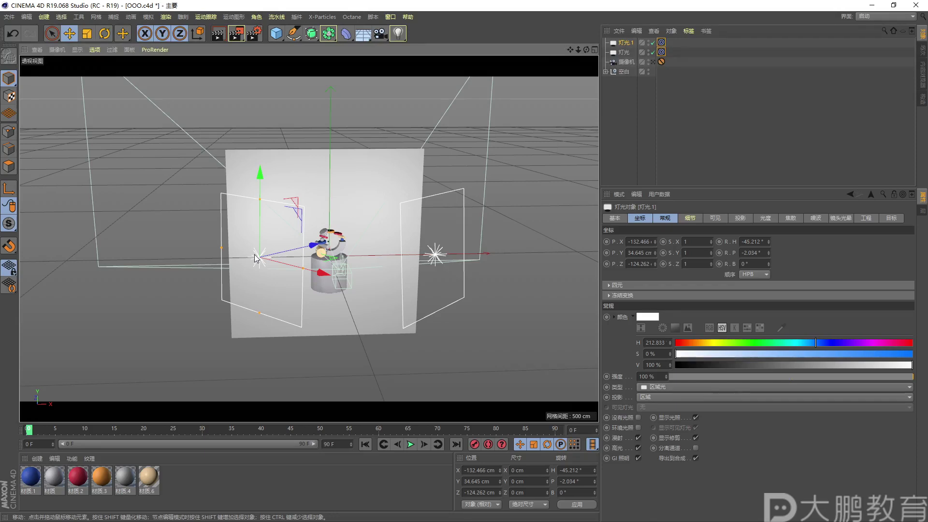
# Set the intensity of the copied area light (灯光.1) to 50%
pyautogui.click(260, 259)
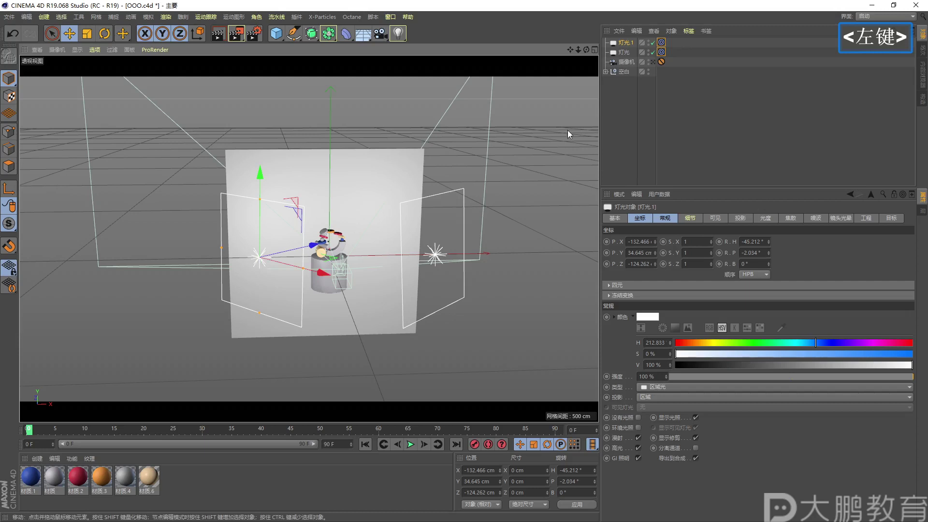
pyautogui.click(622, 44)
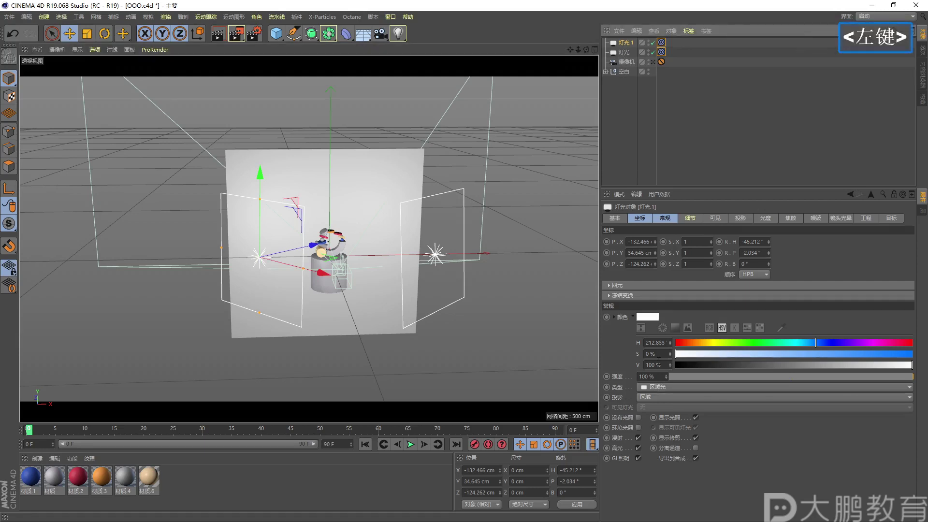
pyautogui.keyDown('shift'); pyautogui.click(640, 218); pyautogui.keyUp('shift')
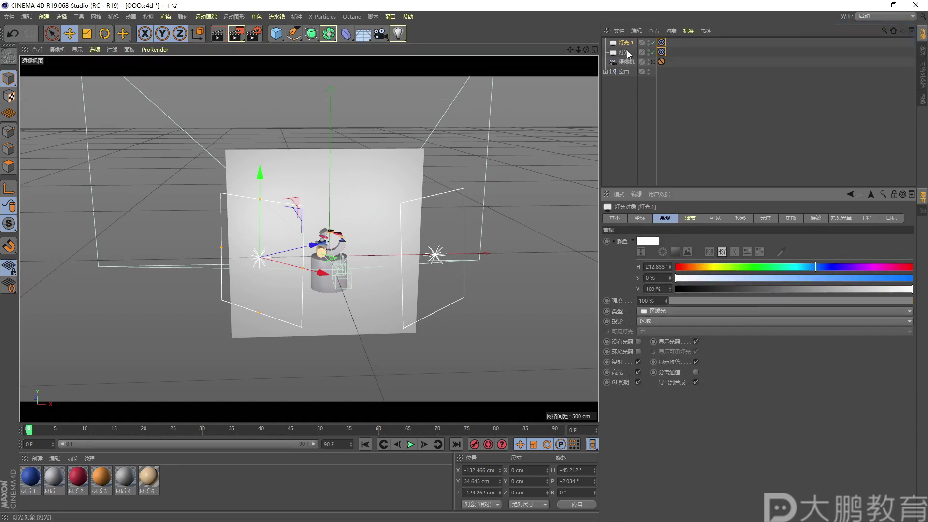
pyautogui.click(790, 311)
pyautogui.moveTo(807, 303)
pyautogui.mouseDown()
pyautogui.moveTo(761, 303)
pyautogui.moveTo(791, 300)
pyautogui.mouseUp()
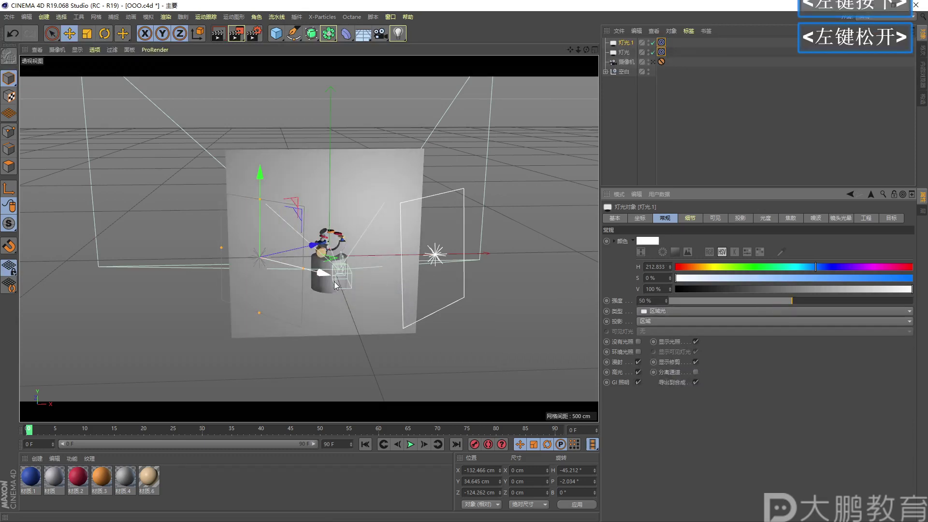
# Set the copied area light's shadow to None (无) and check the original light's shadow type
pyautogui.keyDown('alt'); pyautogui.moveTo(341, 285); pyautogui.dragTo(364, 271, button='right'); pyautogui.keyUp('alt')
pyautogui.keyDown('alt'); pyautogui.moveTo(364, 271); pyautogui.dragTo(353, 285, button='middle'); pyautogui.keyUp('alt')
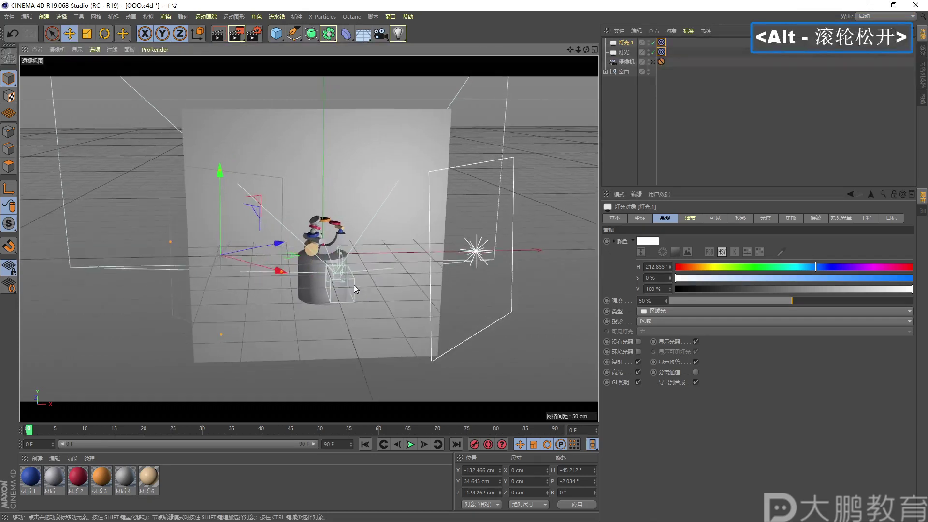
pyautogui.keyDown('alt'); pyautogui.moveTo(354, 285); pyautogui.dragTo(355, 274); pyautogui.keyUp('alt')
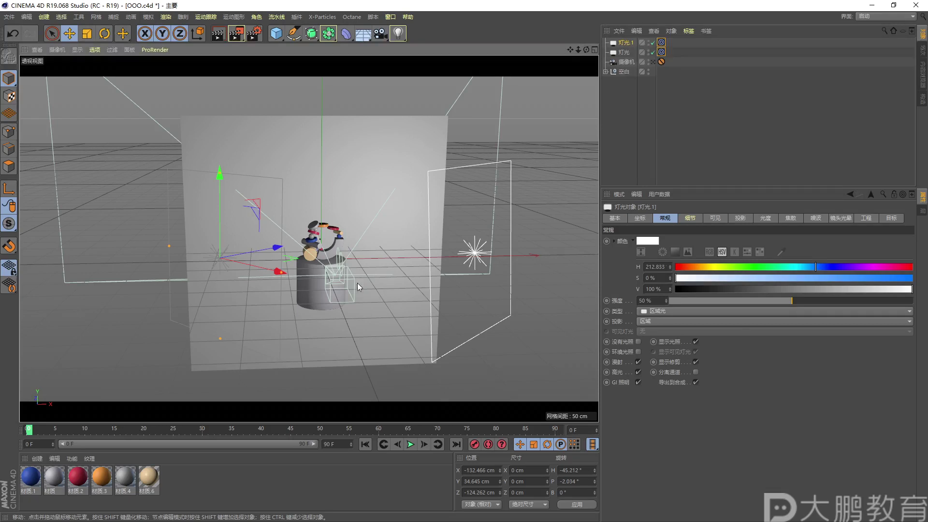
pyautogui.click(655, 322)
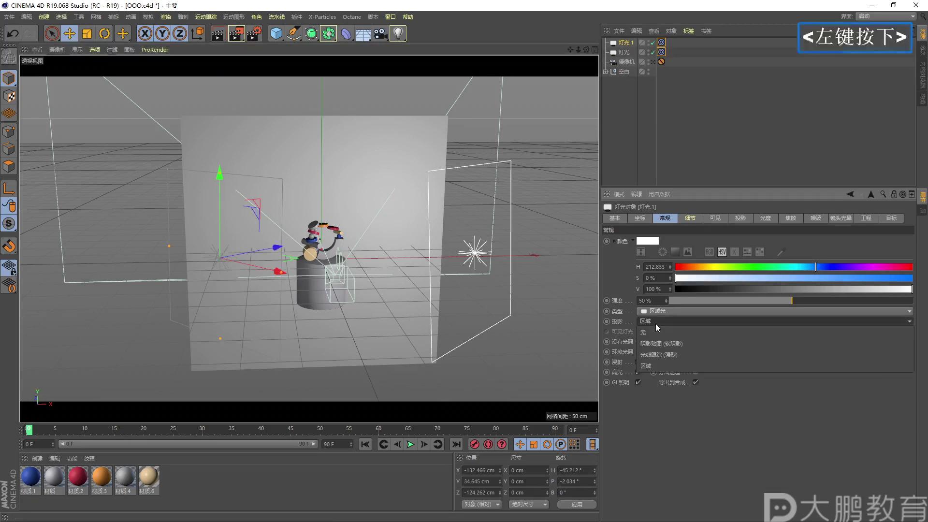
pyautogui.click(654, 332)
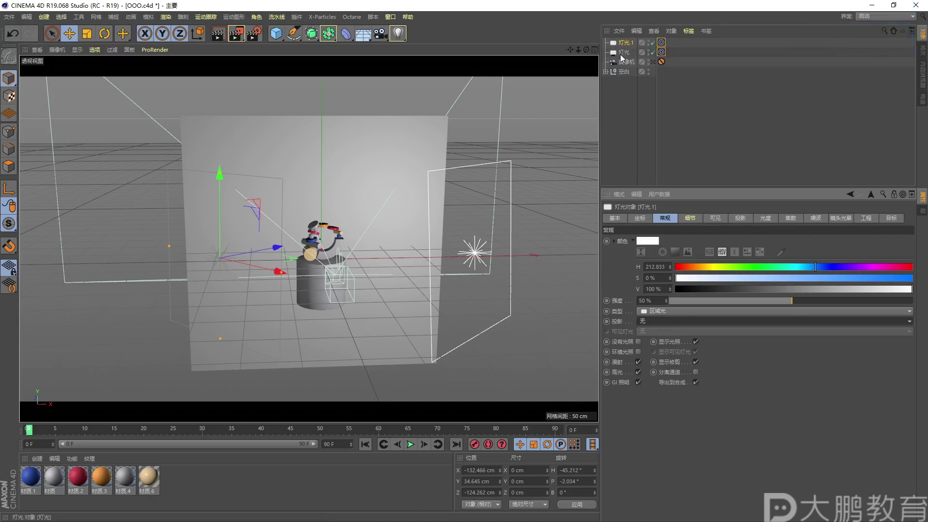
pyautogui.click(484, 165)
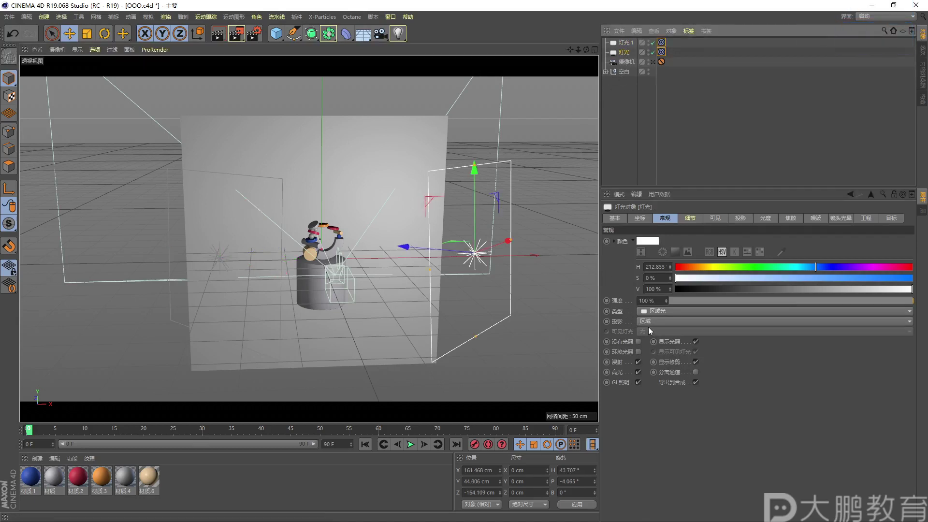
# Render the two-light scene through the camera to the Picture Viewer and mark the background shadow beside the pedestal
pyautogui.click(652, 61)
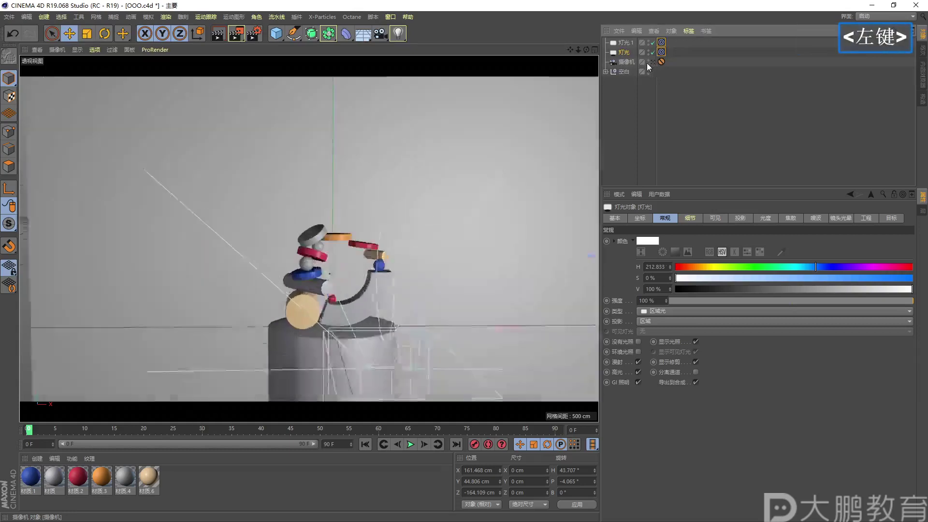
pyautogui.click(236, 33)
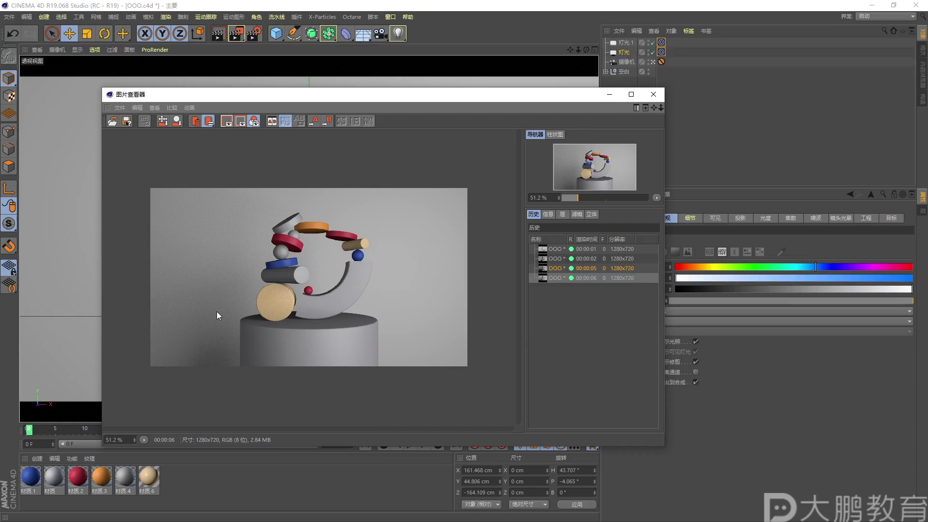
pyautogui.press('F2')
pyautogui.moveTo(195, 308); pyautogui.dragTo(195, 352)
pyautogui.press('Escape')
# Compare the two-light render with the previous single-light render, examining the background brightness on both sides of the objects
pyautogui.click(553, 268)
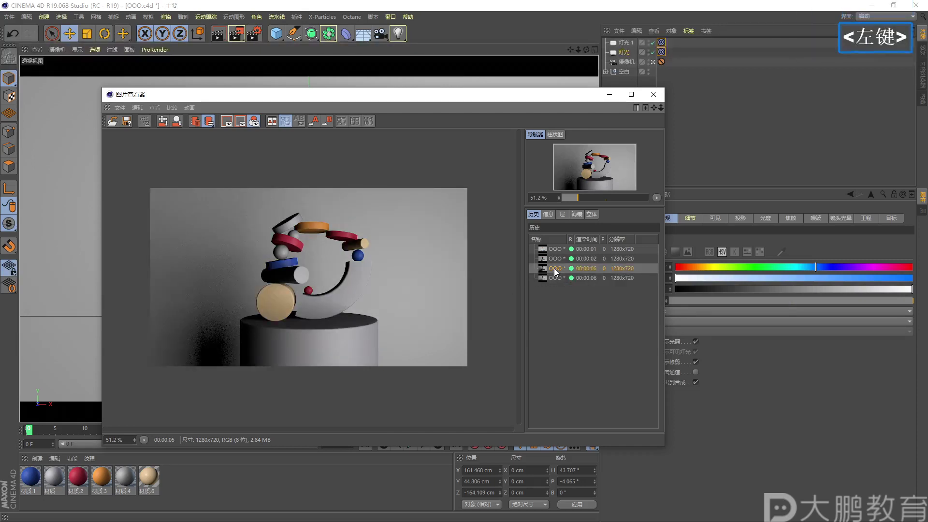
pyautogui.click(549, 278)
pyautogui.click(553, 268)
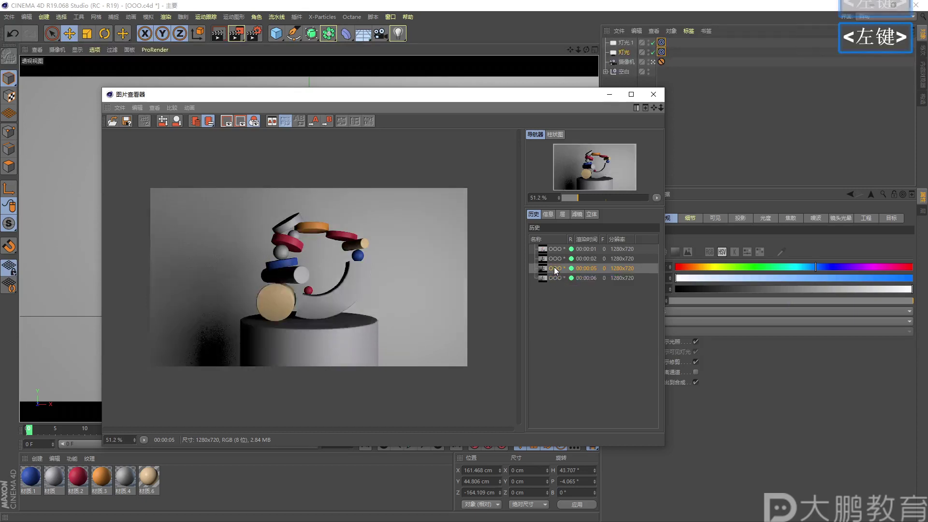
pyautogui.click(554, 277)
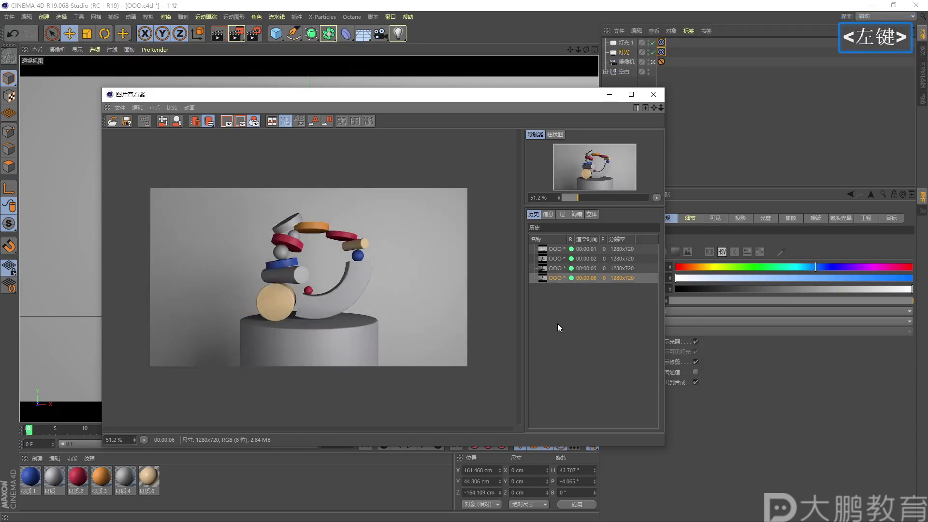
pyautogui.moveTo(189, 286)
pyautogui.mouseDown()
pyautogui.moveTo(216, 312)
pyautogui.moveTo(186, 263)
pyautogui.mouseUp()
pyautogui.moveTo(399, 270)
pyautogui.mouseDown()
pyautogui.moveTo(449, 334)
pyautogui.moveTo(443, 290)
pyautogui.mouseUp()
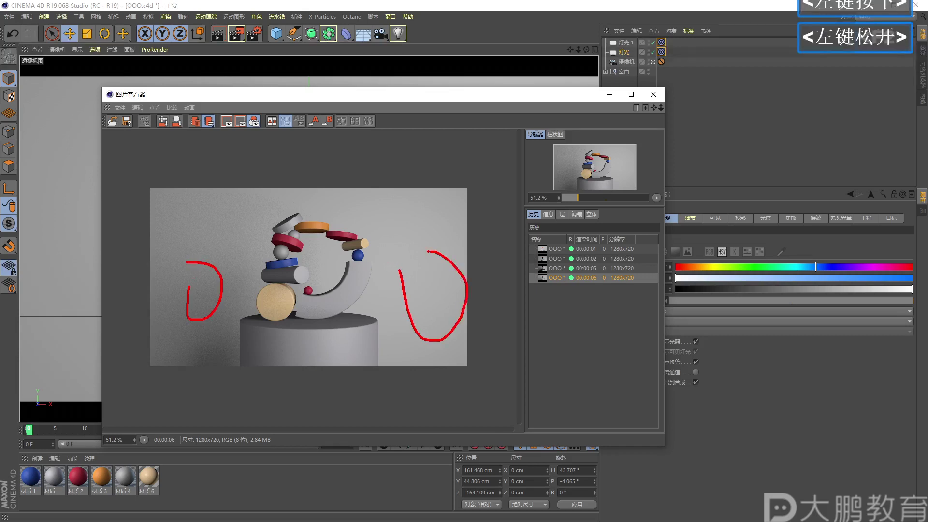
pyautogui.press('Escape')
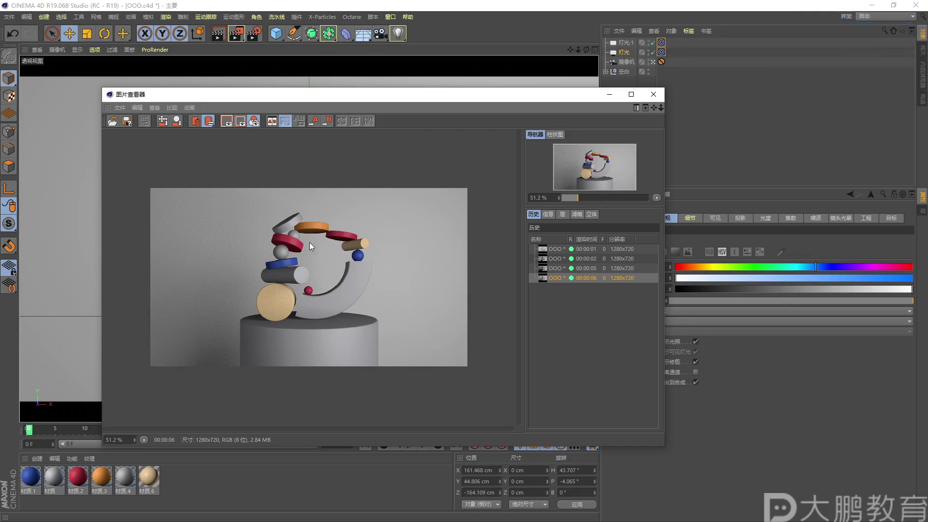
pyautogui.click(654, 95)
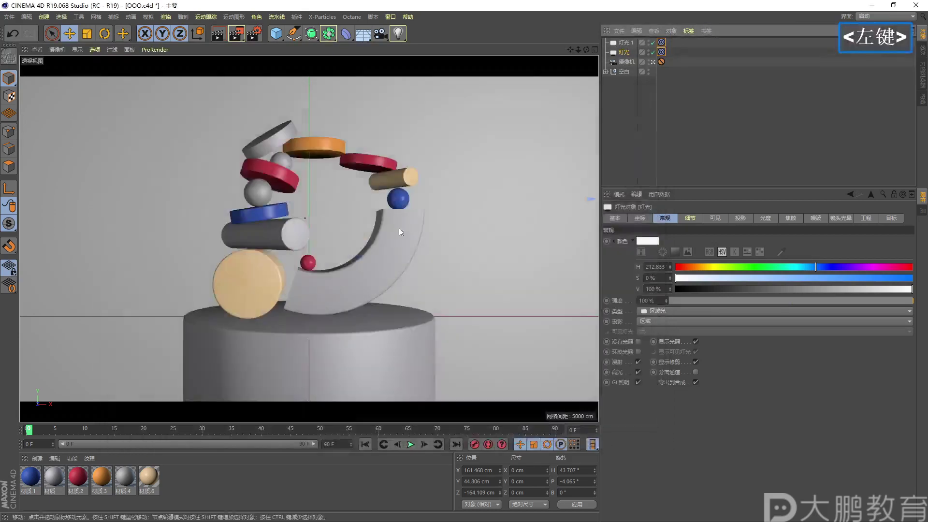
# Leave the camera view, duplicate the 50% shadowless area light and move the copy high above the pedestal, to about Y 375 cm
pyautogui.click(653, 62)
pyautogui.keyDown('alt'); pyautogui.moveTo(334, 304); pyautogui.dragTo(312, 301, button='right'); pyautogui.keyUp('alt')
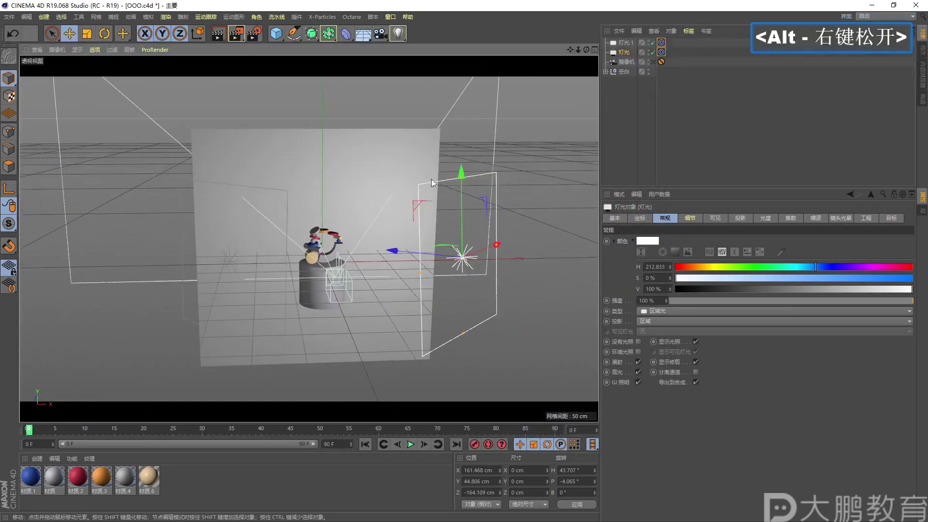
pyautogui.click(624, 43)
pyautogui.keyDown('ctrl'); pyautogui.moveTo(292, 279); pyautogui.dragTo(401, 278); pyautogui.keyUp('ctrl')
pyautogui.moveTo(359, 209); pyautogui.dragTo(290, 242)
pyautogui.keyDown('alt'); pyautogui.middleClick(285, 232); pyautogui.keyUp('alt')
pyautogui.moveTo(234, 156); pyautogui.dragTo(330, 75)
pyautogui.keyDown('alt'); pyautogui.moveTo(329, 96); pyautogui.dragTo(314, 145, button='right'); pyautogui.keyUp('alt')
pyautogui.keyDown('alt'); pyautogui.moveTo(310, 154); pyautogui.dragTo(242, 169); pyautogui.keyUp('alt')
pyautogui.keyDown('alt'); pyautogui.moveTo(242, 169); pyautogui.dragTo(236, 178, button='middle'); pyautogui.keyUp('alt')
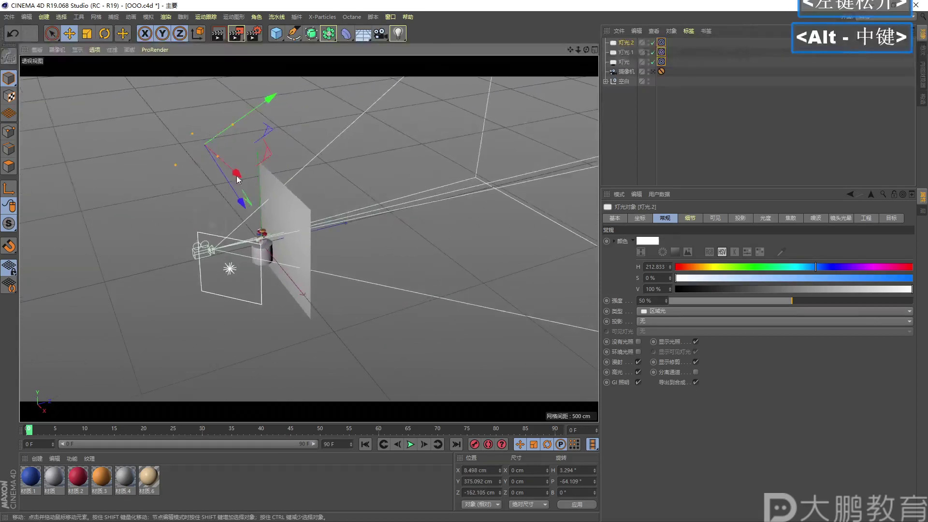
# Refine the overhead light's position to about X 2.3, Y 250.4, Z -54.4 cm
pyautogui.moveTo(267, 103); pyautogui.dragTo(269, 239)
pyautogui.keyDown('alt'); pyautogui.moveTo(263, 257); pyautogui.dragTo(297, 260); pyautogui.keyUp('alt')
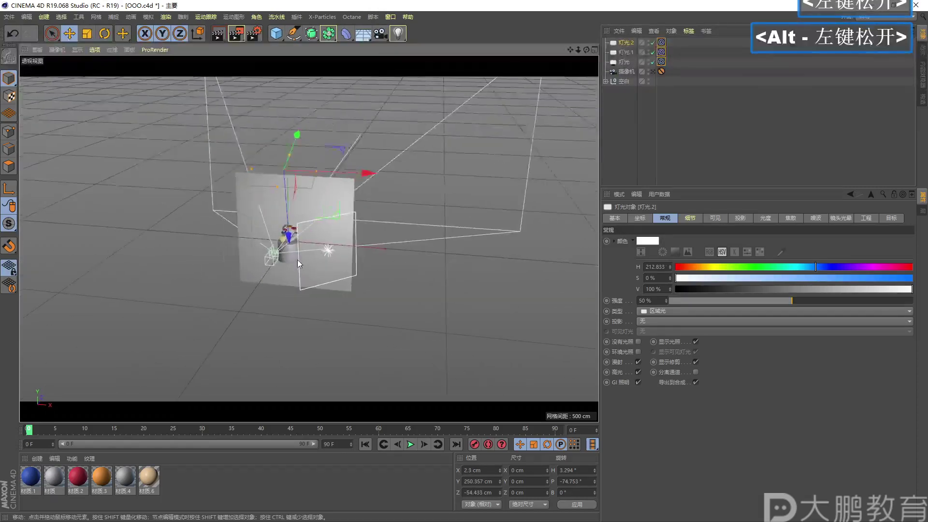
pyautogui.keyDown('alt'); pyautogui.moveTo(298, 259); pyautogui.dragTo(343, 244, button='right'); pyautogui.keyUp('alt')
# Render the three-light scene through the camera to the Picture Viewer and compare it with the two-light render
pyautogui.click(652, 71)
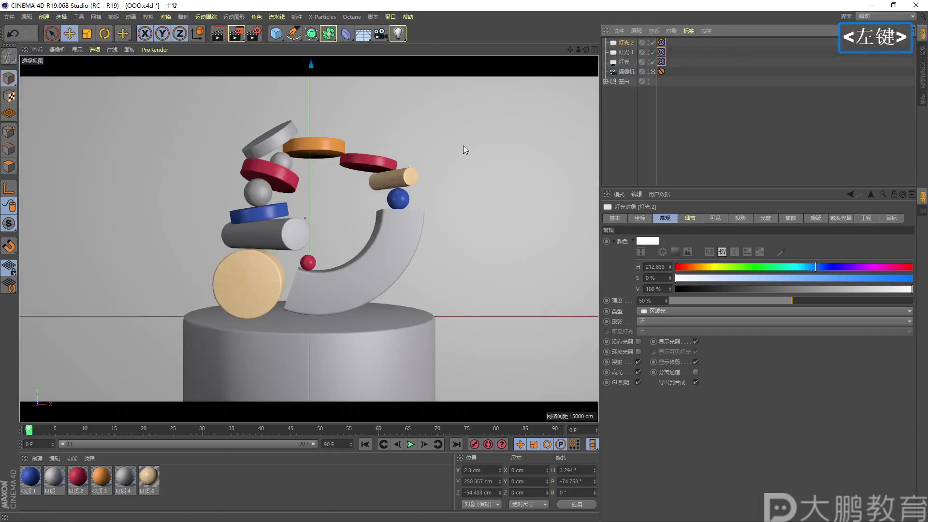
pyautogui.click(237, 35)
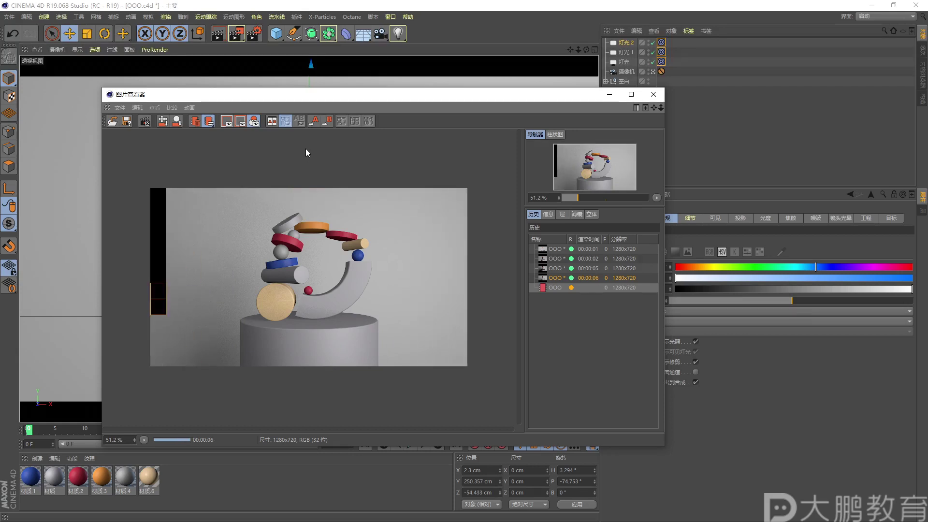
pyautogui.click(554, 288)
pyautogui.doubleClick(555, 288)
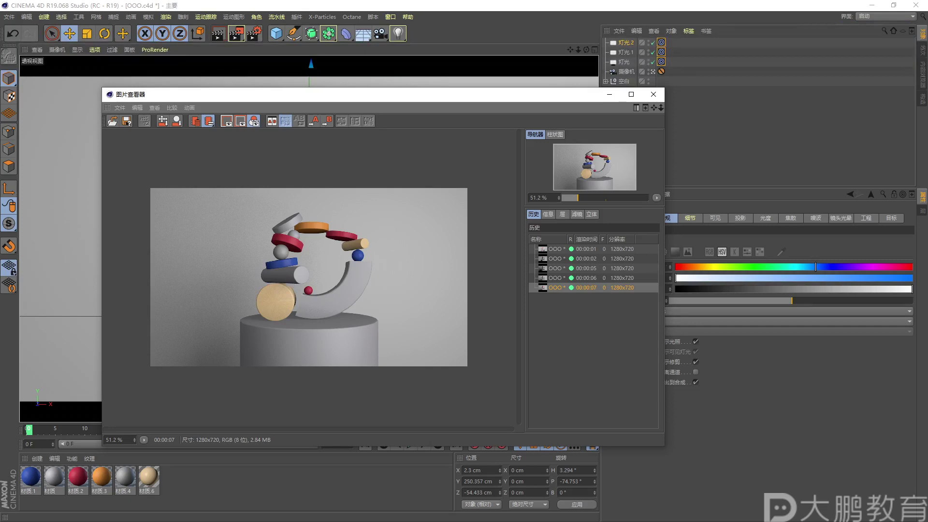
pyautogui.scroll(2, 309, 277)
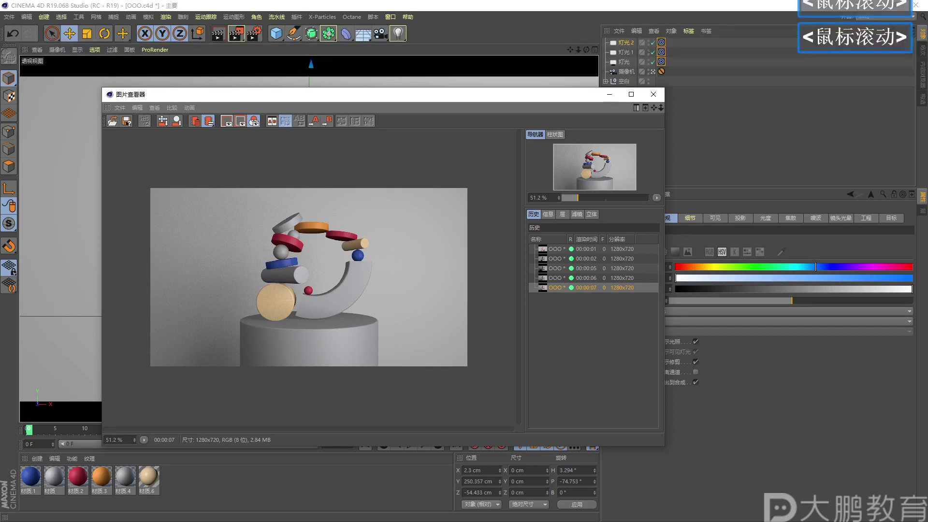
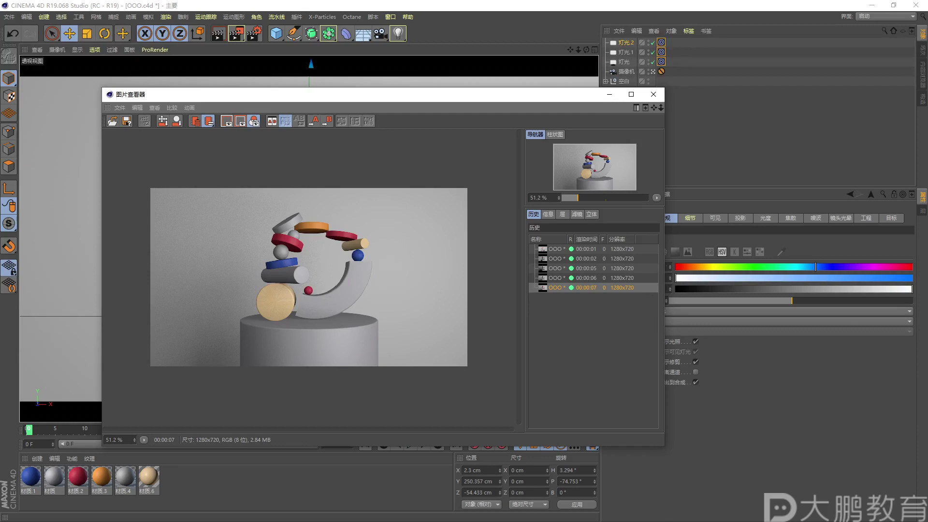
# Close the Picture Viewer and review the light types available in Cinema 4D
pyautogui.click(653, 95)
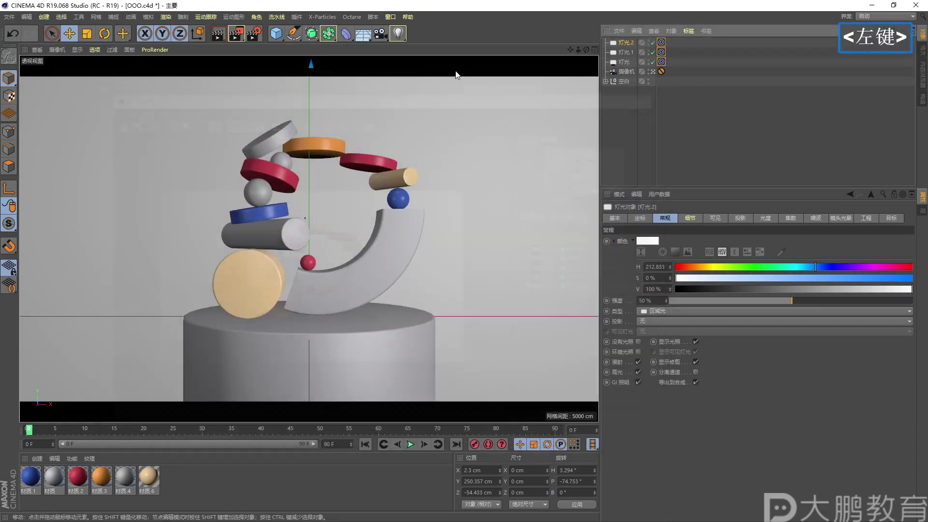
pyautogui.click(398, 40)
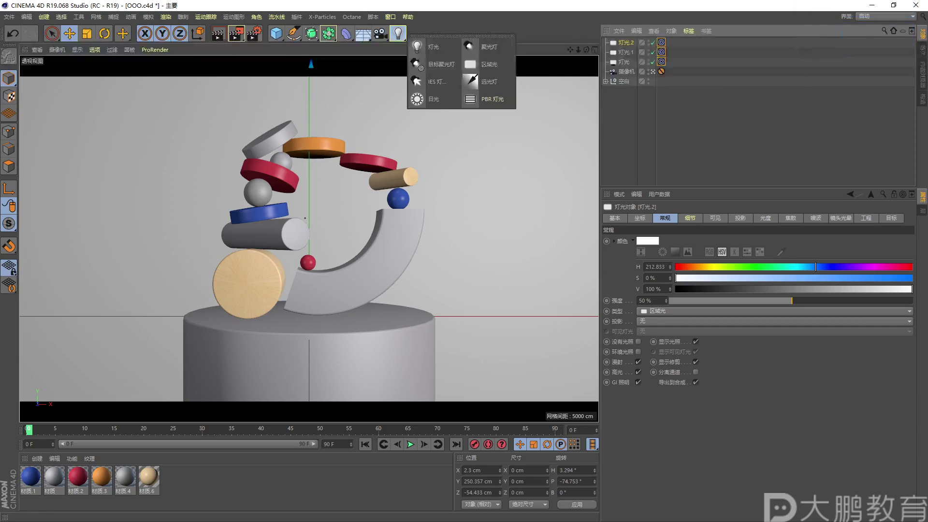
pyautogui.click(282, 114)
pyautogui.click(398, 36)
pyautogui.click(388, 94)
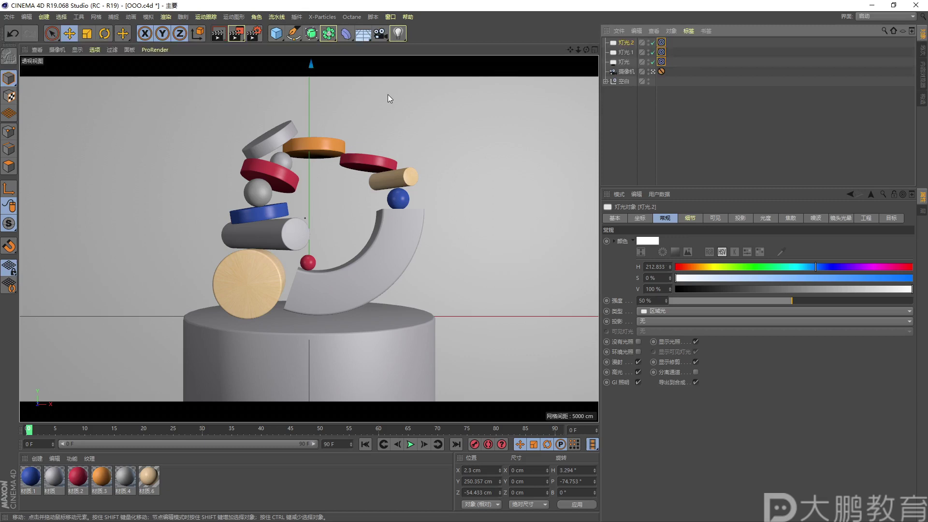
pyautogui.click(397, 33)
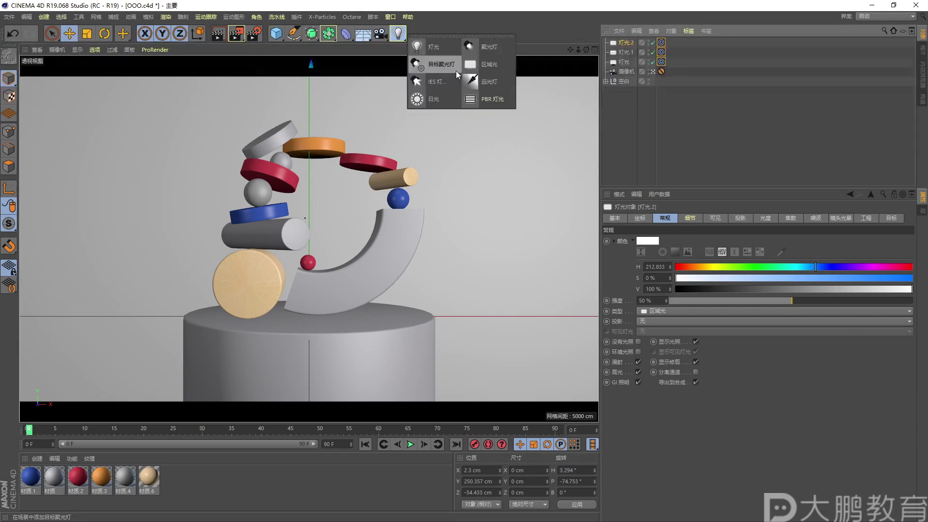
pyautogui.click(352, 85)
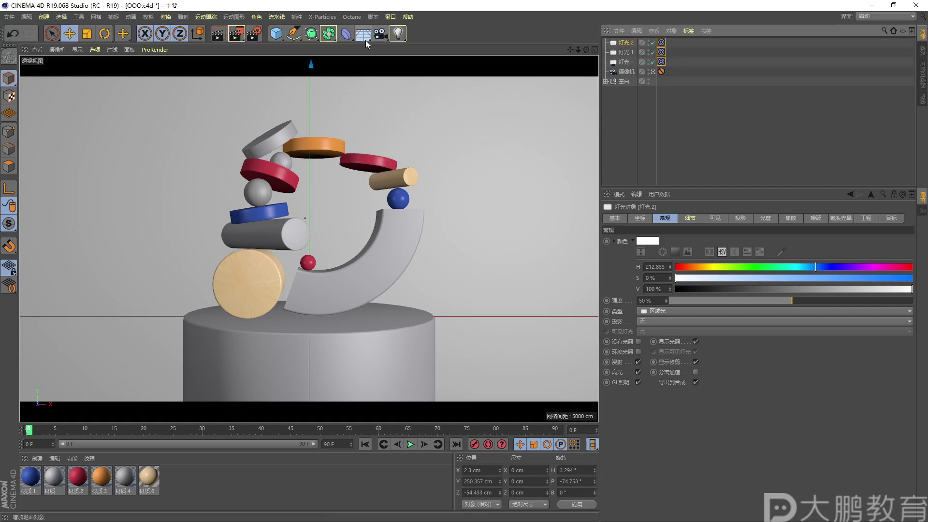
pyautogui.press('F2')
pyautogui.moveTo(366, 23); pyautogui.dragTo(358, 23)
pyautogui.press('Escape')
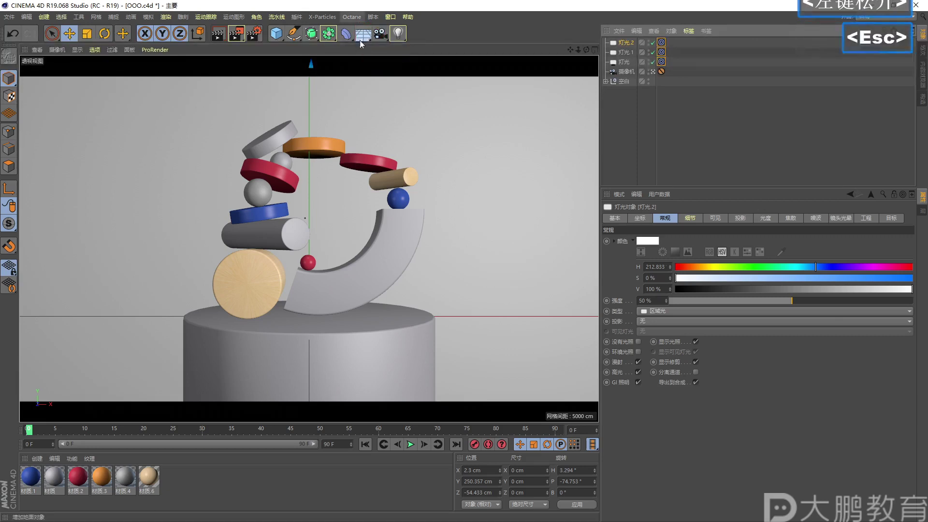
# Add a Sky object to the three-light scene
pyautogui.click(363, 36)
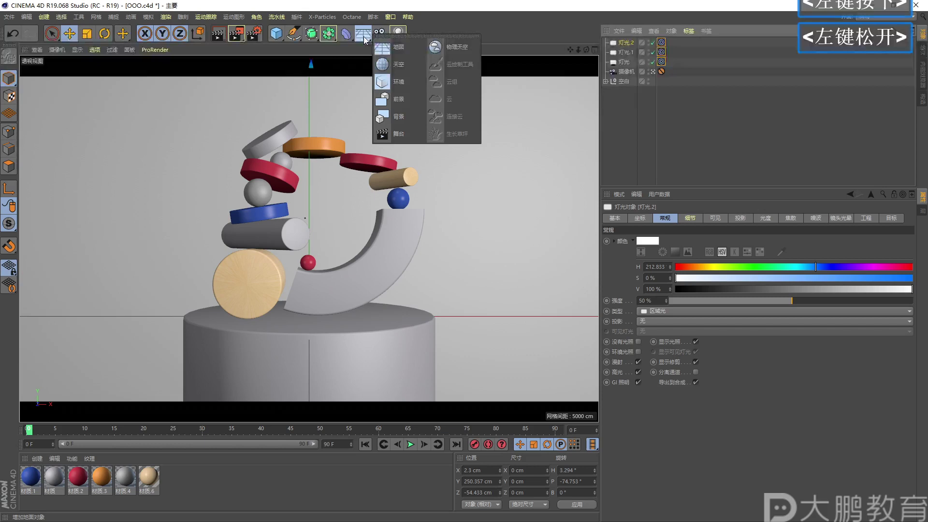
pyautogui.click(400, 66)
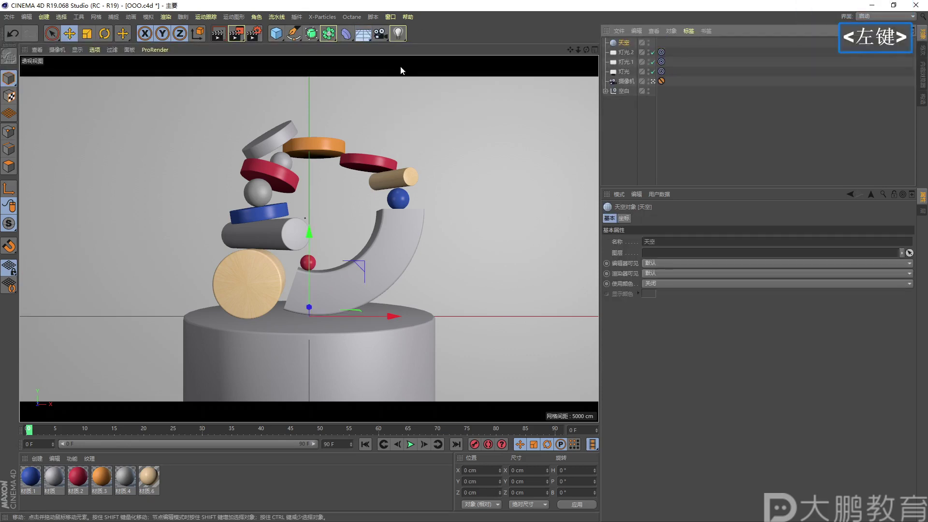
pyautogui.click(624, 45)
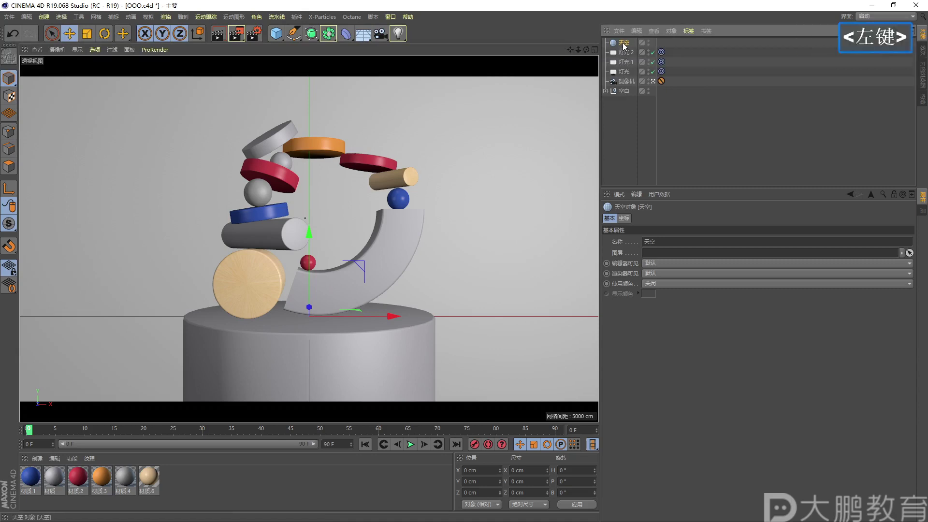
# Render the scene with the Sky object to the Picture Viewer, examine the finished image and close the viewer
pyautogui.click(238, 34)
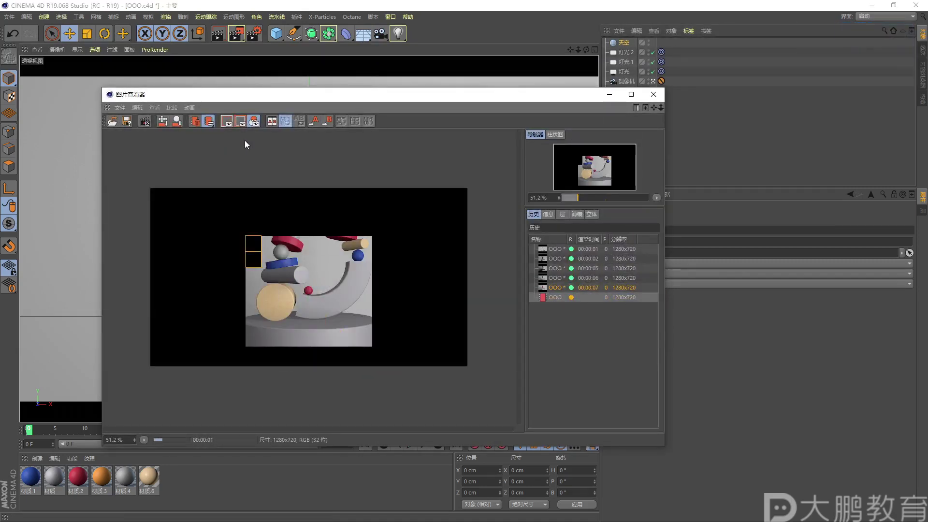
pyautogui.scroll(1, 309, 285)
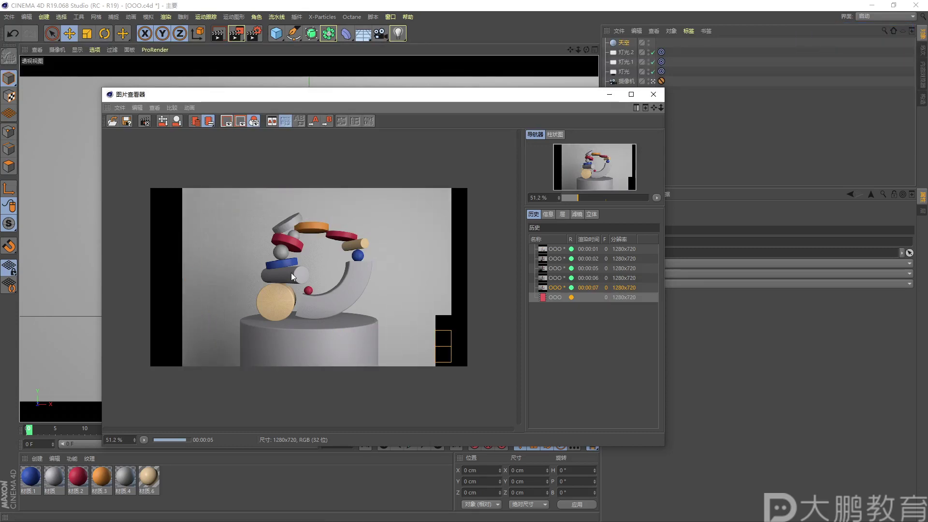
pyautogui.click(556, 296)
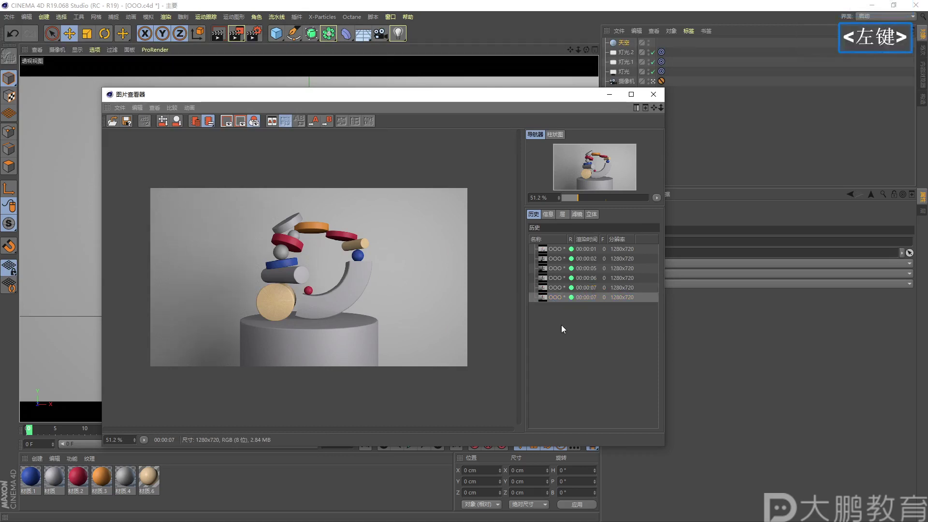
pyautogui.click(653, 94)
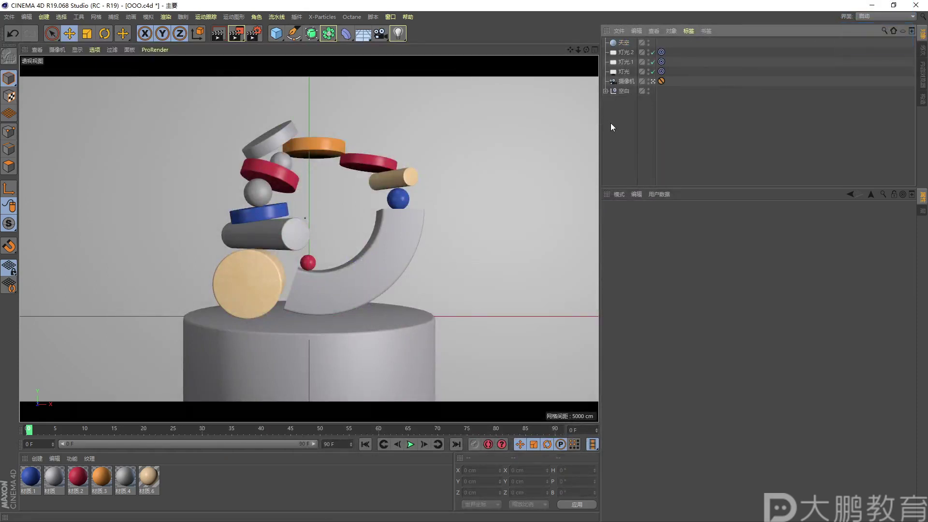
# Delete the Sky object from the scene
pyautogui.click(623, 43)
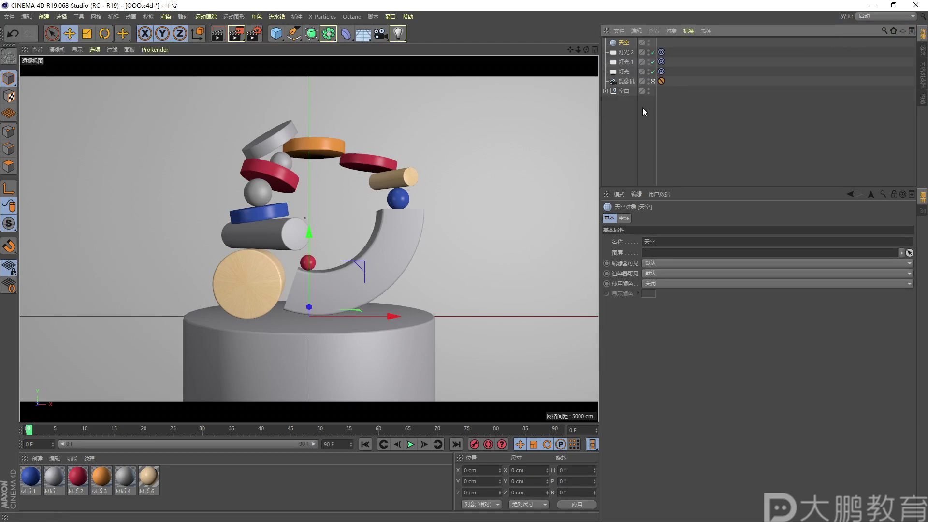
pyautogui.click(623, 44)
pyautogui.press('Delete')
pyautogui.click(616, 117)
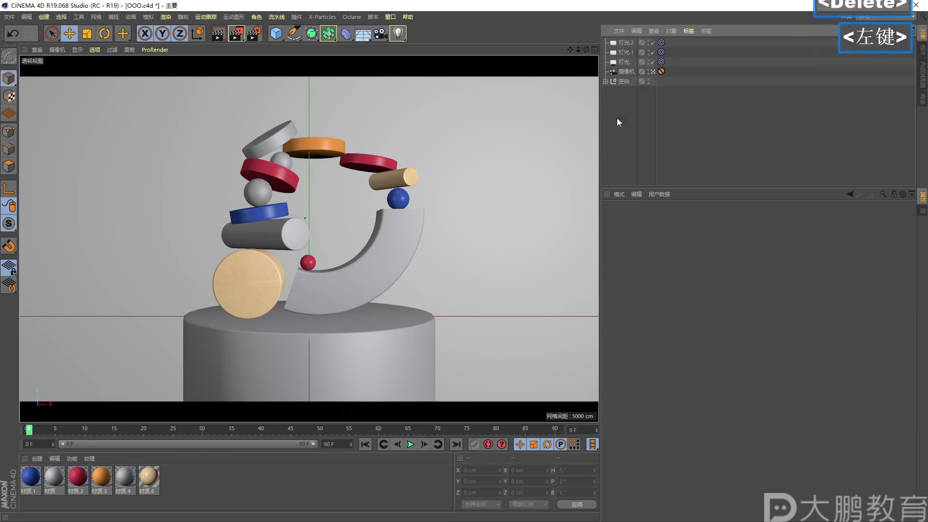
# Leave the camera view and add a Sphere at the origin of the scene
pyautogui.click(652, 72)
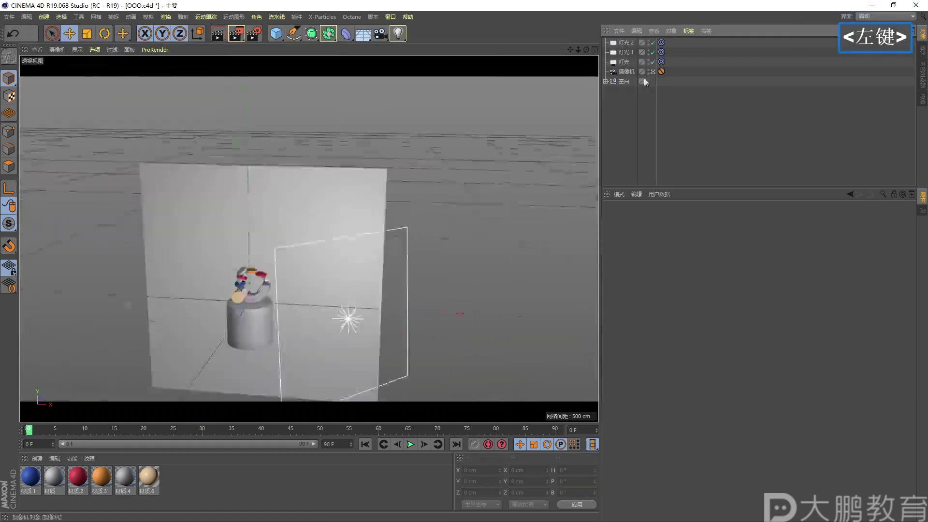
pyautogui.keyDown('alt'); pyautogui.moveTo(271, 274); pyautogui.dragTo(291, 262, button='right'); pyautogui.keyUp('alt')
pyautogui.keyDown('alt'); pyautogui.moveTo(291, 262); pyautogui.dragTo(268, 275, button='middle'); pyautogui.keyUp('alt')
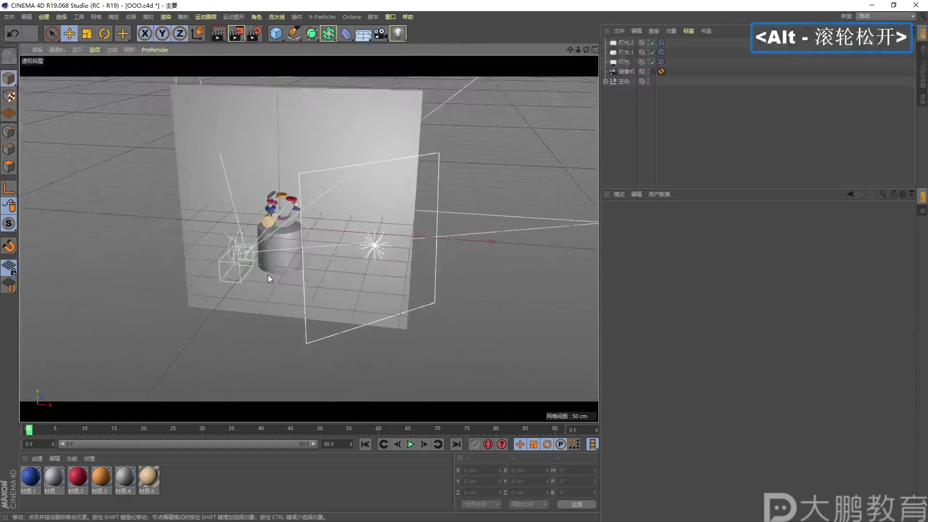
pyautogui.keyDown('alt'); pyautogui.moveTo(268, 275); pyautogui.dragTo(250, 258); pyautogui.keyUp('alt')
pyautogui.keyDown('alt'); pyautogui.moveTo(250, 258); pyautogui.dragTo(241, 277, button='middle'); pyautogui.keyUp('alt')
pyautogui.keyDown('alt'); pyautogui.moveTo(241, 277); pyautogui.dragTo(236, 283, button='right'); pyautogui.keyUp('alt')
pyautogui.keyDown('alt'); pyautogui.moveTo(236, 282); pyautogui.dragTo(235, 282); pyautogui.keyUp('alt')
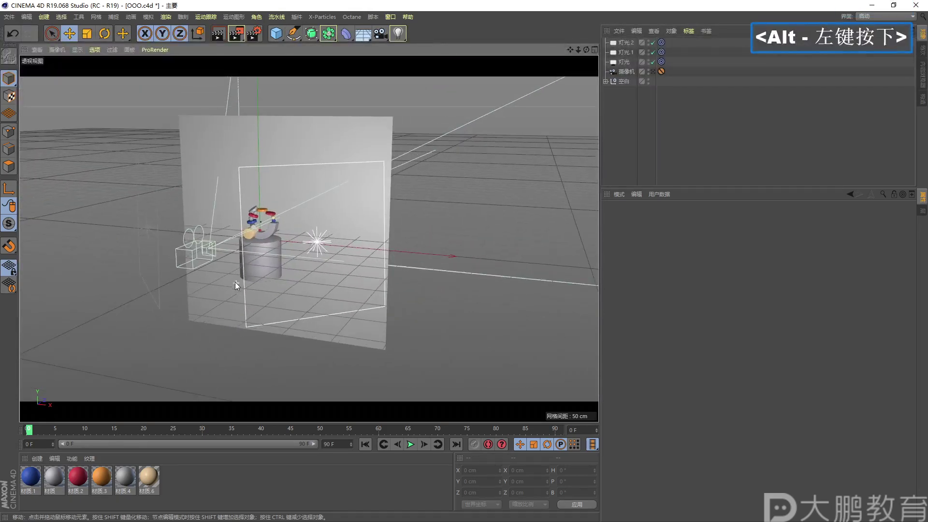
pyautogui.click(276, 35)
pyautogui.click(426, 62)
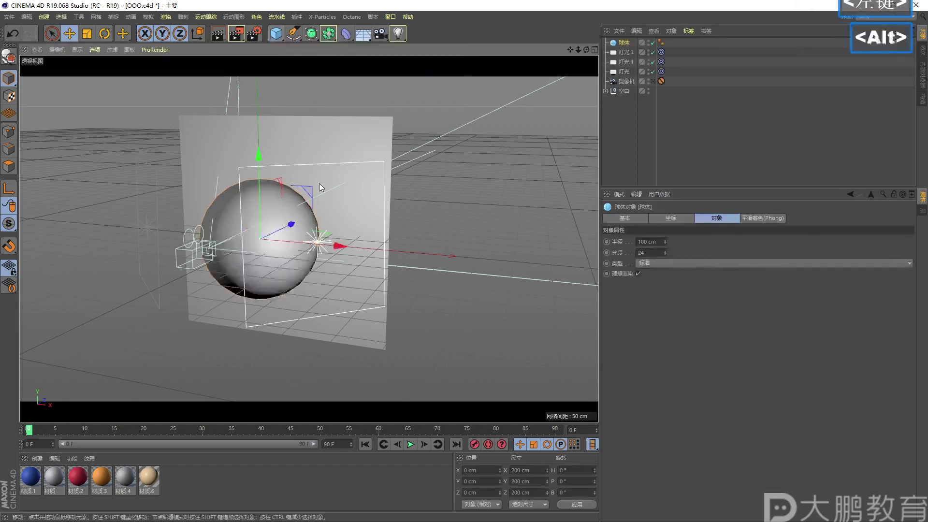
# Scale the sphere up uniformly to 830 cm in size so that it surrounds the pedestal, backdrop and camera
pyautogui.keyDown('alt'); pyautogui.moveTo(290, 213); pyautogui.dragTo(293, 211, button='right'); pyautogui.keyUp('alt')
pyautogui.click(87, 34)
pyautogui.moveTo(195, 245); pyautogui.dragTo(853, 23)
pyautogui.keyDown('alt'); pyautogui.moveTo(321, 192); pyautogui.dragTo(277, 228, button='right'); pyautogui.keyUp('alt')
pyautogui.click(69, 34)
# Examine the enlarged sphere from outside and inside to see how it encloses the objects, lights and camera
pyautogui.keyDown('alt'); pyautogui.moveTo(277, 228); pyautogui.dragTo(270, 244, button='middle'); pyautogui.keyUp('alt')
pyautogui.moveTo(268, 242)
pyautogui.keyDown('alt'); pyautogui.mouseDown()
pyautogui.moveTo(167, 235)
pyautogui.moveTo(251, 245)
pyautogui.mouseUp(); pyautogui.keyUp('alt')
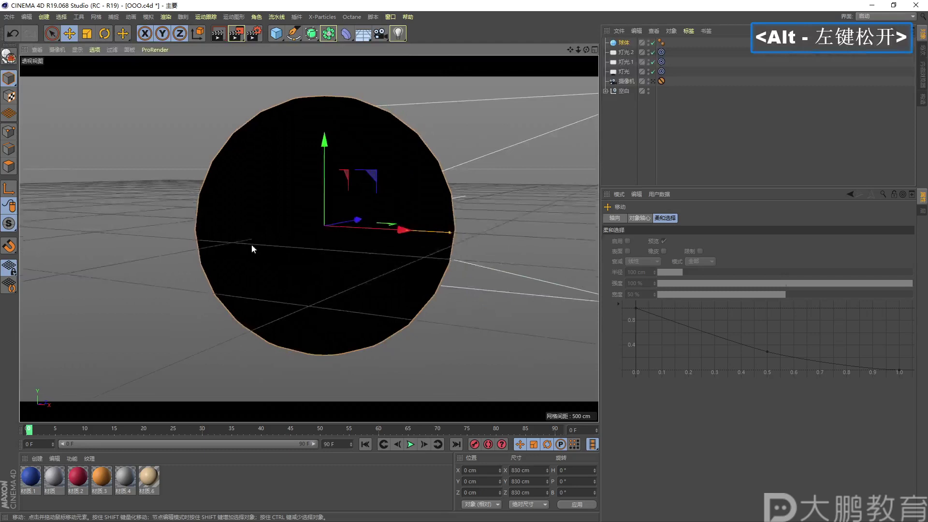
pyautogui.keyDown('alt'); pyautogui.moveTo(251, 244); pyautogui.dragTo(274, 246, button='right'); pyautogui.keyUp('alt')
pyautogui.keyDown('alt'); pyautogui.moveTo(275, 246); pyautogui.dragTo(249, 275, button='middle'); pyautogui.keyUp('alt')
pyautogui.keyDown('alt'); pyautogui.moveTo(249, 275); pyautogui.dragTo(266, 274); pyautogui.keyUp('alt')
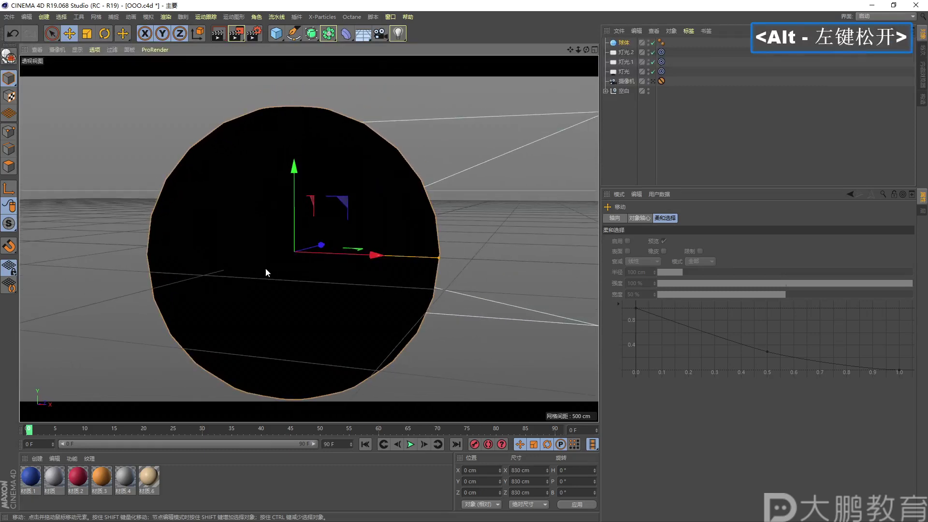
pyautogui.moveTo(268, 273)
pyautogui.keyDown('alt'); pyautogui.mouseDown(button='right')
pyautogui.moveTo(561, 284)
pyautogui.moveTo(268, 273)
pyautogui.mouseUp(button='right'); pyautogui.keyUp('alt')
pyautogui.keyDown('alt'); pyautogui.moveTo(267, 274); pyautogui.dragTo(242, 273, button='middle'); pyautogui.keyUp('alt')
pyautogui.keyDown('alt'); pyautogui.moveTo(238, 274); pyautogui.dragTo(265, 283); pyautogui.keyUp('alt')
pyautogui.moveTo(264, 282)
pyautogui.keyDown('alt'); pyautogui.mouseDown(button='middle')
pyautogui.moveTo(294, 275)
pyautogui.moveTo(278, 294)
pyautogui.mouseUp(button='middle'); pyautogui.keyUp('alt')
pyautogui.press('F2')
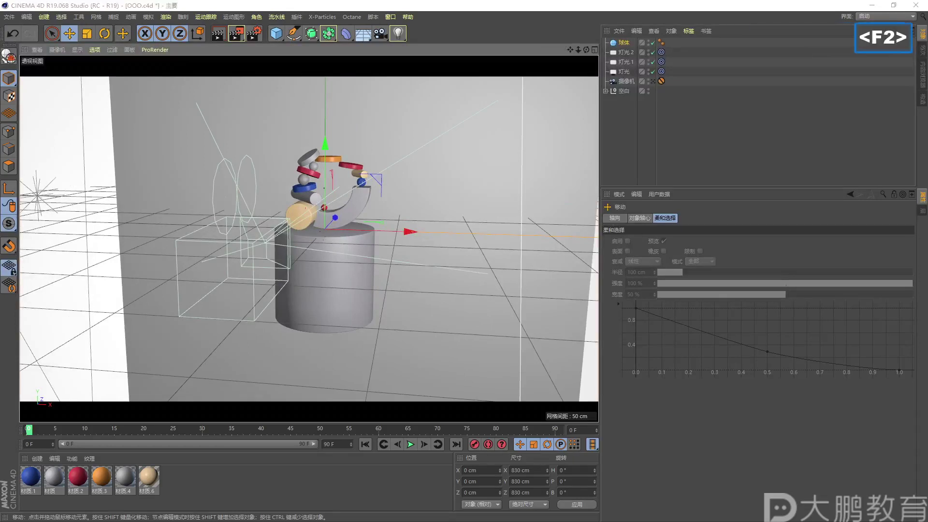
pyautogui.moveTo(370, 158); pyautogui.dragTo(300, 204)
pyautogui.press('Escape')
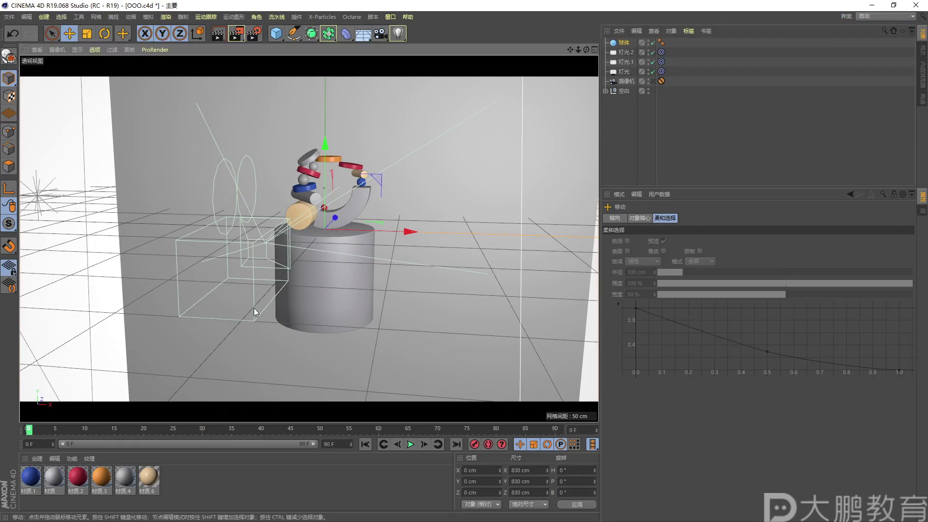
pyautogui.keyDown('alt'); pyautogui.moveTo(338, 245); pyautogui.dragTo(256, 315, button='right'); pyautogui.keyUp('alt')
pyautogui.keyDown('alt'); pyautogui.moveTo(256, 315); pyautogui.dragTo(257, 273, button='middle'); pyautogui.keyUp('alt')
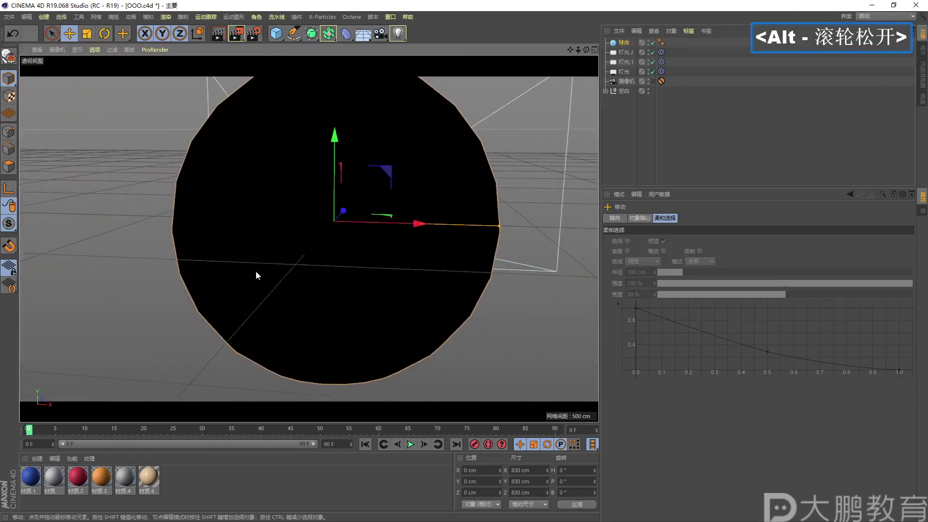
# Create a new material and turn off its Color and Reflectance channels
pyautogui.doubleClick(189, 482)
pyautogui.doubleClick(32, 481)
pyautogui.moveTo(77, 98); pyautogui.dragTo(401, 97)
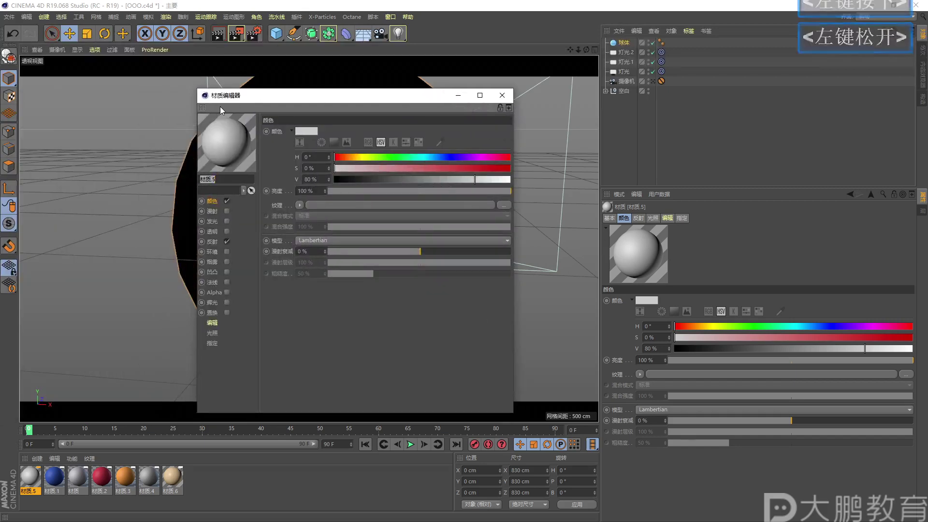
pyautogui.click(226, 201)
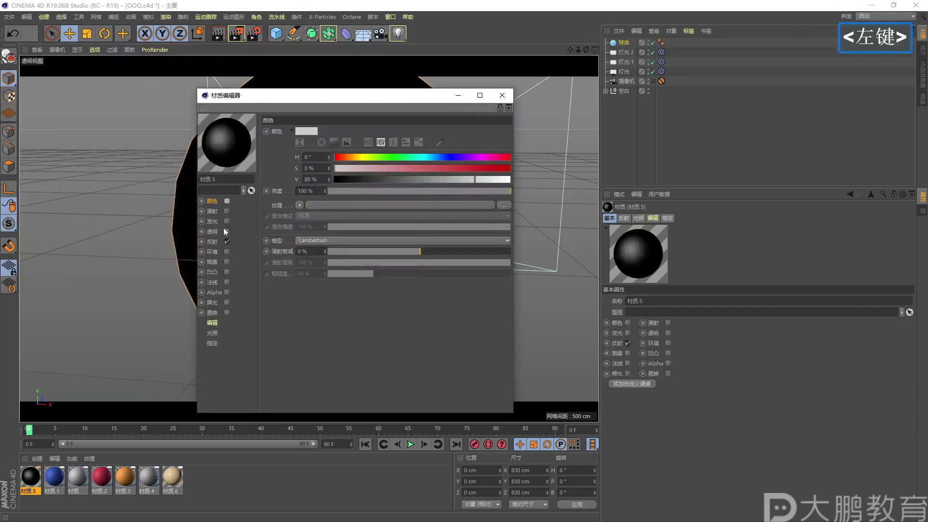
pyautogui.click(227, 240)
pyautogui.press('F1')
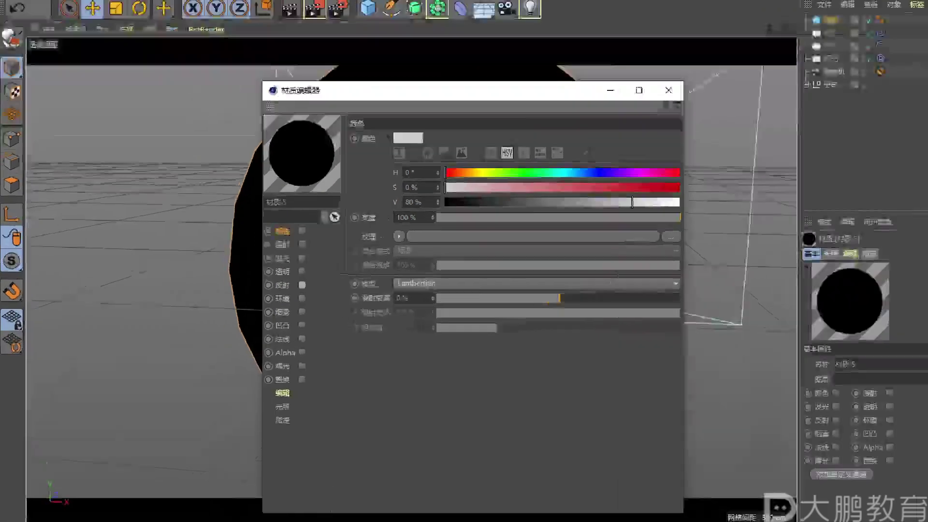
# Enable the new material's Luminance channel and set its color to bright green, about H 122°, S 59%, V 87%
pyautogui.doubleClick(233, 224)
pyautogui.moveTo(399, 249)
pyautogui.mouseDown()
pyautogui.moveTo(387, 244)
pyautogui.moveTo(394, 267)
pyautogui.moveTo(394, 242)
pyautogui.moveTo(385, 243)
pyautogui.mouseUp()
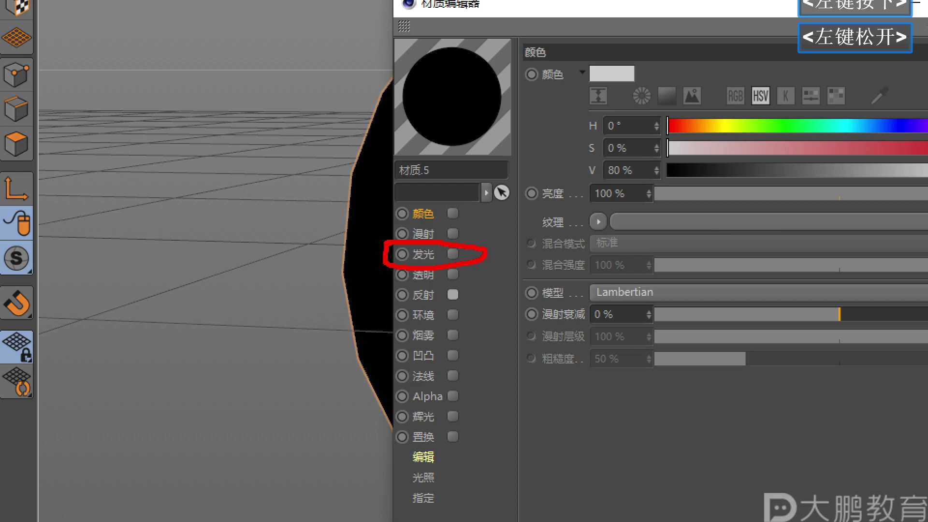
pyautogui.moveTo(348, 201); pyautogui.dragTo(380, 202)
pyautogui.moveTo(363, 251)
pyautogui.mouseDown()
pyautogui.moveTo(385, 253)
pyautogui.moveTo(373, 273)
pyautogui.mouseUp()
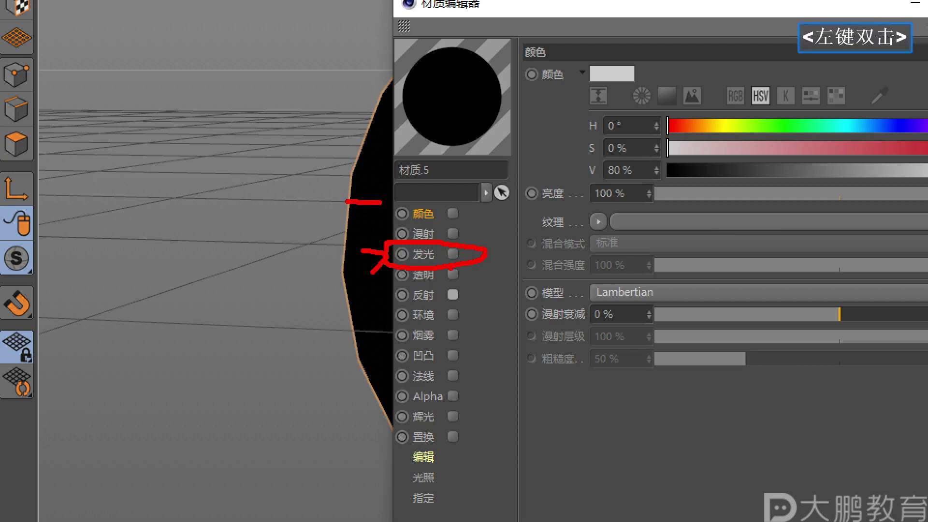
pyautogui.press('Escape')
pyautogui.click(452, 254)
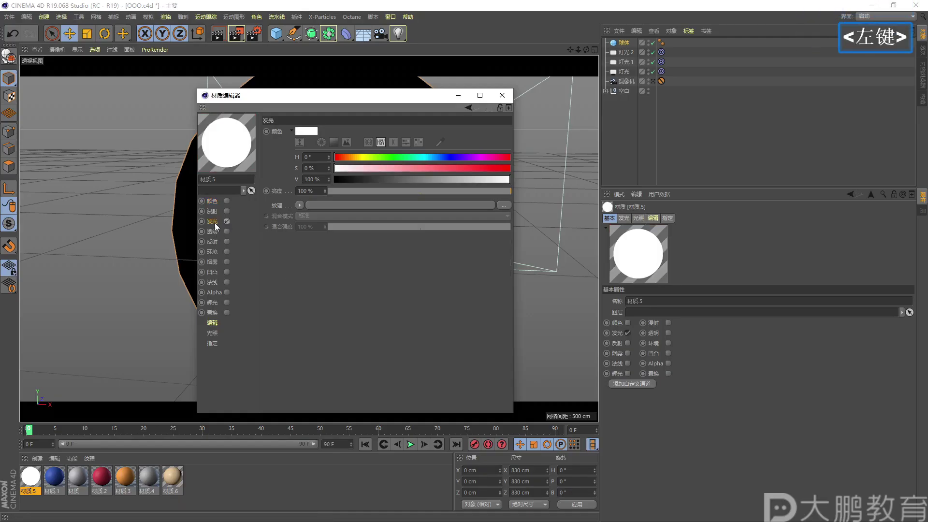
pyautogui.moveTo(342, 161)
pyautogui.mouseDown()
pyautogui.moveTo(415, 153)
pyautogui.moveTo(394, 155)
pyautogui.moveTo(438, 168)
pyautogui.mouseUp()
pyautogui.click(487, 179)
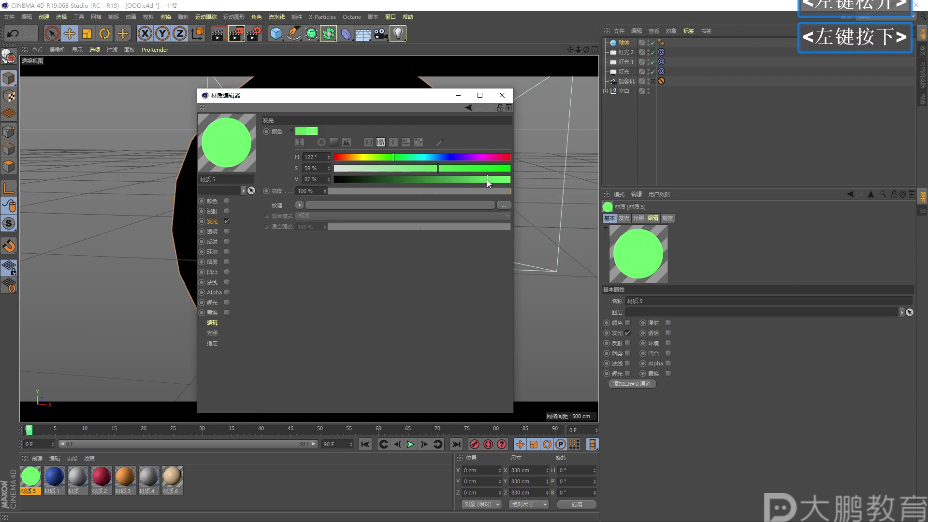
pyautogui.click(502, 96)
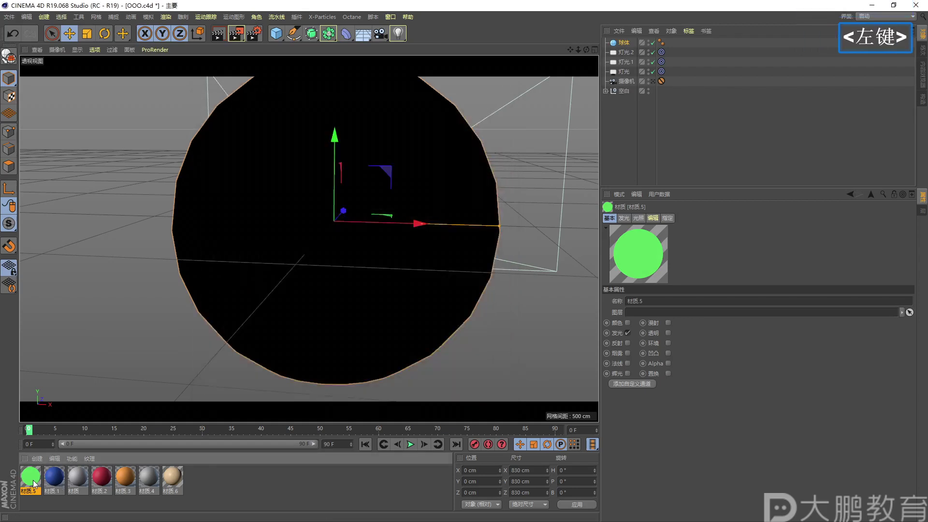
# Apply the green luminous material to the sphere and inspect it from outside and inside
pyautogui.moveTo(167, 366); pyautogui.dragTo(623, 43)
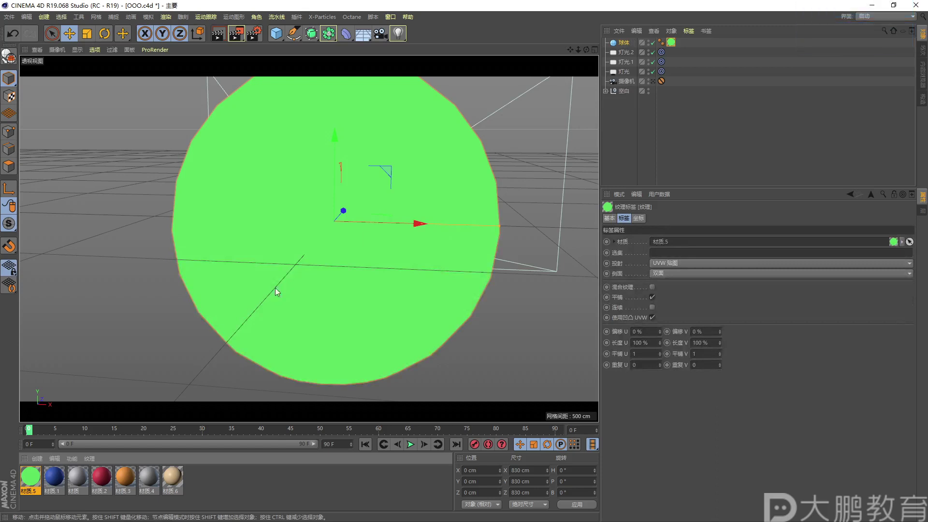
pyautogui.keyDown('alt'); pyautogui.moveTo(337, 242); pyautogui.dragTo(327, 240, button='right'); pyautogui.keyUp('alt')
pyautogui.keyDown('alt'); pyautogui.moveTo(327, 240); pyautogui.dragTo(300, 257, button='middle'); pyautogui.keyUp('alt')
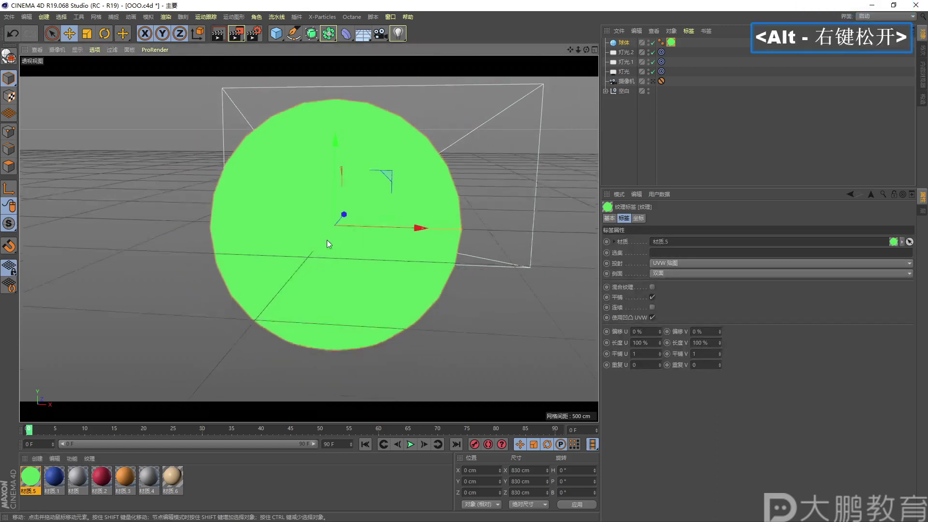
pyautogui.keyDown('alt'); pyautogui.moveTo(299, 256); pyautogui.dragTo(574, 183, button='right'); pyautogui.keyUp('alt')
pyautogui.keyDown('alt'); pyautogui.moveTo(575, 184); pyautogui.dragTo(501, 194); pyautogui.keyUp('alt')
pyautogui.keyDown('alt'); pyautogui.moveTo(501, 193); pyautogui.dragTo(451, 206, button='middle'); pyautogui.keyUp('alt')
pyautogui.moveTo(451, 207)
pyautogui.keyDown('alt'); pyautogui.mouseDown()
pyautogui.moveTo(470, 209)
pyautogui.moveTo(458, 203)
pyautogui.mouseUp(); pyautogui.keyUp('alt')
pyautogui.keyDown('alt'); pyautogui.moveTo(458, 203); pyautogui.dragTo(456, 213, button='middle'); pyautogui.keyUp('alt')
# Return to the camera view and render the scene with the luminous sphere to the Picture Viewer
pyautogui.click(653, 81)
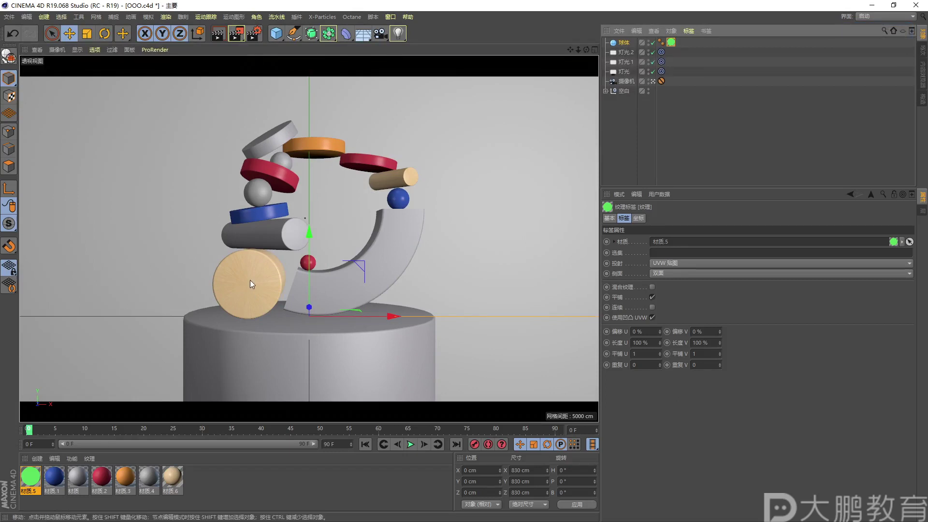
pyautogui.click(238, 34)
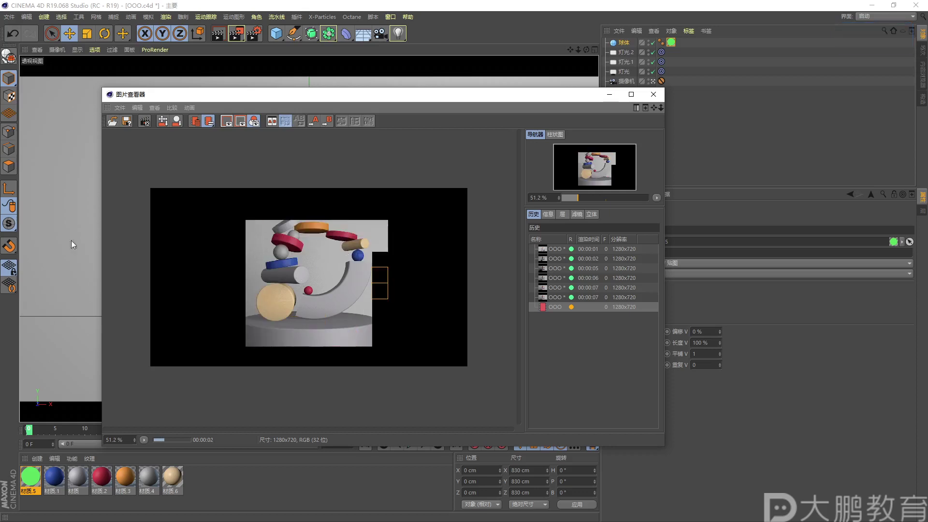
# Examine how the objects and podium are lit in the luminous-sphere render, and close the Picture Viewer
pyautogui.scroll(1, 71, 240)
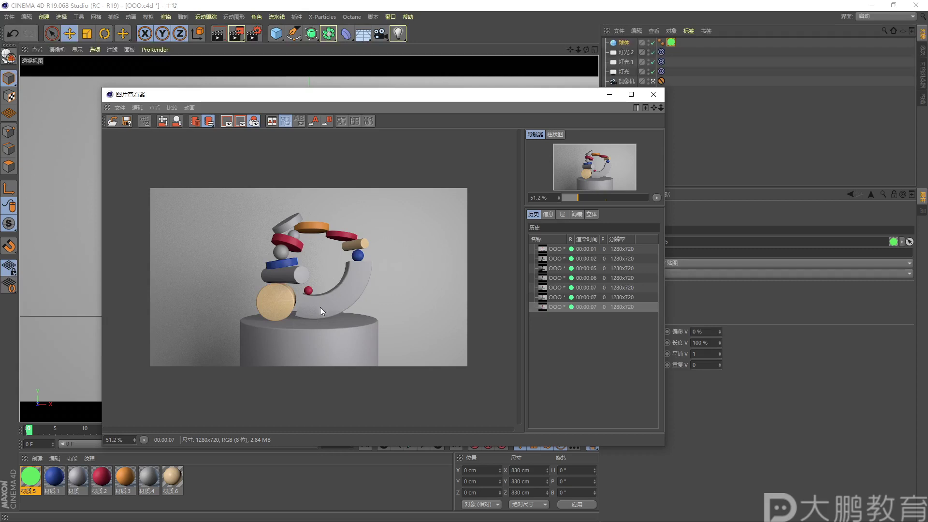
pyautogui.press('F2')
pyautogui.moveTo(239, 277); pyautogui.dragTo(268, 332)
pyautogui.moveTo(323, 281)
pyautogui.mouseDown()
pyautogui.moveTo(309, 317)
pyautogui.moveTo(330, 319)
pyautogui.moveTo(336, 334)
pyautogui.mouseUp()
pyautogui.press('F2')
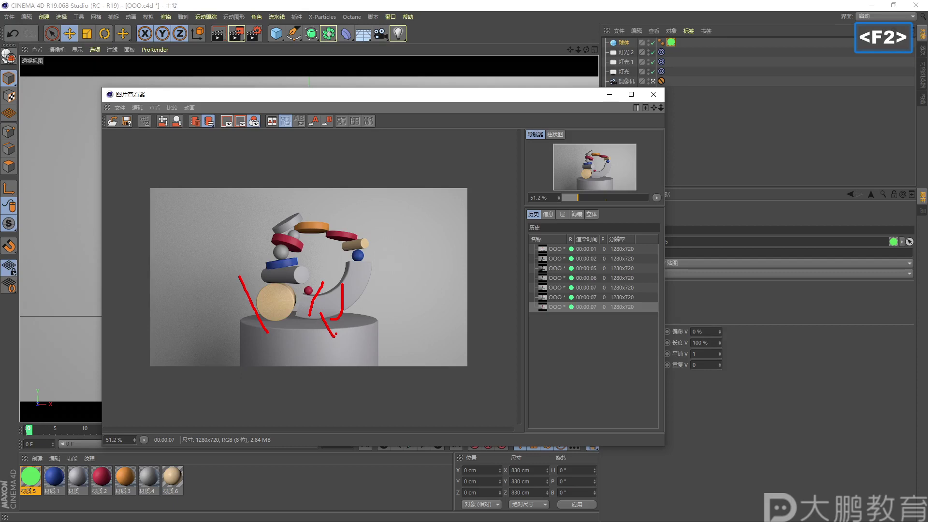
pyautogui.press('Escape')
pyautogui.click(653, 94)
# Open the render settings and bring up the list of available render effects
pyautogui.click(255, 39)
pyautogui.moveTo(249, 95); pyautogui.dragTo(274, 97)
pyautogui.click(142, 265)
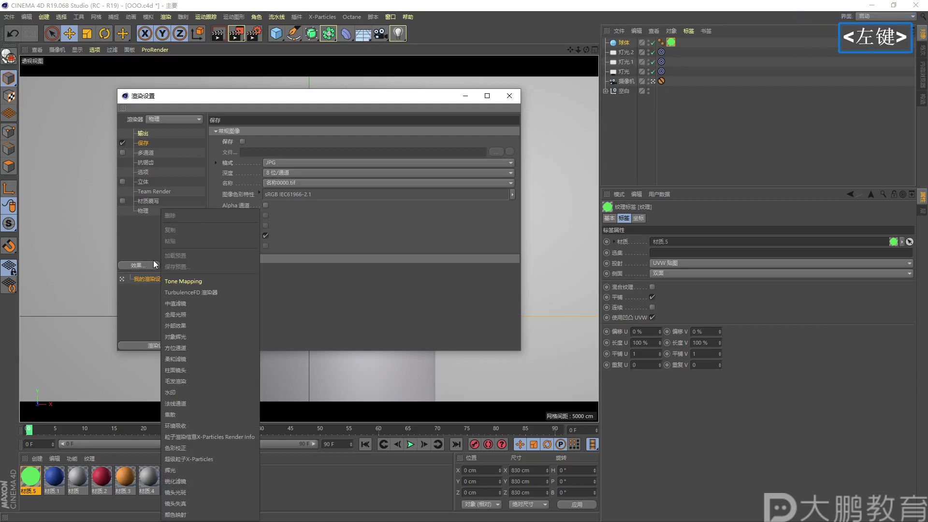
pyautogui.press('F2')
pyautogui.click(191, 315)
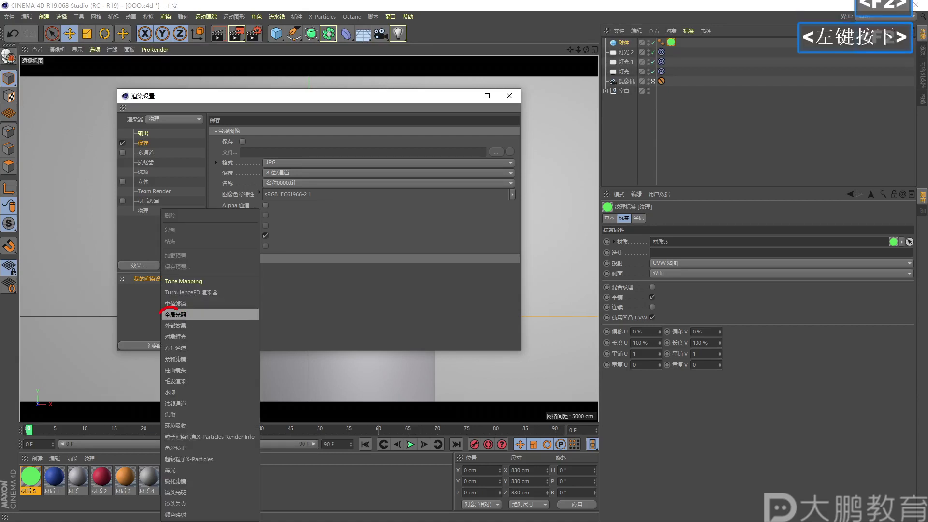
pyautogui.press('Escape')
pyautogui.click(146, 267)
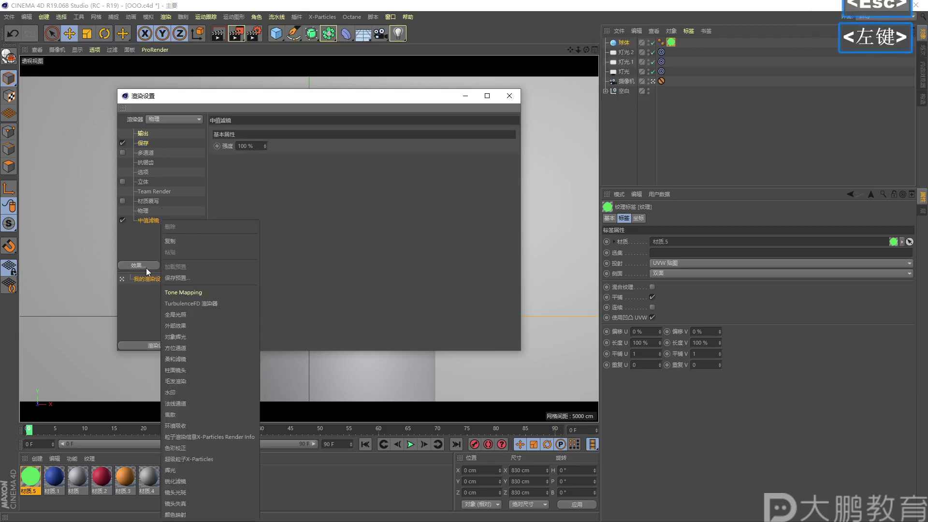
pyautogui.press('F1')
pyautogui.click(361, 296)
pyautogui.click(361, 296)
pyautogui.moveTo(265, 214)
pyautogui.mouseDown()
pyautogui.moveTo(300, 198)
pyautogui.moveTo(270, 196)
pyautogui.mouseUp()
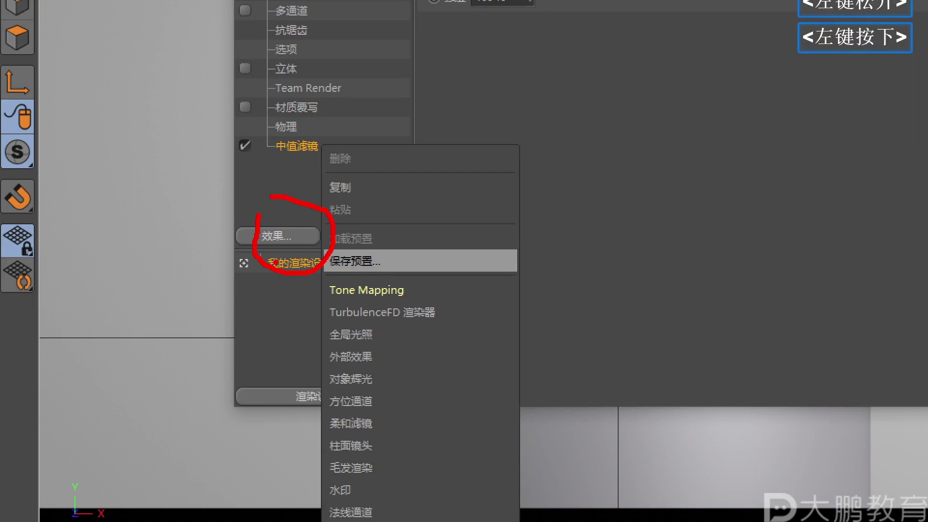
pyautogui.moveTo(316, 358)
pyautogui.mouseDown()
pyautogui.moveTo(338, 352)
pyautogui.moveTo(344, 315)
pyautogui.mouseUp()
pyautogui.press('Escape')
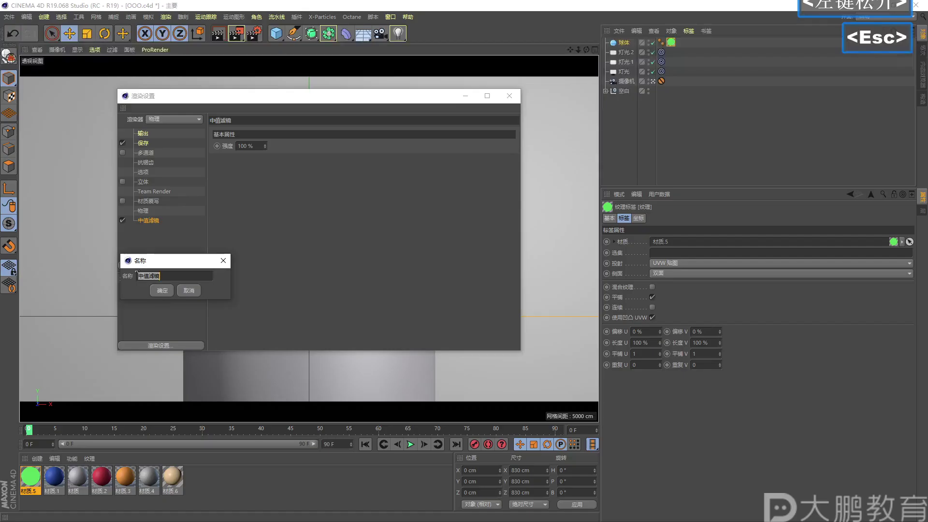
pyautogui.click(178, 290)
pyautogui.click(149, 223)
pyautogui.press('Delete')
# Add the Global Illumination effect to the render settings and render the scene to the Picture Viewer
pyautogui.click(145, 264)
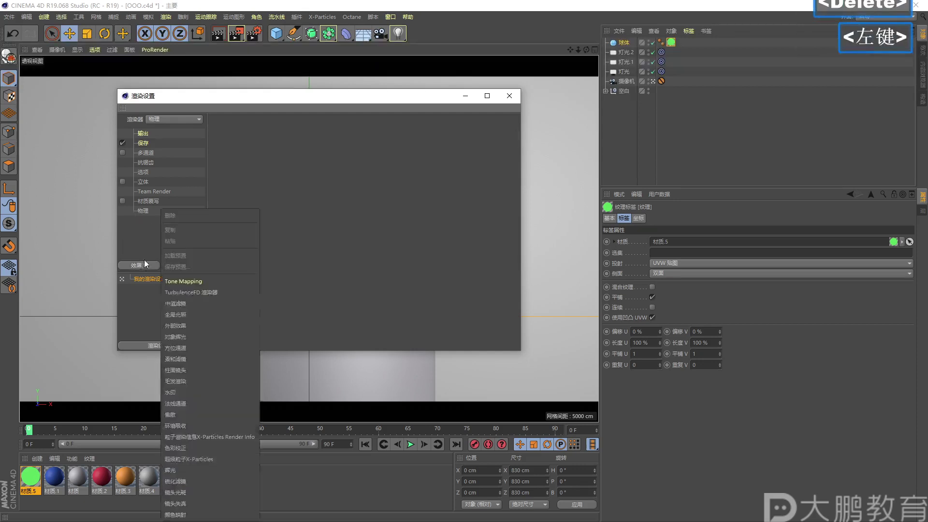
pyautogui.click(175, 314)
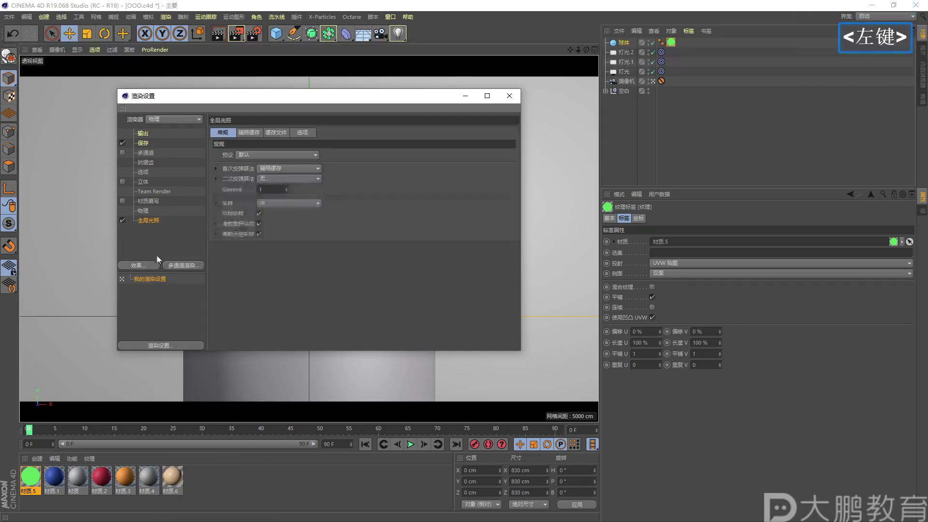
pyautogui.click(507, 95)
pyautogui.click(237, 34)
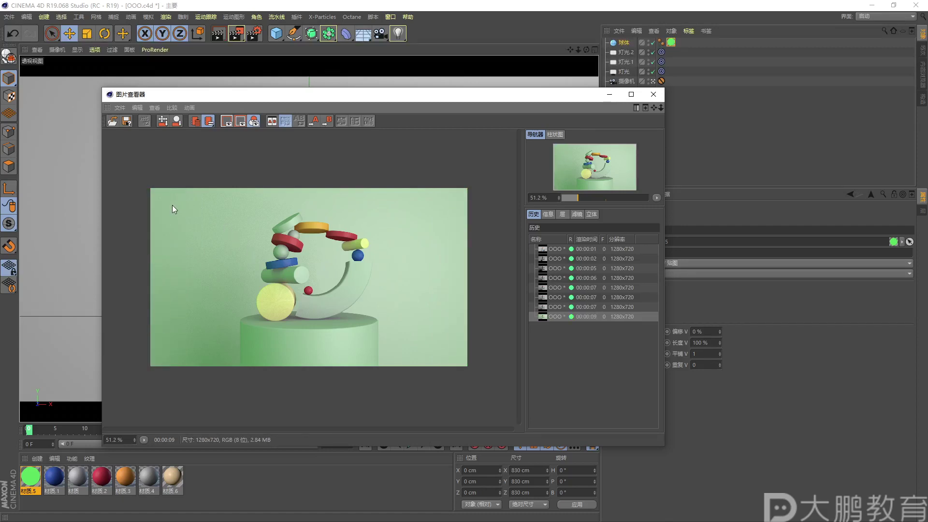
# Examine how the sphere's green light spreads and bounces across the backdrop and objects in the Global Illumination render
pyautogui.press('F2')
pyautogui.moveTo(173, 205); pyautogui.dragTo(245, 288)
pyautogui.moveTo(267, 259)
pyautogui.mouseDown()
pyautogui.moveTo(312, 323)
pyautogui.moveTo(442, 258)
pyautogui.mouseUp()
pyautogui.press('Escape')
pyautogui.press('F2')
pyautogui.moveTo(459, 195)
pyautogui.mouseDown()
pyautogui.moveTo(369, 266)
pyautogui.moveTo(382, 261)
pyautogui.moveTo(462, 321)
pyautogui.moveTo(358, 333)
pyautogui.mouseUp()
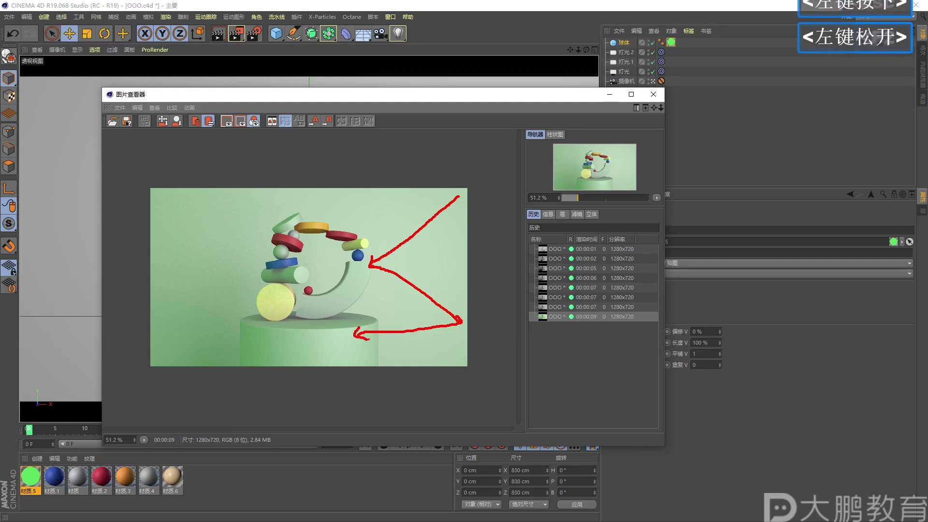
pyautogui.press('Escape')
pyautogui.click(652, 98)
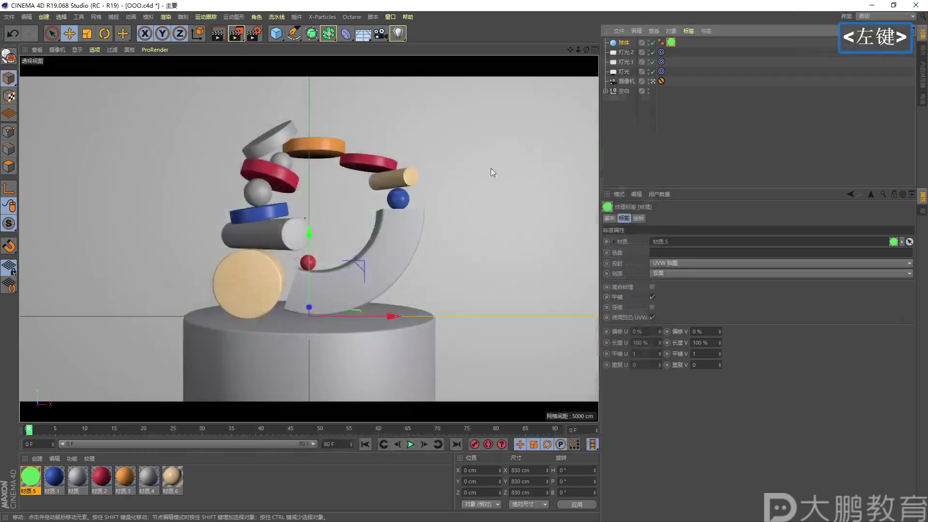
# Delete the luminous sphere from the scene and leave the camera view
pyautogui.click(624, 43)
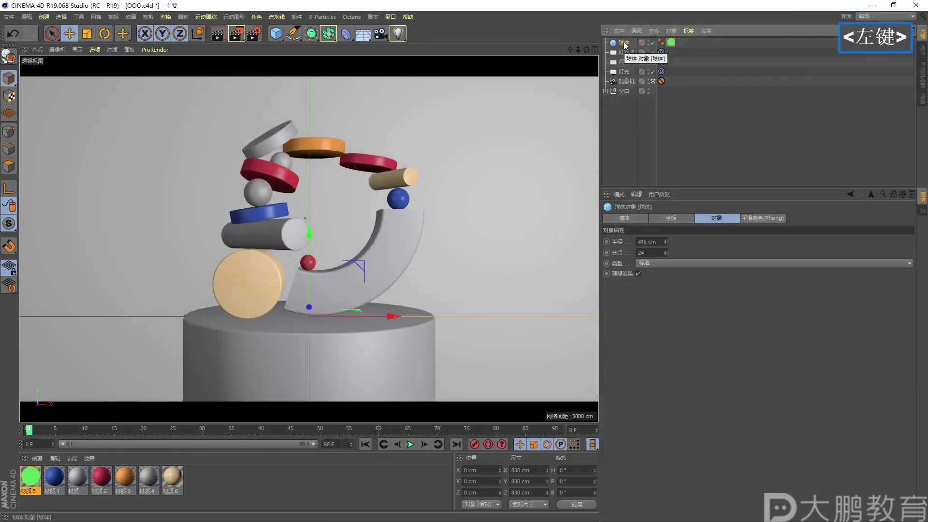
pyautogui.press('Delete')
pyautogui.click(654, 71)
pyautogui.click(653, 71)
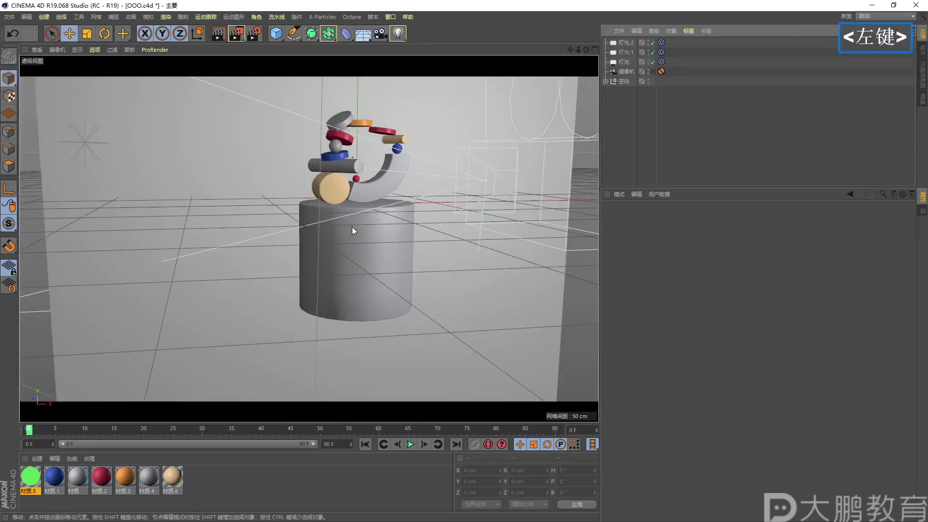
# Add a Sky object to the scene and inspect how it surrounds the set from a wider view
pyautogui.keyDown('alt'); pyautogui.moveTo(352, 227); pyautogui.dragTo(334, 248, button='right'); pyautogui.keyUp('alt')
pyautogui.keyDown('alt'); pyautogui.moveTo(333, 249); pyautogui.dragTo(346, 102, button='middle'); pyautogui.keyUp('alt')
pyautogui.click(363, 33)
pyautogui.click(438, 42)
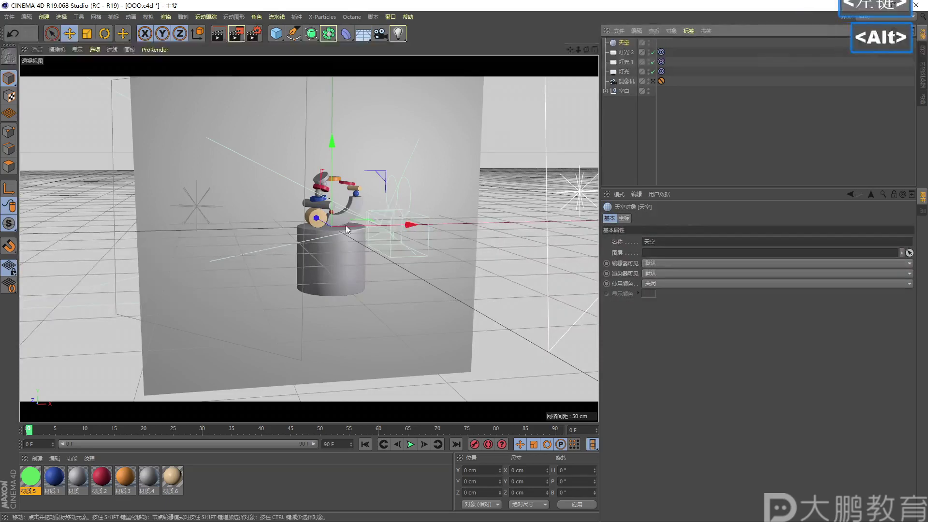
pyautogui.keyDown('alt'); pyautogui.moveTo(346, 225); pyautogui.dragTo(271, 228); pyautogui.keyUp('alt')
pyautogui.moveTo(311, 221)
pyautogui.keyDown('alt'); pyautogui.mouseDown(button='right')
pyautogui.moveTo(108, 315)
pyautogui.moveTo(280, 268)
pyautogui.moveTo(210, 311)
pyautogui.moveTo(170, 249)
pyautogui.mouseUp(button='right'); pyautogui.keyUp('alt')
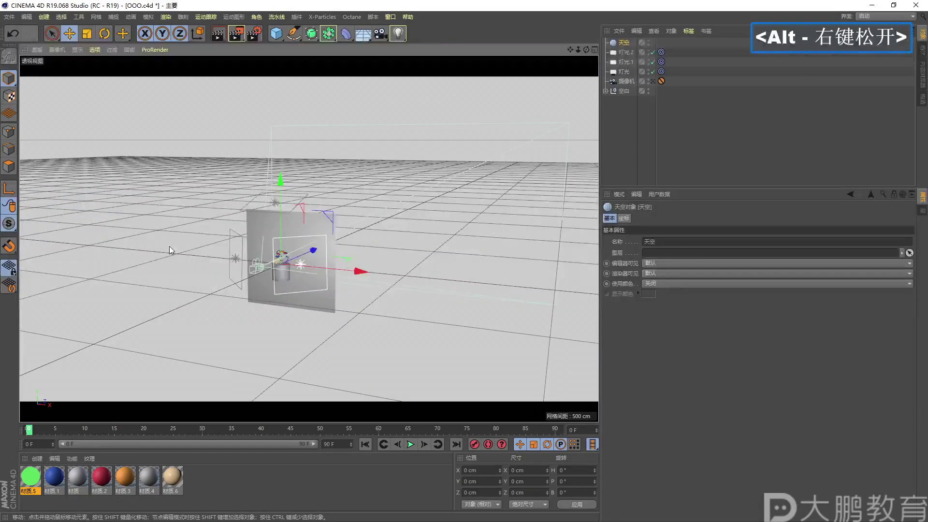
pyautogui.press('F2')
pyautogui.moveTo(154, 190)
pyautogui.mouseDown()
pyautogui.moveTo(387, 137)
pyautogui.moveTo(149, 182)
pyautogui.moveTo(362, 270)
pyautogui.mouseUp()
pyautogui.press('Escape')
pyautogui.keyDown('alt'); pyautogui.moveTo(311, 282); pyautogui.dragTo(296, 287, button='right'); pyautogui.keyUp('alt')
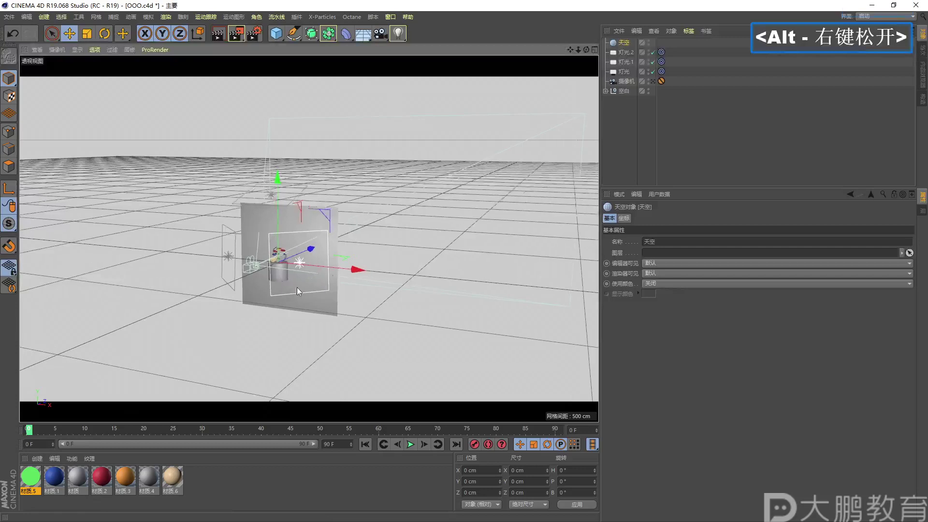
# Delete the green luminous material and return to the camera view
pyautogui.click(34, 478)
pyautogui.press('Delete')
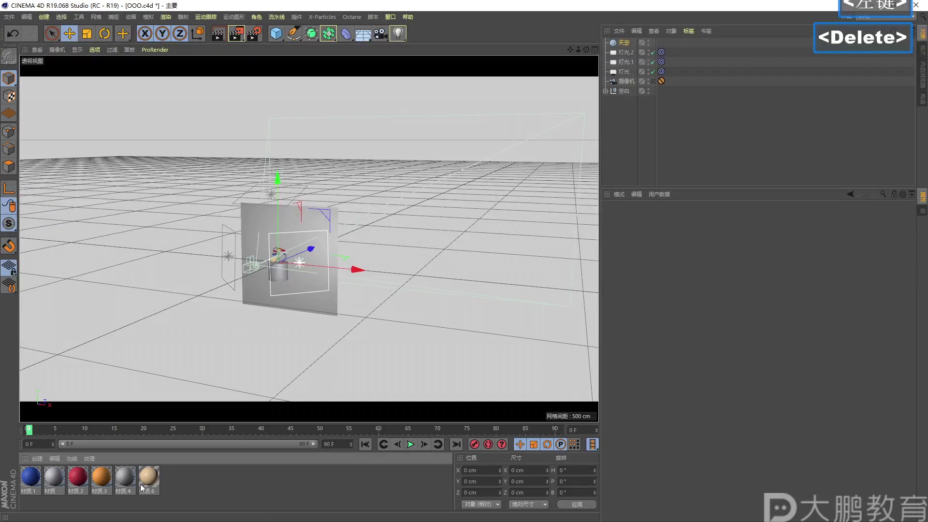
pyautogui.click(652, 81)
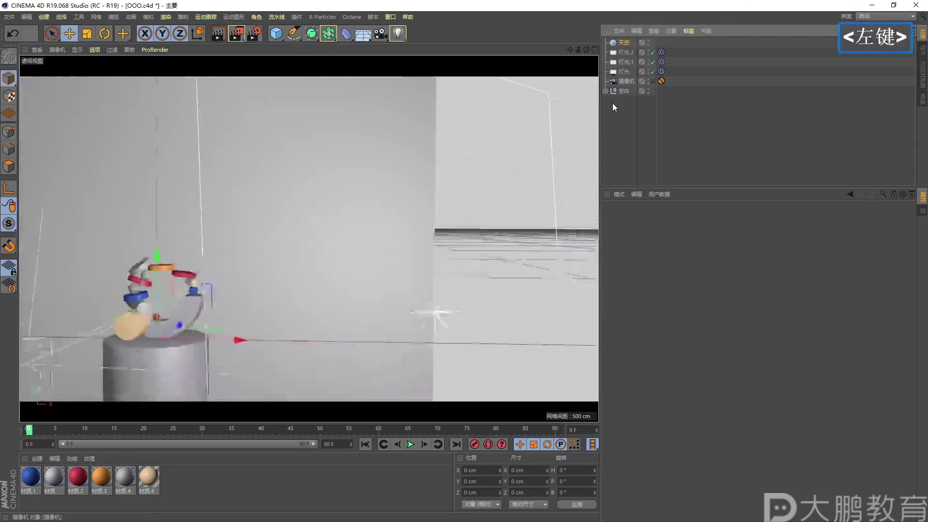
# Create a new material with Luminance as its only enabled channel
pyautogui.doubleClick(205, 479)
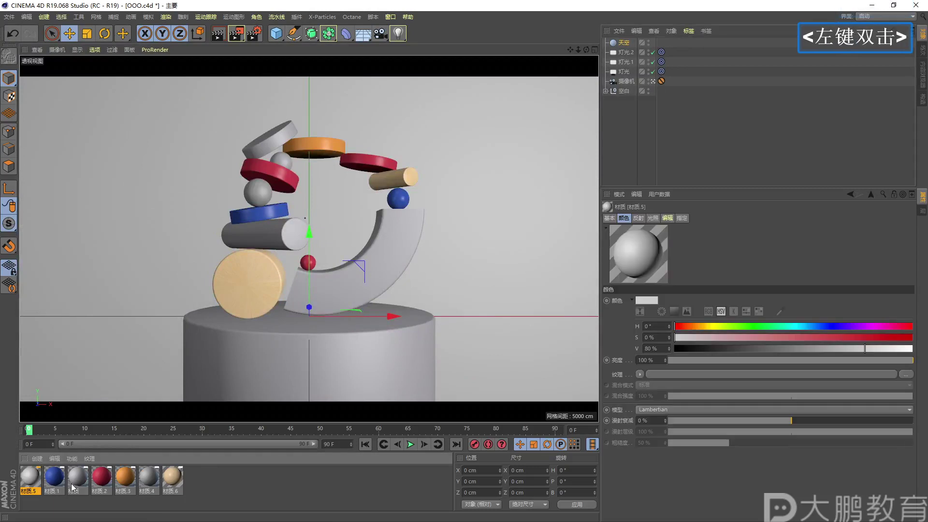
pyautogui.doubleClick(32, 479)
pyautogui.moveTo(118, 98); pyautogui.dragTo(349, 89)
pyautogui.scroll(-2, 348, 89)
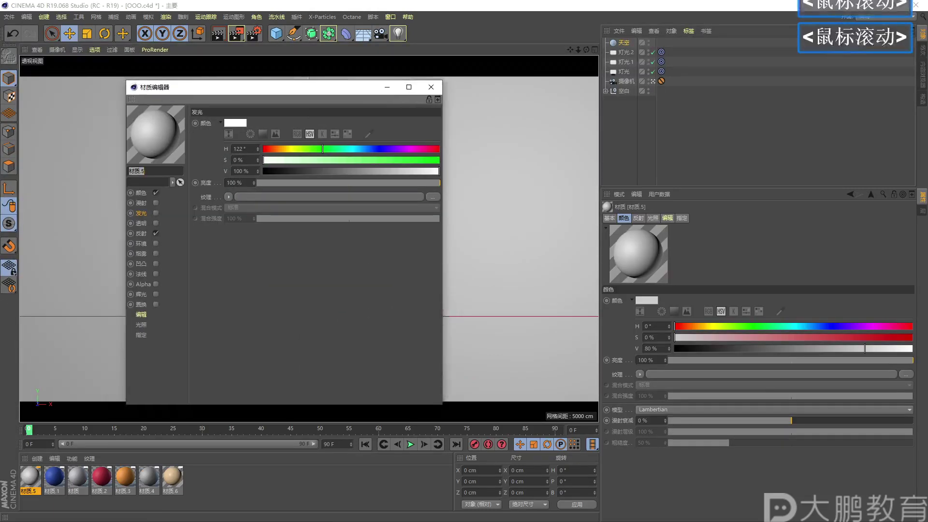
pyautogui.click(156, 192)
pyautogui.click(155, 233)
pyautogui.click(155, 212)
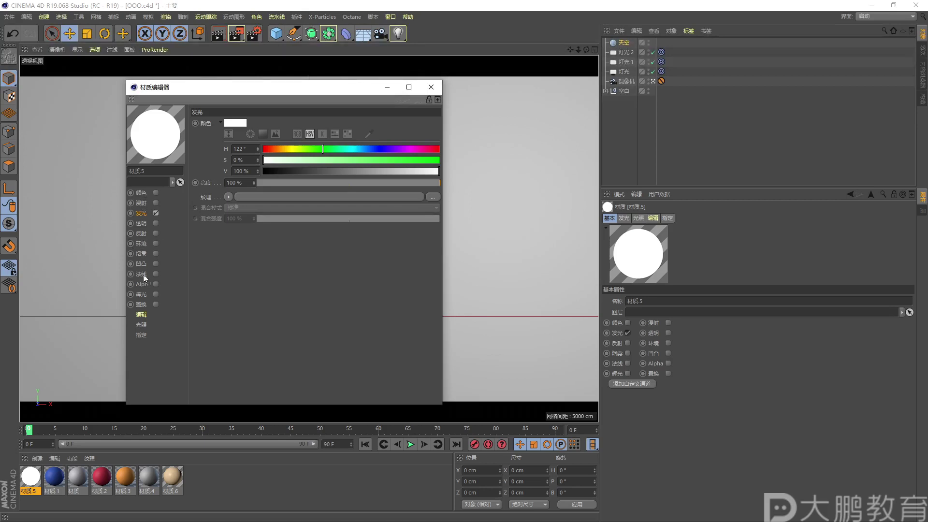
# Examine the color controls and the texture slot of the new material's Luminance channel
pyautogui.click(142, 216)
pyautogui.press('F2')
pyautogui.click(275, 133)
pyautogui.moveTo(368, 145); pyautogui.dragTo(273, 122)
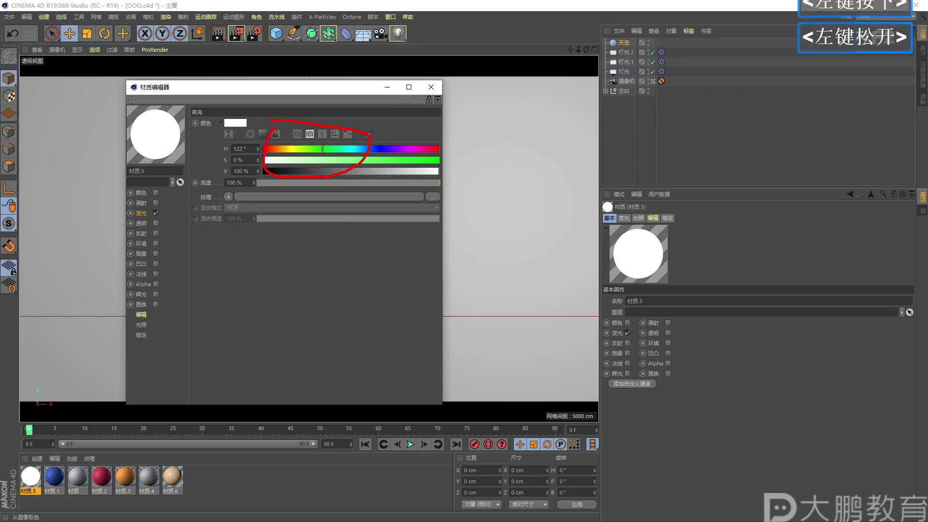
pyautogui.press('F2')
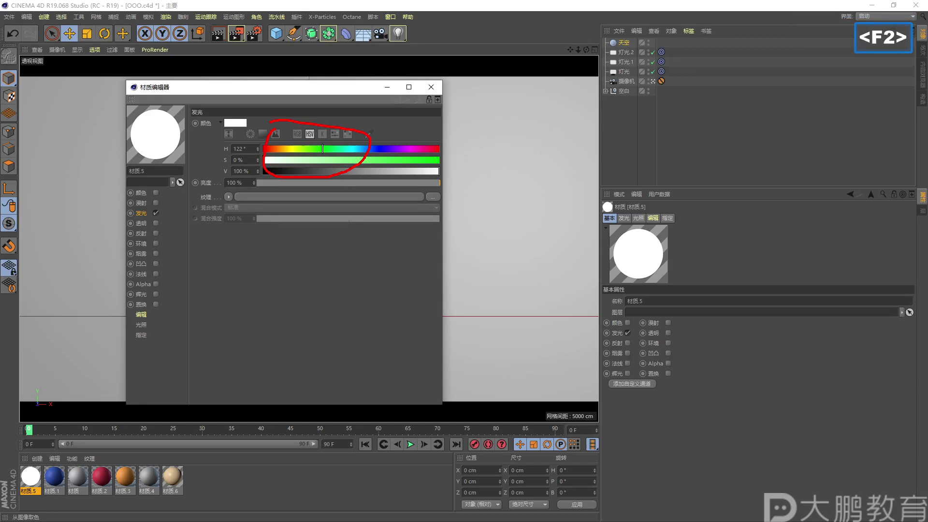
pyautogui.press('Escape')
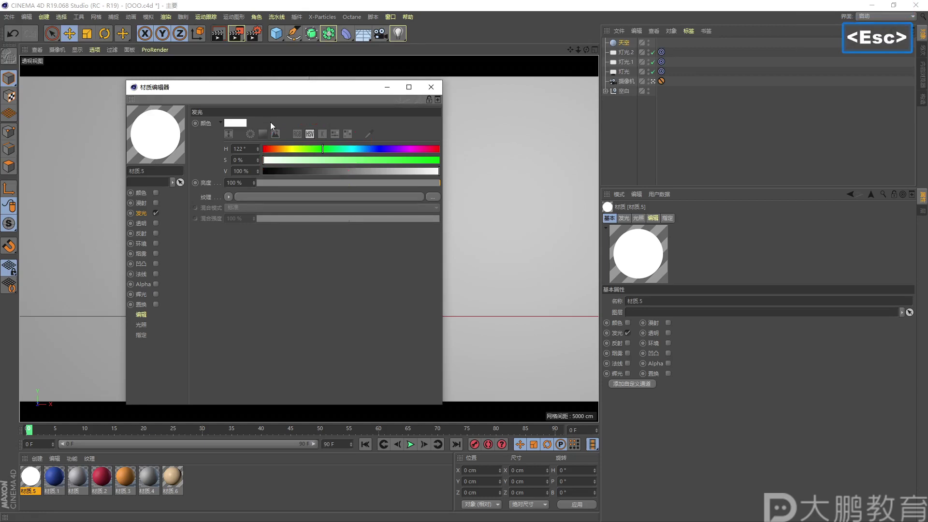
pyautogui.click(228, 194)
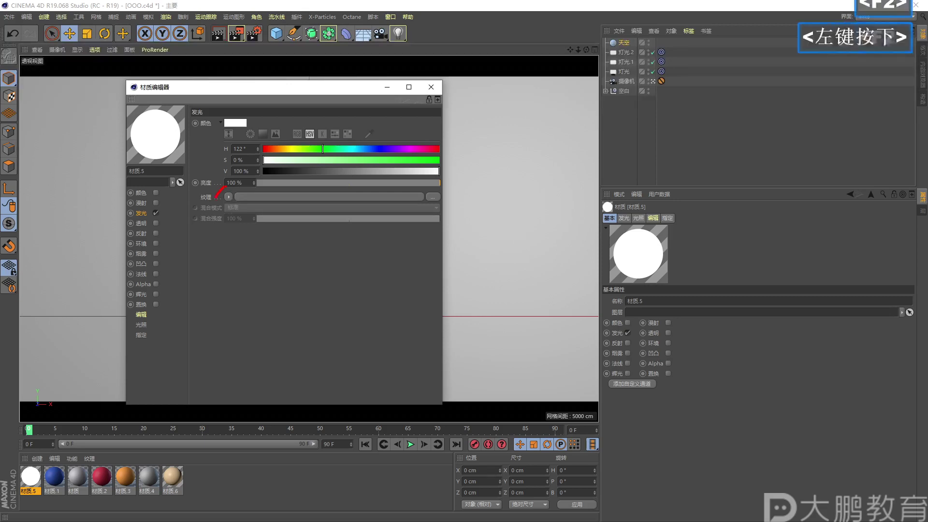
pyautogui.press('Escape')
# Browse for a Luminance texture in the tex folder of the OOO project
pyautogui.click(433, 196)
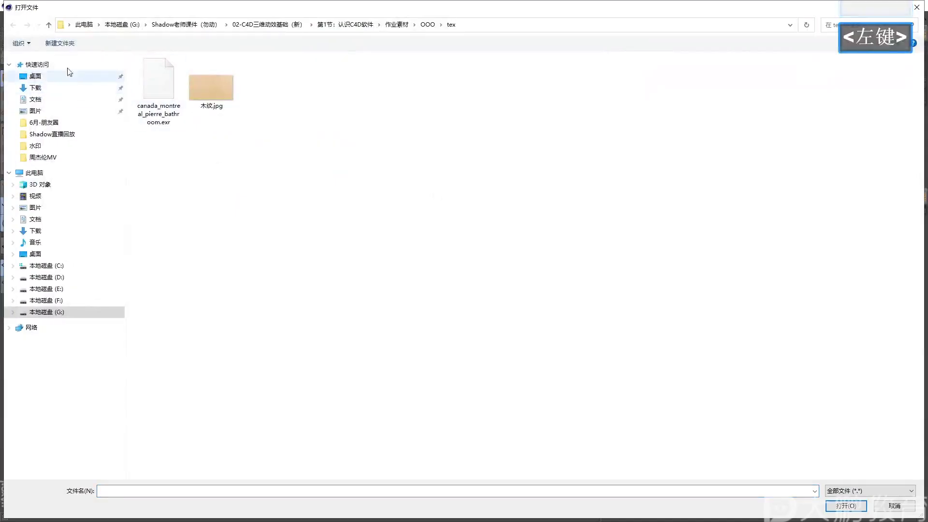
pyautogui.click(48, 24)
pyautogui.click(57, 25)
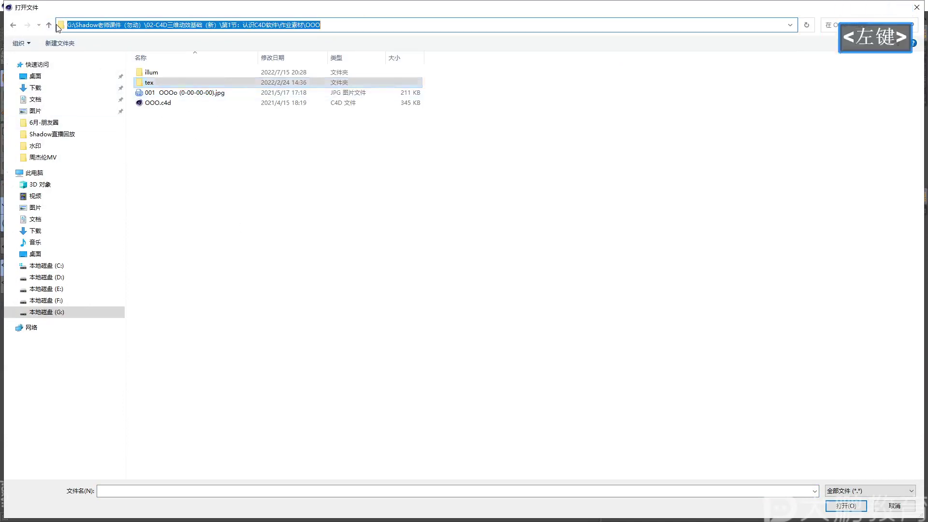
pyautogui.click(49, 25)
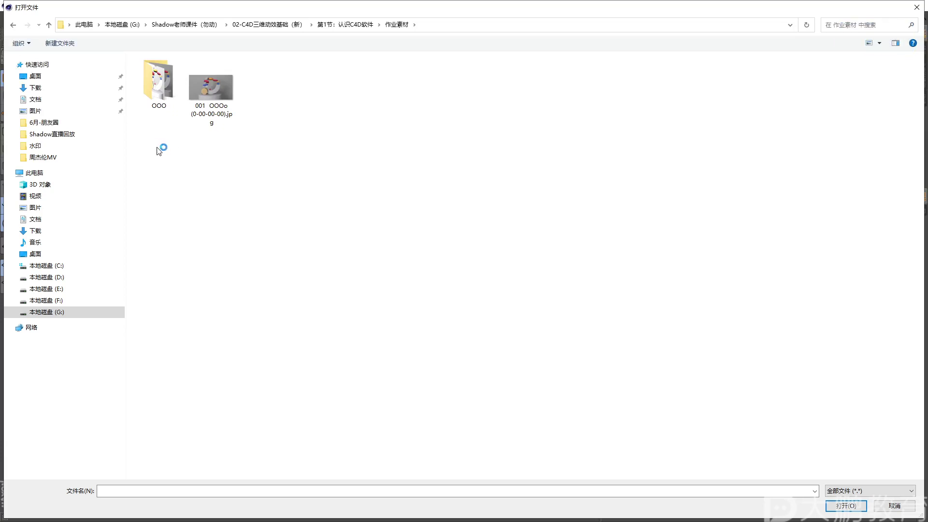
pyautogui.doubleClick(158, 81)
pyautogui.click(162, 94)
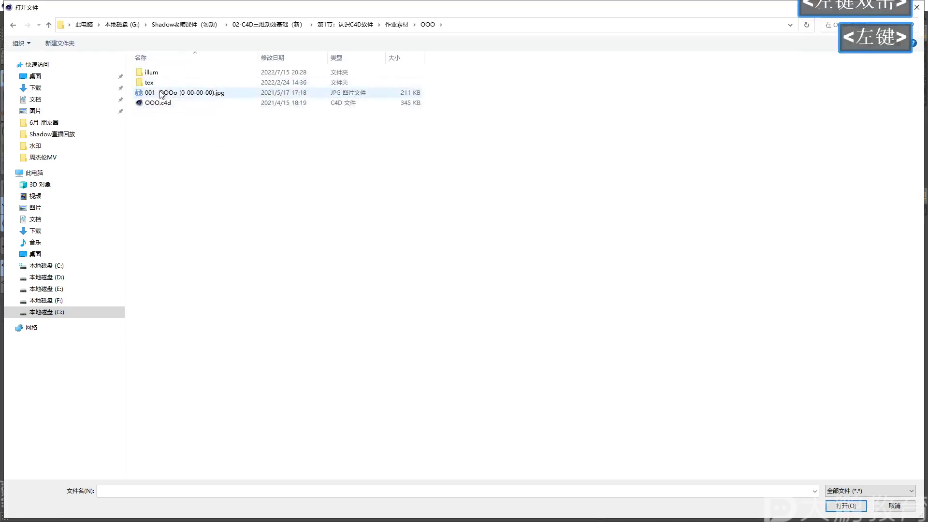
pyautogui.doubleClick(154, 83)
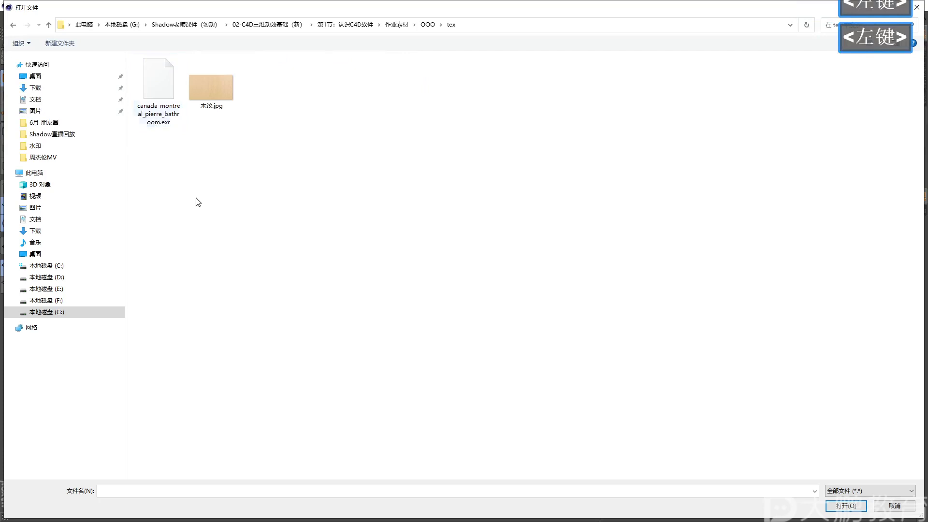
# Examine the tex folder for an environment image in EXR format
pyautogui.press('F2')
pyautogui.moveTo(137, 56)
pyautogui.mouseDown()
pyautogui.moveTo(133, 118)
pyautogui.moveTo(180, 51)
pyautogui.moveTo(140, 39)
pyautogui.mouseUp()
pyautogui.moveTo(182, 183); pyautogui.dragTo(253, 206)
pyautogui.moveTo(253, 170); pyautogui.dragTo(239, 196)
pyautogui.moveTo(282, 162); pyautogui.dragTo(284, 214)
pyautogui.moveTo(296, 180); pyautogui.dragTo(312, 164)
pyautogui.press('F2')
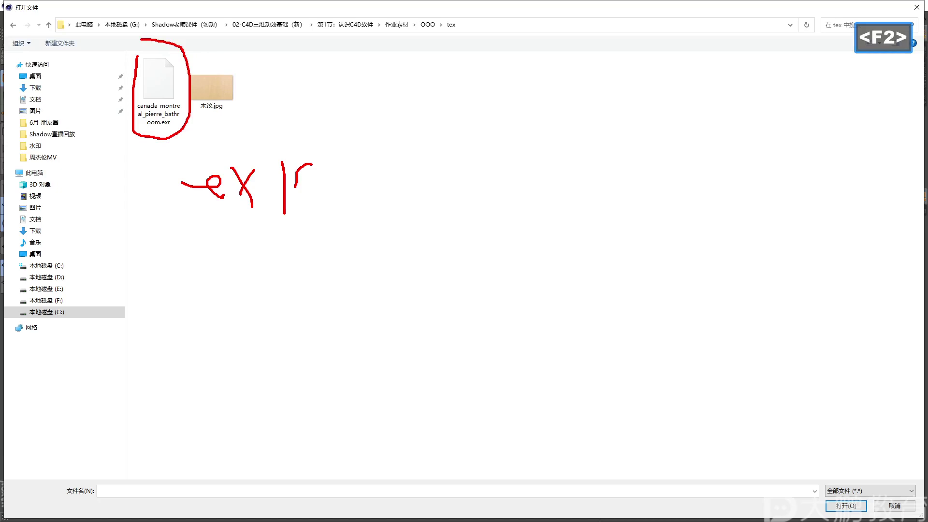
pyautogui.press('Escape')
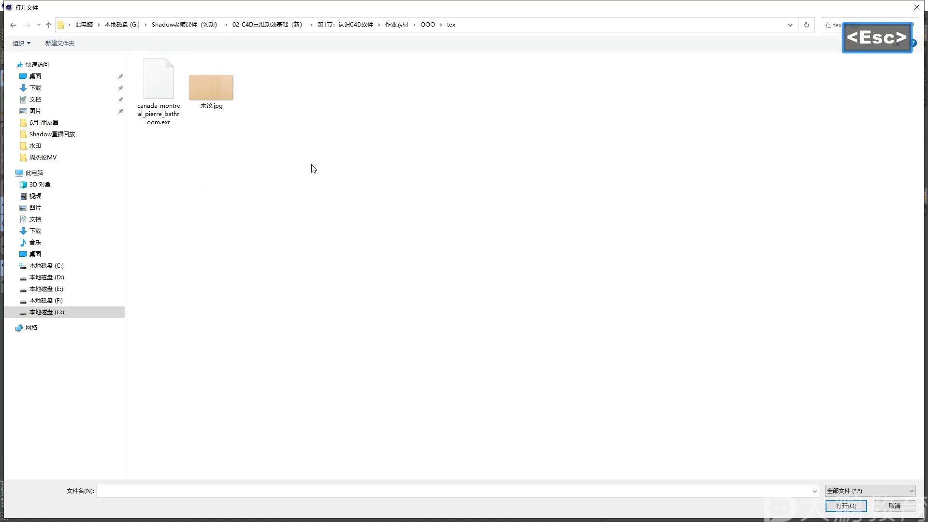
# Load canada_montreal_pierre_bathroom.exr as the Luminance texture, declining to copy the image into the project folder
pyautogui.click(158, 94)
pyautogui.click(846, 506)
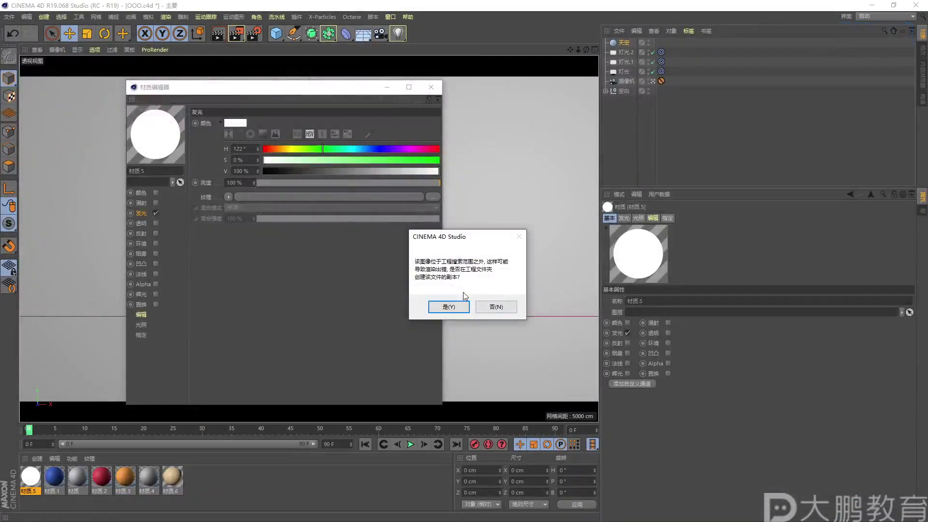
pyautogui.press('F2')
pyautogui.moveTo(399, 286)
pyautogui.mouseDown()
pyautogui.moveTo(421, 243)
pyautogui.moveTo(512, 244)
pyautogui.moveTo(418, 241)
pyautogui.mouseUp()
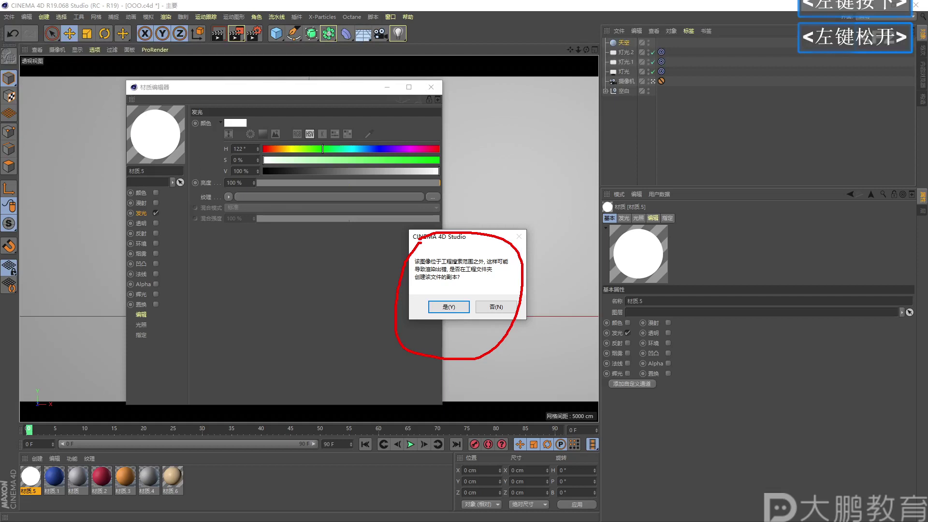
pyautogui.press('F2')
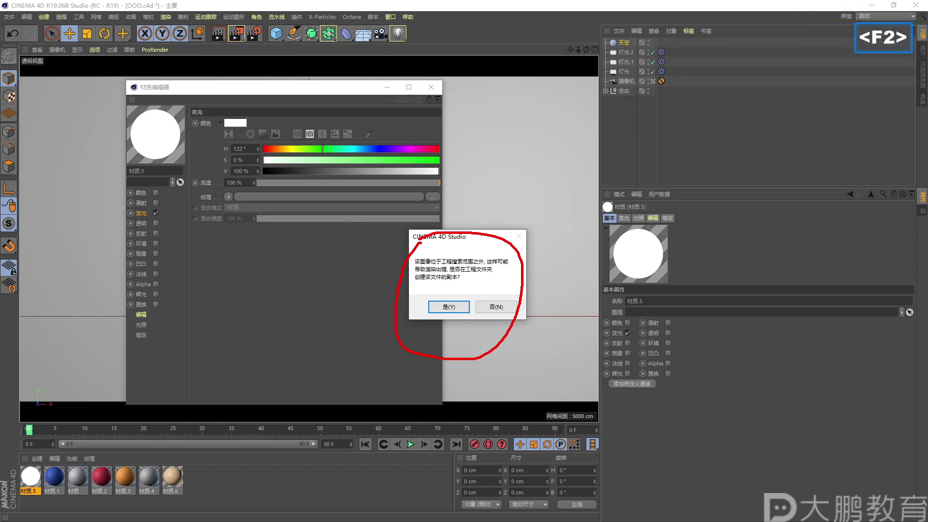
pyautogui.press('Escape')
pyautogui.click(497, 308)
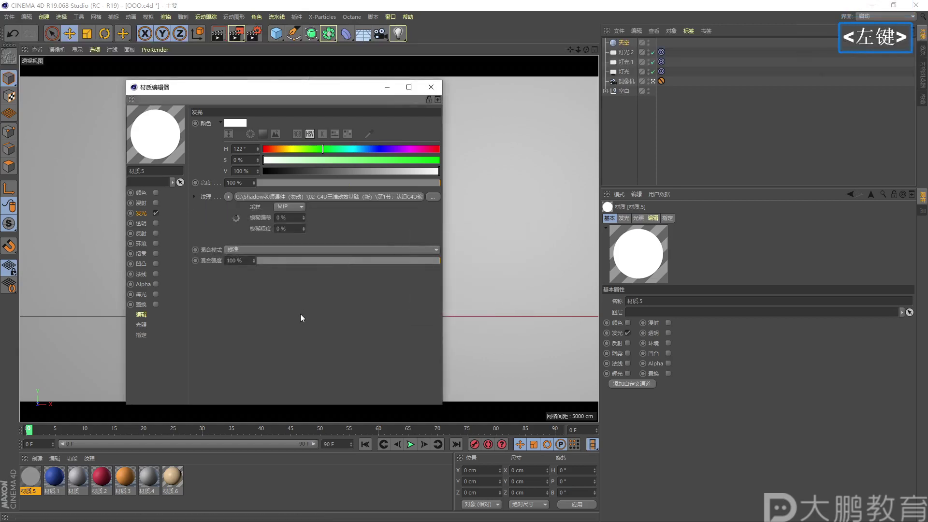
pyautogui.press('F2')
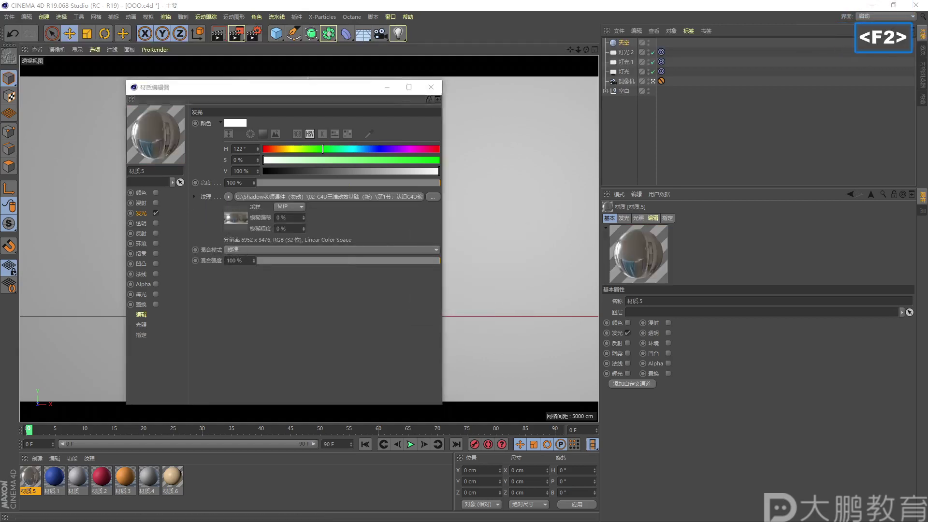
# Close the material's editor and apply the EXR-textured material to the Sky object
pyautogui.click(223, 222)
pyautogui.press('Escape')
pyautogui.click(431, 87)
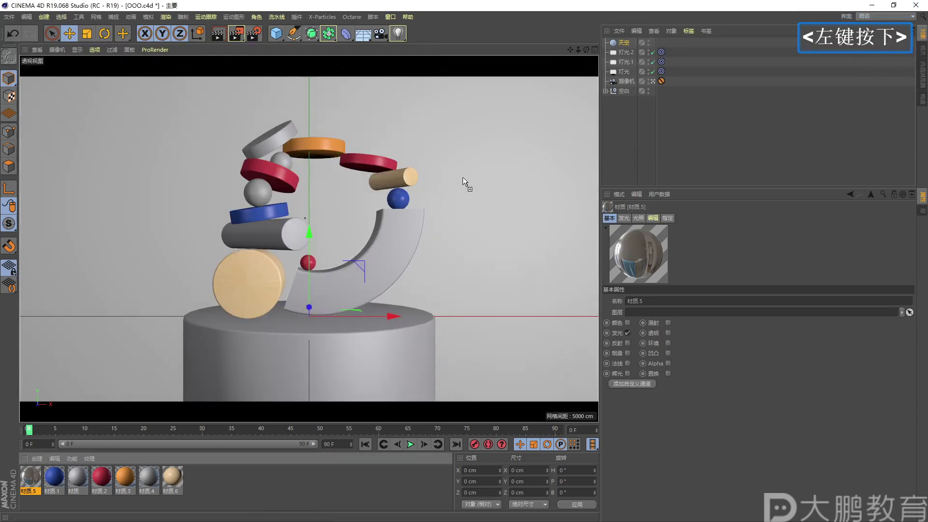
pyautogui.moveTo(619, 44); pyautogui.dragTo(619, 45)
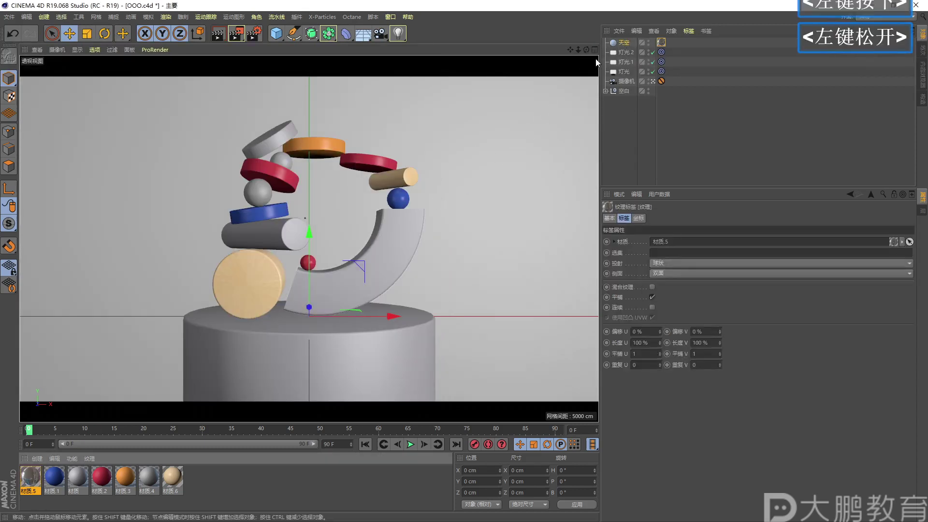
# Leave the camera view and examine the image mapped on the Sky around the model from several angles
pyautogui.click(651, 83)
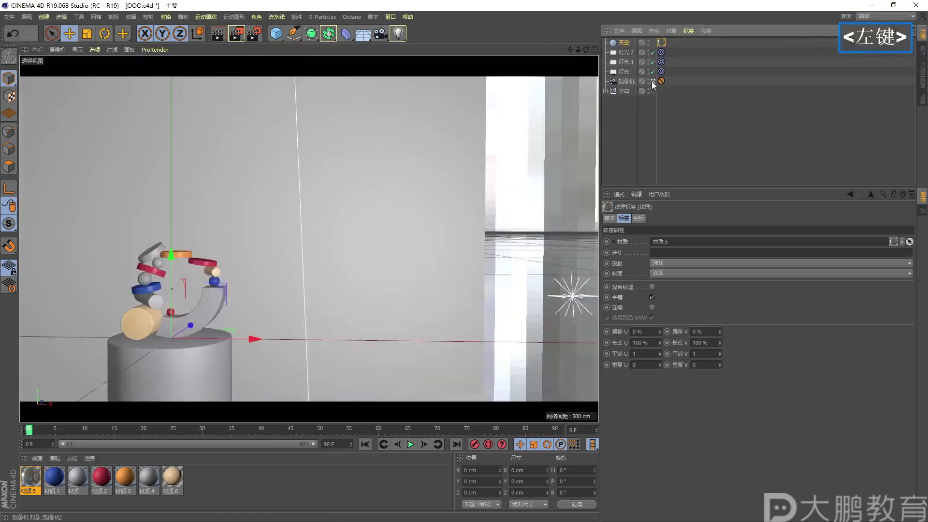
pyautogui.keyDown('alt'); pyautogui.moveTo(369, 194); pyautogui.dragTo(339, 208, button='right'); pyautogui.keyUp('alt')
pyautogui.keyDown('alt'); pyautogui.moveTo(338, 208); pyautogui.dragTo(340, 249); pyautogui.keyUp('alt')
pyautogui.keyDown('alt'); pyautogui.moveTo(340, 248); pyautogui.dragTo(226, 251, button='right'); pyautogui.keyUp('alt')
pyautogui.keyDown('alt'); pyautogui.moveTo(246, 230); pyautogui.dragTo(221, 256, button='middle'); pyautogui.keyUp('alt')
pyautogui.keyDown('alt'); pyautogui.moveTo(220, 256); pyautogui.dragTo(158, 220); pyautogui.keyUp('alt')
pyautogui.keyDown('alt'); pyautogui.moveTo(190, 216); pyautogui.dragTo(232, 223, button='right'); pyautogui.keyUp('alt')
pyautogui.keyDown('alt'); pyautogui.moveTo(232, 223); pyautogui.dragTo(255, 279); pyautogui.keyUp('alt')
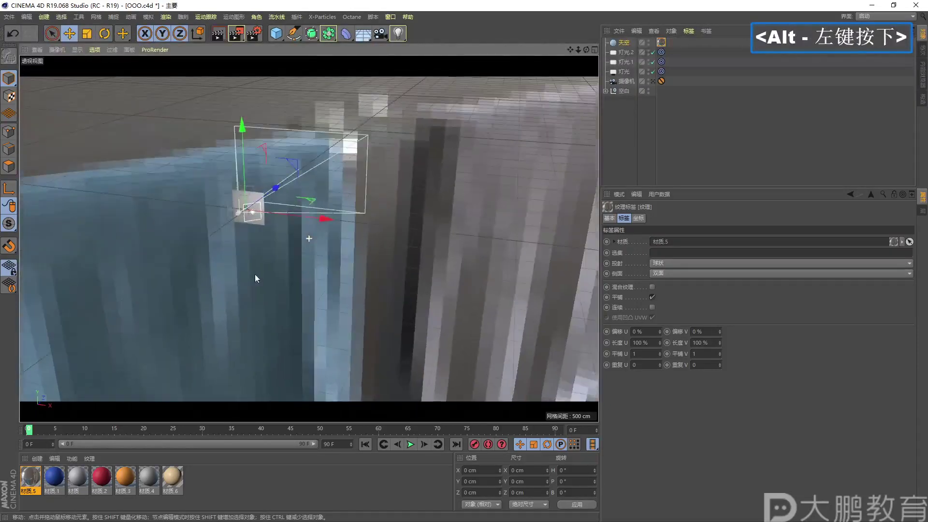
pyautogui.keyDown('alt'); pyautogui.moveTo(196, 191); pyautogui.dragTo(231, 216); pyautogui.keyUp('alt')
pyautogui.keyDown('alt'); pyautogui.moveTo(231, 216); pyautogui.dragTo(263, 210, button='right'); pyautogui.keyUp('alt')
pyautogui.keyDown('alt'); pyautogui.moveTo(262, 211); pyautogui.dragTo(252, 245, button='middle'); pyautogui.keyUp('alt')
pyautogui.keyDown('alt'); pyautogui.moveTo(253, 245); pyautogui.dragTo(284, 238, button='right'); pyautogui.keyUp('alt')
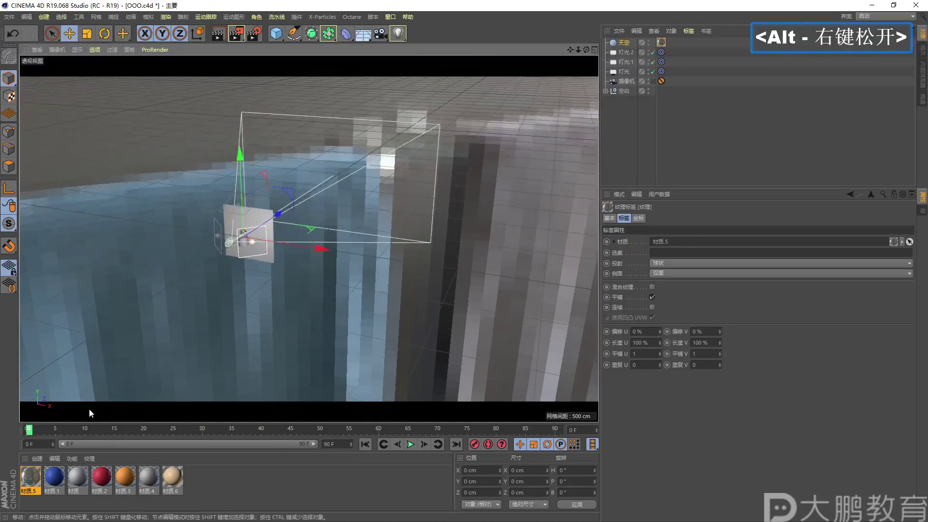
# Set the sky material's texture preview size to 2048x2048 (16 MB) in its Editor settings and close the material
pyautogui.doubleClick(32, 473)
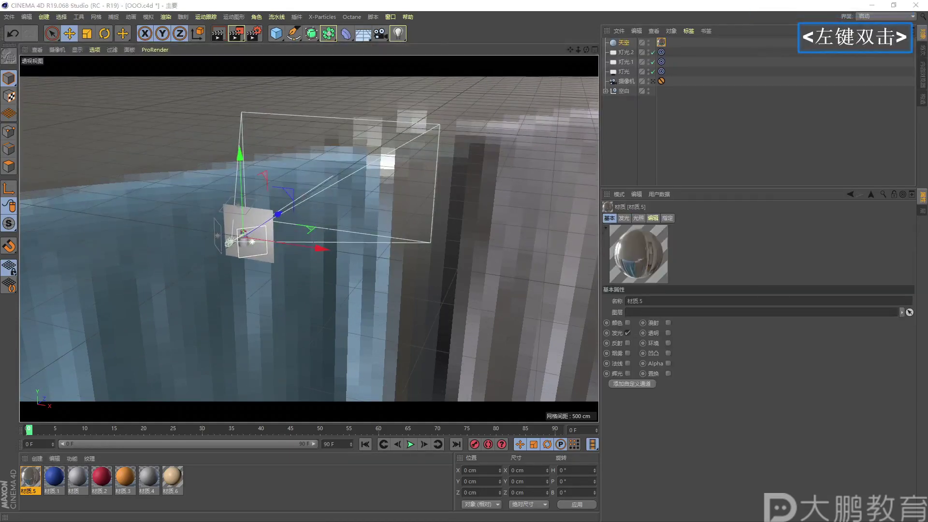
pyautogui.moveTo(113, 62); pyautogui.dragTo(382, 60)
pyautogui.click(169, 285)
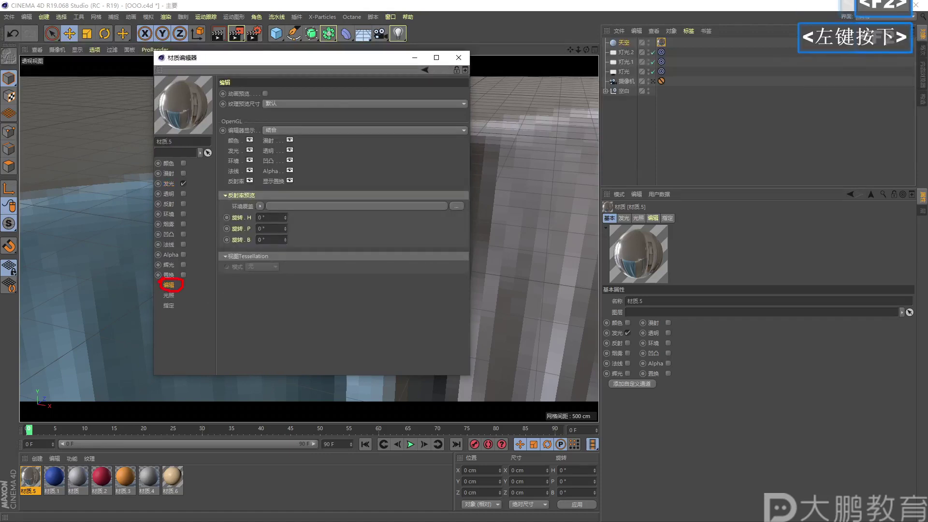
pyautogui.click(81, 221)
pyautogui.moveTo(95, 223)
pyautogui.mouseDown()
pyautogui.moveTo(109, 212)
pyautogui.moveTo(110, 191)
pyautogui.moveTo(78, 205)
pyautogui.mouseUp()
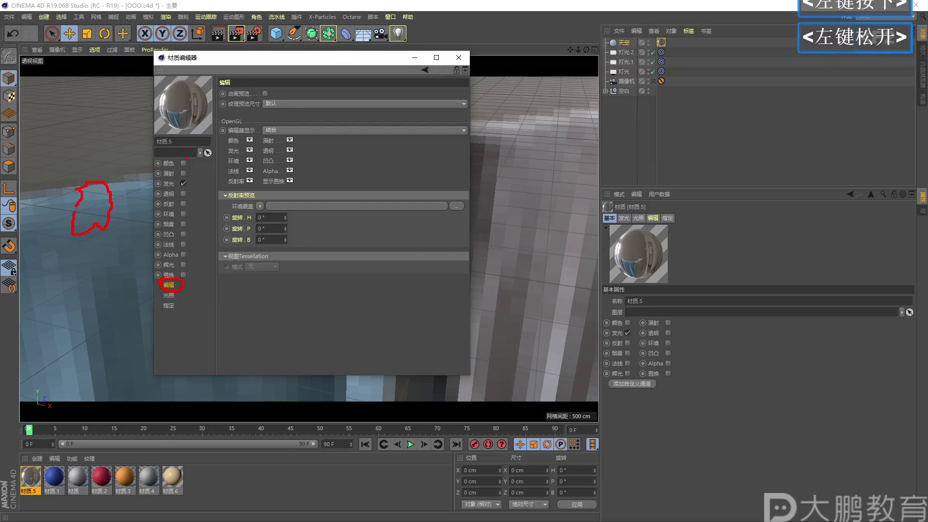
pyautogui.press('Escape')
pyautogui.press('F2')
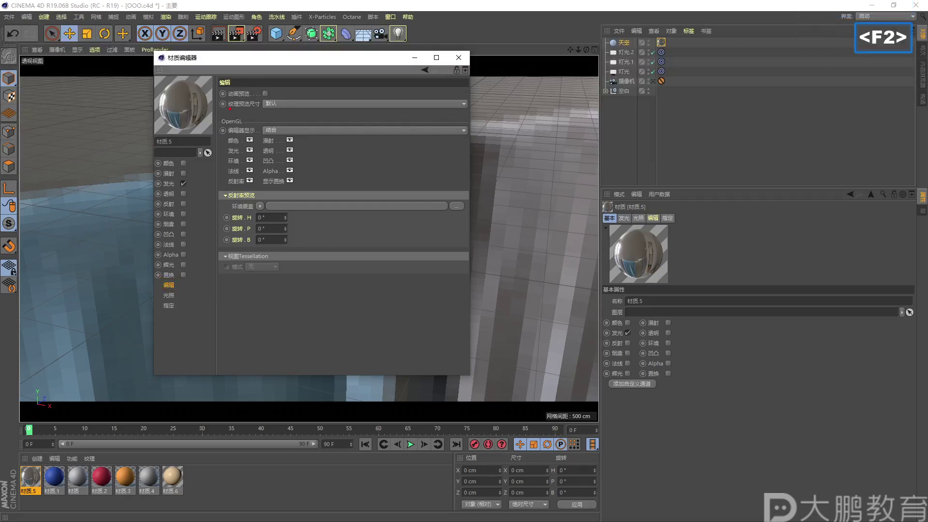
pyautogui.moveTo(220, 108); pyautogui.dragTo(236, 110)
pyautogui.press('Escape')
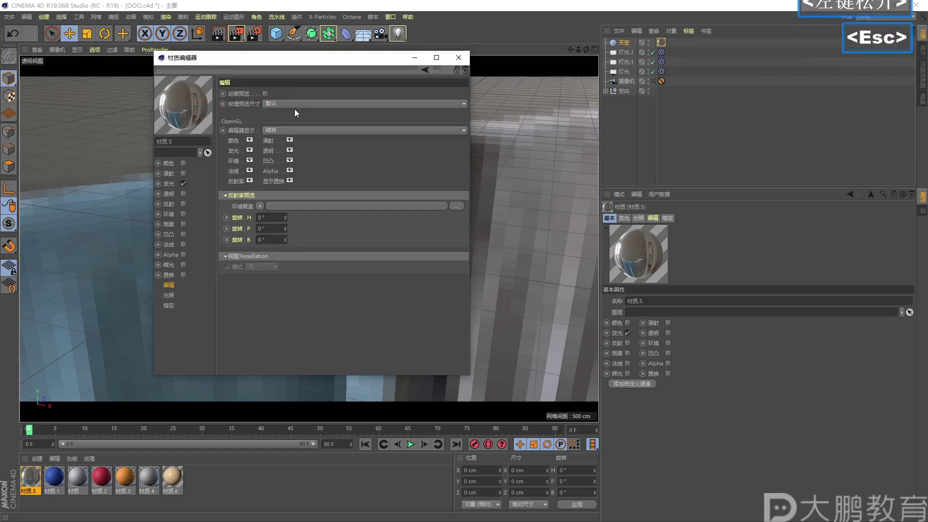
pyautogui.click(301, 105)
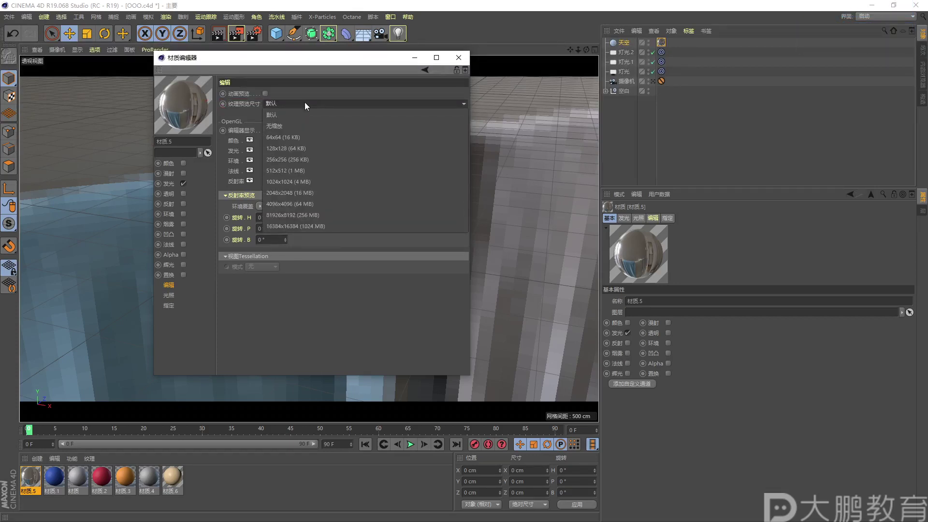
pyautogui.click(297, 193)
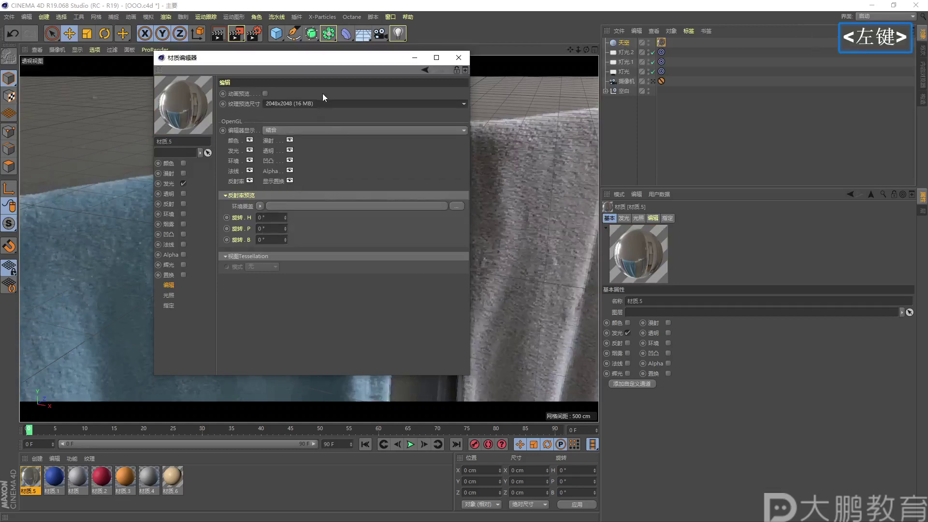
pyautogui.click(459, 57)
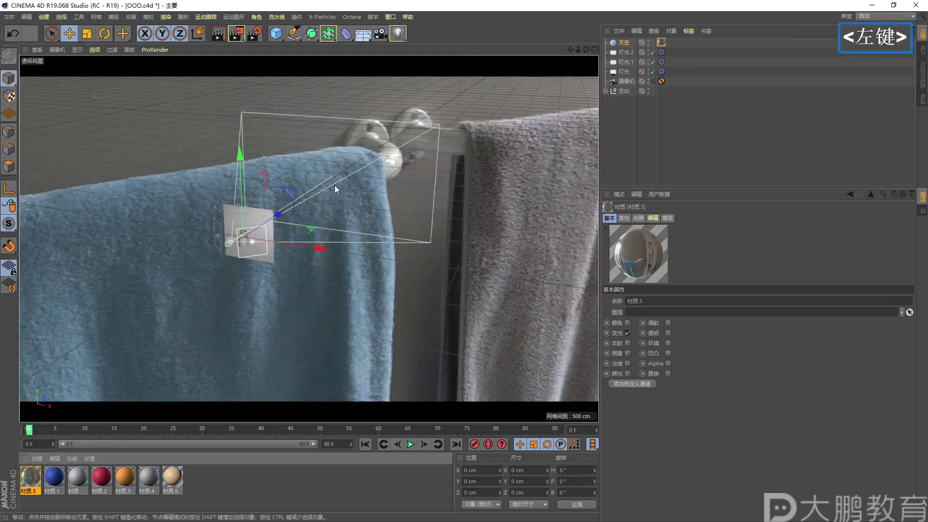
# Examine the bathroom environment image on the Sky all around the scene, including the floor, sink and window
pyautogui.keyDown('alt'); pyautogui.moveTo(280, 263); pyautogui.dragTo(254, 270, button='right'); pyautogui.keyUp('alt')
pyautogui.keyDown('alt'); pyautogui.moveTo(253, 269); pyautogui.dragTo(228, 314); pyautogui.keyUp('alt')
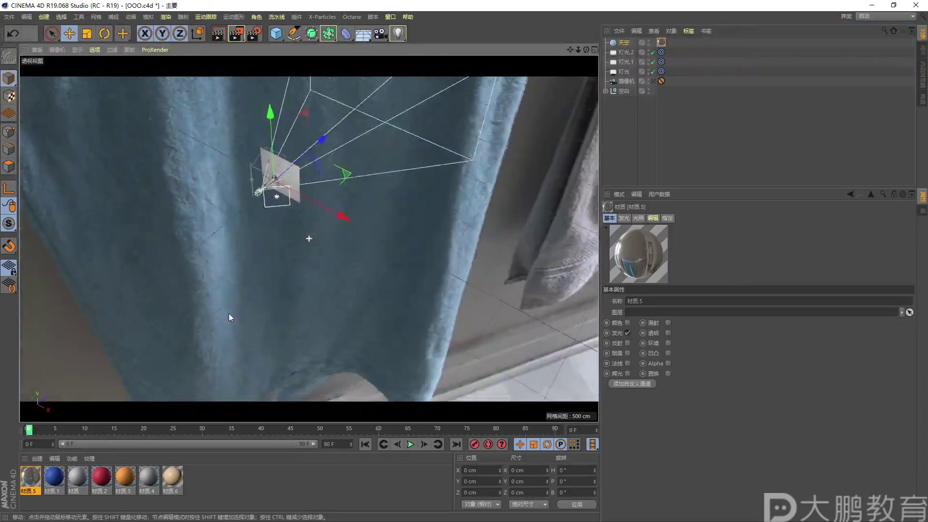
pyautogui.keyDown('alt'); pyautogui.moveTo(228, 314); pyautogui.dragTo(198, 321, button='right'); pyautogui.keyUp('alt')
pyautogui.keyDown('alt'); pyautogui.moveTo(198, 317); pyautogui.dragTo(113, 254); pyautogui.keyUp('alt')
pyautogui.keyDown('alt'); pyautogui.moveTo(113, 254); pyautogui.dragTo(114, 243, button='right'); pyautogui.keyUp('alt')
pyautogui.keyDown('alt'); pyautogui.moveTo(114, 243); pyautogui.dragTo(67, 253); pyautogui.keyUp('alt')
pyautogui.keyDown('alt'); pyautogui.moveTo(203, 238); pyautogui.dragTo(196, 249, button='middle'); pyautogui.keyUp('alt')
pyautogui.keyDown('alt'); pyautogui.moveTo(197, 249); pyautogui.dragTo(85, 295); pyautogui.keyUp('alt')
pyautogui.keyDown('alt'); pyautogui.moveTo(85, 294); pyautogui.dragTo(175, 324, button='right'); pyautogui.keyUp('alt')
pyautogui.keyDown('alt'); pyautogui.moveTo(178, 327); pyautogui.dragTo(181, 332, button='middle'); pyautogui.keyUp('alt')
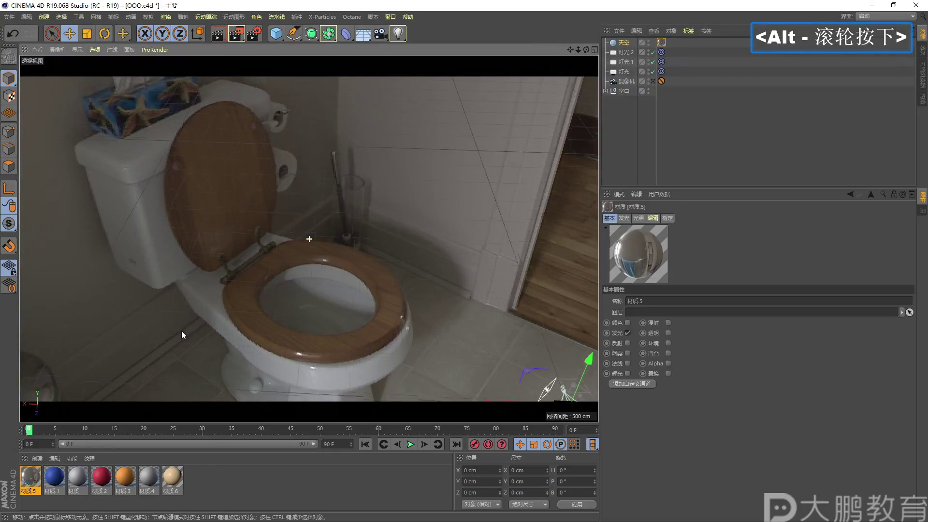
pyautogui.keyDown('alt'); pyautogui.moveTo(213, 338); pyautogui.dragTo(151, 271); pyautogui.keyUp('alt')
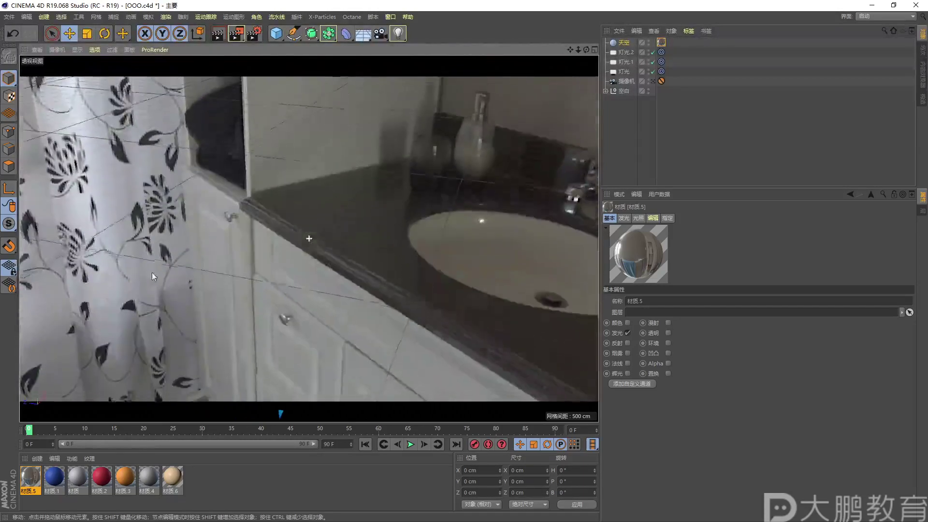
pyautogui.keyDown('alt'); pyautogui.moveTo(152, 272); pyautogui.dragTo(175, 279, button='right'); pyautogui.keyUp('alt')
pyautogui.keyDown('alt'); pyautogui.moveTo(154, 293); pyautogui.dragTo(544, 284); pyautogui.keyUp('alt')
pyautogui.keyDown('alt'); pyautogui.moveTo(545, 284); pyautogui.dragTo(478, 289, button='right'); pyautogui.keyUp('alt')
pyautogui.keyDown('alt'); pyautogui.moveTo(478, 288); pyautogui.dragTo(377, 212, button='middle'); pyautogui.keyUp('alt')
pyautogui.keyDown('alt'); pyautogui.moveTo(377, 212); pyautogui.dragTo(317, 171); pyautogui.keyUp('alt')
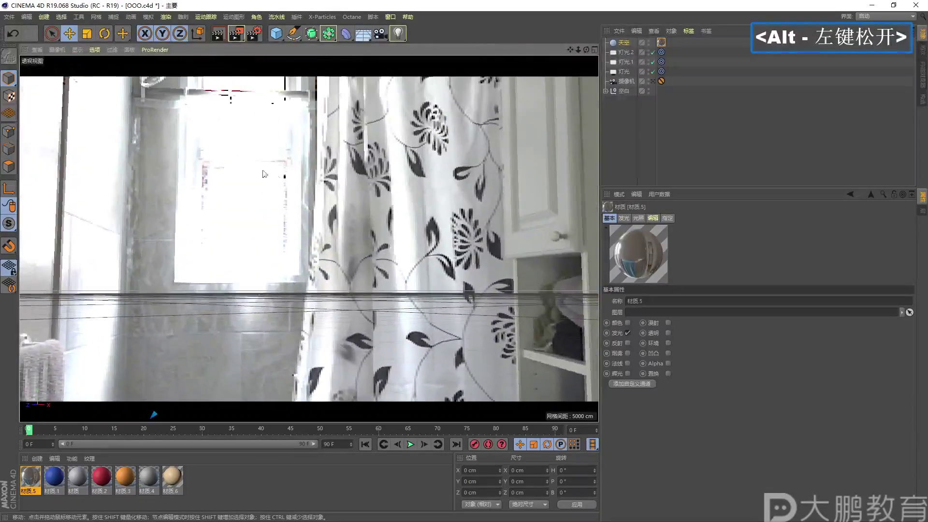
pyautogui.keyDown('alt'); pyautogui.moveTo(351, 190); pyautogui.dragTo(349, 173, button='right'); pyautogui.keyUp('alt')
pyautogui.keyDown('alt'); pyautogui.moveTo(349, 173); pyautogui.dragTo(215, 344); pyautogui.keyUp('alt')
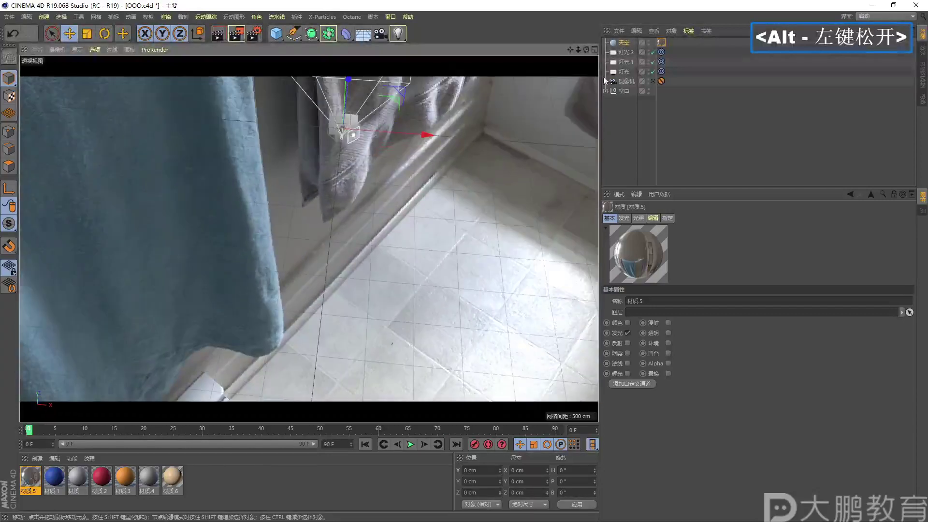
# Return to the scene camera's view and render the scene with the lights and textured Sky to the Picture Viewer
pyautogui.click(652, 80)
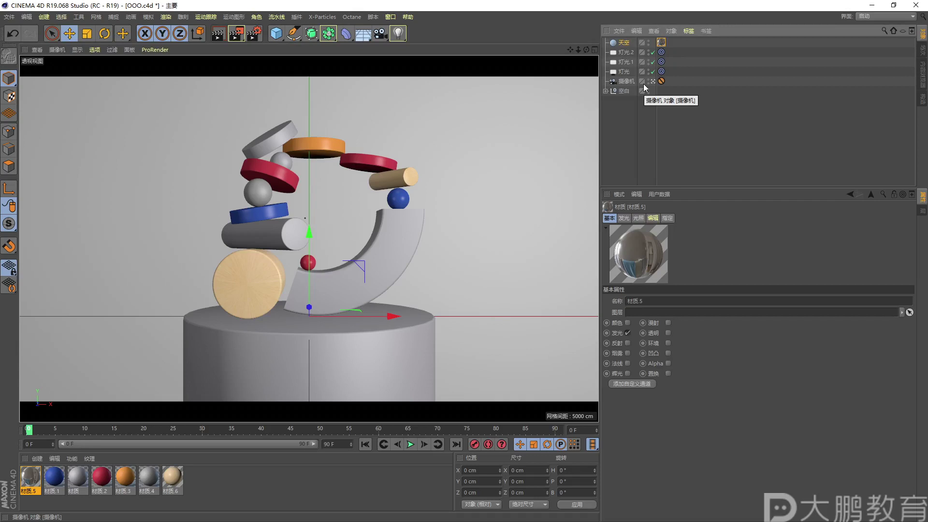
pyautogui.press('F2')
pyautogui.moveTo(612, 46)
pyautogui.mouseDown()
pyautogui.moveTo(611, 62)
pyautogui.moveTo(611, 48)
pyautogui.moveTo(675, 34)
pyautogui.moveTo(627, 32)
pyautogui.mouseUp()
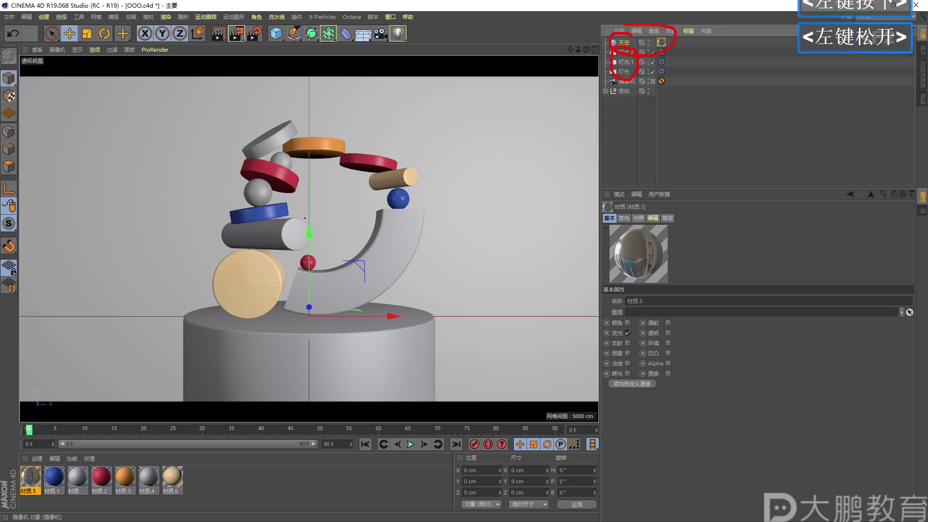
pyautogui.press('Escape')
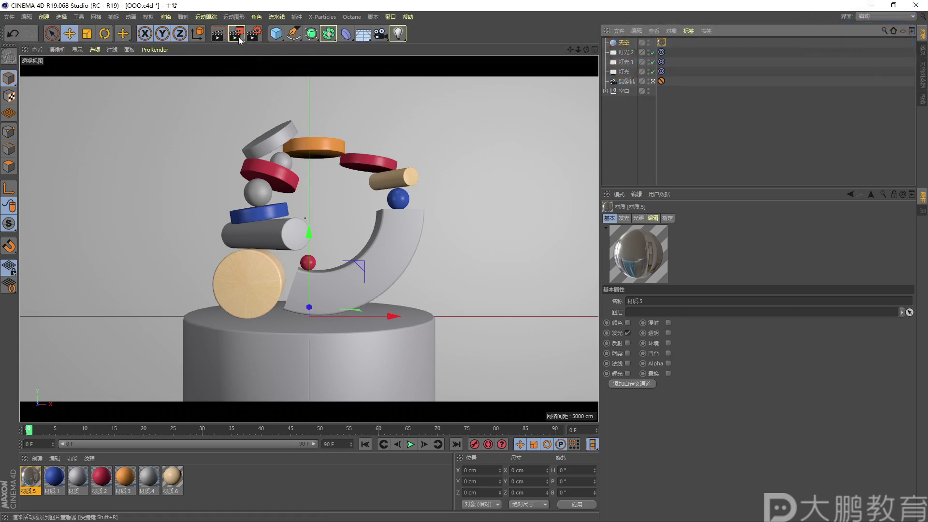
pyautogui.click(238, 36)
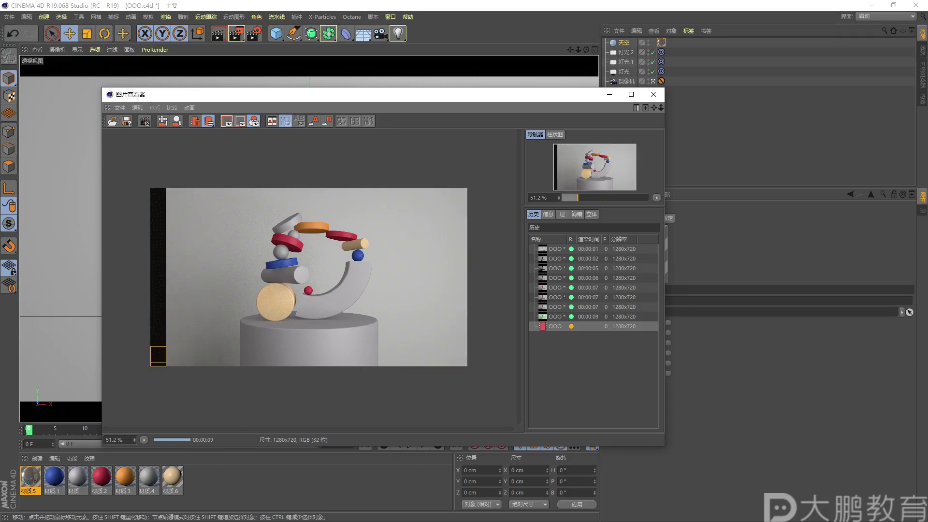
# Compare the newest render with an earlier one, checking the shadows around the pedestal and shapes, and close the Picture Viewer
pyautogui.click(553, 308)
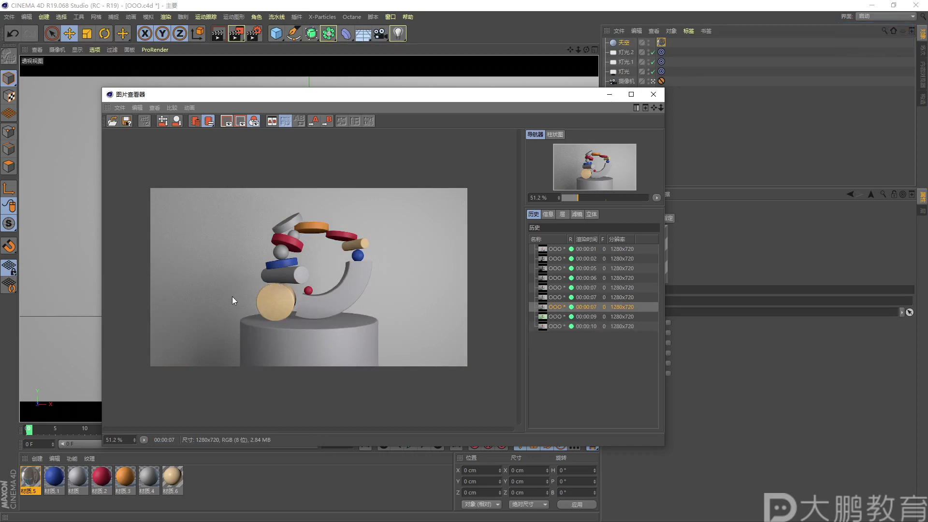
pyautogui.click(550, 327)
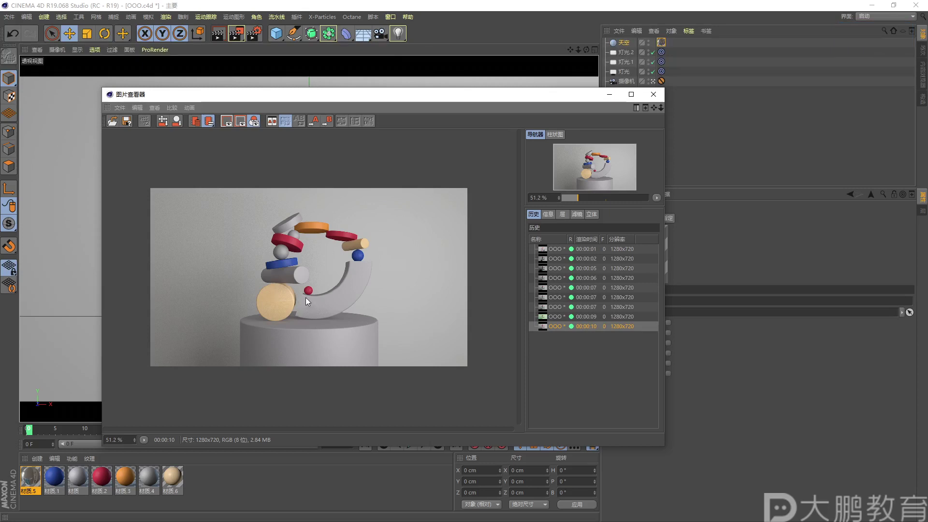
pyautogui.press('F2')
pyautogui.moveTo(255, 254)
pyautogui.mouseDown()
pyautogui.moveTo(223, 365)
pyautogui.moveTo(283, 384)
pyautogui.mouseUp()
pyautogui.moveTo(253, 321); pyautogui.dragTo(276, 322)
pyautogui.click(296, 321)
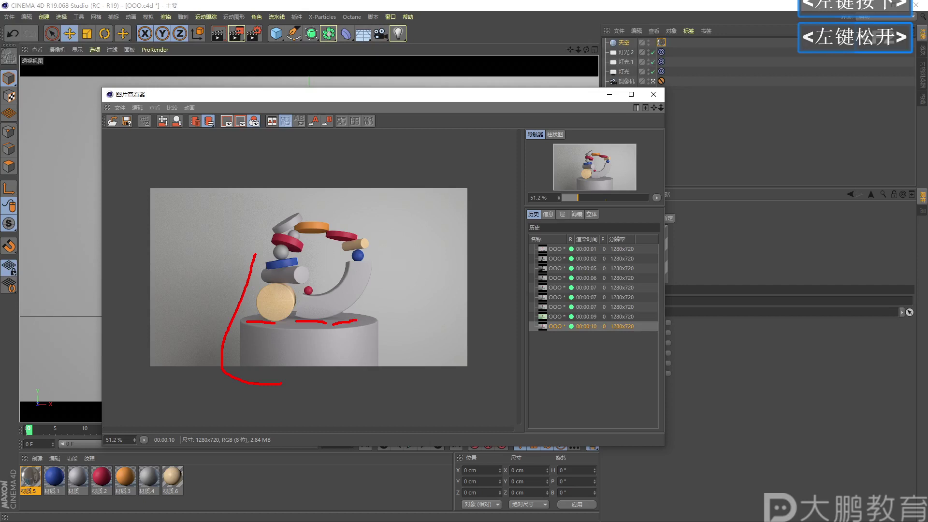
pyautogui.press('F2')
pyautogui.press('Escape')
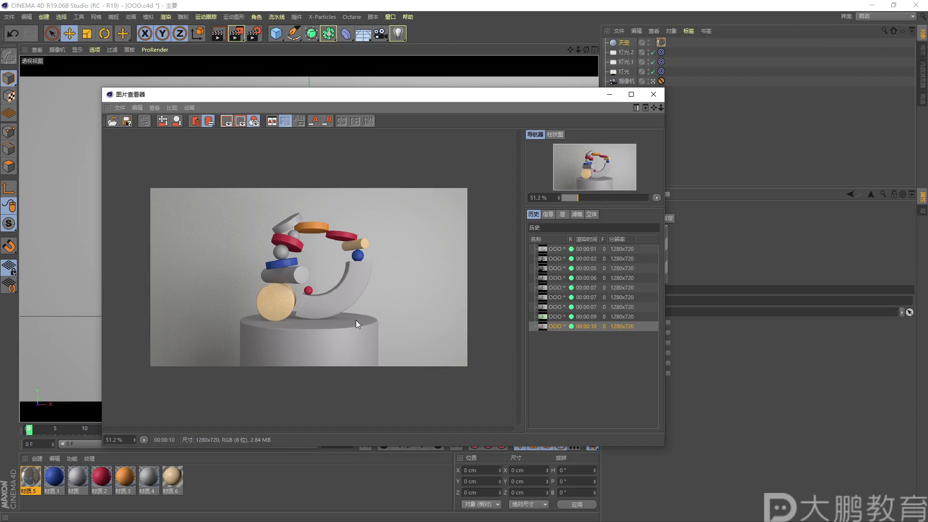
pyautogui.click(653, 94)
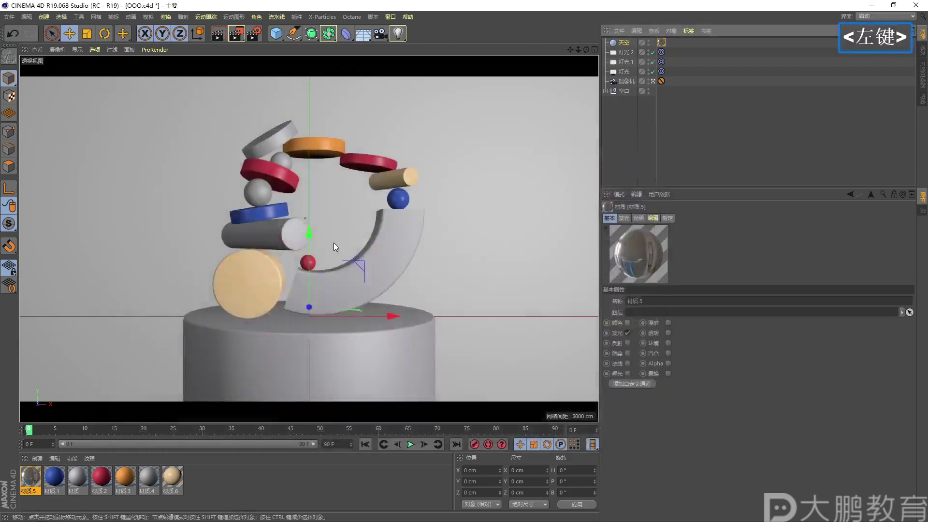
# Examine the tag settings of the material applied to the Sky object
pyautogui.scroll(-1, 39, 476)
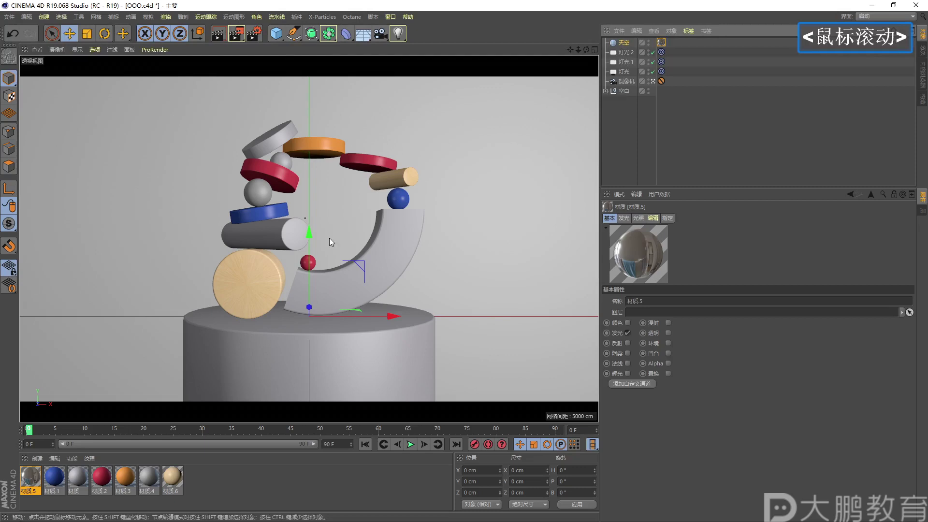
pyautogui.click(660, 43)
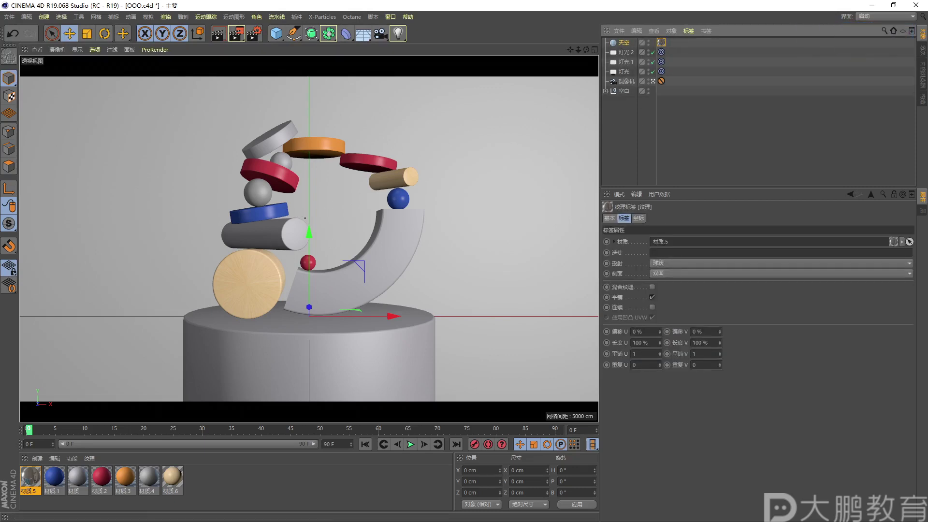
pyautogui.scroll(2, 352, 260)
pyautogui.click(254, 34)
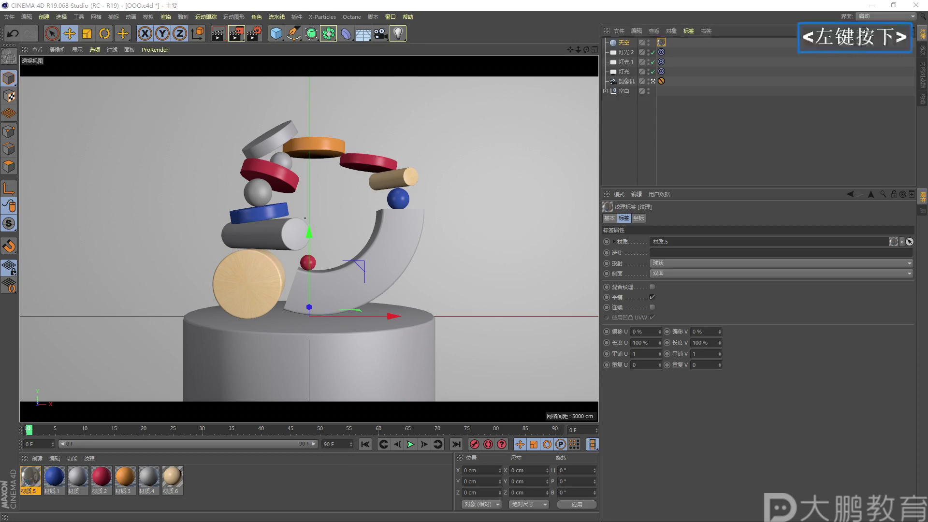
# Switch to the web browser and open the HDR贴图 category of the Modown texture site
pyautogui.moveTo(0, 89); pyautogui.dragTo(414, 125)
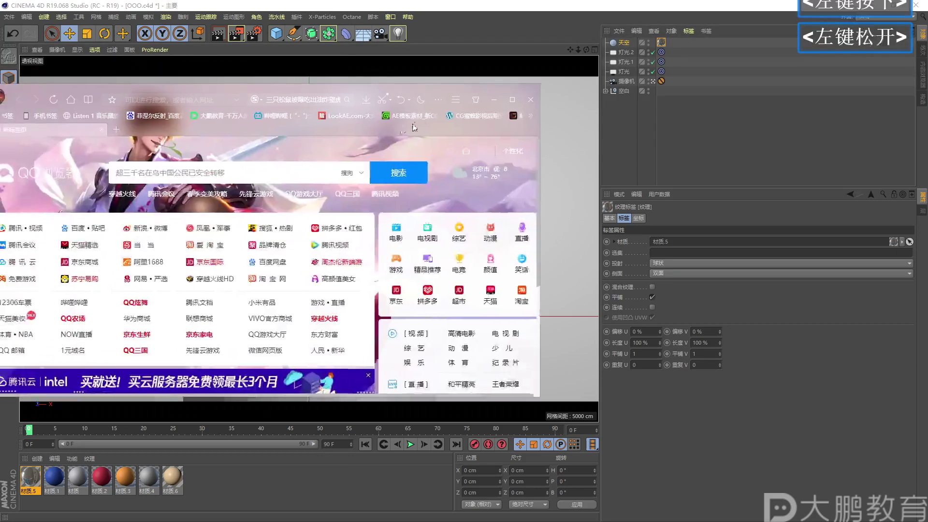
pyautogui.click(511, 101)
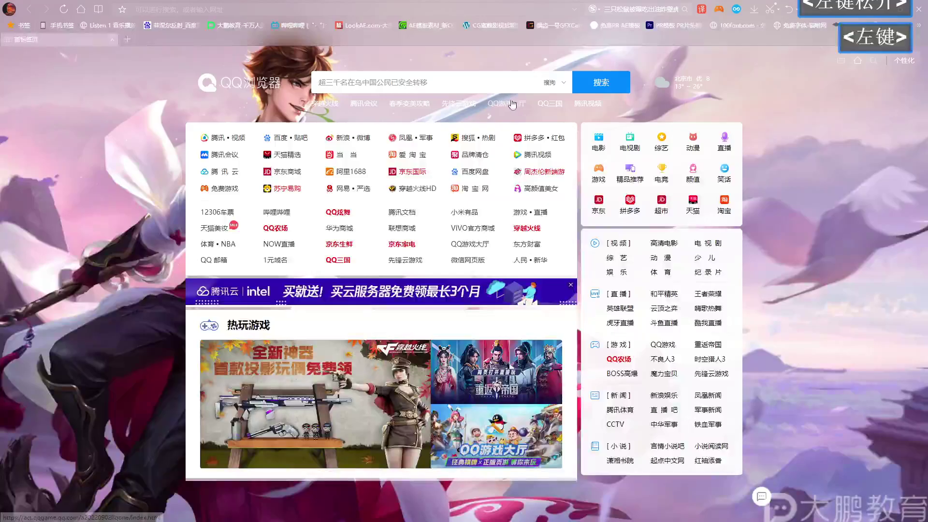
pyautogui.click(922, 28)
pyautogui.click(832, 155)
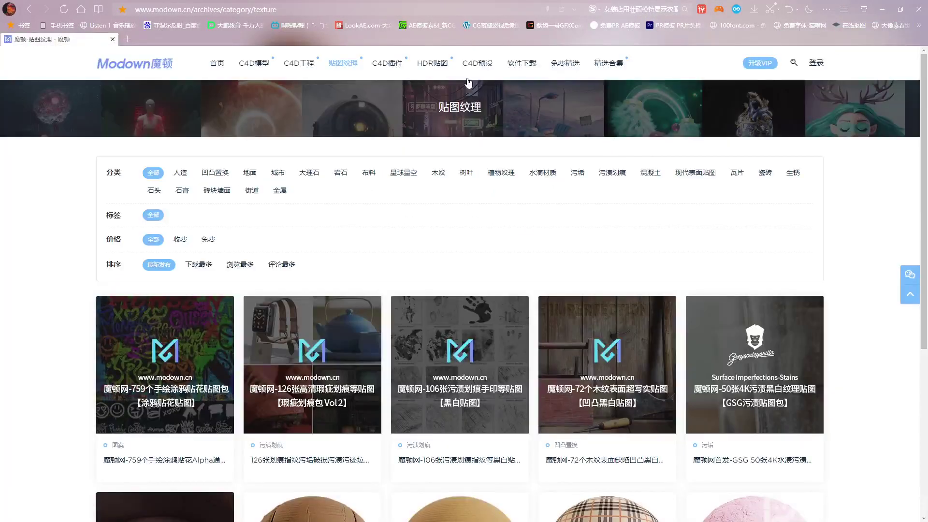
pyautogui.click(428, 67)
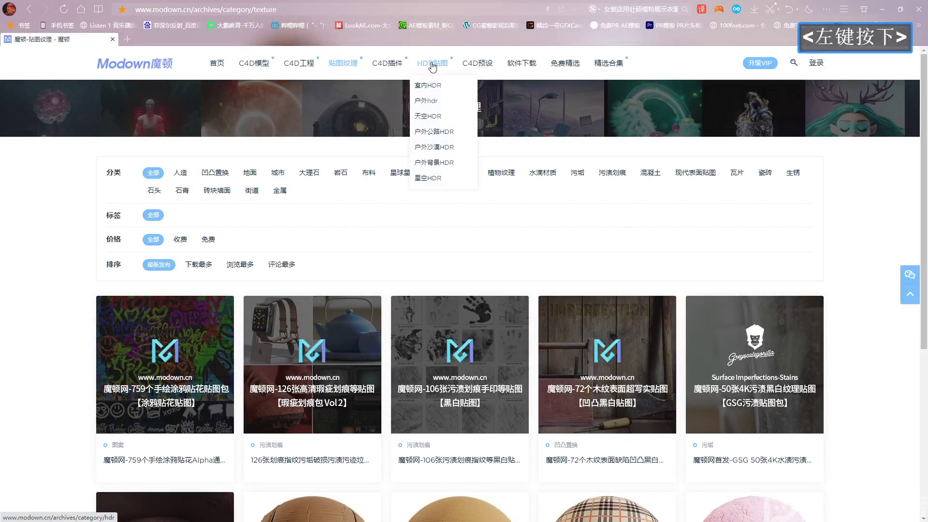
# Review the HDR category filters on the page, from 天空hdr贴图 and 室内HDR through to 星空HDR
pyautogui.scroll(-2, 245, 249)
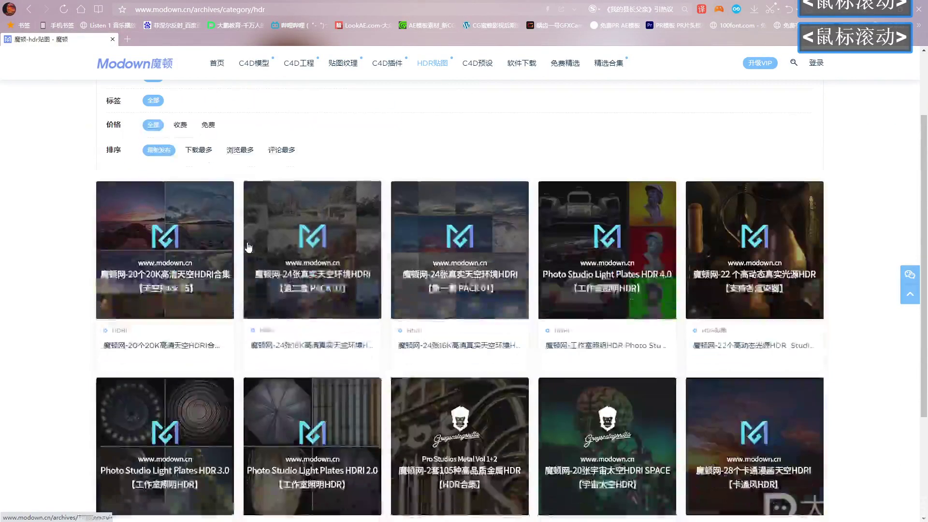
pyautogui.scroll(1, 188, 140)
pyautogui.press('F2')
pyautogui.moveTo(175, 146); pyautogui.dragTo(284, 141)
pyautogui.click(303, 141)
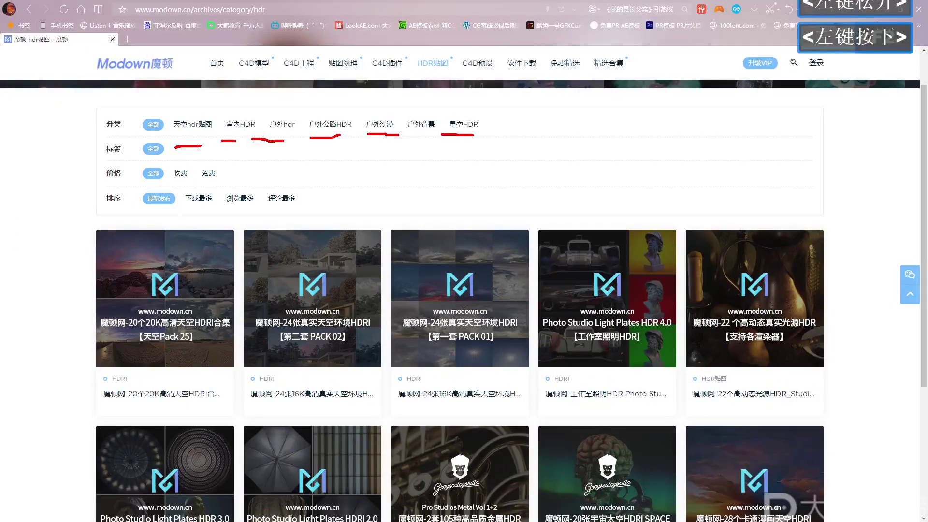
pyautogui.press('Escape')
# Browse the studio, outdoor and sky HDR packs listed in the category and close the browser
pyautogui.scroll(-5, 311, 274)
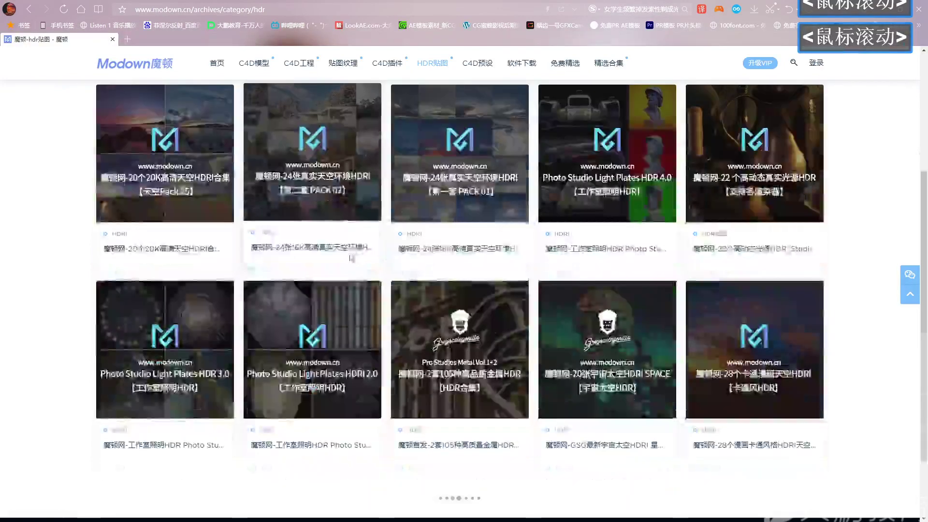
pyautogui.scroll(-4, 351, 268)
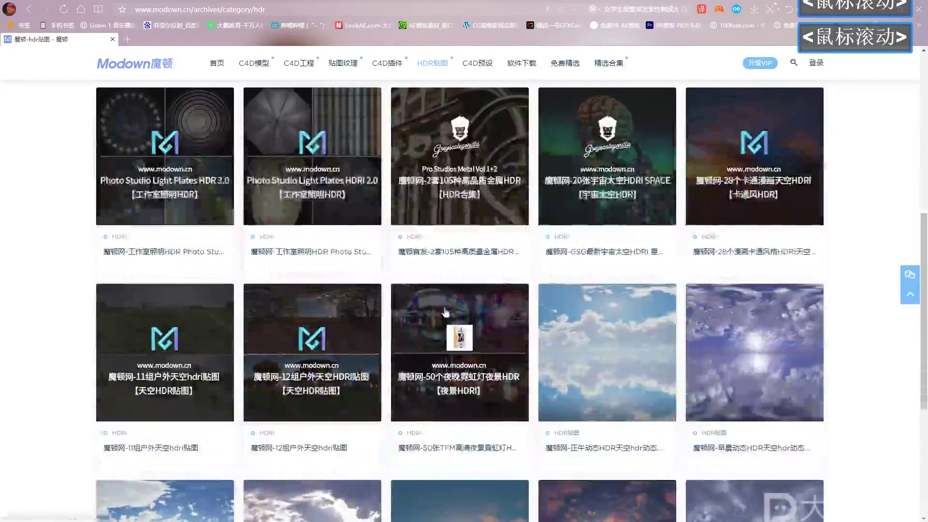
pyautogui.scroll(-2, 488, 319)
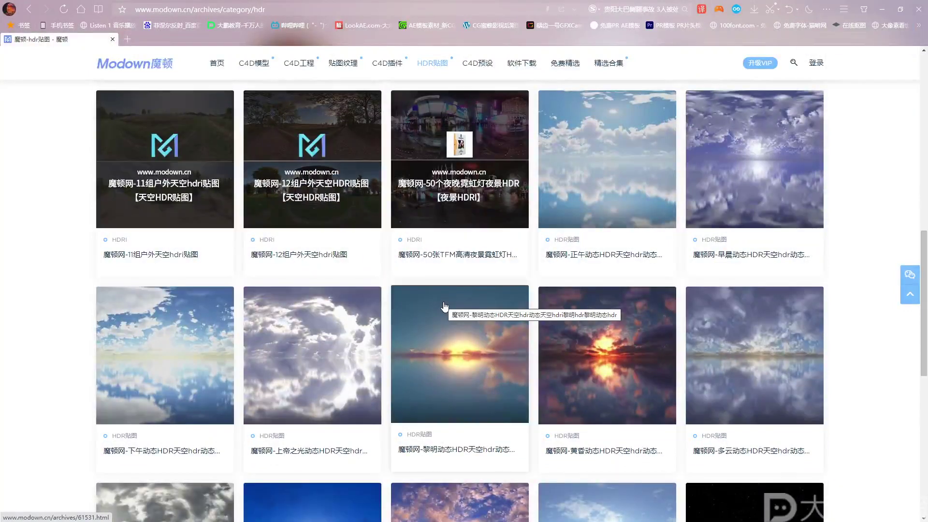
pyautogui.scroll(-1, 142, 341)
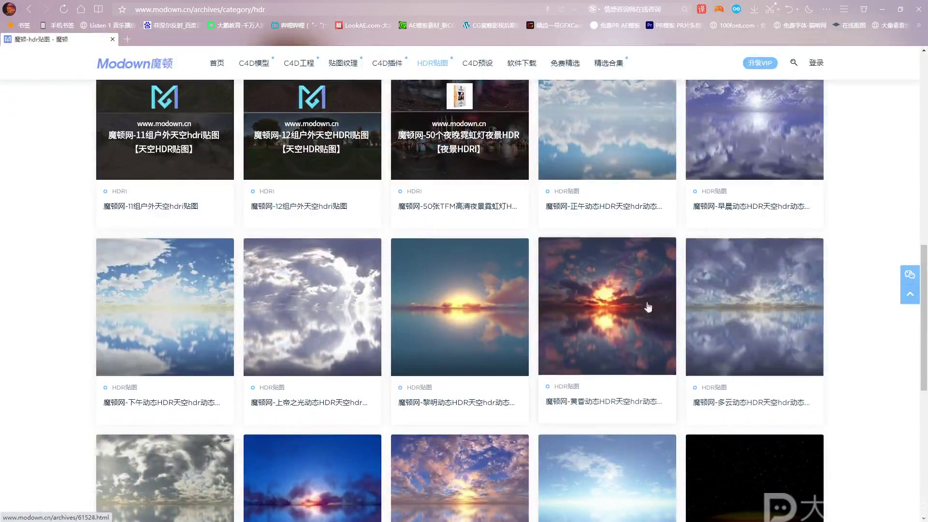
pyautogui.scroll(-3, 488, 289)
pyautogui.scroll(-1, 488, 289)
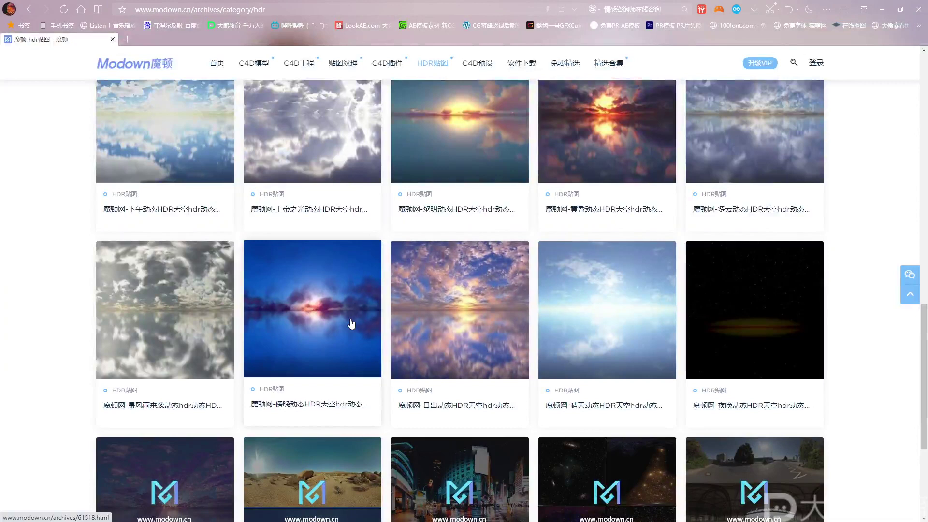
pyautogui.scroll(-2, 351, 324)
pyautogui.scroll(10, 426, 341)
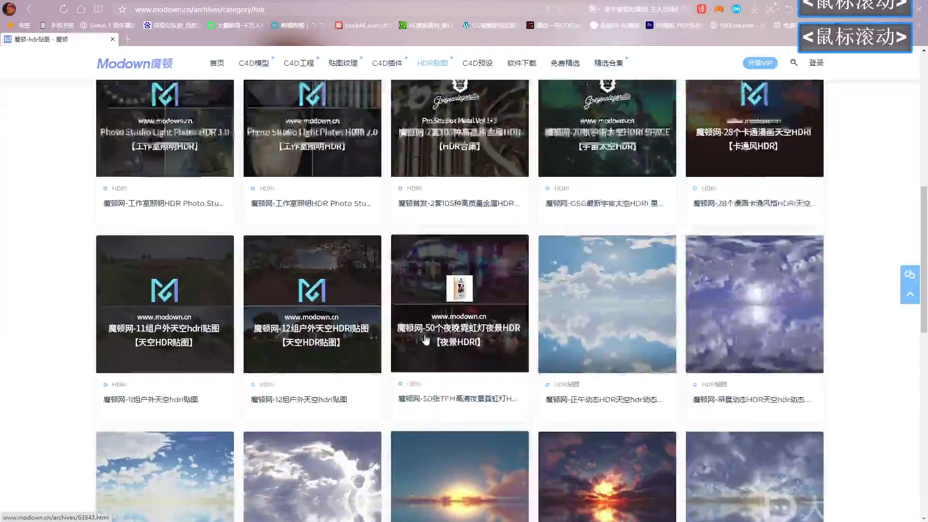
pyautogui.scroll(5, 426, 341)
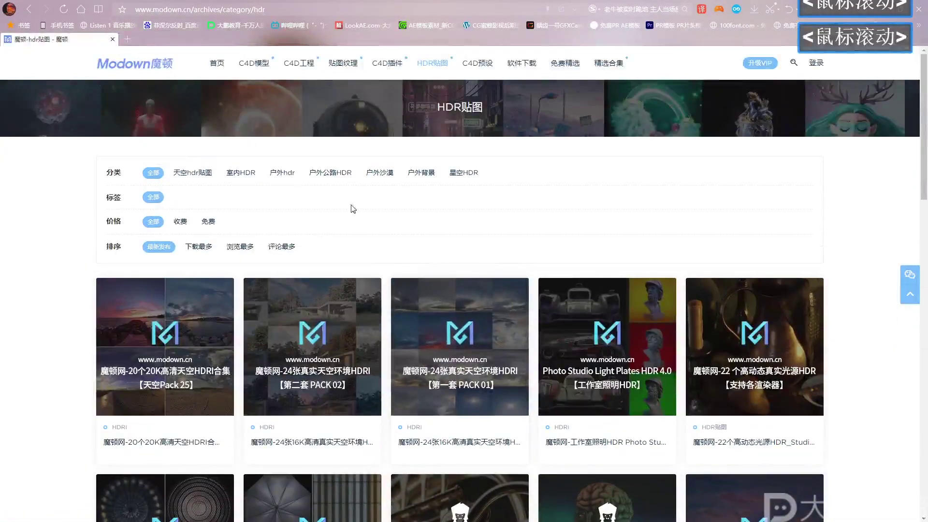
pyautogui.scroll(-7, 427, 256)
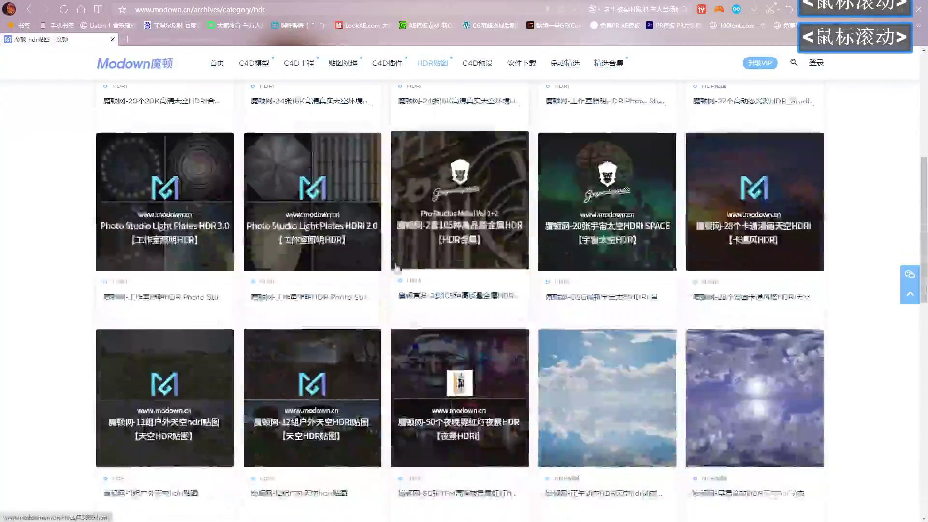
pyautogui.scroll(-6, 395, 266)
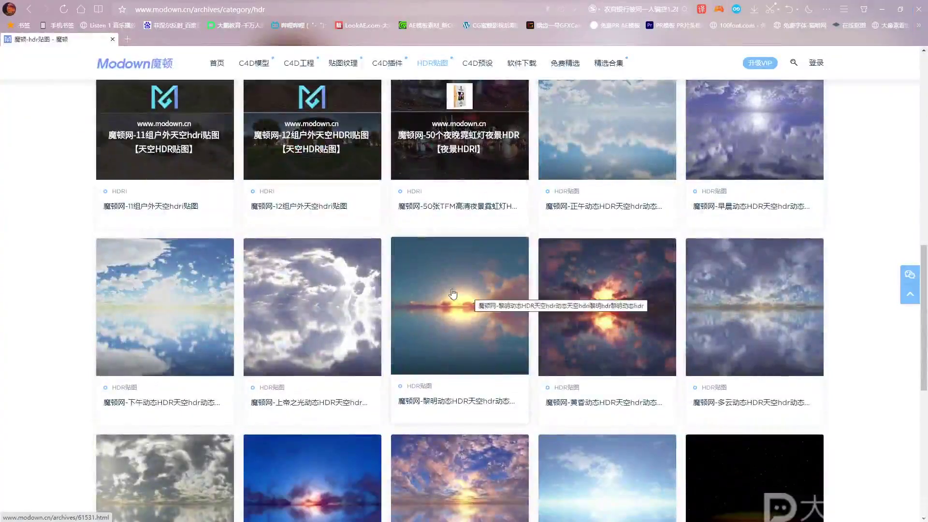
pyautogui.click(917, 11)
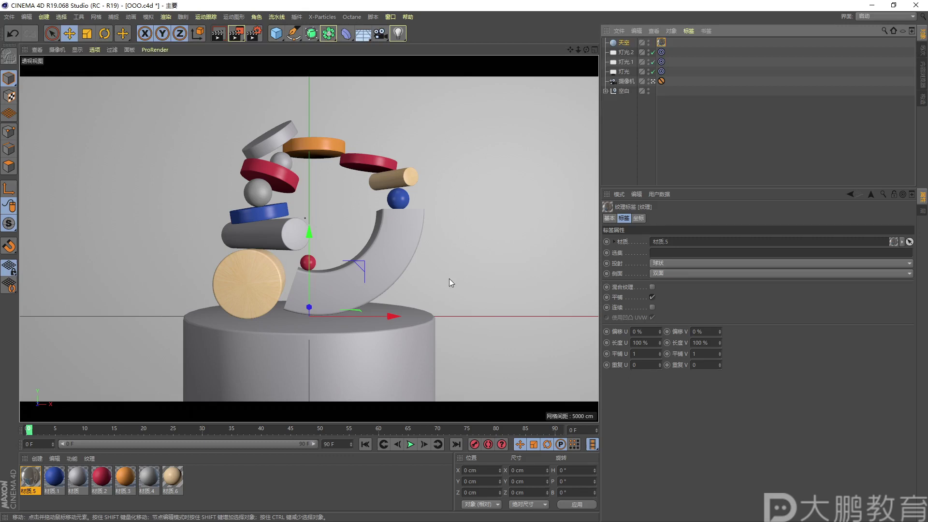
# Examine the sky material 材质.5 and its luminance texture in the Material Editor
pyautogui.click(31, 478)
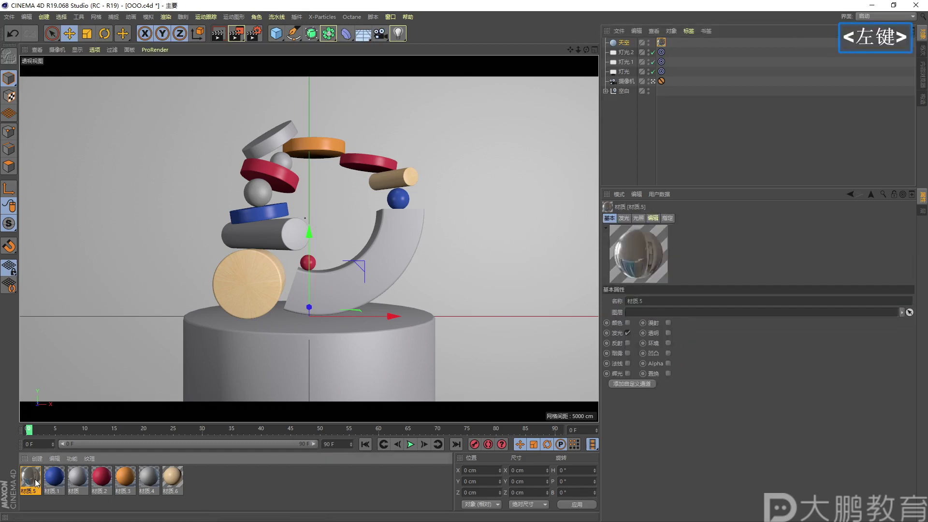
pyautogui.doubleClick(33, 478)
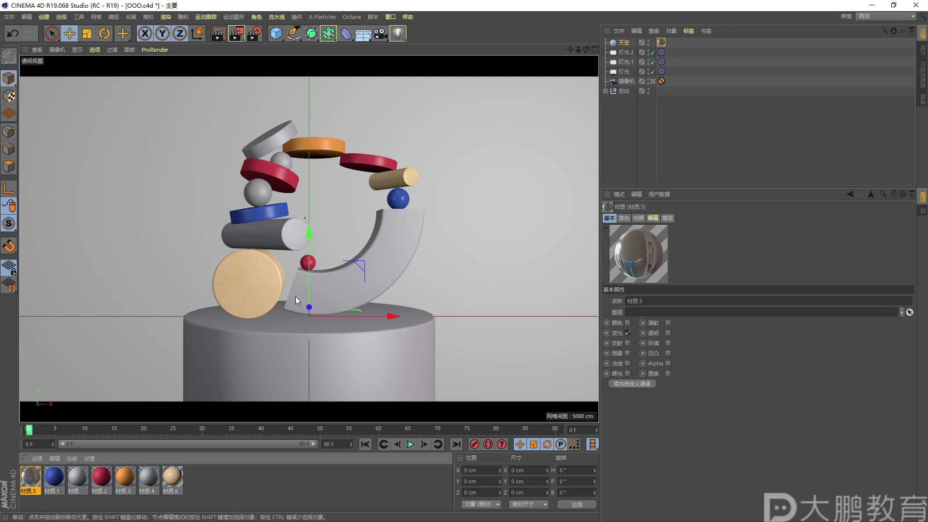
pyautogui.scroll(1, 305, 218)
pyautogui.scroll(1, 305, 218)
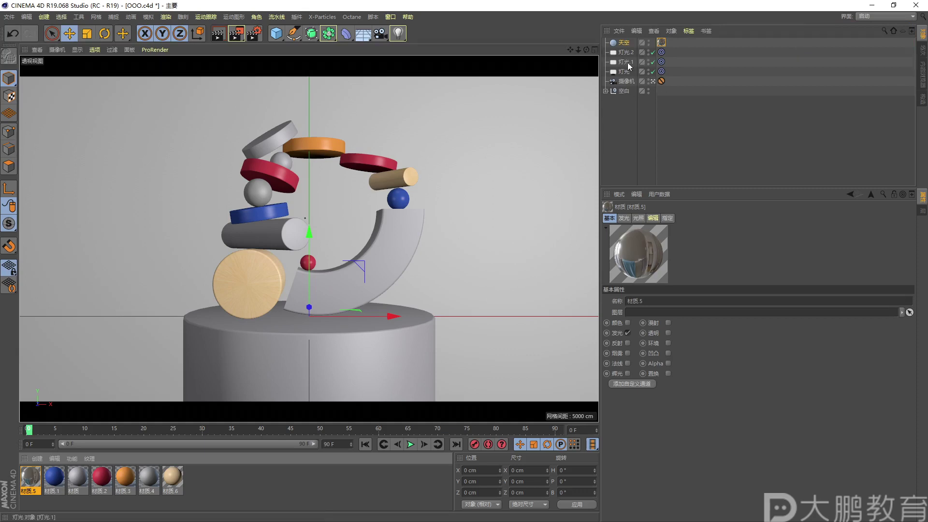
# Leave the scene camera's view and examine the set, its area lights and the surrounding sky image from several angles
pyautogui.click(654, 82)
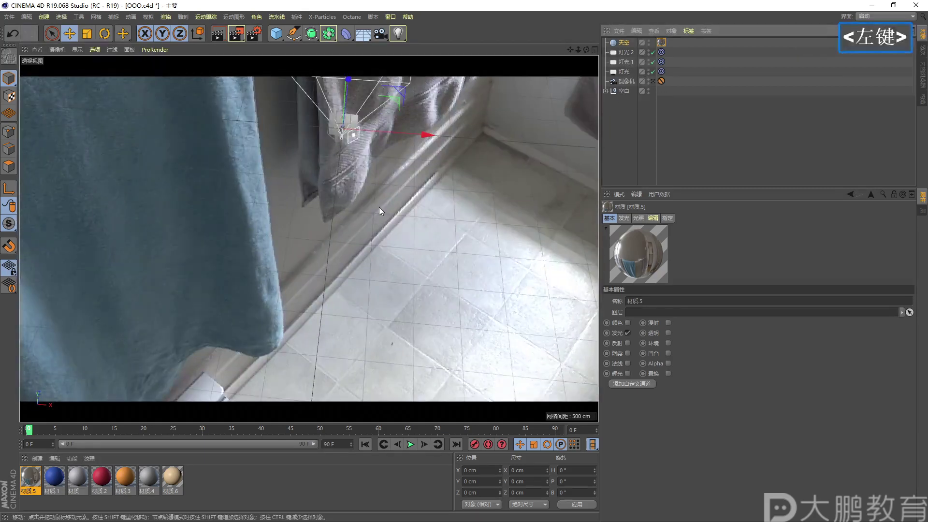
pyautogui.keyDown('alt'); pyautogui.moveTo(366, 169); pyautogui.dragTo(384, 167, button='right'); pyautogui.keyUp('alt')
pyautogui.keyDown('alt'); pyautogui.moveTo(385, 168); pyautogui.dragTo(348, 269, button='middle'); pyautogui.keyUp('alt')
pyautogui.keyDown('alt'); pyautogui.moveTo(318, 209); pyautogui.dragTo(369, 170, button='right'); pyautogui.keyUp('alt')
pyautogui.keyDown('alt'); pyautogui.moveTo(325, 182); pyautogui.dragTo(299, 254, button='middle'); pyautogui.keyUp('alt')
pyautogui.keyDown('alt'); pyautogui.moveTo(299, 254); pyautogui.dragTo(293, 217); pyautogui.keyUp('alt')
pyautogui.keyDown('alt'); pyautogui.moveTo(283, 239); pyautogui.dragTo(311, 238, button='right'); pyautogui.keyUp('alt')
pyautogui.keyDown('alt'); pyautogui.moveTo(299, 242); pyautogui.dragTo(294, 225); pyautogui.keyUp('alt')
pyautogui.keyDown('alt'); pyautogui.moveTo(293, 224); pyautogui.dragTo(319, 219, button='right'); pyautogui.keyUp('alt')
pyautogui.keyDown('alt'); pyautogui.moveTo(319, 218); pyautogui.dragTo(309, 257, button='middle'); pyautogui.keyUp('alt')
pyautogui.keyDown('alt'); pyautogui.moveTo(308, 256); pyautogui.dragTo(336, 252, button='right'); pyautogui.keyUp('alt')
pyautogui.keyDown('alt'); pyautogui.moveTo(336, 252); pyautogui.dragTo(351, 212, button='middle'); pyautogui.keyUp('alt')
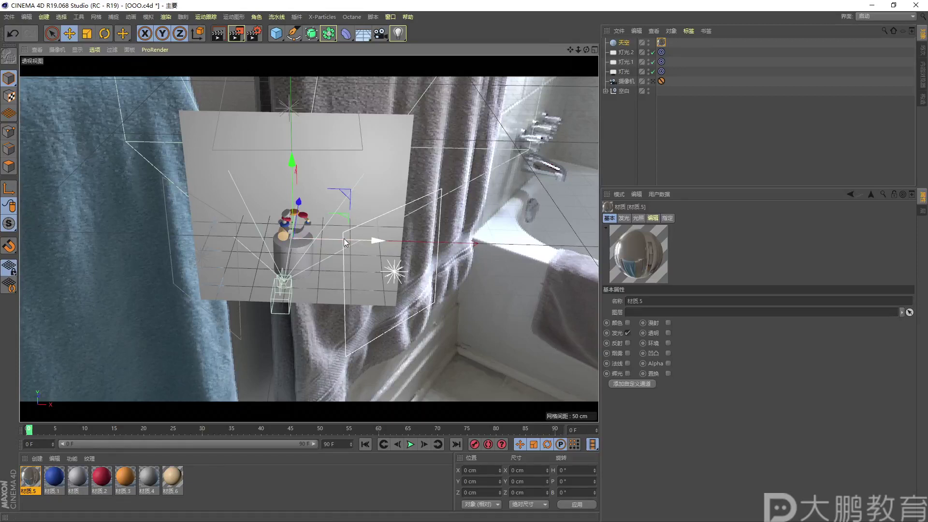
pyautogui.keyDown('alt'); pyautogui.moveTo(344, 240); pyautogui.dragTo(362, 236, button='right'); pyautogui.keyUp('alt')
pyautogui.keyDown('alt'); pyautogui.moveTo(361, 236); pyautogui.dragTo(348, 243); pyautogui.keyUp('alt')
# Scale the area light 灯光 beside the pedestal down uniformly to well under its size
pyautogui.click(403, 268)
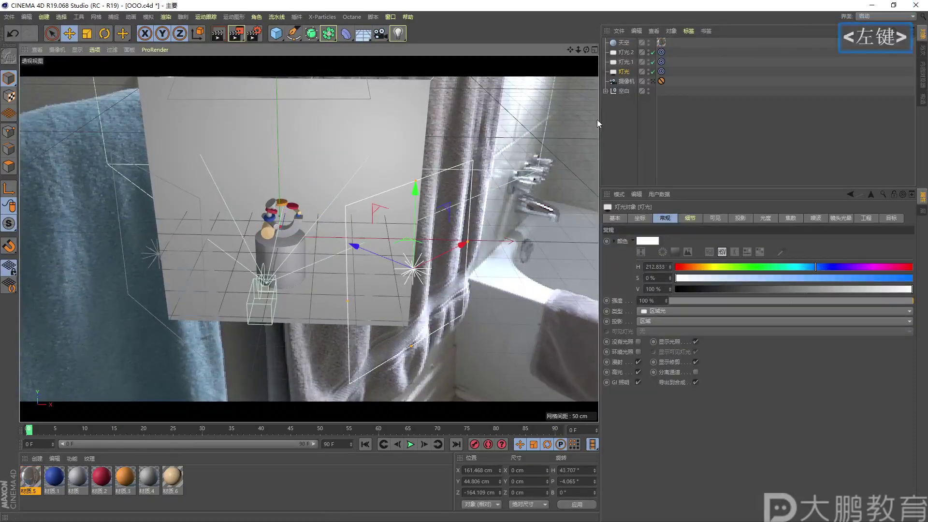
pyautogui.click(87, 34)
pyautogui.moveTo(431, 134); pyautogui.dragTo(297, 276)
pyautogui.click(623, 71)
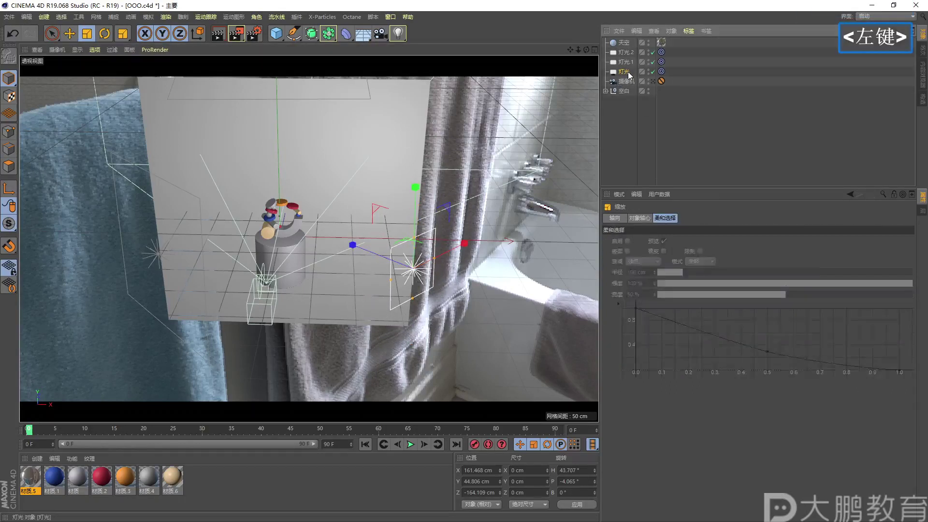
# Return to the scene camera's view and render the scene with the smaller area light to the Picture Viewer
pyautogui.click(652, 81)
pyautogui.click(237, 34)
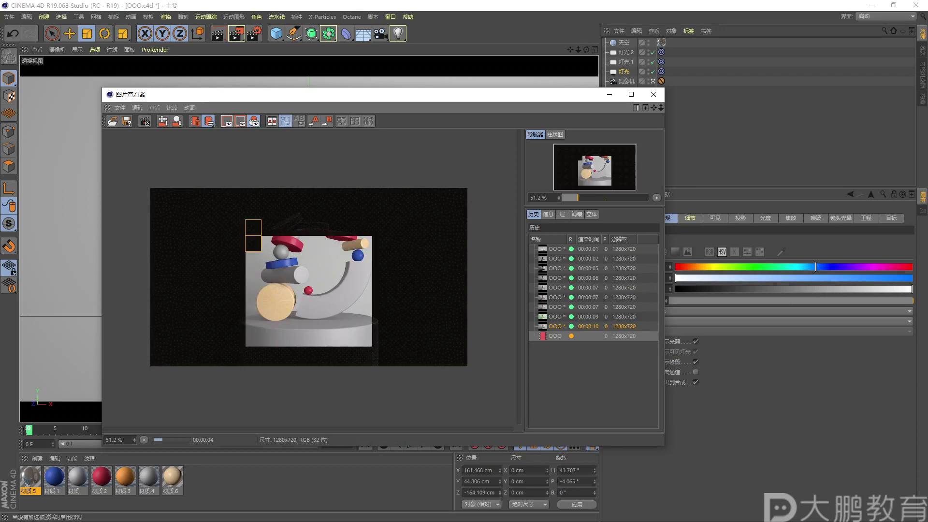
pyautogui.scroll(1, 309, 277)
pyautogui.scroll(1, 309, 277)
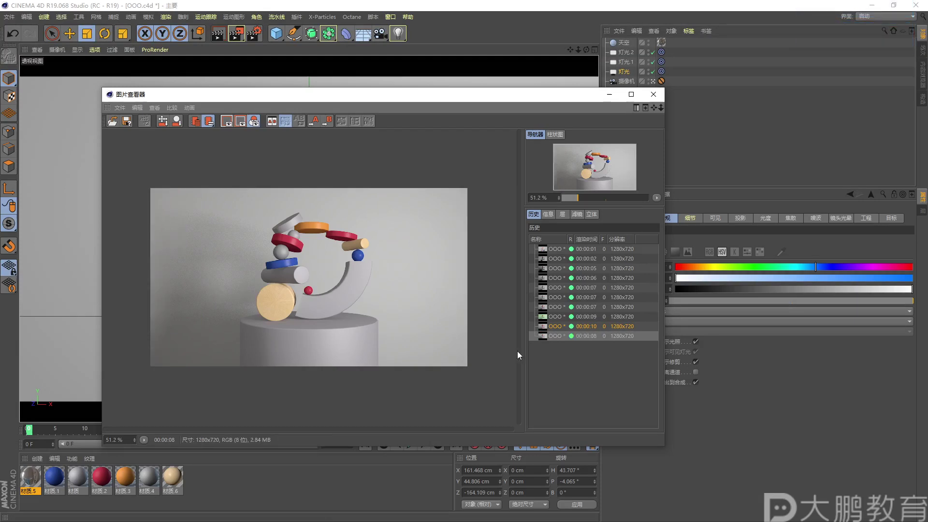
# Examine the shadow beside the shapes in the newest render and close the Picture Viewer
pyautogui.click(558, 335)
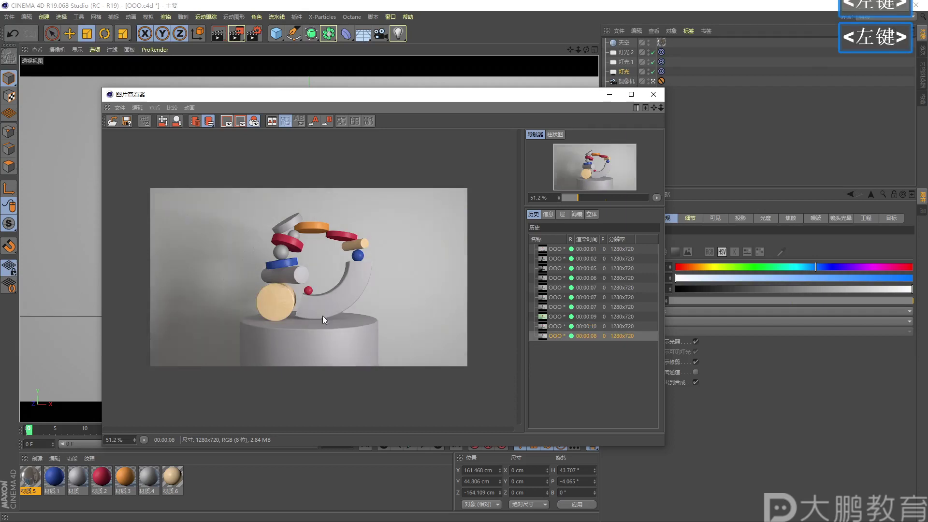
pyautogui.press('F2')
pyautogui.moveTo(189, 269)
pyautogui.mouseDown()
pyautogui.moveTo(186, 365)
pyautogui.moveTo(247, 261)
pyautogui.mouseUp()
pyautogui.press('Escape')
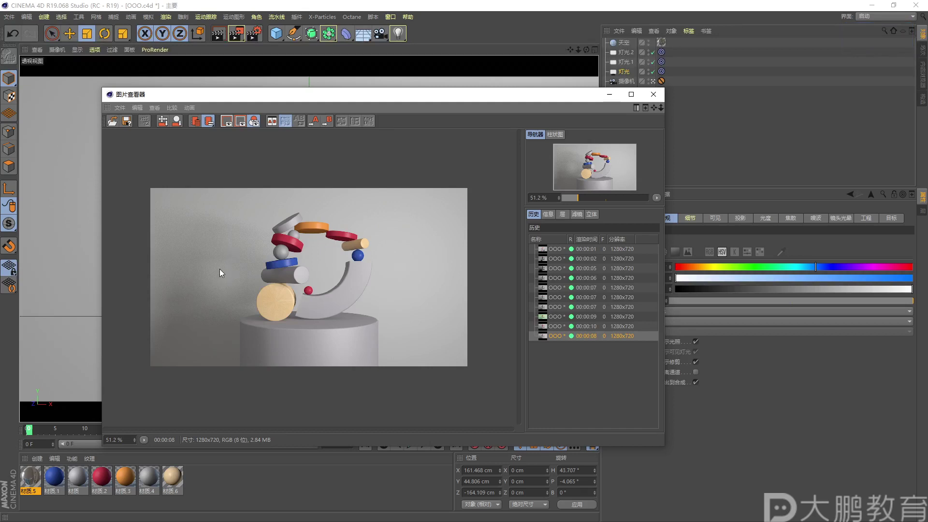
pyautogui.click(652, 95)
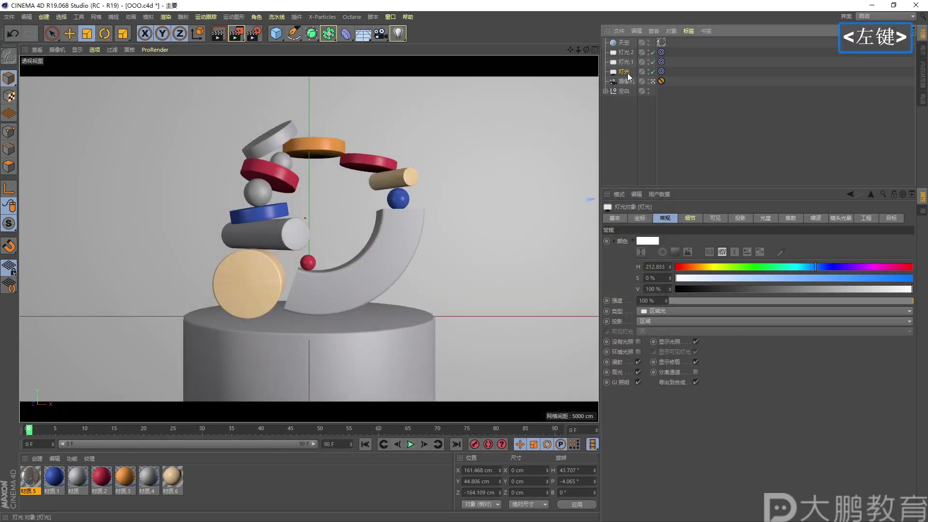
# Check the shadow settings of 灯光, leave the scene camera's view and scale the area light down further
pyautogui.click(739, 218)
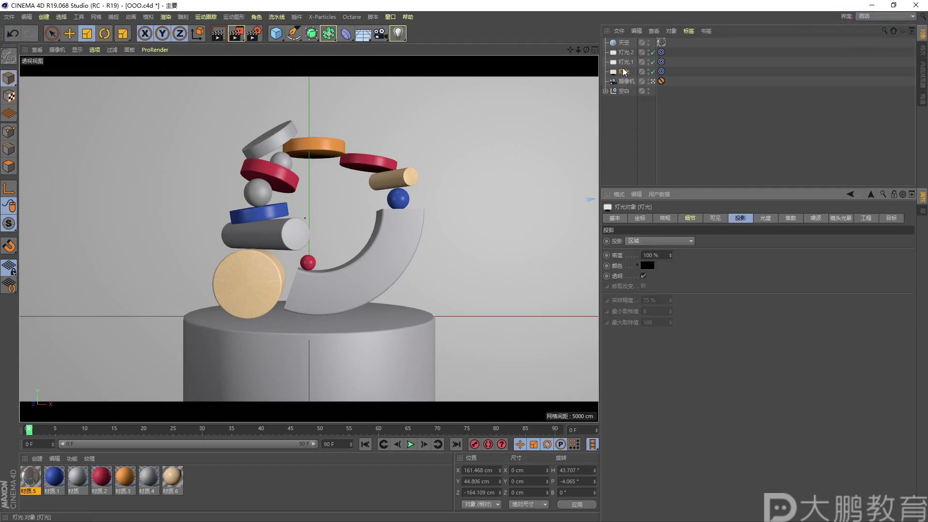
pyautogui.click(652, 82)
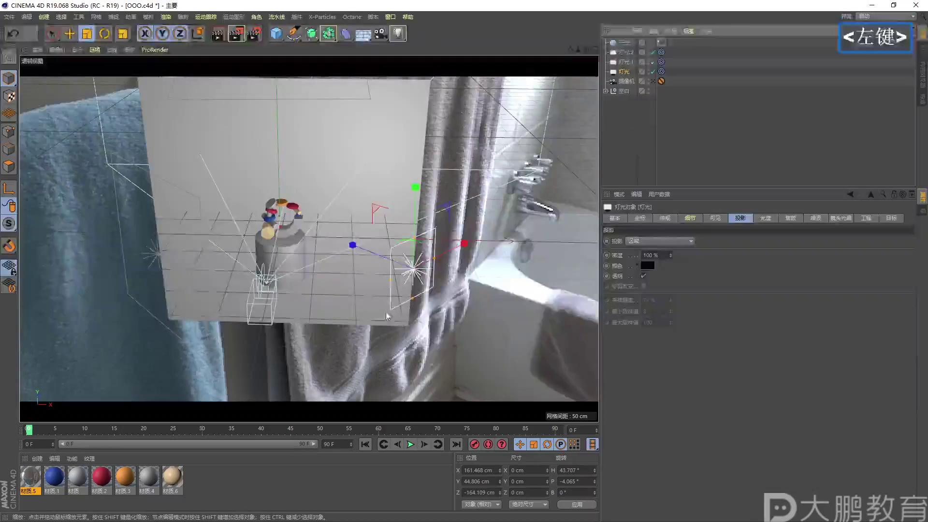
pyautogui.keyDown('alt'); pyautogui.moveTo(369, 310); pyautogui.dragTo(352, 287); pyautogui.keyUp('alt')
pyautogui.keyDown('alt'); pyautogui.moveTo(351, 288); pyautogui.dragTo(341, 263, button='right'); pyautogui.keyUp('alt')
pyautogui.keyDown('alt'); pyautogui.moveTo(341, 263); pyautogui.dragTo(319, 278); pyautogui.keyUp('alt')
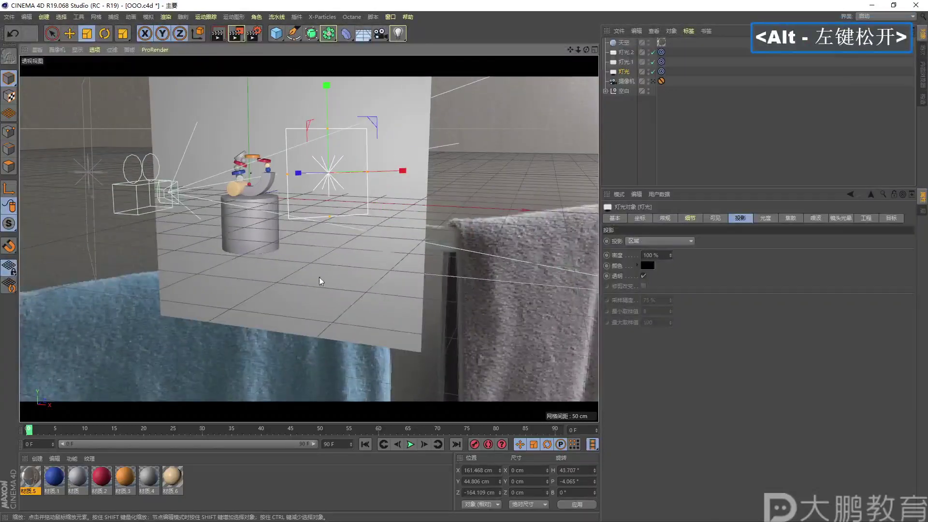
pyautogui.moveTo(140, 135); pyautogui.dragTo(77, 319)
# Return to the scene camera's view, render to the Picture Viewer and examine the edge of the shadow on the backdrop
pyautogui.click(653, 82)
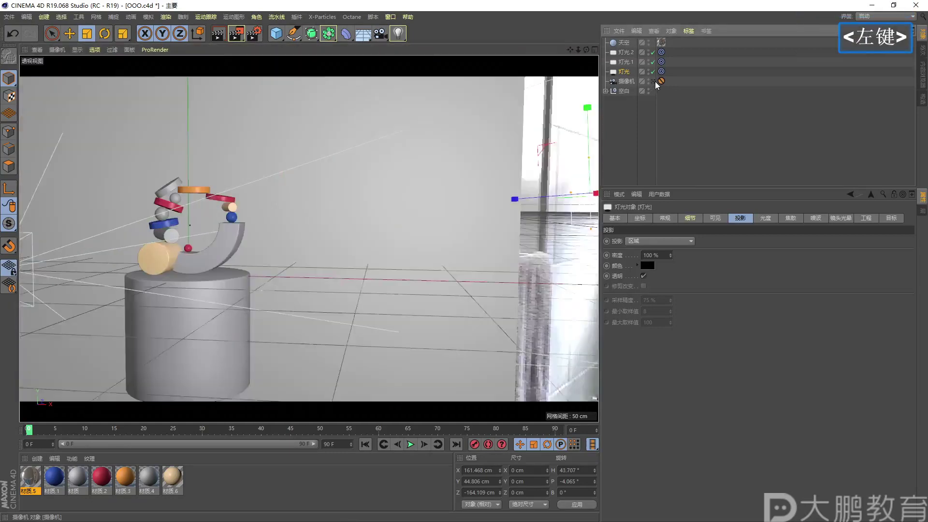
pyautogui.click(236, 34)
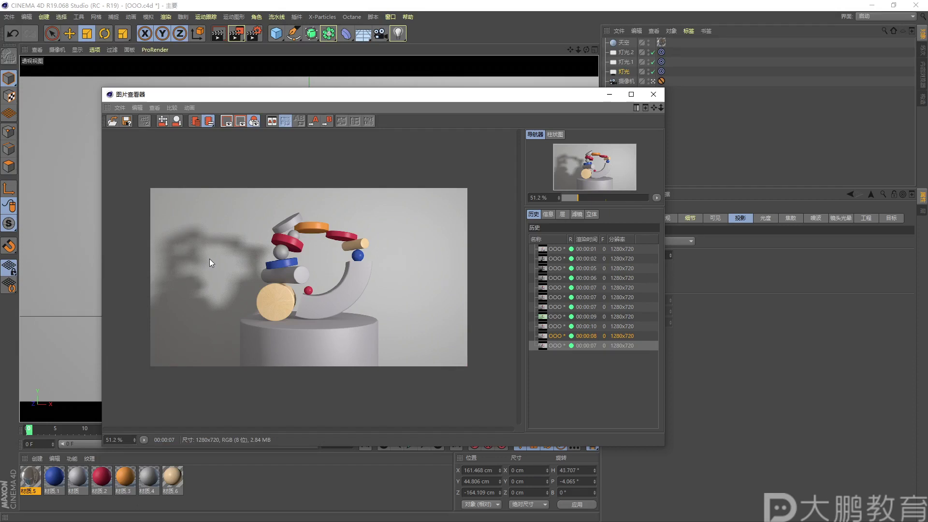
pyautogui.press('F2')
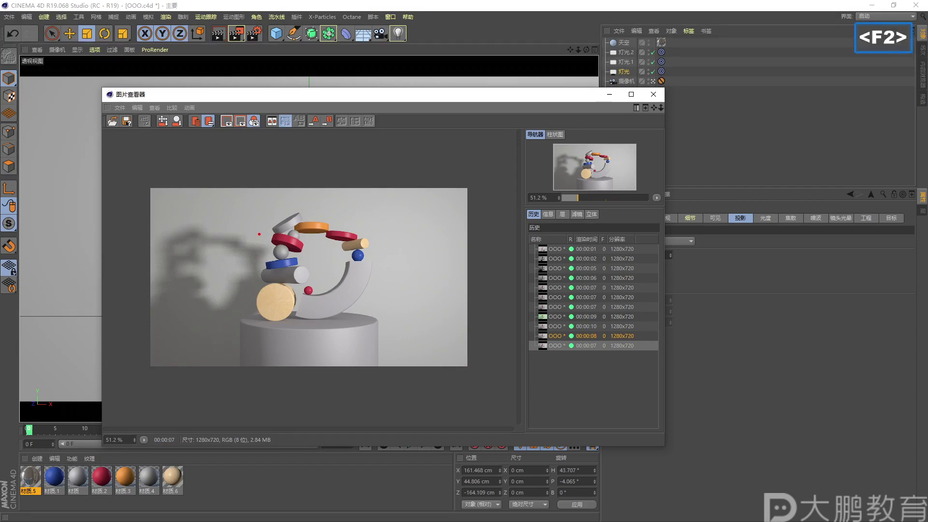
pyautogui.moveTo(262, 220); pyautogui.dragTo(235, 246)
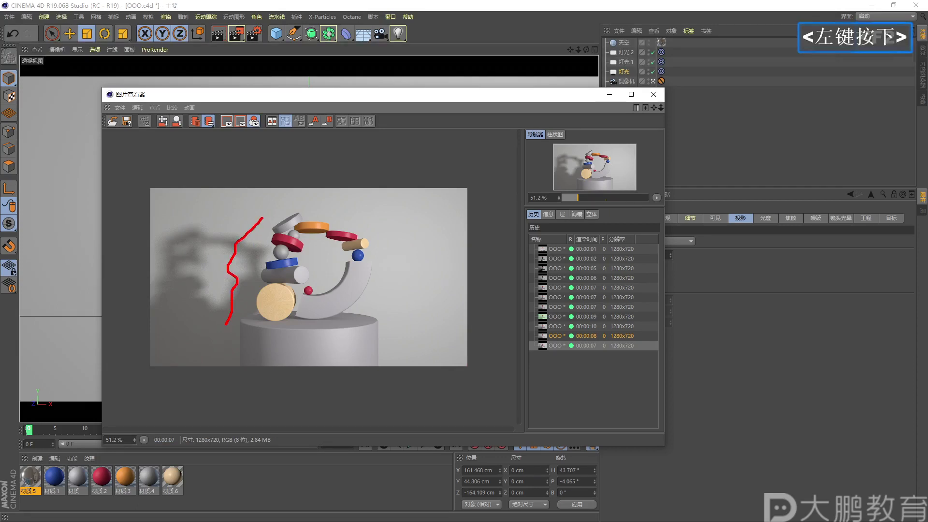
# Examine the shapes and the shadow in the newest render, close the Picture Viewer and leave the scene camera's view
pyautogui.moveTo(262, 363)
pyautogui.mouseDown()
pyautogui.moveTo(419, 304)
pyautogui.moveTo(282, 207)
pyautogui.mouseUp()
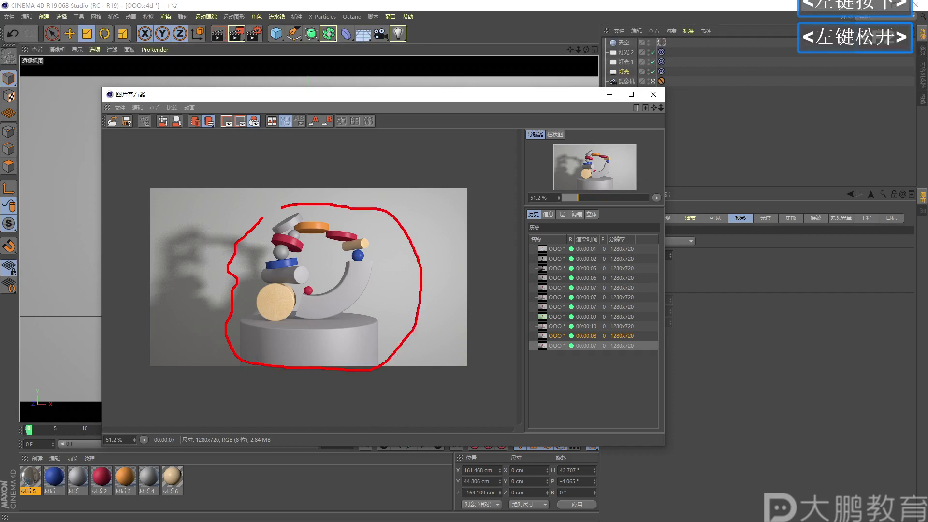
pyautogui.press('F2')
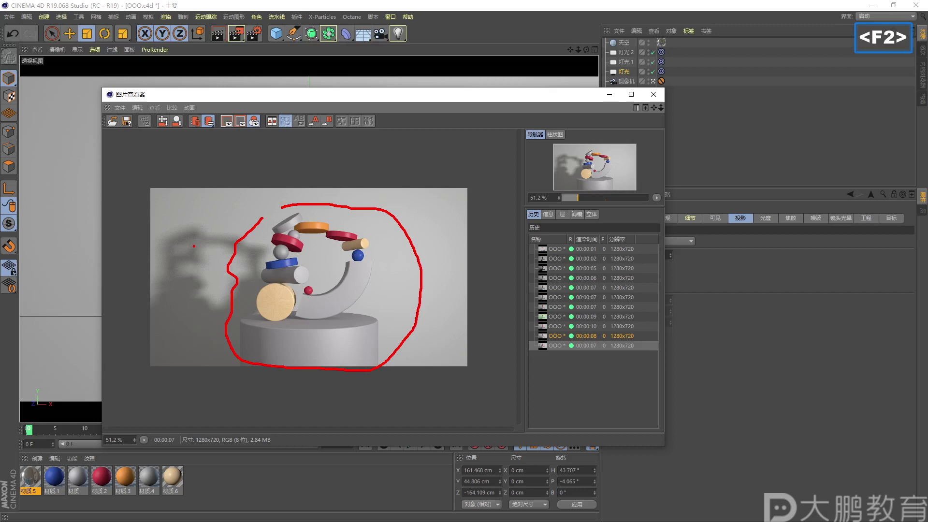
pyautogui.press('Escape')
pyautogui.click(654, 94)
pyautogui.click(653, 82)
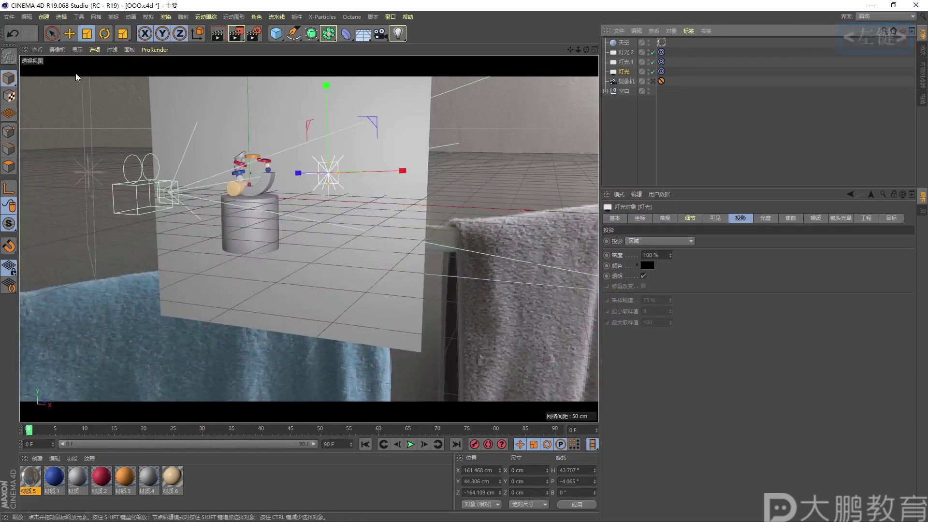
# Scale the area light 灯光 back up, return to the scene camera's view and select the Sky object
pyautogui.moveTo(193, 130); pyautogui.dragTo(353, 124)
pyautogui.click(70, 33)
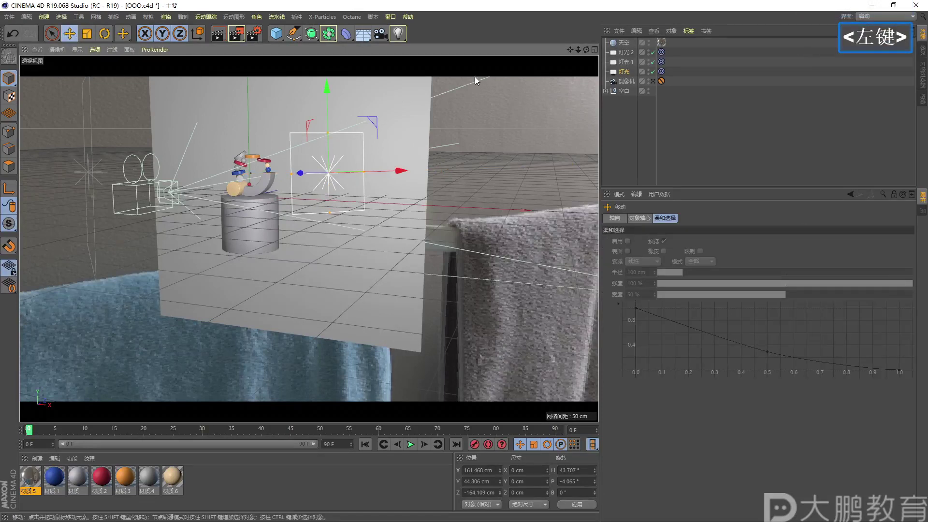
pyautogui.click(654, 80)
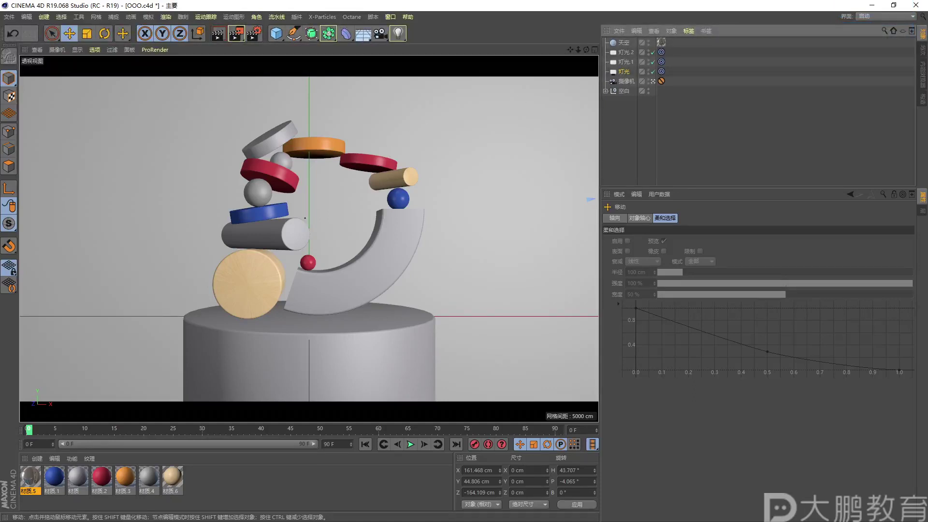
pyautogui.scroll(-2, 180, 157)
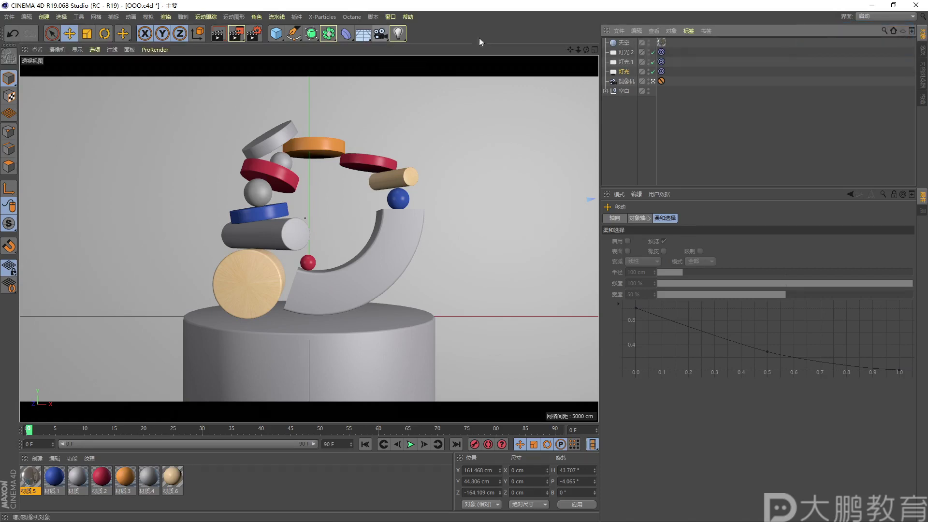
pyautogui.click(460, 191)
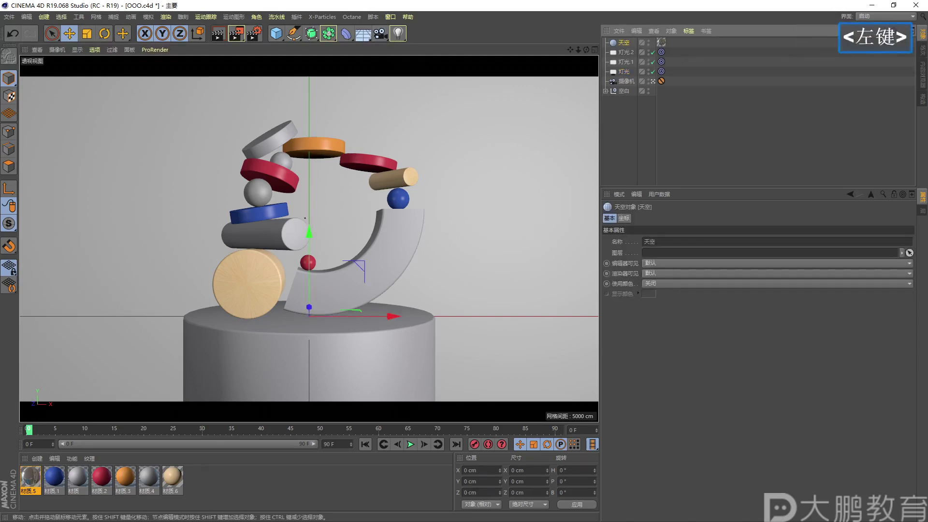
pyautogui.scroll(-2, 460, 191)
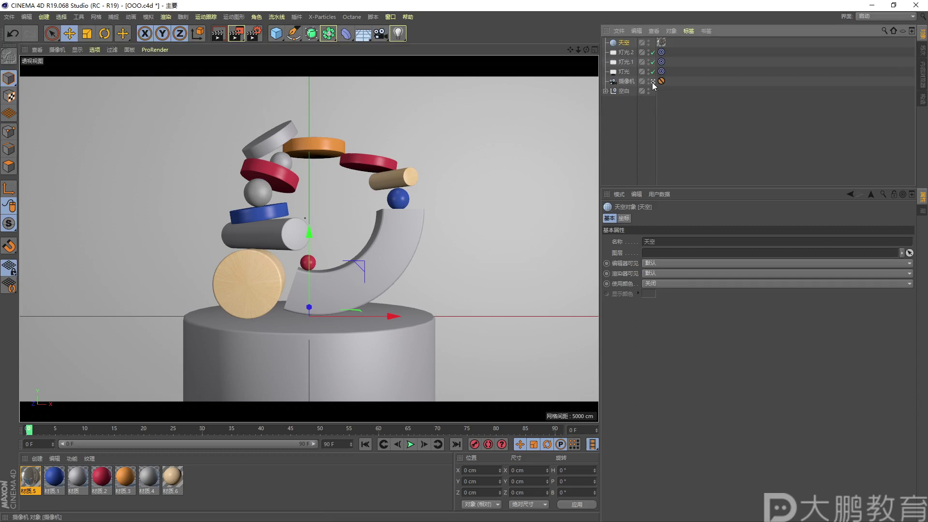
# Detach the light palette as a floating window and add another area light to the scene
pyautogui.click(398, 33)
pyautogui.click(434, 36)
pyautogui.moveTo(433, 39); pyautogui.dragTo(416, 99)
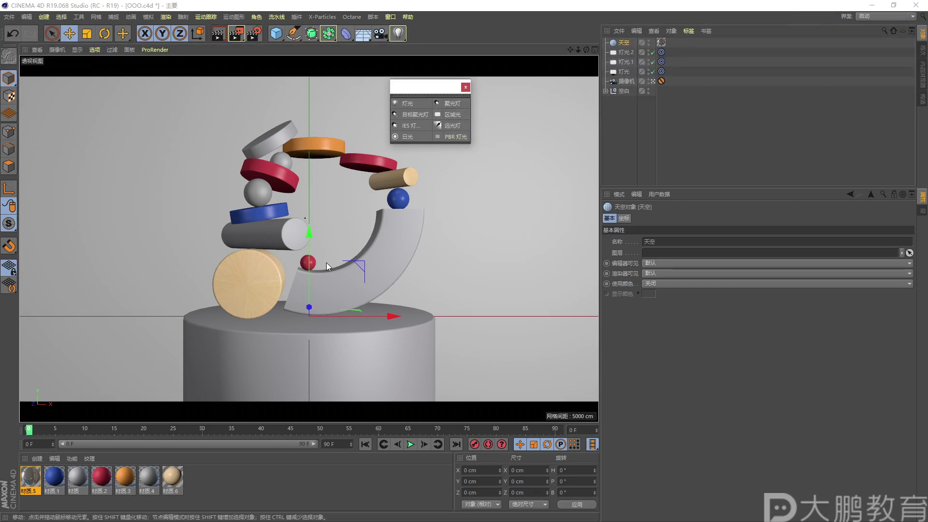
pyautogui.click(441, 116)
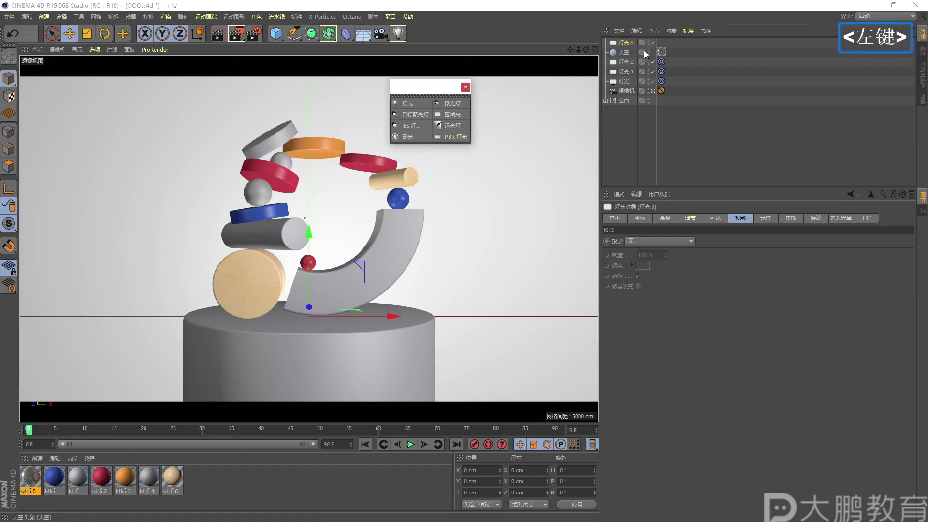
# Review the colour and intensity among the new area light's general settings
pyautogui.click(662, 217)
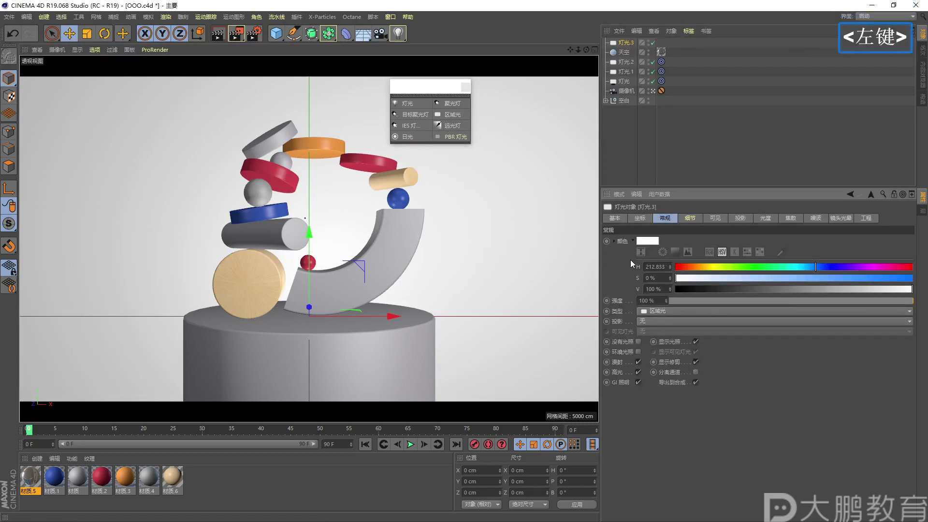
pyautogui.press('F2')
pyautogui.moveTo(624, 233); pyautogui.dragTo(620, 247)
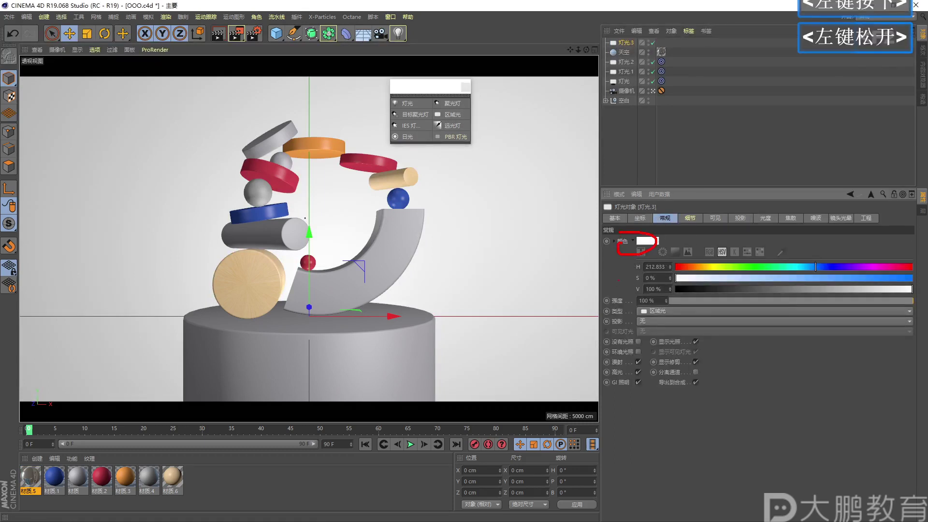
pyautogui.moveTo(616, 294)
pyautogui.mouseDown()
pyautogui.moveTo(635, 332)
pyautogui.moveTo(623, 309)
pyautogui.mouseUp()
pyautogui.press('Escape')
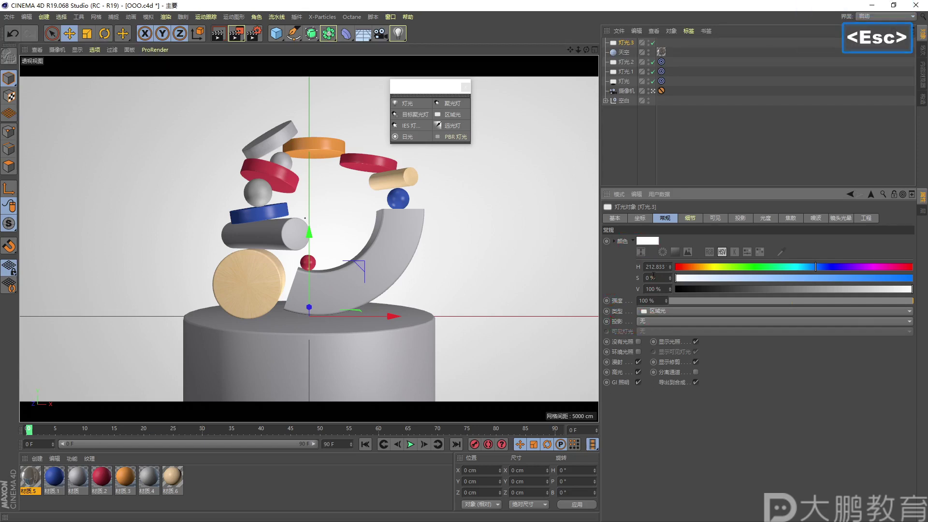
# Review the new area light's detail settings, including the falloff options
pyautogui.click(689, 220)
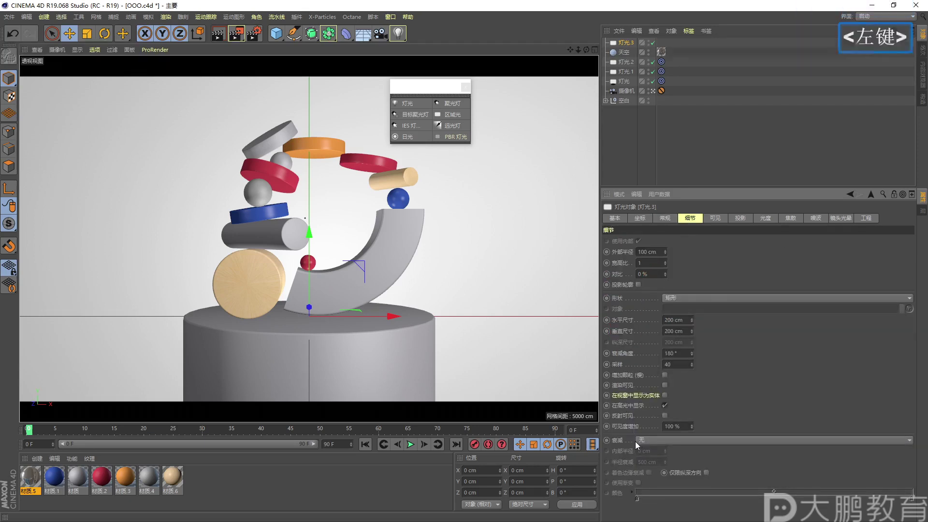
pyautogui.click(648, 439)
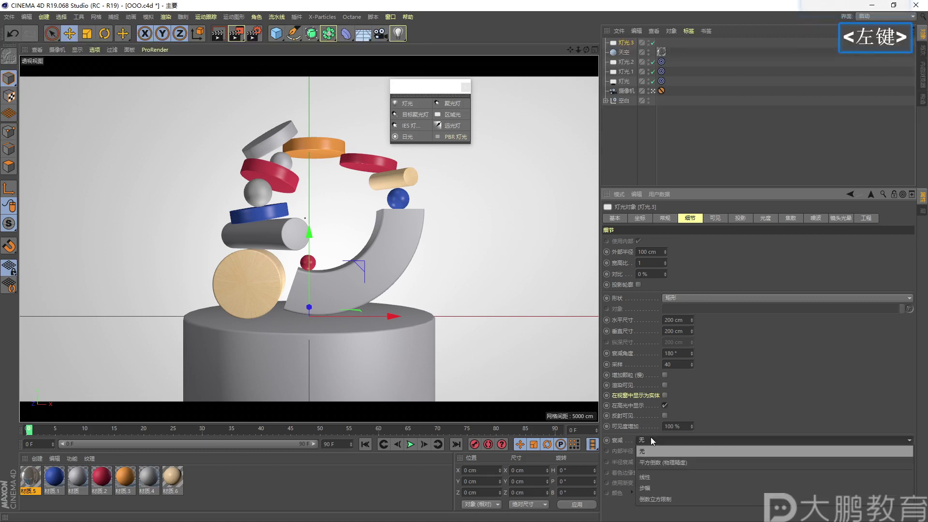
pyautogui.click(650, 438)
pyautogui.press('F2')
pyautogui.moveTo(622, 245)
pyautogui.mouseDown()
pyautogui.moveTo(665, 382)
pyautogui.moveTo(613, 230)
pyautogui.mouseUp()
pyautogui.press('Escape')
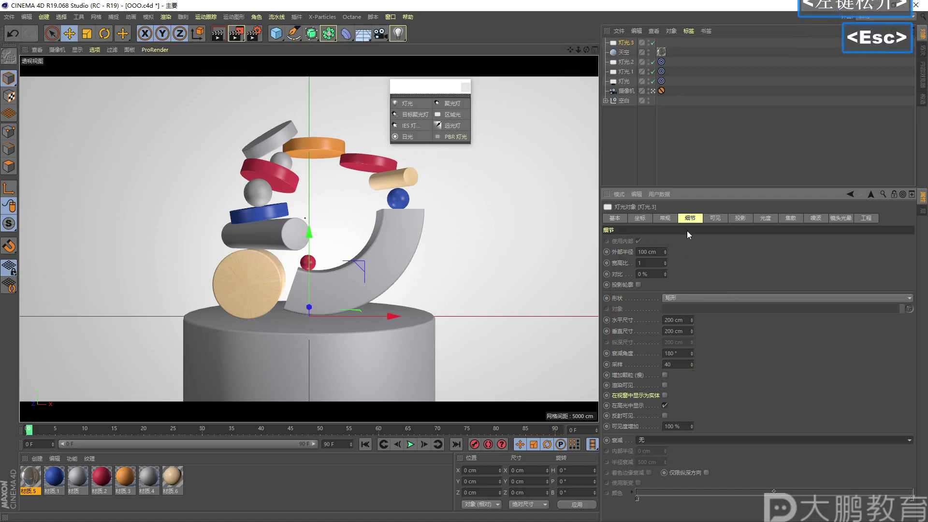
# Check the shadow type setting of the new area light
pyautogui.click(738, 218)
pyautogui.press('F2')
pyautogui.moveTo(655, 245)
pyautogui.mouseDown()
pyautogui.moveTo(628, 259)
pyautogui.moveTo(663, 245)
pyautogui.mouseUp()
pyautogui.press('Escape')
# Check the new area light's object inclusion and exclusion modes, then delete the light
pyautogui.click(865, 218)
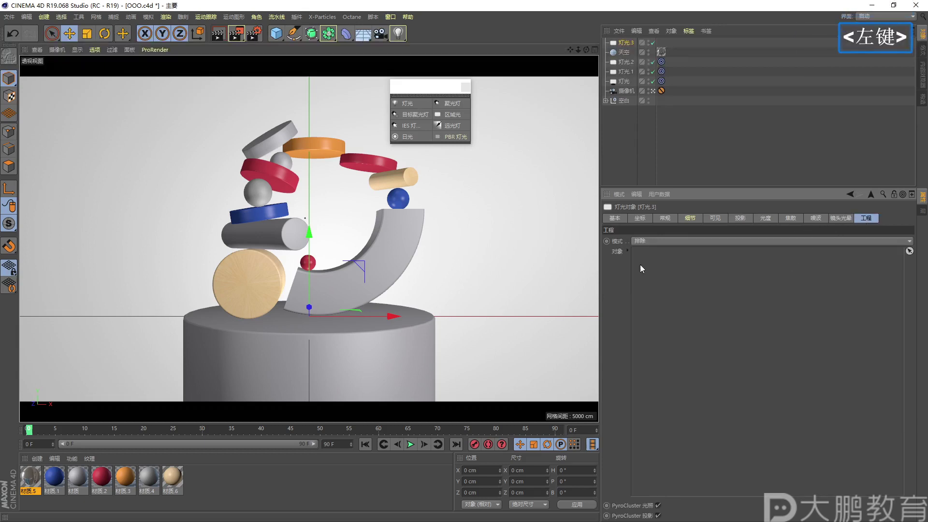
pyautogui.click(638, 242)
pyautogui.click(665, 313)
pyautogui.click(651, 242)
pyautogui.click(662, 324)
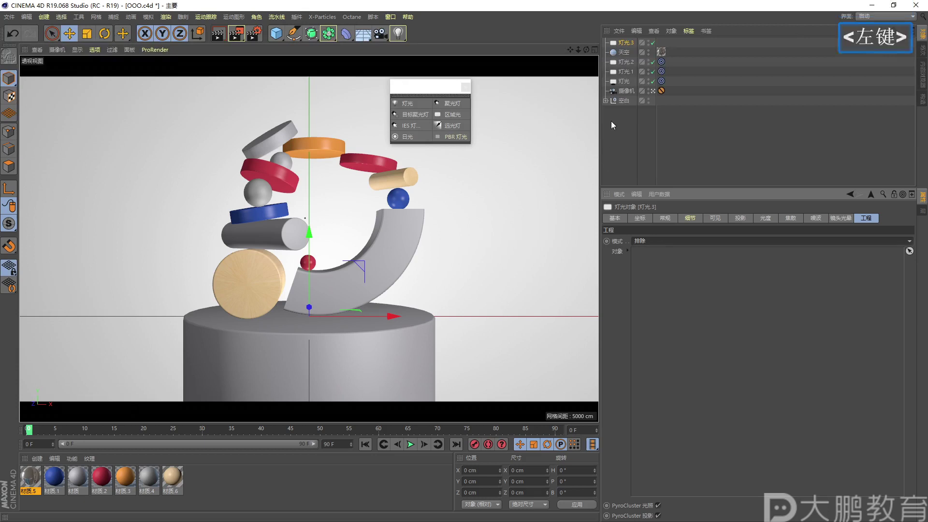
pyautogui.click(626, 44)
pyautogui.press('Delete')
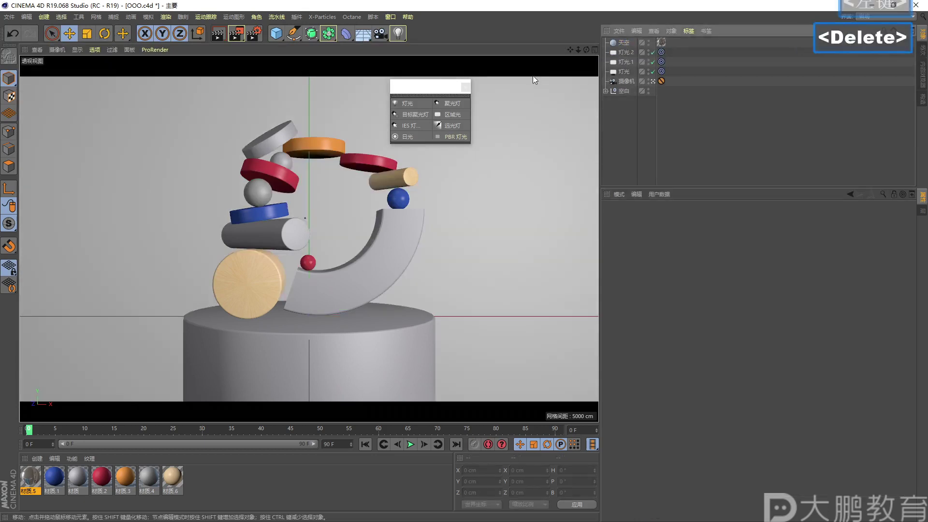
# Add a new camera from the current view and delete the old camera that carries the protection tag
pyautogui.click(378, 35)
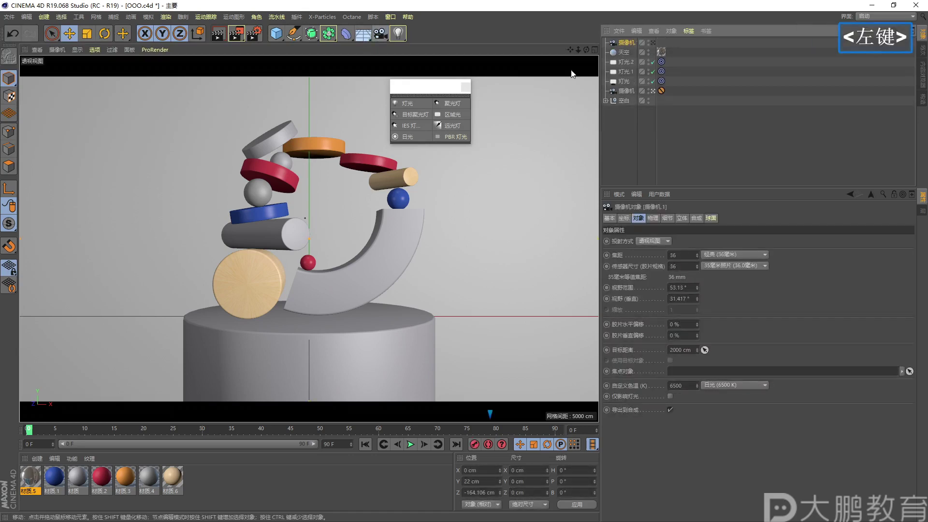
pyautogui.click(626, 91)
pyautogui.press('Delete')
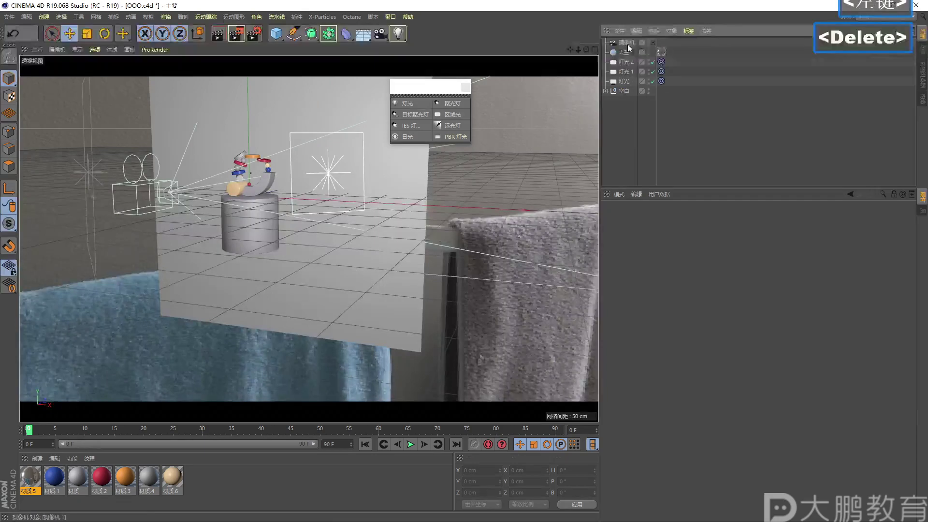
# Select the new camera and examine its placement relative to the shapes and the backdrop from several sides
pyautogui.click(626, 43)
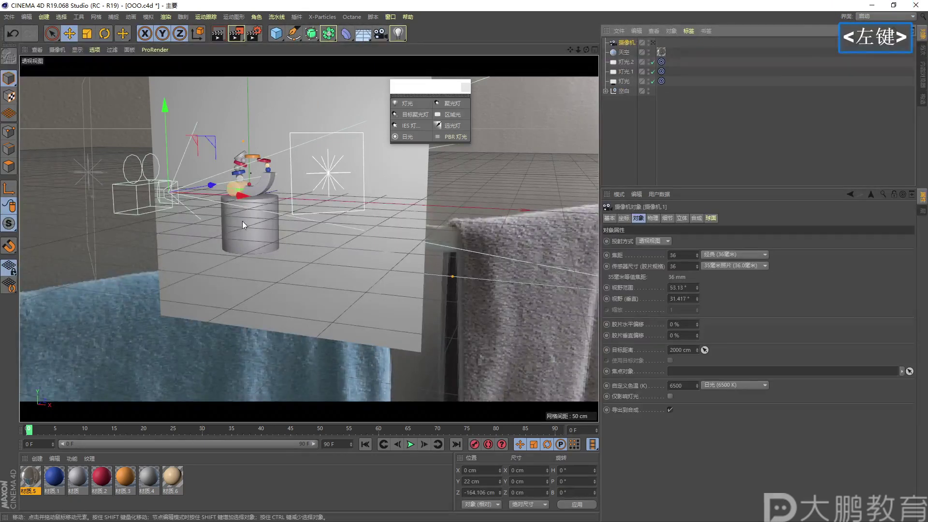
pyautogui.keyDown('alt'); pyautogui.moveTo(242, 211); pyautogui.dragTo(226, 219, button='right'); pyautogui.keyUp('alt')
pyautogui.keyDown('alt'); pyautogui.moveTo(226, 220); pyautogui.dragTo(315, 241); pyautogui.keyUp('alt')
pyautogui.keyDown('alt'); pyautogui.moveTo(315, 241); pyautogui.dragTo(293, 238, button='middle'); pyautogui.keyUp('alt')
pyautogui.keyDown('alt'); pyautogui.moveTo(293, 238); pyautogui.dragTo(310, 232, button='right'); pyautogui.keyUp('alt')
pyautogui.keyDown('alt'); pyautogui.moveTo(288, 230); pyautogui.dragTo(312, 221); pyautogui.keyUp('alt')
pyautogui.moveTo(314, 220)
pyautogui.keyDown('alt'); pyautogui.mouseDown(button='right')
pyautogui.moveTo(321, 215)
pyautogui.moveTo(306, 237)
pyautogui.mouseUp(button='right'); pyautogui.keyUp('alt')
pyautogui.keyDown('alt'); pyautogui.moveTo(307, 237); pyautogui.dragTo(289, 260); pyautogui.keyUp('alt')
pyautogui.keyDown('alt'); pyautogui.moveTo(289, 260); pyautogui.dragTo(400, 222, button='right'); pyautogui.keyUp('alt')
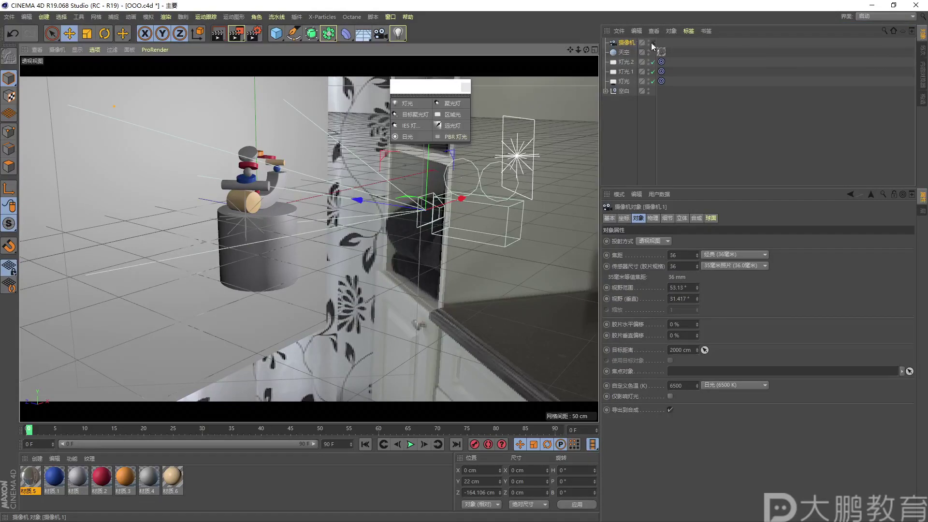
# Move the new camera away from the shapes to a Z position of -191.279 cm
pyautogui.click(628, 43)
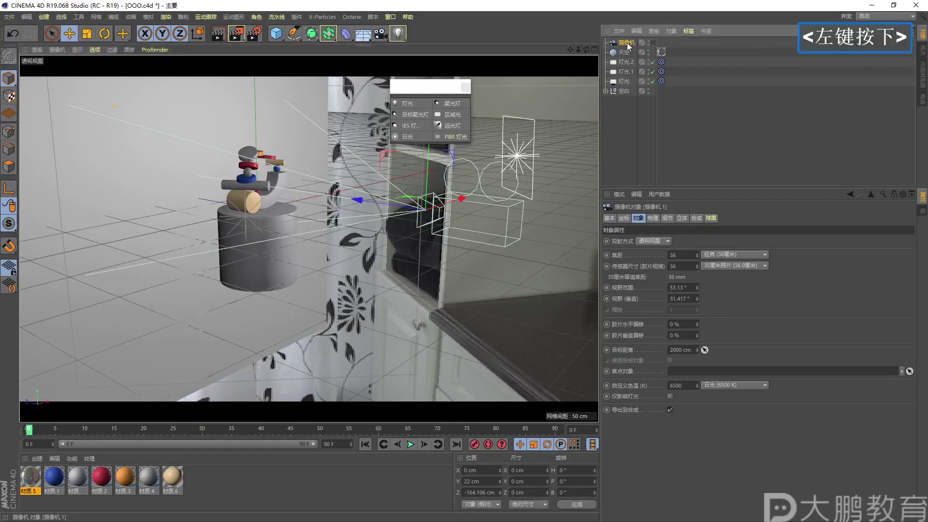
pyautogui.click(624, 218)
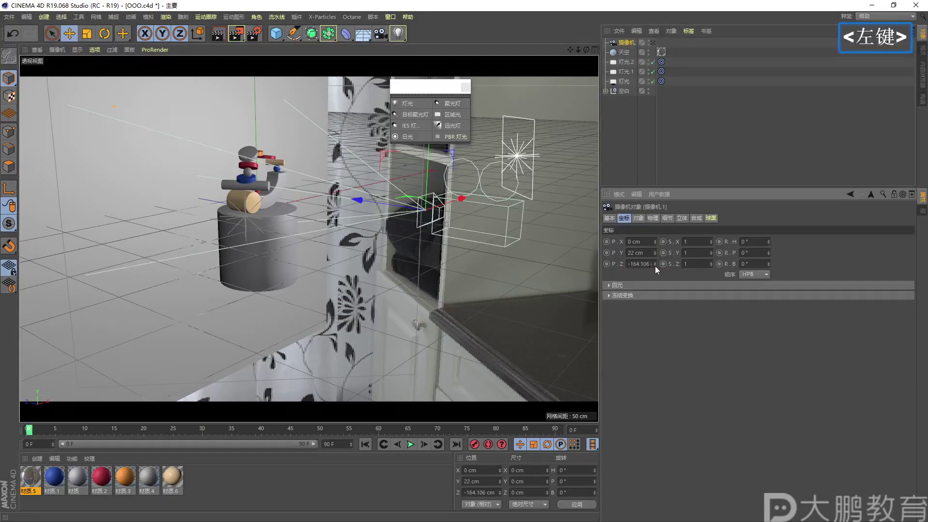
pyautogui.rightClick(654, 264)
pyautogui.keyDown('alt'); pyautogui.moveTo(363, 211); pyautogui.dragTo(333, 227, button='right'); pyautogui.keyUp('alt')
pyautogui.keyDown('alt'); pyautogui.moveTo(333, 227); pyautogui.dragTo(407, 261); pyautogui.keyUp('alt')
pyautogui.keyDown('alt'); pyautogui.moveTo(406, 261); pyautogui.dragTo(332, 252); pyautogui.keyUp('alt')
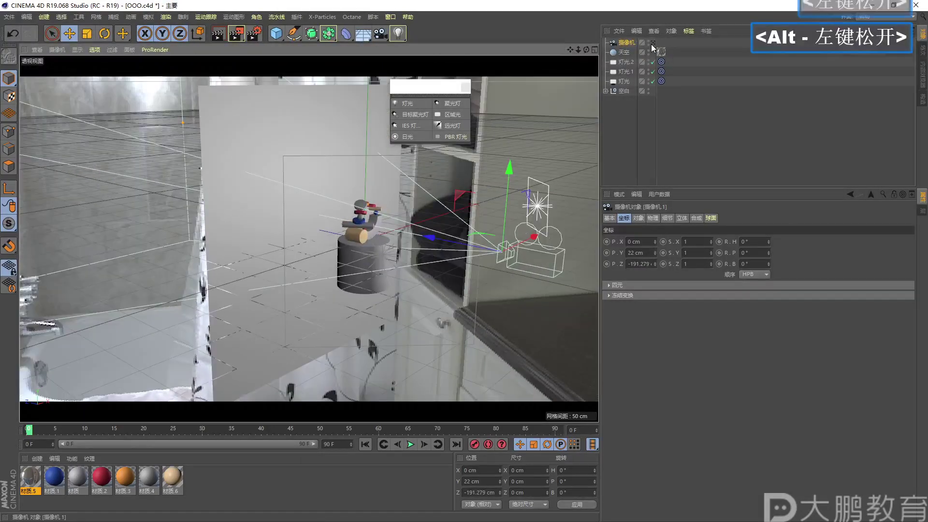
# Switch the viewport to the new camera's view and close the floating light palette
pyautogui.press('F1')
pyautogui.click(652, 44)
pyautogui.moveTo(460, 81); pyautogui.dragTo(477, 69)
pyautogui.press('Escape')
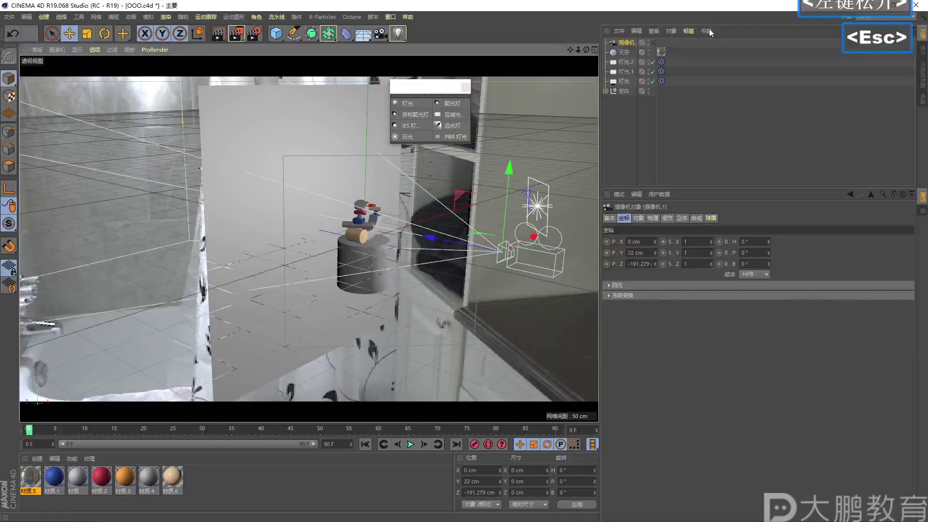
pyautogui.click(476, 83)
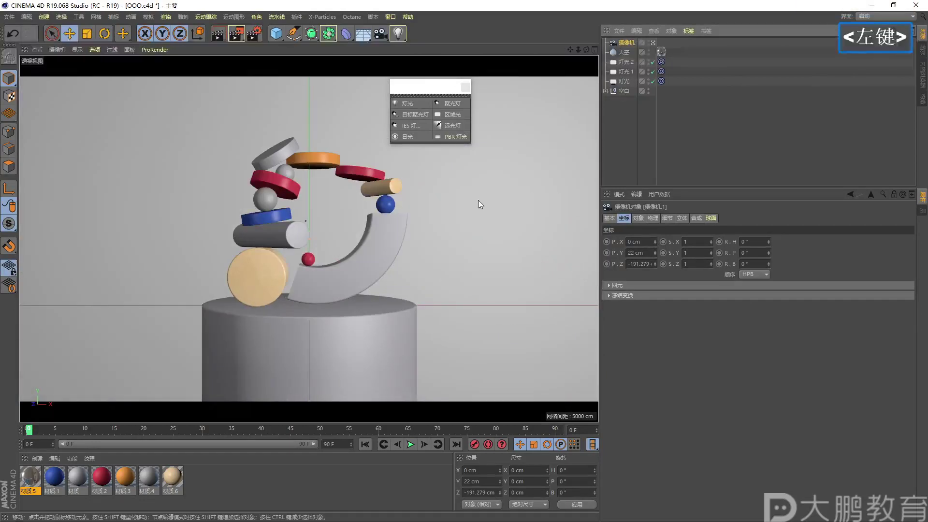
pyautogui.click(465, 87)
# Set the new camera's Z position to -138.279 cm and its Y position to 21 cm
pyautogui.moveTo(654, 264)
pyautogui.mouseDown()
pyautogui.moveTo(654, 251)
pyautogui.moveTo(654, 268)
pyautogui.mouseUp()
pyautogui.click(654, 254)
pyautogui.click(654, 254)
pyautogui.click(654, 254)
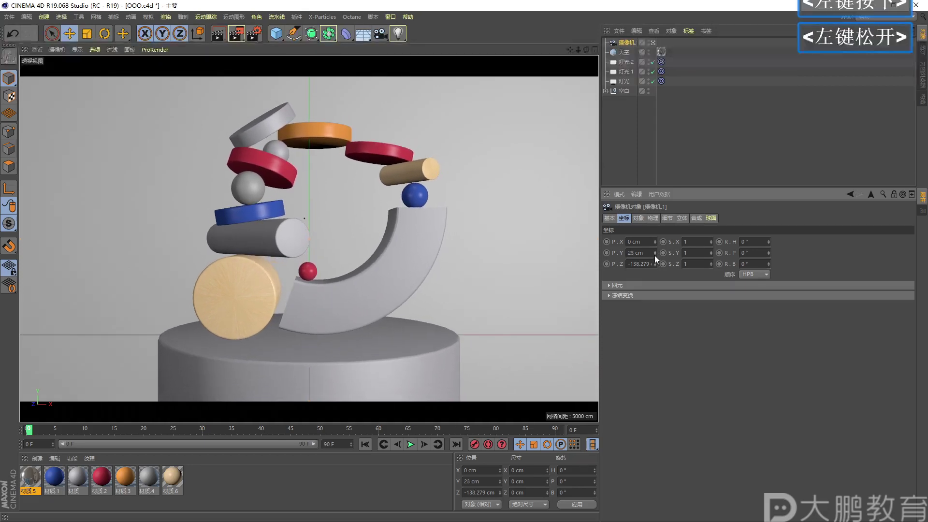
pyautogui.click(655, 254)
pyautogui.click(654, 255)
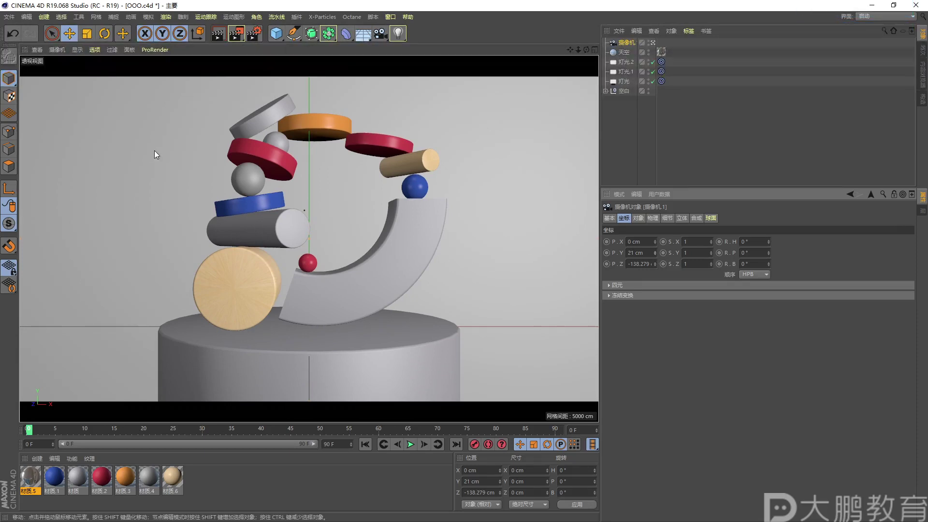
# Examine the black bands above and below the render-safe area in the camera view
pyautogui.press('F2')
pyautogui.moveTo(141, 58); pyautogui.dragTo(123, 72)
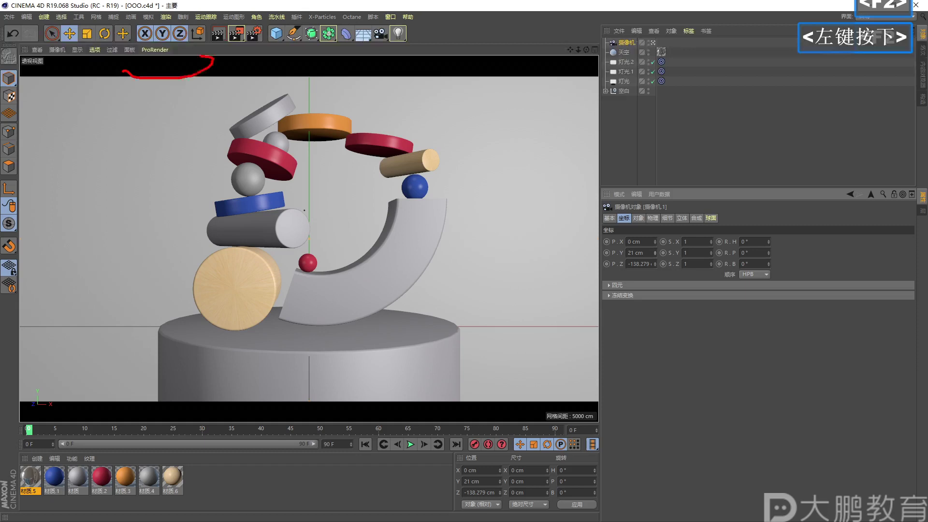
pyautogui.moveTo(186, 401); pyautogui.dragTo(175, 427)
pyautogui.moveTo(226, 410); pyautogui.dragTo(375, 417)
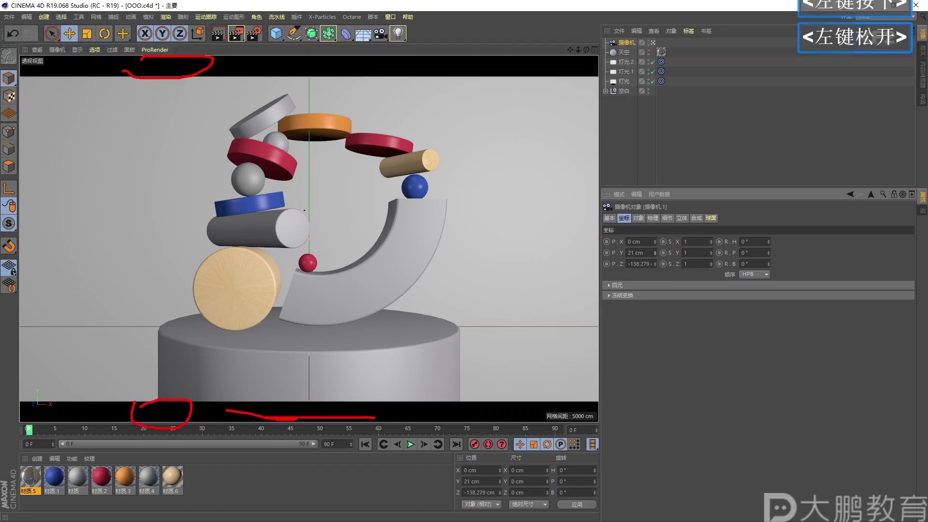
pyautogui.moveTo(227, 68); pyautogui.dragTo(290, 62)
pyautogui.press('Escape')
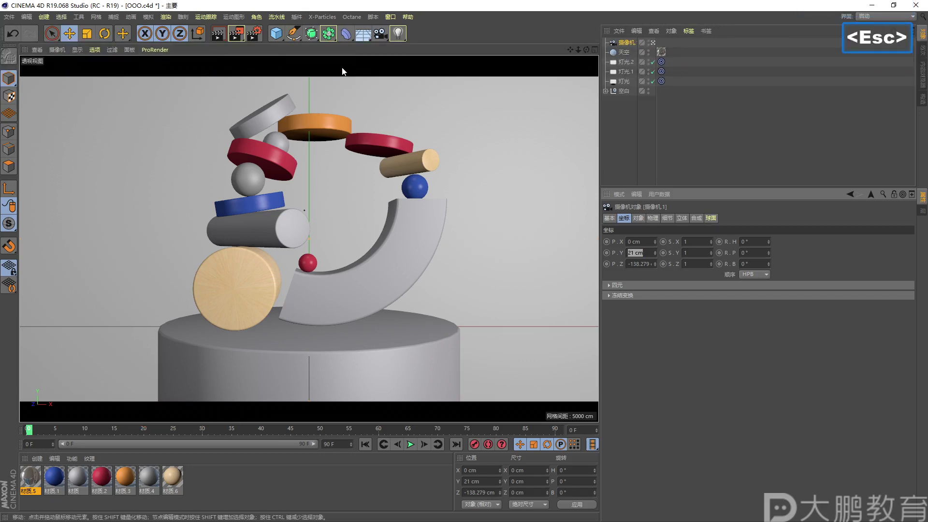
# Open the perspective viewport's view configuration and examine the tinted border opacity and the render-safe frame
pyautogui.press('v')
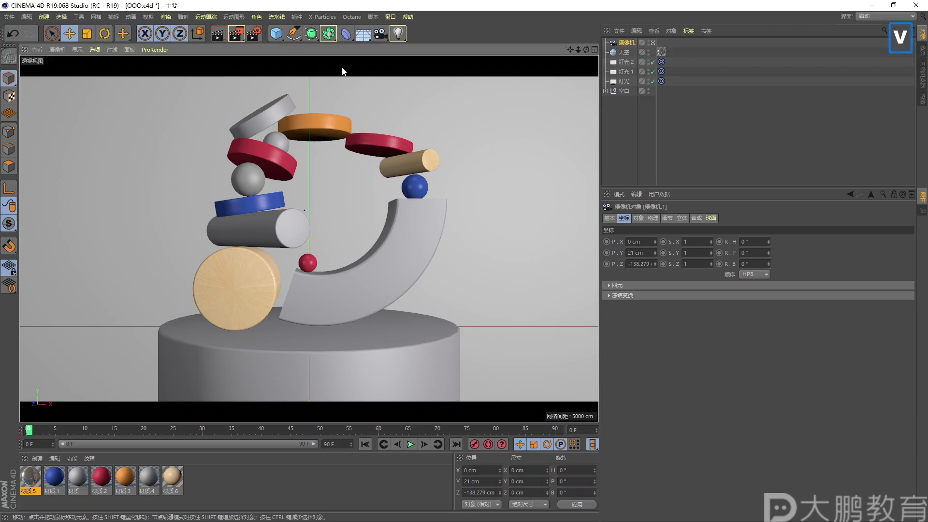
pyautogui.hotkey('shift', 'v')
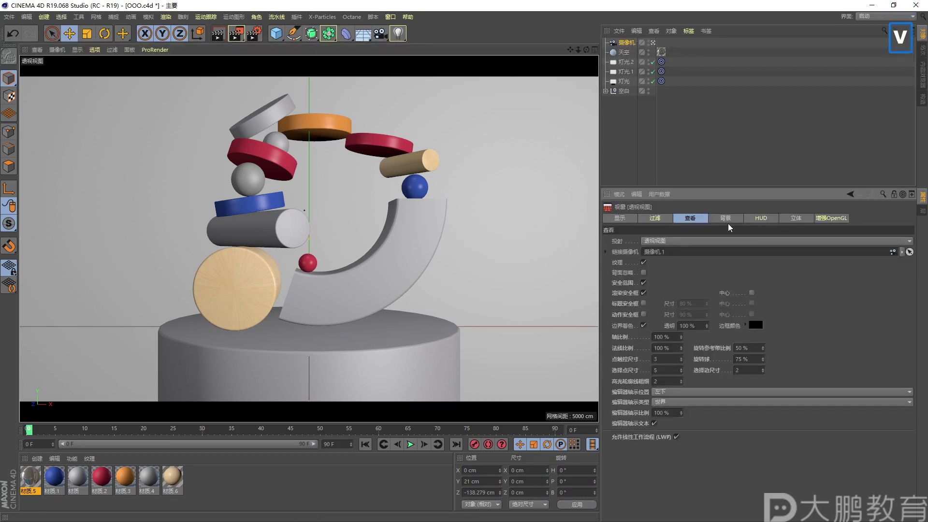
pyautogui.press('F2')
pyautogui.moveTo(672, 213)
pyautogui.mouseDown()
pyautogui.moveTo(711, 211)
pyautogui.moveTo(691, 203)
pyautogui.mouseUp()
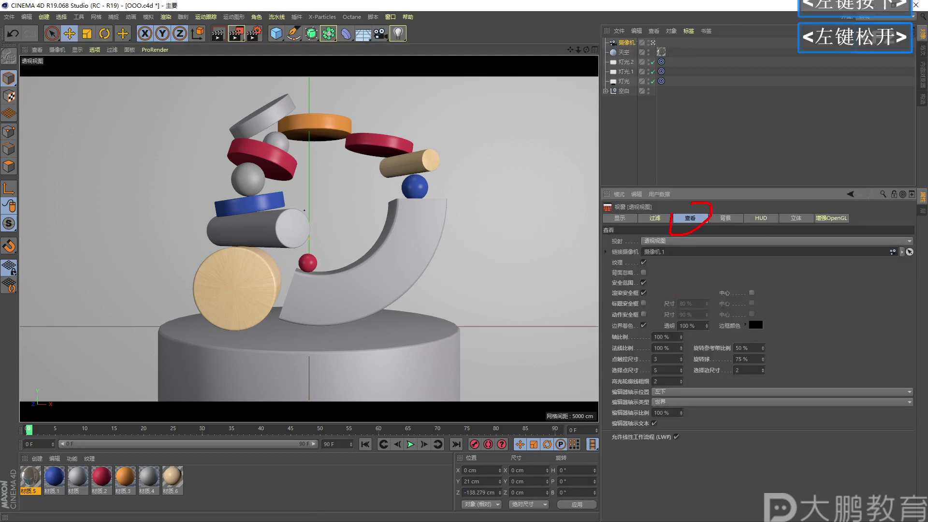
pyautogui.moveTo(673, 317)
pyautogui.mouseDown()
pyautogui.moveTo(663, 323)
pyautogui.moveTo(682, 339)
pyautogui.moveTo(694, 316)
pyautogui.mouseUp()
pyautogui.moveTo(747, 291); pyautogui.dragTo(745, 326)
pyautogui.moveTo(775, 303)
pyautogui.mouseDown()
pyautogui.moveTo(774, 318)
pyautogui.moveTo(808, 302)
pyautogui.mouseUp()
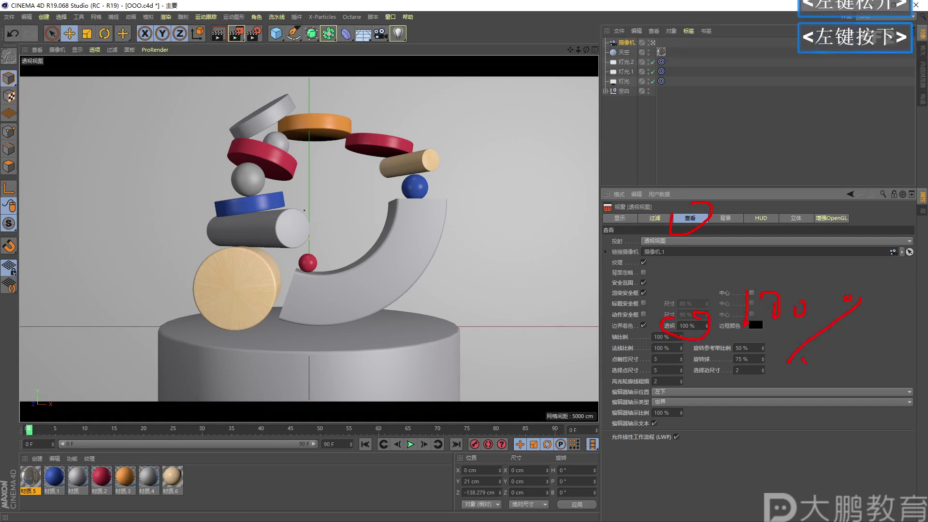
pyautogui.press('Escape')
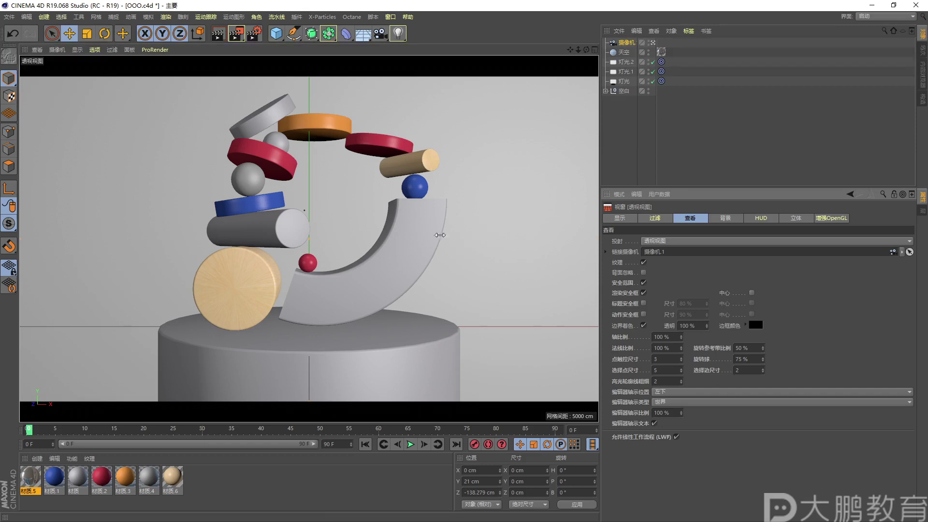
pyautogui.press('F2')
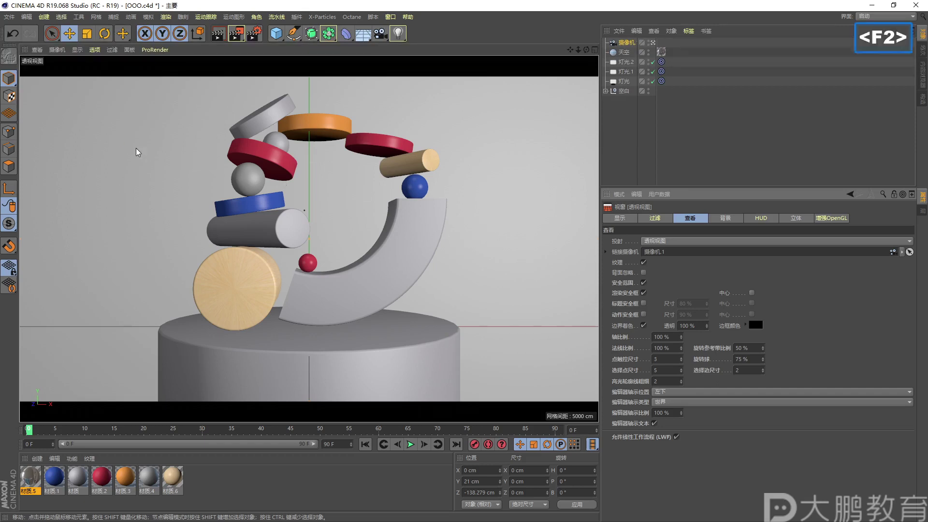
pyautogui.keyDown('ctrl'); pyautogui.moveTo(18, 78); pyautogui.dragTo(594, 399); pyautogui.keyUp('ctrl')
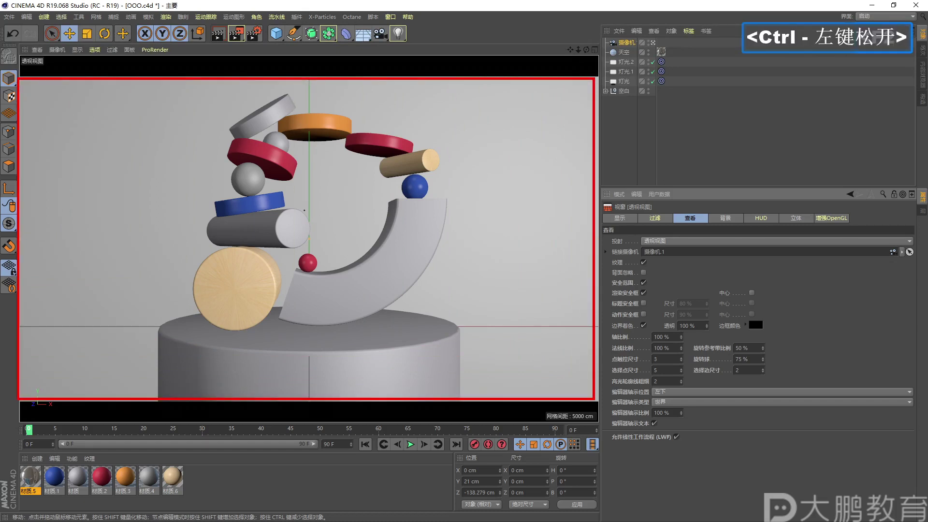
pyautogui.press('F2')
pyautogui.press('Escape')
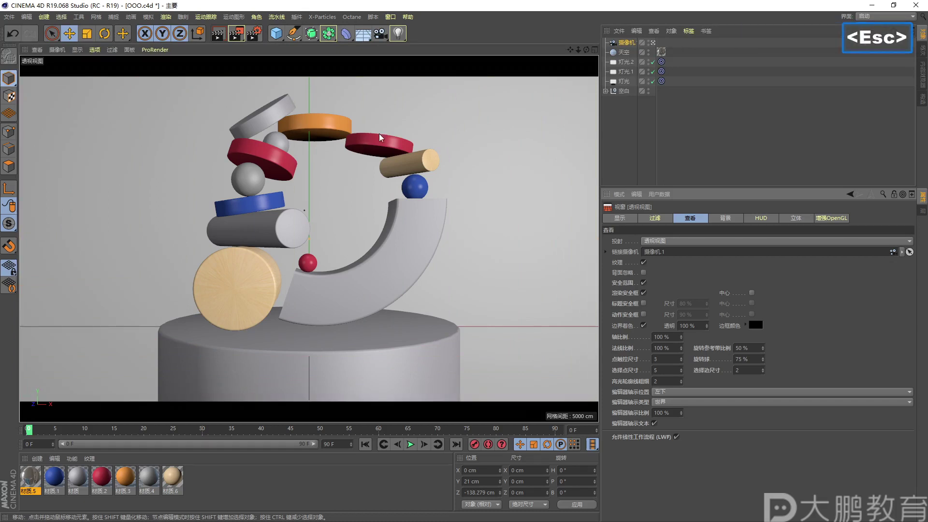
# Try the grid composition helper on the new camera and deselect the camera
pyautogui.click(709, 152)
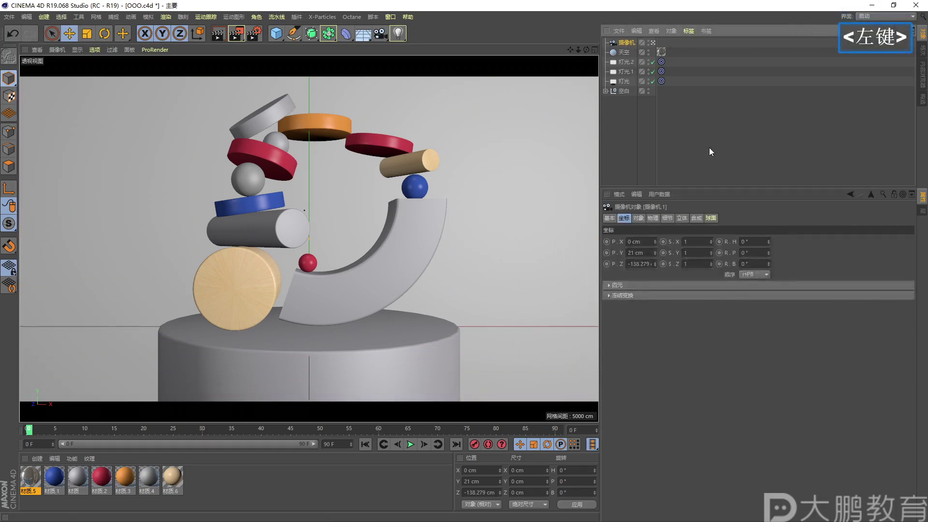
pyautogui.click(697, 218)
pyautogui.click(643, 255)
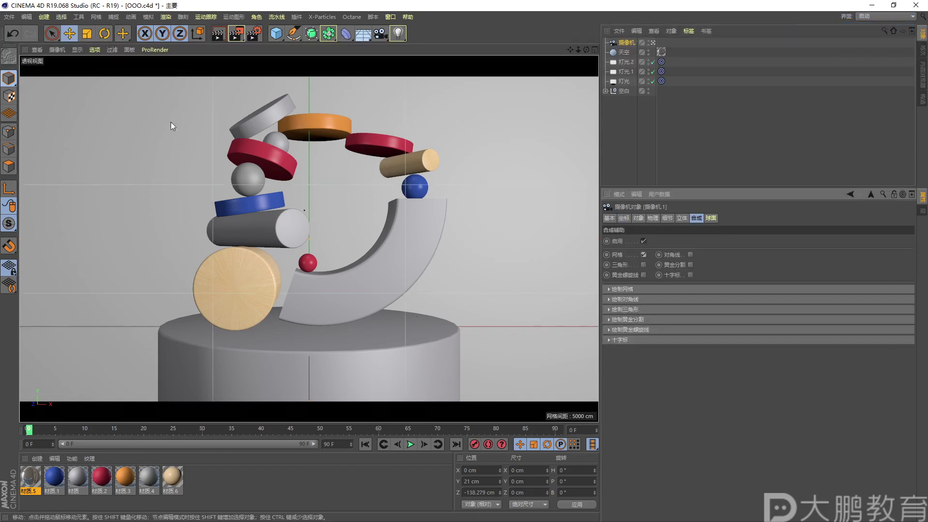
pyautogui.click(635, 162)
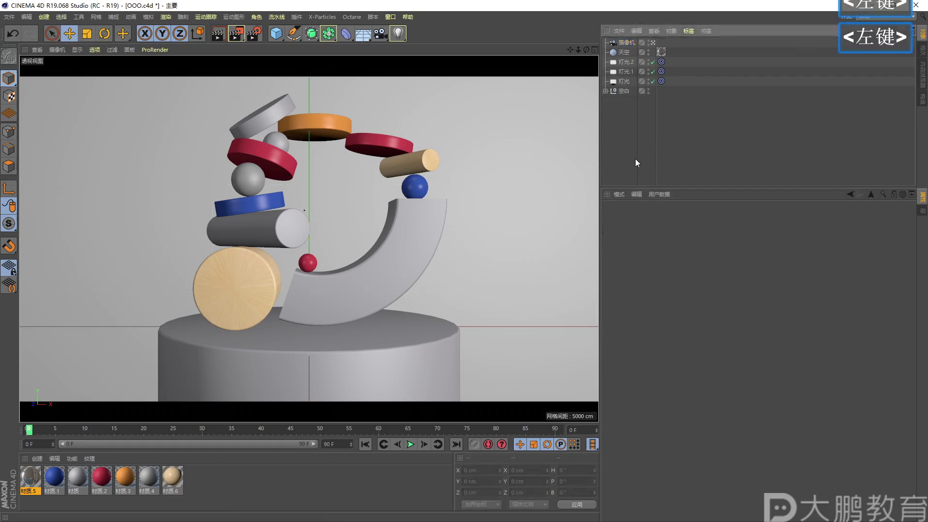
# Add a Protection (保护) tag to the new camera and try to orbit its locked view
pyautogui.click(623, 44)
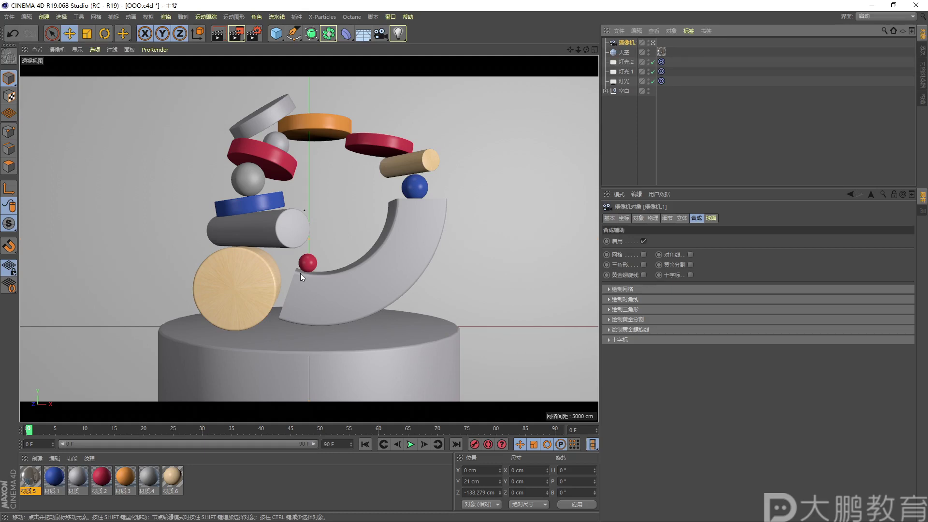
pyautogui.rightClick(619, 45)
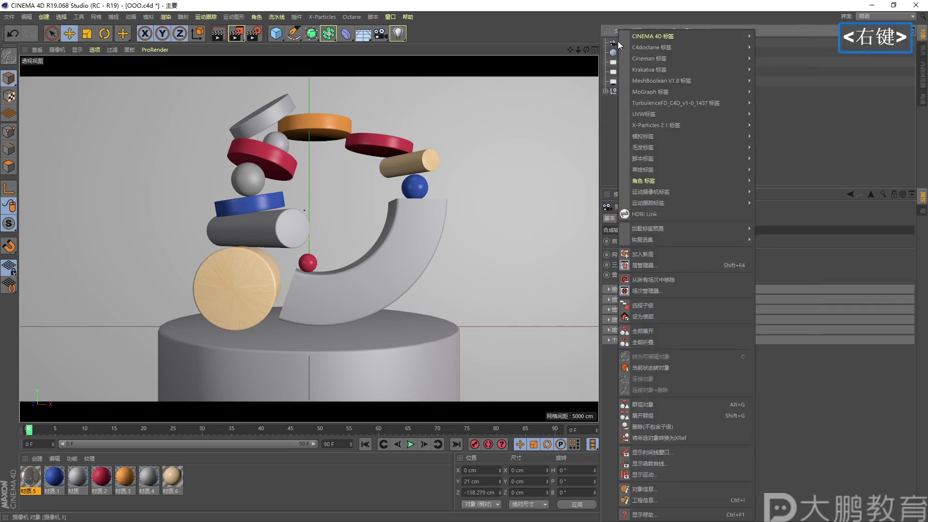
pyautogui.moveTo(627, 37)
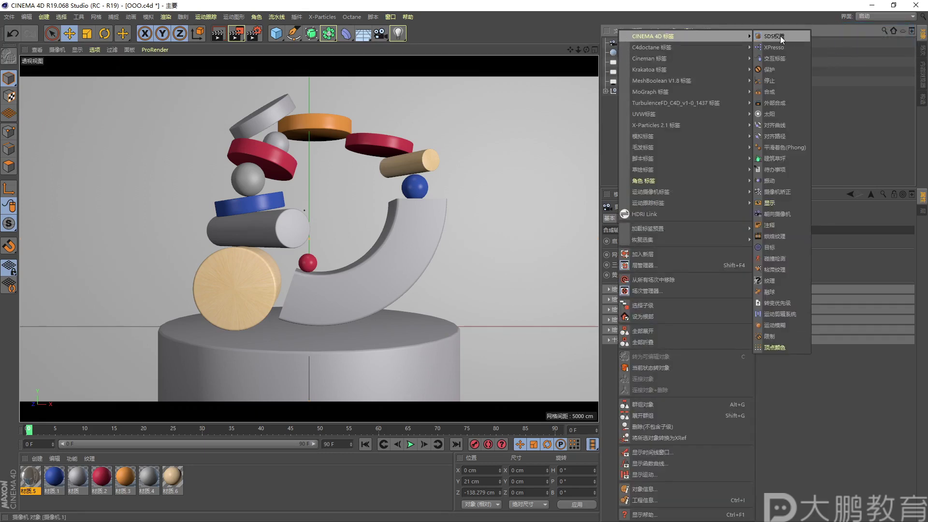
pyautogui.click(769, 69)
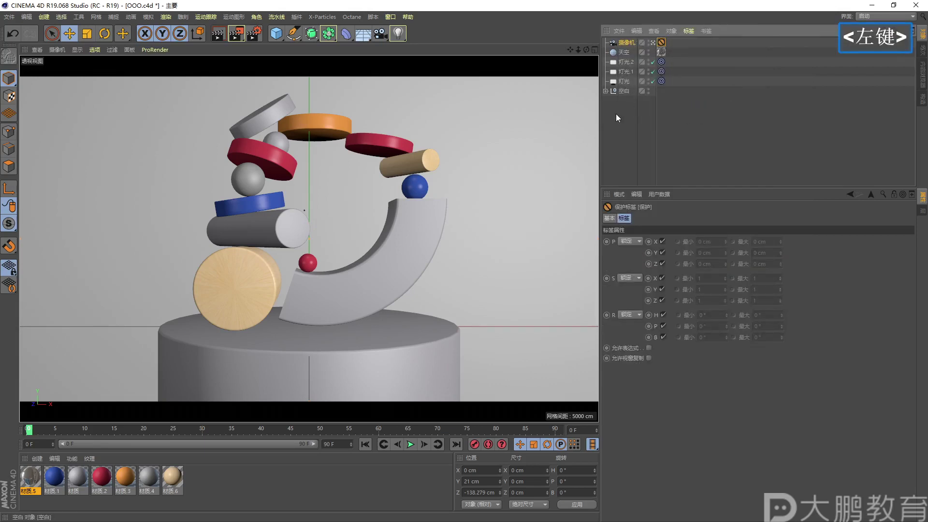
pyautogui.keyDown('alt'); pyautogui.moveTo(263, 238); pyautogui.dragTo(262, 238); pyautogui.keyUp('alt')
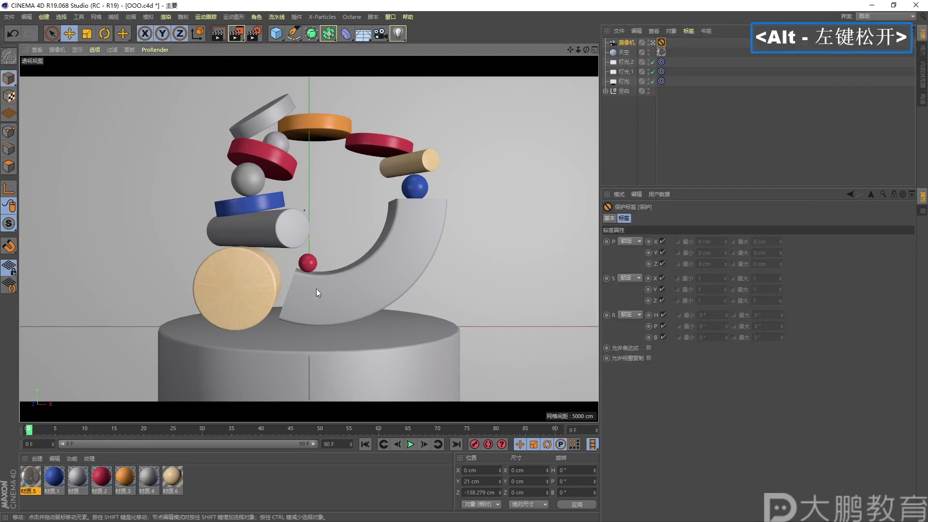
pyautogui.keyDown('alt'); pyautogui.moveTo(314, 230); pyautogui.dragTo(334, 216); pyautogui.keyUp('alt')
# Leave the camera's view, look around the scene from several angles, and return to the camera's view
pyautogui.click(653, 42)
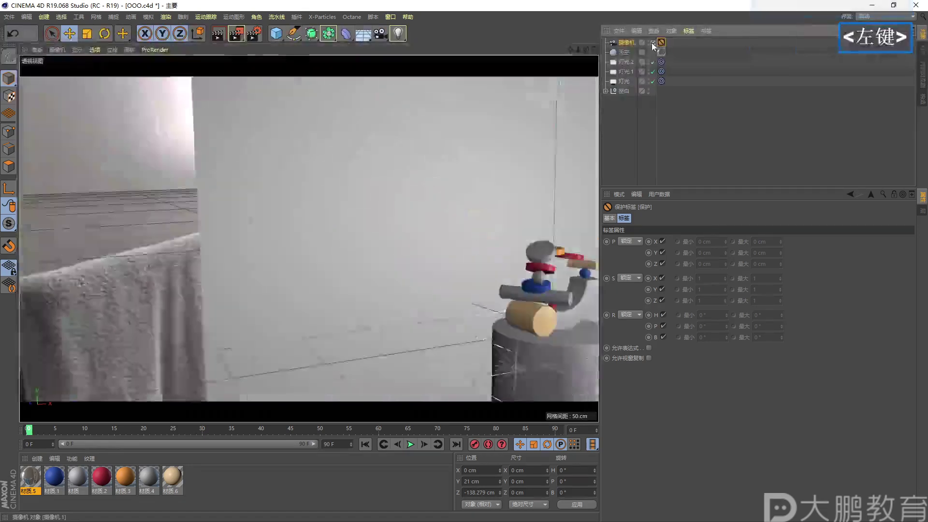
pyautogui.keyDown('alt'); pyautogui.moveTo(455, 198); pyautogui.dragTo(378, 219); pyautogui.keyUp('alt')
pyautogui.keyDown('alt'); pyautogui.moveTo(378, 219); pyautogui.dragTo(433, 217, button='right'); pyautogui.keyUp('alt')
pyautogui.keyDown('alt'); pyautogui.moveTo(386, 194); pyautogui.dragTo(354, 210, button='middle'); pyautogui.keyUp('alt')
pyautogui.moveTo(355, 213)
pyautogui.keyDown('alt'); pyautogui.mouseDown()
pyautogui.moveTo(396, 203)
pyautogui.moveTo(430, 176)
pyautogui.moveTo(343, 220)
pyautogui.mouseUp(); pyautogui.keyUp('alt')
pyautogui.keyDown('alt'); pyautogui.moveTo(343, 220); pyautogui.dragTo(415, 198, button='right'); pyautogui.keyUp('alt')
pyautogui.keyDown('alt'); pyautogui.moveTo(416, 193); pyautogui.dragTo(292, 221, button='middle'); pyautogui.keyUp('alt')
pyautogui.keyDown('alt'); pyautogui.moveTo(292, 221); pyautogui.dragTo(323, 208); pyautogui.keyUp('alt')
pyautogui.keyDown('alt'); pyautogui.moveTo(271, 193); pyautogui.dragTo(290, 165, button='middle'); pyautogui.keyUp('alt')
pyautogui.click(652, 43)
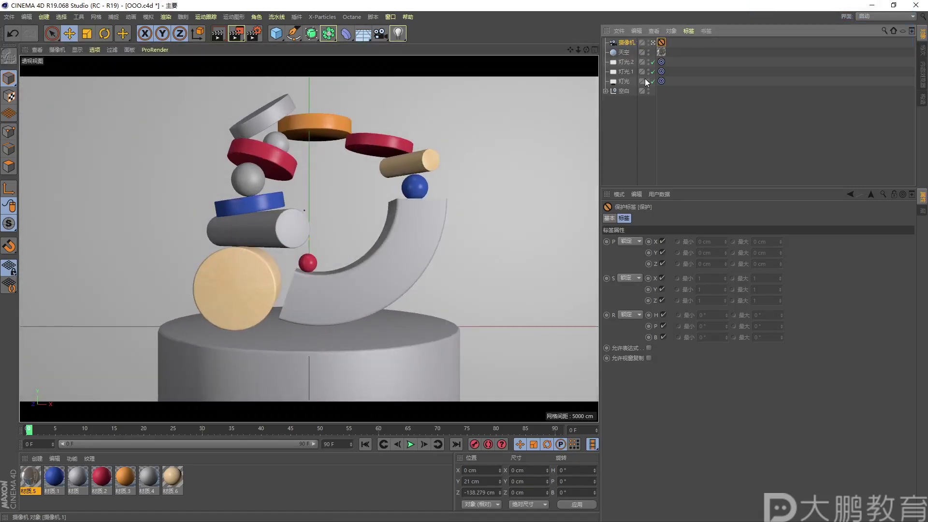
# Leave the camera's view and review the Target (目标) tag on the 灯光 area light, including where that tag type is found
pyautogui.click(635, 124)
pyautogui.click(626, 82)
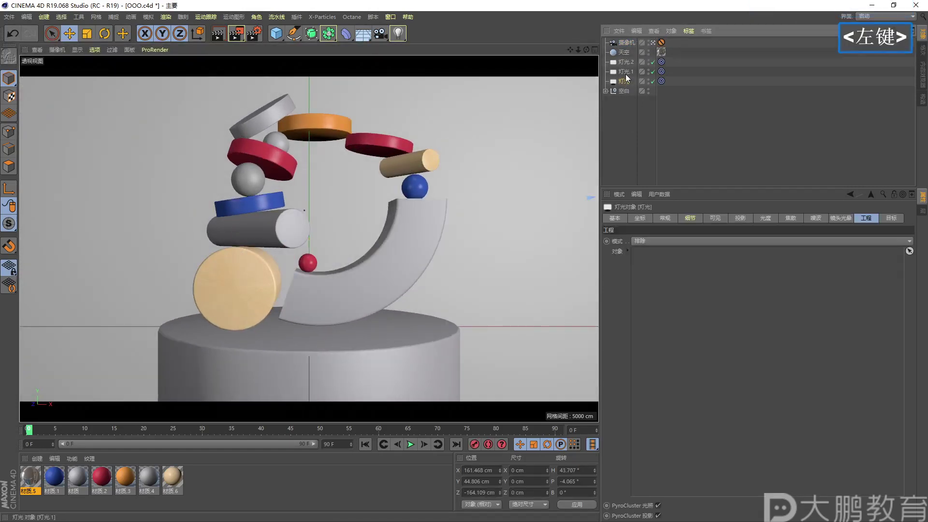
pyautogui.click(654, 43)
pyautogui.keyDown('alt'); pyautogui.moveTo(324, 233); pyautogui.dragTo(274, 286, button='right'); pyautogui.keyUp('alt')
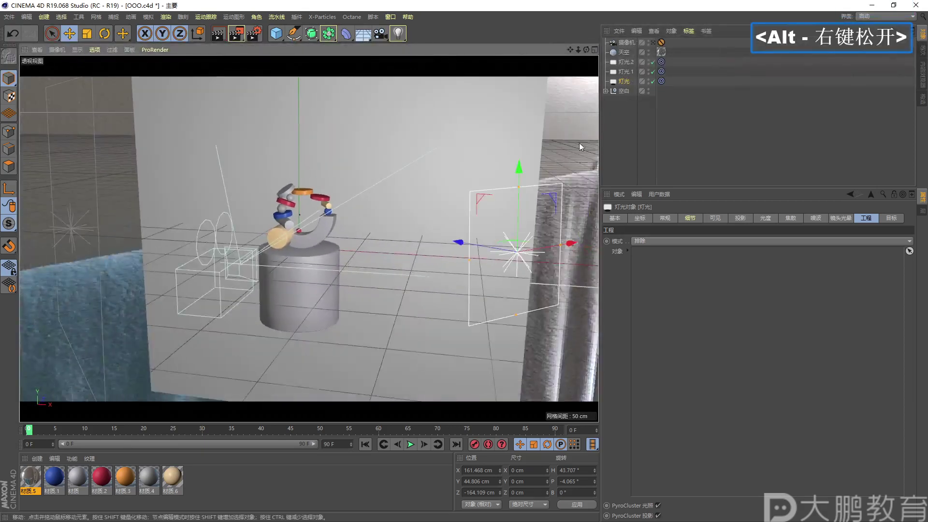
pyautogui.click(662, 81)
pyautogui.rightClick(629, 83)
pyautogui.moveTo(652, 39)
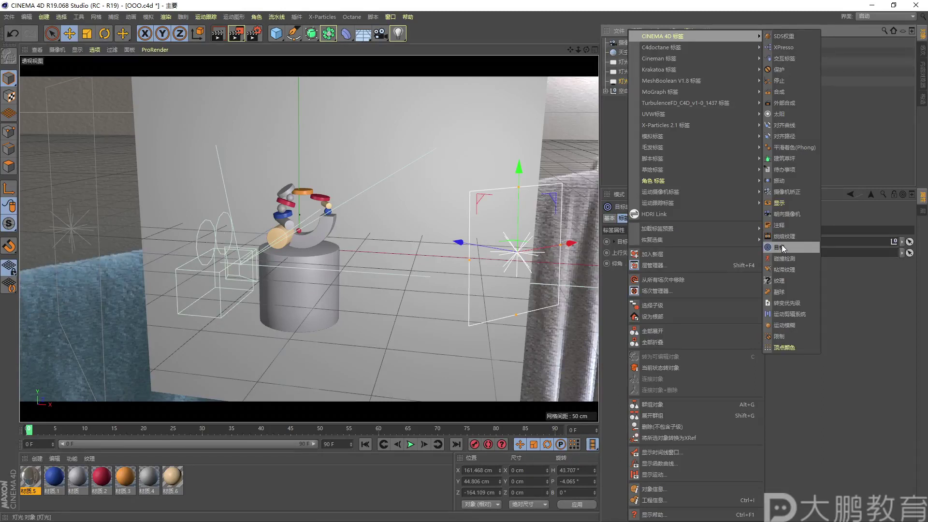
pyautogui.click(780, 247)
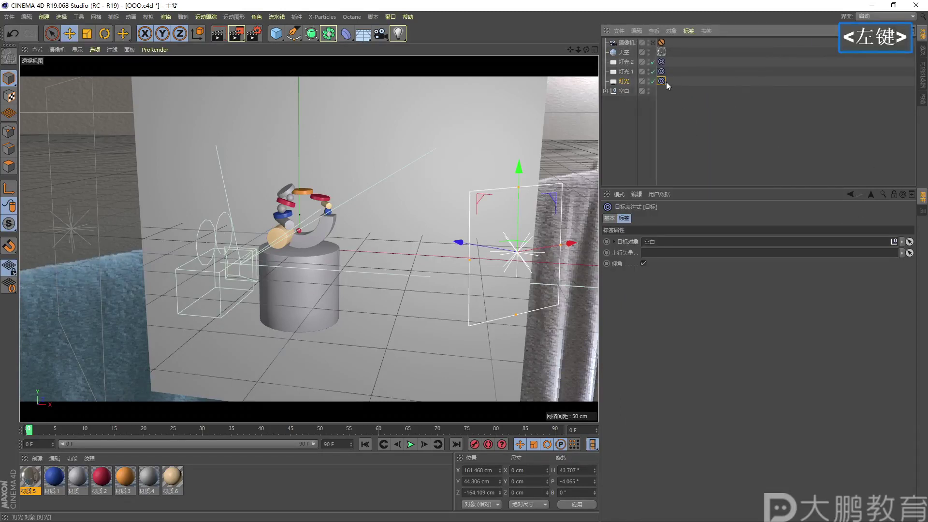
# Move the 灯光 area light sideways around the shapes to test its Target tag, and undo the move
pyautogui.keyDown('alt'); pyautogui.moveTo(460, 249); pyautogui.dragTo(453, 251, button='right'); pyautogui.keyUp('alt')
pyautogui.keyDown('alt'); pyautogui.moveTo(453, 251); pyautogui.dragTo(412, 258, button='middle'); pyautogui.keyUp('alt')
pyautogui.moveTo(515, 252); pyautogui.dragTo(427, 218)
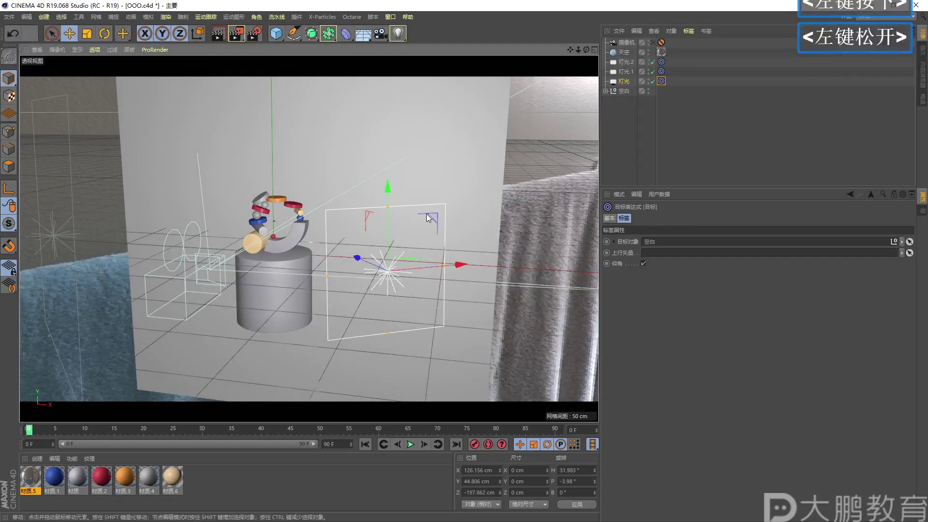
pyautogui.hotkey('ctrl', 'z')
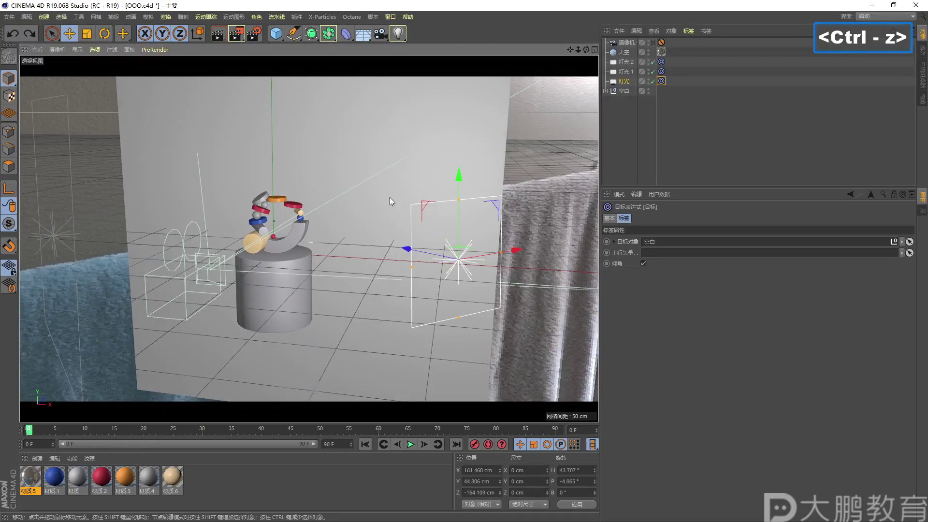
pyautogui.press('F2')
pyautogui.moveTo(429, 265)
pyautogui.mouseDown()
pyautogui.moveTo(333, 241)
pyautogui.moveTo(316, 256)
pyautogui.mouseUp()
pyautogui.moveTo(340, 224); pyautogui.dragTo(314, 233)
pyautogui.press('Escape')
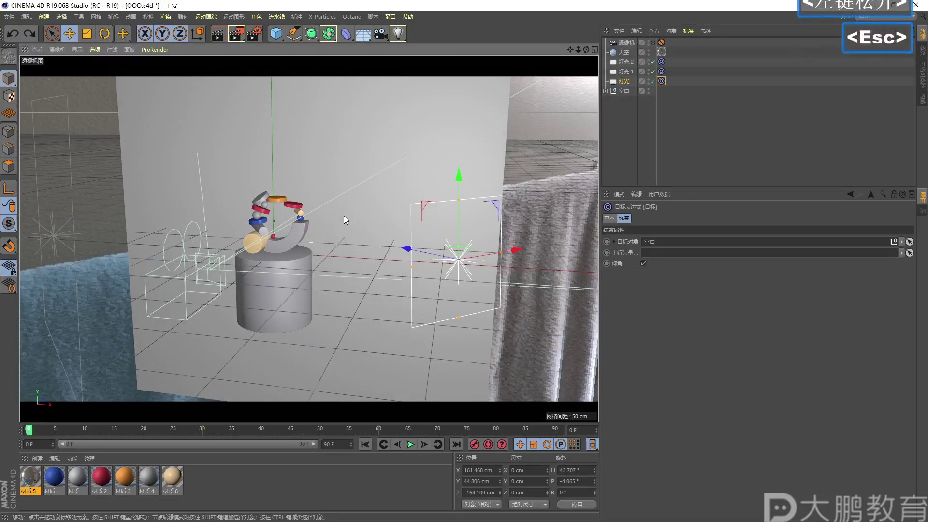
# Return to the camera's view and add a second Sky object to the scene
pyautogui.click(653, 43)
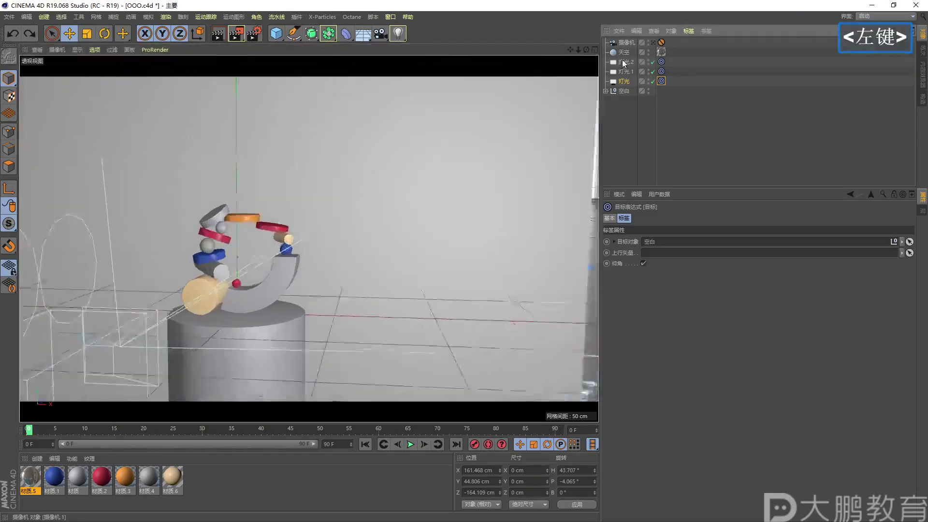
pyautogui.moveTo(362, 37); pyautogui.dragTo(385, 48)
pyautogui.click(382, 63)
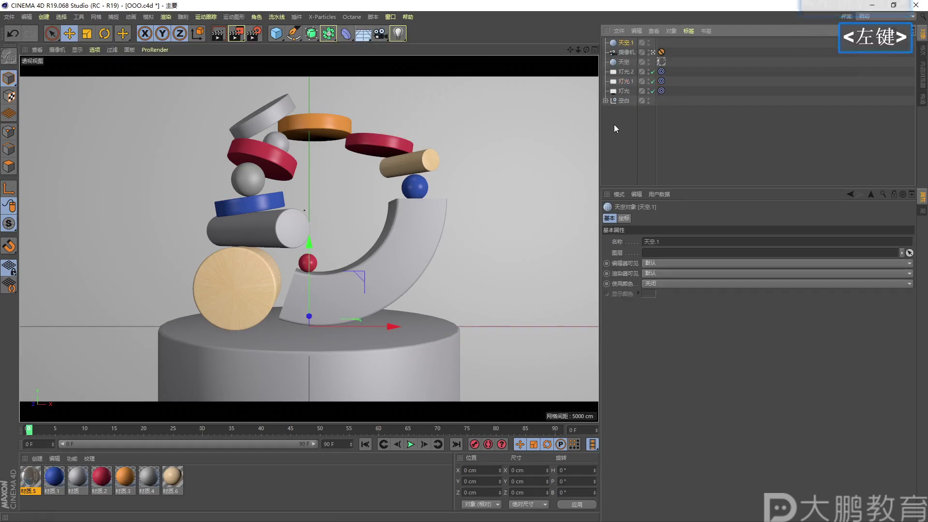
pyautogui.click(620, 42)
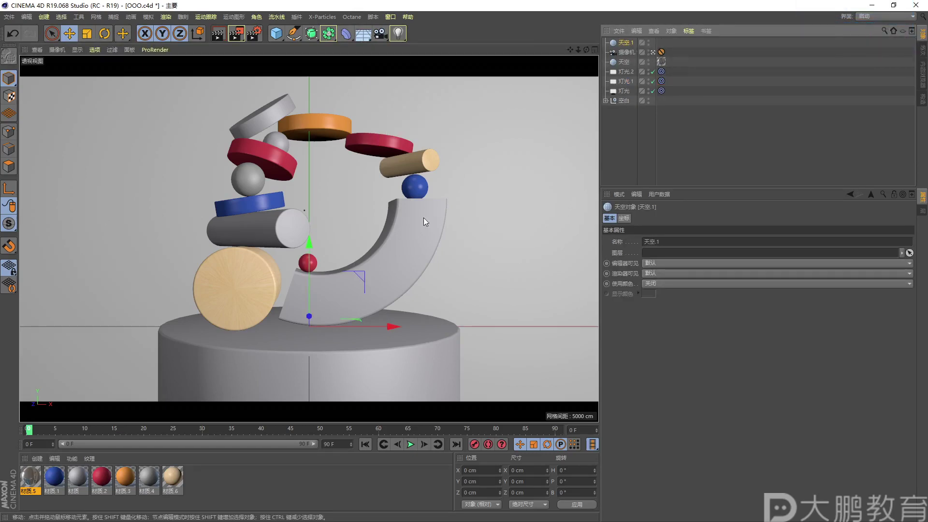
# Open the 材质.5 material for editing and show the texture settings of its luminance (发光) channel
pyautogui.doubleClick(34, 480)
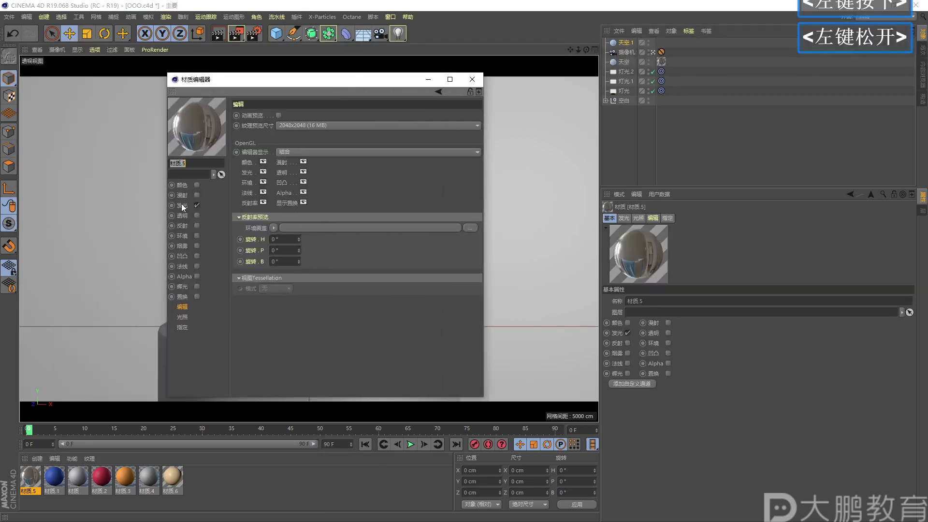
pyautogui.click(182, 206)
pyautogui.press('F2')
pyautogui.moveTo(178, 203)
pyautogui.mouseDown()
pyautogui.moveTo(217, 202)
pyautogui.moveTo(167, 187)
pyautogui.mouseUp()
pyautogui.moveTo(233, 205); pyautogui.dragTo(229, 199)
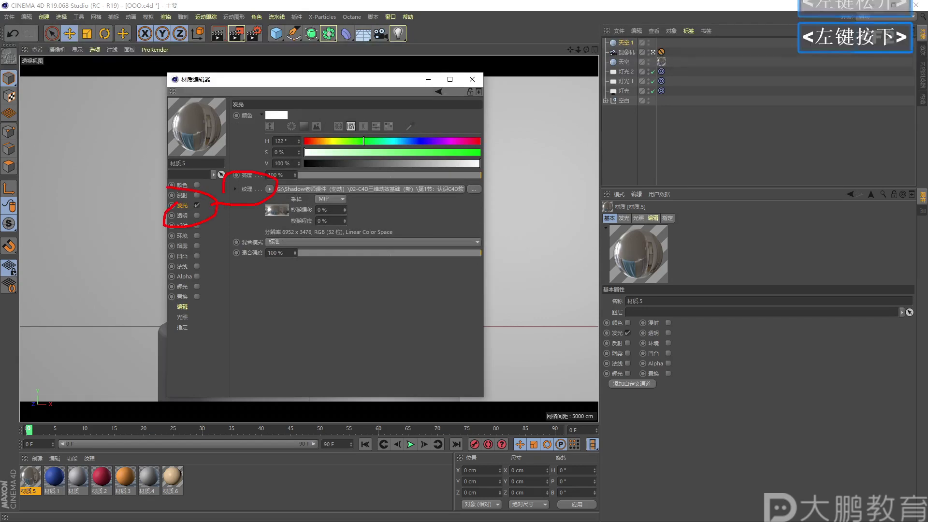
pyautogui.press('Escape')
# Load canada_montreal_pierre_bathroom.exr from the tex folder as the luminance texture and close the material editor
pyautogui.click(473, 190)
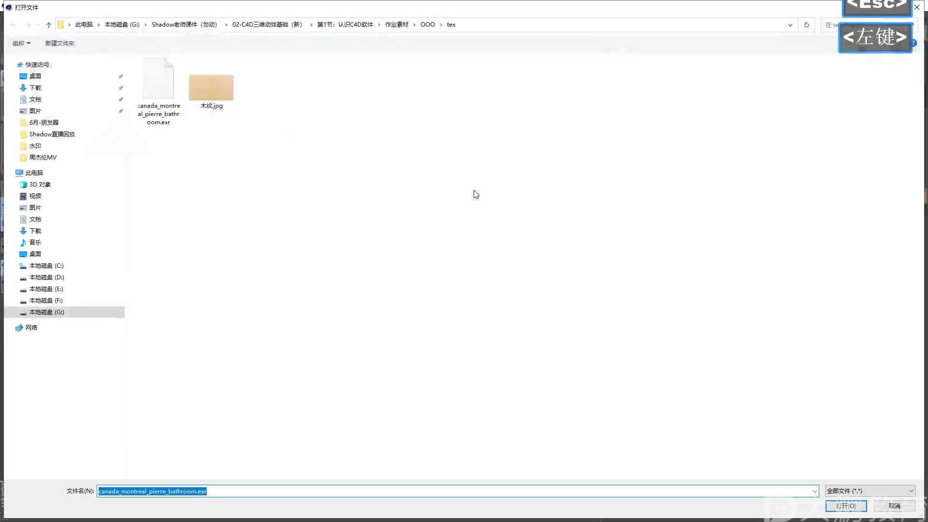
pyautogui.press('F2')
pyautogui.moveTo(130, 83); pyautogui.dragTo(131, 102)
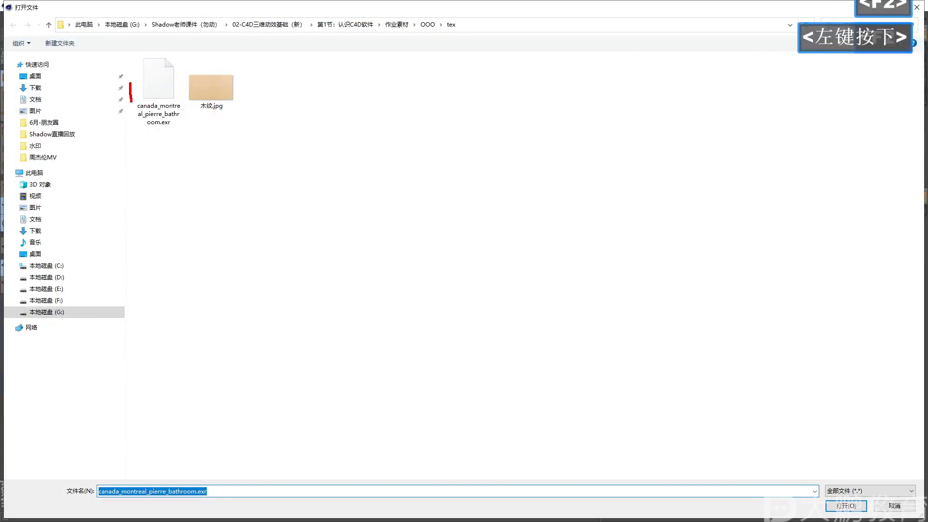
pyautogui.moveTo(148, 61); pyautogui.dragTo(146, 62)
pyautogui.press('Escape')
pyautogui.click(302, 153)
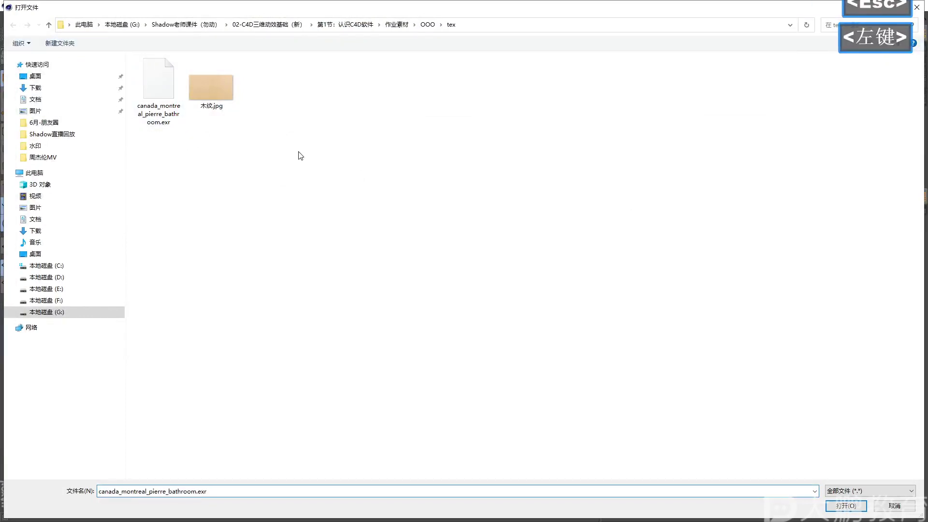
pyautogui.click(847, 505)
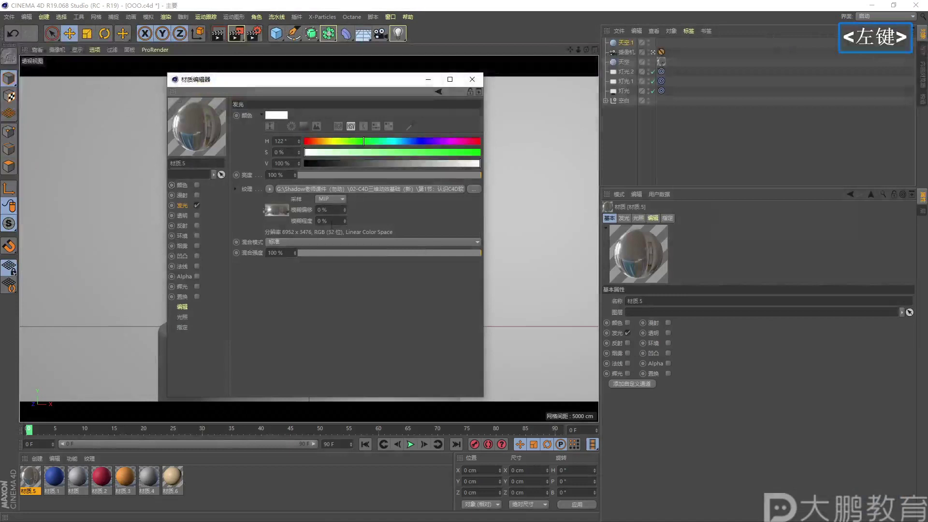
pyautogui.click(472, 79)
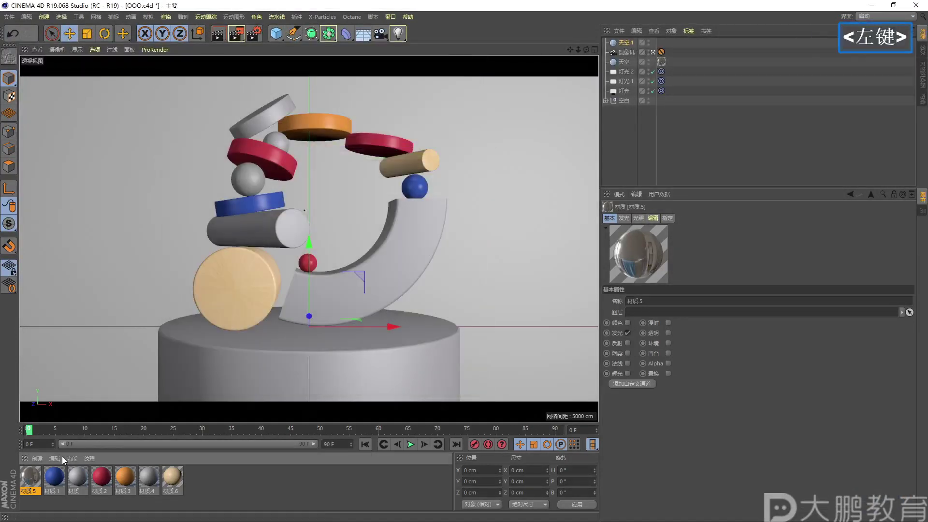
# Apply the 材质.5 material to the 天空.1 sky object
pyautogui.moveTo(36, 477); pyautogui.dragTo(427, 215)
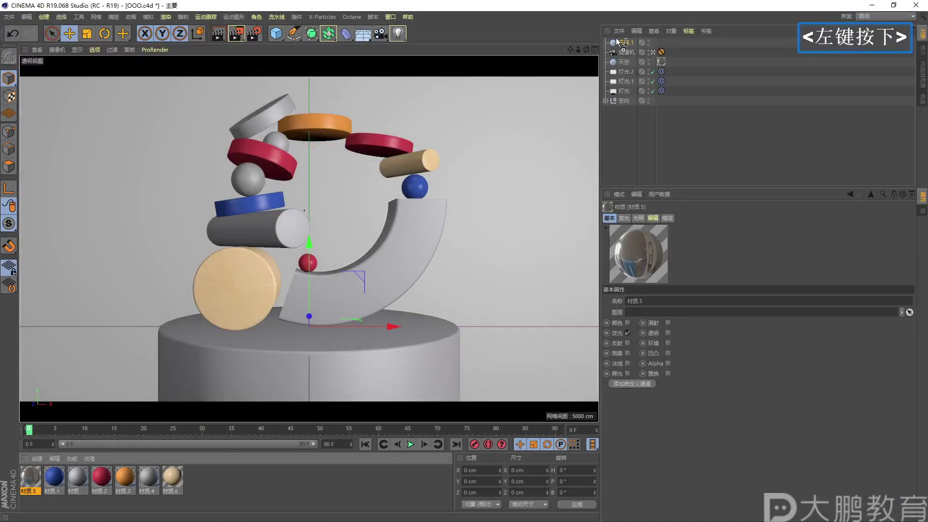
pyautogui.moveTo(618, 42); pyautogui.dragTo(619, 42)
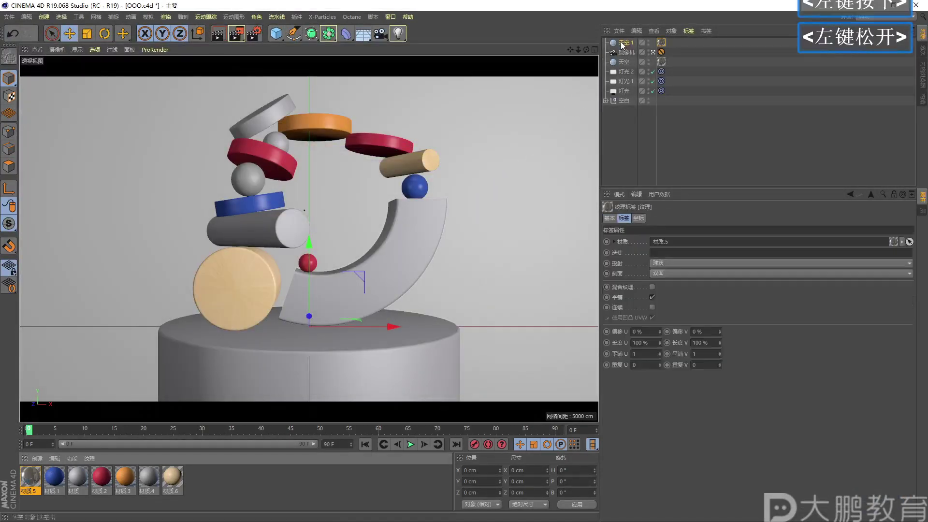
# Leave the camera's view and inspect the bathroom HDR environment around the scene from several angles
pyautogui.click(653, 53)
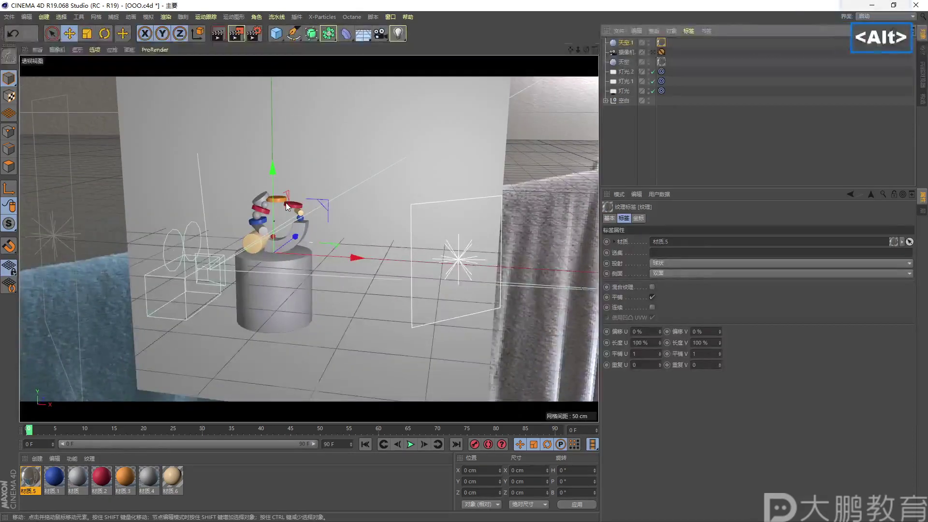
pyautogui.keyDown('alt'); pyautogui.moveTo(287, 207); pyautogui.dragTo(312, 198, button='right'); pyautogui.keyUp('alt')
pyautogui.keyDown('alt'); pyautogui.moveTo(312, 198); pyautogui.dragTo(279, 221); pyautogui.keyUp('alt')
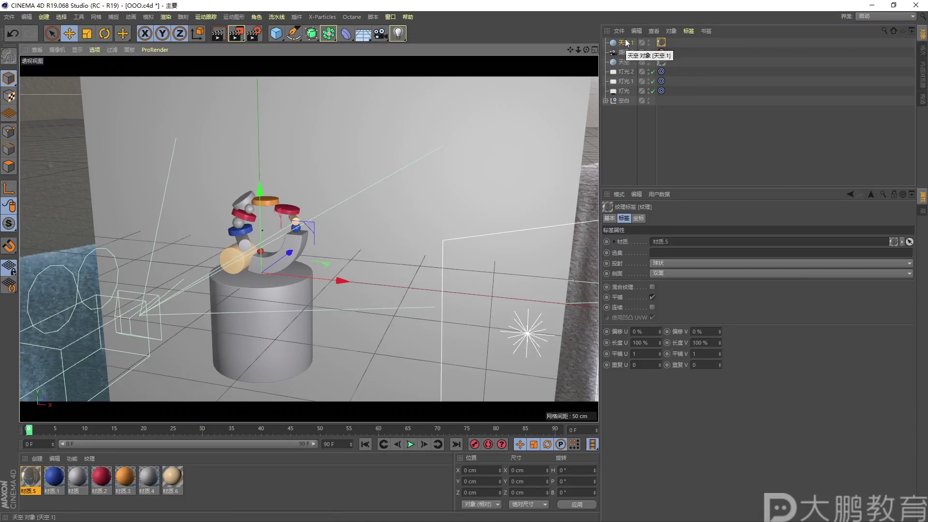
pyautogui.keyDown('alt'); pyautogui.moveTo(329, 222); pyautogui.dragTo(326, 219); pyautogui.keyUp('alt')
pyautogui.keyDown('alt'); pyautogui.moveTo(325, 219); pyautogui.dragTo(293, 248, button='right'); pyautogui.keyUp('alt')
pyautogui.keyDown('alt'); pyautogui.moveTo(293, 249); pyautogui.dragTo(270, 124); pyautogui.keyUp('alt')
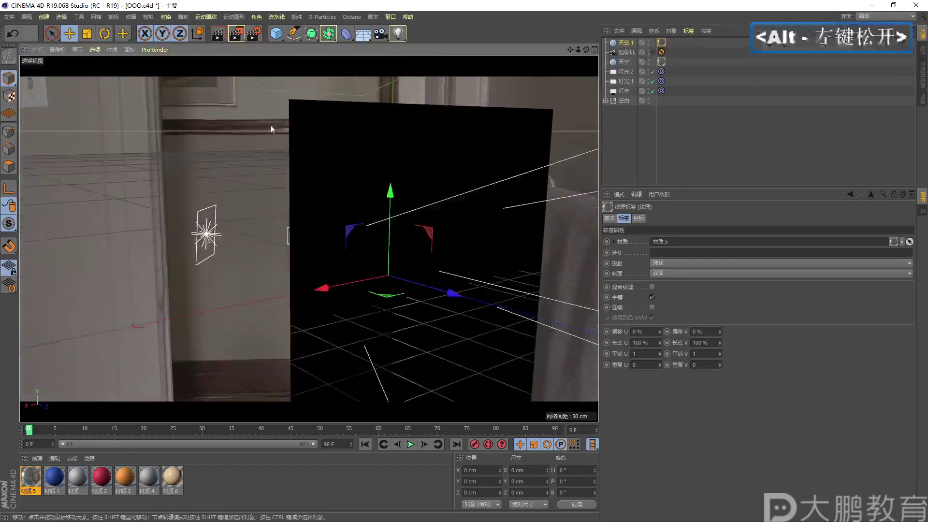
pyautogui.keyDown('alt'); pyautogui.moveTo(201, 244); pyautogui.dragTo(502, 220); pyautogui.keyUp('alt')
pyautogui.keyDown('alt'); pyautogui.moveTo(325, 179); pyautogui.dragTo(341, 157); pyautogui.keyUp('alt')
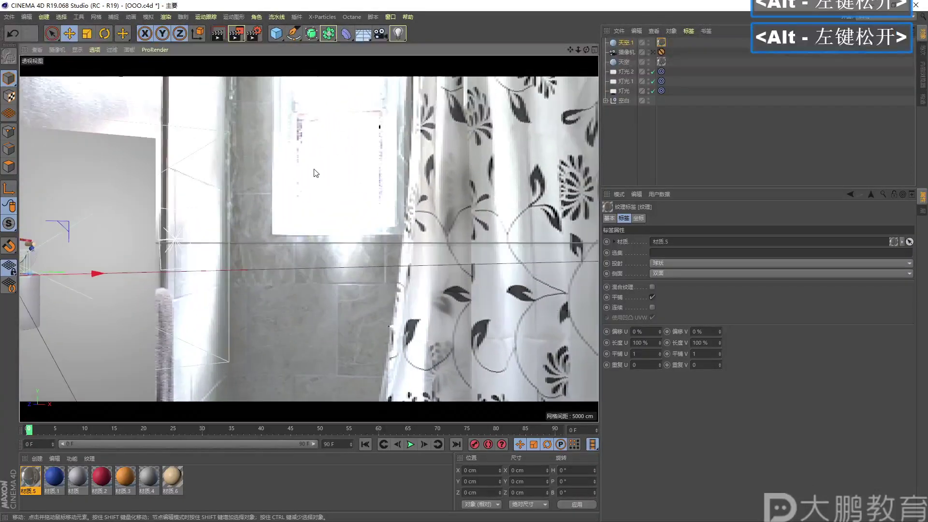
pyautogui.keyDown('alt'); pyautogui.moveTo(311, 170); pyautogui.dragTo(270, 174, button='right'); pyautogui.keyUp('alt')
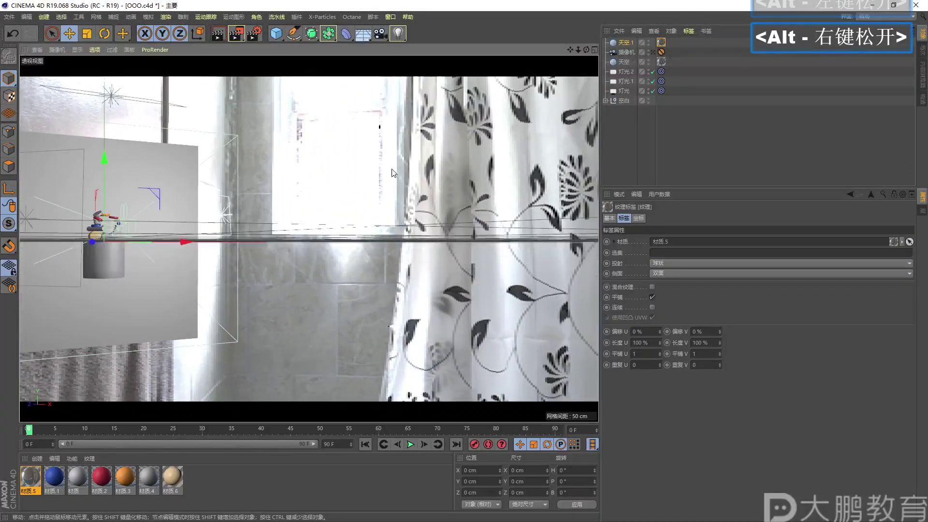
# Return to the camera's view and render the scene with the HDR sky to the Picture Viewer
pyautogui.click(652, 52)
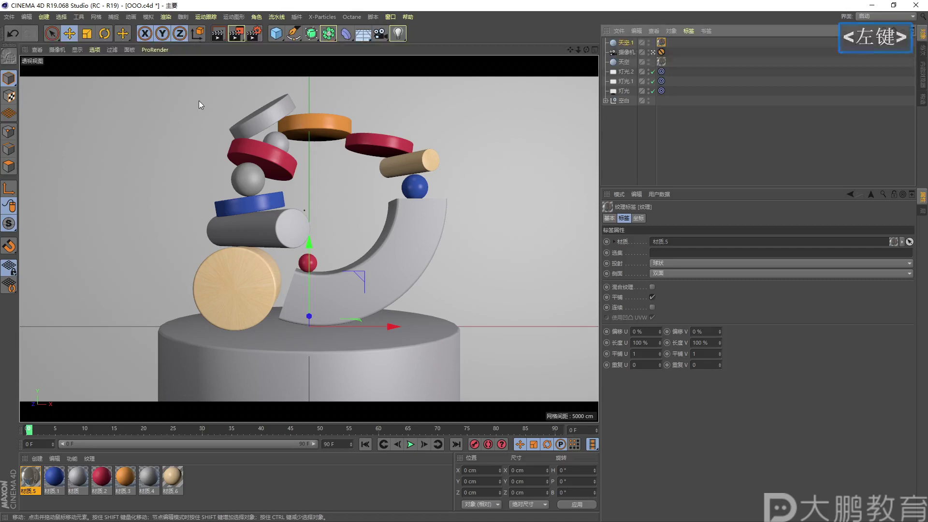
pyautogui.click(234, 35)
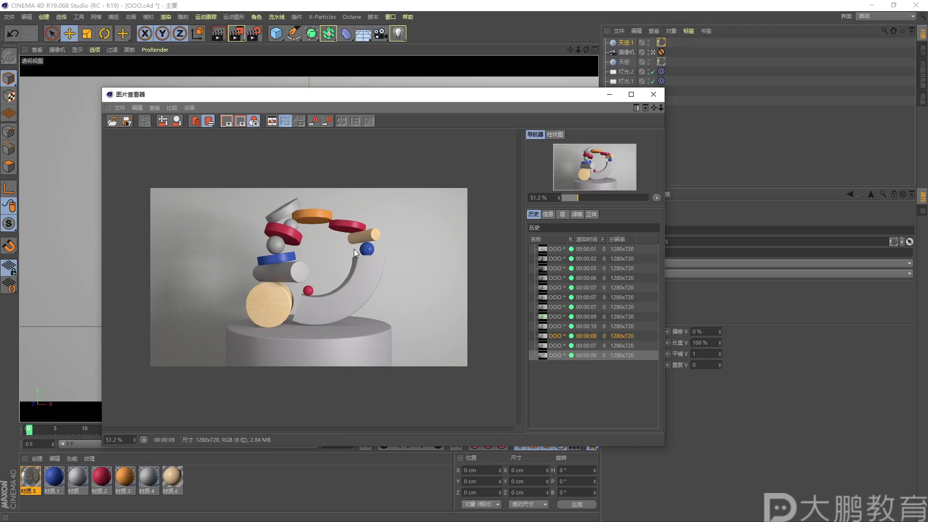
# Leave the camera's view, select the 天空.1 sky object, and show its coordinate settings
pyautogui.click(652, 52)
pyautogui.keyDown('alt'); pyautogui.moveTo(123, 288); pyautogui.dragTo(112, 294, button='right'); pyautogui.keyUp('alt')
pyautogui.keyDown('alt'); pyautogui.moveTo(112, 294); pyautogui.dragTo(80, 296); pyautogui.keyUp('alt')
pyautogui.keyDown('alt'); pyautogui.moveTo(80, 296); pyautogui.dragTo(207, 285, button='middle'); pyautogui.keyUp('alt')
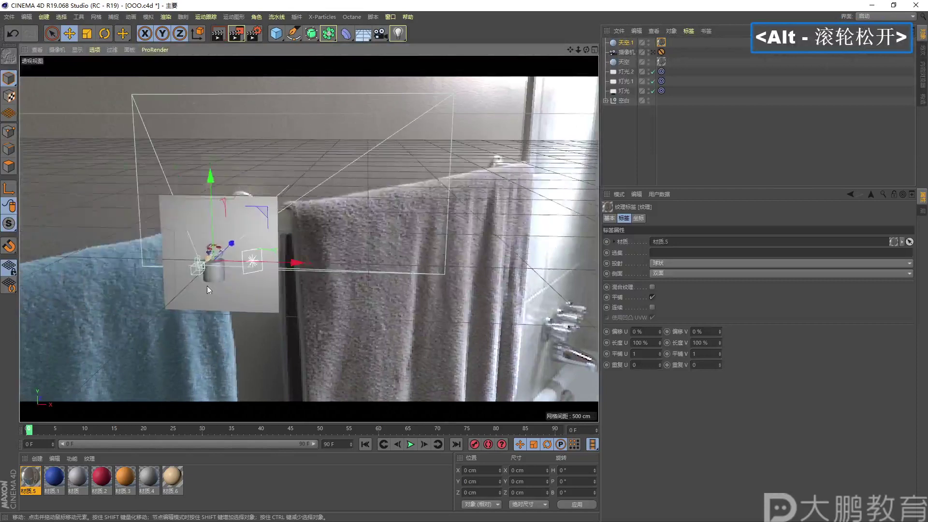
pyautogui.click(616, 101)
pyautogui.keyDown('alt'); pyautogui.moveTo(165, 237); pyautogui.dragTo(198, 246); pyautogui.keyUp('alt')
pyautogui.click(513, 110)
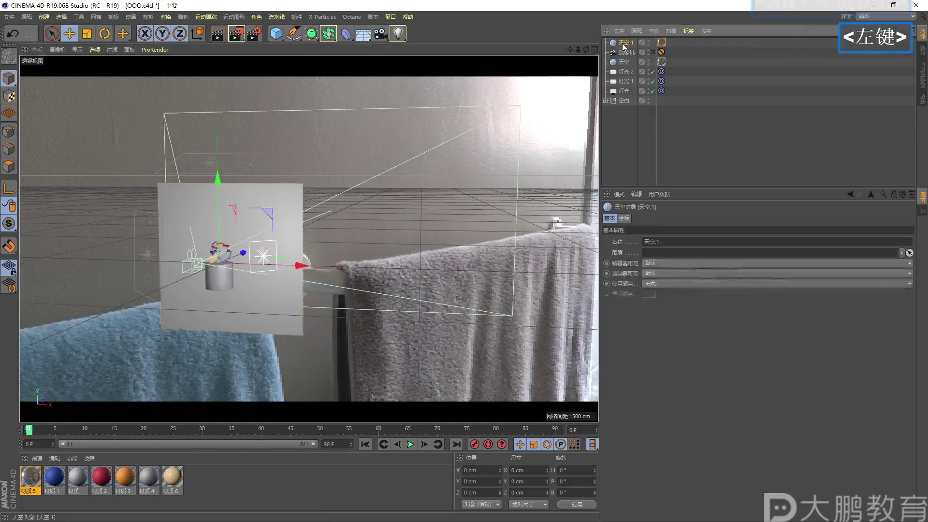
pyautogui.keyDown('alt'); pyautogui.moveTo(314, 192); pyautogui.dragTo(285, 195); pyautogui.keyUp('alt')
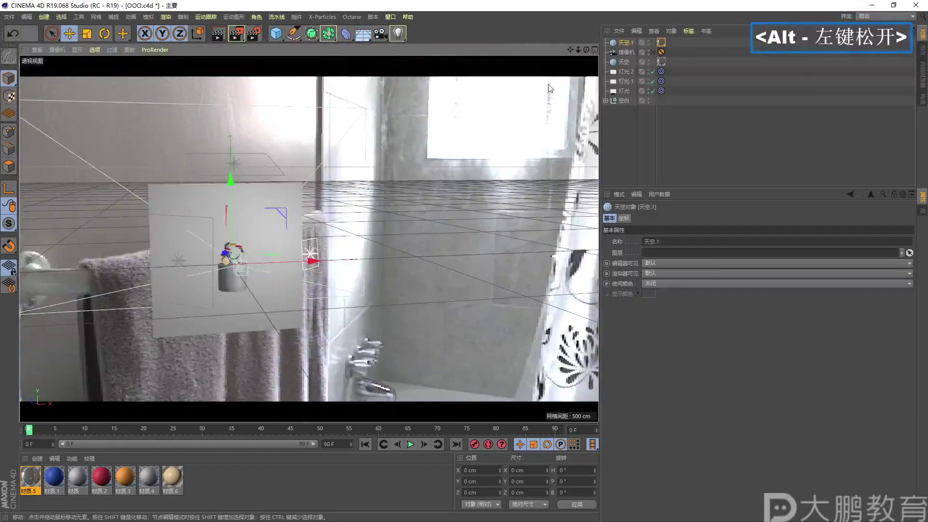
pyautogui.click(624, 219)
# Try a 1° pitch rotation (R.P) on the 天空.1 sky and reset it to 0°
pyautogui.keyDown('alt'); pyautogui.moveTo(375, 246); pyautogui.dragTo(325, 258, button='right'); pyautogui.keyUp('alt')
pyautogui.keyDown('alt'); pyautogui.moveTo(346, 251); pyautogui.dragTo(395, 242, button='middle'); pyautogui.keyUp('alt')
pyautogui.keyDown('alt'); pyautogui.moveTo(429, 235); pyautogui.dragTo(442, 224); pyautogui.keyUp('alt')
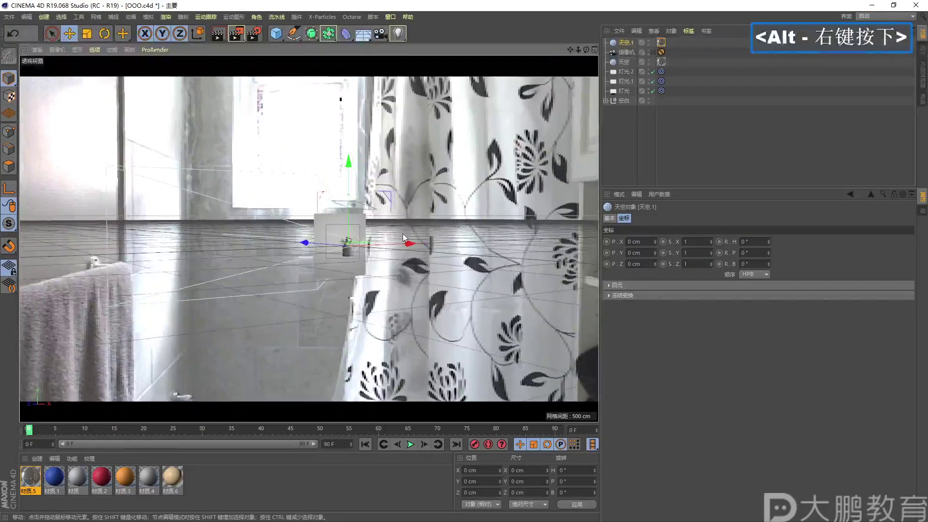
pyautogui.keyDown('alt'); pyautogui.moveTo(402, 234); pyautogui.dragTo(439, 229, button='right'); pyautogui.keyUp('alt')
pyautogui.keyDown('alt'); pyautogui.moveTo(439, 228); pyautogui.dragTo(407, 238, button='middle'); pyautogui.keyUp('alt')
pyautogui.keyDown('alt'); pyautogui.moveTo(408, 237); pyautogui.dragTo(384, 241); pyautogui.keyUp('alt')
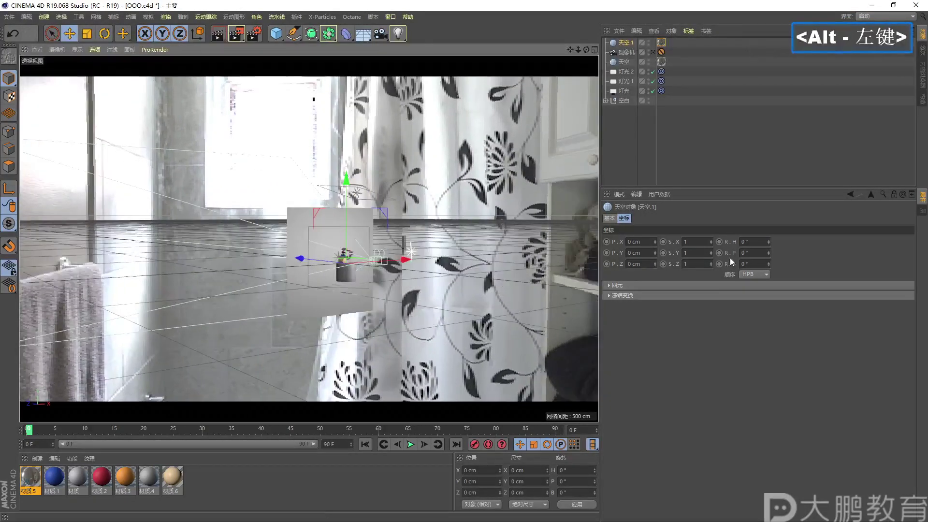
pyautogui.click(768, 252)
pyautogui.hotkey('ctrl', 'shift', 'z')
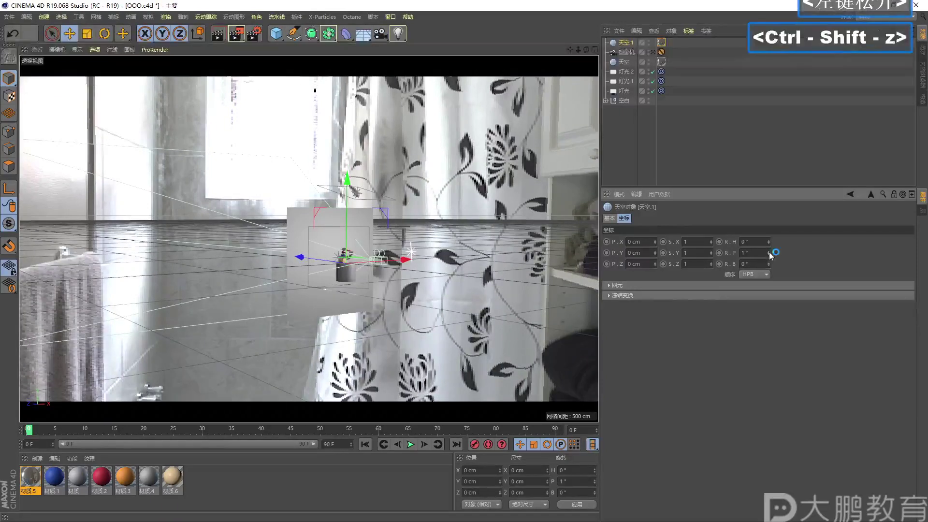
pyautogui.click(754, 252)
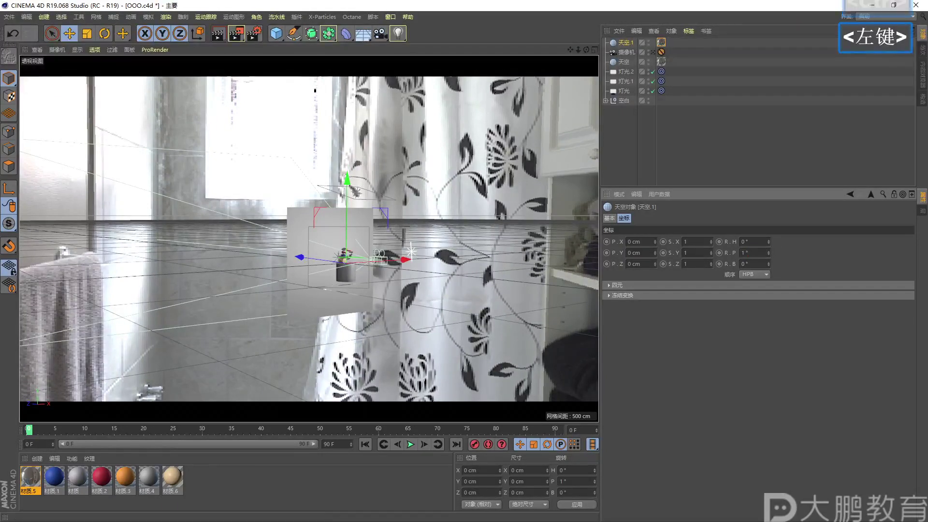
pyautogui.click(864, 256)
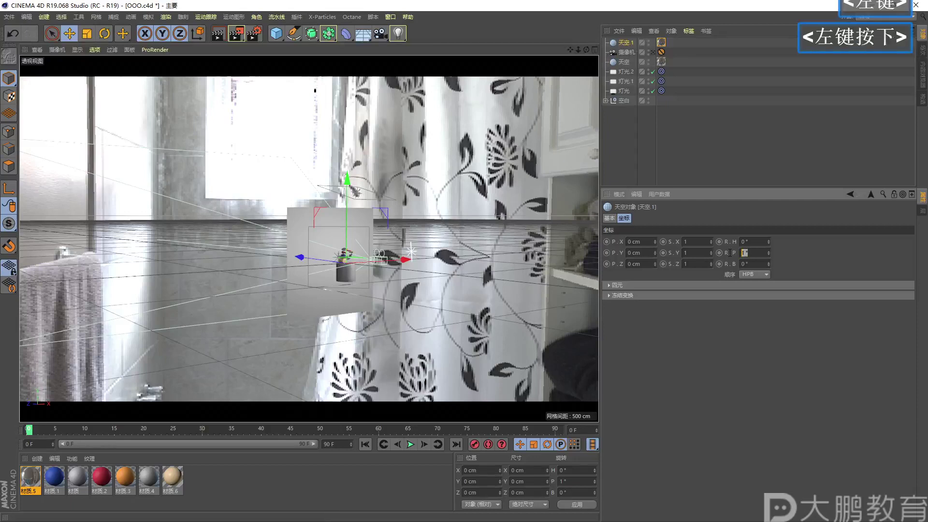
pyautogui.write('0')
pyautogui.click(862, 254)
# Set the 天空.1 sky's heading rotation (R.H) to 200° to change where the bathroom window faces
pyautogui.moveTo(768, 241); pyautogui.dragTo(768, 242)
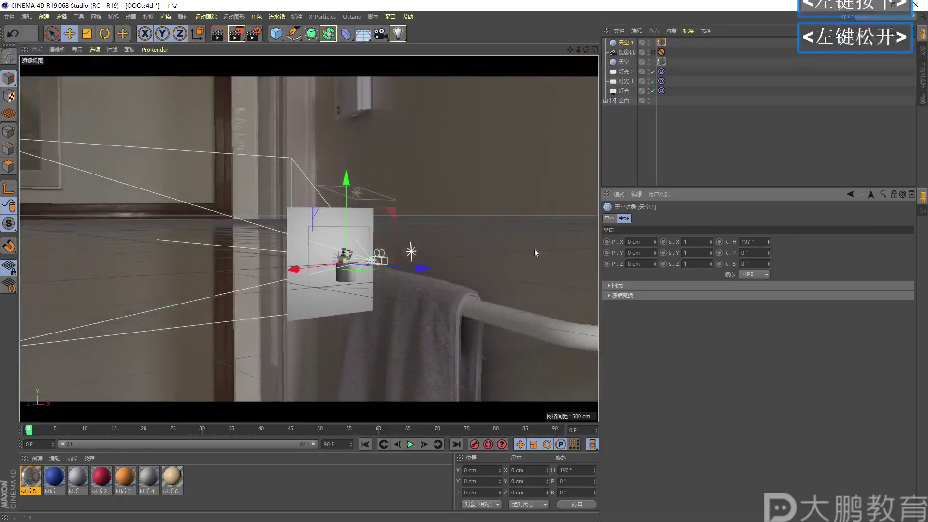
pyautogui.keyDown('alt'); pyautogui.moveTo(365, 286); pyautogui.dragTo(73, 294); pyautogui.keyUp('alt')
pyautogui.keyDown('alt'); pyautogui.moveTo(292, 296); pyautogui.dragTo(315, 296, button='right'); pyautogui.keyUp('alt')
pyautogui.keyDown('alt'); pyautogui.moveTo(316, 296); pyautogui.dragTo(272, 242, button='middle'); pyautogui.keyUp('alt')
pyautogui.keyDown('alt'); pyautogui.moveTo(272, 242); pyautogui.dragTo(242, 252); pyautogui.keyUp('alt')
pyautogui.keyDown('alt'); pyautogui.moveTo(241, 251); pyautogui.dragTo(249, 265, button='right'); pyautogui.keyUp('alt')
pyautogui.keyDown('alt'); pyautogui.moveTo(250, 265); pyautogui.dragTo(252, 251); pyautogui.keyUp('alt')
pyautogui.doubleClick(768, 240)
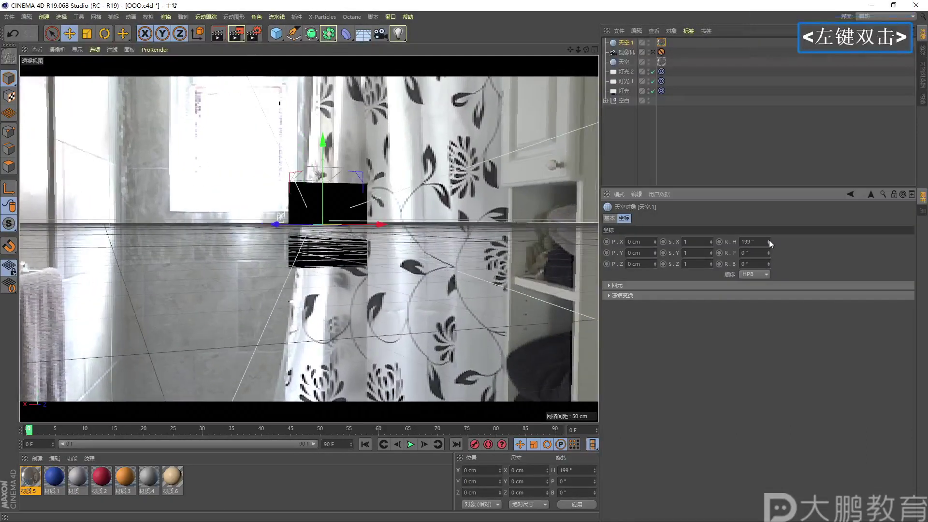
pyautogui.click(769, 241)
# Examine where the bright window of the rotated sky sits relative to the backdrop, shapes, and camera
pyautogui.keyDown('alt'); pyautogui.moveTo(294, 225); pyautogui.dragTo(319, 234); pyautogui.keyUp('alt')
pyautogui.keyDown('alt'); pyautogui.moveTo(320, 234); pyautogui.dragTo(341, 247, button='middle'); pyautogui.keyUp('alt')
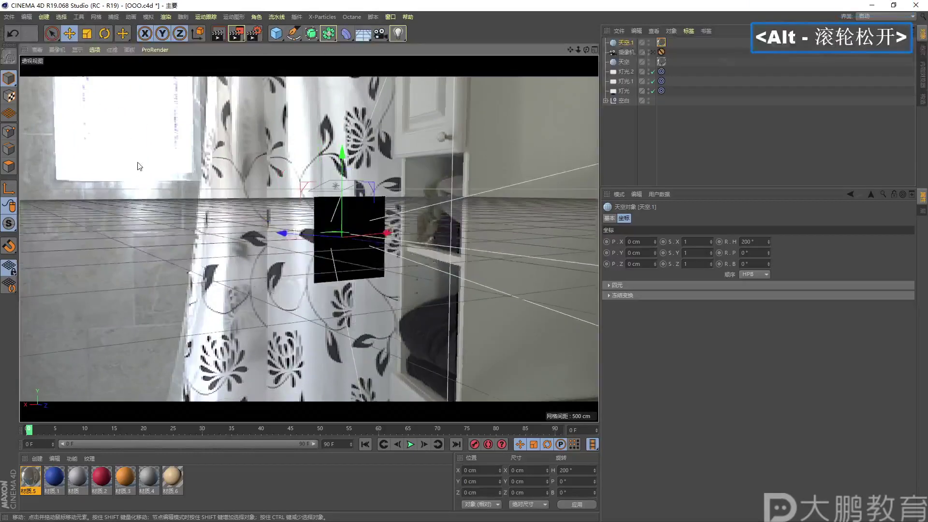
pyautogui.moveTo(106, 124); pyautogui.dragTo(88, 108)
pyautogui.press('F2')
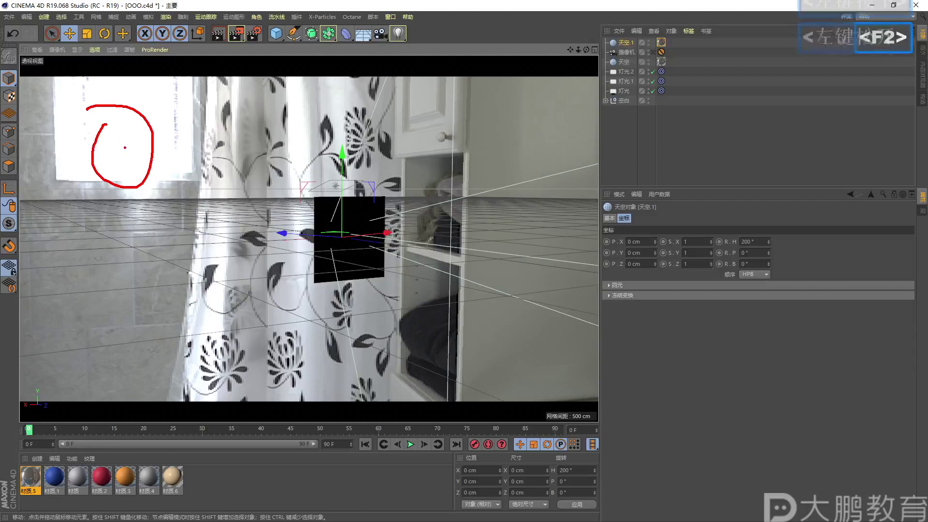
pyautogui.moveTo(134, 160); pyautogui.dragTo(235, 193)
pyautogui.moveTo(289, 222)
pyautogui.mouseDown()
pyautogui.moveTo(281, 233)
pyautogui.moveTo(314, 251)
pyautogui.moveTo(364, 251)
pyautogui.mouseUp()
pyautogui.press('Escape')
pyautogui.keyDown('alt'); pyautogui.moveTo(363, 250); pyautogui.dragTo(280, 218, button='right'); pyautogui.keyUp('alt')
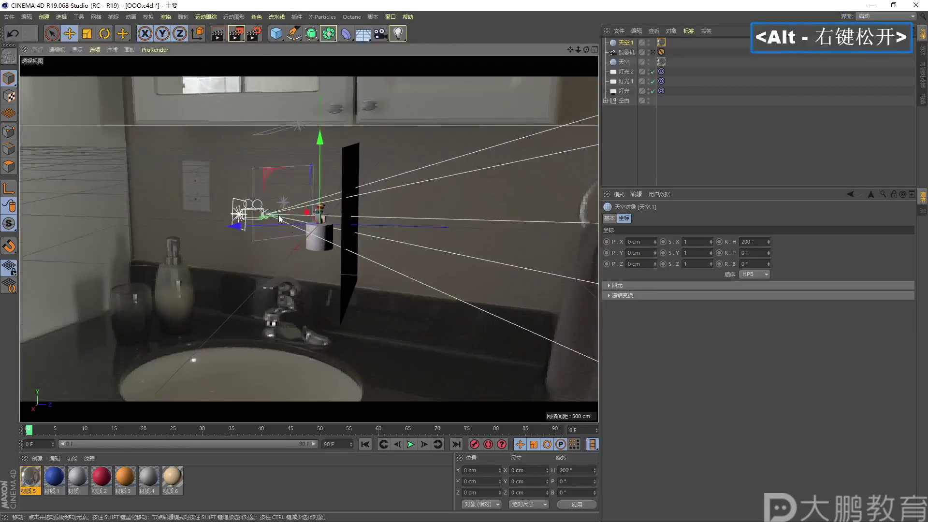
pyautogui.keyDown('alt'); pyautogui.moveTo(261, 217); pyautogui.dragTo(382, 229); pyautogui.keyUp('alt')
pyautogui.keyDown('alt'); pyautogui.moveTo(382, 229); pyautogui.dragTo(477, 130, button='right'); pyautogui.keyUp('alt')
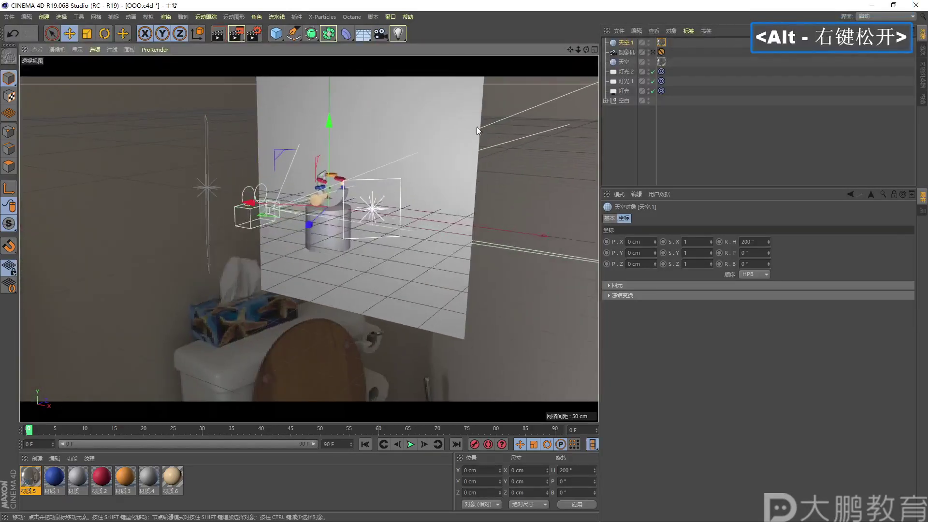
# Return to the camera's view and render the scene with the rotated sky to the Picture Viewer
pyautogui.click(652, 52)
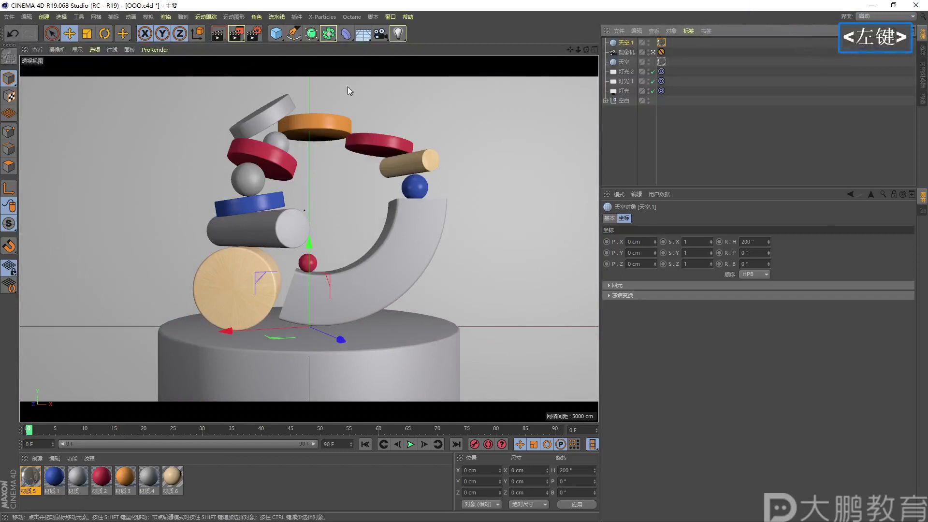
pyautogui.click(237, 34)
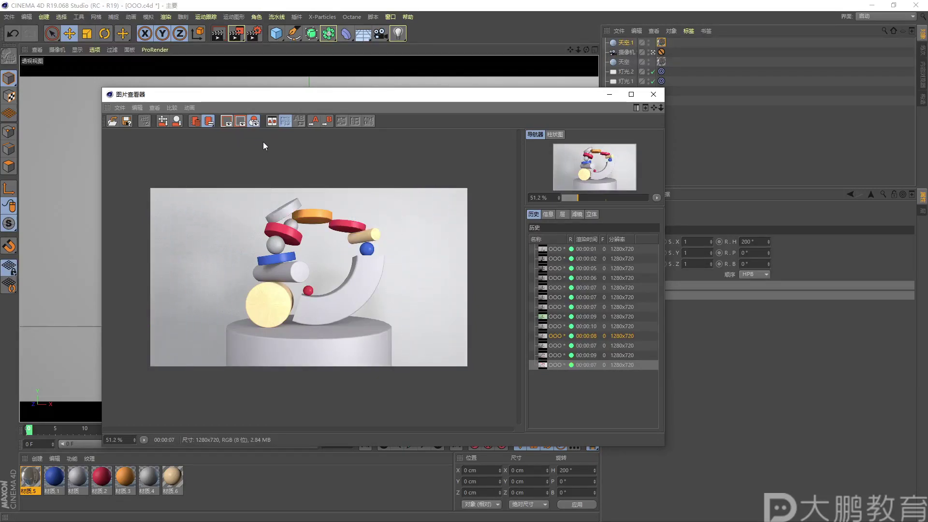
# Compare the last two renders in the Picture Viewer history and close the viewer
pyautogui.click(559, 355)
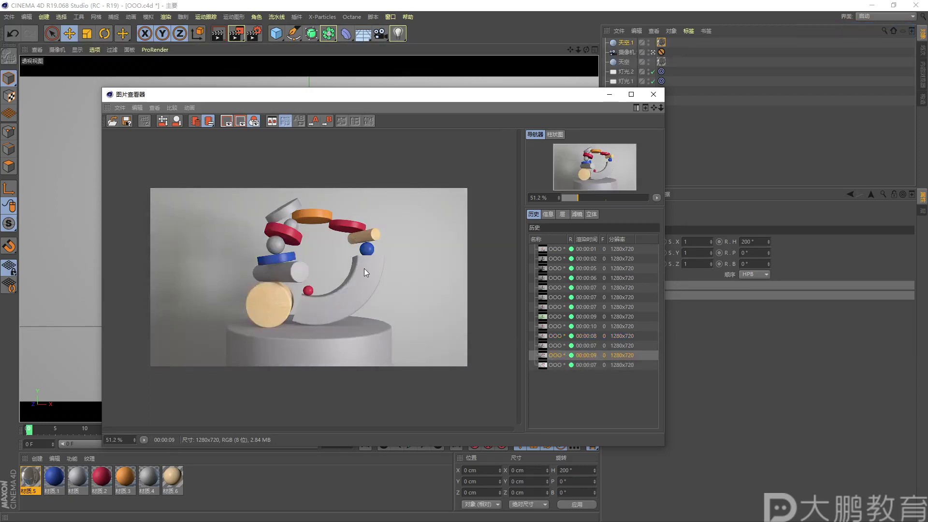
pyautogui.click(557, 364)
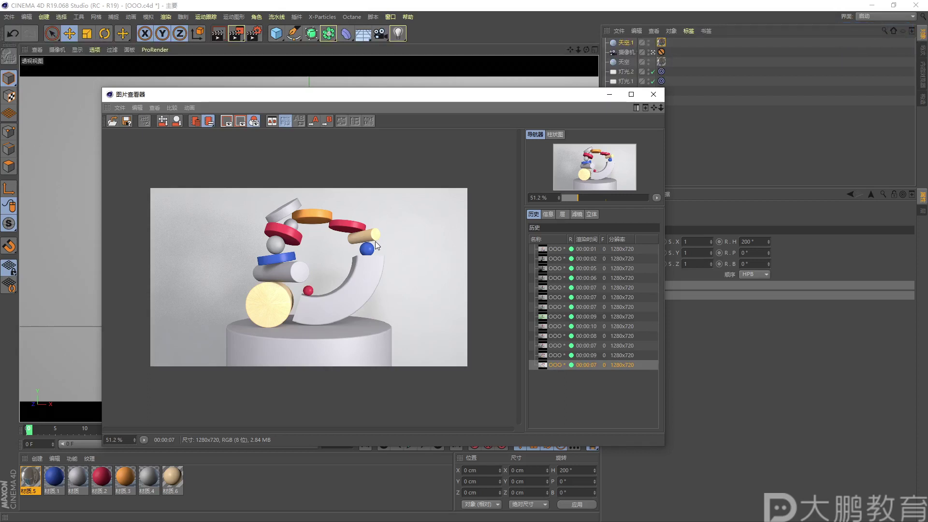
pyautogui.press('F2')
pyautogui.moveTo(409, 213)
pyautogui.mouseDown()
pyautogui.moveTo(411, 235)
pyautogui.moveTo(422, 207)
pyautogui.mouseUp()
pyautogui.click(430, 216)
pyautogui.press('Escape')
pyautogui.click(652, 94)
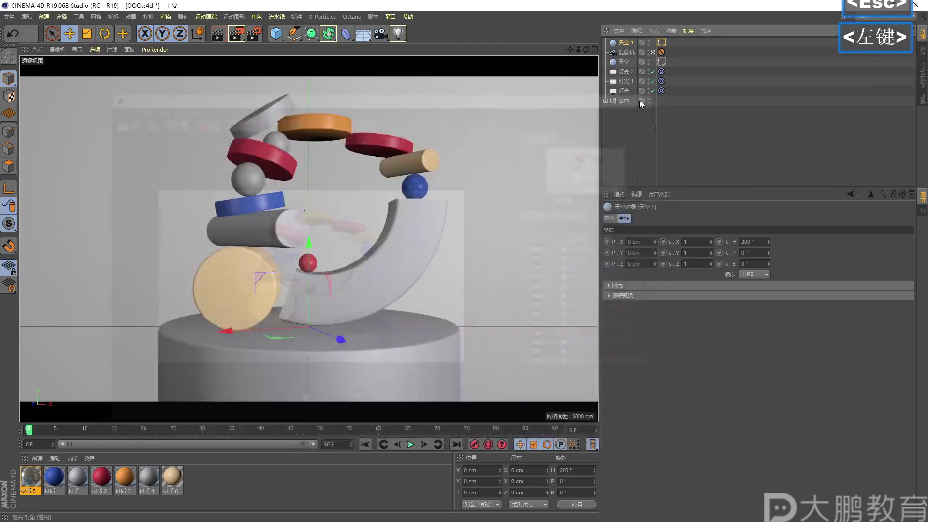
# Rotate the 天空.1 sky's heading (R.H) to 331°, checking the window's position from outside the camera's view
pyautogui.click(626, 44)
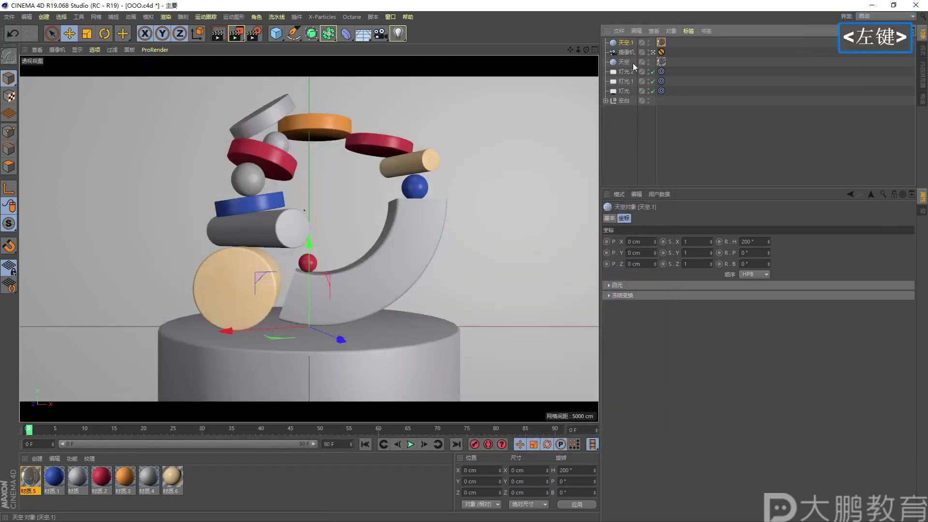
pyautogui.moveTo(769, 241); pyautogui.dragTo(694, 116)
pyautogui.click(653, 53)
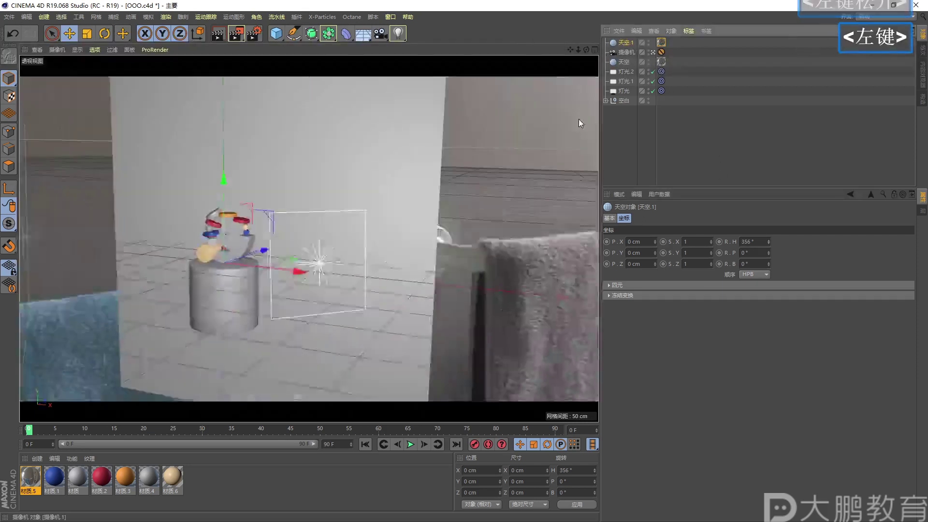
pyautogui.keyDown('alt'); pyautogui.moveTo(354, 245); pyautogui.dragTo(486, 227); pyautogui.keyUp('alt')
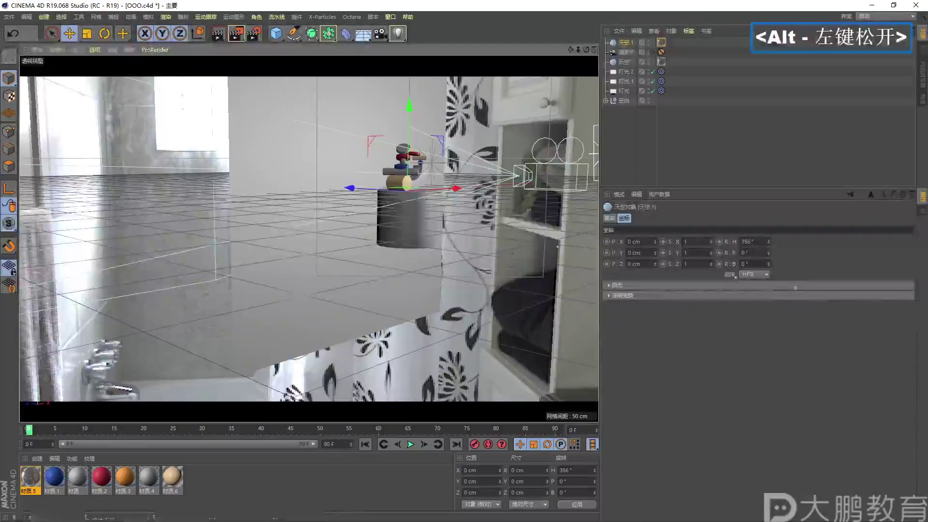
pyautogui.moveTo(769, 241); pyautogui.dragTo(771, 235)
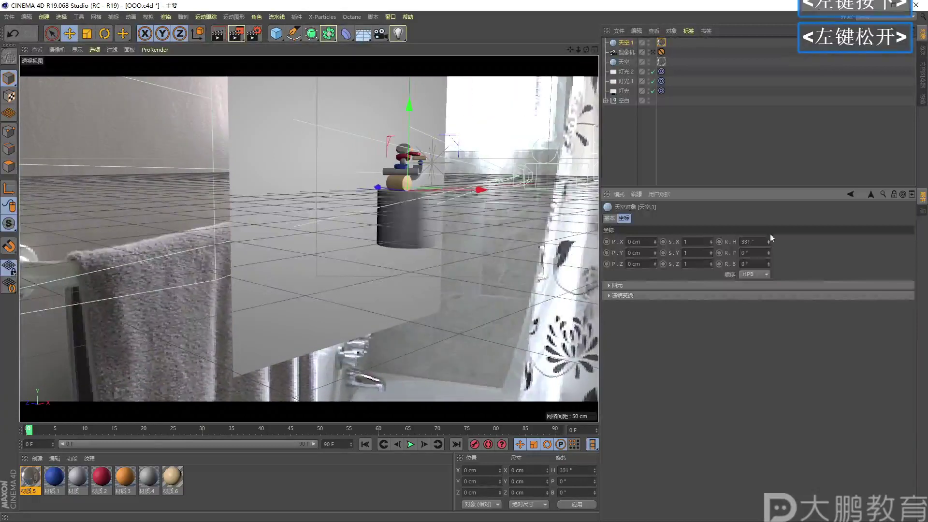
# Render the 331° sky heading from the camera's view and close the Picture Viewer
pyautogui.click(653, 52)
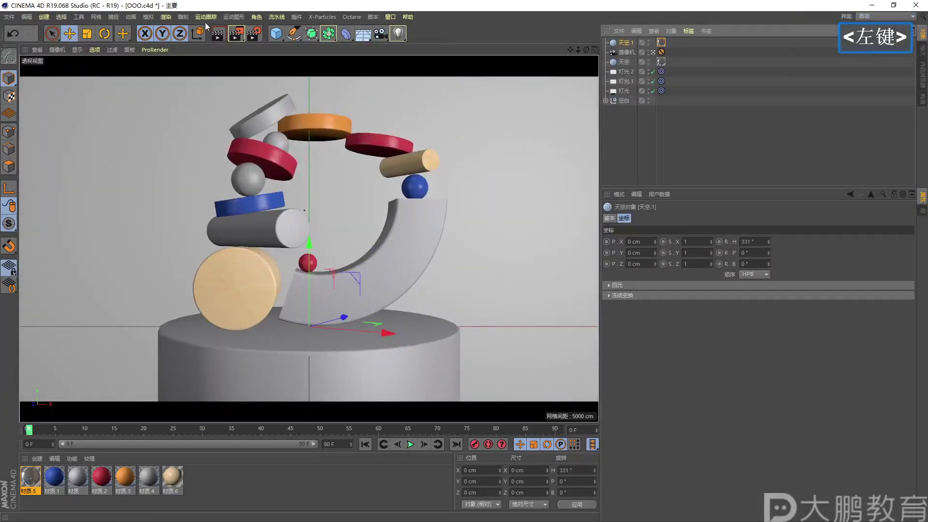
pyautogui.click(237, 34)
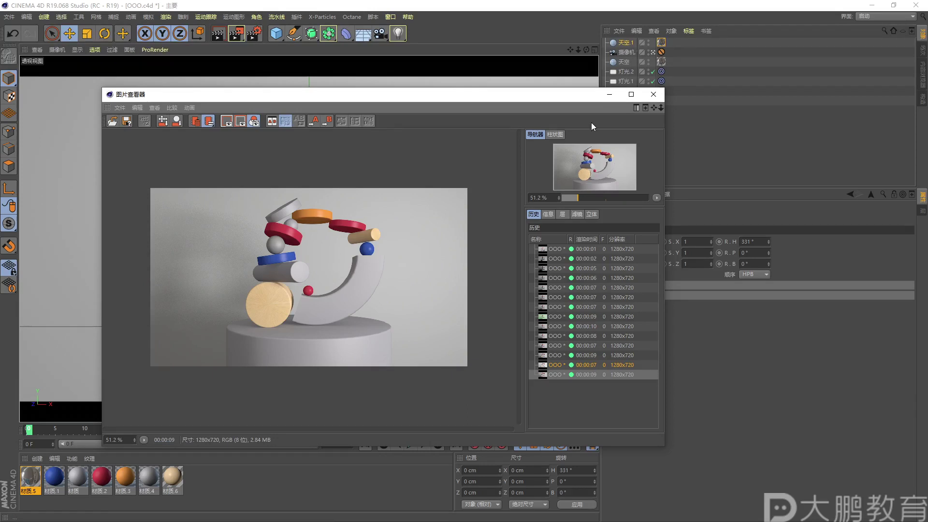
pyautogui.click(653, 95)
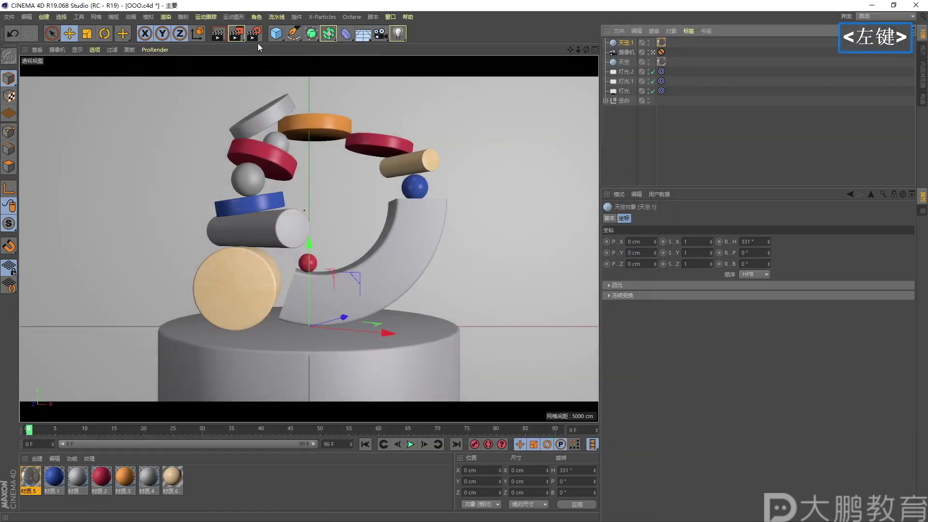
# Open the render settings and review the Global Illumination (全局光照) effect used with the 天空.1 sky
pyautogui.click(251, 35)
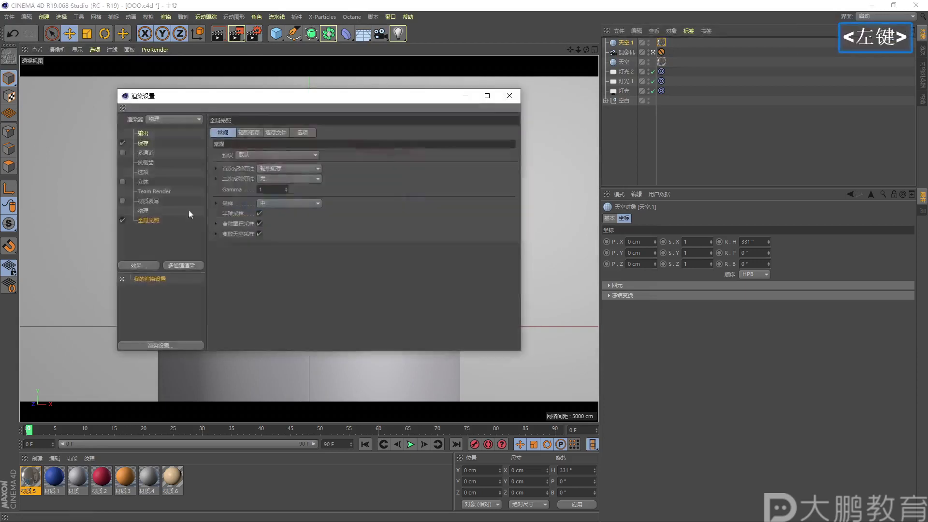
pyautogui.press('F2')
pyautogui.moveTo(119, 208)
pyautogui.mouseDown()
pyautogui.moveTo(140, 240)
pyautogui.moveTo(127, 197)
pyautogui.mouseUp()
pyautogui.press('Escape')
pyautogui.click(149, 229)
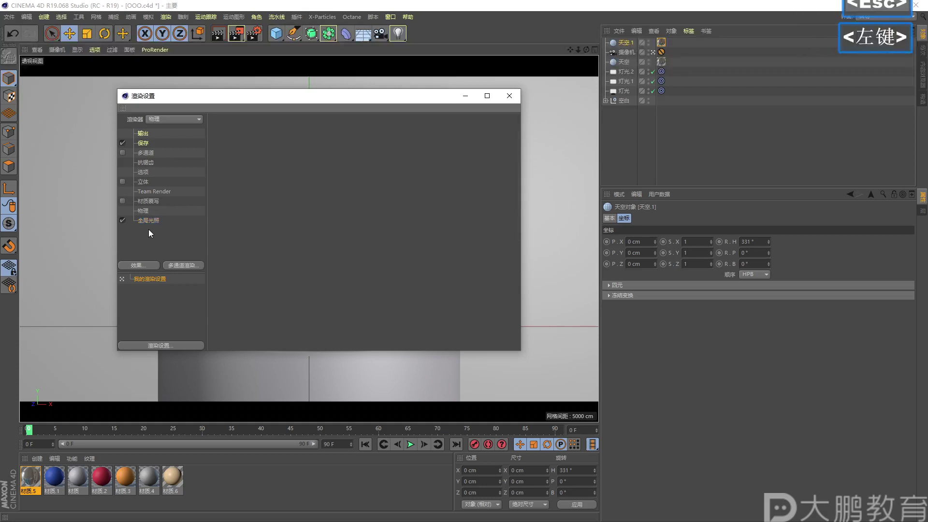
pyautogui.press('F2')
pyautogui.moveTo(622, 27); pyautogui.dragTo(360, 177)
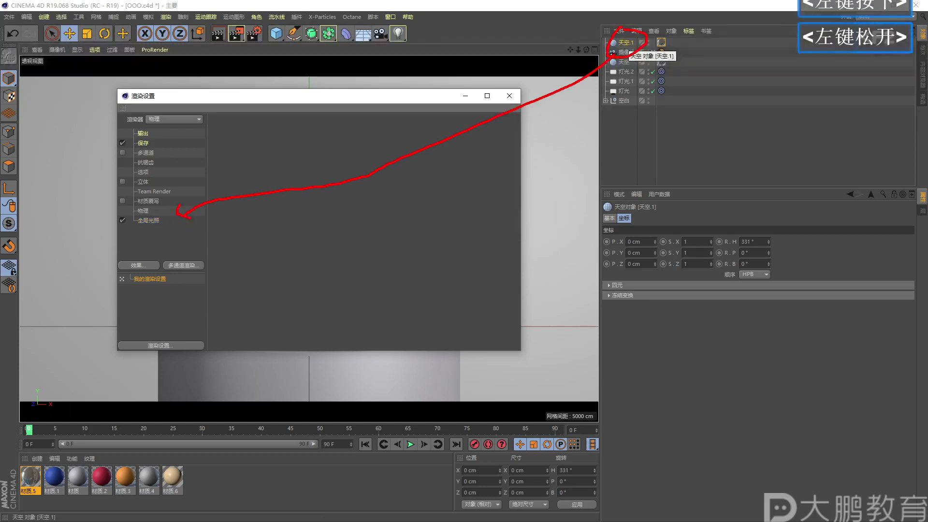
pyautogui.press('F2')
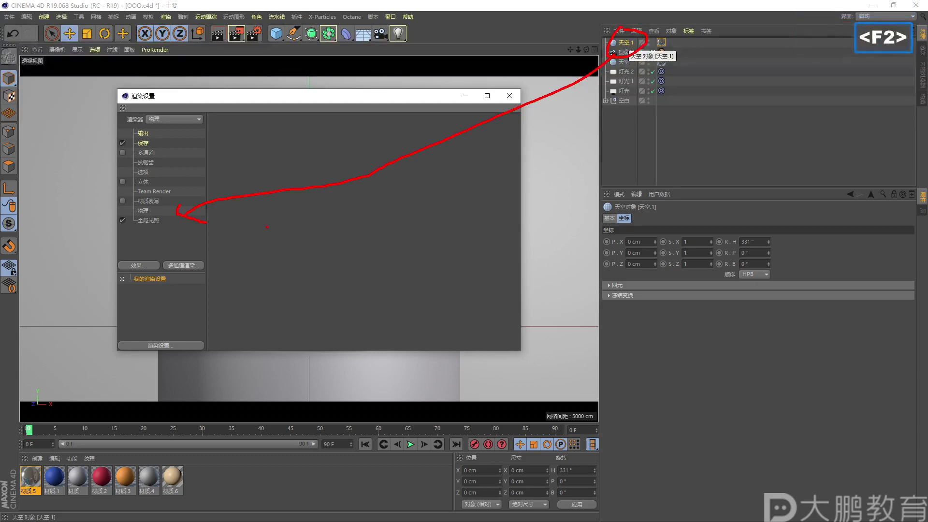
pyautogui.moveTo(153, 214)
pyautogui.mouseDown()
pyautogui.moveTo(140, 227)
pyautogui.moveTo(126, 202)
pyautogui.mouseUp()
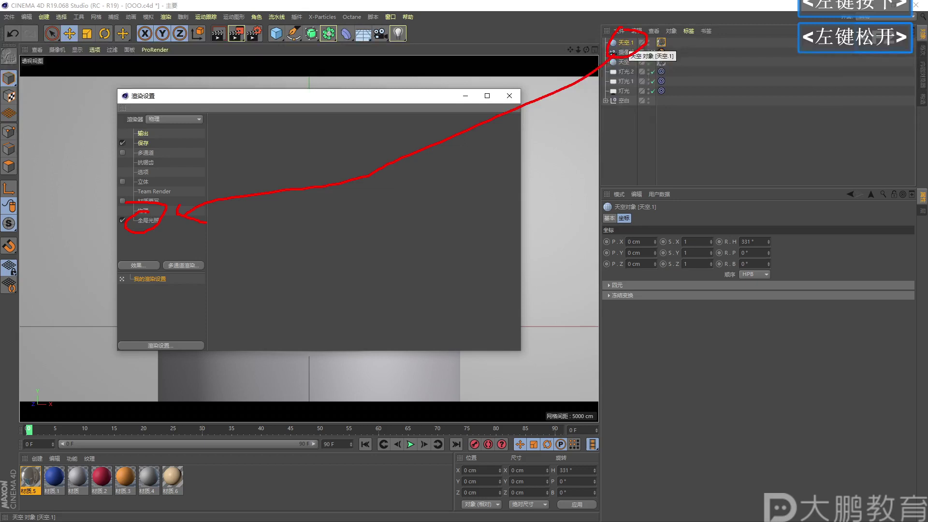
pyautogui.press('F2')
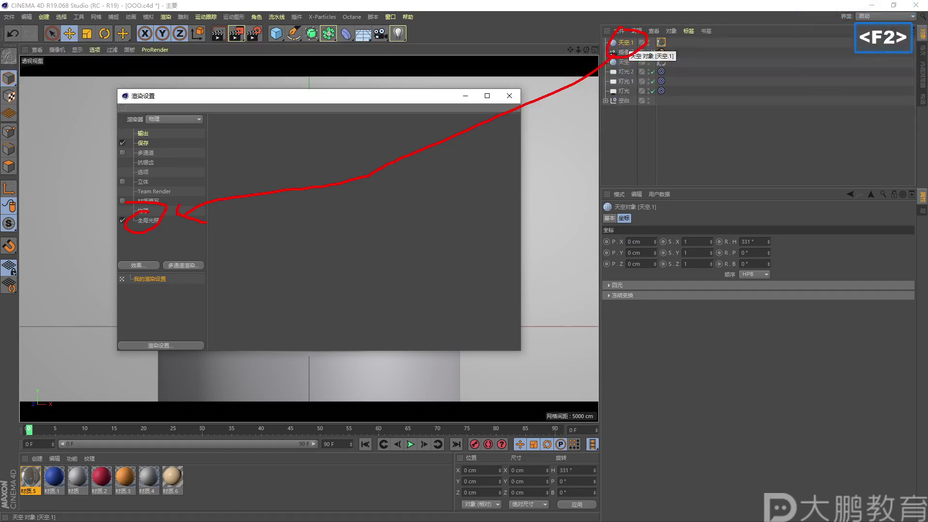
pyautogui.press('Escape')
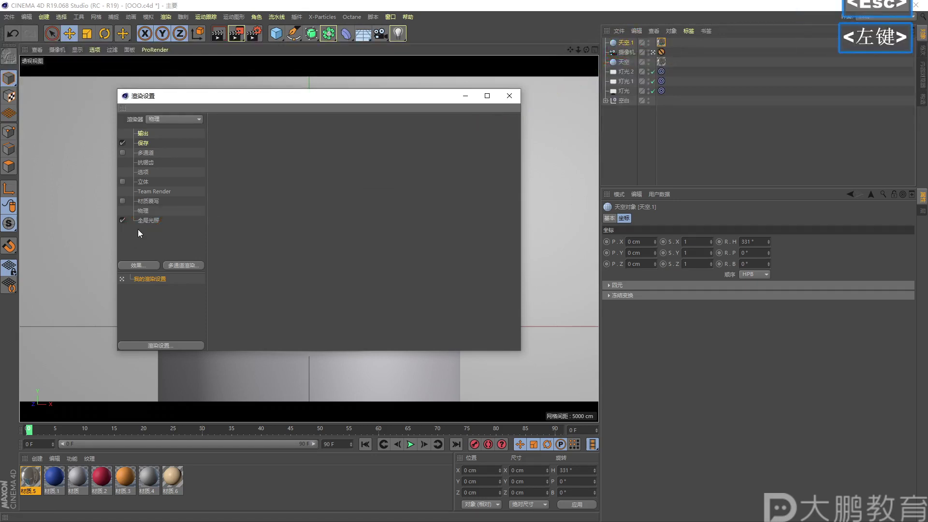
# Disable the Global Illumination effect in the render settings and render the scene to the Picture Viewer
pyautogui.doubleClick(143, 222)
pyautogui.click(123, 222)
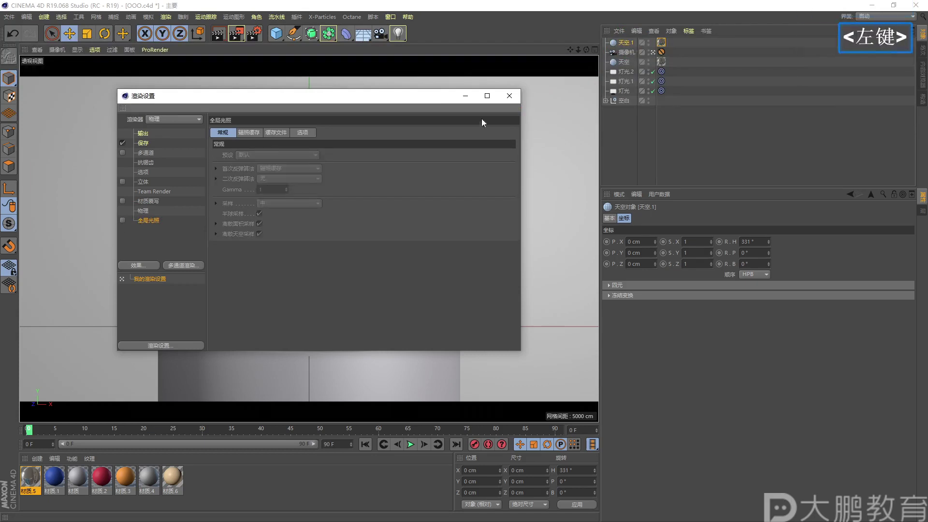
pyautogui.click(508, 96)
pyautogui.click(236, 35)
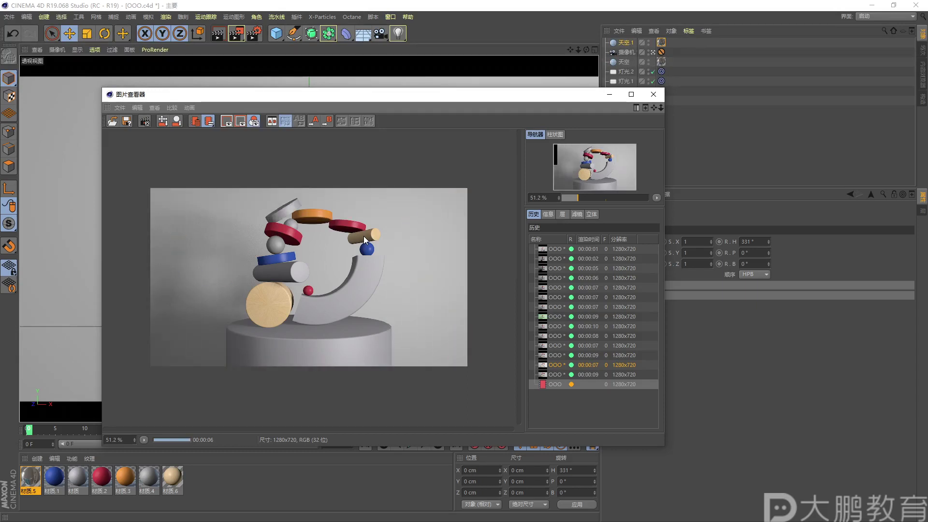
pyautogui.click(653, 94)
# Delete the Global Illumination effect from the render settings and render the scene again to the Picture Viewer
pyautogui.click(254, 37)
pyautogui.click(152, 240)
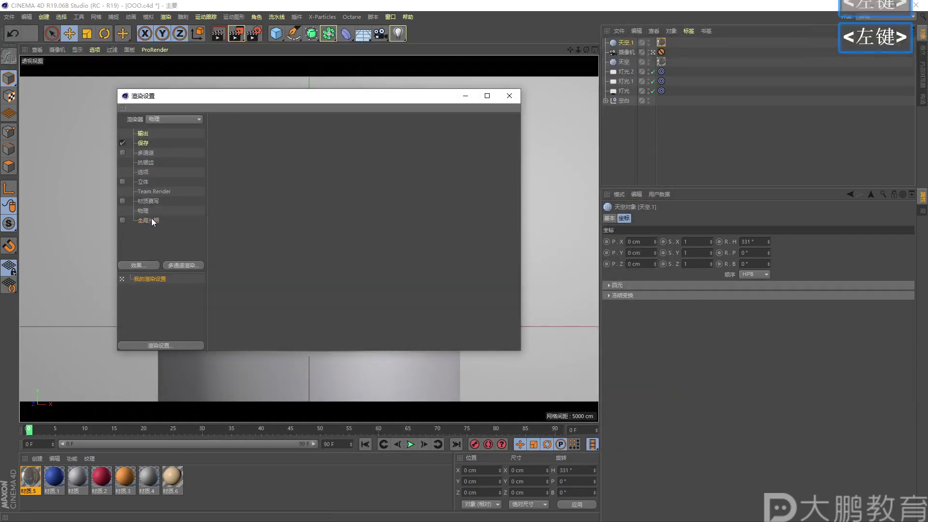
pyautogui.click(146, 219)
pyautogui.press('Delete')
pyautogui.press('End')
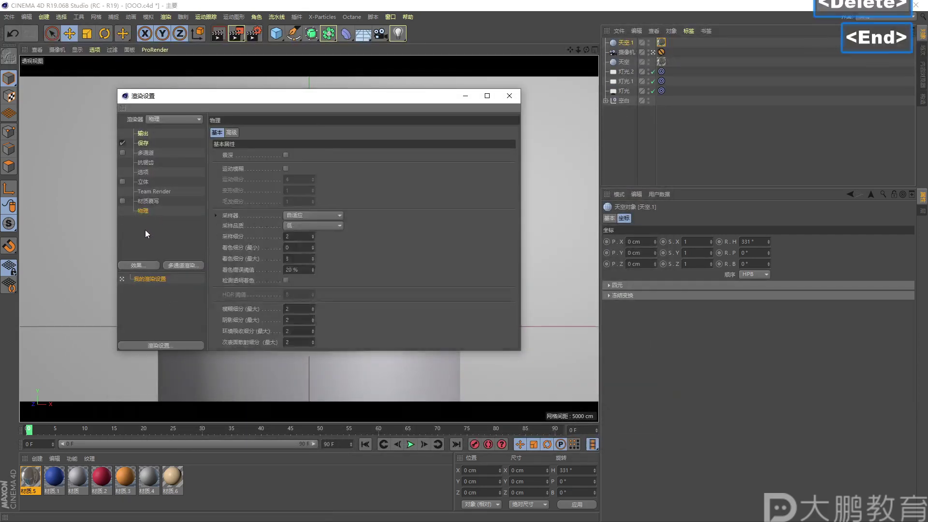
pyautogui.click(509, 95)
pyautogui.click(237, 34)
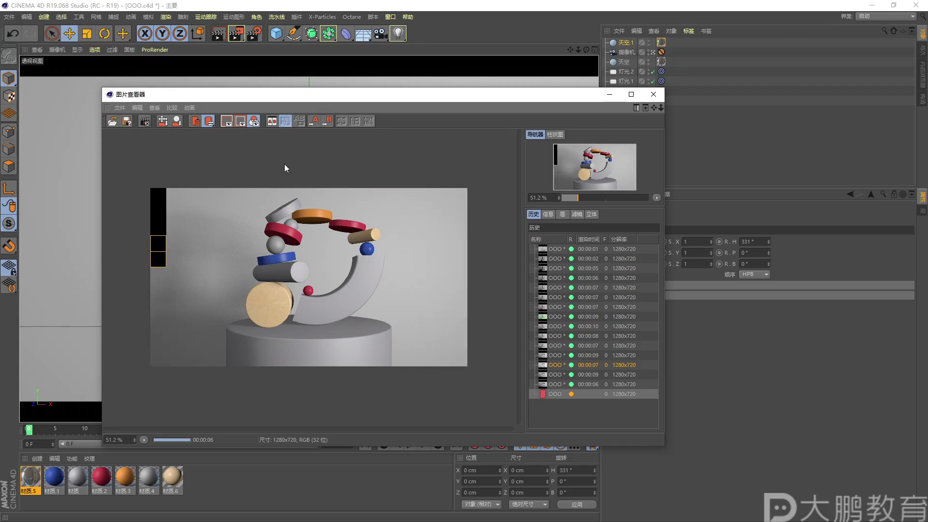
# Compare the last three renders, with and without Global Illumination, in the Picture Viewer history and close the viewer
pyautogui.click(557, 386)
pyautogui.doubleClick(559, 387)
pyautogui.click(561, 385)
pyautogui.click(560, 375)
pyautogui.click(557, 385)
pyautogui.click(554, 392)
pyautogui.click(553, 386)
pyautogui.click(555, 377)
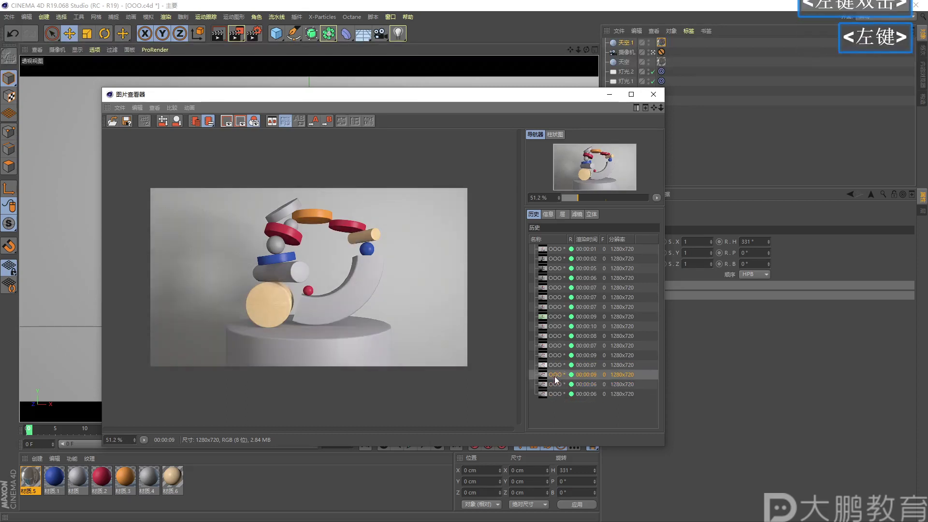
pyautogui.click(555, 385)
pyautogui.click(555, 394)
pyautogui.click(555, 385)
pyautogui.click(555, 376)
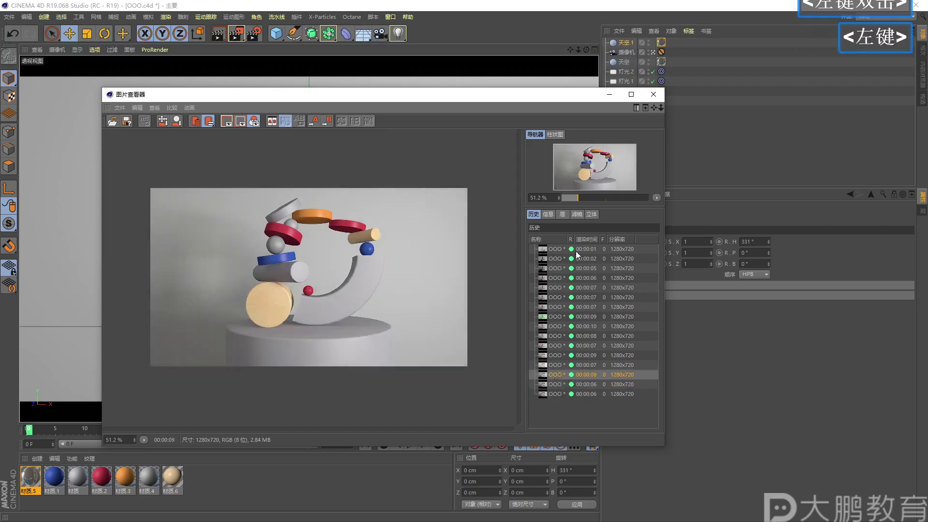
pyautogui.click(653, 95)
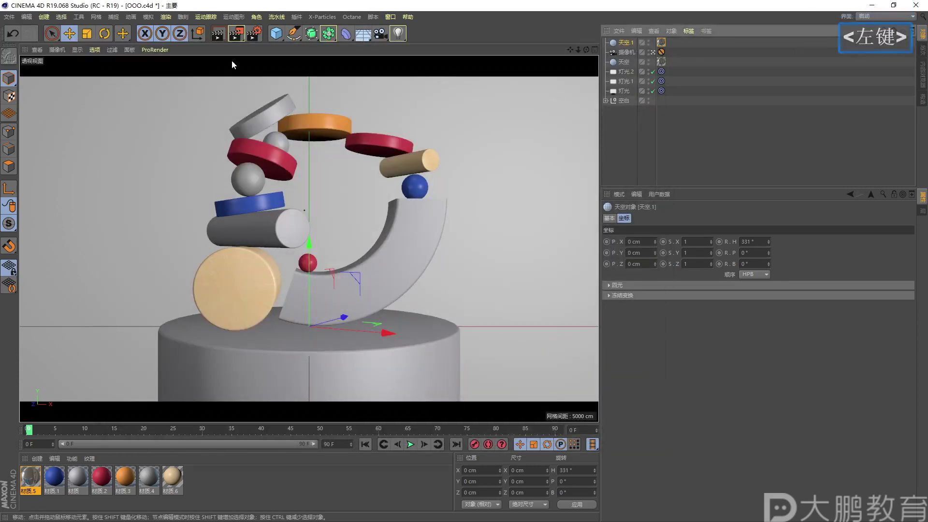
# Add the Global Illumination (全局光照) effect back to the render settings
pyautogui.click(253, 35)
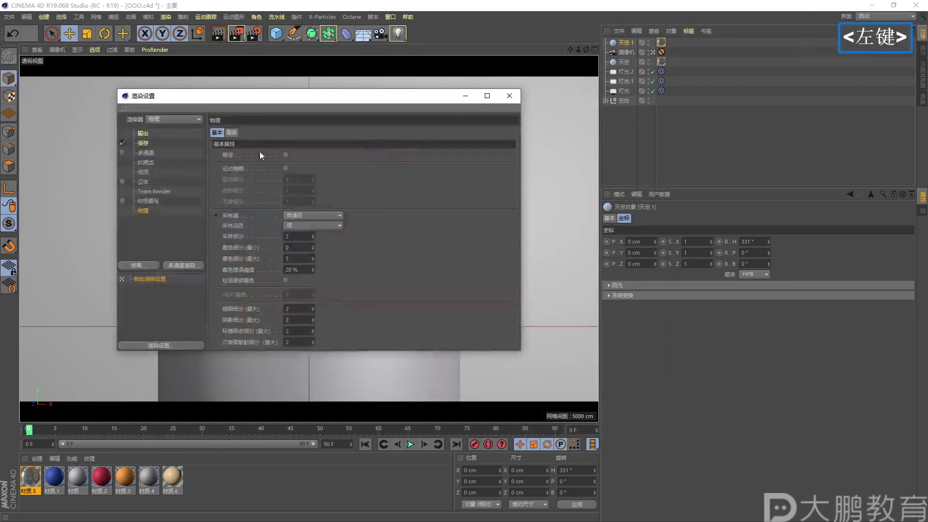
pyautogui.click(509, 95)
pyautogui.click(255, 35)
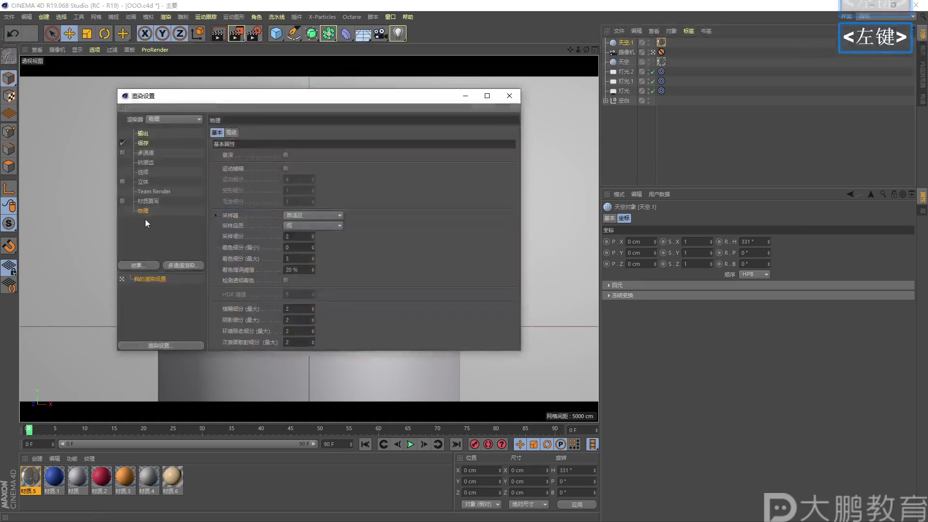
pyautogui.click(143, 265)
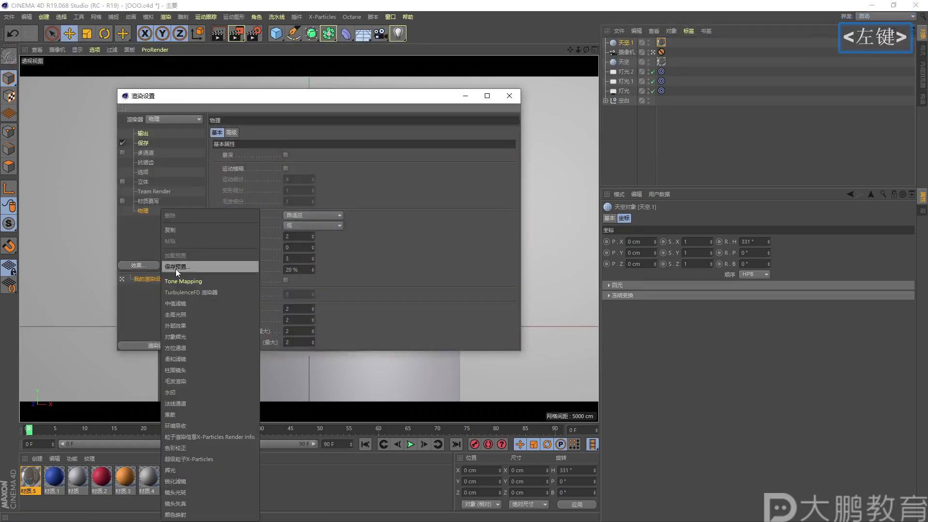
pyautogui.click(177, 314)
pyautogui.doubleClick(156, 230)
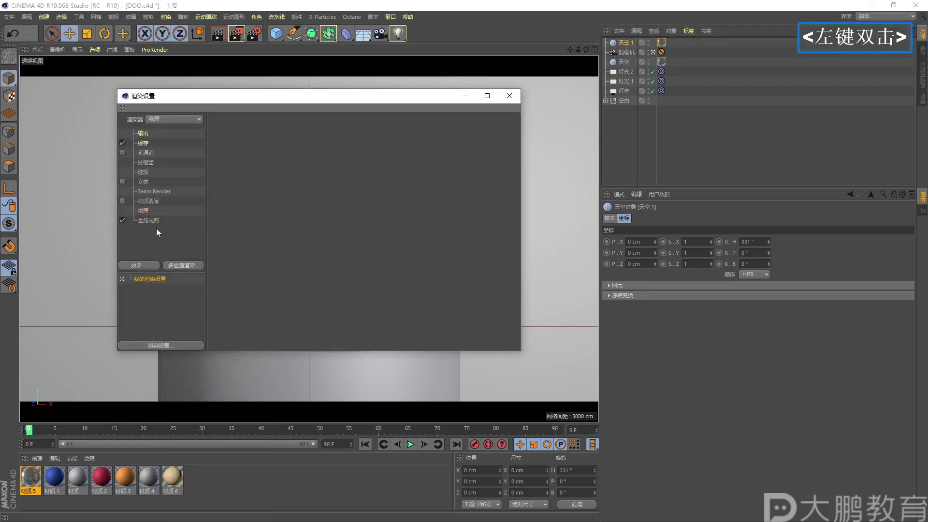
# Locate the Ambient Occlusion (环境吸收) effect among the available render effects
pyautogui.click(142, 266)
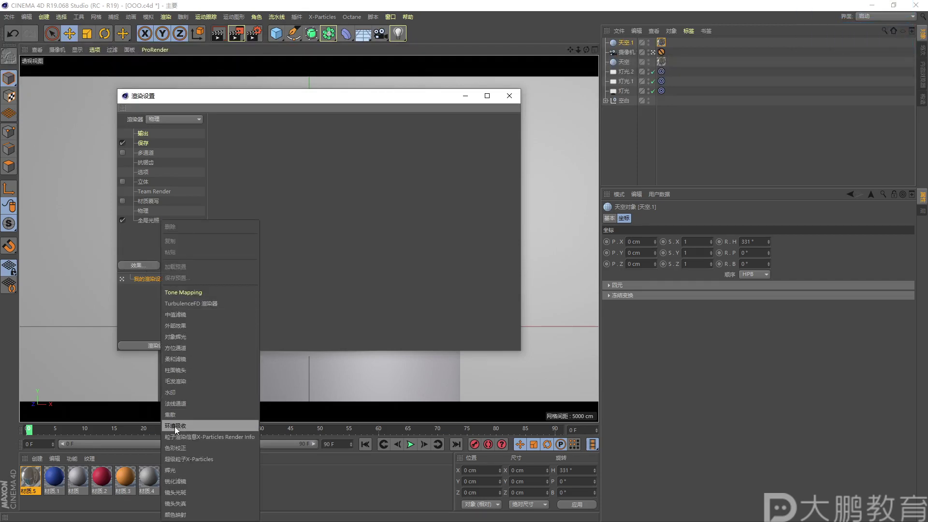
pyautogui.press('F2')
pyautogui.moveTo(169, 418)
pyautogui.mouseDown()
pyautogui.moveTo(176, 438)
pyautogui.moveTo(178, 411)
pyautogui.mouseUp()
pyautogui.press('F2')
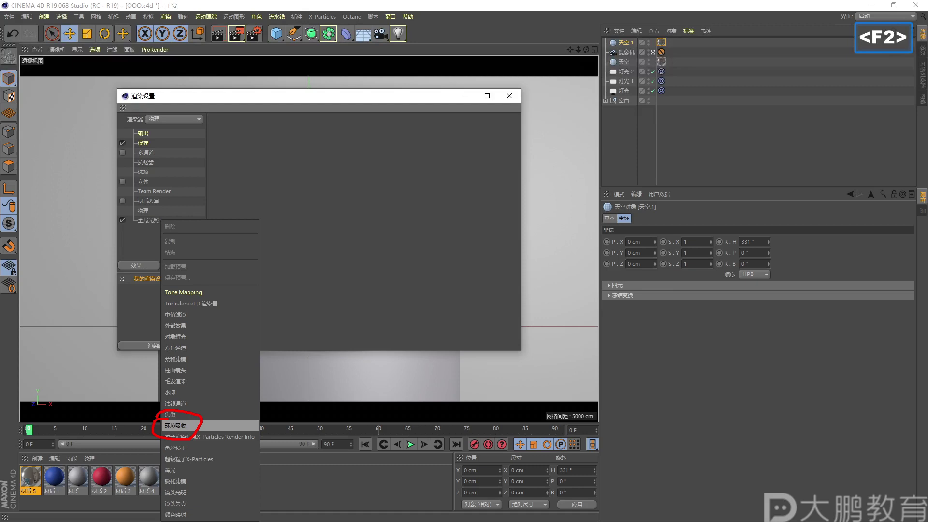
pyautogui.moveTo(213, 411)
pyautogui.mouseDown()
pyautogui.moveTo(241, 427)
pyautogui.moveTo(246, 400)
pyautogui.mouseUp()
pyautogui.press('F2')
pyautogui.press('Escape')
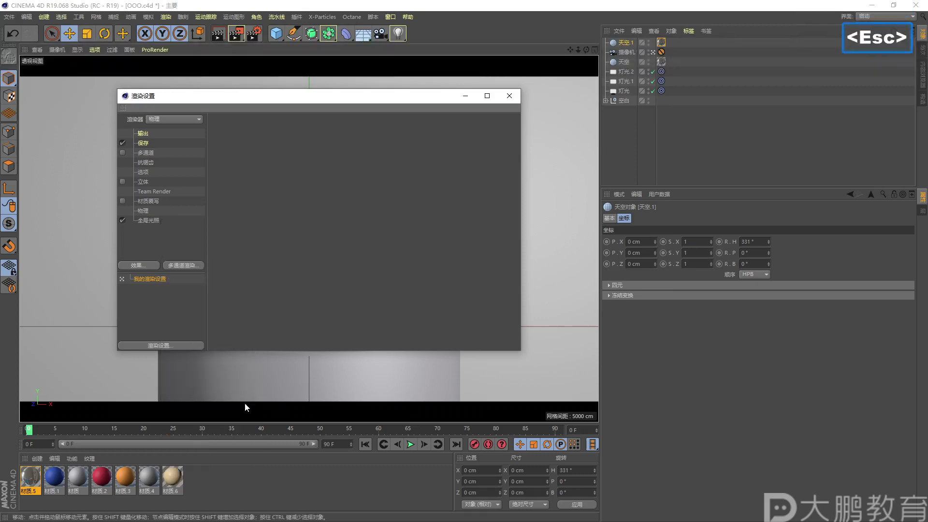
pyautogui.click(146, 265)
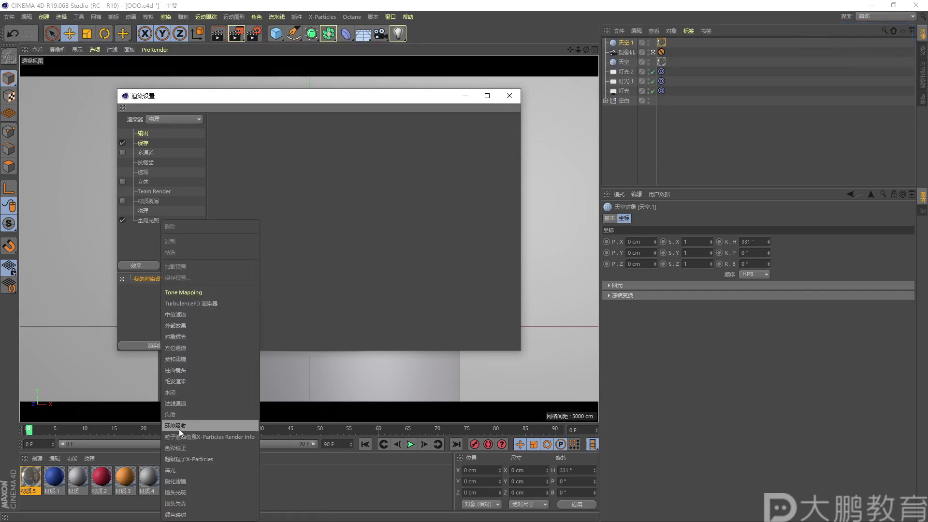
pyautogui.press('F2')
pyautogui.moveTo(190, 420); pyautogui.dragTo(211, 425)
pyautogui.press('Escape')
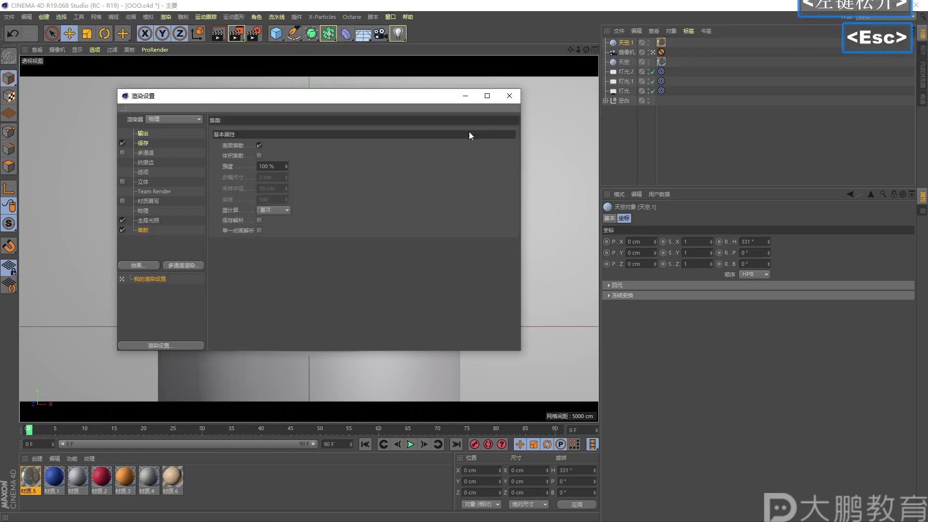
pyautogui.click(508, 96)
pyautogui.press('F2')
pyautogui.moveTo(277, 321); pyautogui.dragTo(305, 329)
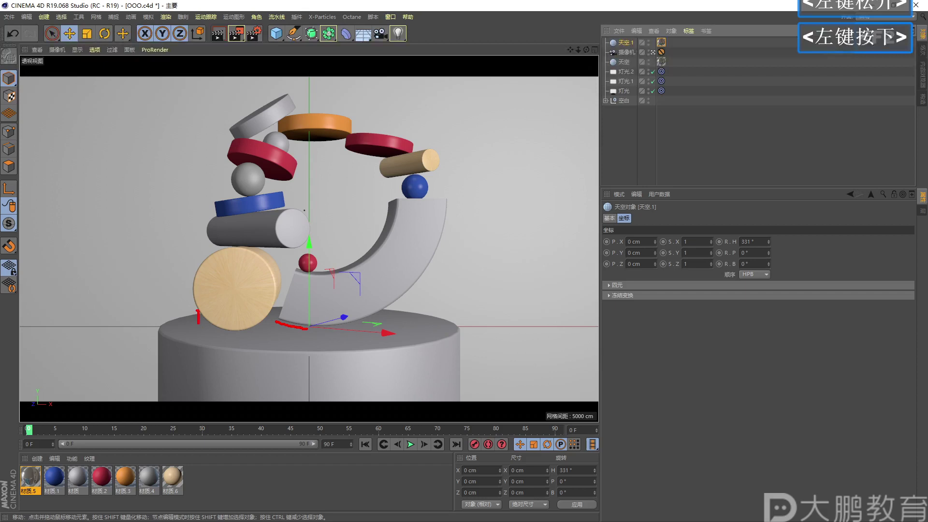
pyautogui.press('Escape')
pyautogui.click(252, 37)
pyautogui.click(154, 265)
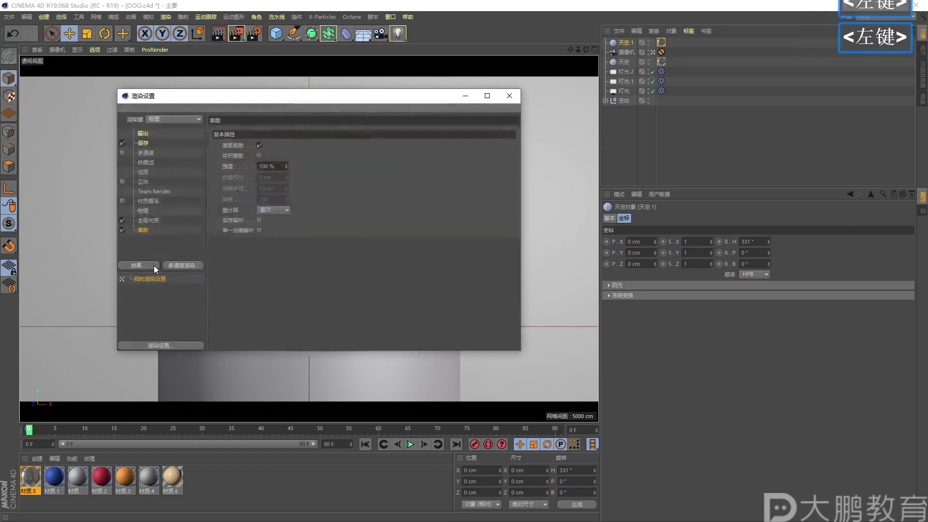
pyautogui.click(146, 238)
pyautogui.doubleClick(144, 234)
pyautogui.press('Delete')
# Add the Ambient Occlusion (环境吸收) effect to the render settings, render the scene, and examine the shadows where the objects touch the pedestal
pyautogui.click(140, 266)
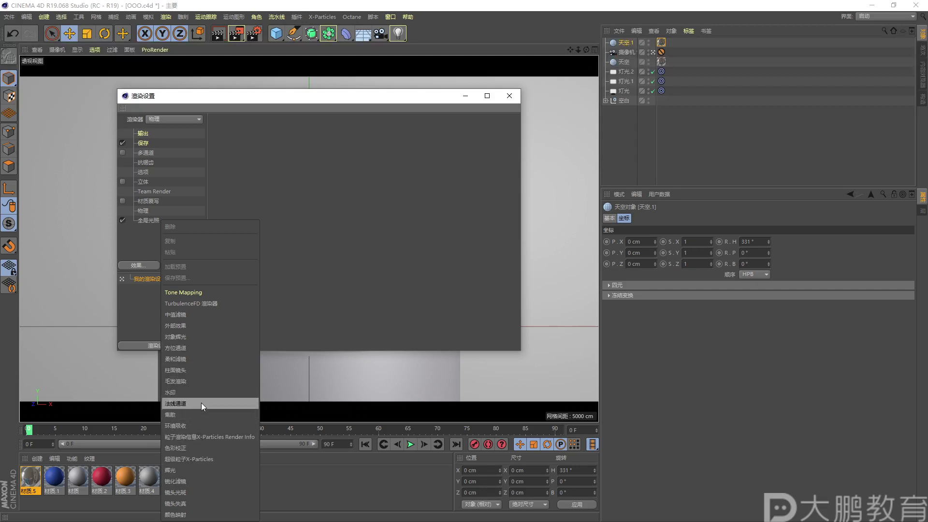
pyautogui.click(193, 425)
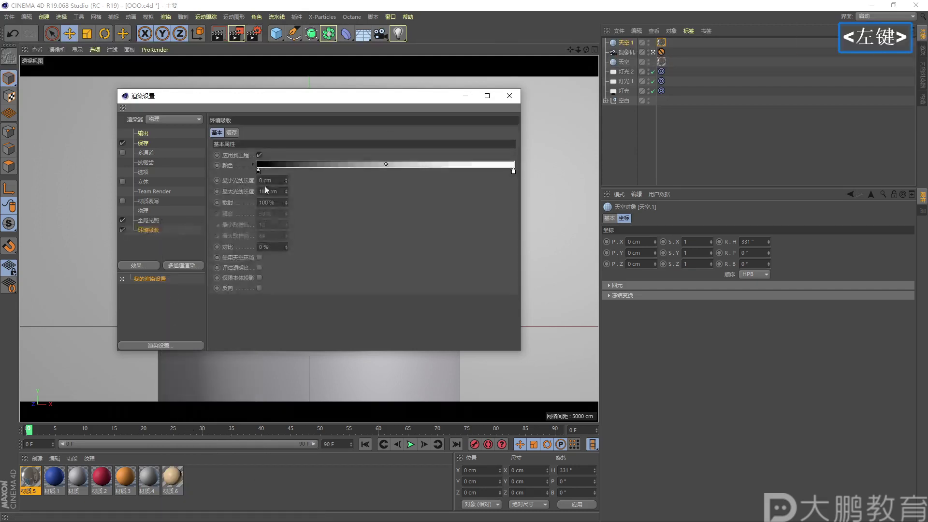
pyautogui.click(508, 96)
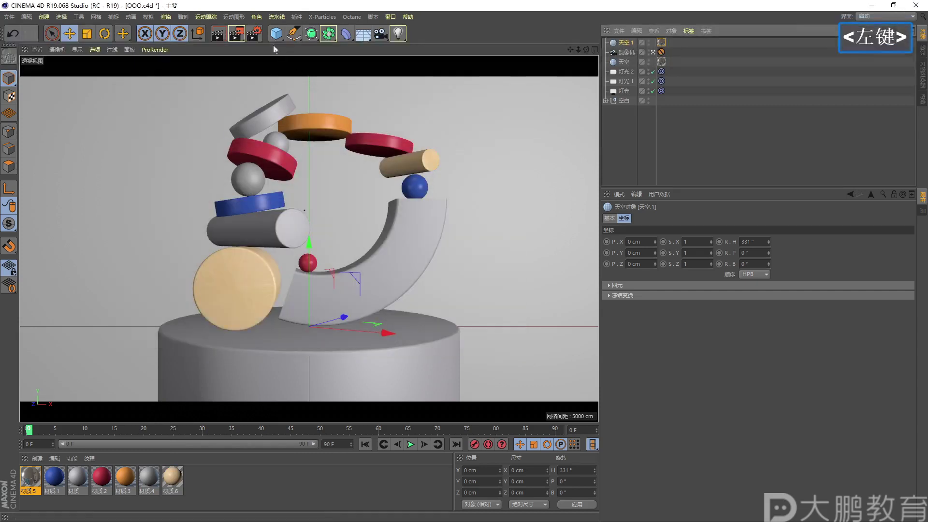
pyautogui.click(236, 34)
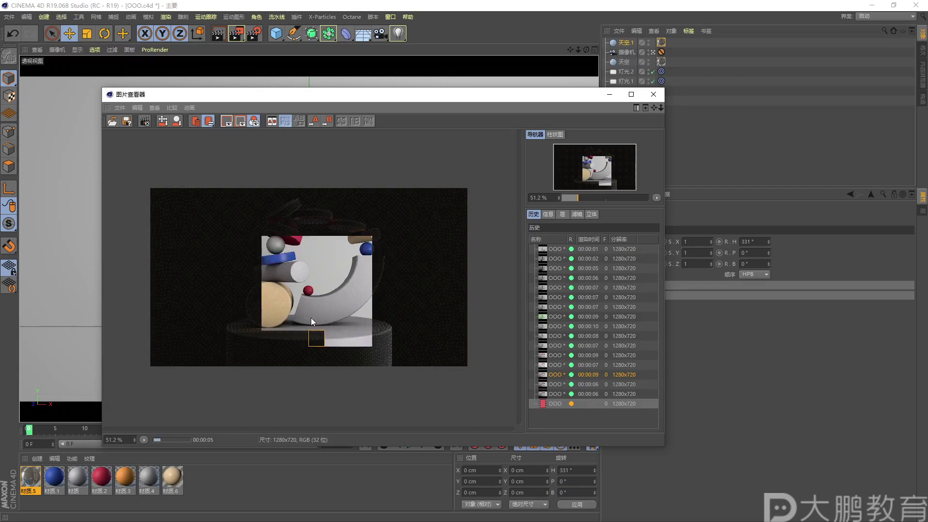
pyautogui.press('F2')
pyautogui.moveTo(292, 326)
pyautogui.mouseDown()
pyautogui.moveTo(342, 328)
pyautogui.moveTo(344, 314)
pyautogui.mouseUp()
pyautogui.press('Escape')
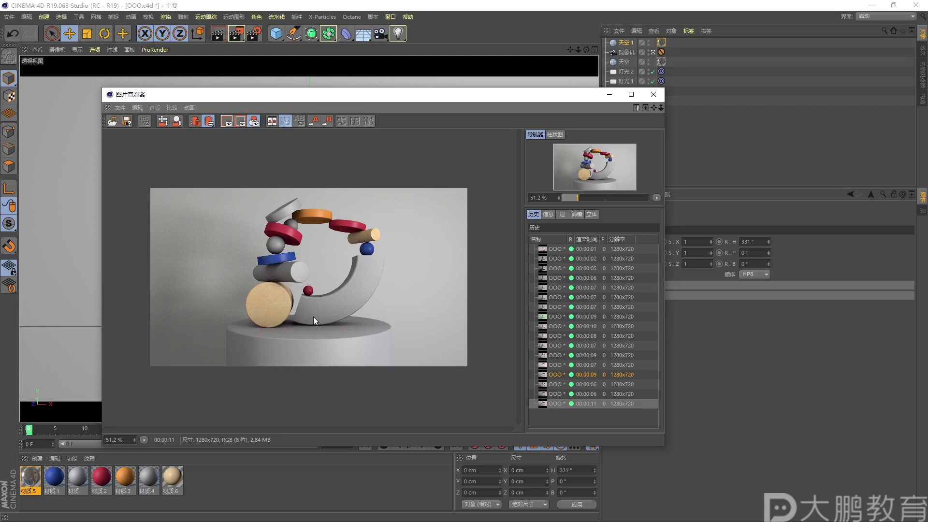
# Close the Picture Viewer and delete the Ambient Occlusion effect from the render settings
pyautogui.click(653, 95)
pyautogui.click(254, 33)
pyautogui.click(146, 232)
pyautogui.press('Delete')
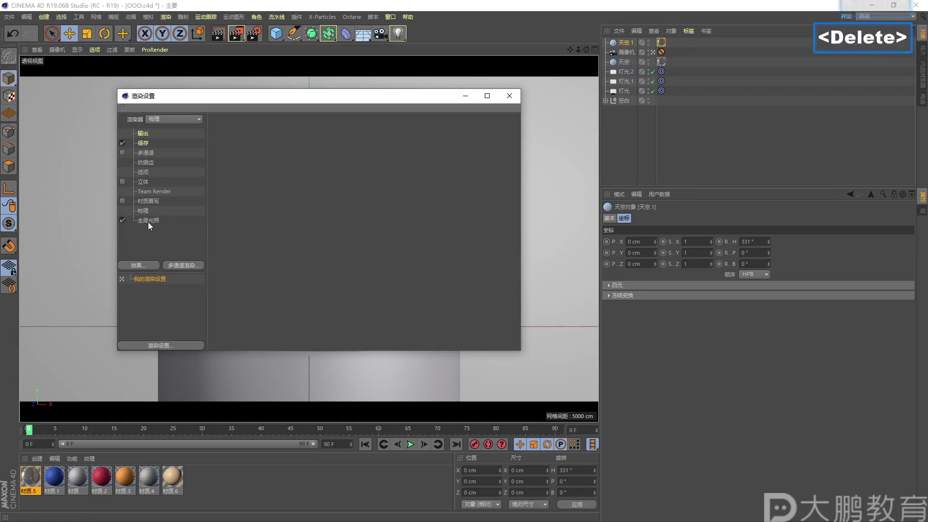
pyautogui.click(152, 220)
pyautogui.click(509, 95)
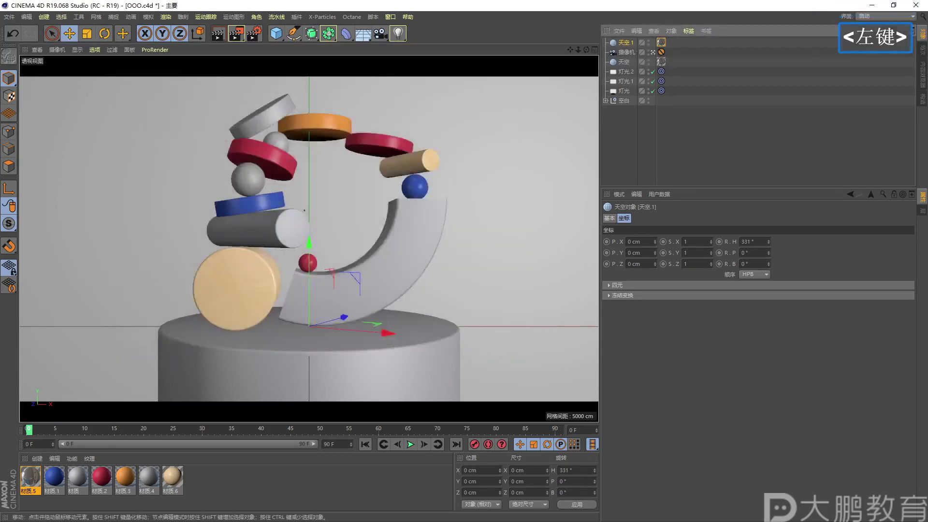
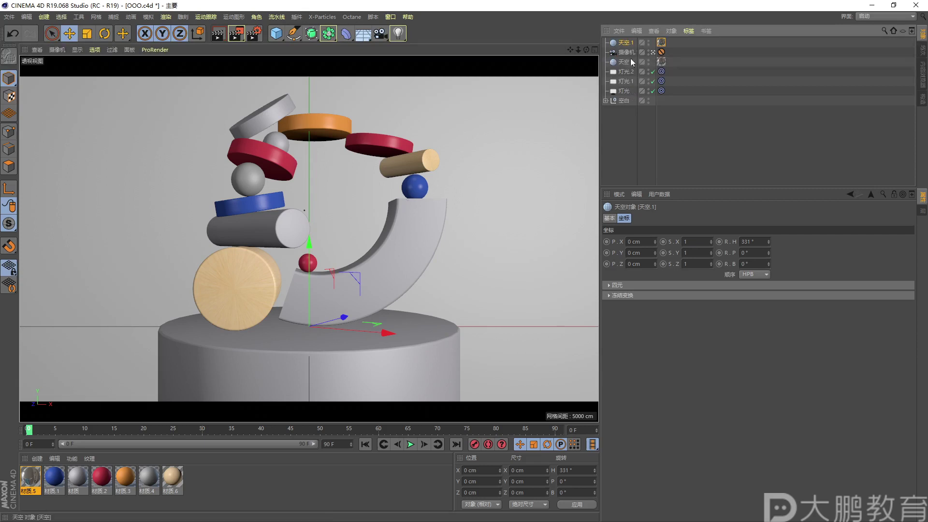
# Leave the scene camera's view and inspect the OOO scene's lights and sky environment from outside
pyautogui.click(652, 51)
pyautogui.keyDown('alt'); pyautogui.moveTo(345, 225); pyautogui.dragTo(308, 225); pyautogui.keyUp('alt')
pyautogui.keyDown('alt'); pyautogui.moveTo(307, 226); pyautogui.dragTo(353, 216, button='right'); pyautogui.keyUp('alt')
pyautogui.keyDown('alt'); pyautogui.moveTo(352, 217); pyautogui.dragTo(324, 227, button='middle'); pyautogui.keyUp('alt')
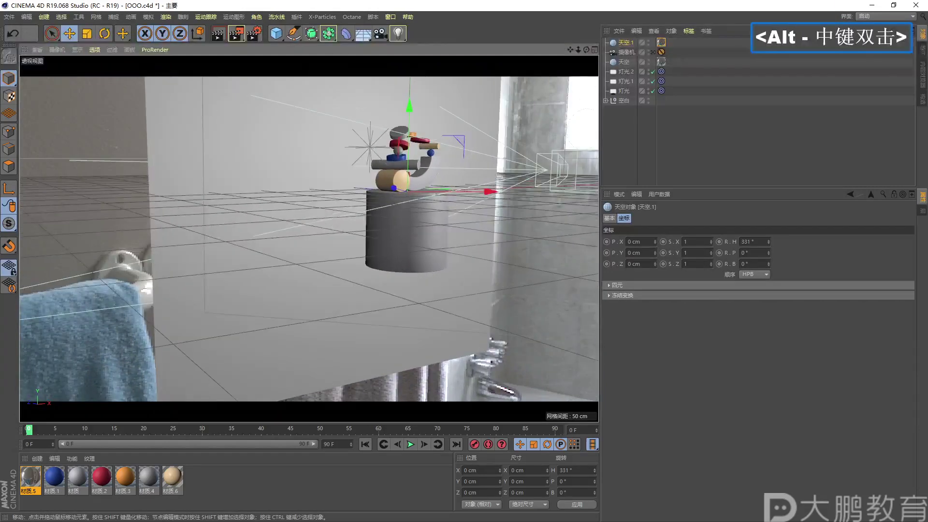
pyautogui.doubleClick(30, 477)
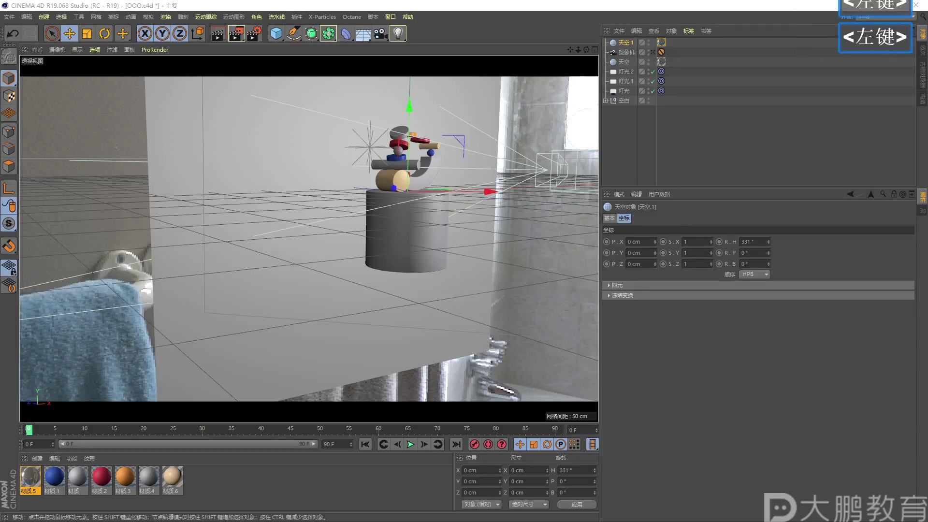
# Switch to File Explorer and examine the OOO project folder inside 第1节:认识C4D软件 > 作业素材
pyautogui.moveTo(0, 116); pyautogui.dragTo(300, 96)
pyautogui.doubleClick(214, 207)
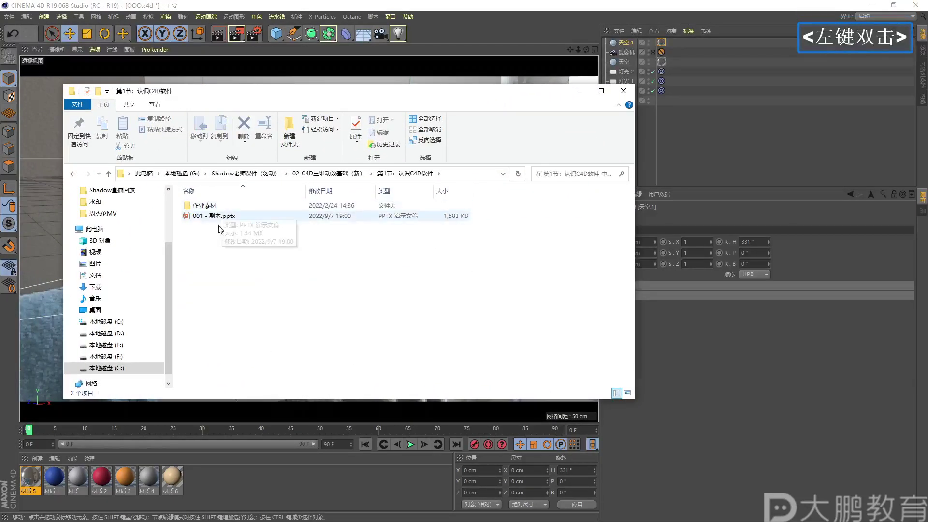
pyautogui.doubleClick(214, 207)
pyautogui.doubleClick(208, 218)
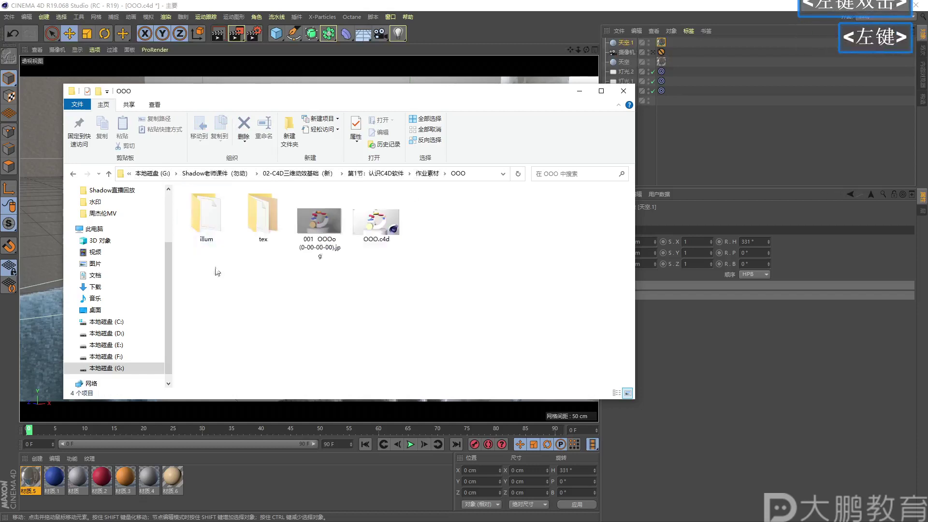
pyautogui.press('F2')
pyautogui.moveTo(212, 214)
pyautogui.mouseDown()
pyautogui.moveTo(430, 216)
pyautogui.moveTo(312, 219)
pyautogui.mouseUp()
pyautogui.moveTo(311, 255); pyautogui.dragTo(400, 230)
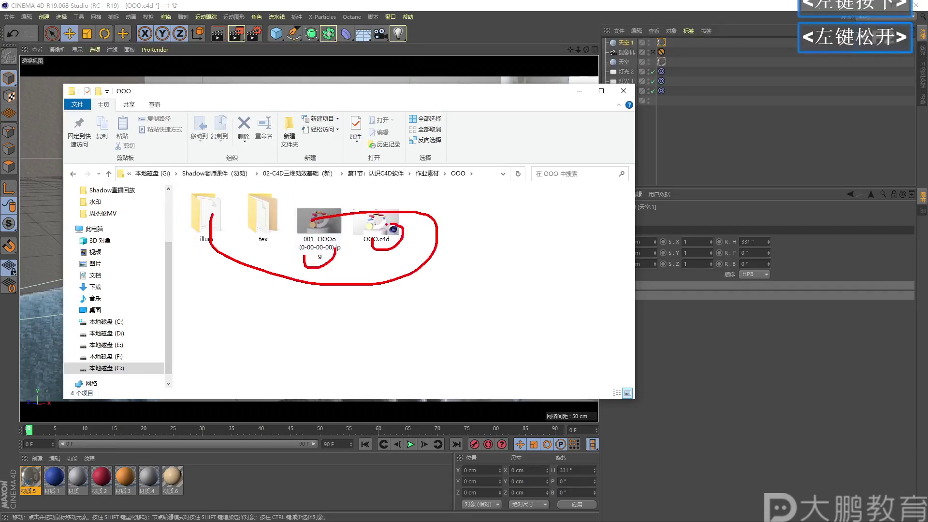
pyautogui.press('Escape')
# Open the project 扫描作业.c4d from 第2节:由线条到模型(1) > 作业素材 > 扫描作业 and close the file window
pyautogui.click(108, 174)
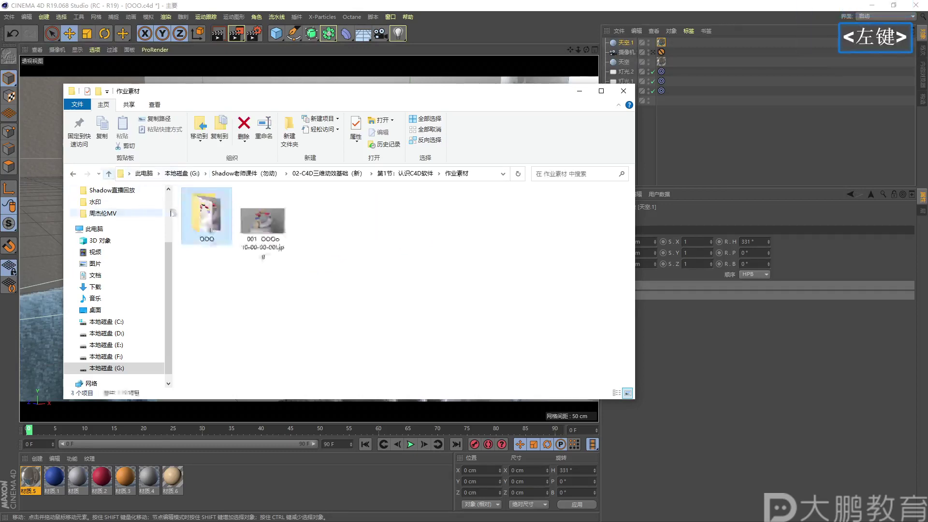
pyautogui.click(108, 174)
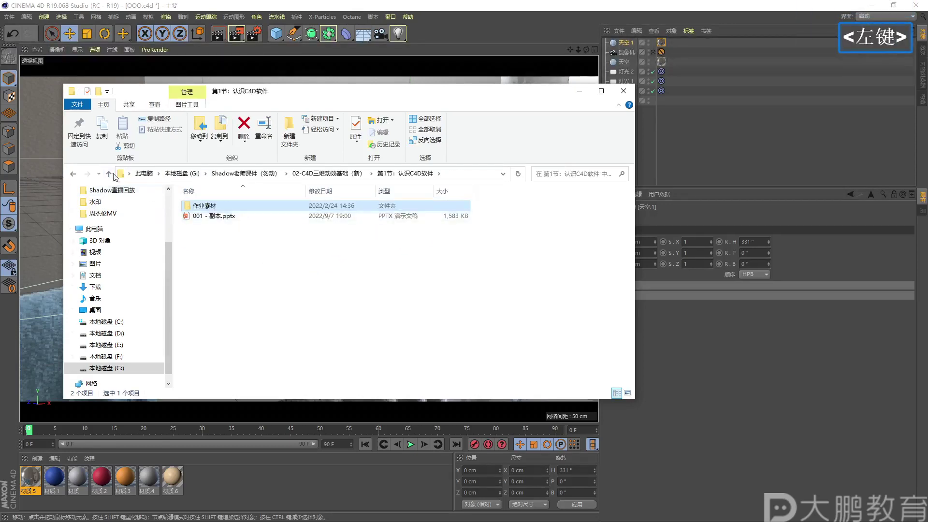
pyautogui.click(109, 173)
pyautogui.doubleClick(211, 214)
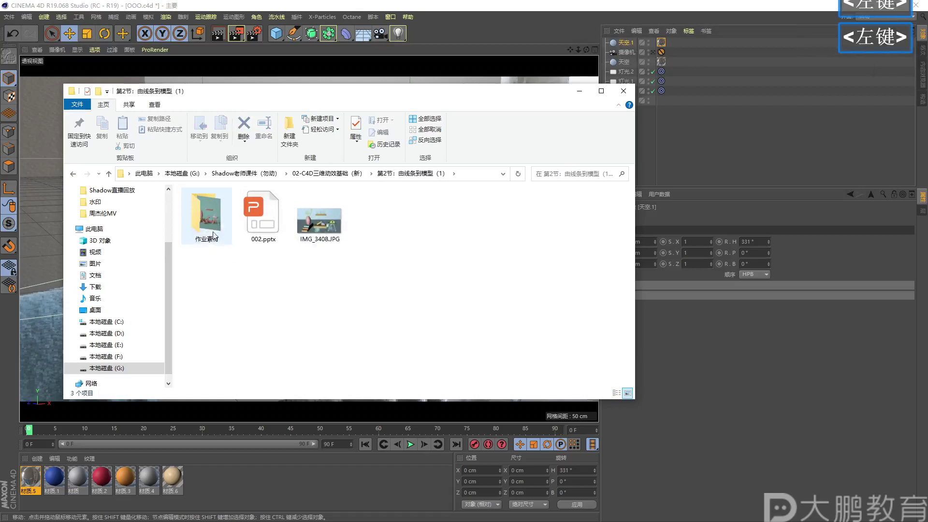
pyautogui.click(213, 227)
pyautogui.doubleClick(213, 227)
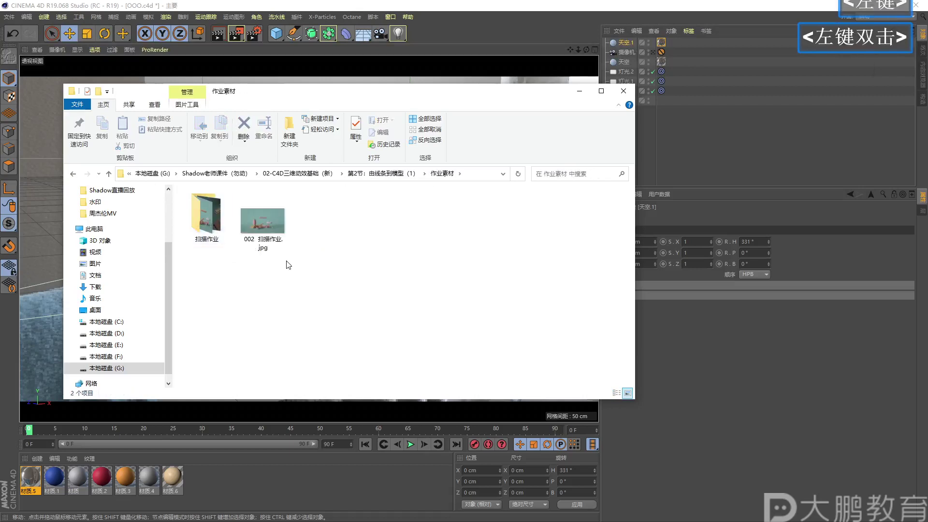
pyautogui.doubleClick(206, 217)
pyautogui.click(320, 223)
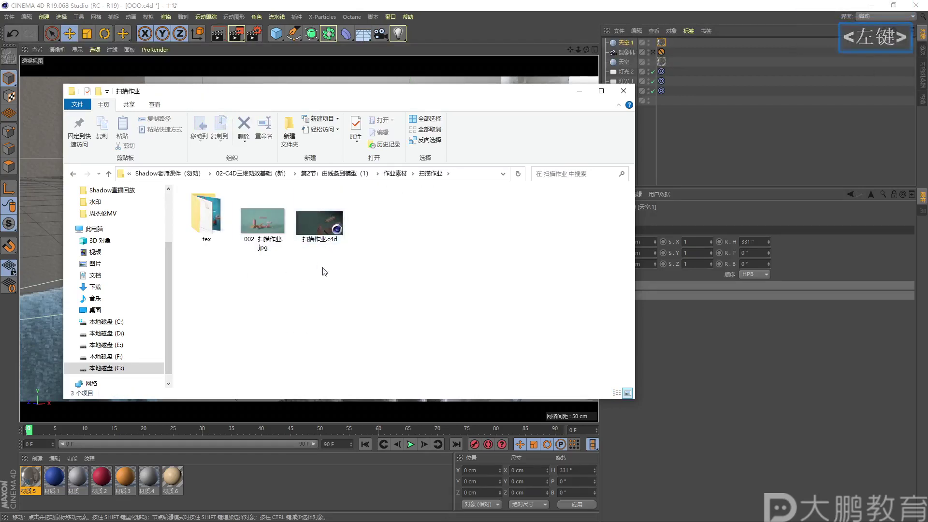
pyautogui.doubleClick(324, 227)
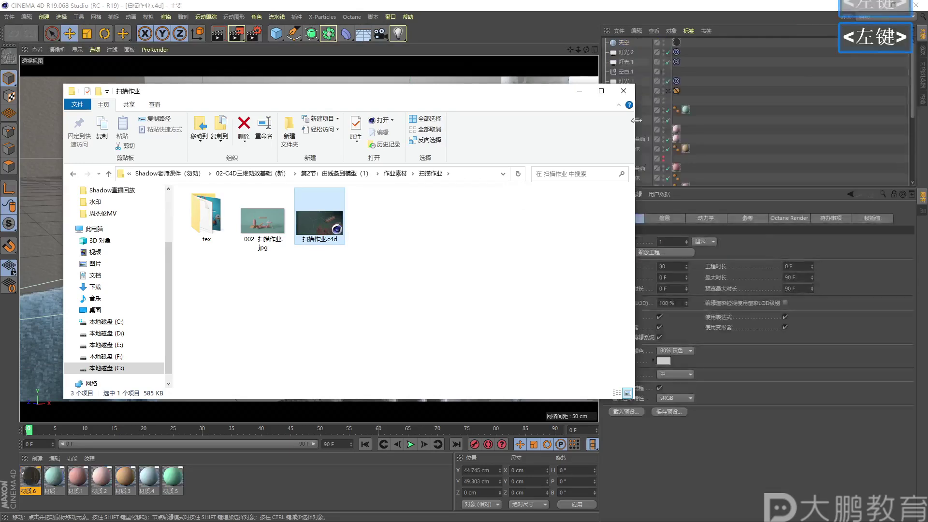
pyautogui.click(623, 91)
# Examine from outside the camera how the area lights are arranged around the curved backdrop and the still-life models
pyautogui.keyDown('alt'); pyautogui.moveTo(346, 203); pyautogui.dragTo(376, 203, button='right'); pyautogui.keyUp('alt')
pyautogui.keyDown('alt'); pyautogui.moveTo(472, 154); pyautogui.dragTo(360, 154, button='right'); pyautogui.keyUp('alt')
pyautogui.keyDown('alt'); pyautogui.moveTo(357, 142); pyautogui.dragTo(300, 118); pyautogui.keyUp('alt')
pyautogui.keyDown('alt'); pyautogui.moveTo(300, 118); pyautogui.dragTo(308, 197, button='middle'); pyautogui.keyUp('alt')
pyautogui.keyDown('alt'); pyautogui.moveTo(308, 198); pyautogui.dragTo(308, 195); pyautogui.keyUp('alt')
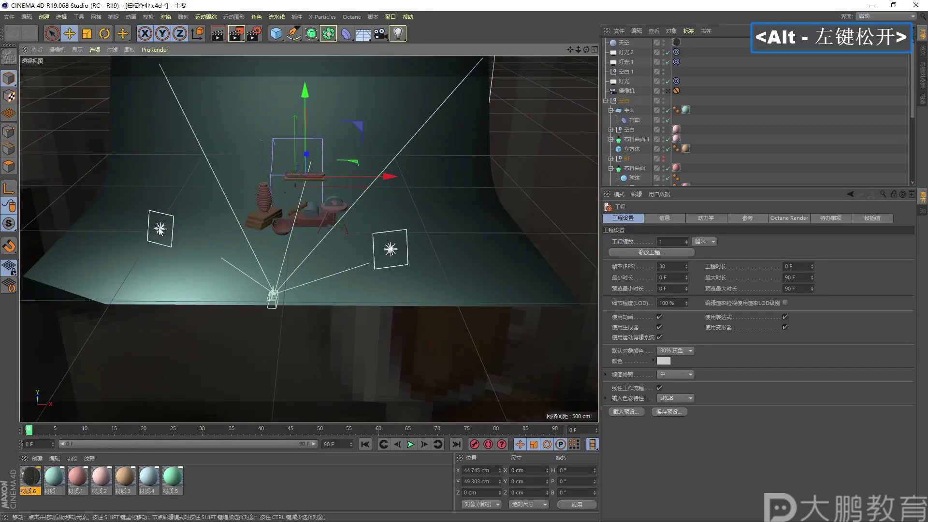
pyautogui.doubleClick(399, 245)
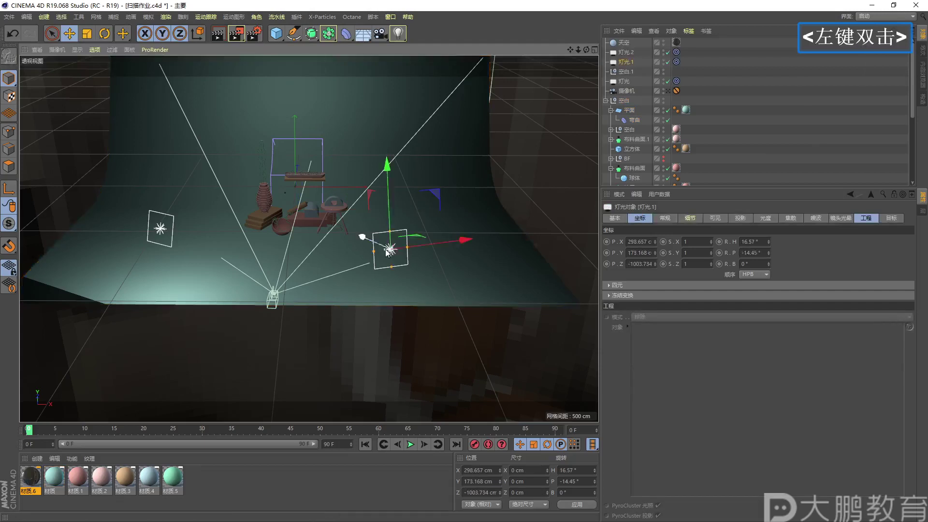
pyautogui.click(168, 244)
pyautogui.keyDown('alt'); pyautogui.moveTo(202, 227); pyautogui.dragTo(229, 230, button='right'); pyautogui.keyUp('alt')
pyautogui.keyDown('alt'); pyautogui.moveTo(229, 230); pyautogui.dragTo(237, 220); pyautogui.keyUp('alt')
pyautogui.keyDown('alt'); pyautogui.moveTo(237, 219); pyautogui.dragTo(286, 176, button='right'); pyautogui.keyUp('alt')
pyautogui.keyDown('alt'); pyautogui.moveTo(286, 176); pyautogui.dragTo(263, 232, button='middle'); pyautogui.keyUp('alt')
pyautogui.keyDown('alt'); pyautogui.moveTo(263, 232); pyautogui.dragTo(253, 166); pyautogui.keyUp('alt')
pyautogui.press('F2')
pyautogui.click(272, 136)
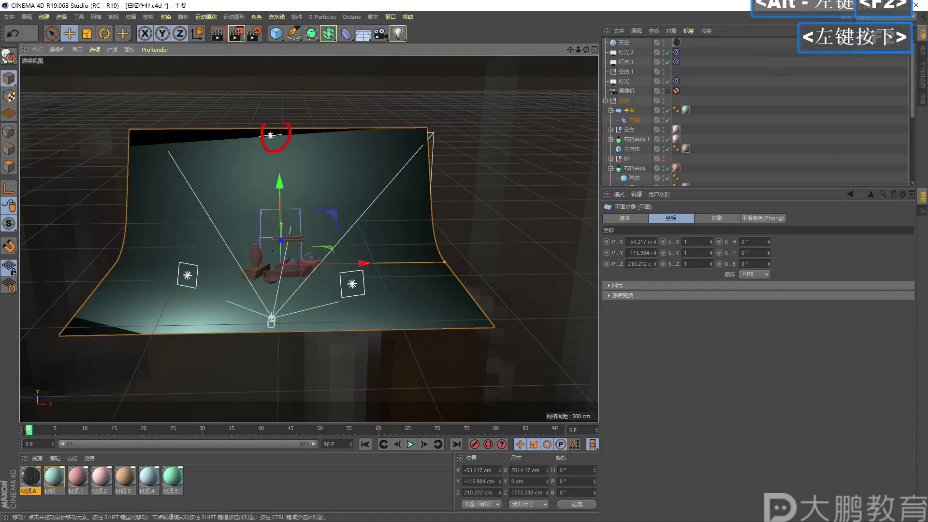
pyautogui.press('F2')
pyautogui.moveTo(262, 151); pyautogui.dragTo(196, 265)
pyautogui.moveTo(273, 149); pyautogui.dragTo(346, 265)
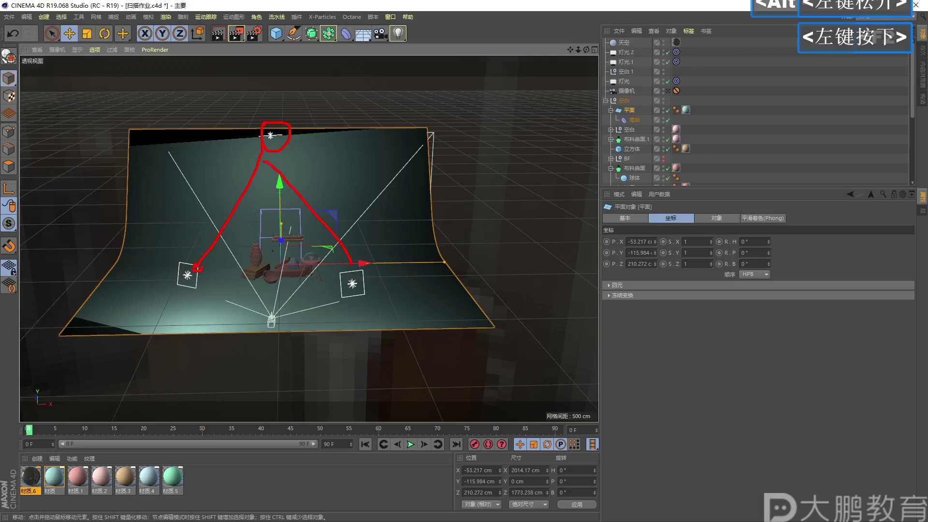
pyautogui.press('Escape')
pyautogui.keyDown('alt'); pyautogui.moveTo(268, 254); pyautogui.dragTo(309, 254, button='right'); pyautogui.keyUp('alt')
# Look through the 摄像机 camera and turn off its 网格 composition guide
pyautogui.click(668, 91)
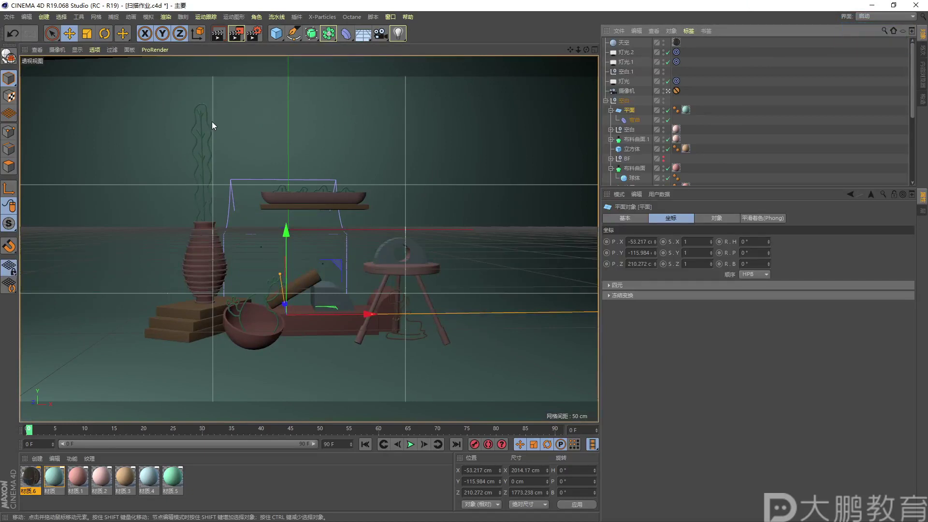
pyautogui.press('F2')
pyautogui.moveTo(183, 103)
pyautogui.mouseDown()
pyautogui.moveTo(117, 366)
pyautogui.moveTo(451, 349)
pyautogui.moveTo(467, 126)
pyautogui.moveTo(208, 103)
pyautogui.mouseUp()
pyautogui.press('Escape')
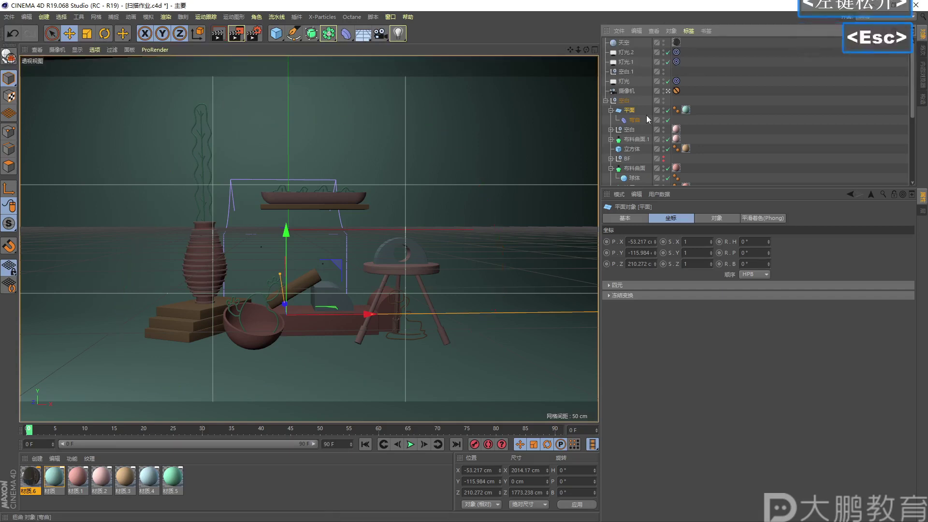
pyautogui.click(629, 92)
pyautogui.click(696, 218)
pyautogui.click(642, 254)
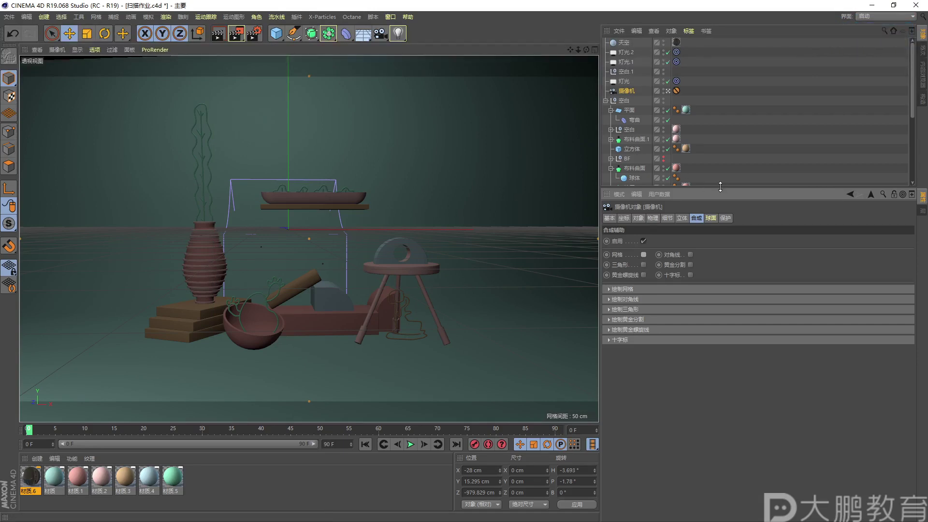
# Enlarge the object list, collapse the 空白 group holding the models, and clear the selection
pyautogui.moveTo(718, 189); pyautogui.dragTo(718, 312)
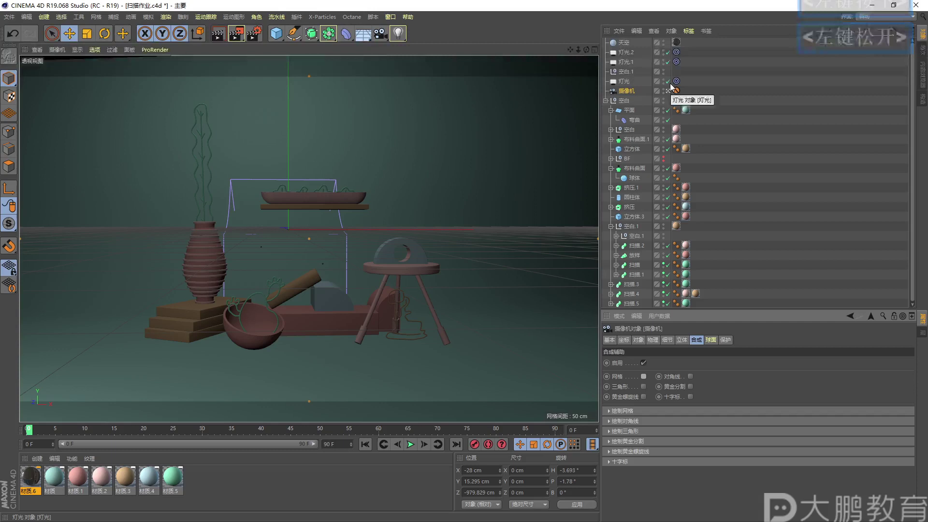
pyautogui.moveTo(671, 70); pyautogui.dragTo(675, 90)
pyautogui.press('Escape')
pyautogui.press('F2')
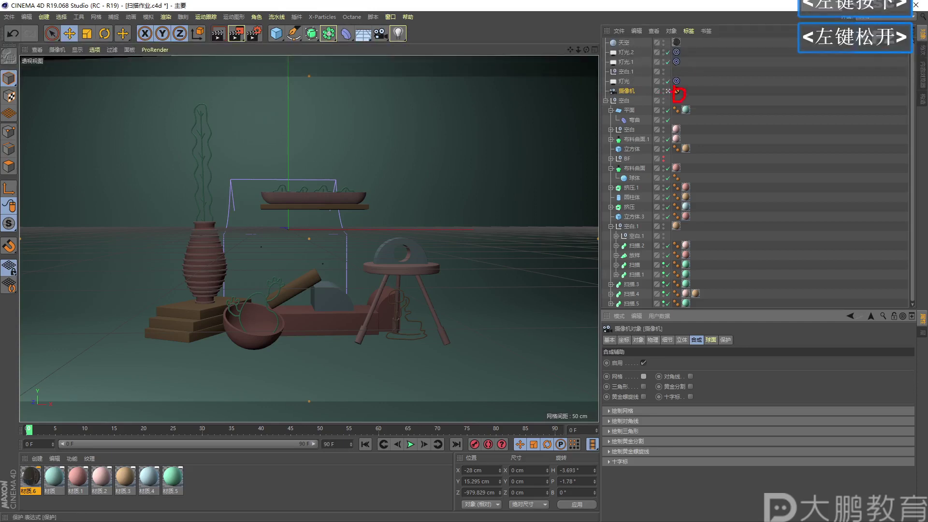
pyautogui.press('Escape')
pyautogui.scroll(3, 623, 203)
pyautogui.click(605, 101)
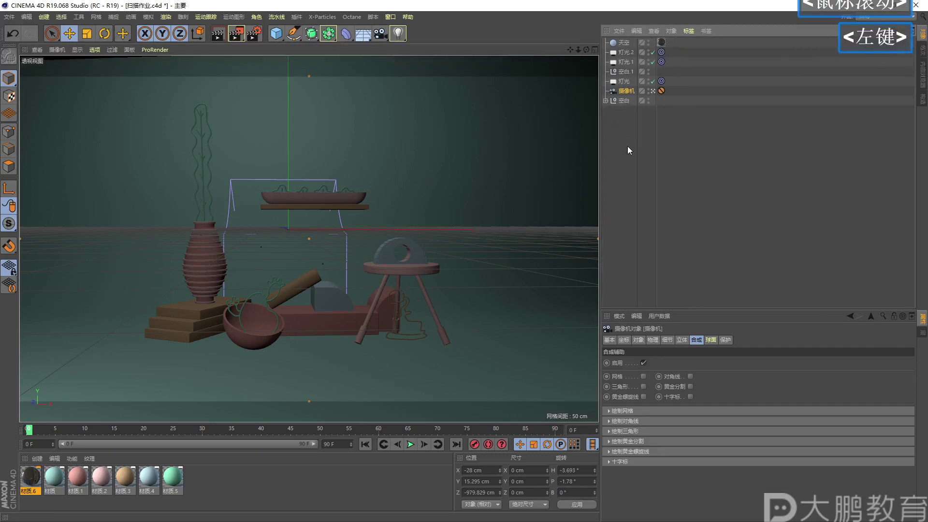
pyautogui.doubleClick(628, 146)
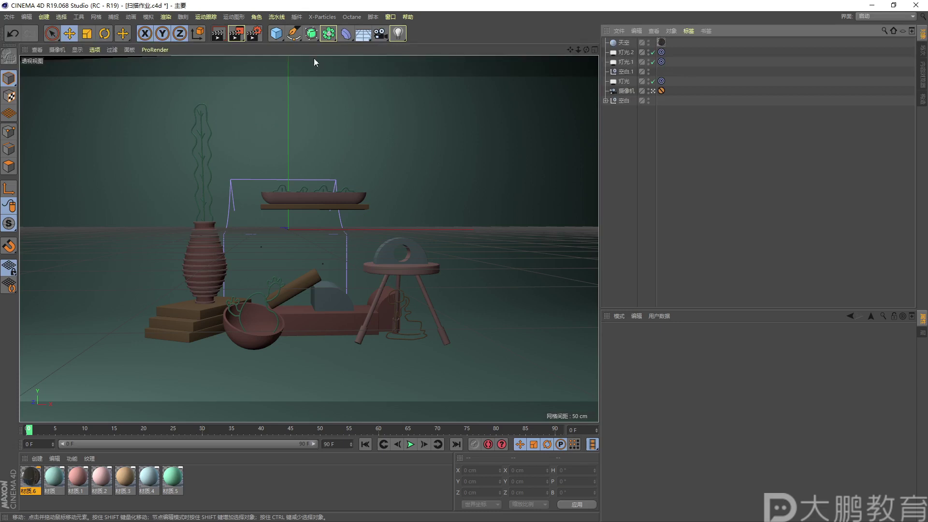
pyautogui.click(276, 32)
pyautogui.click(173, 155)
pyautogui.scroll(-2, 309, 239)
pyautogui.click(872, 5)
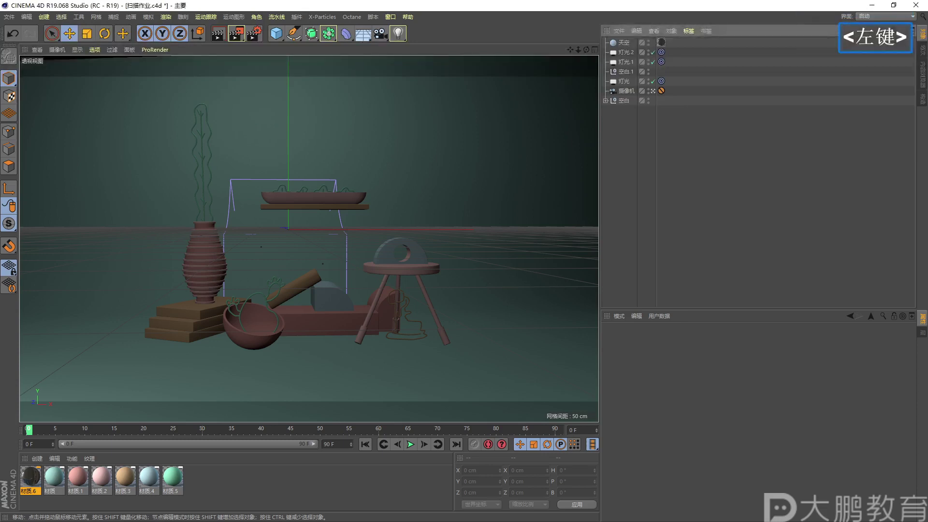
pyautogui.click(872, 5)
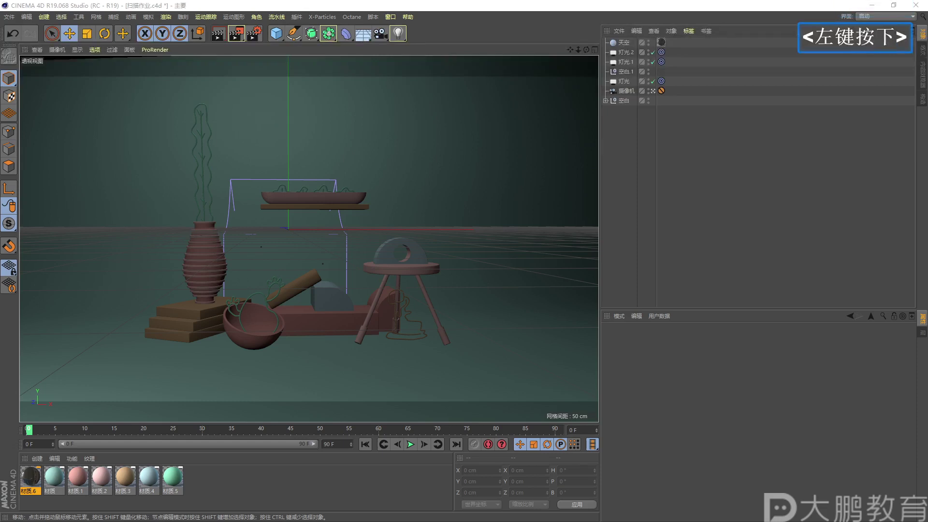
pyautogui.scroll(-2, 873, 5)
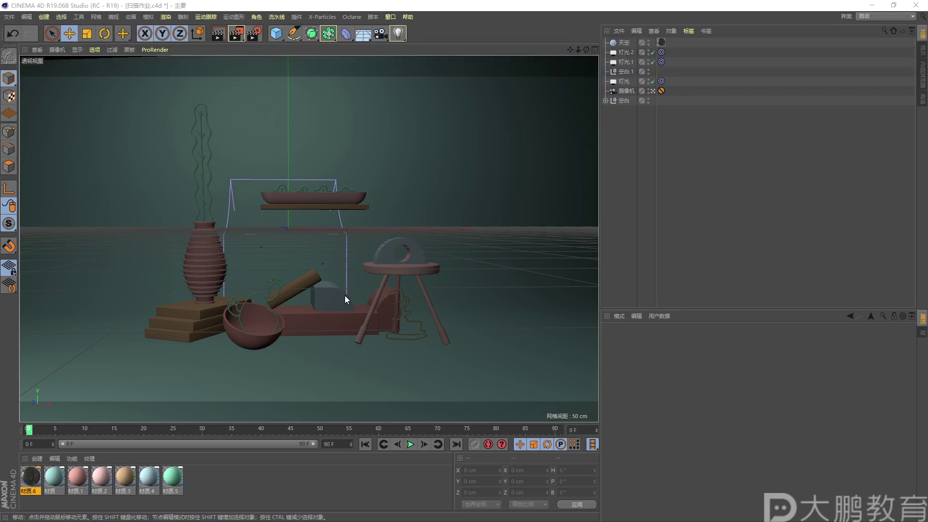
# Add an X-Particles 发射器Emitter to the scene, show its object properties in full, and delete it again
pyautogui.click(328, 18)
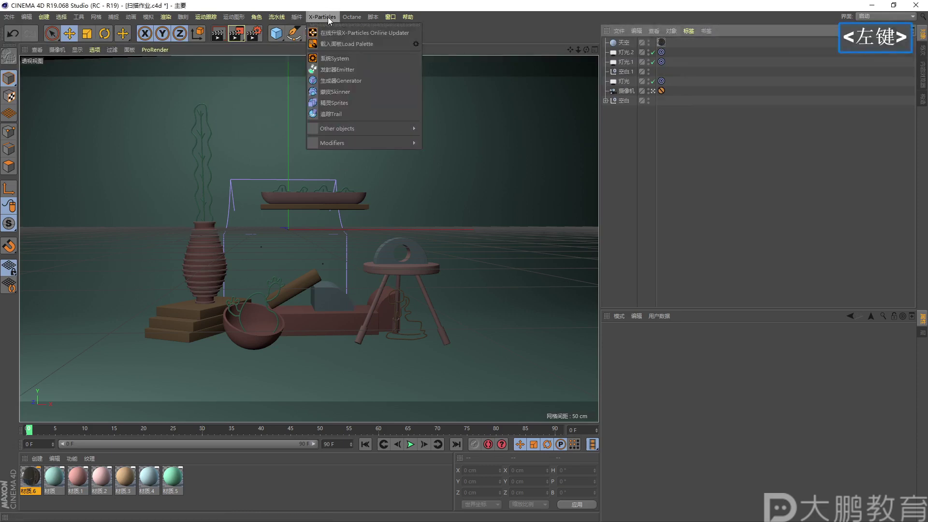
pyautogui.click(329, 70)
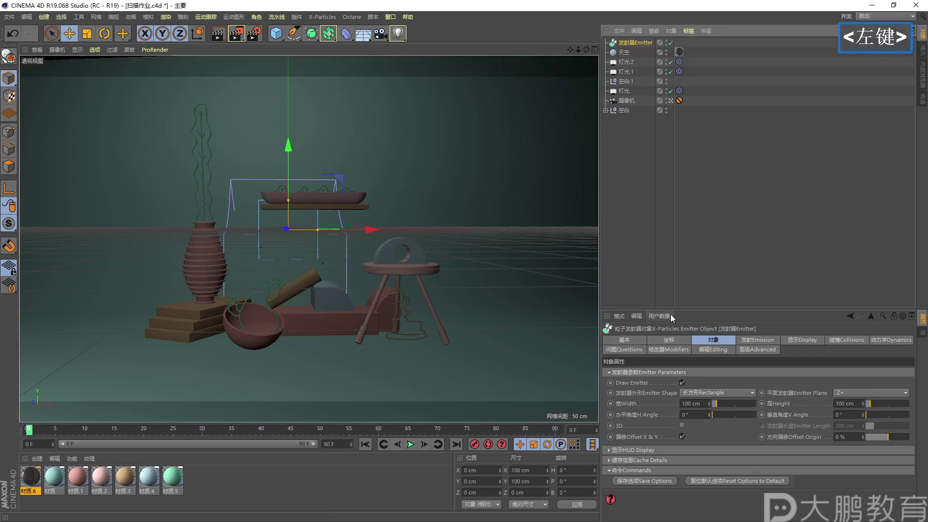
pyautogui.moveTo(671, 314); pyautogui.dragTo(671, 194)
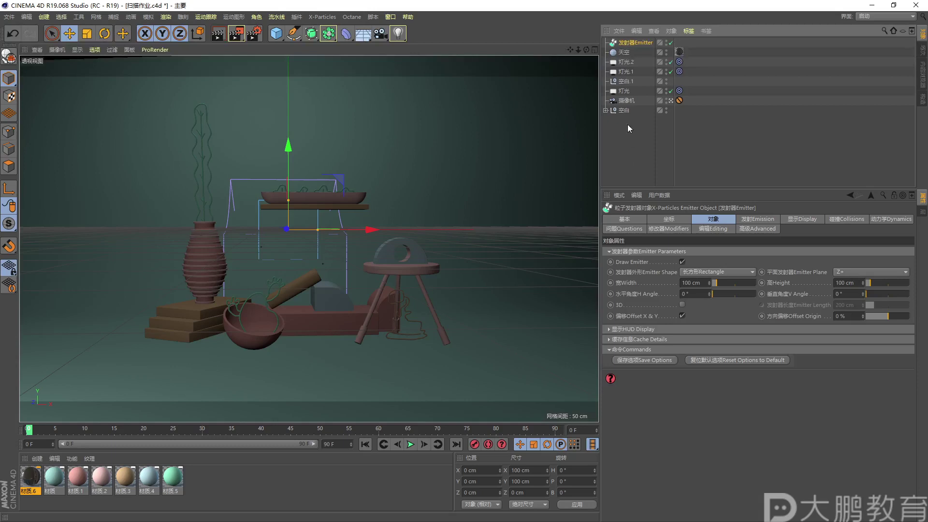
pyautogui.click(630, 43)
pyautogui.press('Delete')
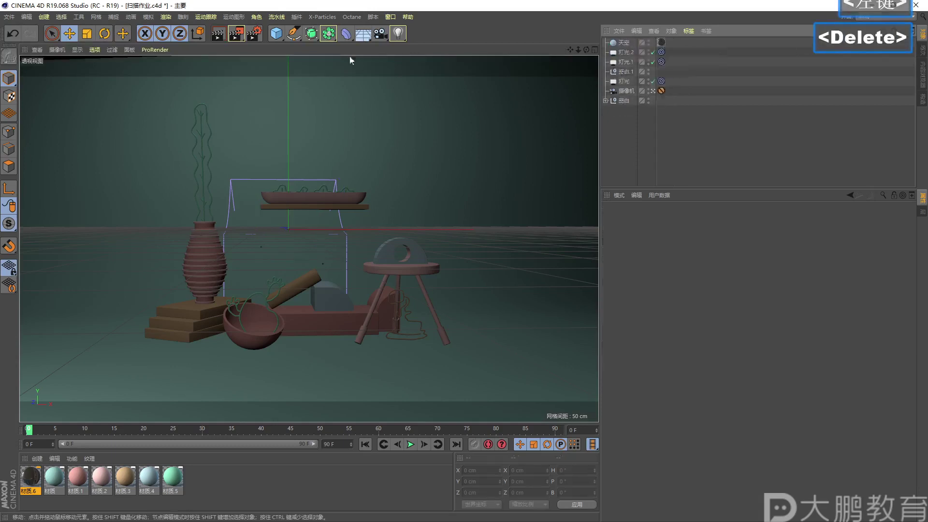
# Detach the TurbulenceFD_C4D_v1-0_1437 plugin commands as a floating palette over the viewport
pyautogui.click(296, 17)
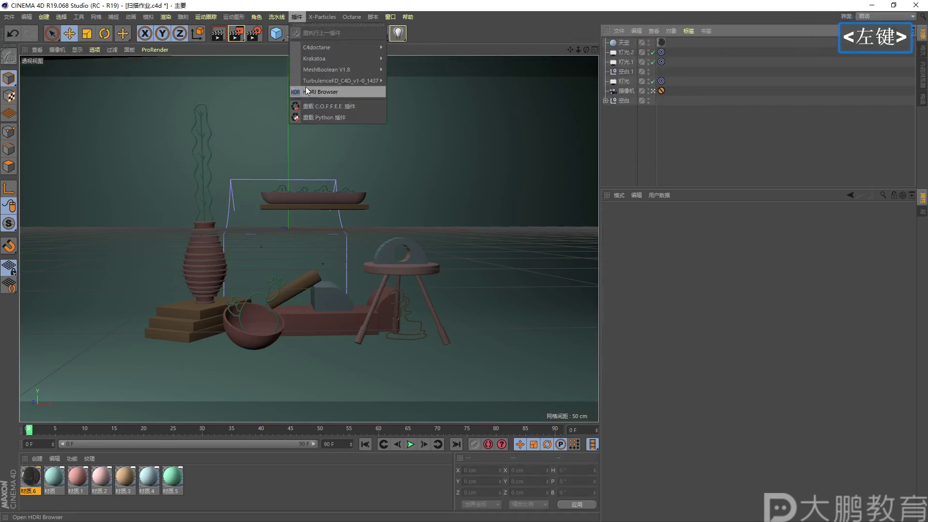
pyautogui.moveTo(316, 81)
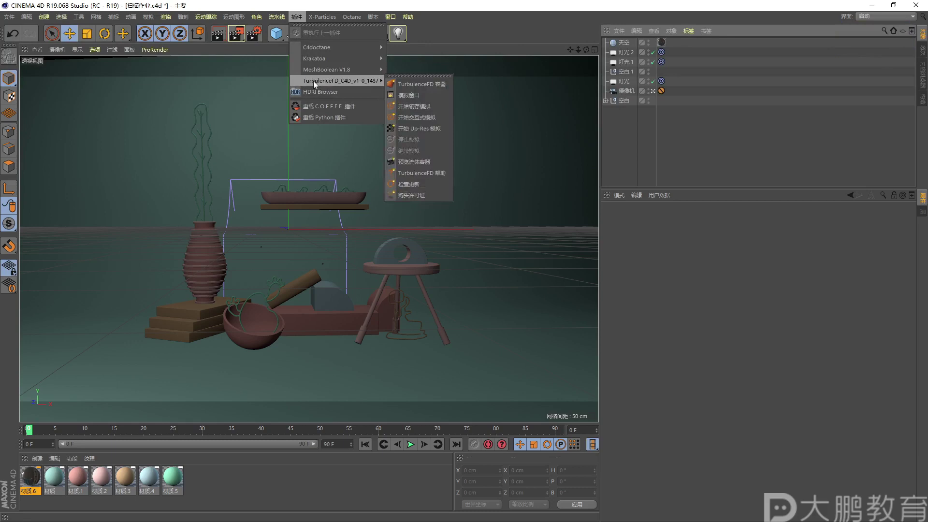
pyautogui.click(400, 77)
pyautogui.moveTo(409, 71); pyautogui.dragTo(324, 116)
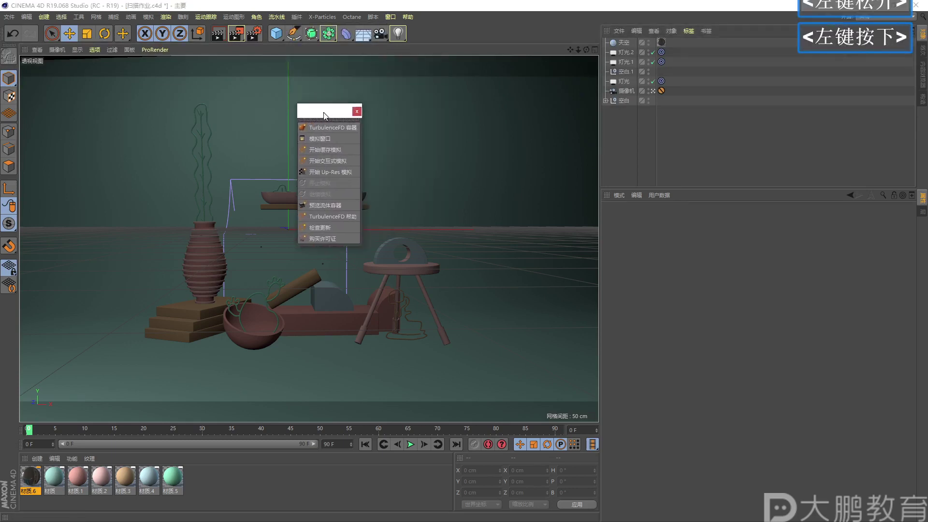
pyautogui.click(329, 128)
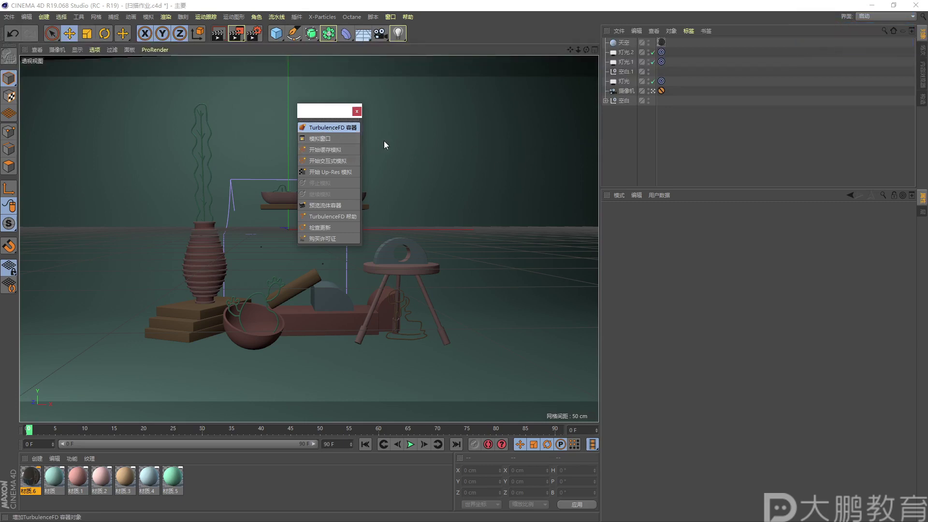
pyautogui.click(402, 158)
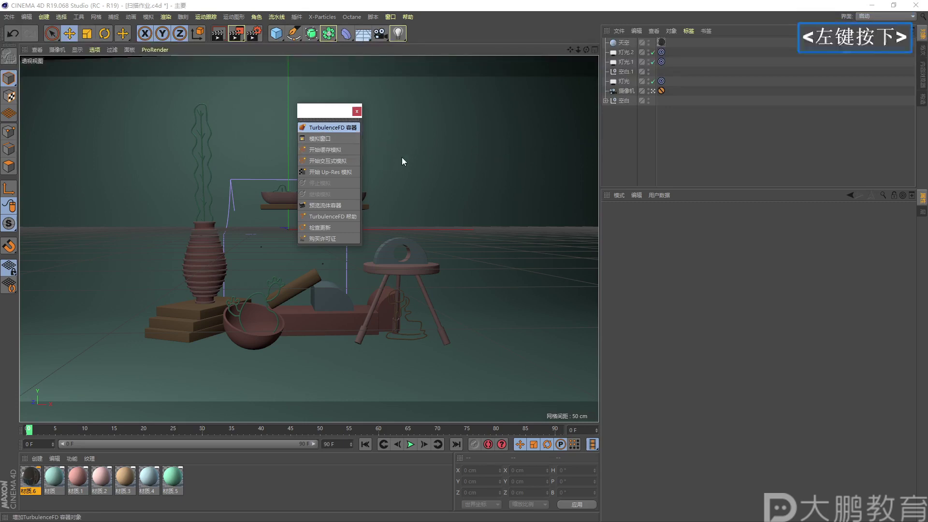
pyautogui.click(595, 132)
pyautogui.doubleClick(612, 132)
pyautogui.click(612, 132)
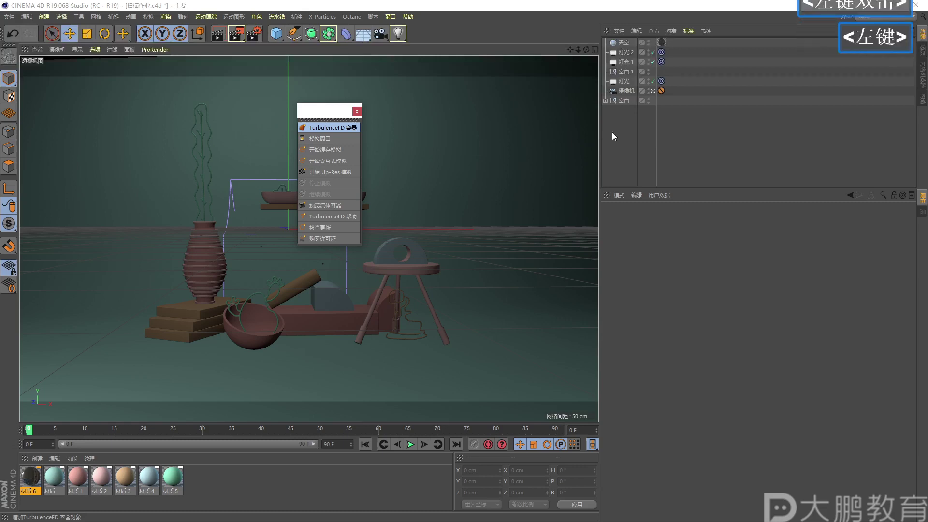
pyautogui.click(325, 147)
pyautogui.click(331, 128)
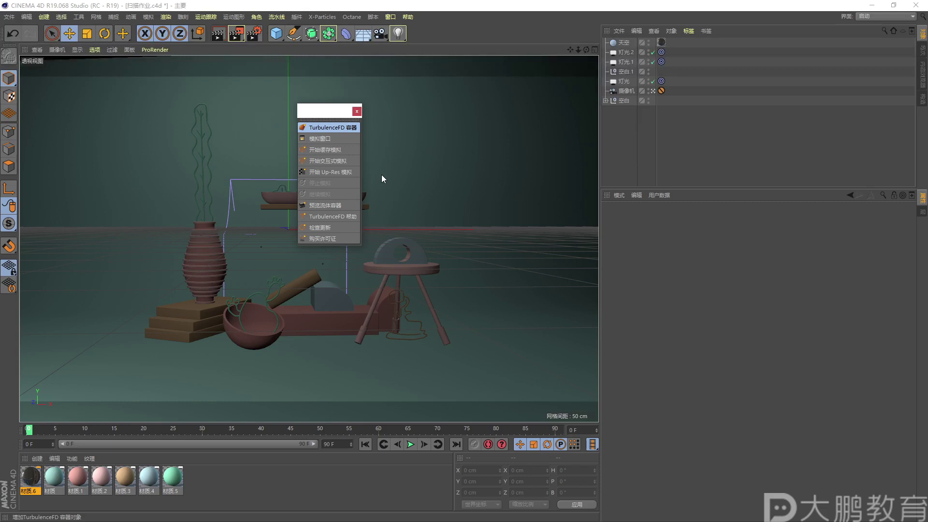
pyautogui.doubleClick(358, 111)
pyautogui.click(358, 112)
pyautogui.moveTo(493, 261); pyautogui.dragTo(463, 264)
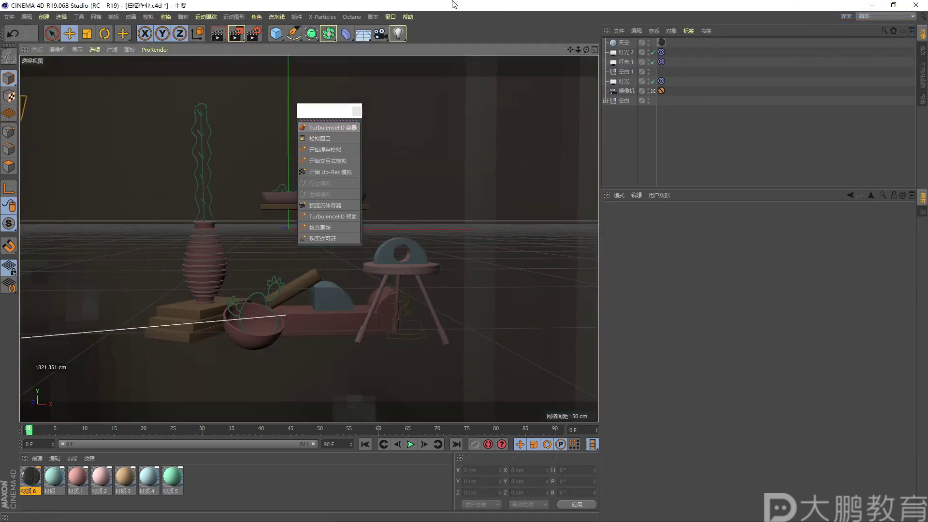
pyautogui.press('Return')
pyautogui.click(518, 17)
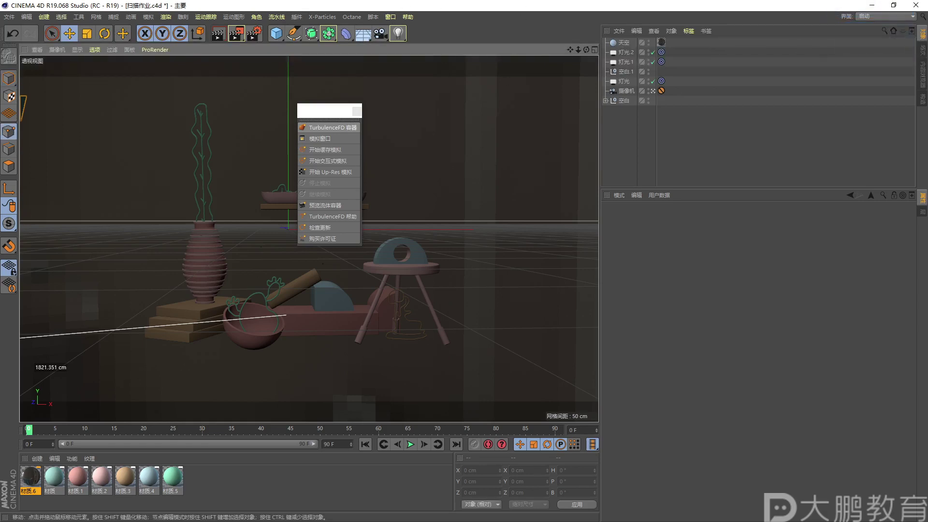
# Add a TurbulenceFD 容器 to the scene, show its Container settings in full, and delete it again
pyautogui.click(328, 127)
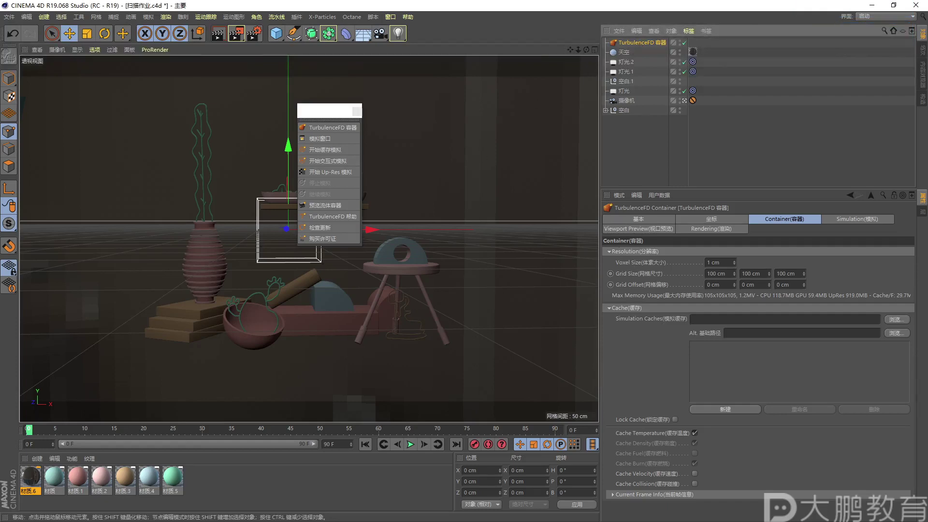
pyautogui.moveTo(694, 190); pyautogui.dragTo(686, 138)
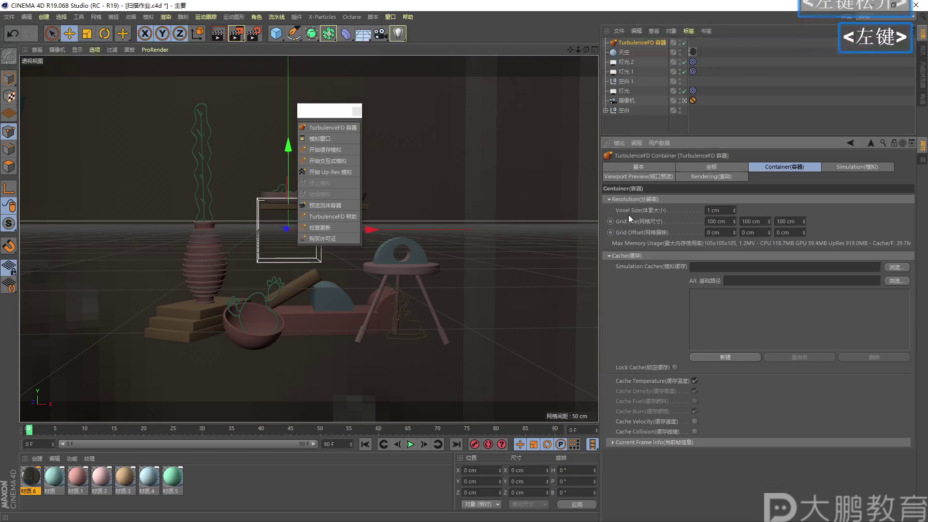
pyautogui.press('F2')
pyautogui.moveTo(615, 184)
pyautogui.mouseDown()
pyautogui.moveTo(603, 221)
pyautogui.moveTo(597, 435)
pyautogui.moveTo(741, 366)
pyautogui.moveTo(647, 315)
pyautogui.mouseUp()
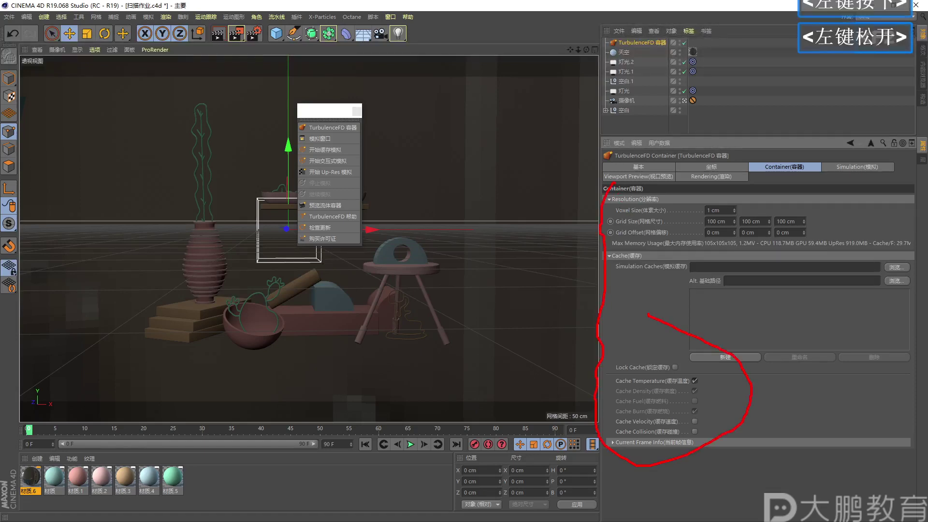
pyautogui.press('F2')
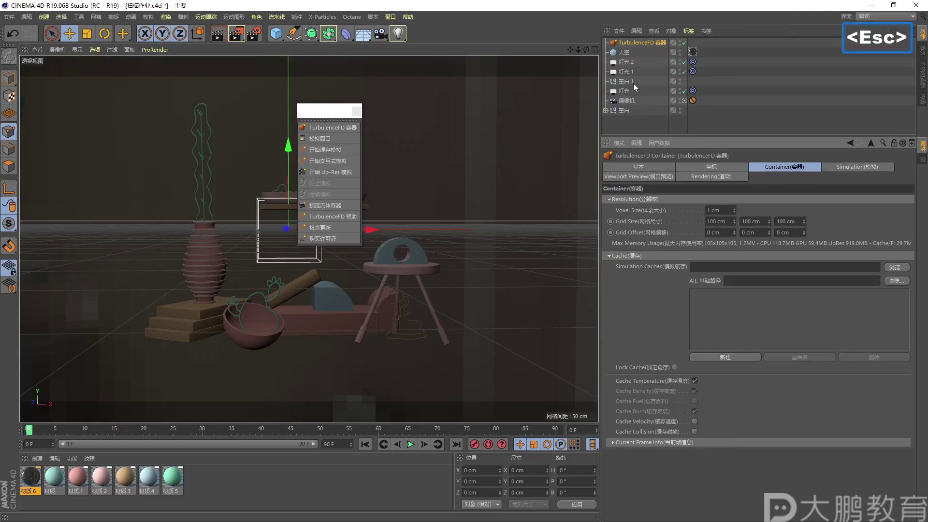
pyautogui.click(634, 43)
pyautogui.press('Delete')
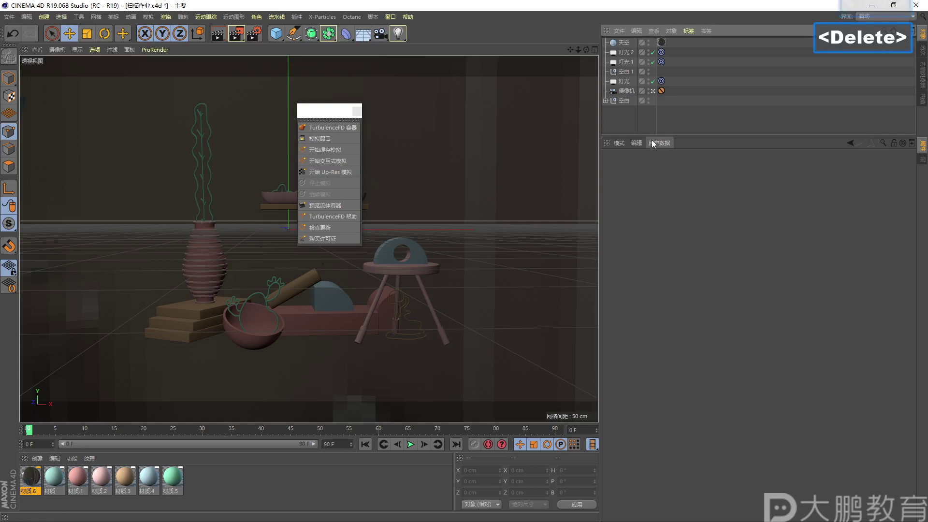
# Close the floating TurbulenceFD palette, enlarge the object list, and create a new empty project
pyautogui.moveTo(651, 140); pyautogui.dragTo(652, 250)
pyautogui.click(356, 111)
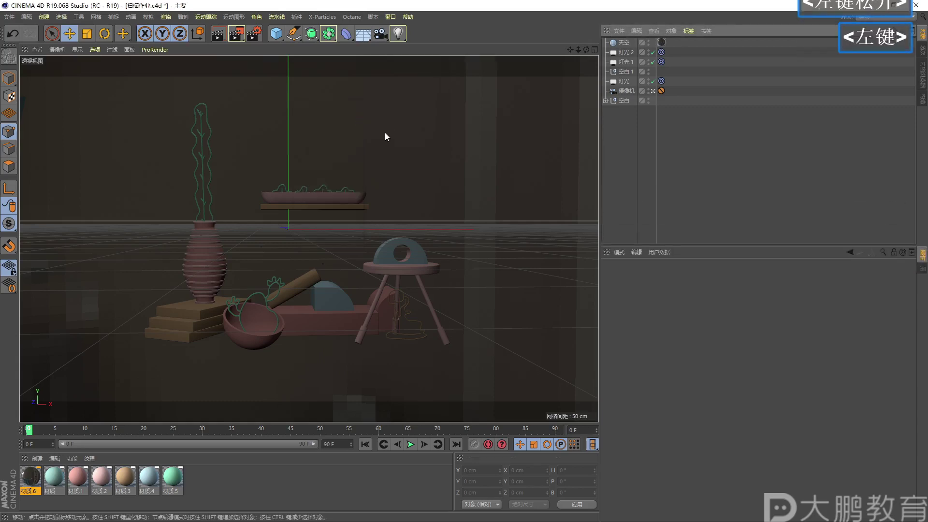
pyautogui.click(9, 19)
pyautogui.click(20, 30)
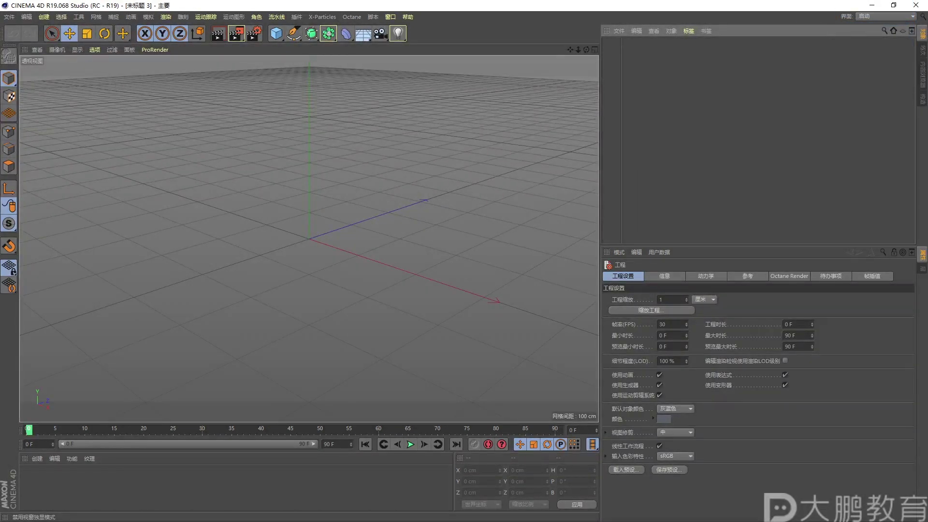
# Add a 立方体 cube to the scene and frame it from an angle above
pyautogui.scroll(1, 309, 239)
pyautogui.scroll(2, 310, 239)
pyautogui.click(276, 34)
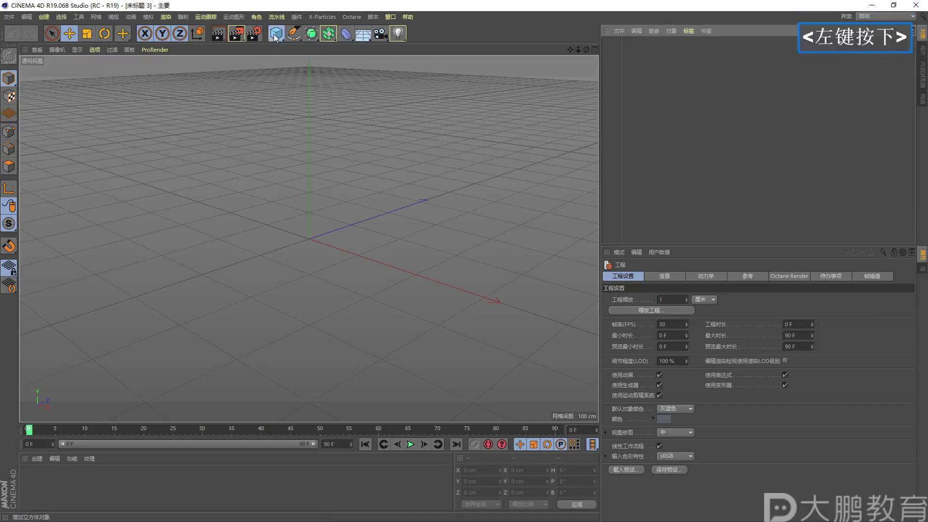
pyautogui.keyDown('alt'); pyautogui.moveTo(242, 292); pyautogui.dragTo(247, 286); pyautogui.keyUp('alt')
pyautogui.keyDown('alt'); pyautogui.moveTo(247, 285); pyautogui.dragTo(254, 279, button='right'); pyautogui.keyUp('alt')
pyautogui.keyDown('alt'); pyautogui.moveTo(254, 280); pyautogui.dragTo(244, 271, button='middle'); pyautogui.keyUp('alt')
pyautogui.keyDown('alt'); pyautogui.doubleClick(245, 271); pyautogui.keyUp('alt')
pyautogui.keyDown('alt'); pyautogui.moveTo(249, 263); pyautogui.dragTo(308, 246, button='right'); pyautogui.keyUp('alt')
pyautogui.keyDown('alt'); pyautogui.moveTo(309, 242); pyautogui.dragTo(291, 257); pyautogui.keyUp('alt')
pyautogui.keyDown('alt'); pyautogui.moveTo(291, 256); pyautogui.dragTo(296, 253, button='right'); pyautogui.keyUp('alt')
pyautogui.keyDown('alt'); pyautogui.moveTo(296, 253); pyautogui.dragTo(288, 240, button='middle'); pyautogui.keyUp('alt')
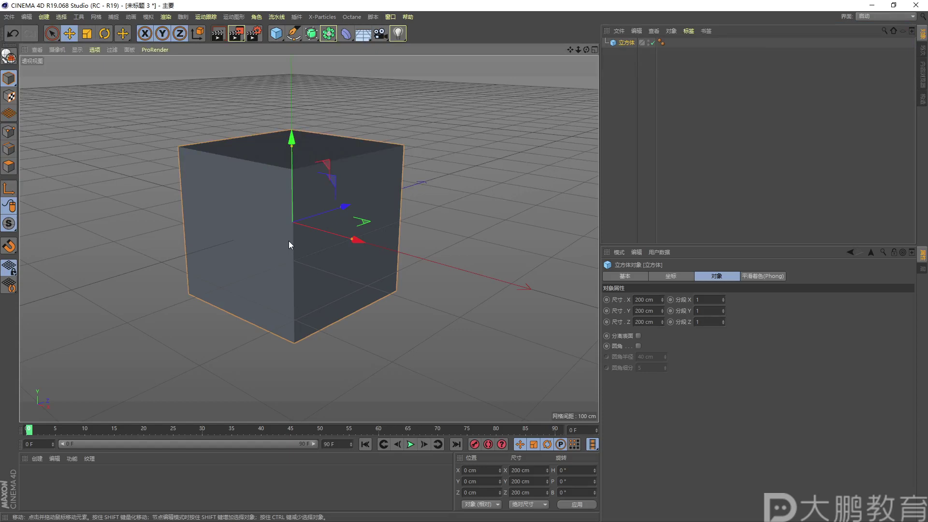
pyautogui.keyDown('alt'); pyautogui.moveTo(289, 241); pyautogui.dragTo(273, 251, button='right'); pyautogui.keyUp('alt')
pyautogui.keyDown('alt'); pyautogui.moveTo(274, 251); pyautogui.dragTo(265, 259, button='middle'); pyautogui.keyUp('alt')
pyautogui.keyDown('alt'); pyautogui.moveTo(265, 259); pyautogui.dragTo(265, 261); pyautogui.keyUp('alt')
pyautogui.keyDown('alt'); pyautogui.moveTo(266, 261); pyautogui.dragTo(289, 243, button='right'); pyautogui.keyUp('alt')
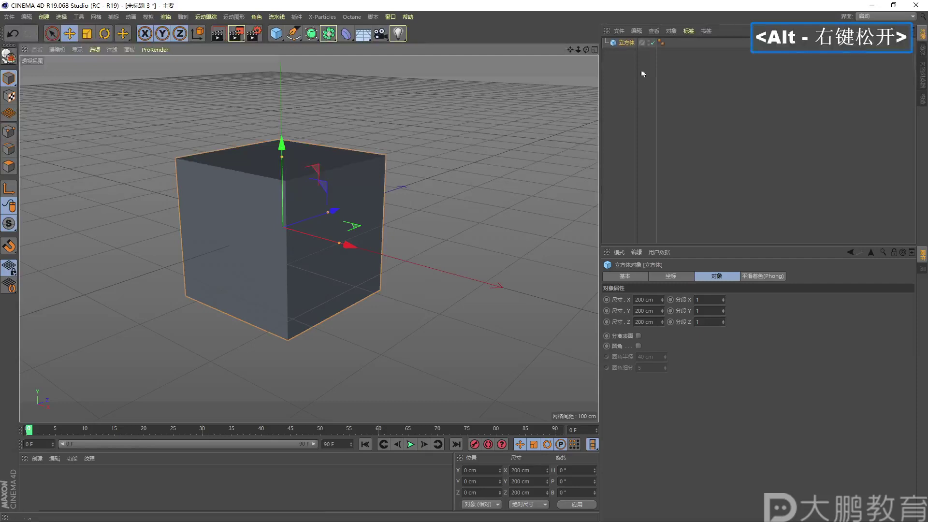
# Examine the cube from several angles together with its size and segment settings
pyautogui.click(625, 43)
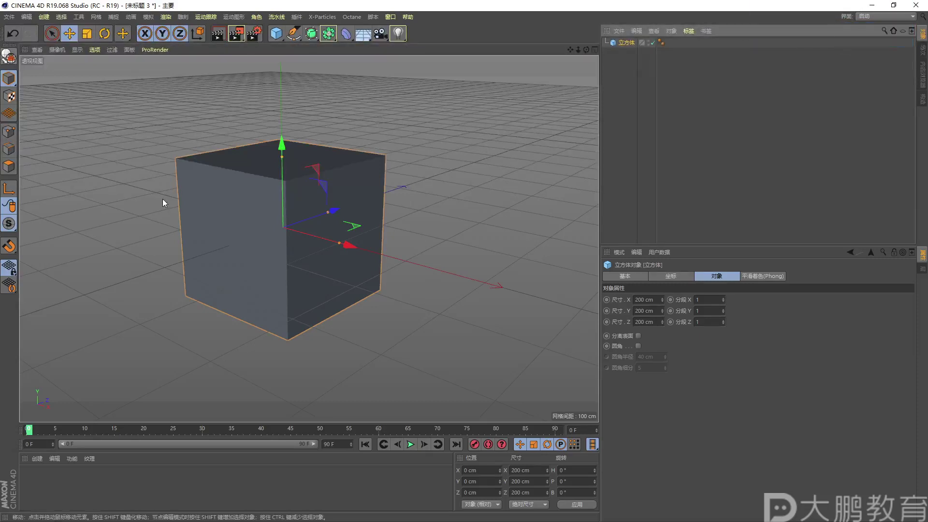
pyautogui.keyDown('alt'); pyautogui.moveTo(228, 178); pyautogui.dragTo(251, 181, button='right'); pyautogui.keyUp('alt')
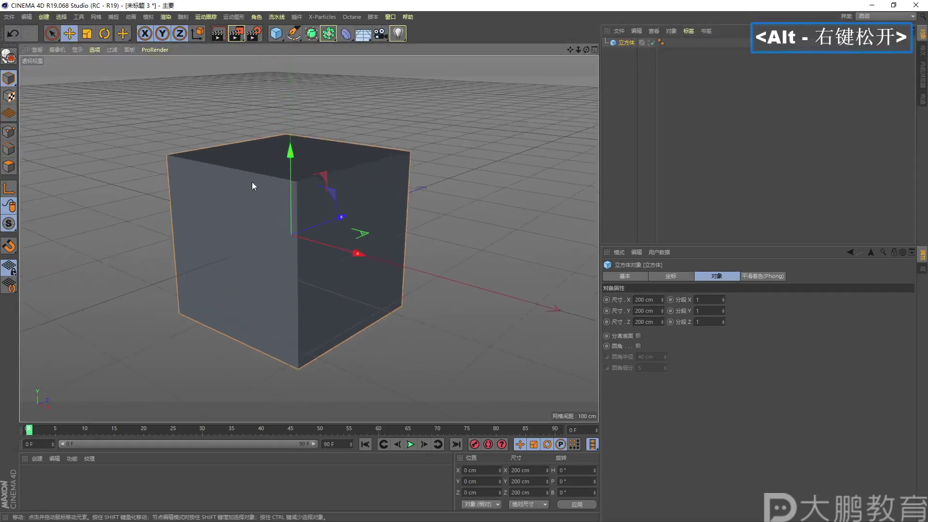
pyautogui.keyDown('alt'); pyautogui.moveTo(251, 182); pyautogui.dragTo(256, 177, button='middle'); pyautogui.keyUp('alt')
pyautogui.click(623, 43)
pyautogui.click(697, 299)
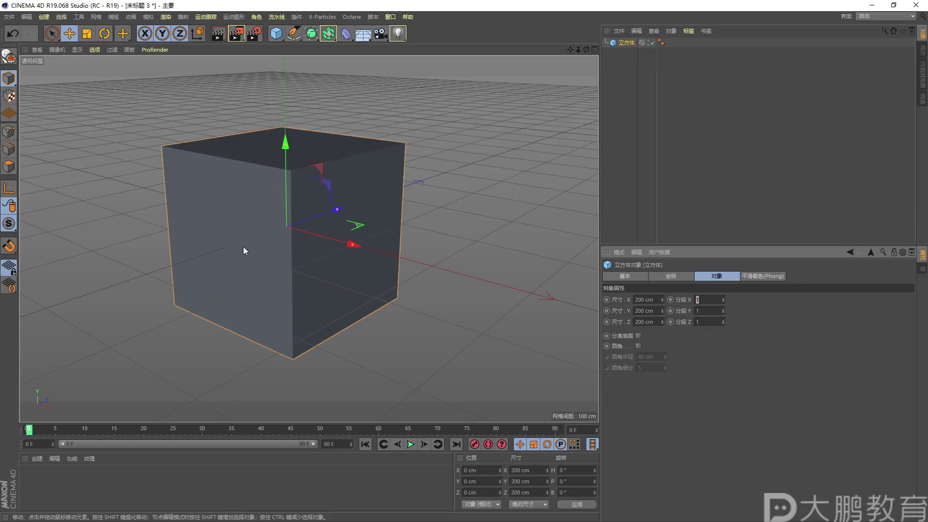
pyautogui.click(242, 259)
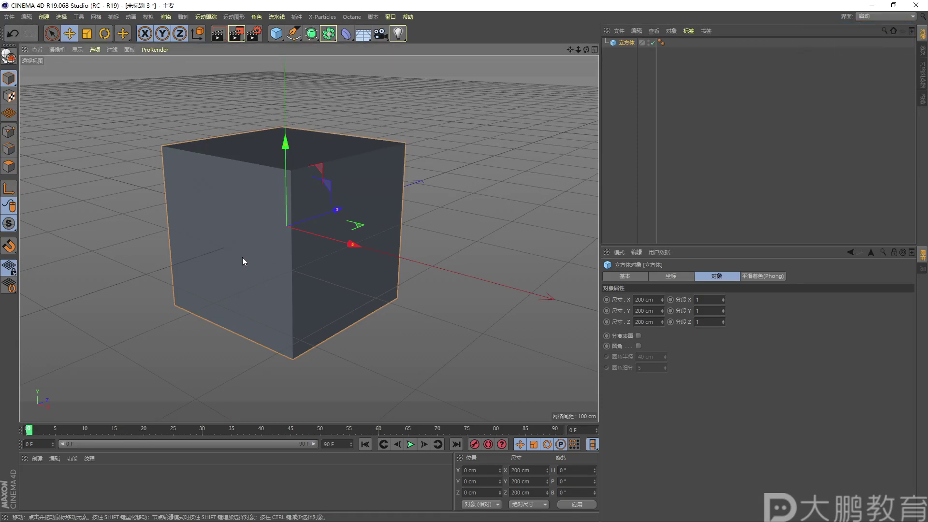
pyautogui.keyDown('alt'); pyautogui.moveTo(244, 262); pyautogui.dragTo(251, 288); pyautogui.keyUp('alt')
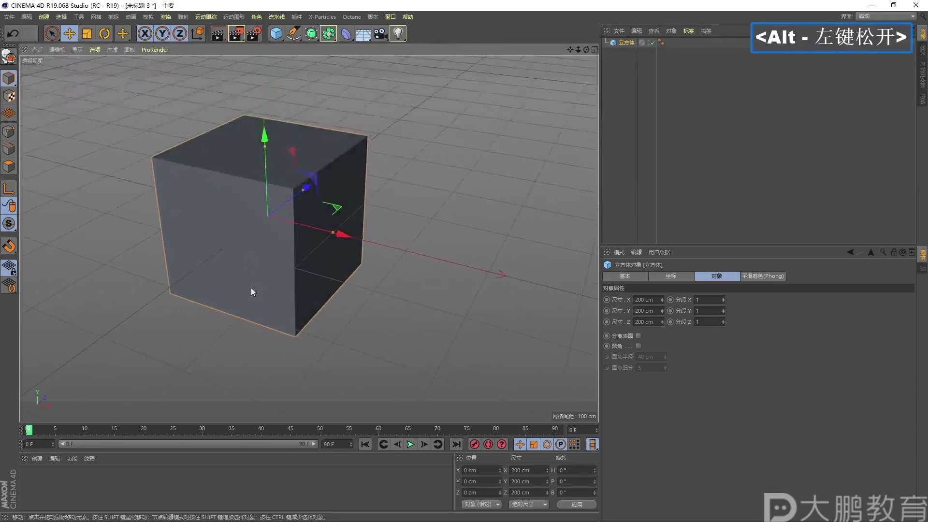
pyautogui.keyDown('alt'); pyautogui.moveTo(251, 288); pyautogui.dragTo(261, 274, button='right'); pyautogui.keyUp('alt')
pyautogui.keyDown('alt'); pyautogui.moveTo(261, 274); pyautogui.dragTo(269, 257, button='middle'); pyautogui.keyUp('alt')
pyautogui.moveTo(270, 257)
pyautogui.keyDown('alt'); pyautogui.mouseDown(button='right')
pyautogui.moveTo(271, 276)
pyautogui.moveTo(278, 269)
pyautogui.mouseUp(button='right'); pyautogui.keyUp('alt')
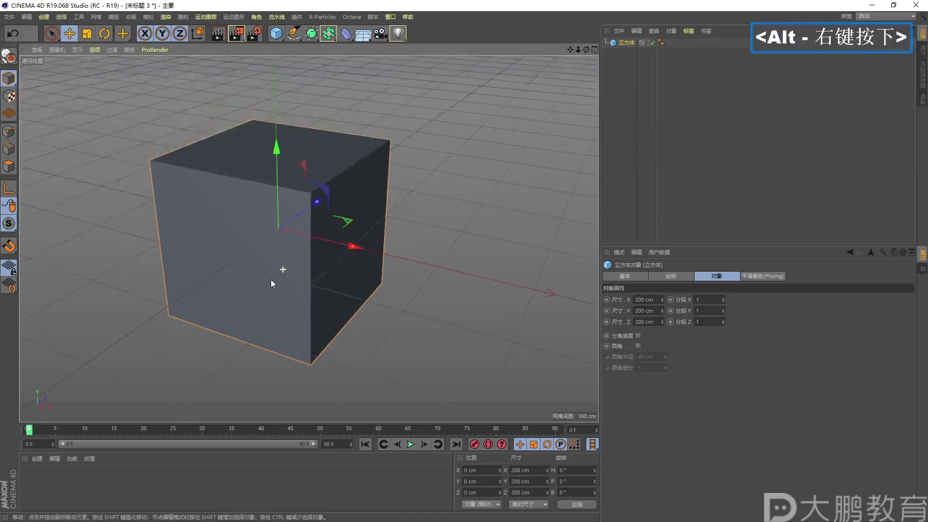
pyautogui.keyDown('alt'); pyautogui.moveTo(277, 269); pyautogui.dragTo(260, 292); pyautogui.keyUp('alt')
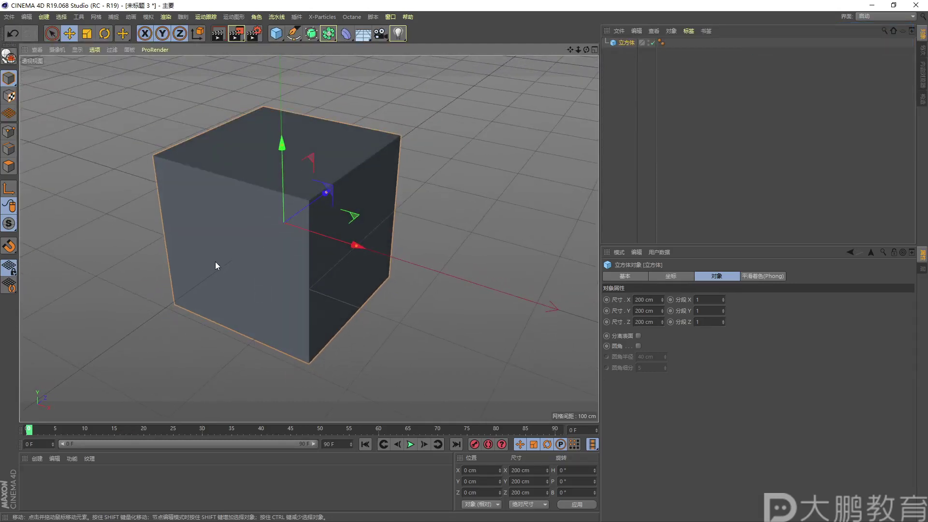
# Switch the viewport display so that the shaded cube shows its edge lines
pyautogui.click(618, 44)
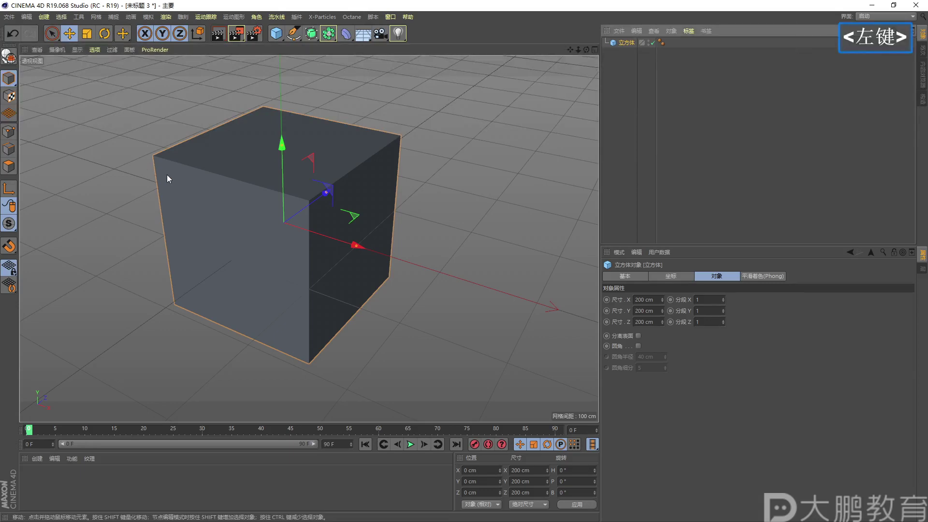
pyautogui.click(703, 300)
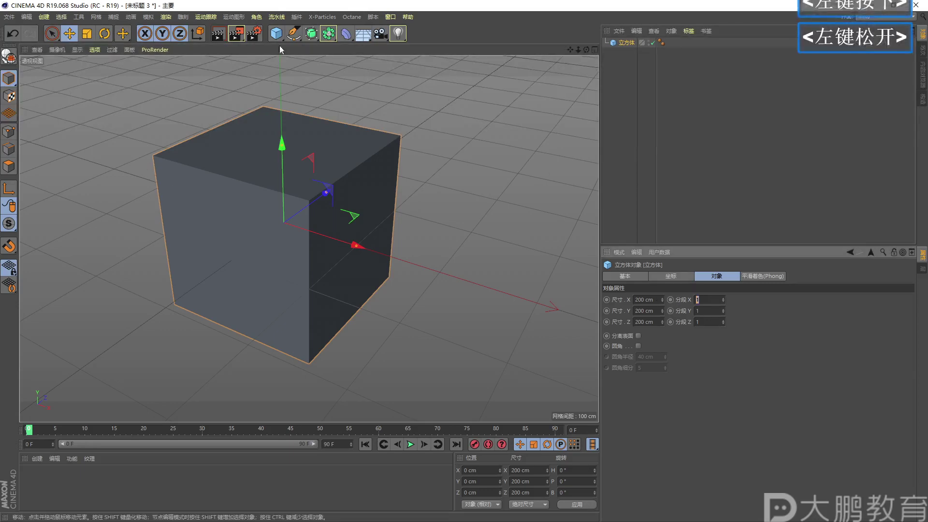
pyautogui.click(82, 51)
pyautogui.click(86, 77)
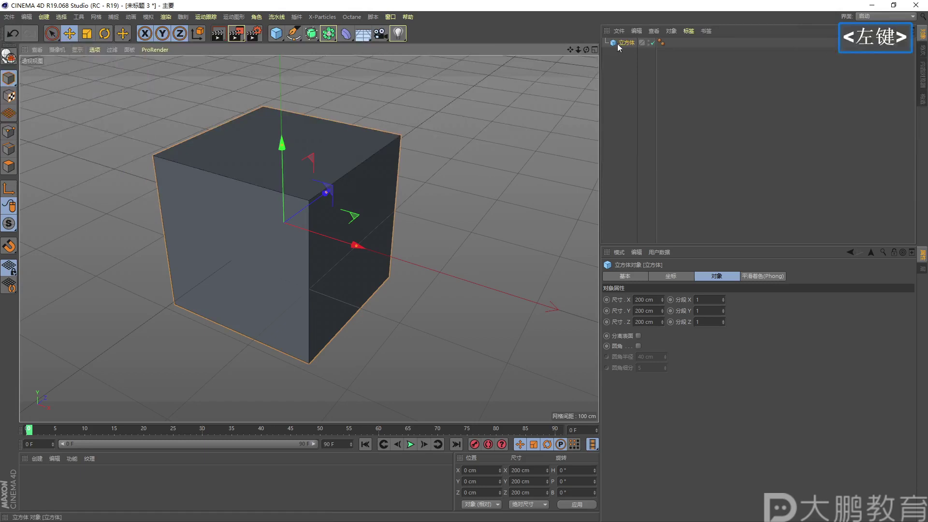
# Set the cube's 分段 X and 分段 Z to 2
pyautogui.click(707, 300)
pyautogui.write('2')
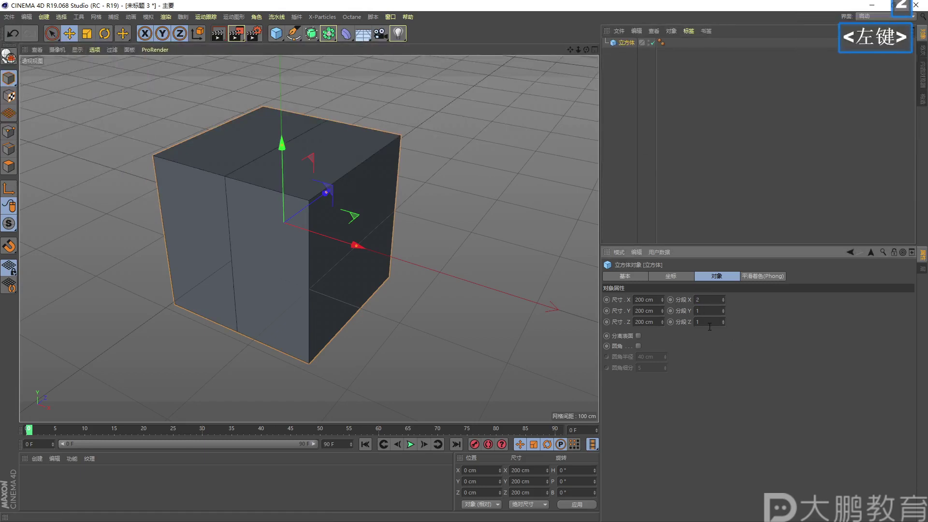
pyautogui.click(214, 299)
# Convert the cube into an editable polygon object and show its edges in edge mode
pyautogui.keyDown('alt'); pyautogui.moveTo(216, 237); pyautogui.dragTo(236, 233, button='right'); pyautogui.keyUp('alt')
pyautogui.keyDown('alt'); pyautogui.moveTo(236, 233); pyautogui.dragTo(245, 196); pyautogui.keyUp('alt')
pyautogui.click(9, 57)
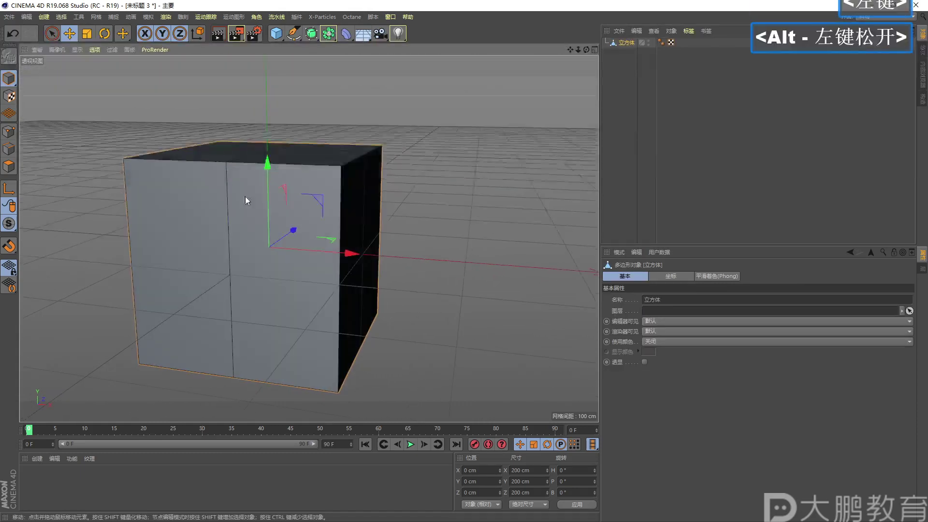
pyautogui.click(9, 148)
pyautogui.keyDown('alt'); pyautogui.moveTo(247, 225); pyautogui.dragTo(226, 230, button='right'); pyautogui.keyUp('alt')
pyautogui.keyDown('alt'); pyautogui.moveTo(226, 230); pyautogui.dragTo(271, 201); pyautogui.keyUp('alt')
pyautogui.keyDown('alt'); pyautogui.moveTo(204, 229); pyautogui.dragTo(212, 221, button='middle'); pyautogui.keyUp('alt')
# Return to model mode and scale the cube along Y to a height of about 96 cm
pyautogui.click(8, 78)
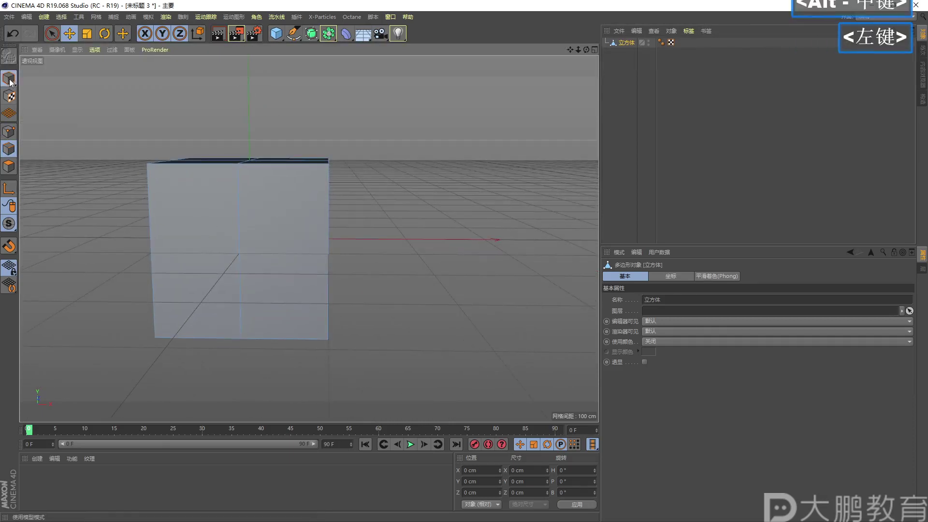
pyautogui.click(627, 42)
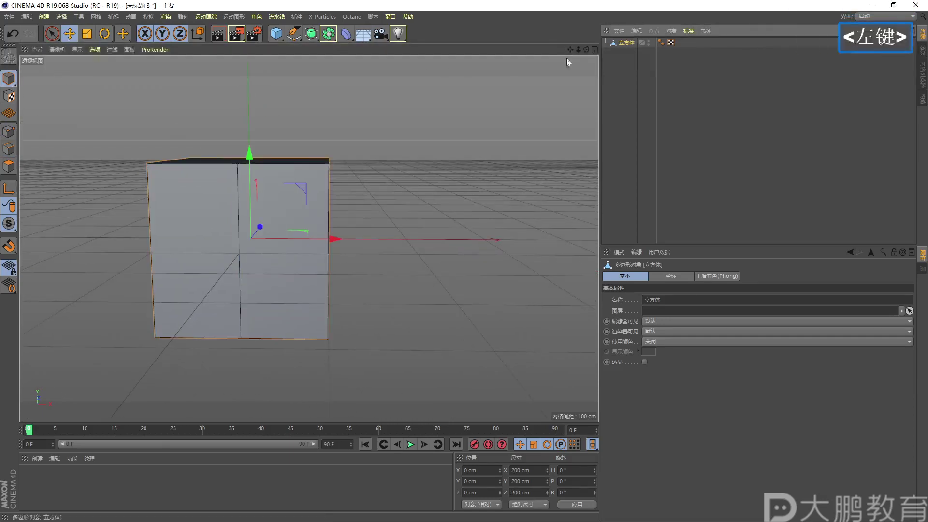
pyautogui.keyDown('alt'); pyautogui.moveTo(258, 184); pyautogui.dragTo(251, 189); pyautogui.keyUp('alt')
pyautogui.click(87, 34)
pyautogui.moveTo(255, 149); pyautogui.dragTo(251, 198)
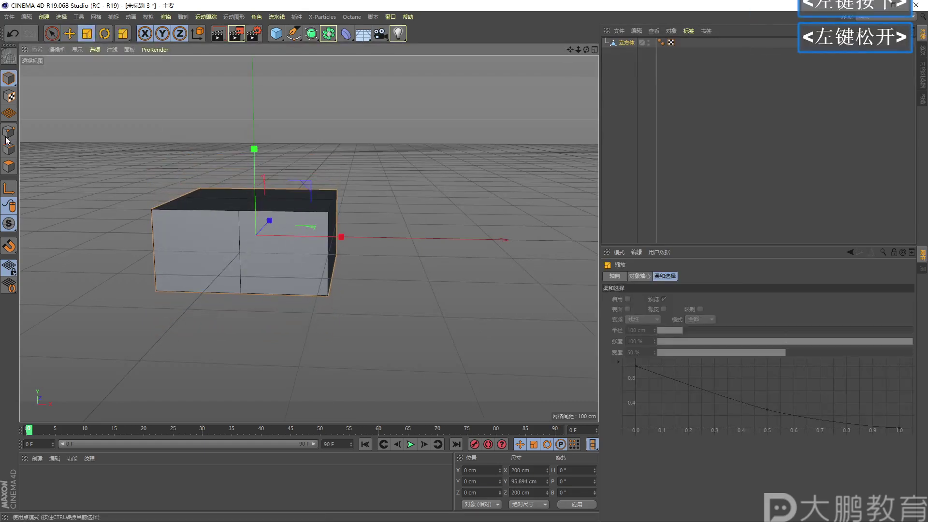
# Switch to edge mode and examine the flattened box's edges from above and below
pyautogui.click(9, 149)
pyautogui.keyDown('alt'); pyautogui.moveTo(165, 208); pyautogui.dragTo(234, 222, button='right'); pyautogui.keyUp('alt')
pyautogui.keyDown('alt'); pyautogui.moveTo(233, 223); pyautogui.dragTo(204, 162); pyautogui.keyUp('alt')
pyautogui.keyDown('alt'); pyautogui.moveTo(203, 161); pyautogui.dragTo(215, 155, button='middle'); pyautogui.keyUp('alt')
pyautogui.keyDown('alt'); pyautogui.moveTo(215, 155); pyautogui.dragTo(251, 182, button='right'); pyautogui.keyUp('alt')
pyautogui.keyDown('alt'); pyautogui.moveTo(251, 182); pyautogui.dragTo(242, 193); pyautogui.keyUp('alt')
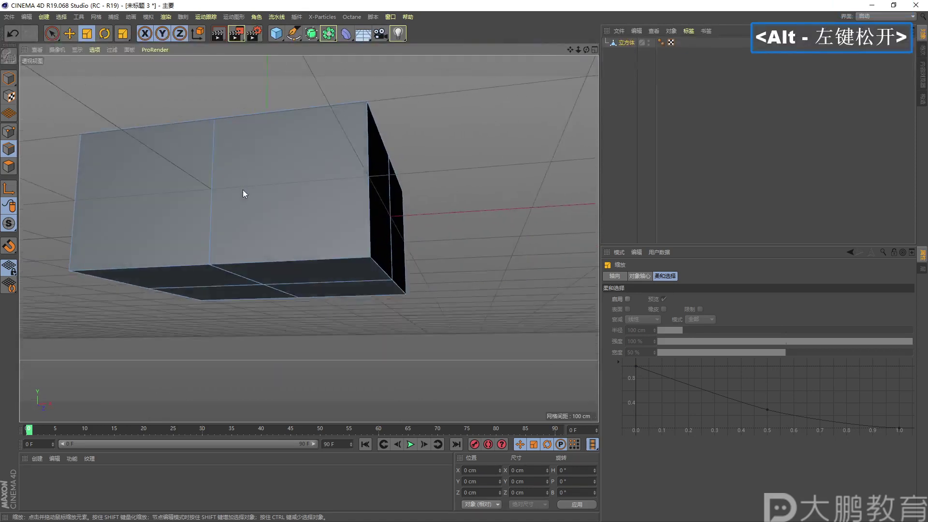
pyautogui.keyDown('alt'); pyautogui.moveTo(242, 193); pyautogui.dragTo(248, 212, button='right'); pyautogui.keyUp('alt')
pyautogui.keyDown('alt'); pyautogui.moveTo(248, 212); pyautogui.dragTo(248, 182); pyautogui.keyUp('alt')
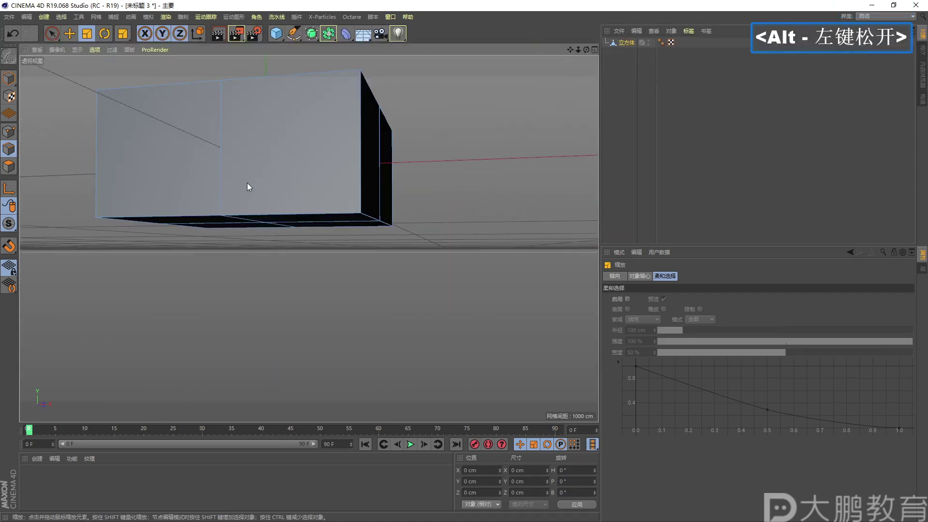
pyautogui.keyDown('alt'); pyautogui.moveTo(258, 179); pyautogui.dragTo(257, 192, button='right'); pyautogui.keyUp('alt')
pyautogui.keyDown('alt'); pyautogui.moveTo(257, 195); pyautogui.dragTo(264, 237); pyautogui.keyUp('alt')
pyautogui.keyDown('alt'); pyautogui.moveTo(263, 220); pyautogui.dragTo(254, 273, button='middle'); pyautogui.keyUp('alt')
pyautogui.keyDown('alt'); pyautogui.moveTo(256, 277); pyautogui.dragTo(255, 248, button='right'); pyautogui.keyUp('alt')
pyautogui.keyDown('alt'); pyautogui.moveTo(255, 248); pyautogui.dragTo(282, 238, button='middle'); pyautogui.keyUp('alt')
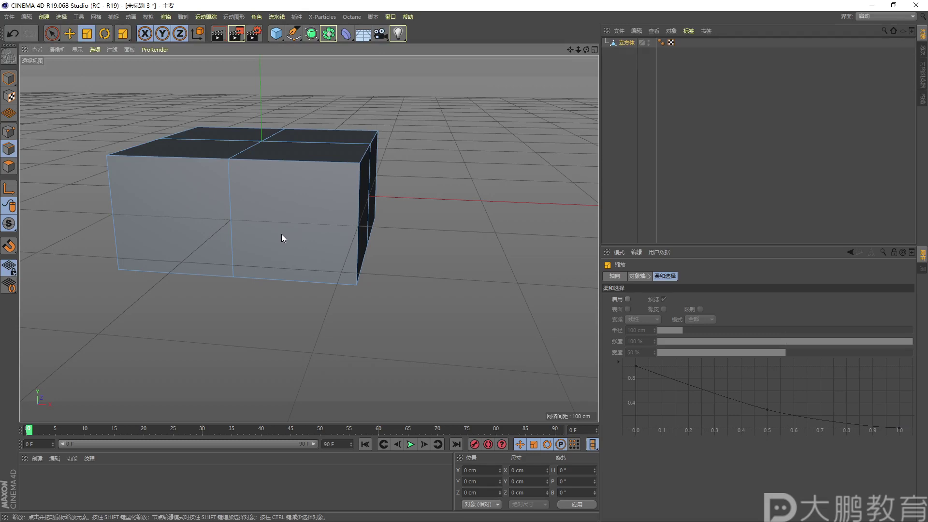
pyautogui.keyDown('alt'); pyautogui.moveTo(273, 228); pyautogui.dragTo(266, 190); pyautogui.keyUp('alt')
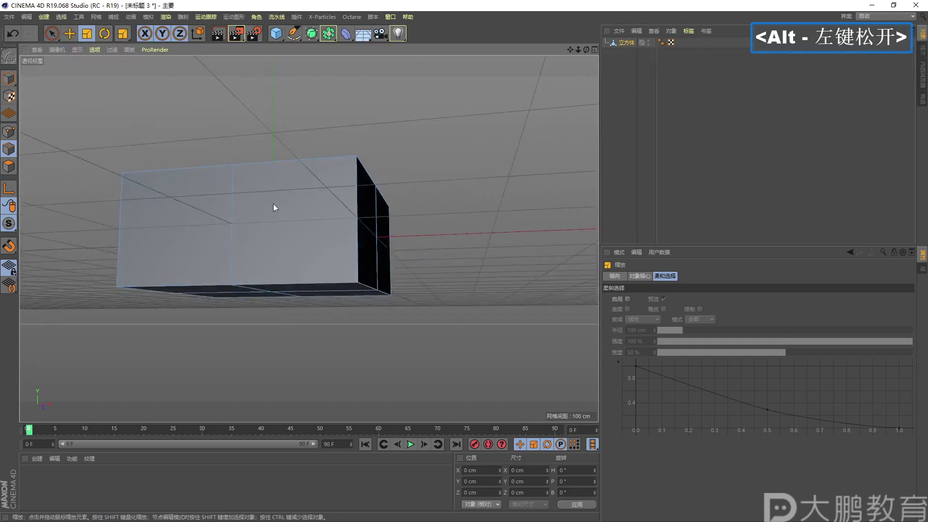
pyautogui.keyDown('alt'); pyautogui.moveTo(273, 205); pyautogui.dragTo(270, 169, button='middle'); pyautogui.keyUp('alt')
pyautogui.keyDown('alt'); pyautogui.moveTo(269, 169); pyautogui.dragTo(299, 195, button='right'); pyautogui.keyUp('alt')
pyautogui.keyDown('alt'); pyautogui.moveTo(298, 195); pyautogui.dragTo(274, 169, button='middle'); pyautogui.keyUp('alt')
pyautogui.keyDown('alt'); pyautogui.moveTo(273, 169); pyautogui.dragTo(295, 187); pyautogui.keyUp('alt')
pyautogui.keyDown('alt'); pyautogui.moveTo(295, 186); pyautogui.dragTo(281, 193, button='right'); pyautogui.keyUp('alt')
pyautogui.keyDown('alt'); pyautogui.moveTo(280, 192); pyautogui.dragTo(30, 167); pyautogui.keyUp('alt')
# Switch to polygon mode and view the box's front faces head-on
pyautogui.click(14, 166)
pyautogui.keyDown('alt'); pyautogui.moveTo(242, 203); pyautogui.dragTo(291, 217); pyautogui.keyUp('alt')
pyautogui.keyDown('alt'); pyautogui.moveTo(292, 217); pyautogui.dragTo(267, 215, button='right'); pyautogui.keyUp('alt')
pyautogui.keyDown('alt'); pyautogui.moveTo(266, 214); pyautogui.dragTo(219, 251, button='middle'); pyautogui.keyUp('alt')
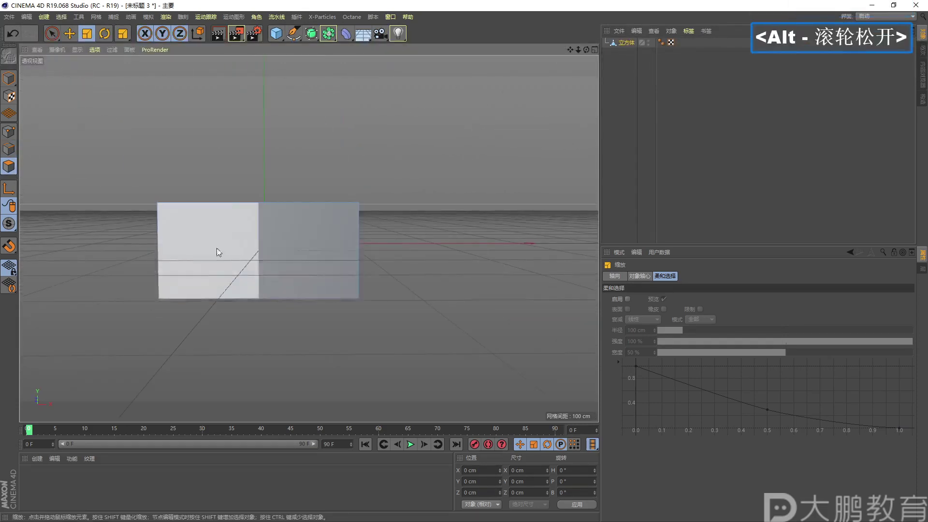
pyautogui.press('F2')
pyautogui.moveTo(152, 212)
pyautogui.mouseDown()
pyautogui.moveTo(160, 363)
pyautogui.moveTo(146, 381)
pyautogui.mouseUp()
pyautogui.moveTo(371, 202); pyautogui.dragTo(347, 269)
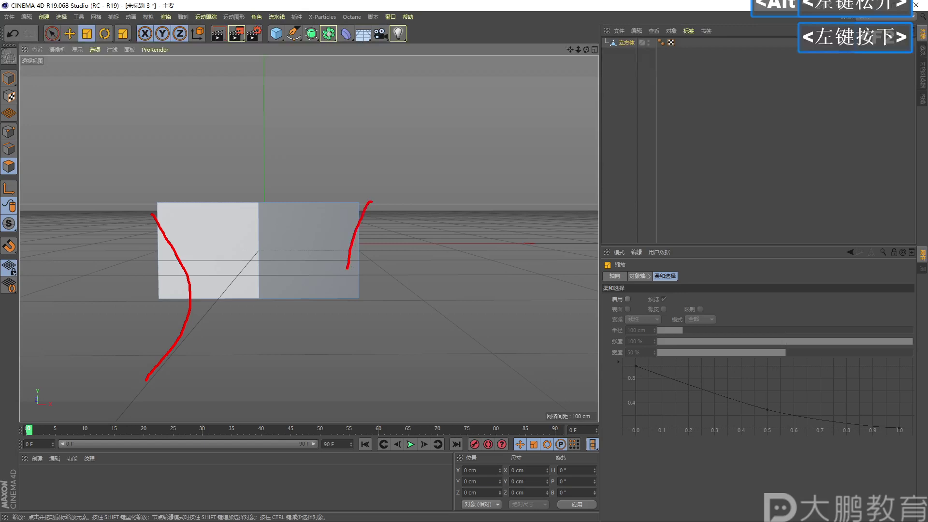
pyautogui.press('F2')
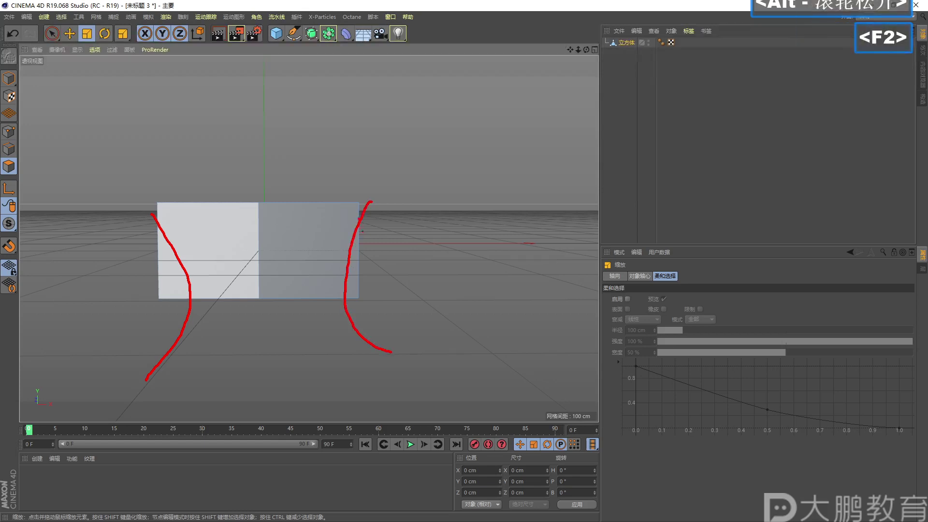
# Select all four faces on the underside of the box
pyautogui.press('Escape')
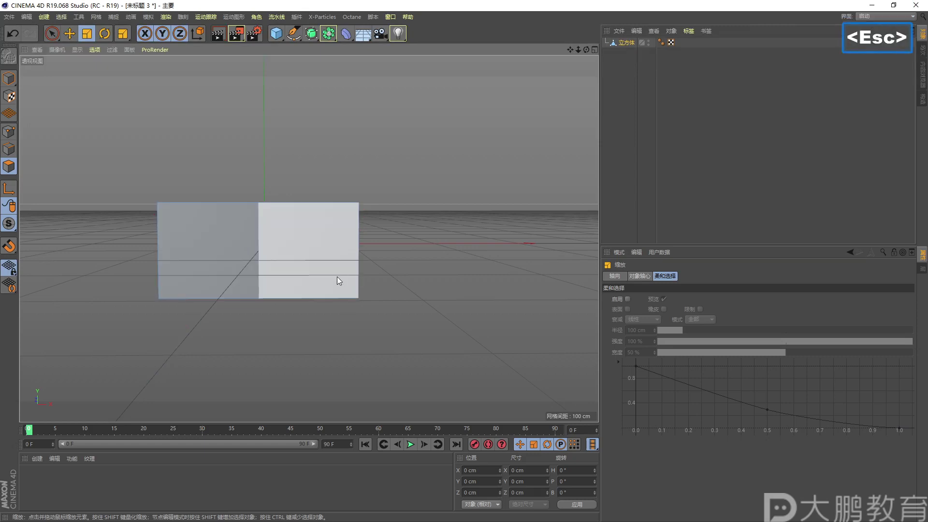
pyautogui.keyDown('alt'); pyautogui.moveTo(311, 265); pyautogui.dragTo(338, 253, button='right'); pyautogui.keyUp('alt')
pyautogui.keyDown('alt'); pyautogui.moveTo(338, 253); pyautogui.dragTo(264, 242, button='middle'); pyautogui.keyUp('alt')
pyautogui.keyDown('alt'); pyautogui.moveTo(264, 242); pyautogui.dragTo(142, 274); pyautogui.keyUp('alt')
pyautogui.click(142, 276)
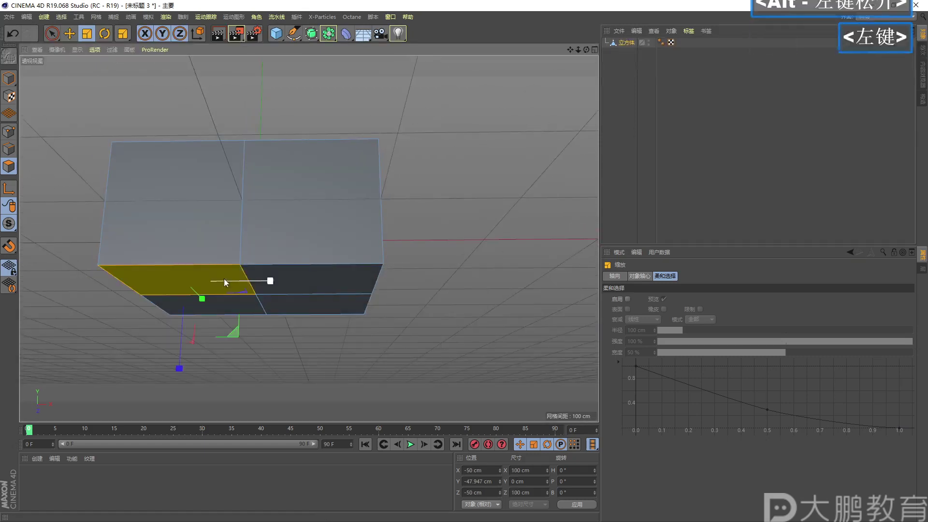
pyautogui.keyDown('shift'); pyautogui.click(288, 281); pyautogui.keyUp('shift')
pyautogui.keyDown('shift'); pyautogui.doubleClick(250, 306); pyautogui.keyUp('shift')
# Scale the selected bottom faces down uniformly to about 103 cm in X and Z, tapering the box
pyautogui.click(70, 33)
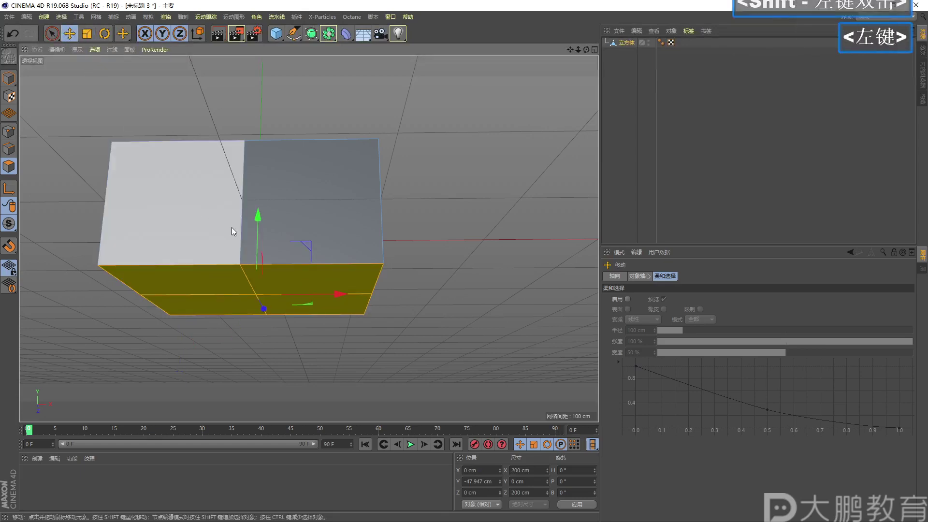
pyautogui.keyDown('alt'); pyautogui.moveTo(245, 237); pyautogui.dragTo(246, 257); pyautogui.keyUp('alt')
pyautogui.click(87, 35)
pyautogui.moveTo(402, 312); pyautogui.dragTo(241, 307)
pyautogui.moveTo(166, 294); pyautogui.dragTo(244, 340)
pyautogui.keyDown('alt'); pyautogui.moveTo(244, 340); pyautogui.dragTo(247, 329, button='middle'); pyautogui.keyUp('alt')
pyautogui.keyDown('alt'); pyautogui.moveTo(247, 328); pyautogui.dragTo(230, 214, button='right'); pyautogui.keyUp('alt')
pyautogui.keyDown('alt'); pyautogui.moveTo(230, 215); pyautogui.dragTo(238, 223); pyautogui.keyUp('alt')
# Switch to point mode and raise the centre point of the top to about 118 cm in Y
pyautogui.click(8, 132)
pyautogui.click(240, 215)
pyautogui.press('e')
pyautogui.moveTo(239, 132); pyautogui.dragTo(294, 259)
pyautogui.keyDown('alt'); pyautogui.moveTo(294, 259); pyautogui.dragTo(266, 227, button='middle'); pyautogui.keyUp('alt')
pyautogui.moveTo(265, 228)
pyautogui.keyDown('alt'); pyautogui.mouseDown()
pyautogui.moveTo(253, 253)
pyautogui.moveTo(256, 227)
pyautogui.mouseUp(); pyautogui.keyUp('alt')
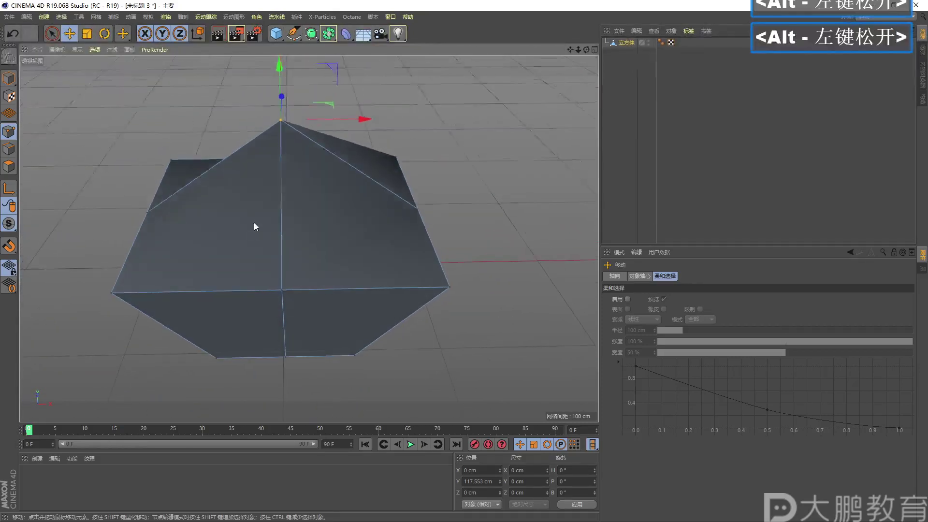
# Undo the upward move of the top's centre point
pyautogui.press('F2')
pyautogui.moveTo(186, 159); pyautogui.dragTo(173, 271)
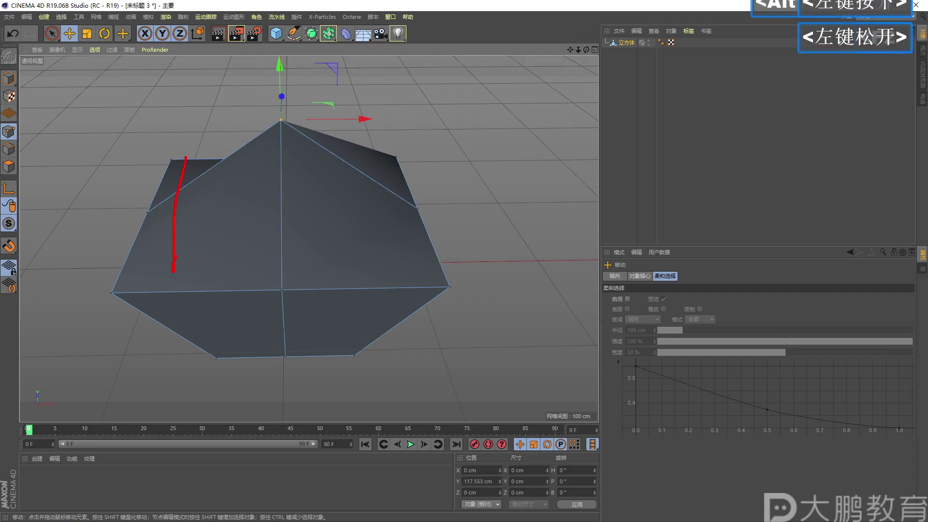
pyautogui.moveTo(222, 162)
pyautogui.mouseDown()
pyautogui.moveTo(211, 271)
pyautogui.moveTo(236, 248)
pyautogui.mouseUp()
pyautogui.press('Escape')
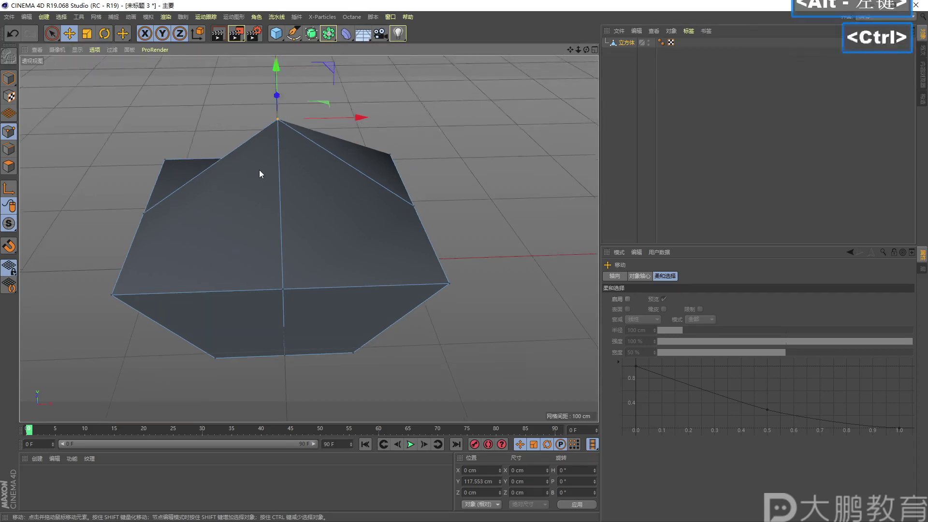
pyautogui.hotkey('ctrl', 'z')
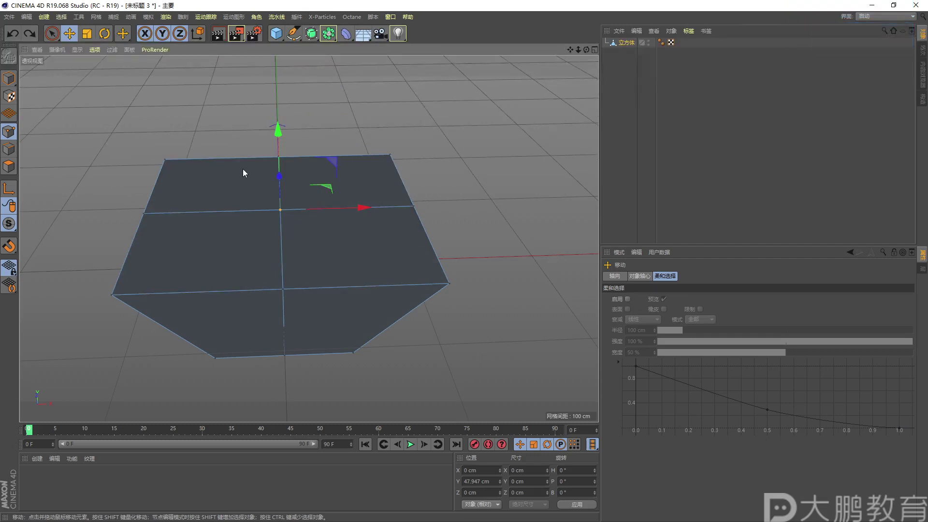
pyautogui.click(339, 38)
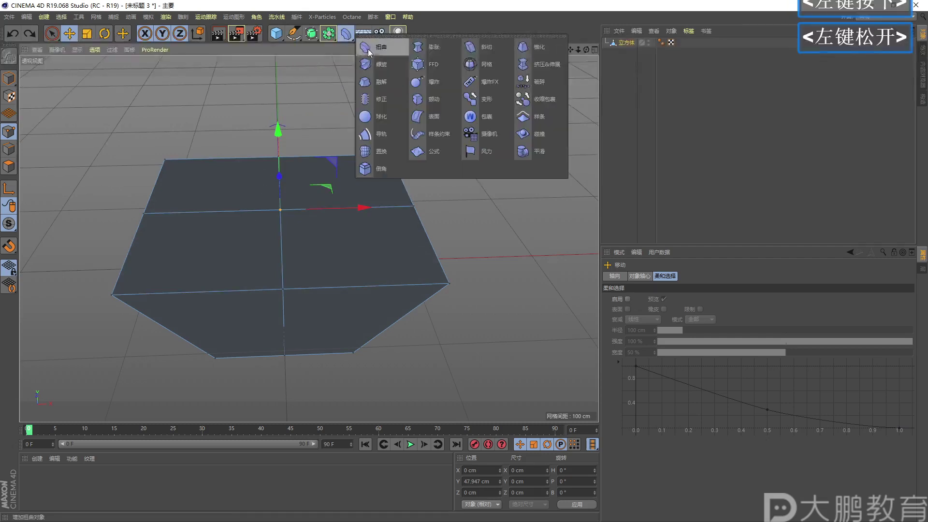
pyautogui.click(306, 82)
# Add a loop cut through the segment between the centre line and the box's +X side at a 50% offset
pyautogui.keyDown('alt'); pyautogui.moveTo(306, 82); pyautogui.dragTo(272, 190); pyautogui.keyUp('alt')
pyautogui.keyDown('alt'); pyautogui.moveTo(276, 261); pyautogui.dragTo(252, 201, button='middle'); pyautogui.keyUp('alt')
pyautogui.keyDown('alt'); pyautogui.moveTo(240, 199); pyautogui.dragTo(240, 160); pyautogui.keyUp('alt')
pyautogui.keyDown('alt'); pyautogui.moveTo(252, 227); pyautogui.dragTo(273, 206, button='right'); pyautogui.keyUp('alt')
pyautogui.keyDown('alt'); pyautogui.moveTo(273, 205); pyautogui.dragTo(214, 166, button='middle'); pyautogui.keyUp('alt')
pyautogui.keyDown('alt'); pyautogui.moveTo(214, 168); pyautogui.dragTo(210, 219); pyautogui.keyUp('alt')
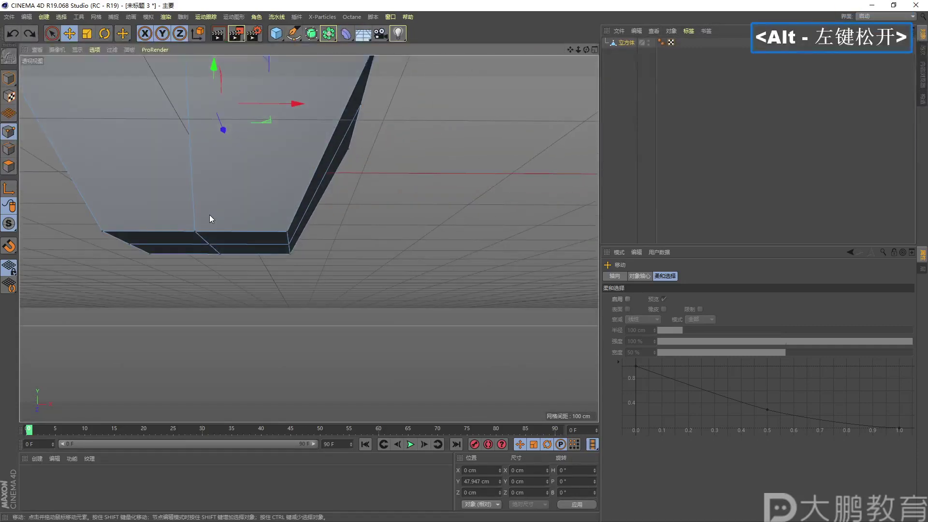
pyautogui.keyDown('alt'); pyautogui.moveTo(218, 214); pyautogui.dragTo(407, 224); pyautogui.keyUp('alt')
pyautogui.rightClick(407, 223)
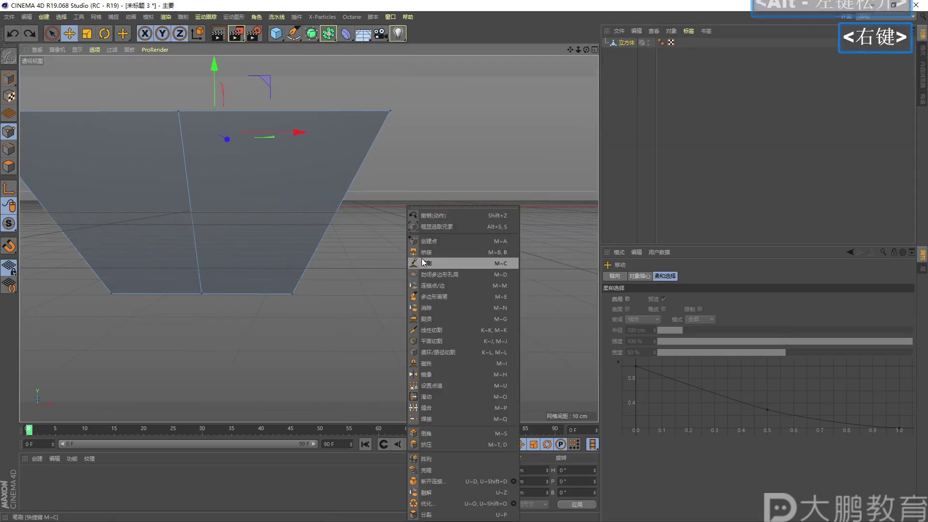
pyautogui.click(428, 353)
pyautogui.keyDown('alt'); pyautogui.moveTo(249, 282); pyautogui.dragTo(243, 265); pyautogui.keyUp('alt')
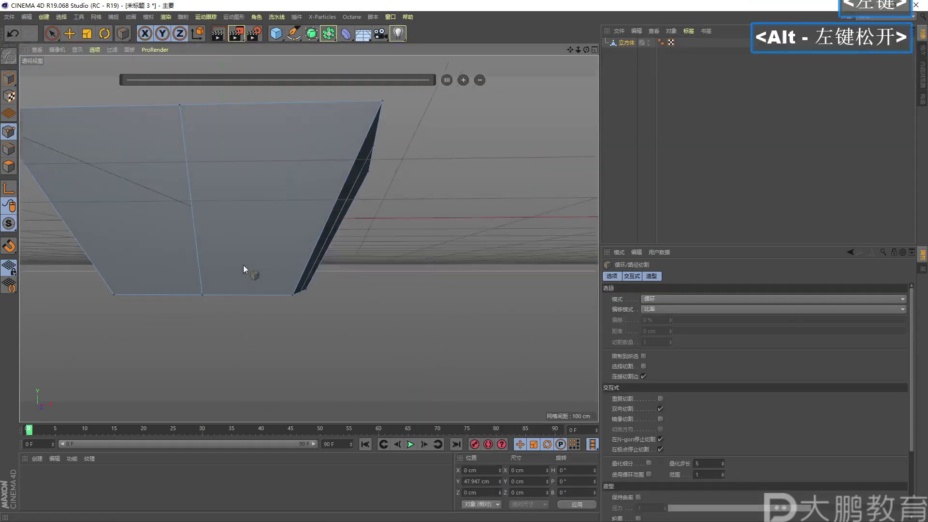
pyautogui.click(247, 293)
pyautogui.click(249, 94)
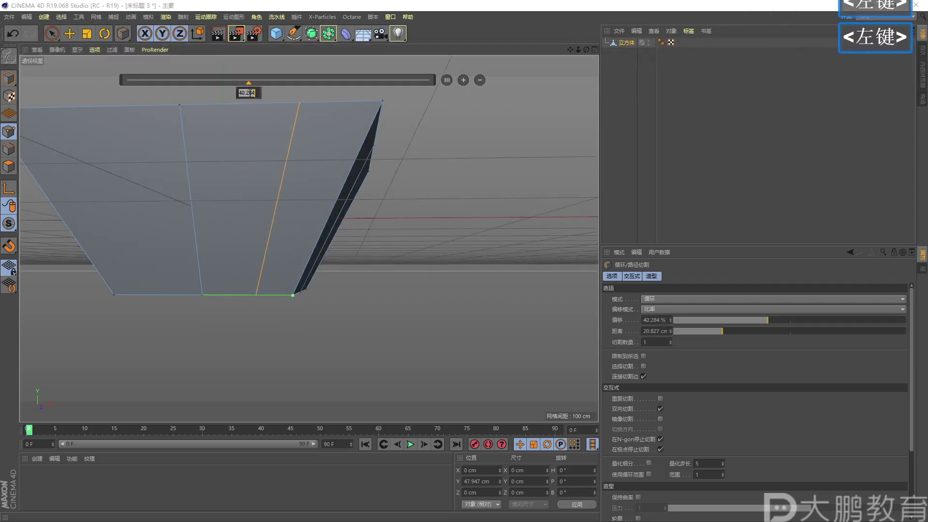
pyautogui.write('50')
pyautogui.click(422, 217)
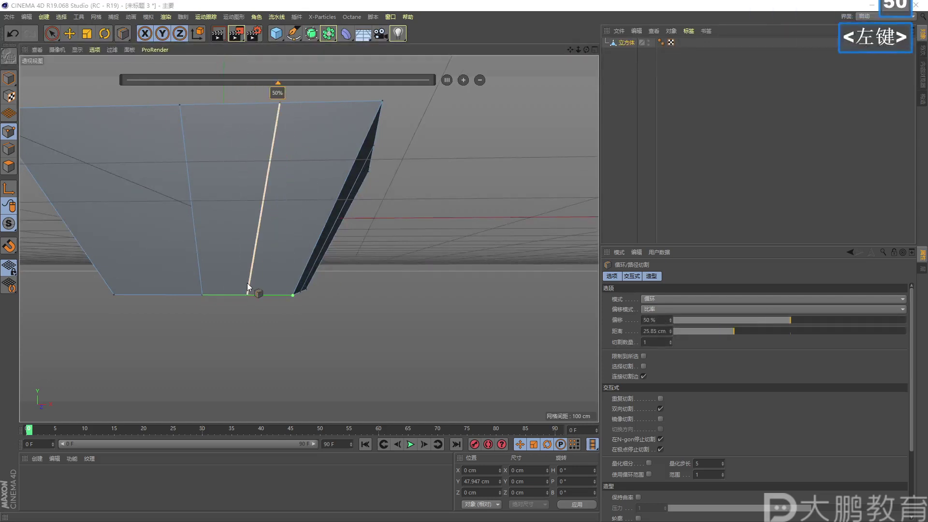
# In polygon mode, select the outermost front face on the underside beside the new cut and extrude it downward as a leg
pyautogui.keyDown('alt'); pyautogui.moveTo(246, 286); pyautogui.dragTo(273, 266); pyautogui.keyUp('alt')
pyautogui.keyDown('alt'); pyautogui.moveTo(274, 266); pyautogui.dragTo(51, 147, button='middle'); pyautogui.keyUp('alt')
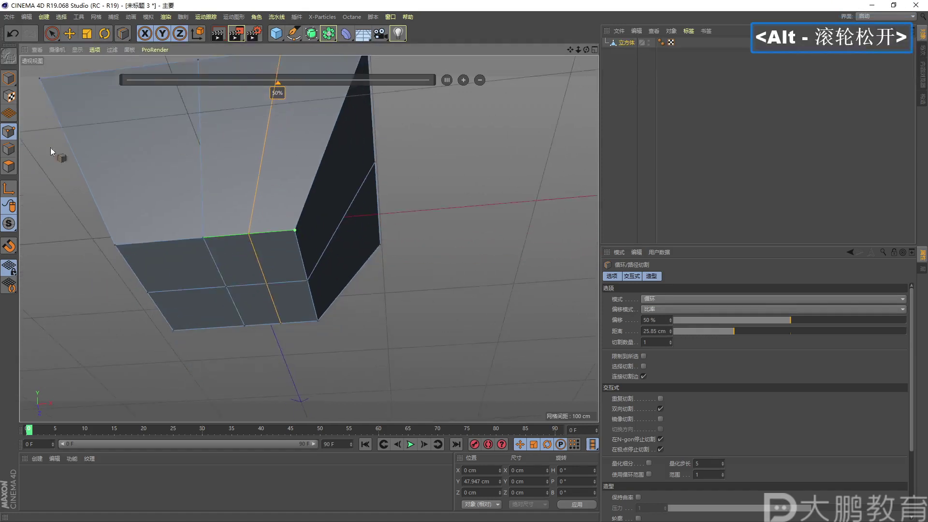
pyautogui.click(10, 167)
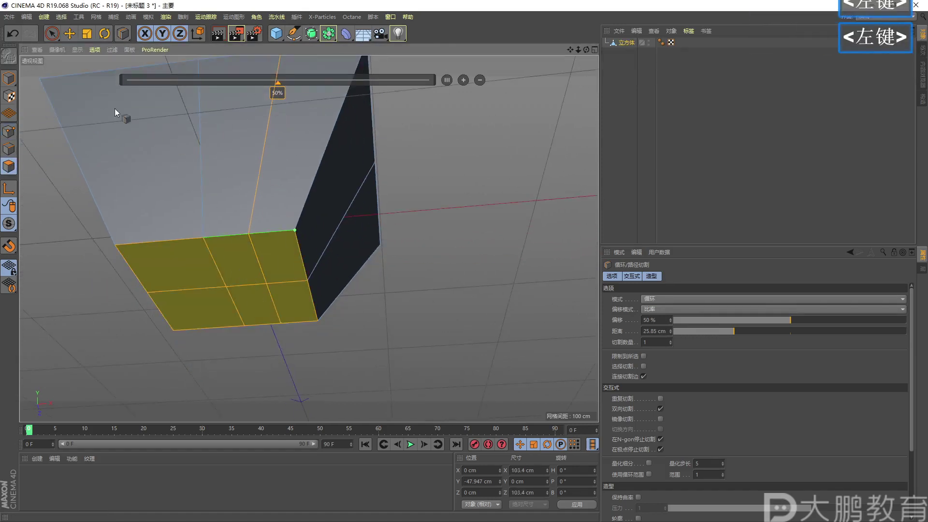
pyautogui.click(69, 33)
pyautogui.click(207, 268)
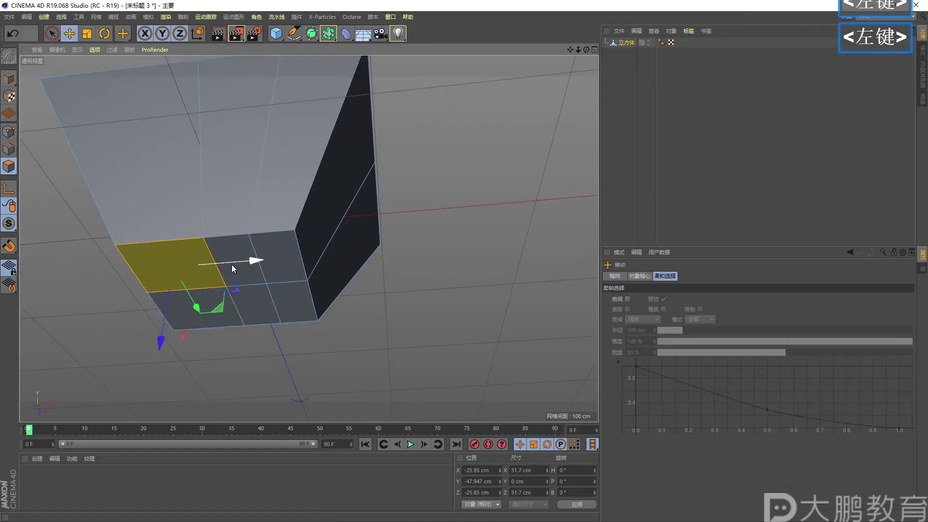
pyautogui.click(232, 251)
pyautogui.keyDown('shift'); pyautogui.click(271, 248); pyautogui.keyUp('shift')
pyautogui.keyDown('alt'); pyautogui.moveTo(252, 270); pyautogui.dragTo(271, 309); pyautogui.keyUp('alt')
pyautogui.keyDown('ctrl'); pyautogui.moveTo(252, 167); pyautogui.dragTo(280, 421); pyautogui.keyUp('ctrl')
pyautogui.hotkey('ctrl', 'z')
pyautogui.click(248, 271)
pyautogui.click(271, 249)
# Shift the extruded leg's end face outward in the front view to about 63 cm in X
pyautogui.middleClick(260, 245)
pyautogui.middleClick(396, 277)
pyautogui.keyDown('alt'); pyautogui.moveTo(333, 309); pyautogui.dragTo(404, 304, button='right'); pyautogui.keyUp('alt')
pyautogui.moveTo(414, 297); pyautogui.dragTo(424, 298)
pyautogui.middleClick(356, 286)
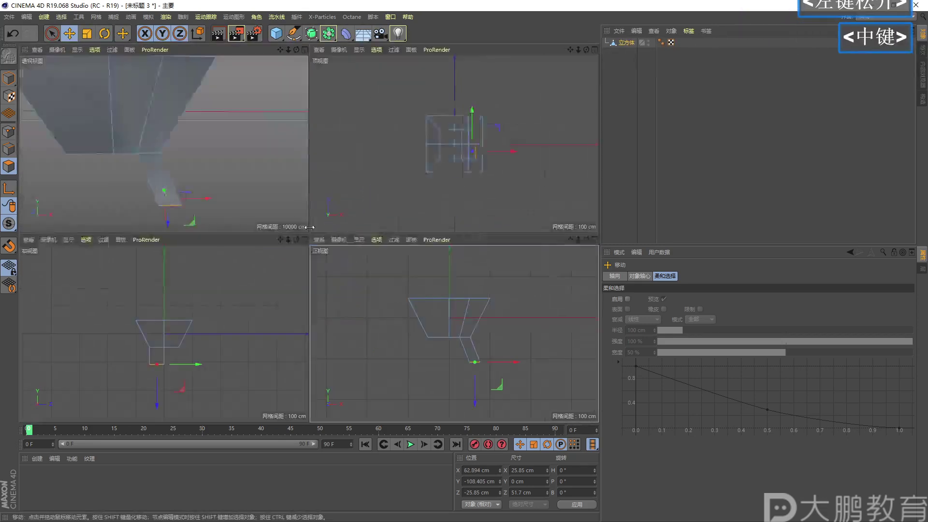
# Extrude the neighbouring inner bottom face straight down as a second leg to about -118 cm in Y
pyautogui.middleClick(166, 197)
pyautogui.keyDown('alt'); pyautogui.moveTo(285, 231); pyautogui.dragTo(287, 157); pyautogui.keyUp('alt')
pyautogui.keyDown('alt'); pyautogui.moveTo(239, 275); pyautogui.dragTo(226, 315); pyautogui.keyUp('alt')
pyautogui.keyDown('ctrl'); pyautogui.moveTo(224, 364); pyautogui.dragTo(226, 409); pyautogui.keyUp('ctrl')
pyautogui.middleClick(249, 363)
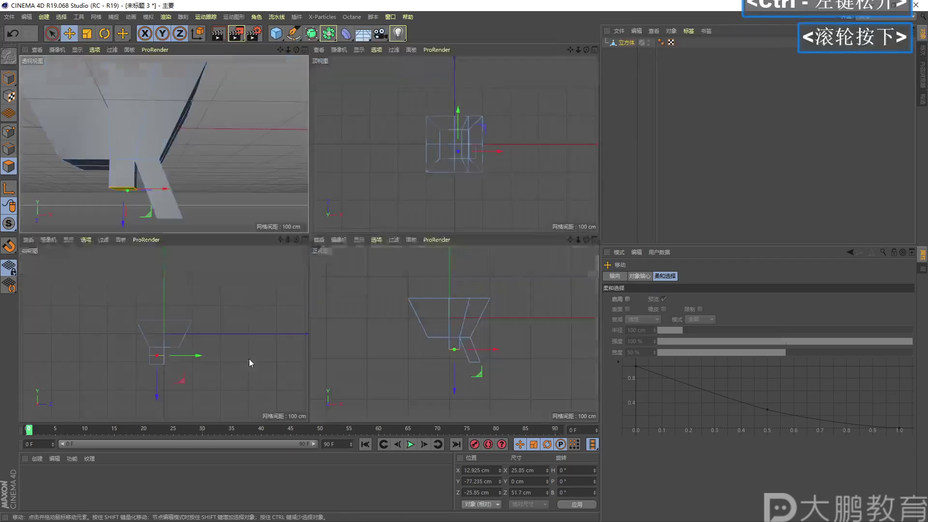
pyautogui.middleClick(334, 321)
pyautogui.keyDown('alt'); pyautogui.moveTo(334, 321); pyautogui.dragTo(311, 362, button='right'); pyautogui.keyUp('alt')
pyautogui.moveTo(309, 378); pyautogui.dragTo(307, 374)
pyautogui.keyDown('alt'); pyautogui.moveTo(307, 374); pyautogui.dragTo(328, 196, button='right'); pyautogui.keyUp('alt')
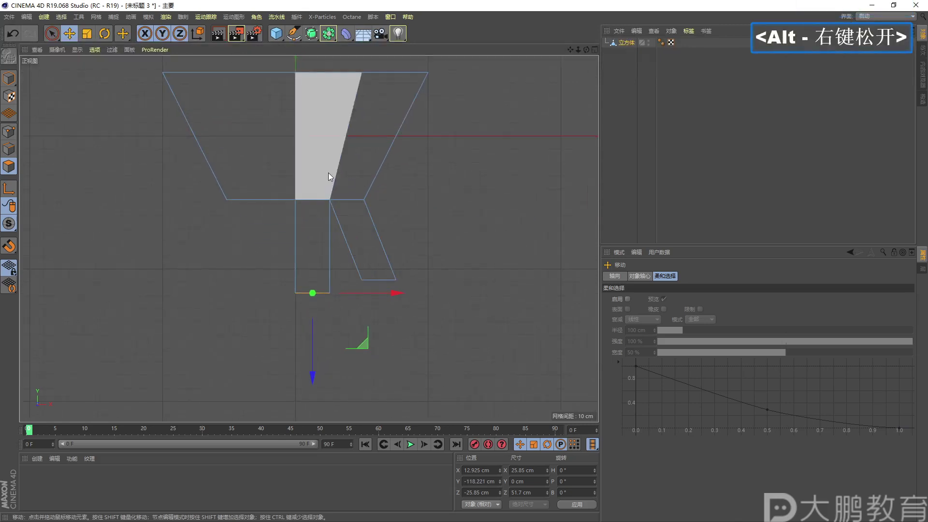
pyautogui.moveTo(338, 93); pyautogui.dragTo(319, 148)
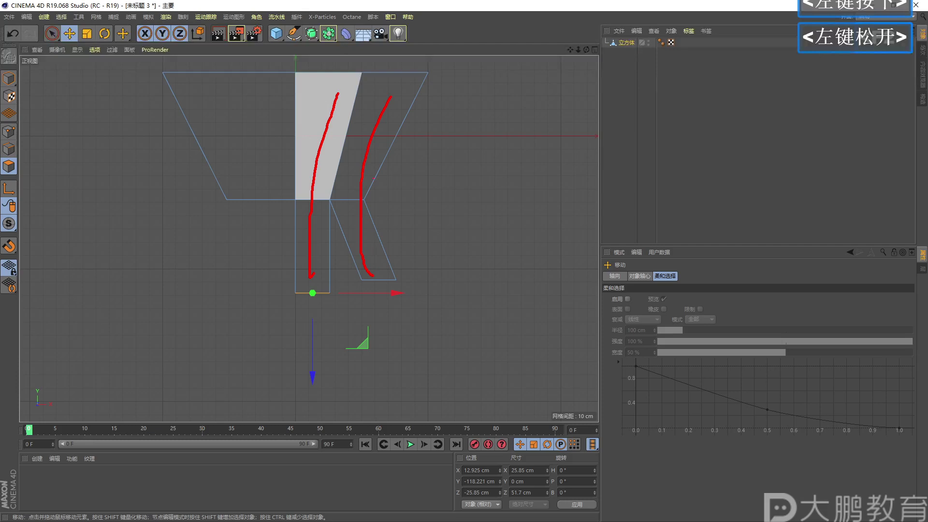
pyautogui.moveTo(358, 163); pyautogui.dragTo(376, 170)
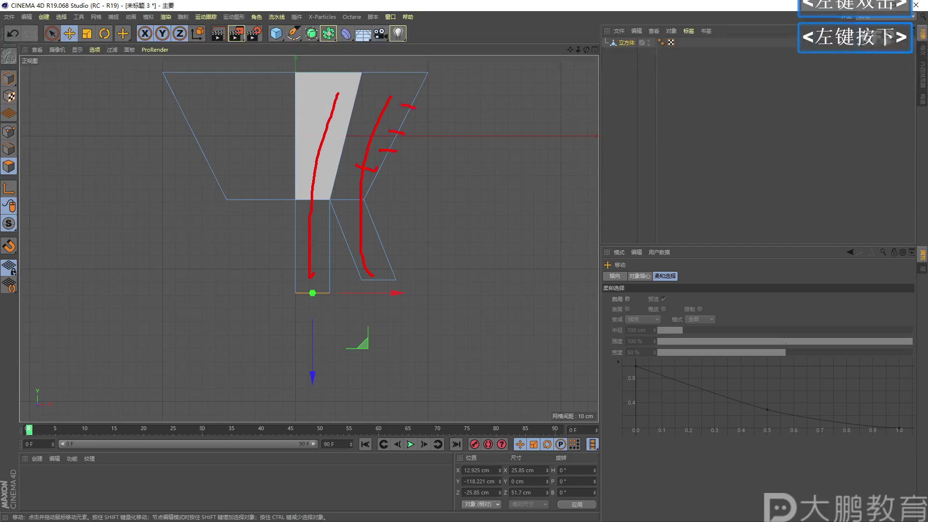
pyautogui.press('Escape')
# Back in the perspective view, rectangle-select all faces on the half of the box without legs and delete them
pyautogui.middleClick(355, 192)
pyautogui.middleClick(291, 169)
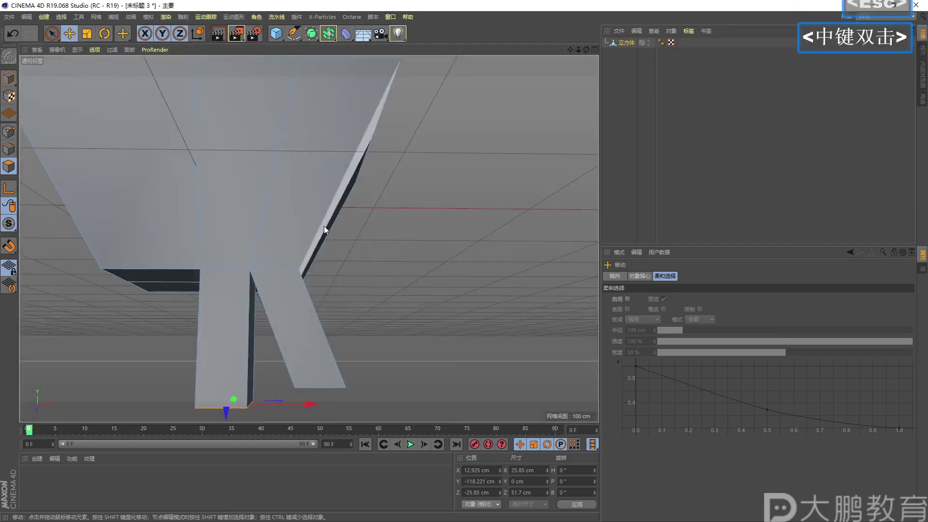
pyautogui.keyDown('alt'); pyautogui.moveTo(281, 239); pyautogui.dragTo(309, 238); pyautogui.keyUp('alt')
pyautogui.keyDown('alt'); pyautogui.moveTo(308, 238); pyautogui.dragTo(366, 241, button='middle'); pyautogui.keyUp('alt')
pyautogui.keyDown('alt'); pyautogui.moveTo(366, 241); pyautogui.dragTo(335, 290); pyautogui.keyUp('alt')
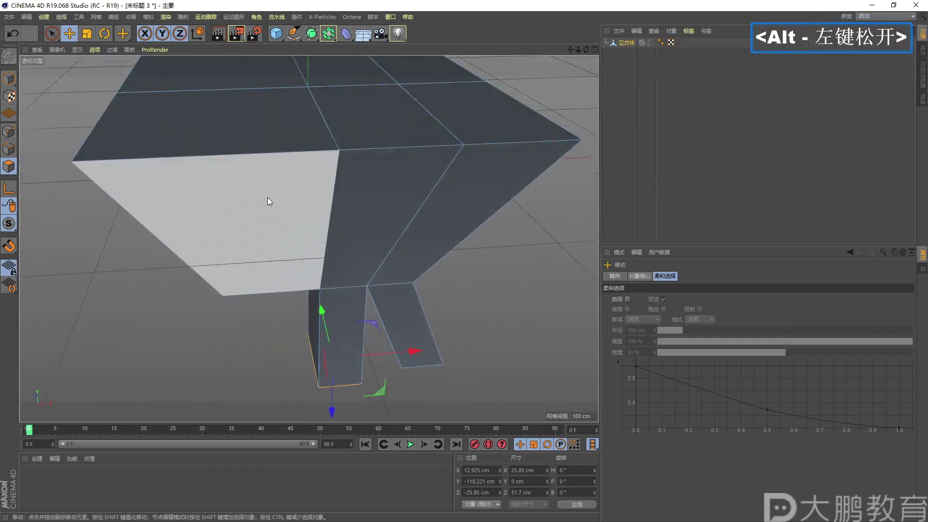
pyautogui.keyDown('alt'); pyautogui.moveTo(267, 198); pyautogui.dragTo(282, 183); pyautogui.keyUp('alt')
pyautogui.keyDown('alt'); pyautogui.moveTo(282, 183); pyautogui.dragTo(274, 200, button='right'); pyautogui.keyUp('alt')
pyautogui.click(49, 38)
pyautogui.click(80, 71)
pyautogui.moveTo(76, 89); pyautogui.dragTo(279, 397)
pyautogui.press('Delete')
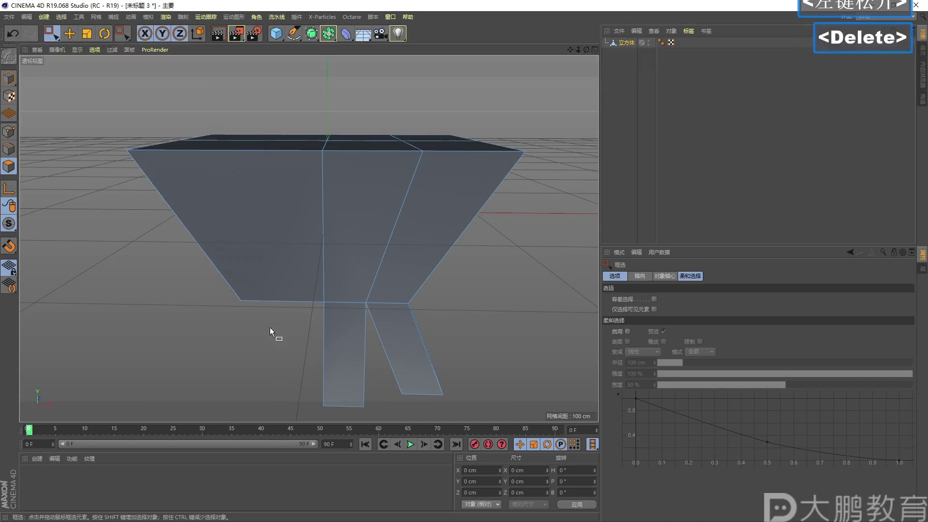
pyautogui.moveTo(193, 206)
pyautogui.keyDown('alt'); pyautogui.mouseDown()
pyautogui.moveTo(262, 204)
pyautogui.moveTo(223, 218)
pyautogui.moveTo(198, 199)
pyautogui.mouseUp(); pyautogui.keyUp('alt')
pyautogui.moveTo(108, 100); pyautogui.dragTo(346, 360)
pyautogui.press('Delete')
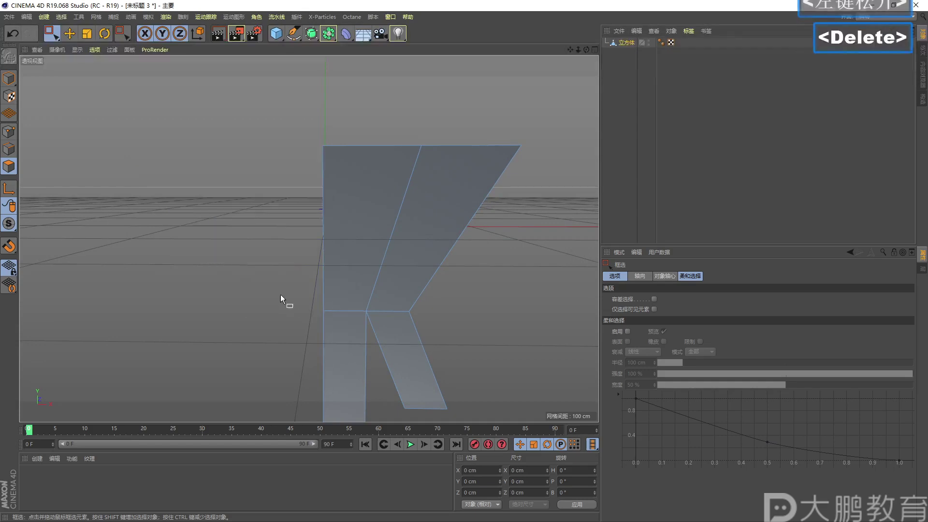
# Rectangle-select the faces of the rear half behind the legs and delete them
pyautogui.keyDown('alt'); pyautogui.moveTo(280, 286); pyautogui.dragTo(428, 299); pyautogui.keyUp('alt')
pyautogui.moveTo(125, 134); pyautogui.dragTo(245, 327)
pyautogui.press('Delete')
# Add a Subdivision Surface and nest the cube under it to smooth the two-legged shape
pyautogui.keyDown('alt'); pyautogui.moveTo(245, 326); pyautogui.dragTo(289, 294, button='middle'); pyautogui.keyUp('alt')
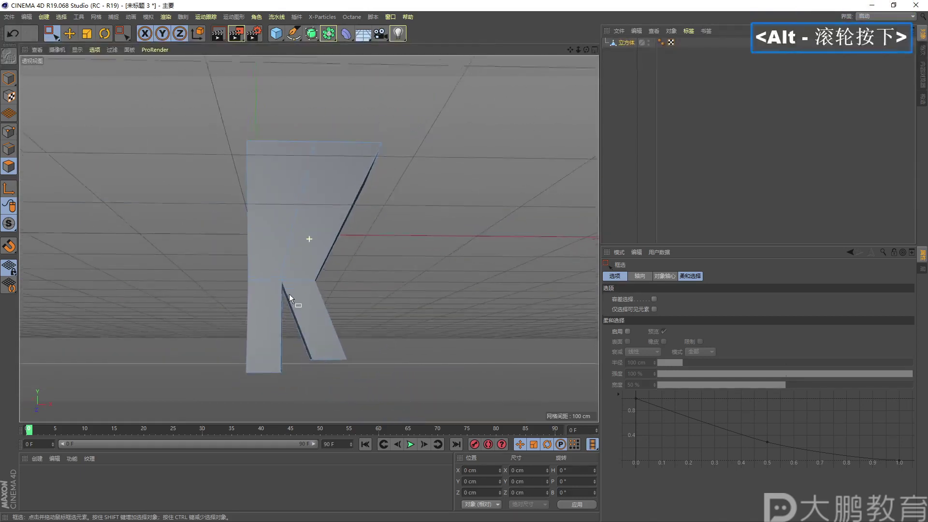
pyautogui.keyDown('alt'); pyautogui.moveTo(289, 294); pyautogui.dragTo(272, 294); pyautogui.keyUp('alt')
pyautogui.keyDown('alt'); pyautogui.moveTo(305, 242); pyautogui.dragTo(291, 280); pyautogui.keyUp('alt')
pyautogui.keyDown('alt'); pyautogui.moveTo(291, 281); pyautogui.dragTo(297, 280, button='right'); pyautogui.keyUp('alt')
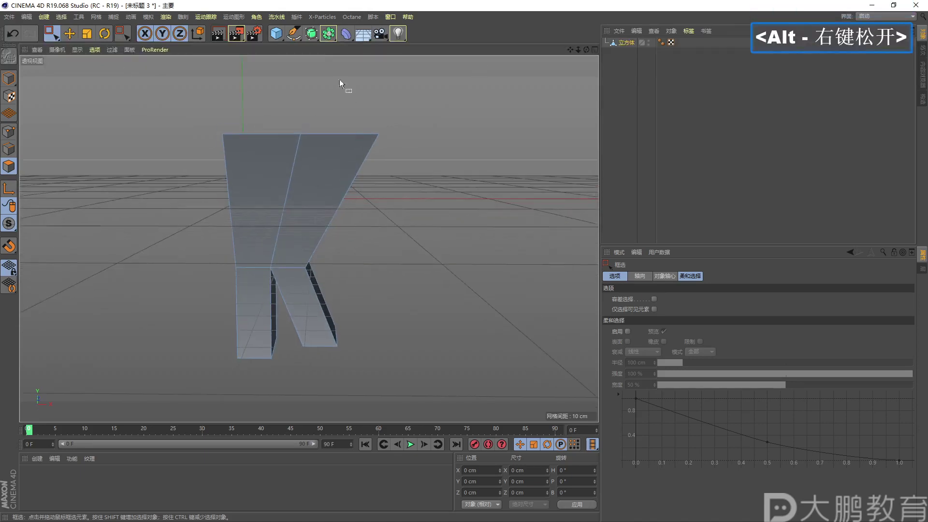
pyautogui.click(311, 33)
pyautogui.click(341, 47)
pyautogui.moveTo(626, 52); pyautogui.dragTo(626, 44)
# Examine the smoothed tooth-like mesh and the junction of its two legs from several angles
pyautogui.keyDown('alt'); pyautogui.moveTo(382, 188); pyautogui.dragTo(353, 199, button='right'); pyautogui.keyUp('alt')
pyautogui.keyDown('alt'); pyautogui.moveTo(353, 200); pyautogui.dragTo(309, 209); pyautogui.keyUp('alt')
pyautogui.keyDown('alt'); pyautogui.moveTo(309, 209); pyautogui.dragTo(305, 241, button='right'); pyautogui.keyUp('alt')
pyautogui.keyDown('alt'); pyautogui.moveTo(305, 242); pyautogui.dragTo(227, 211); pyautogui.keyUp('alt')
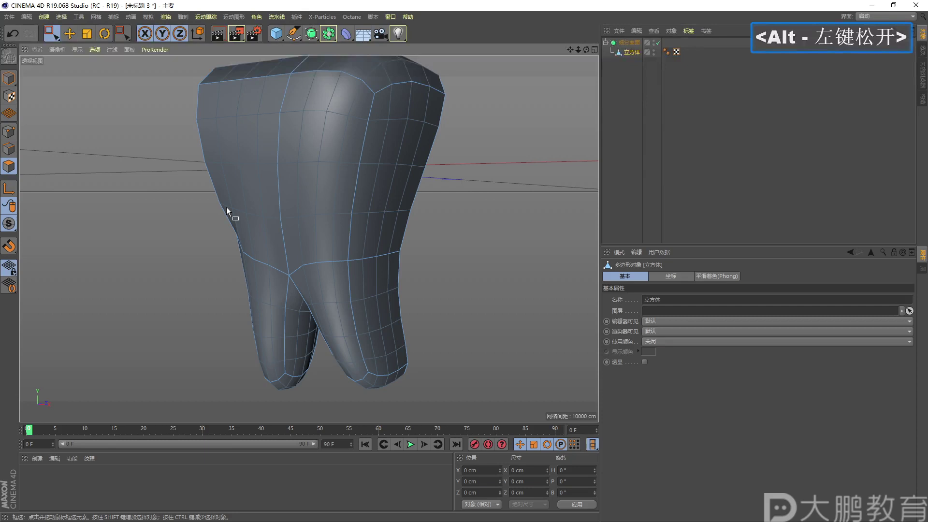
pyautogui.keyDown('alt'); pyautogui.moveTo(316, 216); pyautogui.dragTo(324, 240); pyautogui.keyUp('alt')
pyautogui.keyDown('alt'); pyautogui.moveTo(324, 240); pyautogui.dragTo(326, 244, button='right'); pyautogui.keyUp('alt')
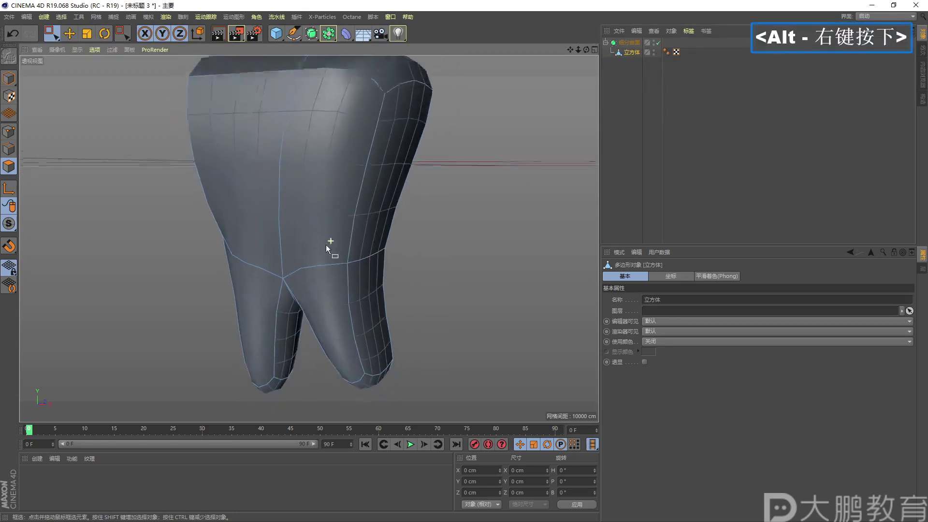
pyautogui.keyDown('alt'); pyautogui.moveTo(325, 245); pyautogui.dragTo(322, 269, button='middle'); pyautogui.keyUp('alt')
pyautogui.keyDown('alt'); pyautogui.moveTo(322, 268); pyautogui.dragTo(337, 261); pyautogui.keyUp('alt')
pyautogui.keyDown('alt'); pyautogui.moveTo(303, 205); pyautogui.dragTo(311, 217, button='right'); pyautogui.keyUp('alt')
pyautogui.keyDown('alt'); pyautogui.moveTo(310, 218); pyautogui.dragTo(313, 193, button='middle'); pyautogui.keyUp('alt')
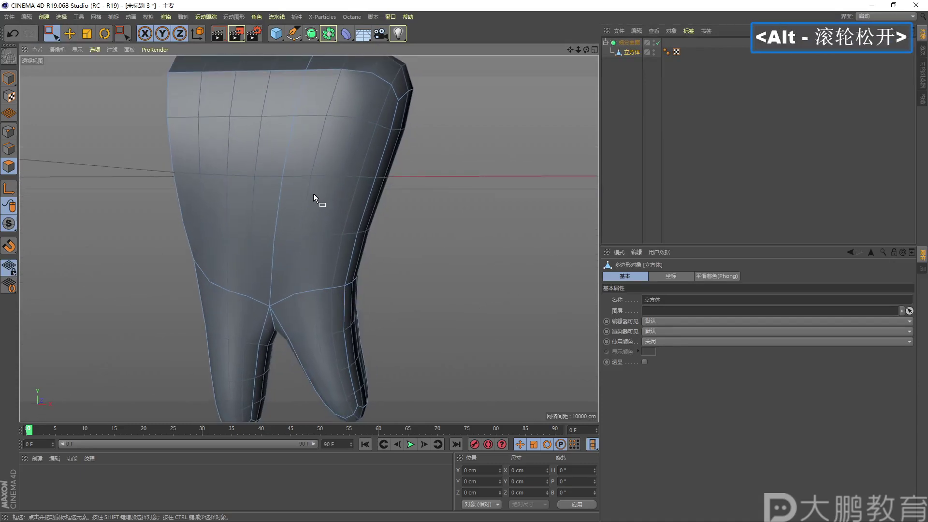
pyautogui.keyDown('alt'); pyautogui.moveTo(325, 203); pyautogui.dragTo(312, 176, button='right'); pyautogui.keyUp('alt')
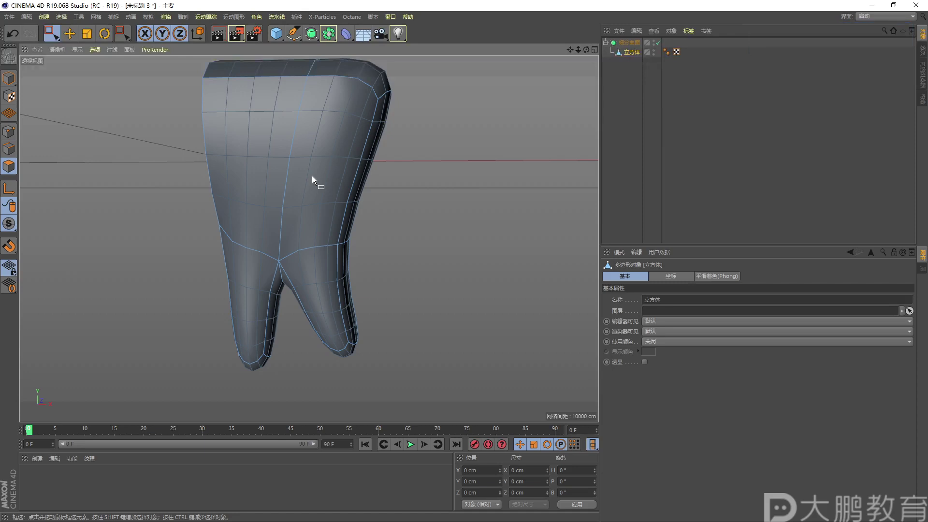
pyautogui.keyDown('alt'); pyautogui.moveTo(232, 143); pyautogui.dragTo(266, 145, button='right'); pyautogui.keyUp('alt')
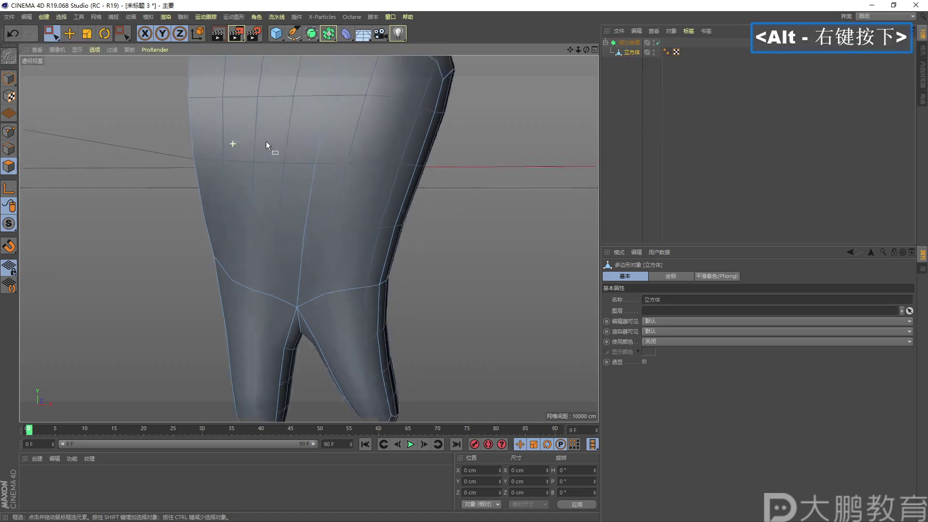
pyautogui.keyDown('alt'); pyautogui.moveTo(266, 145); pyautogui.dragTo(249, 160, button='middle'); pyautogui.keyUp('alt')
pyautogui.keyDown('alt'); pyautogui.moveTo(249, 159); pyautogui.dragTo(198, 155); pyautogui.keyUp('alt')
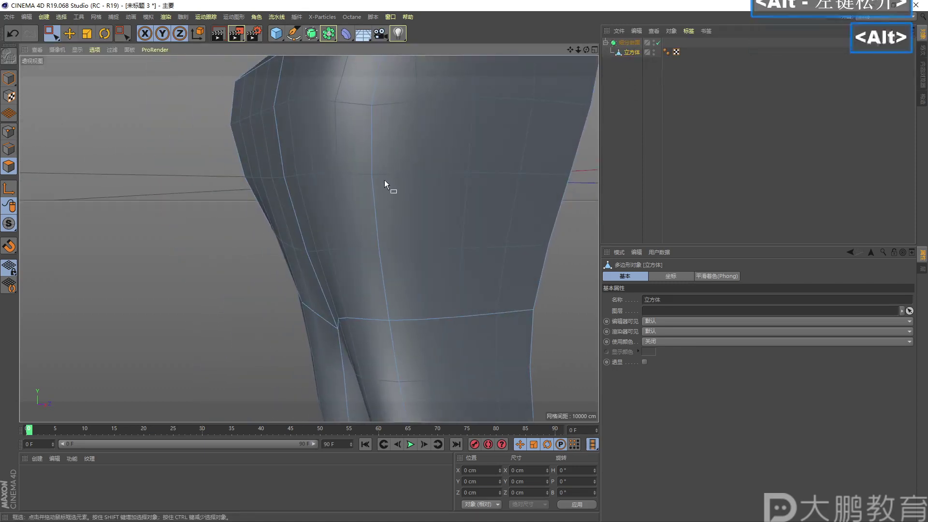
pyautogui.keyDown('alt'); pyautogui.moveTo(385, 184); pyautogui.dragTo(358, 211, button='right'); pyautogui.keyUp('alt')
pyautogui.keyDown('alt'); pyautogui.moveTo(358, 211); pyautogui.dragTo(321, 208, button='middle'); pyautogui.keyUp('alt')
pyautogui.keyDown('alt'); pyautogui.moveTo(321, 207); pyautogui.dragTo(343, 213); pyautogui.keyUp('alt')
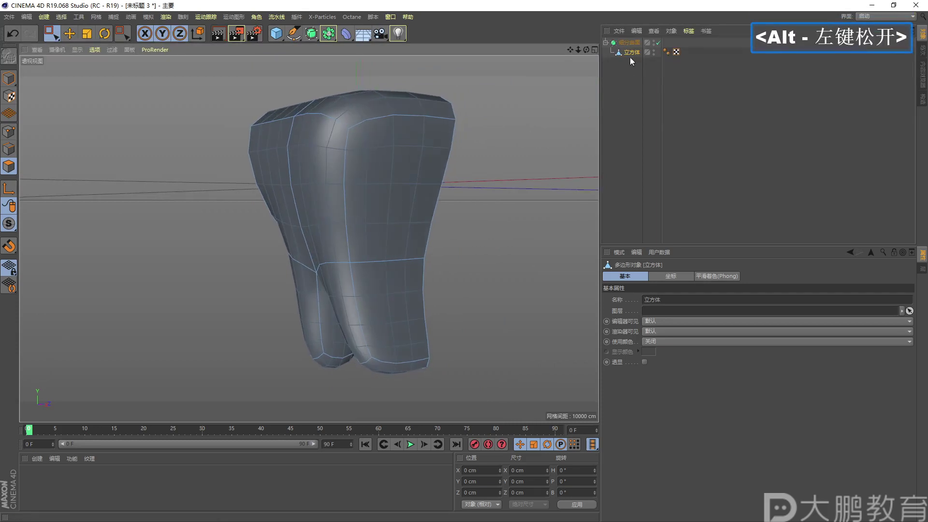
# Turn off the Subdivision Surface and use Loop/Path Cut in edge mode to add a loop near the straight leg's bottom end
pyautogui.click(658, 43)
pyautogui.keyDown('alt'); pyautogui.moveTo(369, 184); pyautogui.dragTo(315, 213); pyautogui.keyUp('alt')
pyautogui.rightClick(164, 201)
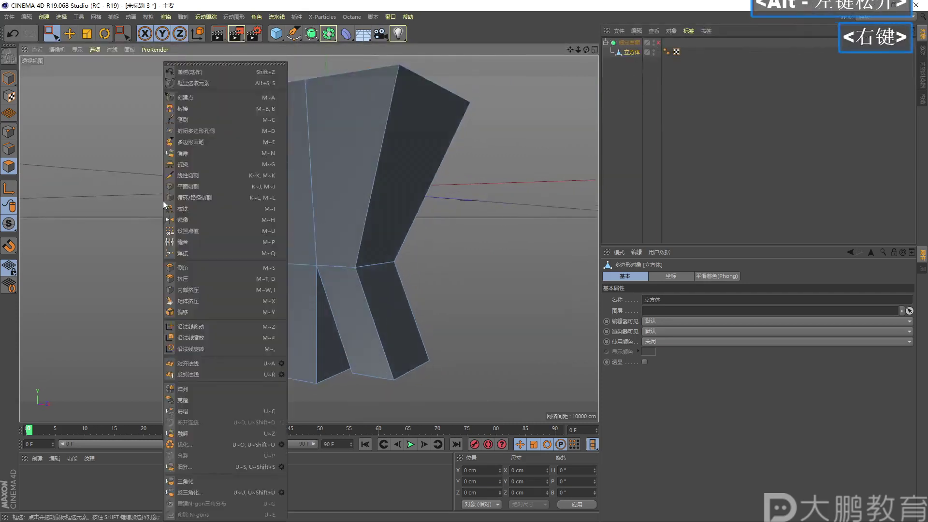
pyautogui.click(7, 149)
pyautogui.rightClick(99, 150)
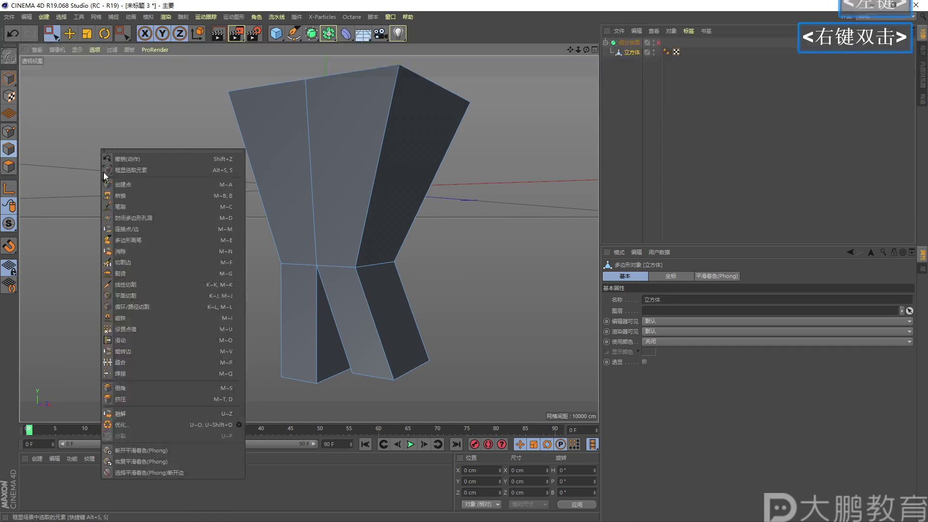
pyautogui.click(138, 308)
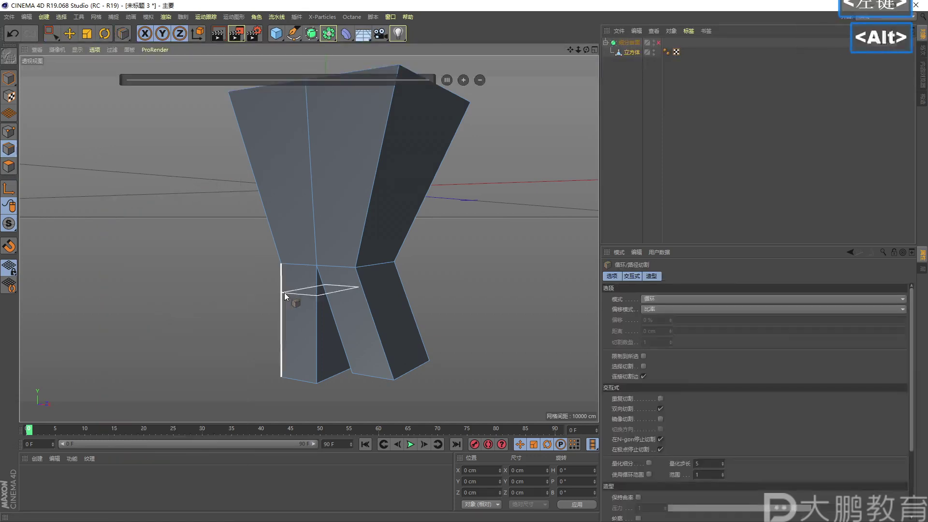
pyautogui.keyDown('alt'); pyautogui.moveTo(285, 292); pyautogui.dragTo(305, 288); pyautogui.keyUp('alt')
pyautogui.click(280, 373)
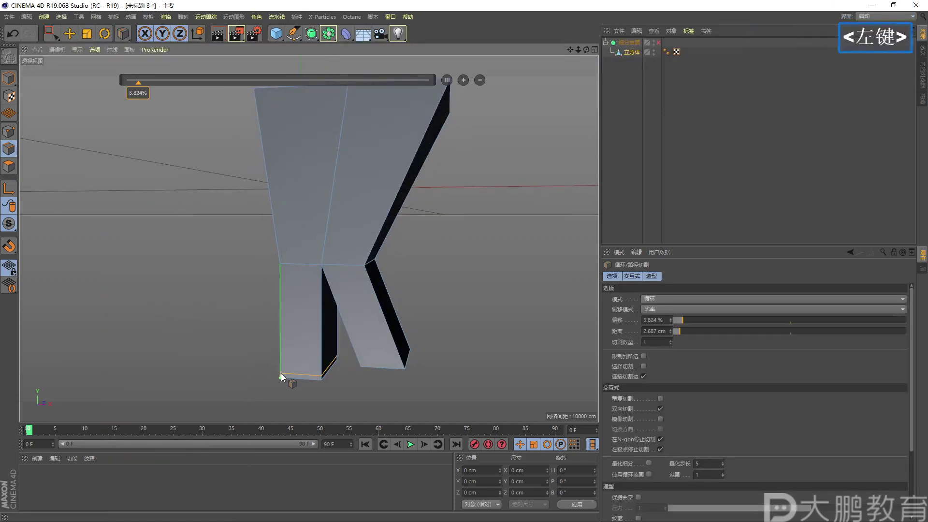
# Add lengthwise loop cuts close to both side edges of each leg and a horizontal loop just below the body's top edge
pyautogui.click(370, 364)
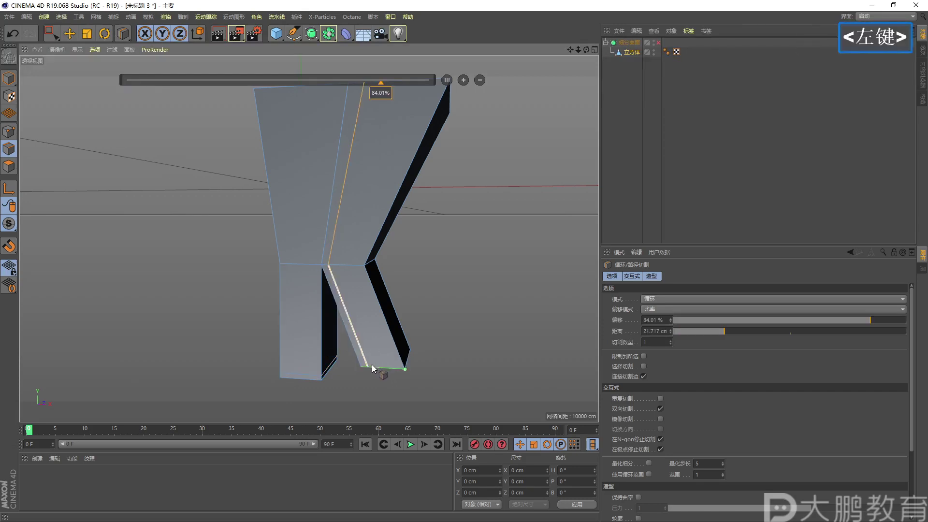
pyautogui.click(399, 370)
pyautogui.click(318, 377)
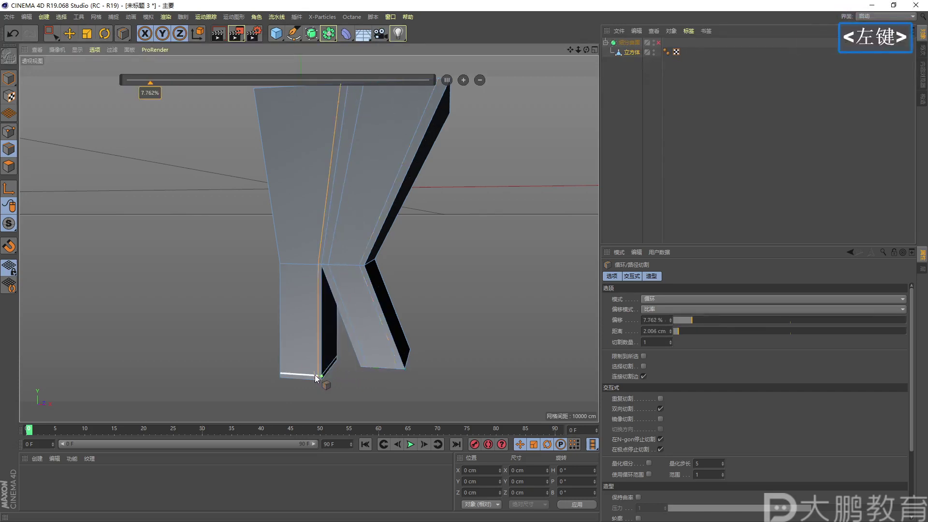
pyautogui.click(285, 374)
pyautogui.keyDown('alt'); pyautogui.moveTo(341, 216); pyautogui.dragTo(323, 222, button='middle'); pyautogui.keyUp('alt')
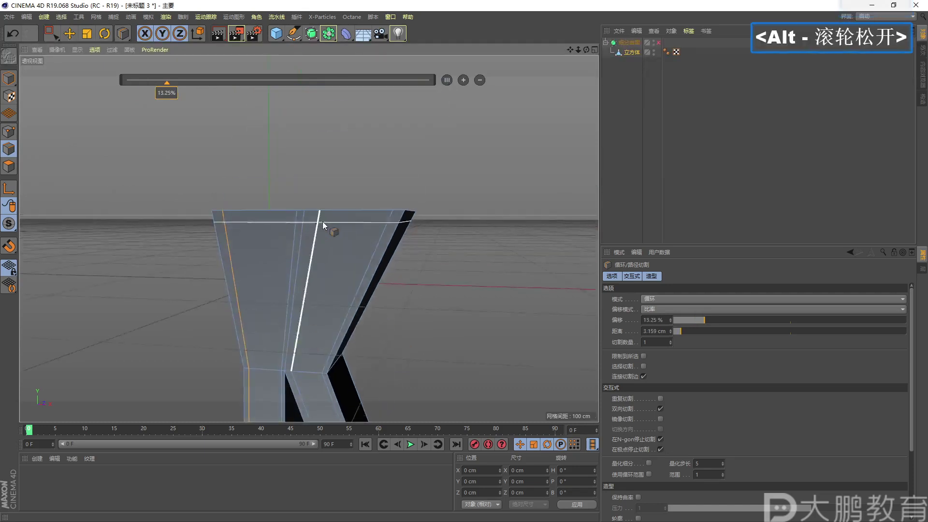
pyautogui.click(380, 217)
pyautogui.keyDown('alt'); pyautogui.moveTo(380, 219); pyautogui.dragTo(331, 269, button='right'); pyautogui.keyUp('alt')
pyautogui.keyDown('alt'); pyautogui.moveTo(332, 269); pyautogui.dragTo(321, 157, button='middle'); pyautogui.keyUp('alt')
pyautogui.keyDown('alt'); pyautogui.moveTo(321, 157); pyautogui.dragTo(321, 169, button='right'); pyautogui.keyUp('alt')
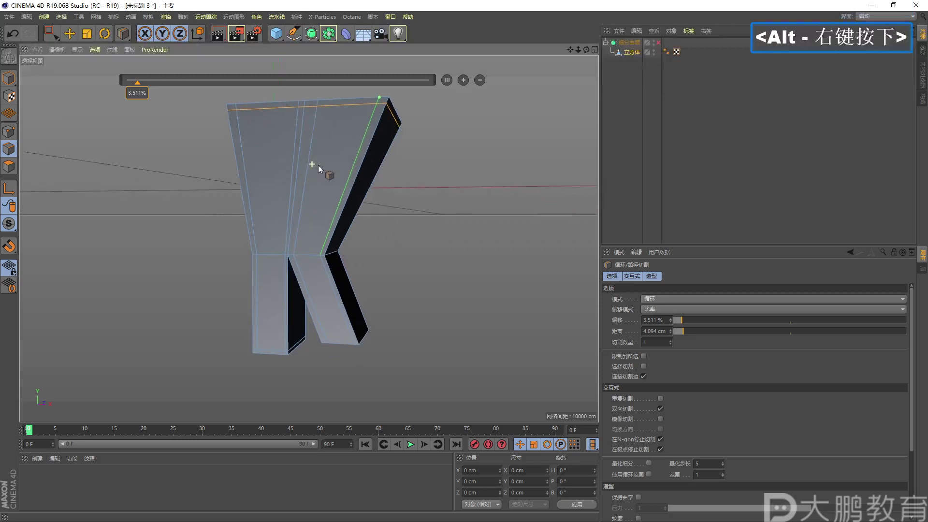
# Turn the Subdivision Surface back on and examine the smoothed mesh from several angles in model mode
pyautogui.click(658, 42)
pyautogui.keyDown('alt'); pyautogui.moveTo(452, 183); pyautogui.dragTo(332, 213); pyautogui.keyUp('alt')
pyautogui.keyDown('alt'); pyautogui.moveTo(333, 212); pyautogui.dragTo(353, 209, button='right'); pyautogui.keyUp('alt')
pyautogui.keyDown('alt'); pyautogui.moveTo(353, 209); pyautogui.dragTo(406, 201); pyautogui.keyUp('alt')
pyautogui.keyDown('alt'); pyautogui.moveTo(406, 201); pyautogui.dragTo(335, 218, button='right'); pyautogui.keyUp('alt')
pyautogui.keyDown('alt'); pyautogui.moveTo(336, 217); pyautogui.dragTo(322, 249, button='middle'); pyautogui.keyUp('alt')
pyautogui.keyDown('alt'); pyautogui.moveTo(322, 249); pyautogui.dragTo(76, 143); pyautogui.keyUp('alt')
pyautogui.click(3, 84)
pyautogui.keyDown('alt'); pyautogui.moveTo(304, 201); pyautogui.dragTo(309, 238, button='right'); pyautogui.keyUp('alt')
pyautogui.keyDown('alt'); pyautogui.moveTo(309, 239); pyautogui.dragTo(301, 208, button='middle'); pyautogui.keyUp('alt')
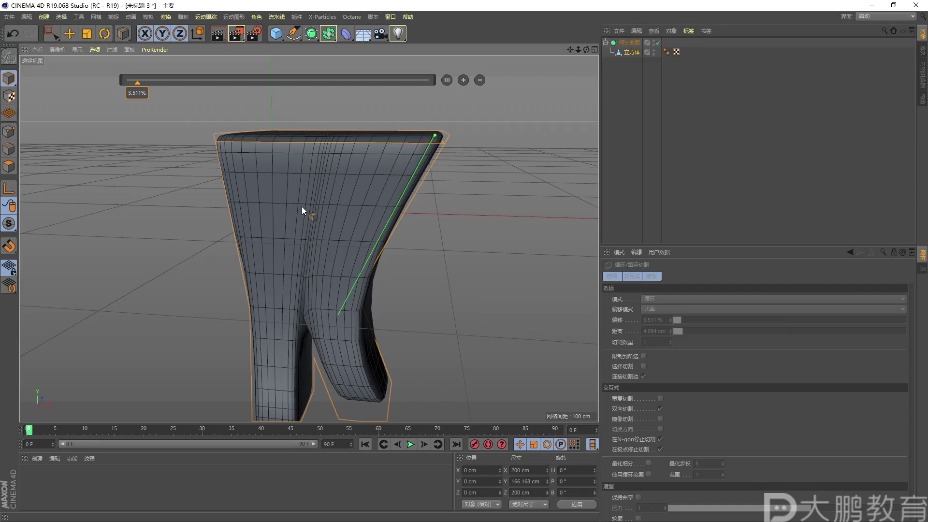
pyautogui.keyDown('alt'); pyautogui.moveTo(319, 195); pyautogui.dragTo(301, 208, button='right'); pyautogui.keyUp('alt')
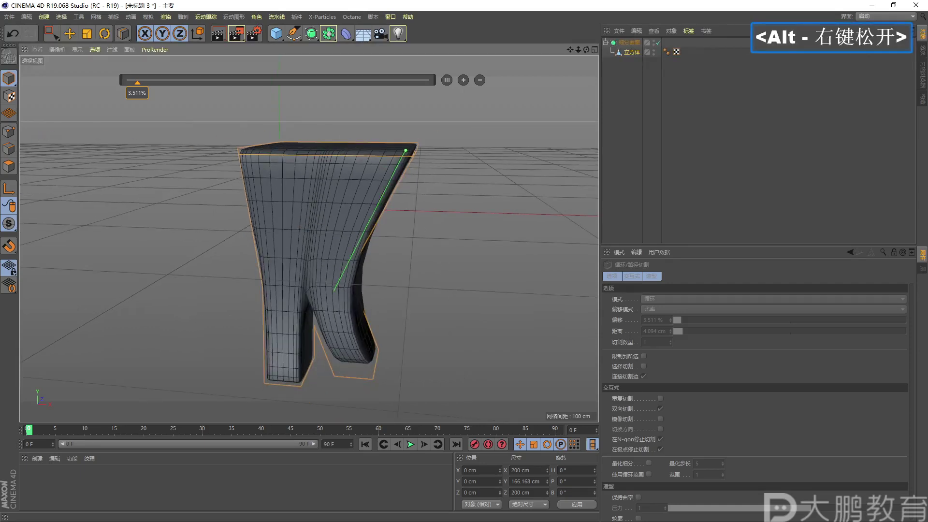
# Switch off smoothing, take the cube out of the Subdivision Surface, and extrude the large body face above the straight leg outward
pyautogui.click(9, 150)
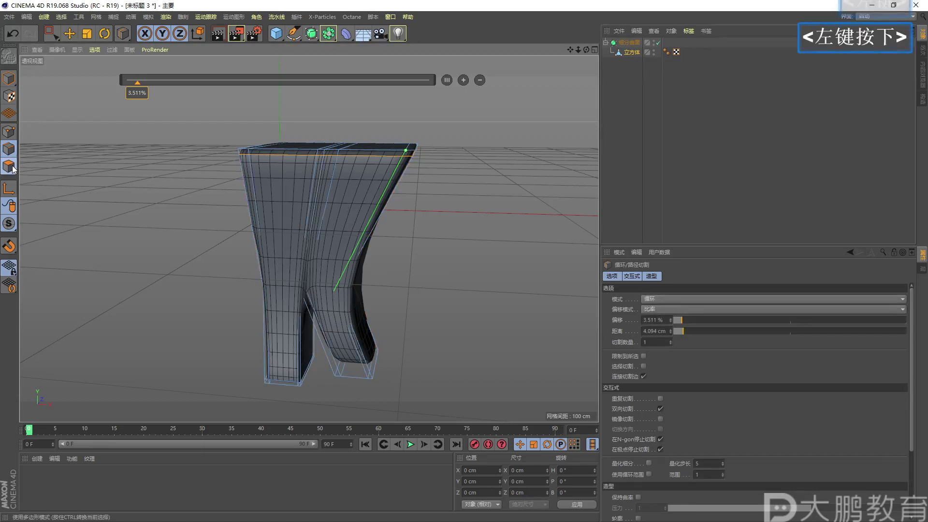
pyautogui.click(71, 35)
pyautogui.keyDown('alt'); pyautogui.moveTo(290, 224); pyautogui.dragTo(318, 225, button='right'); pyautogui.keyUp('alt')
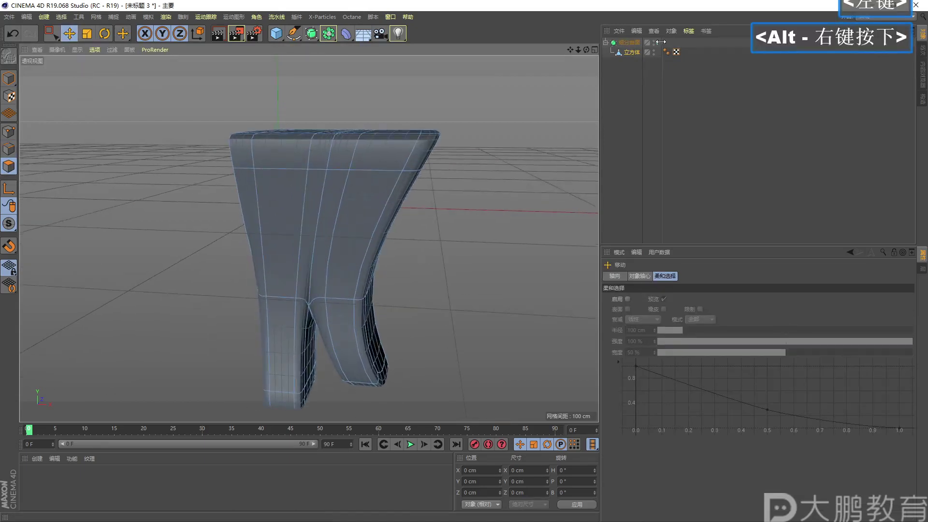
pyautogui.click(658, 43)
pyautogui.click(627, 52)
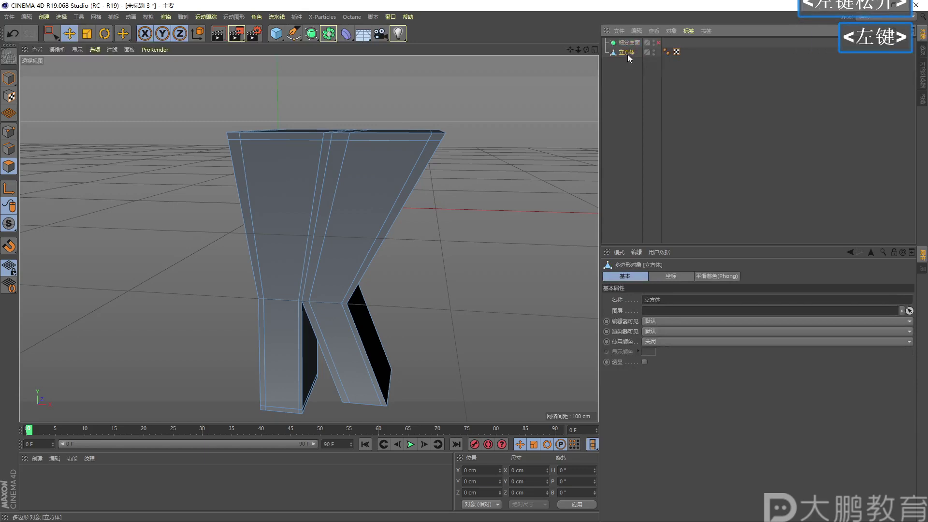
pyautogui.keyDown('alt'); pyautogui.moveTo(314, 208); pyautogui.dragTo(296, 201); pyautogui.keyUp('alt')
pyautogui.click(296, 201)
pyautogui.rightClick(169, 261)
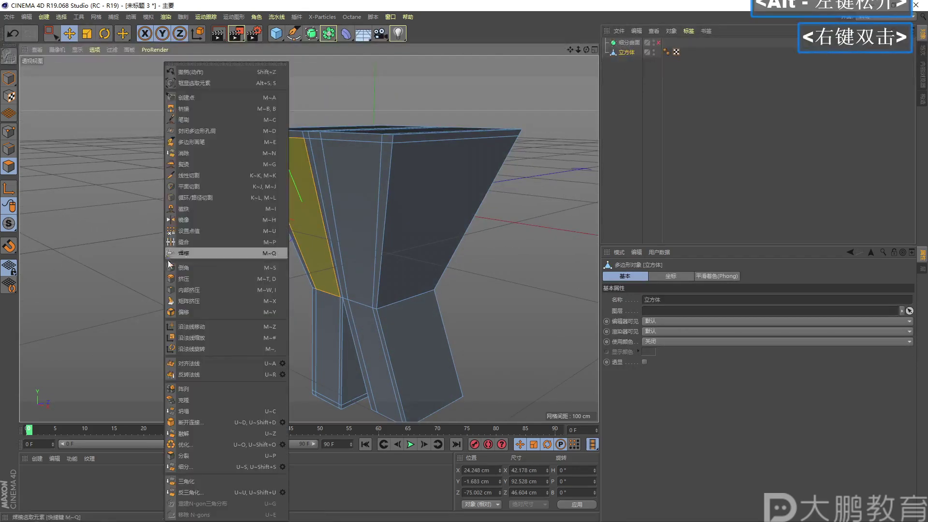
pyautogui.click(189, 281)
pyautogui.moveTo(231, 285); pyautogui.dragTo(206, 291)
# Inset the extruded face with Extrude Inner and extrude the smaller face outward by 32.1 cm
pyautogui.rightClick(161, 297)
pyautogui.click(167, 297)
pyautogui.rightClick(138, 312)
pyautogui.click(153, 281)
pyautogui.keyDown('alt'); pyautogui.moveTo(205, 291); pyautogui.dragTo(187, 289, button='right'); pyautogui.keyUp('alt')
pyautogui.keyDown('alt'); pyautogui.moveTo(187, 288); pyautogui.dragTo(170, 293, button='middle'); pyautogui.keyUp('alt')
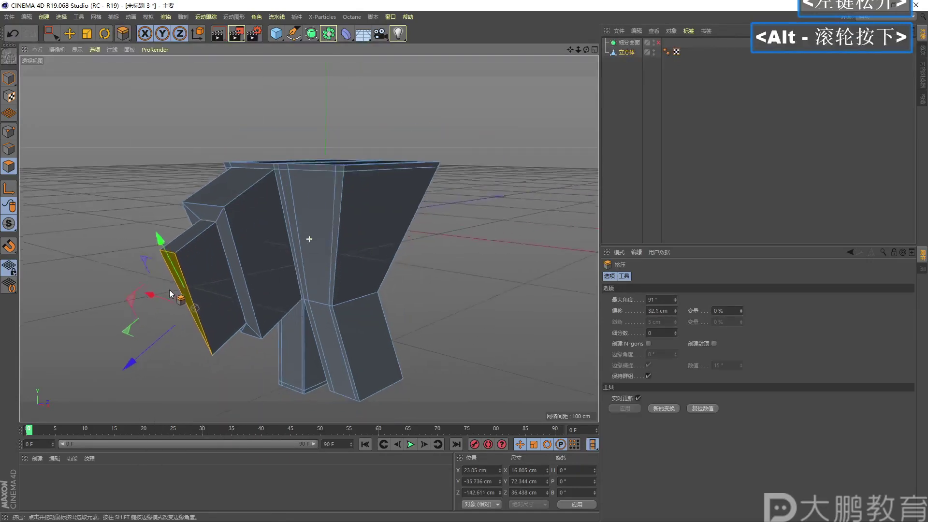
pyautogui.keyDown('alt'); pyautogui.moveTo(171, 294); pyautogui.dragTo(213, 294); pyautogui.keyUp('alt')
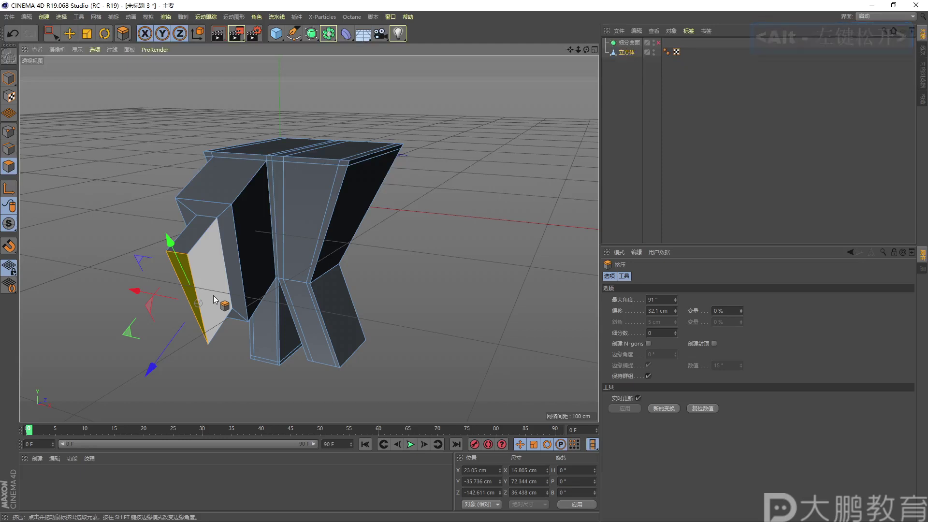
pyautogui.keyDown('alt'); pyautogui.moveTo(213, 294); pyautogui.dragTo(235, 276, button='right'); pyautogui.keyUp('alt')
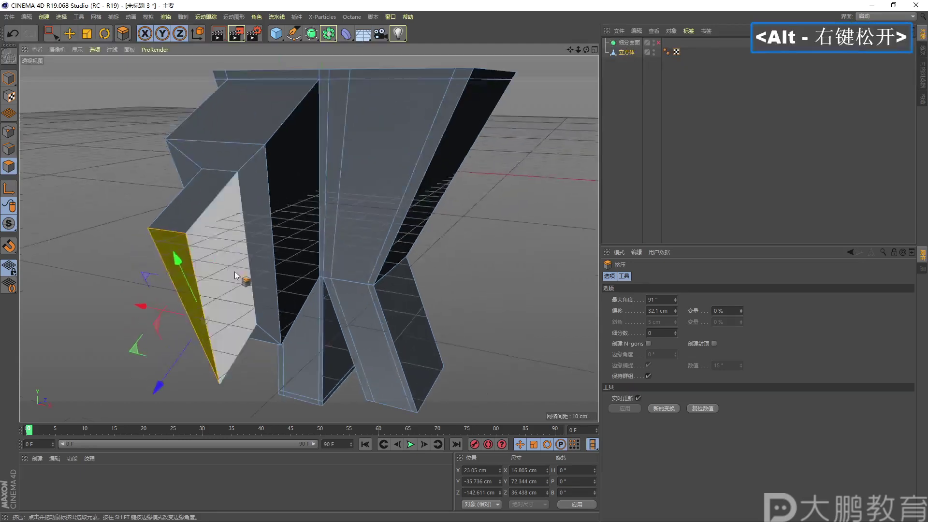
pyautogui.keyDown('alt'); pyautogui.moveTo(238, 276); pyautogui.dragTo(285, 258); pyautogui.keyUp('alt')
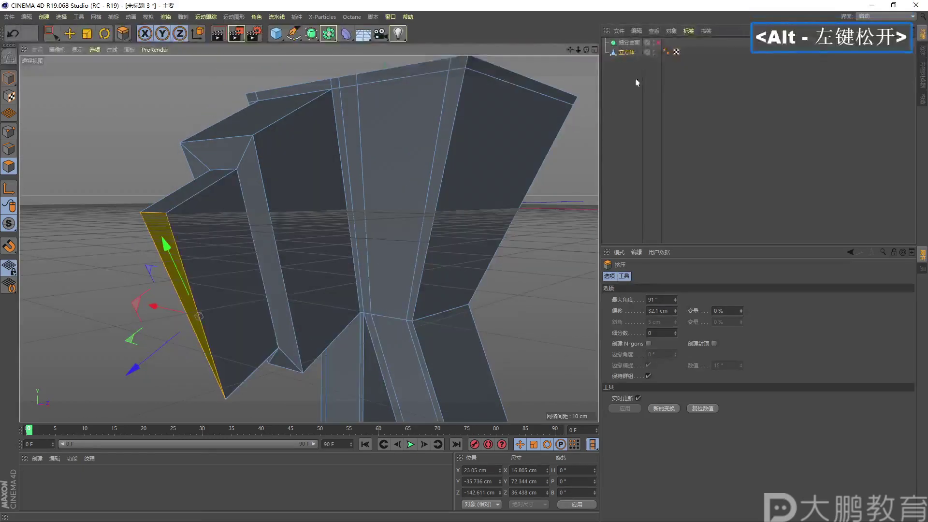
# Turn on the Subdivision Surface, nest the cube under it, and examine how the stepped extrusion is rounded
pyautogui.click(660, 43)
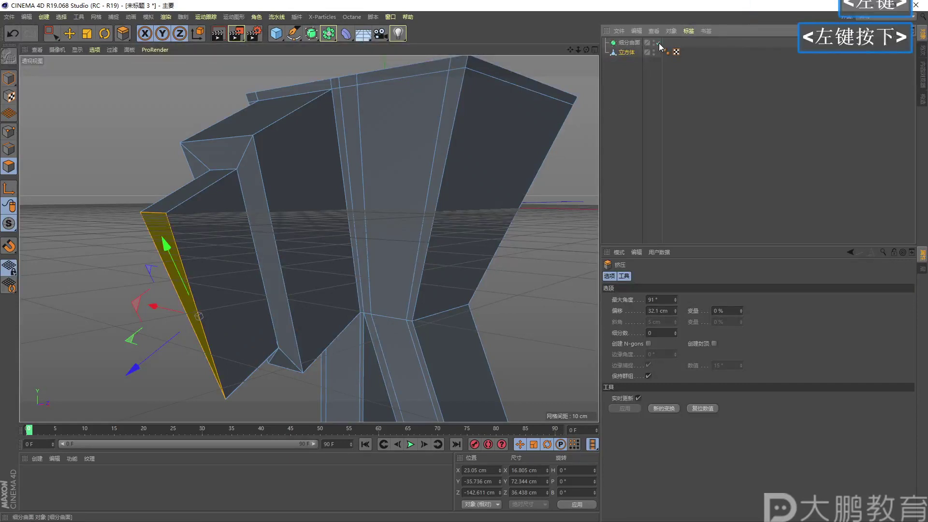
pyautogui.click(634, 74)
pyautogui.moveTo(629, 40)
pyautogui.mouseDown()
pyautogui.moveTo(622, 60)
pyautogui.moveTo(629, 47)
pyautogui.mouseUp()
pyautogui.keyDown('alt'); pyautogui.moveTo(290, 251); pyautogui.dragTo(276, 269); pyautogui.keyUp('alt')
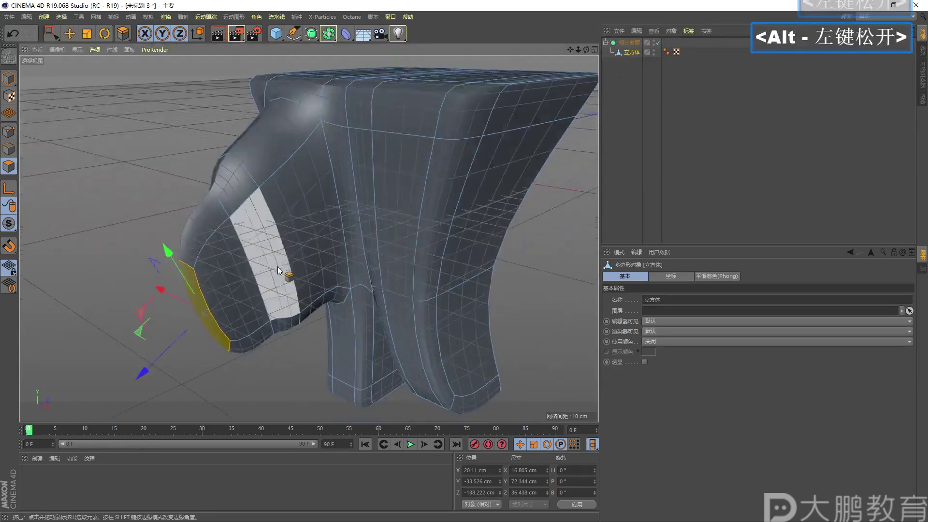
pyautogui.press('F2')
pyautogui.moveTo(235, 221); pyautogui.dragTo(288, 263)
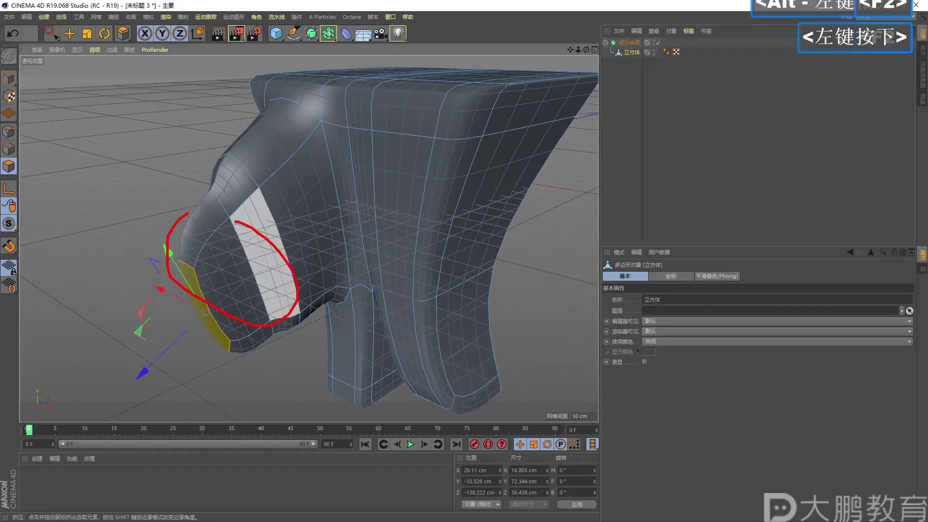
pyautogui.press('Escape')
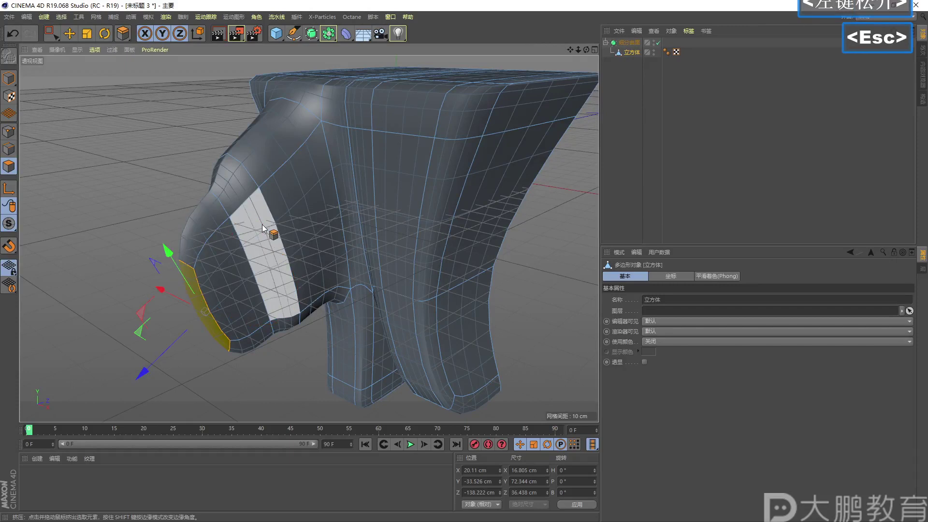
# Turn off smoothing and add loop cuts close to the corner edges of both blocks of the stepped extrusion with Loop/Path Cut
pyautogui.click(655, 48)
pyautogui.click(658, 43)
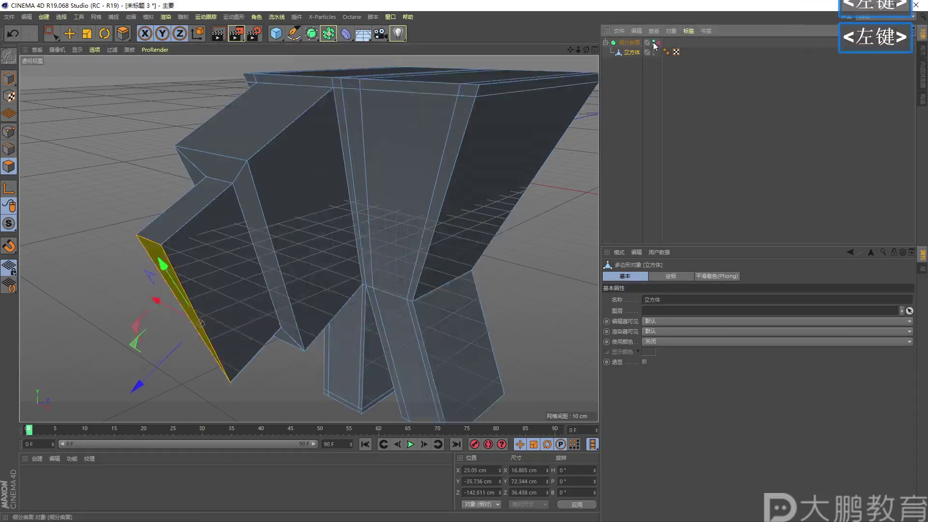
pyautogui.doubleClick(654, 43)
pyautogui.doubleClick(654, 43)
pyautogui.click(636, 65)
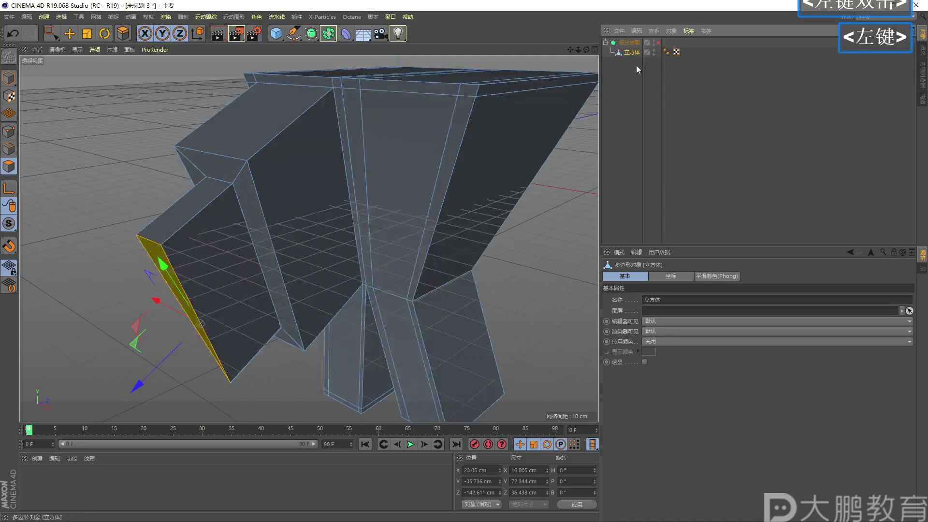
pyautogui.click(627, 52)
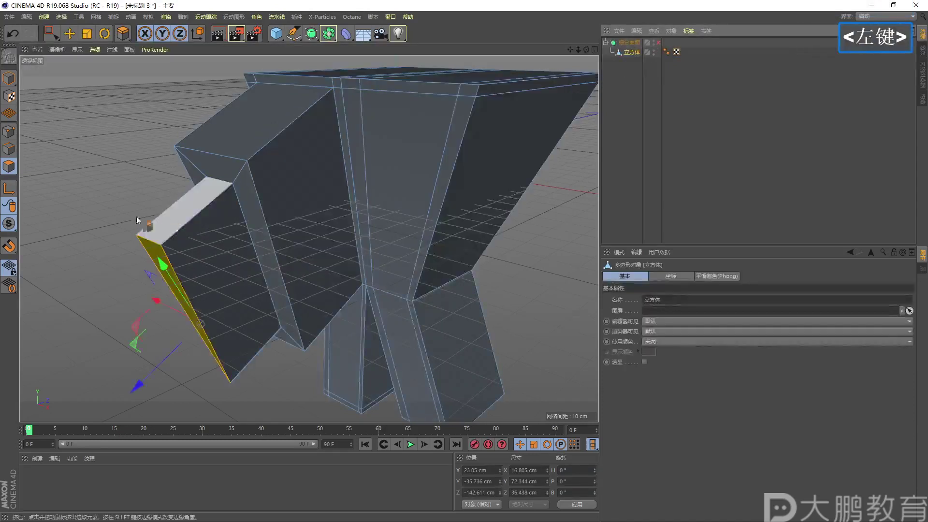
pyautogui.rightClick(115, 158)
pyautogui.click(9, 145)
pyautogui.rightClick(54, 143)
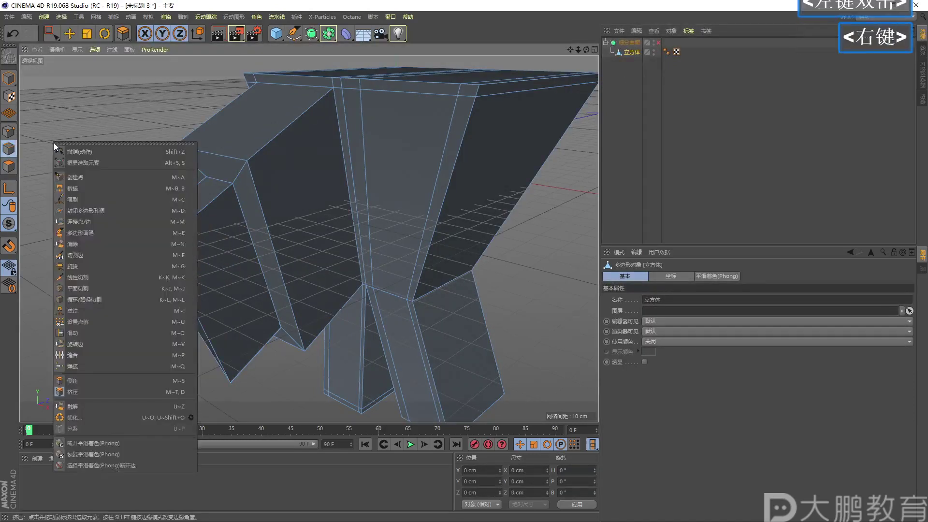
pyautogui.click(78, 300)
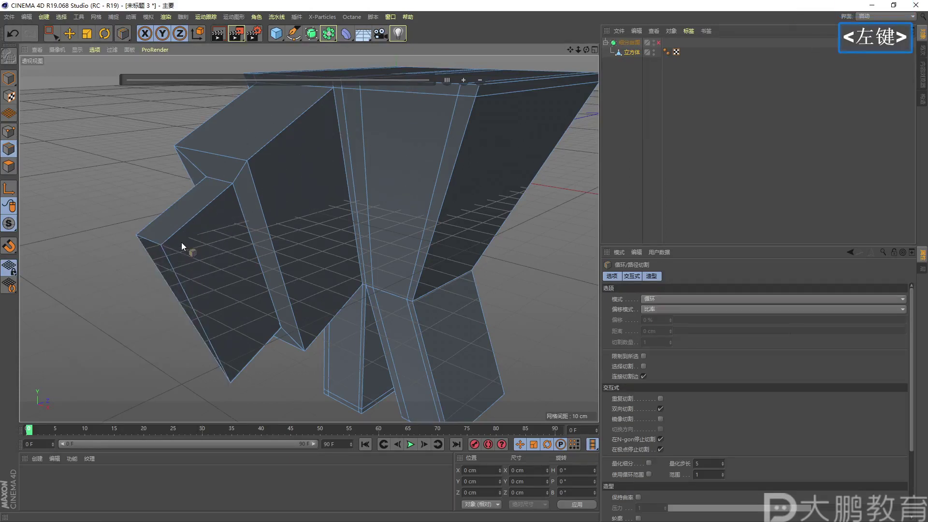
pyautogui.moveTo(166, 248); pyautogui.dragTo(230, 372)
pyautogui.moveTo(175, 244); pyautogui.dragTo(331, 100)
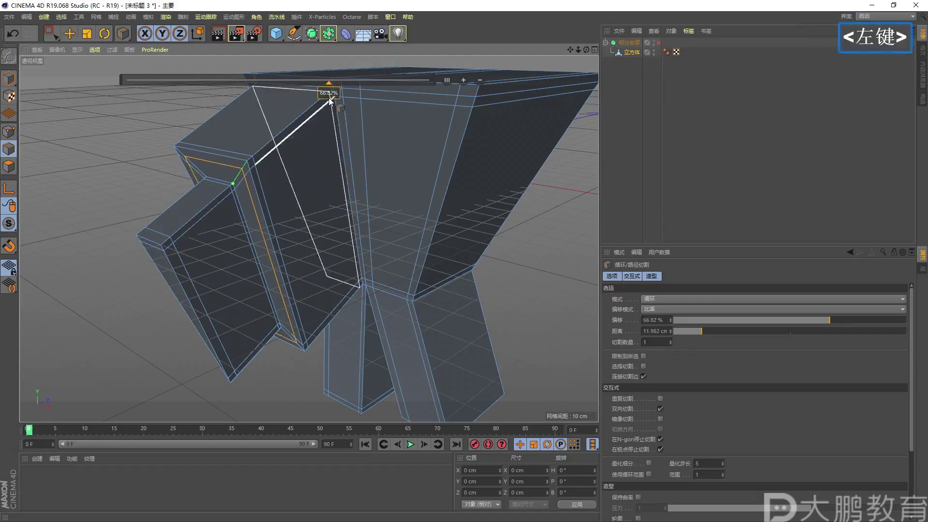
# Turn the Subdivision Surface back on and examine the tightened edges of the stepped extrusion
pyautogui.click(658, 42)
pyautogui.rightClick(430, 164)
pyautogui.press('space')
pyautogui.keyDown('alt'); pyautogui.moveTo(372, 182); pyautogui.dragTo(382, 178, button='right'); pyautogui.keyUp('alt')
pyautogui.keyDown('alt'); pyautogui.moveTo(382, 179); pyautogui.dragTo(305, 191, button='middle'); pyautogui.keyUp('alt')
pyautogui.keyDown('alt'); pyautogui.moveTo(305, 191); pyautogui.dragTo(48, 116); pyautogui.keyUp('alt')
# Switch to point mode and review the list of modelling commands available for points, including Dissolve
pyautogui.click(8, 137)
pyautogui.keyDown('alt'); pyautogui.moveTo(202, 137); pyautogui.dragTo(120, 155); pyautogui.keyUp('alt')
pyautogui.rightClick(136, 153)
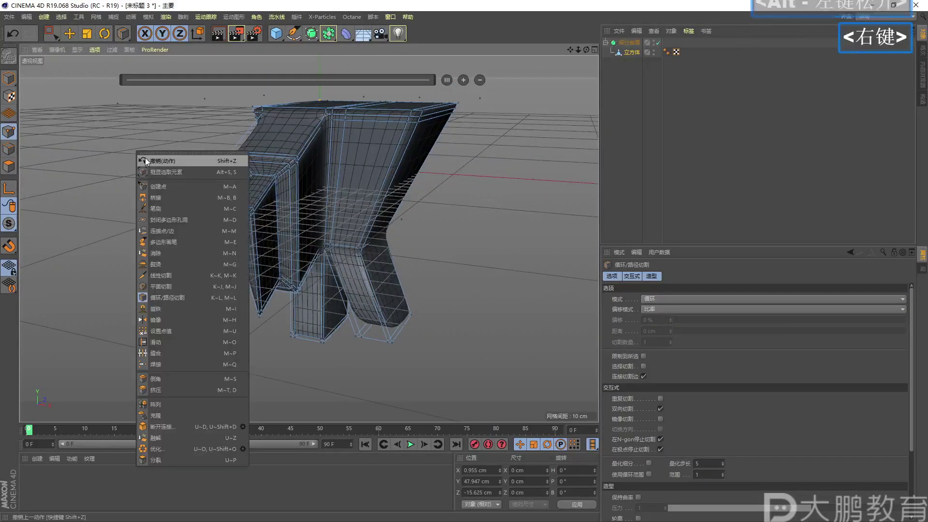
pyautogui.click(13, 137)
pyautogui.click(12, 137)
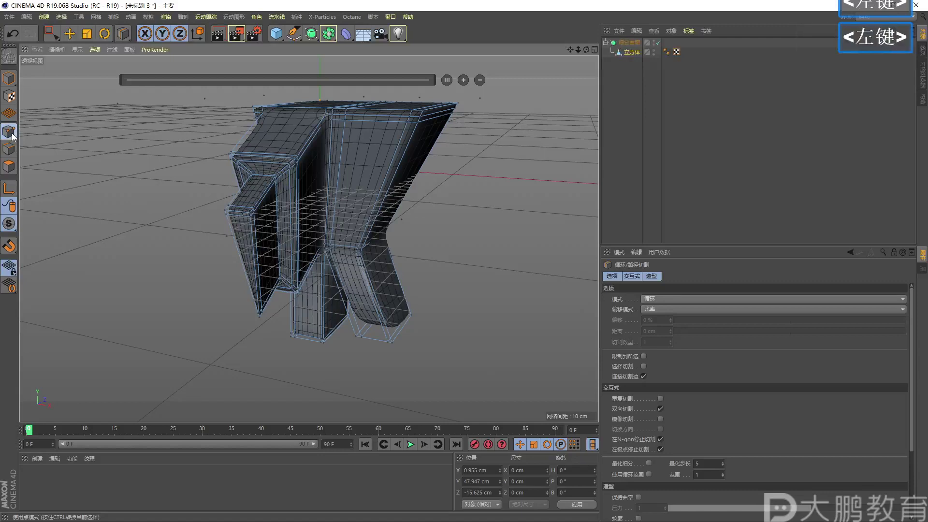
pyautogui.rightClick(80, 135)
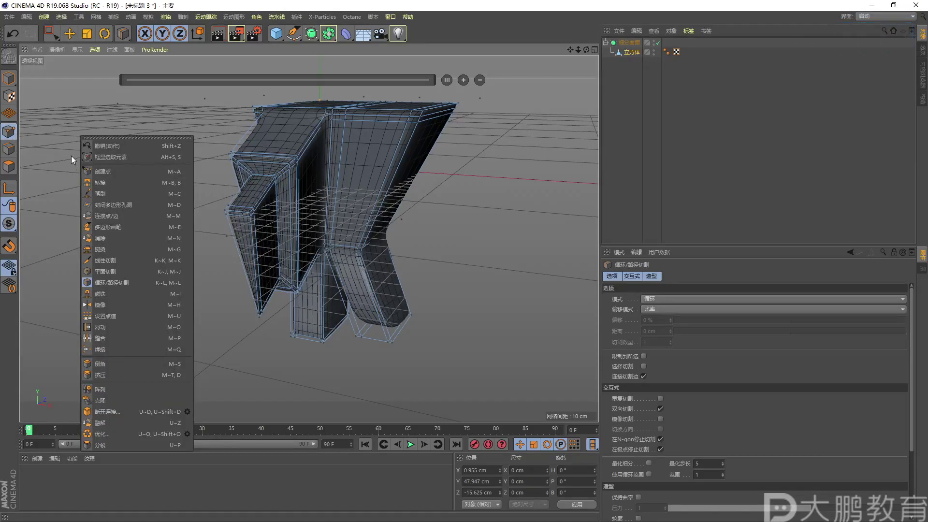
pyautogui.press('F2')
pyautogui.moveTo(71, 155); pyautogui.dragTo(56, 424)
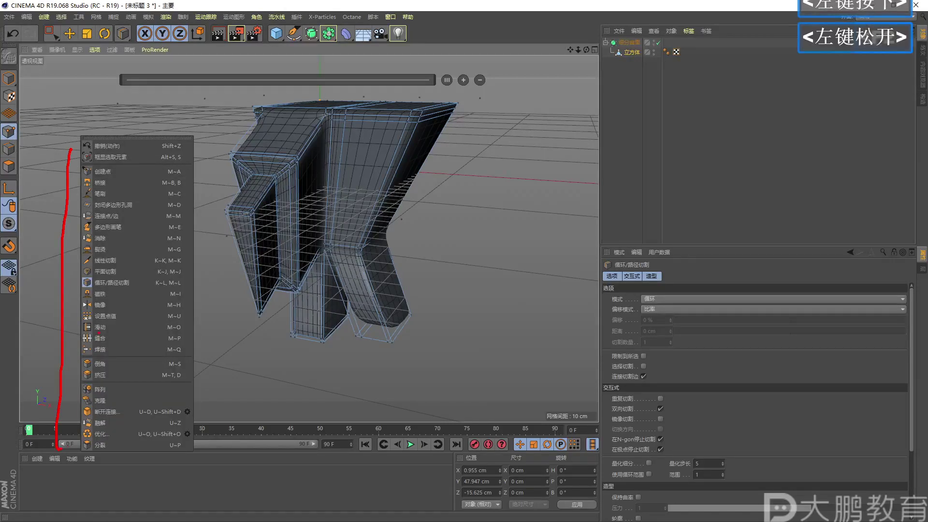
pyautogui.press('F2')
pyautogui.moveTo(5, 138); pyautogui.dragTo(10, 124)
pyautogui.moveTo(57, 240); pyautogui.dragTo(83, 240)
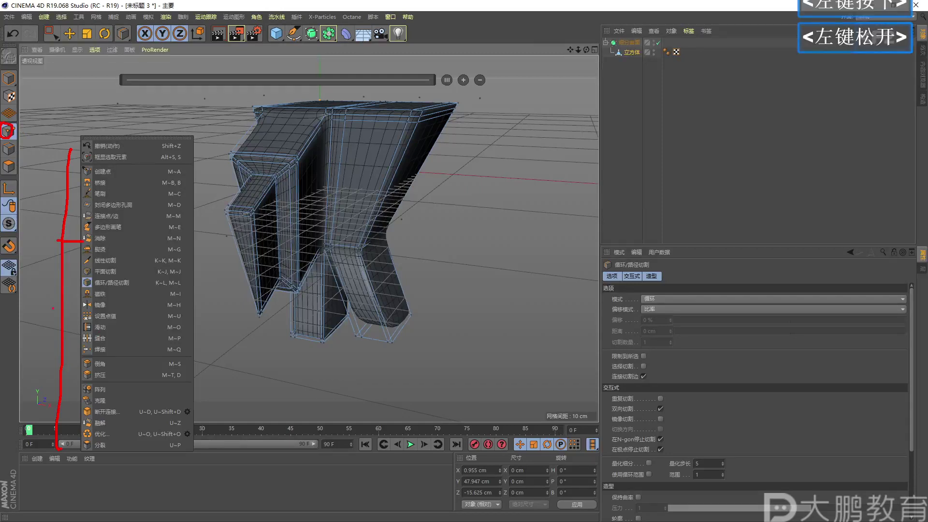
# Examine the Stitch and Sew and Weld commands in the point modelling list and close the list
pyautogui.press('F2')
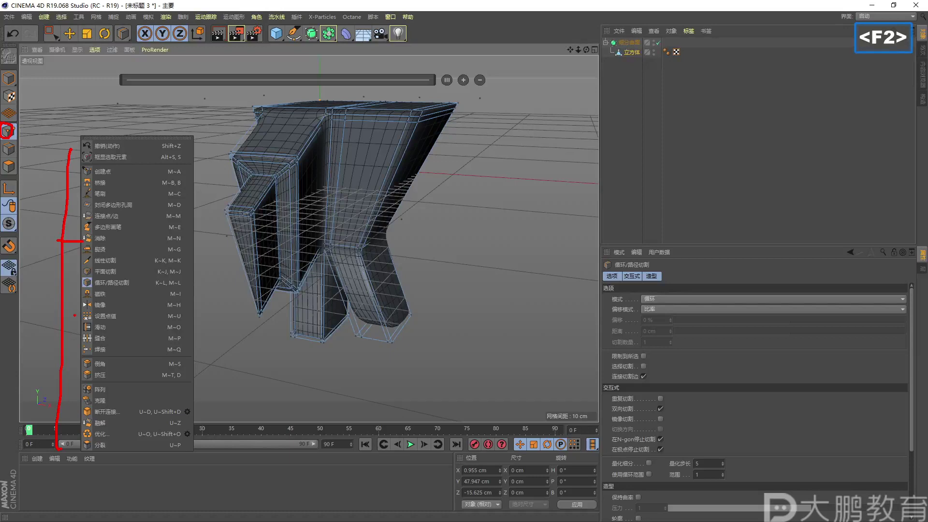
pyautogui.moveTo(126, 345); pyautogui.dragTo(78, 332)
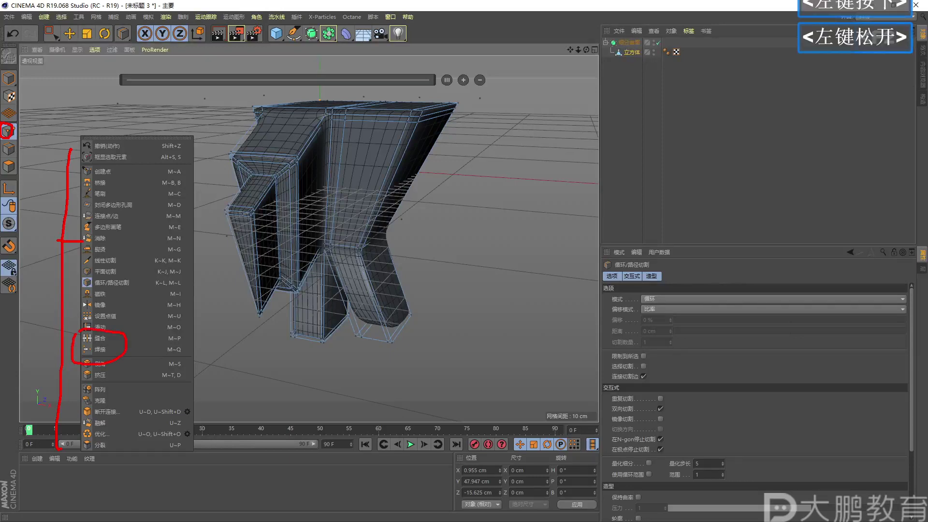
pyautogui.press('F2')
pyautogui.click(491, 138)
pyautogui.press('F2')
pyautogui.moveTo(405, 102); pyautogui.dragTo(405, 143)
pyautogui.press('F2')
pyautogui.press('Escape')
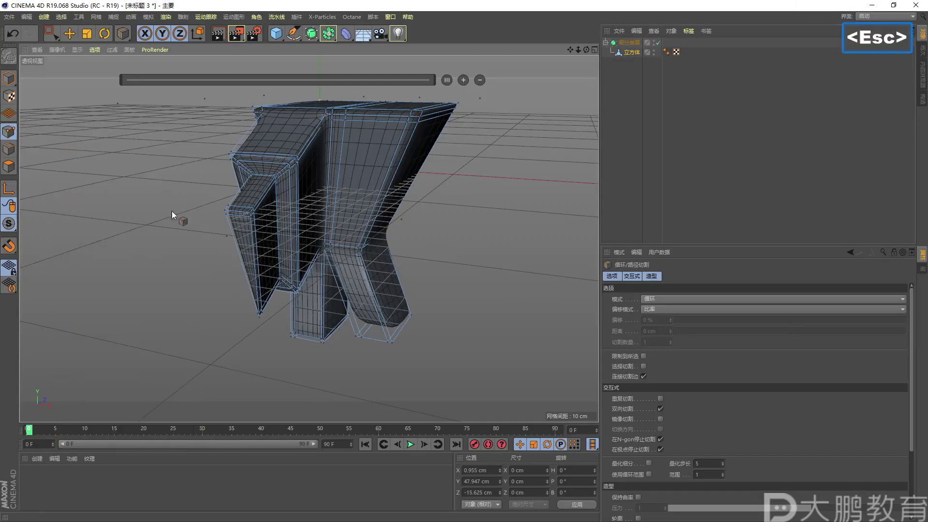
# Switch to edge mode and review the edge modelling commands, including Loop/Path Cut and Connect Points/Edges, closing the list when finished
pyautogui.click(8, 149)
pyautogui.rightClick(65, 141)
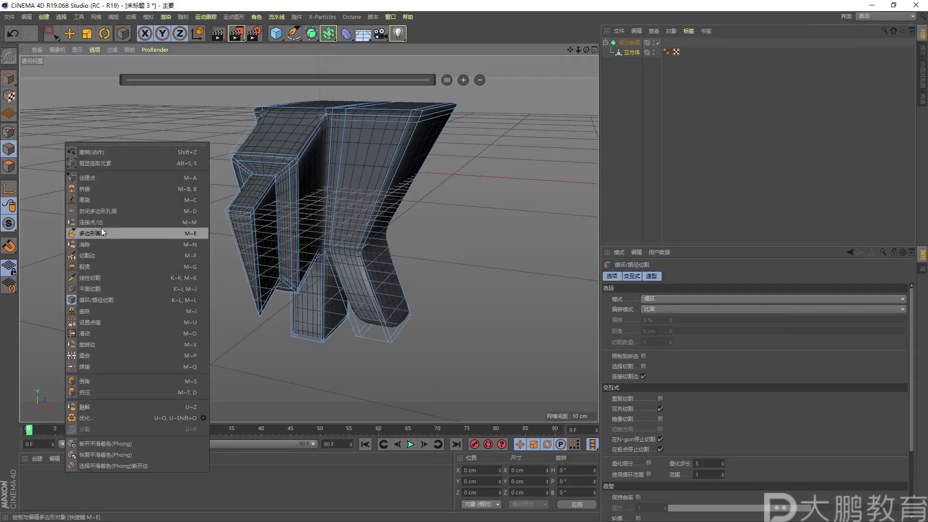
pyautogui.press('F2')
pyautogui.moveTo(99, 297); pyautogui.dragTo(92, 312)
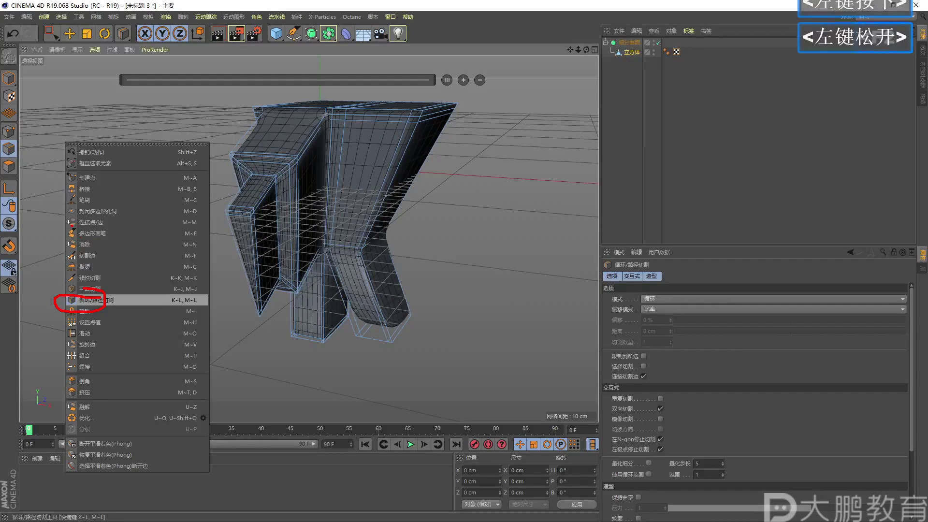
pyautogui.press('F2')
pyautogui.moveTo(67, 214); pyautogui.dragTo(48, 212)
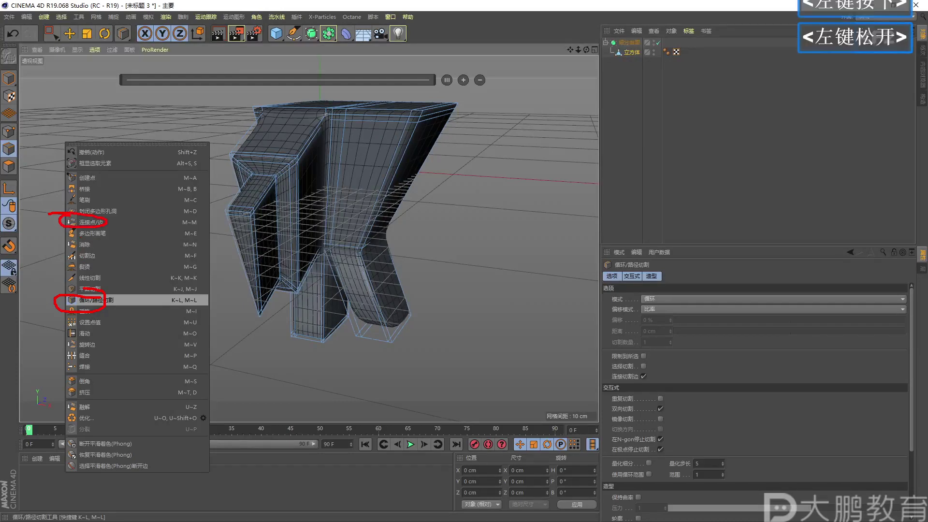
pyautogui.press('F2')
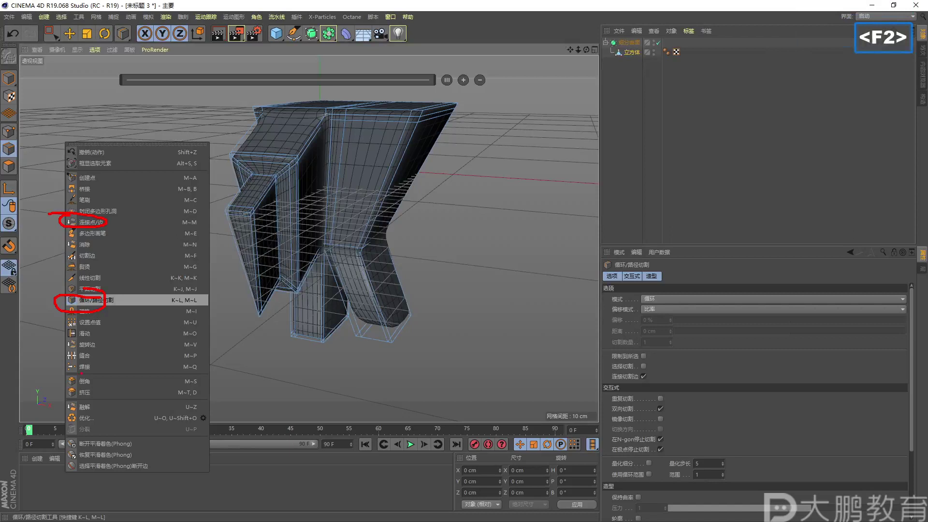
pyautogui.moveTo(72, 392); pyautogui.dragTo(78, 377)
pyautogui.press('Escape')
# Switch to polygon mode and review the polygon modelling commands, including Dissolve, Split, Stitch and Sew and Weld, closing the list when finished
pyautogui.click(10, 168)
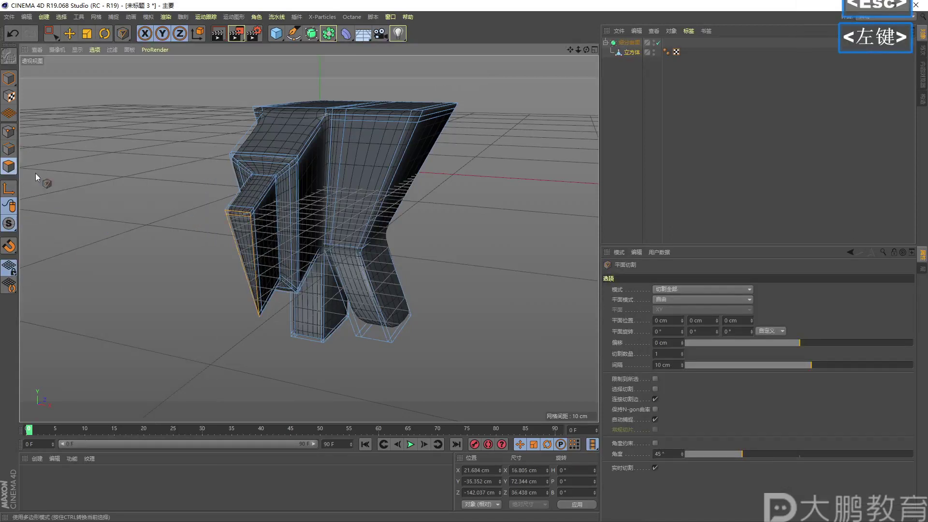
pyautogui.rightClick(75, 170)
pyautogui.press('F2')
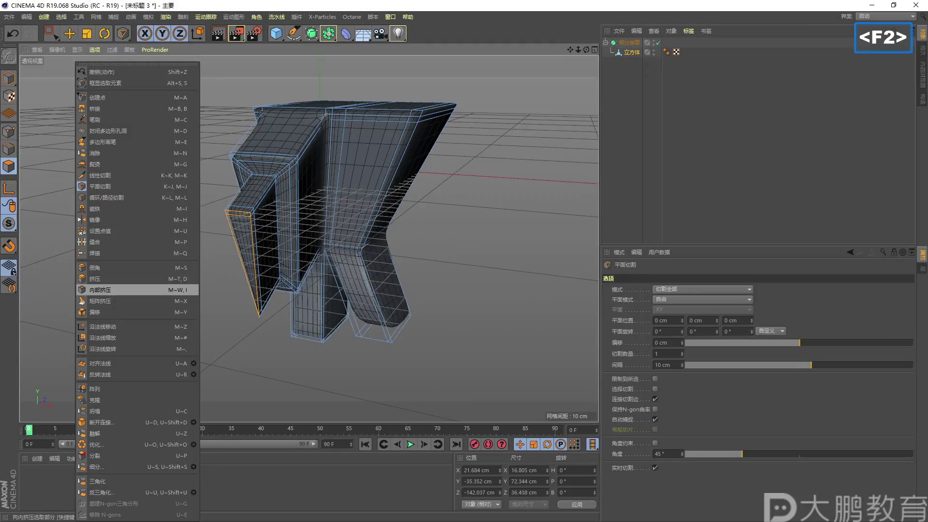
pyautogui.click(97, 455)
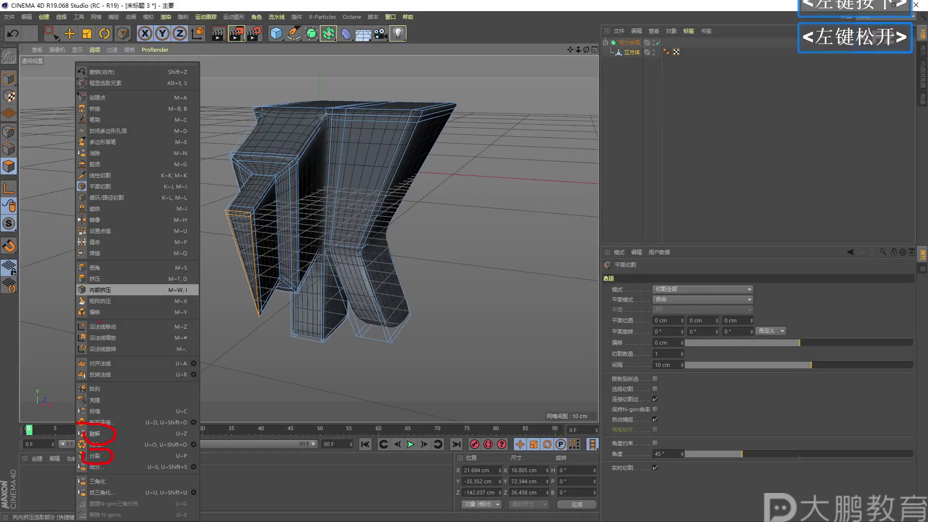
pyautogui.press('F2')
pyautogui.moveTo(56, 102); pyautogui.dragTo(66, 87)
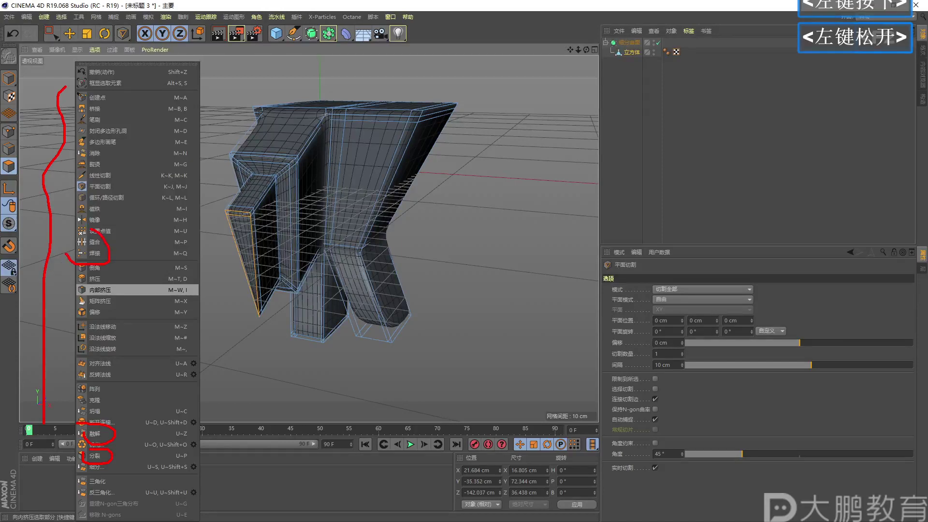
pyautogui.press('Escape')
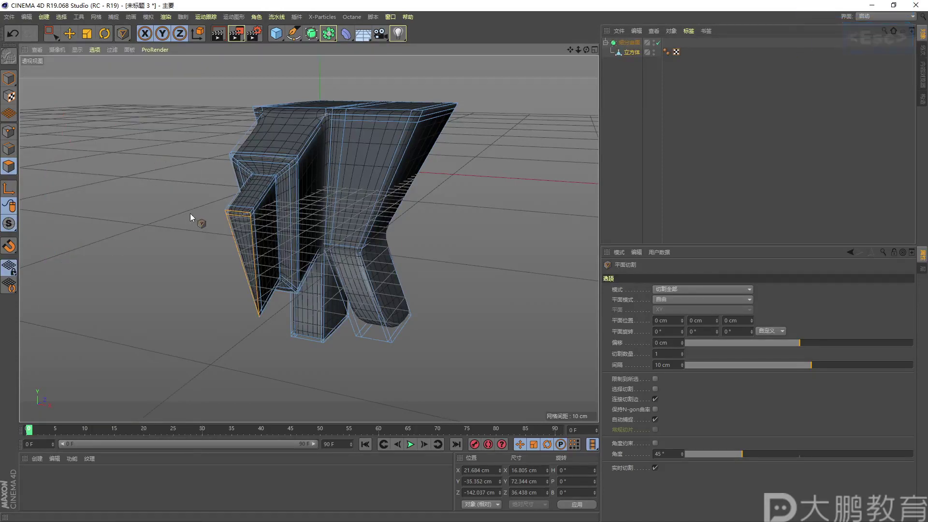
# Activate the Move tool, inspect the smoothed model, and delete the Subdivision Surface together with its cube
pyautogui.keyDown('alt'); pyautogui.moveTo(198, 221); pyautogui.dragTo(214, 222, button='right'); pyautogui.keyUp('alt')
pyautogui.keyDown('alt'); pyautogui.moveTo(213, 222); pyautogui.dragTo(181, 199); pyautogui.keyUp('alt')
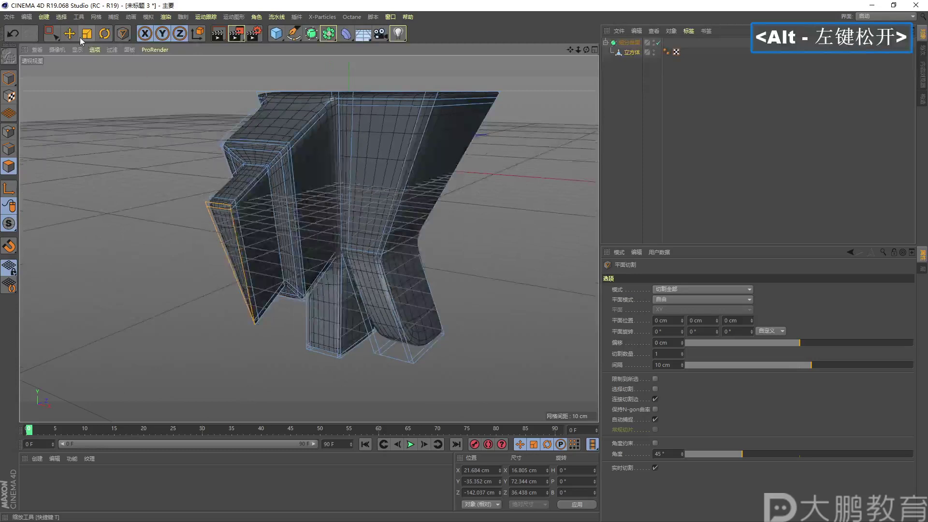
pyautogui.click(71, 35)
pyautogui.keyDown('alt'); pyautogui.moveTo(240, 213); pyautogui.dragTo(227, 213, button='right'); pyautogui.keyUp('alt')
pyautogui.keyDown('alt'); pyautogui.moveTo(226, 213); pyautogui.dragTo(175, 227, button='middle'); pyautogui.keyUp('alt')
pyautogui.keyDown('alt'); pyautogui.moveTo(175, 227); pyautogui.dragTo(238, 231, button='right'); pyautogui.keyUp('alt')
pyautogui.moveTo(238, 231)
pyautogui.keyDown('alt'); pyautogui.mouseDown(button='middle')
pyautogui.moveTo(228, 233)
pyautogui.moveTo(248, 226)
pyautogui.mouseUp(button='middle'); pyautogui.keyUp('alt')
pyautogui.keyDown('alt'); pyautogui.moveTo(249, 226); pyautogui.dragTo(222, 250, button='right'); pyautogui.keyUp('alt')
pyautogui.keyDown('alt'); pyautogui.moveTo(222, 250); pyautogui.dragTo(229, 260); pyautogui.keyUp('alt')
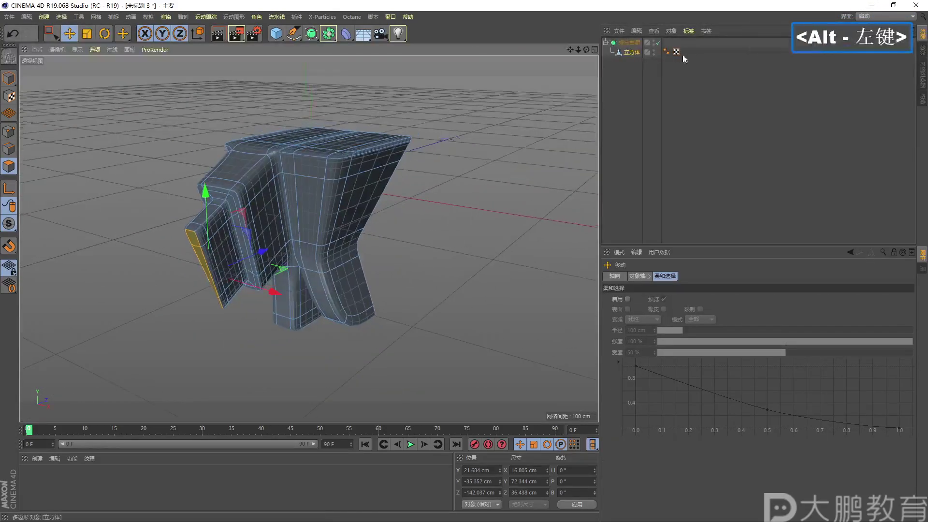
pyautogui.click(630, 43)
pyautogui.press('Delete')
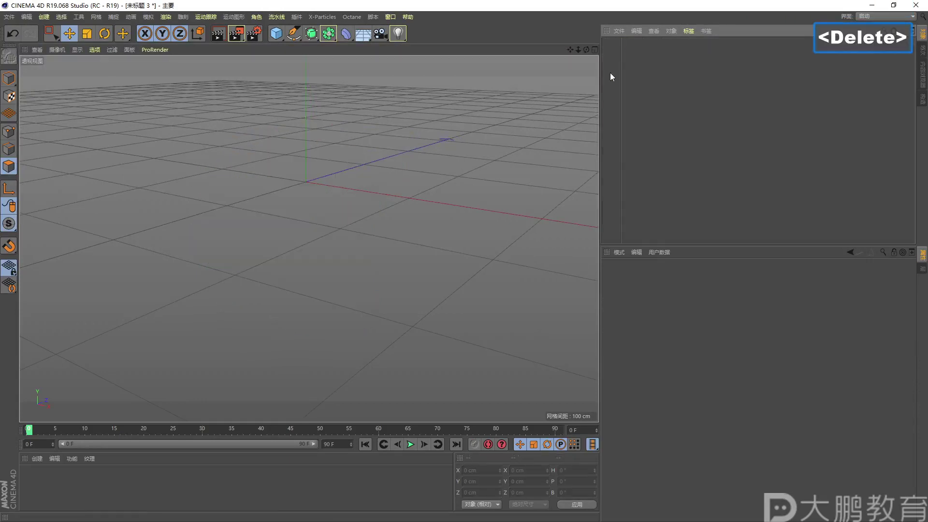
# Add a cube primitive to the empty scene
pyautogui.click(11, 17)
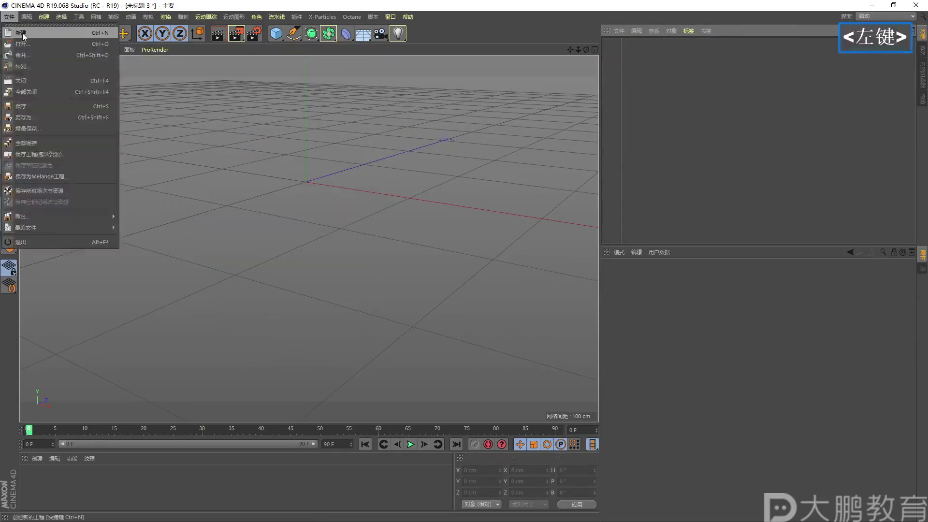
pyautogui.click(236, 138)
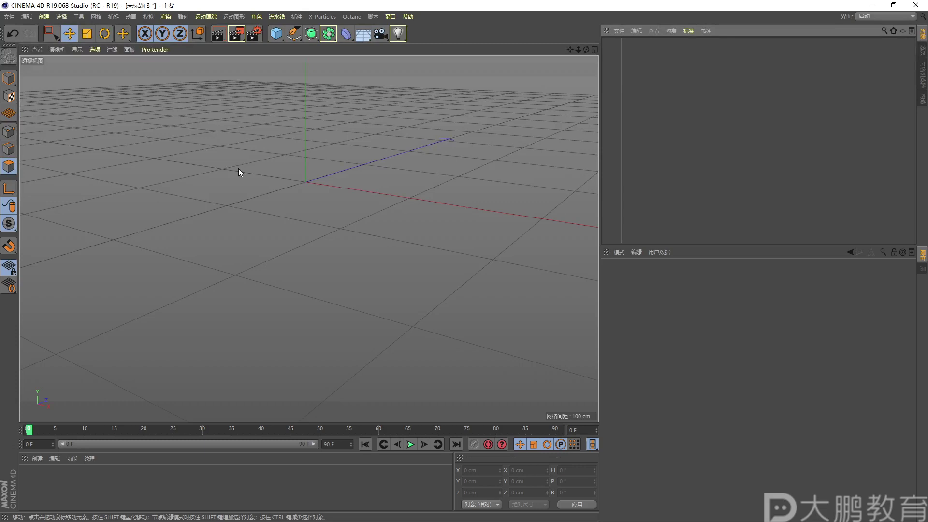
pyautogui.click(276, 36)
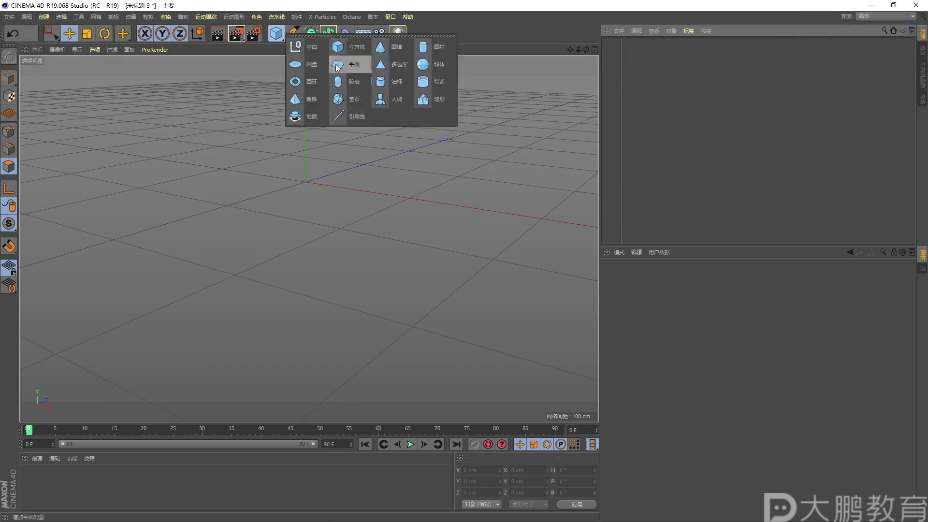
pyautogui.click(340, 47)
pyautogui.keyDown('alt'); pyautogui.moveTo(311, 222); pyautogui.dragTo(320, 214, button='right'); pyautogui.keyUp('alt')
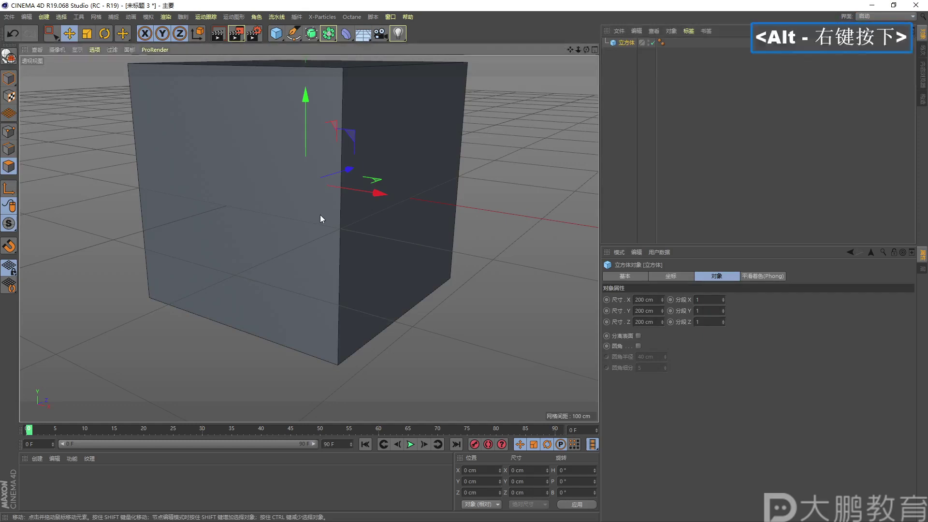
pyautogui.keyDown('alt'); pyautogui.moveTo(320, 214); pyautogui.dragTo(284, 253); pyautogui.keyUp('alt')
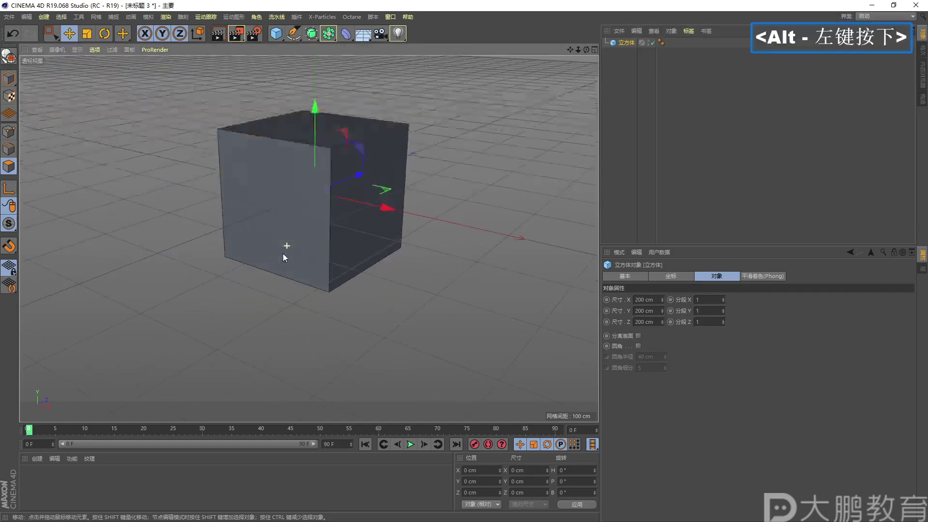
# Set the cube's X size to 176 cm and its Y size to 266 cm
pyautogui.click(712, 277)
pyautogui.moveTo(661, 298); pyautogui.dragTo(661, 302)
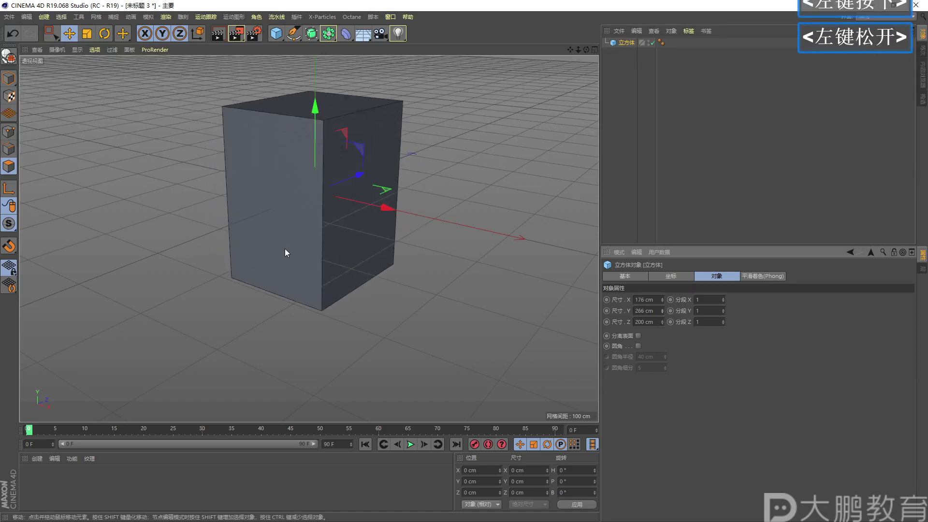
pyautogui.keyDown('alt'); pyautogui.moveTo(286, 248); pyautogui.dragTo(267, 279, button='middle'); pyautogui.keyUp('alt')
pyautogui.keyDown('alt'); pyautogui.moveTo(267, 279); pyautogui.dragTo(298, 272, button='right'); pyautogui.keyUp('alt')
pyautogui.keyDown('alt'); pyautogui.moveTo(298, 271); pyautogui.dragTo(286, 272); pyautogui.keyUp('alt')
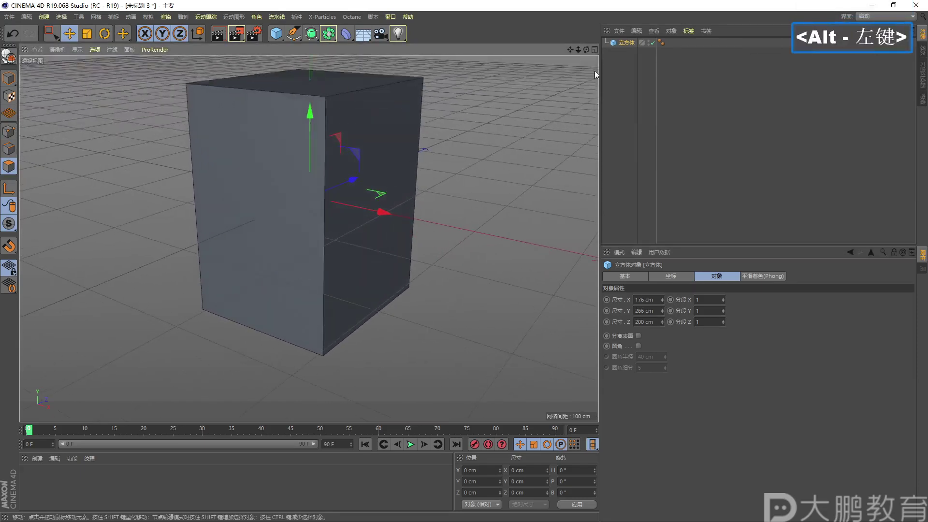
# Make the resized box editable and pull the front face's upper-left corner point outward in point mode
pyautogui.click(8, 56)
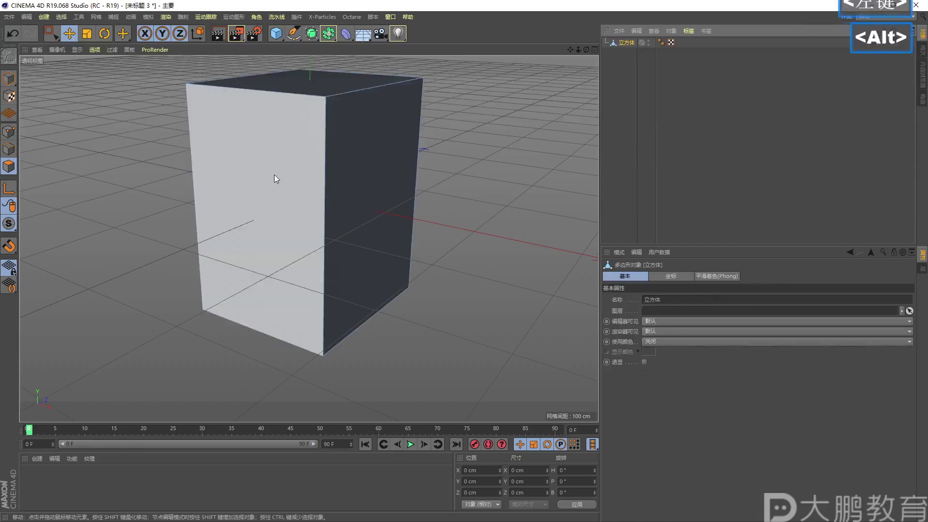
pyautogui.keyDown('alt'); pyautogui.moveTo(274, 175); pyautogui.dragTo(248, 198, button='middle'); pyautogui.keyUp('alt')
pyautogui.keyDown('alt'); pyautogui.moveTo(180, 173); pyautogui.dragTo(203, 174, button='right'); pyautogui.keyUp('alt')
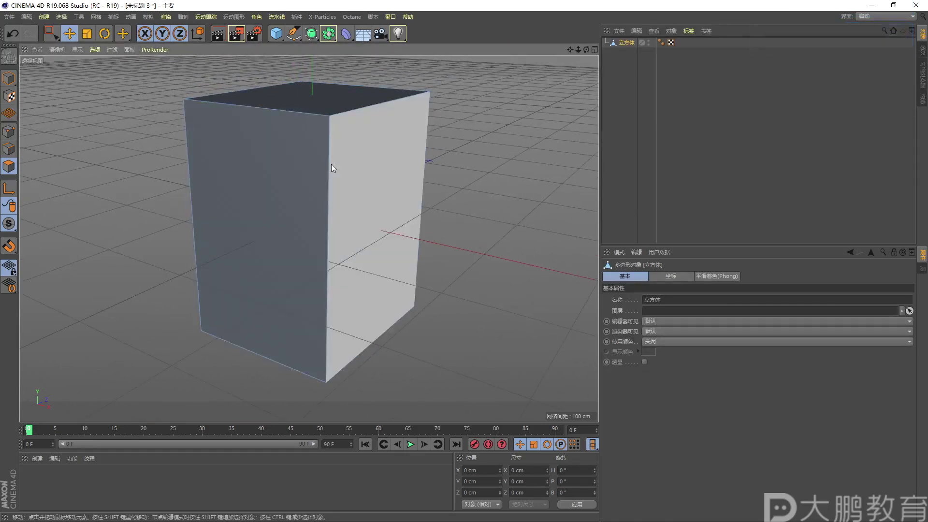
pyautogui.click(10, 132)
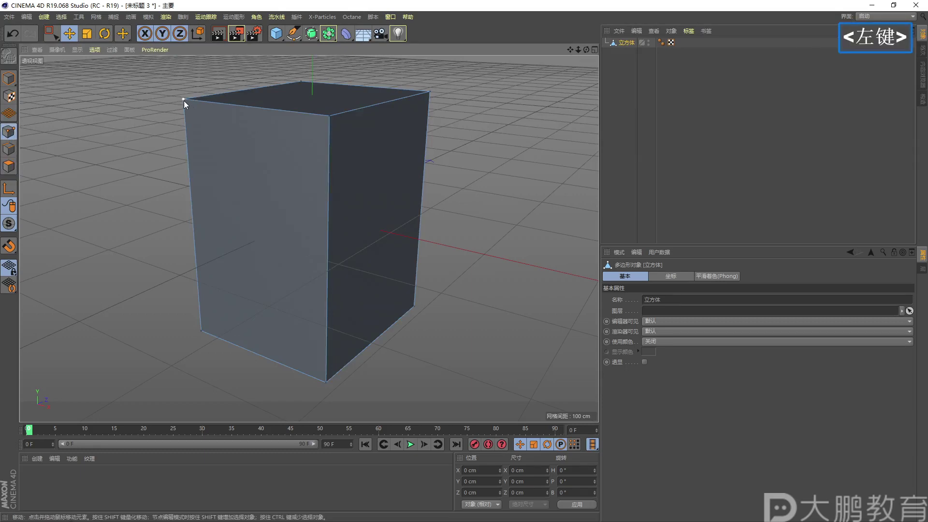
pyautogui.click(183, 100)
pyautogui.moveTo(228, 91); pyautogui.dragTo(181, 100)
# Move the vertical edge between the two visible side faces outward in edge mode
pyautogui.click(11, 150)
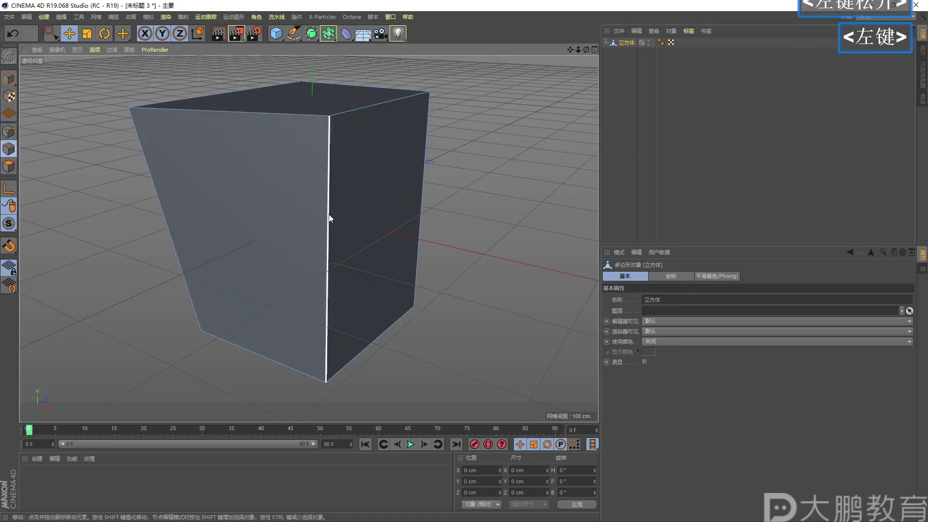
pyautogui.click(332, 218)
pyautogui.moveTo(245, 274); pyautogui.dragTo(208, 276)
# Pull the box's right-hand polygon outward to about X 175 cm in polygon mode
pyautogui.click(9, 166)
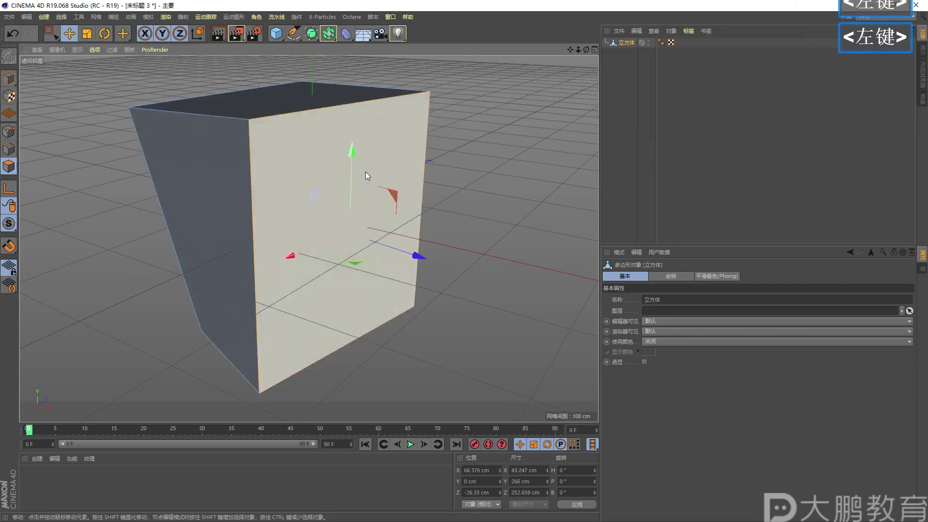
pyautogui.moveTo(419, 259); pyautogui.dragTo(520, 294)
pyautogui.scroll(-4, 429, 241)
pyautogui.keyDown('alt'); pyautogui.moveTo(347, 236); pyautogui.dragTo(341, 242, button='middle'); pyautogui.keyUp('alt')
pyautogui.moveTo(341, 245)
pyautogui.keyDown('alt'); pyautogui.mouseDown()
pyautogui.moveTo(368, 249)
pyautogui.moveTo(326, 242)
pyautogui.mouseUp(); pyautogui.keyUp('alt')
pyautogui.moveTo(297, 222)
pyautogui.keyDown('alt'); pyautogui.mouseDown(button='right')
pyautogui.moveTo(330, 219)
pyautogui.moveTo(310, 218)
pyautogui.mouseUp(button='right'); pyautogui.keyUp('alt')
pyautogui.keyDown('alt'); pyautogui.moveTo(310, 218); pyautogui.dragTo(283, 215); pyautogui.keyUp('alt')
# Select the editable box in the object list and examine which attribute pages it offers
pyautogui.click(621, 44)
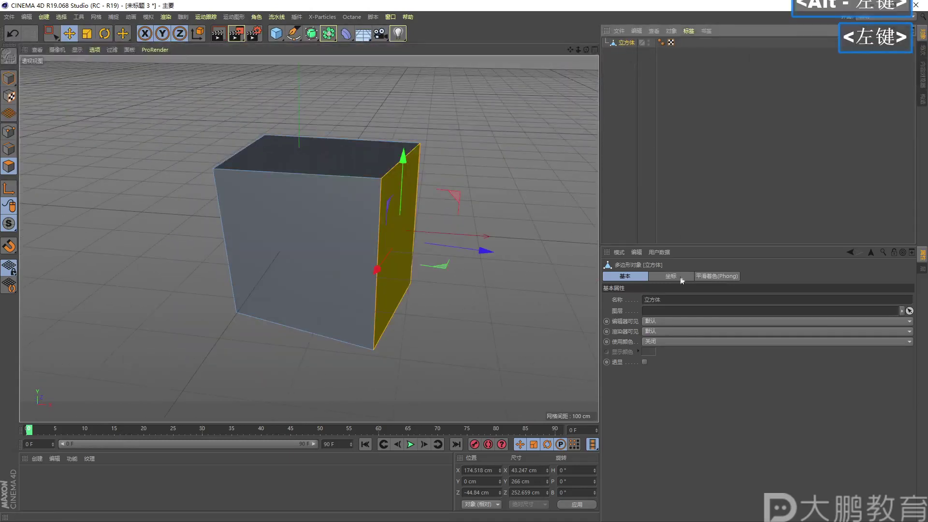
pyautogui.moveTo(682, 258); pyautogui.dragTo(680, 280)
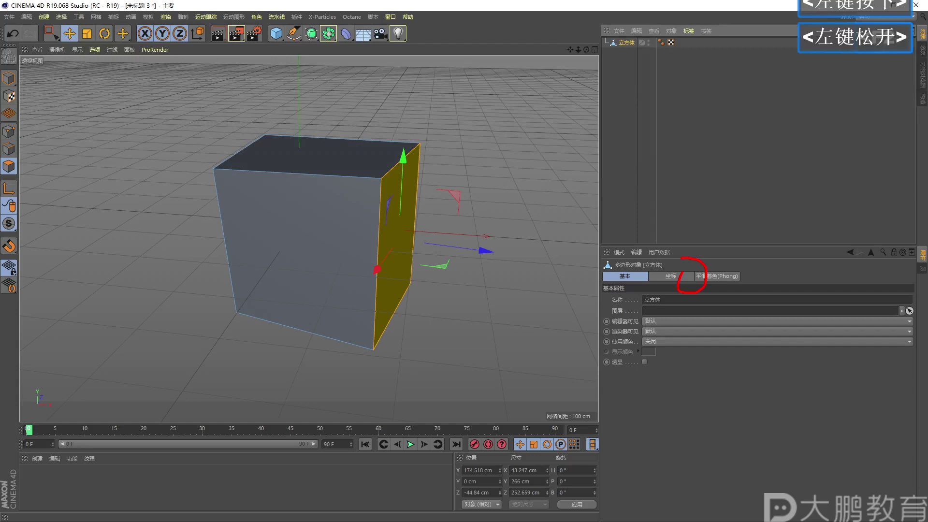
pyautogui.press('Escape')
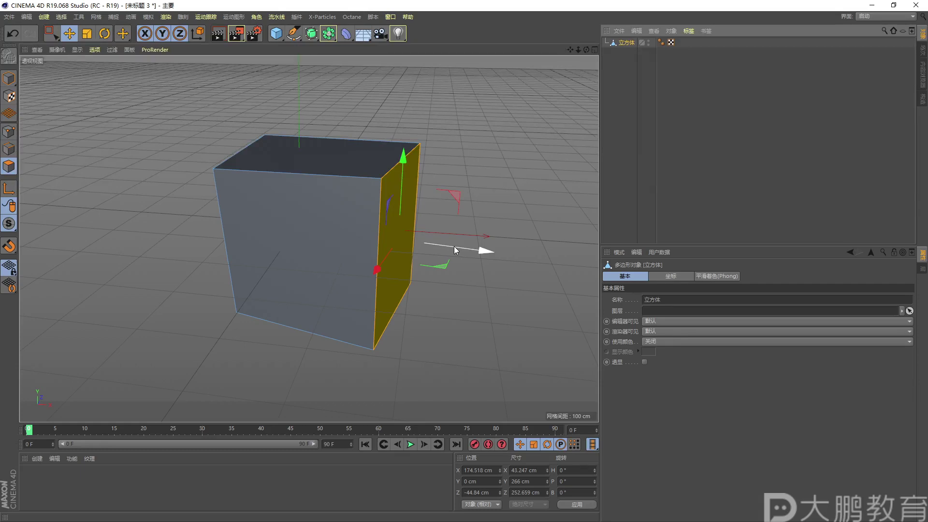
# Delete the box's front polygon and remove the whole object from the scene
pyautogui.click(345, 227)
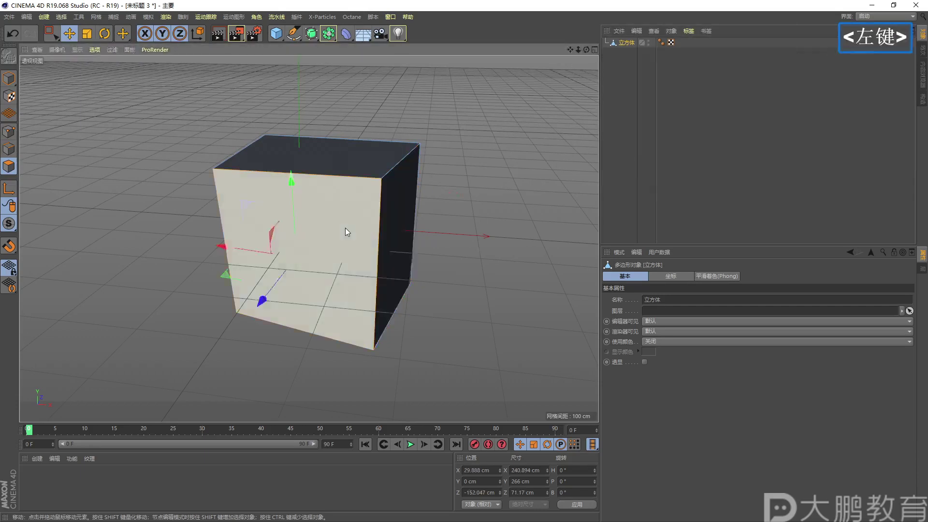
pyautogui.press('Delete')
pyautogui.click(618, 44)
pyautogui.press('Delete')
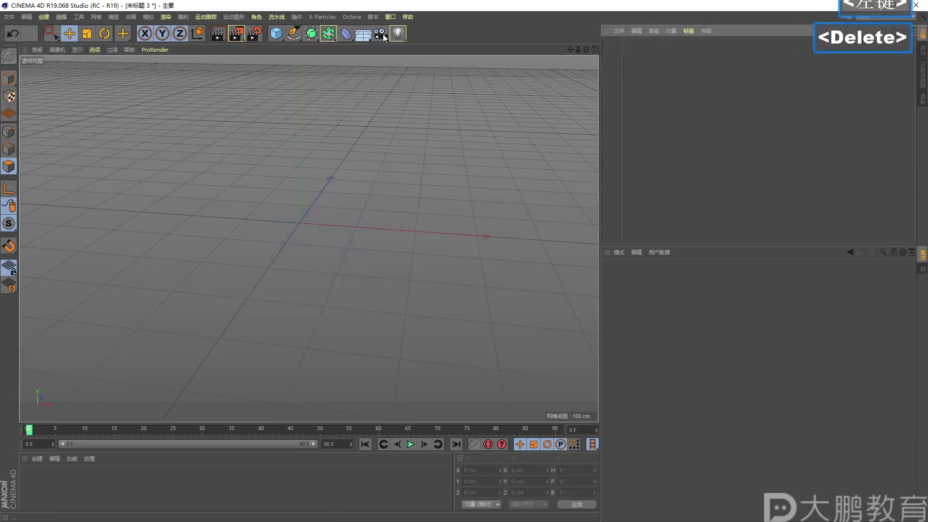
# Add a fresh cube primitive and view it from slightly above
pyautogui.moveTo(276, 34); pyautogui.dragTo(300, 41)
pyautogui.click(349, 48)
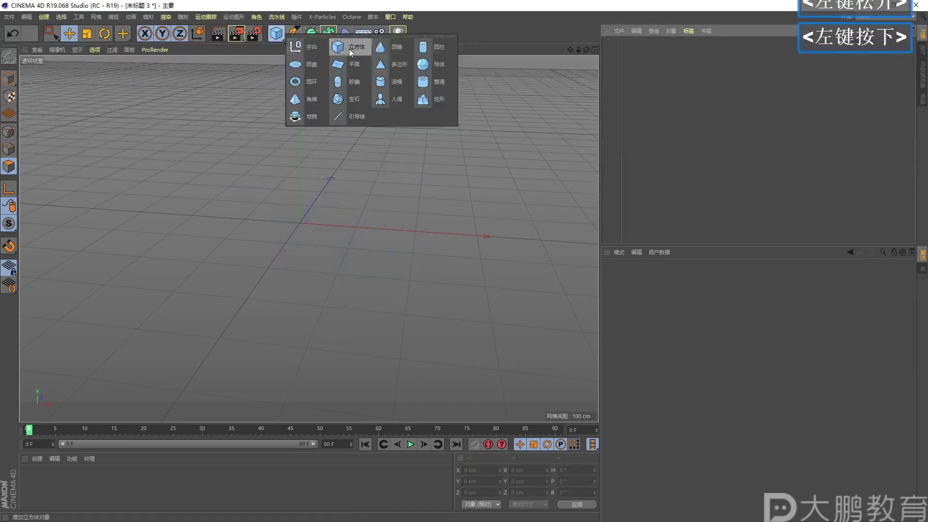
pyautogui.keyDown('alt'); pyautogui.moveTo(272, 236); pyautogui.dragTo(278, 228); pyautogui.keyUp('alt')
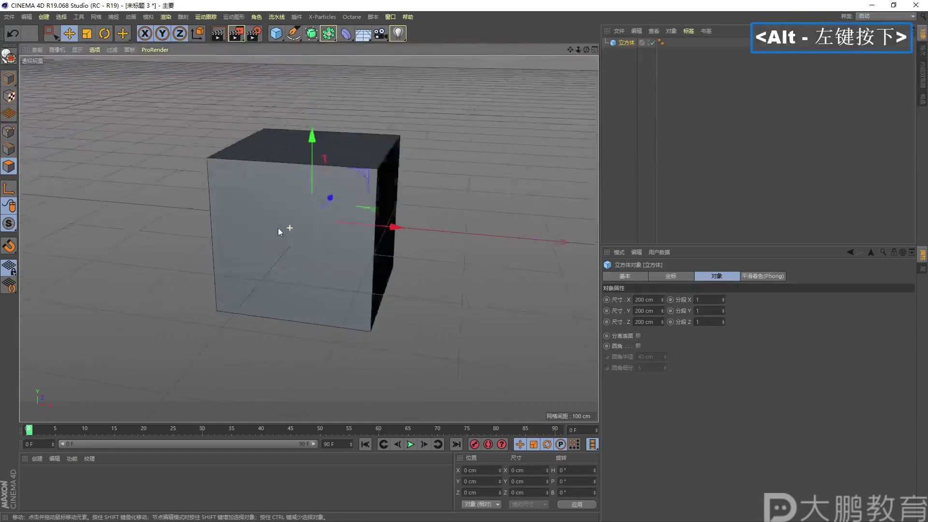
pyautogui.keyDown('alt'); pyautogui.moveTo(277, 228); pyautogui.dragTo(278, 231, button='right'); pyautogui.keyUp('alt')
pyautogui.keyDown('alt'); pyautogui.moveTo(278, 231); pyautogui.dragTo(259, 233, button='middle'); pyautogui.keyUp('alt')
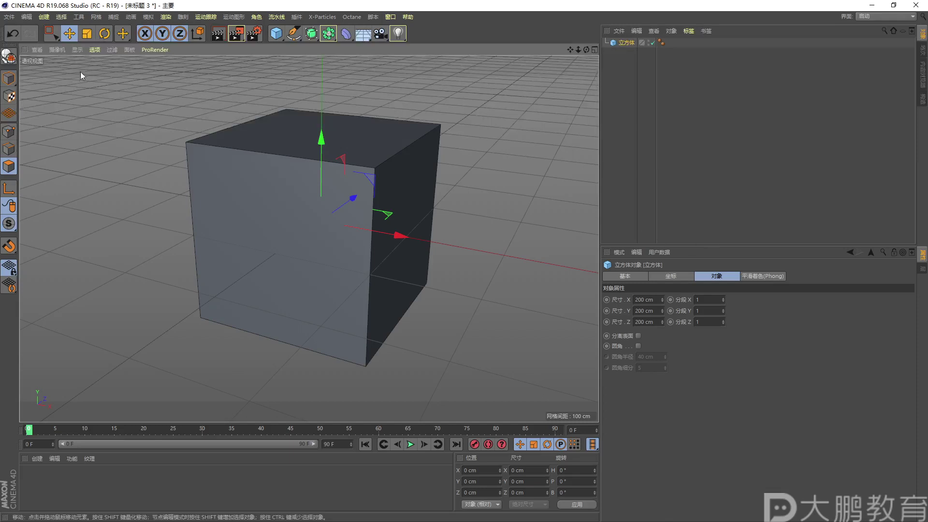
# Make the new cube editable and select its front polygon
pyautogui.click(9, 56)
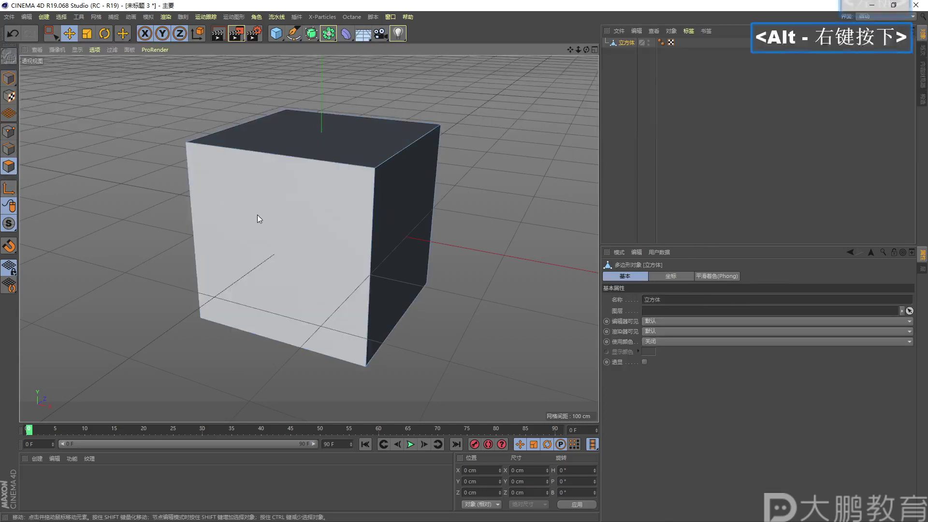
pyautogui.keyDown('alt'); pyautogui.moveTo(257, 215); pyautogui.dragTo(248, 211, button='right'); pyautogui.keyUp('alt')
pyautogui.keyDown('alt'); pyautogui.moveTo(248, 211); pyautogui.dragTo(230, 178, button='middle'); pyautogui.keyUp('alt')
pyautogui.keyDown('alt'); pyautogui.moveTo(230, 180); pyautogui.dragTo(230, 213); pyautogui.keyUp('alt')
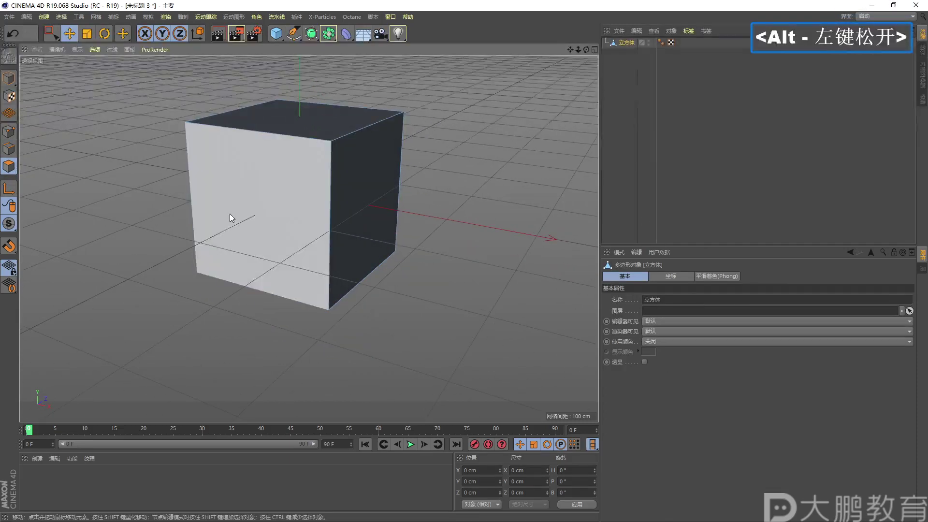
pyautogui.click(256, 189)
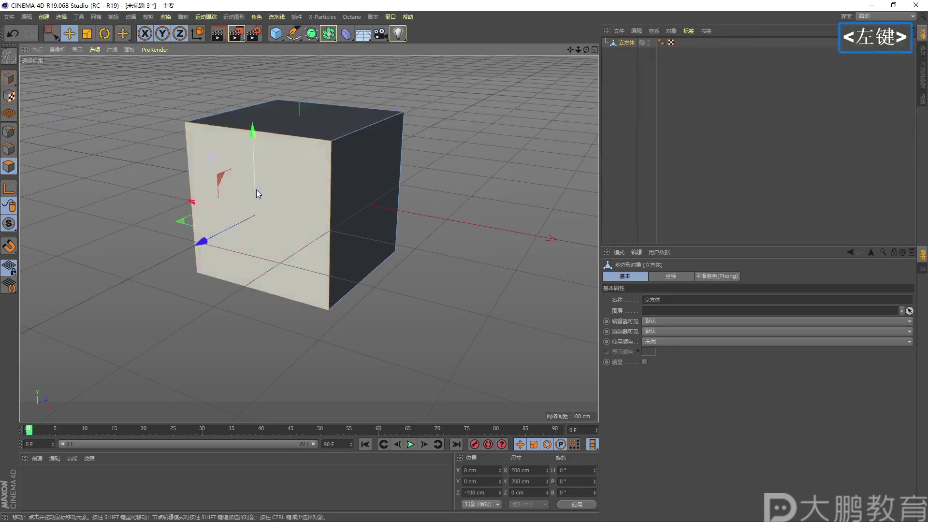
# Delete the editable cube and add a plane primitive to the empty scene
pyautogui.click(617, 43)
pyautogui.press('Delete')
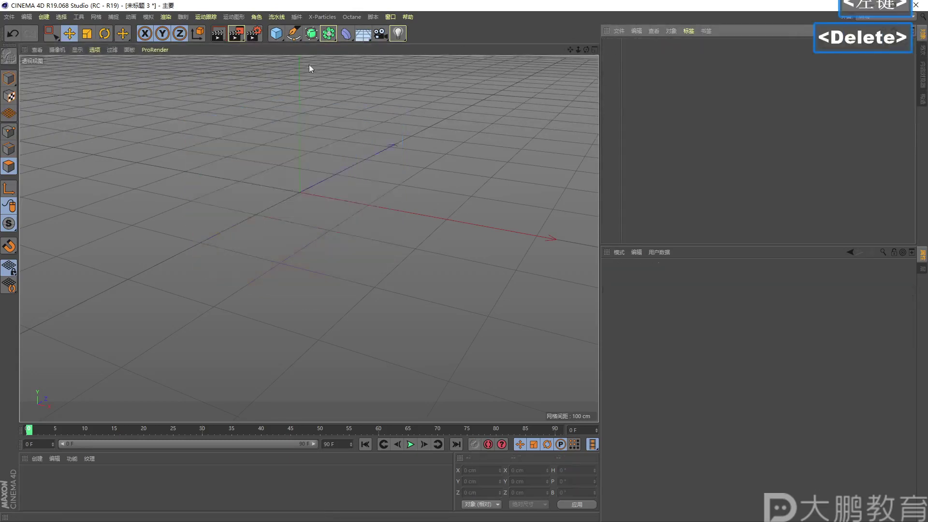
pyautogui.click(276, 39)
pyautogui.click(348, 64)
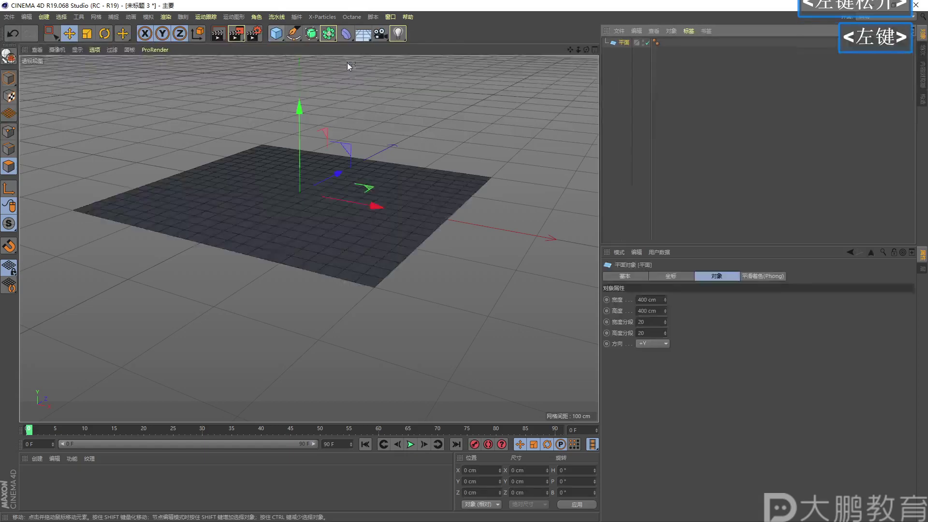
pyautogui.keyDown('alt'); pyautogui.moveTo(270, 245); pyautogui.dragTo(300, 232); pyautogui.keyUp('alt')
pyautogui.keyDown('alt'); pyautogui.moveTo(300, 232); pyautogui.dragTo(349, 293, button='middle'); pyautogui.keyUp('alt')
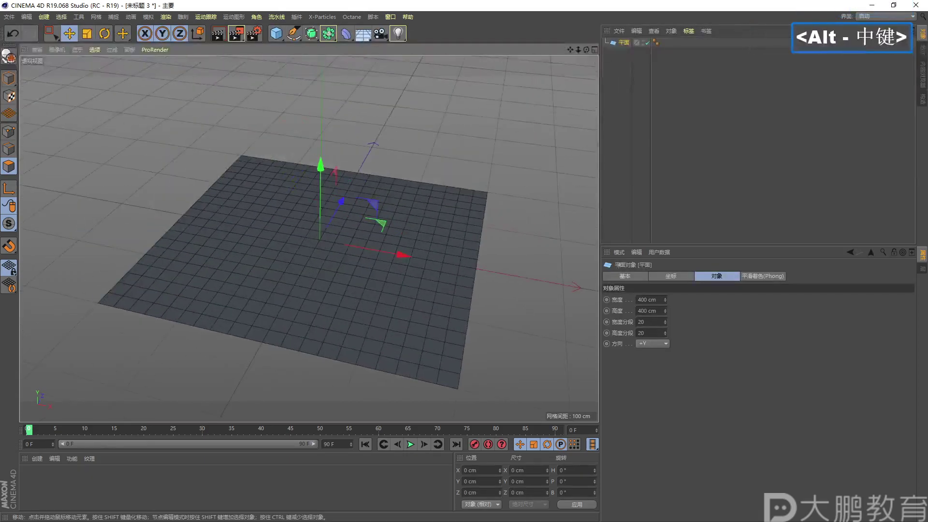
# Set the plane's width and height segments to 5 each and make the plane editable
pyautogui.click(639, 322)
pyautogui.write('50')
pyautogui.click(700, 335)
pyautogui.moveTo(666, 339); pyautogui.dragTo(666, 353)
pyautogui.keyDown('alt'); pyautogui.moveTo(348, 269); pyautogui.dragTo(376, 269, button='right'); pyautogui.keyUp('alt')
pyautogui.keyDown('alt'); pyautogui.moveTo(351, 267); pyautogui.dragTo(364, 260, button='middle'); pyautogui.keyUp('alt')
pyautogui.keyDown('alt'); pyautogui.doubleClick(364, 260); pyautogui.keyUp('alt')
pyautogui.click(8, 60)
# Extrude the polygon directly beside the plane's centre on its negative X side upwards about 171 cm into a column
pyautogui.keyDown('alt'); pyautogui.moveTo(164, 218); pyautogui.dragTo(179, 236); pyautogui.keyUp('alt')
pyautogui.click(257, 222)
pyautogui.moveTo(257, 223)
pyautogui.keyDown('alt'); pyautogui.mouseDown()
pyautogui.moveTo(228, 246)
pyautogui.moveTo(247, 228)
pyautogui.mouseUp(); pyautogui.keyUp('alt')
pyautogui.keyDown('alt'); pyautogui.moveTo(247, 228); pyautogui.dragTo(228, 247, button='middle'); pyautogui.keyUp('alt')
pyautogui.keyDown('alt'); pyautogui.moveTo(228, 246); pyautogui.dragTo(266, 213); pyautogui.keyUp('alt')
pyautogui.keyDown('ctrl'); pyautogui.moveTo(238, 162); pyautogui.dragTo(237, 57); pyautogui.keyUp('ctrl')
# Extrude the polygon on the positive X side of the plane's centre about 221 cm with the Extrude tool
pyautogui.moveTo(227, 305)
pyautogui.keyDown('alt'); pyautogui.mouseDown()
pyautogui.moveTo(234, 249)
pyautogui.moveTo(217, 294)
pyautogui.mouseUp(); pyautogui.keyUp('alt')
pyautogui.keyDown('alt'); pyautogui.moveTo(217, 295); pyautogui.dragTo(207, 317, button='middle'); pyautogui.keyUp('alt')
pyautogui.keyDown('alt'); pyautogui.moveTo(207, 317); pyautogui.dragTo(280, 174); pyautogui.keyUp('alt')
pyautogui.keyDown('alt'); pyautogui.moveTo(281, 173); pyautogui.dragTo(264, 185, button='middle'); pyautogui.keyUp('alt')
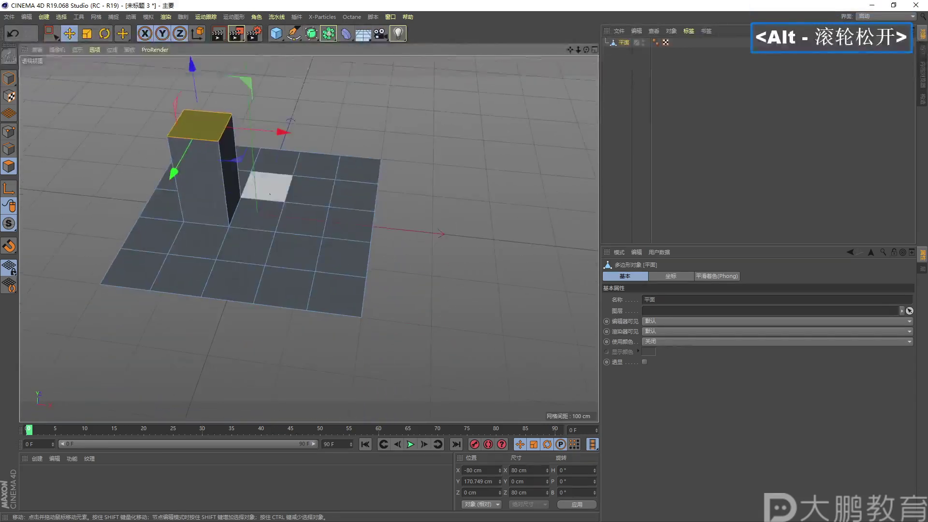
pyautogui.keyDown('alt'); pyautogui.moveTo(265, 184); pyautogui.dragTo(294, 224); pyautogui.keyUp('alt')
pyautogui.doubleClick(295, 224)
pyautogui.rightClick(425, 215)
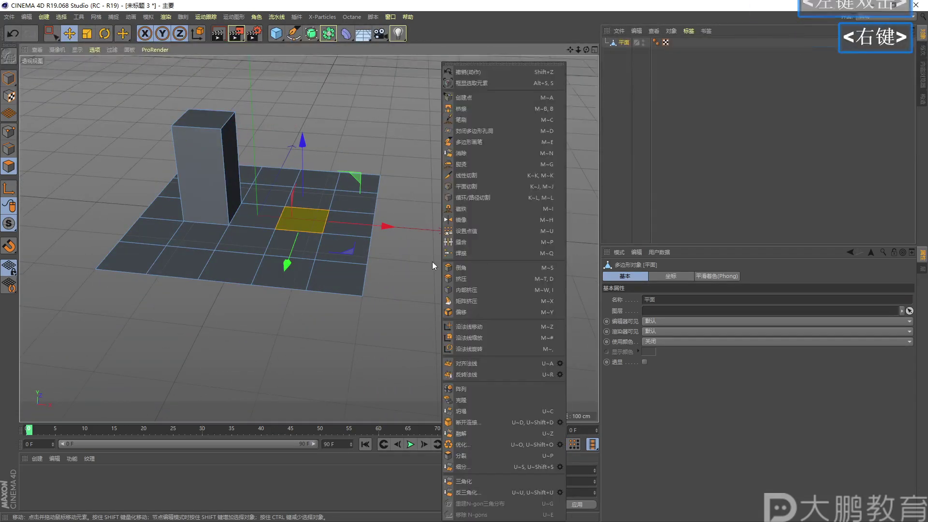
pyautogui.click(456, 279)
pyautogui.click(715, 344)
pyautogui.moveTo(450, 275); pyautogui.dragTo(497, 275)
# Raise the middle polygon of the plane's front edge about 196 cm as a new column and undo the extra changes made after it
pyautogui.moveTo(367, 220); pyautogui.dragTo(321, 359)
pyautogui.keyDown('alt'); pyautogui.moveTo(215, 204); pyautogui.dragTo(270, 290); pyautogui.keyUp('alt')
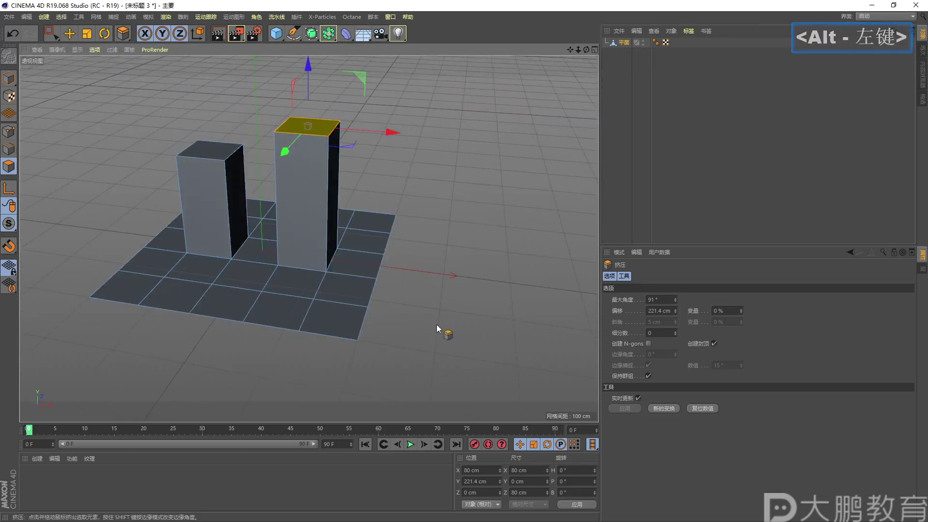
pyautogui.click(221, 306)
pyautogui.click(70, 33)
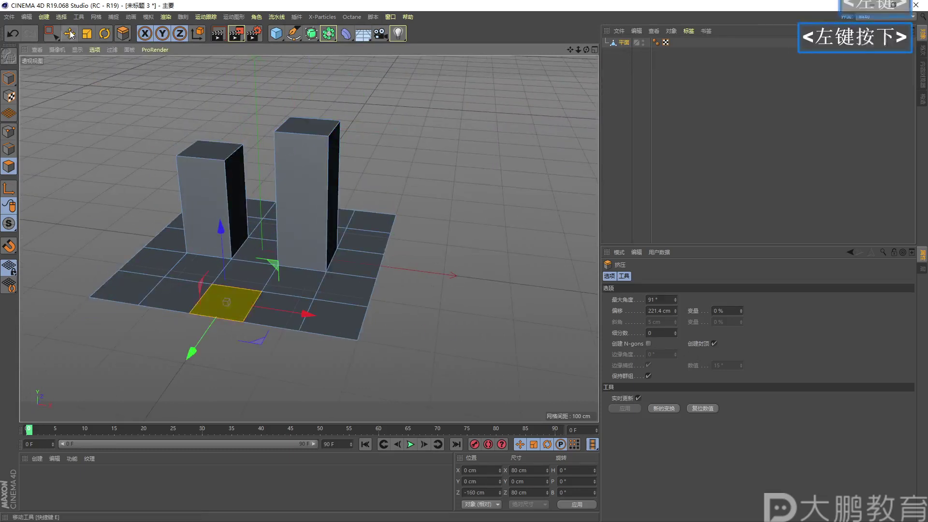
pyautogui.keyDown('ctrl'); pyautogui.moveTo(222, 244); pyautogui.dragTo(210, 97); pyautogui.keyUp('ctrl')
pyautogui.keyDown('super'); pyautogui.moveTo(250, 295); pyautogui.dragTo(276, 225); pyautogui.keyUp('super')
pyautogui.click(266, 257)
pyautogui.hotkey('ctrl', 'z')
pyautogui.hotkey('ctrl', 'z')
# Check the plane's underside and extrude its corner polygon at X 160, Z -160 about 254.5 cm
pyautogui.keyDown('alt'); pyautogui.moveTo(244, 311); pyautogui.dragTo(210, 324); pyautogui.keyUp('alt')
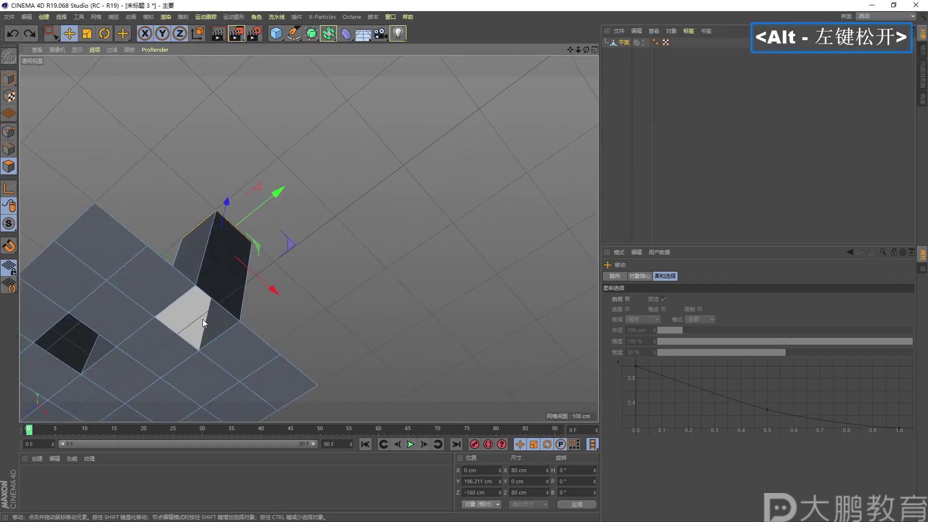
pyautogui.keyDown('alt'); pyautogui.moveTo(202, 319); pyautogui.dragTo(273, 291, button='middle'); pyautogui.keyUp('alt')
pyautogui.keyDown('alt'); pyautogui.moveTo(271, 295); pyautogui.dragTo(245, 337); pyautogui.keyUp('alt')
pyautogui.keyDown('alt'); pyautogui.moveTo(244, 338); pyautogui.dragTo(274, 352, button='middle'); pyautogui.keyUp('alt')
pyautogui.click(274, 356)
pyautogui.rightClick(431, 281)
pyautogui.click(450, 279)
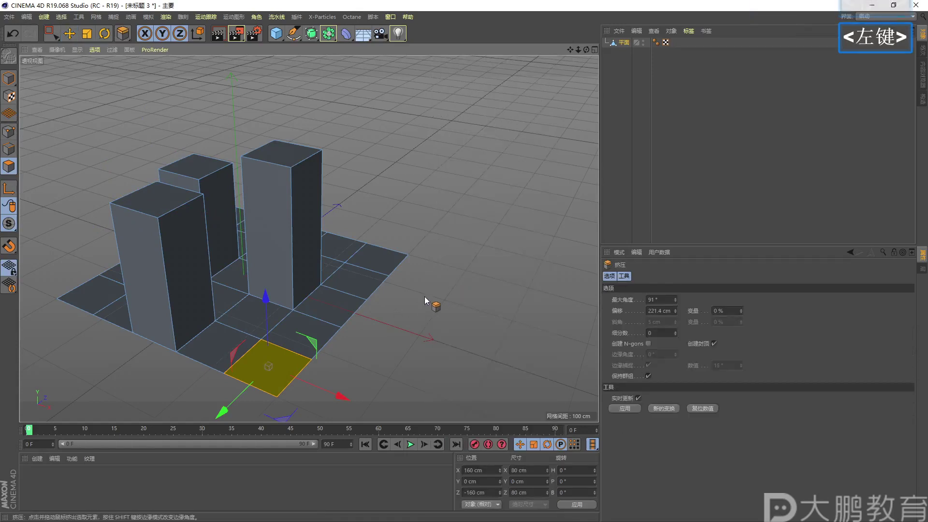
pyautogui.moveTo(395, 319); pyautogui.dragTo(364, 373)
# Extrude the plane's corner polygon at X 160, Z 160 about 142 cm into a shorter column
pyautogui.keyDown('alt'); pyautogui.moveTo(306, 306); pyautogui.dragTo(222, 316); pyautogui.keyUp('alt')
pyautogui.keyDown('alt'); pyautogui.moveTo(321, 314); pyautogui.dragTo(213, 304, button='middle'); pyautogui.keyUp('alt')
pyautogui.keyDown('alt'); pyautogui.moveTo(288, 321); pyautogui.dragTo(223, 304); pyautogui.keyUp('alt')
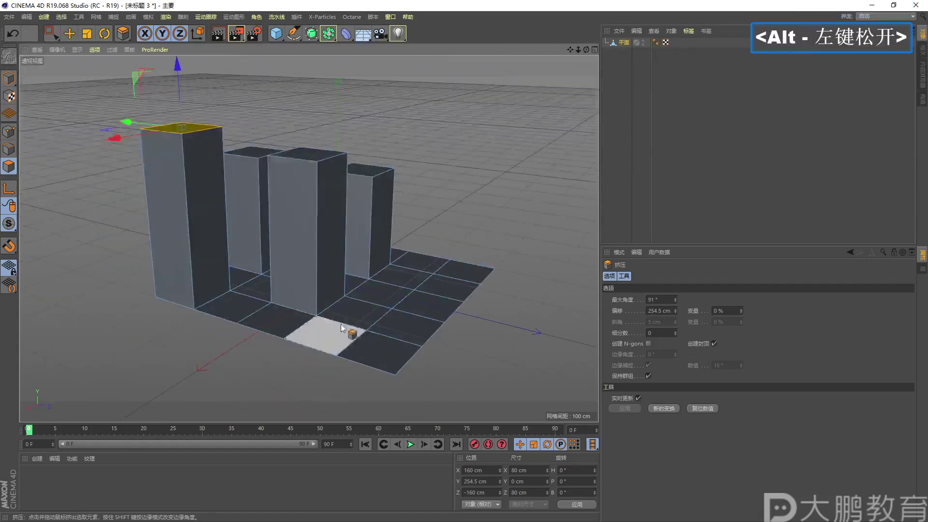
pyautogui.click(372, 350)
pyautogui.keyDown('ctrl'); pyautogui.moveTo(383, 275); pyautogui.dragTo(392, 224); pyautogui.keyUp('ctrl')
pyautogui.keyDown('alt'); pyautogui.moveTo(388, 237); pyautogui.dragTo(525, 93, button='middle'); pyautogui.keyUp('alt')
# Duplicate the whole plane object with its columns about 620 cm along the negative X axis
pyautogui.click(624, 43)
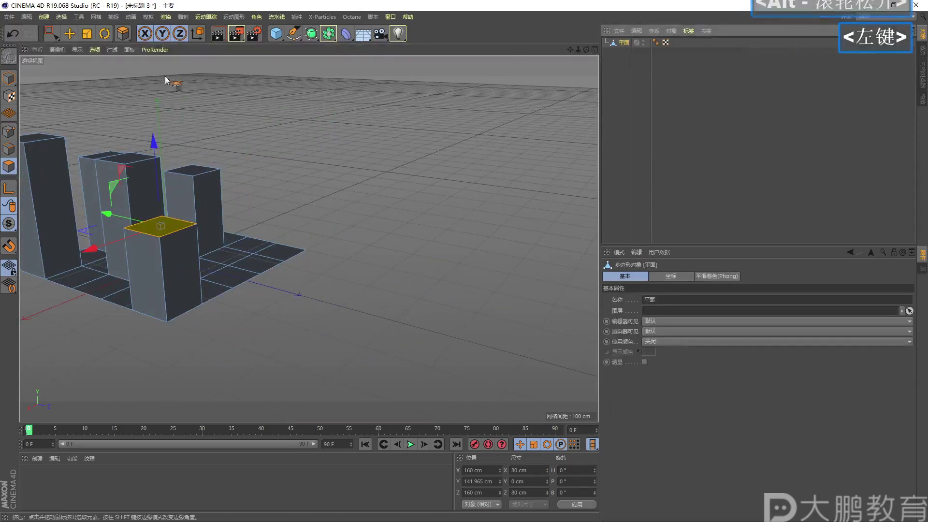
pyautogui.click(9, 79)
pyautogui.keyDown('alt'); pyautogui.moveTo(121, 168); pyautogui.dragTo(201, 208, button='middle'); pyautogui.keyUp('alt')
pyautogui.keyDown('ctrl'); pyautogui.moveTo(188, 326); pyautogui.dragTo(327, 220); pyautogui.keyUp('ctrl')
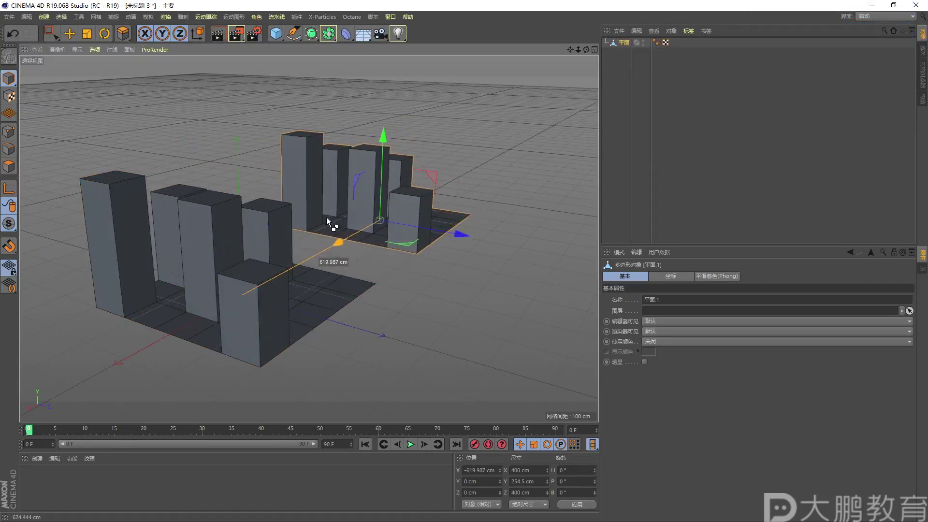
pyautogui.keyDown('alt'); pyautogui.moveTo(294, 280); pyautogui.dragTo(227, 312); pyautogui.keyUp('alt')
# Extrude the edge-middle polygon at X 0, Z 160 of the original plane about 256 cm upwards
pyautogui.click(9, 166)
pyautogui.keyDown('alt'); pyautogui.moveTo(300, 317); pyautogui.dragTo(344, 303, button='right'); pyautogui.keyUp('alt')
pyautogui.click(344, 303)
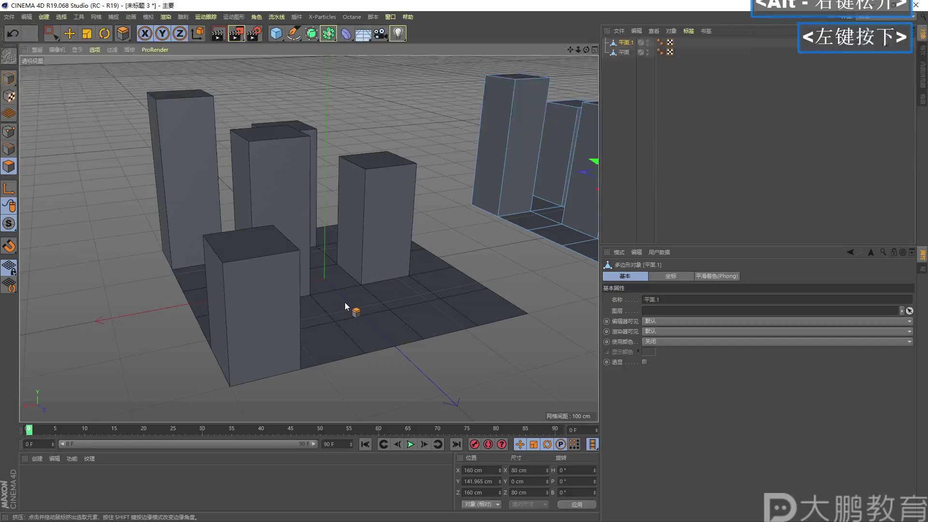
pyautogui.click(626, 52)
pyautogui.click(395, 330)
pyautogui.keyDown('alt'); pyautogui.moveTo(395, 329); pyautogui.dragTo(326, 311, button='middle'); pyautogui.keyUp('alt')
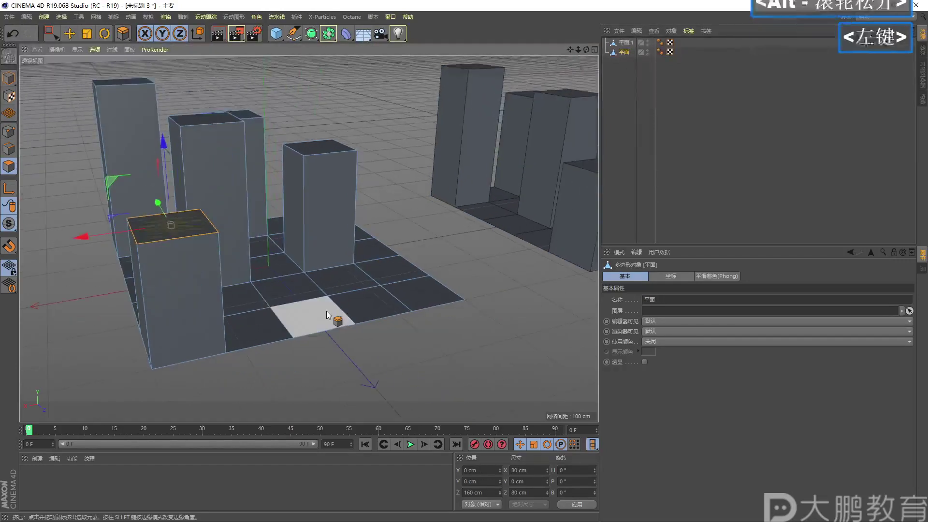
pyautogui.moveTo(314, 234)
pyautogui.keyDown('ctrl'); pyautogui.mouseDown()
pyautogui.moveTo(336, 29)
pyautogui.moveTo(311, 239)
pyautogui.mouseUp(); pyautogui.keyUp('ctrl')
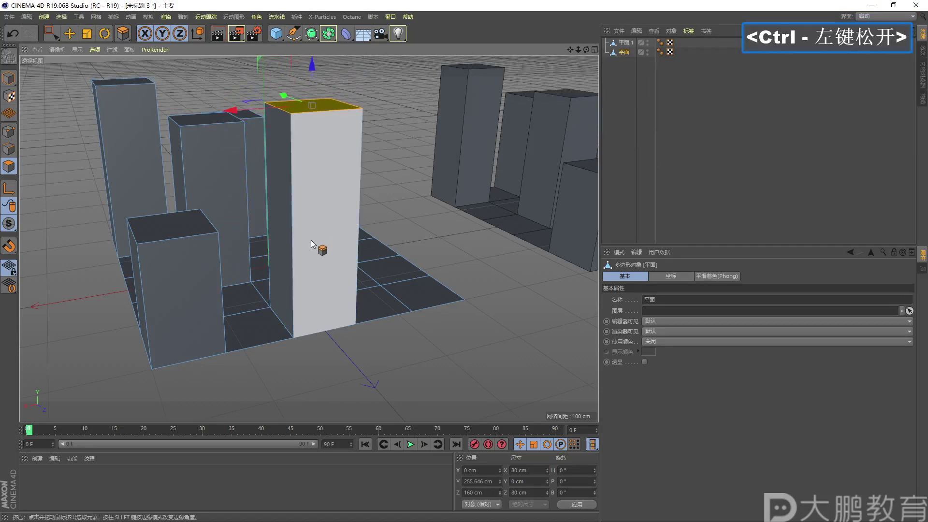
# Compare the original column block as a whole object with its copy from several viewing angles
pyautogui.keyDown('alt'); pyautogui.moveTo(268, 164); pyautogui.dragTo(273, 217); pyautogui.keyUp('alt')
pyautogui.keyDown('alt'); pyautogui.moveTo(273, 217); pyautogui.dragTo(266, 237, button='right'); pyautogui.keyUp('alt')
pyautogui.keyDown('alt'); pyautogui.moveTo(266, 237); pyautogui.dragTo(262, 219); pyautogui.keyUp('alt')
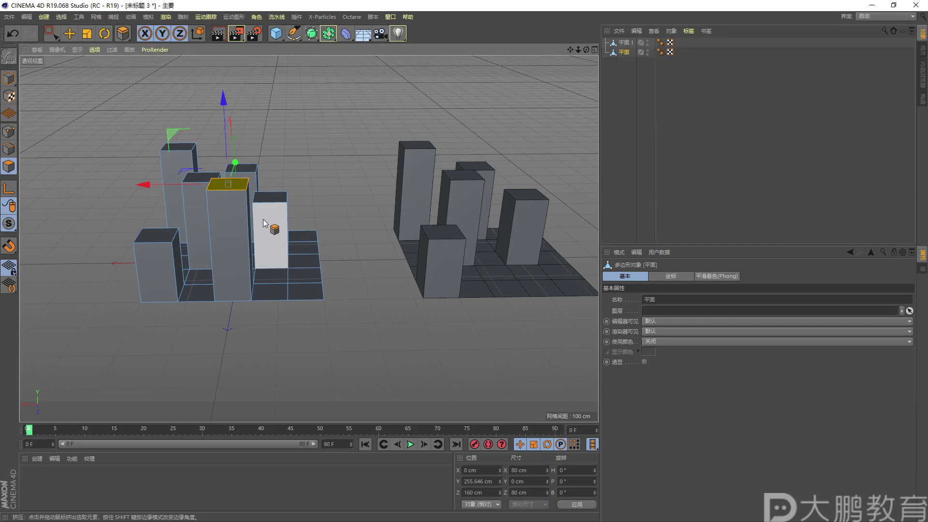
pyautogui.click(71, 34)
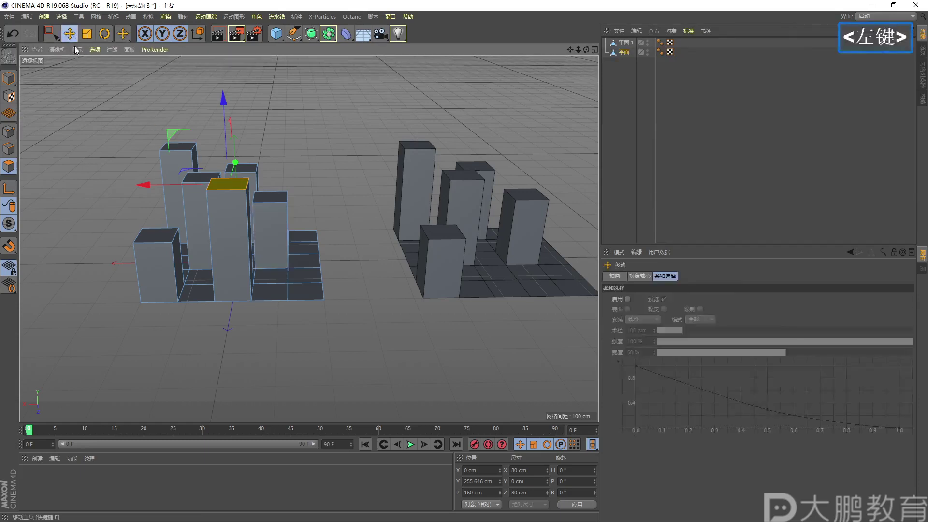
pyautogui.click(9, 78)
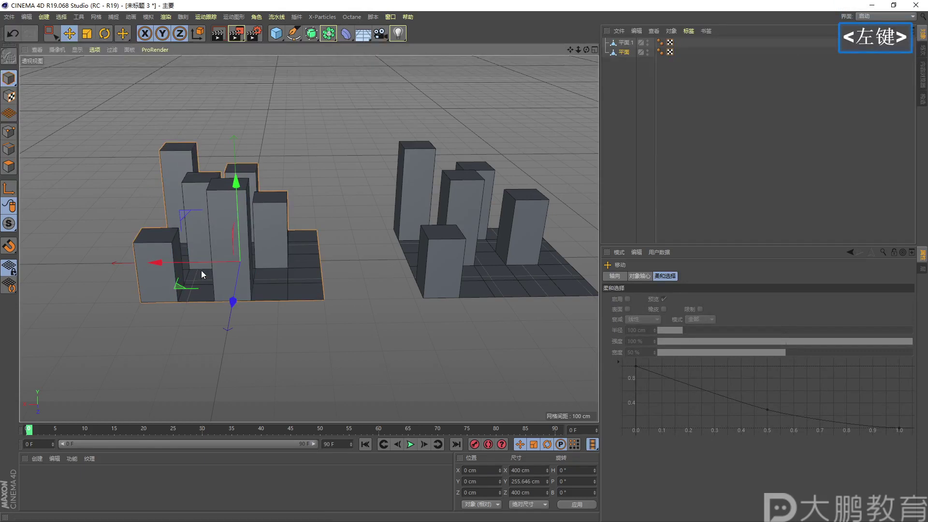
pyautogui.moveTo(270, 304)
pyautogui.keyDown('alt'); pyautogui.mouseDown(button='right')
pyautogui.moveTo(294, 302)
pyautogui.moveTo(256, 308)
pyautogui.mouseUp(button='right'); pyautogui.keyUp('alt')
pyautogui.keyDown('alt'); pyautogui.moveTo(254, 304); pyautogui.dragTo(263, 306); pyautogui.keyUp('alt')
pyautogui.keyDown('alt'); pyautogui.moveTo(263, 306); pyautogui.dragTo(253, 305, button='right'); pyautogui.keyUp('alt')
pyautogui.keyDown('alt'); pyautogui.moveTo(254, 305); pyautogui.dragTo(229, 297, button='middle'); pyautogui.keyUp('alt')
pyautogui.keyDown('alt'); pyautogui.moveTo(229, 297); pyautogui.dragTo(237, 292); pyautogui.keyUp('alt')
pyautogui.keyDown('alt'); pyautogui.moveTo(237, 292); pyautogui.dragTo(248, 291, button='right'); pyautogui.keyUp('alt')
pyautogui.keyDown('alt'); pyautogui.moveTo(248, 291); pyautogui.dragTo(245, 292, button='middle'); pyautogui.keyUp('alt')
pyautogui.keyDown('alt'); pyautogui.moveTo(245, 292); pyautogui.dragTo(232, 290); pyautogui.keyUp('alt')
pyautogui.keyDown('alt'); pyautogui.moveTo(232, 290); pyautogui.dragTo(222, 285, button='middle'); pyautogui.keyUp('alt')
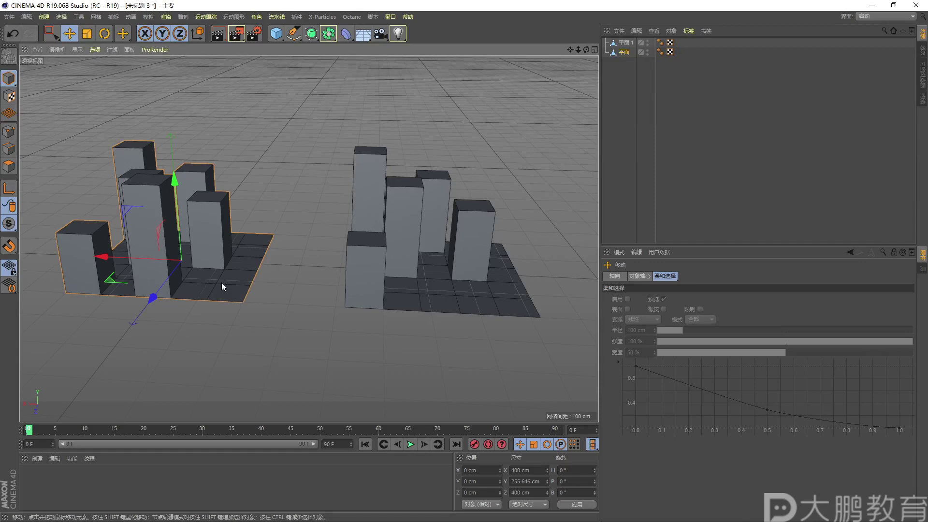
pyautogui.keyDown('alt'); pyautogui.moveTo(224, 283); pyautogui.dragTo(210, 289); pyautogui.keyUp('alt')
pyautogui.keyDown('alt'); pyautogui.moveTo(210, 289); pyautogui.dragTo(236, 273, button='middle'); pyautogui.keyUp('alt')
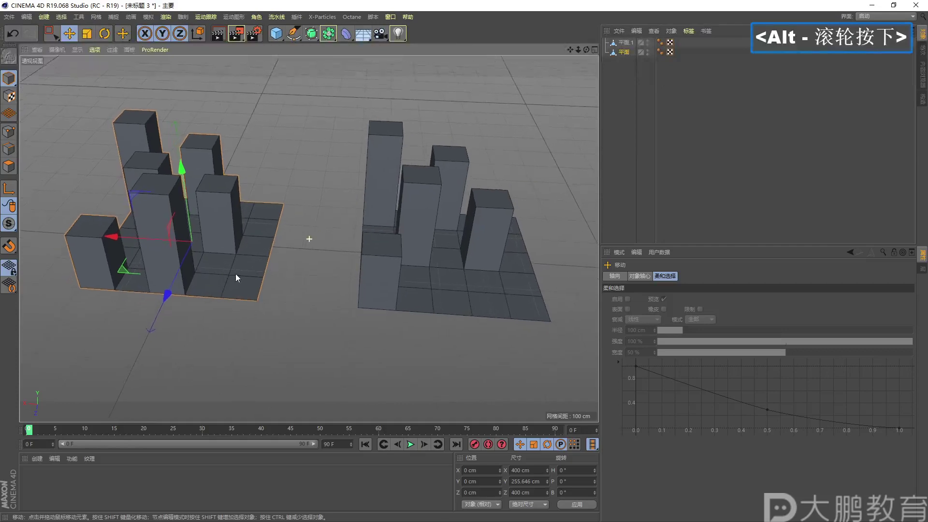
pyautogui.keyDown('alt'); pyautogui.moveTo(236, 271); pyautogui.dragTo(237, 264); pyautogui.keyUp('alt')
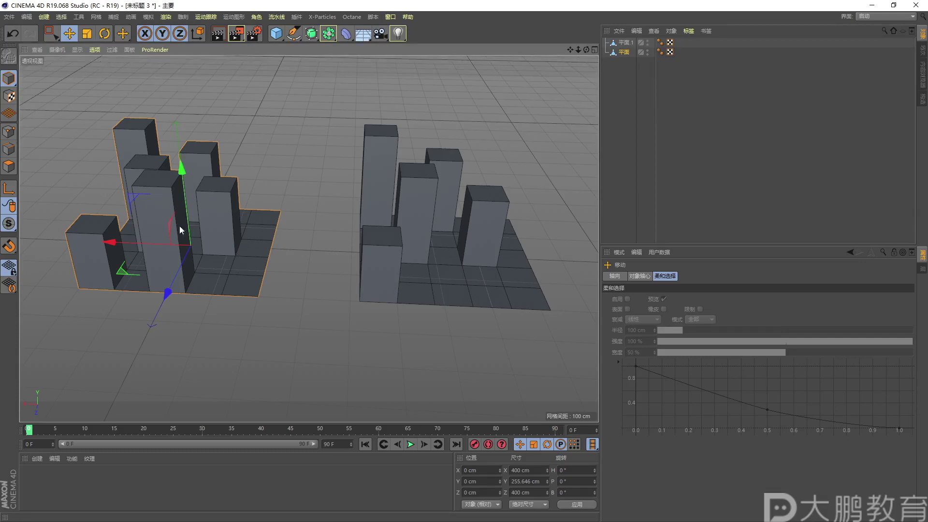
# Select the top polygon of the original block's tall front column and store it as a polygon selection tag
pyautogui.click(9, 165)
pyautogui.click(178, 248)
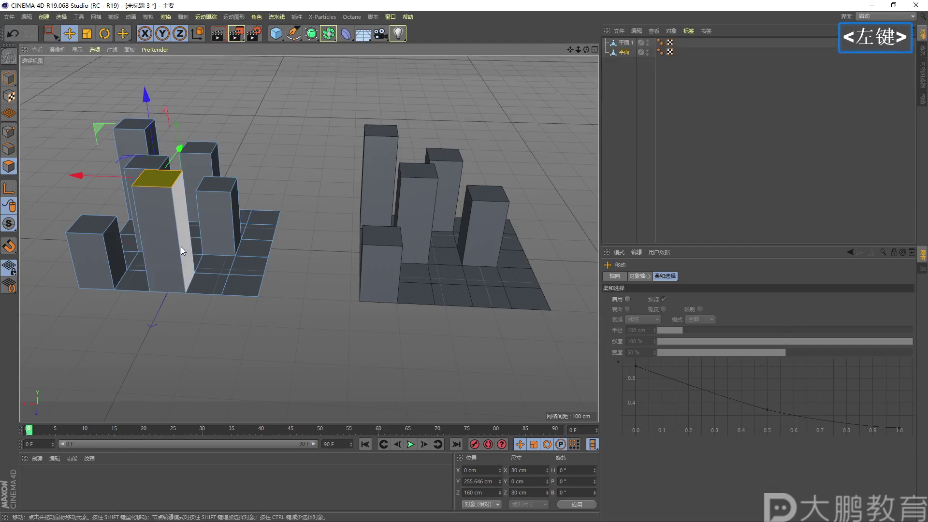
pyautogui.keyDown('alt'); pyautogui.moveTo(181, 246); pyautogui.dragTo(204, 239, button='right'); pyautogui.keyUp('alt')
pyautogui.keyDown('alt'); pyautogui.moveTo(204, 239); pyautogui.dragTo(268, 264, button='middle'); pyautogui.keyUp('alt')
pyautogui.keyDown('alt'); pyautogui.moveTo(225, 234); pyautogui.dragTo(198, 279); pyautogui.keyUp('alt')
pyautogui.keyDown('alt'); pyautogui.moveTo(211, 248); pyautogui.dragTo(220, 228); pyautogui.keyUp('alt')
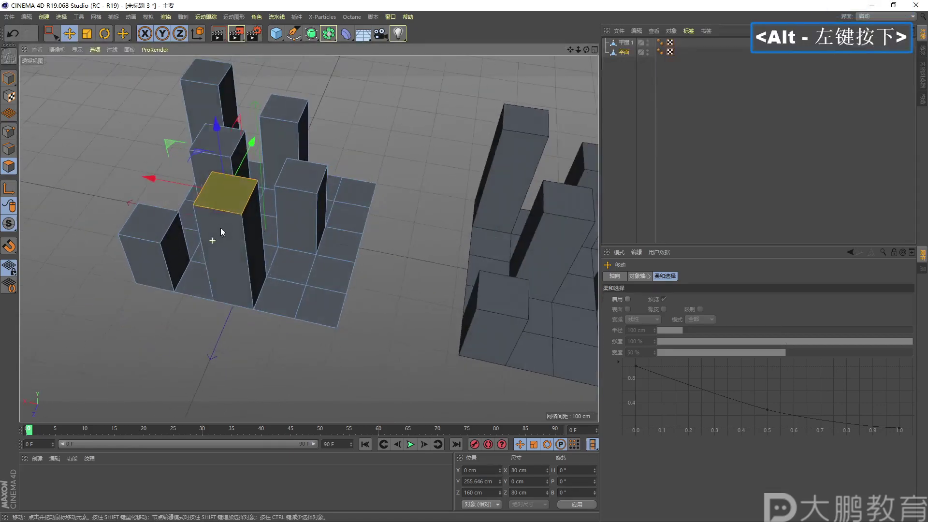
pyautogui.keyDown('alt'); pyautogui.click(221, 196); pyautogui.keyUp('alt')
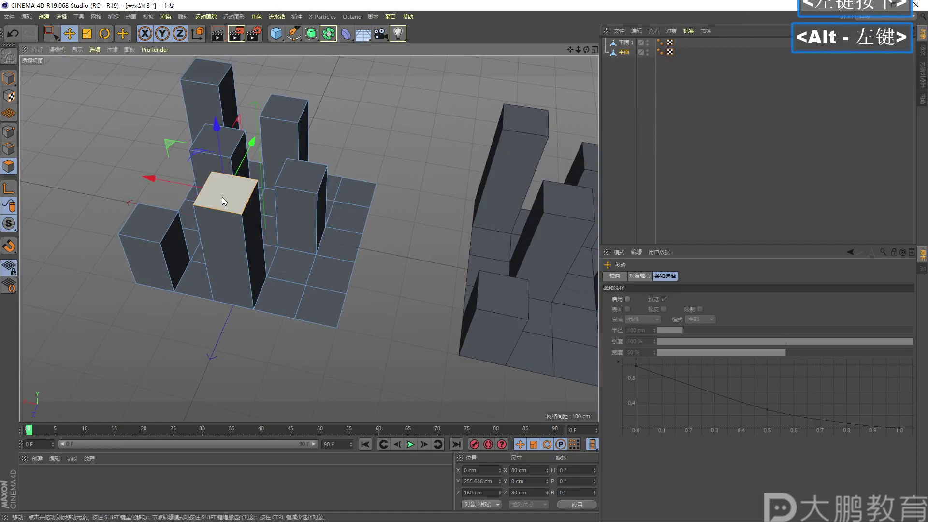
pyautogui.click(61, 16)
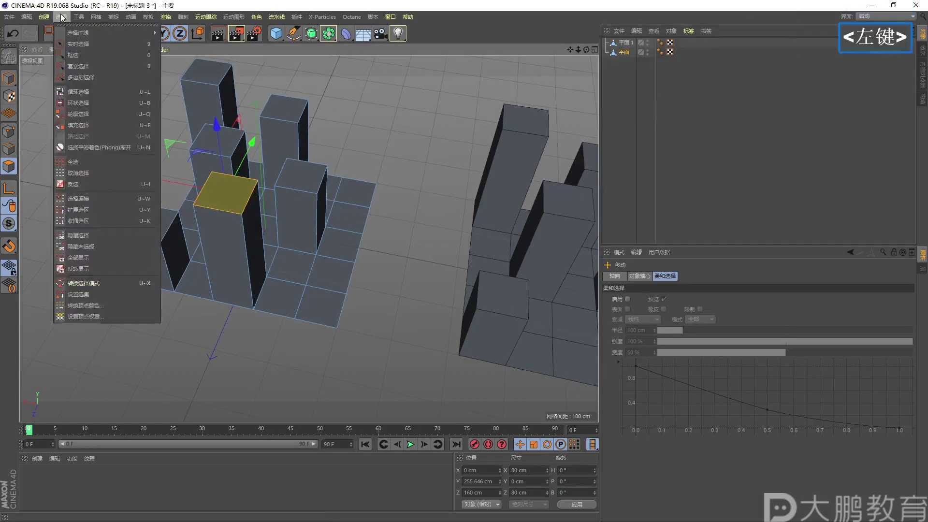
pyautogui.click(81, 294)
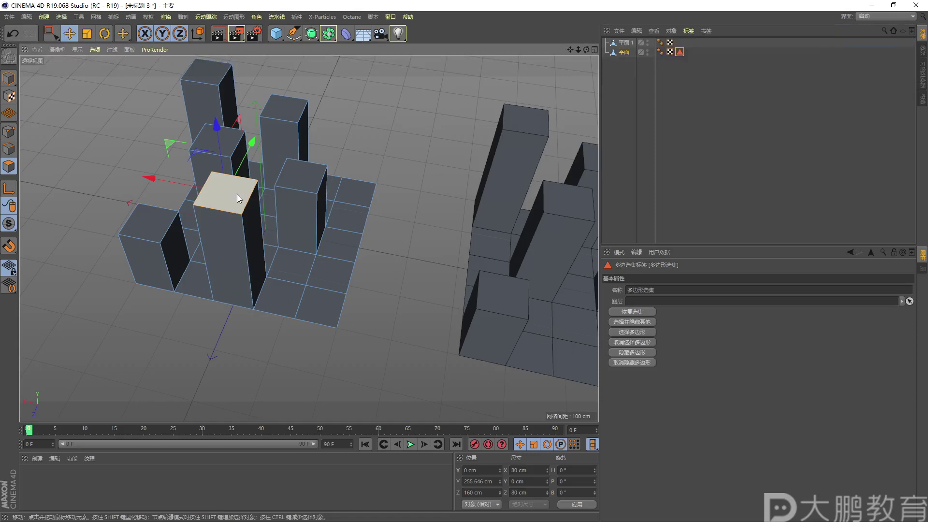
pyautogui.keyDown('alt'); pyautogui.moveTo(224, 204); pyautogui.dragTo(233, 192); pyautogui.keyUp('alt')
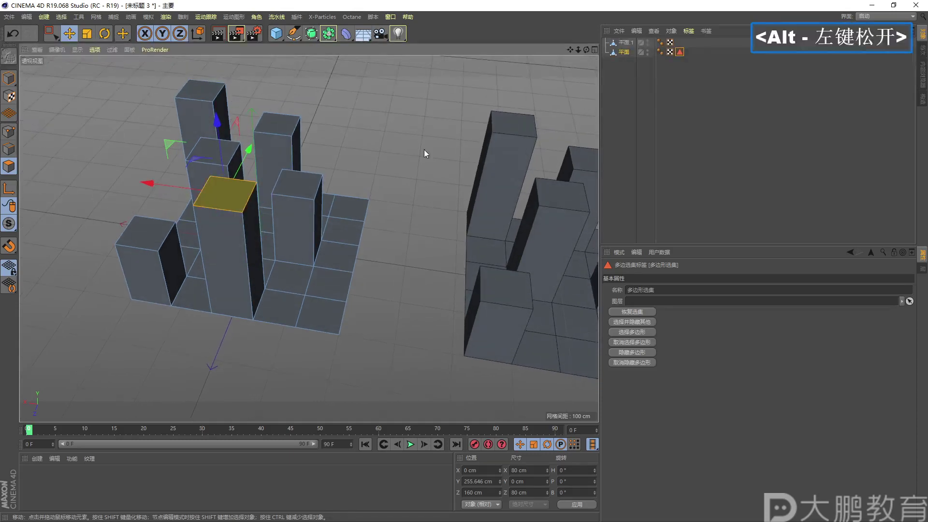
pyautogui.press('F1')
pyautogui.click(633, 72)
pyautogui.click(641, 75)
pyautogui.moveTo(522, 95)
pyautogui.mouseDown()
pyautogui.moveTo(560, 129)
pyautogui.moveTo(504, 77)
pyautogui.mouseUp()
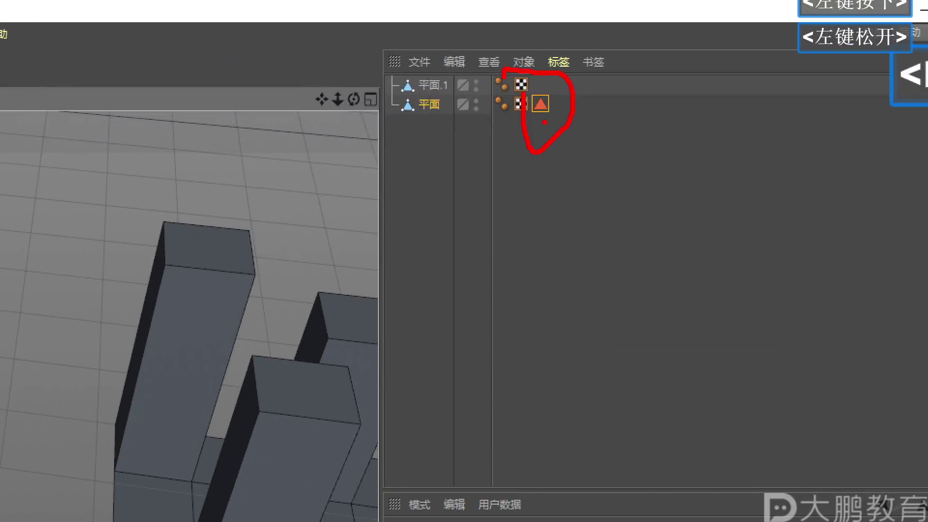
pyautogui.press('Escape')
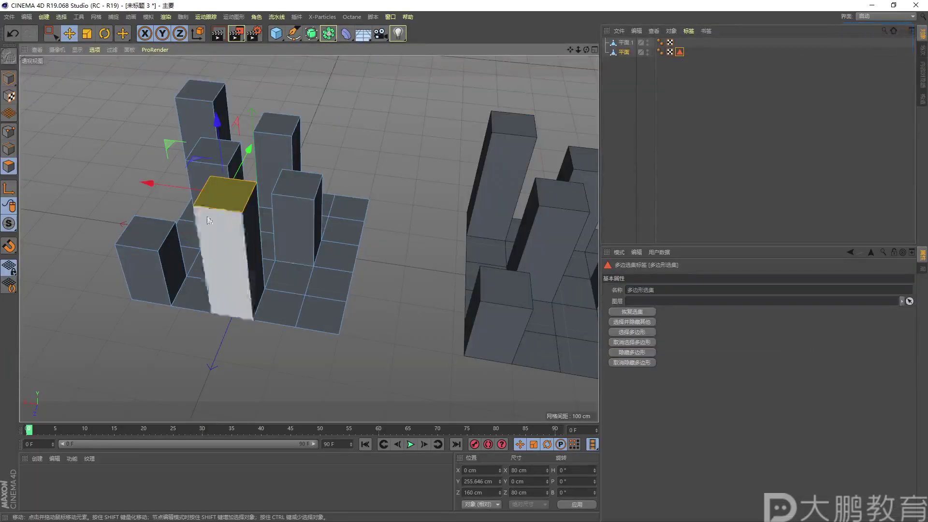
# Create a new material and apply it to the original plane object
pyautogui.doubleClick(66, 479)
pyautogui.moveTo(34, 479); pyautogui.dragTo(627, 57)
pyautogui.moveTo(269, 180)
pyautogui.keyDown('alt'); pyautogui.mouseDown()
pyautogui.moveTo(277, 152)
pyautogui.moveTo(261, 184)
pyautogui.mouseUp(); pyautogui.keyUp('alt')
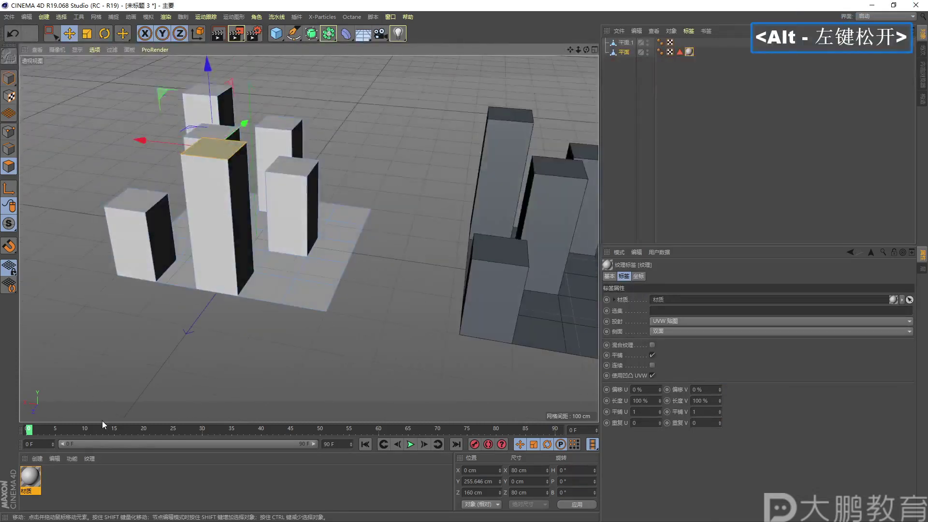
# Set the material's luminance colour to a light green with hue 122° and saturation 46%, leaving that channel disabled
pyautogui.click(32, 478)
pyautogui.doubleClick(32, 478)
pyautogui.moveTo(232, 135); pyautogui.dragTo(345, 119)
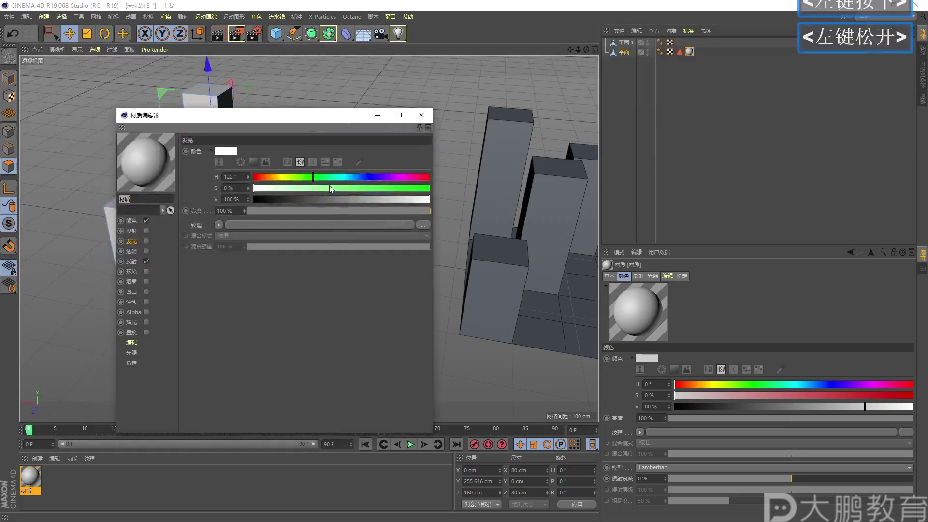
pyautogui.click(329, 187)
pyautogui.click(421, 115)
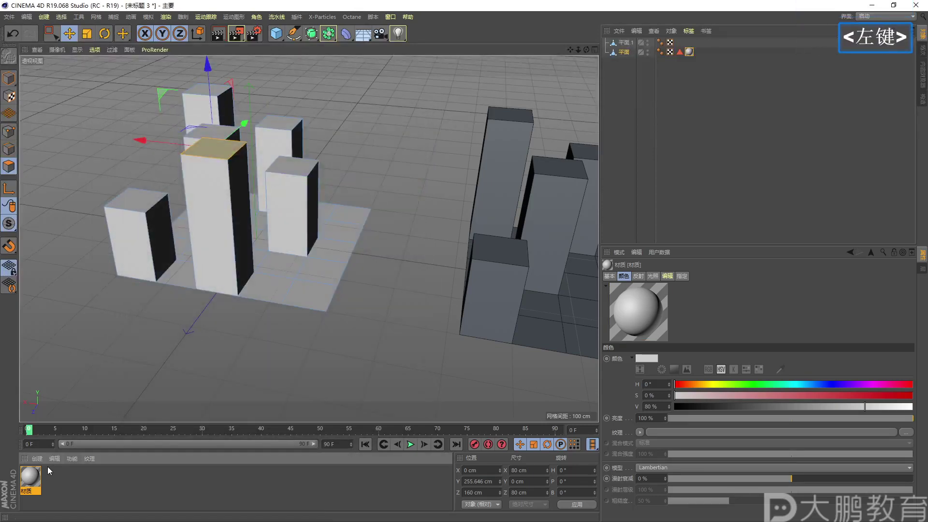
# Set the material's base colour to green with hue 97°, saturation 58% and value 62%, and close the material editor
pyautogui.doubleClick(31, 476)
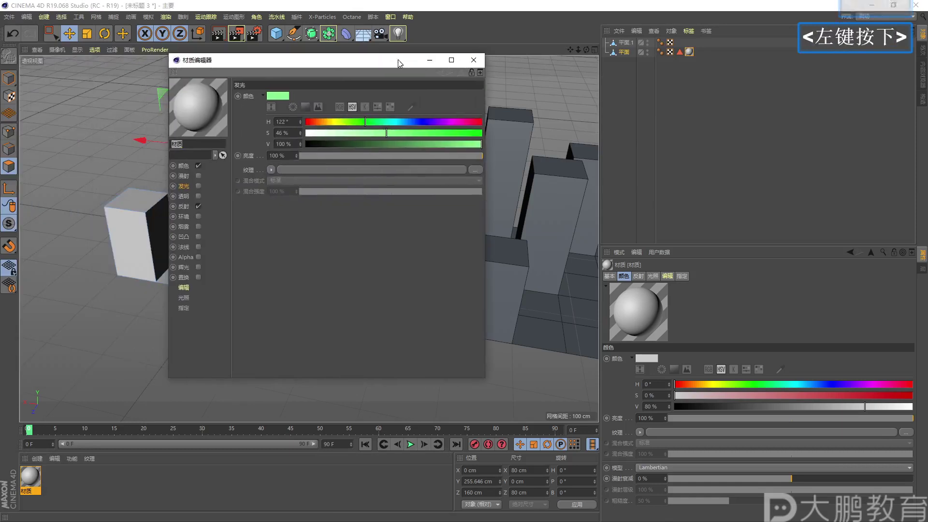
pyautogui.click(183, 165)
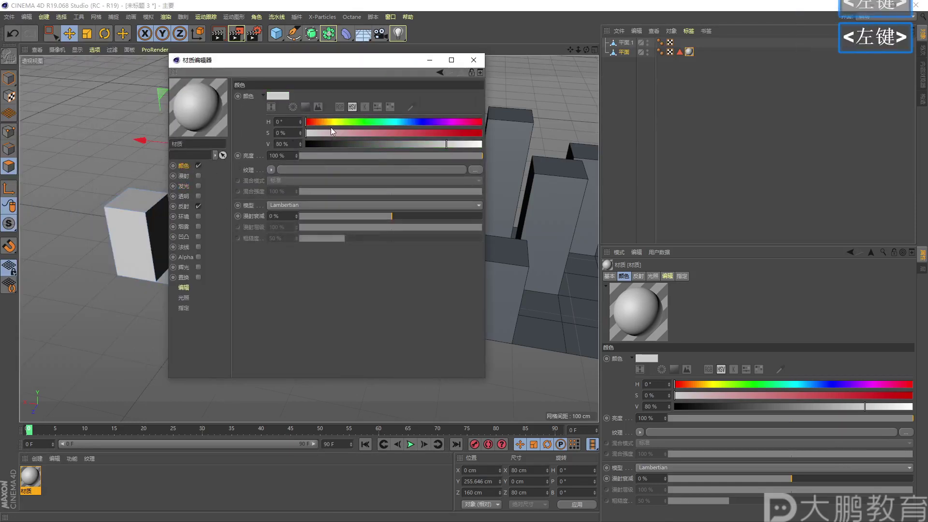
pyautogui.click(353, 122)
pyautogui.click(408, 134)
pyautogui.click(414, 144)
pyautogui.click(474, 61)
pyautogui.keyDown('alt'); pyautogui.moveTo(255, 272); pyautogui.dragTo(279, 263, button='right'); pyautogui.keyUp('alt')
pyautogui.keyDown('alt'); pyautogui.moveTo(279, 263); pyautogui.dragTo(274, 302, button='middle'); pyautogui.keyUp('alt')
pyautogui.keyDown('alt'); pyautogui.moveTo(263, 303); pyautogui.dragTo(256, 308); pyautogui.keyUp('alt')
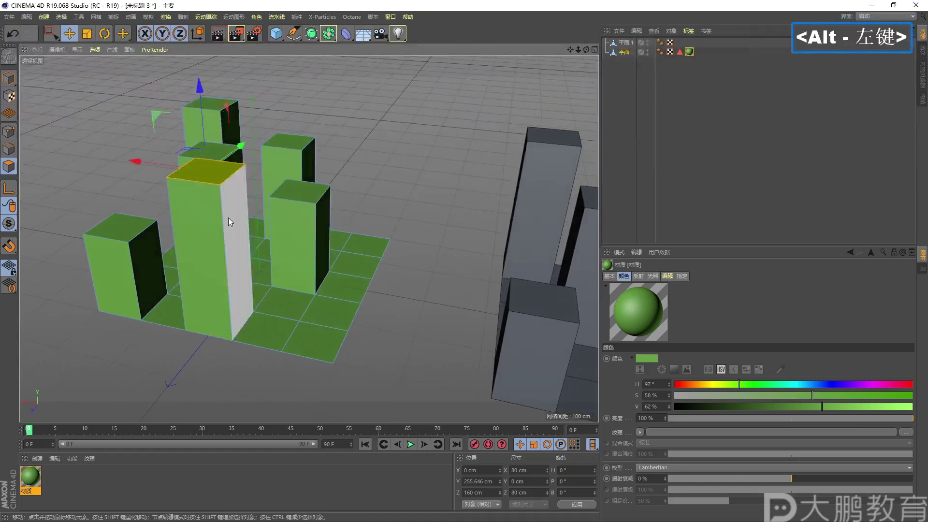
# Restrict the original plane's green material to the polygon selection tag that stores the tall front column's top face
pyautogui.keyDown('alt'); pyautogui.moveTo(228, 217); pyautogui.dragTo(210, 245); pyautogui.keyUp('alt')
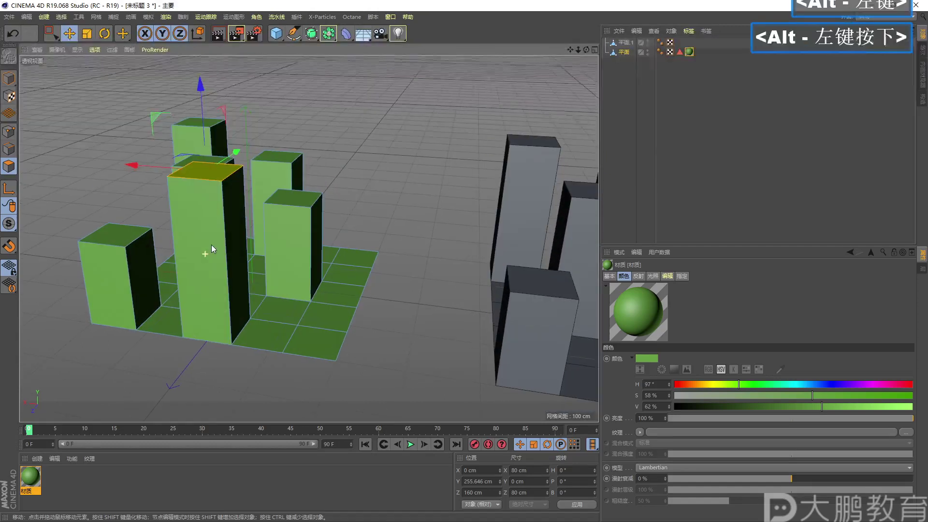
pyautogui.click(688, 52)
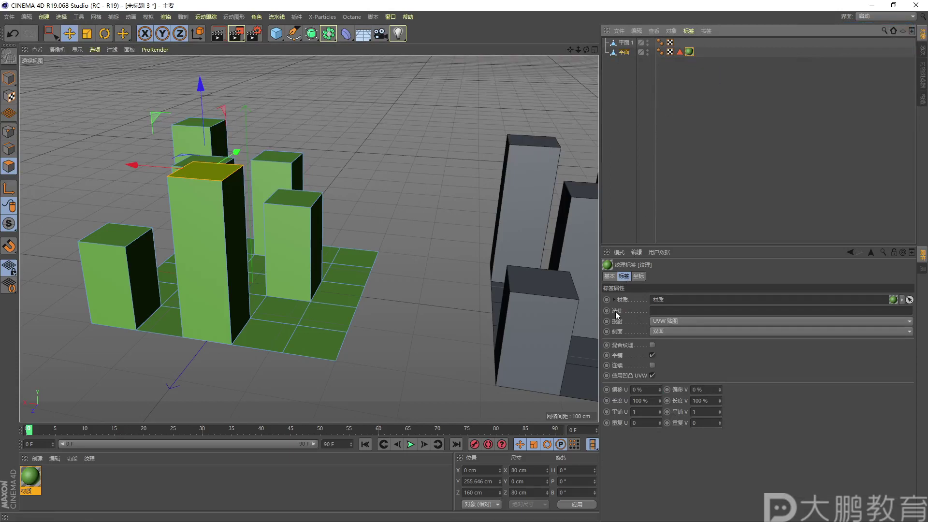
pyautogui.press('F2')
pyautogui.moveTo(614, 321)
pyautogui.mouseDown()
pyautogui.moveTo(628, 324)
pyautogui.moveTo(607, 309)
pyautogui.moveTo(610, 320)
pyautogui.mouseUp()
pyautogui.press('Escape')
pyautogui.moveTo(679, 52)
pyautogui.mouseDown()
pyautogui.moveTo(681, 266)
pyautogui.moveTo(668, 311)
pyautogui.mouseUp()
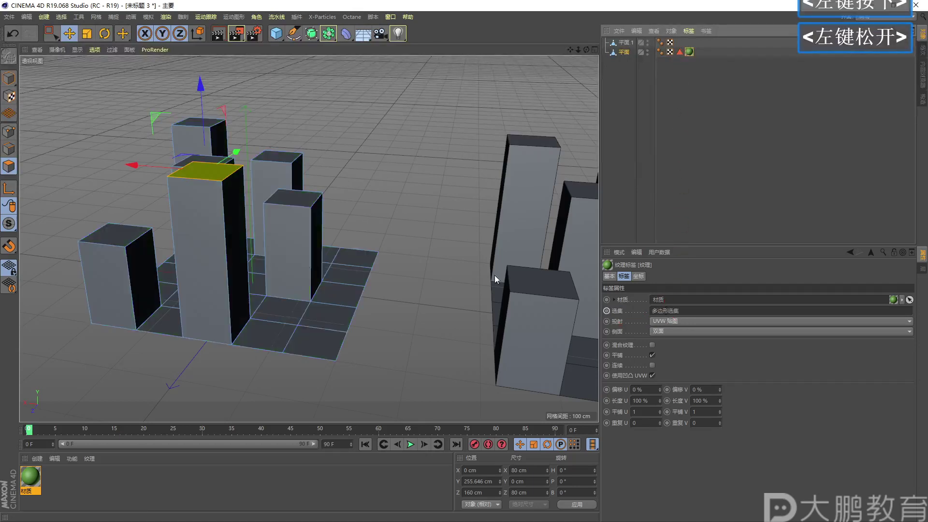
# Examine the top face of the original block's tall front column from several angles
pyautogui.keyDown('alt'); pyautogui.moveTo(219, 246); pyautogui.dragTo(227, 264); pyautogui.keyUp('alt')
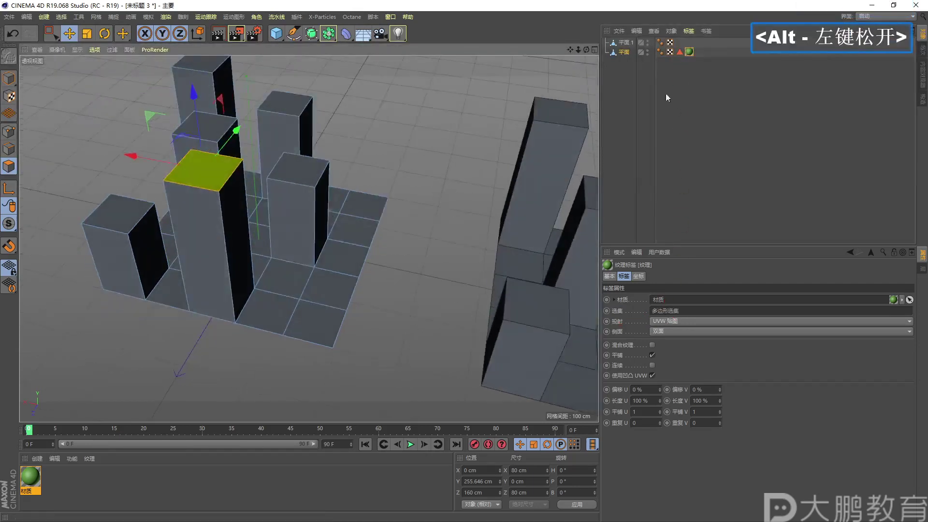
pyautogui.keyDown('alt'); pyautogui.moveTo(523, 141); pyautogui.dragTo(221, 259, button='middle'); pyautogui.keyUp('alt')
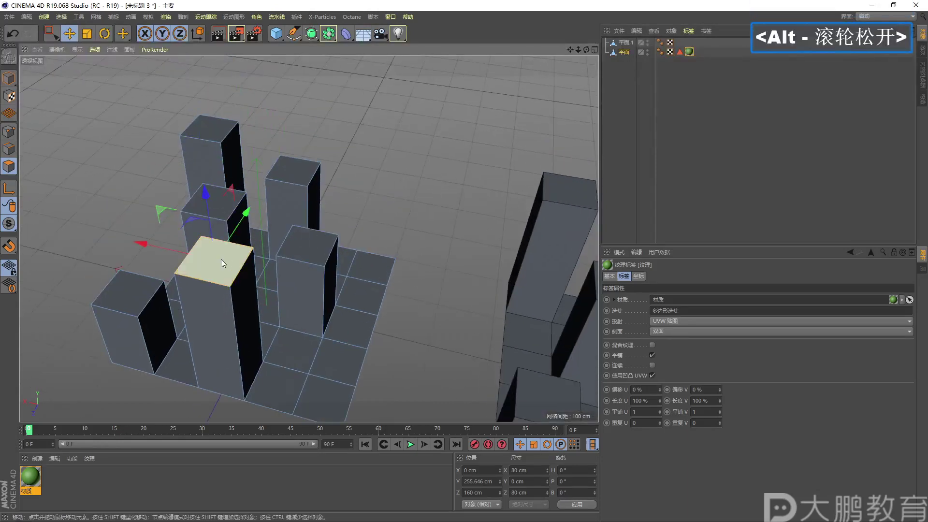
pyautogui.press('F2')
pyautogui.moveTo(213, 252); pyautogui.dragTo(233, 252)
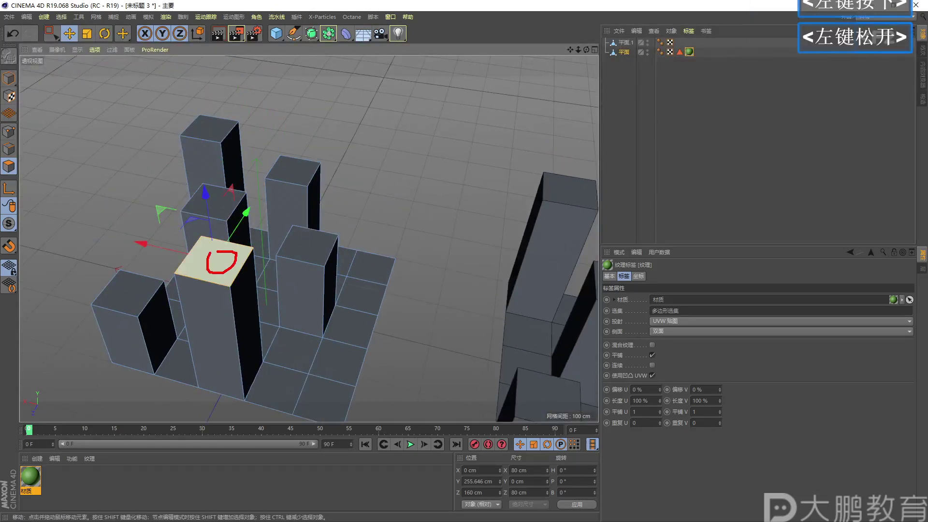
pyautogui.press('Escape')
pyautogui.keyDown('alt'); pyautogui.moveTo(229, 314); pyautogui.dragTo(235, 297); pyautogui.keyUp('alt')
pyautogui.keyDown('alt'); pyautogui.moveTo(235, 297); pyautogui.dragTo(263, 294, button='right'); pyautogui.keyUp('alt')
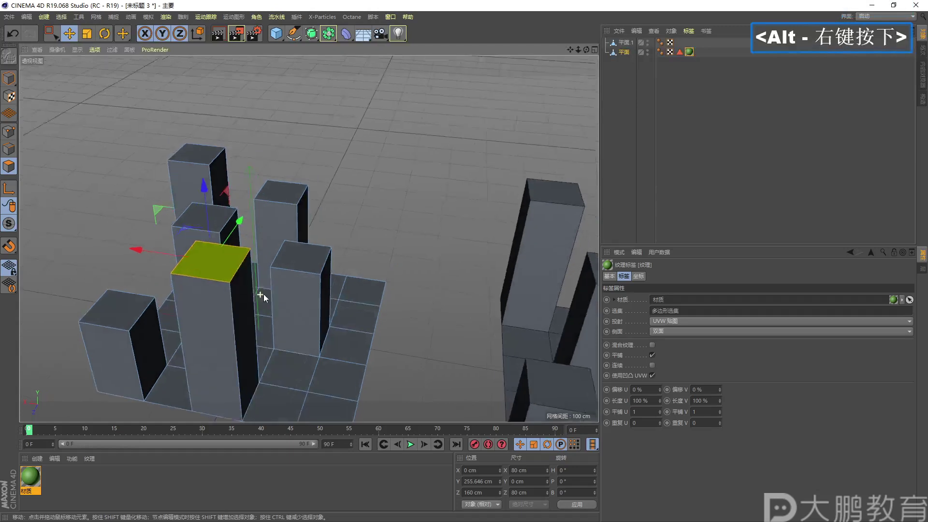
pyautogui.keyDown('alt'); pyautogui.moveTo(264, 294); pyautogui.dragTo(325, 278, button='middle'); pyautogui.keyUp('alt')
pyautogui.keyDown('alt'); pyautogui.moveTo(325, 279); pyautogui.dragTo(346, 274); pyautogui.keyUp('alt')
# Create a second material and set its base colour to red with hue 0°, saturation 70% and value 80%
pyautogui.doubleClick(75, 490)
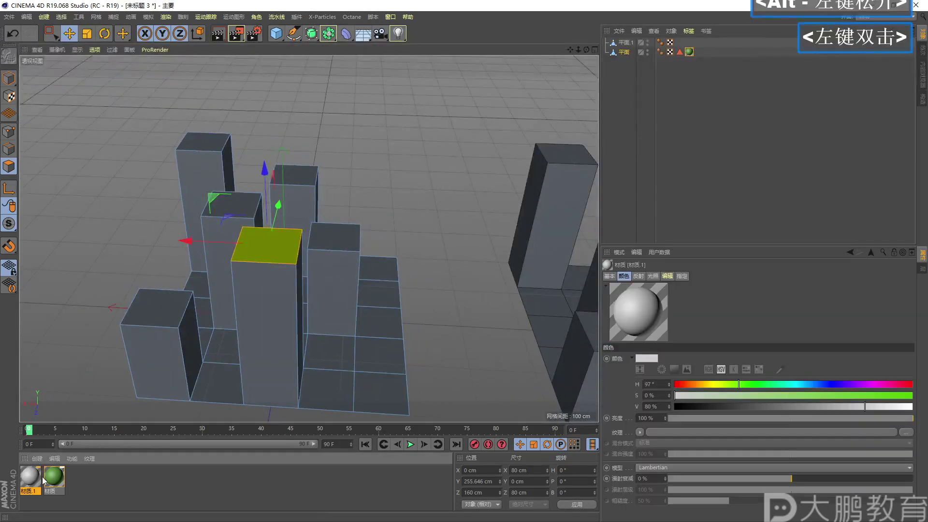
pyautogui.doubleClick(30, 478)
pyautogui.moveTo(323, 167); pyautogui.dragTo(401, 178)
pyautogui.click(444, 105)
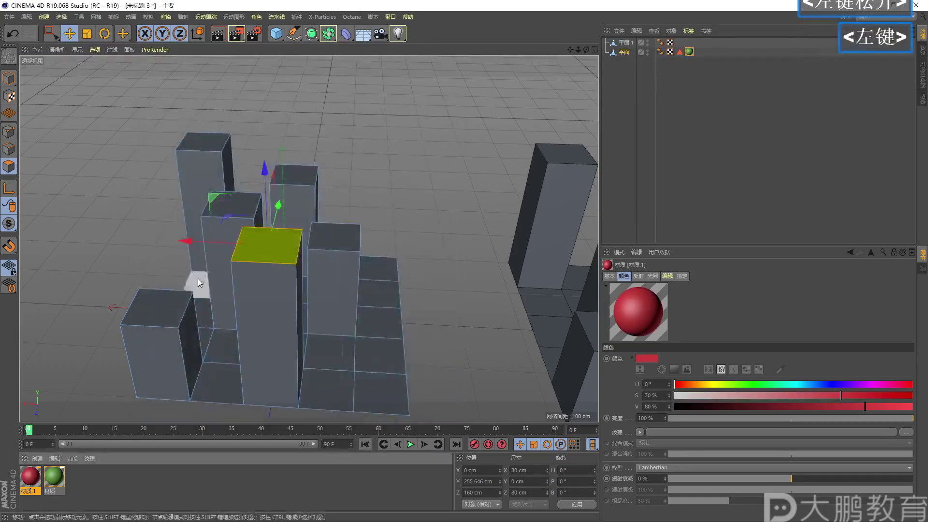
# Select the top polygon of the original block's tall rear column and store it as a second polygon selection tag
pyautogui.click(212, 150)
pyautogui.keyDown('alt'); pyautogui.moveTo(211, 149); pyautogui.dragTo(203, 174); pyautogui.keyUp('alt')
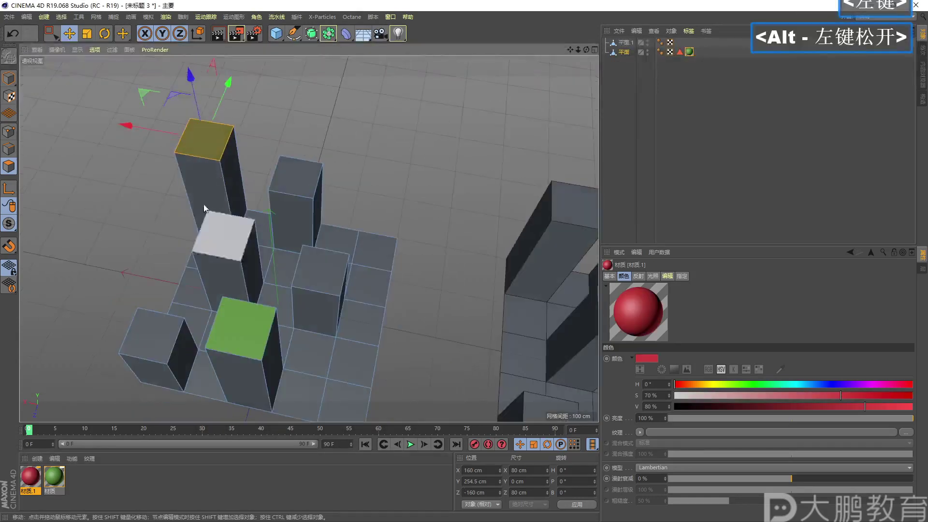
pyautogui.click(62, 17)
pyautogui.click(82, 304)
# Apply the red material to the original plane, restrict it to the second polygon selection tag, and clear the polygon selection
pyautogui.moveTo(39, 482); pyautogui.dragTo(623, 54)
pyautogui.keyDown('alt'); pyautogui.moveTo(482, 135); pyautogui.dragTo(222, 162); pyautogui.keyUp('alt')
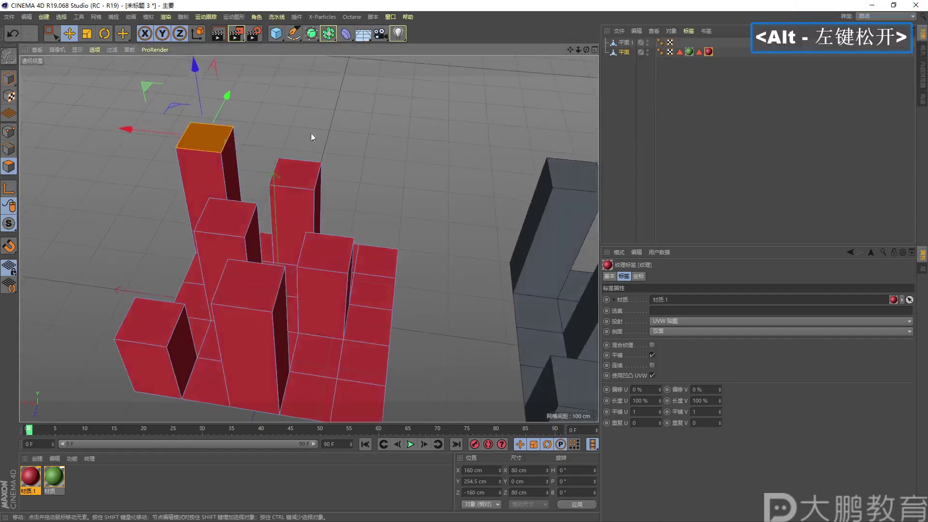
pyautogui.moveTo(699, 52); pyautogui.dragTo(667, 314)
pyautogui.keyDown('alt'); pyautogui.moveTo(254, 225); pyautogui.dragTo(386, 155); pyautogui.keyUp('alt')
pyautogui.click(386, 155)
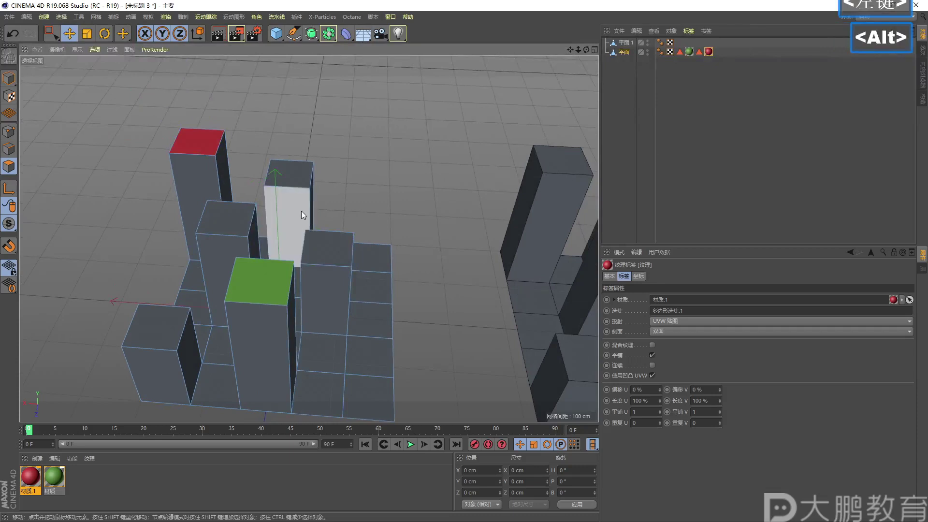
# Examine the green and red column tops on the original block from several angles
pyautogui.keyDown('alt'); pyautogui.moveTo(301, 211); pyautogui.dragTo(338, 233); pyautogui.keyUp('alt')
pyautogui.keyDown('alt'); pyautogui.moveTo(271, 213); pyautogui.dragTo(303, 260); pyautogui.keyUp('alt')
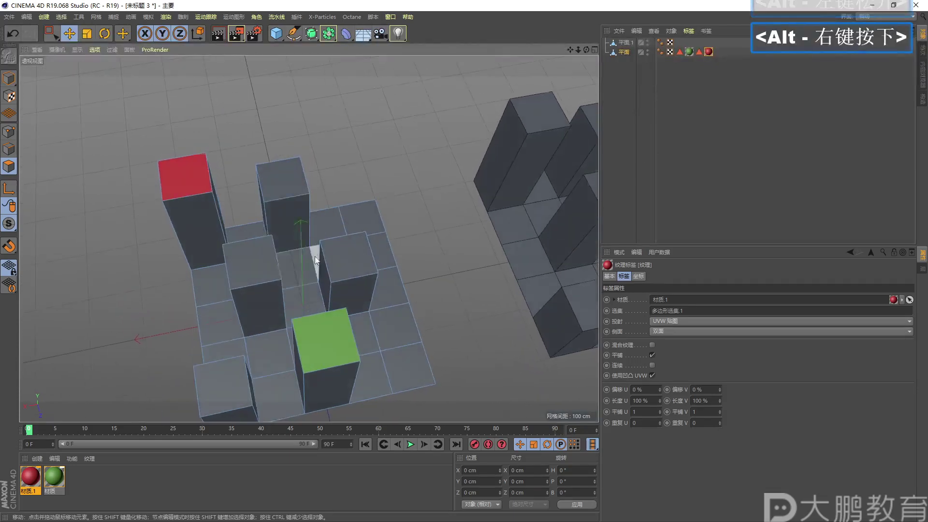
pyautogui.keyDown('alt'); pyautogui.moveTo(315, 257); pyautogui.dragTo(301, 268, button='right'); pyautogui.keyUp('alt')
pyautogui.keyDown('alt'); pyautogui.moveTo(301, 267); pyautogui.dragTo(278, 199, button='middle'); pyautogui.keyUp('alt')
pyautogui.keyDown('alt'); pyautogui.moveTo(278, 199); pyautogui.dragTo(243, 170); pyautogui.keyUp('alt')
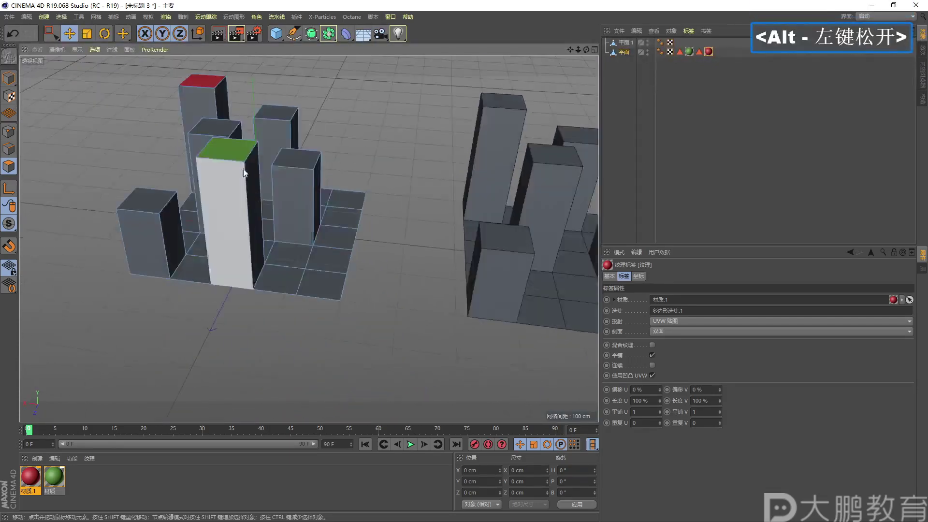
pyautogui.keyDown('alt'); pyautogui.moveTo(243, 169); pyautogui.dragTo(251, 194, button='middle'); pyautogui.keyUp('alt')
pyautogui.keyDown('alt'); pyautogui.moveTo(251, 194); pyautogui.dragTo(263, 207); pyautogui.keyUp('alt')
pyautogui.keyDown('alt'); pyautogui.moveTo(262, 207); pyautogui.dragTo(250, 228, button='middle'); pyautogui.keyUp('alt')
pyautogui.keyDown('alt'); pyautogui.moveTo(250, 228); pyautogui.dragTo(261, 235); pyautogui.keyUp('alt')
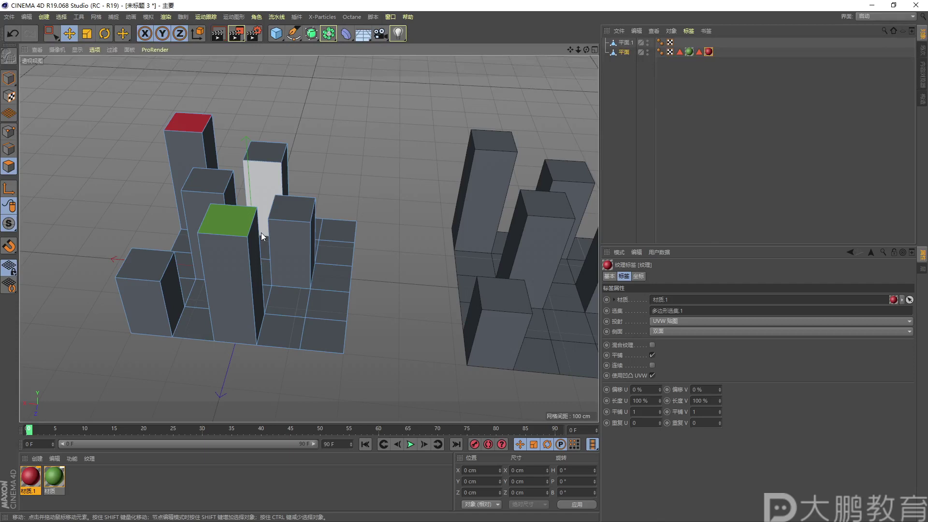
pyautogui.keyDown('alt'); pyautogui.moveTo(282, 225); pyautogui.dragTo(274, 266, button='right'); pyautogui.keyUp('alt')
pyautogui.keyDown('alt'); pyautogui.moveTo(273, 266); pyautogui.dragTo(198, 257, button='middle'); pyautogui.keyUp('alt')
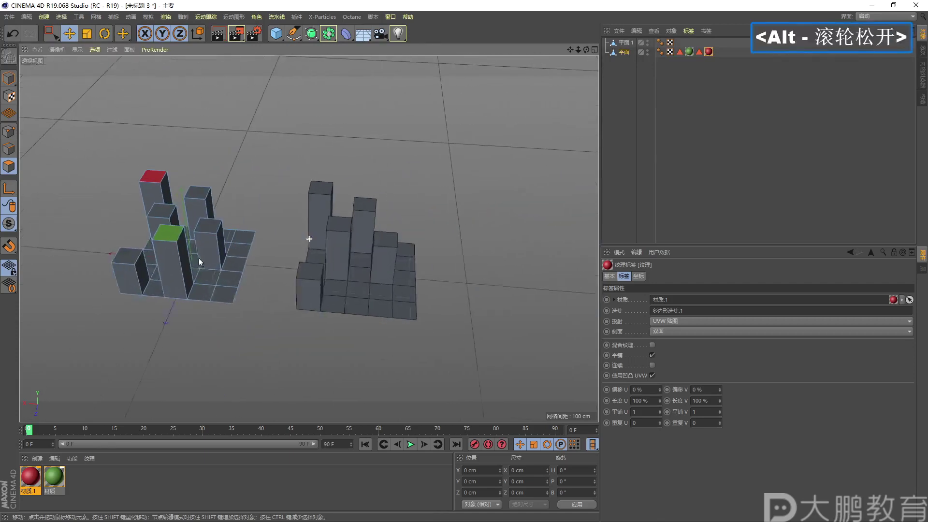
pyautogui.keyDown('alt'); pyautogui.moveTo(199, 257); pyautogui.dragTo(241, 249, button='right'); pyautogui.keyUp('alt')
pyautogui.keyDown('alt'); pyautogui.moveTo(241, 248); pyautogui.dragTo(242, 223); pyautogui.keyUp('alt')
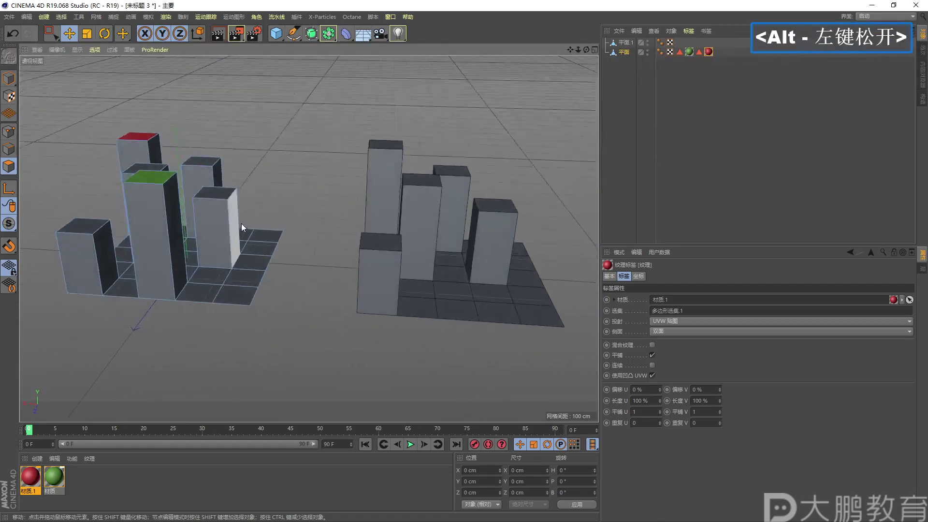
pyautogui.keyDown('alt'); pyautogui.moveTo(242, 223); pyautogui.dragTo(250, 223, button='right'); pyautogui.keyUp('alt')
pyautogui.keyDown('alt'); pyautogui.moveTo(251, 224); pyautogui.dragTo(259, 213, button='middle'); pyautogui.keyUp('alt')
pyautogui.keyDown('alt'); pyautogui.moveTo(259, 213); pyautogui.dragTo(254, 210, button='right'); pyautogui.keyUp('alt')
pyautogui.keyDown('alt'); pyautogui.moveTo(255, 210); pyautogui.dragTo(247, 215, button='middle'); pyautogui.keyUp('alt')
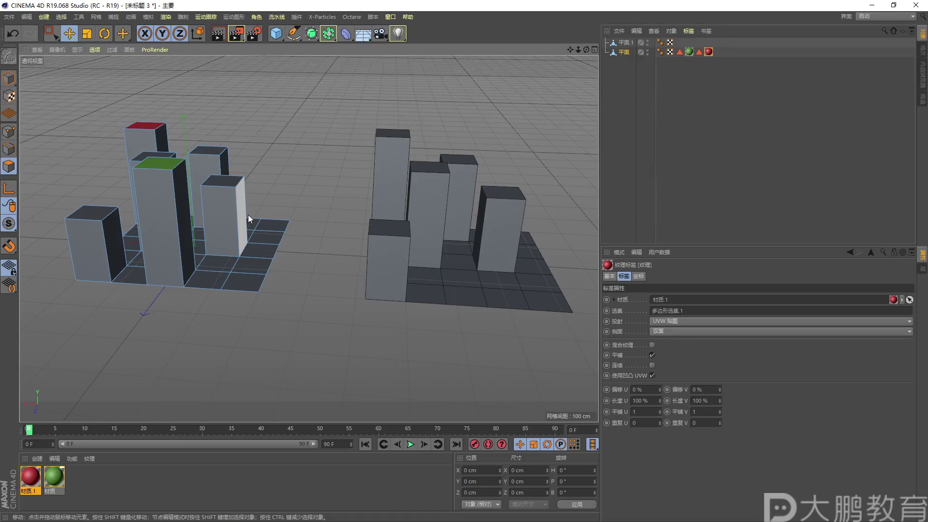
pyautogui.keyDown('alt'); pyautogui.moveTo(233, 213); pyautogui.dragTo(233, 233); pyautogui.keyUp('alt')
pyautogui.keyDown('alt'); pyautogui.moveTo(231, 231); pyautogui.dragTo(251, 227, button='right'); pyautogui.keyUp('alt')
pyautogui.keyDown('alt'); pyautogui.moveTo(251, 227); pyautogui.dragTo(320, 239, button='middle'); pyautogui.keyUp('alt')
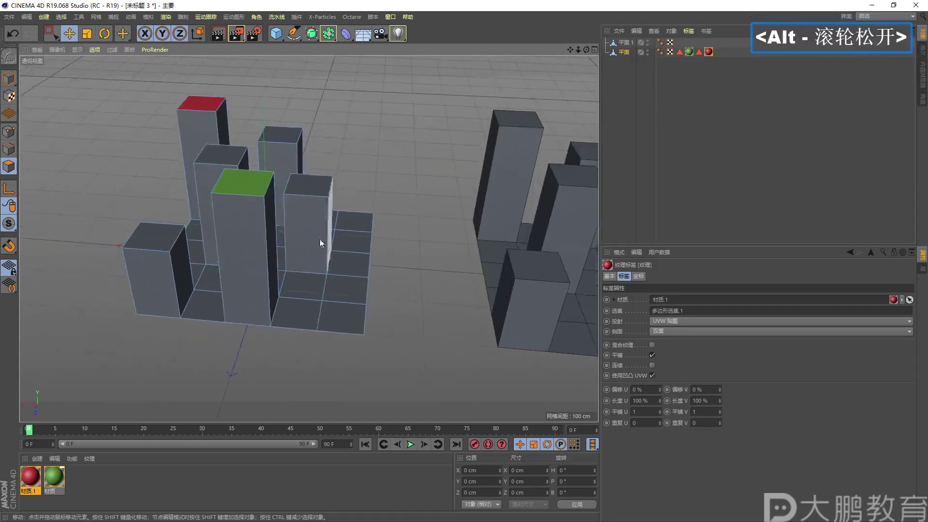
# Select the top polygon of the column behind and beside the green-topped one, apply the red material directly to it, and deselect the object
pyautogui.click(313, 184)
pyautogui.keyDown('alt'); pyautogui.moveTo(314, 186); pyautogui.dragTo(278, 243); pyautogui.keyUp('alt')
pyautogui.click(91, 478)
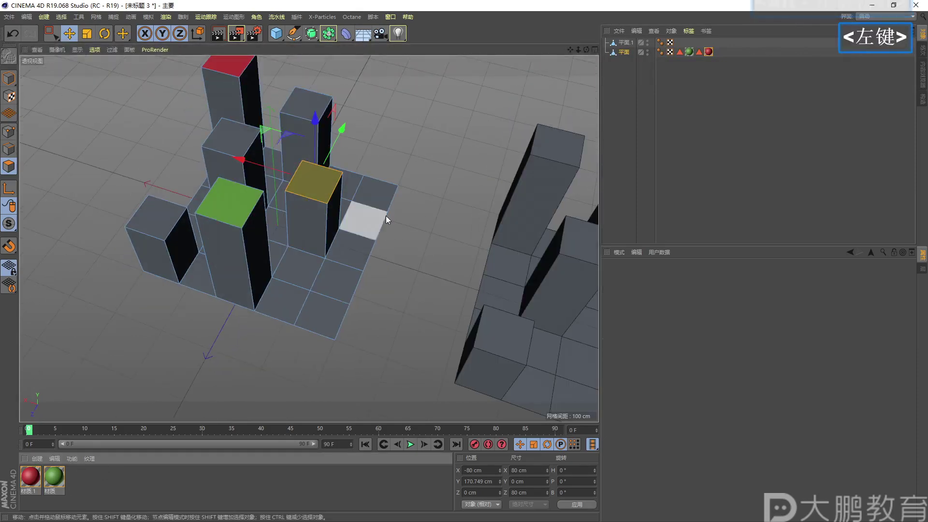
pyautogui.moveTo(32, 479); pyautogui.dragTo(193, 356)
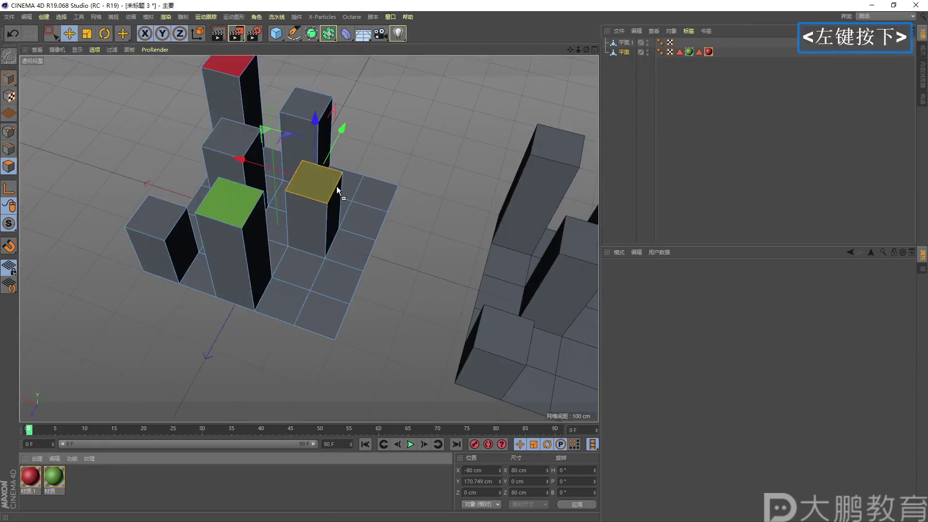
pyautogui.moveTo(336, 187); pyautogui.dragTo(336, 187)
pyautogui.keyDown('alt'); pyautogui.moveTo(336, 189); pyautogui.dragTo(309, 228, button='right'); pyautogui.keyUp('alt')
pyautogui.click(611, 176)
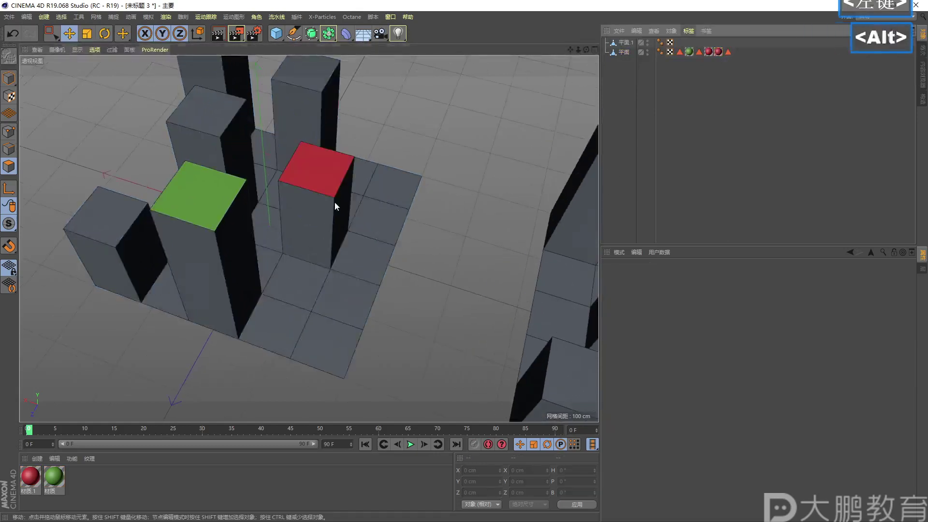
# Reselect the original plane and select the top polygon of its short front corner column
pyautogui.keyDown('alt'); pyautogui.moveTo(335, 203); pyautogui.dragTo(340, 190); pyautogui.keyUp('alt')
pyautogui.keyDown('alt'); pyautogui.moveTo(341, 189); pyautogui.dragTo(321, 196, button='middle'); pyautogui.keyUp('alt')
pyautogui.moveTo(321, 195)
pyautogui.keyDown('alt'); pyautogui.mouseDown(button='right')
pyautogui.moveTo(324, 205)
pyautogui.moveTo(314, 173)
pyautogui.moveTo(290, 189)
pyautogui.moveTo(316, 181)
pyautogui.mouseUp(button='right'); pyautogui.keyUp('alt')
pyautogui.keyDown('alt'); pyautogui.moveTo(318, 182); pyautogui.dragTo(320, 208, button='middle'); pyautogui.keyUp('alt')
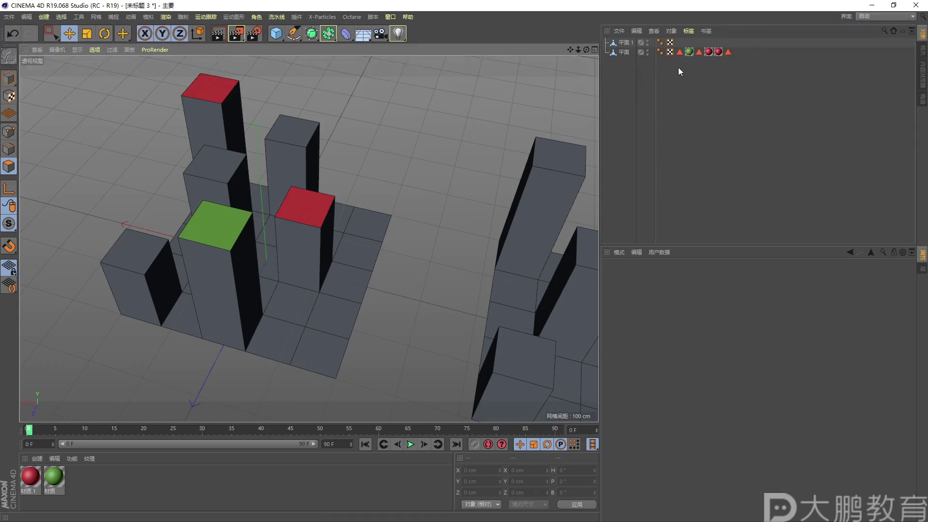
pyautogui.keyDown('alt'); pyautogui.moveTo(301, 205); pyautogui.dragTo(306, 204, button='right'); pyautogui.keyUp('alt')
pyautogui.keyDown('alt'); pyautogui.moveTo(306, 204); pyautogui.dragTo(232, 231); pyautogui.keyUp('alt')
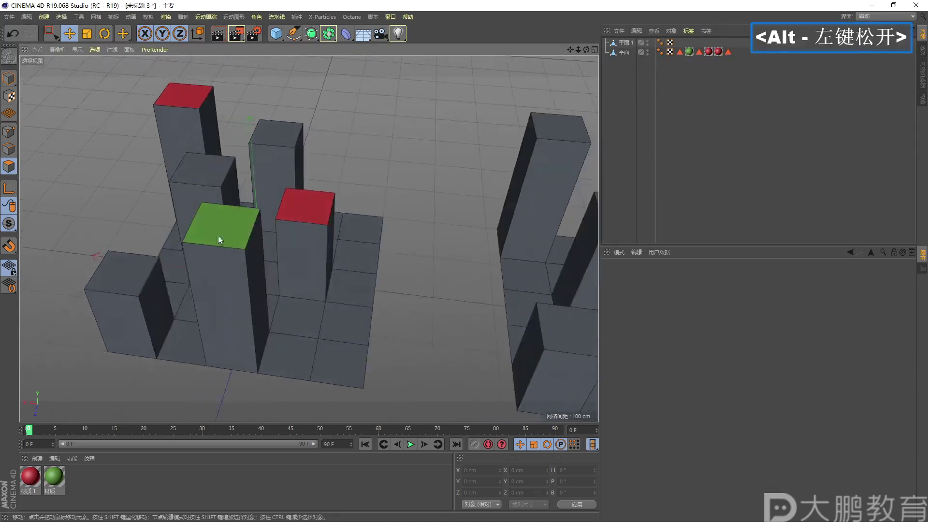
pyautogui.click(114, 283)
pyautogui.keyDown('alt'); pyautogui.moveTo(120, 282); pyautogui.dragTo(158, 335, button='middle'); pyautogui.keyUp('alt')
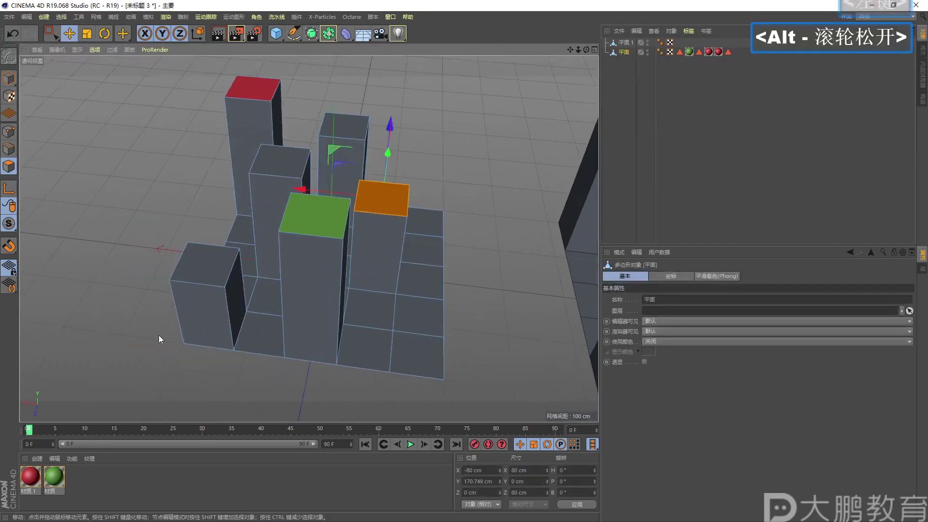
pyautogui.moveTo(53, 478); pyautogui.dragTo(204, 268)
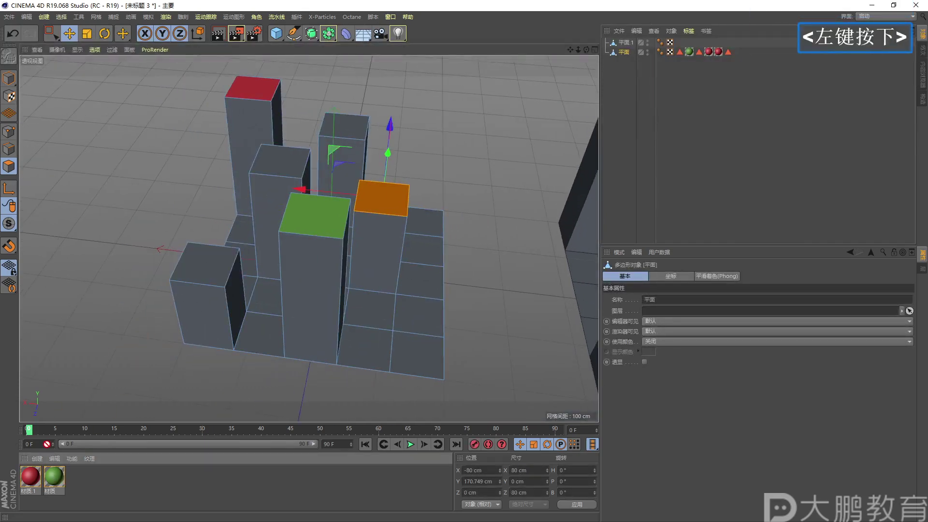
pyautogui.moveTo(47, 444); pyautogui.dragTo(47, 446)
pyautogui.click(192, 269)
pyautogui.click(200, 270)
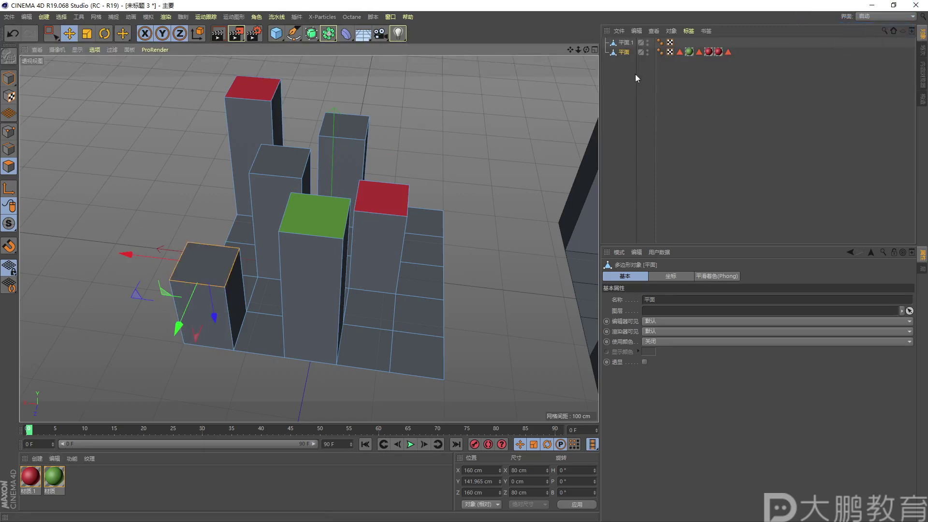
# Compare the coloured original block with its grey duplicate from closer and wider viewpoints
pyautogui.press('alt')
pyautogui.keyDown('alt'); pyautogui.moveTo(318, 245); pyautogui.dragTo(326, 233, button='middle'); pyautogui.keyUp('alt')
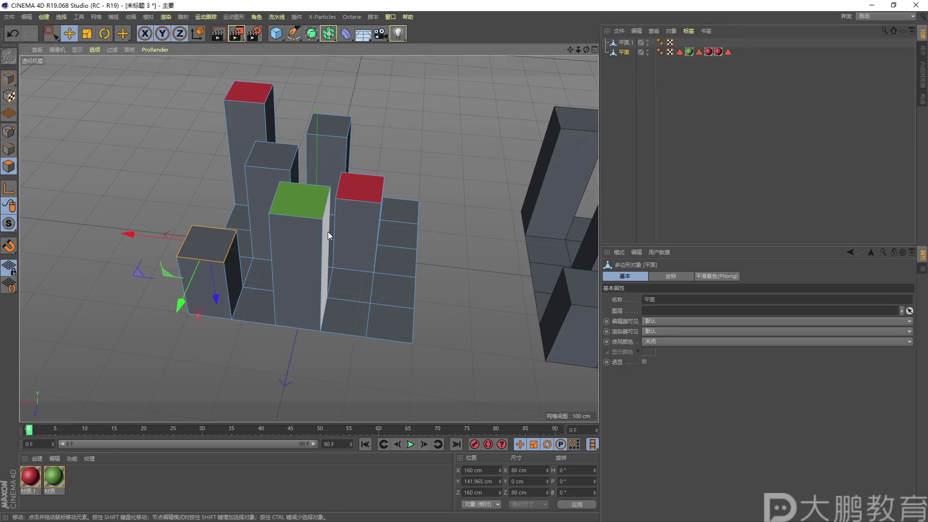
pyautogui.keyDown('alt'); pyautogui.moveTo(327, 231); pyautogui.dragTo(330, 222); pyautogui.keyUp('alt')
pyautogui.keyDown('alt'); pyautogui.moveTo(331, 222); pyautogui.dragTo(334, 204, button='right'); pyautogui.keyUp('alt')
pyautogui.keyDown('alt'); pyautogui.moveTo(334, 204); pyautogui.dragTo(229, 227, button='middle'); pyautogui.keyUp('alt')
pyautogui.keyDown('alt'); pyautogui.moveTo(230, 227); pyautogui.dragTo(263, 222, button='right'); pyautogui.keyUp('alt')
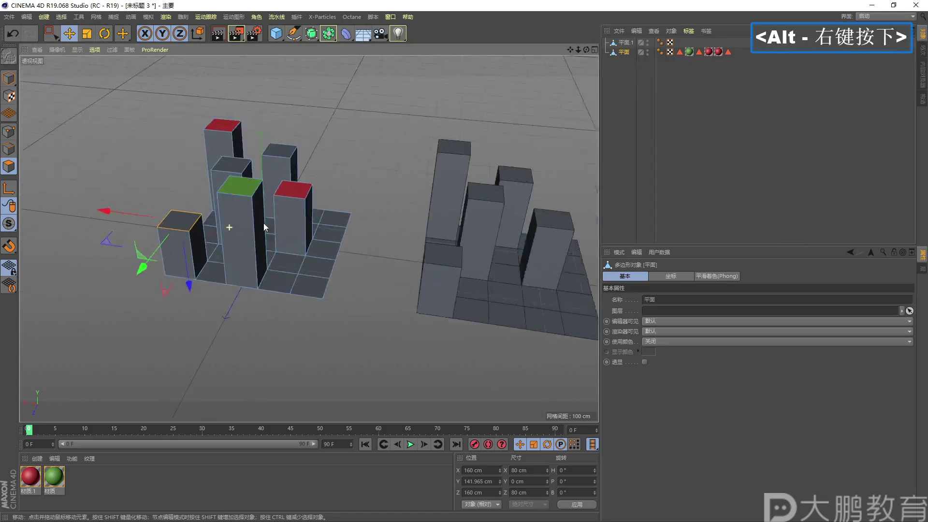
pyautogui.keyDown('alt'); pyautogui.moveTo(263, 222); pyautogui.dragTo(249, 222, button='middle'); pyautogui.keyUp('alt')
pyautogui.keyDown('alt'); pyautogui.moveTo(248, 222); pyautogui.dragTo(278, 225); pyautogui.keyUp('alt')
pyautogui.keyDown('alt'); pyautogui.moveTo(279, 225); pyautogui.dragTo(252, 242, button='middle'); pyautogui.keyUp('alt')
pyautogui.keyDown('alt'); pyautogui.moveTo(252, 242); pyautogui.dragTo(251, 239, button='right'); pyautogui.keyUp('alt')
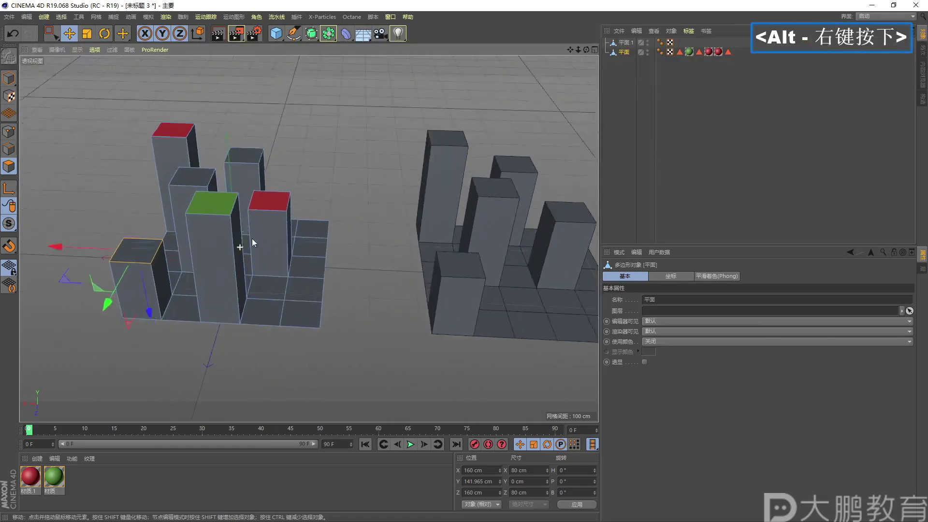
pyautogui.keyDown('alt'); pyautogui.moveTo(251, 239); pyautogui.dragTo(245, 222); pyautogui.keyUp('alt')
pyautogui.keyDown('alt'); pyautogui.moveTo(246, 222); pyautogui.dragTo(252, 221, button='right'); pyautogui.keyUp('alt')
pyautogui.keyDown('alt'); pyautogui.moveTo(252, 221); pyautogui.dragTo(286, 188, button='middle'); pyautogui.keyUp('alt')
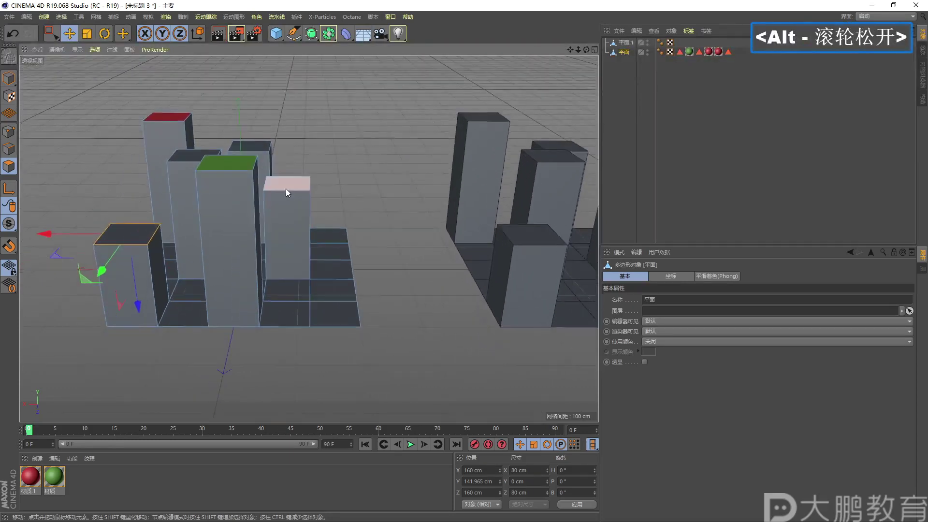
# Look through the available light and environment object types and locate the camera tool, without adding any object
pyautogui.click(398, 34)
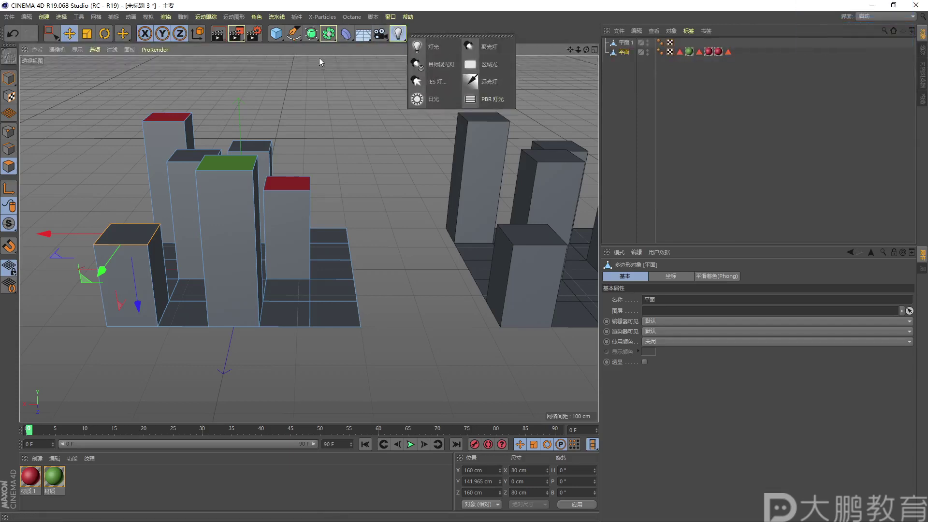
pyautogui.click(319, 57)
pyautogui.click(365, 36)
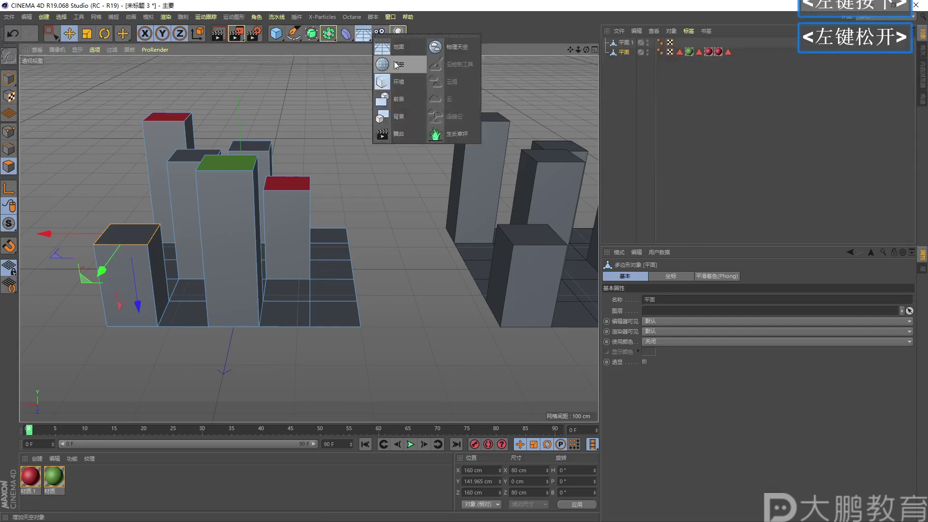
pyautogui.press('Escape')
pyautogui.click(380, 34)
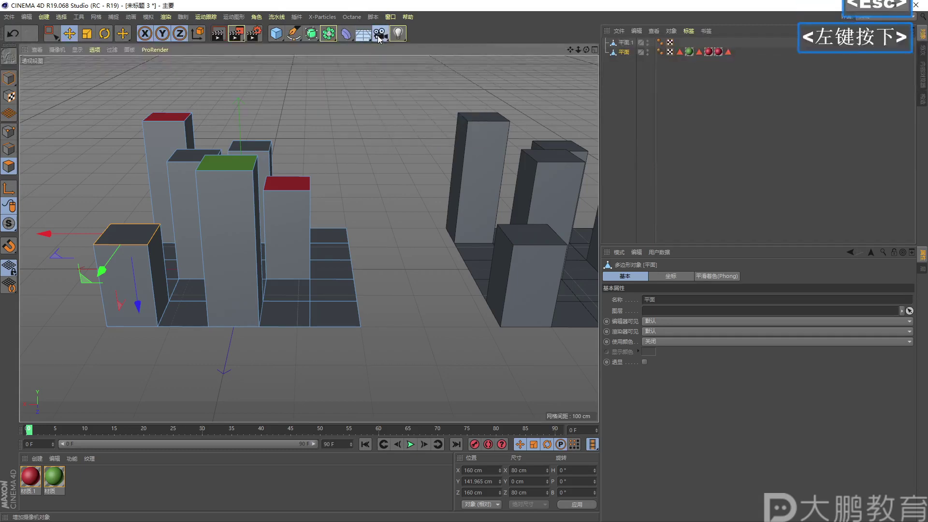
pyautogui.click(372, 47)
pyautogui.press('F2')
pyautogui.moveTo(364, 22)
pyautogui.mouseDown()
pyautogui.moveTo(369, 59)
pyautogui.moveTo(370, 18)
pyautogui.mouseUp()
pyautogui.press('F2')
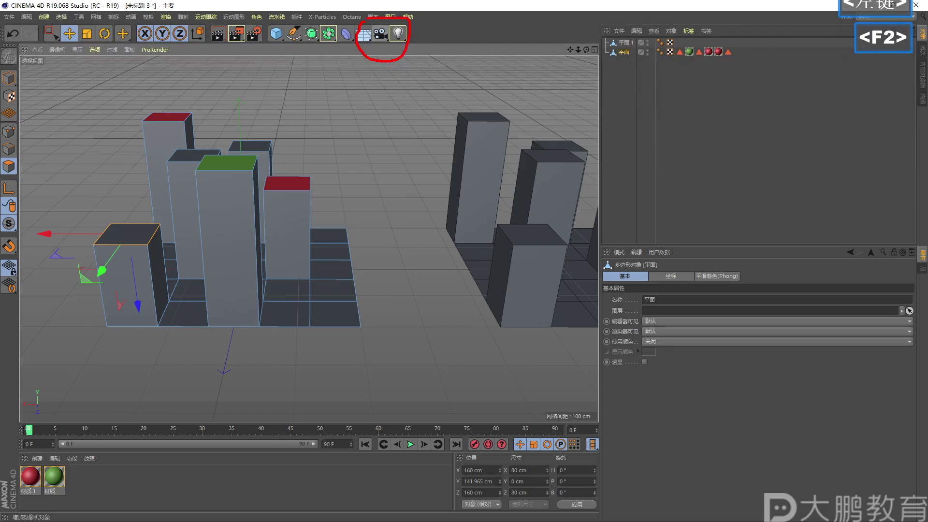
# Examine the coloured column block and its grey duplicate from several angles and distances
pyautogui.press('Escape')
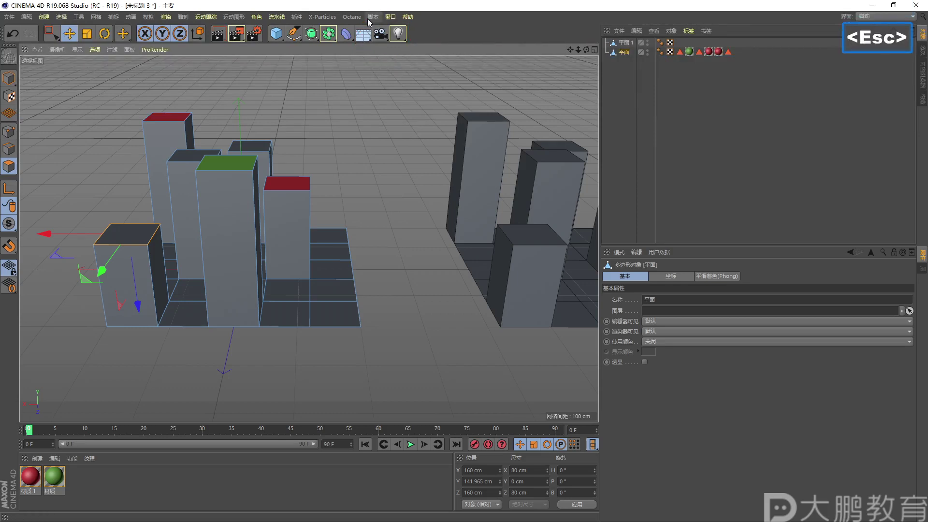
pyautogui.keyDown('alt'); pyautogui.moveTo(330, 85); pyautogui.dragTo(332, 110, button='right'); pyautogui.keyUp('alt')
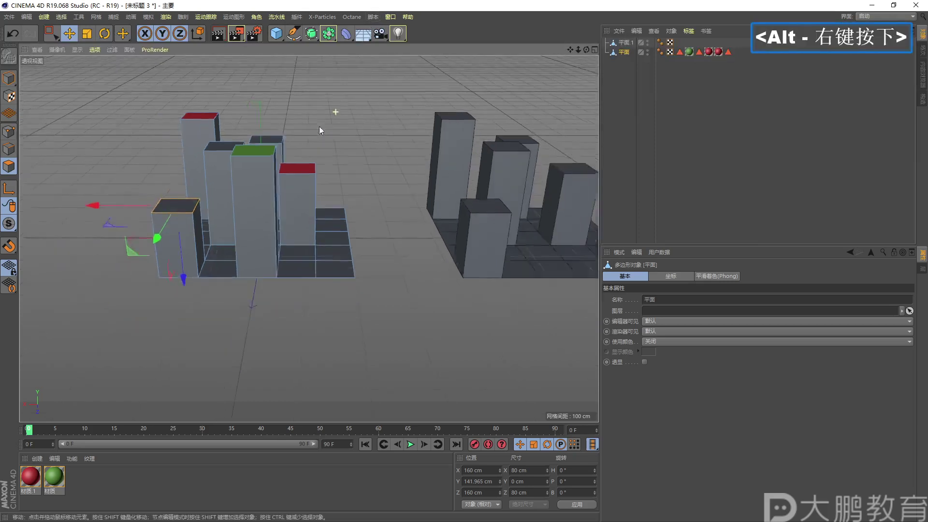
pyautogui.keyDown('alt'); pyautogui.moveTo(331, 109); pyautogui.dragTo(285, 152, button='middle'); pyautogui.keyUp('alt')
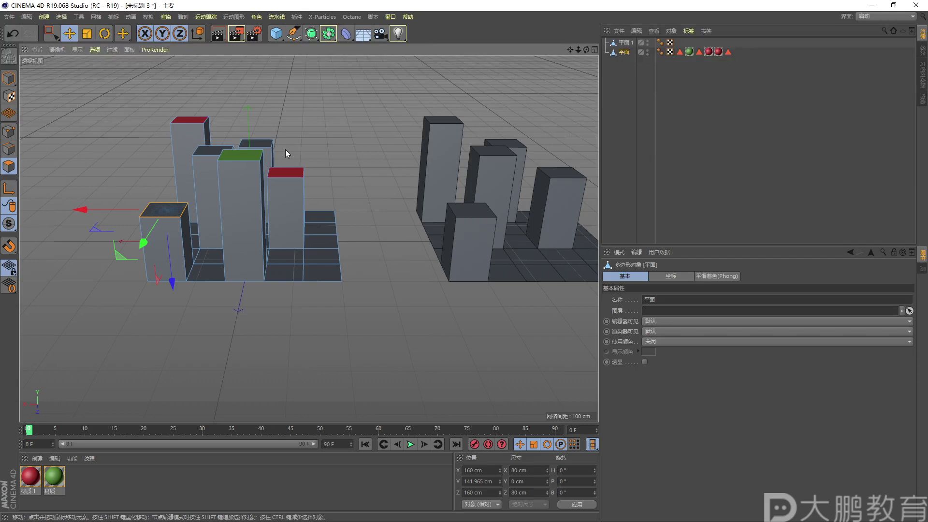
pyautogui.keyDown('alt'); pyautogui.moveTo(341, 172); pyautogui.dragTo(292, 219, button='right'); pyautogui.keyUp('alt')
pyautogui.keyDown('alt'); pyautogui.moveTo(292, 219); pyautogui.dragTo(257, 236, button='middle'); pyautogui.keyUp('alt')
pyautogui.keyDown('alt'); pyautogui.moveTo(256, 236); pyautogui.dragTo(232, 243); pyautogui.keyUp('alt')
pyautogui.keyDown('alt'); pyautogui.moveTo(232, 243); pyautogui.dragTo(407, 173, button='right'); pyautogui.keyUp('alt')
pyautogui.doubleClick(625, 52)
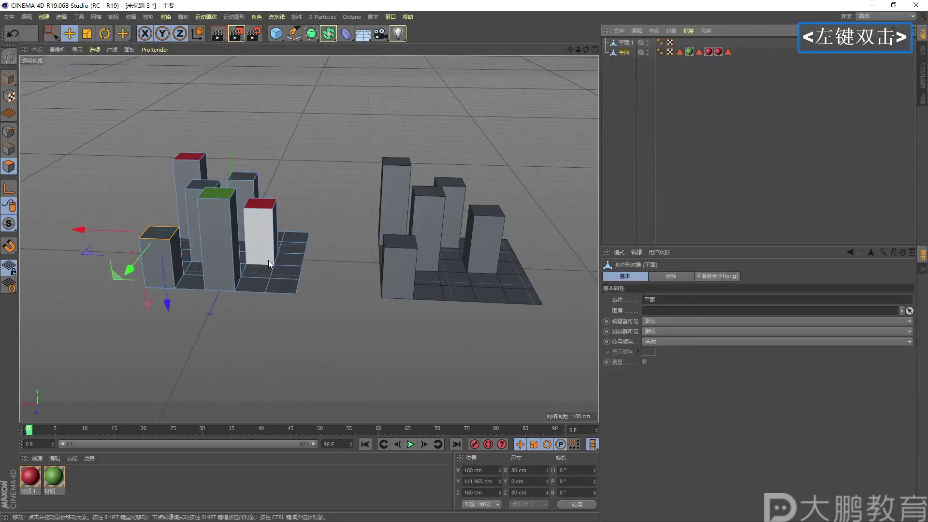
pyautogui.keyDown('alt'); pyautogui.moveTo(268, 260); pyautogui.dragTo(259, 266, button='right'); pyautogui.keyUp('alt')
pyautogui.keyDown('alt'); pyautogui.moveTo(259, 266); pyautogui.dragTo(306, 237, button='middle'); pyautogui.keyUp('alt')
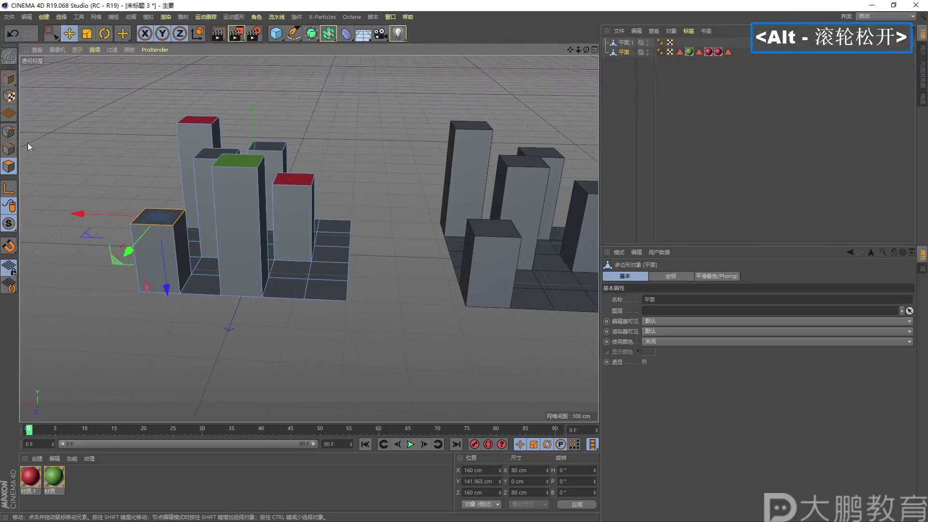
# Switch the coloured plane to point mode and look through its point editing commands, including Dissolve and Optimize
pyautogui.click(8, 131)
pyautogui.rightClick(382, 131)
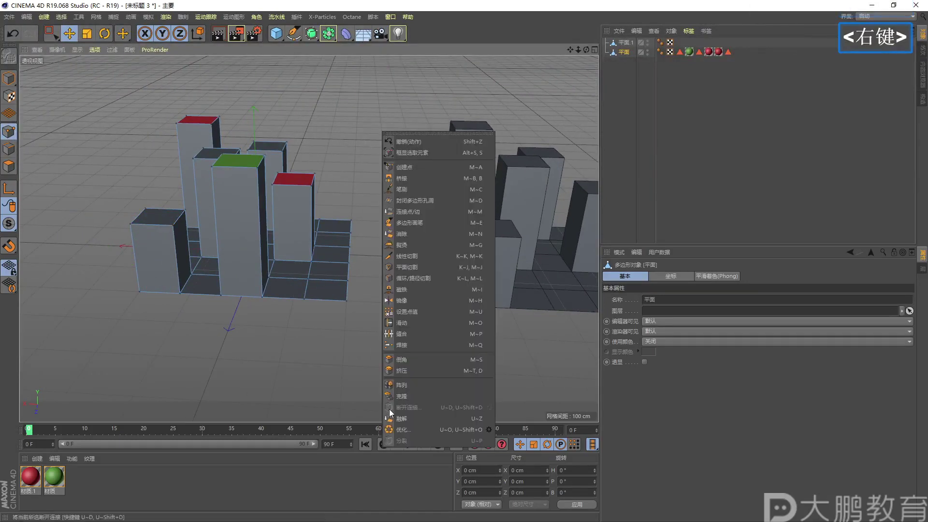
pyautogui.click(396, 421)
pyautogui.rightClick(365, 235)
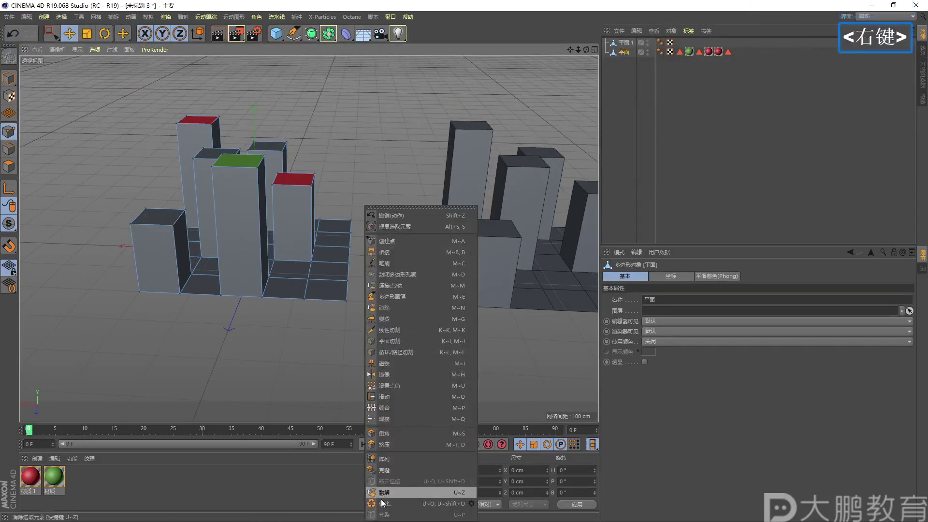
pyautogui.click(322, 327)
pyautogui.keyDown('alt'); pyautogui.moveTo(323, 327); pyautogui.dragTo(309, 249, button='right'); pyautogui.keyUp('alt')
pyautogui.keyDown('alt'); pyautogui.moveTo(309, 249); pyautogui.dragTo(324, 252, button='middle'); pyautogui.keyUp('alt')
pyautogui.keyDown('alt'); pyautogui.moveTo(234, 251); pyautogui.dragTo(273, 251, button='right'); pyautogui.keyUp('alt')
pyautogui.keyDown('alt'); pyautogui.moveTo(272, 250); pyautogui.dragTo(298, 266, button='middle'); pyautogui.keyUp('alt')
# Select the grey duplicate plane instead of the coloured one and run Optimize on its points
pyautogui.click(616, 80)
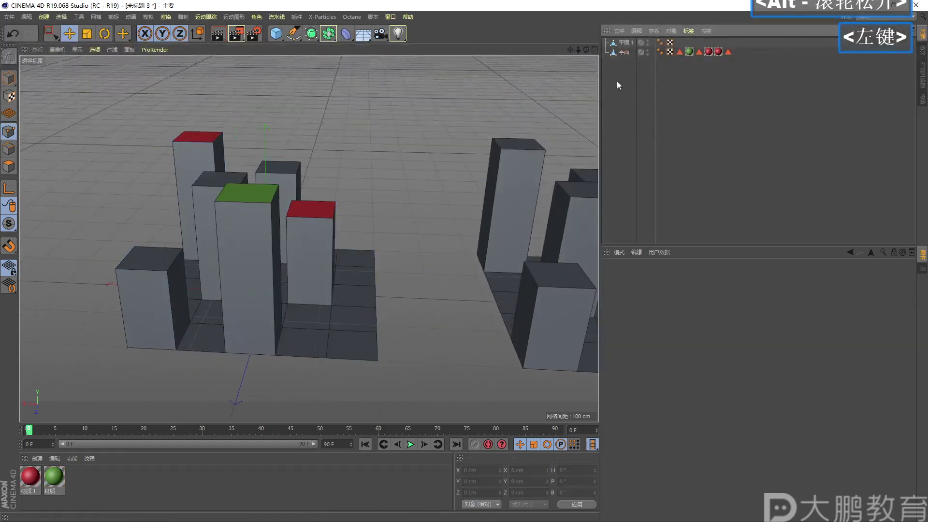
pyautogui.rightClick(385, 164)
pyautogui.click(625, 43)
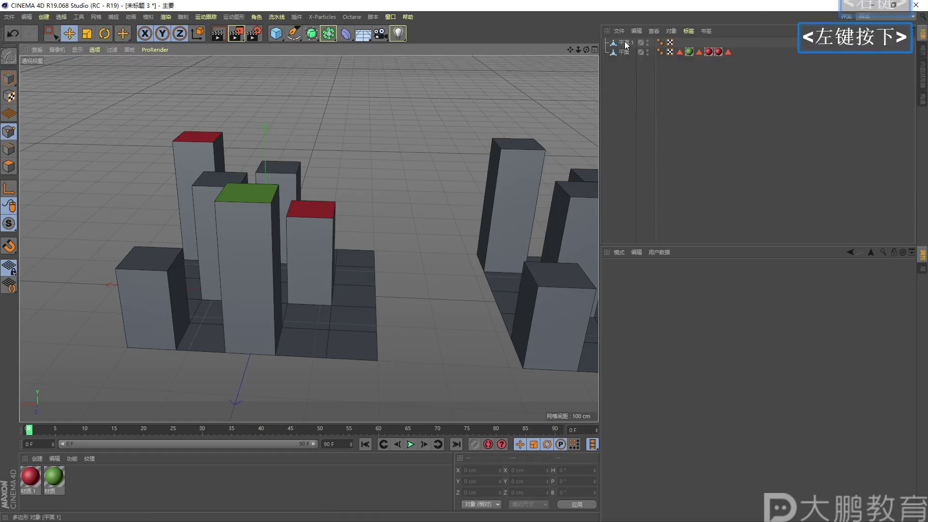
pyautogui.click(624, 44)
pyautogui.keyDown('alt'); pyautogui.moveTo(485, 155); pyautogui.dragTo(428, 162, button='right'); pyautogui.keyUp('alt')
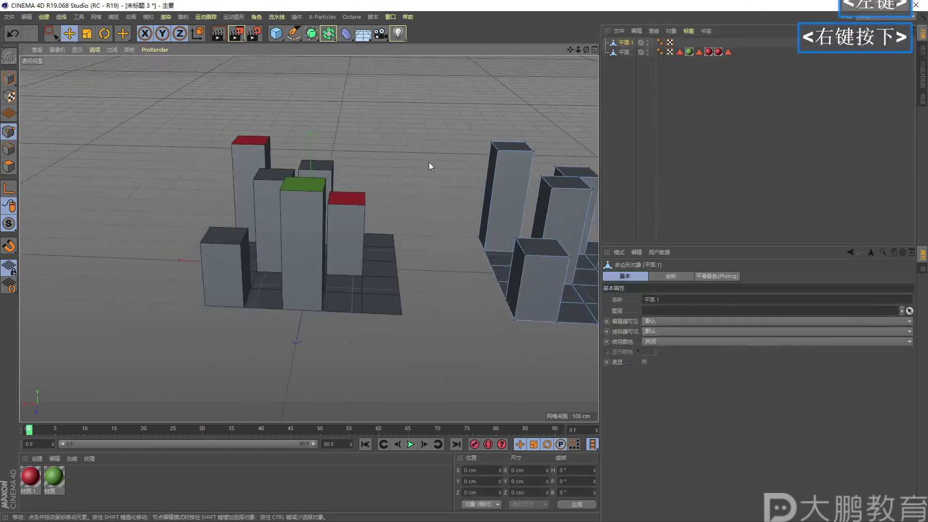
pyautogui.rightClick(428, 161)
pyautogui.click(442, 457)
pyautogui.keyDown('alt'); pyautogui.moveTo(411, 227); pyautogui.dragTo(387, 233, button='right'); pyautogui.keyUp('alt')
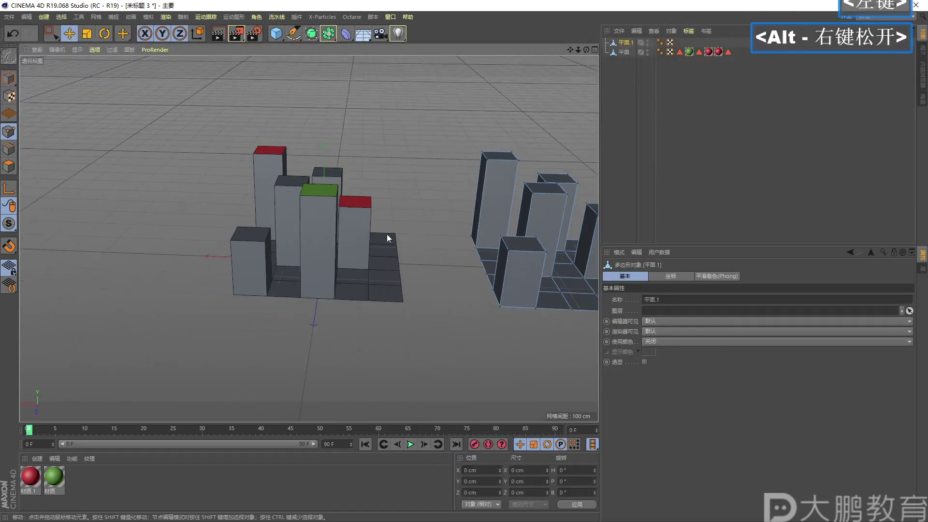
pyautogui.keyDown('alt'); pyautogui.moveTo(387, 233); pyautogui.dragTo(358, 240, button='middle'); pyautogui.keyUp('alt')
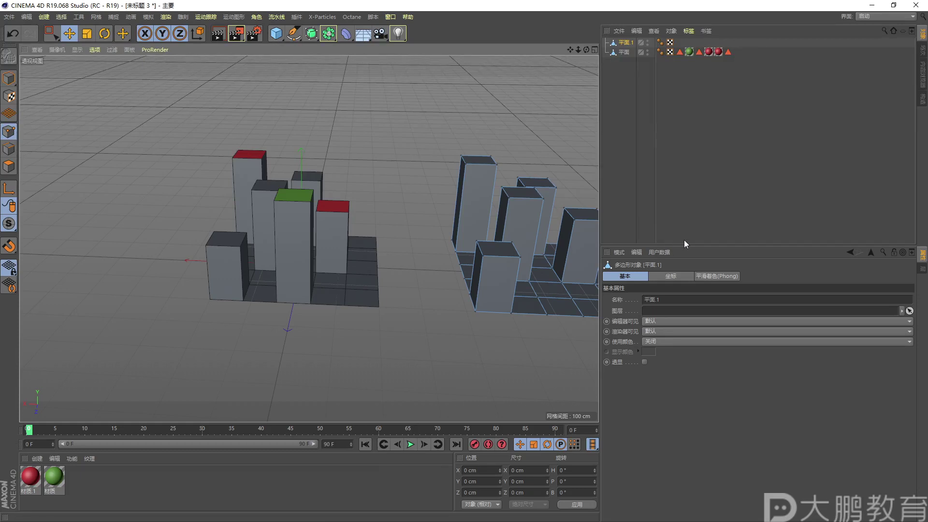
# Duplicate the two plane objects repeatedly in the object list until the copies reach 平面.36
pyautogui.moveTo(624, 52)
pyautogui.keyDown('ctrl'); pyautogui.mouseDown()
pyautogui.moveTo(623, 76)
pyautogui.moveTo(623, 43)
pyautogui.moveTo(619, 189)
pyautogui.moveTo(619, 44)
pyautogui.mouseUp(); pyautogui.keyUp('ctrl')
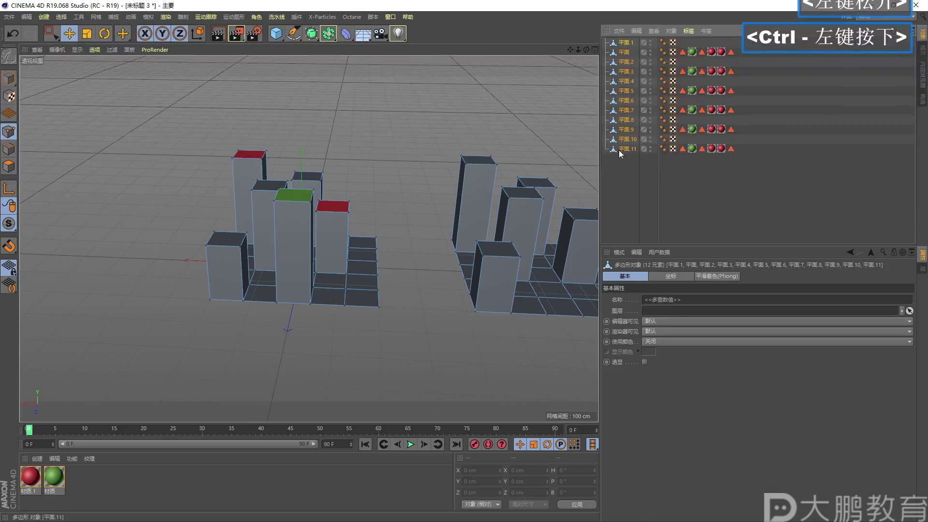
pyautogui.keyDown('ctrl'); pyautogui.moveTo(618, 150); pyautogui.dragTo(619, 154); pyautogui.keyUp('ctrl')
pyautogui.moveTo(702, 246); pyautogui.dragTo(700, 443)
pyautogui.keyDown('ctrl'); pyautogui.moveTo(628, 289); pyautogui.dragTo(618, 39); pyautogui.keyUp('ctrl')
pyautogui.keyDown('ctrl'); pyautogui.moveTo(618, 256); pyautogui.dragTo(628, 379); pyautogui.keyUp('ctrl')
pyautogui.moveTo(696, 435); pyautogui.dragTo(696, 269)
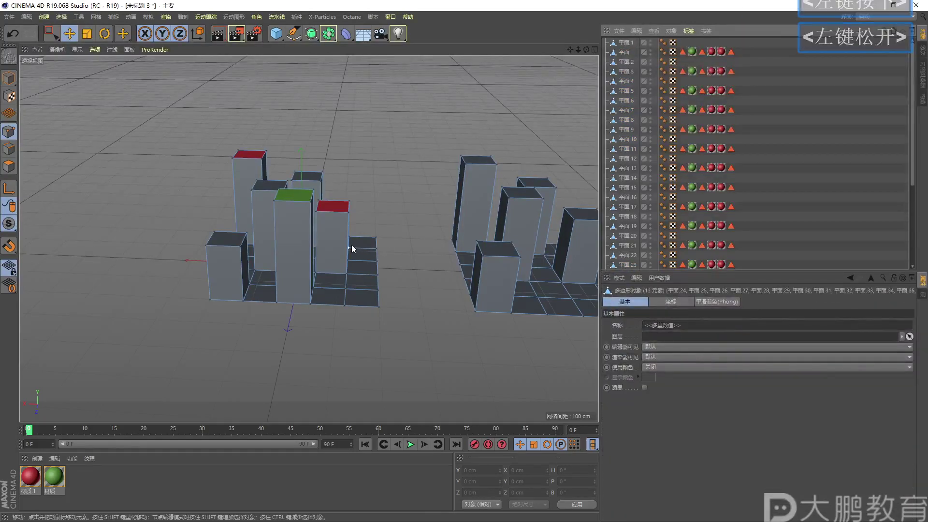
# Switch to model mode and pick the coloured block in the viewport so that only the copy 平面.27 is selected
pyautogui.keyDown('alt'); pyautogui.moveTo(352, 244); pyautogui.dragTo(483, 203, button='right'); pyautogui.keyUp('alt')
pyautogui.keyDown('alt'); pyautogui.moveTo(556, 203); pyautogui.dragTo(469, 194, button='middle'); pyautogui.keyUp('alt')
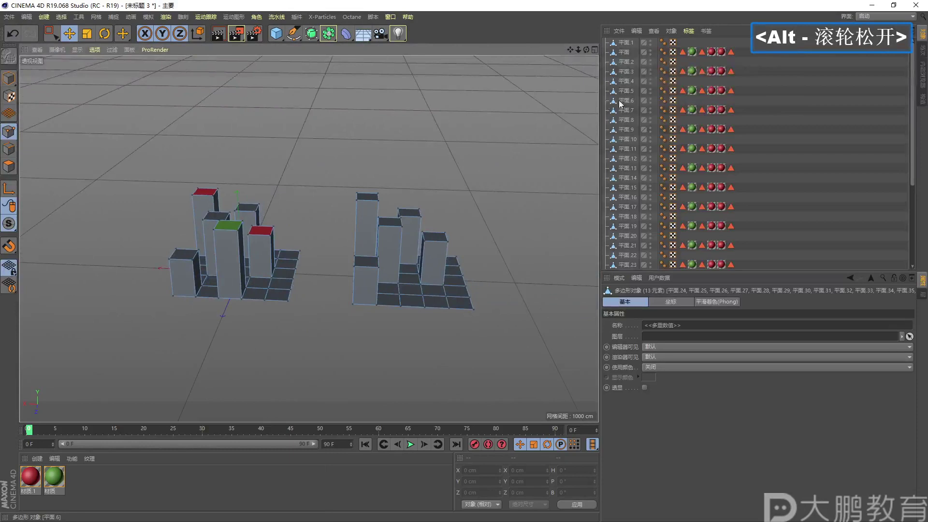
pyautogui.click(267, 284)
pyautogui.keyDown('alt'); pyautogui.moveTo(274, 282); pyautogui.dragTo(300, 292, button='right'); pyautogui.keyUp('alt')
pyautogui.click(237, 244)
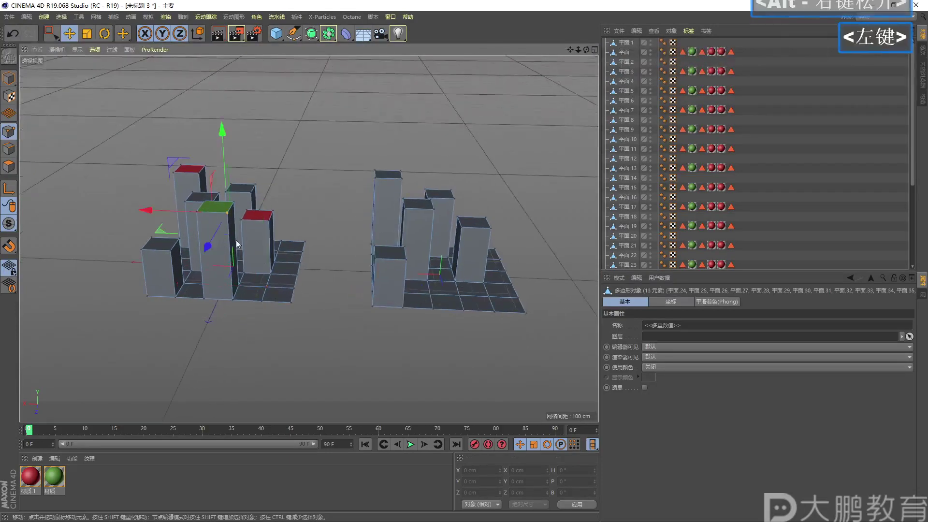
pyautogui.click(9, 77)
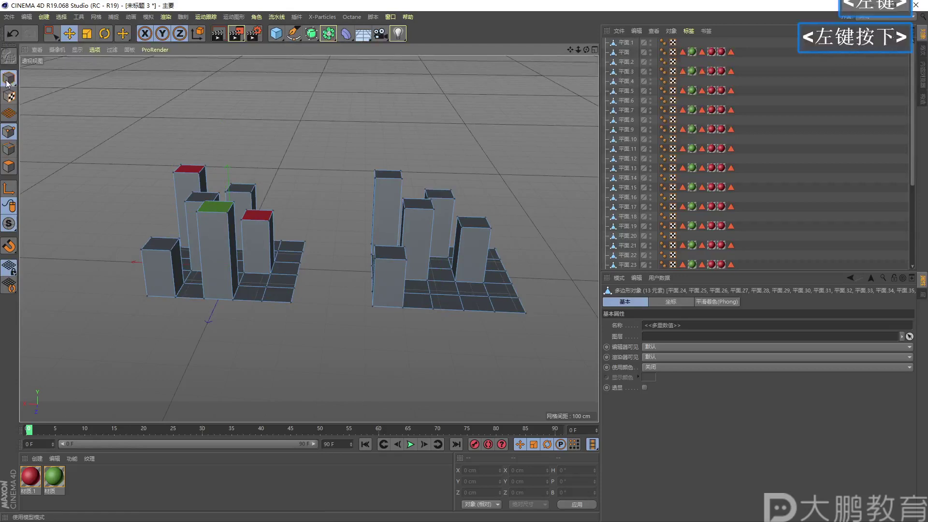
pyautogui.click(213, 242)
pyautogui.keyDown('alt'); pyautogui.moveTo(212, 242); pyautogui.dragTo(232, 234, button='right'); pyautogui.keyUp('alt')
pyautogui.moveTo(232, 234)
pyautogui.keyDown('alt'); pyautogui.mouseDown(button='middle')
pyautogui.moveTo(247, 226)
pyautogui.moveTo(226, 220)
pyautogui.mouseUp(button='middle'); pyautogui.keyUp('alt')
pyautogui.keyDown('alt'); pyautogui.moveTo(225, 221); pyautogui.dragTo(249, 146); pyautogui.keyUp('alt')
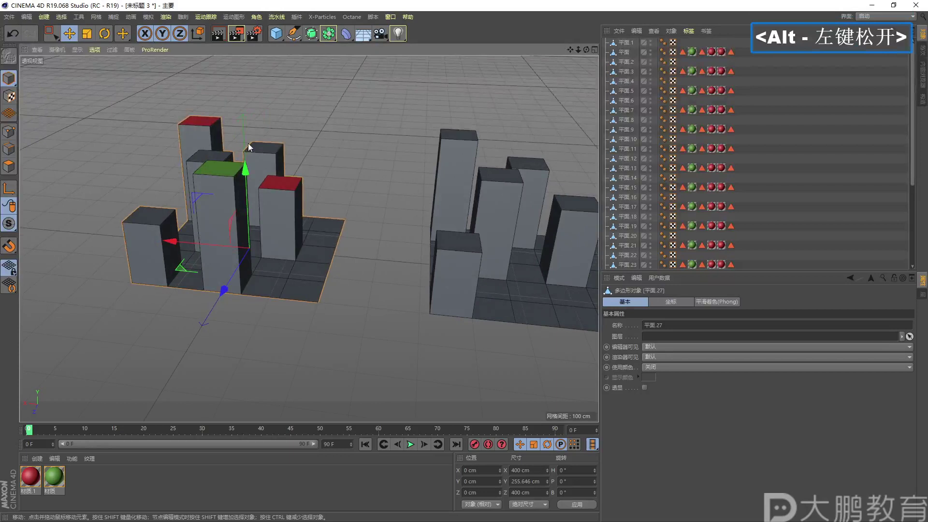
# Locate the selected copy in the object list and enlarge the list area so more objects fit
pyautogui.press('F2')
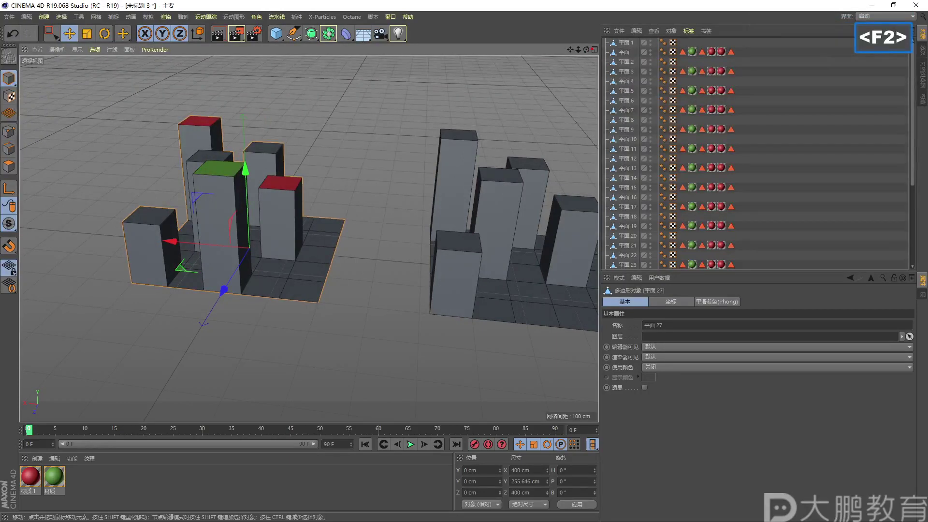
pyautogui.moveTo(596, 41)
pyautogui.mouseDown()
pyautogui.moveTo(587, 227)
pyautogui.moveTo(737, 91)
pyautogui.moveTo(584, 32)
pyautogui.mouseUp()
pyautogui.press('Escape')
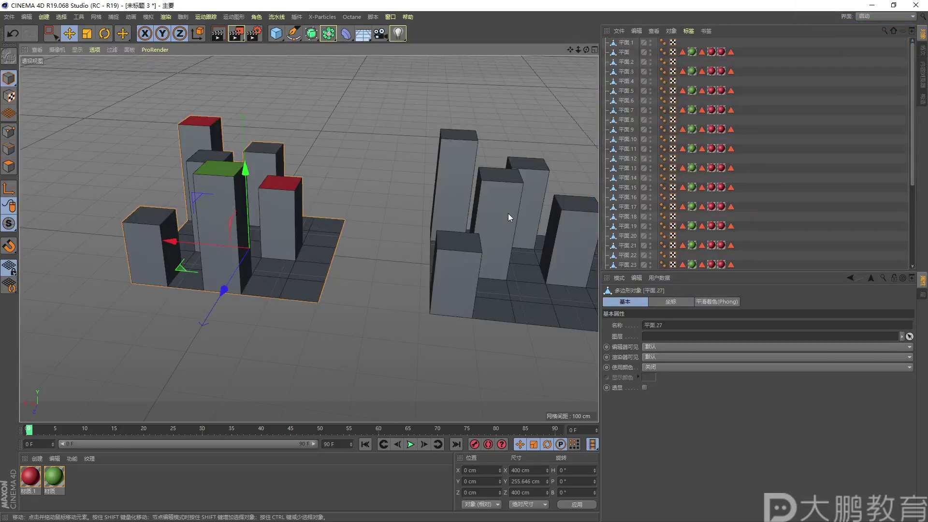
pyautogui.press('s')
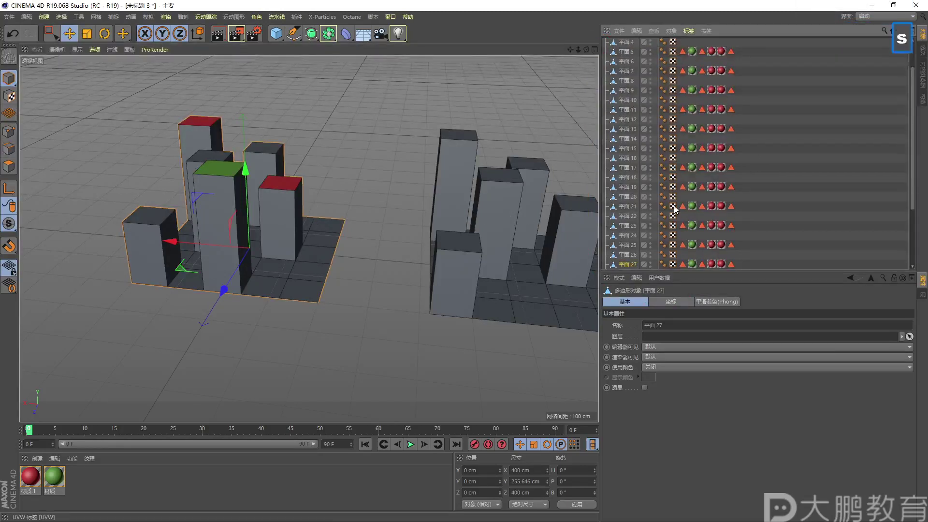
pyautogui.press('F2')
pyautogui.moveTo(625, 277)
pyautogui.mouseDown()
pyautogui.moveTo(610, 268)
pyautogui.moveTo(656, 265)
pyautogui.mouseUp()
pyautogui.press('Escape')
pyautogui.doubleClick(626, 265)
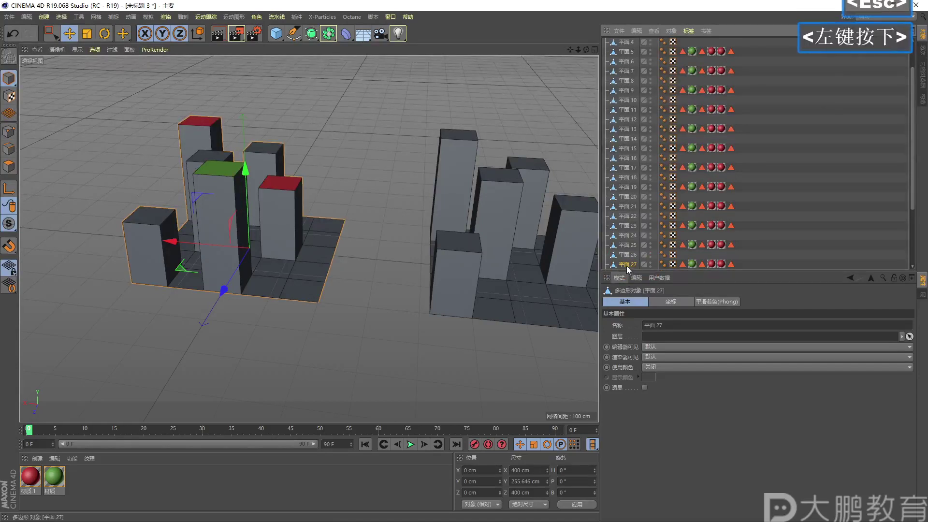
pyautogui.moveTo(747, 269); pyautogui.dragTo(747, 370)
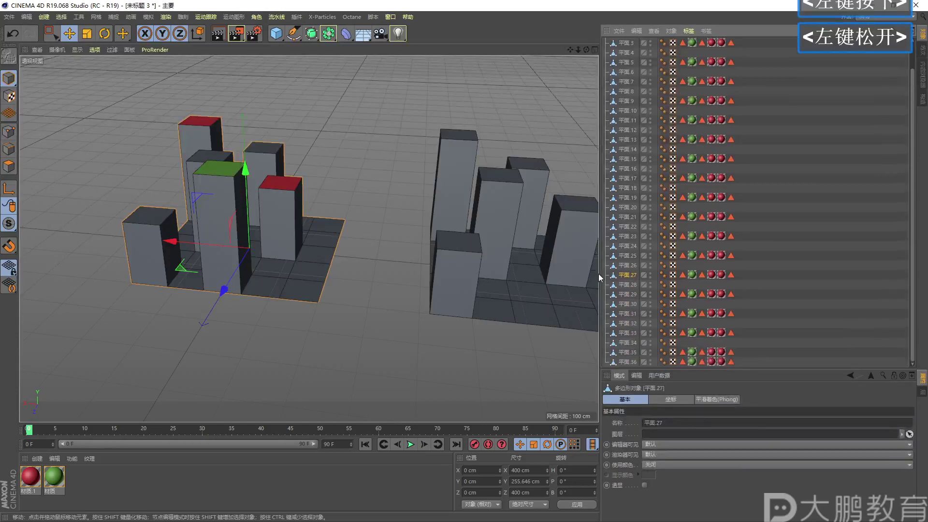
pyautogui.keyDown('alt'); pyautogui.moveTo(262, 238); pyautogui.dragTo(311, 235, button='right'); pyautogui.keyUp('alt')
pyautogui.keyDown('alt'); pyautogui.moveTo(311, 235); pyautogui.dragTo(326, 233, button='middle'); pyautogui.keyUp('alt')
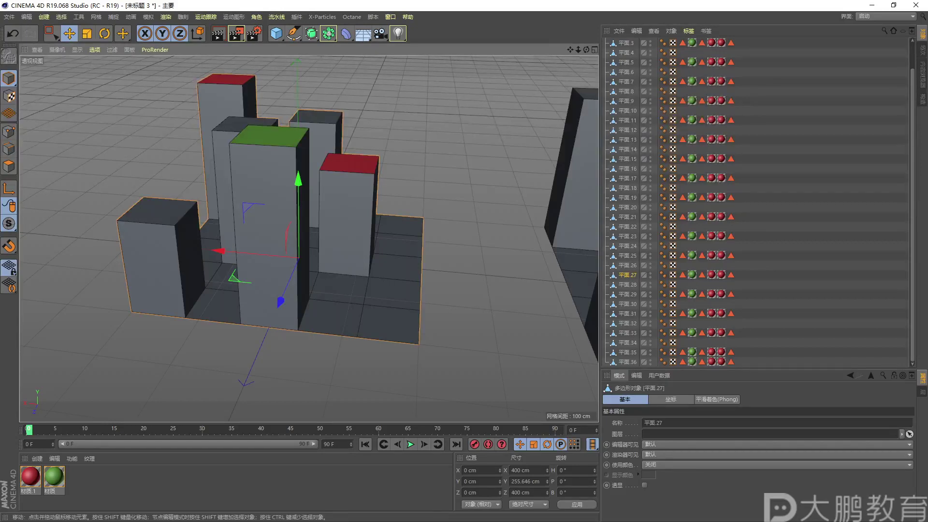
pyautogui.scroll(-2, 757, 203)
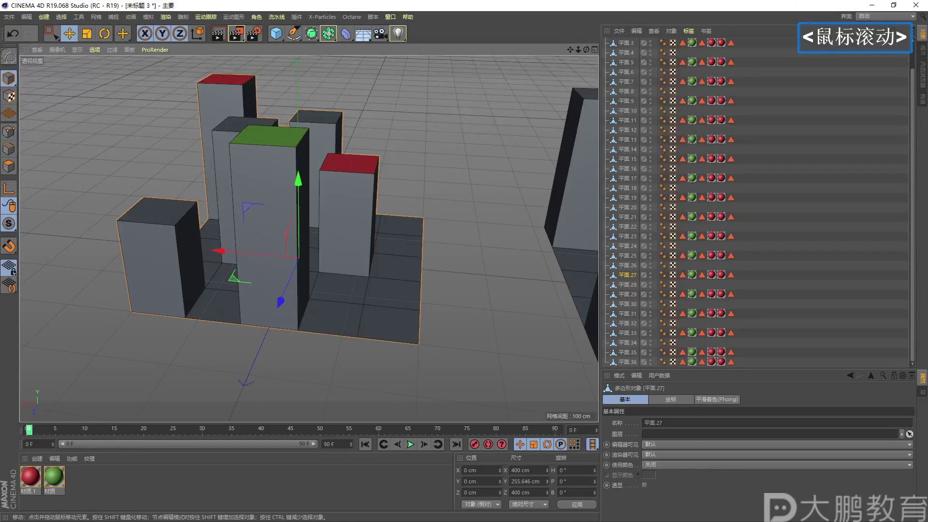
pyautogui.scroll(-2, 757, 203)
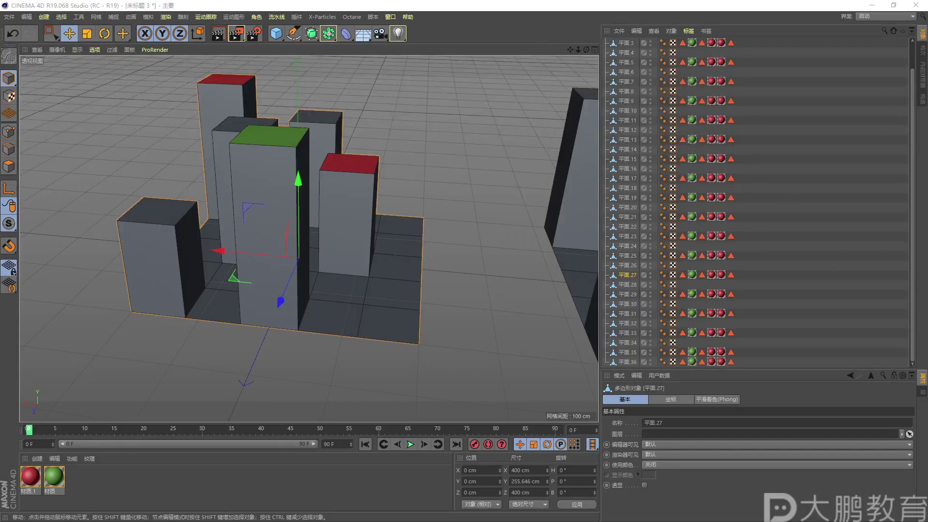
pyautogui.keyDown('alt'); pyautogui.moveTo(196, 259); pyautogui.dragTo(228, 271, button='right'); pyautogui.keyUp('alt')
pyautogui.keyDown('alt'); pyautogui.moveTo(227, 270); pyautogui.dragTo(218, 282, button='middle'); pyautogui.keyUp('alt')
pyautogui.keyDown('alt'); pyautogui.moveTo(218, 282); pyautogui.dragTo(218, 273); pyautogui.keyUp('alt')
pyautogui.keyDown('alt'); pyautogui.moveTo(218, 272); pyautogui.dragTo(249, 263, button='right'); pyautogui.keyUp('alt')
pyautogui.keyDown('alt'); pyautogui.moveTo(249, 262); pyautogui.dragTo(1, 307); pyautogui.keyUp('alt')
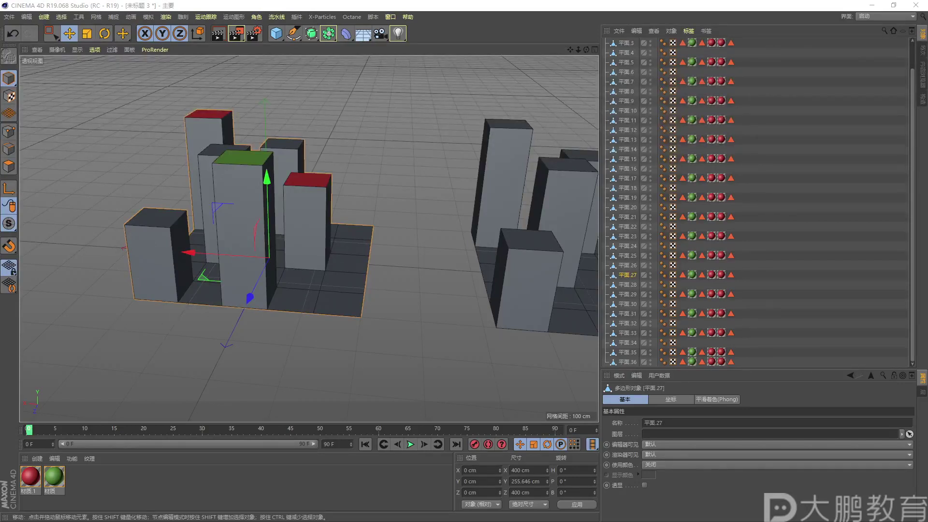
pyautogui.click(245, 212)
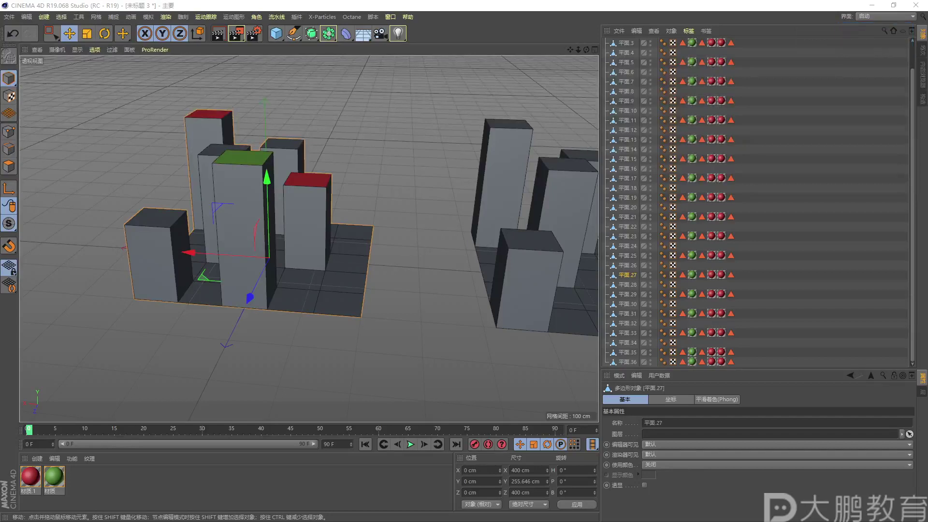